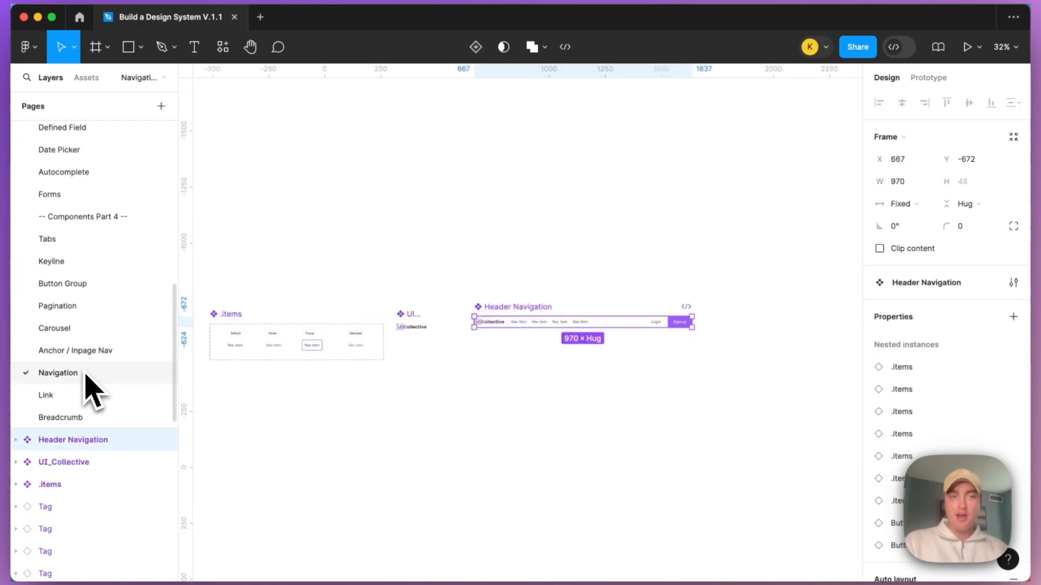
pyautogui.click(81, 396)
pyautogui.click(76, 417)
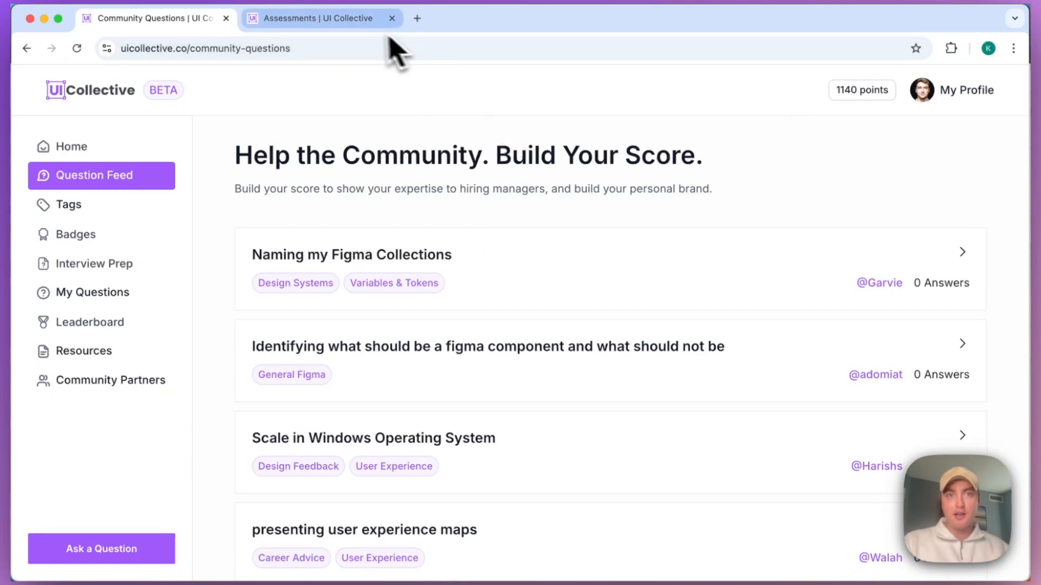
pyautogui.click(366, 21)
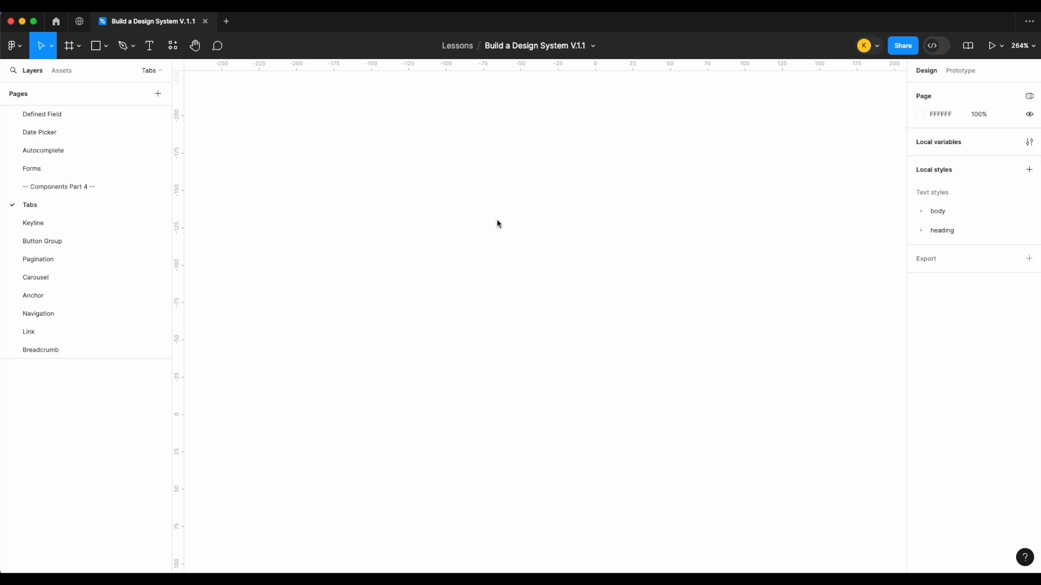
# Step: Add a text layer about 98 × 42 reading "Tab item" on the empty Tabs page canvas
pyautogui.click(149, 46)
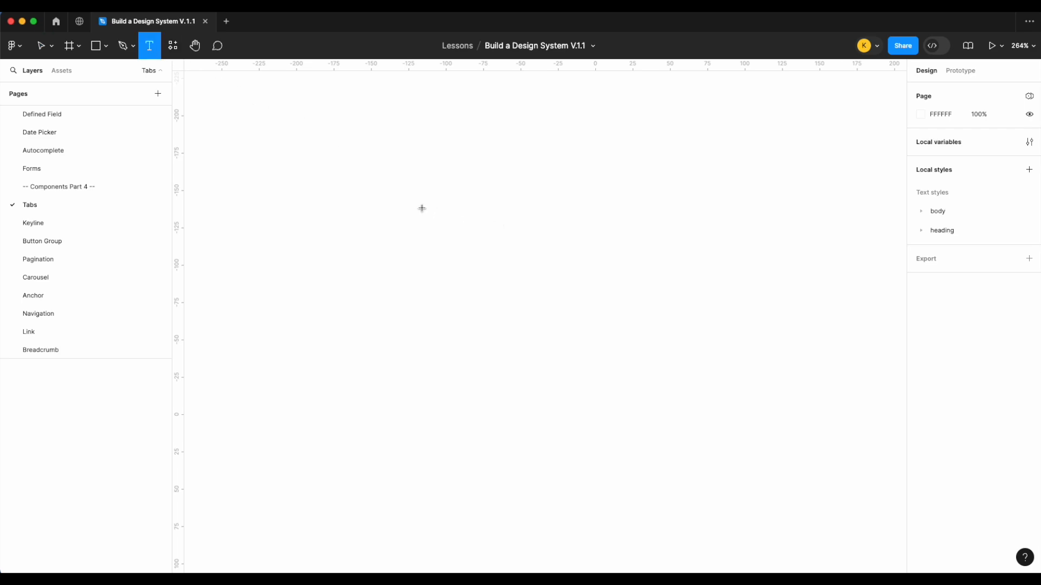
pyautogui.moveTo(419, 208); pyautogui.dragTo(565, 271)
pyautogui.write('Tab item')
pyautogui.press('Escape')
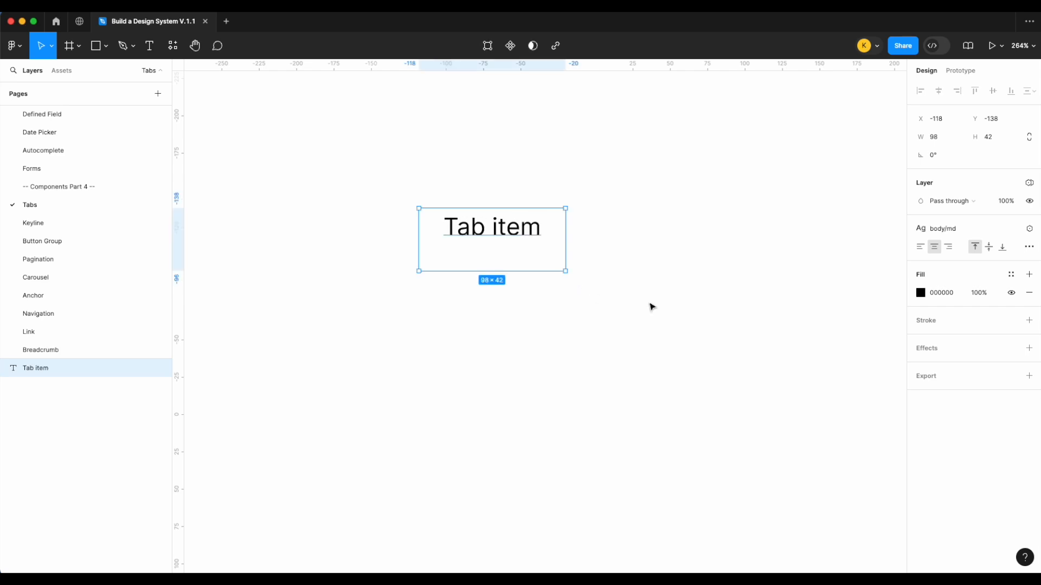
# Step: Apply the text/body colour variable to the fill of the "Tab item" text
pyautogui.click(1010, 276)
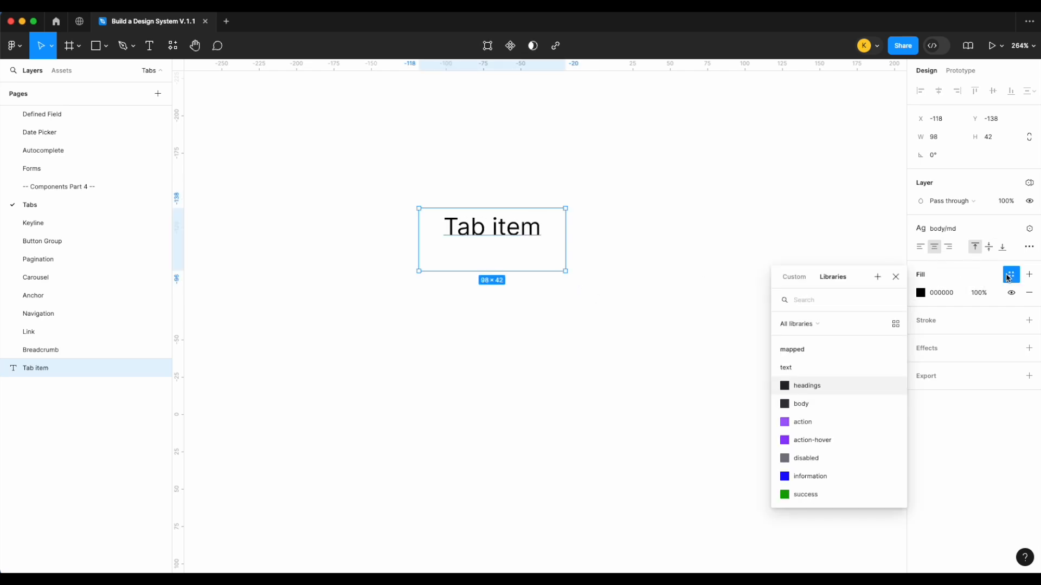
pyautogui.write('body')
pyautogui.click(815, 369)
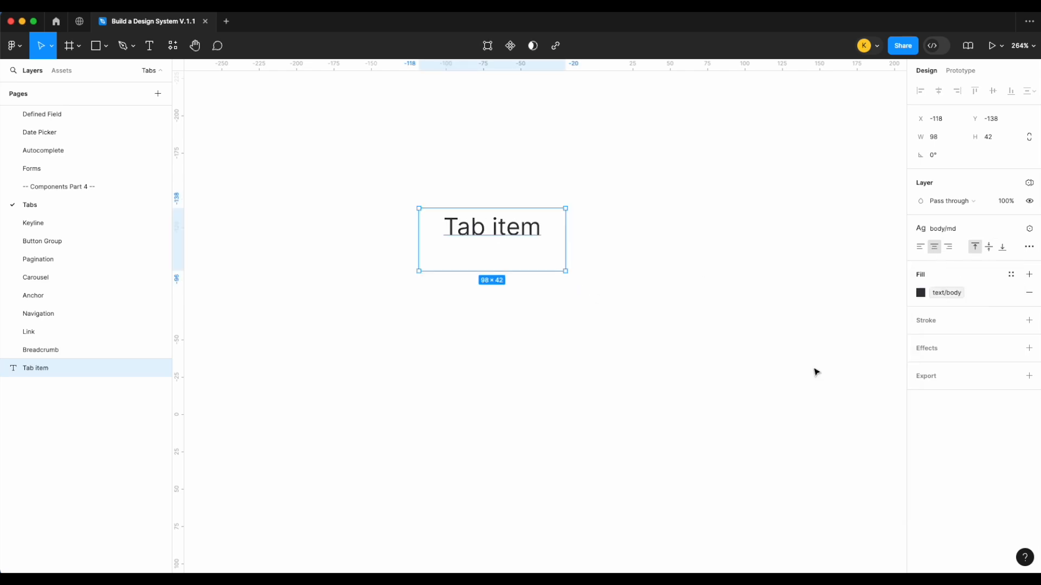
pyautogui.click(648, 268)
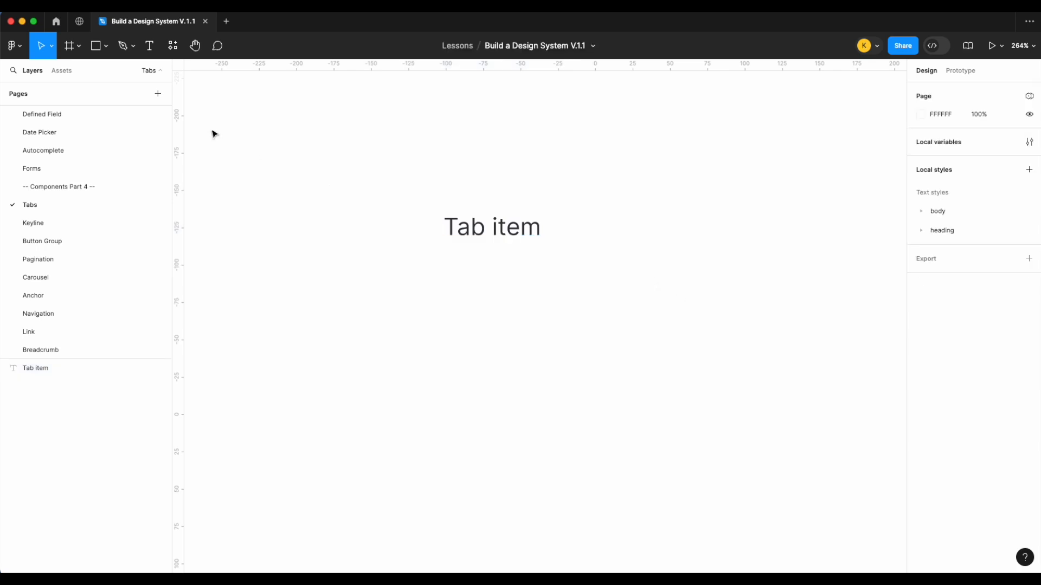
# Step: Place a heart-2 icon from the central+icon+system+v1.15 (1) library on each side of the "Tab item" text
pyautogui.click(63, 72)
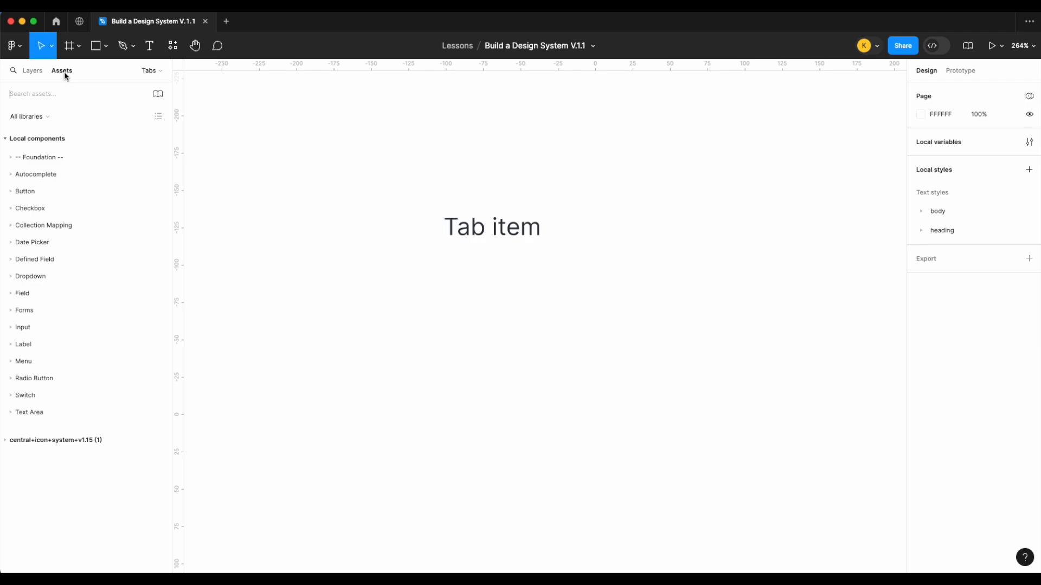
pyautogui.click(52, 115)
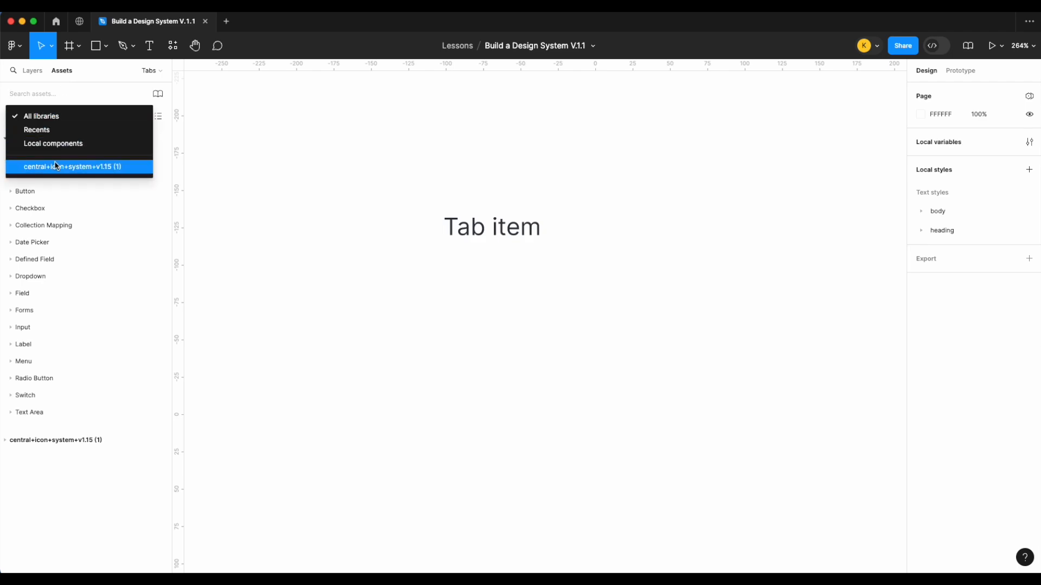
pyautogui.click(55, 168)
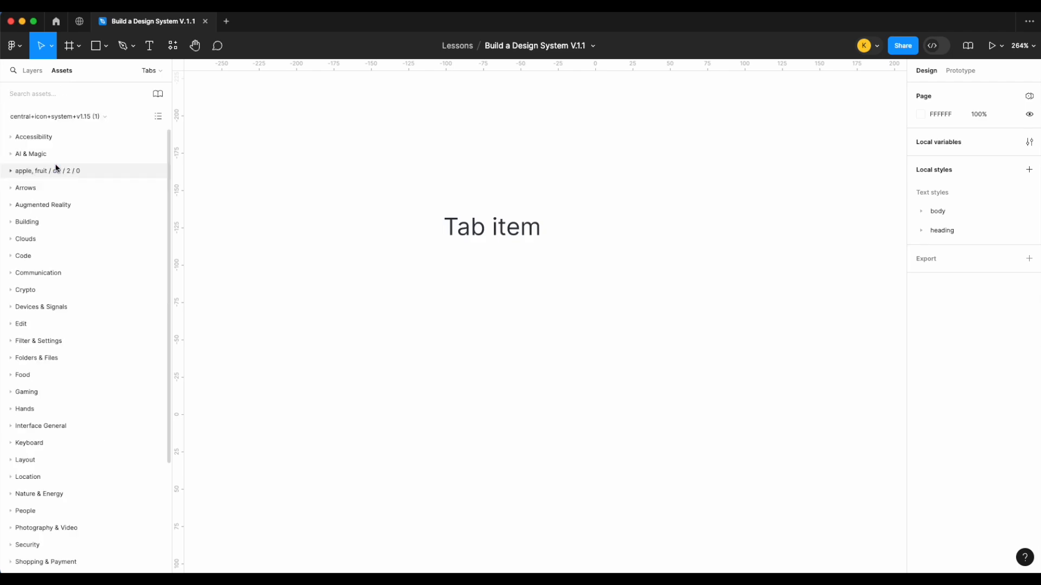
pyautogui.click(55, 94)
pyautogui.write('he')
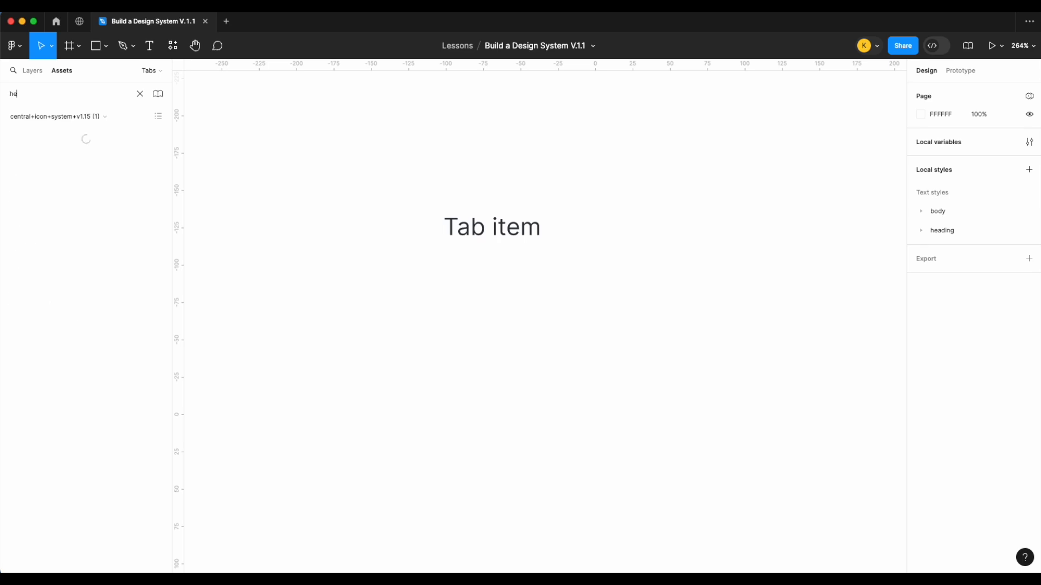
pyautogui.write('arertt')
pyautogui.moveTo(38, 168); pyautogui.dragTo(587, 229)
pyautogui.click(32, 70)
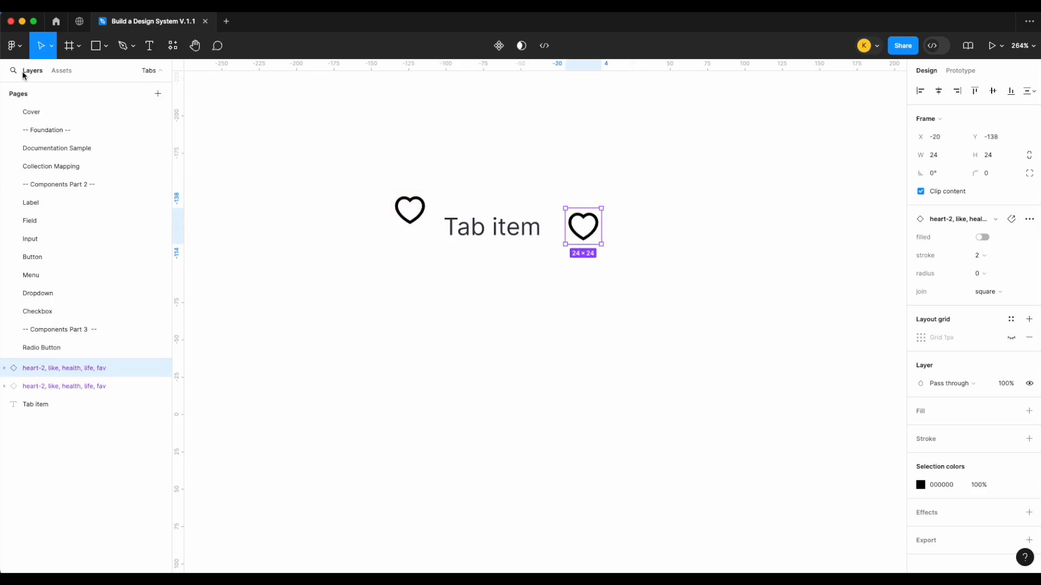
# Step: Wrap both heart icons and the text in a horizontal auto layout frame and set the text to hug its contents
pyautogui.moveTo(646, 344); pyautogui.dragTo(383, 173)
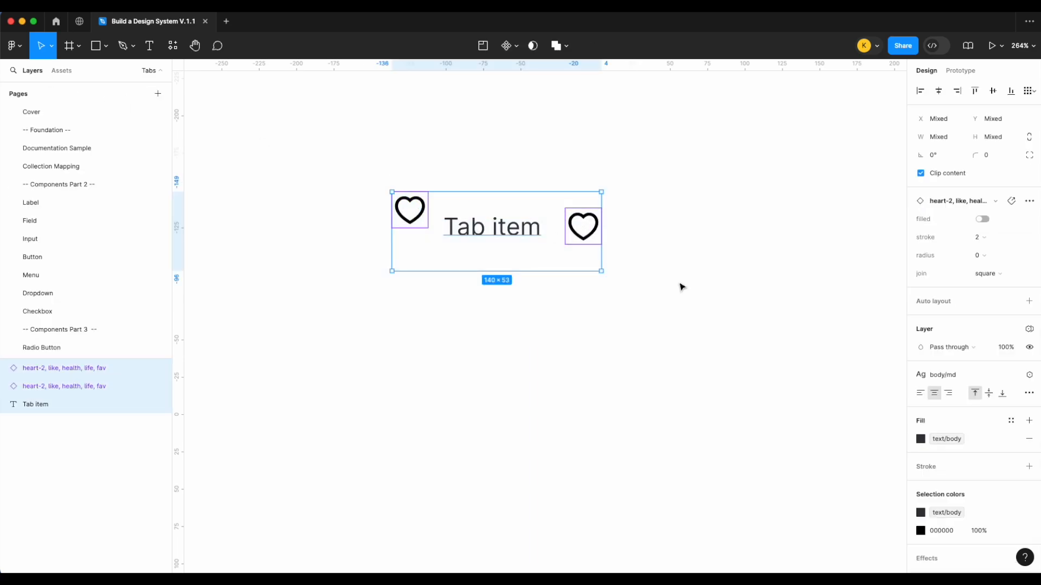
pyautogui.hotkey('shift', 'a')
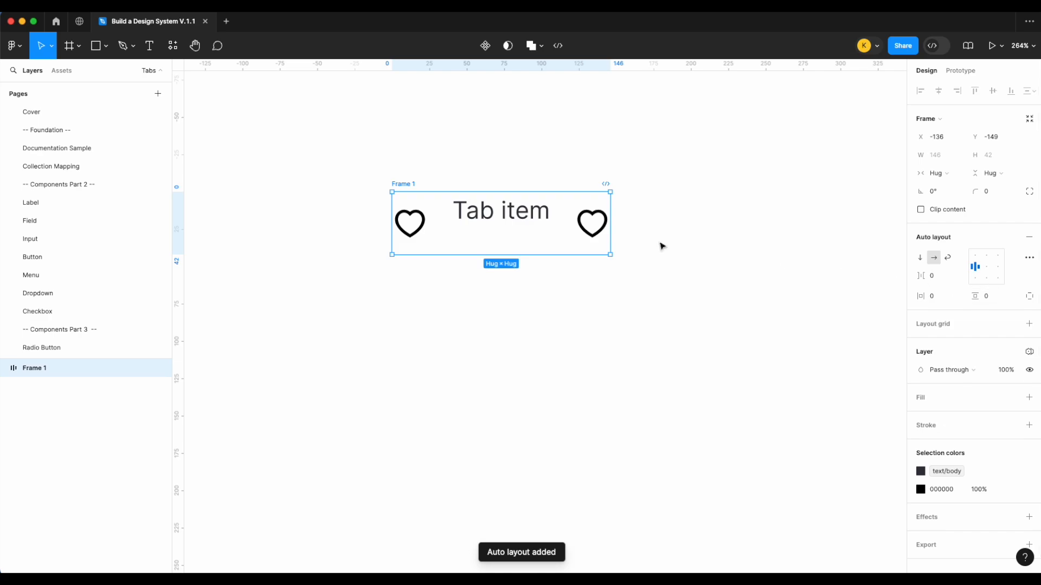
pyautogui.click(491, 224)
pyautogui.click(943, 154)
pyautogui.click(946, 170)
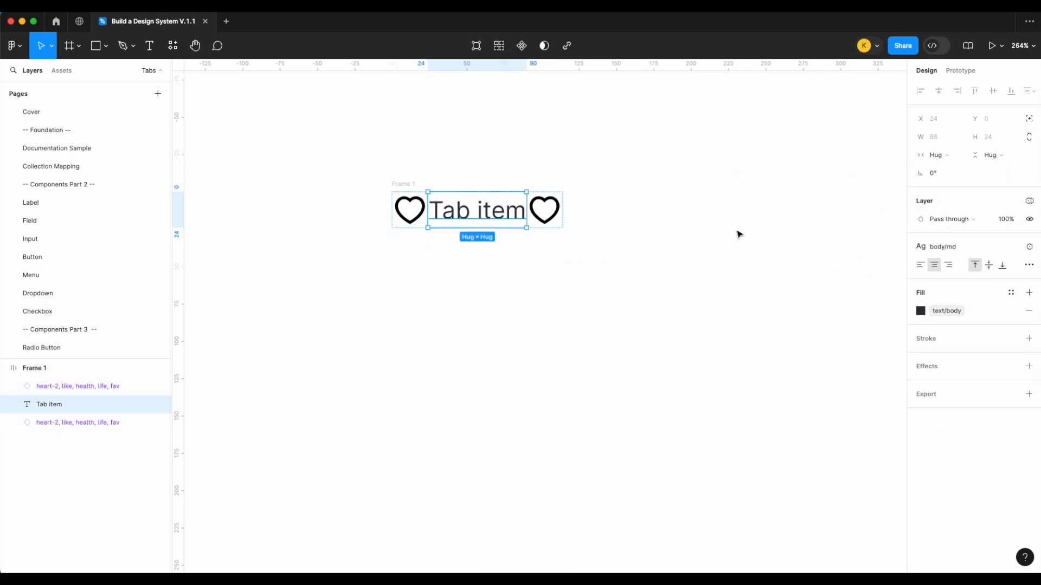
pyautogui.click(743, 237)
# Step: Set the frame's auto layout to a gap of 8, horizontal padding 16, vertical padding 12 and centred alignment
pyautogui.click(415, 185)
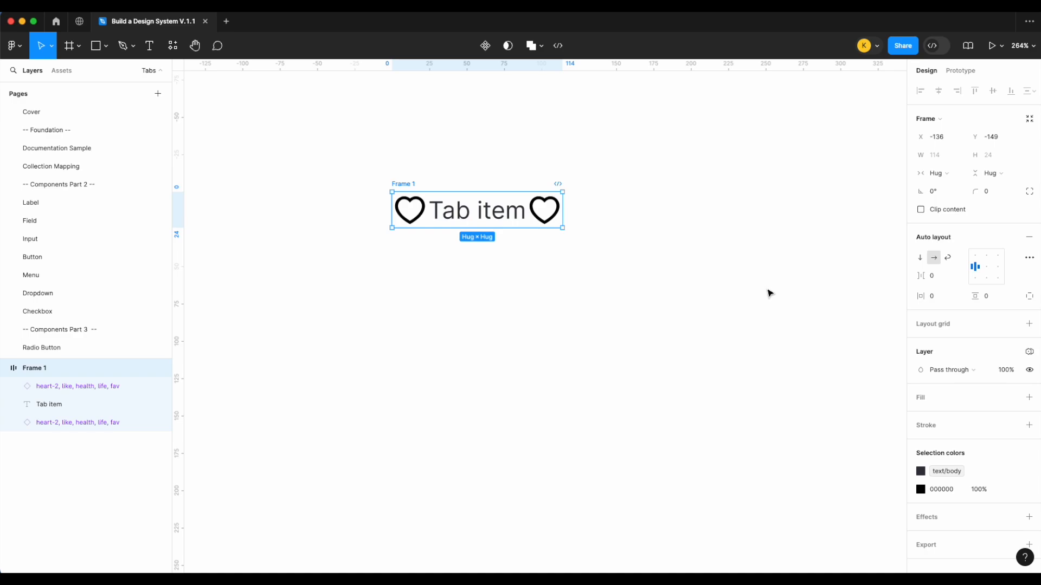
pyautogui.click(928, 276)
pyautogui.write('8')
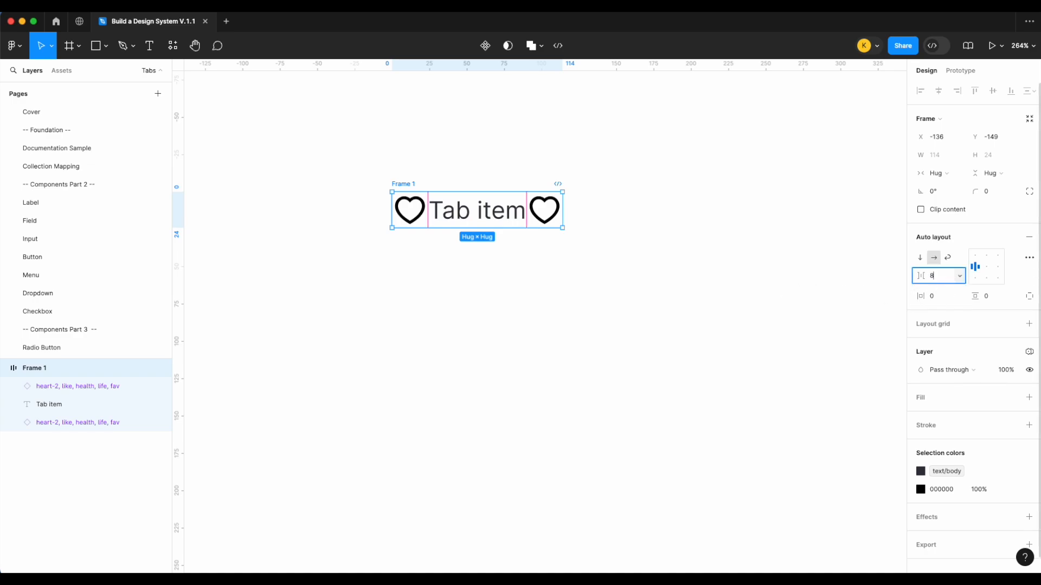
pyautogui.press('Return')
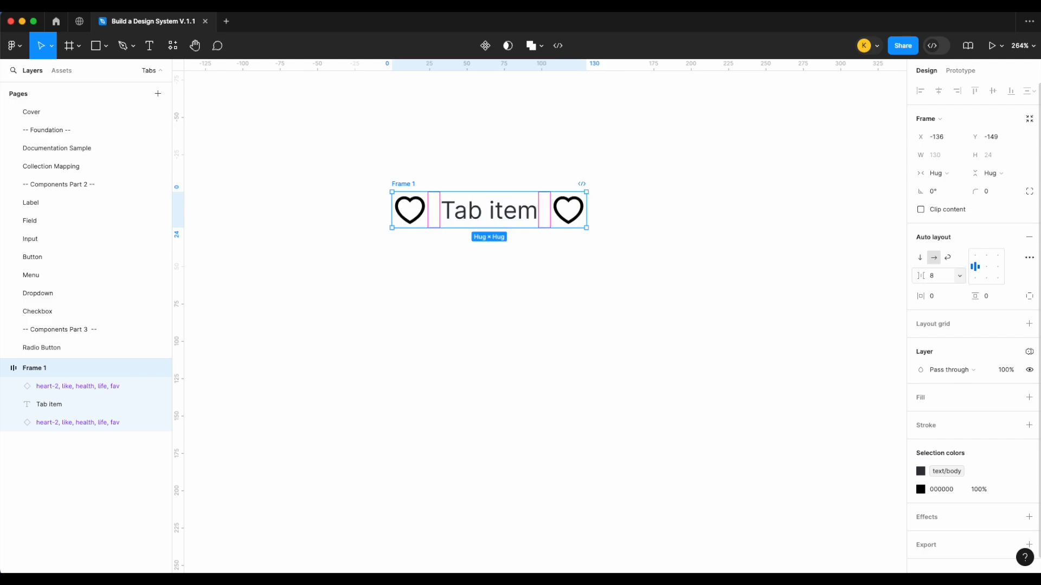
pyautogui.click(929, 296)
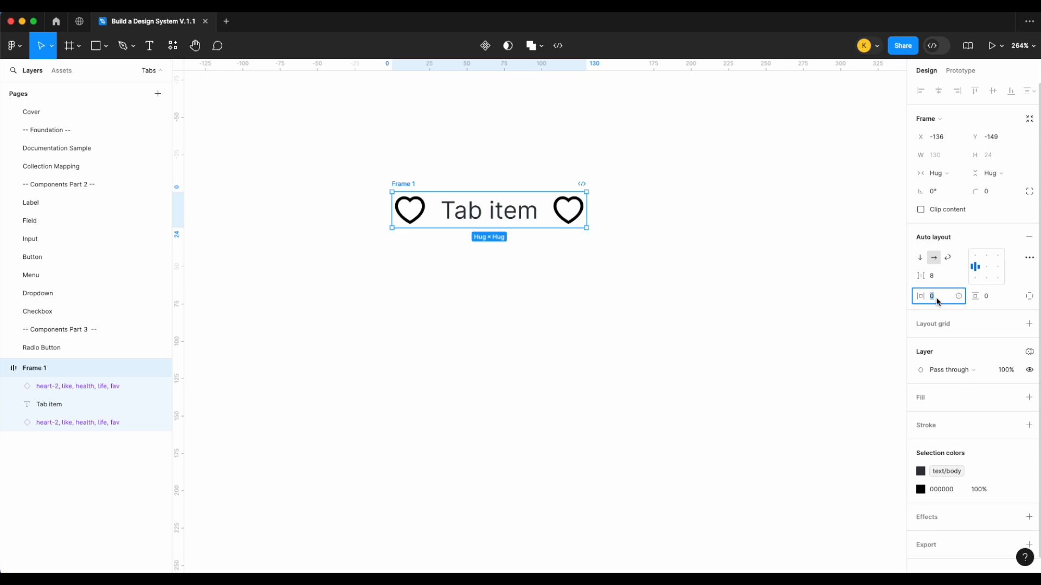
pyautogui.write('16')
pyautogui.press('Return')
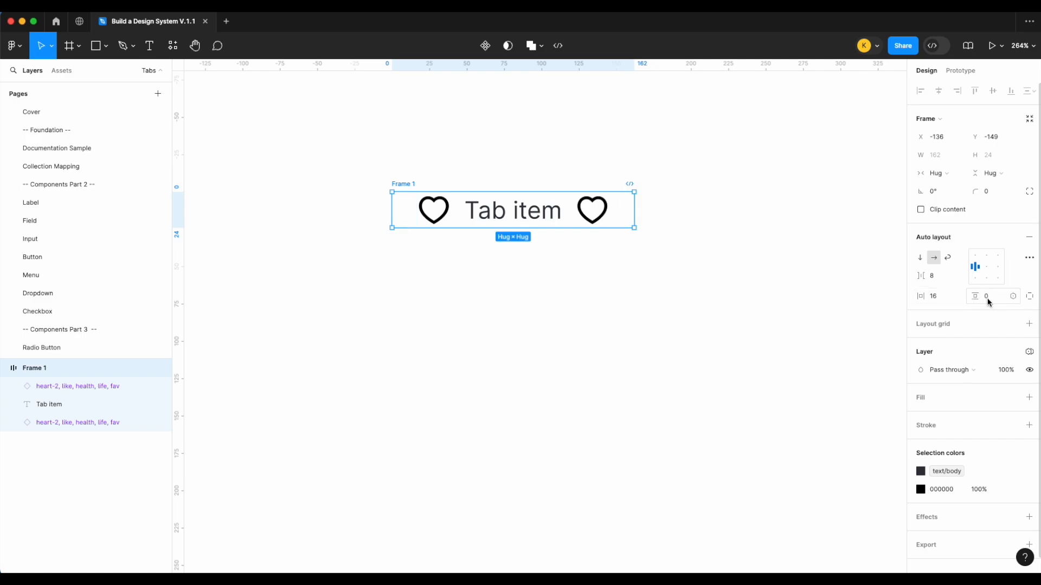
pyautogui.write('12')
pyautogui.press('Return')
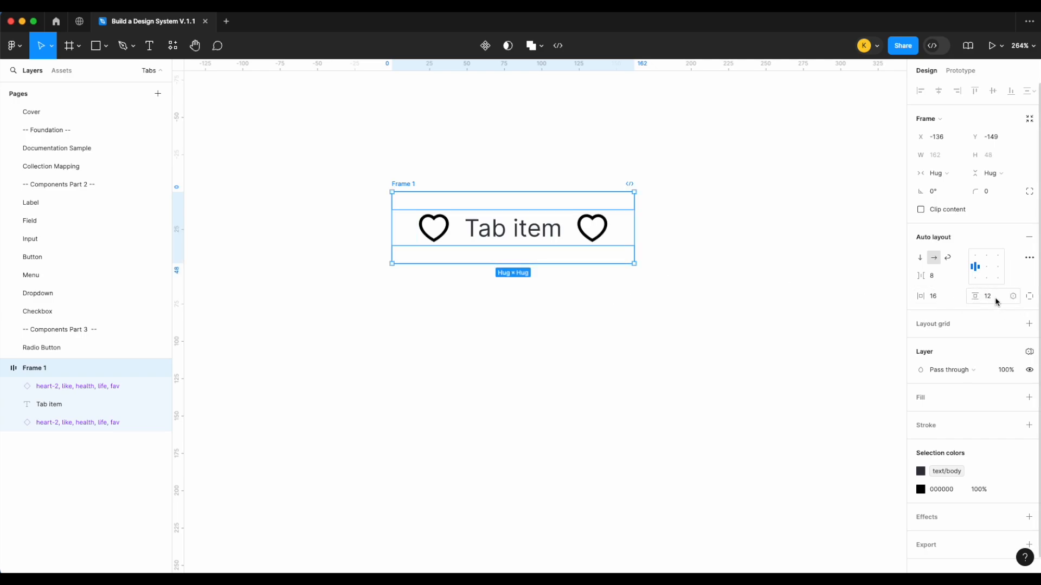
pyautogui.click(986, 266)
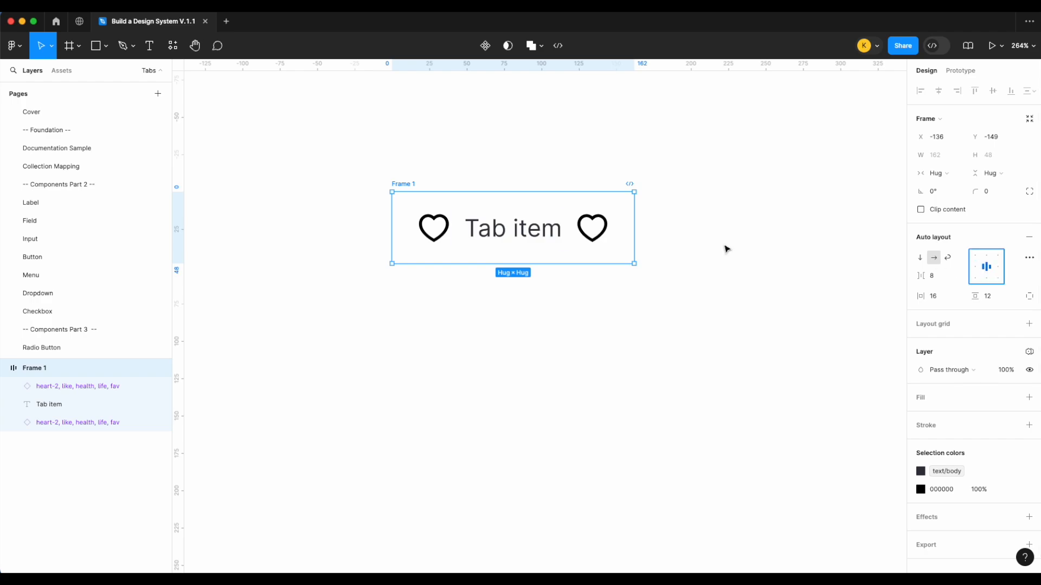
# Step: Apply the icon/primary colour variable to the black of the two heart icons
pyautogui.click(1011, 490)
pyautogui.write('ic')
pyautogui.click(847, 427)
pyautogui.click(681, 372)
# Step: Rename the frame as "Tab Item" and convert it into a component
pyautogui.click(414, 186)
pyautogui.doubleClick(412, 184)
pyautogui.write('Tab Item')
pyautogui.press('Return')
pyautogui.rightClick(407, 184)
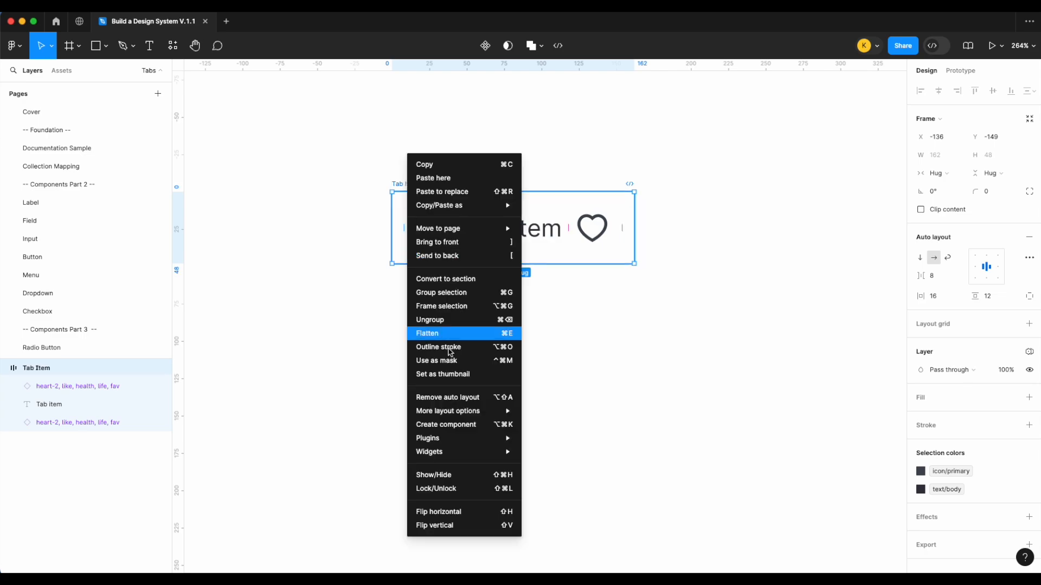
pyautogui.click(444, 427)
# Step: Place an instance beside the Tab Item component and rename the main component as ".Tab Item"
pyautogui.moveTo(479, 225); pyautogui.dragTo(728, 225)
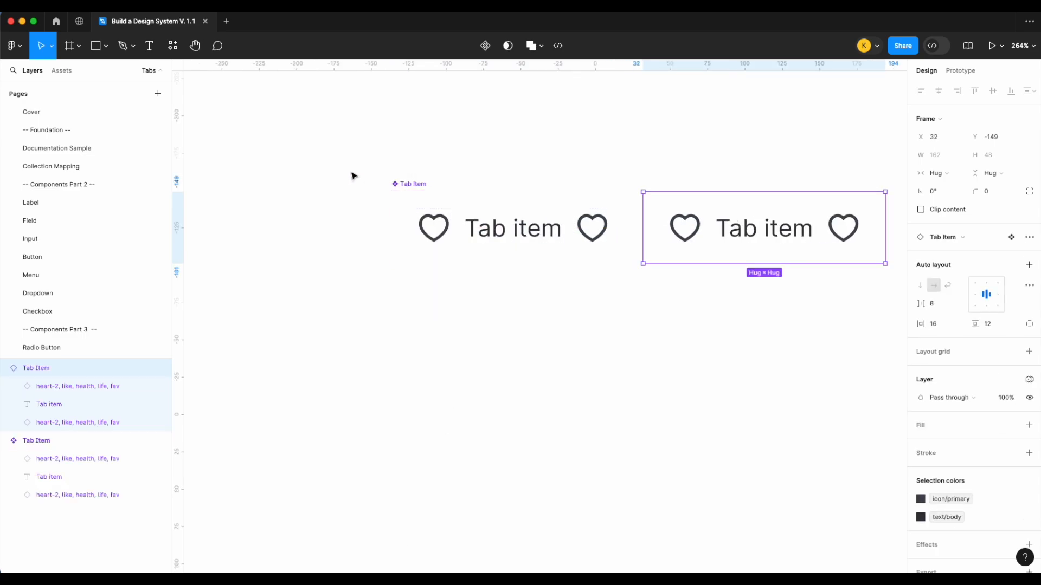
pyautogui.doubleClick(408, 185)
pyautogui.press('Left')
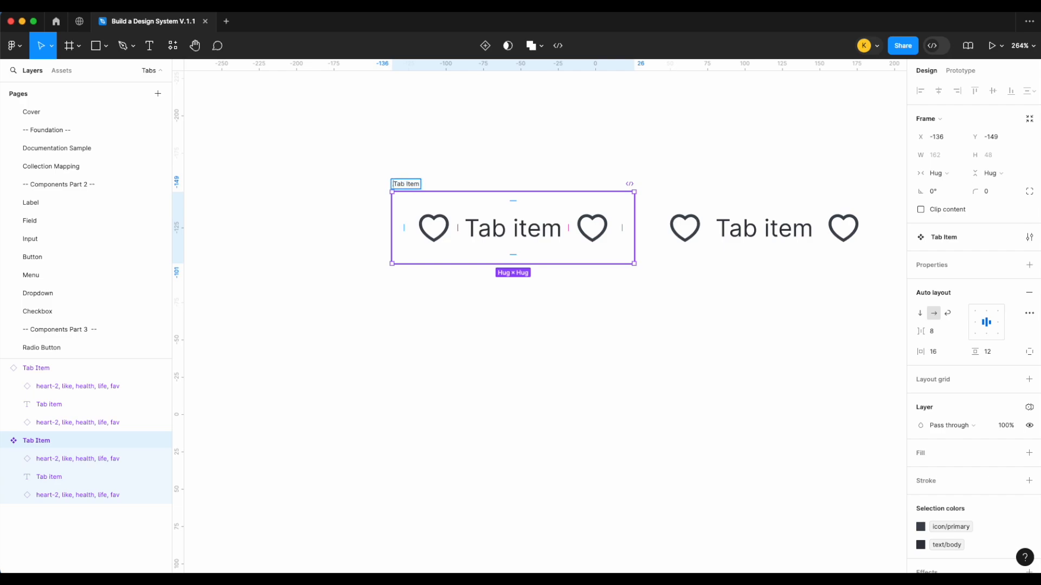
pyautogui.write('.')
pyautogui.press('Return')
pyautogui.hscroll(2, 409, 190)
pyautogui.hscroll(2, 410, 190)
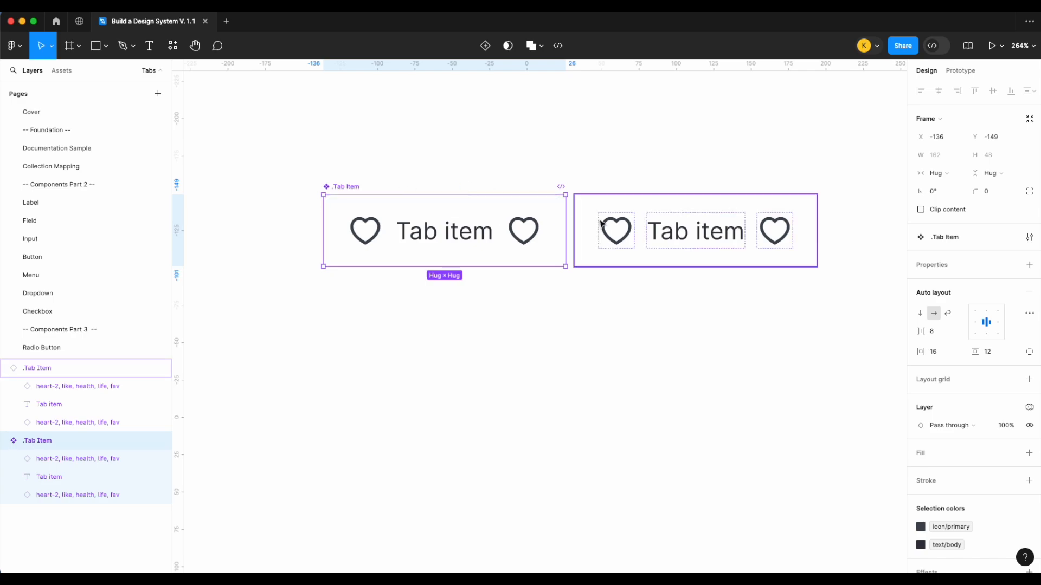
# Step: Replace the instance with a new one farther from the main component, at about X 54, Y -149
pyautogui.click(661, 235)
pyautogui.press('Delete')
pyautogui.scroll(-5, 660, 232)
pyautogui.click(512, 226)
pyautogui.moveTo(512, 226); pyautogui.dragTo(720, 223)
pyautogui.hscroll(2, 720, 223)
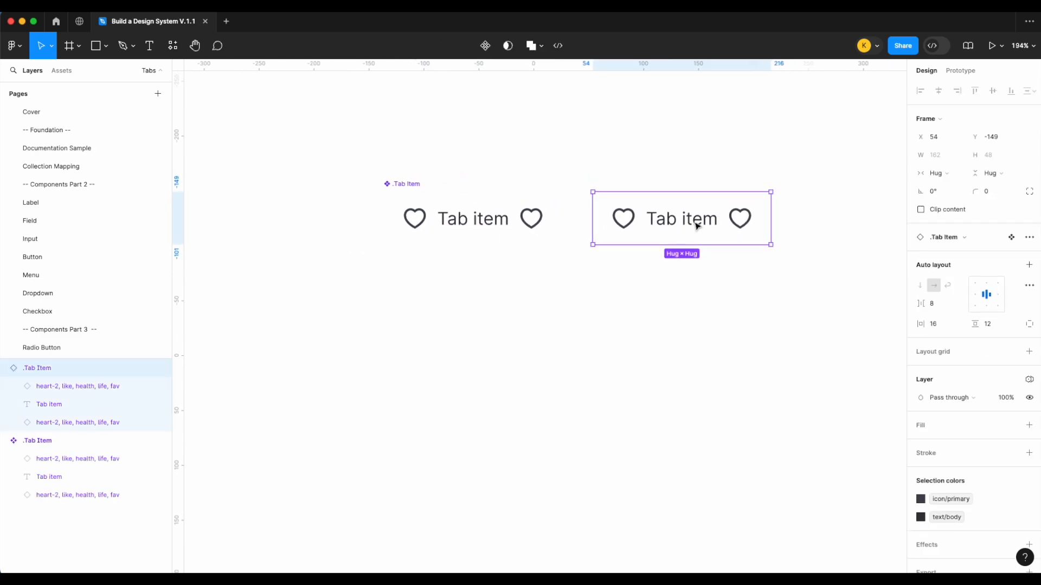
pyautogui.scroll(2, 529, 226)
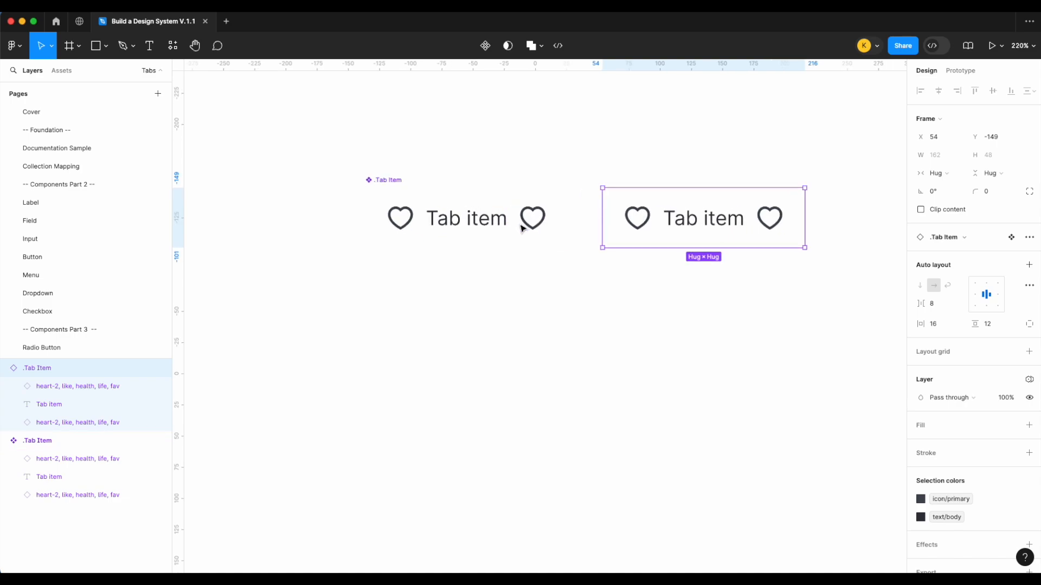
# Step: Create a text component property named "Label" for the text inside the .Tab Item main component
pyautogui.click(467, 241)
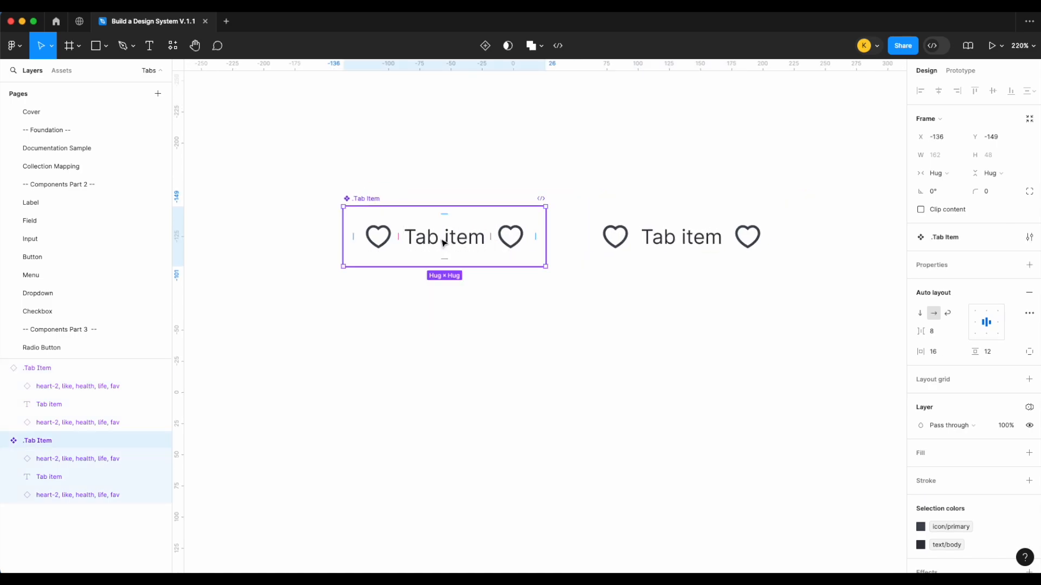
pyautogui.click(466, 240)
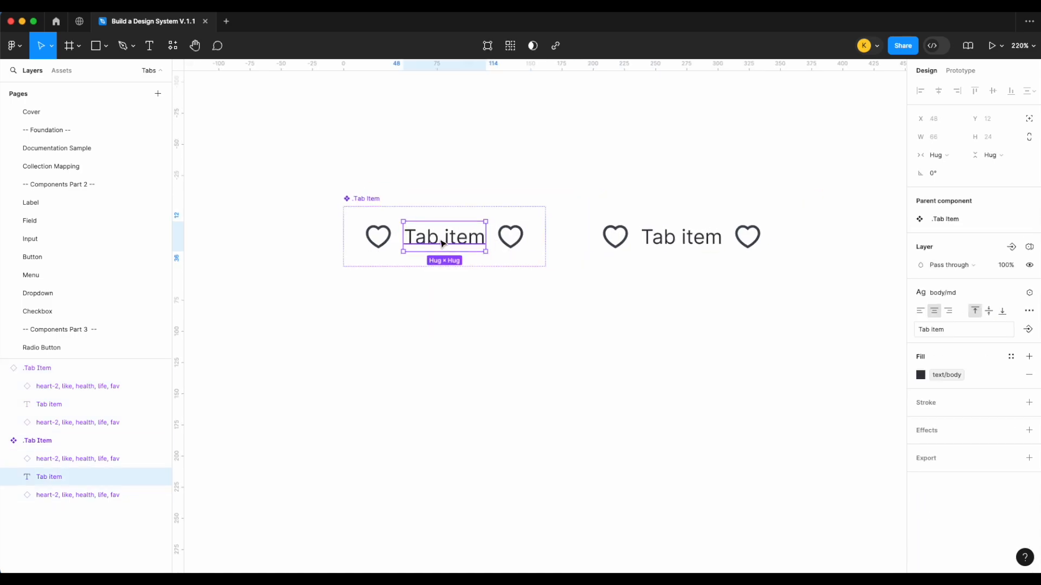
pyautogui.click(1029, 330)
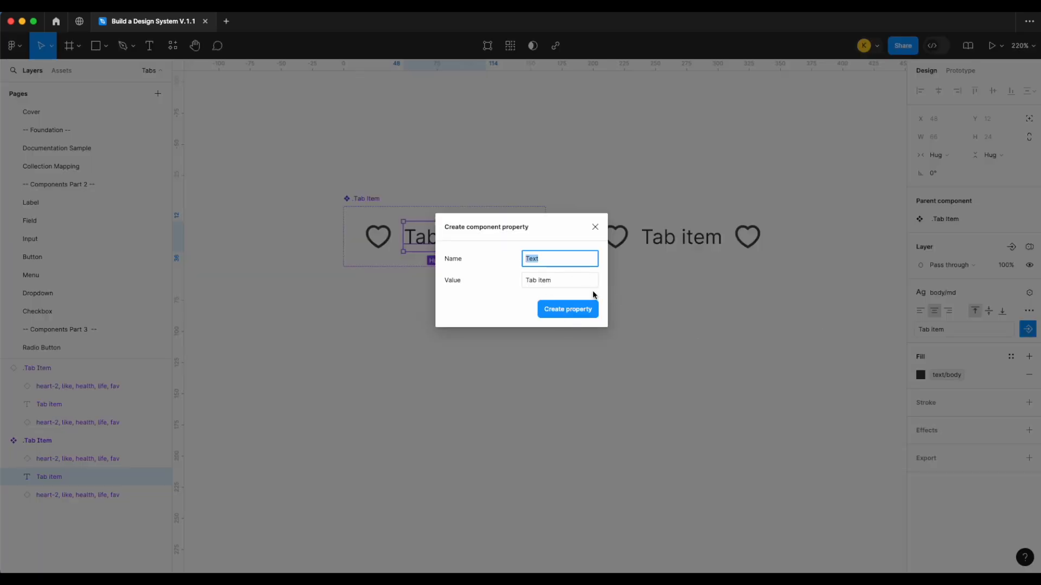
pyautogui.write('Label')
pyautogui.press('Return')
# Step: Set the Label property of the .Tab Item instance to "hello"
pyautogui.click(717, 257)
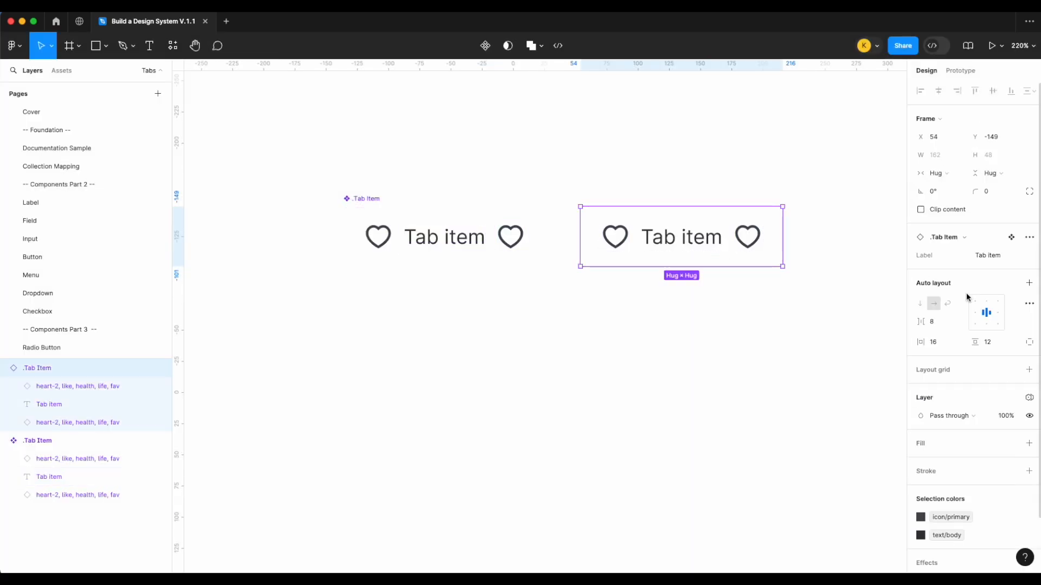
pyautogui.write('hello')
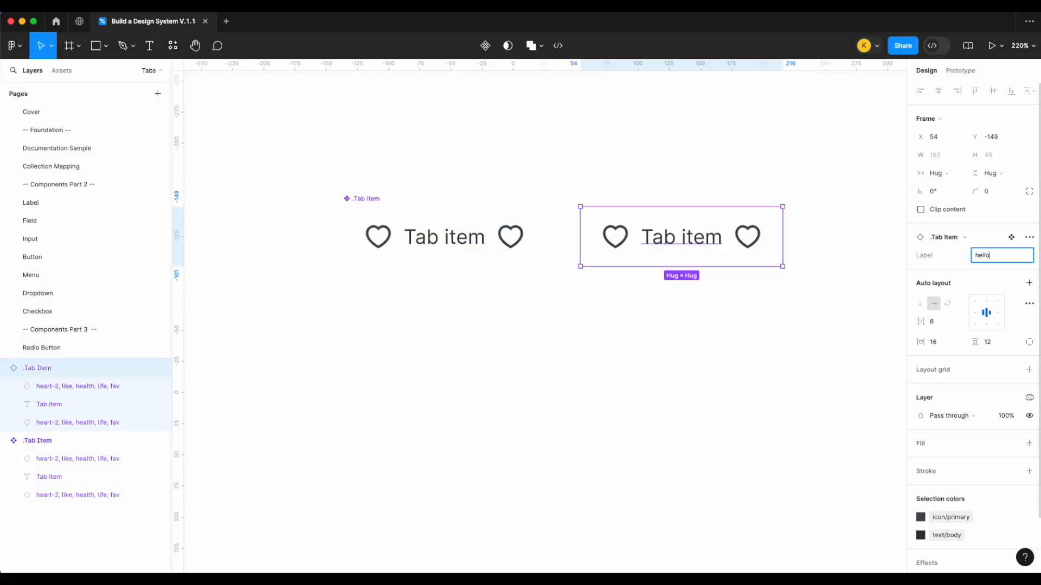
pyautogui.press('Return')
pyautogui.click(743, 321)
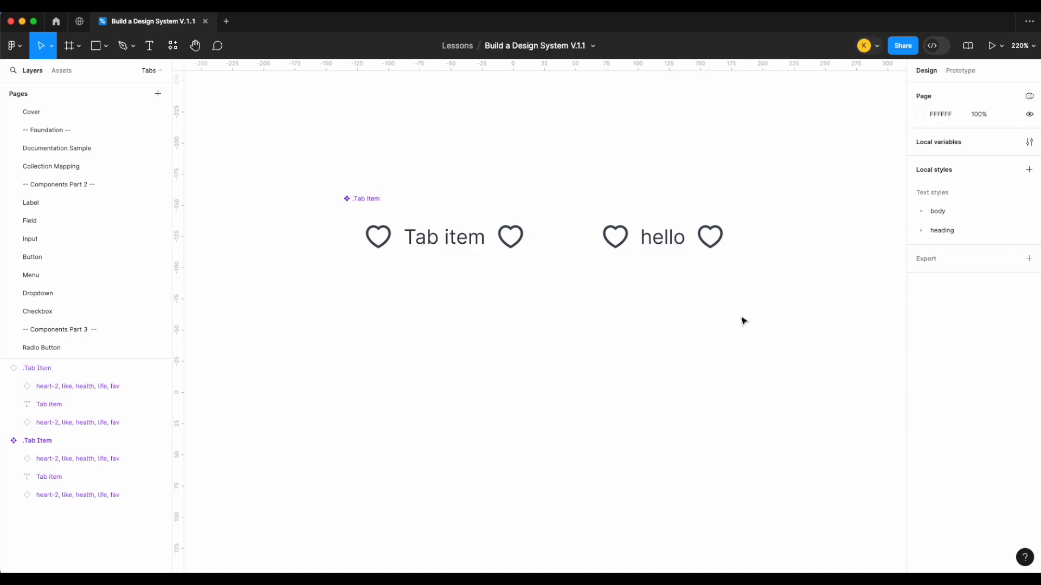
# Step: Create a boolean visibility property named "Icon left" with value True for the left heart icon in the .Tab Item main component
pyautogui.click(378, 238)
pyautogui.click(378, 237)
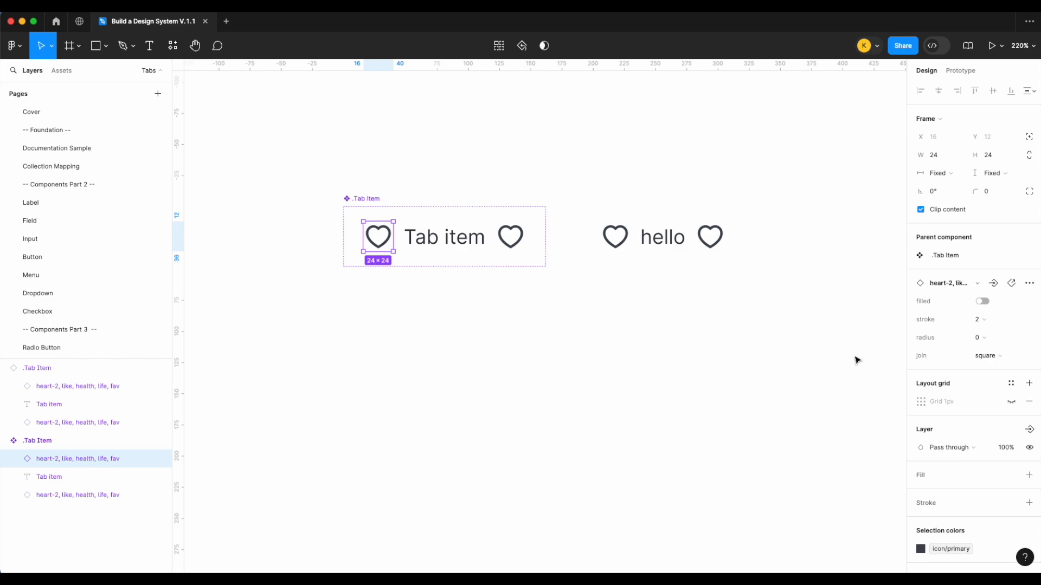
pyautogui.click(1030, 429)
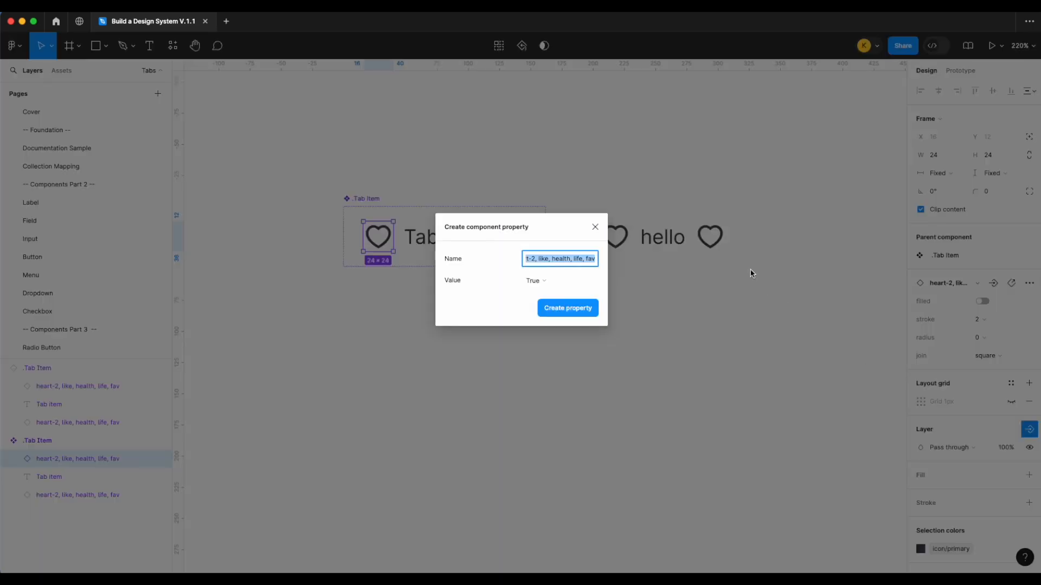
pyautogui.write('Icon left')
pyautogui.press('Return')
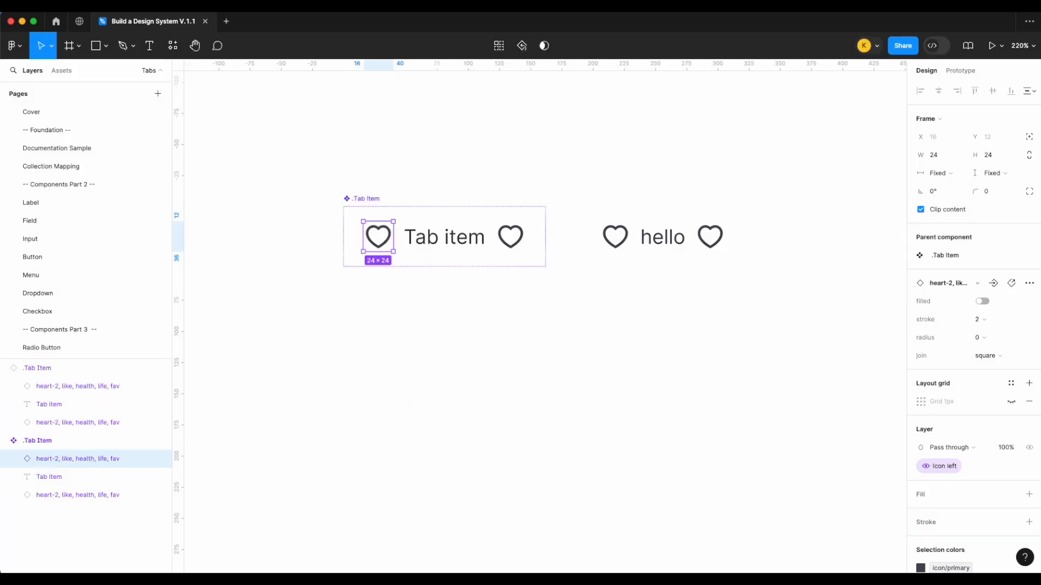
# Step: Create an instance swap property named "↘ Icon left" for the left heart icon, keeping the heart as its value
pyautogui.click(993, 283)
pyautogui.write('Icon left')
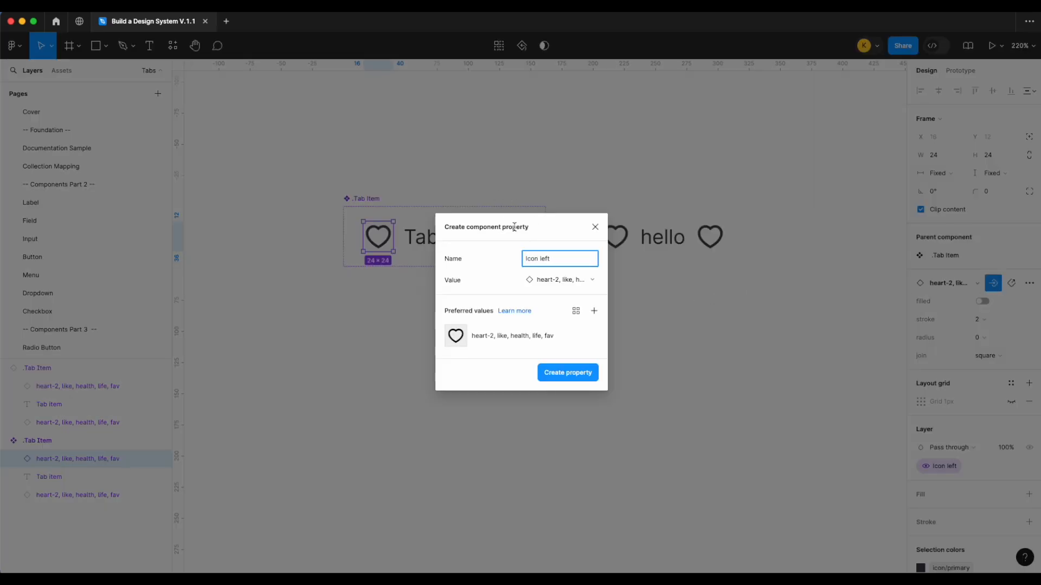
pyautogui.click(525, 258)
pyautogui.click(78, 6)
pyautogui.click(120, 352)
pyautogui.write('arrow')
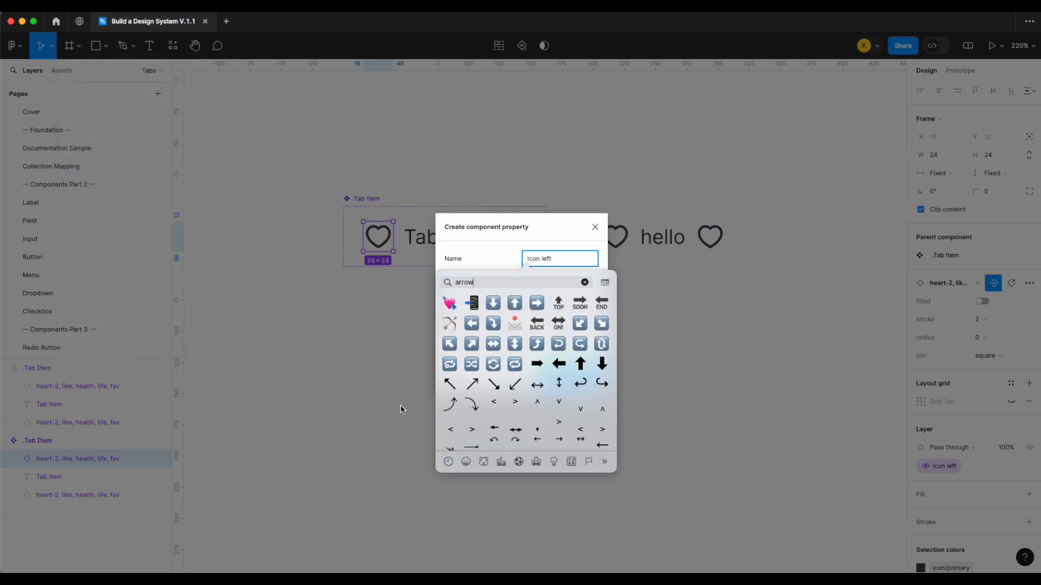
pyautogui.press('Return')
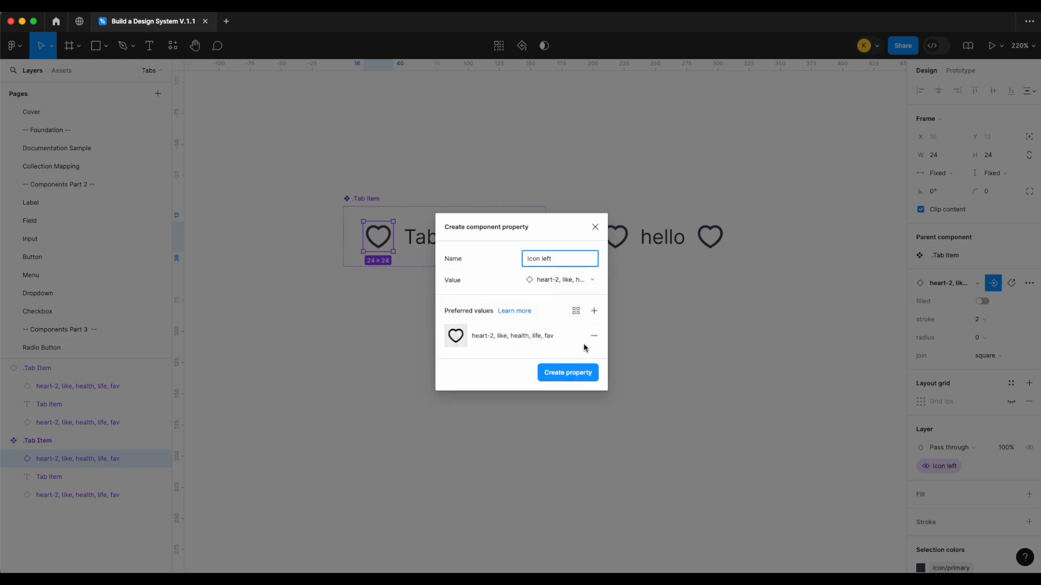
pyautogui.click(577, 374)
pyautogui.click(662, 263)
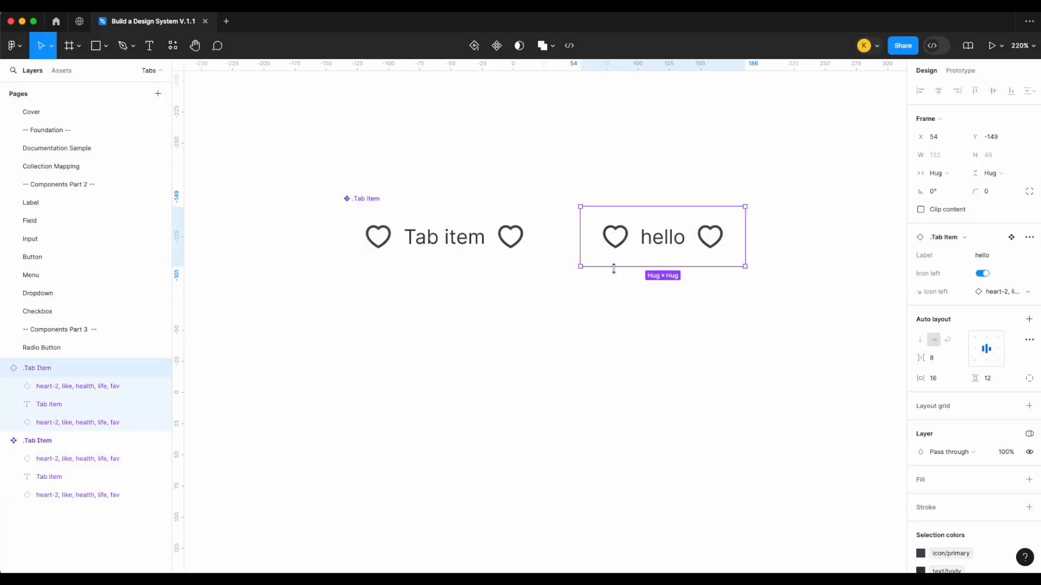
# Step: Create a boolean visibility property named "Icon right" with value True for the right heart icon in the main component
pyautogui.click(498, 234)
pyautogui.click(498, 234)
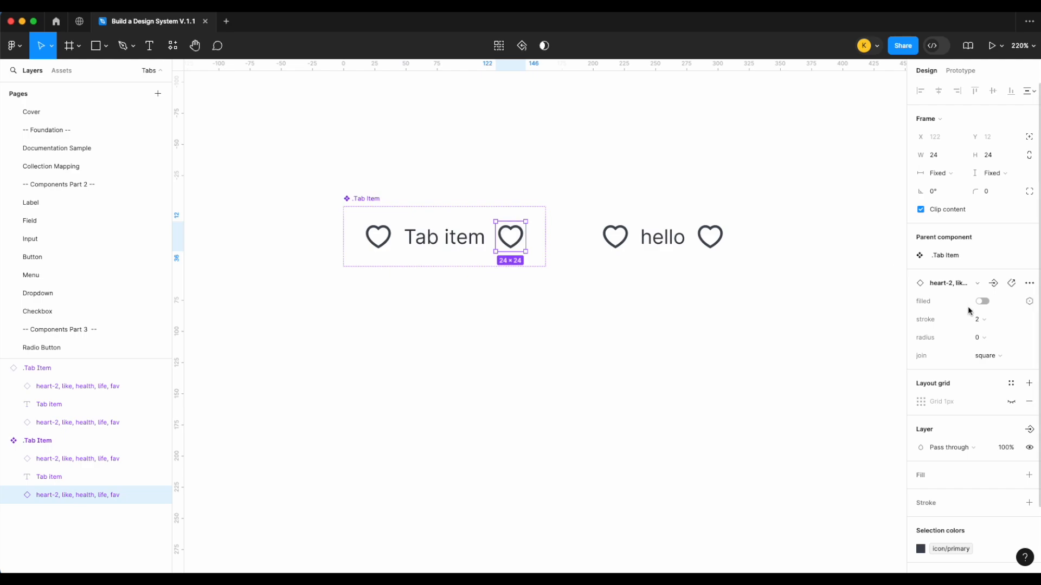
pyautogui.click(1028, 431)
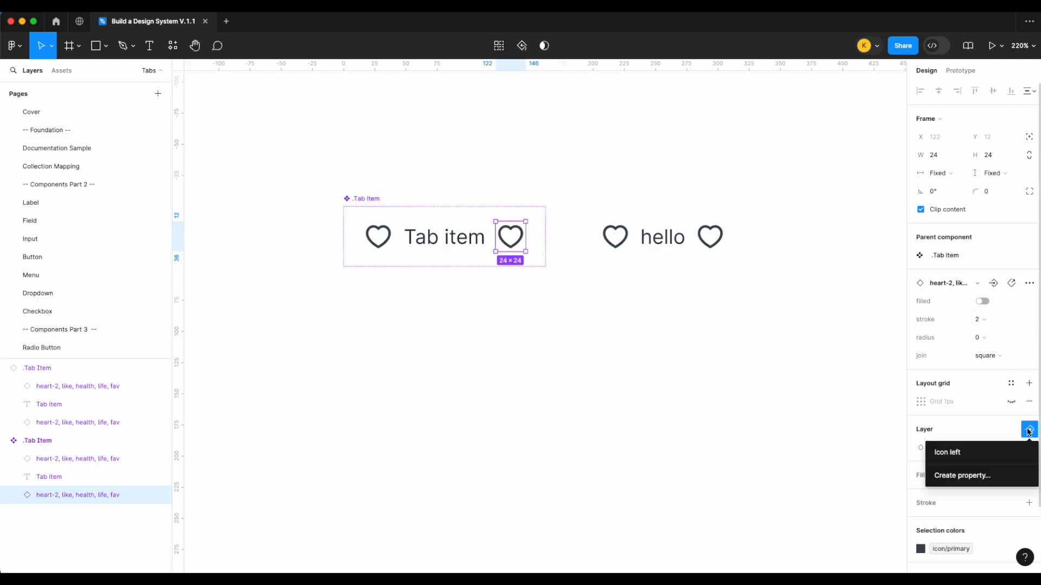
pyautogui.click(969, 476)
pyautogui.write('Icon right')
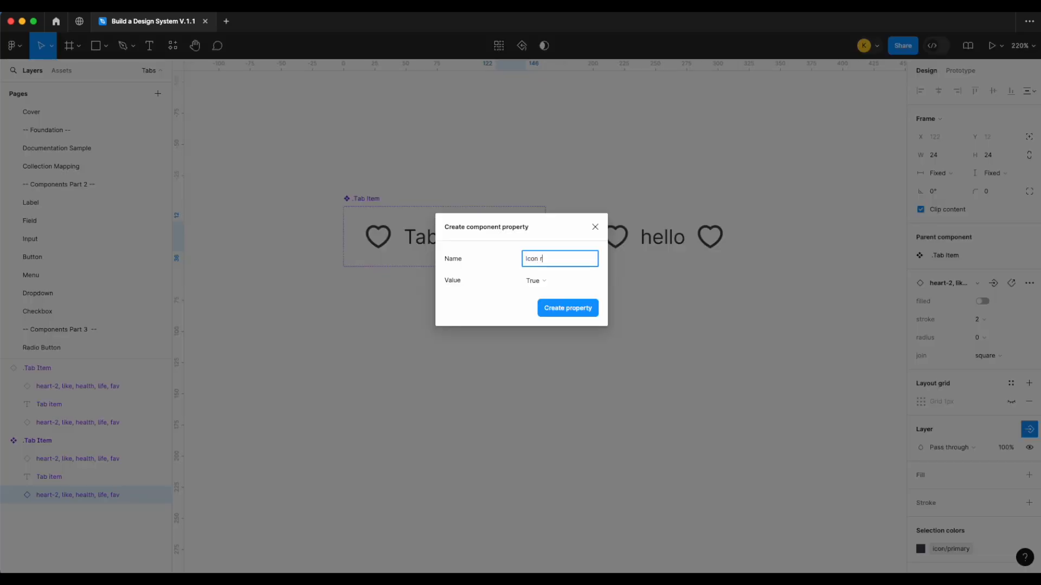
pyautogui.press('Return')
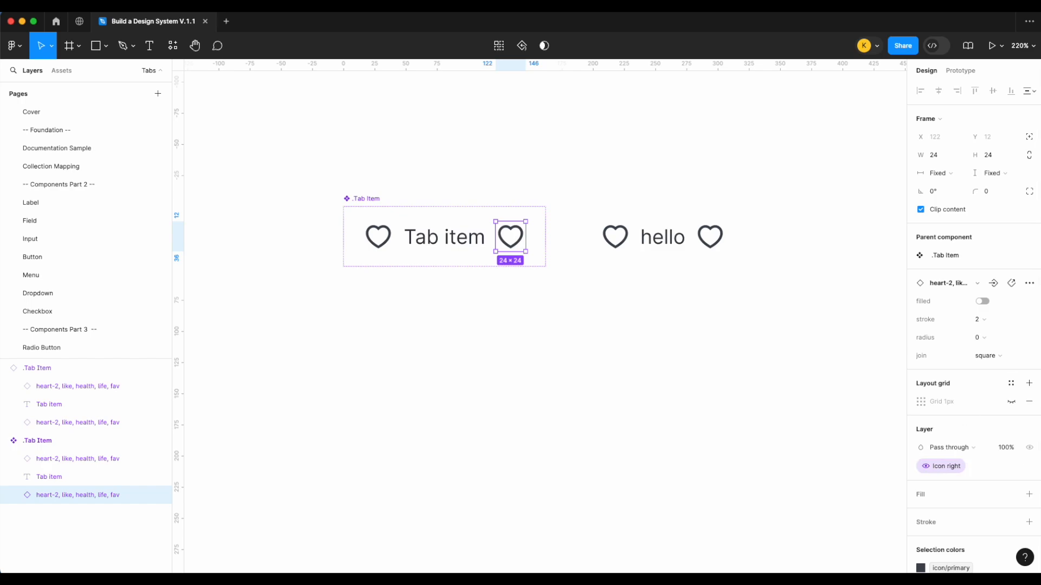
# Step: Create an instance swap property named "↘ Icon right" for the right heart icon, keeping the heart as its value
pyautogui.click(993, 283)
pyautogui.click(961, 328)
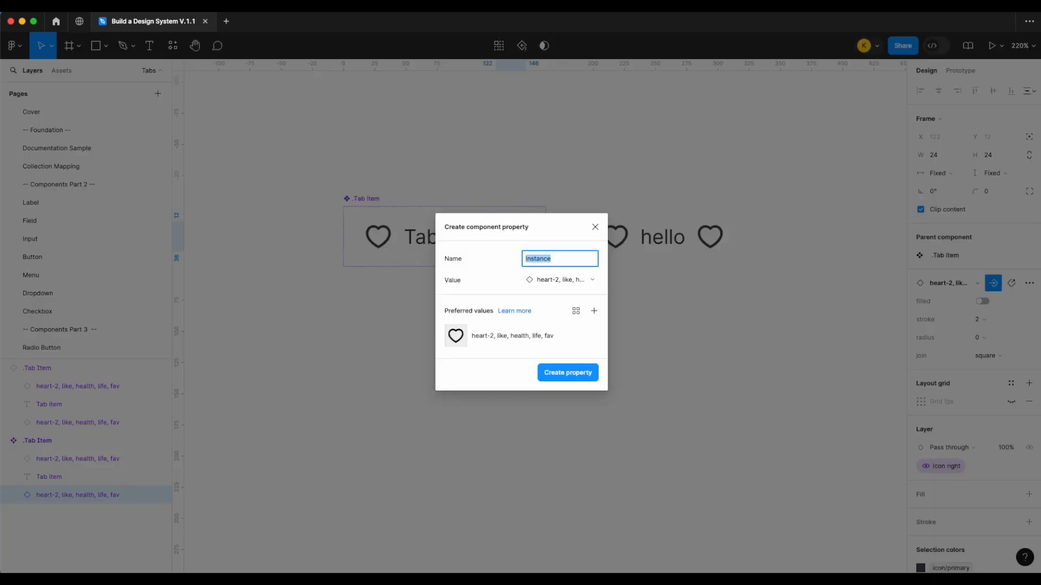
pyautogui.write('Icon right')
pyautogui.click(81, 13)
pyautogui.click(130, 352)
pyautogui.write('arrow')
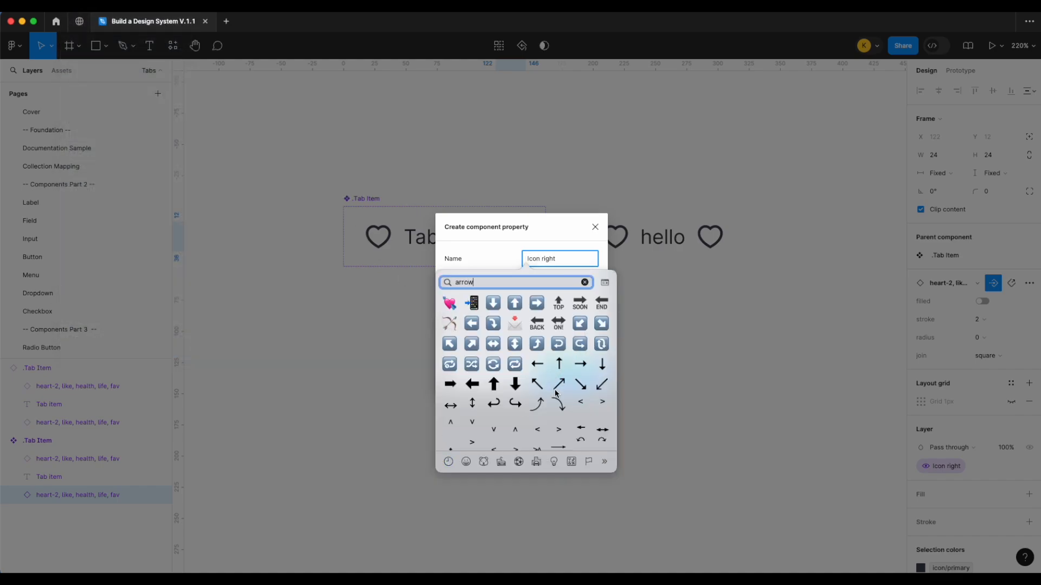
pyautogui.press('Escape')
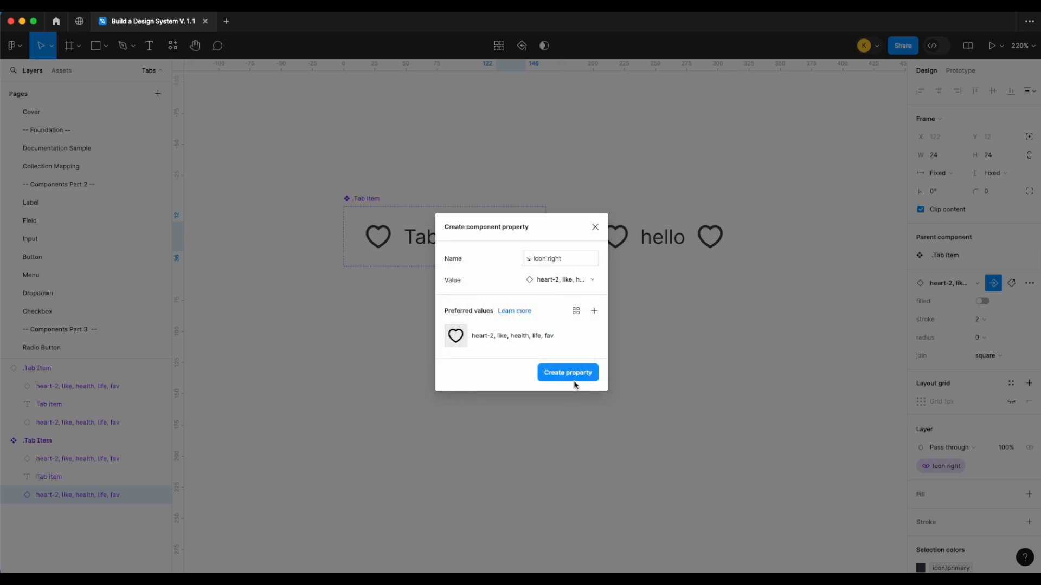
pyautogui.click(583, 373)
# Step: Test the "hello" instance's Icon left and Icon right properties by switching each off and on again
pyautogui.hscroll(1, 705, 320)
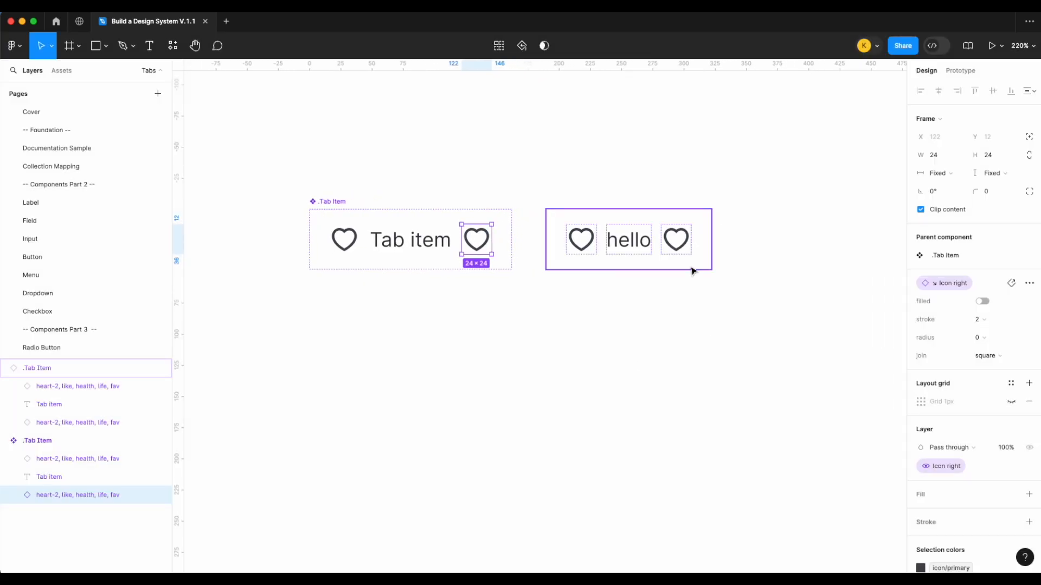
pyautogui.click(687, 261)
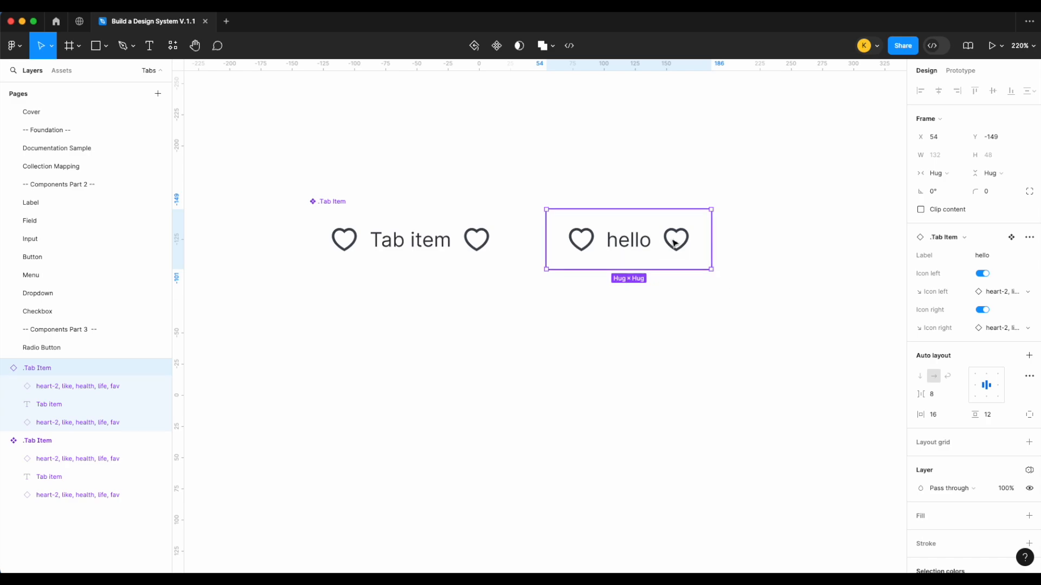
pyautogui.click(983, 273)
pyautogui.click(982, 273)
pyautogui.click(982, 309)
pyautogui.click(982, 309)
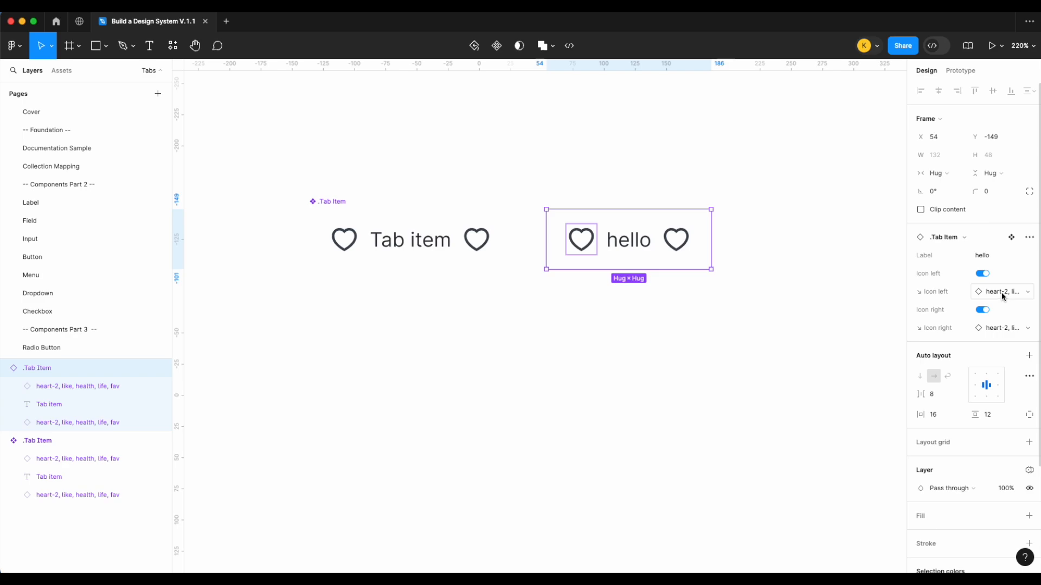
pyautogui.click(677, 356)
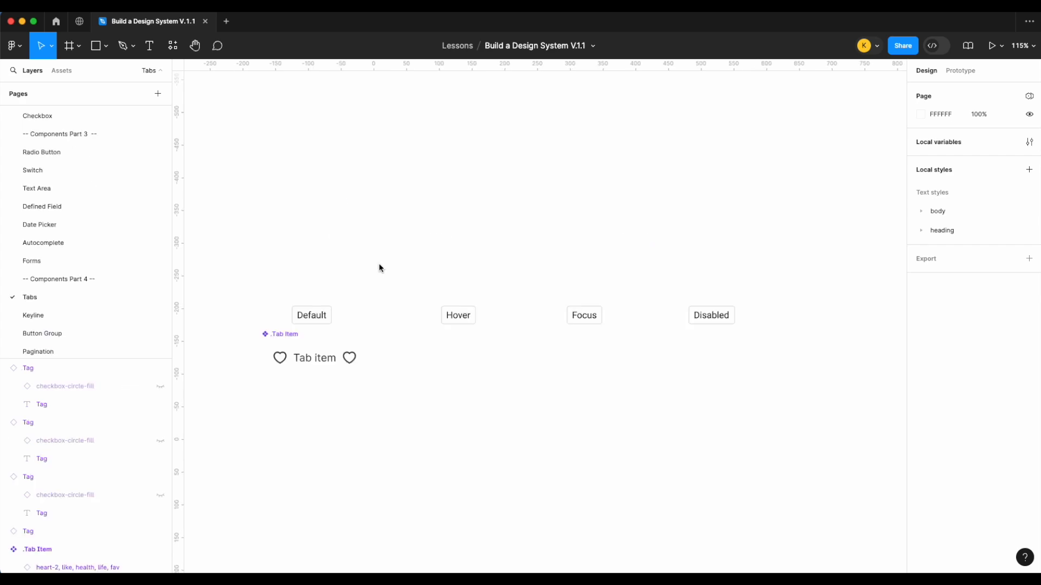
# Step: Add a second variant to the .Tab Item main component
pyautogui.click(280, 358)
pyautogui.rightClick(280, 358)
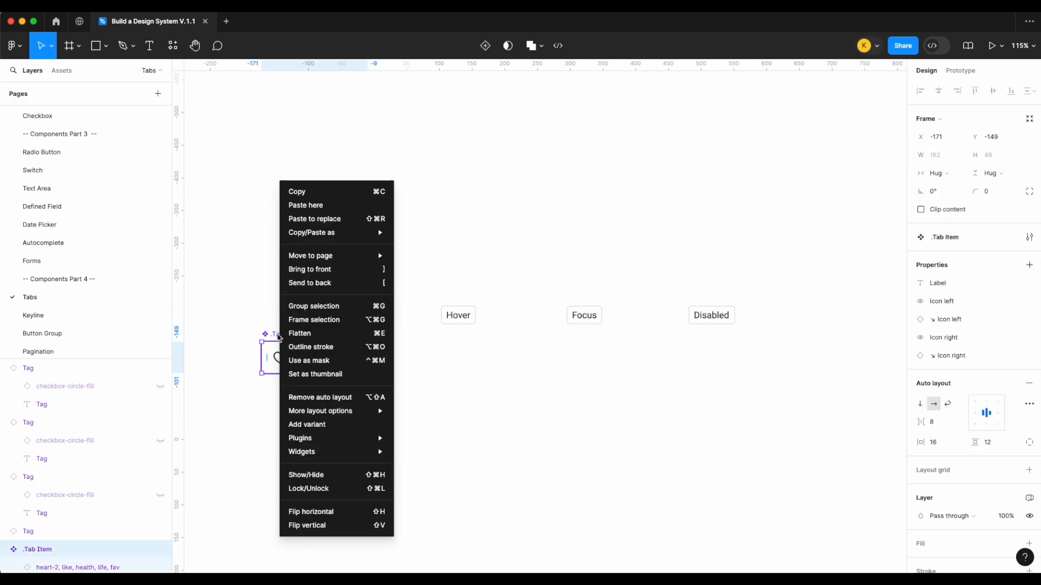
pyautogui.click(327, 430)
pyautogui.scroll(5, 360, 291)
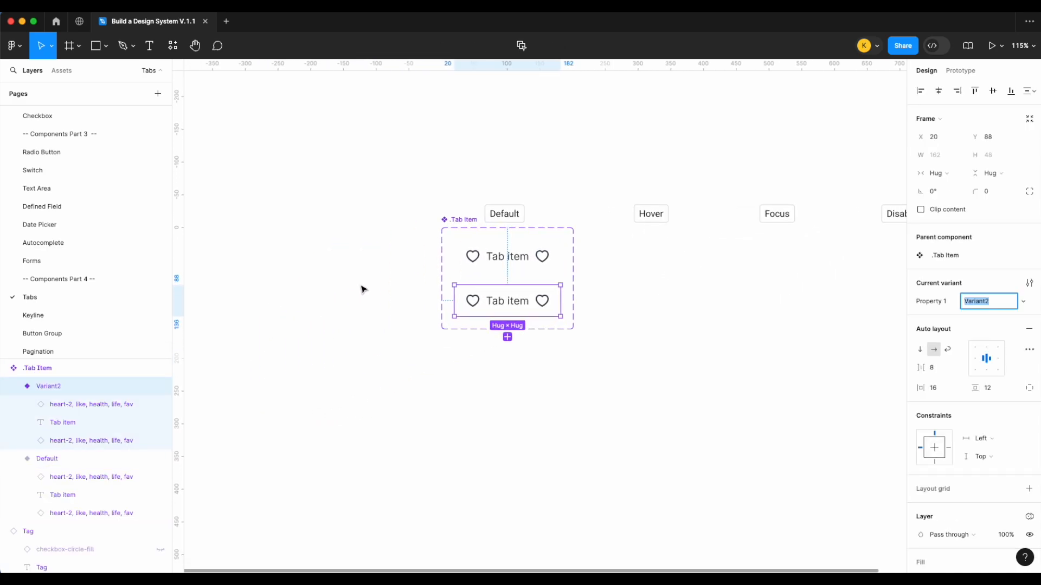
# Step: Enlarge the .Tab Item set around the four state labels and place its variants under Default and Hover, the second at X 274, Y 102
pyautogui.click(449, 228)
pyautogui.hscroll(2, 445, 259)
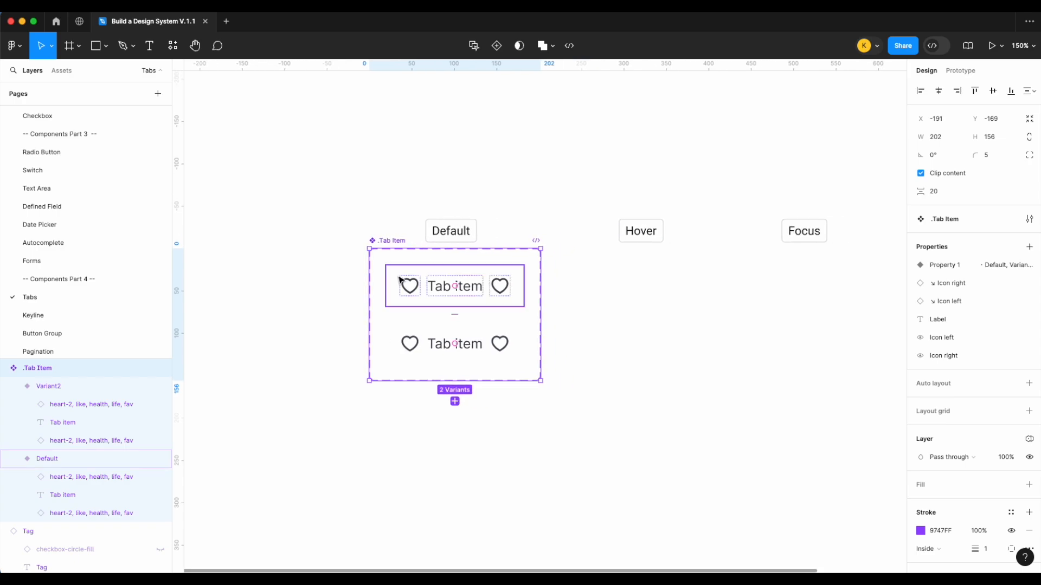
pyautogui.moveTo(372, 284); pyautogui.dragTo(648, 301)
pyautogui.scroll(-5, 343, 302)
pyautogui.hscroll(-3, 653, 302)
pyautogui.moveTo(523, 275); pyautogui.dragTo(520, 233)
pyautogui.moveTo(362, 334); pyautogui.dragTo(477, 299)
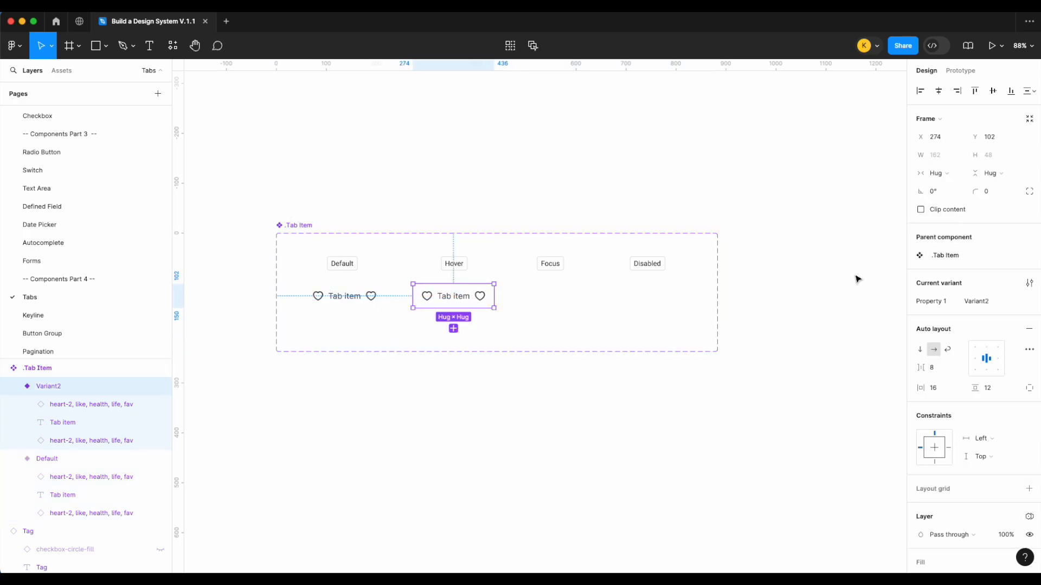
# Step: Rename the variant property to "Status" and set the first variant's value to "default"
pyautogui.doubleClick(939, 300)
pyautogui.press('Return')
pyautogui.click(363, 297)
pyautogui.click(993, 307)
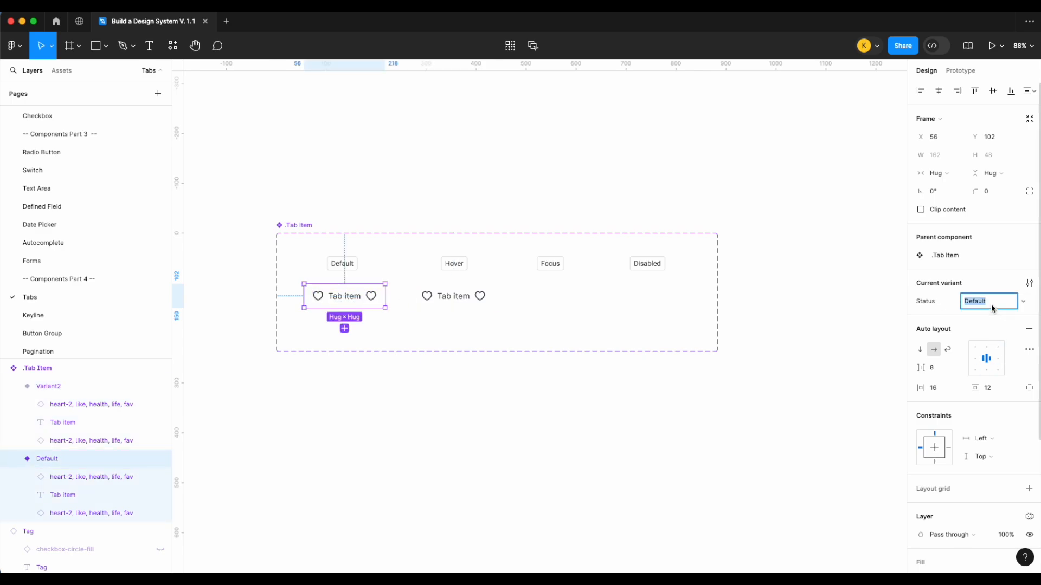
pyautogui.write('default')
pyautogui.press('Return')
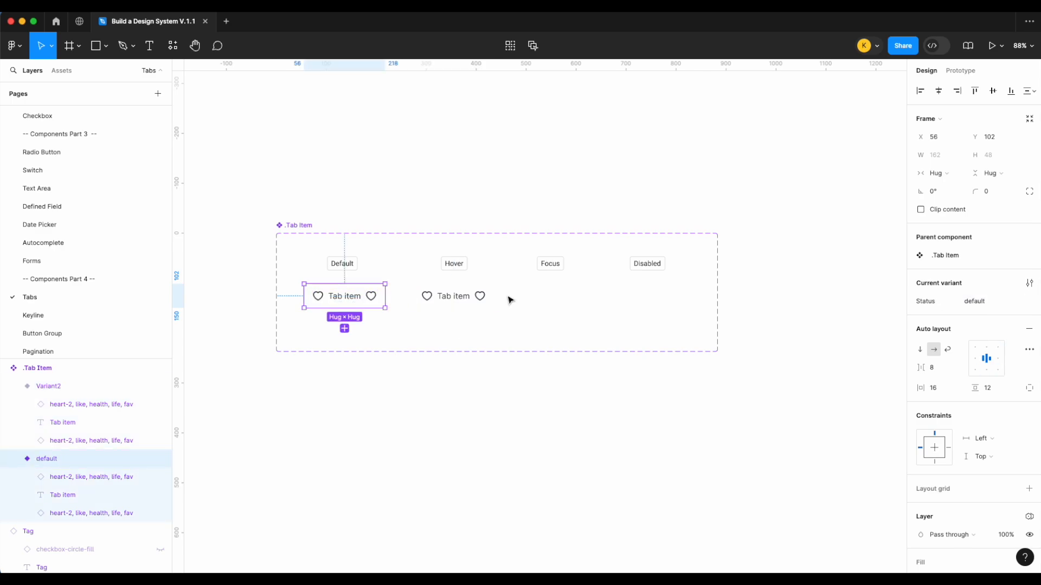
# Step: Set the Status of the variant under the Hover label to "hover"
pyautogui.click(453, 296)
pyautogui.click(971, 305)
pyautogui.write('hover')
pyautogui.press('Return')
# Step: Add a fill to the hover variant and apply the colour variable surface/action-hover 2 to it
pyautogui.scroll(-5, 980, 449)
pyautogui.scroll(5, 513, 299)
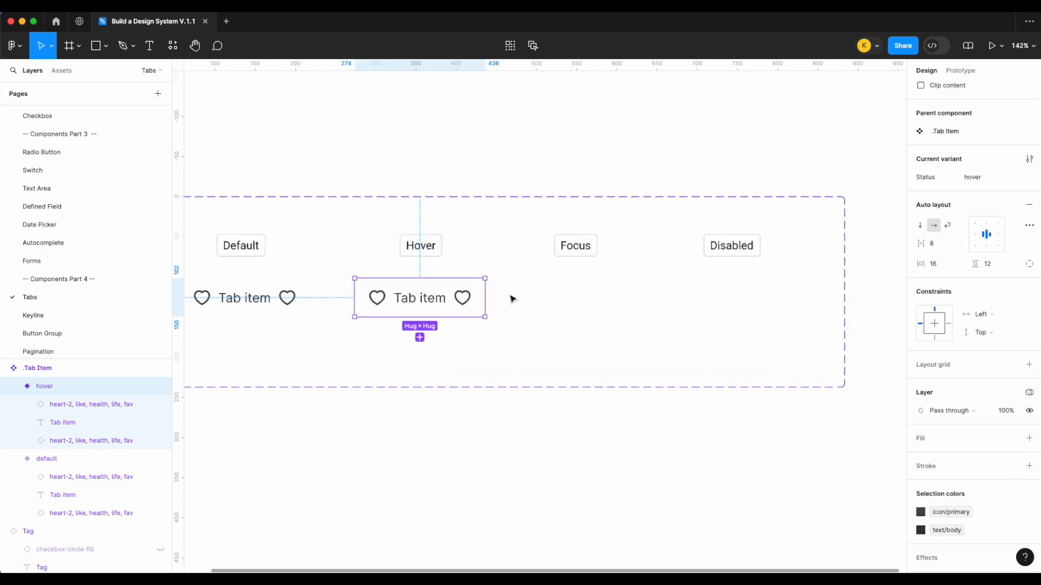
pyautogui.hscroll(-3, 512, 298)
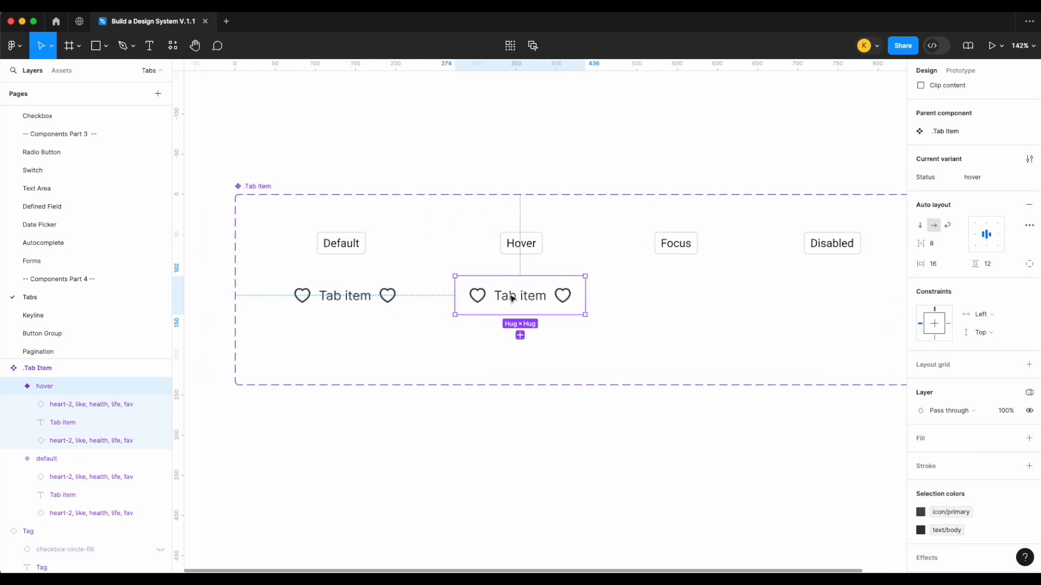
pyautogui.click(1029, 439)
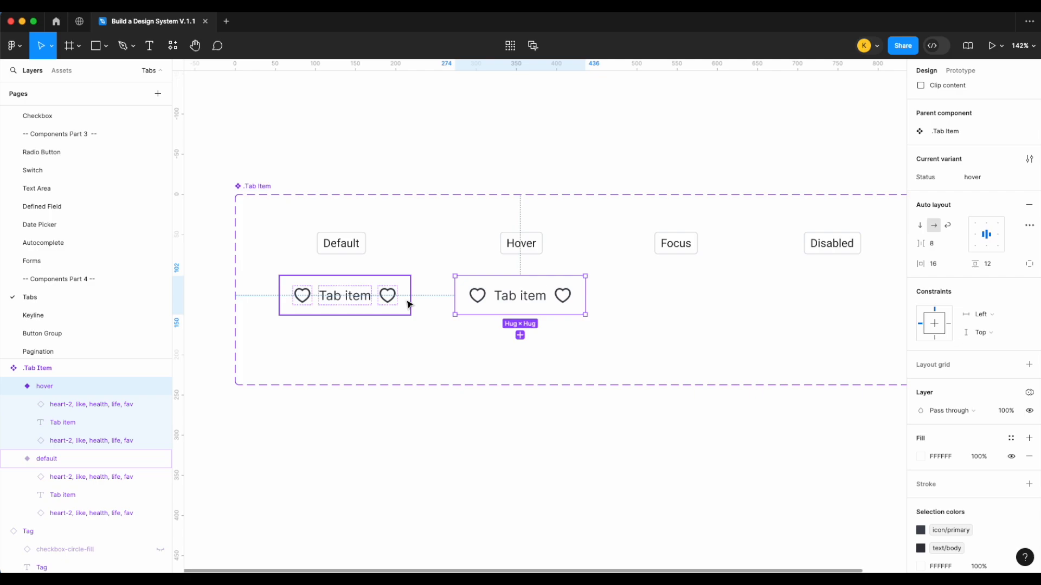
pyautogui.hscroll(2, 704, 388)
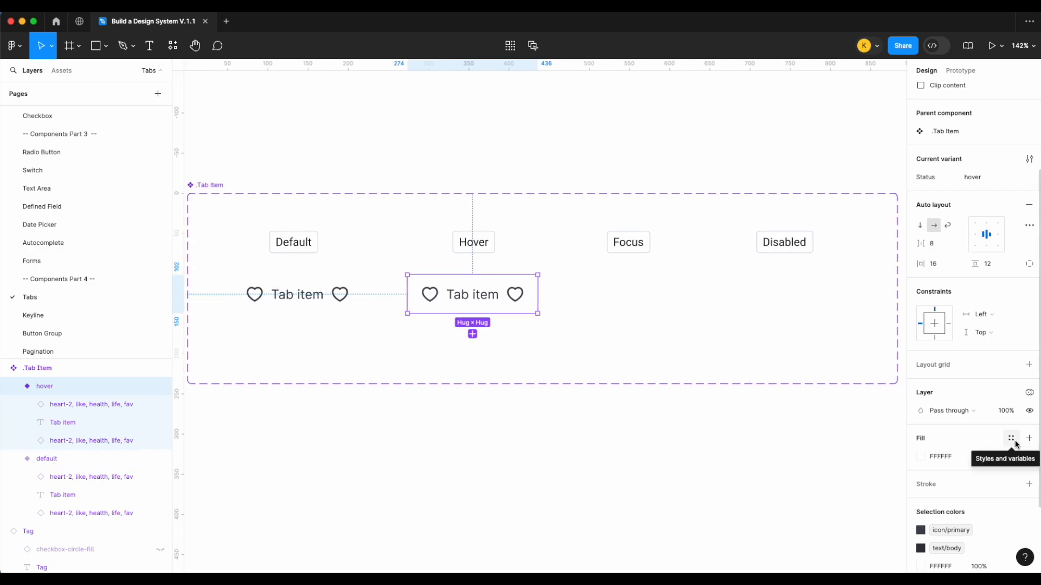
pyautogui.click(1011, 439)
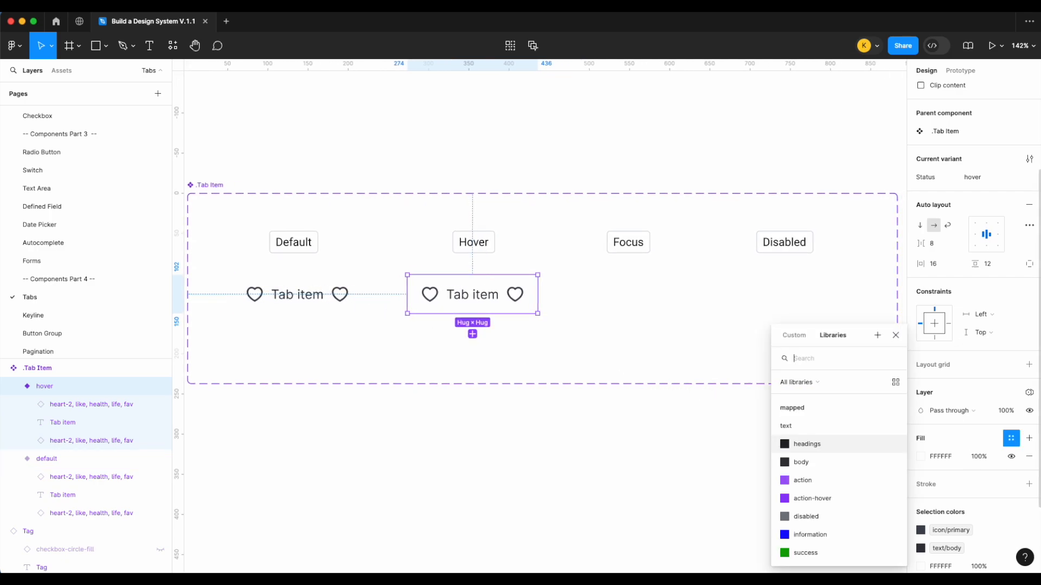
pyautogui.write('surf')
pyautogui.scroll(-2, 813, 515)
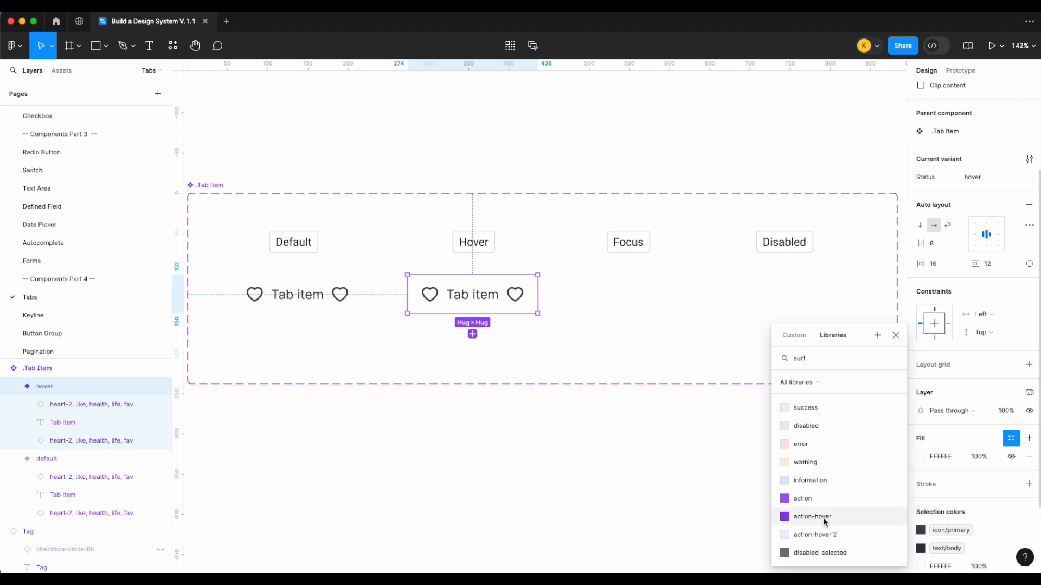
pyautogui.click(815, 535)
# Step: Change the hover variant's icon colour to icon/action-hover and its text colour to text/action-hover
pyautogui.click(957, 485)
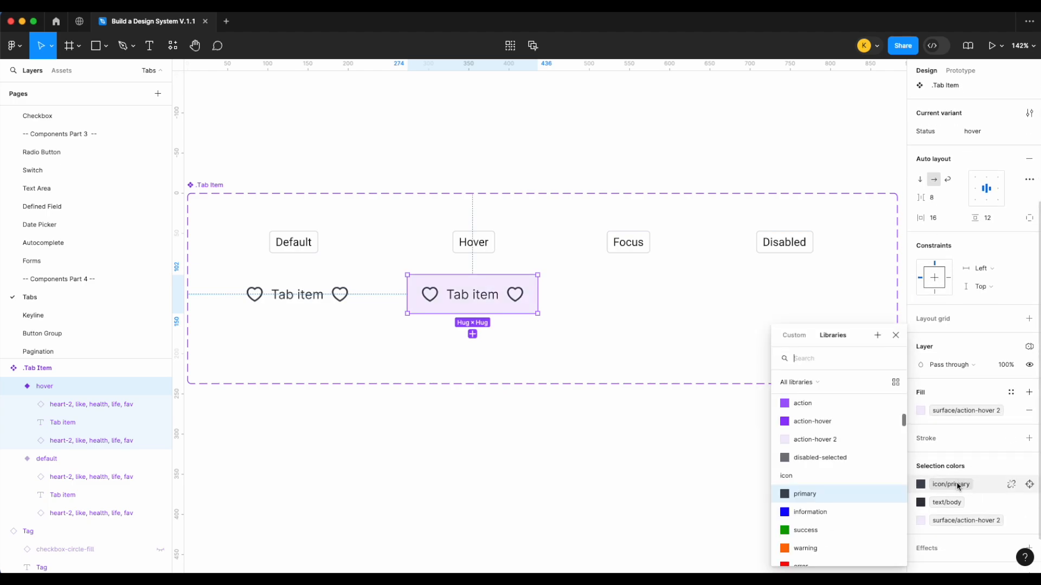
pyautogui.write('ic')
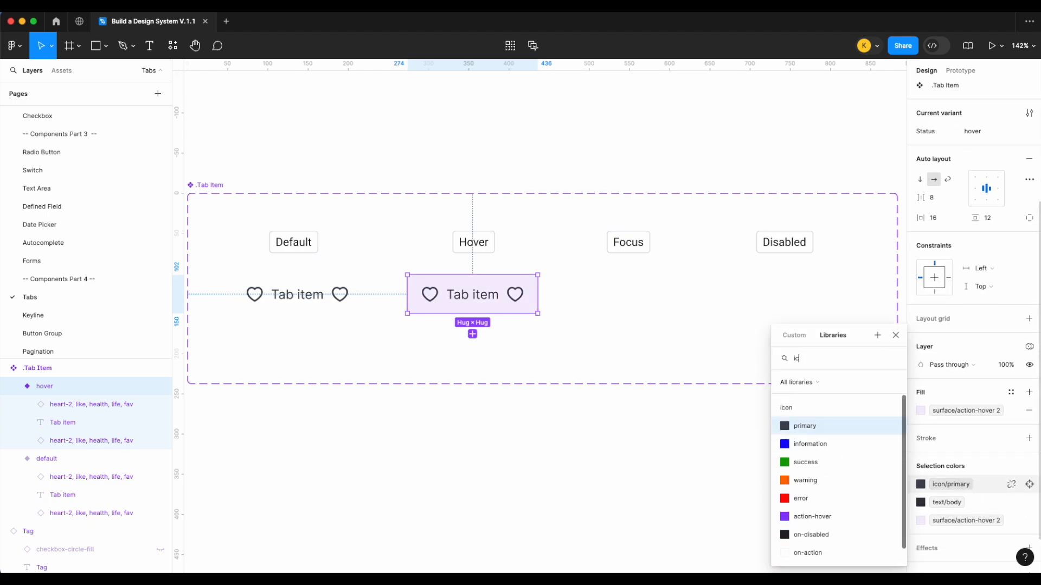
pyautogui.click(853, 517)
pyautogui.click(942, 502)
pyautogui.write('text')
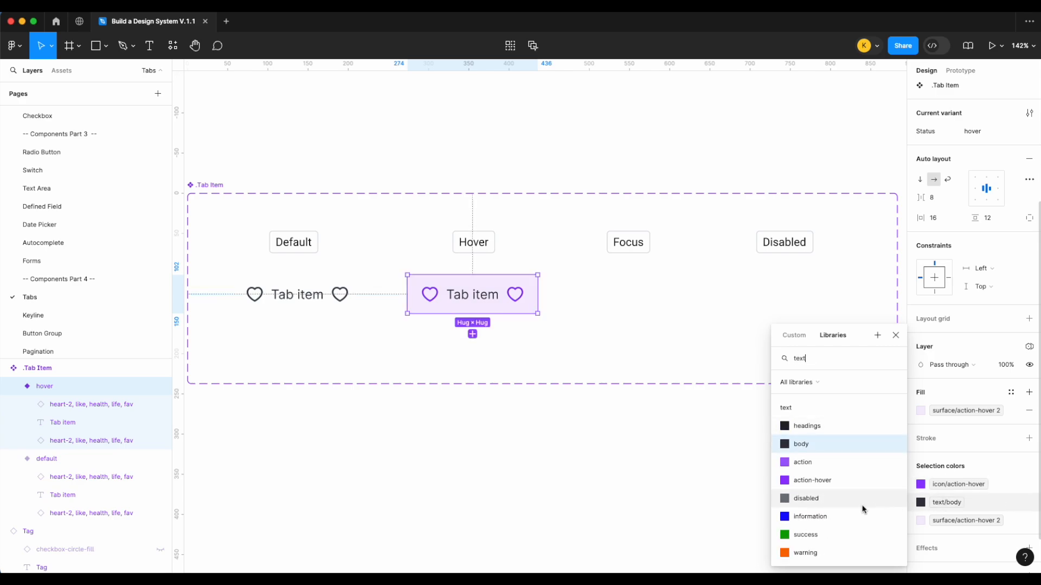
pyautogui.click(824, 481)
pyautogui.click(626, 479)
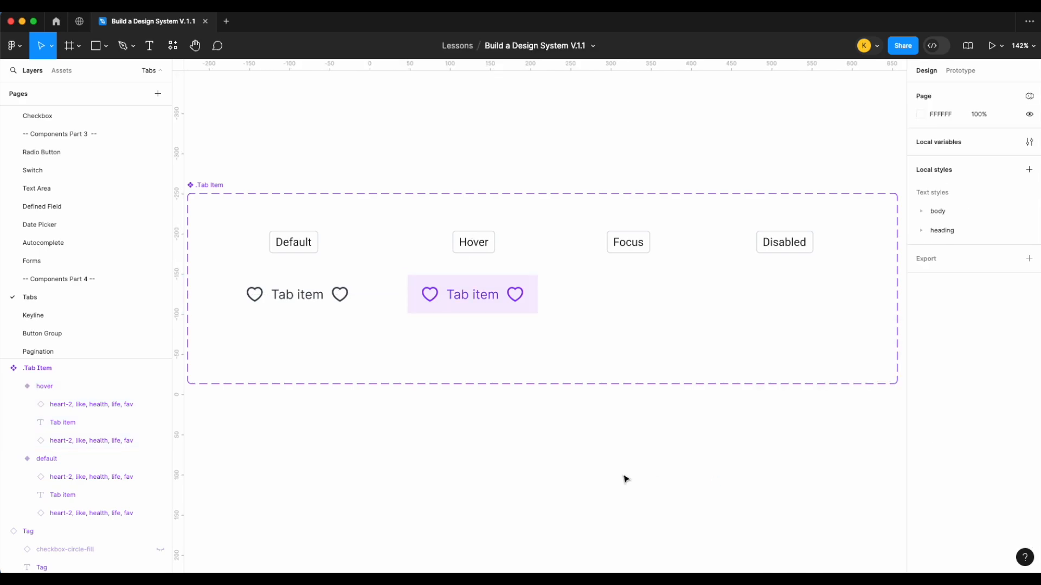
# Step: Duplicate the default variant into the space under the Focus label and set the copy's Status to "focus"
pyautogui.click(310, 307)
pyautogui.moveTo(298, 295); pyautogui.dragTo(638, 295)
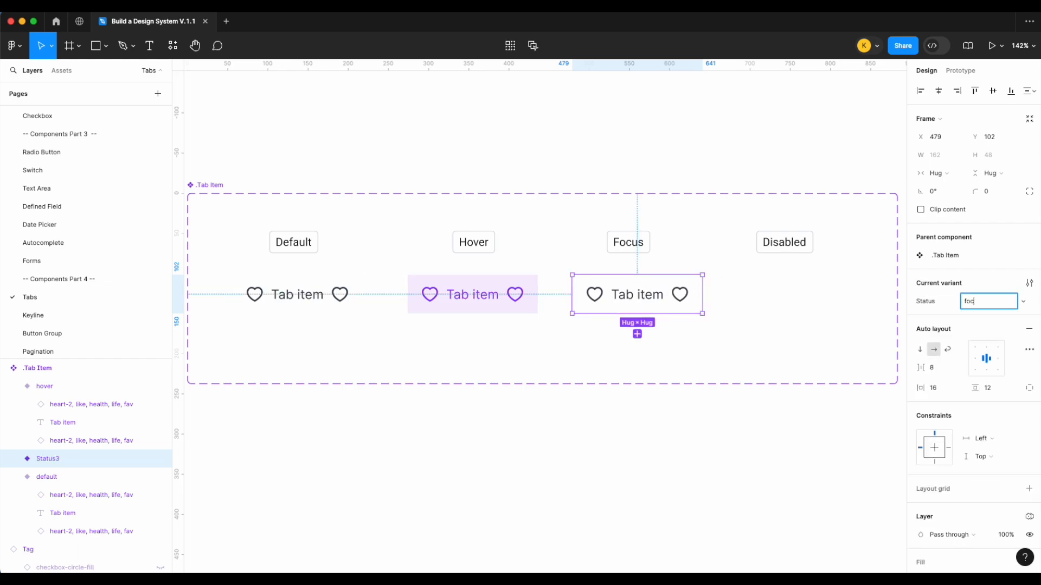
# Step: Draw a rectangle about 142 by 70 on the empty canvas below the .Tab Item component set
pyautogui.click(105, 47)
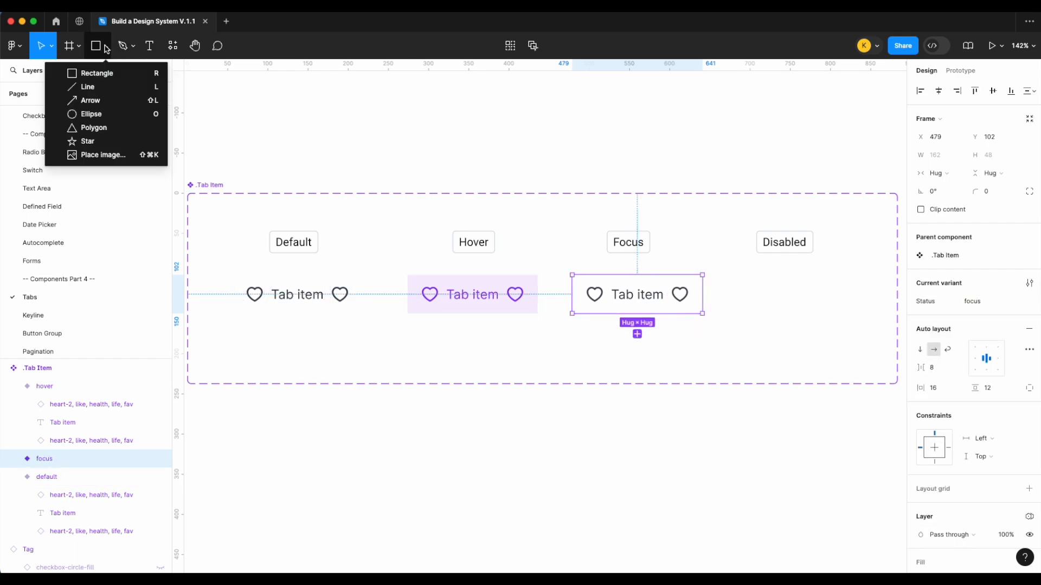
pyautogui.click(103, 76)
pyautogui.scroll(-1, 645, 351)
pyautogui.hscroll(1, 645, 351)
pyautogui.scroll(-1, 646, 352)
pyautogui.hscroll(1, 646, 351)
pyautogui.moveTo(560, 389); pyautogui.dragTo(673, 444)
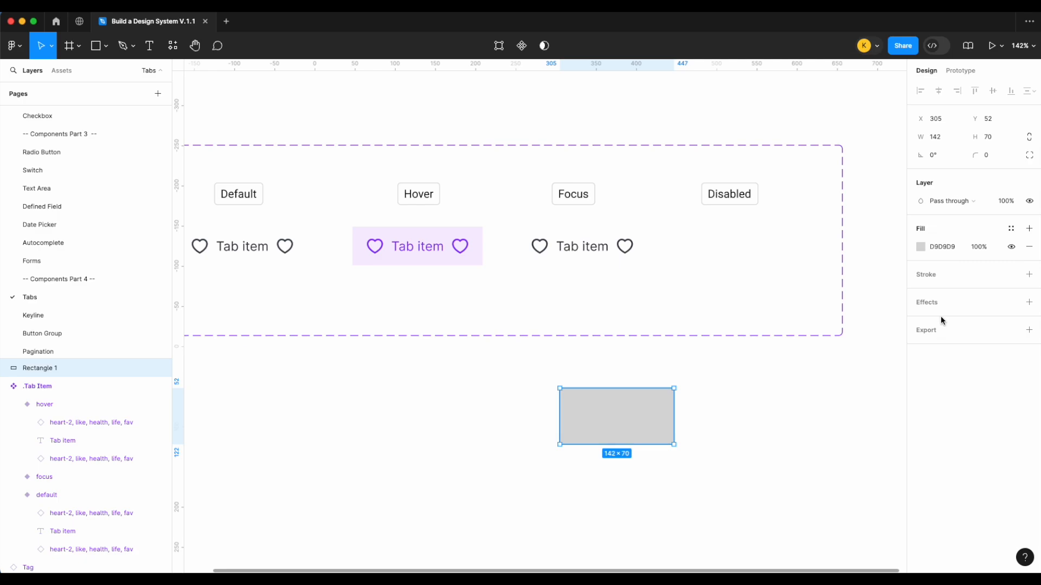
# Step: Add a stroke to the rectangle and remove its fill
pyautogui.scroll(1, 810, 350)
pyautogui.scroll(-1, 808, 348)
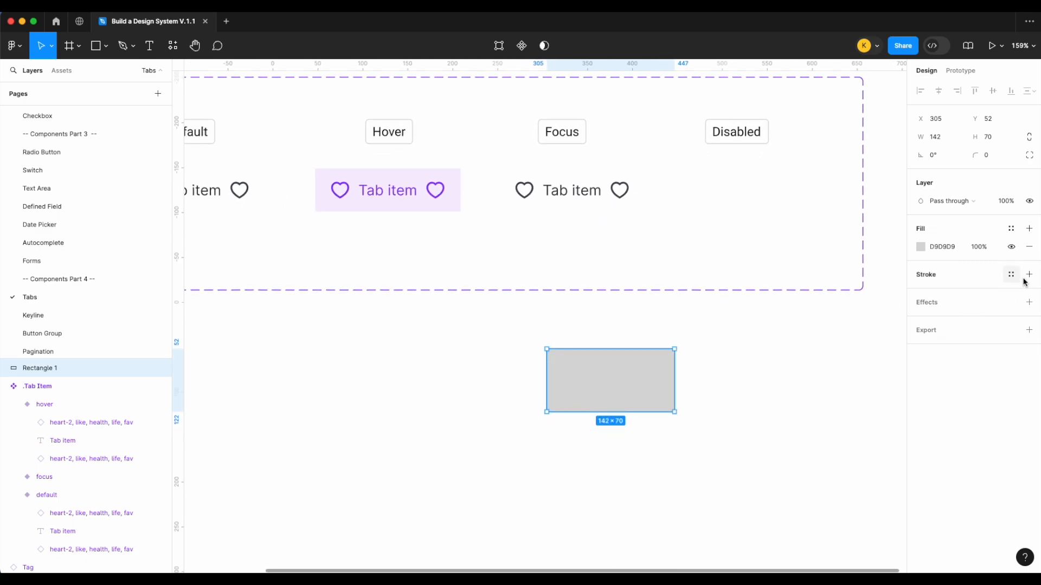
pyautogui.click(1029, 275)
pyautogui.click(1029, 247)
# Step: Apply the border width variable md to the rectangle's stroke and set the stroke position to Outside
pyautogui.rightClick(988, 293)
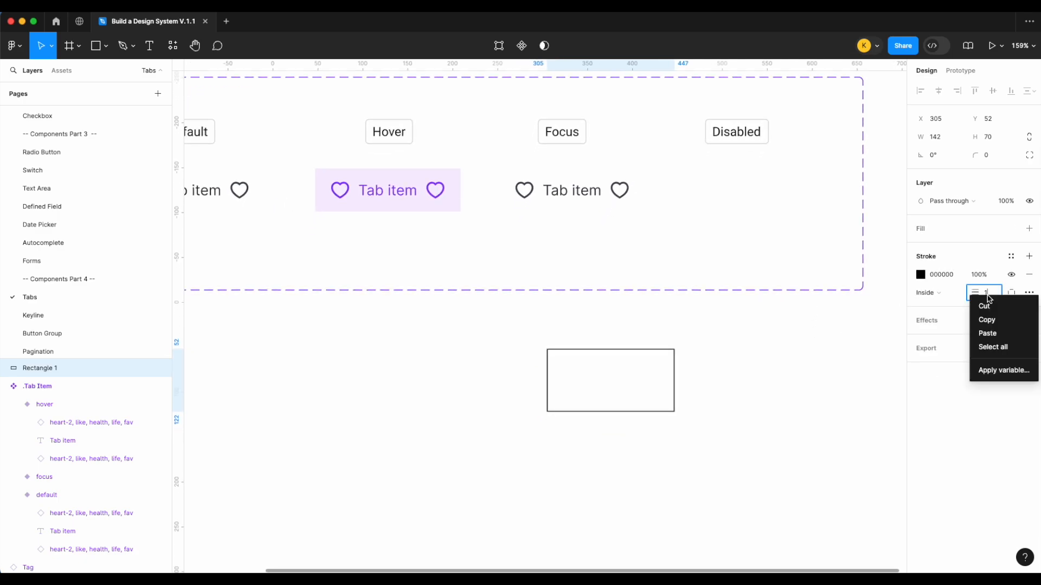
pyautogui.click(1004, 372)
pyautogui.write('wid')
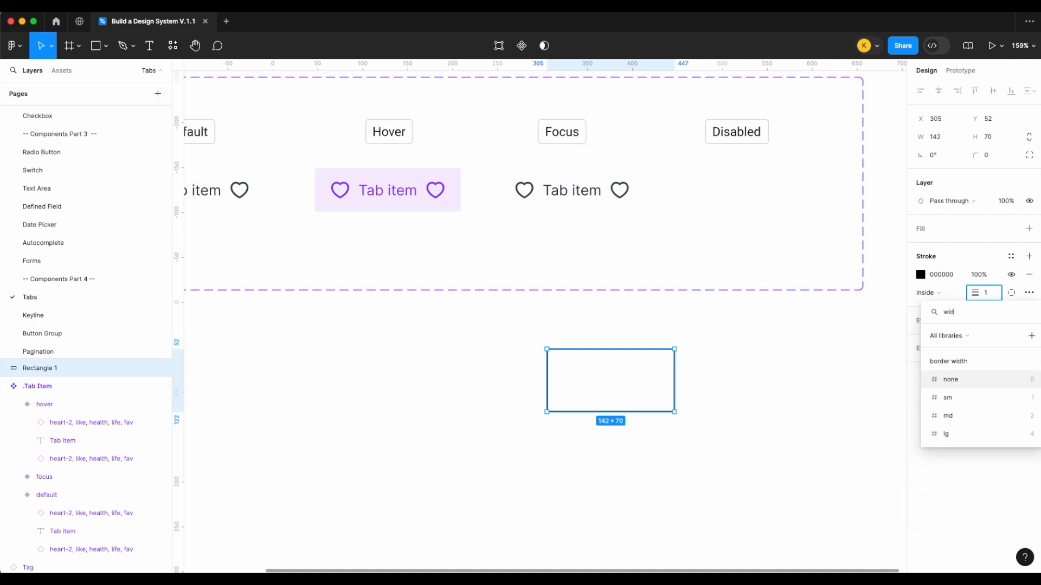
pyautogui.click(958, 411)
pyautogui.click(929, 292)
pyautogui.click(931, 304)
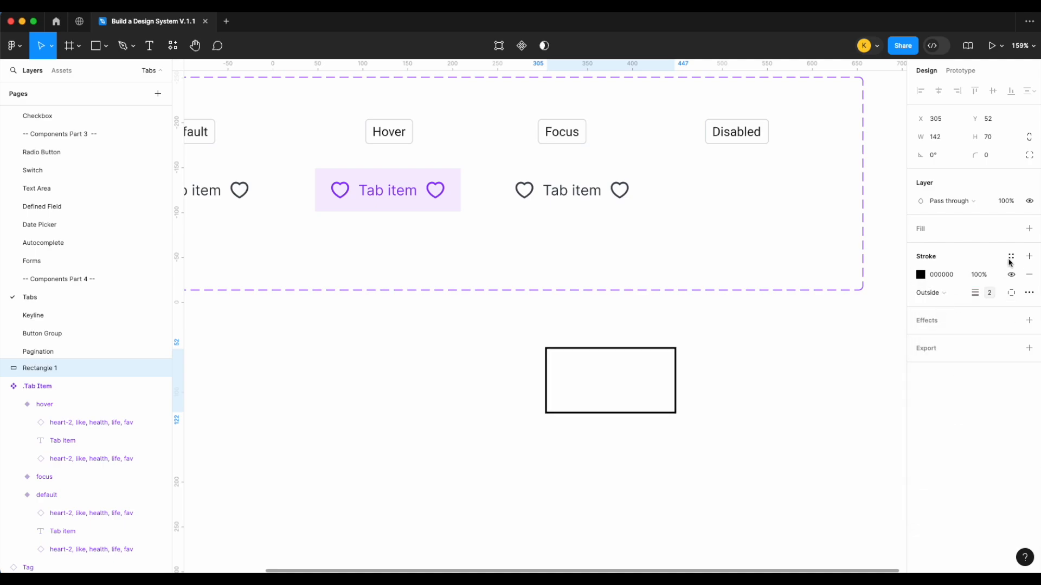
# Step: Apply the colour variable border/focus to the rectangle's stroke
pyautogui.click(1010, 258)
pyautogui.write('bor')
pyautogui.scroll(-2, 852, 409)
pyautogui.click(810, 476)
# Step: Apply the border radius variable md to the rectangle's corners
pyautogui.click(1013, 156)
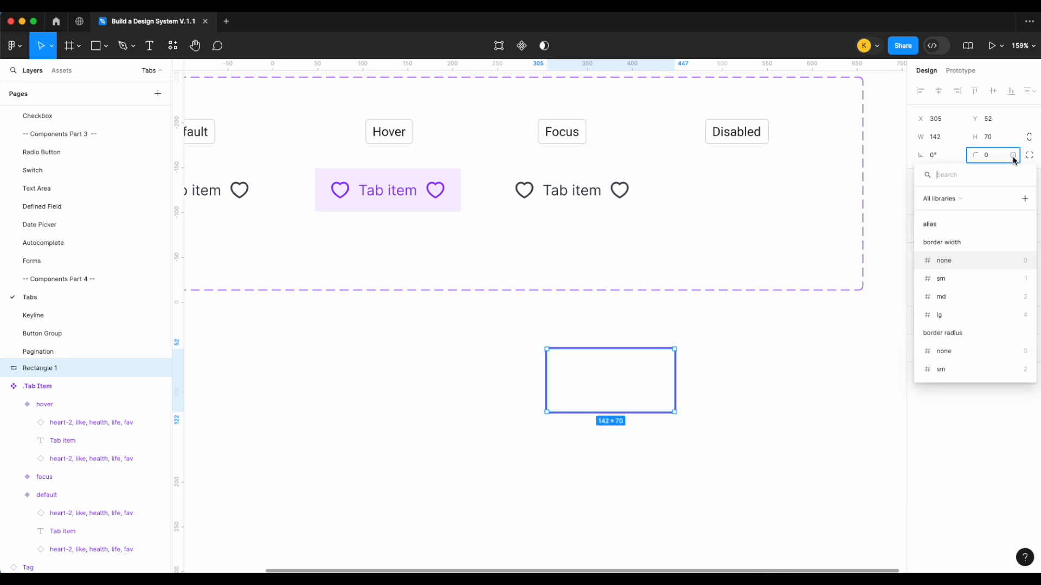
pyautogui.scroll(-1, 956, 282)
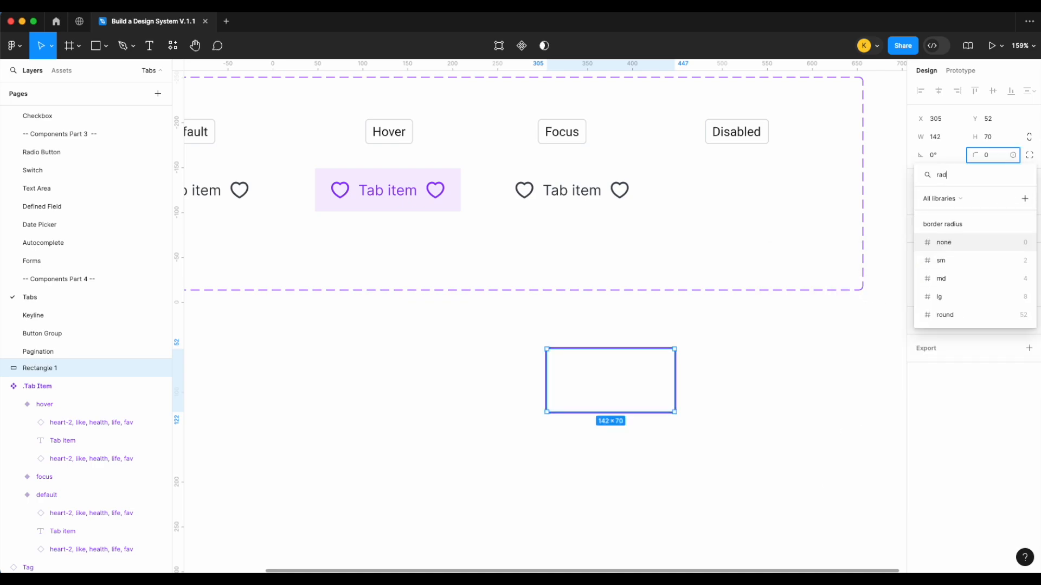
pyautogui.click(956, 275)
pyautogui.click(806, 367)
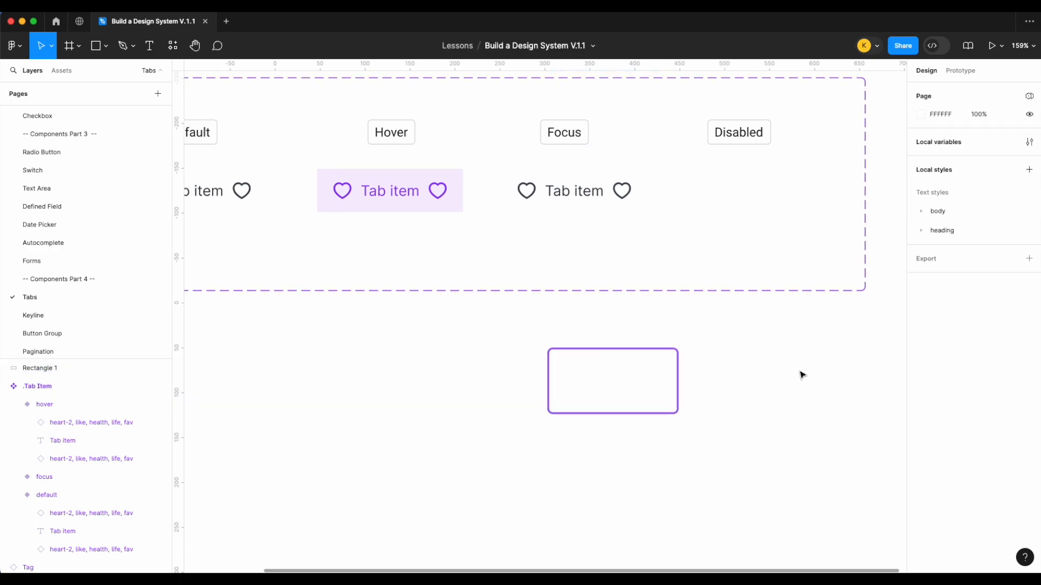
# Step: Paste a copy of the outlined rectangle into the focus variant and give it absolute position
pyautogui.hscroll(-5, 706, 414)
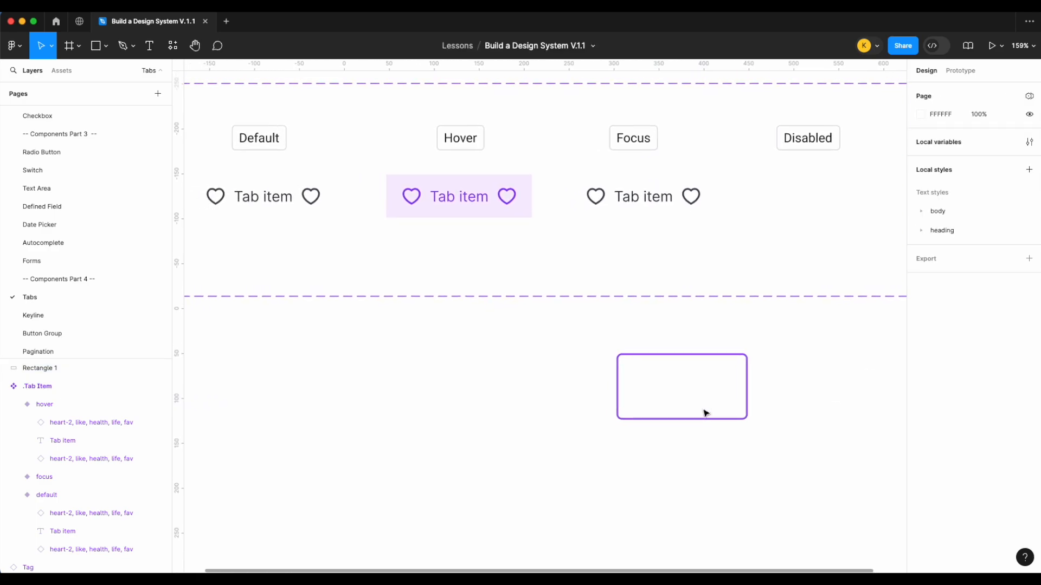
pyautogui.click(681, 376)
pyautogui.scroll(1, 679, 396)
pyautogui.scroll(2, 681, 393)
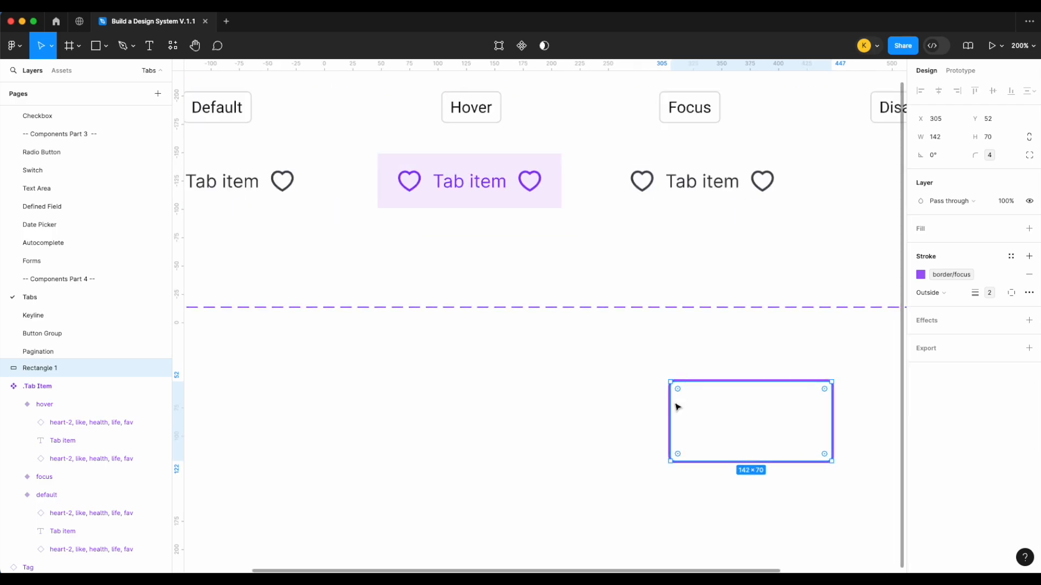
pyautogui.scroll(2, 713, 408)
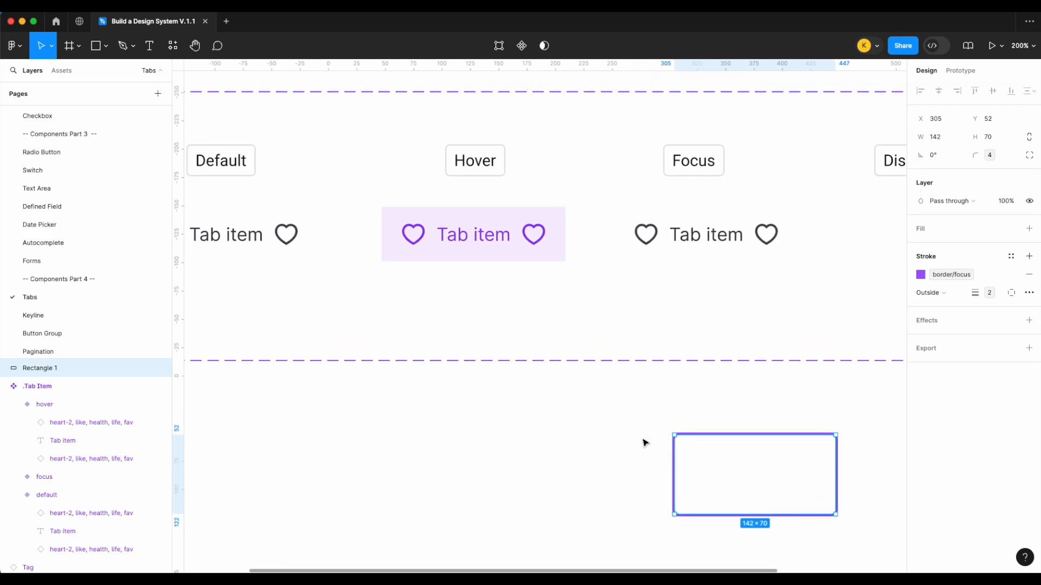
pyautogui.hscroll(-5, 643, 443)
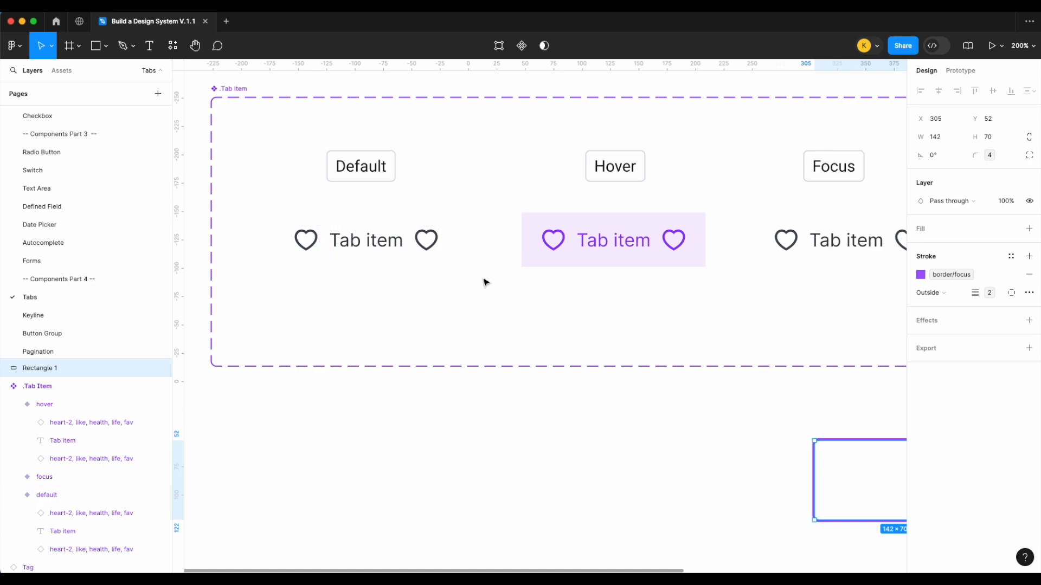
pyautogui.scroll(-5, 556, 281)
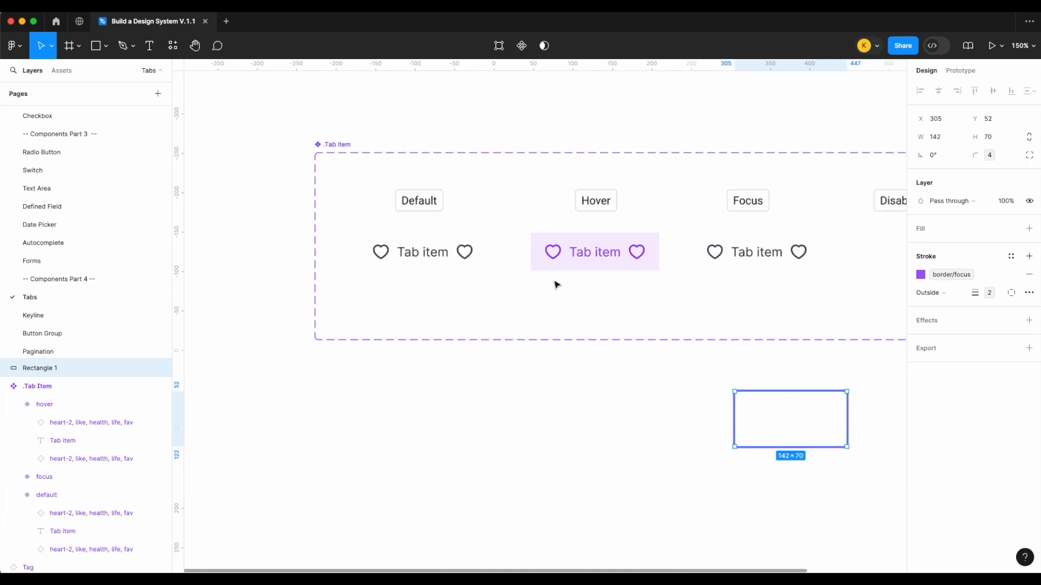
pyautogui.click(428, 257)
pyautogui.click(734, 386)
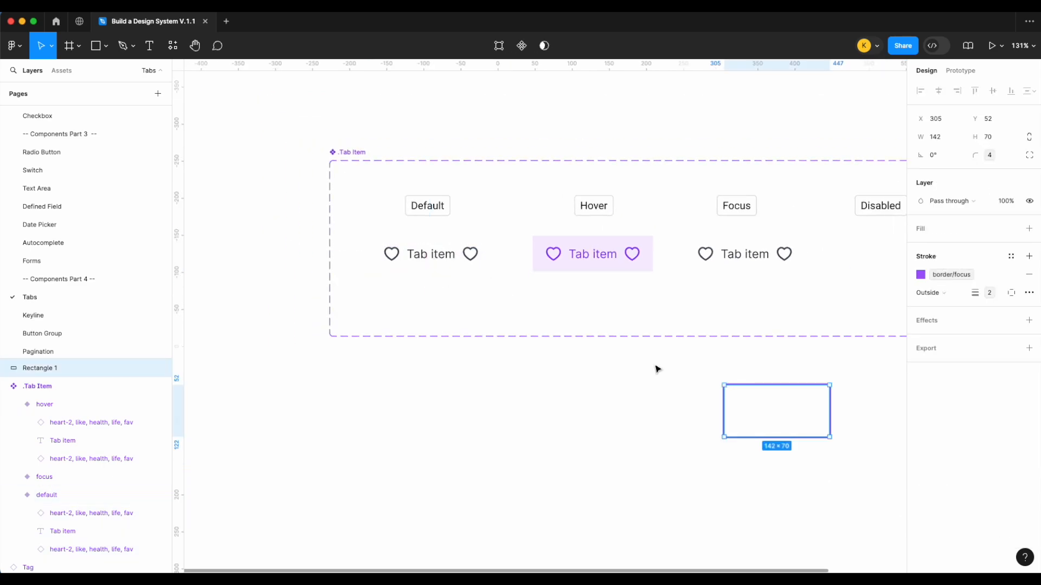
pyautogui.hscroll(3, 461, 249)
pyautogui.scroll(3, 668, 284)
pyautogui.hscroll(2, 668, 284)
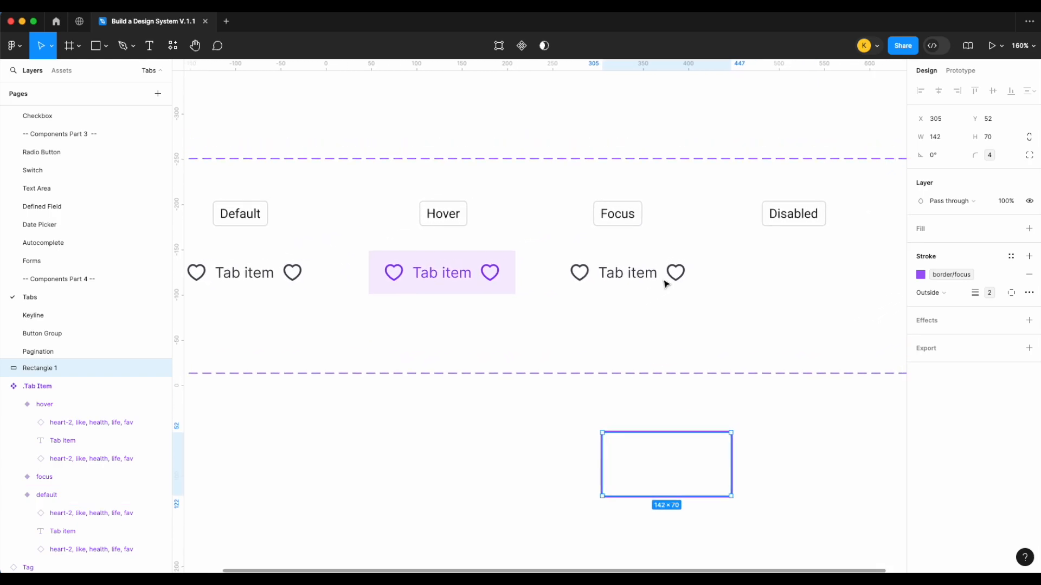
pyautogui.scroll(3, 668, 284)
pyautogui.click(672, 274)
pyautogui.hotkey('ctrl', 'v')
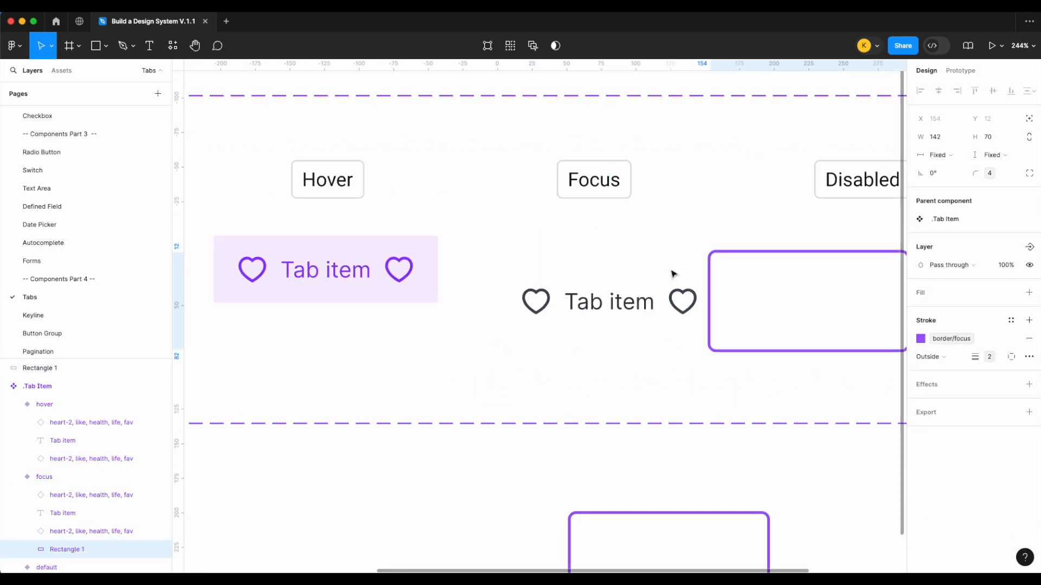
pyautogui.click(1032, 120)
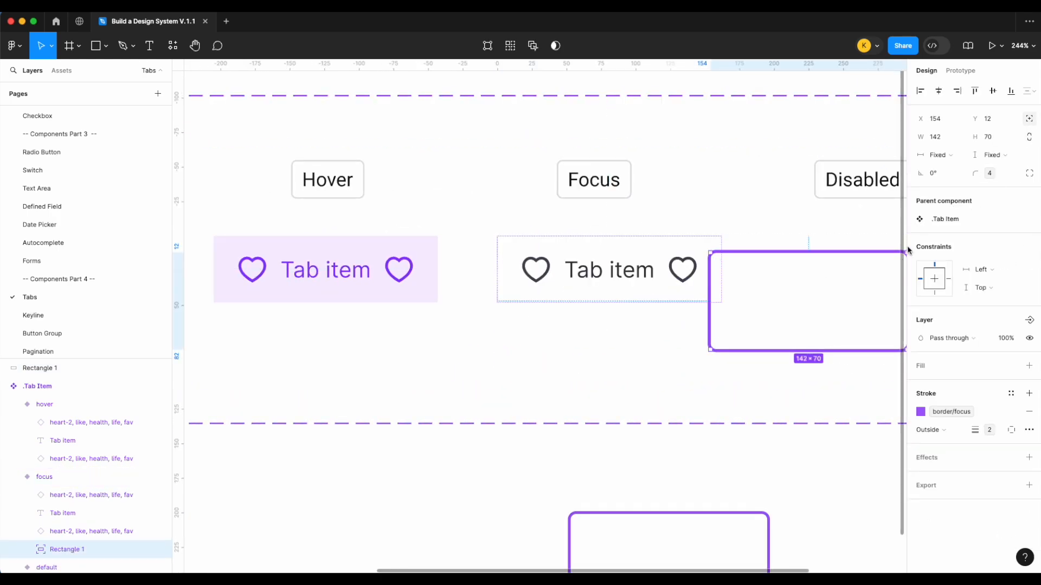
# Step: Nudge the pasted rectangle over the focus variant until it sits at X -6, Y -8
pyautogui.hotkey('shift', 'Left')
pyautogui.hotkey('shift', 'Left')
pyautogui.hotkey('shift', 'Left')
pyautogui.hotkey('shift', 'Left')
pyautogui.hotkey('shift', 'Left')
pyautogui.hotkey('shift', 'Left')
pyautogui.hotkey('shift', 'Left')
pyautogui.hotkey('shift', 'Left')
pyautogui.hotkey('shift', 'Left')
pyautogui.hotkey('shift', 'Left')
pyautogui.hotkey('shift', 'Left')
pyautogui.hotkey('shift', 'Left')
pyautogui.hotkey('shift', 'Left')
pyautogui.hotkey('shift', 'Left')
pyautogui.hotkey('shift', 'Left')
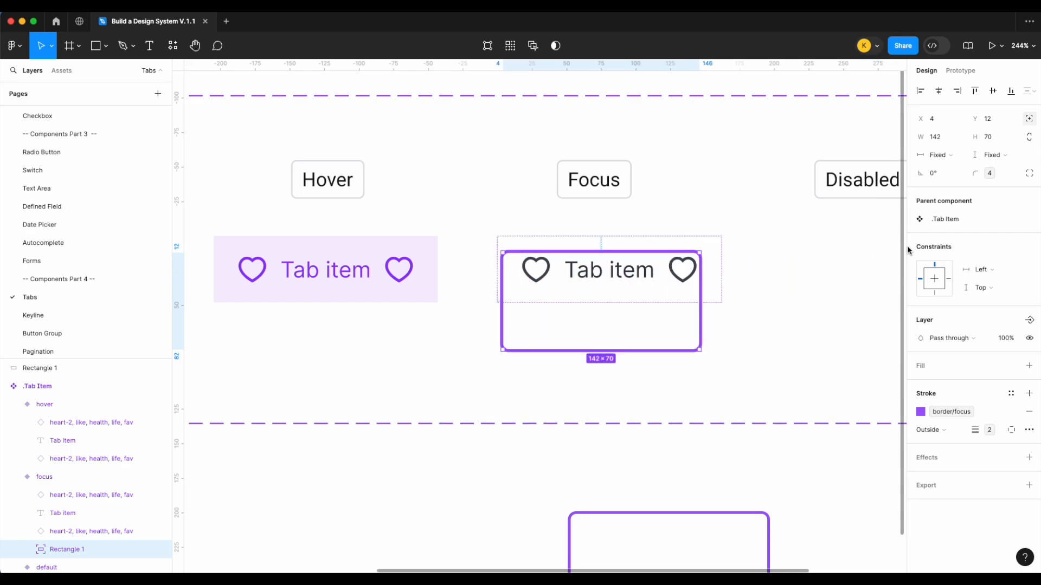
pyautogui.hotkey('shift', 'Left')
pyautogui.hotkey('shift', 'Up')
pyautogui.hotkey('shift', 'Up')
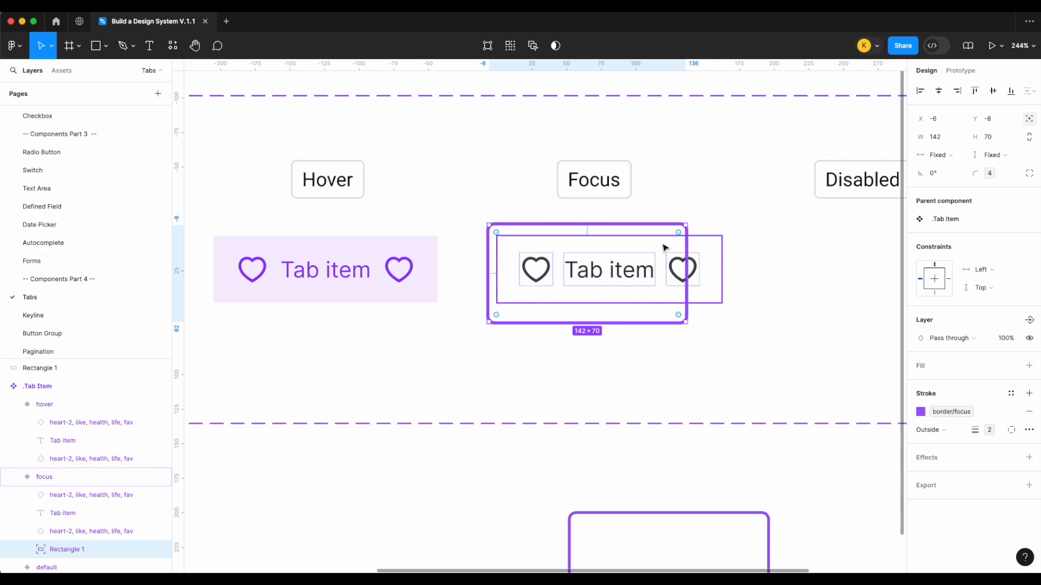
# Step: Move the focus rectangle's left edge in to X -2, making the rectangle 138 wide
pyautogui.hscroll(-2, 597, 276)
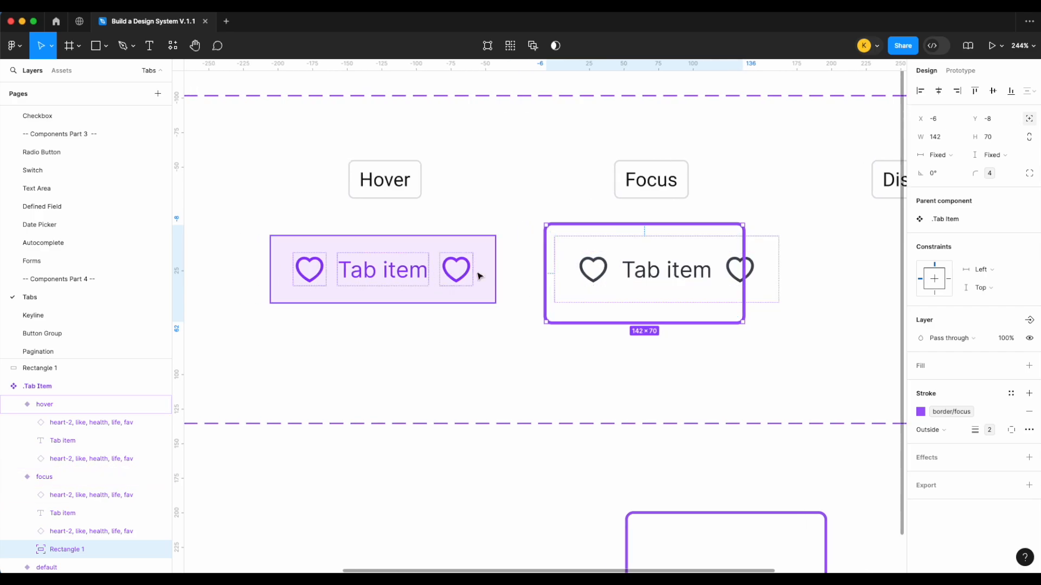
pyautogui.scroll(10, 678, 260)
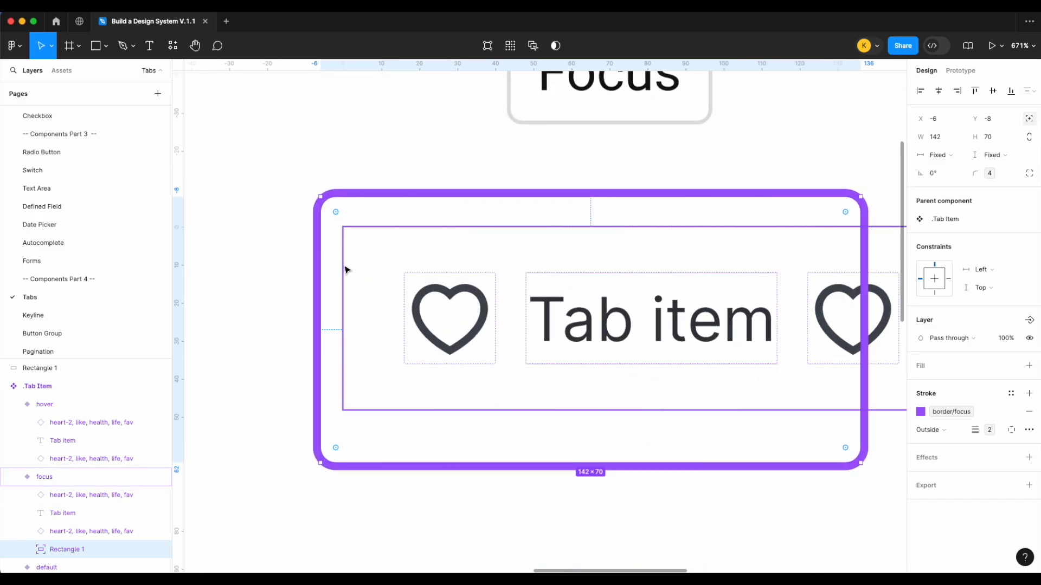
pyautogui.scroll(3, 328, 301)
pyautogui.moveTo(310, 315); pyautogui.dragTo(335, 314)
pyautogui.scroll(3, 327, 315)
pyautogui.scroll(-5, 334, 314)
pyautogui.scroll(-2, 334, 314)
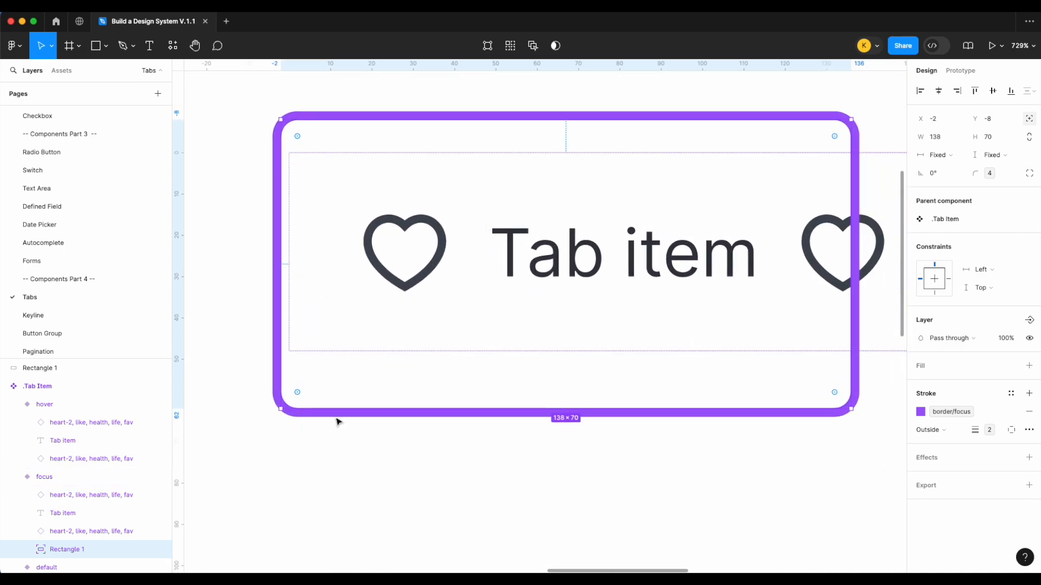
# Step: Raise the focus rectangle's bottom edge to 2 px below the variant, making the rectangle 58 high
pyautogui.moveTo(339, 411); pyautogui.dragTo(341, 374)
pyautogui.scroll(5, 342, 380)
pyautogui.hscroll(-3, 350, 376)
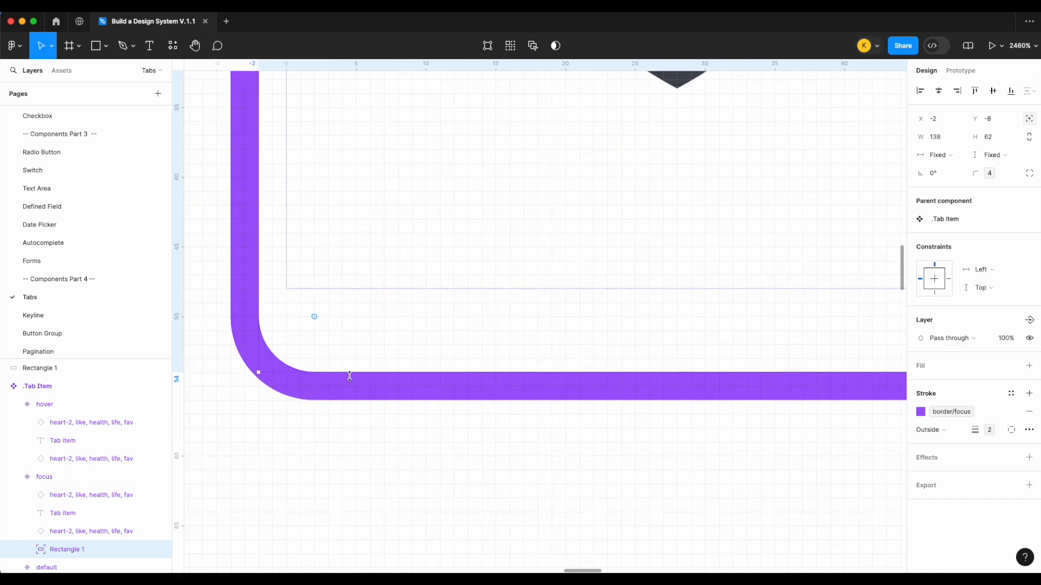
pyautogui.moveTo(359, 372); pyautogui.dragTo(360, 311)
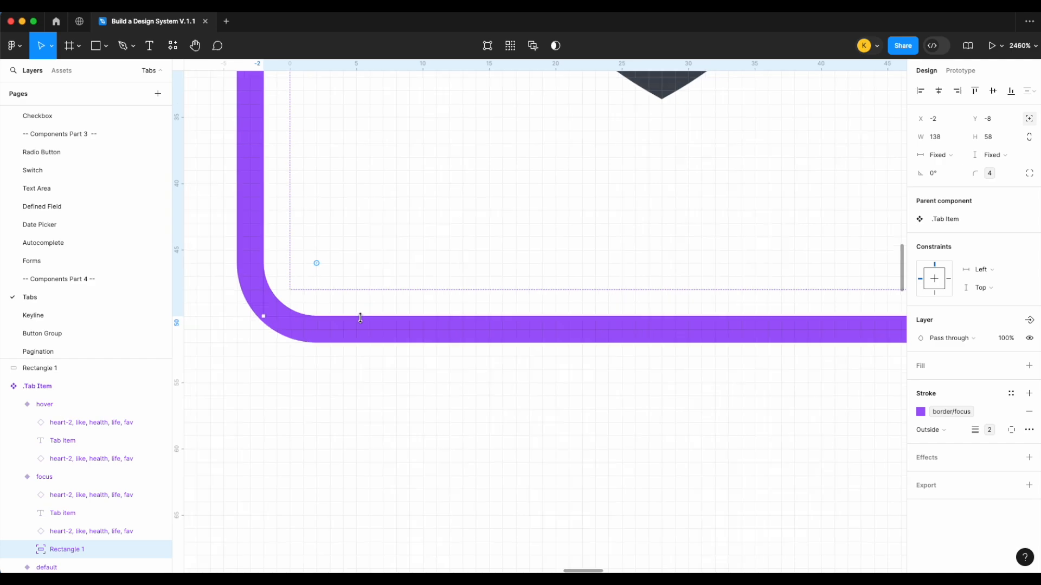
# Step: Extend the focus rectangle's right edge to 2 px beyond the variant, making the rectangle 166 wide
pyautogui.scroll(-3, 360, 318)
pyautogui.hscroll(5, 367, 324)
pyautogui.hscroll(5, 689, 325)
pyautogui.scroll(2, 688, 326)
pyautogui.moveTo(434, 306); pyautogui.dragTo(618, 295)
pyautogui.scroll(4, 618, 295)
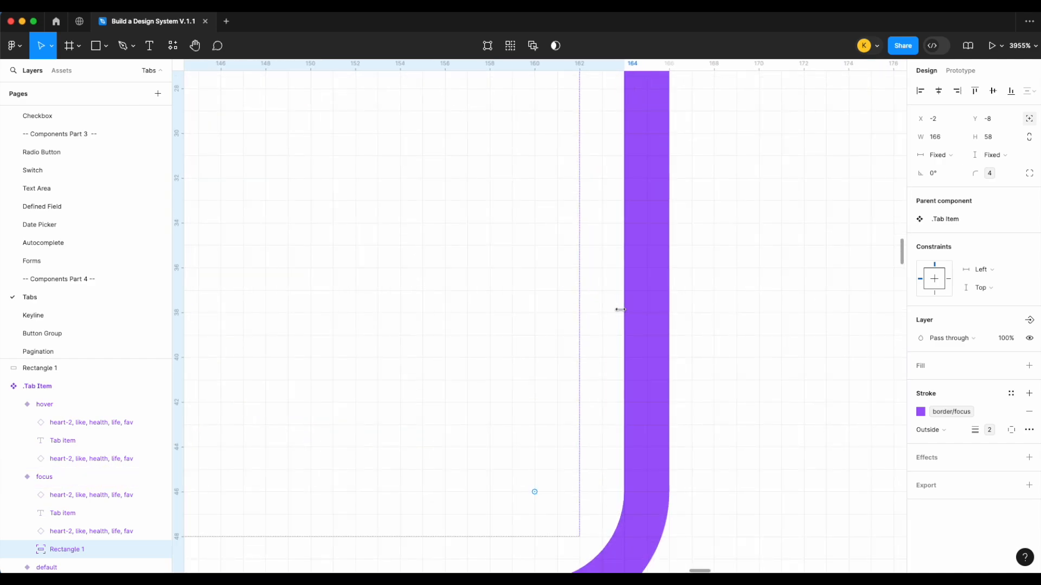
# Step: Lower the focus rectangle's top edge to Y -2, making the rectangle 52 high
pyautogui.scroll(-5, 620, 310)
pyautogui.scroll(2, 620, 311)
pyautogui.hscroll(-2, 620, 311)
pyautogui.scroll(4, 568, 244)
pyautogui.hscroll(-4, 597, 265)
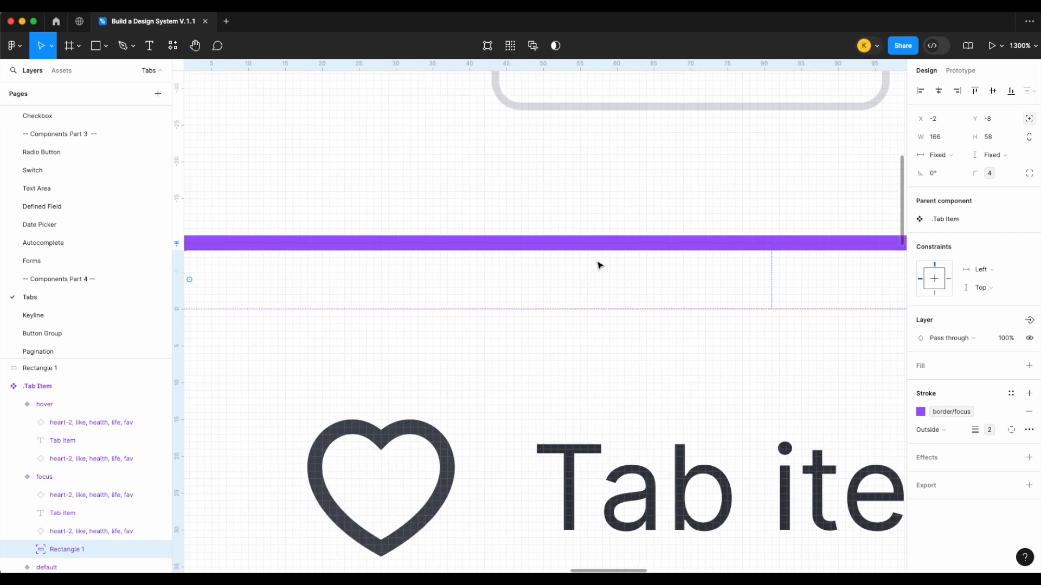
pyautogui.moveTo(602, 249); pyautogui.dragTo(601, 290)
pyautogui.scroll(4, 601, 293)
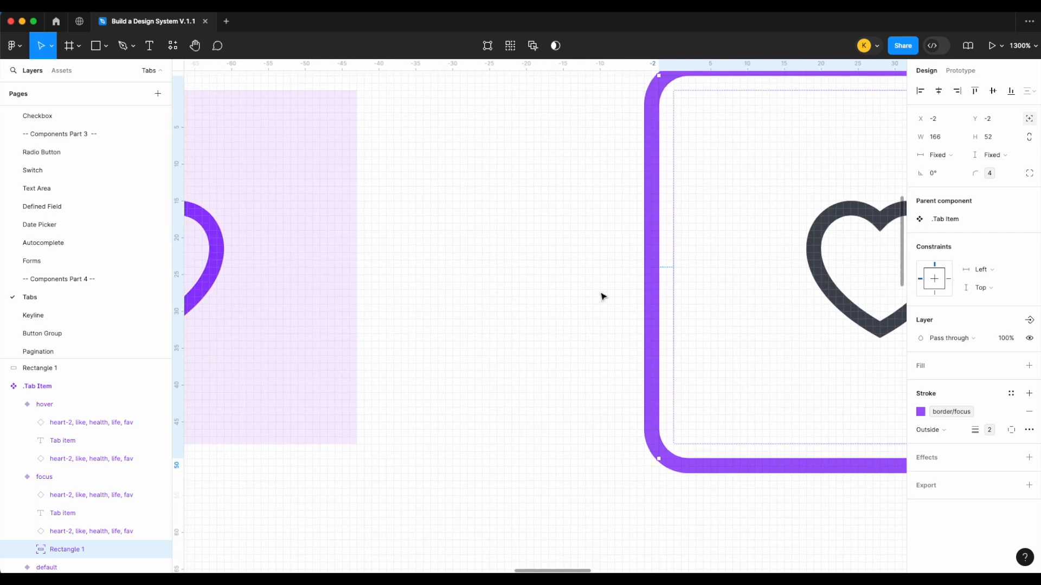
pyautogui.scroll(5, 764, 309)
pyautogui.scroll(-10, 764, 309)
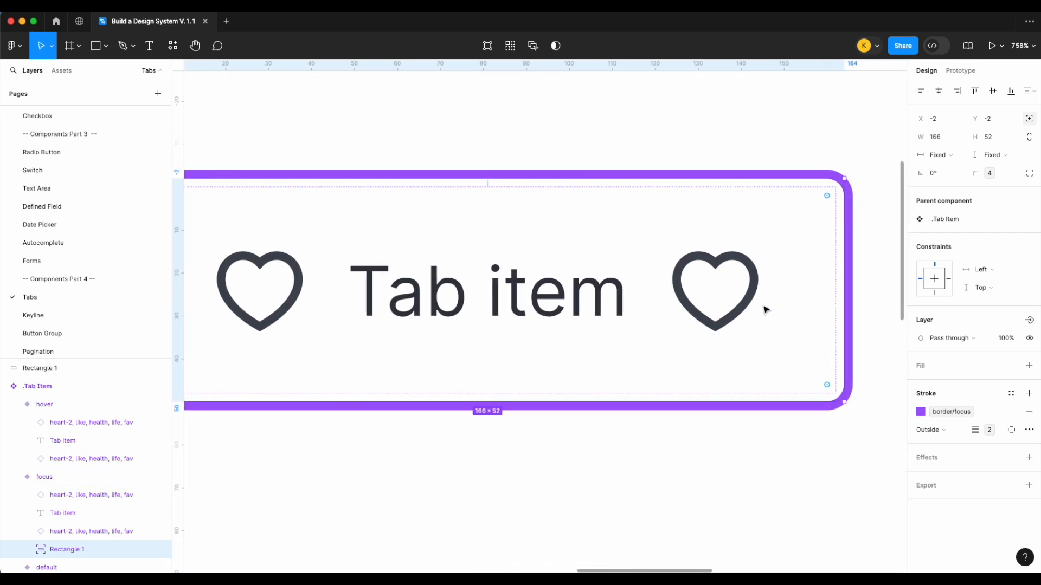
# Step: Set the focus rectangle's constraints to Left and right horizontally and Top and bottom vertically
pyautogui.click(983, 268)
pyautogui.click(986, 296)
pyautogui.click(985, 288)
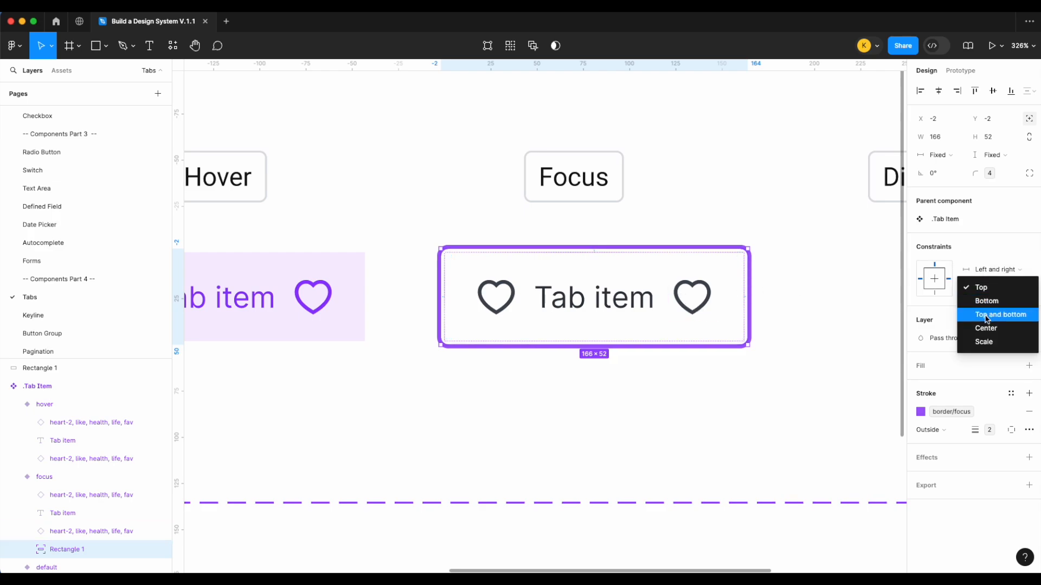
pyautogui.click(987, 317)
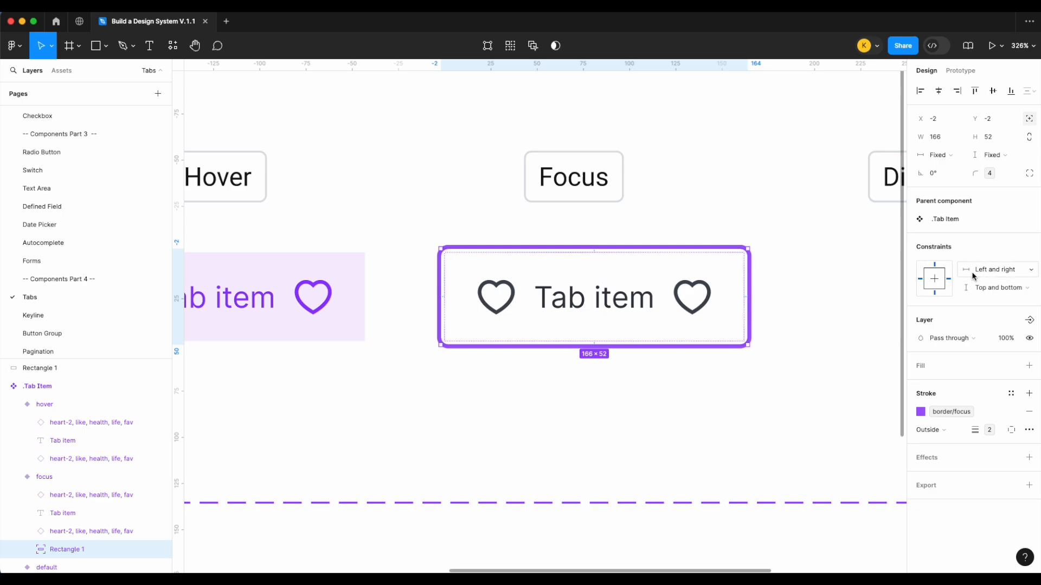
pyautogui.click(804, 261)
pyautogui.scroll(-5, 790, 266)
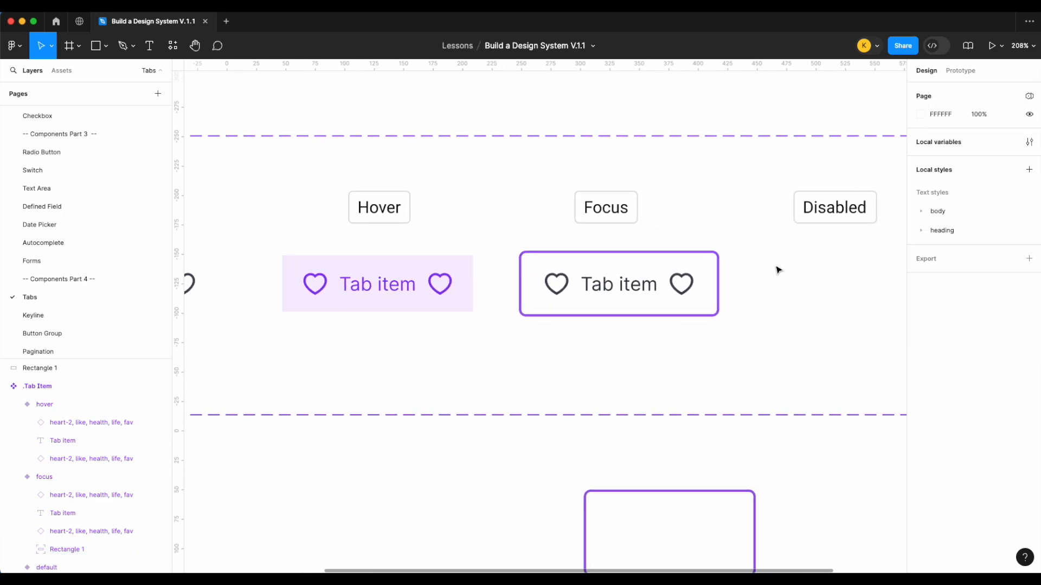
pyautogui.click(711, 271)
pyautogui.scroll(-3, 690, 290)
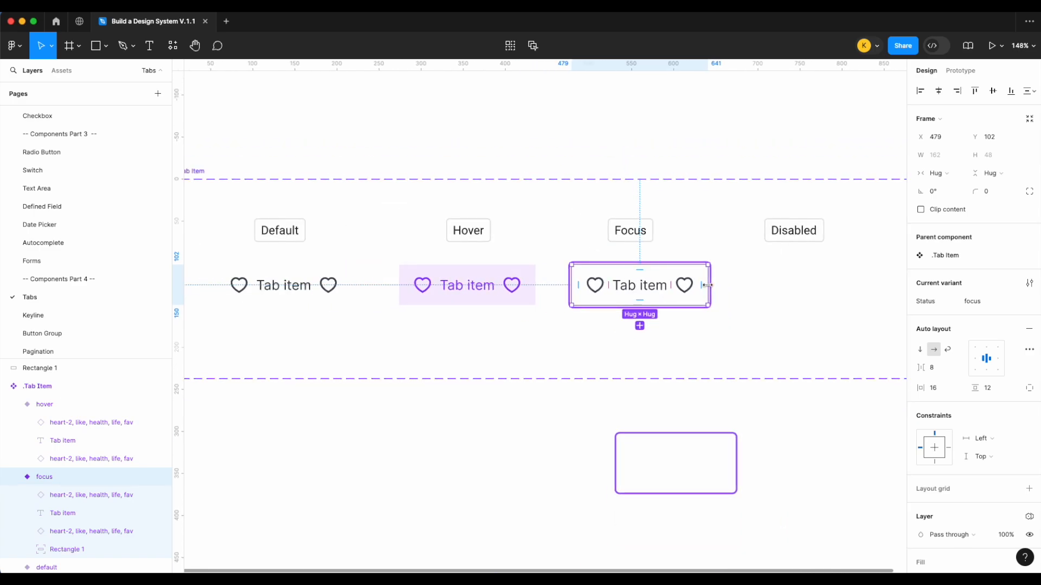
# Step: Duplicate the default variant below the Disabled tag at X 673, Y 102, and set the copy's Status to disabled
pyautogui.click(421, 327)
pyautogui.click(324, 284)
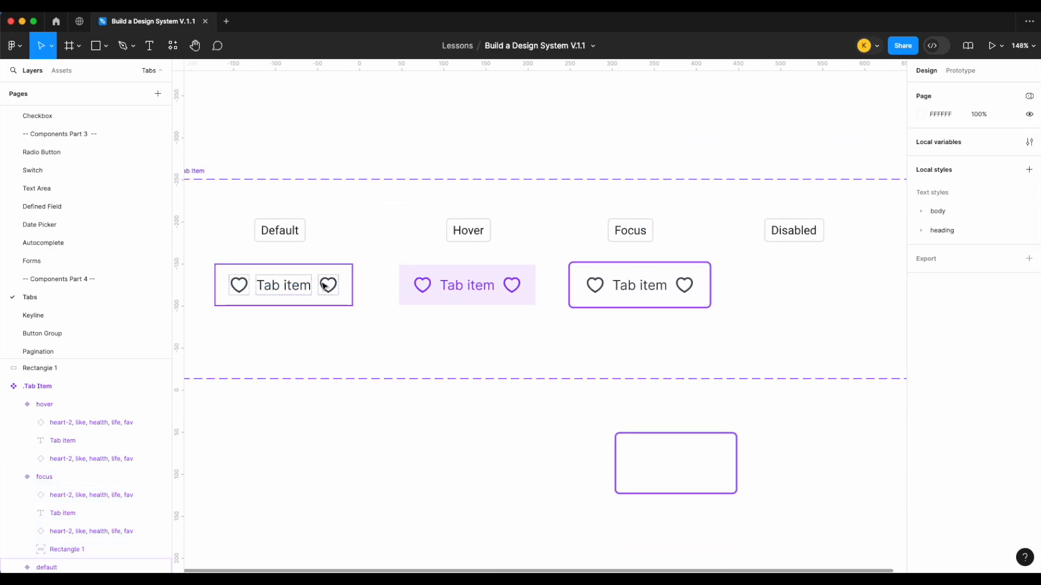
pyautogui.hotkey('ctrl', 'd')
pyautogui.click(962, 322)
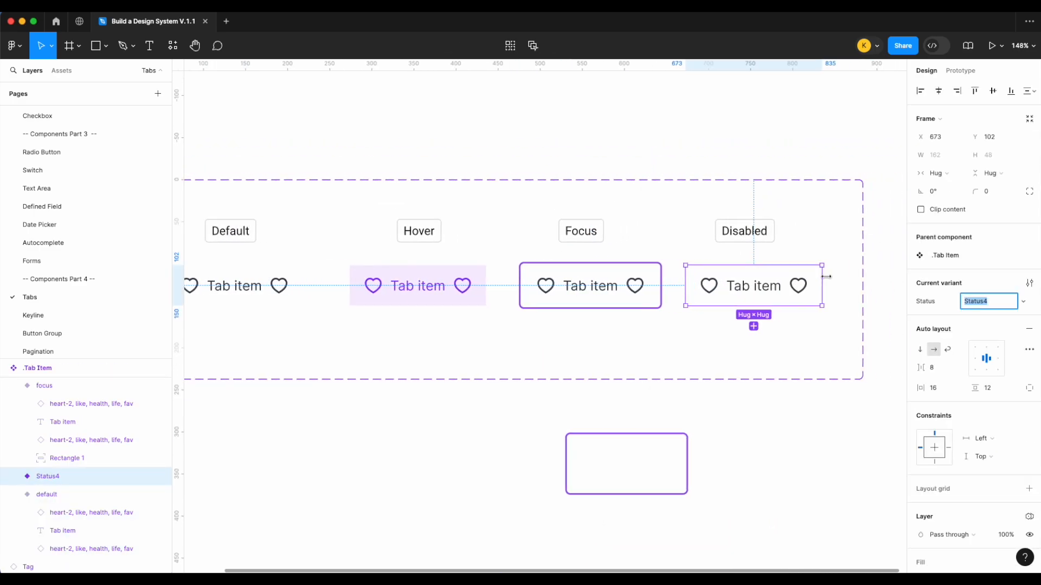
pyautogui.write('disabled')
pyautogui.press('Return')
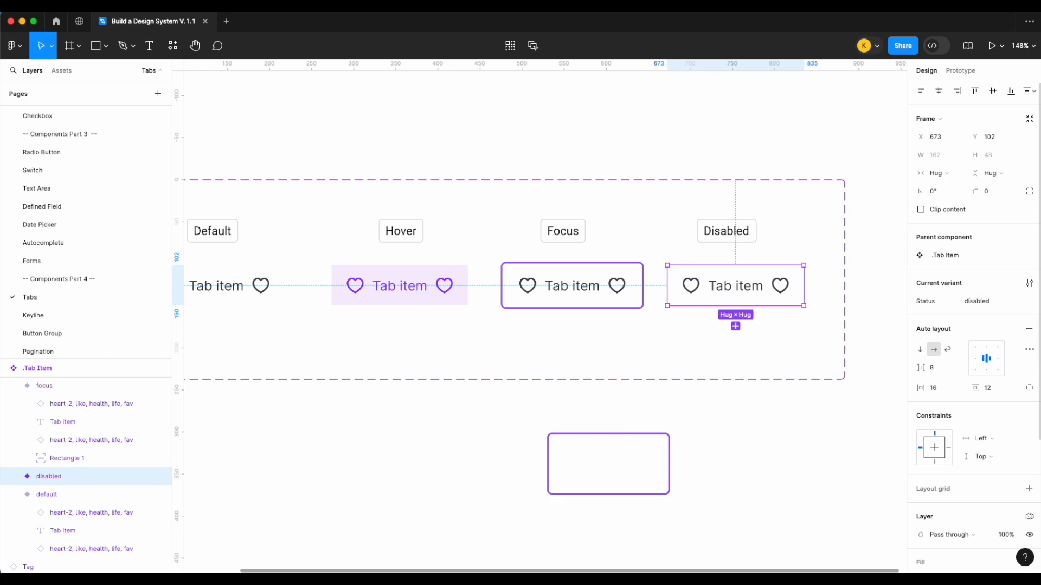
# Step: Change the disabled variant's icon color to icon/on-disabled
pyautogui.scroll(-5, 941, 432)
pyautogui.click(954, 459)
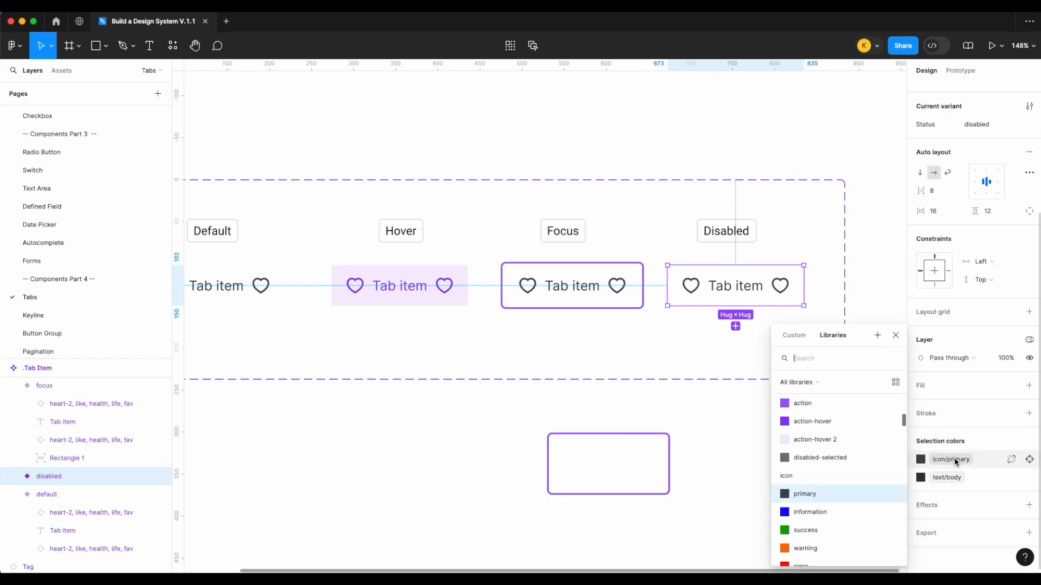
pyautogui.write('ic')
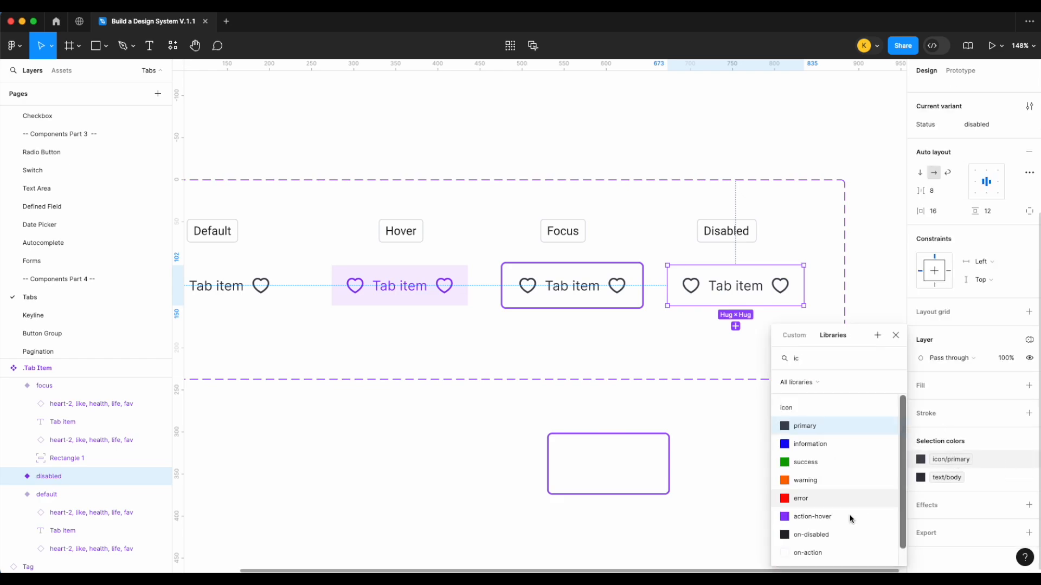
pyautogui.scroll(-1, 849, 520)
pyautogui.scroll(1, 849, 520)
pyautogui.click(834, 522)
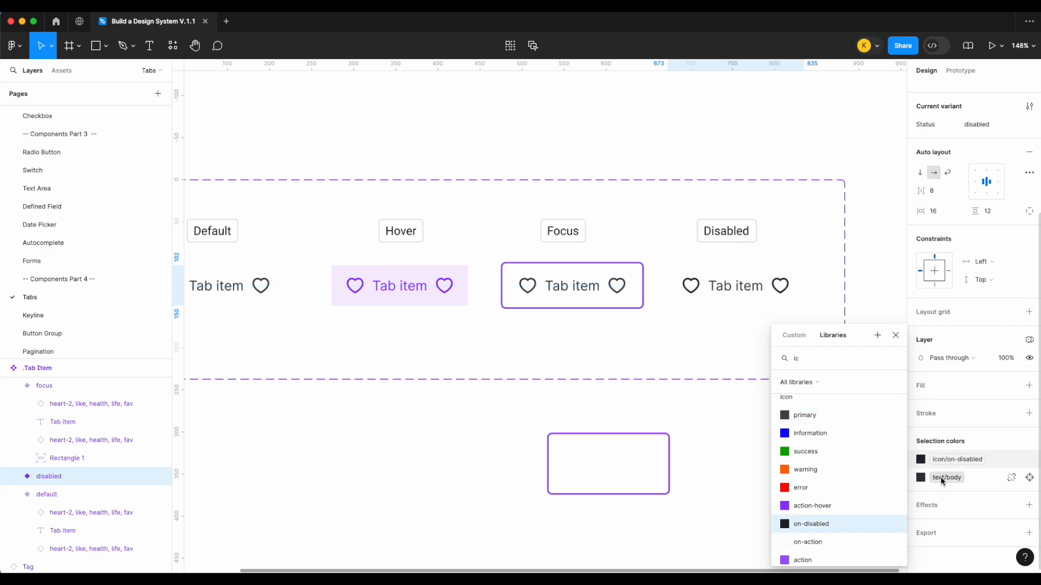
# Step: Change the disabled variant's label color to text/disabled
pyautogui.click(941, 477)
pyautogui.scroll(-2, 802, 492)
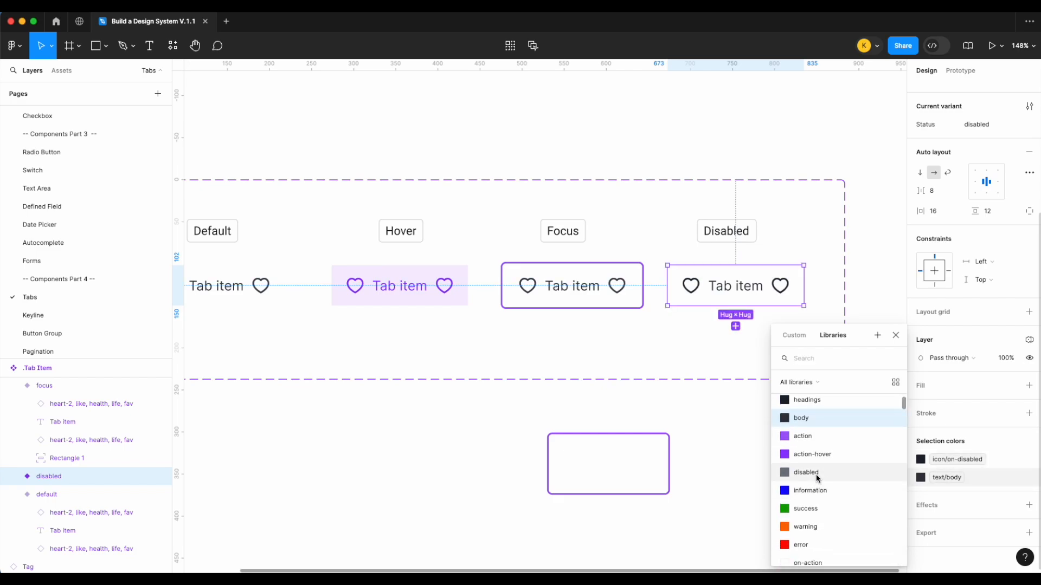
pyautogui.click(815, 474)
pyautogui.click(718, 481)
pyautogui.scroll(-2, 718, 481)
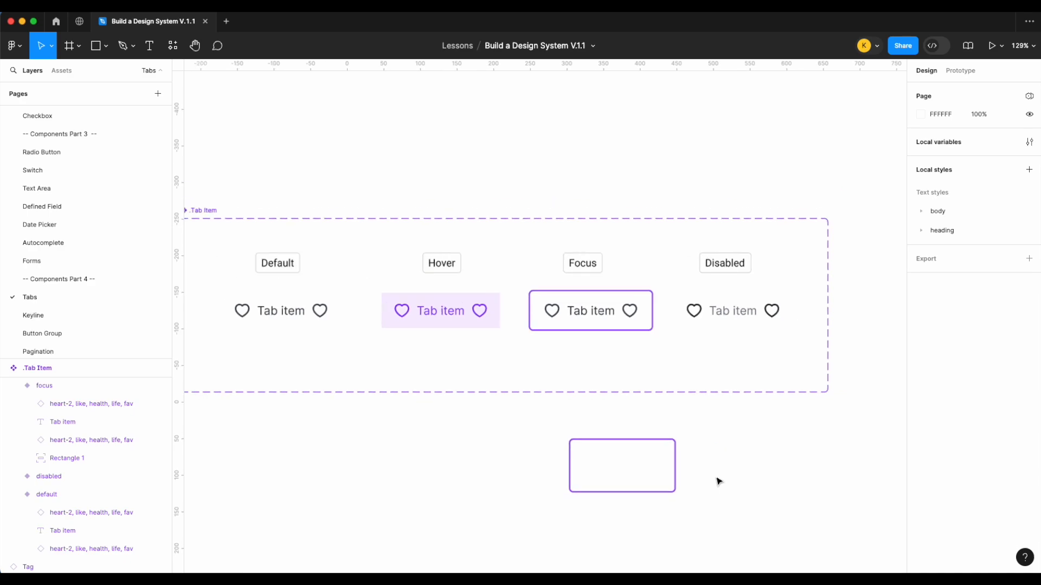
# Step: Enlarge the .Tab Item component set to 1043 by 370 and add a Selected tag to the left, below the first variant row
pyautogui.click(743, 310)
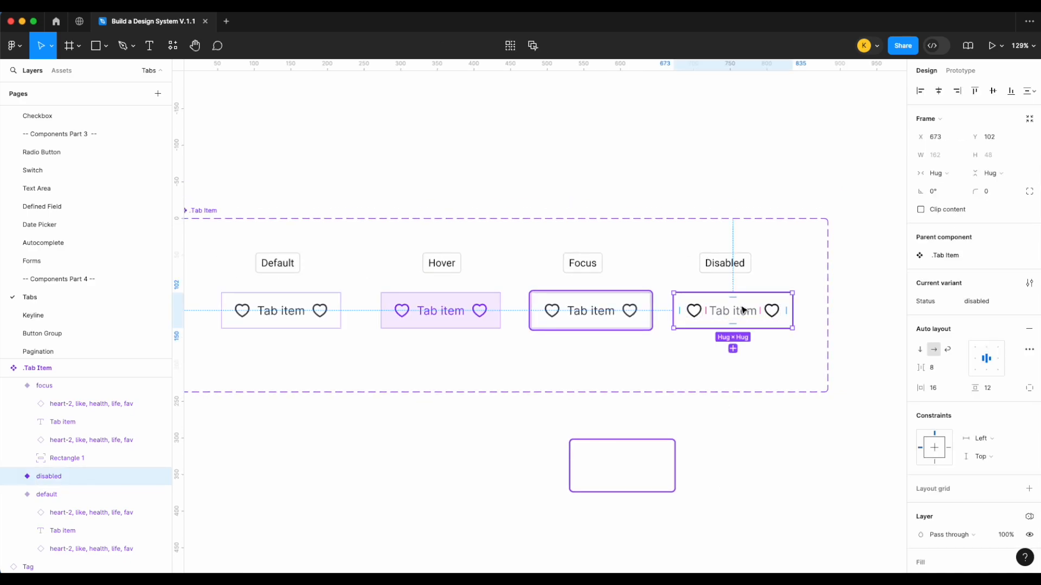
pyautogui.click(728, 262)
pyautogui.scroll(-3, 728, 261)
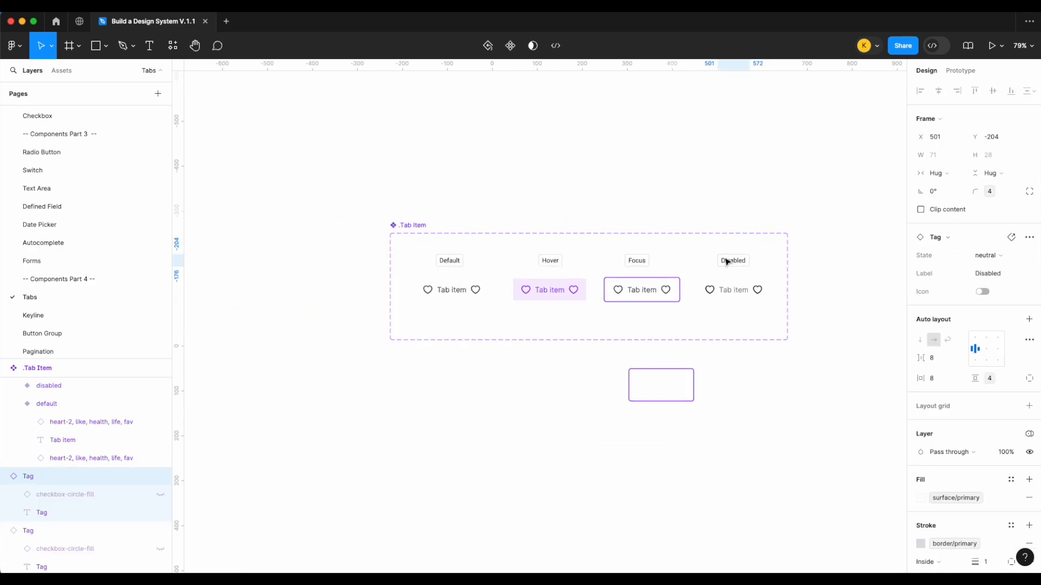
pyautogui.click(647, 161)
pyautogui.scroll(2, 678, 201)
pyautogui.hscroll(2, 684, 203)
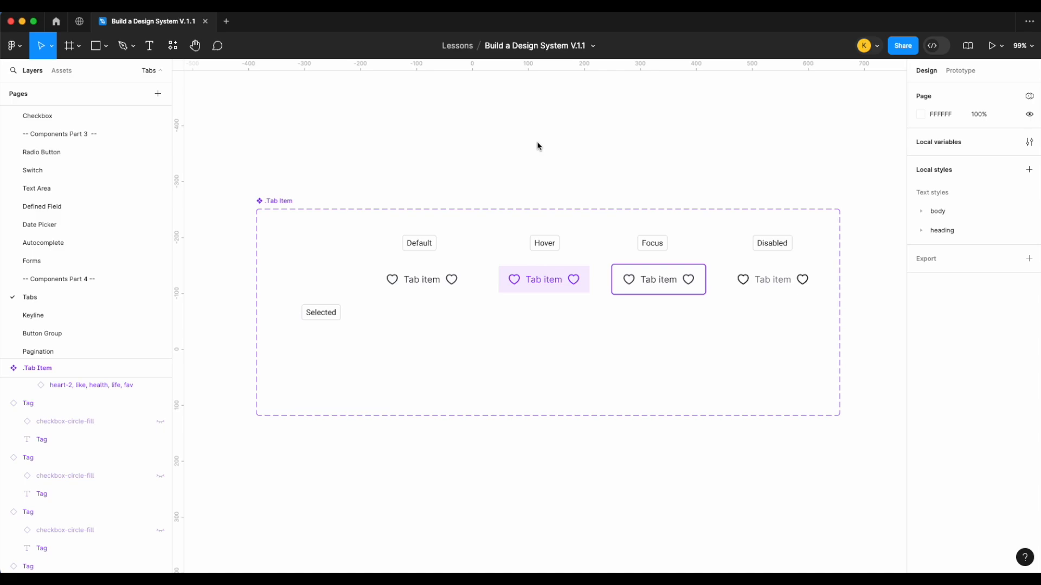
# Step: Change the icon color of the default variant to icon/action
pyautogui.click(286, 202)
pyautogui.click(434, 281)
pyautogui.scroll(-2, 949, 442)
pyautogui.scroll(-2, 948, 444)
pyautogui.scroll(5, 460, 347)
pyautogui.scroll(1, 583, 356)
pyautogui.scroll(-2, 954, 477)
pyautogui.click(955, 480)
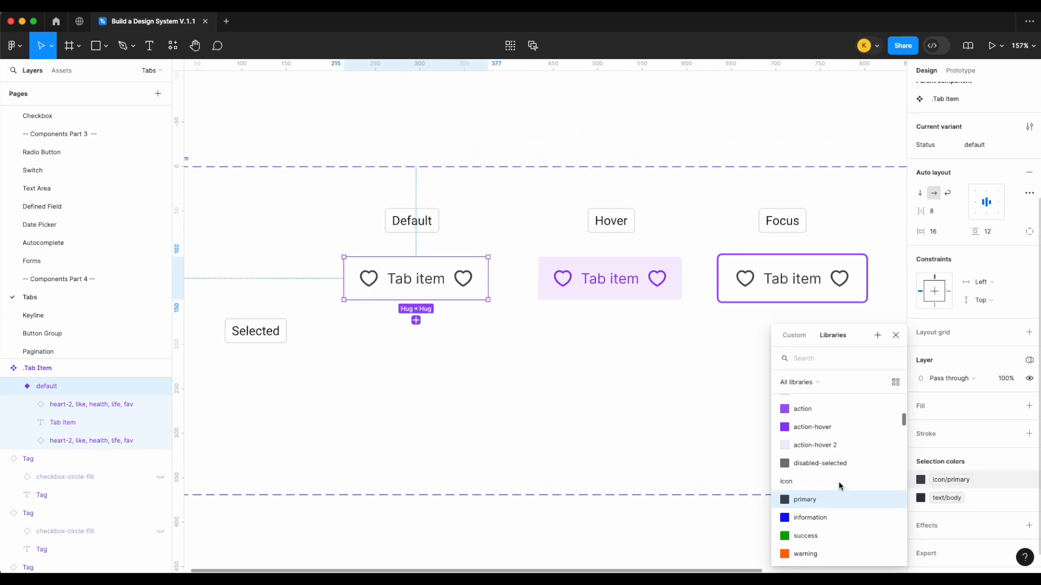
pyautogui.scroll(-4, 840, 485)
pyautogui.click(821, 544)
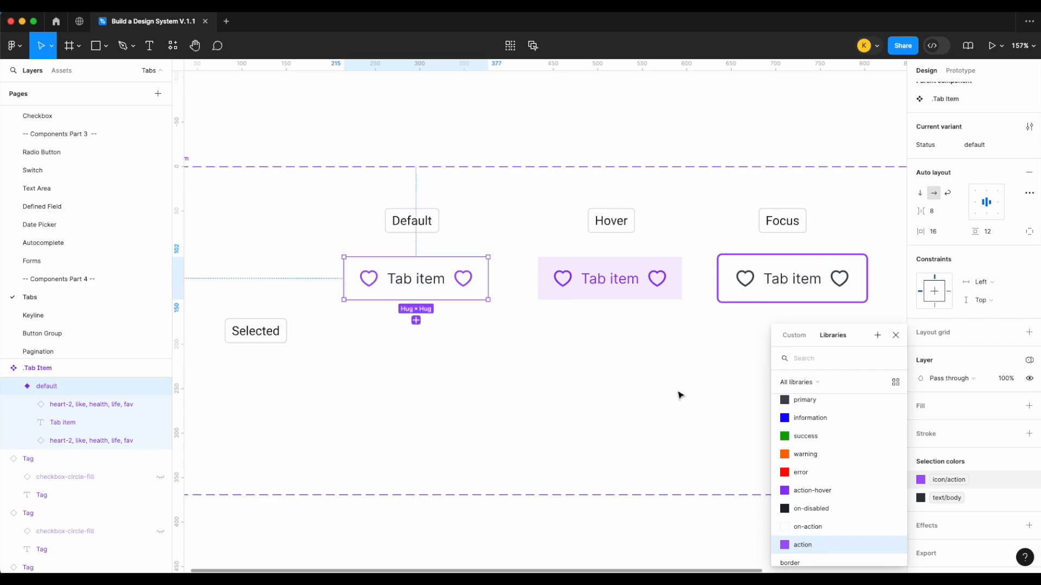
# Step: Change the icon color of the focus variant to icon/action
pyautogui.hscroll(3, 665, 347)
pyautogui.click(629, 279)
pyautogui.scroll(-1, 987, 481)
pyautogui.scroll(-1, 986, 482)
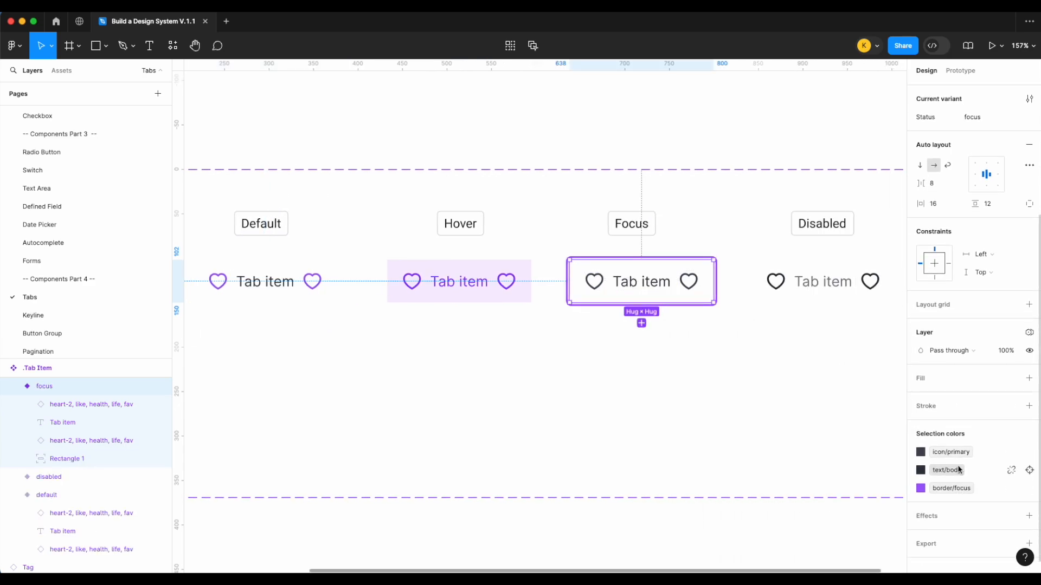
pyautogui.click(951, 452)
pyautogui.scroll(-5, 861, 490)
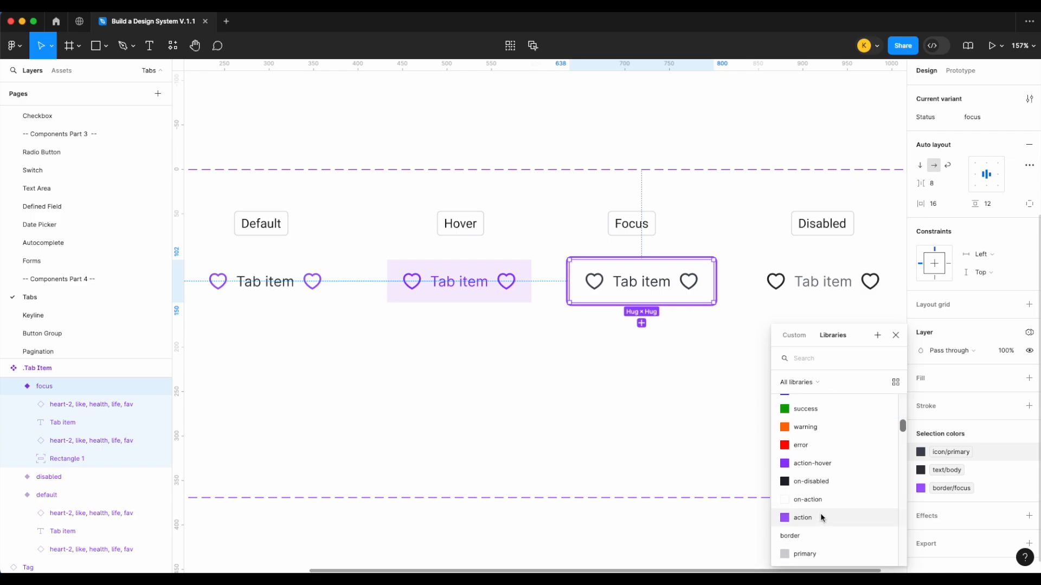
pyautogui.click(708, 383)
pyautogui.scroll(-3, 705, 380)
pyautogui.scroll(3, 599, 364)
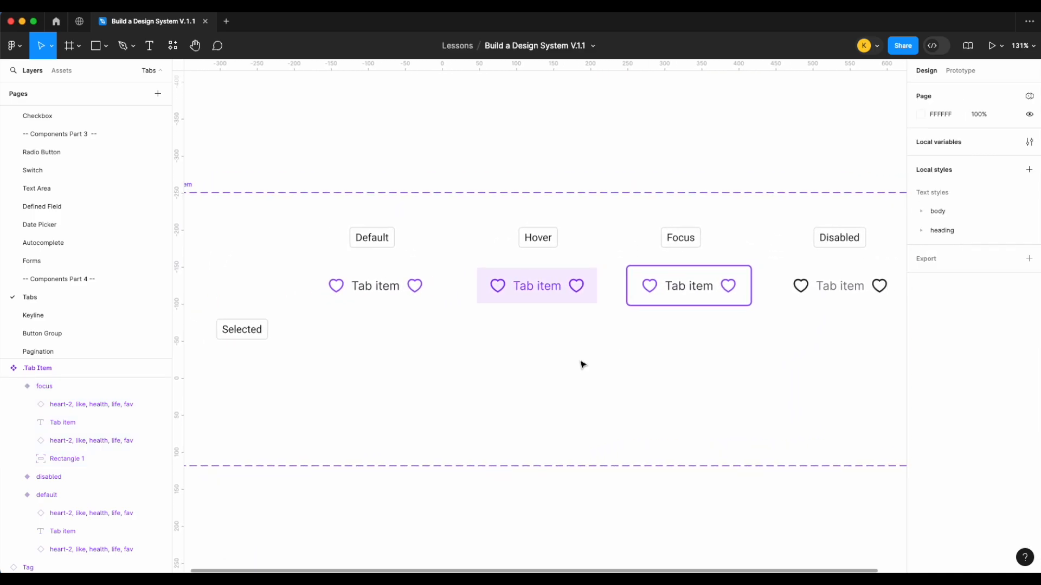
pyautogui.scroll(-2, 583, 364)
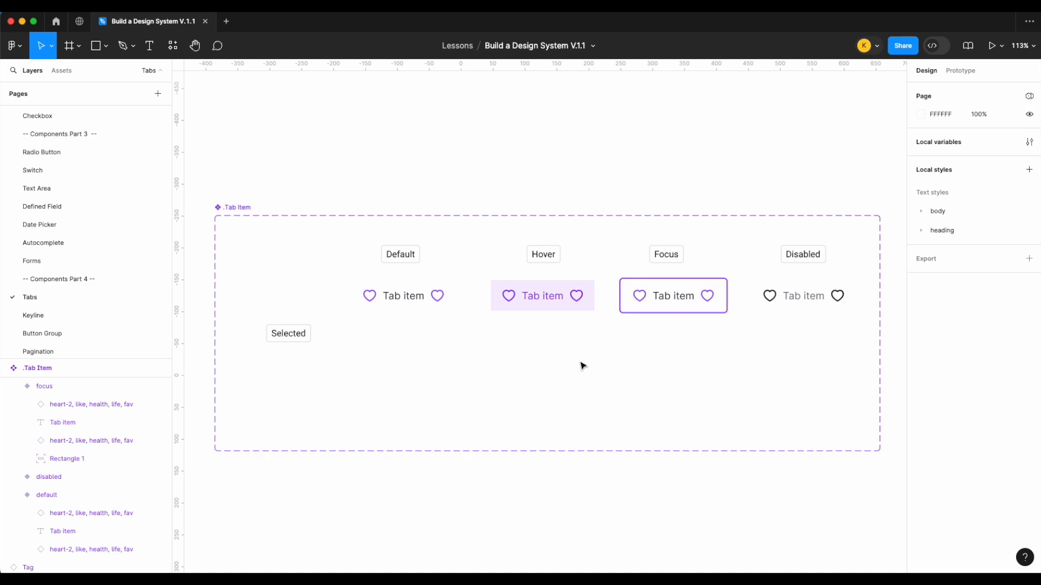
# Step: Add a variant property named State with the value unselected to the .Tab Item component set
pyautogui.click(245, 209)
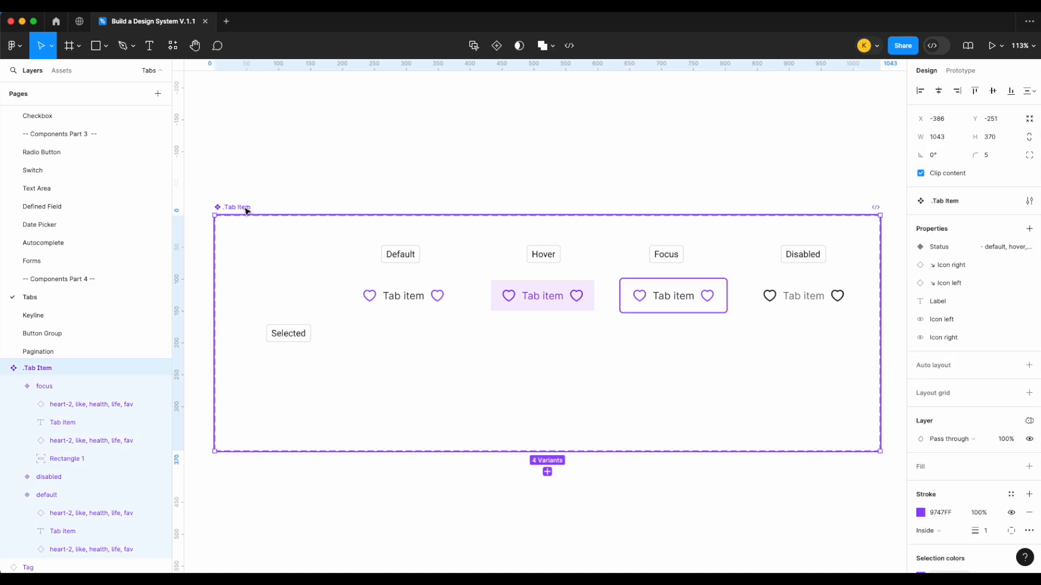
pyautogui.click(1028, 230)
pyautogui.click(976, 267)
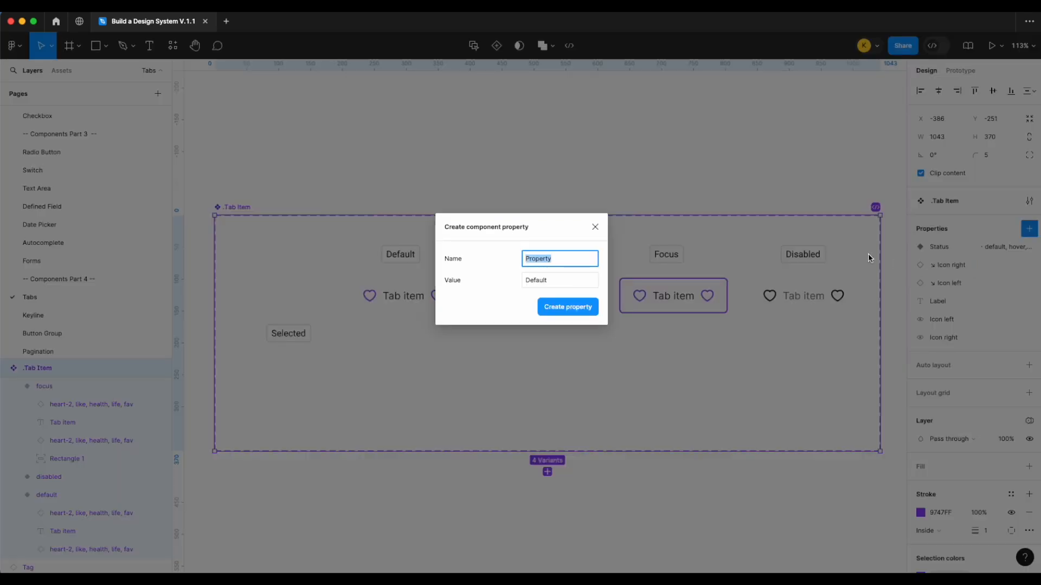
pyautogui.write('State')
pyautogui.click(546, 281)
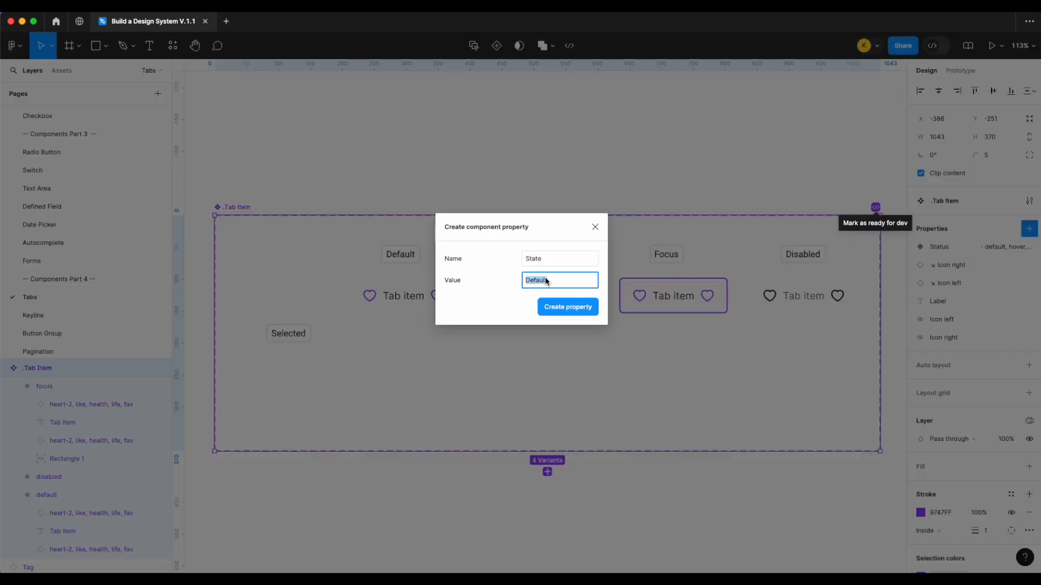
pyautogui.write('unselected')
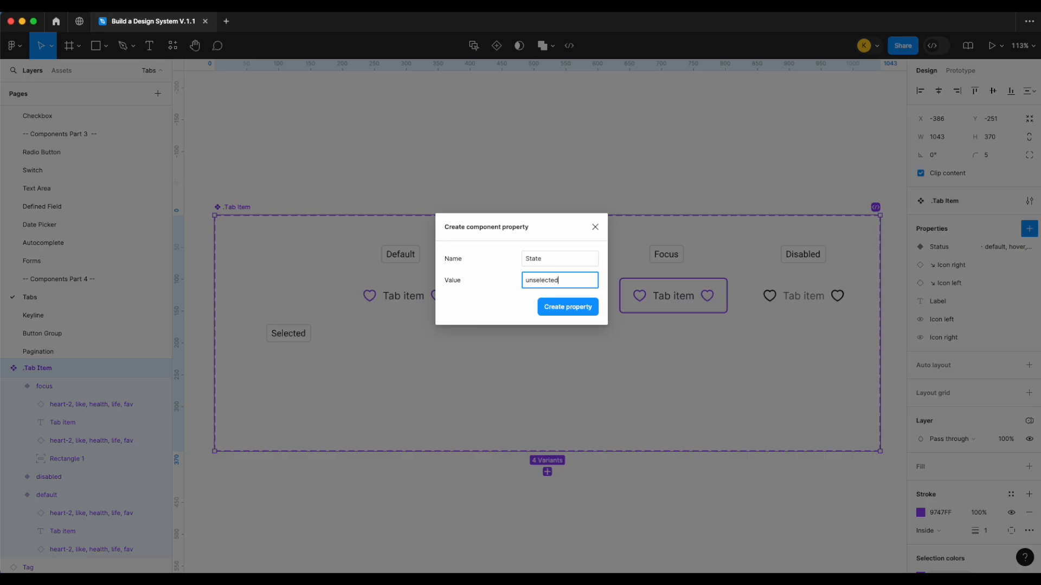
pyautogui.press('Return')
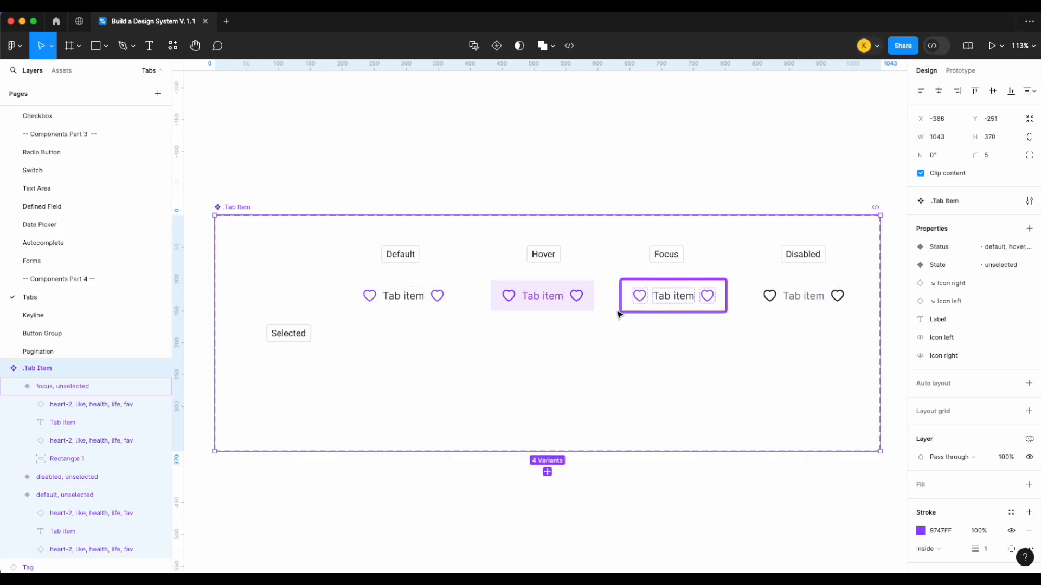
pyautogui.press('Escape')
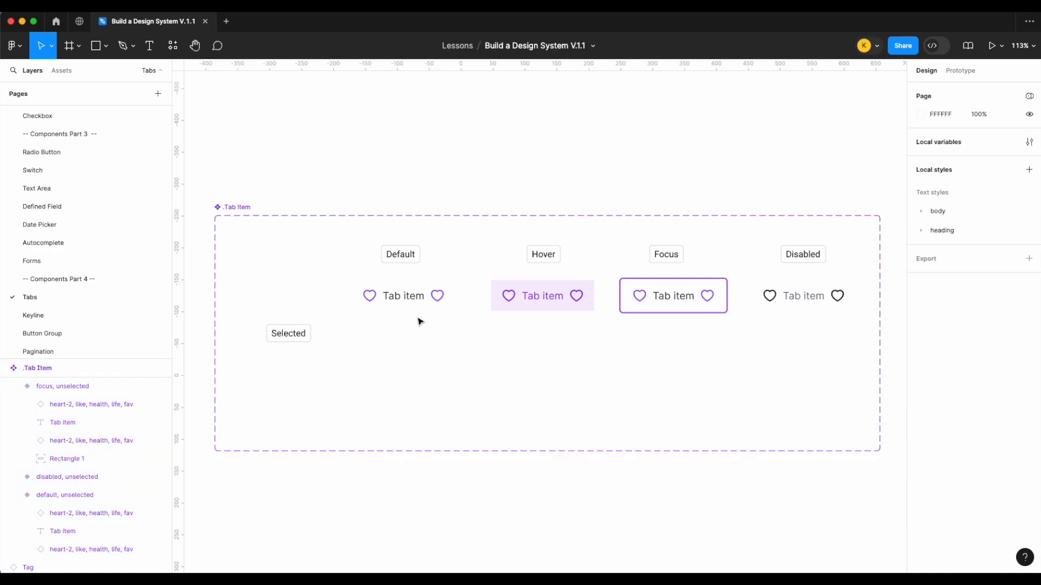
# Step: Duplicate the four variants into a second row at Y 202 and set the copies' State to selected
pyautogui.click(418, 310)
pyautogui.moveTo(838, 358); pyautogui.dragTo(439, 366)
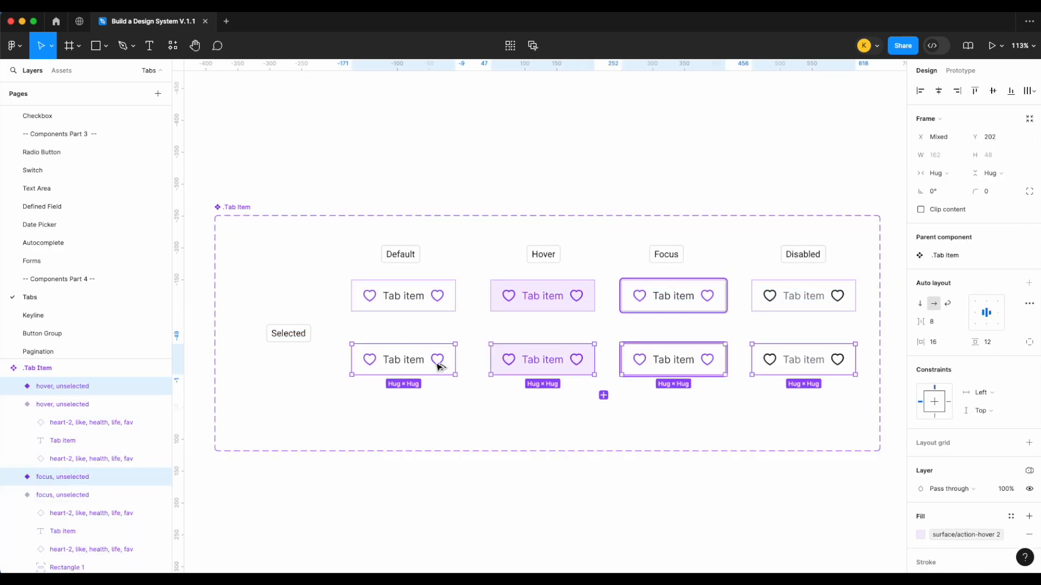
pyautogui.click(980, 319)
pyautogui.write('selected')
pyautogui.press('Return')
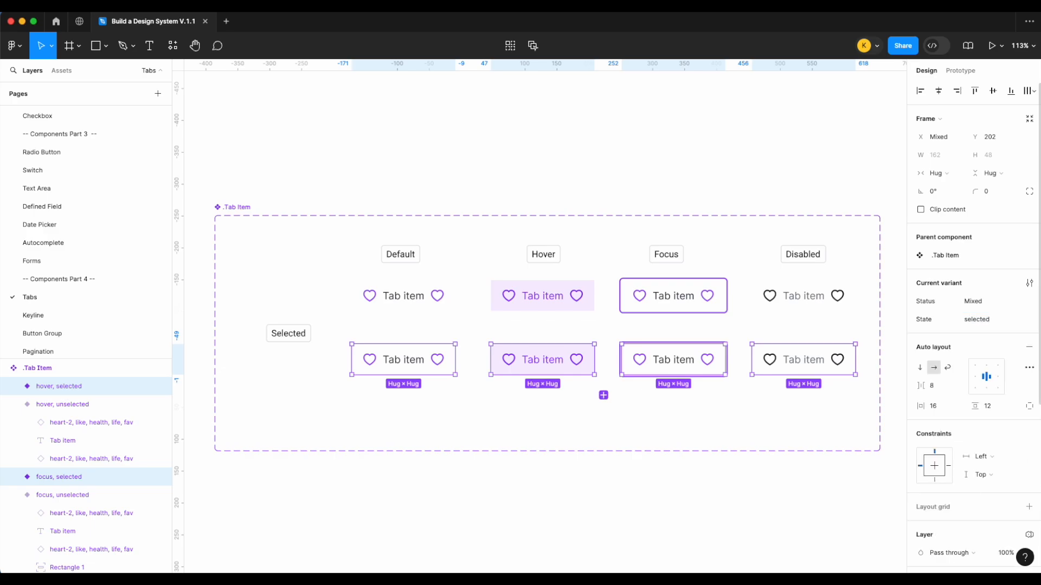
# Step: Apply the body/md-semibold text style to the label of the selected default variant
pyautogui.click(475, 441)
pyautogui.scroll(3, 435, 400)
pyautogui.doubleClick(410, 366)
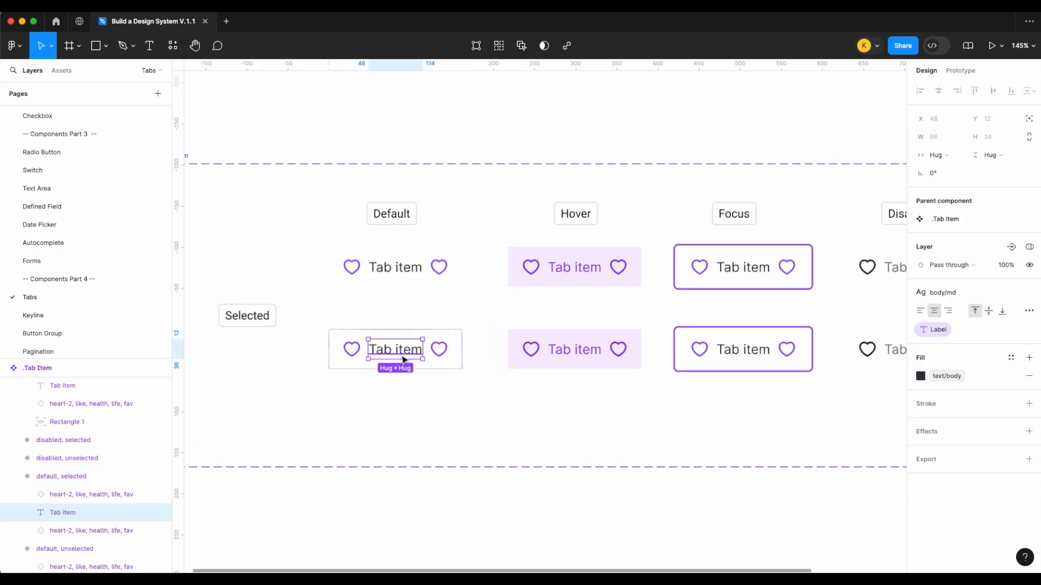
pyautogui.click(949, 293)
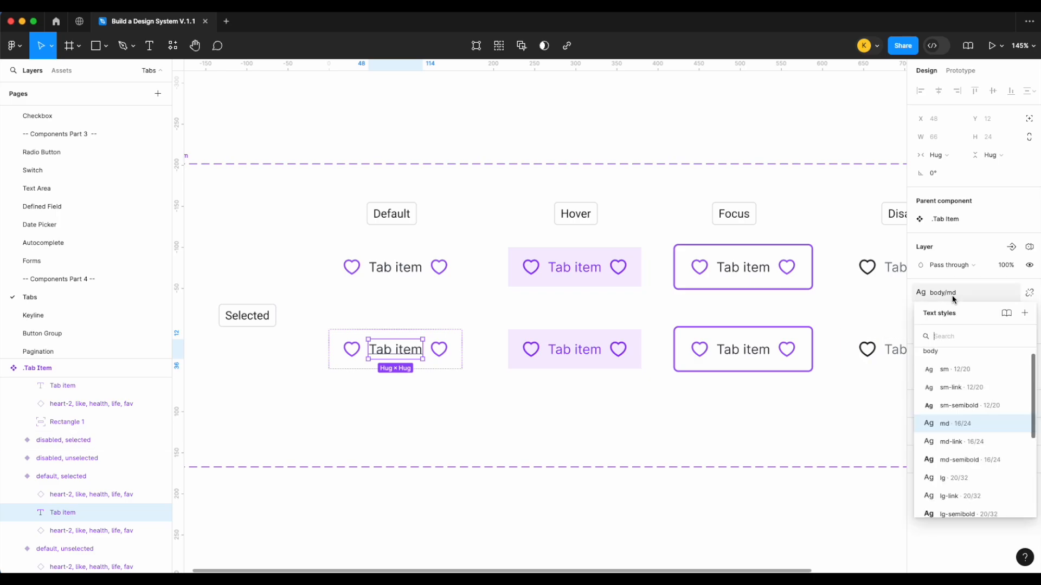
pyautogui.click(954, 460)
pyautogui.scroll(3, 444, 374)
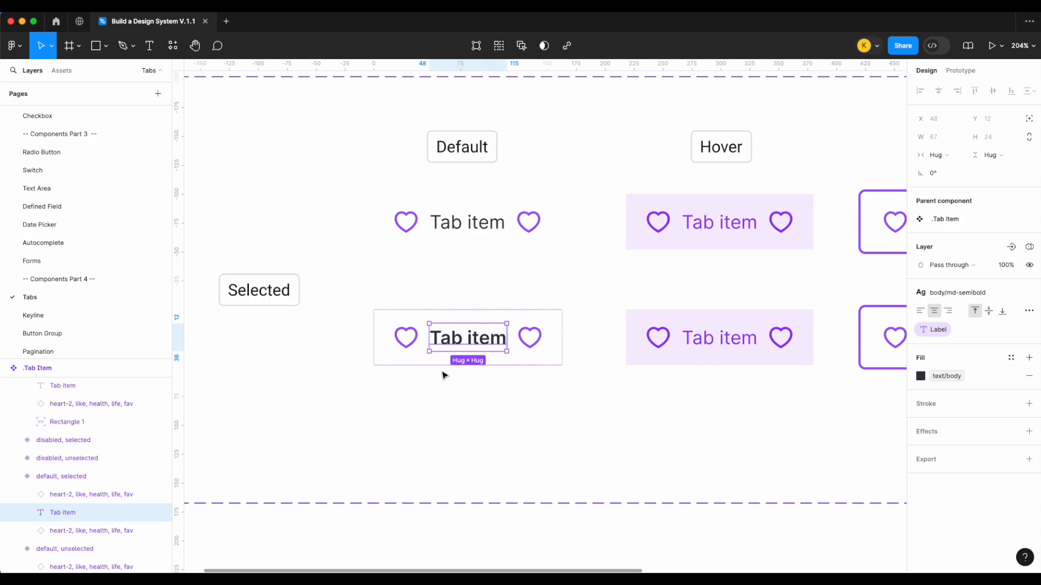
# Step: Add a bottom-only stroke to the selected default variant using the lg border width variable (4)
pyautogui.click(532, 407)
pyautogui.click(531, 342)
pyautogui.scroll(-5, 952, 477)
pyautogui.click(1029, 413)
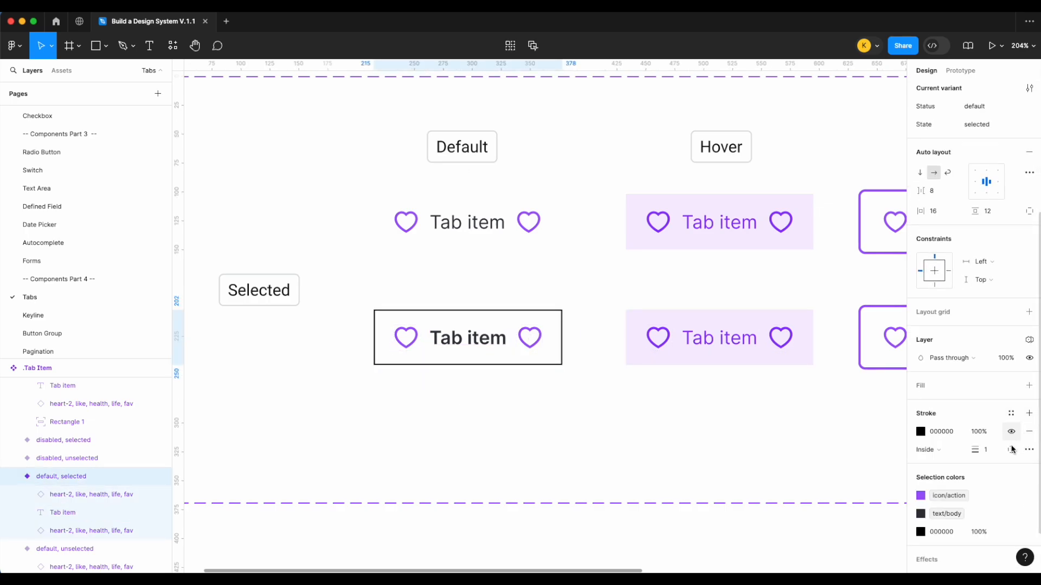
pyautogui.click(1011, 450)
pyautogui.click(1004, 497)
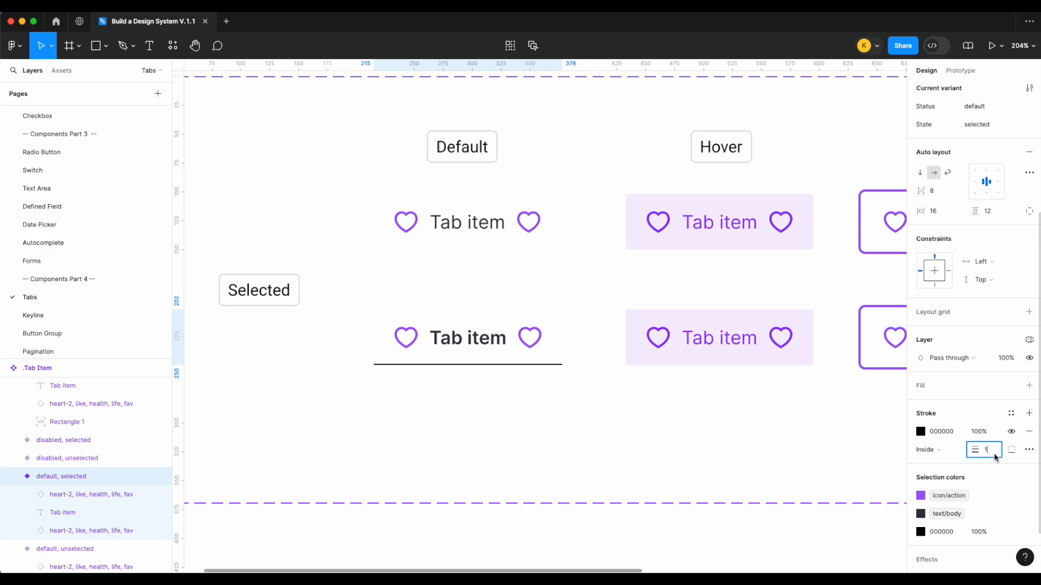
pyautogui.rightClick(995, 457)
pyautogui.click(1000, 524)
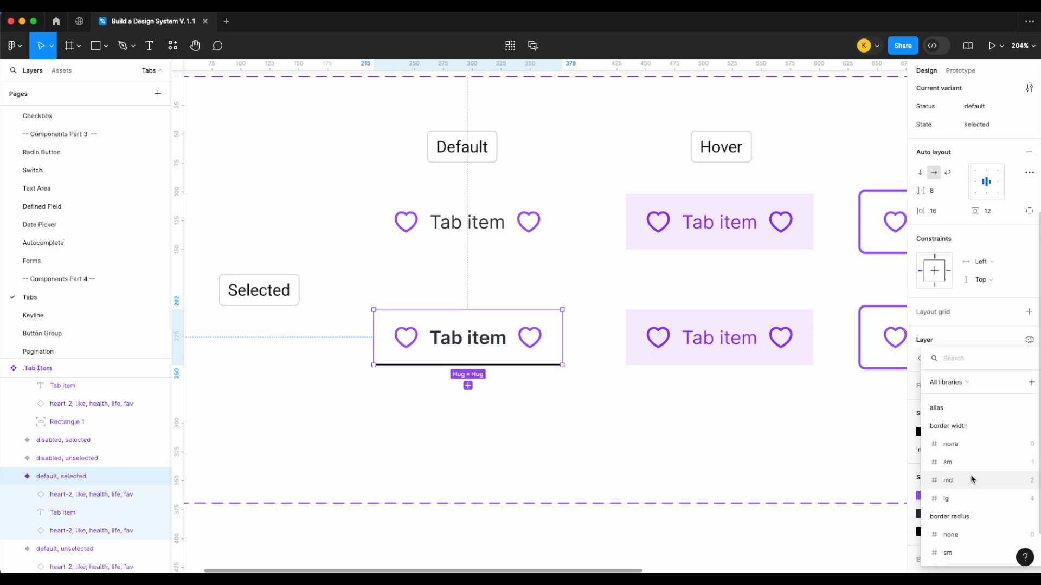
pyautogui.click(962, 498)
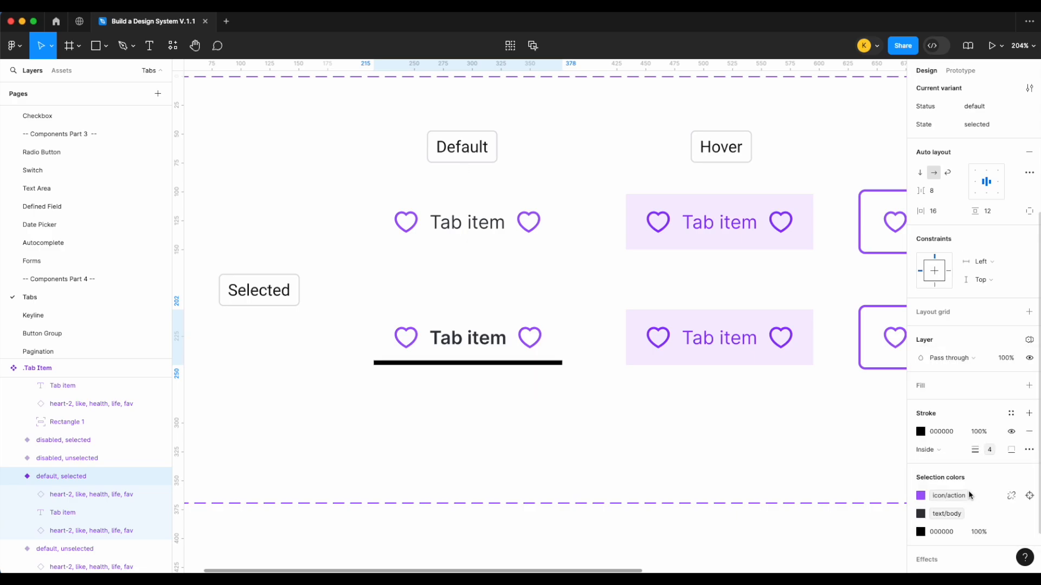
# Step: Apply a purple border color style from the library to the selected default variant's bottom stroke
pyautogui.click(1011, 413)
pyautogui.write('ac')
pyautogui.press('BackSpace')
pyautogui.press('BackSpace')
pyautogui.write('bor')
pyautogui.scroll(-2, 817, 510)
pyautogui.click(818, 515)
pyautogui.click(612, 440)
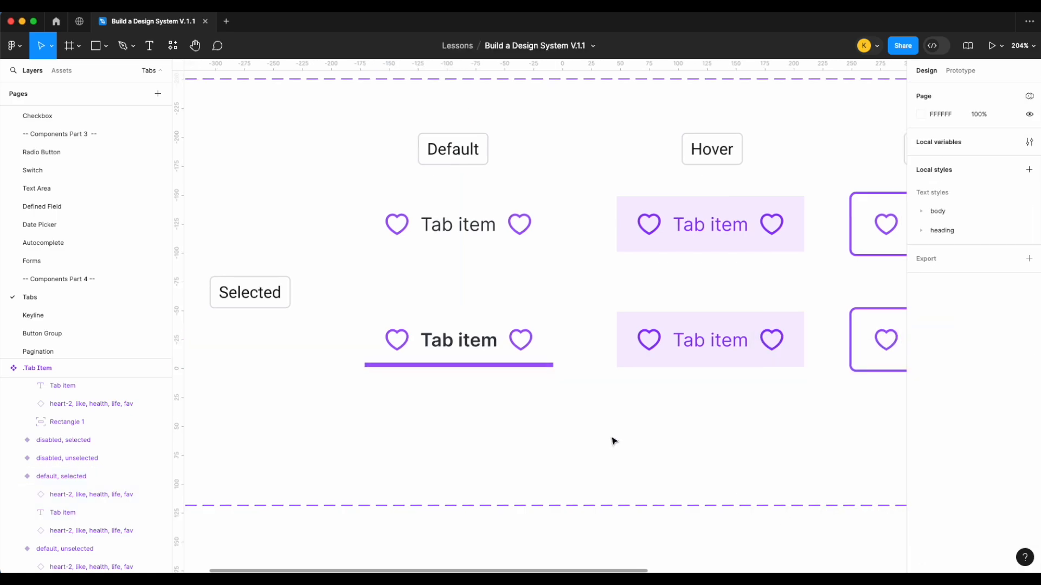
pyautogui.hscroll(2, 614, 441)
pyautogui.click(478, 341)
pyautogui.scroll(-2, 485, 333)
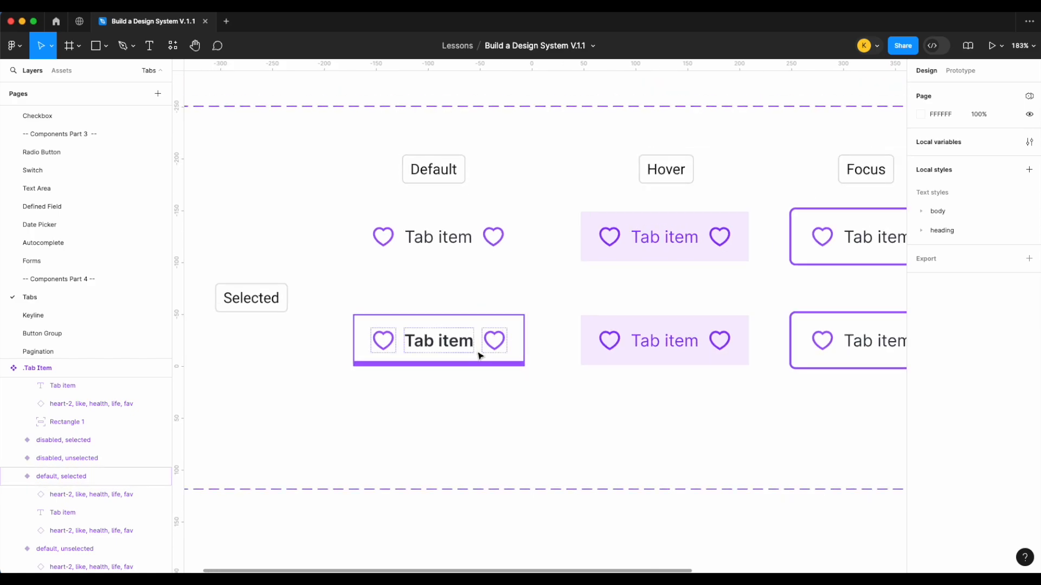
pyautogui.hscroll(2, 477, 354)
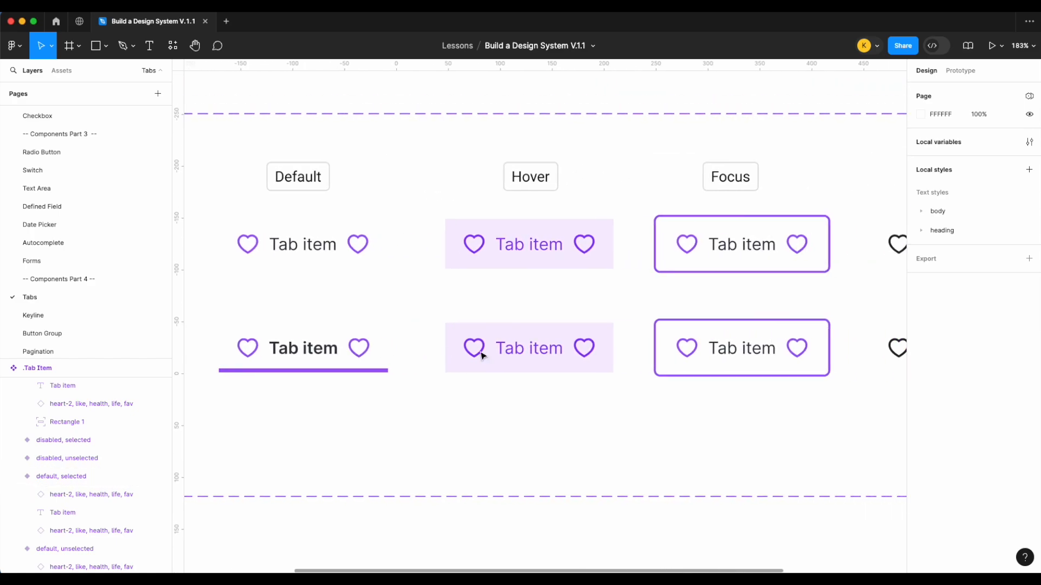
# Step: Apply the body/md-semibold text style to the label of the selected hover variant
pyautogui.click(530, 347)
pyautogui.click(530, 347)
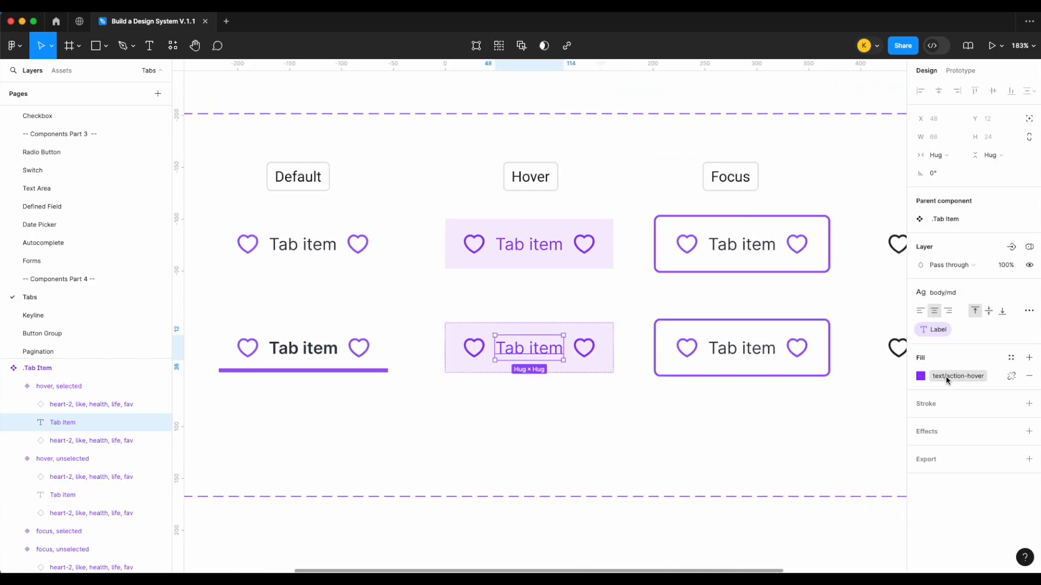
pyautogui.click(964, 293)
pyautogui.click(964, 460)
# Step: Add a bottom-only stroke to the selected hover variant using the lg border width variable (4)
pyautogui.click(606, 365)
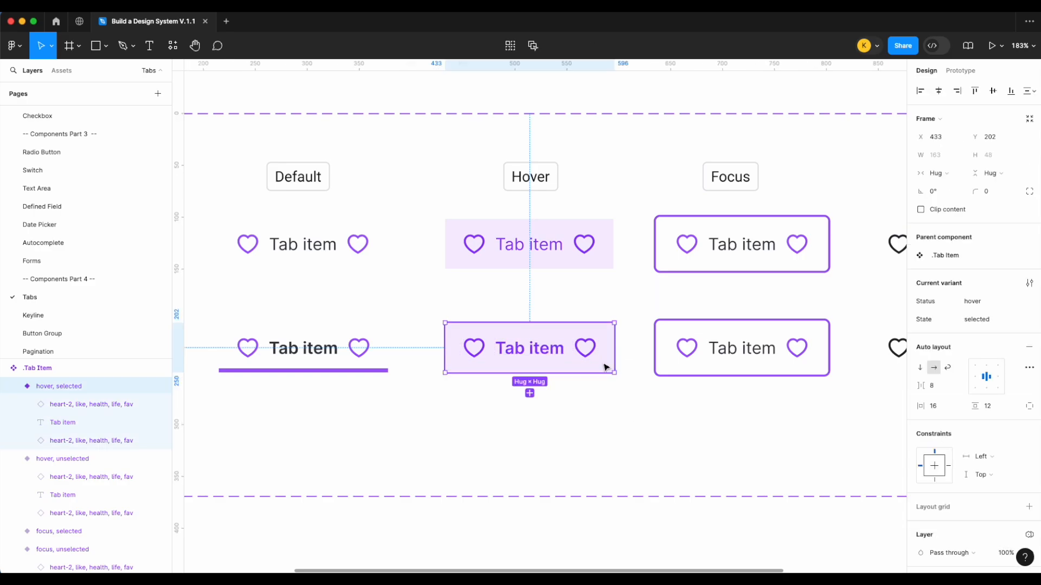
pyautogui.click(1029, 477)
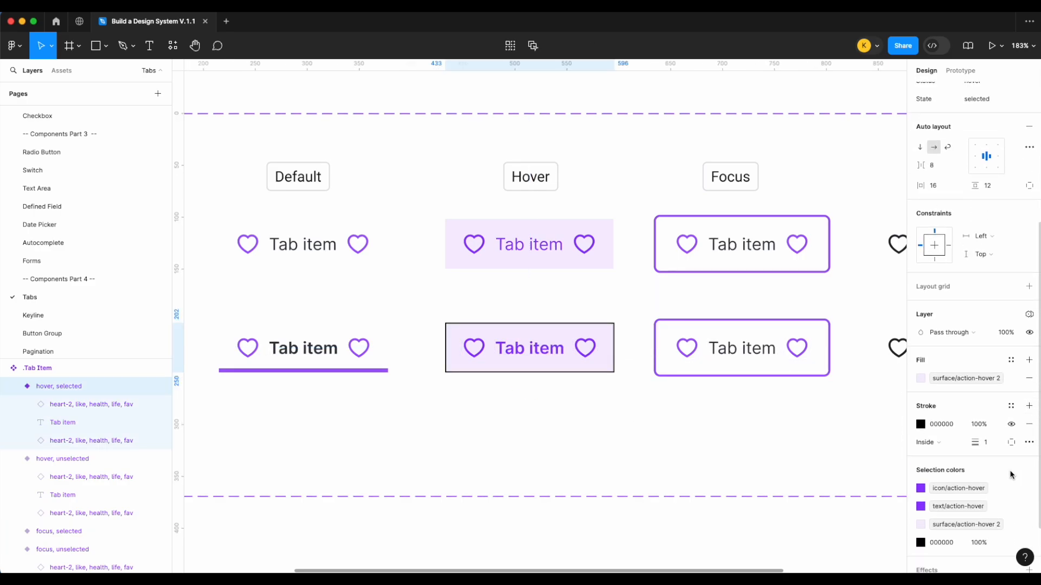
pyautogui.click(934, 445)
pyautogui.click(941, 443)
pyautogui.rightClick(988, 446)
pyautogui.click(990, 505)
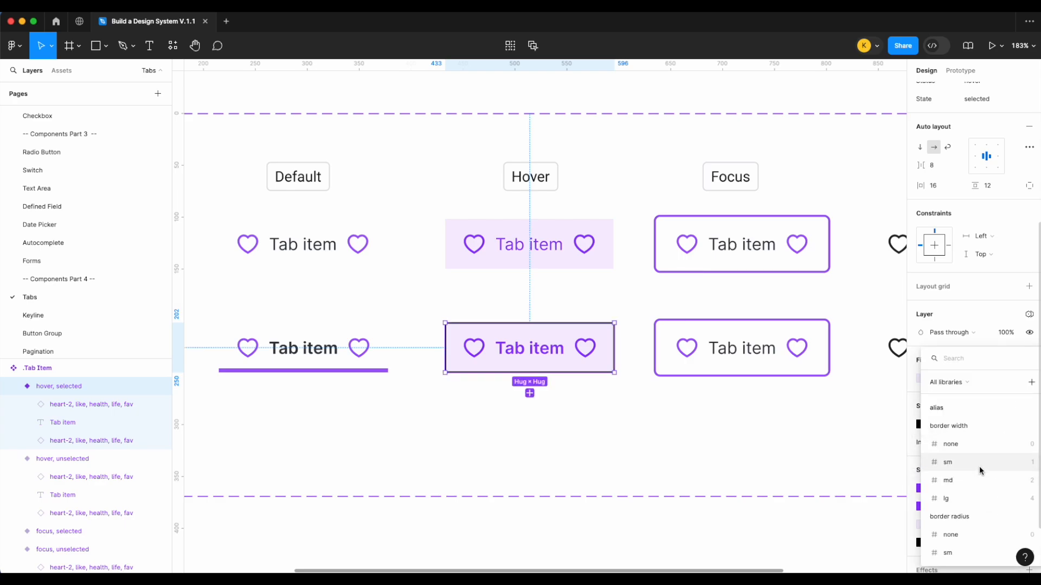
pyautogui.click(970, 499)
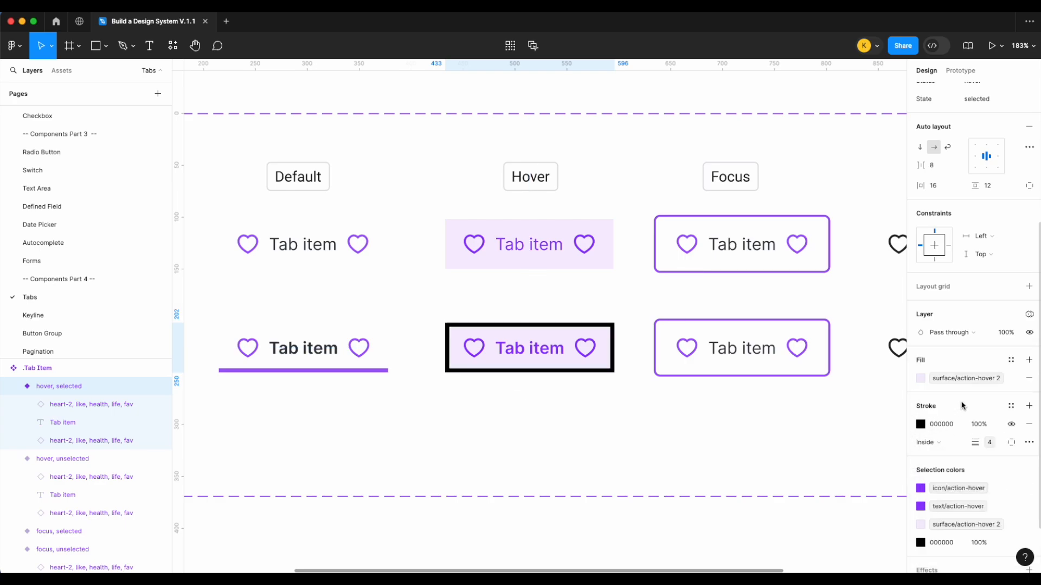
pyautogui.click(1012, 443)
pyautogui.click(1004, 492)
# Step: Apply the border/action-hover color style to the selected hover variant's bottom stroke
pyautogui.click(1011, 406)
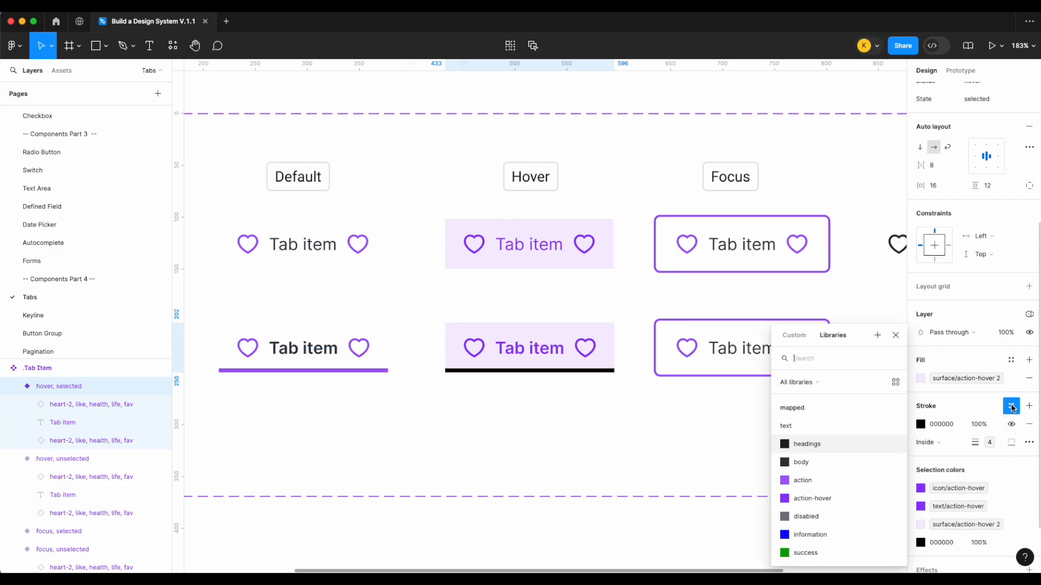
pyautogui.write('bor')
pyautogui.scroll(-2, 867, 483)
pyautogui.click(819, 534)
pyautogui.hscroll(3, 623, 439)
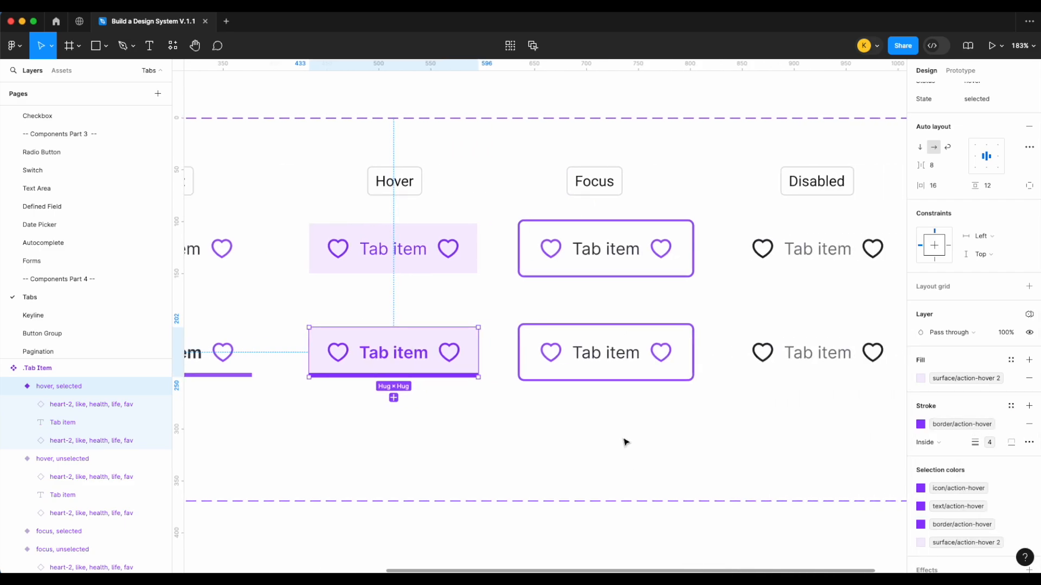
pyautogui.click(626, 443)
pyautogui.hscroll(-3, 615, 371)
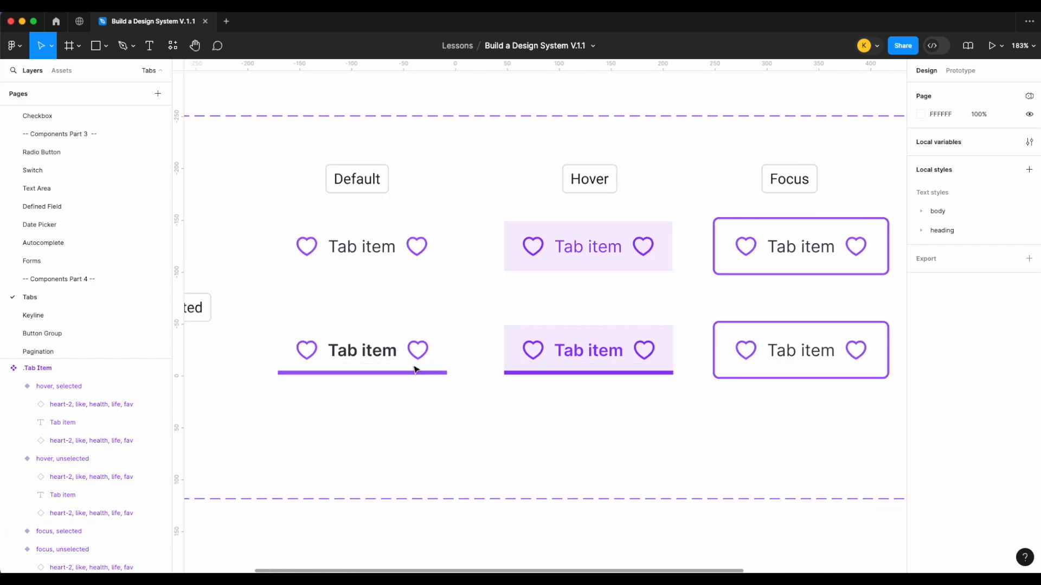
# Step: Apply the body/md-semibold text style to the label of the selected focus variant
pyautogui.hscroll(2, 378, 361)
pyautogui.doubleClick(681, 355)
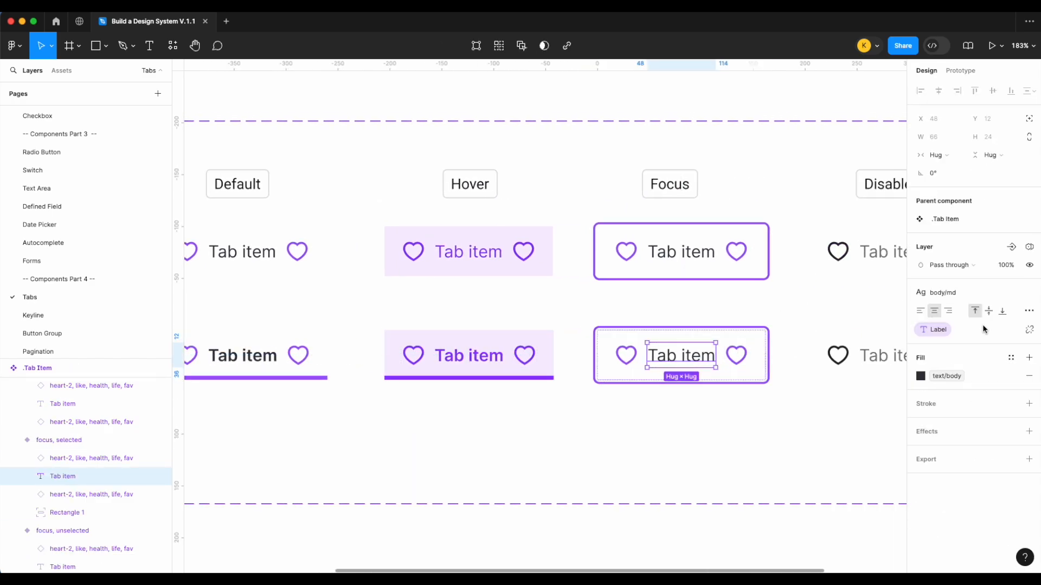
pyautogui.click(971, 293)
pyautogui.click(992, 459)
pyautogui.click(802, 458)
# Step: Add a bottom-only stroke to the selected focus variant using the lg border width variable (4)
pyautogui.click(728, 372)
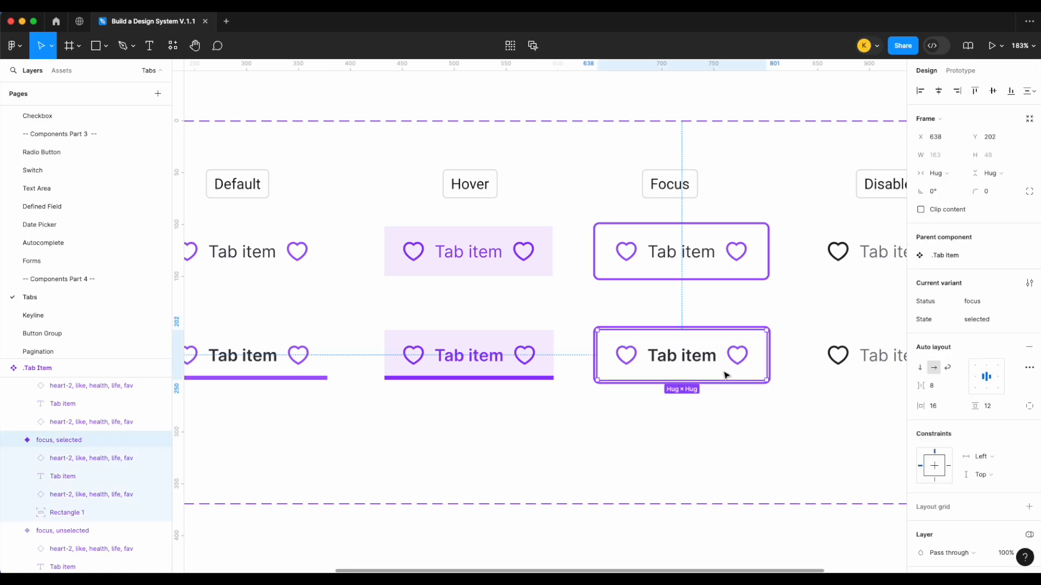
pyautogui.scroll(-4, 1011, 471)
pyautogui.click(1029, 396)
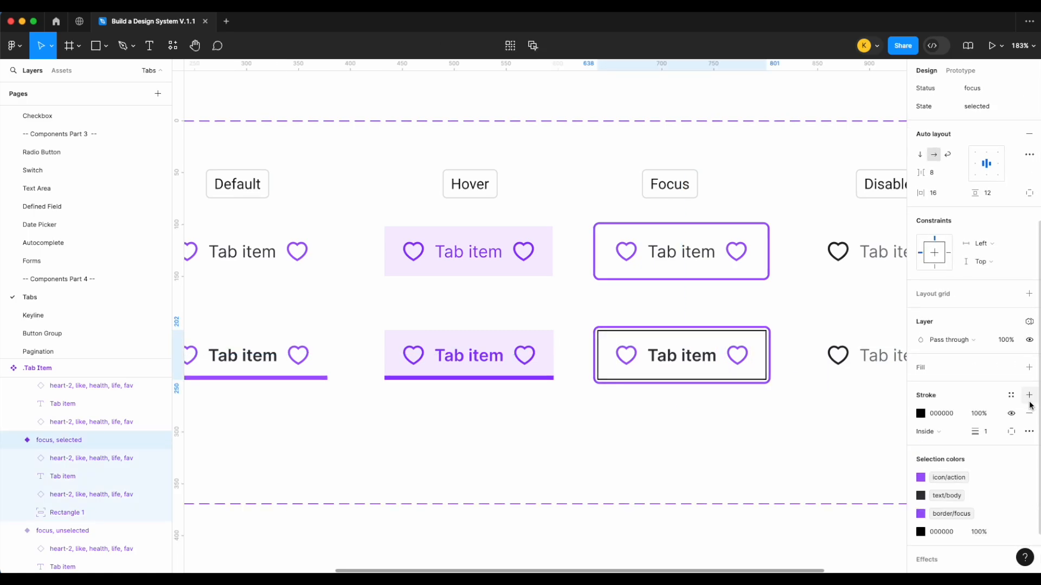
pyautogui.click(1011, 433)
pyautogui.click(1010, 484)
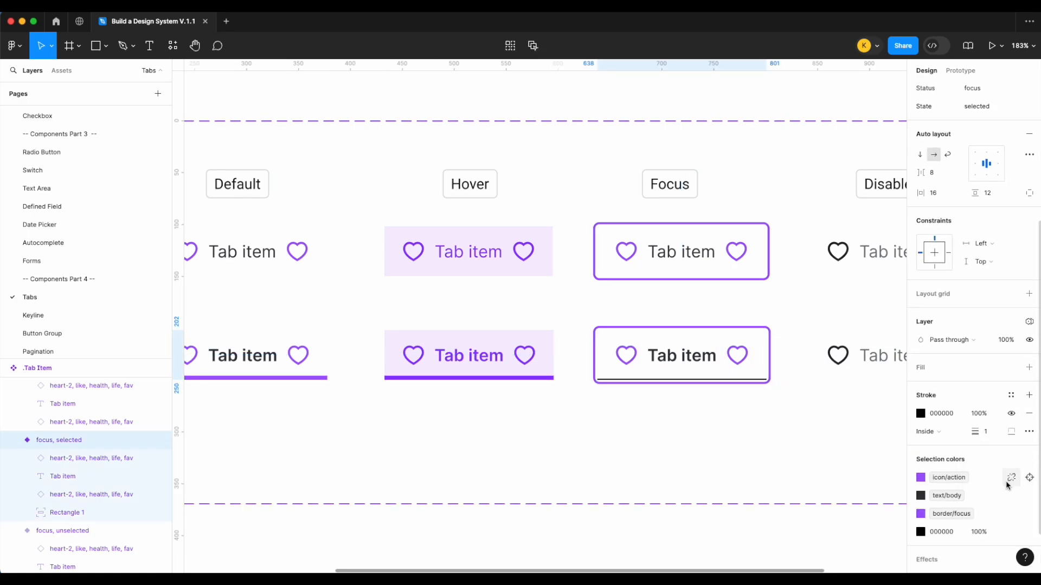
pyautogui.rightClick(995, 435)
pyautogui.click(1003, 510)
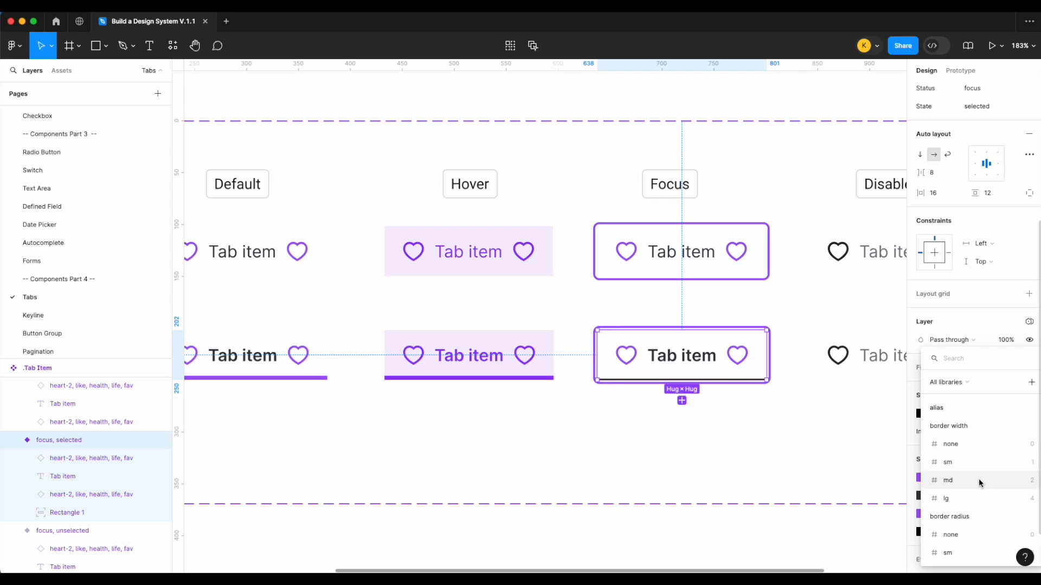
pyautogui.click(978, 498)
# Step: Apply a purple color style from the library to the selected focus variant's bottom stroke
pyautogui.click(1011, 395)
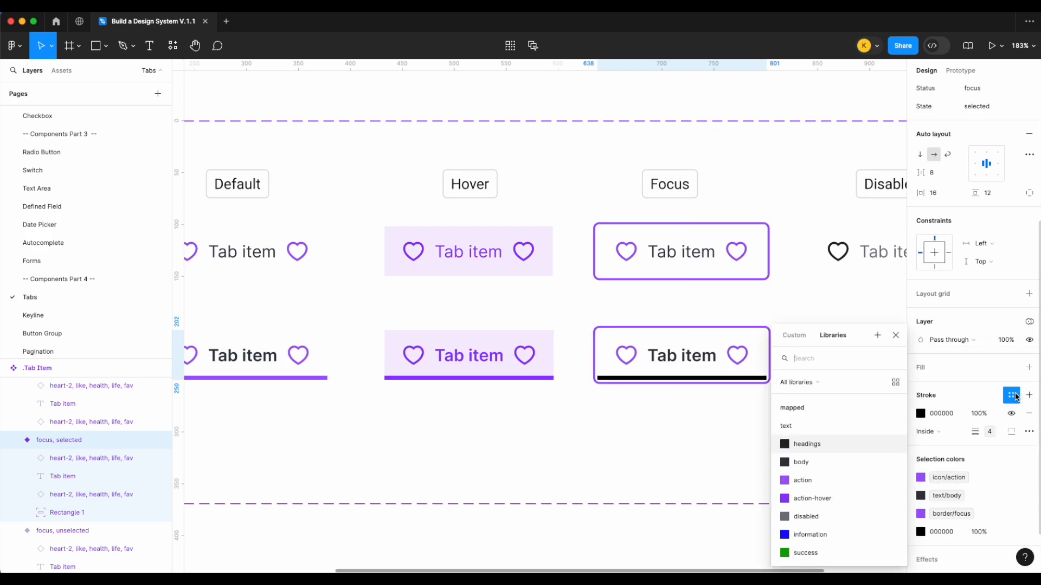
pyautogui.click(840, 480)
pyautogui.click(724, 452)
# Step: Apply the body/md-semibold text style to the label of the selected disabled variant
pyautogui.scroll(-5, 725, 452)
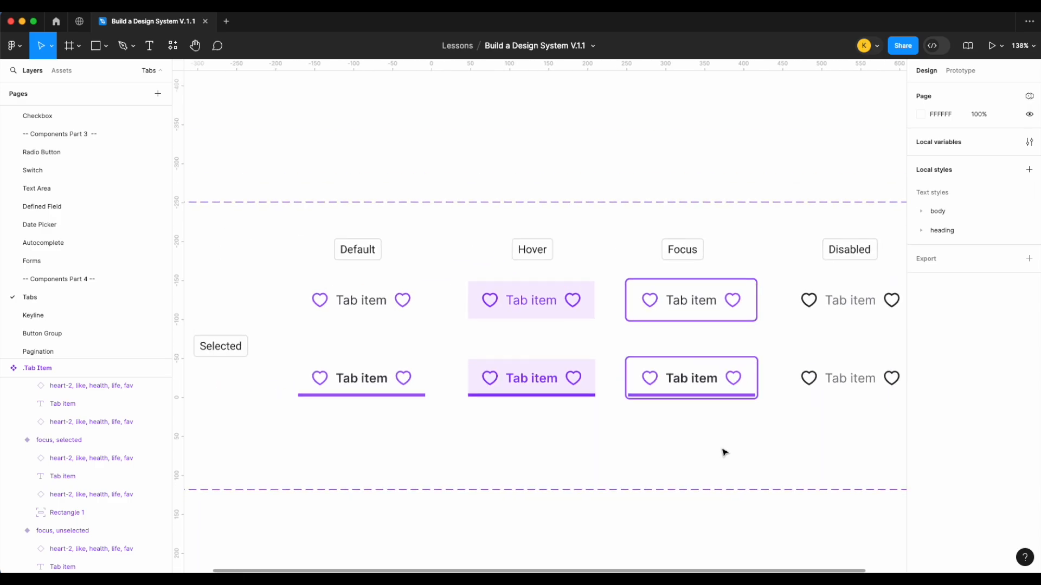
pyautogui.scroll(2, 704, 412)
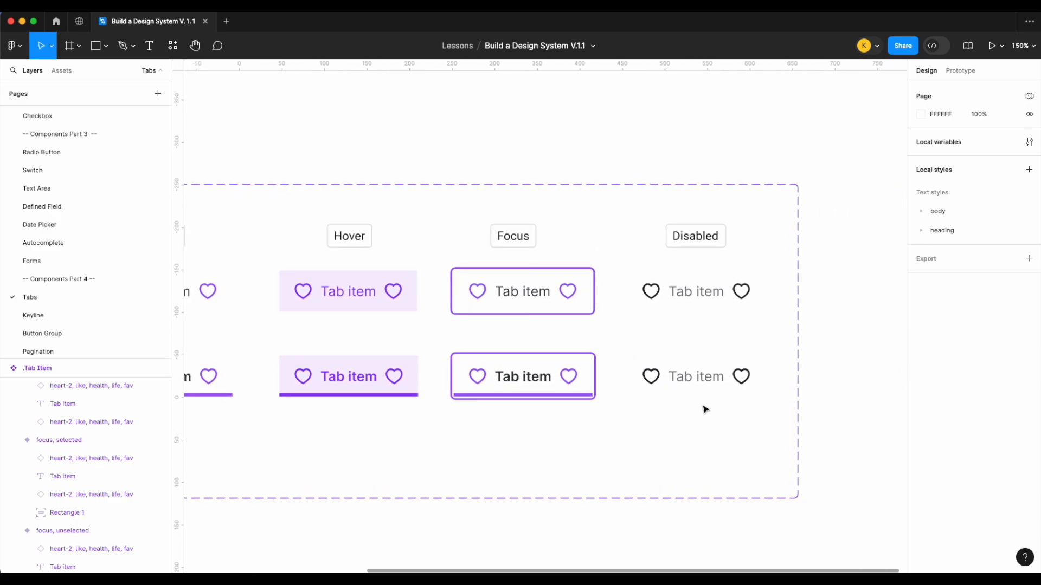
pyautogui.doubleClick(708, 380)
pyautogui.click(966, 294)
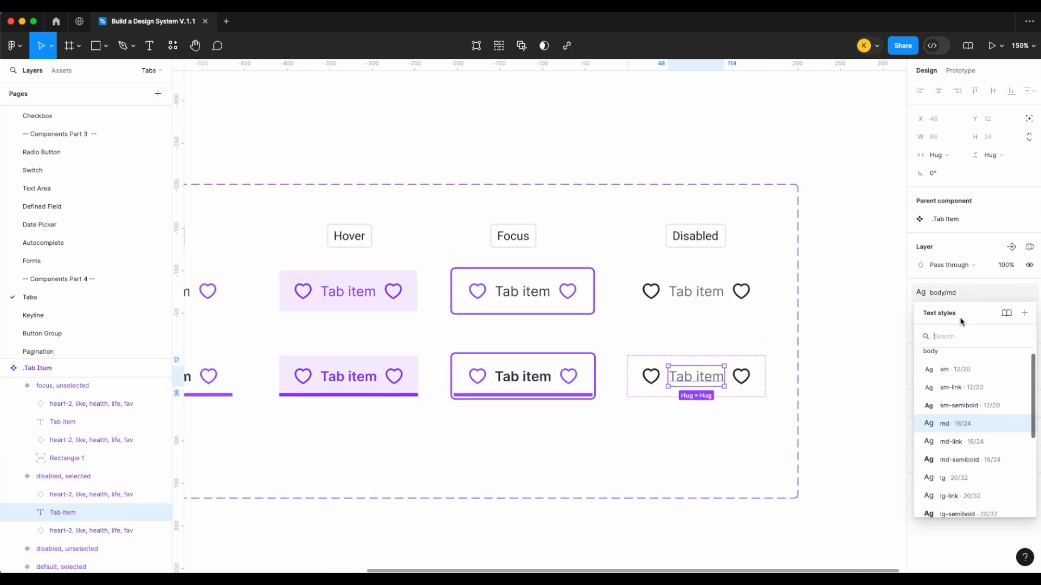
pyautogui.click(959, 459)
pyautogui.click(761, 432)
# Step: Add a stroke to the selected disabled variant and limit it to the bottom side
pyautogui.click(759, 392)
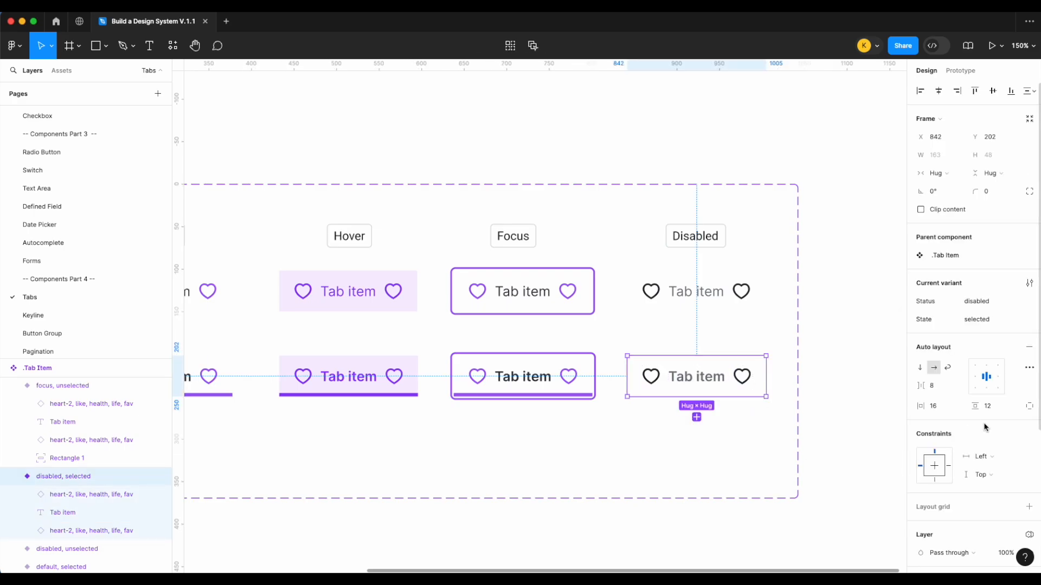
pyautogui.scroll(-3, 986, 430)
pyautogui.click(1029, 449)
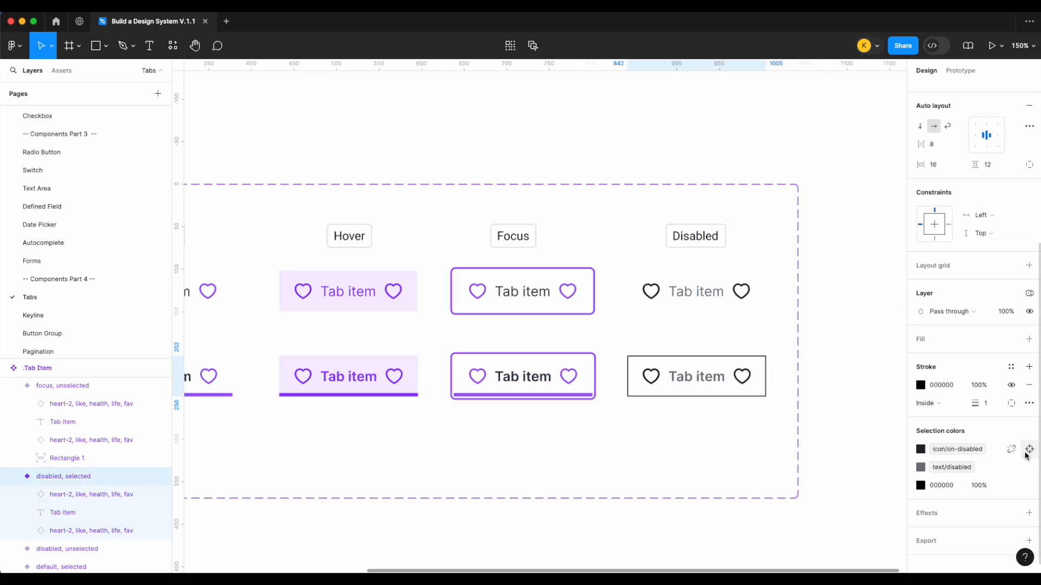
pyautogui.click(1009, 406)
pyautogui.click(999, 454)
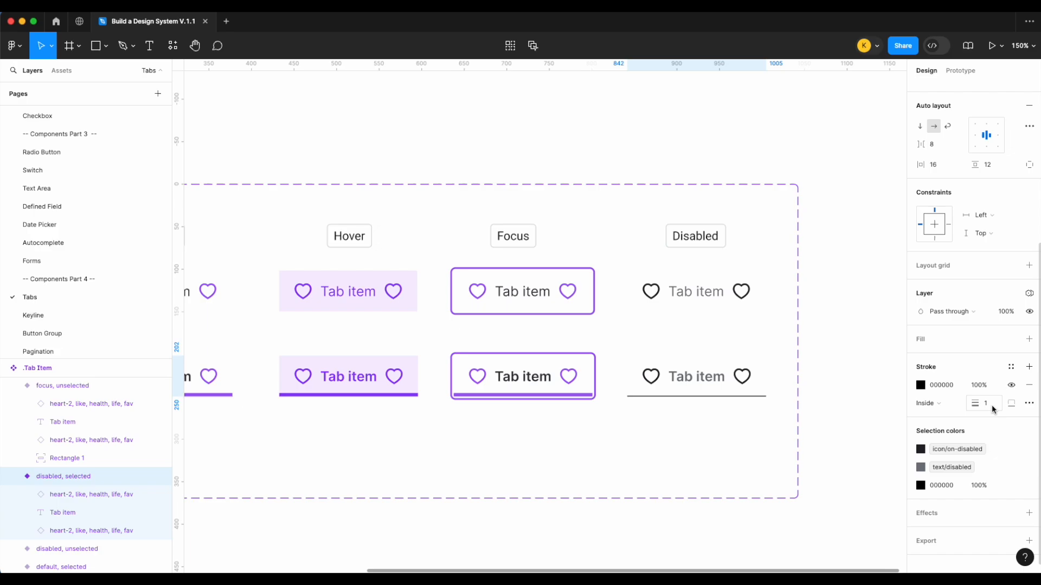
# Step: Bind the selected disabled variant's stroke width to the lg border width variable (4)
pyautogui.rightClick(985, 404)
pyautogui.click(1002, 480)
pyautogui.write('rad')
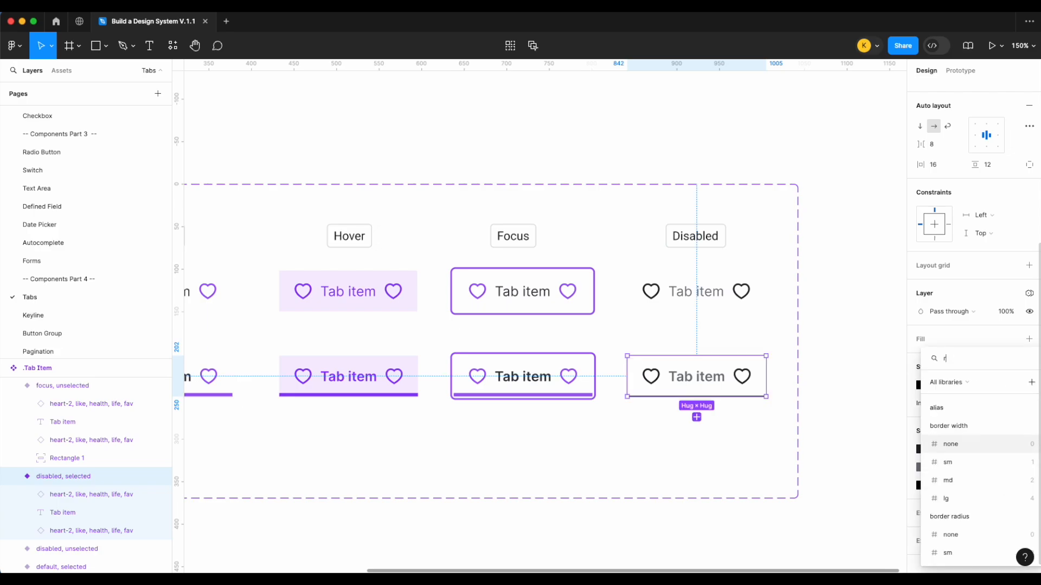
pyautogui.press('BackSpace')
pyautogui.press('BackSpace')
pyautogui.press('BackSpace')
pyautogui.write('wod')
pyautogui.press('BackSpace')
pyautogui.press('BackSpace')
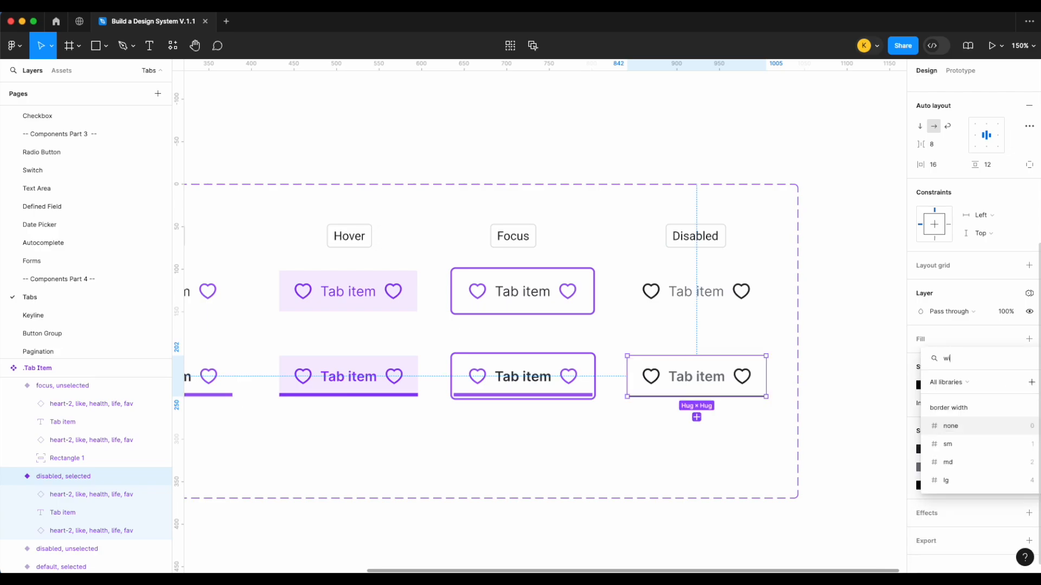
pyautogui.click(946, 481)
# Step: Apply the border/disabled color style to the selected disabled variant's bottom stroke
pyautogui.click(1011, 368)
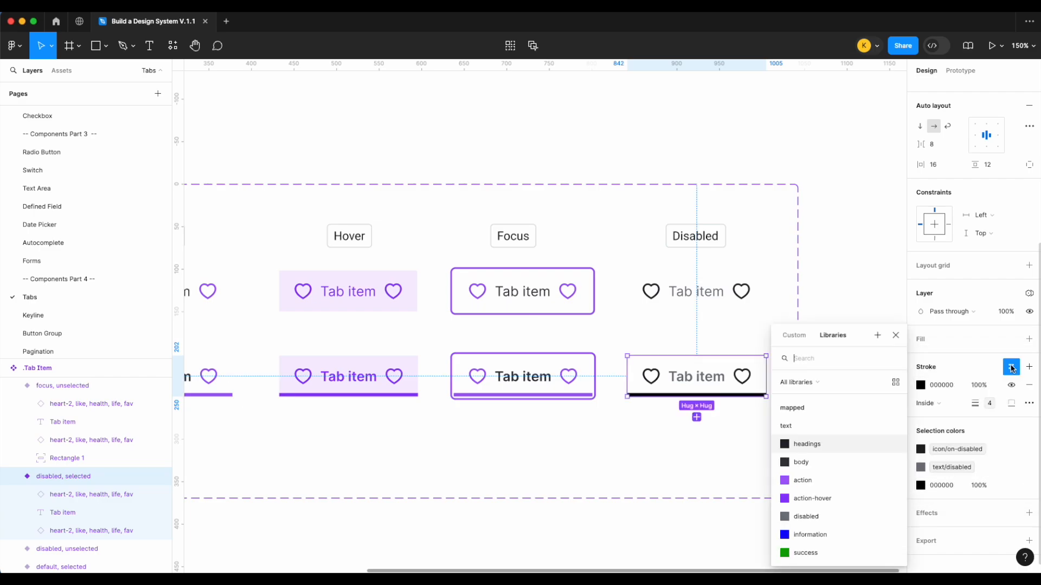
pyautogui.write('bor')
pyautogui.scroll(-1, 832, 509)
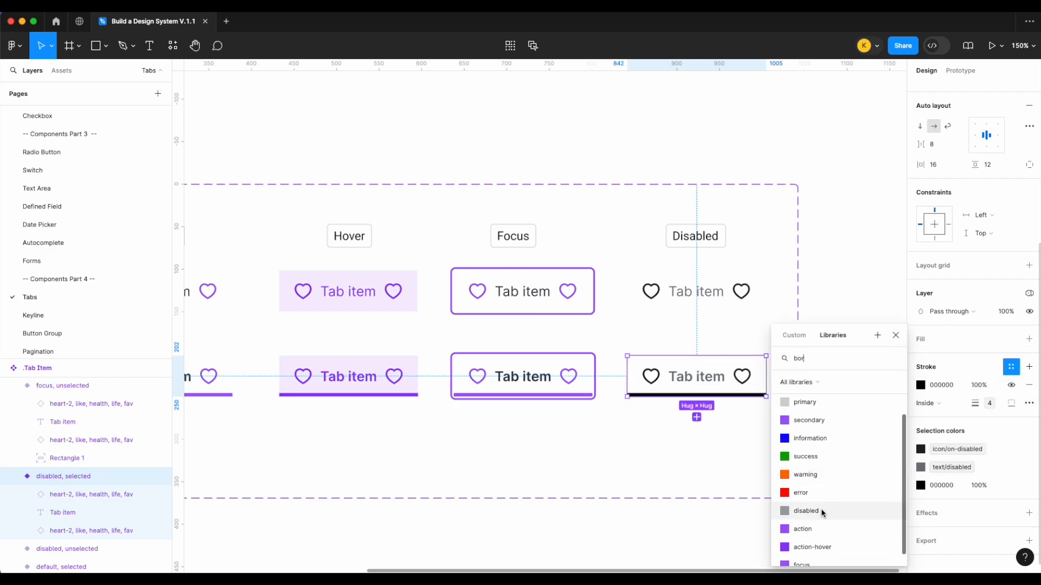
pyautogui.click(831, 511)
pyautogui.click(857, 301)
# Step: Place an instance of the selected default tab item below the component set
pyautogui.scroll(-5, 857, 301)
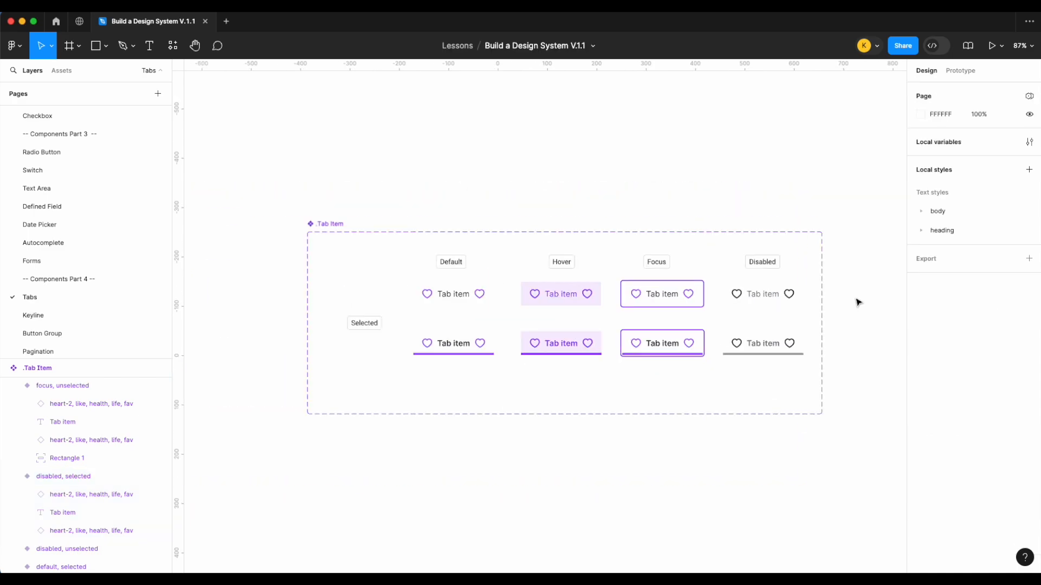
pyautogui.hscroll(-1, 857, 301)
pyautogui.scroll(-1, 857, 302)
pyautogui.click(536, 292)
pyautogui.moveTo(536, 292); pyautogui.dragTo(540, 418)
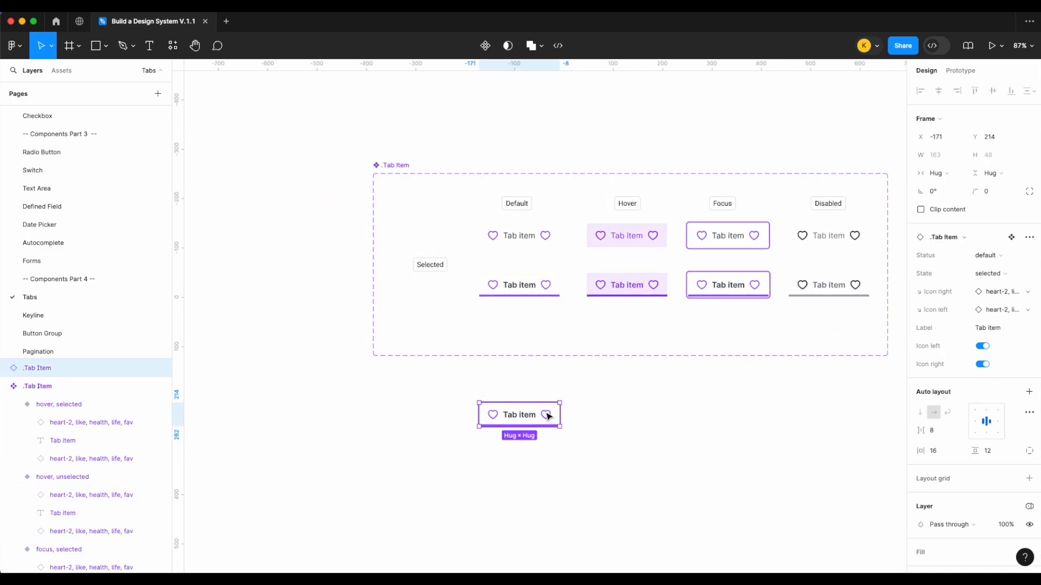
# Step: Reorder the .Tab Item properties to put Label after State and each icon toggle directly above its matching icon swap
pyautogui.click(388, 166)
pyautogui.moveTo(949, 339); pyautogui.dragTo(951, 282)
pyautogui.moveTo(963, 320); pyautogui.dragTo(961, 296)
pyautogui.moveTo(969, 362); pyautogui.dragTo(944, 283)
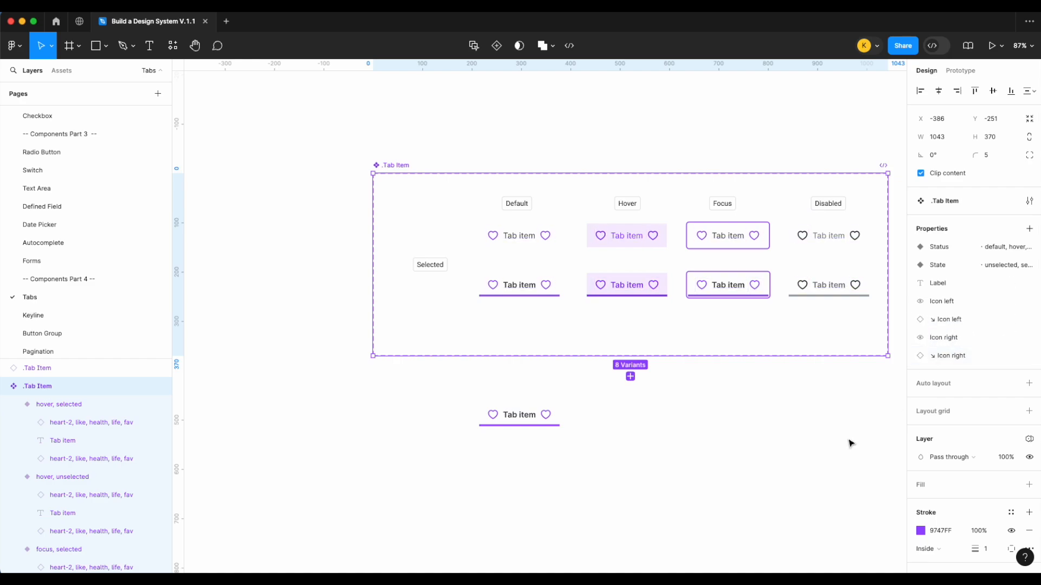
pyautogui.click(850, 443)
# Step: Check the Status and State options available on the tab item instance
pyautogui.click(522, 422)
pyautogui.scroll(5, 524, 429)
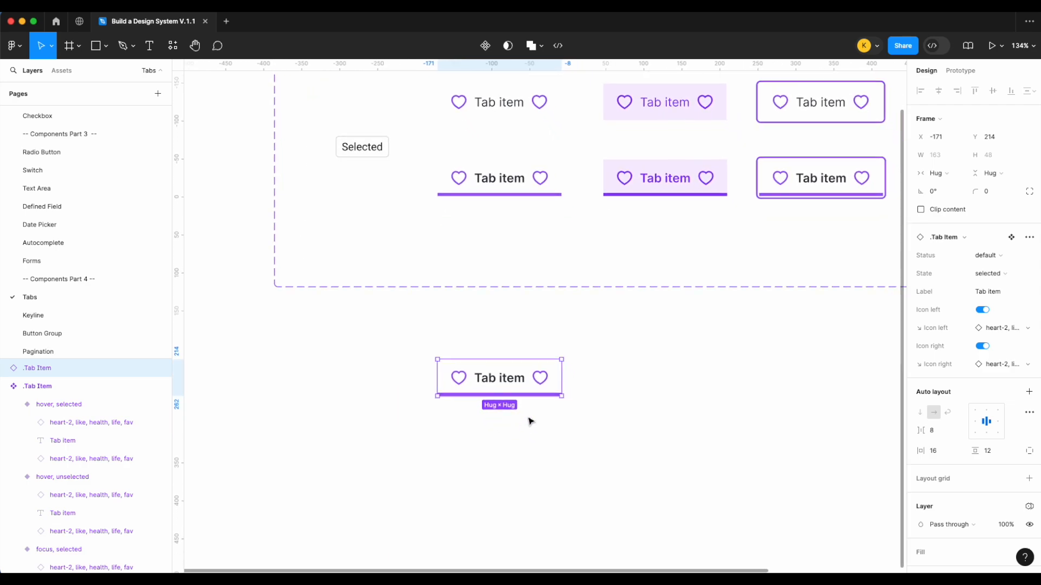
pyautogui.click(989, 254)
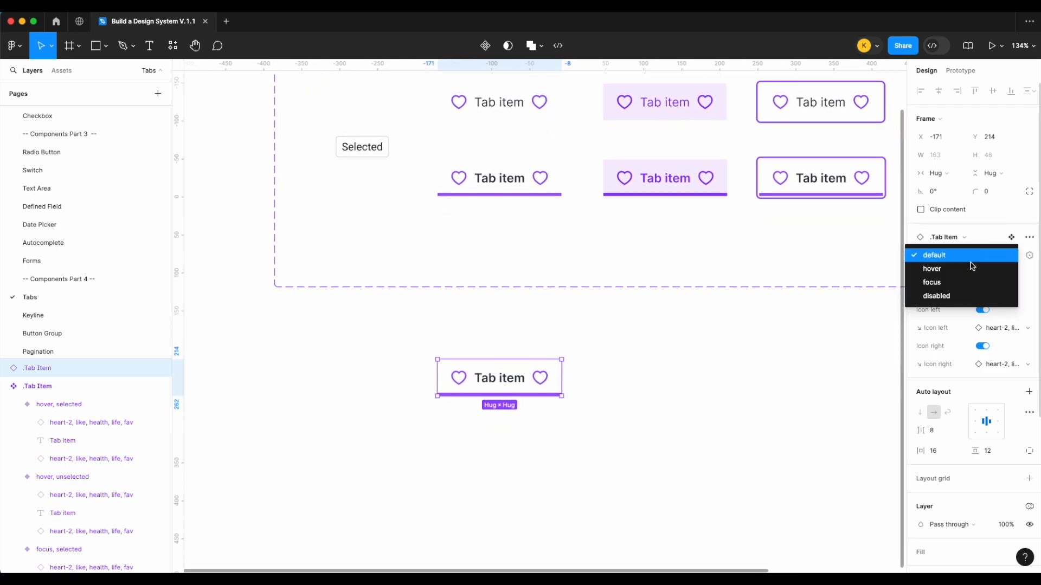
pyautogui.click(972, 255)
pyautogui.click(988, 273)
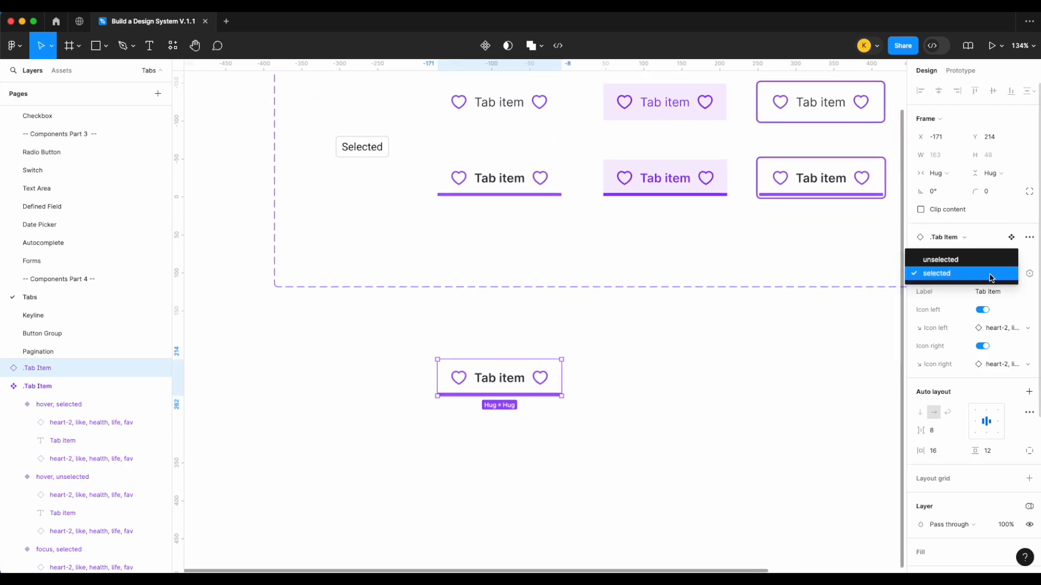
pyautogui.click(990, 276)
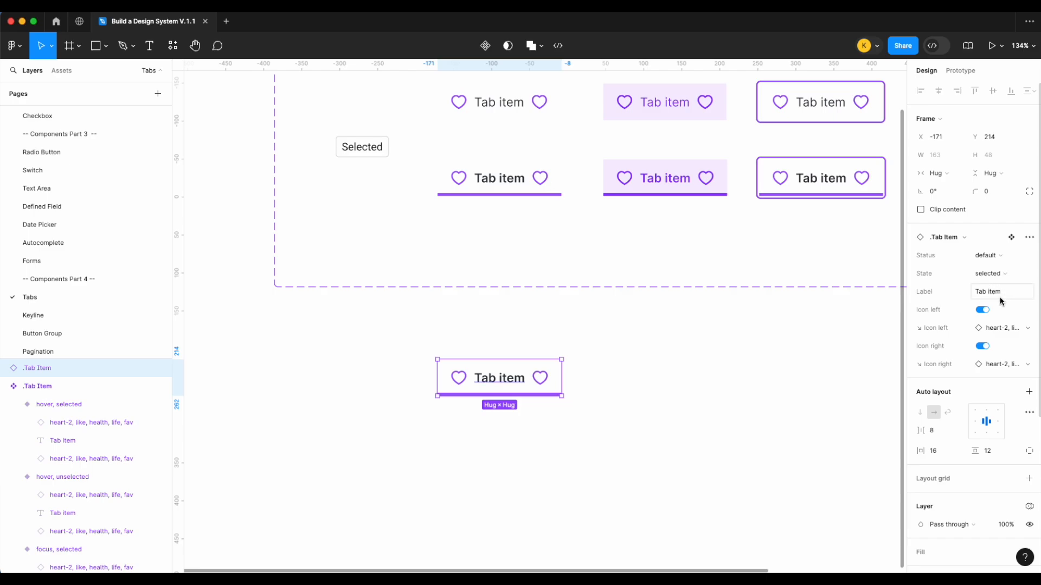
# Step: Resize the .Tab Item component set frame to 1124 wide by 318 high
pyautogui.scroll(-3, 739, 309)
pyautogui.hscroll(2, 731, 321)
pyautogui.scroll(1, 732, 321)
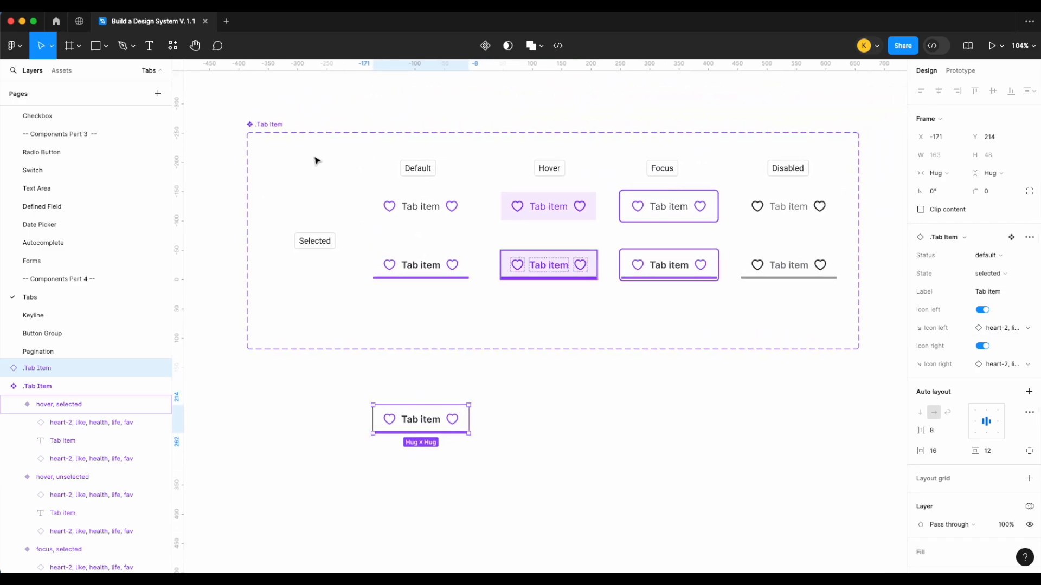
pyautogui.click(266, 125)
pyautogui.moveTo(621, 349); pyautogui.dragTo(621, 319)
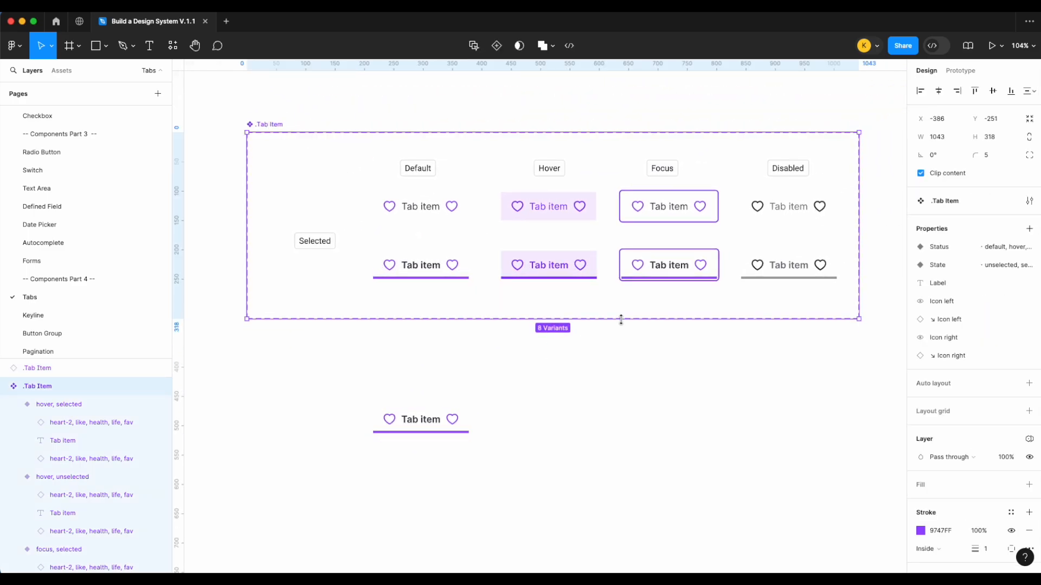
pyautogui.hscroll(2, 806, 255)
pyautogui.moveTo(776, 224); pyautogui.dragTo(819, 224)
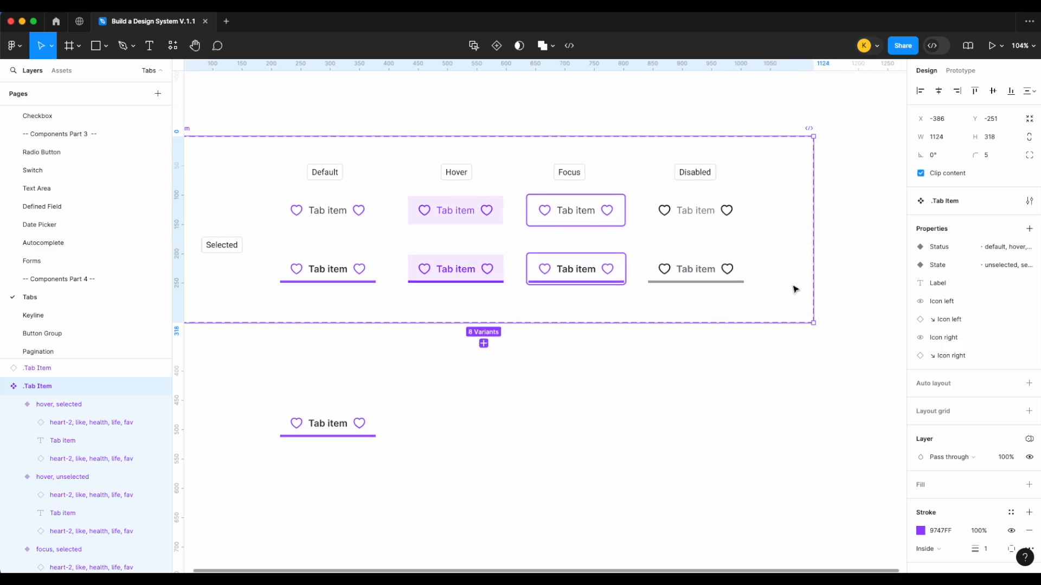
pyautogui.click(764, 396)
pyautogui.scroll(-2, 750, 398)
pyautogui.scroll(1, 751, 398)
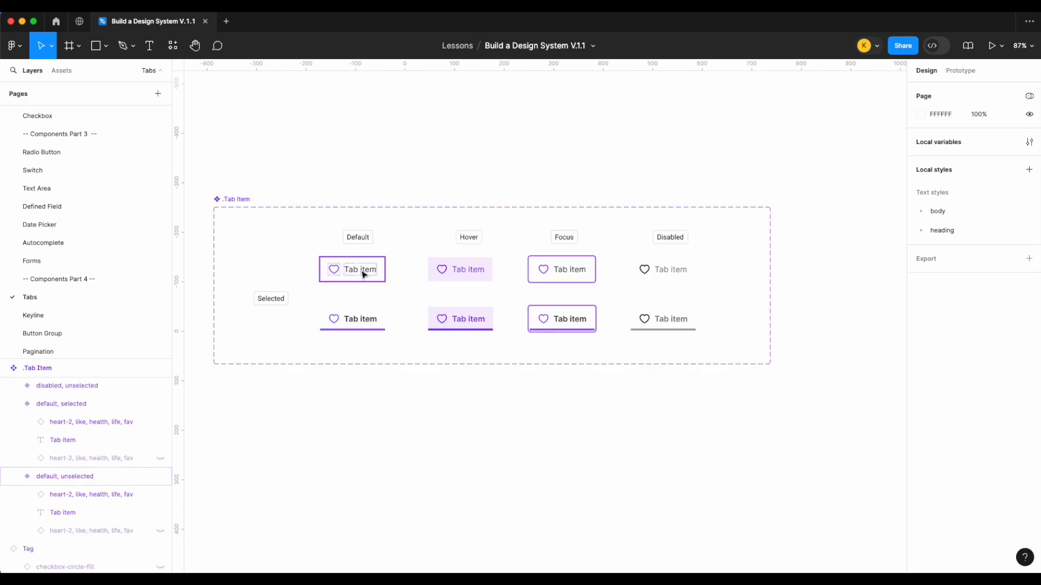
# Step: Place an instance of the default unselected tab item outside the component set's right edge, at X 885, Y -149
pyautogui.click(361, 274)
pyautogui.moveTo(356, 273); pyautogui.dragTo(880, 268)
pyautogui.hscroll(2, 879, 269)
pyautogui.scroll(5, 839, 281)
pyautogui.hscroll(-5, 689, 321)
pyautogui.hscroll(-10, 689, 322)
pyautogui.scroll(-3, 732, 286)
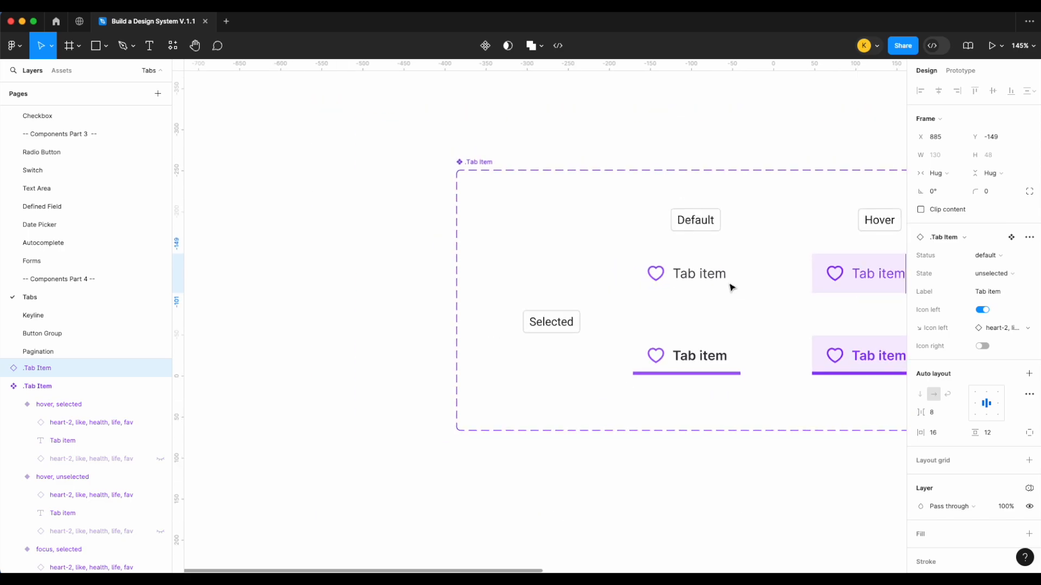
pyautogui.hscroll(1, 731, 286)
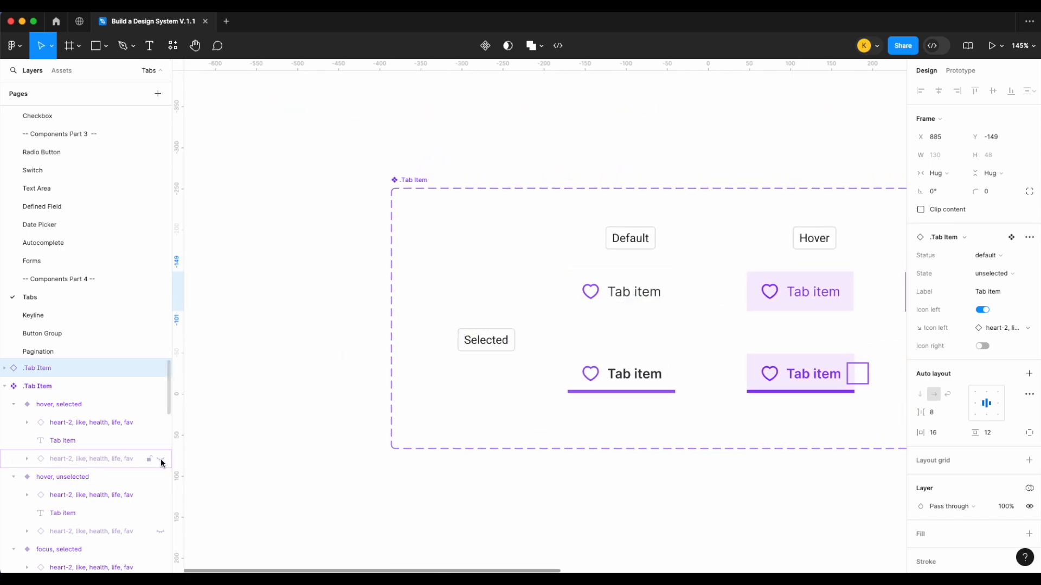
pyautogui.scroll(-6, 467, 391)
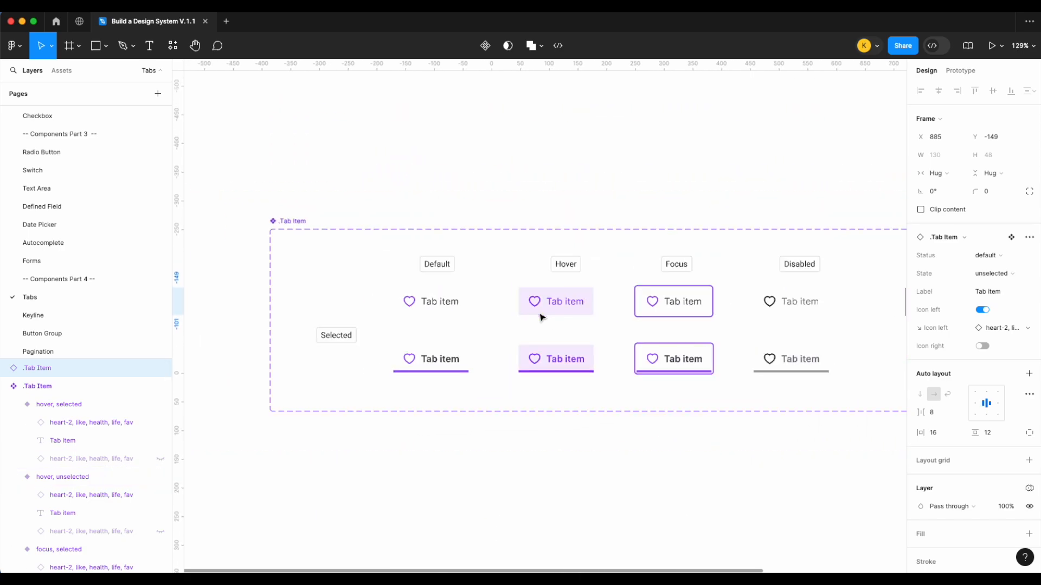
# Step: Move the tab item instance farther away from the component set, to X 1076, Y -199
pyautogui.click(648, 349)
pyautogui.scroll(5, 648, 349)
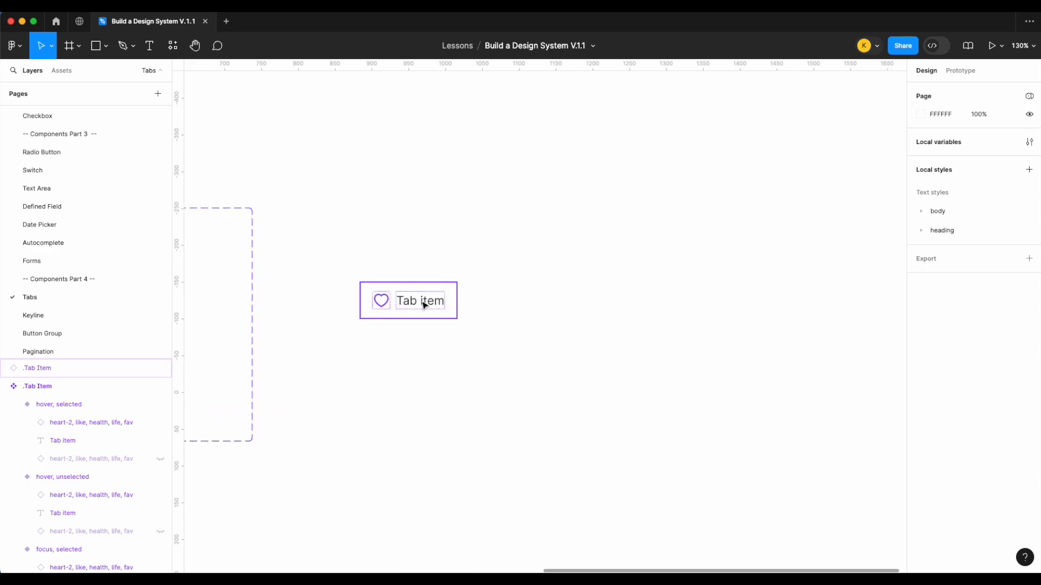
pyautogui.moveTo(420, 302); pyautogui.dragTo(565, 267)
pyautogui.scroll(3, 564, 267)
pyautogui.hscroll(3, 569, 269)
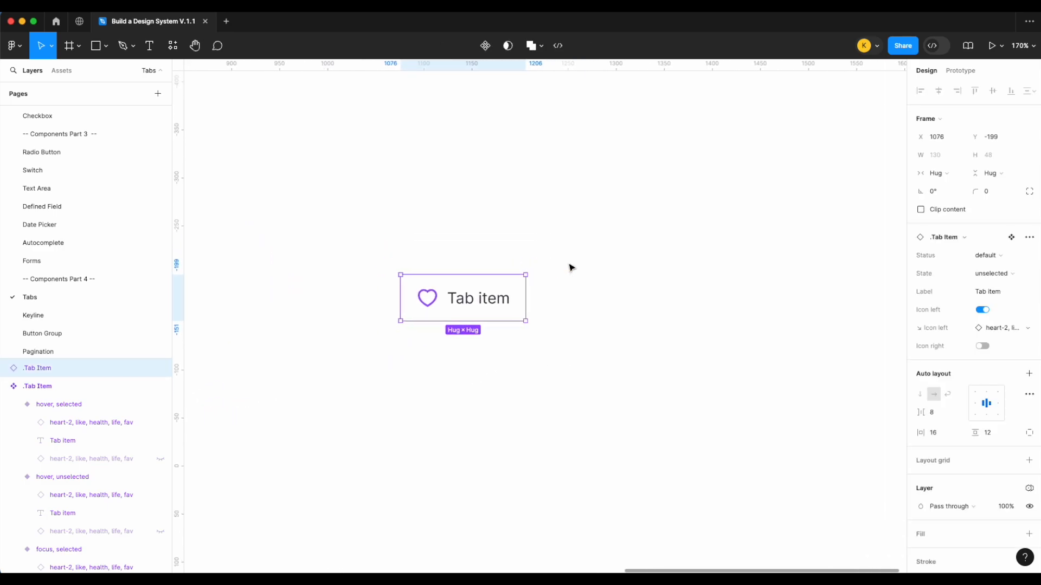
pyautogui.click(567, 276)
pyautogui.scroll(-2, 564, 277)
pyautogui.click(520, 296)
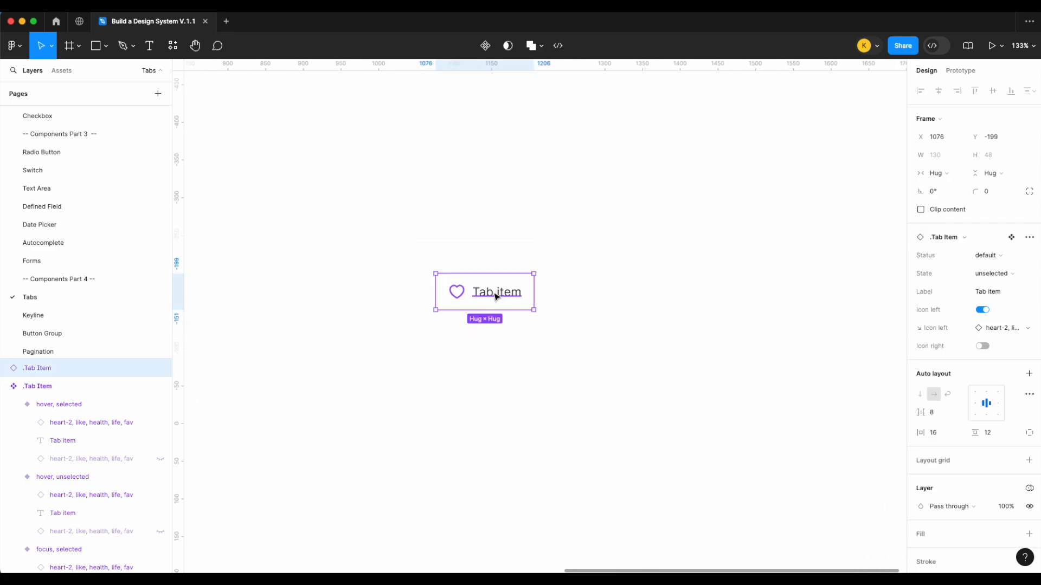
# Step: Duplicate the tab item instance directly beside itself and wrap both in a horizontal auto layout with a gap of 12
pyautogui.moveTo(496, 296); pyautogui.dragTo(597, 302)
pyautogui.click(611, 343)
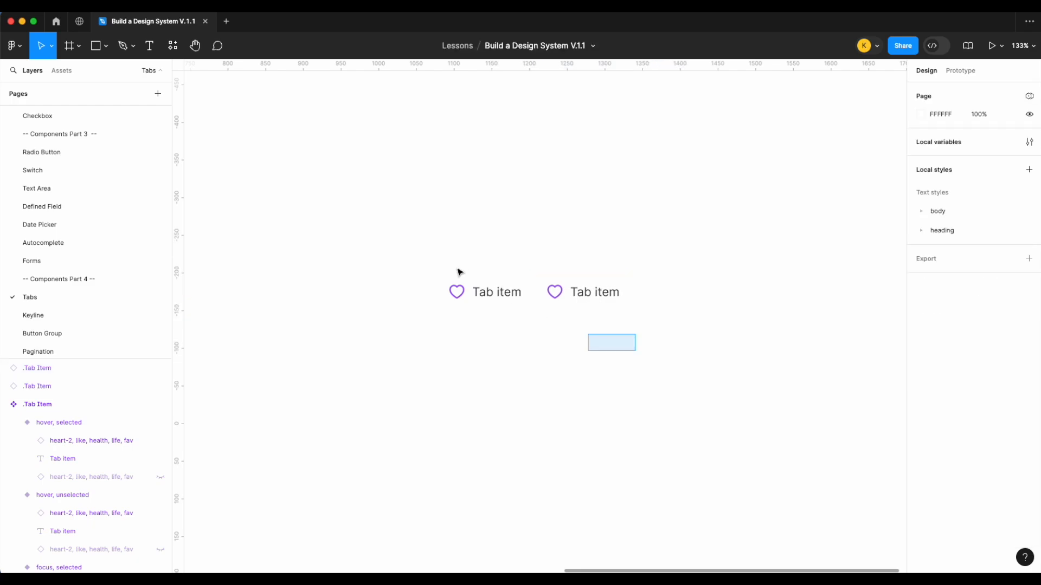
pyautogui.moveTo(465, 275); pyautogui.dragTo(672, 329)
pyautogui.hotkey('shift', 'a')
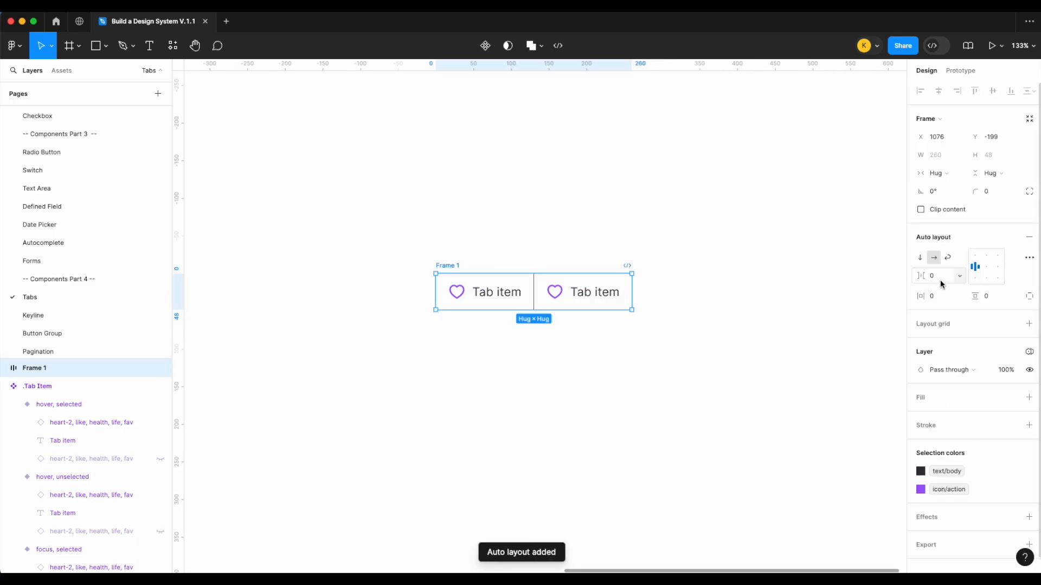
pyautogui.click(727, 286)
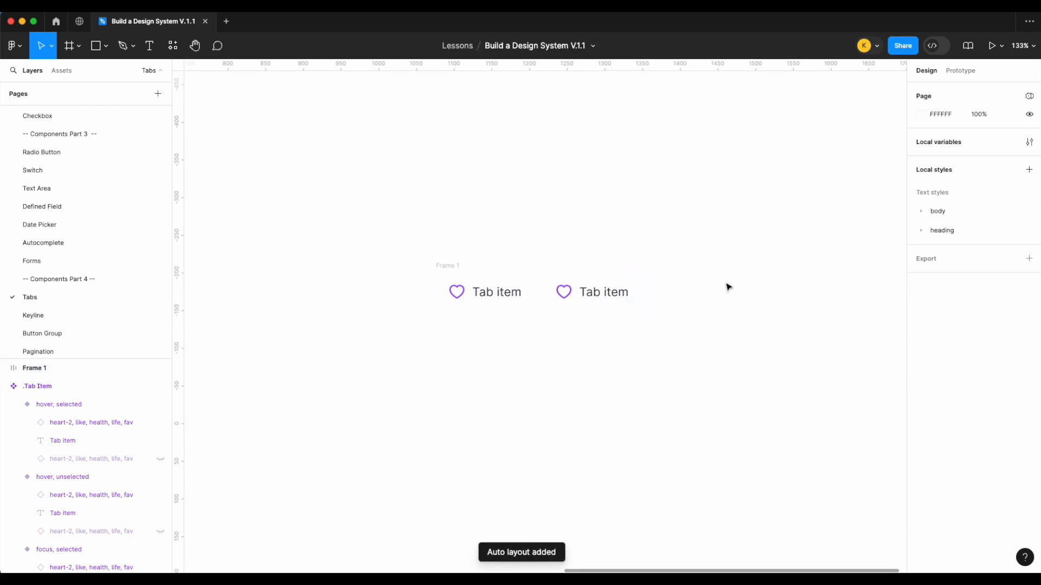
# Step: Duplicate the second tab item inside the auto layout frame until the row holds seven tab items
pyautogui.click(597, 297)
pyautogui.hscroll(3, 597, 302)
pyautogui.press('super+d')
pyautogui.scroll(-4, 599, 299)
pyautogui.press('super+d')
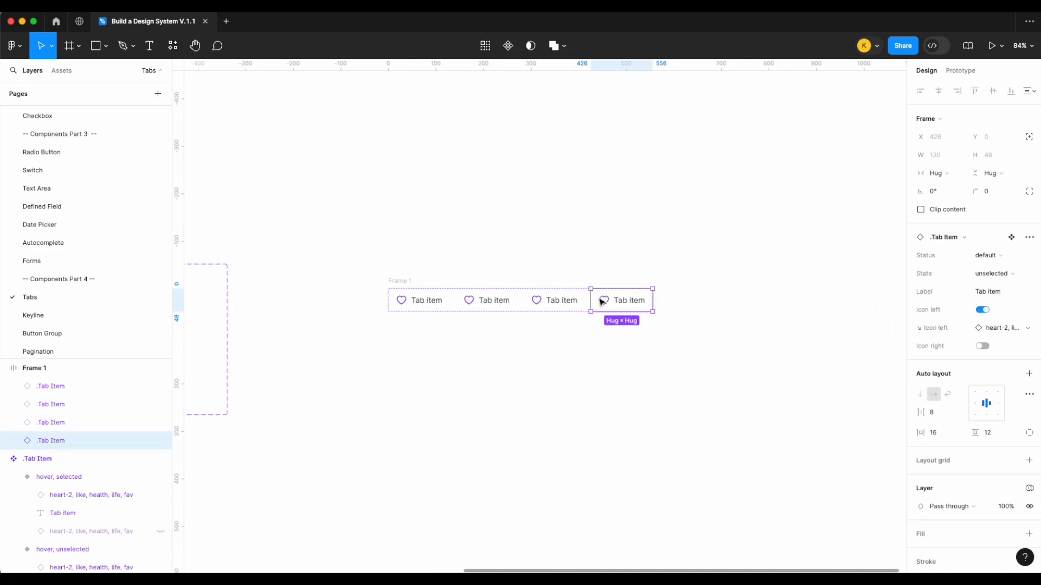
pyautogui.press('super+d')
pyautogui.press('super+d')
pyautogui.press('super+d')
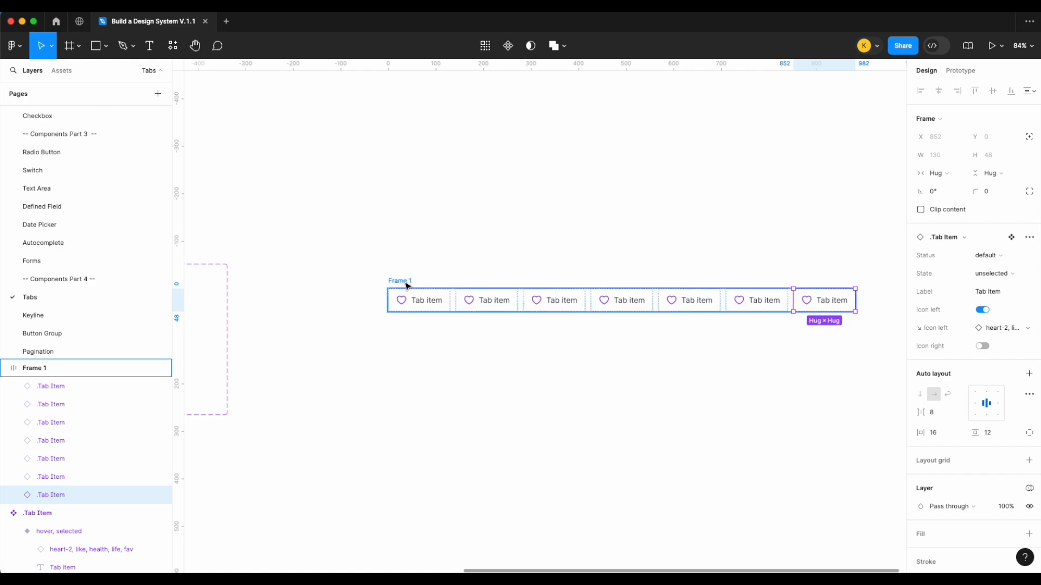
# Step: Rename the seven-item frame "Tab bar" and turn it into a component
pyautogui.doubleClick(405, 282)
pyautogui.write('Tab bar')
pyautogui.press('Return')
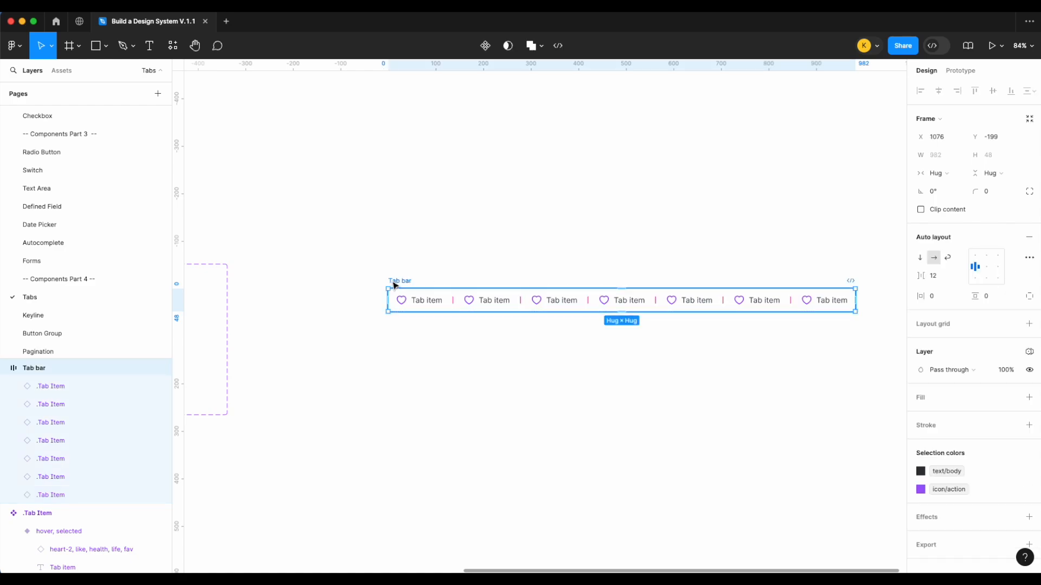
pyautogui.rightClick(394, 300)
pyautogui.click(434, 425)
# Step: Place an instance of the Tab bar above the main component and move the main component farther down
pyautogui.moveTo(655, 298); pyautogui.dragTo(653, 382)
pyautogui.hscroll(5, 653, 382)
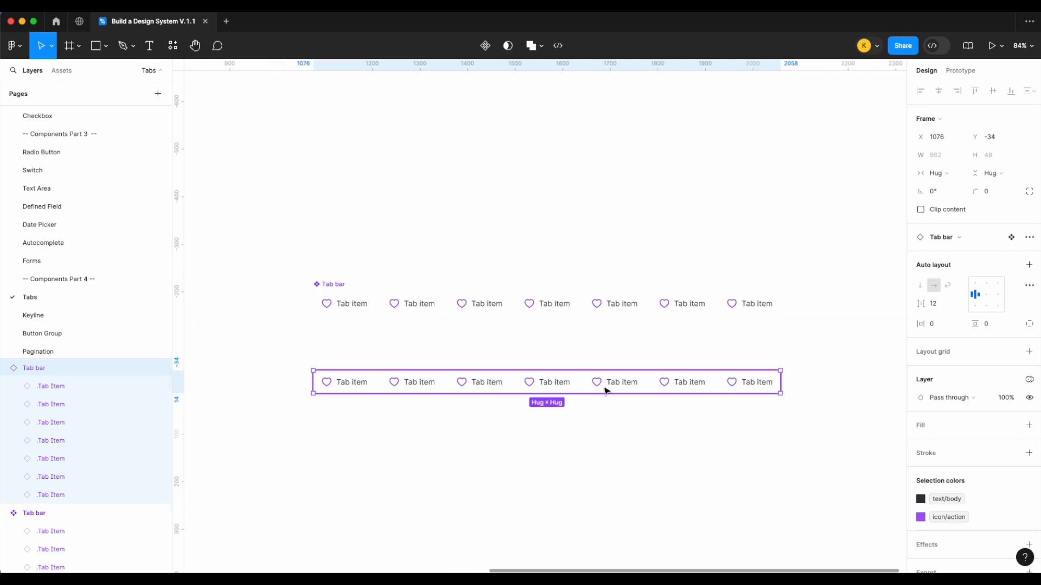
pyautogui.moveTo(604, 390); pyautogui.dragTo(611, 186)
pyautogui.scroll(-3, 611, 186)
pyautogui.moveTo(448, 256); pyautogui.dragTo(446, 313)
pyautogui.scroll(2, 379, 217)
# Step: Draw a frame around the Tab bar instance so that the instance sits inside it
pyautogui.click(74, 48)
pyautogui.moveTo(358, 120)
pyautogui.mouseDown()
pyautogui.moveTo(765, 274)
pyautogui.moveTo(746, 325)
pyautogui.mouseUp()
pyautogui.click(799, 291)
pyautogui.click(371, 117)
pyautogui.click(830, 250)
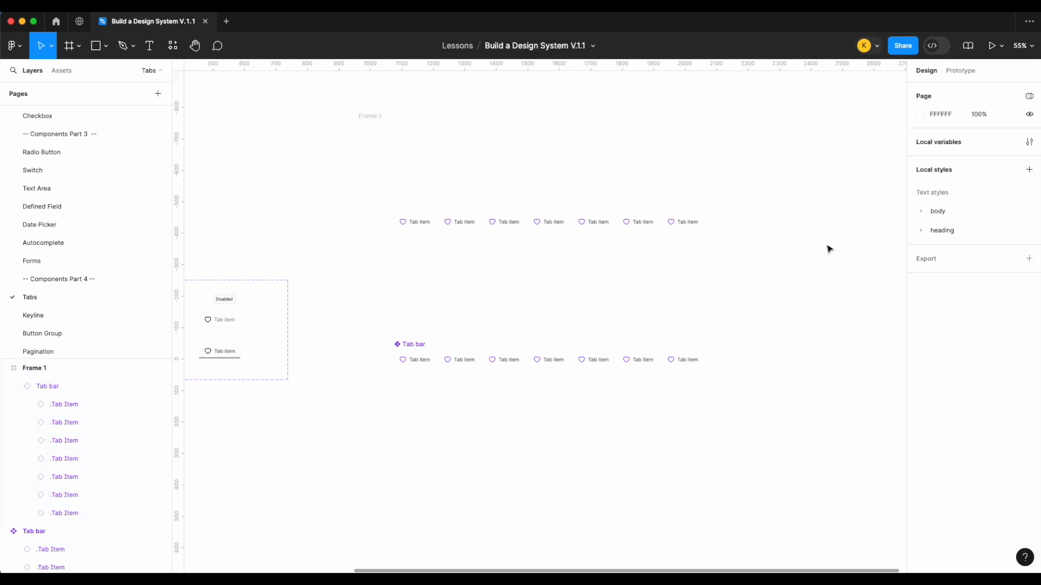
# Step: Set the page background colour to black, 000000
pyautogui.click(921, 114)
pyautogui.moveTo(781, 255); pyautogui.dragTo(704, 269)
pyautogui.scroll(1, 699, 279)
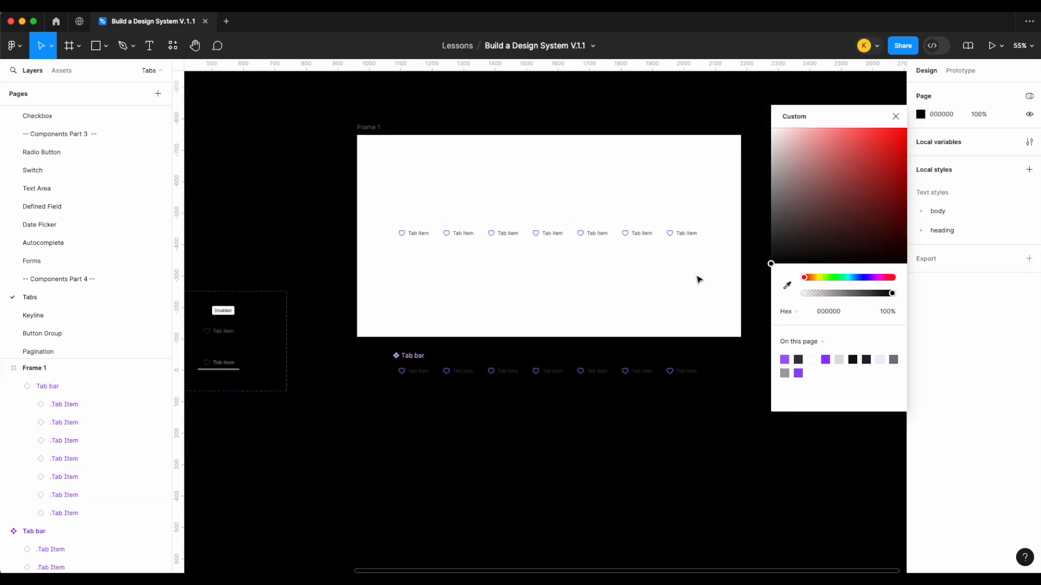
# Step: Move the main Tab bar component farther below the frame and the instance toward the frame's upper-left corner
pyautogui.moveTo(409, 367); pyautogui.dragTo(408, 395)
pyautogui.moveTo(532, 246); pyautogui.dragTo(504, 179)
pyautogui.scroll(3, 524, 182)
# Step: Switch the State of the last tab item in the framed Tab bar instance to selected
pyautogui.doubleClick(741, 183)
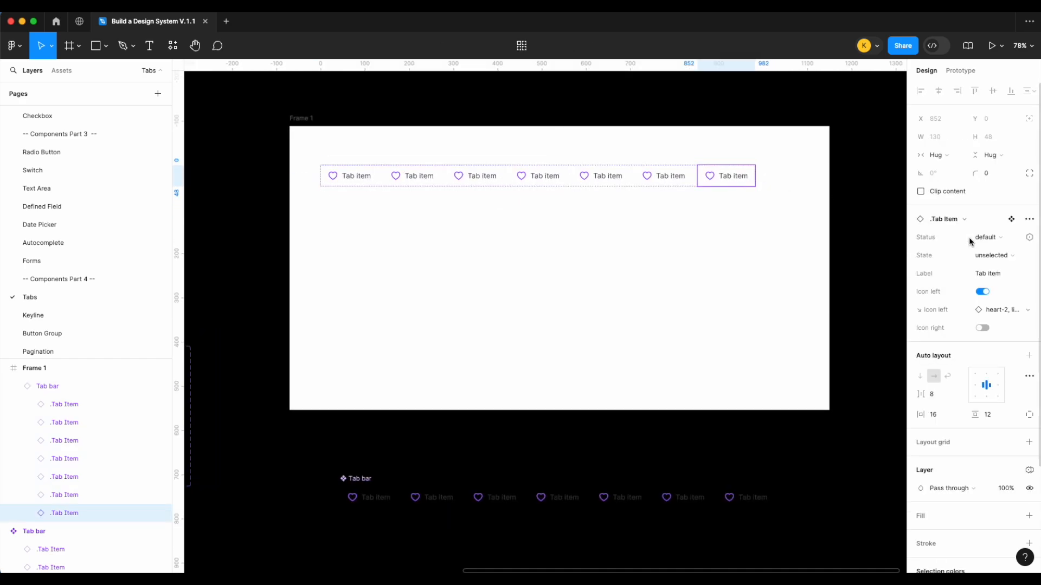
pyautogui.click(988, 256)
pyautogui.click(974, 271)
pyautogui.click(775, 270)
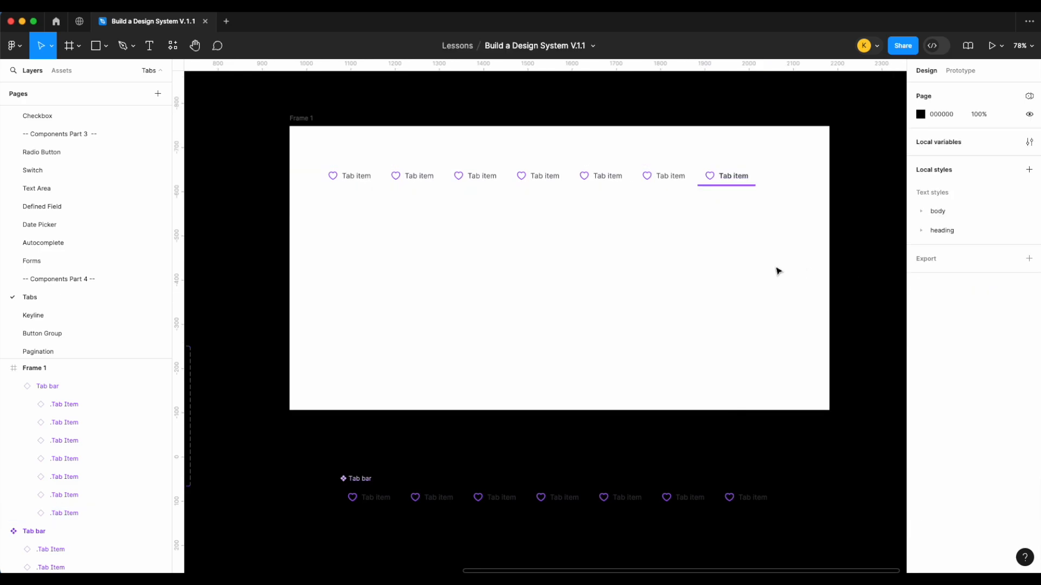
pyautogui.scroll(1, 775, 269)
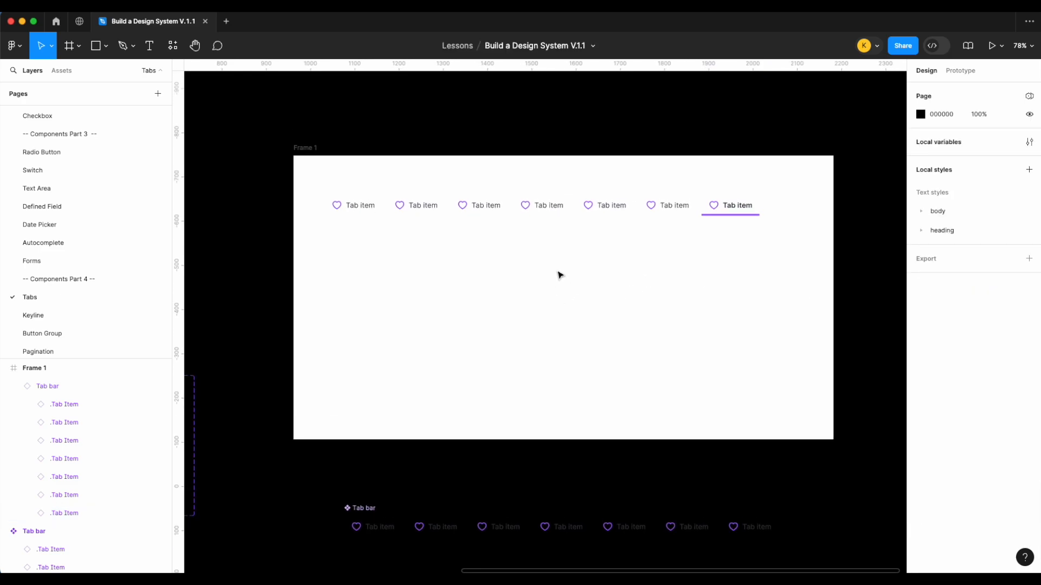
pyautogui.scroll(1, 587, 262)
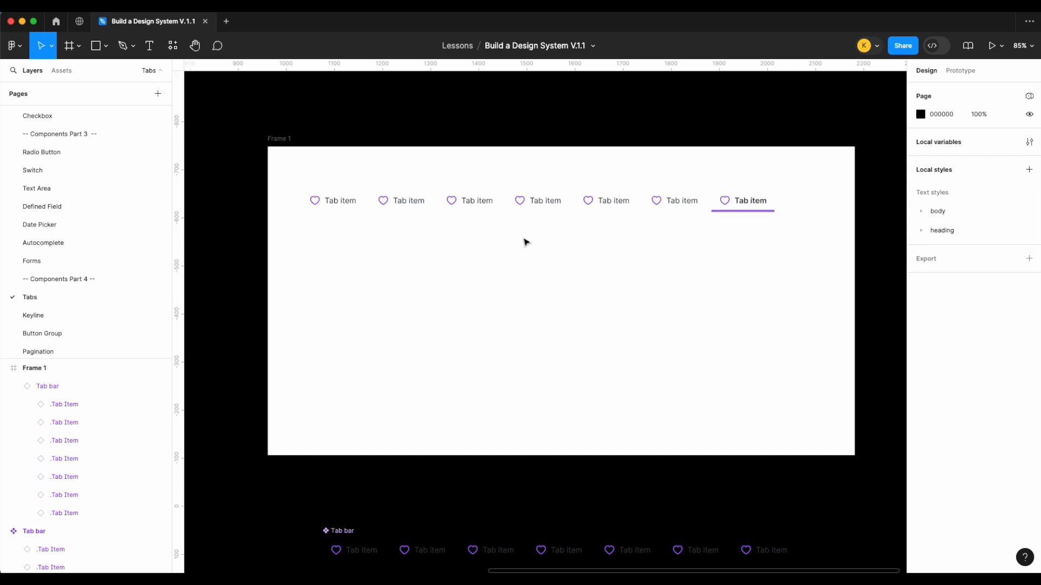
# Step: Draw a horizontal line about 1032 wide directly beneath the framed tabs, nudge it to X 69, Y 138, and shorten its right end slightly
pyautogui.click(105, 46)
pyautogui.click(100, 84)
pyautogui.moveTo(302, 216); pyautogui.dragTo(800, 217)
pyautogui.press('Left')
pyautogui.press('Left')
pyautogui.press('Left')
pyautogui.press('Up')
pyautogui.press('Down')
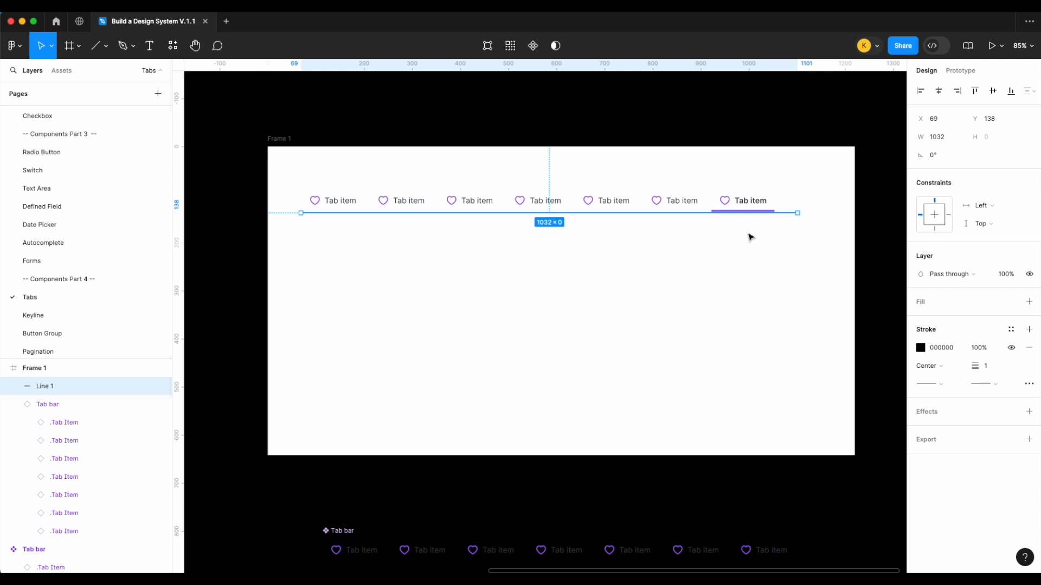
pyautogui.moveTo(797, 213); pyautogui.dragTo(786, 213)
pyautogui.click(786, 243)
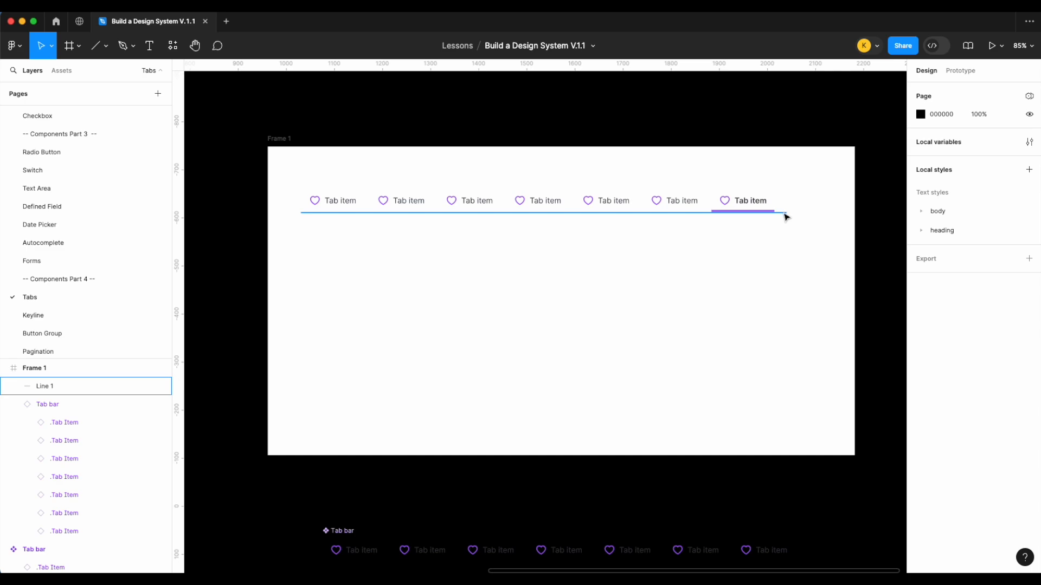
# Step: Delete the line beneath the tabs and the whole frame holding the Tab bar instance
pyautogui.click(785, 215)
pyautogui.press('Delete')
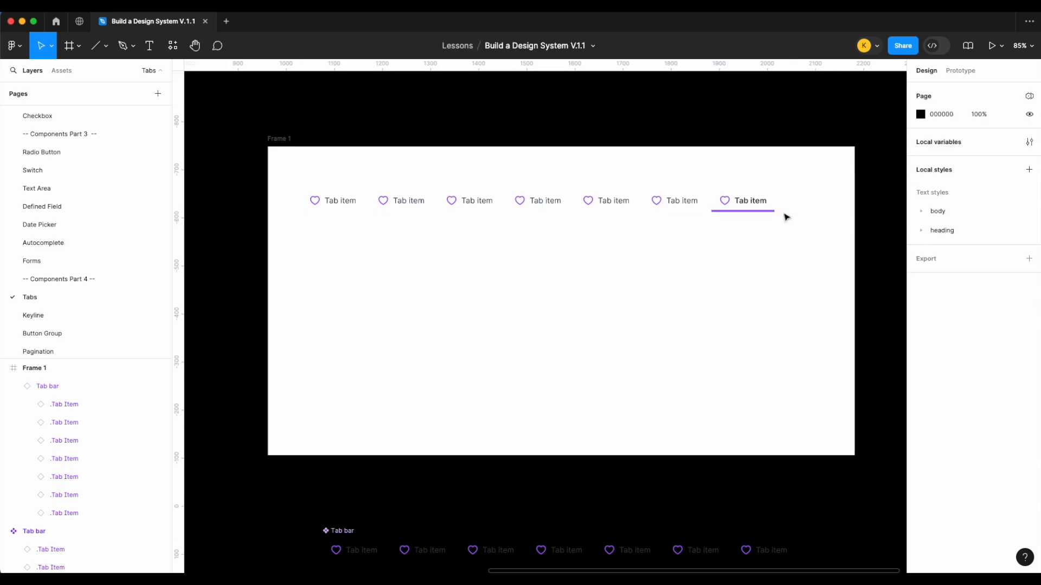
pyautogui.click(280, 139)
pyautogui.press('Delete')
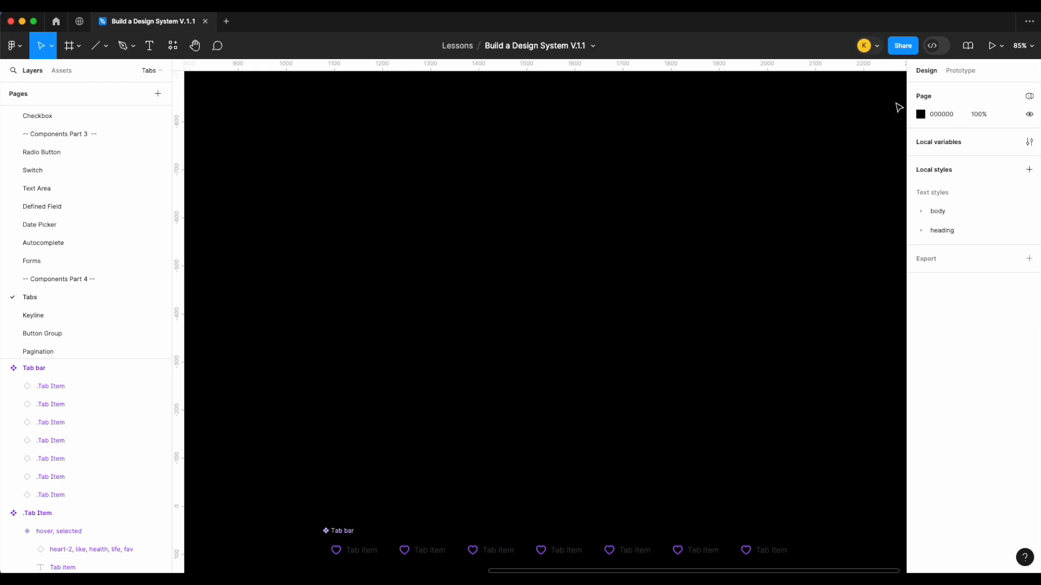
# Step: Set the page background colour back to white, FFFFFF
pyautogui.click(921, 114)
pyautogui.write('ffffff')
pyautogui.press('Return')
pyautogui.click(634, 242)
pyautogui.scroll(-3, 635, 242)
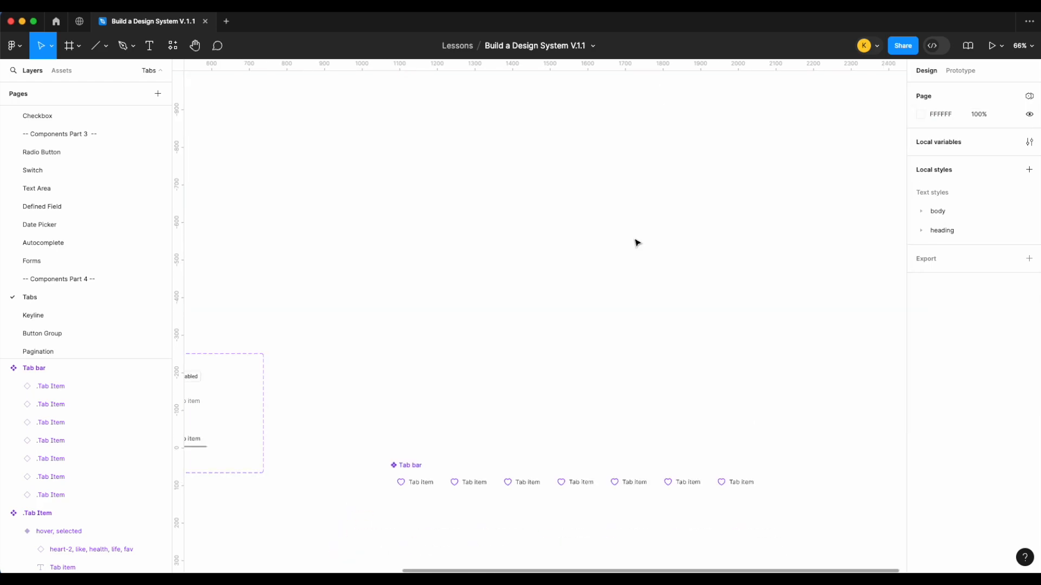
# Step: Move the main Tab bar component up so it sits beside the .Tab Item component set
pyautogui.moveTo(420, 466); pyautogui.dragTo(397, 374)
pyautogui.scroll(5, 396, 374)
pyautogui.hscroll(3, 397, 374)
pyautogui.scroll(-2, 423, 301)
pyautogui.click(424, 300)
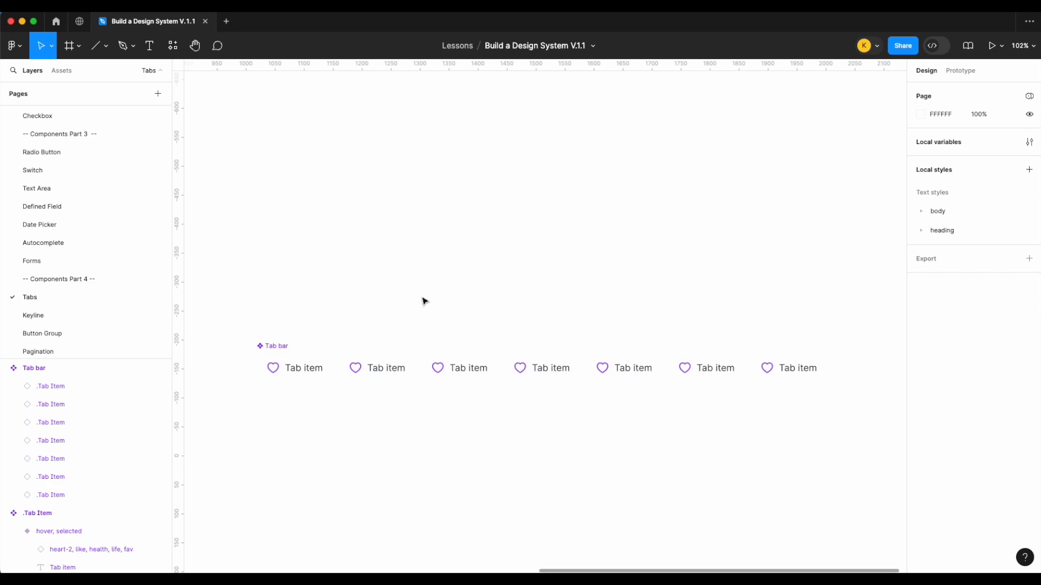
# Step: Draw a horizontal line 170 wide on the Keyline page
pyautogui.press('pagedown')
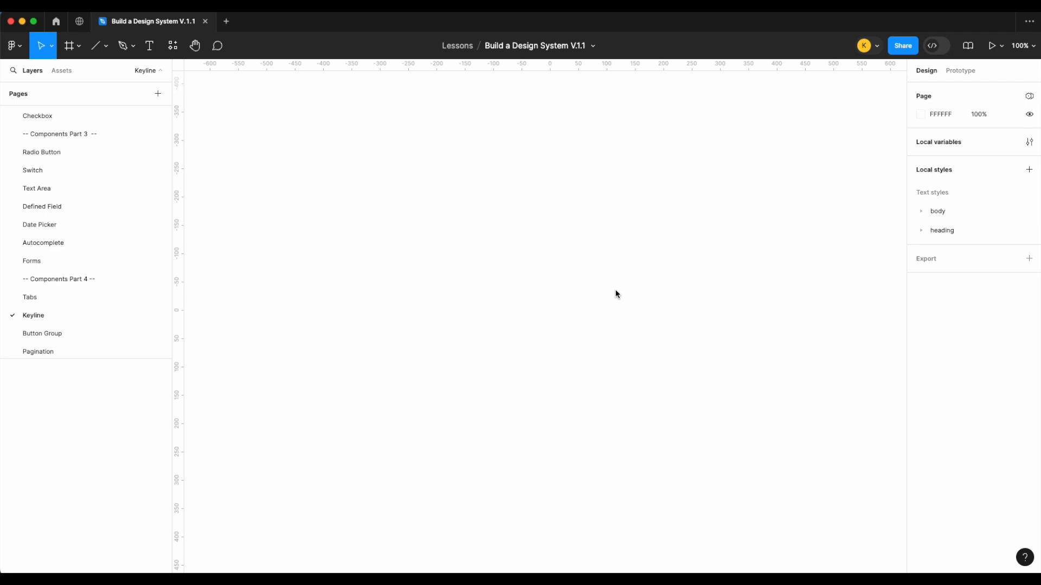
pyautogui.click(106, 47)
pyautogui.click(107, 87)
pyautogui.moveTo(473, 225); pyautogui.dragTo(569, 225)
pyautogui.scroll(5, 599, 245)
pyautogui.hscroll(-3, 599, 245)
pyautogui.scroll(1, 599, 245)
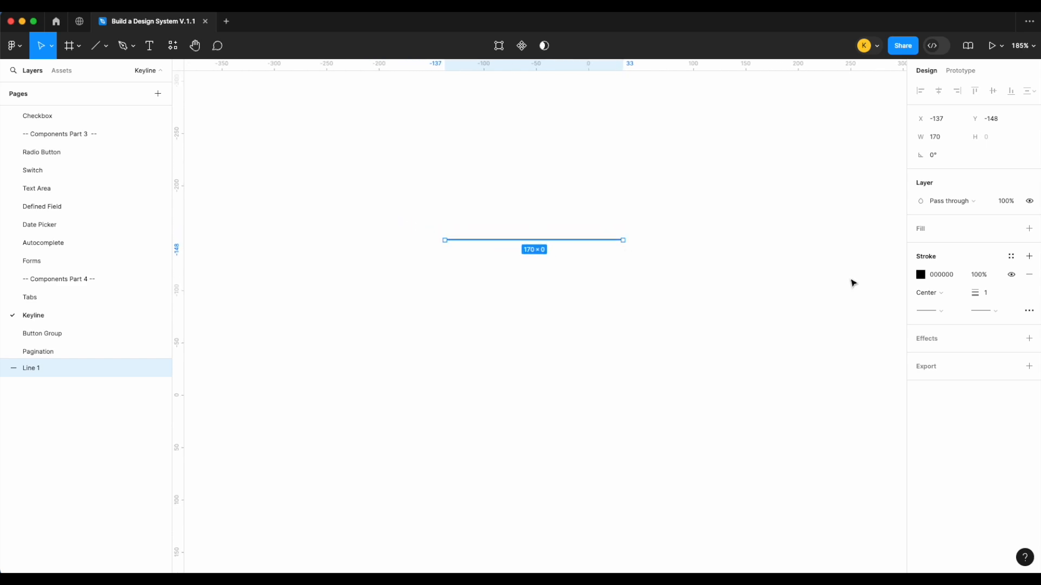
# Step: Apply the border/primary colour and the sm border width variable to the line's stroke
pyautogui.click(1011, 257)
pyautogui.write('bor')
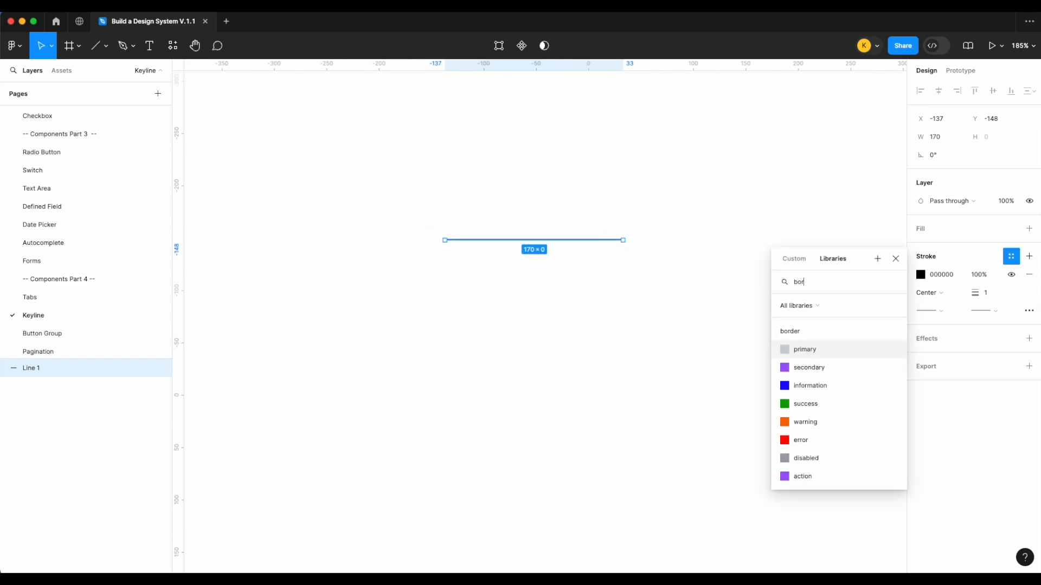
pyautogui.click(850, 349)
pyautogui.rightClick(992, 298)
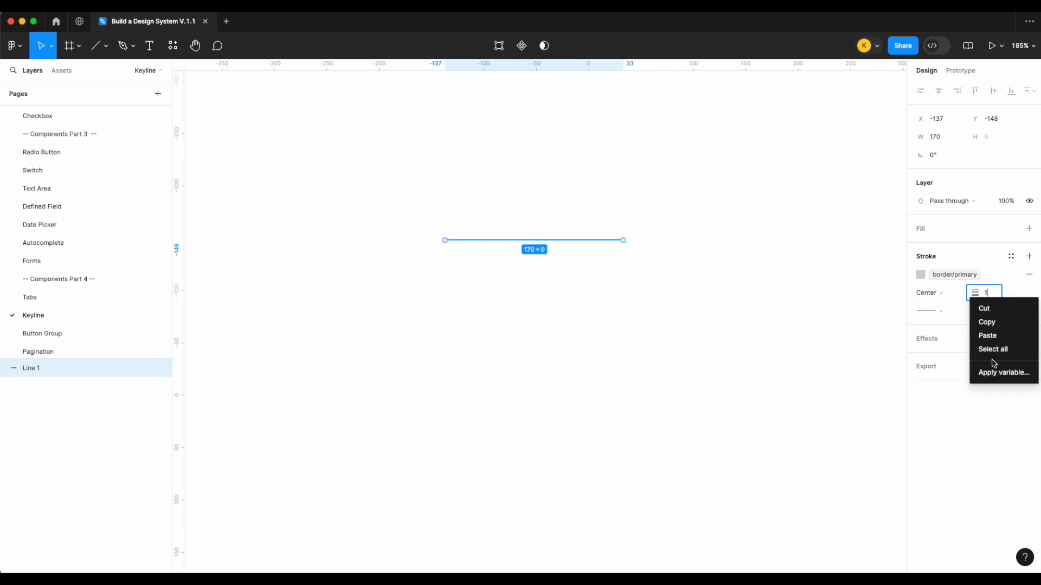
pyautogui.click(1003, 372)
pyautogui.write('wid')
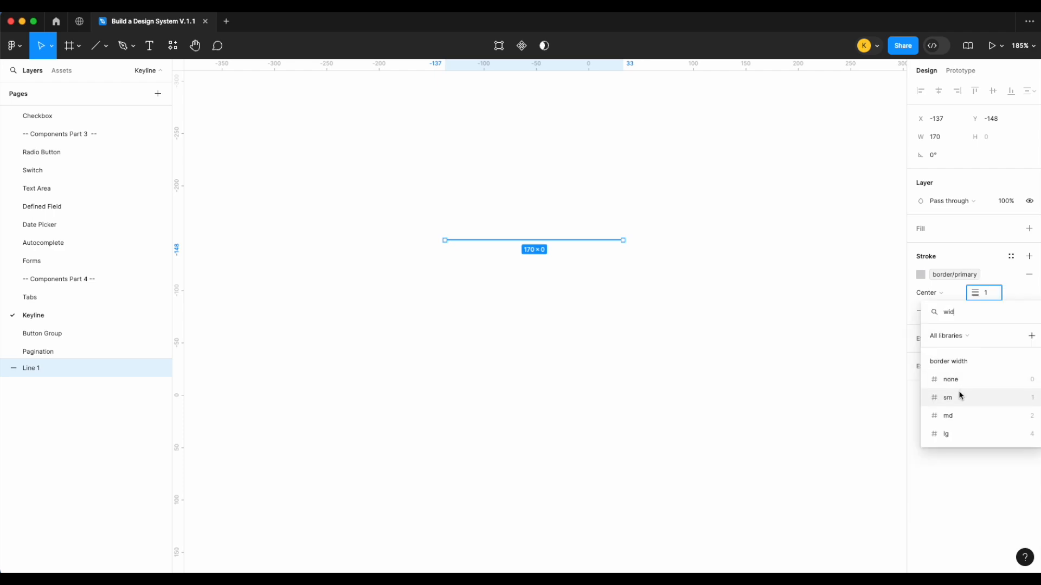
pyautogui.click(960, 396)
pyautogui.click(588, 247)
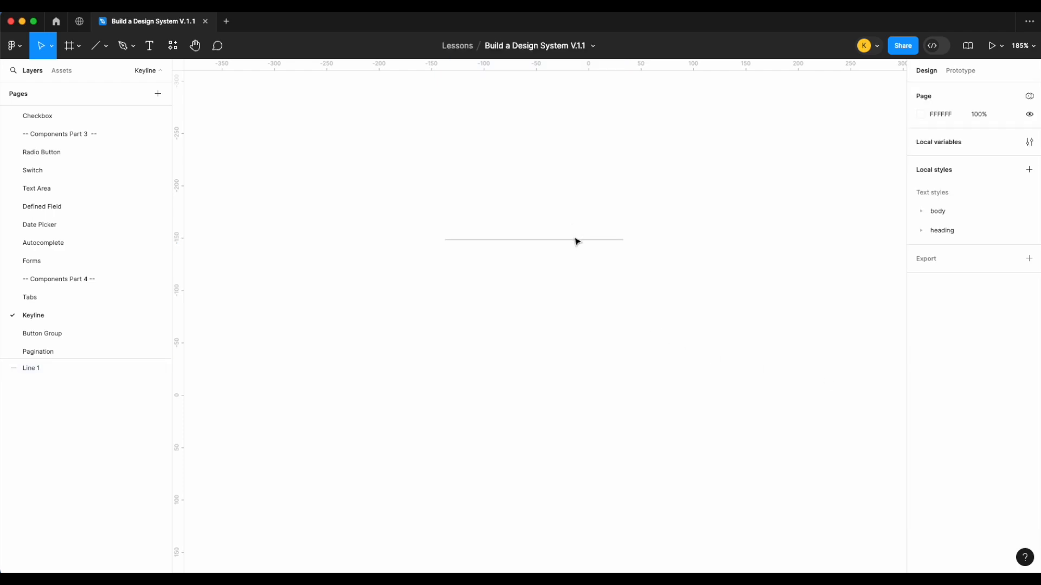
# Step: Rename the line "Keyline" and turn it into a component
pyautogui.click(576, 241)
pyautogui.doubleClick(40, 369)
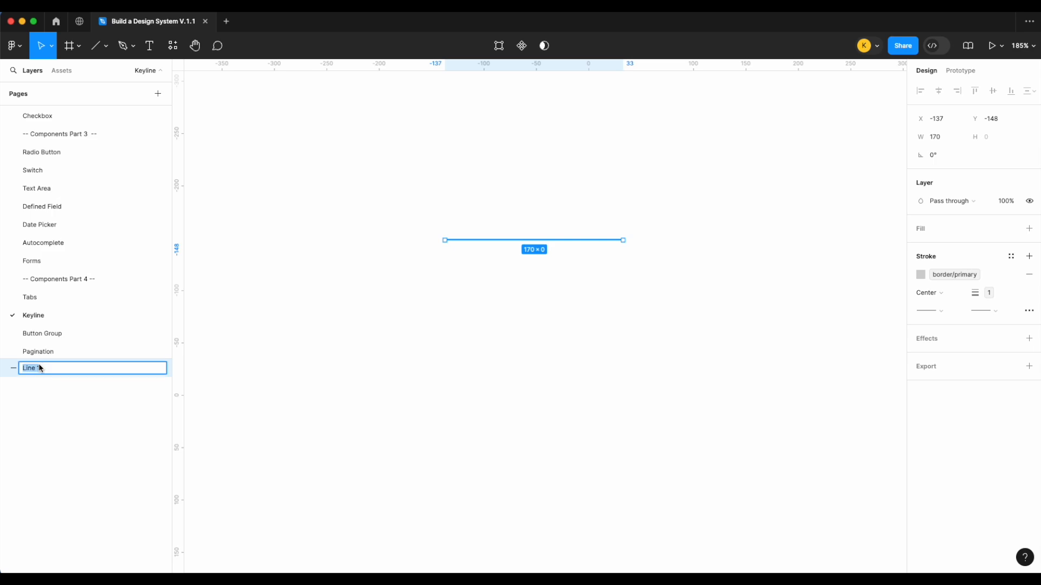
pyautogui.write('Key')
pyautogui.press('Return')
pyautogui.rightClick(486, 240)
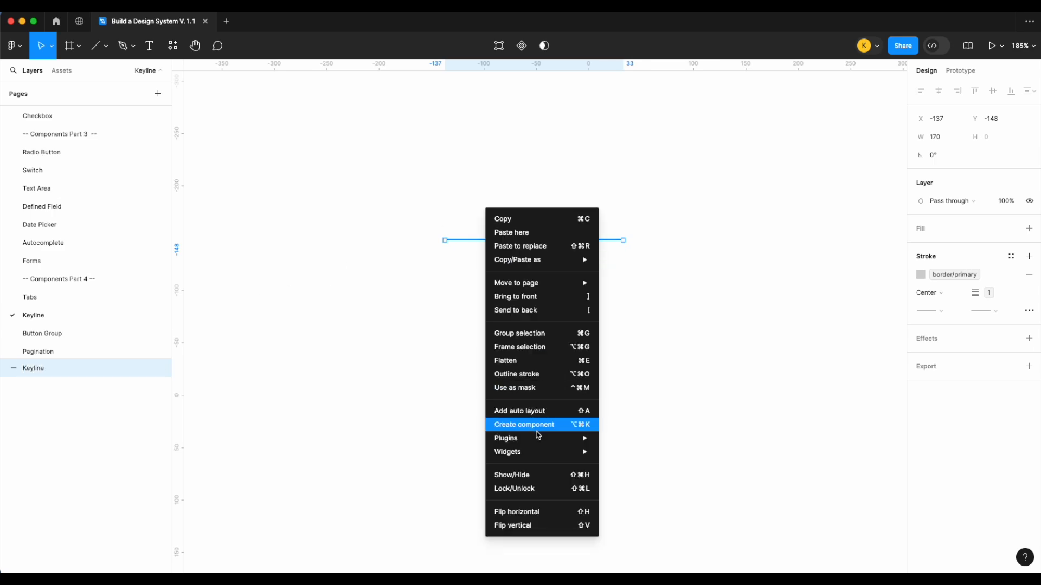
pyautogui.click(537, 430)
pyautogui.click(5, 369)
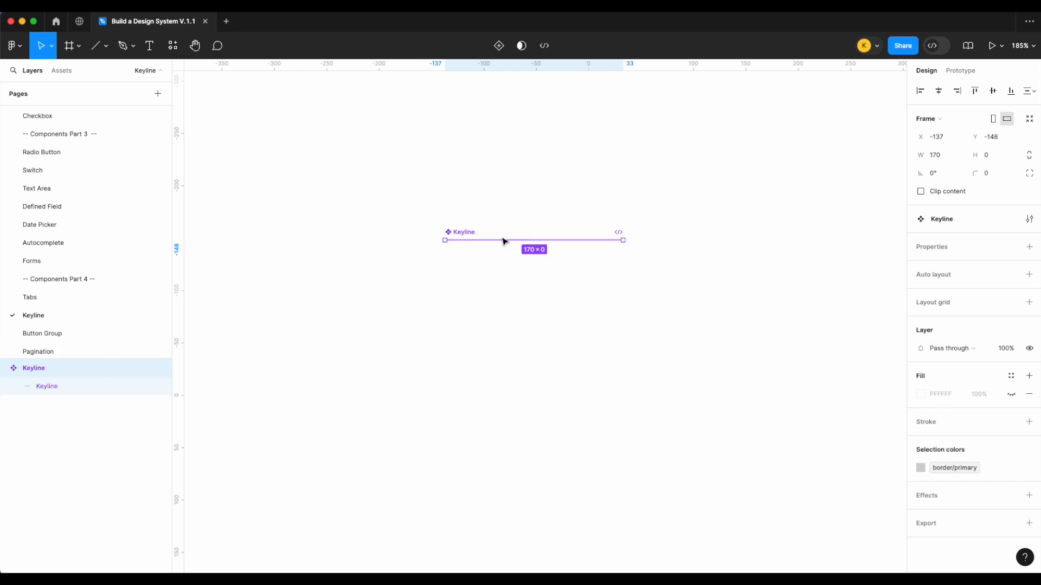
# Step: Add two more variants to the Keyline component to make a three-line component set
pyautogui.click(499, 219)
pyautogui.click(457, 239)
pyautogui.rightClick(456, 239)
pyautogui.moveTo(528, 423)
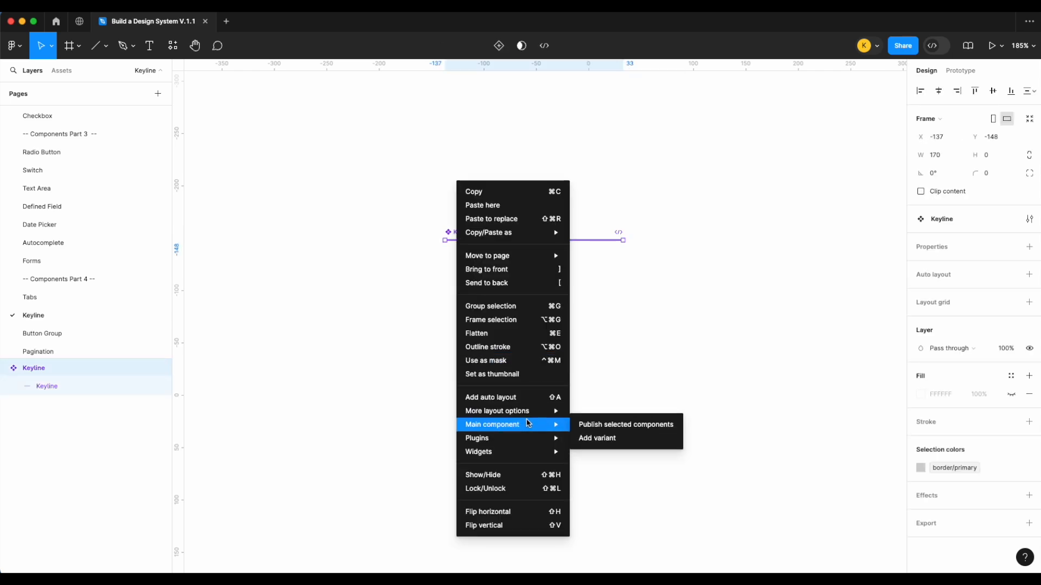
pyautogui.click(597, 438)
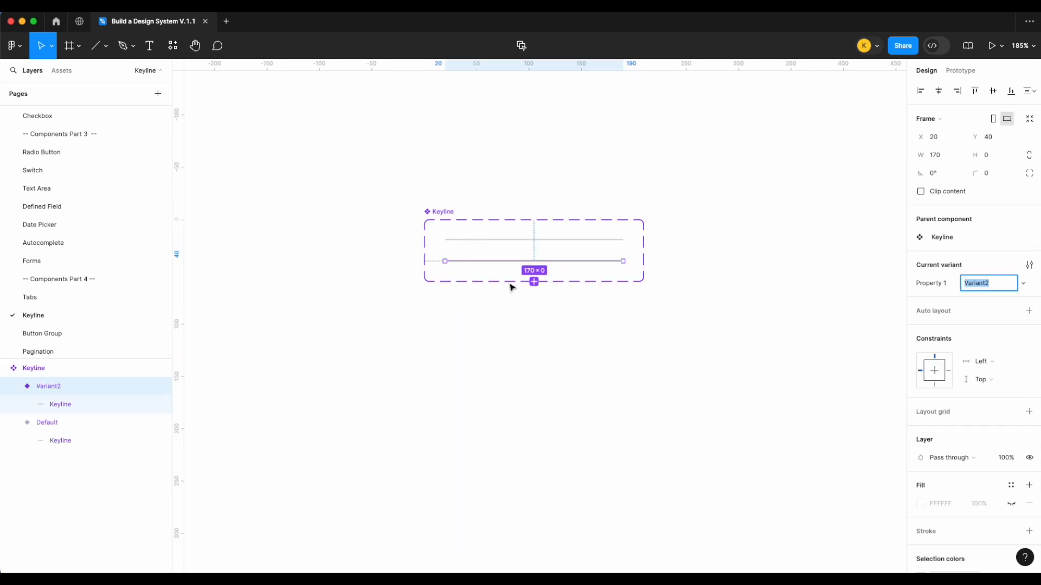
pyautogui.click(534, 281)
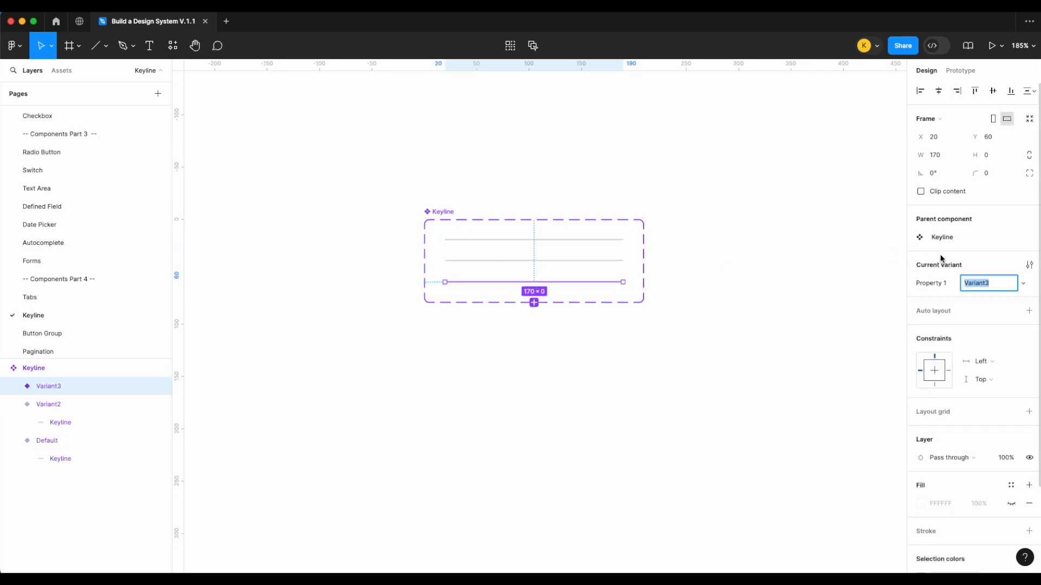
# Step: Rename the Keyline variant property to "Size" and set the first line's value to sm
pyautogui.doubleClick(931, 283)
pyautogui.write('Size')
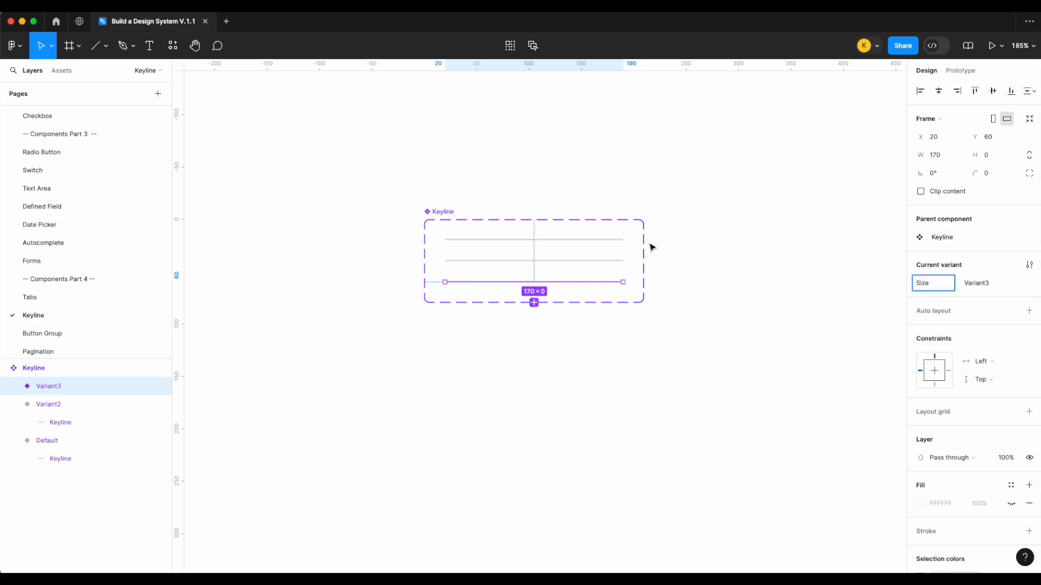
pyautogui.click(595, 240)
pyautogui.scroll(-1, 979, 498)
pyautogui.click(988, 222)
pyautogui.write('sm')
# Step: Set the Size value of the middle Keyline variant to md and of the lowest variant to lg
pyautogui.click(617, 263)
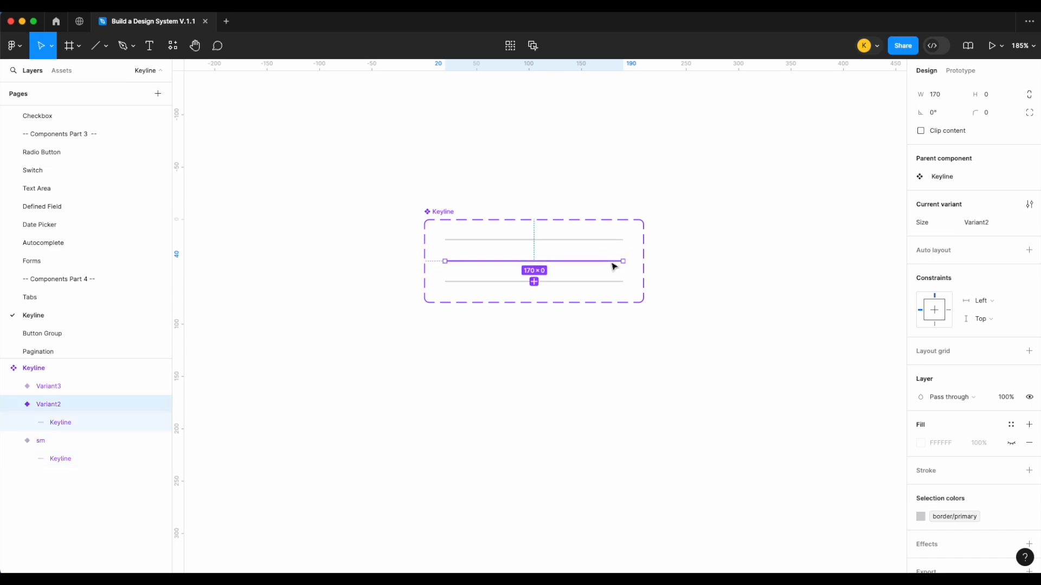
pyautogui.click(980, 222)
pyautogui.write('md')
pyautogui.press('Return')
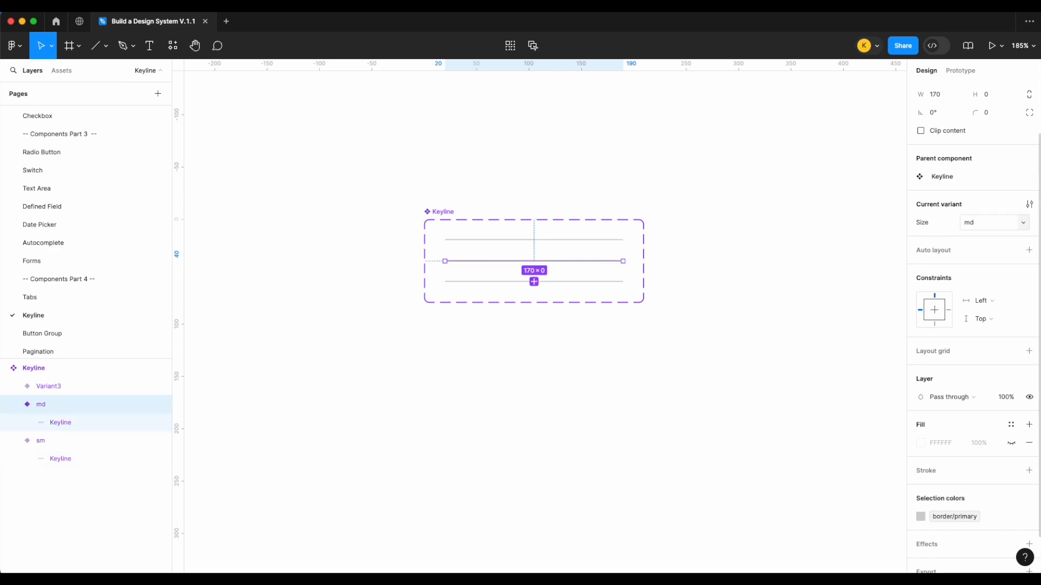
pyautogui.click(603, 282)
pyautogui.click(988, 225)
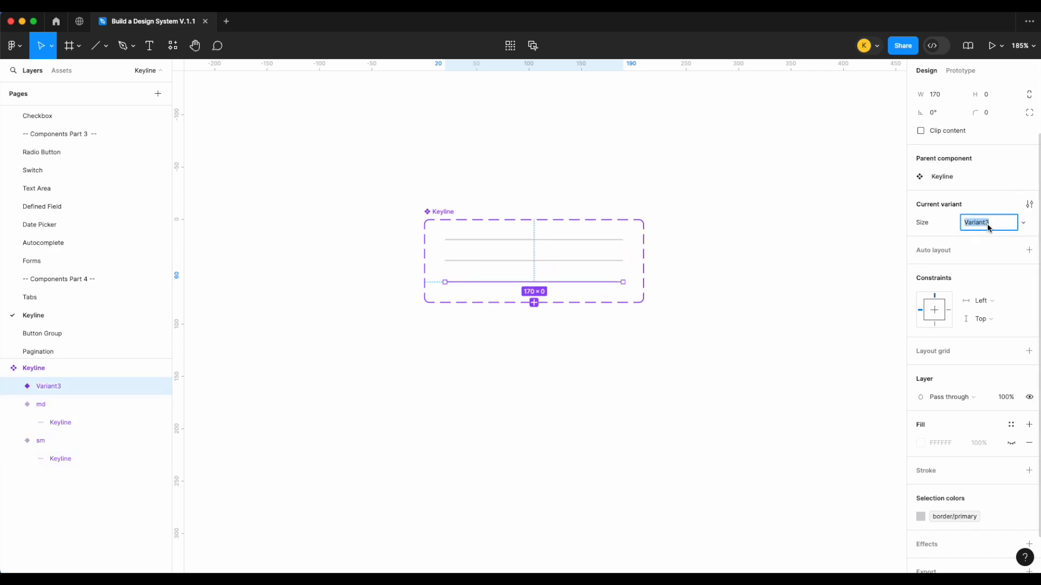
pyautogui.write('lg')
pyautogui.press('Return')
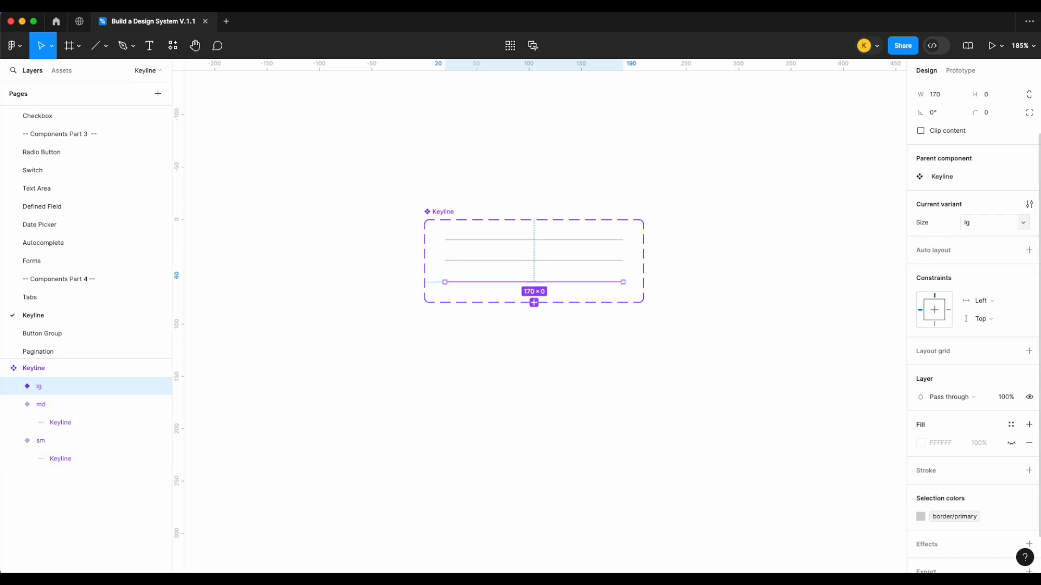
# Step: Apply the md border width variable to the stroke of the line inside the md variant
pyautogui.click(72, 423)
pyautogui.click(990, 412)
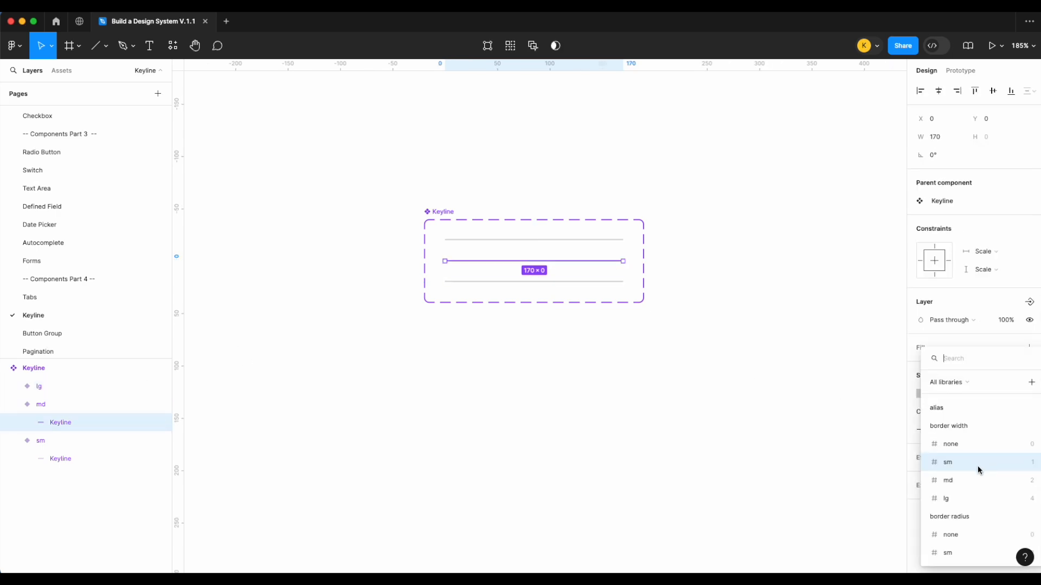
pyautogui.click(972, 483)
pyautogui.click(652, 356)
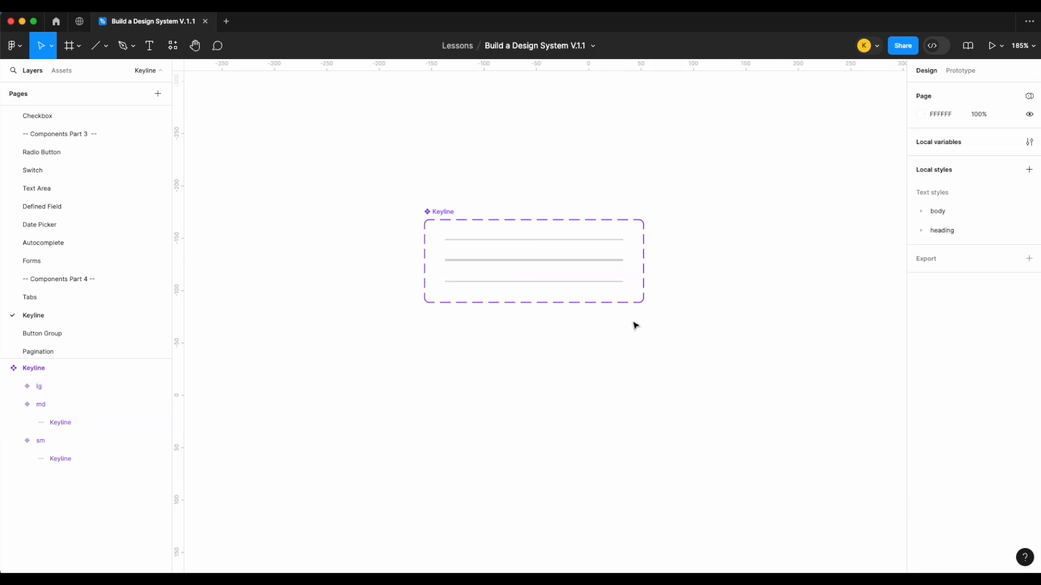
# Step: Apply the lg border width variable to the stroke of the line inside the lg variant
pyautogui.click(616, 289)
pyautogui.click(13, 386)
pyautogui.click(74, 409)
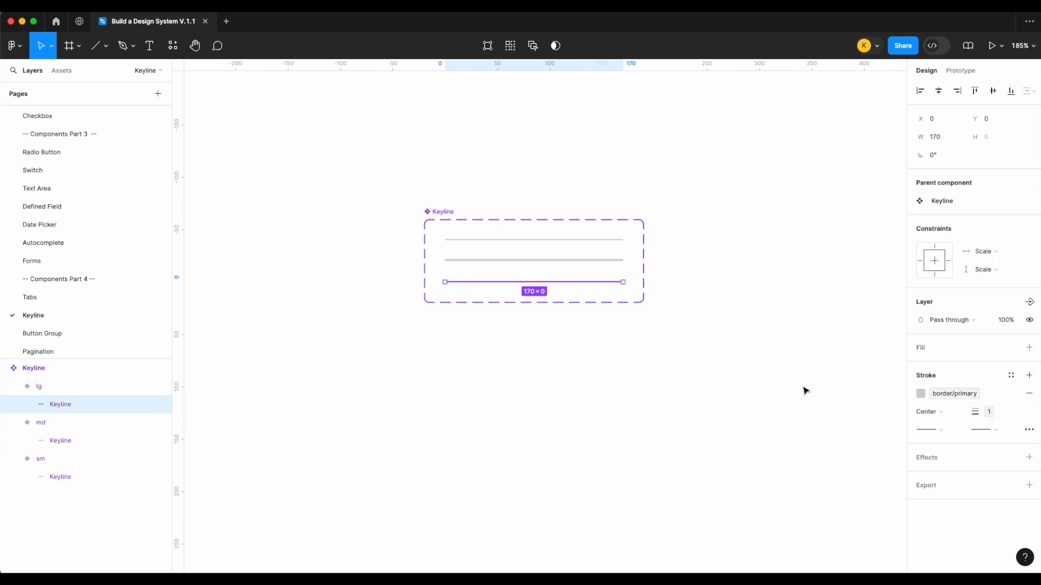
pyautogui.click(997, 416)
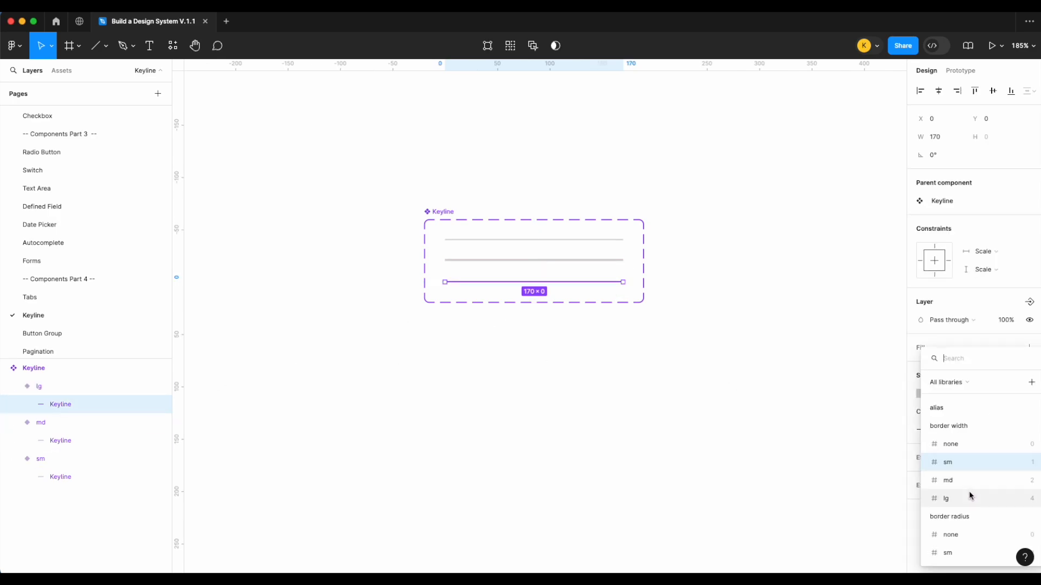
pyautogui.click(967, 496)
pyautogui.click(686, 406)
# Step: Test a Keyline instance above the component set by switching its size up to lg, and delete it
pyautogui.scroll(2, 427, 242)
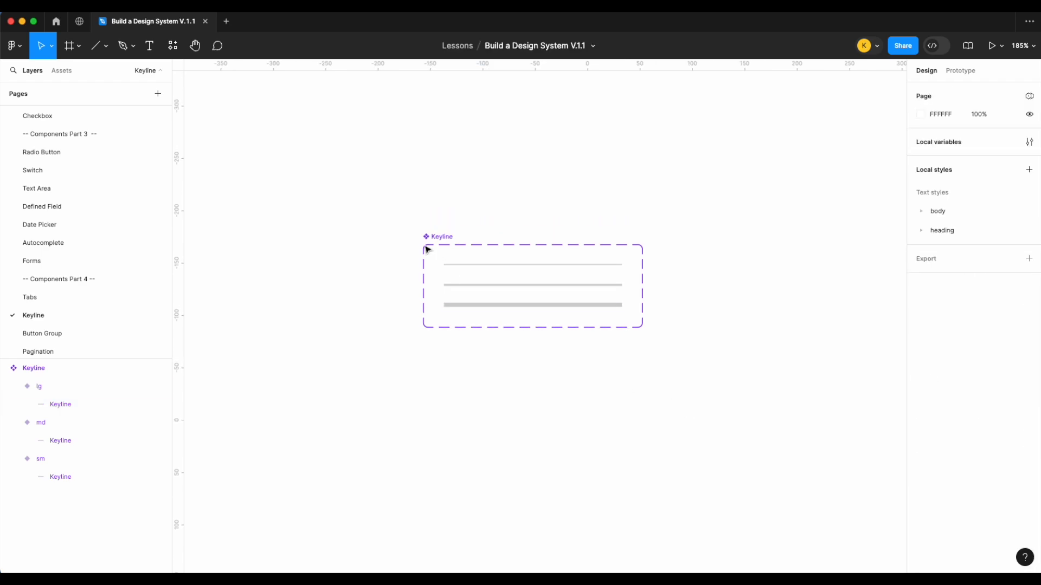
pyautogui.click(474, 268)
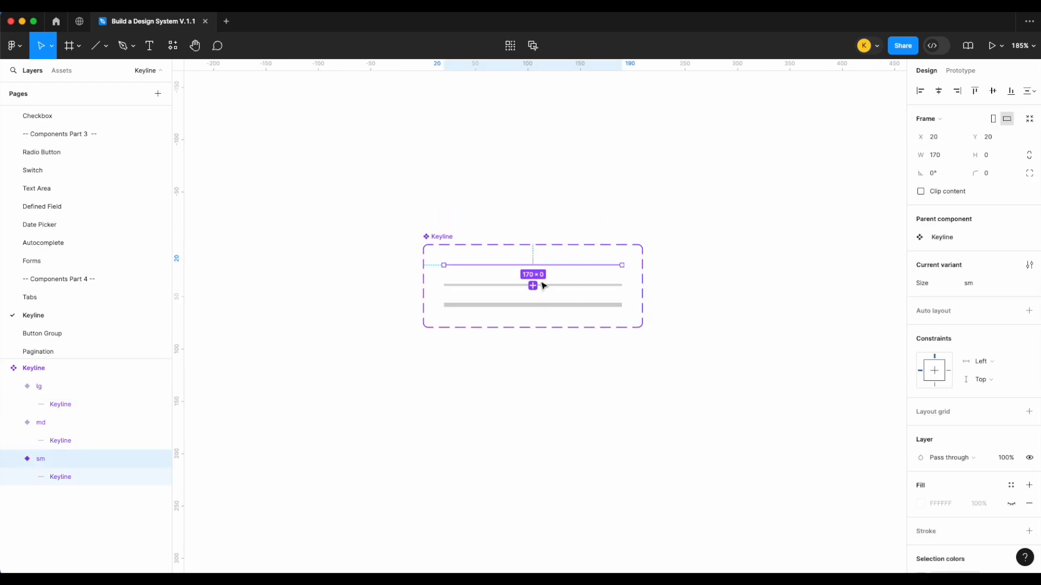
pyautogui.moveTo(561, 271); pyautogui.dragTo(561, 210)
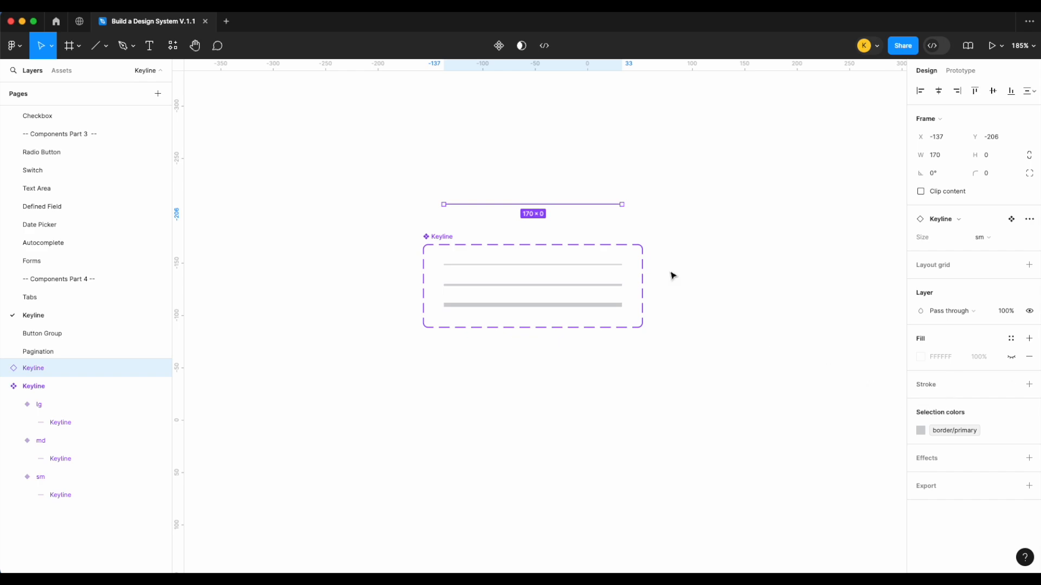
pyautogui.click(978, 239)
pyautogui.click(976, 249)
pyautogui.click(1000, 240)
pyautogui.click(983, 251)
pyautogui.click(695, 241)
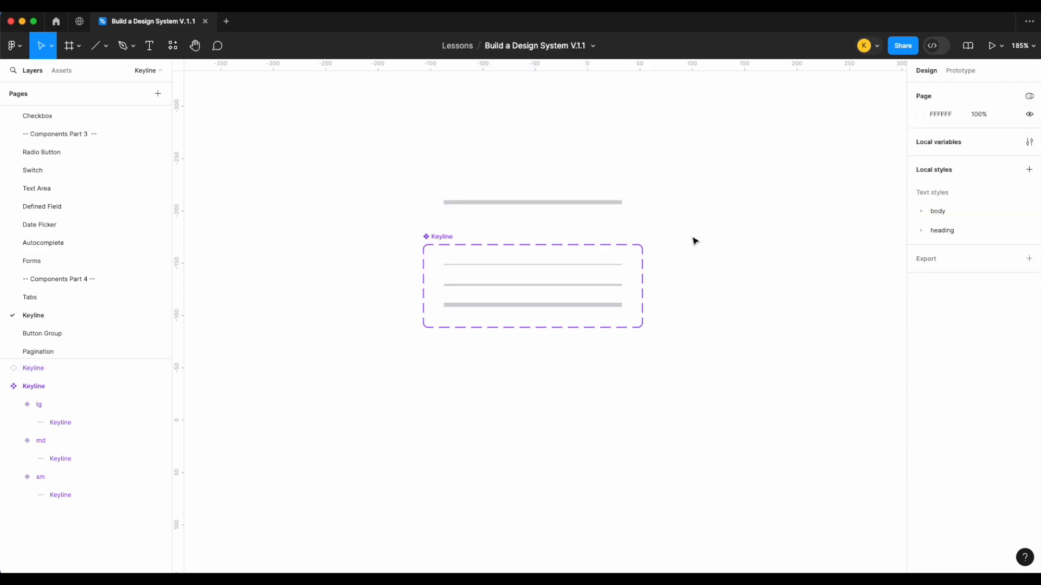
pyautogui.click(607, 207)
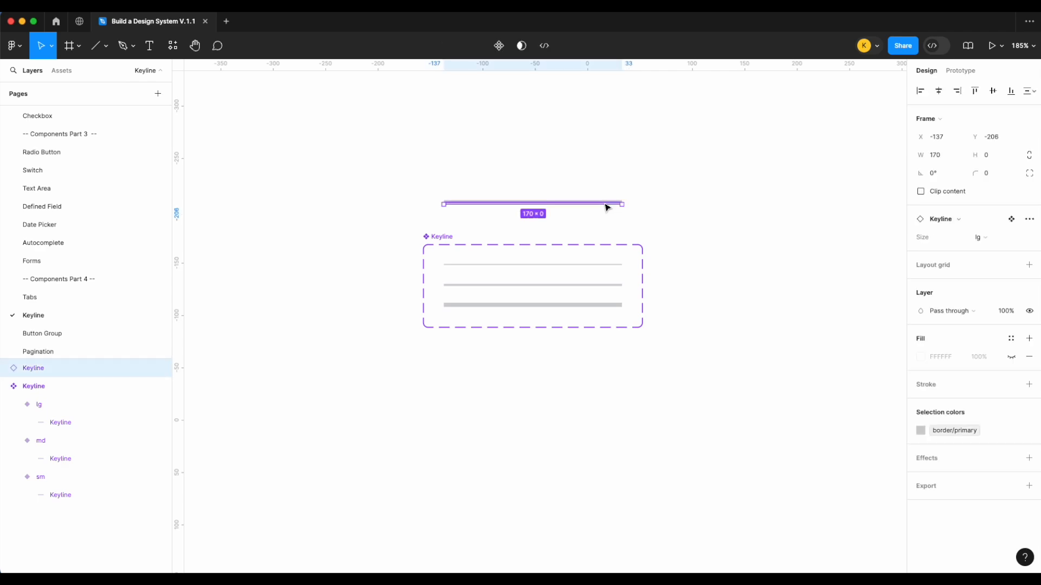
pyautogui.press('Delete')
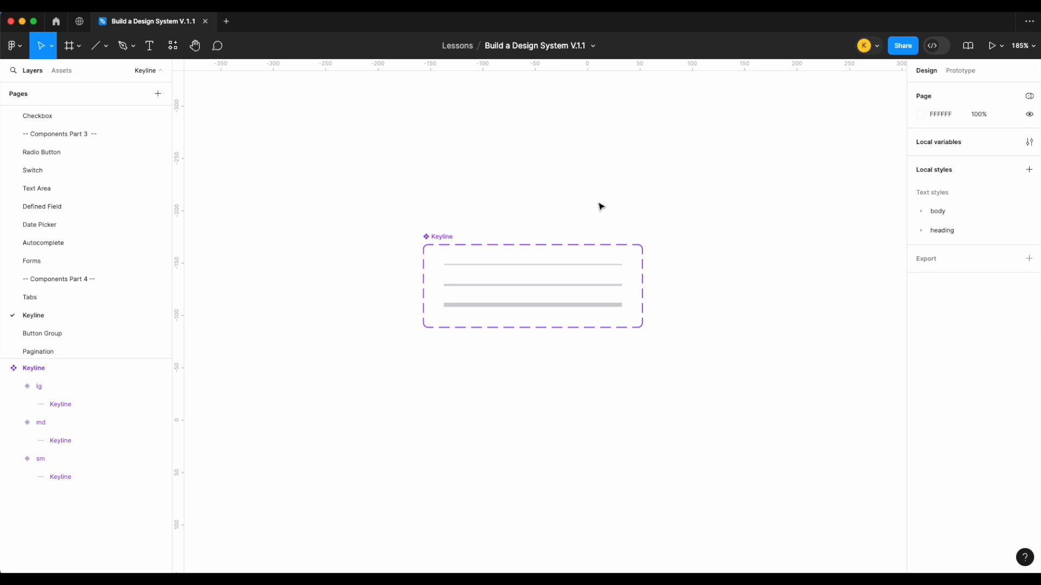
# Step: Place a Keyline instance from the local components below the Tab bar on the Tabs page
pyautogui.press('pageup')
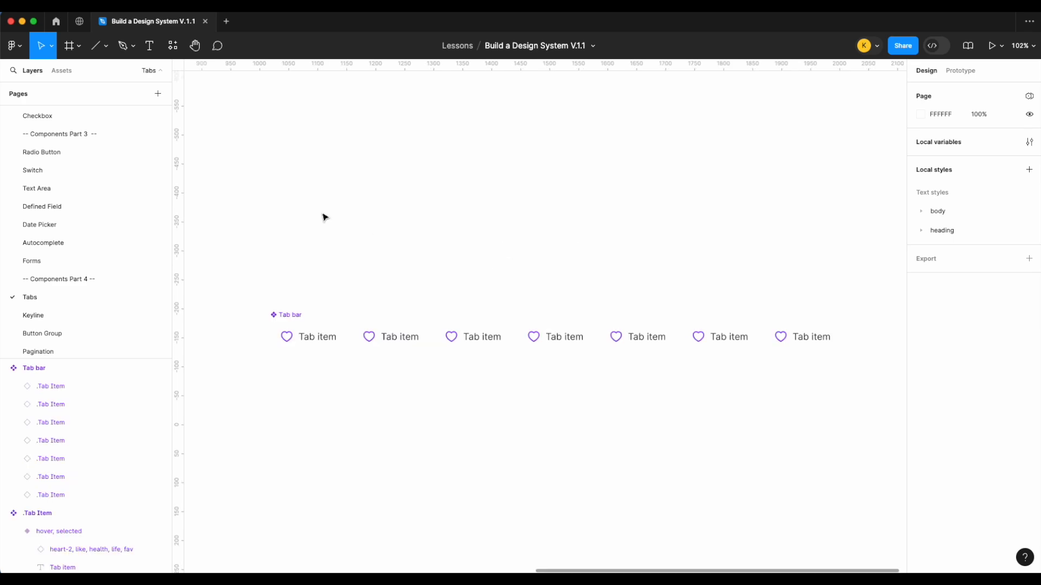
pyautogui.click(62, 71)
pyautogui.write('k')
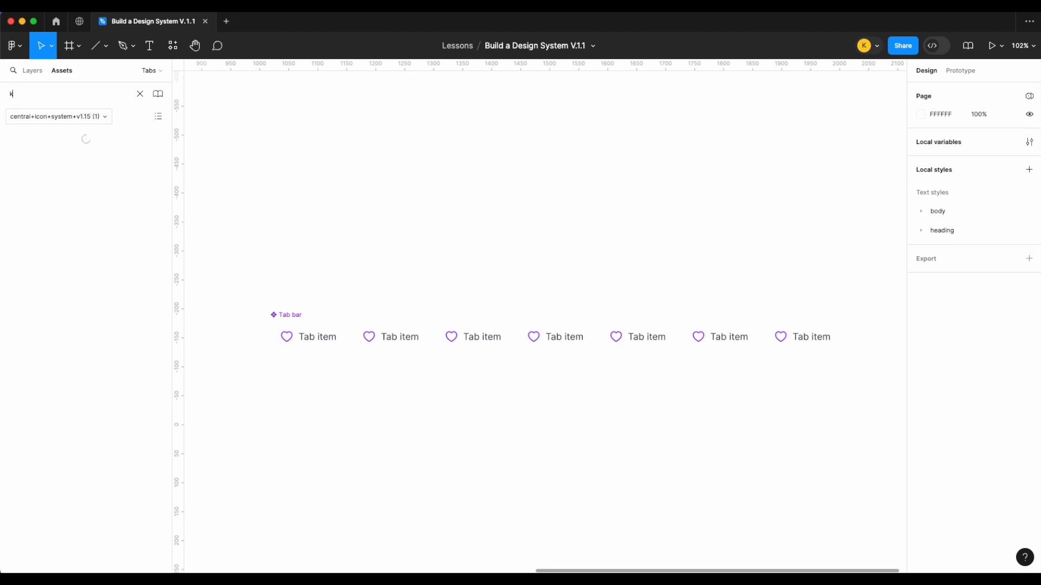
pyautogui.click(81, 117)
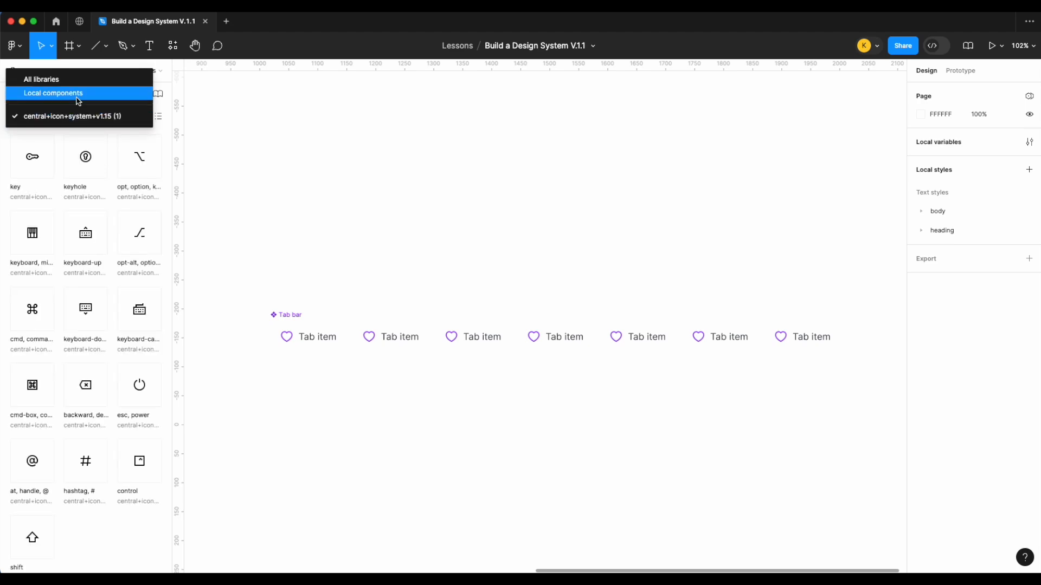
pyautogui.click(75, 97)
pyautogui.moveTo(30, 160); pyautogui.dragTo(321, 369)
pyautogui.click(36, 72)
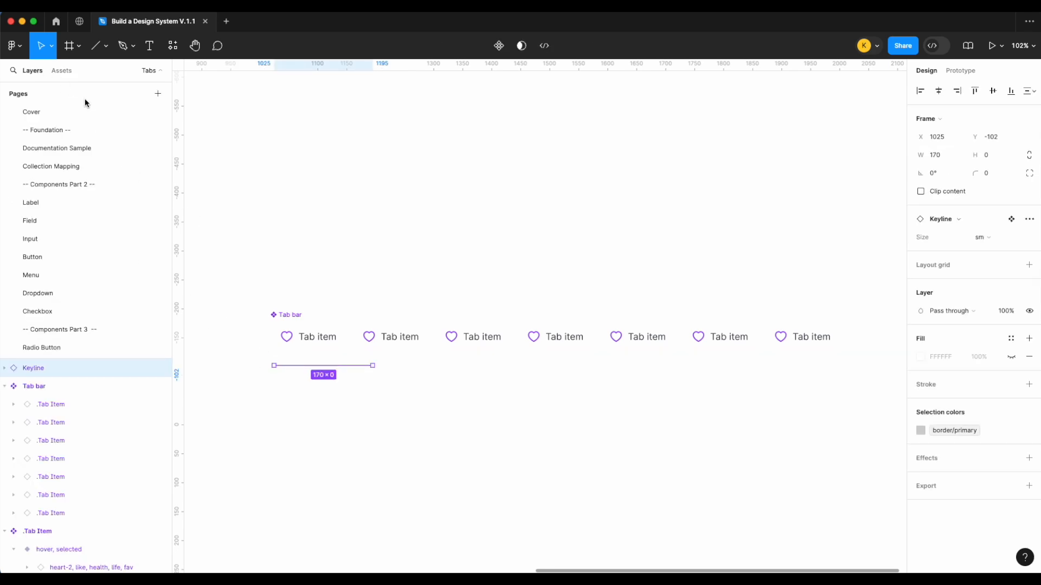
# Step: Move the Keyline instance into the Tab bar component by cutting and pasting it
pyautogui.click(316, 287)
pyautogui.click(329, 369)
pyautogui.press('super+x')
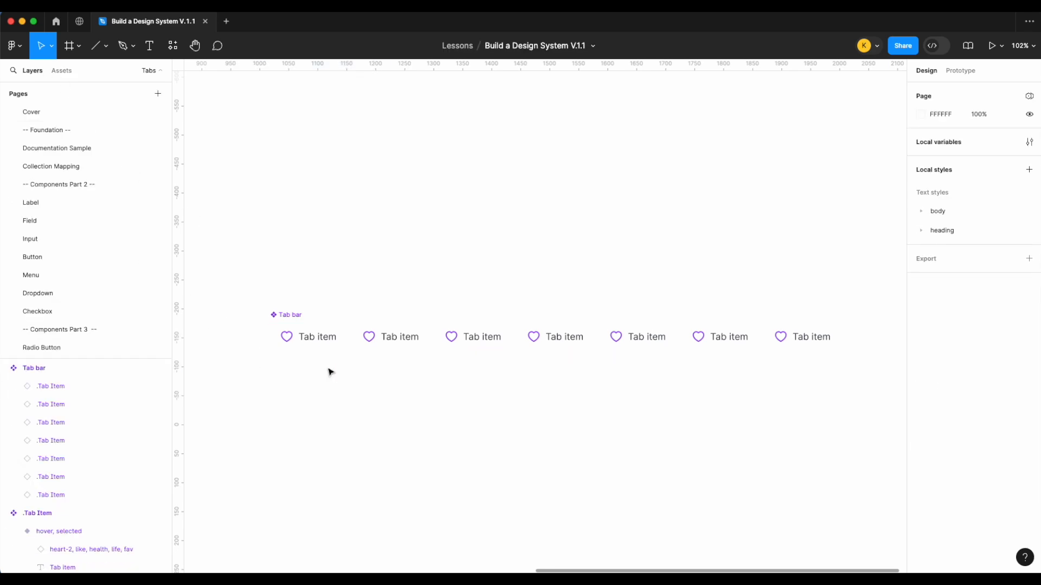
pyautogui.click(298, 321)
pyautogui.press('super+v')
# Step: Wrap the seven .Tab Item instances of the Tab bar in an auto layout frame named "Tabs"
pyautogui.hscroll(2, 298, 321)
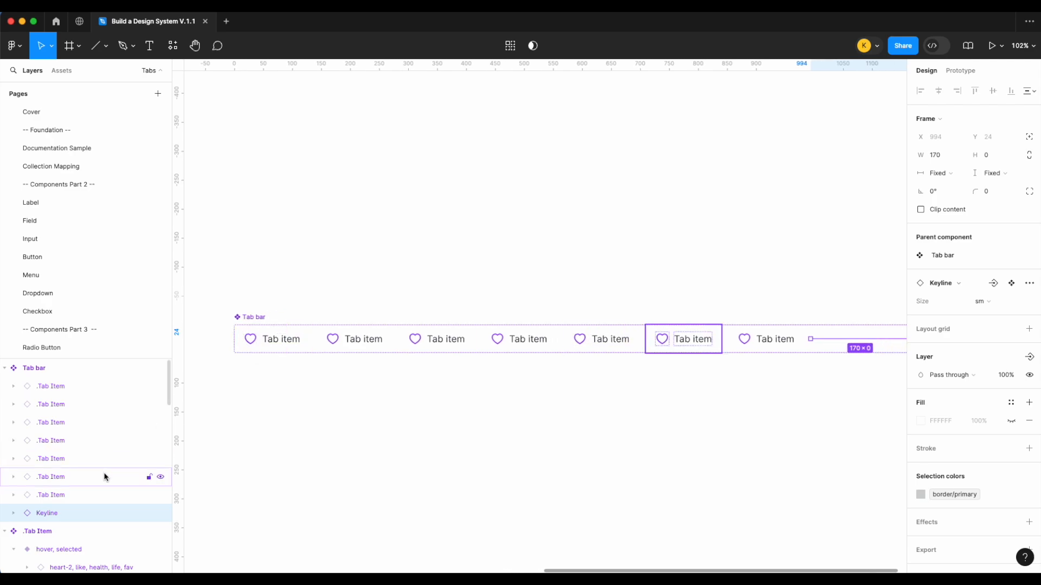
pyautogui.scroll(-3, 543, 457)
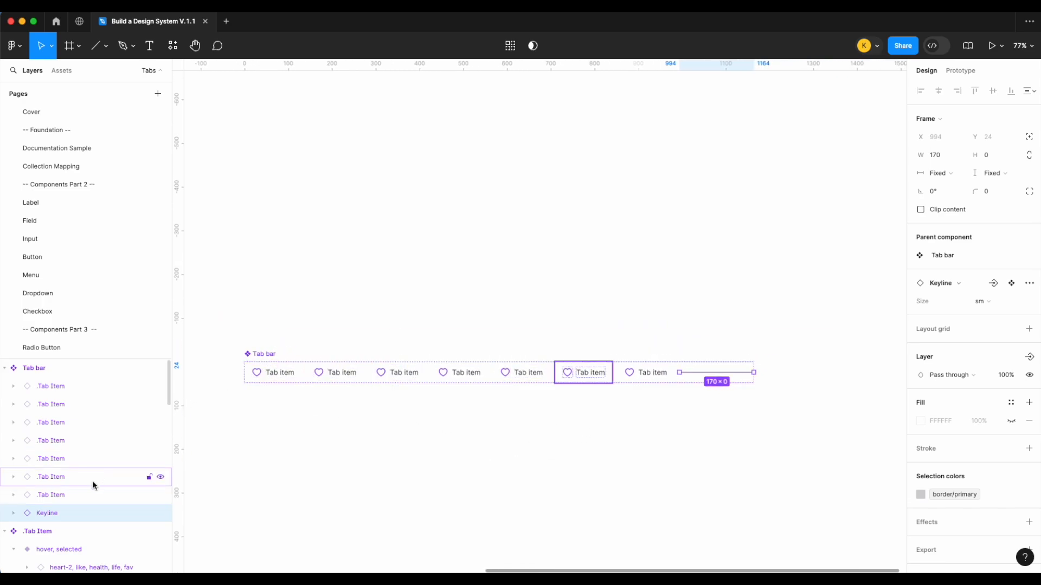
pyautogui.click(88, 495)
pyautogui.keyDown('shift'); pyautogui.click(86, 386); pyautogui.keyUp('shift')
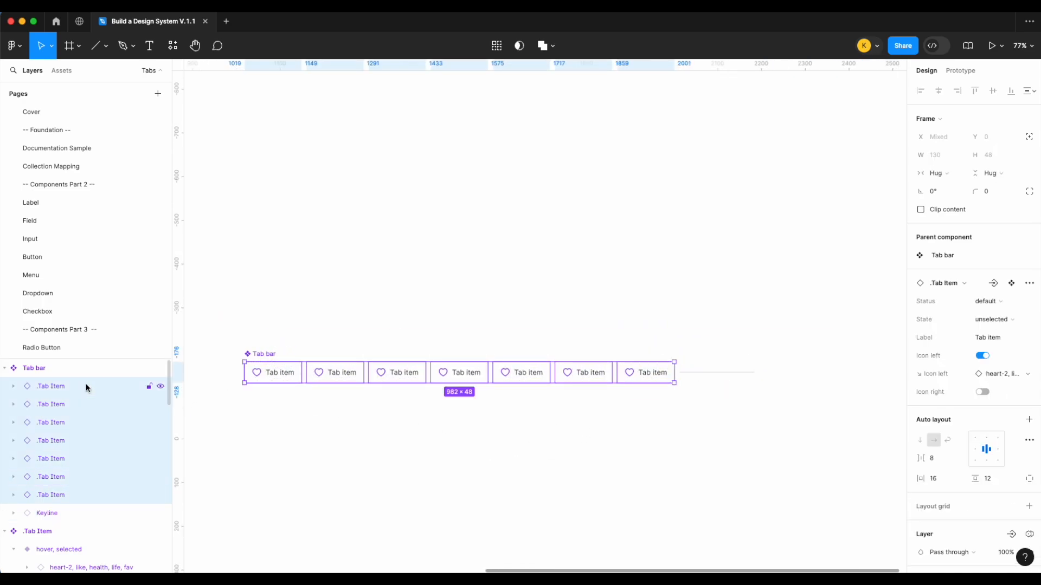
pyautogui.hotkey('shift', 'a')
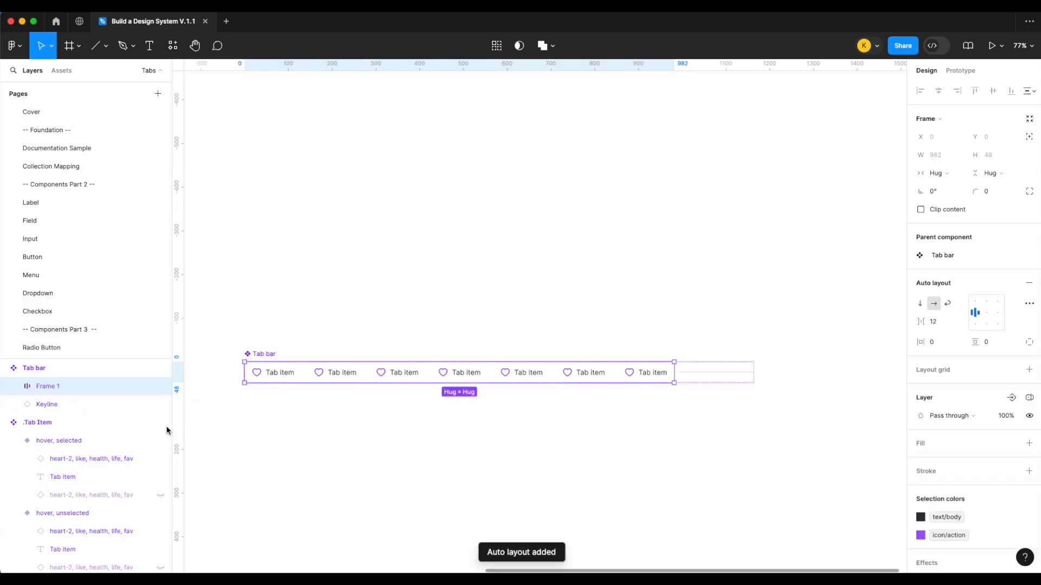
pyautogui.doubleClick(58, 388)
pyautogui.write('T')
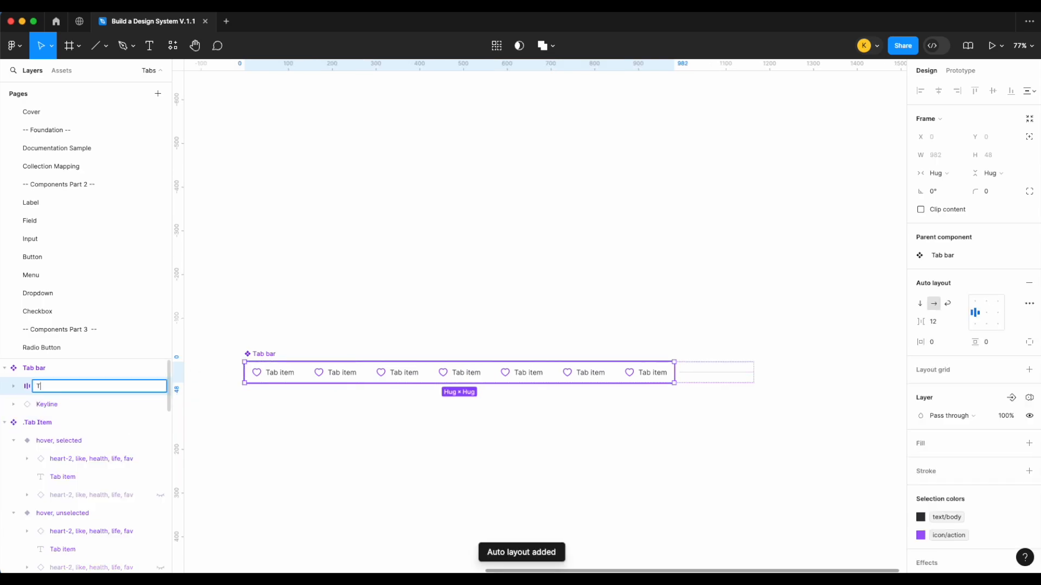
pyautogui.write('abs')
pyautogui.press('Return')
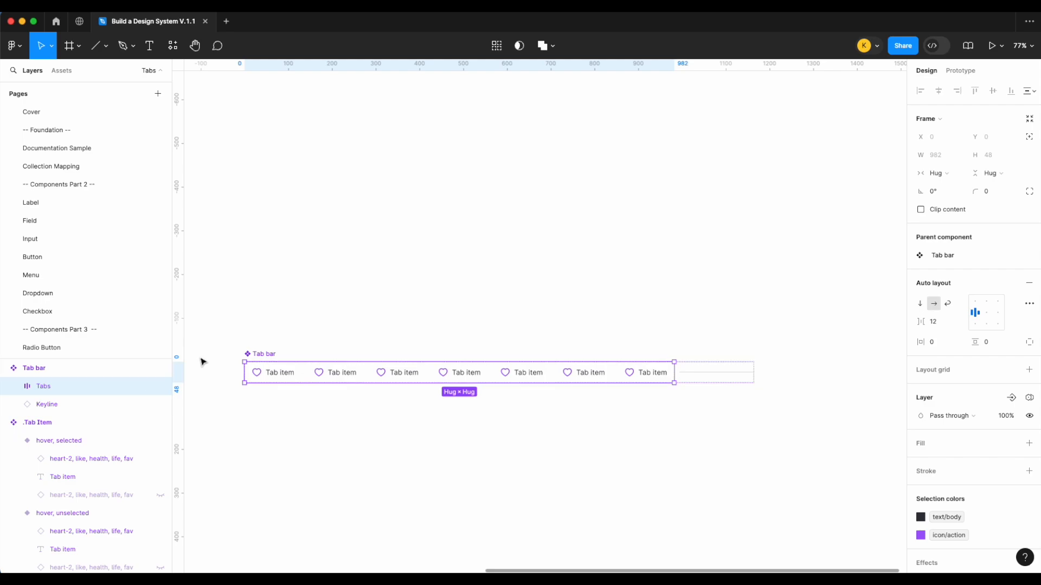
# Step: Set the Tab bar's auto layout to vertical with a spacing of 0 between the Tabs frame and the Keyline
pyautogui.click(82, 371)
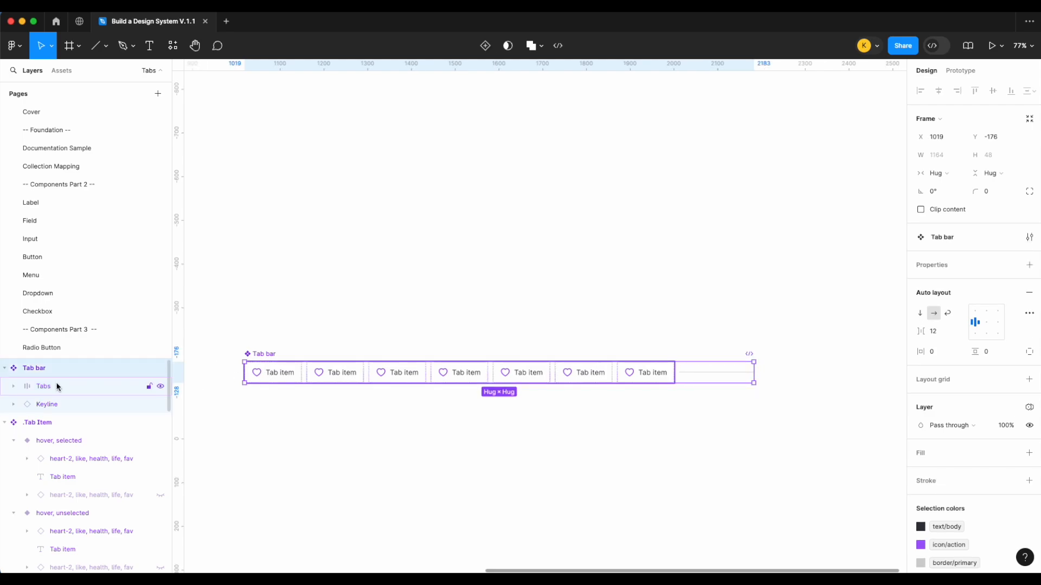
pyautogui.click(920, 313)
pyautogui.scroll(3, 415, 386)
pyautogui.click(435, 457)
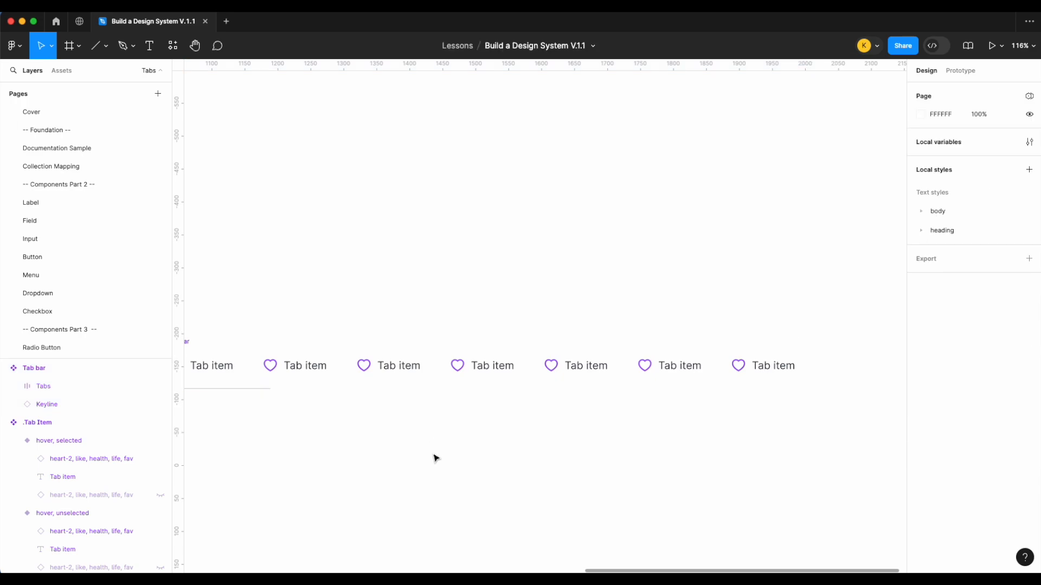
pyautogui.hscroll(-3, 435, 455)
pyautogui.scroll(5, 330, 430)
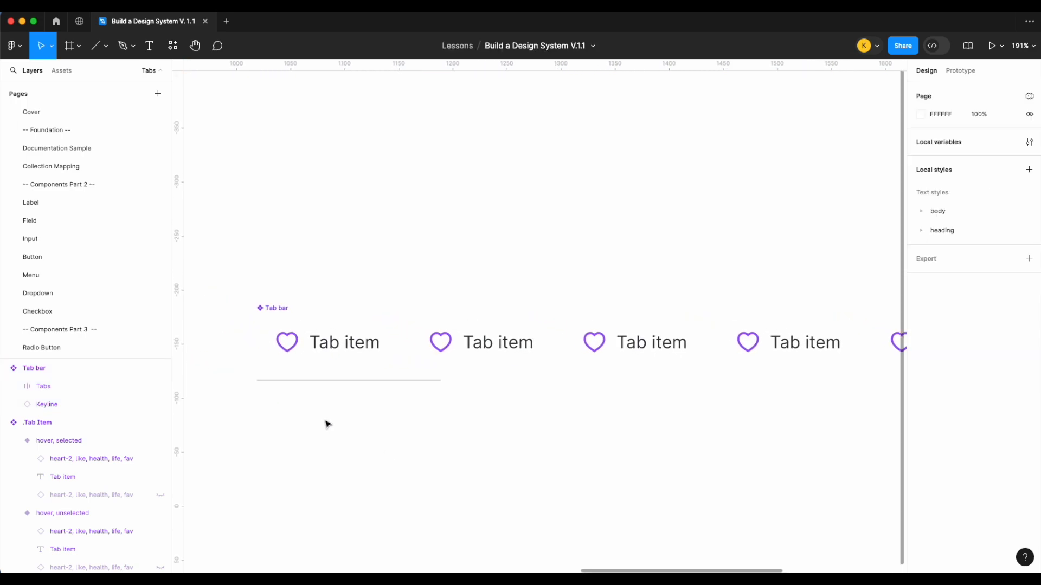
pyautogui.click(263, 307)
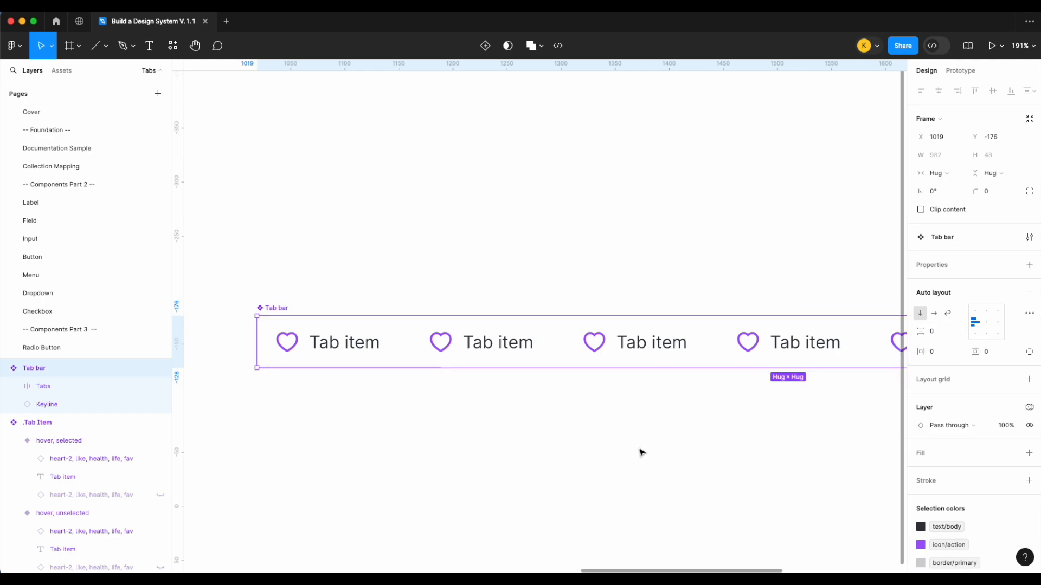
pyautogui.click(506, 400)
pyautogui.scroll(3, 513, 401)
pyautogui.hscroll(-2, 515, 399)
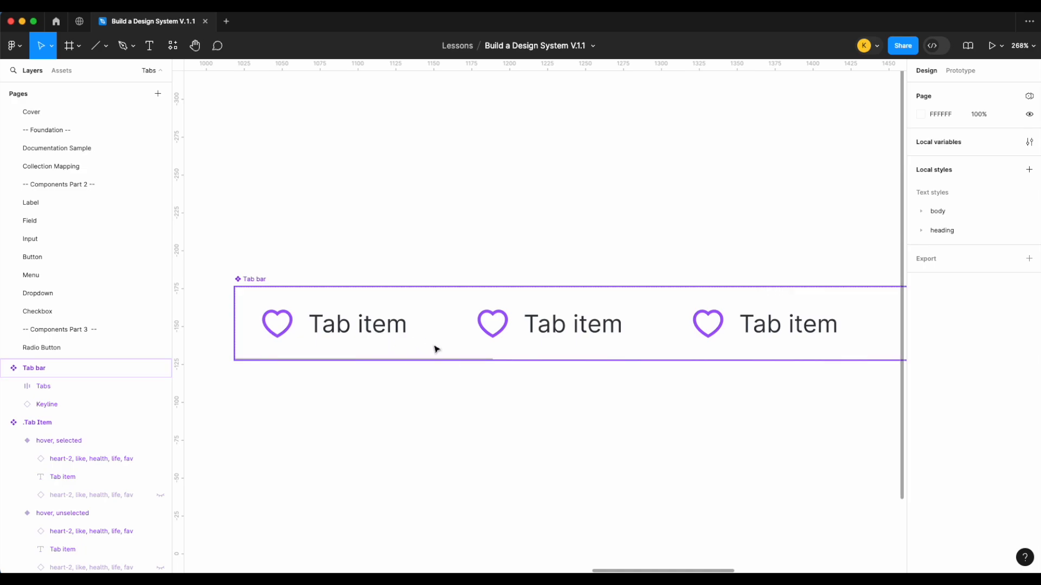
pyautogui.scroll(-3, 551, 453)
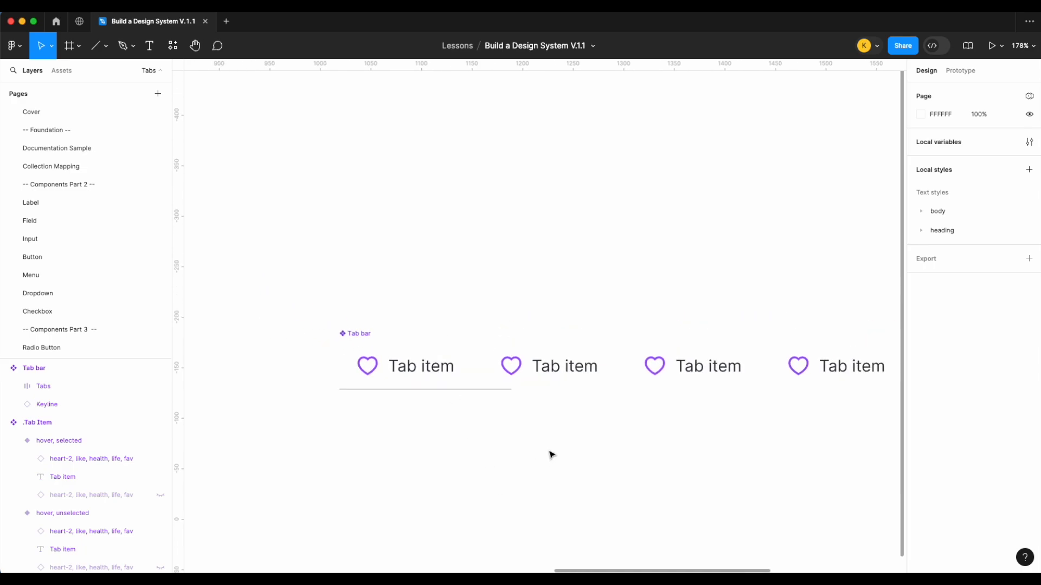
# Step: Set the Keyline inside the Tab bar component to fill its container horizontally
pyautogui.hscroll(2, 551, 455)
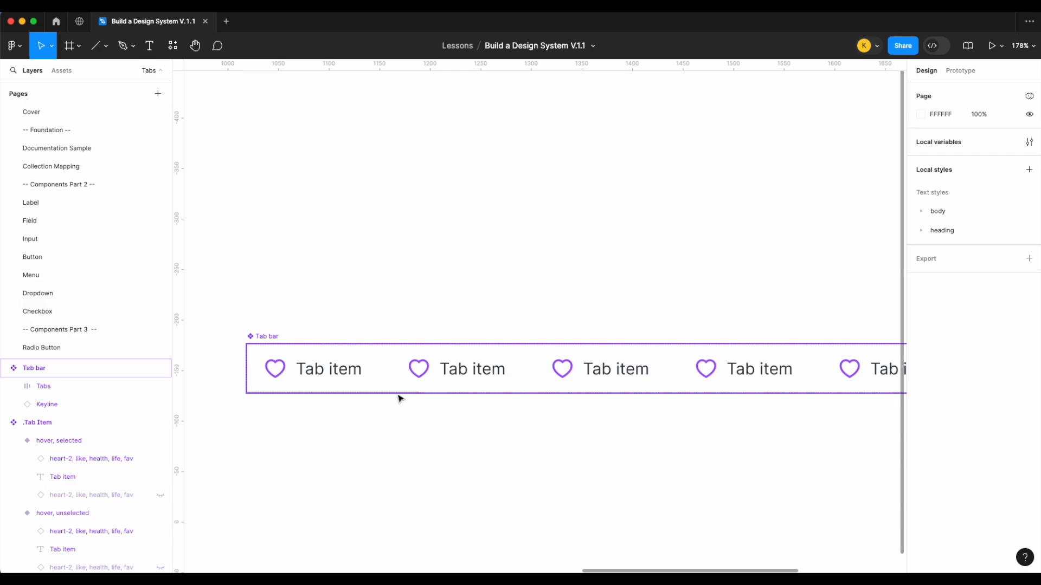
pyautogui.scroll(-2, 400, 398)
pyautogui.hscroll(3, 400, 400)
pyautogui.hscroll(-3, 398, 398)
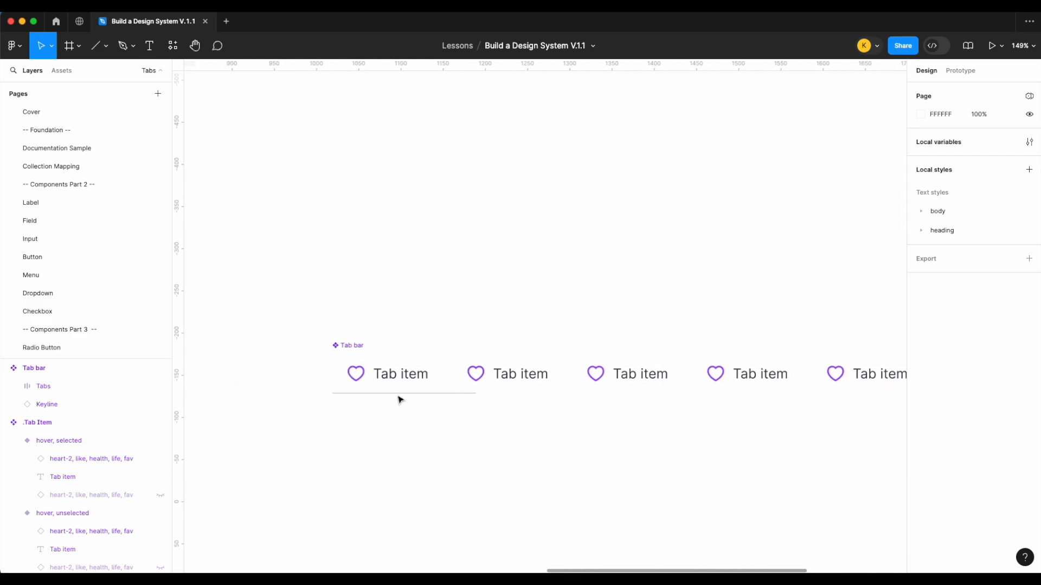
pyautogui.click(398, 393)
pyautogui.click(92, 403)
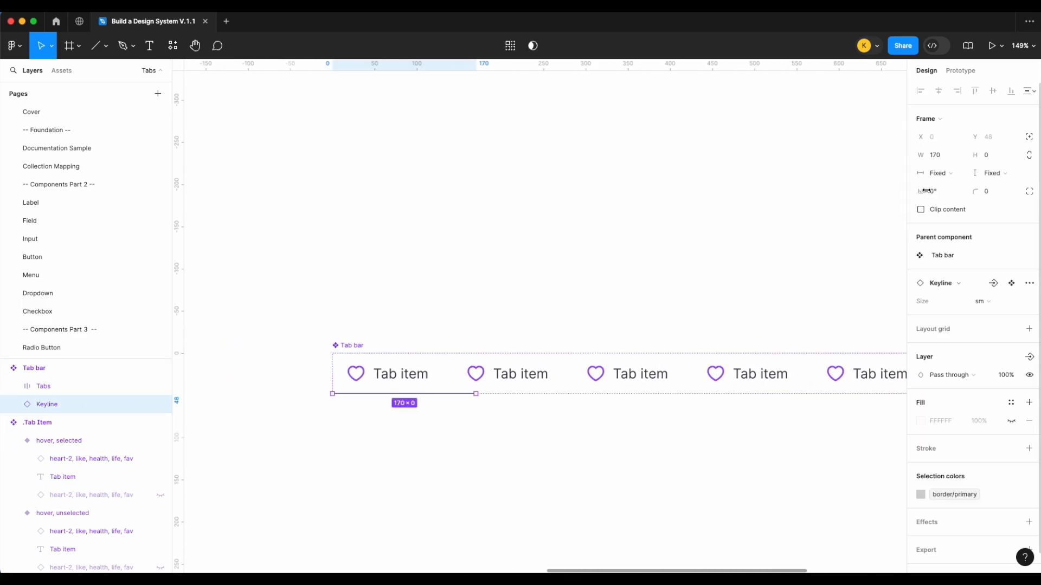
pyautogui.click(937, 173)
pyautogui.click(946, 186)
pyautogui.click(715, 260)
# Step: Create a Tab bar instance below the main component and widen it to about 1189
pyautogui.scroll(-5, 711, 261)
pyautogui.hscroll(5, 711, 261)
pyautogui.click(607, 323)
pyautogui.keyDown('alt'); pyautogui.moveTo(582, 328); pyautogui.dragTo(581, 383); pyautogui.keyUp('alt')
pyautogui.hscroll(-1, 581, 383)
pyautogui.moveTo(697, 374); pyautogui.dragTo(799, 415)
pyautogui.click(799, 416)
pyautogui.hscroll(-2, 799, 416)
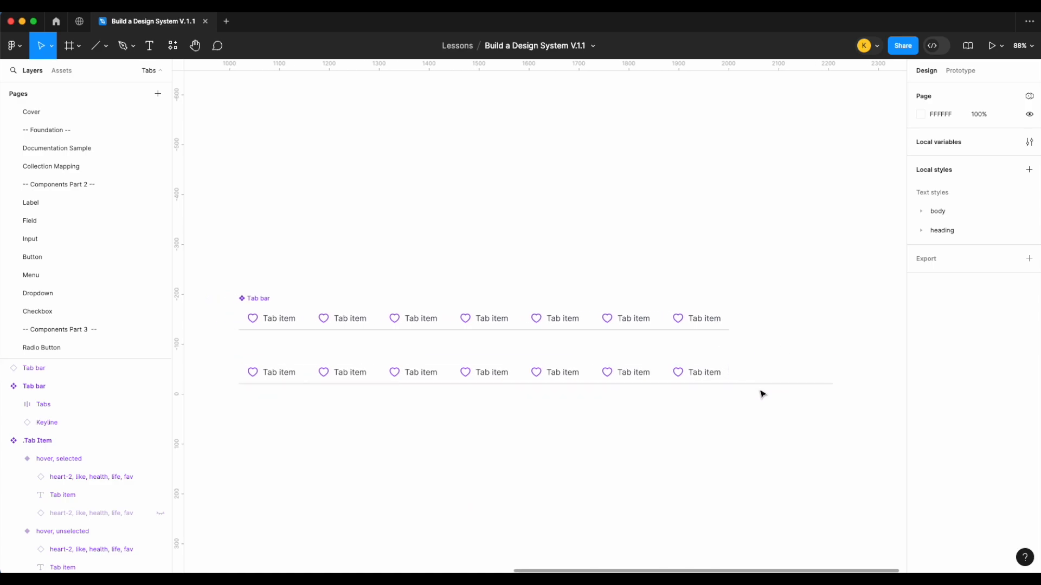
pyautogui.hscroll(-1, 704, 403)
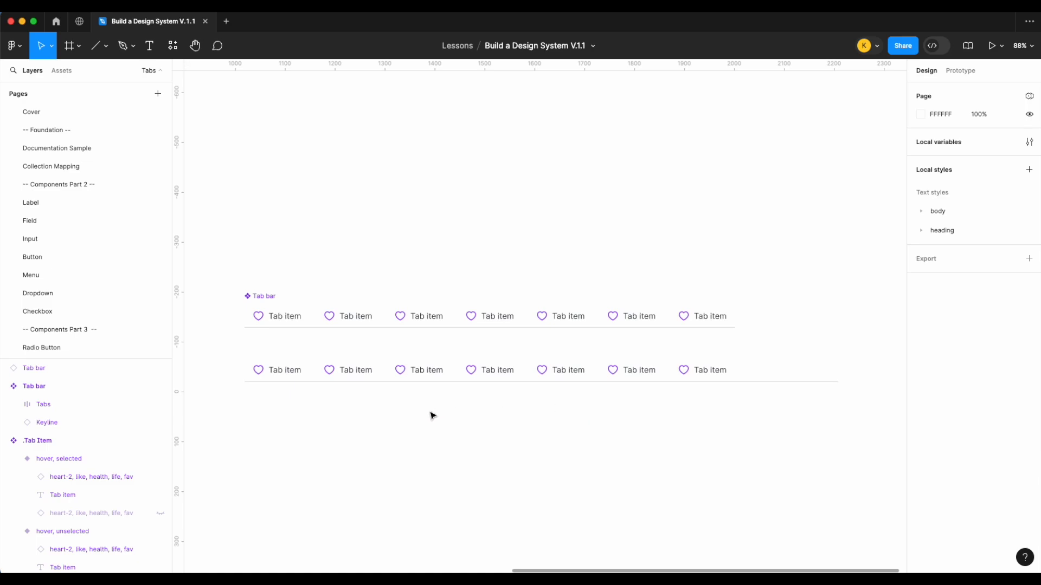
# Step: Expose the nested instance properties of all seven .Tab Item instances on the Tab bar main component, leaving out the Keyline
pyautogui.click(355, 367)
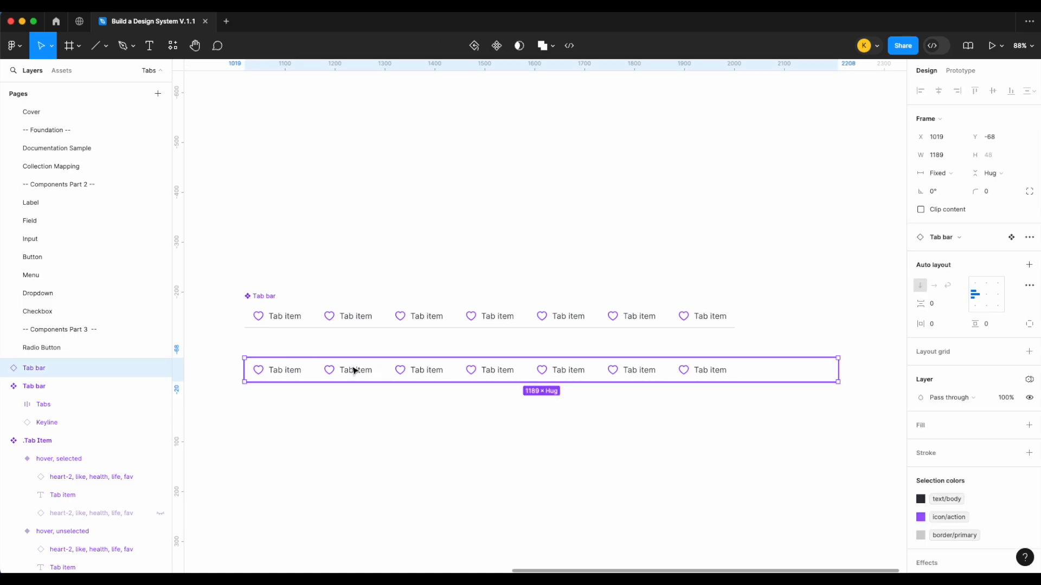
pyautogui.click(276, 303)
pyautogui.click(1029, 265)
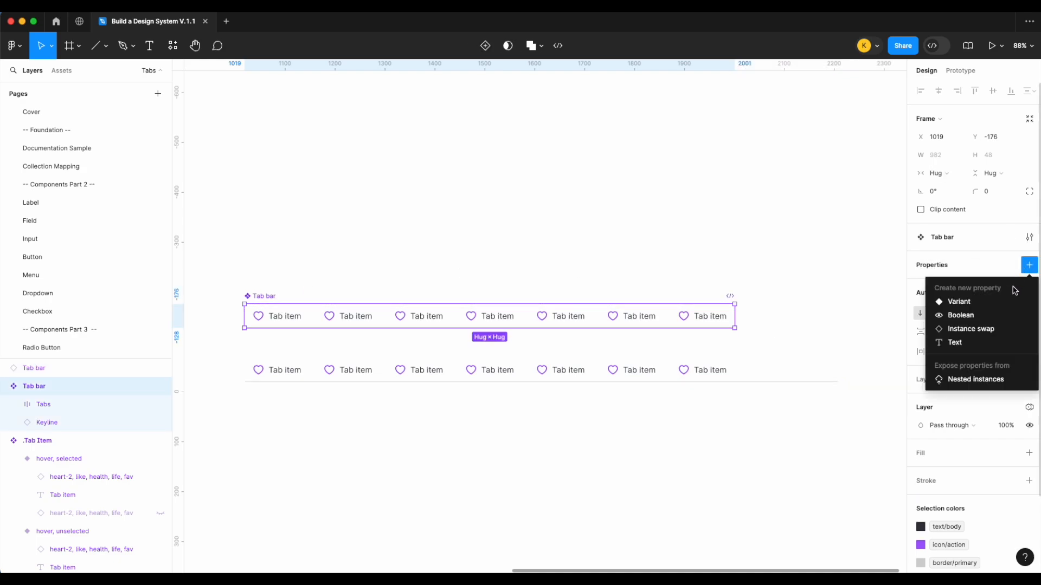
pyautogui.click(975, 380)
pyautogui.click(748, 286)
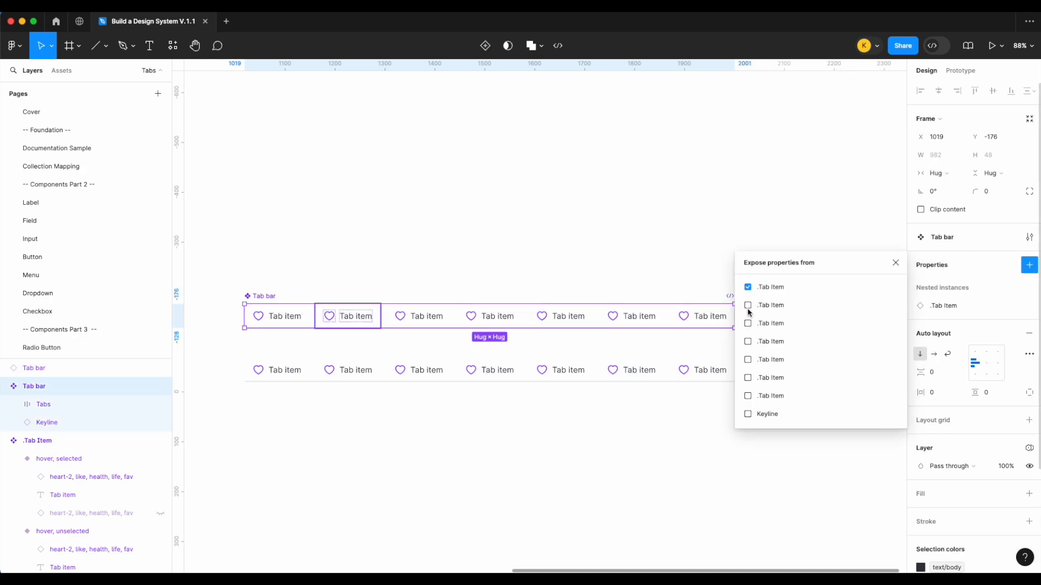
pyautogui.click(748, 305)
pyautogui.click(748, 323)
pyautogui.click(748, 342)
pyautogui.click(747, 360)
pyautogui.click(748, 378)
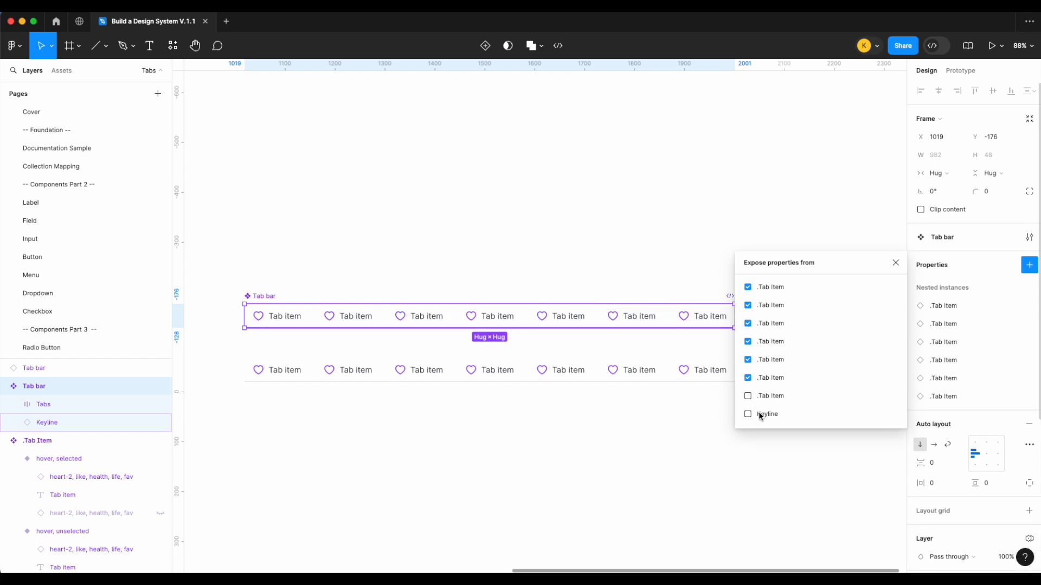
pyautogui.click(747, 396)
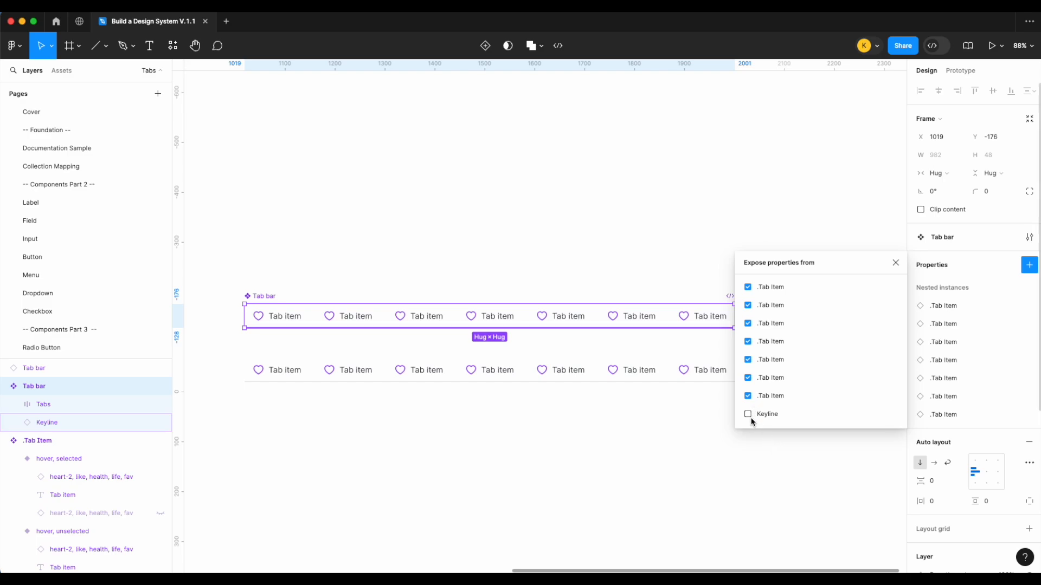
pyautogui.click(895, 263)
# Step: Try the exposed properties on the widened Tab bar instance and set the second .Tab Item's State to selected
pyautogui.click(558, 381)
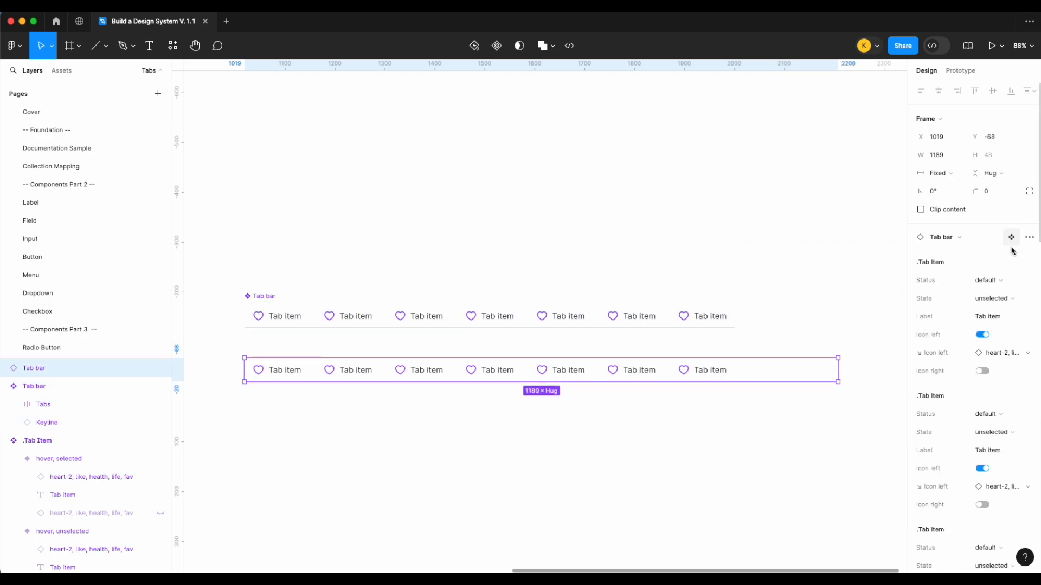
pyautogui.scroll(-2, 997, 315)
pyautogui.scroll(1, 994, 322)
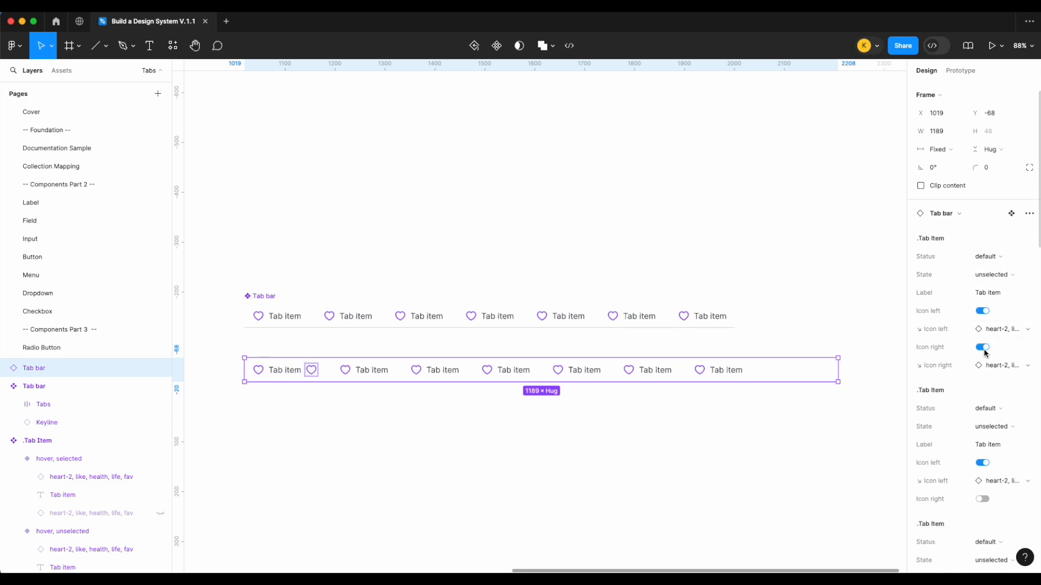
pyautogui.click(995, 259)
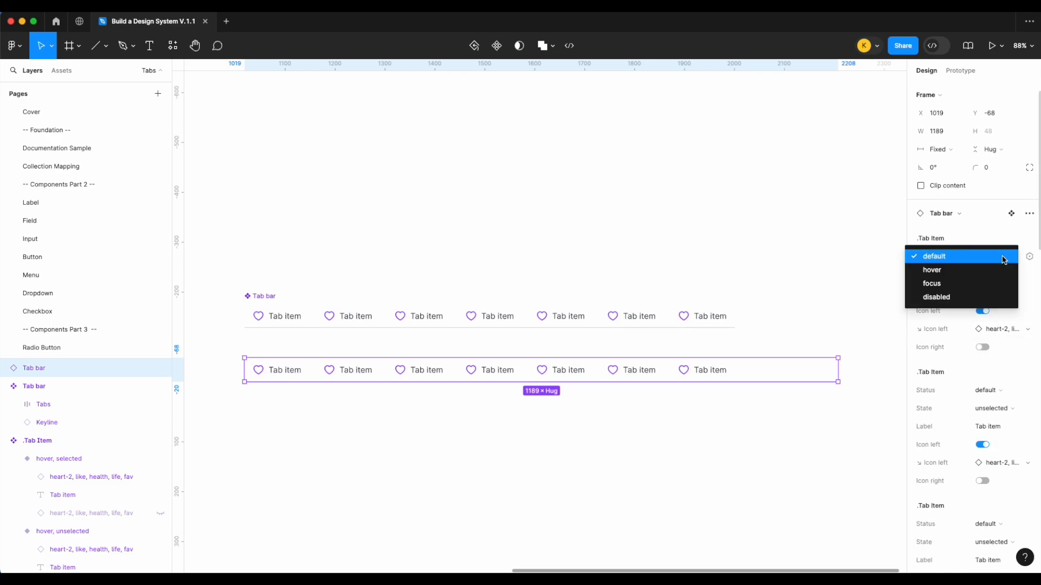
pyautogui.click(996, 261)
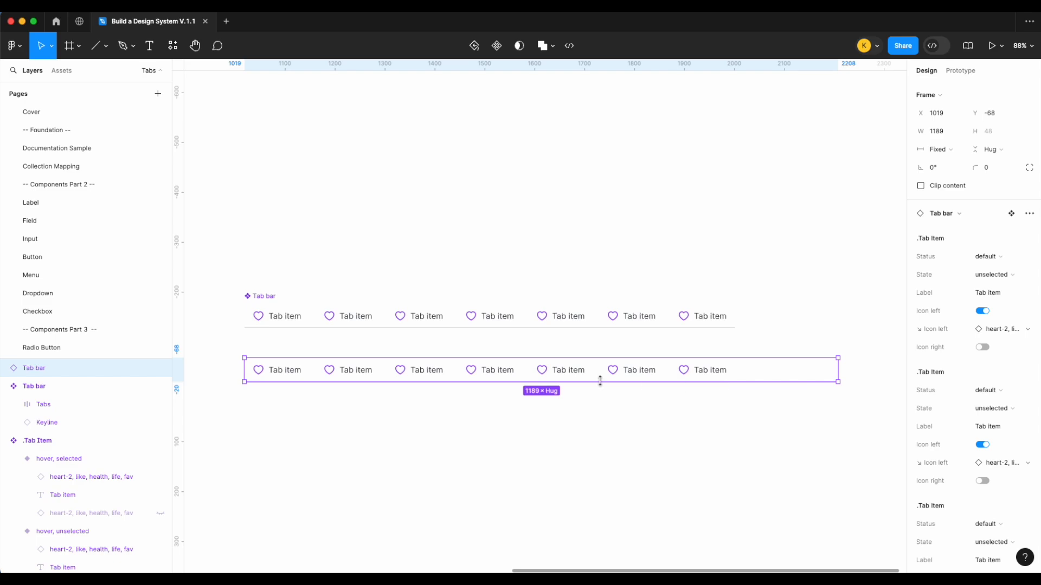
pyautogui.click(1006, 410)
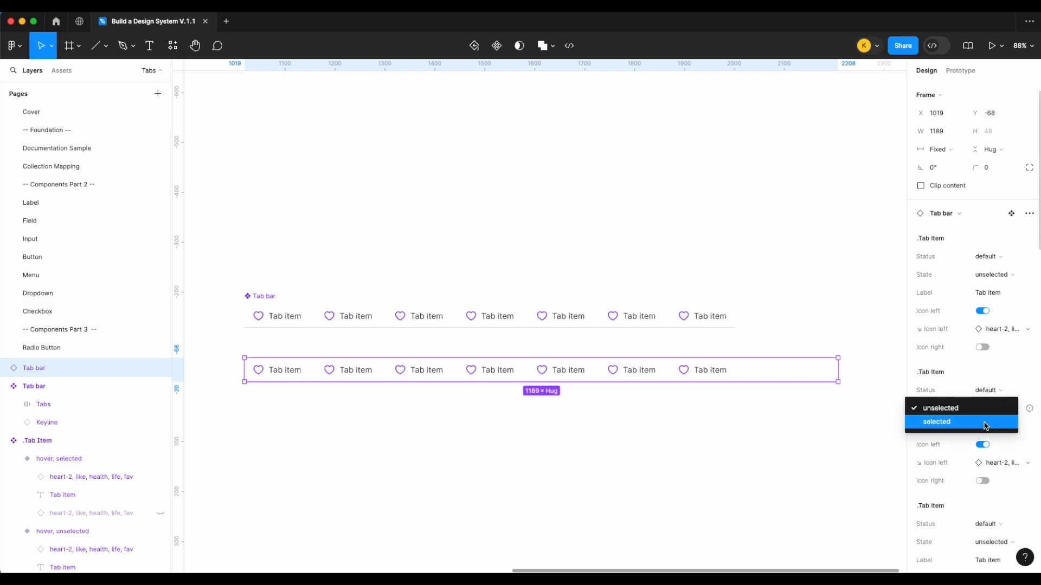
pyautogui.click(930, 421)
pyautogui.click(643, 491)
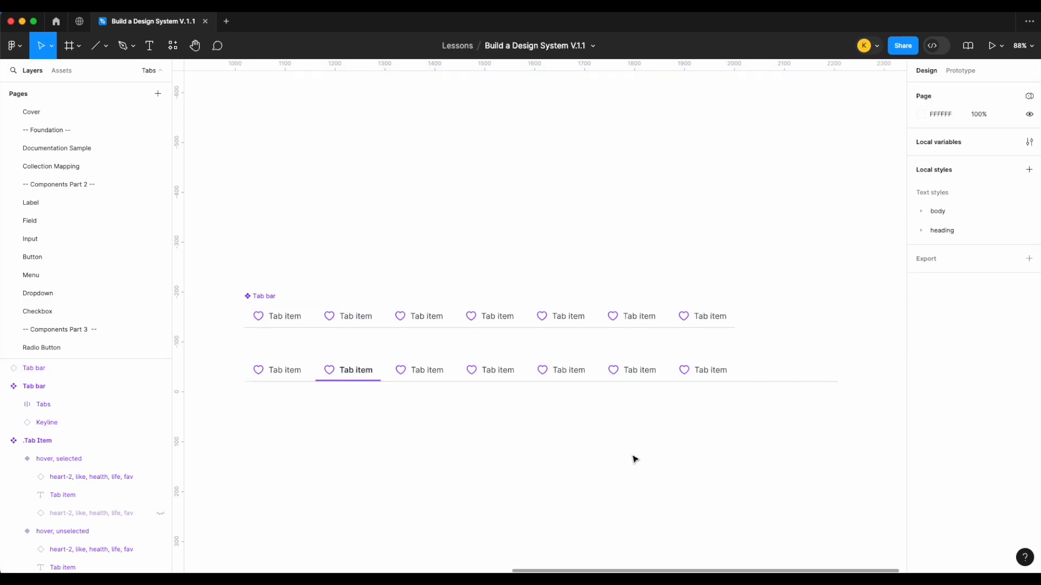
# Step: Hide the last four .Tab Item instances in the Tabs frame of the Tab bar main component
pyautogui.hscroll(-2, 635, 460)
pyautogui.scroll(-1, 636, 460)
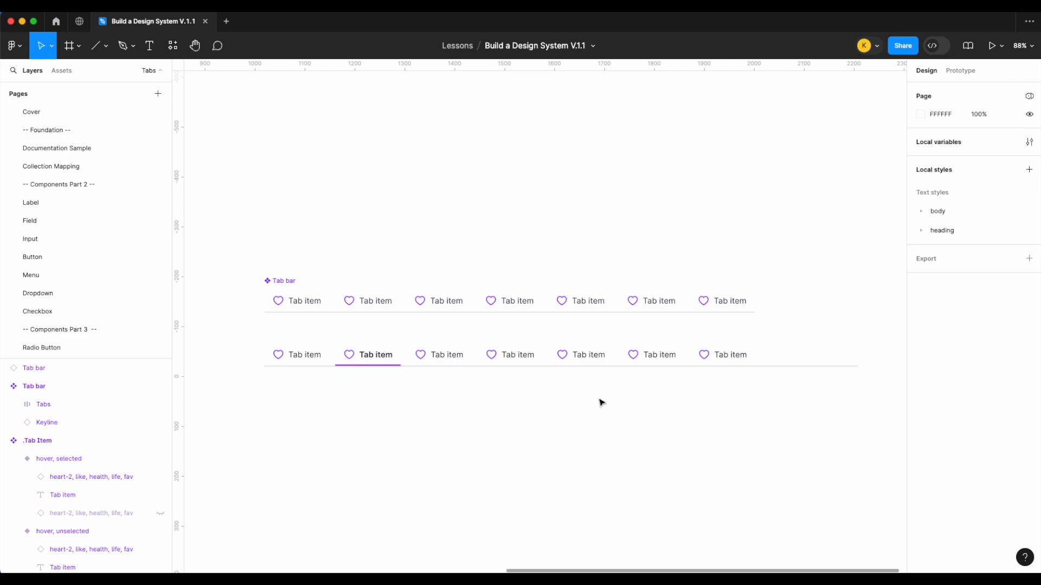
pyautogui.click(604, 310)
pyautogui.click(14, 404)
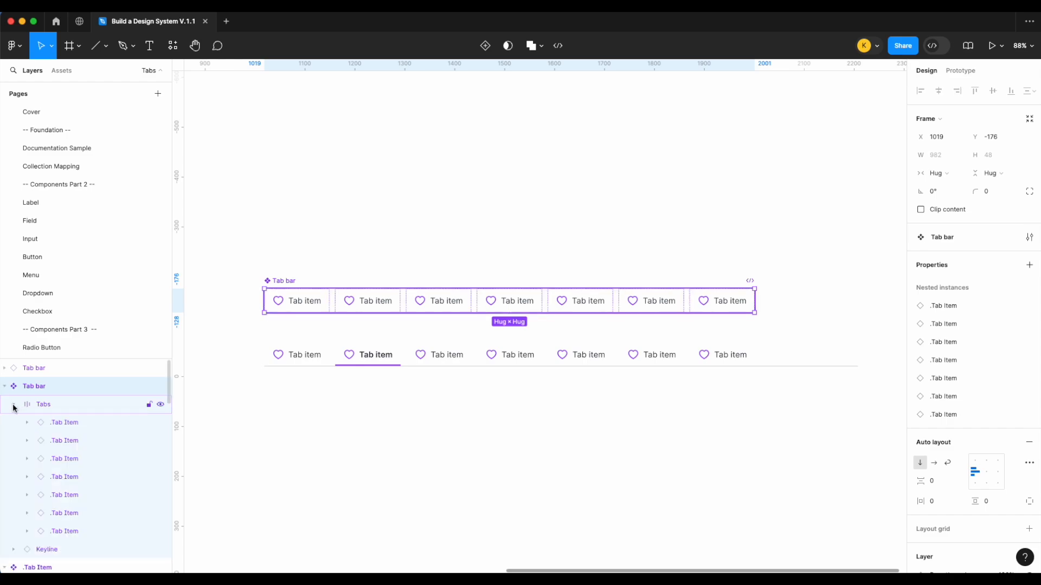
pyautogui.click(160, 532)
pyautogui.click(160, 513)
pyautogui.click(160, 495)
pyautogui.click(160, 477)
pyautogui.click(449, 419)
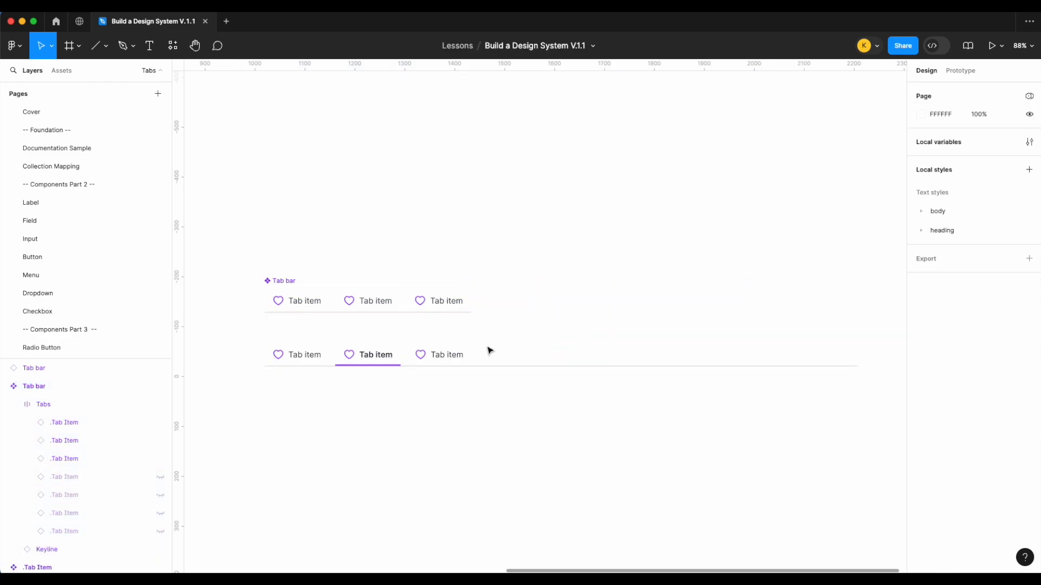
# Step: Delete the widened Tab bar instance below the main component
pyautogui.click(457, 304)
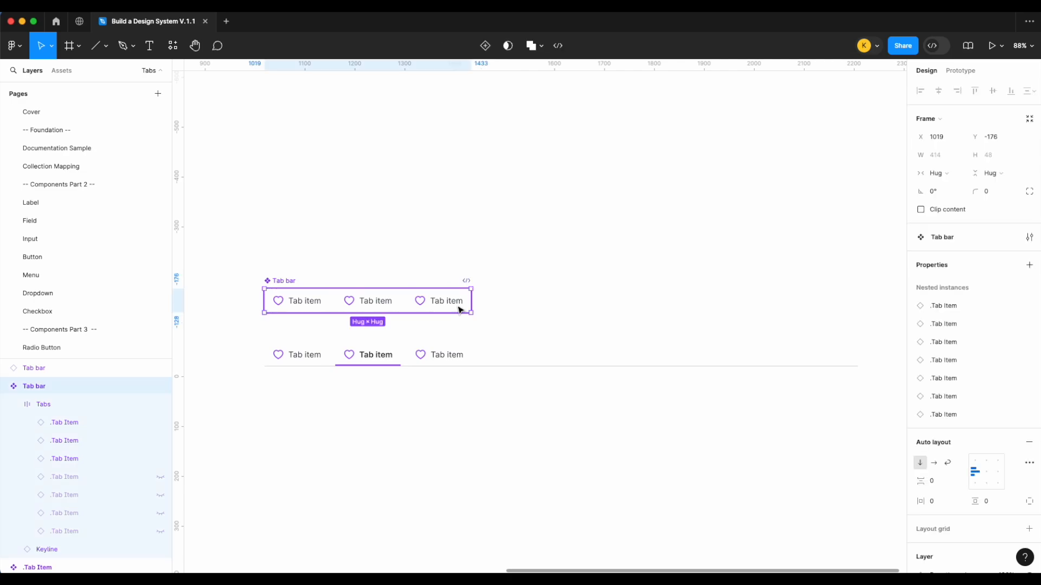
pyautogui.click(495, 353)
pyautogui.press('Delete')
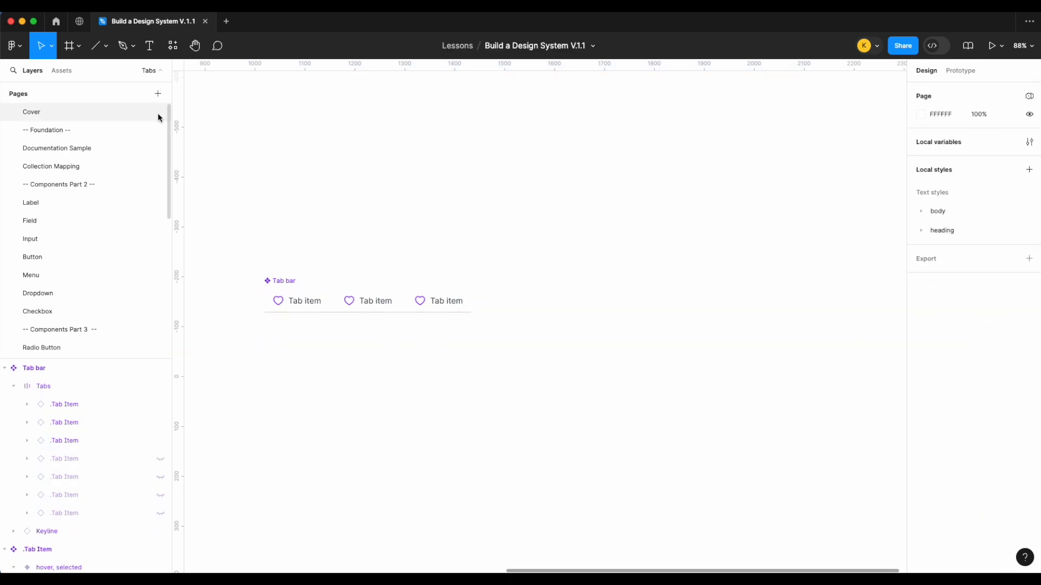
# Step: Find "tab" in the local components and place a new Tab bar instance beside the main component
pyautogui.click(62, 70)
pyautogui.write('tab')
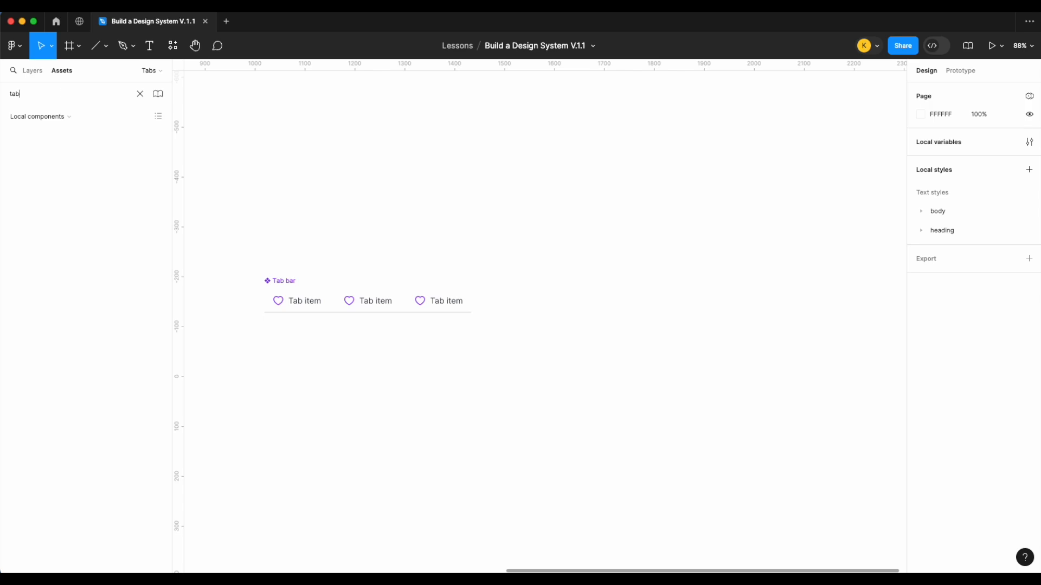
pyautogui.moveTo(32, 157); pyautogui.dragTo(657, 302)
pyautogui.hscroll(2, 658, 303)
pyautogui.hscroll(-2, 687, 305)
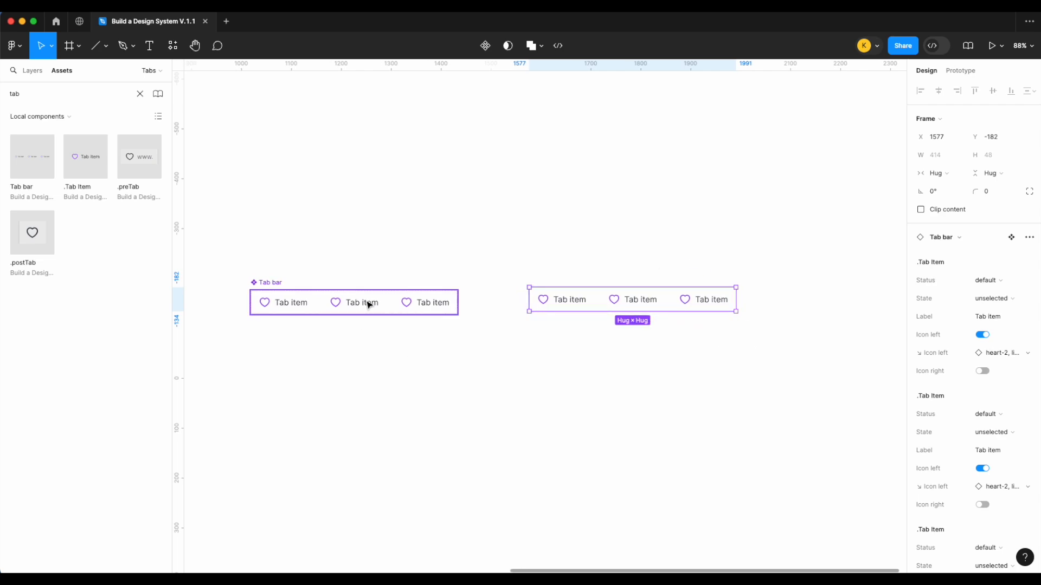
pyautogui.click(33, 70)
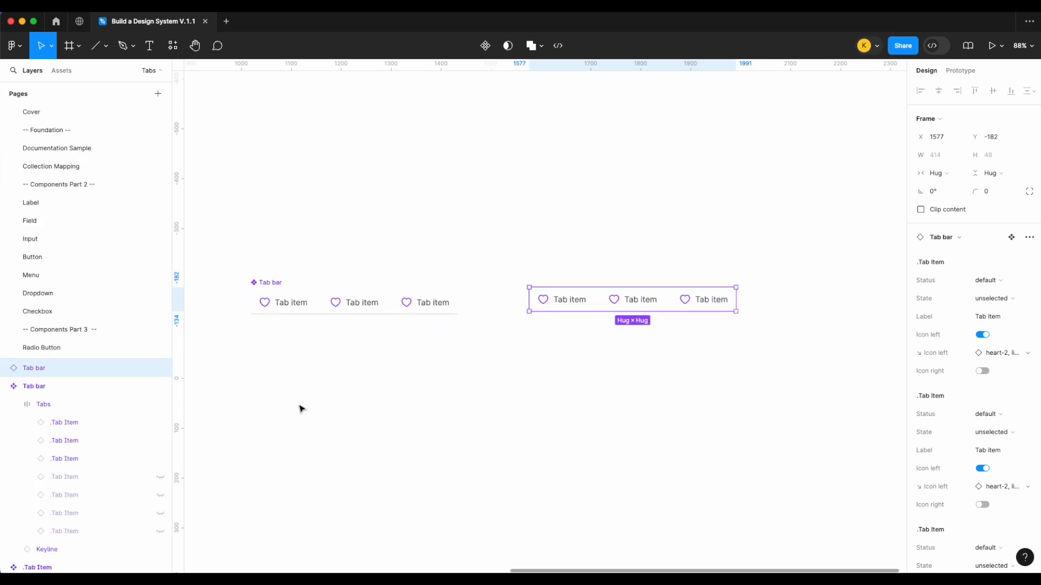
pyautogui.click(303, 340)
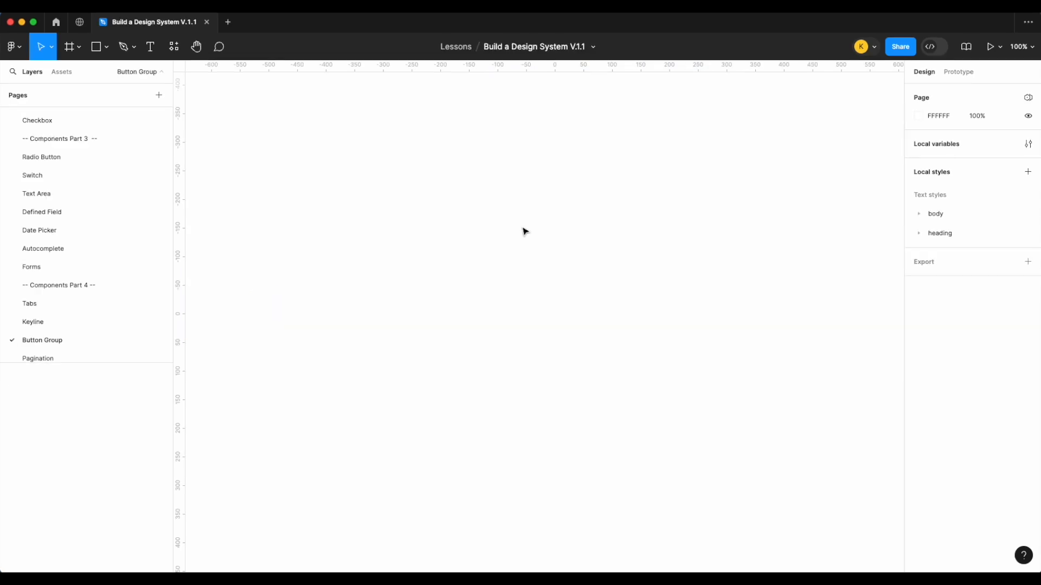
# Step: Add a text box reading "Button Group" on the Button Group page and apply the body/md text style
pyautogui.click(152, 48)
pyautogui.moveTo(480, 277); pyautogui.dragTo(600, 316)
pyautogui.scroll(3, 598, 317)
pyautogui.scroll(2, 598, 316)
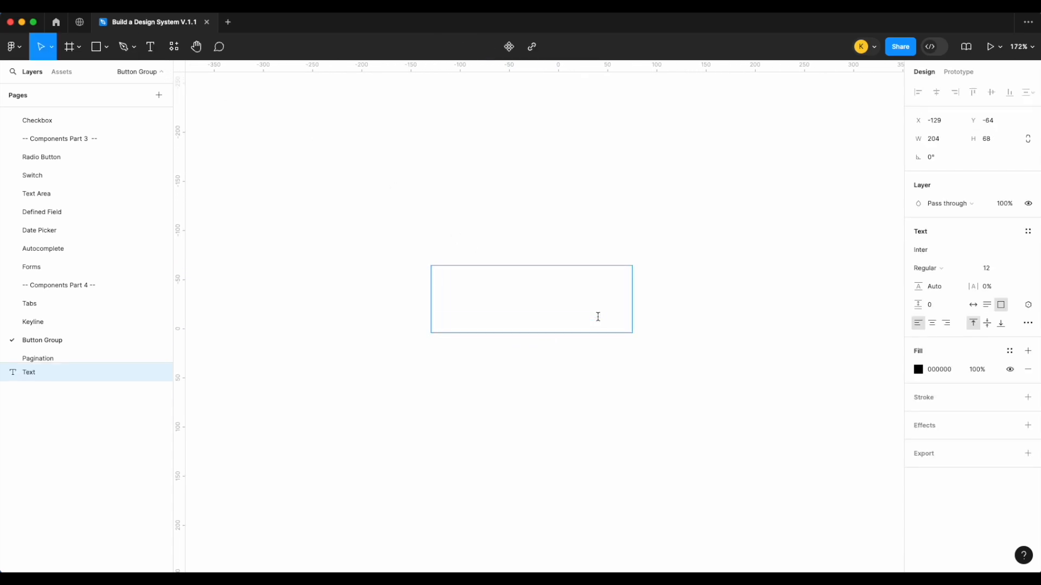
pyautogui.write('Button Group')
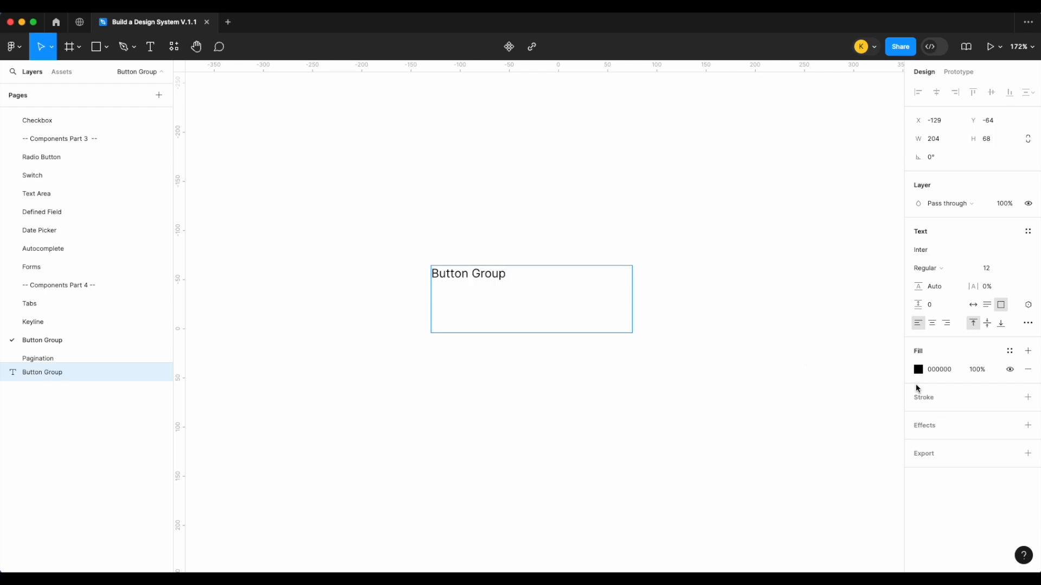
pyautogui.press('super+a')
pyautogui.click(1026, 232)
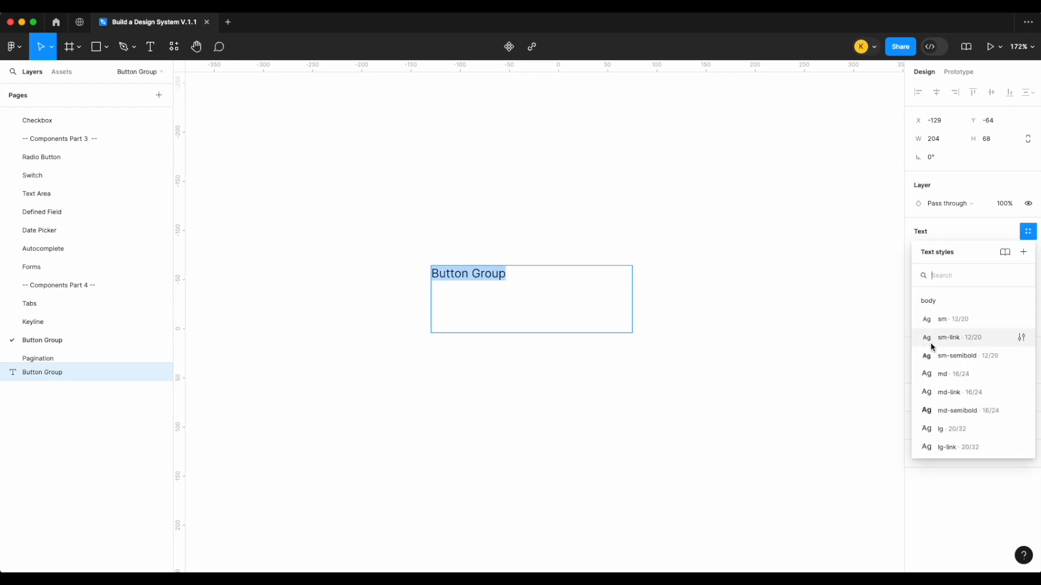
pyautogui.click(957, 374)
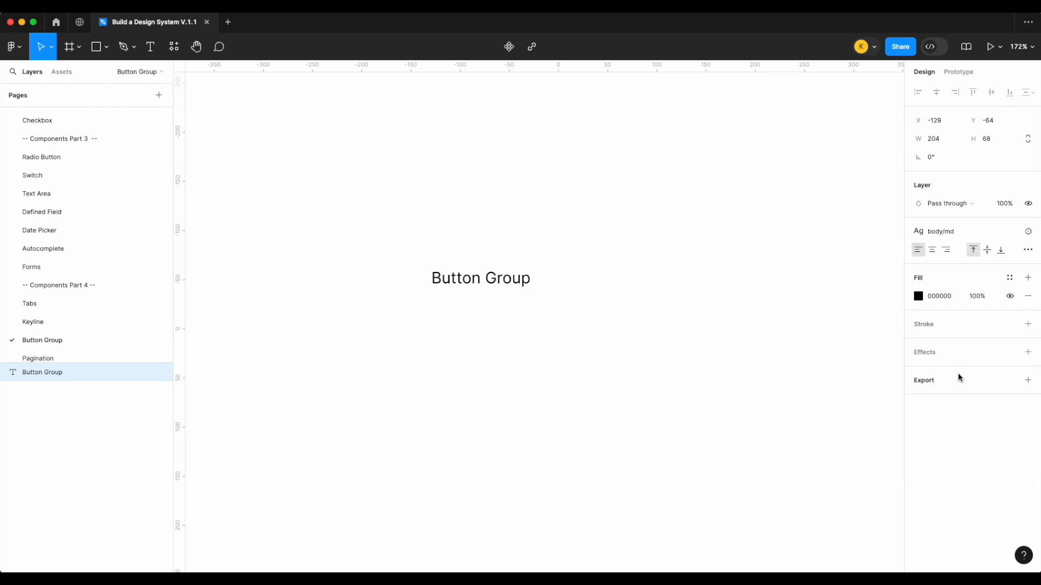
# Step: Apply the text/action color to the Button Group text and center it in a box resized to about 128 × 30
pyautogui.click(1009, 279)
pyautogui.write('text')
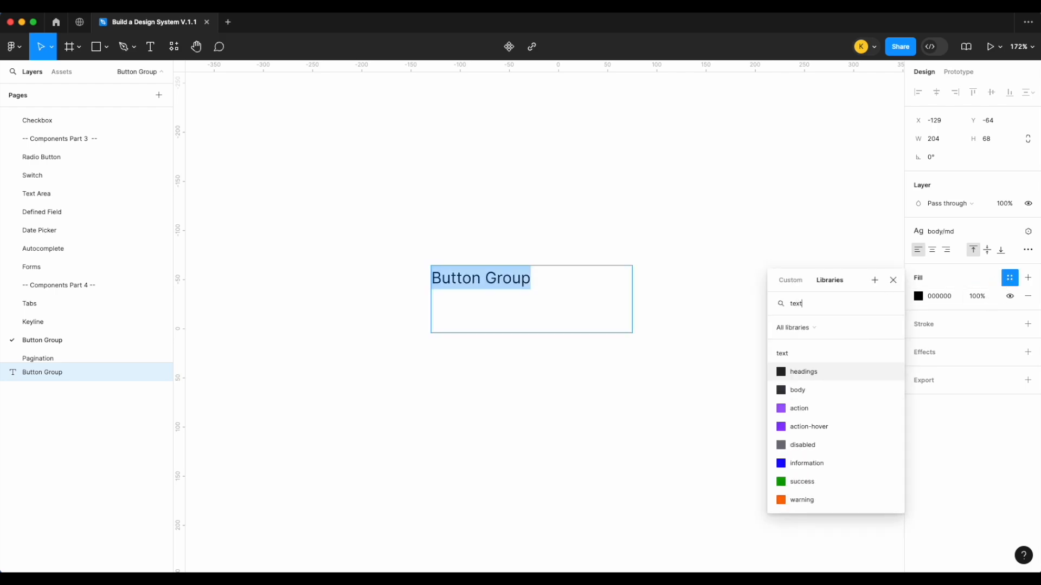
pyautogui.scroll(-2, 820, 493)
pyautogui.scroll(1, 809, 367)
pyautogui.click(810, 367)
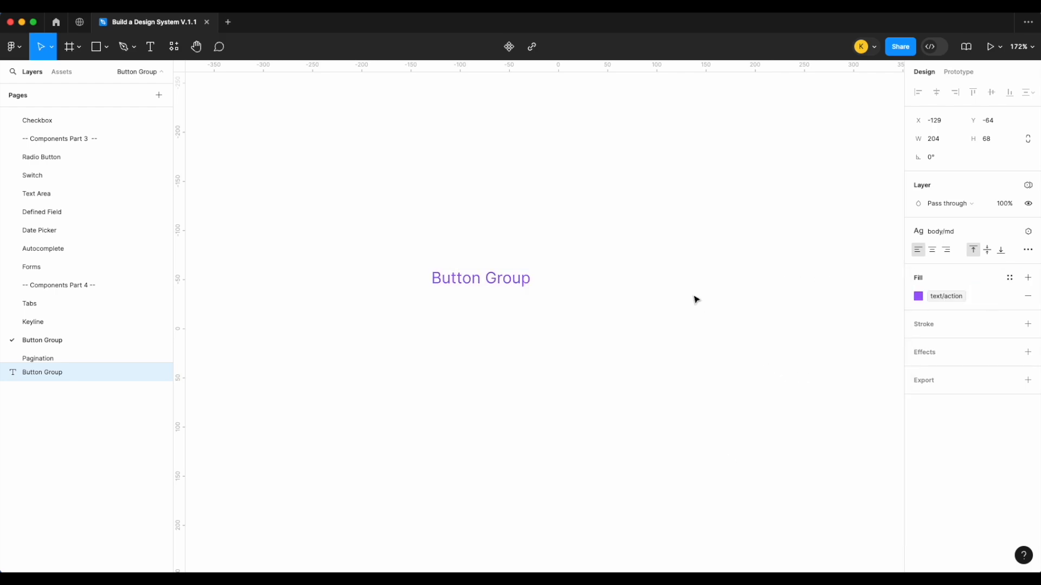
pyautogui.moveTo(586, 332); pyautogui.dragTo(540, 282)
pyautogui.click(932, 249)
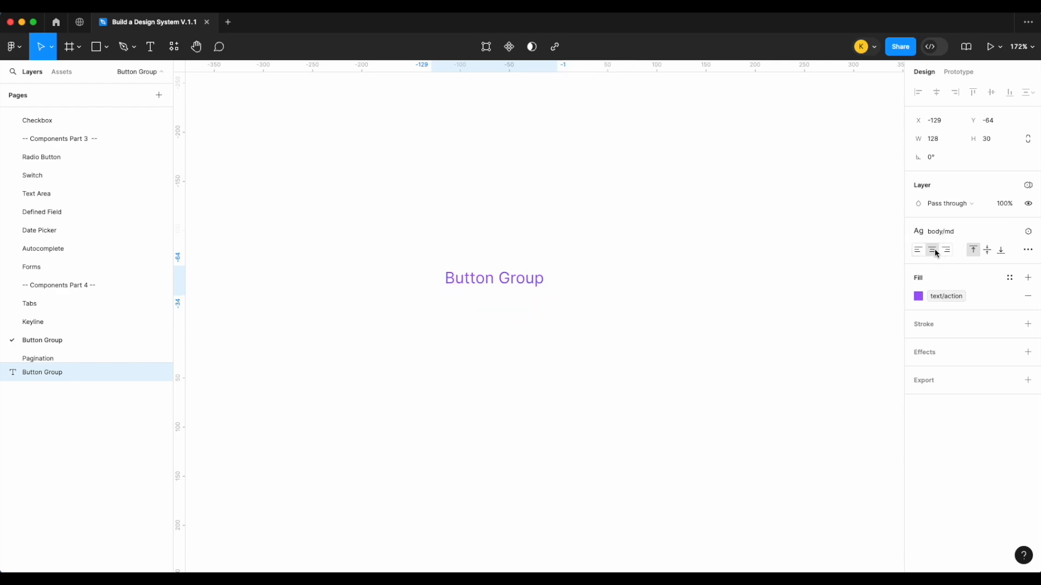
# Step: Search the component library for "heart" and place a heart-2 icon directly before the Button Group text
pyautogui.click(62, 72)
pyautogui.write('heart')
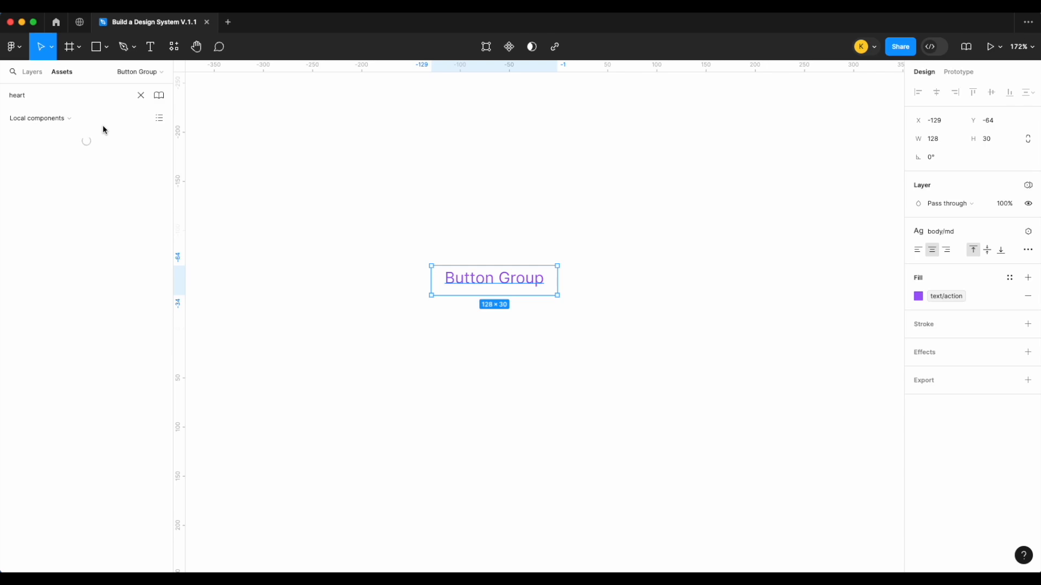
pyautogui.click(65, 118)
pyautogui.click(357, 298)
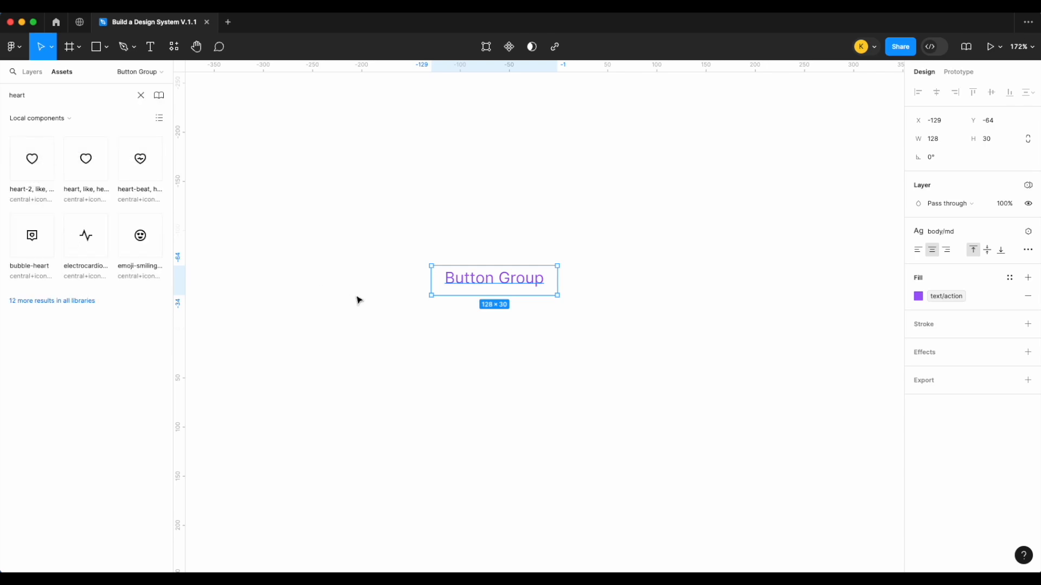
pyautogui.moveTo(35, 168); pyautogui.dragTo(424, 300)
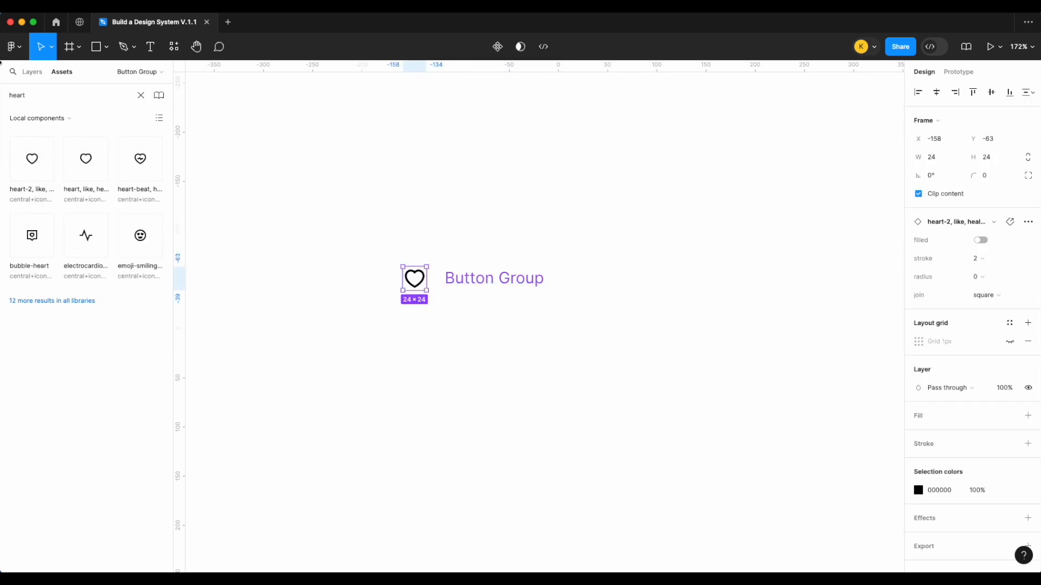
# Step: Apply the icon/action color to the heart icon
pyautogui.click(29, 72)
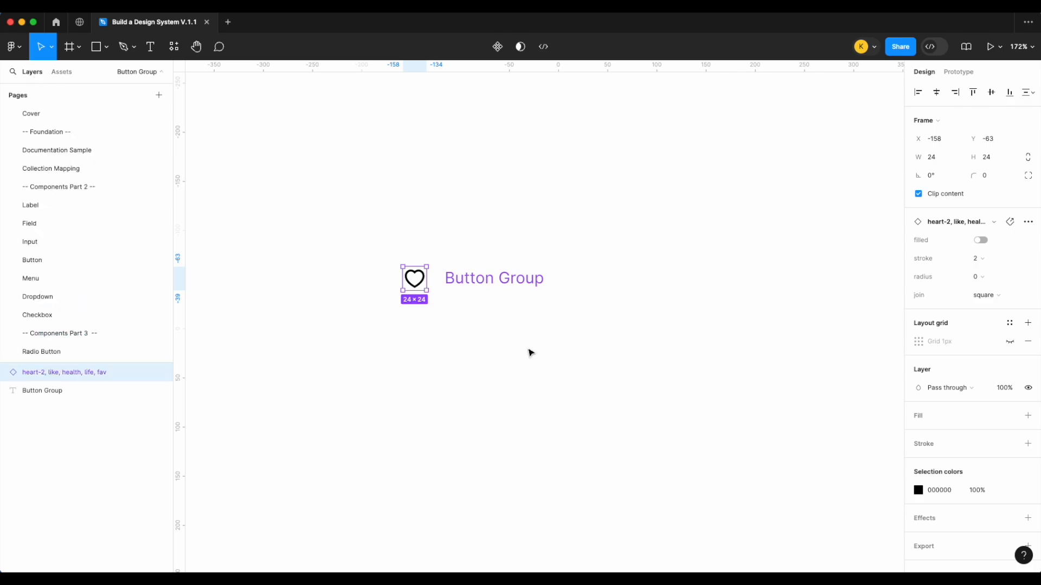
pyautogui.click(530, 354)
pyautogui.click(418, 287)
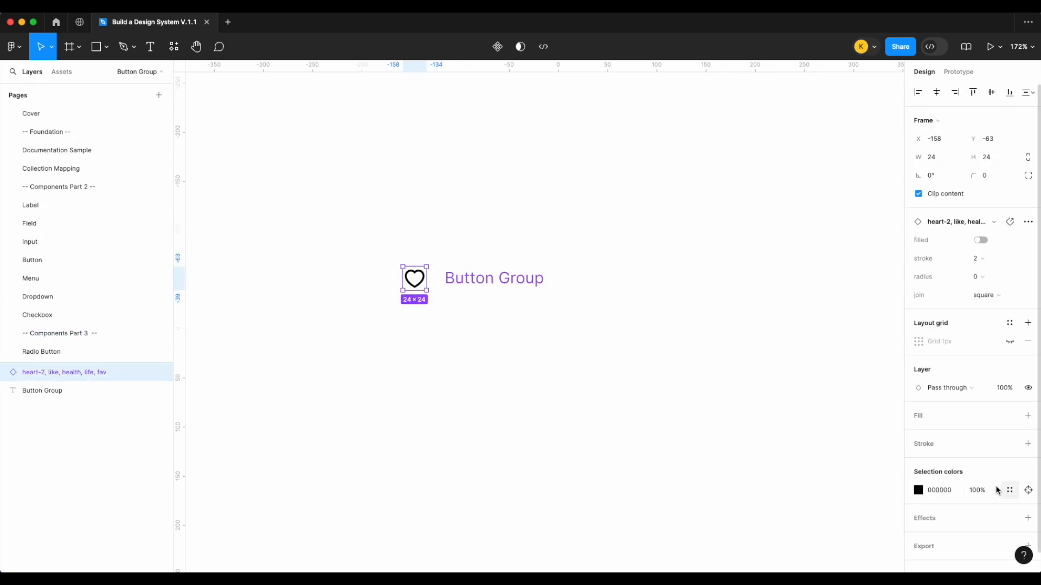
pyautogui.click(1009, 490)
pyautogui.write('ico')
pyautogui.scroll(-1, 825, 488)
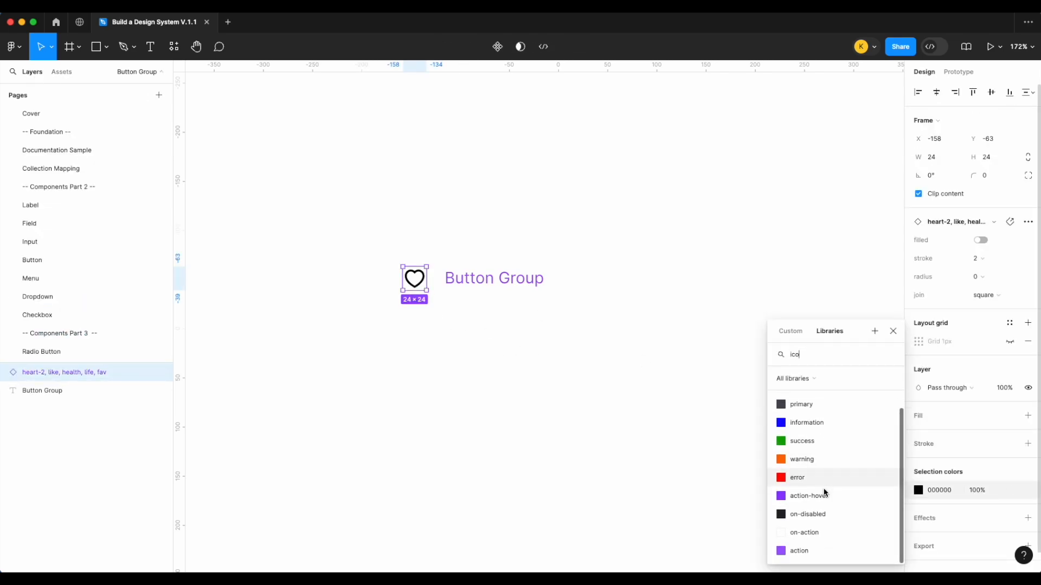
pyautogui.click(798, 551)
pyautogui.click(596, 395)
# Step: Wrap the heart icon and Button Group text in auto layout with gap 8, horizontal padding 16 and vertical padding 8
pyautogui.moveTo(645, 389); pyautogui.dragTo(395, 275)
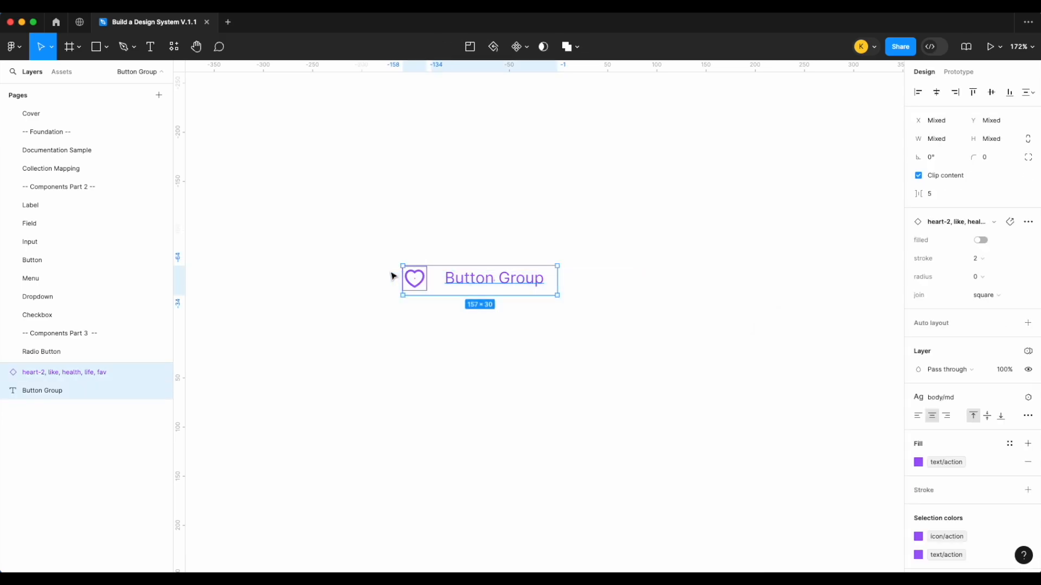
pyautogui.hotkey('shift', 'a')
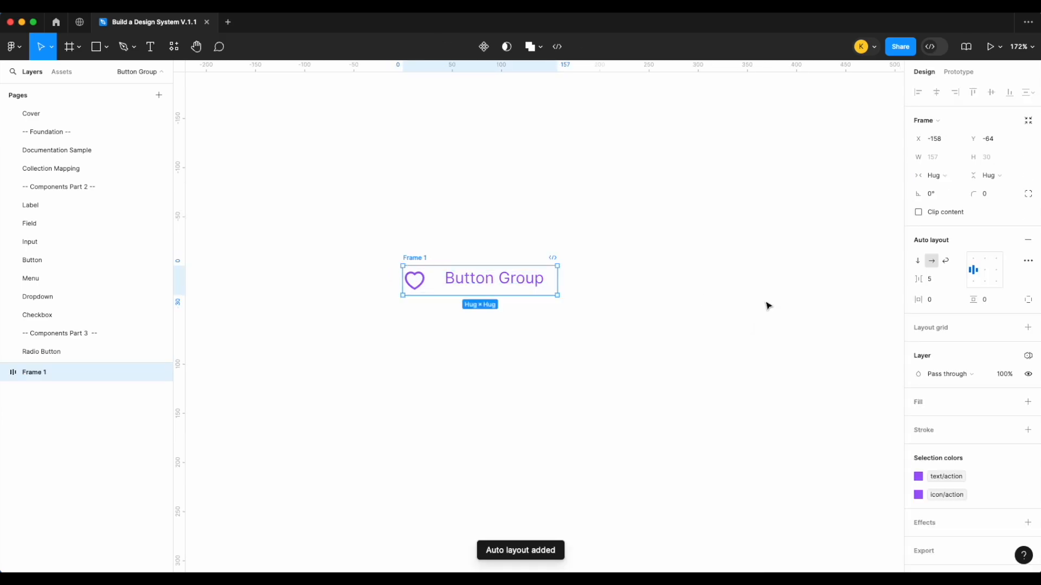
pyautogui.scroll(-10, 38, 314)
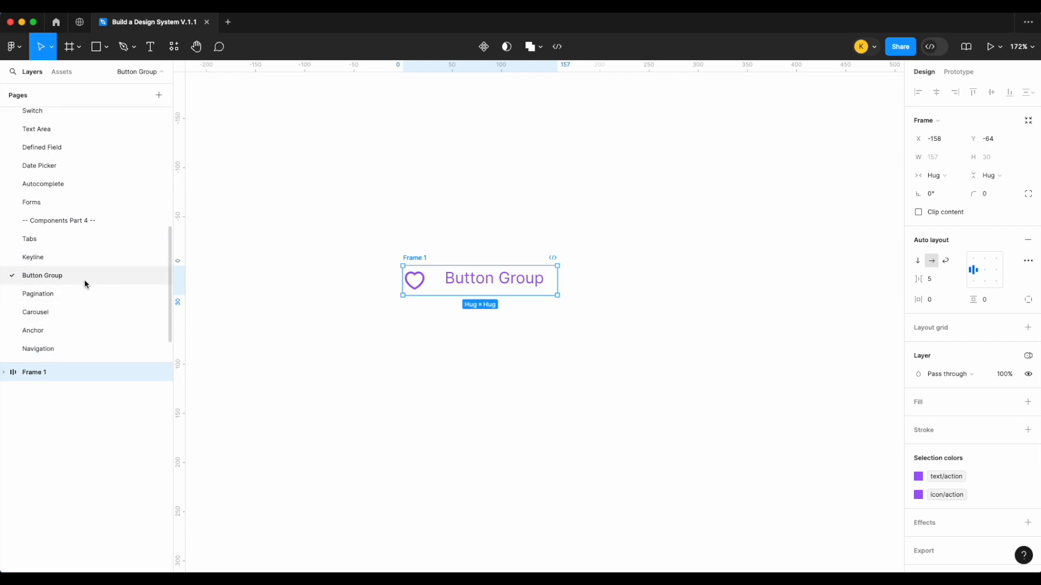
pyautogui.click(941, 287)
pyautogui.press('Return')
pyautogui.click(941, 304)
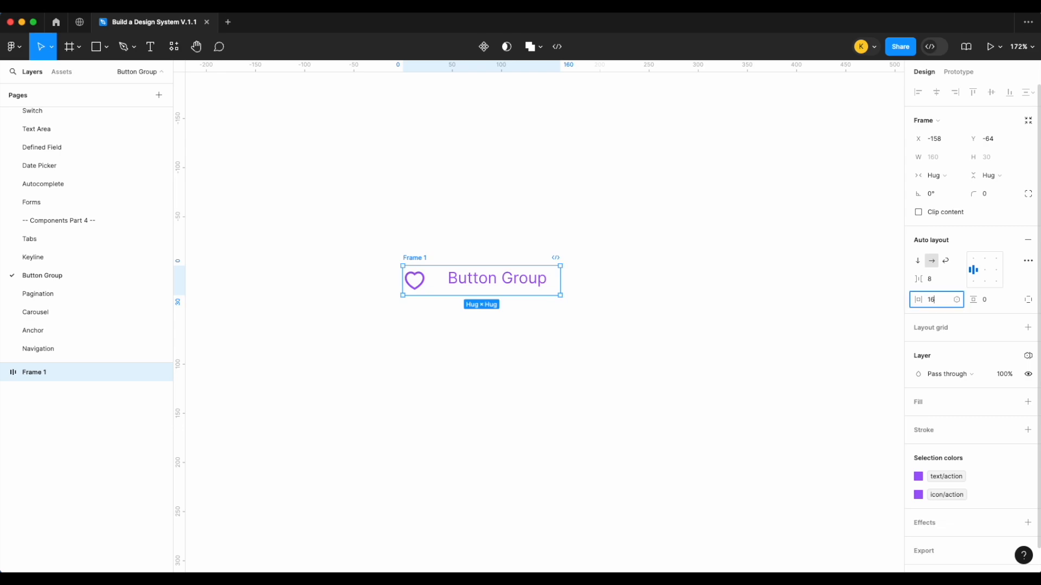
pyautogui.click(993, 301)
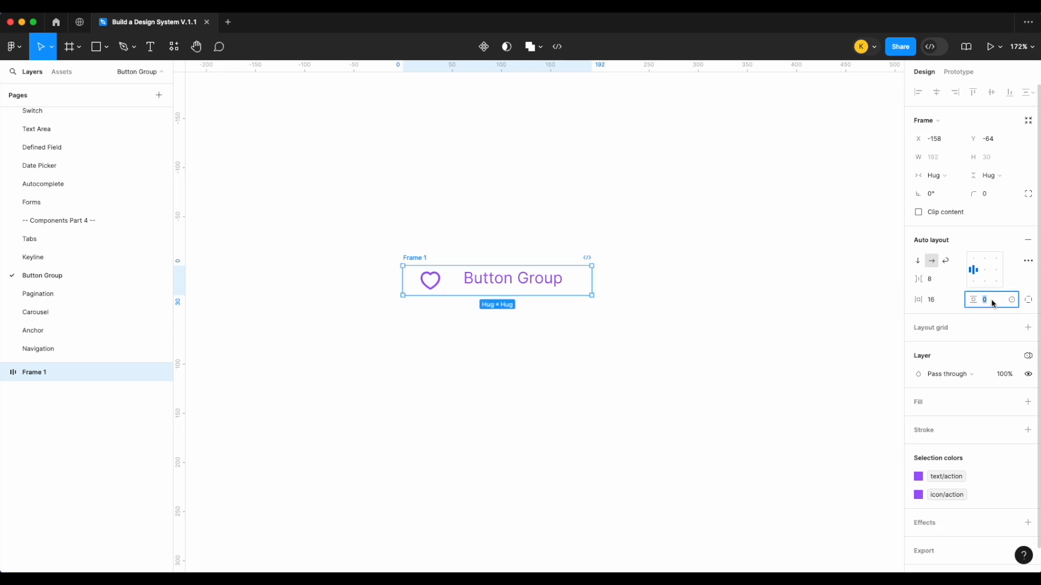
pyautogui.write('8')
pyautogui.press('Return')
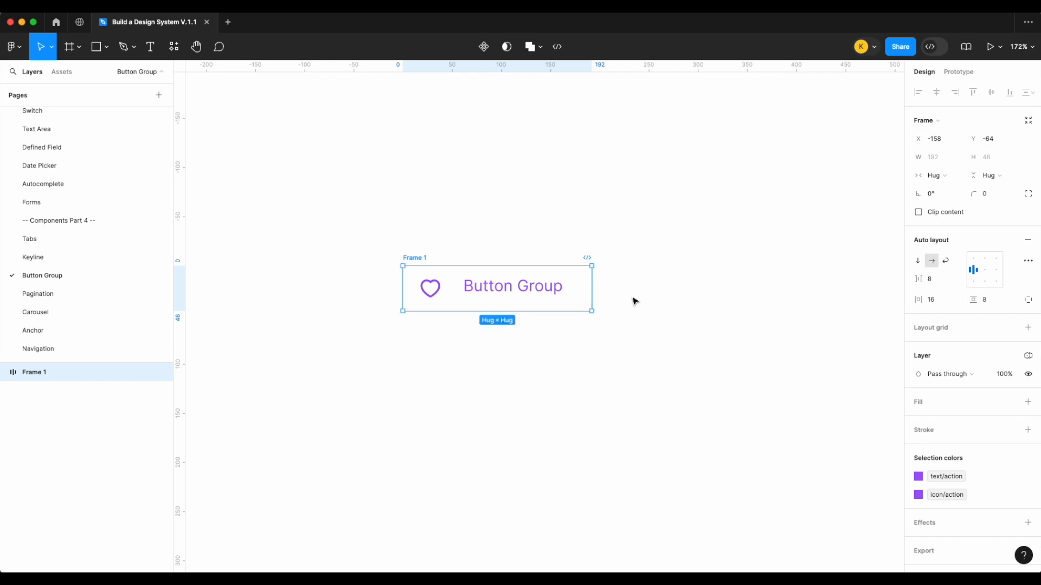
# Step: Set the Button Group text inside the frame to hug its contents
pyautogui.click(538, 288)
pyautogui.click(933, 157)
pyautogui.click(949, 171)
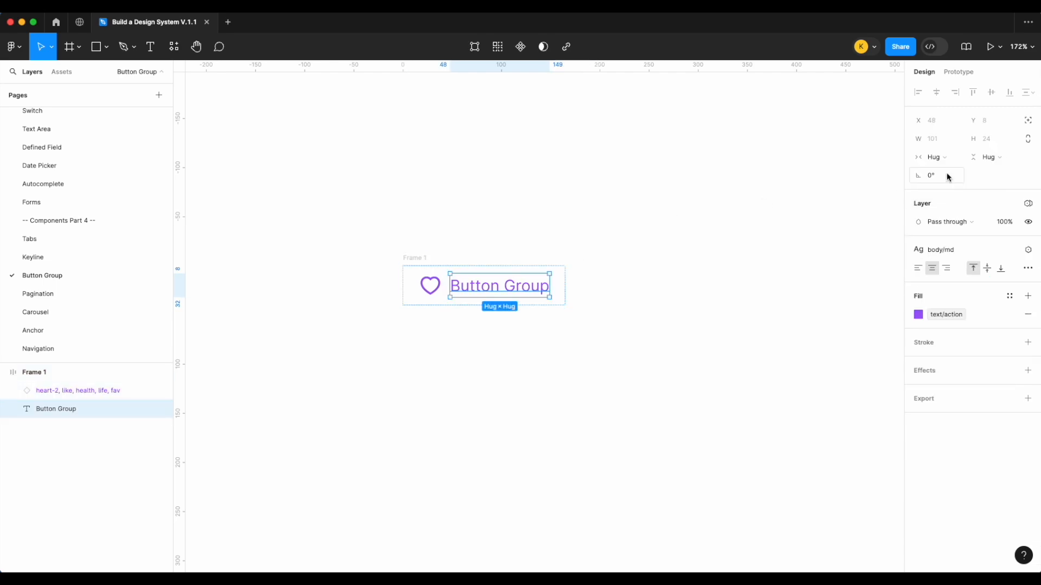
pyautogui.click(618, 270)
# Step: Rename the auto layout frame holding the icon and text to .item
pyautogui.click(425, 259)
pyautogui.doubleClick(421, 257)
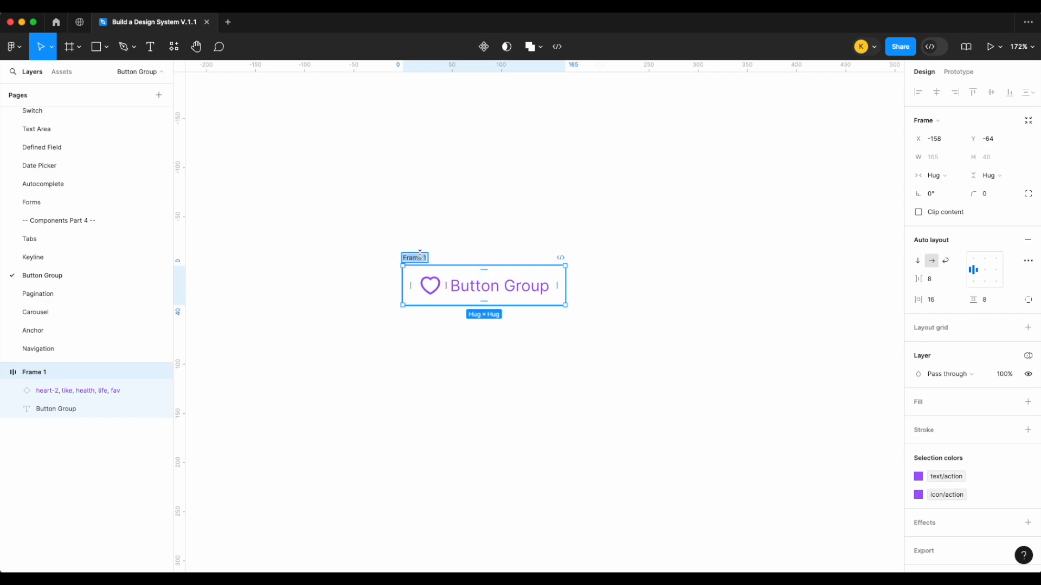
pyautogui.write('.item')
pyautogui.press('Return')
# Step: Turn the .item frame into a component and place an instance of it directly below, at Y 32
pyautogui.rightClick(412, 286)
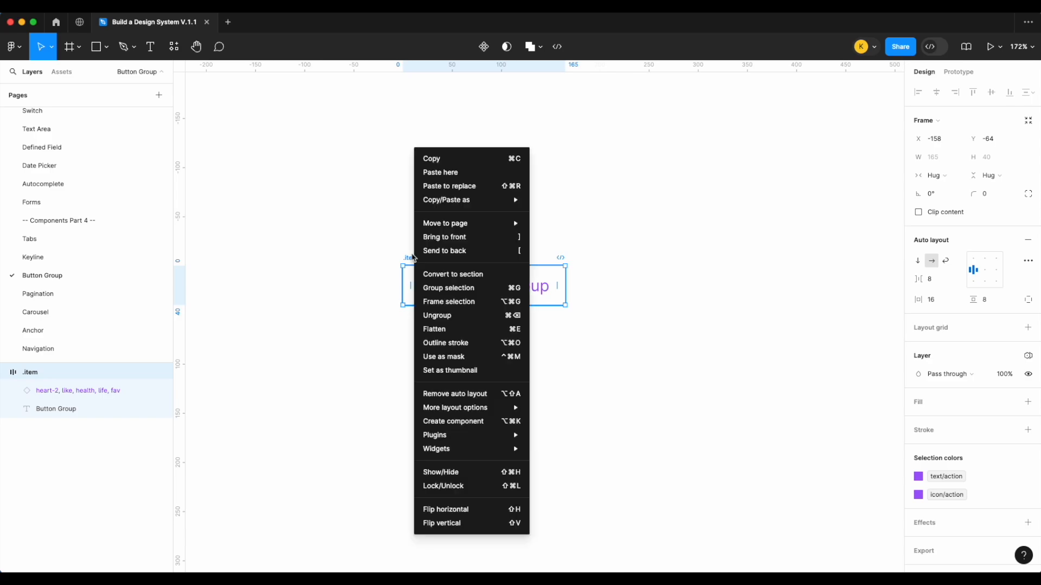
pyautogui.click(448, 420)
pyautogui.moveTo(510, 295); pyautogui.dragTo(511, 390)
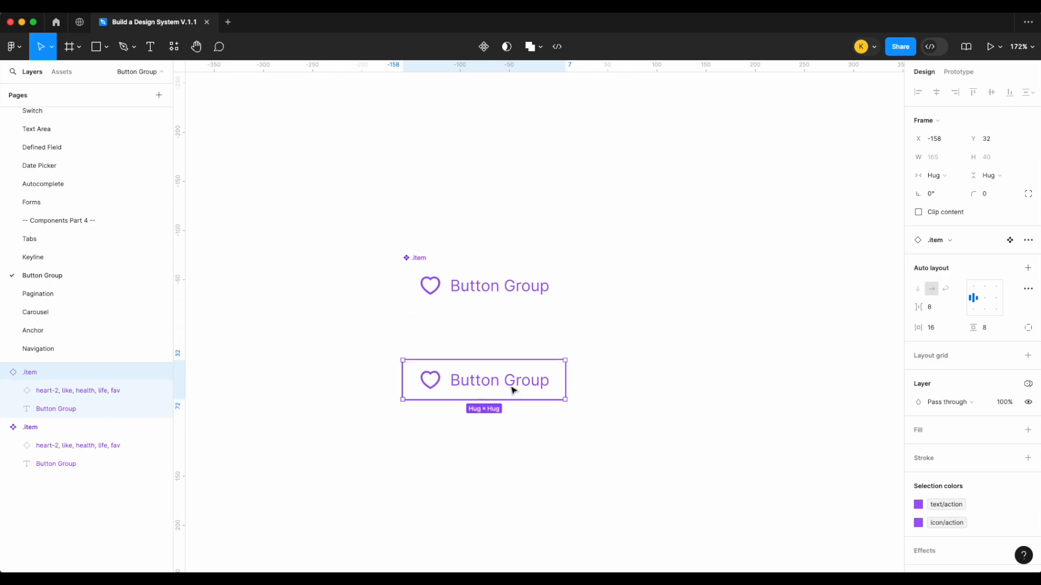
pyautogui.click(621, 321)
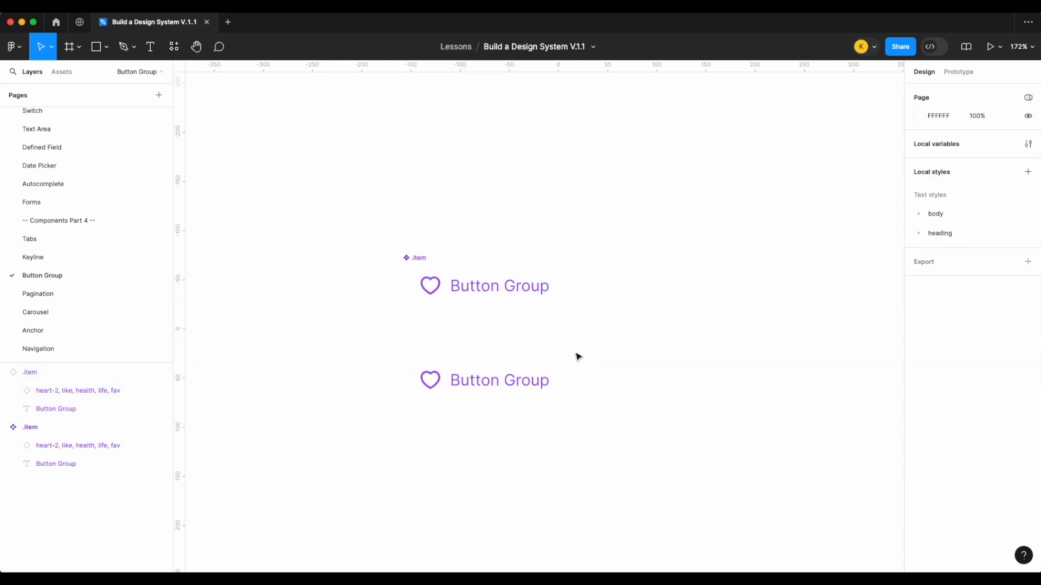
# Step: Add a stroke on only the right side of the main .item component, using the sm border width variable
pyautogui.click(435, 263)
pyautogui.scroll(-2, 1026, 454)
pyautogui.click(1028, 447)
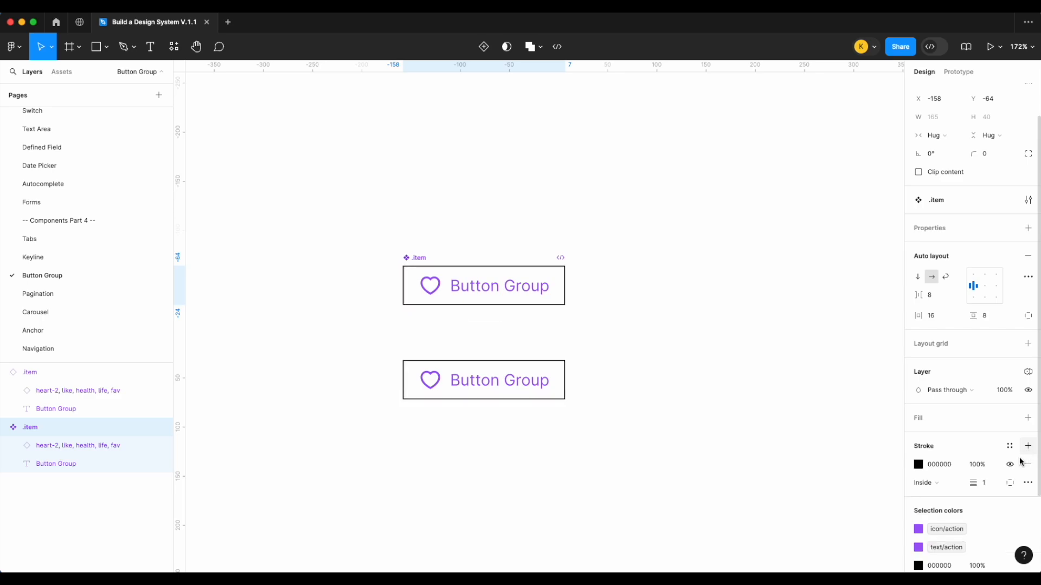
pyautogui.click(1009, 483)
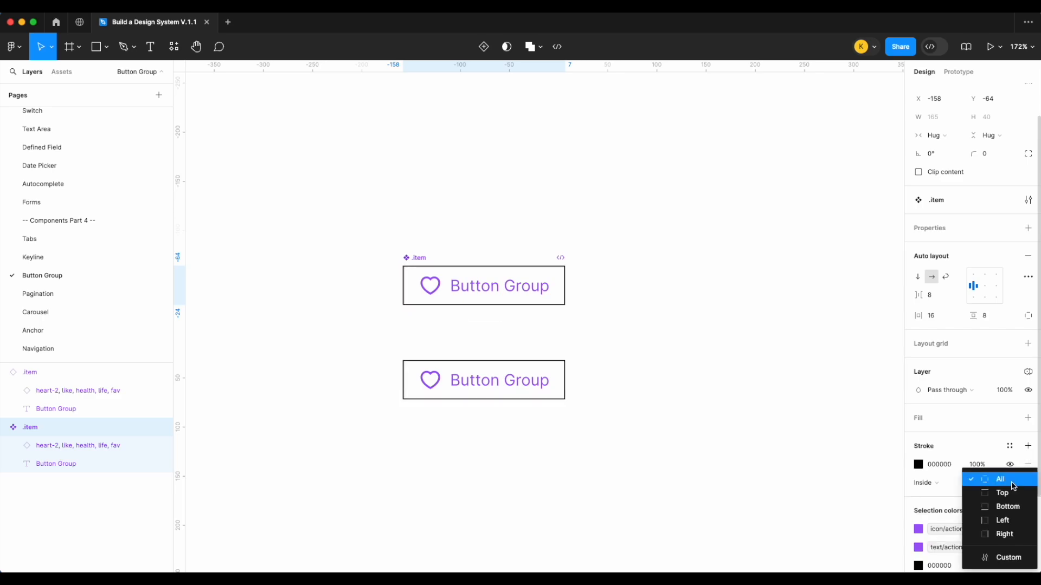
pyautogui.click(1004, 535)
pyautogui.click(988, 486)
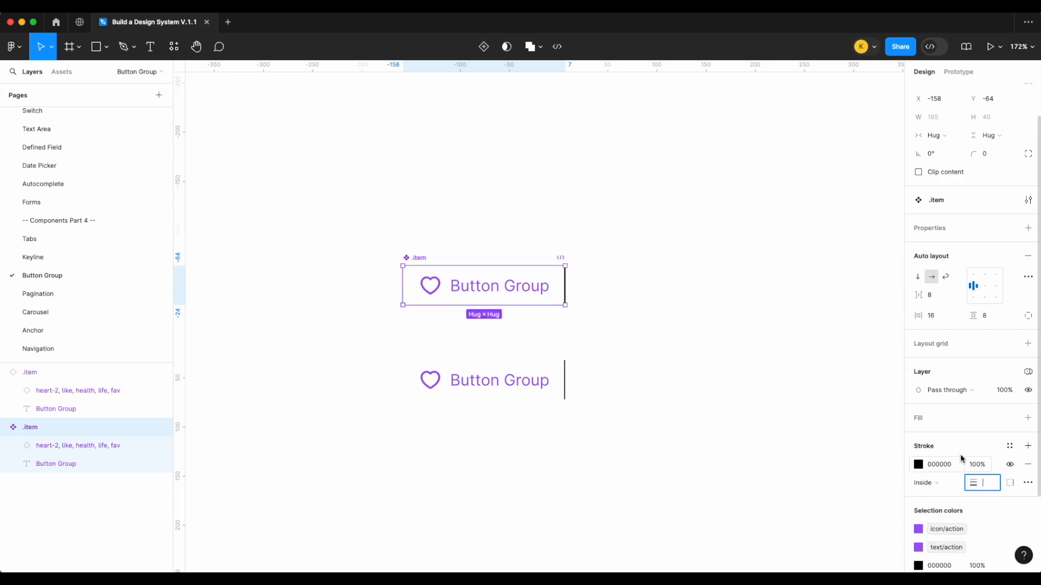
pyautogui.scroll(-2, 988, 486)
pyautogui.rightClick(986, 395)
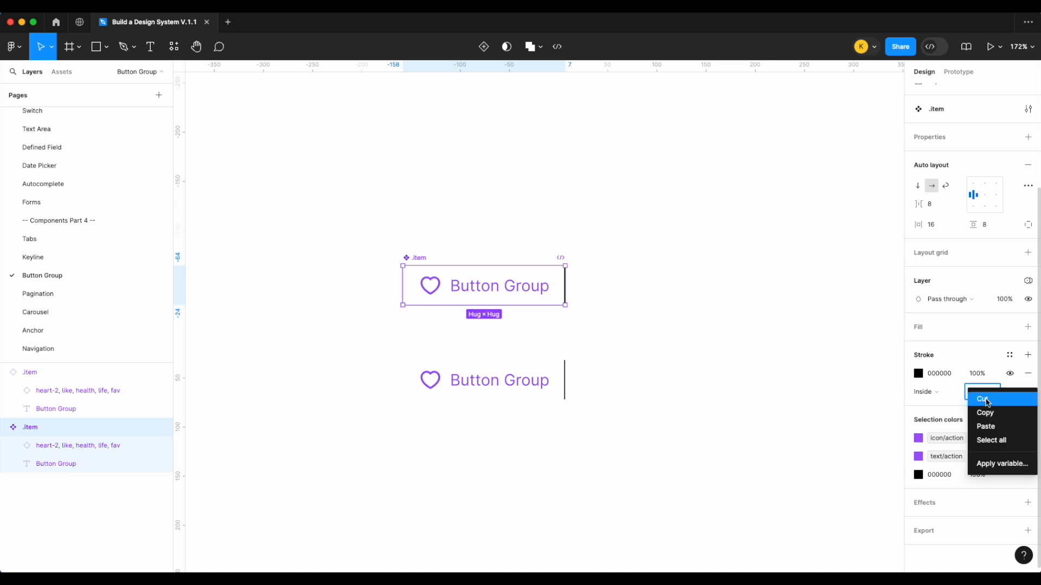
pyautogui.click(1001, 464)
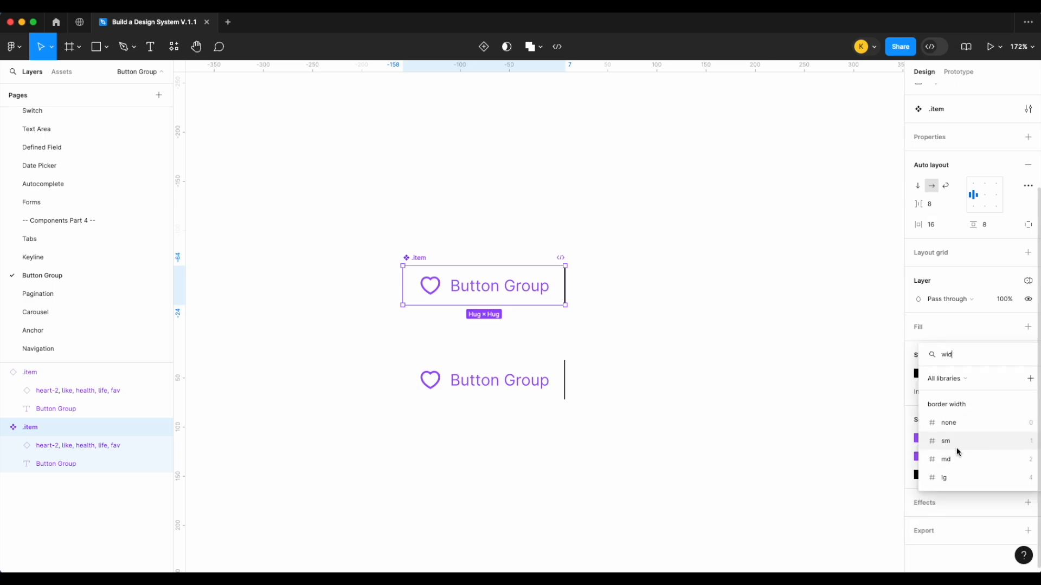
pyautogui.press('Escape')
# Step: Apply the border/action color to the main .item component's stroke
pyautogui.click(1009, 355)
pyautogui.write('bor')
pyautogui.scroll(-2, 829, 495)
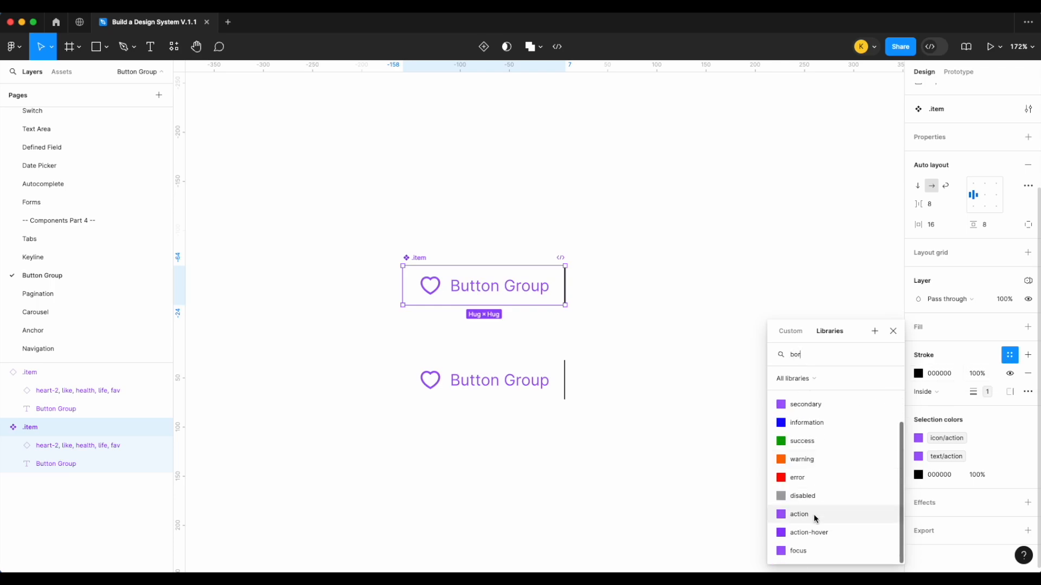
pyautogui.click(813, 517)
pyautogui.click(699, 336)
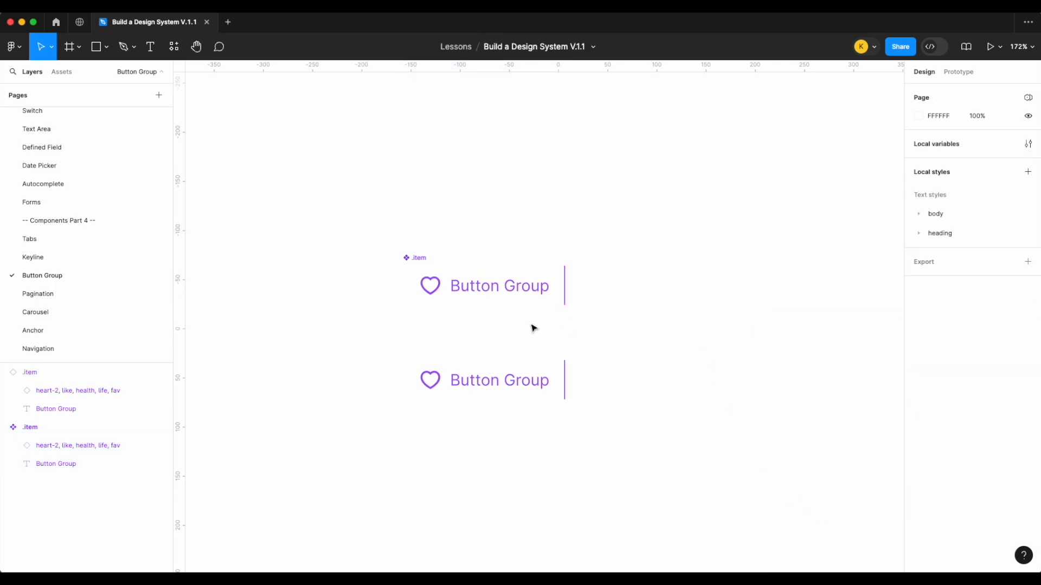
# Step: Set the main .item component's stroke position to Outside
pyautogui.click(515, 285)
pyautogui.click(953, 482)
pyautogui.click(943, 489)
pyautogui.click(651, 309)
pyautogui.scroll(-2, 650, 309)
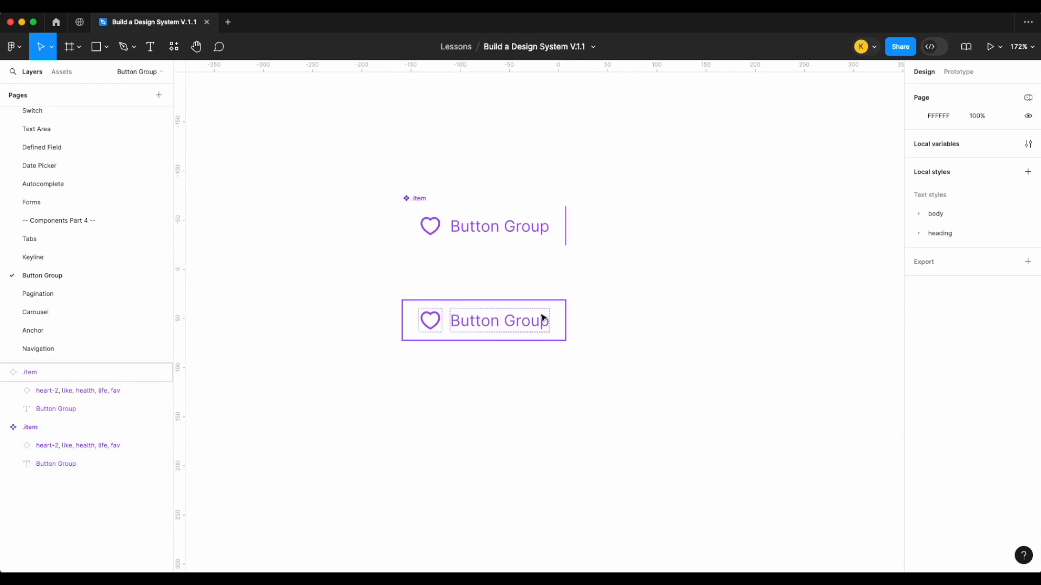
# Step: Create a text property named Label, with value Button Group, for the text in the main .item component
pyautogui.click(528, 238)
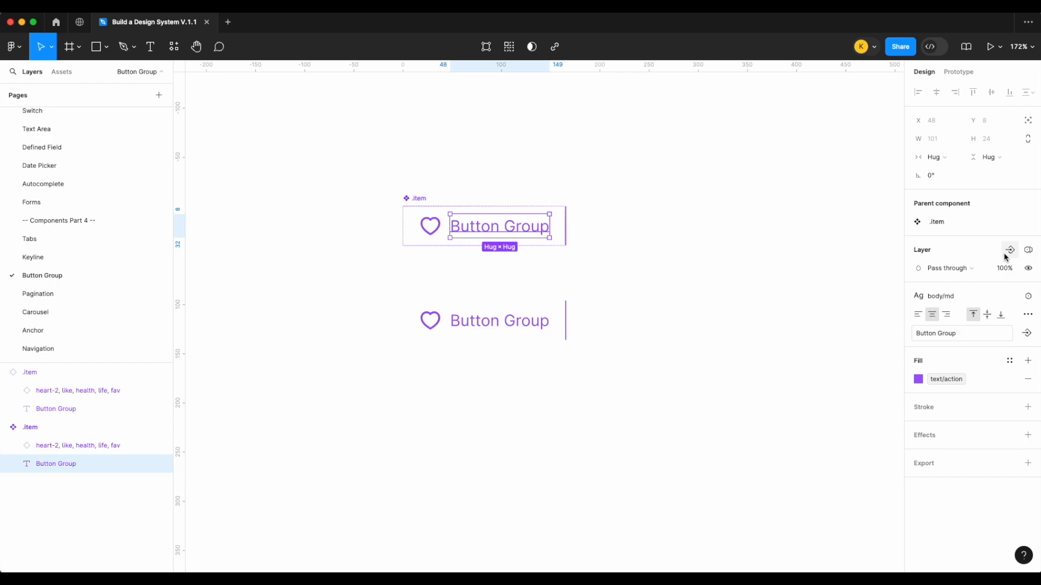
pyautogui.click(1026, 332)
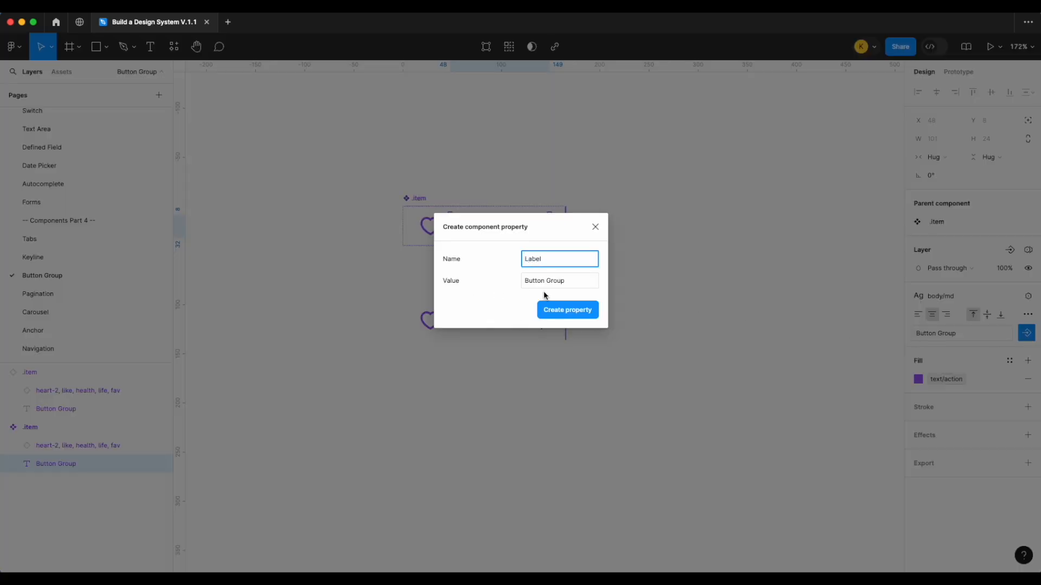
pyautogui.click(567, 310)
# Step: Change the Label of the .item instance below to Button
pyautogui.click(487, 321)
pyautogui.click(1011, 259)
pyautogui.press('super+a')
pyautogui.write('Button')
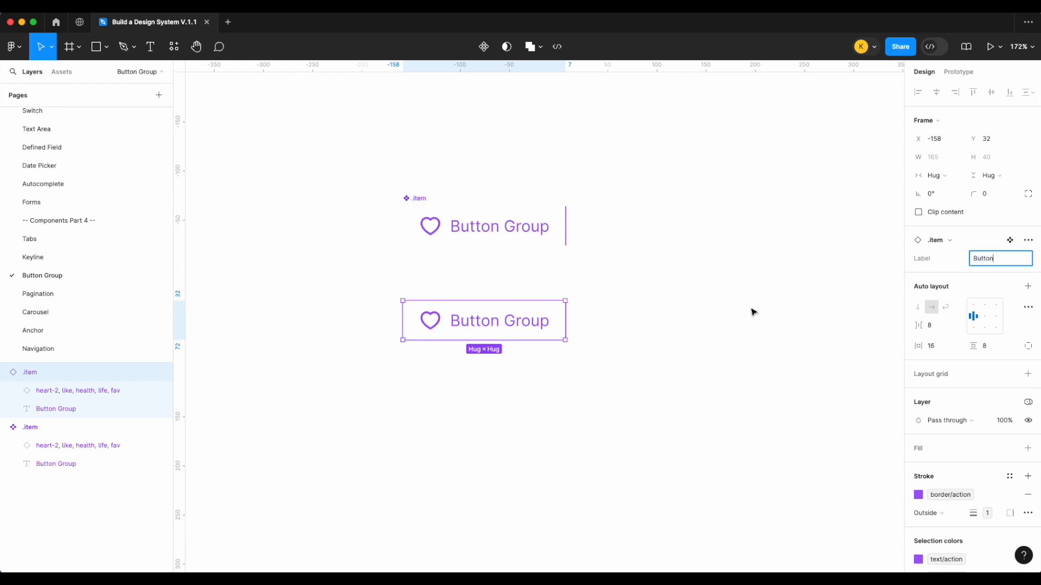
pyautogui.click(657, 336)
# Step: Create a visibility property named Icon left, with value True, for the heart icon in the main .item component
pyautogui.doubleClick(443, 231)
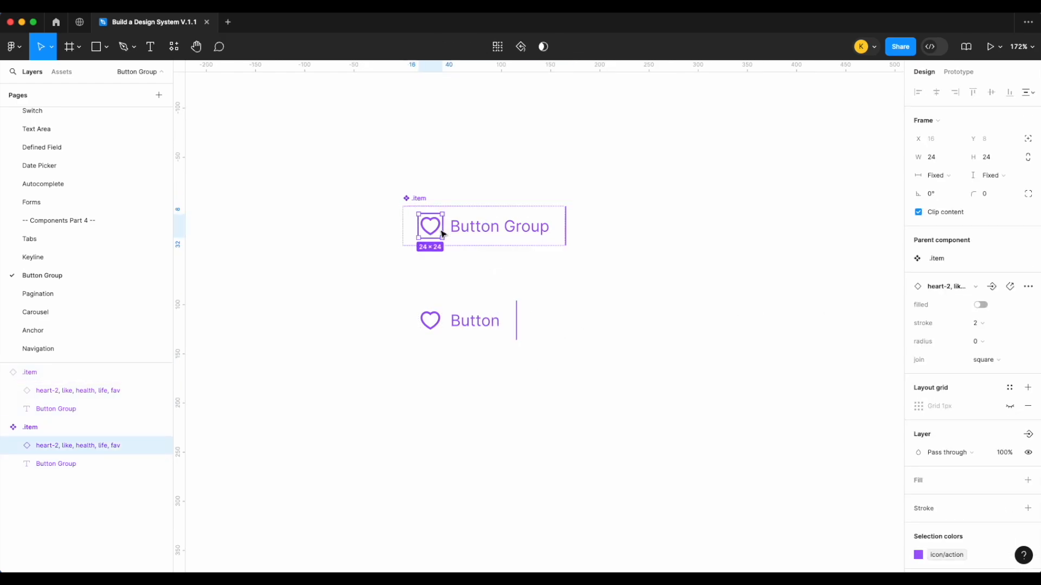
pyautogui.click(1028, 435)
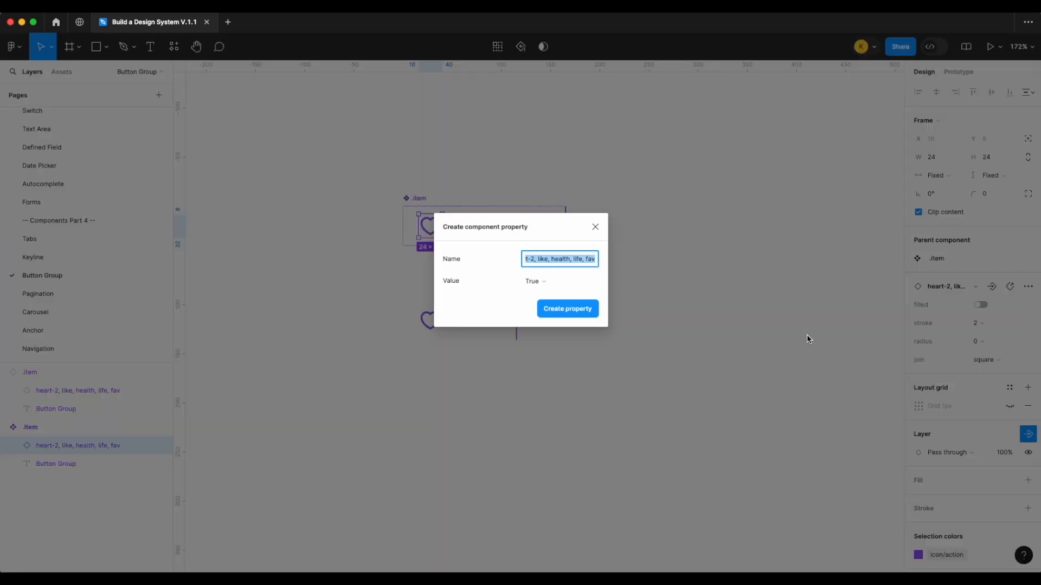
pyautogui.write('Icon left')
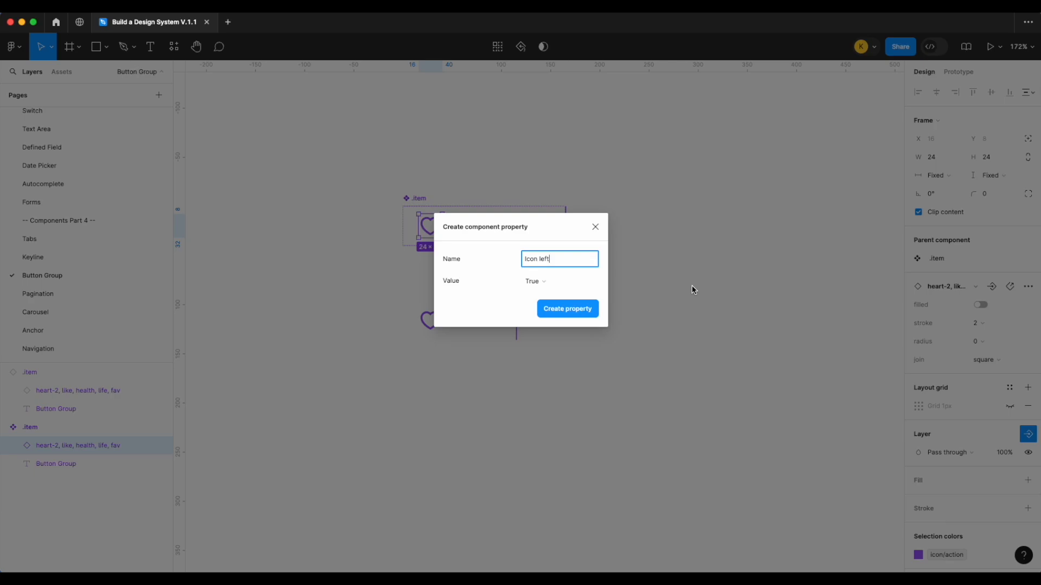
pyautogui.click(578, 314)
# Step: Test the Icon left property on the .item instance by switching it off and back on
pyautogui.click(504, 319)
pyautogui.click(981, 277)
pyautogui.click(984, 279)
# Step: Create an instance swap property named "↘ Icon left" for the heart icon in the main .item component
pyautogui.click(444, 229)
pyautogui.doubleClick(430, 231)
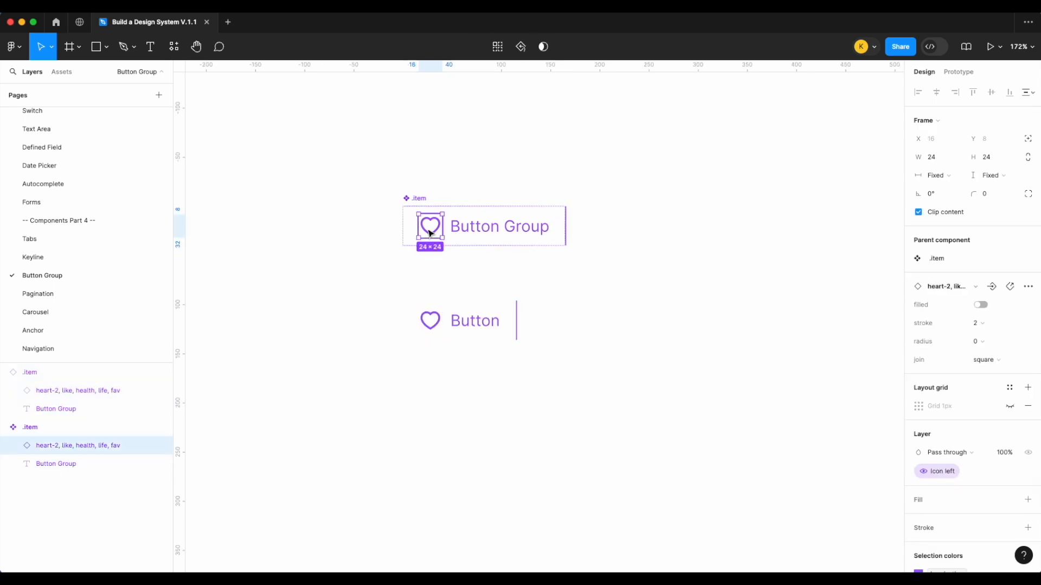
pyautogui.click(991, 287)
pyautogui.write('Icon left')
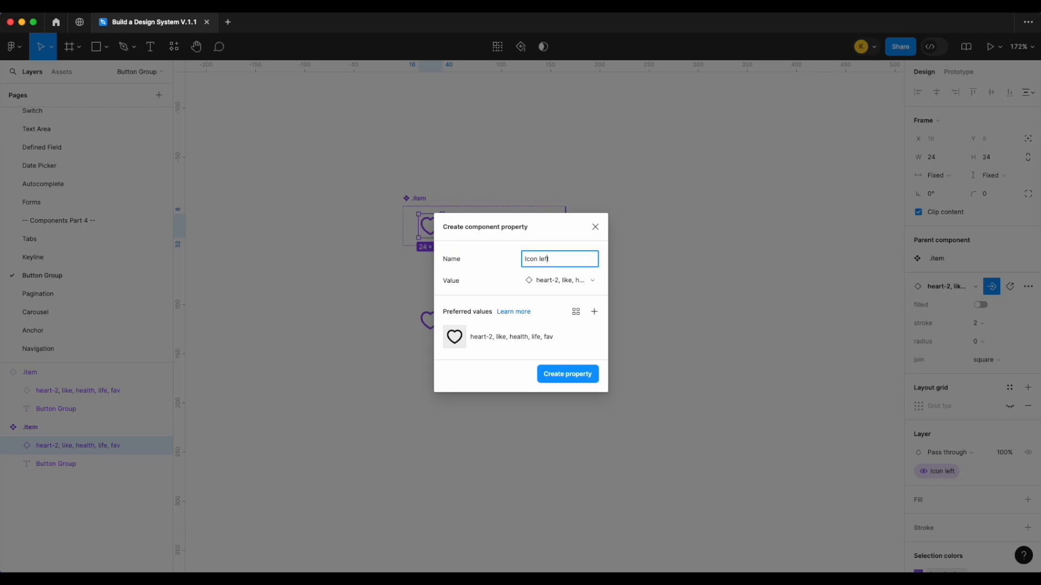
pyautogui.click(70, 6)
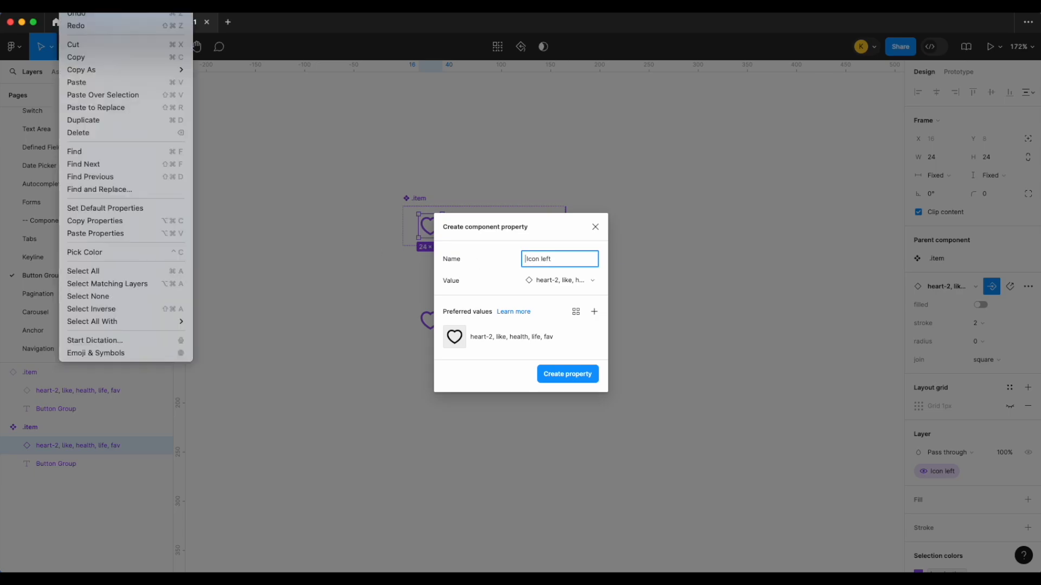
pyautogui.click(98, 353)
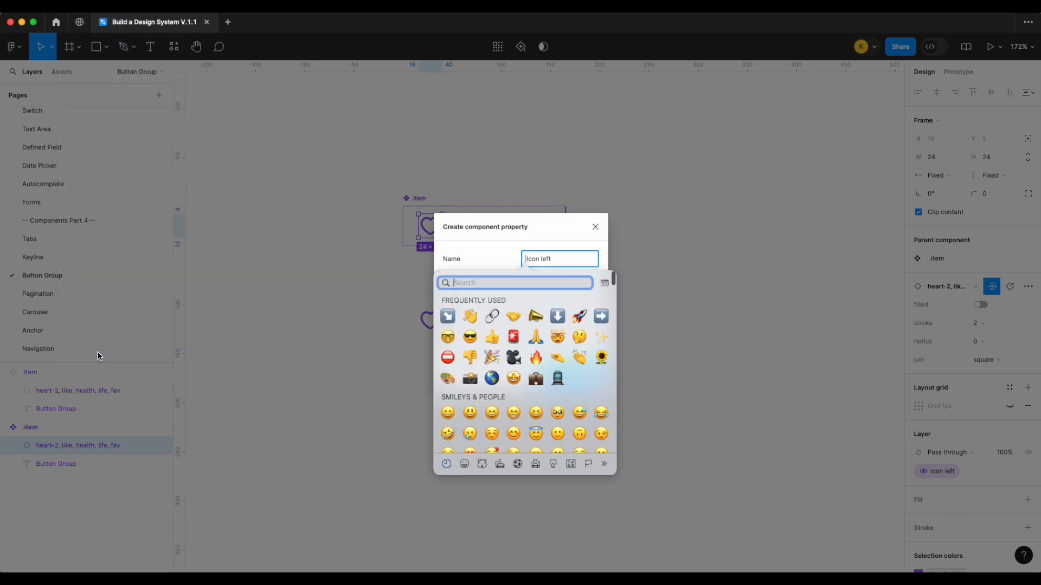
pyautogui.write('arrow')
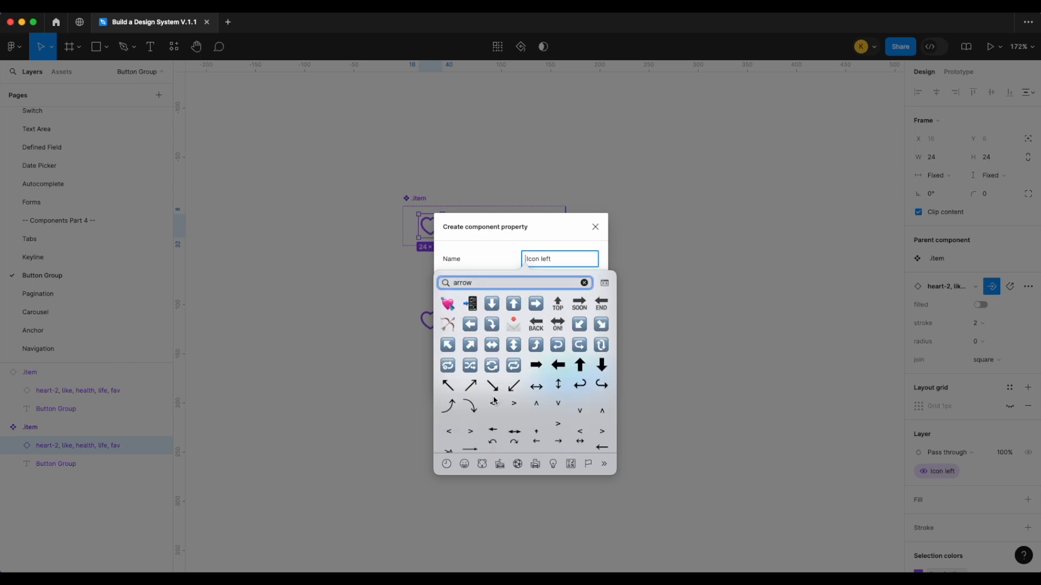
pyautogui.click(493, 385)
pyautogui.click(584, 374)
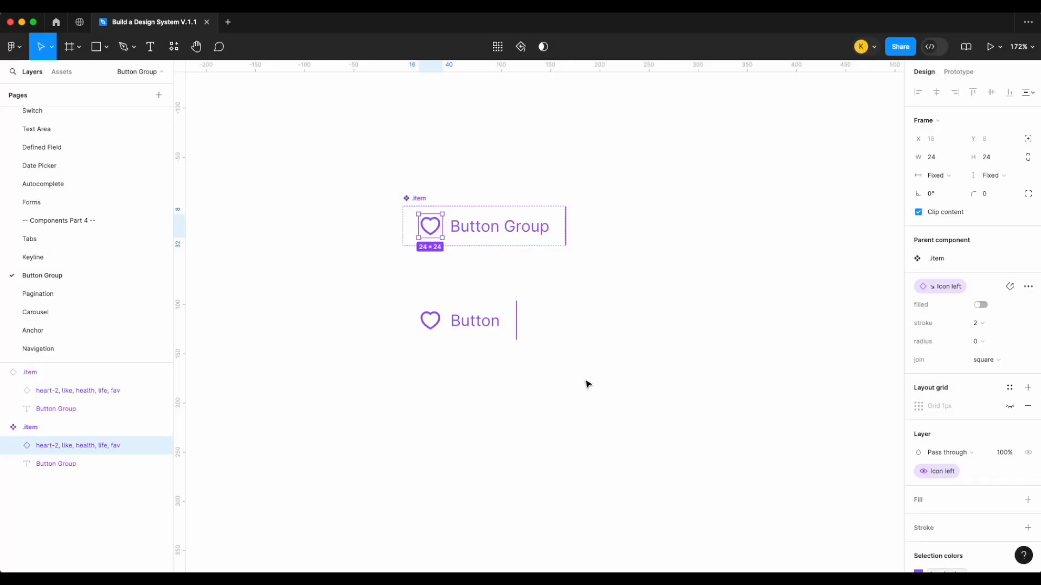
# Step: Switch Icon left off and on again in the .item instance to check both icon properties
pyautogui.click(505, 333)
pyautogui.click(980, 278)
pyautogui.click(980, 278)
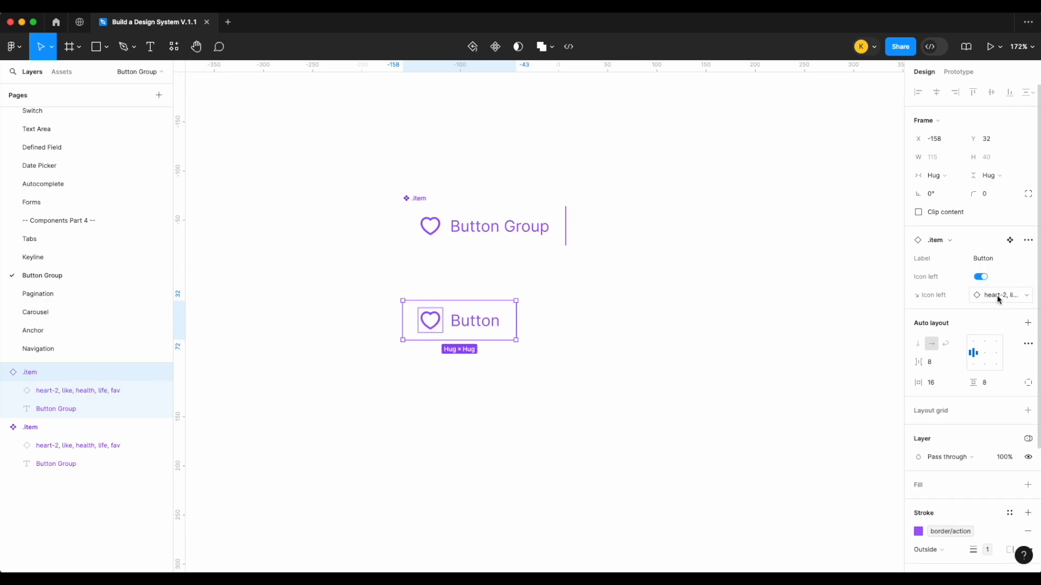
# Step: Add a second variant to the main .item component and delete the separate .item instance below it
pyautogui.click(682, 324)
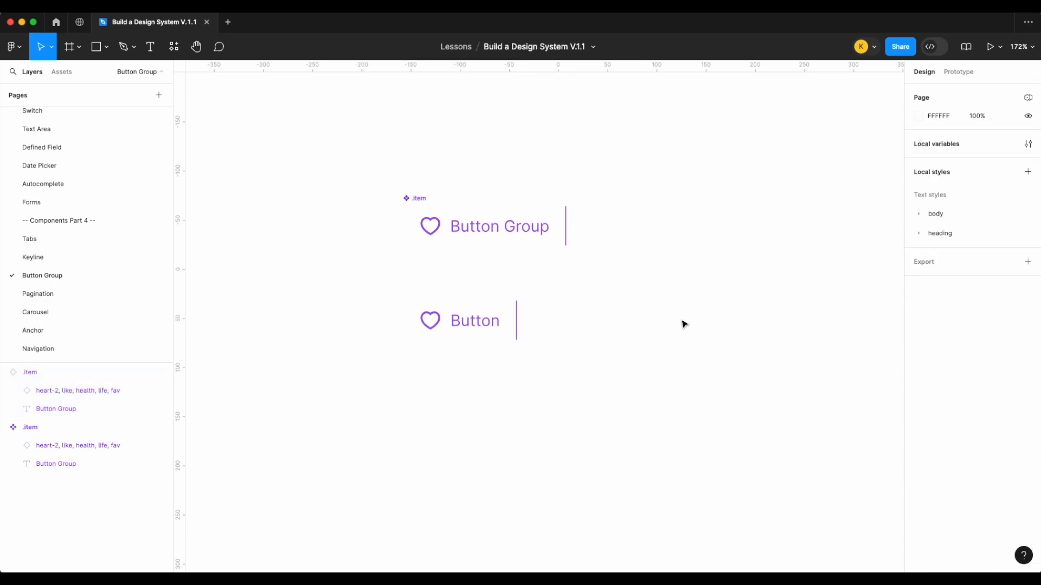
pyautogui.hscroll(2, 542, 326)
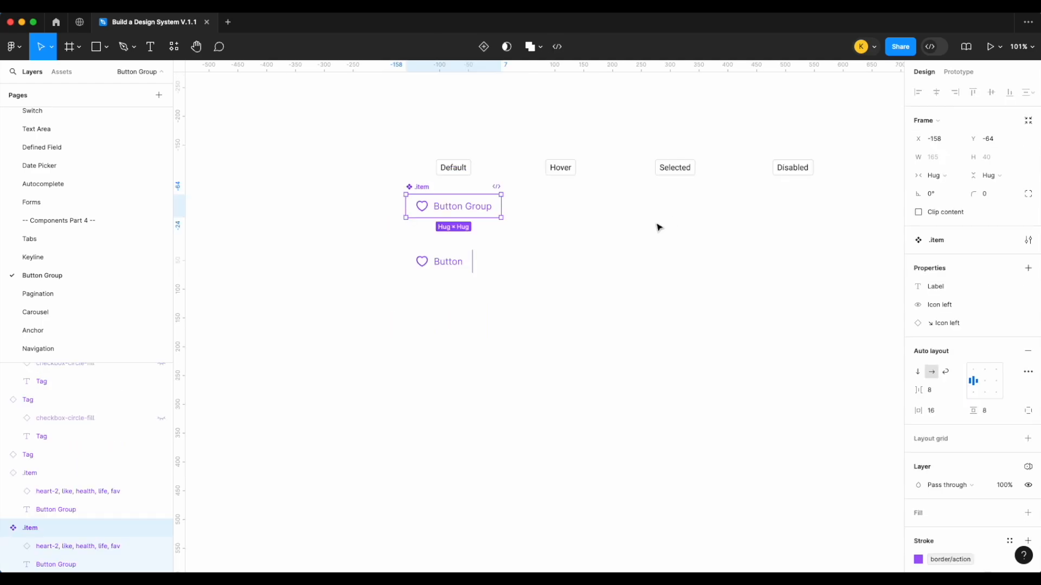
pyautogui.click(659, 227)
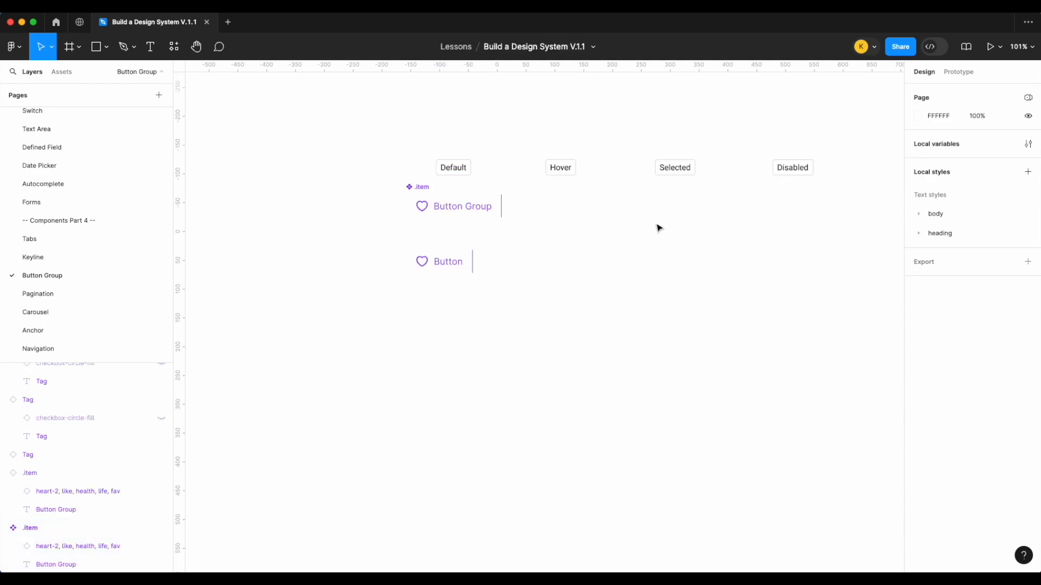
pyautogui.rightClick(421, 187)
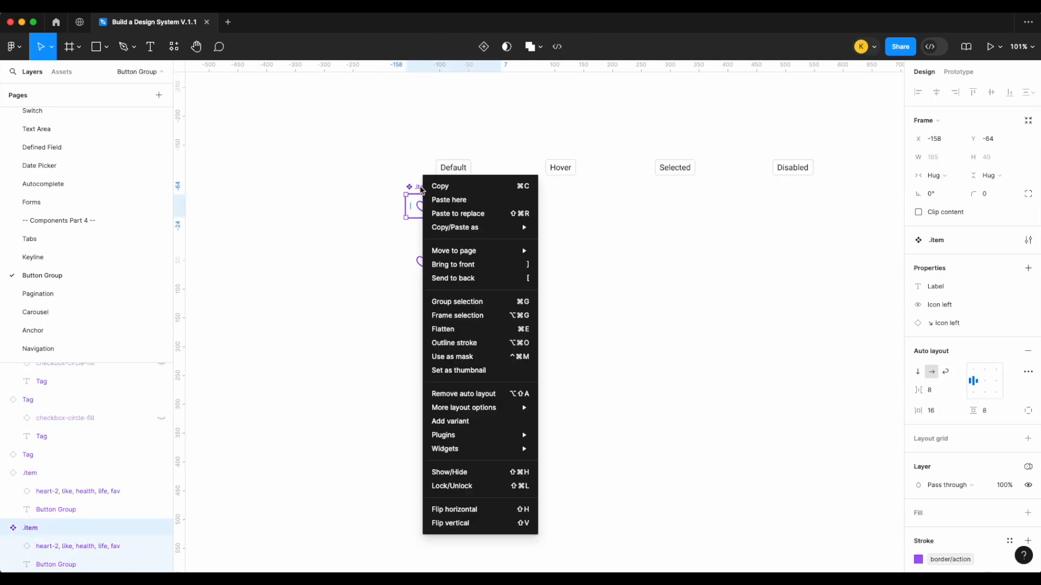
pyautogui.click(484, 422)
pyautogui.click(595, 355)
pyautogui.moveTo(457, 269); pyautogui.dragTo(457, 343)
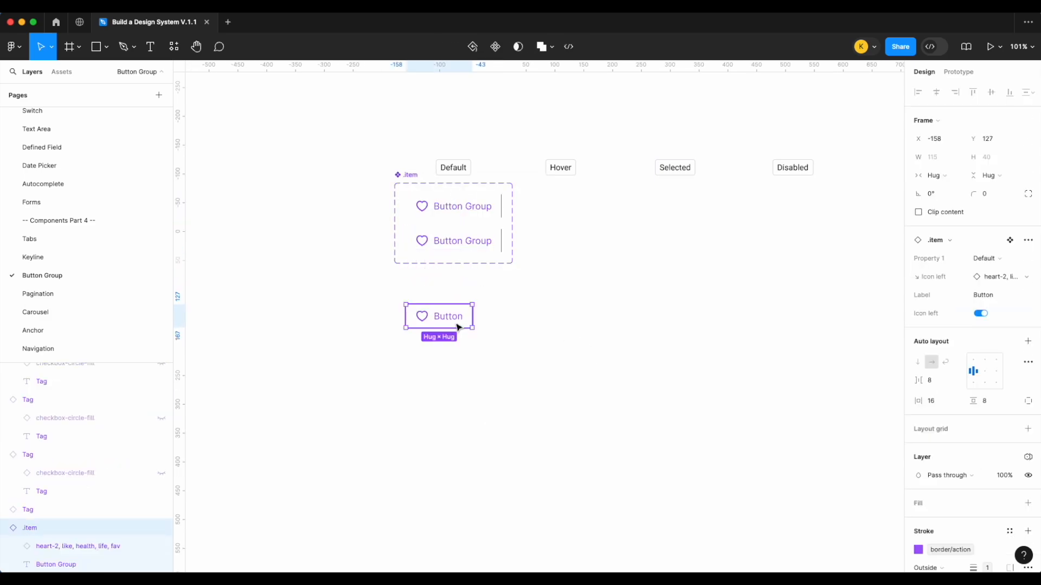
pyautogui.press('Delete')
# Step: Enlarge the .item component set so its frame encloses the Default, Hover, Selected and Disabled tags, with extra space before the Default column
pyautogui.click(500, 208)
pyautogui.moveTo(510, 216); pyautogui.dragTo(874, 217)
pyautogui.moveTo(643, 183); pyautogui.dragTo(641, 137)
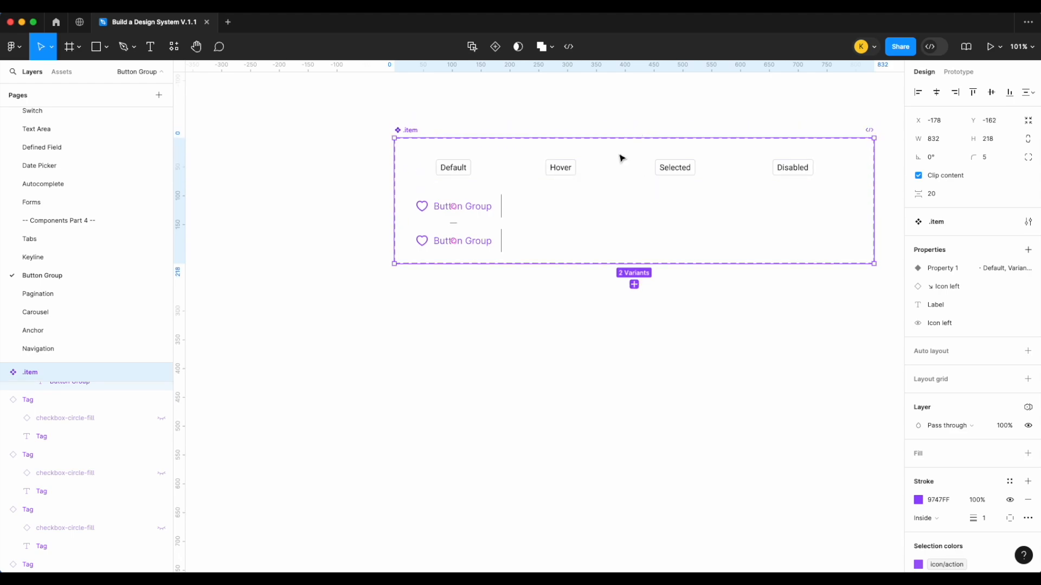
pyautogui.moveTo(395, 218); pyautogui.dragTo(374, 217)
# Step: Move the second .item variant beneath the Hover tag, aligned in one row with the Default variant
pyautogui.click(488, 245)
pyautogui.moveTo(512, 244); pyautogui.dragTo(597, 207)
pyautogui.hscroll(-2, 486, 191)
pyautogui.scroll(5, 486, 191)
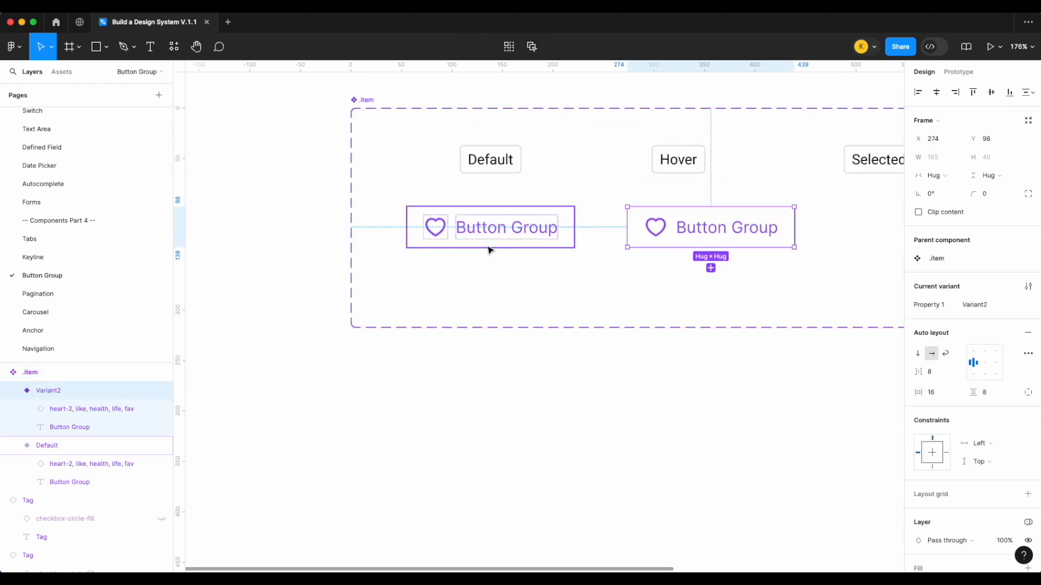
# Step: Nudge the Default variant together with its tag to the left, and shift the second variant left to X 244
pyautogui.click(495, 228)
pyautogui.click(499, 159)
pyautogui.hotkey('shift', 'Left')
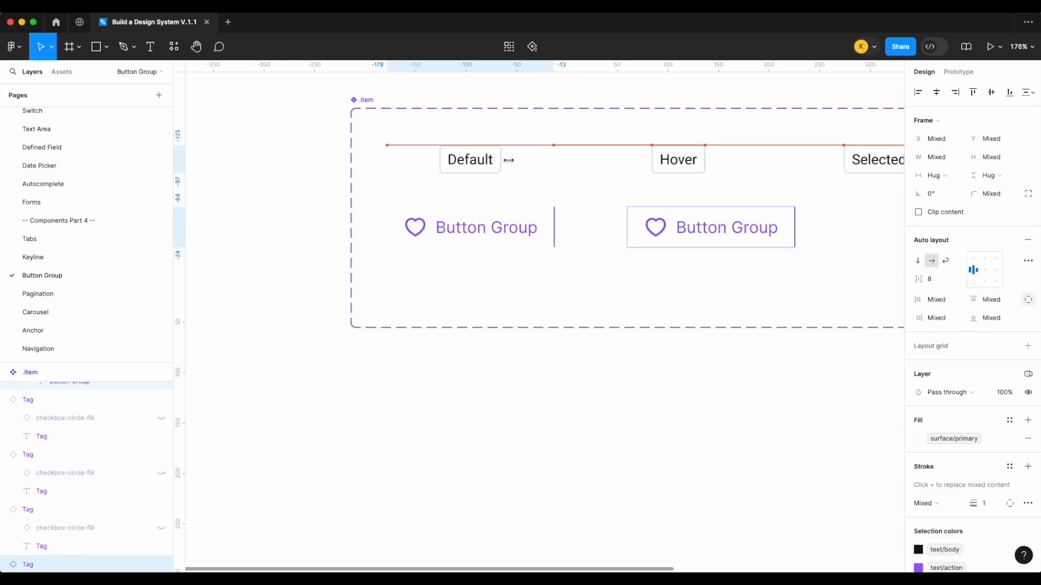
pyautogui.click(719, 236)
pyautogui.hotkey('shift', 'Left')
pyautogui.hotkey('shift', 'Left')
pyautogui.hotkey('shift', 'Left')
# Step: Apply the surface/action-hover 2 variable as the fill of the variant under the Hover tag
pyautogui.scroll(-5, 992, 437)
pyautogui.click(1010, 412)
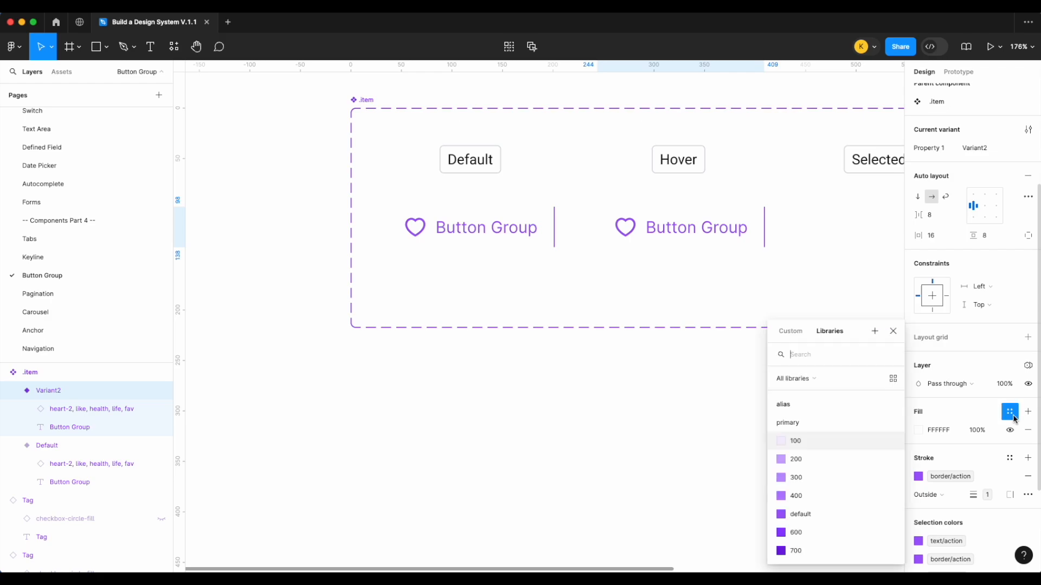
pyautogui.write('surf')
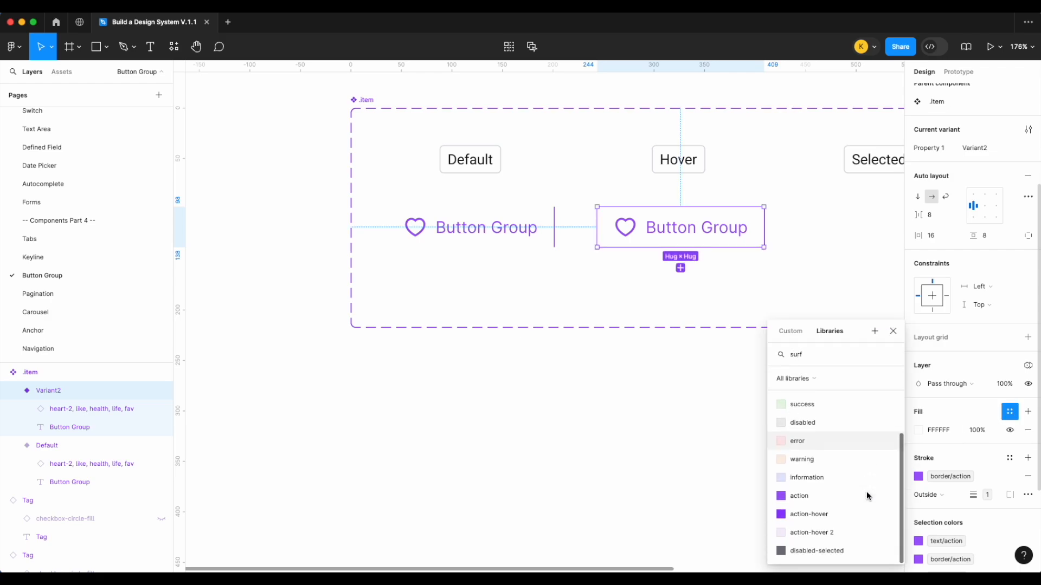
pyautogui.click(803, 533)
# Step: Change the text, icon and border colors of the variant under the Hover tag to their action-hover variables
pyautogui.scroll(-1, 922, 466)
pyautogui.click(940, 501)
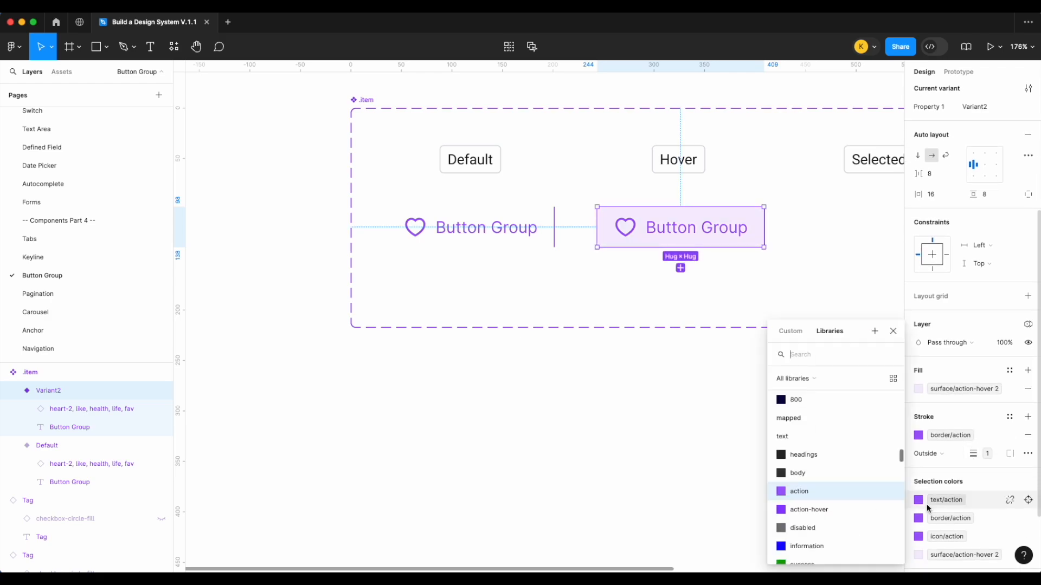
pyautogui.click(808, 509)
pyautogui.click(943, 537)
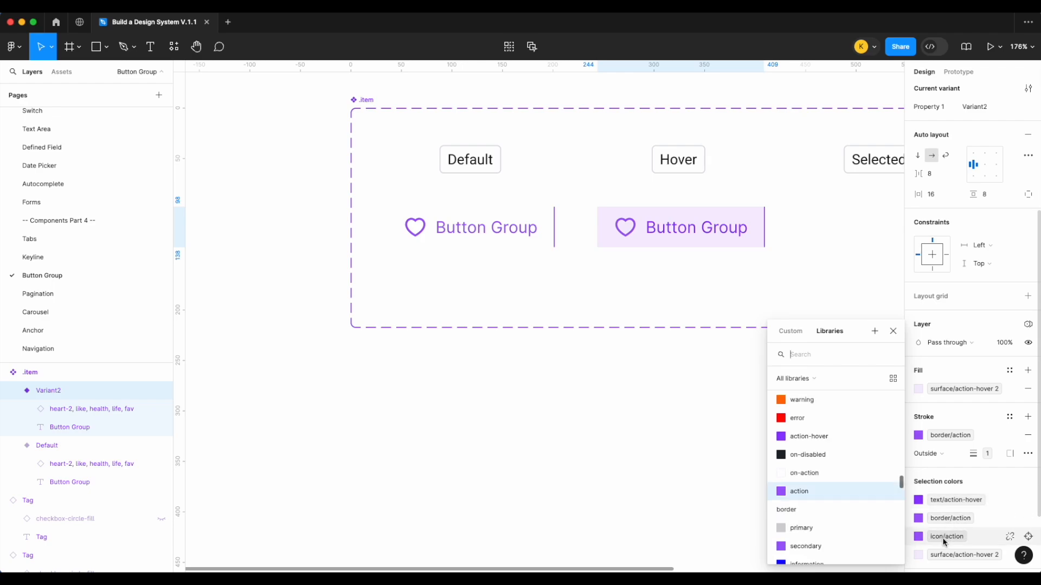
pyautogui.scroll(-3, 841, 515)
pyautogui.scroll(4, 837, 488)
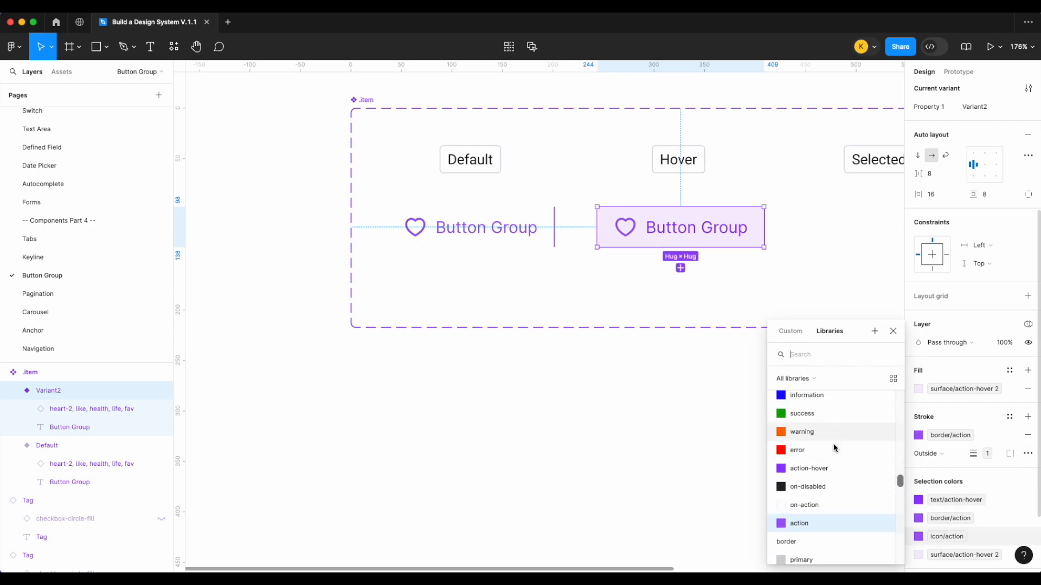
pyautogui.click(824, 469)
pyautogui.click(954, 519)
pyautogui.click(824, 510)
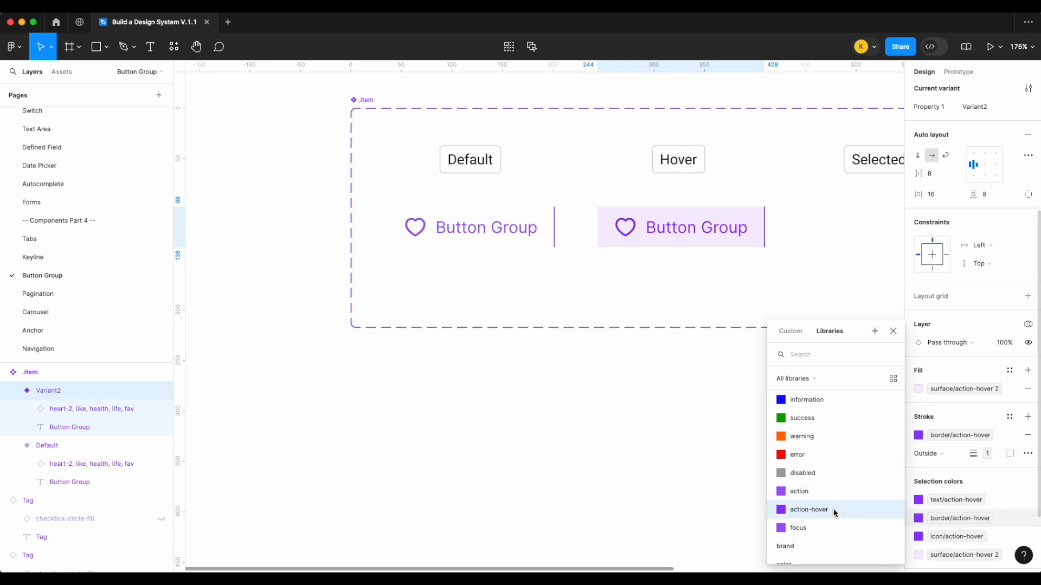
pyautogui.click(685, 446)
pyautogui.hscroll(2, 577, 323)
pyautogui.scroll(-2, 551, 311)
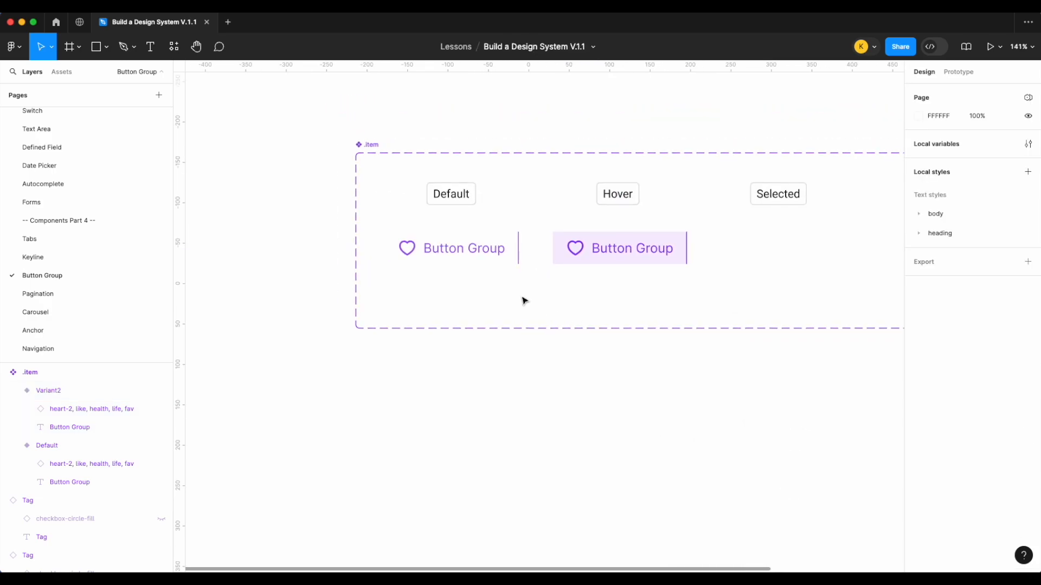
# Step: Duplicate the default Button Group variant and place the copy under the Selected label in the .item component set
pyautogui.click(451, 260)
pyautogui.moveTo(453, 254); pyautogui.dragTo(786, 251)
pyautogui.hscroll(2, 786, 251)
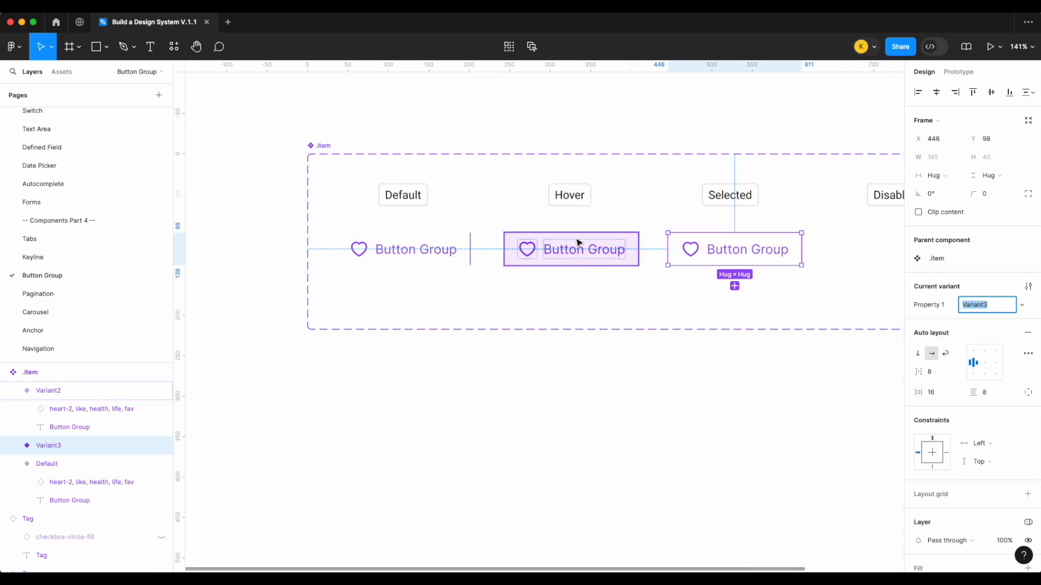
# Step: Rename the variant property to Status and set the first variant's value to default
pyautogui.click(432, 256)
pyautogui.doubleClick(934, 304)
pyautogui.write('Status')
pyautogui.press('Return')
pyautogui.click(992, 305)
pyautogui.write('d')
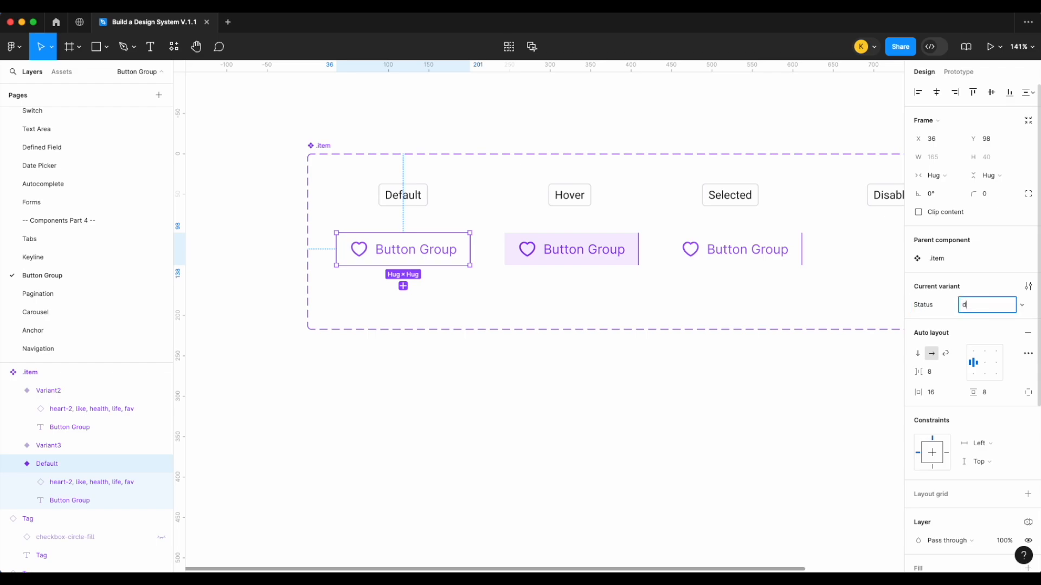
pyautogui.write('efault')
pyautogui.press('Return')
# Step: Set the Status value to hover for the variant under Hover and to selected for the one under Selected
pyautogui.click(575, 250)
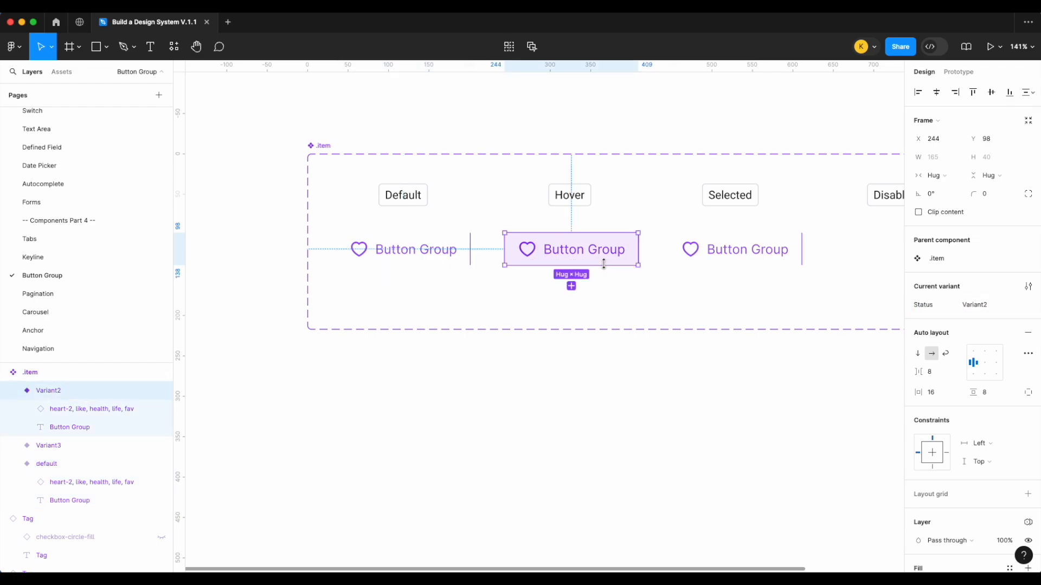
pyautogui.click(986, 305)
pyautogui.write('hover')
pyautogui.press('Return')
pyautogui.click(770, 249)
pyautogui.click(971, 304)
pyautogui.write('selected')
pyautogui.press('Return')
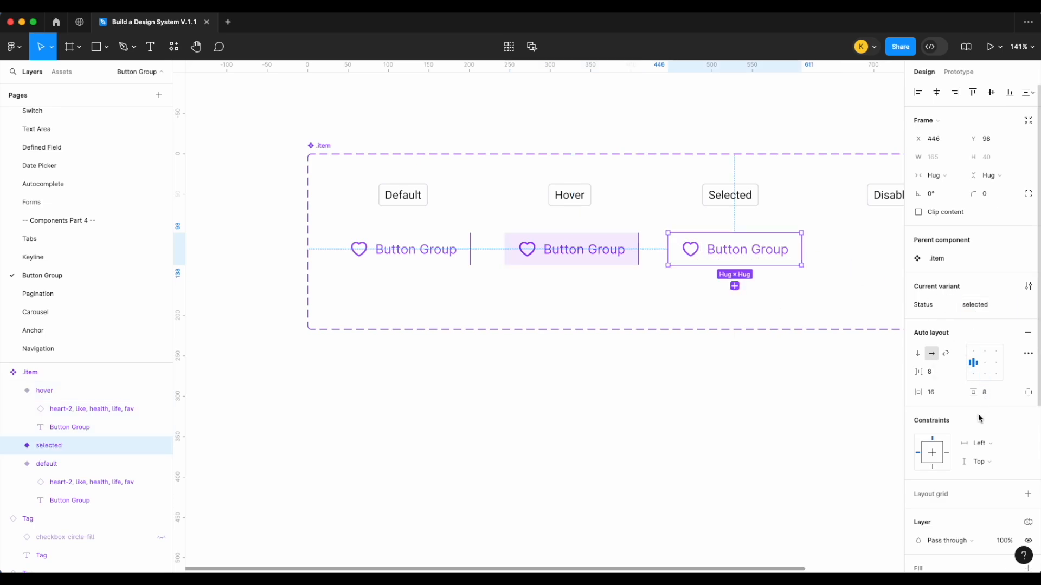
# Step: Apply the surface/action colour as the fill of the selected variant
pyautogui.scroll(-5, 980, 418)
pyautogui.click(1027, 421)
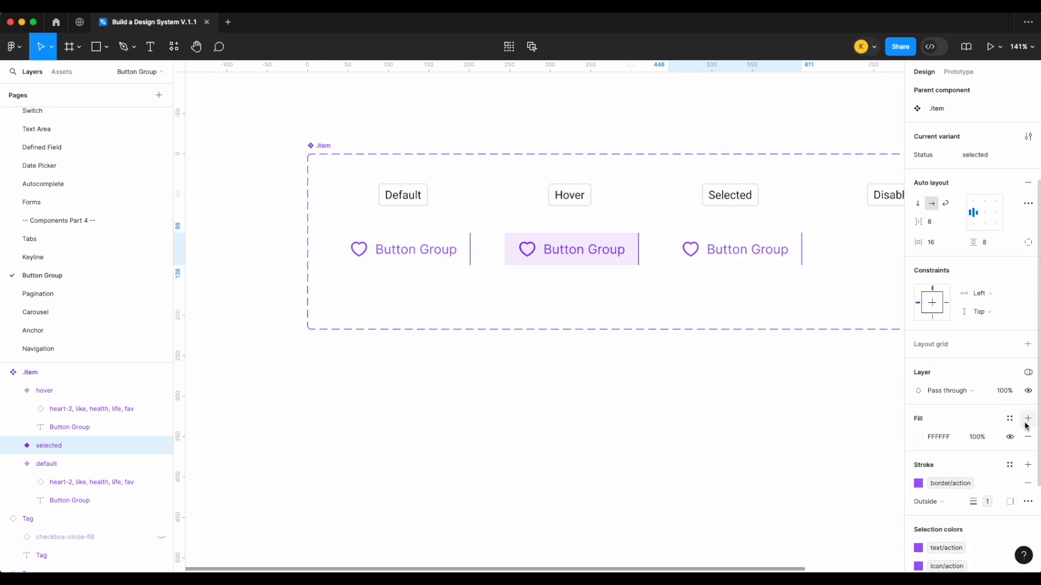
pyautogui.click(1009, 418)
pyautogui.write('surf')
pyautogui.scroll(-1, 848, 489)
pyautogui.click(817, 512)
# Step: Change the selected variant's label colour to text/on-action and its icon colour to icon/on-action
pyautogui.scroll(-2, 969, 525)
pyautogui.click(949, 470)
pyautogui.scroll(-3, 818, 488)
pyautogui.scroll(-1, 818, 491)
pyautogui.click(825, 495)
pyautogui.click(953, 487)
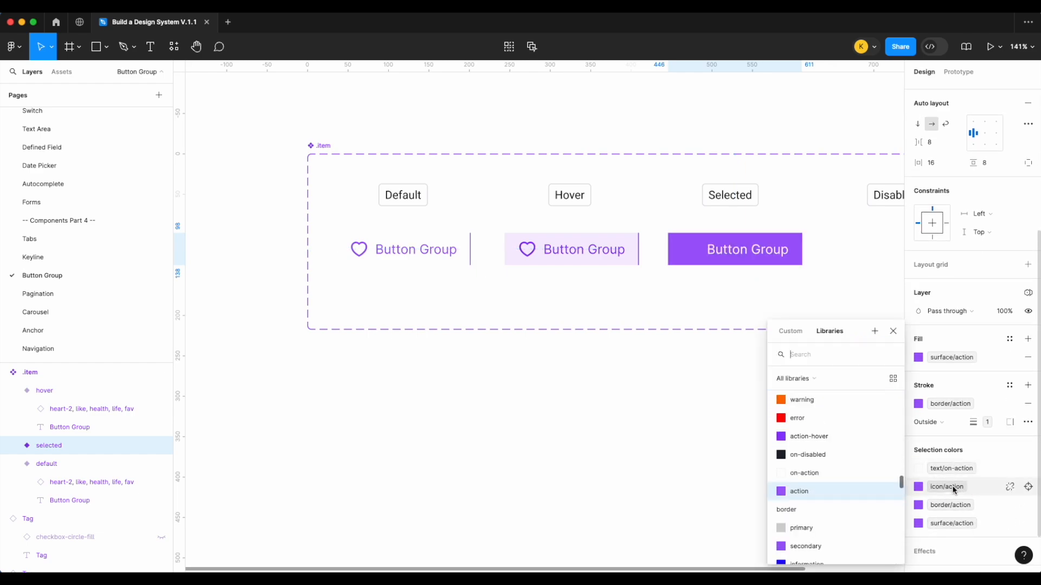
pyautogui.click(825, 474)
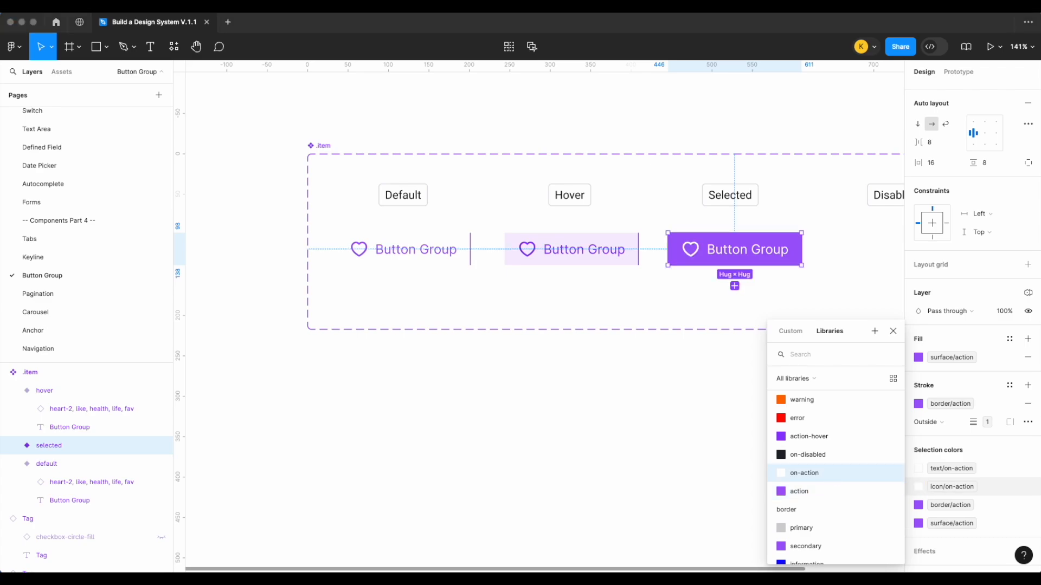
pyautogui.click(820, 267)
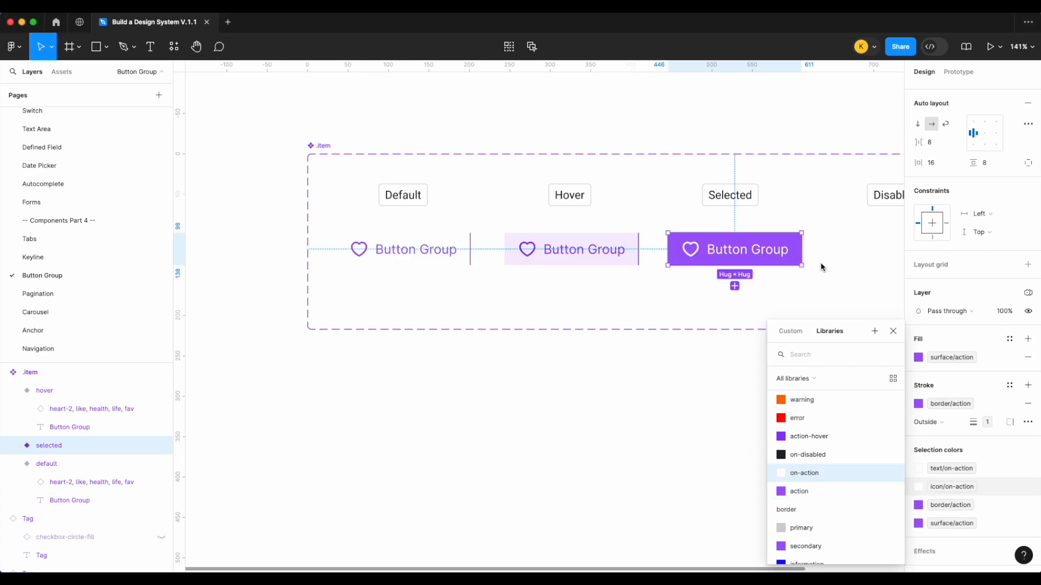
pyautogui.click(834, 266)
# Step: Duplicate the default variant under the Disabled label and set its Status value to disabled
pyautogui.hscroll(4, 832, 265)
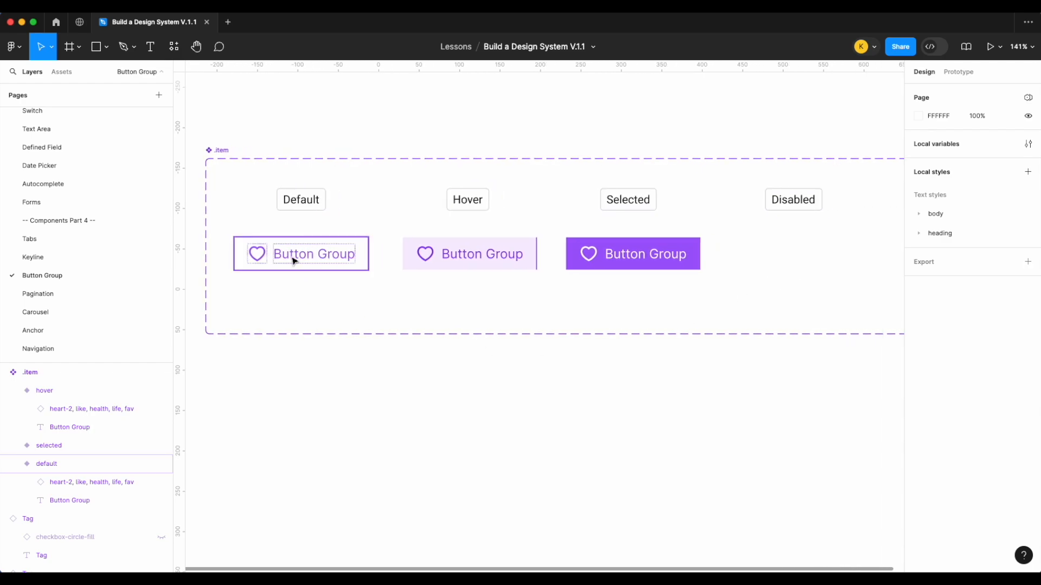
pyautogui.click(324, 258)
pyautogui.moveTo(323, 258); pyautogui.dragTo(801, 253)
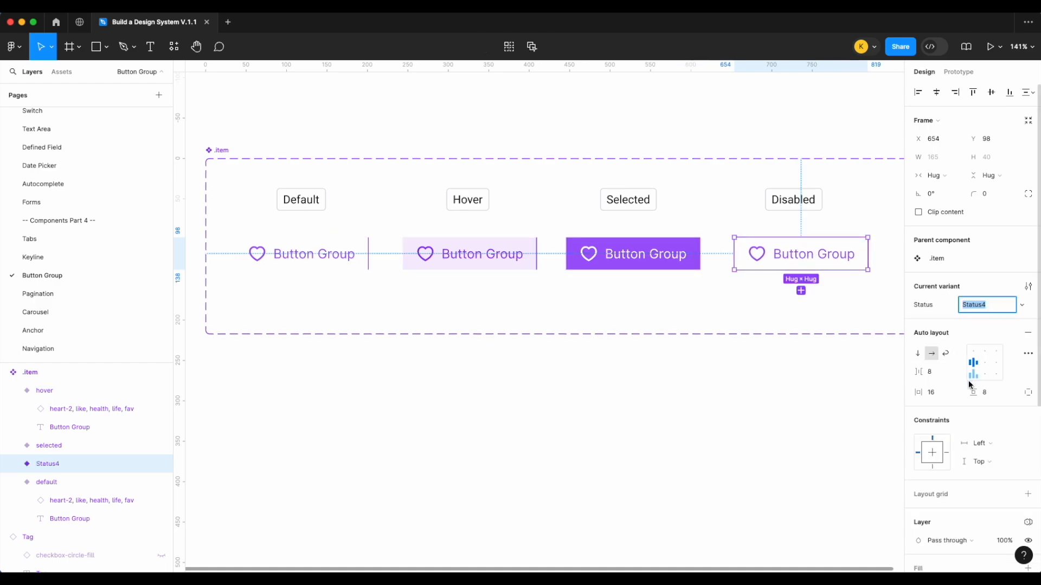
pyautogui.write('disa')
pyautogui.press('Return')
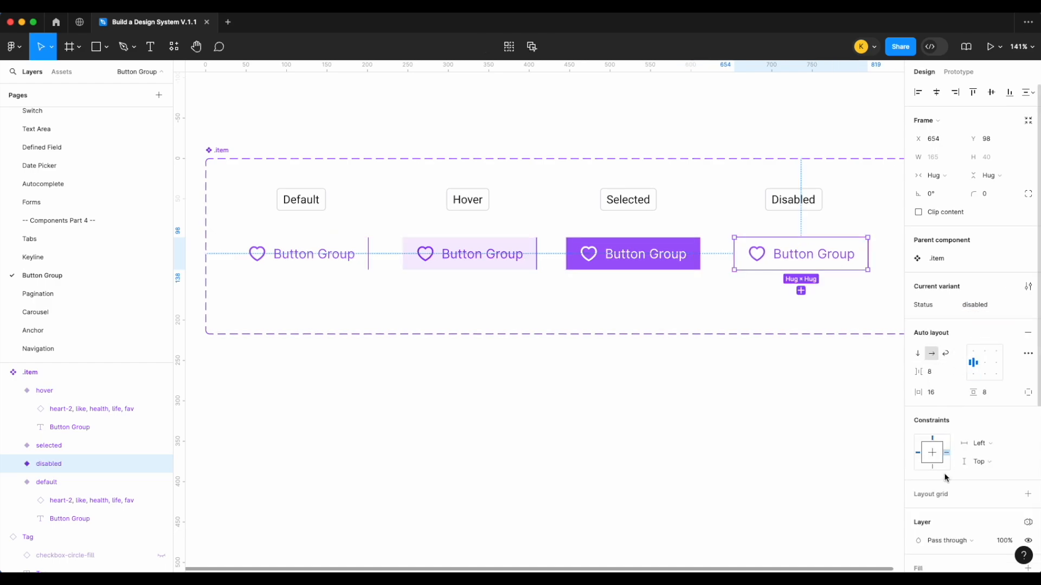
# Step: Apply the surface/disabled colour as the fill of the disabled variant
pyautogui.scroll(-3, 954, 433)
pyautogui.scroll(-1, 1030, 493)
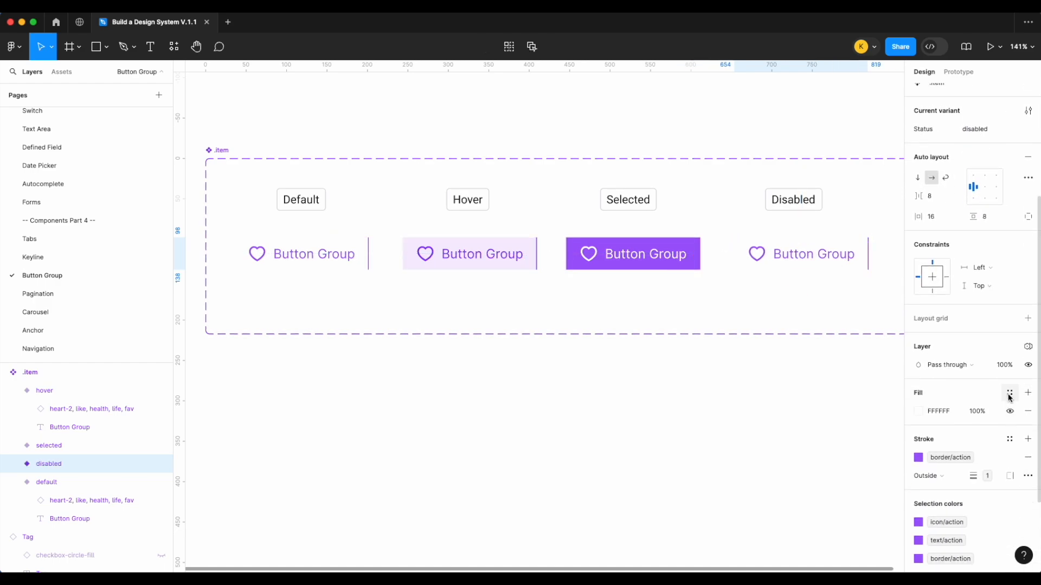
pyautogui.click(1010, 392)
pyautogui.write('surf')
pyautogui.click(802, 478)
# Step: Recolour the disabled variant with text/disabled for the label, icon/on-disabled for the icon and border/disabled for the stroke
pyautogui.scroll(-1, 985, 441)
pyautogui.click(947, 482)
pyautogui.scroll(-1, 802, 492)
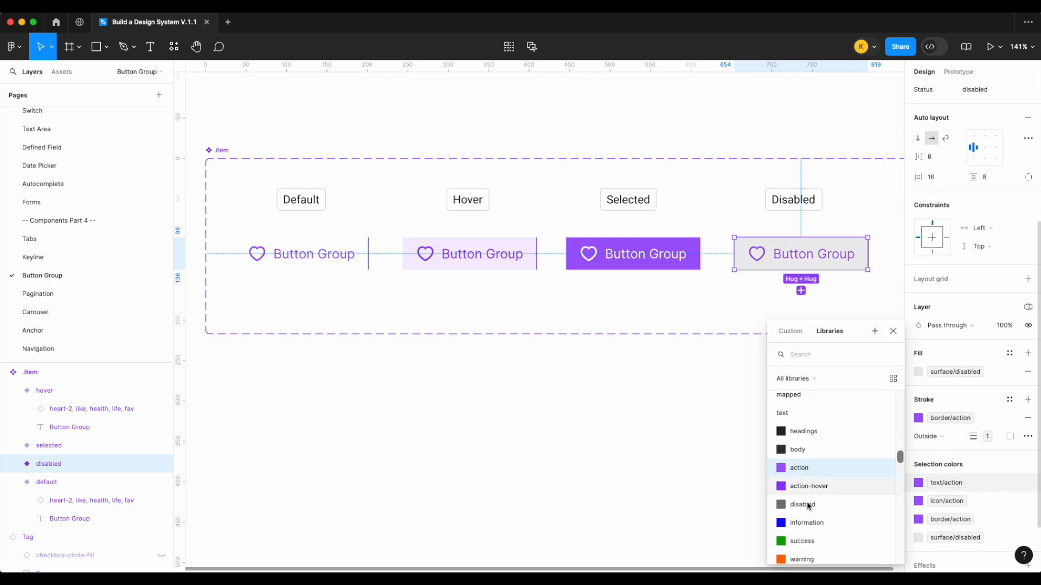
pyautogui.click(807, 502)
pyautogui.click(950, 502)
pyautogui.scroll(4, 824, 499)
pyautogui.click(817, 529)
pyautogui.click(941, 518)
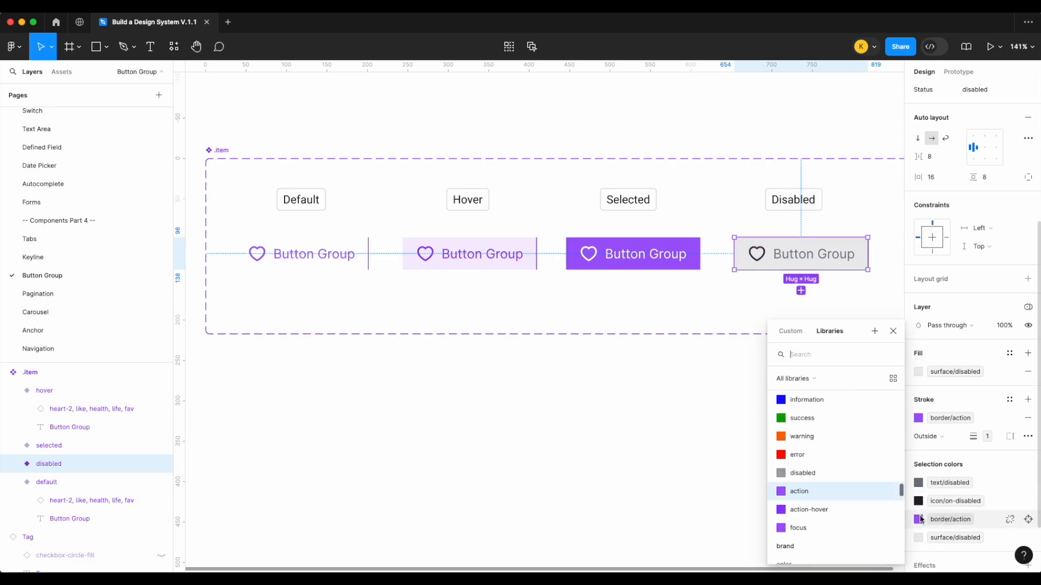
pyautogui.click(801, 473)
pyautogui.click(622, 406)
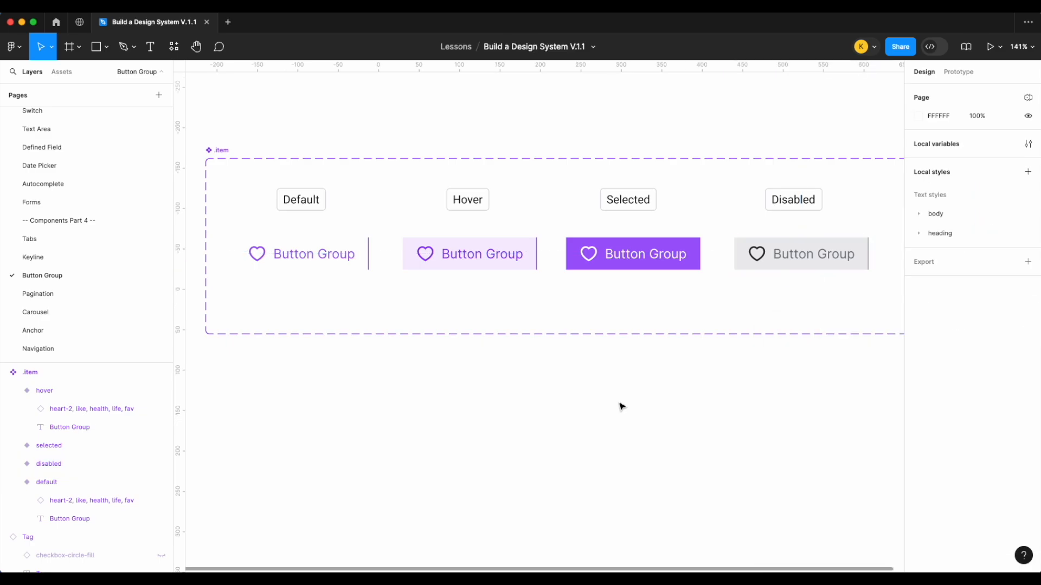
pyautogui.scroll(-3, 622, 407)
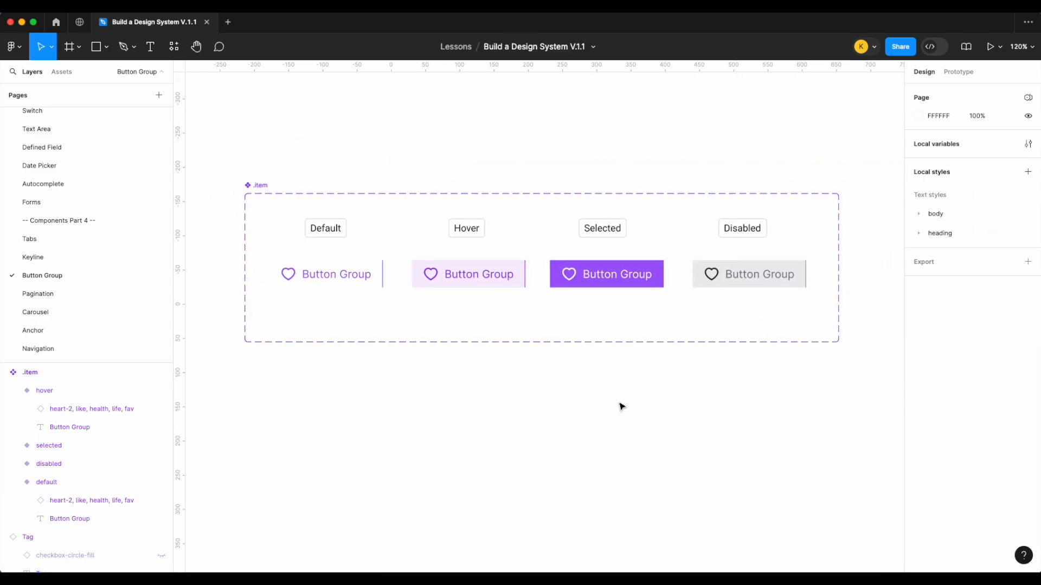
pyautogui.click(765, 280)
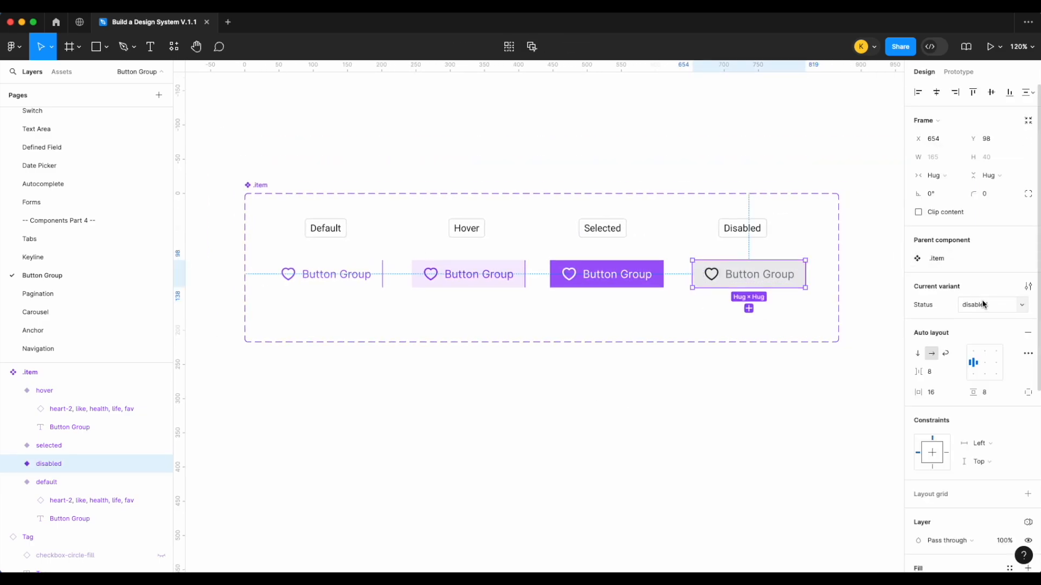
pyautogui.click(590, 381)
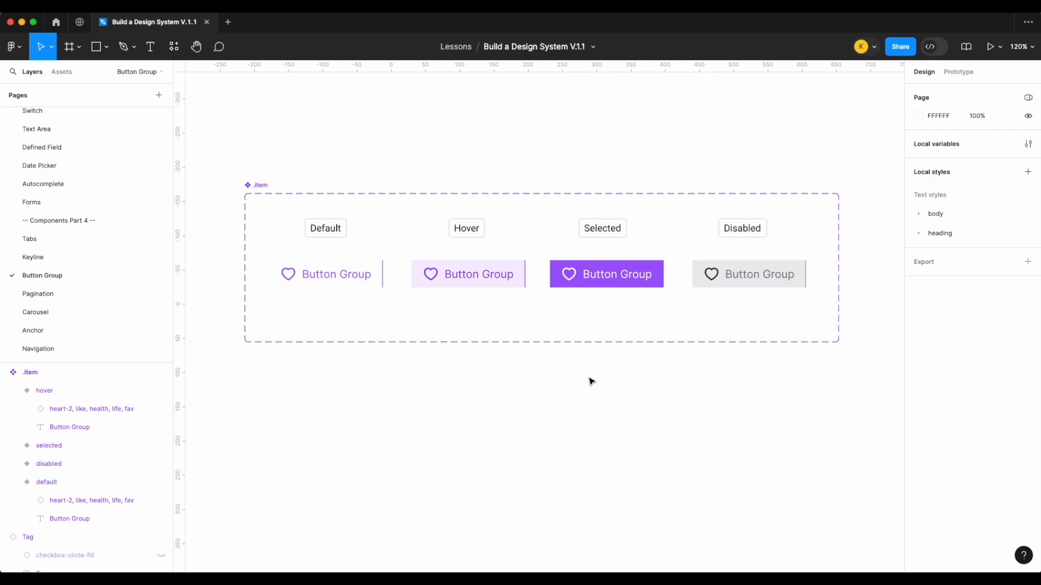
# Step: Place an instance of the default item below the component set and duplicate it alongside with a 24 px gap
pyautogui.scroll(-5, 534, 302)
pyautogui.moveTo(412, 286); pyautogui.dragTo(425, 386)
pyautogui.scroll(-2, 426, 386)
pyautogui.scroll(6, 402, 358)
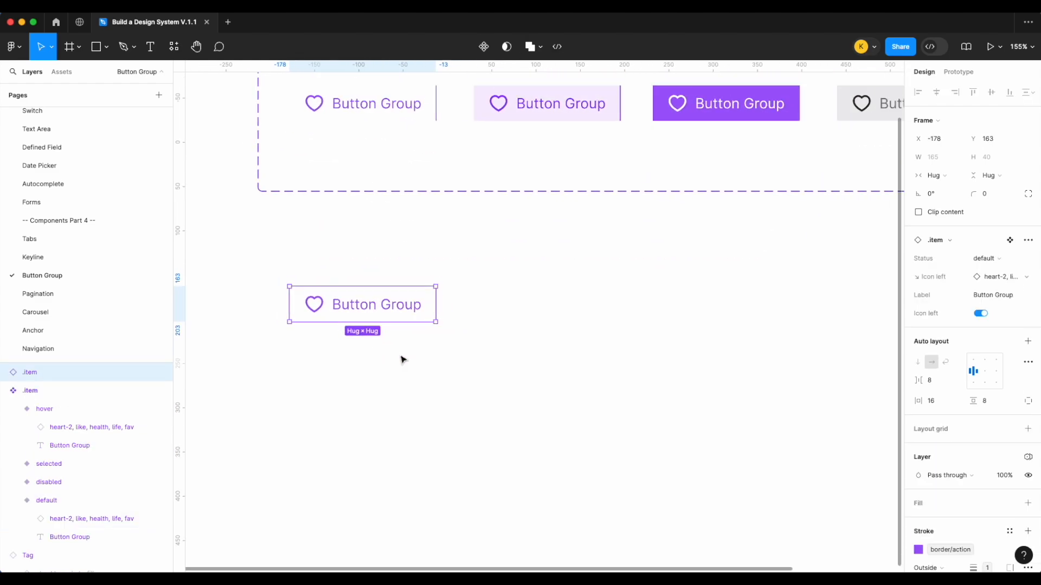
pyautogui.hotkey('ctrl', 'd')
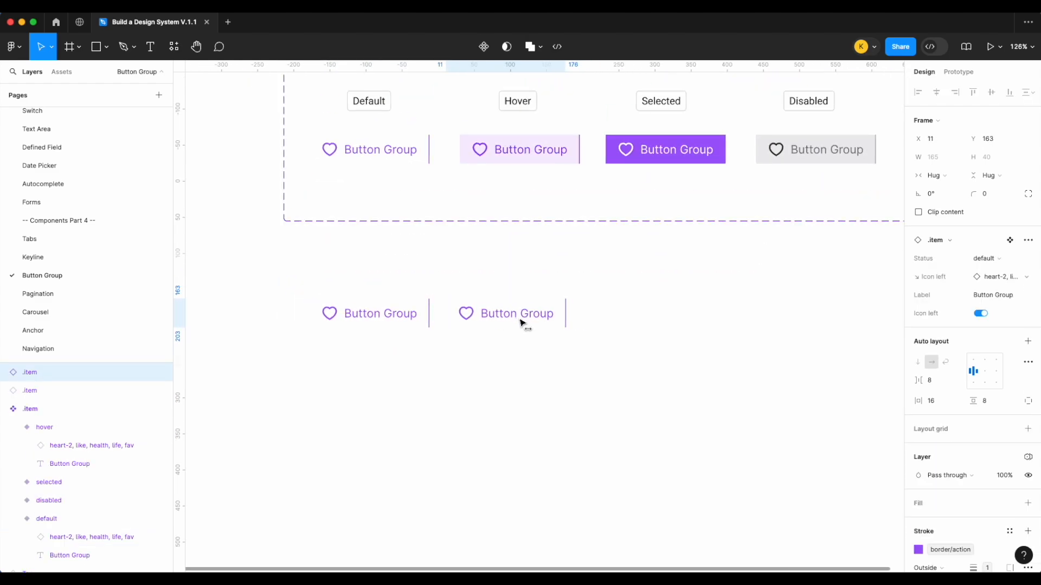
# Step: Wrap the two item instances in a horizontal auto layout frame and set the spacing between them to 0
pyautogui.click(539, 377)
pyautogui.hotkey('ctrl', 'a')
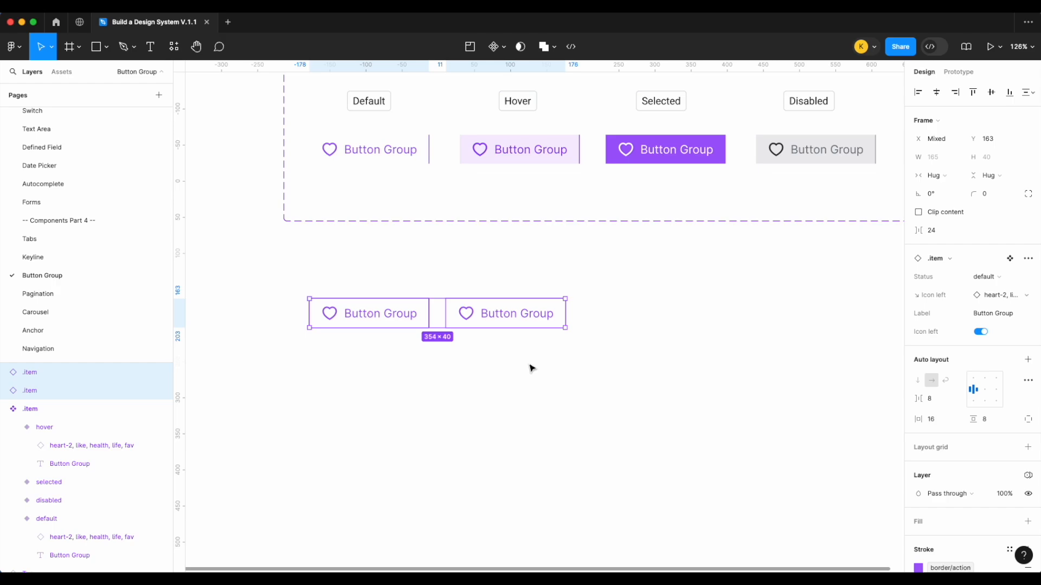
pyautogui.hotkey('shift', 'a')
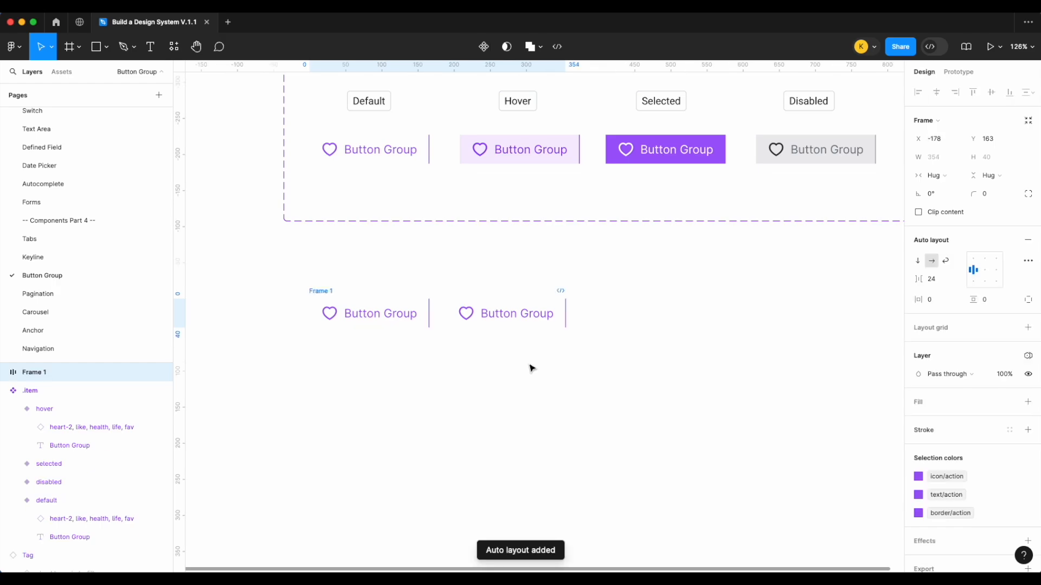
pyautogui.scroll(2, 704, 319)
pyautogui.click(934, 276)
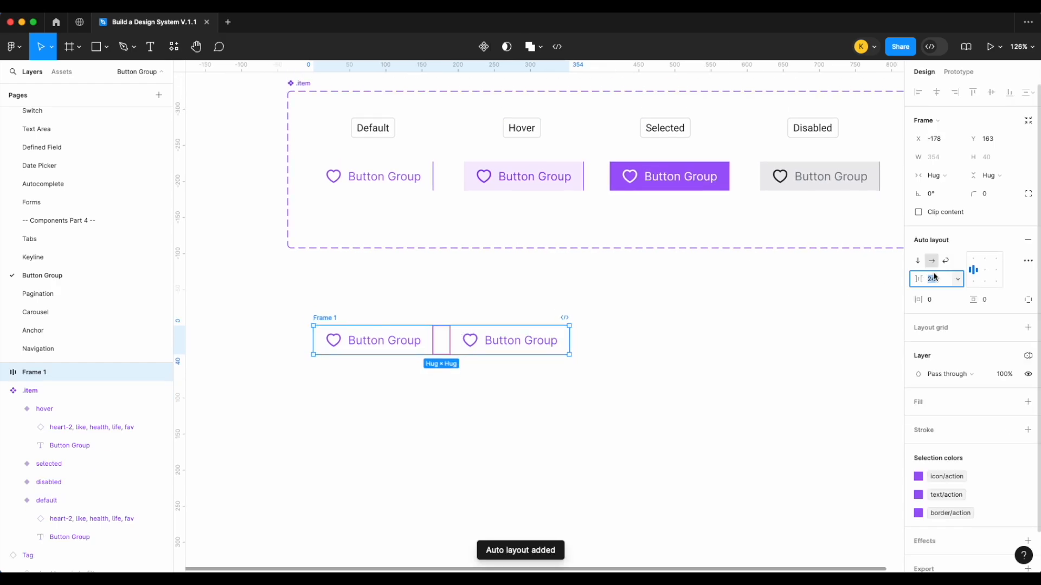
pyautogui.write('0')
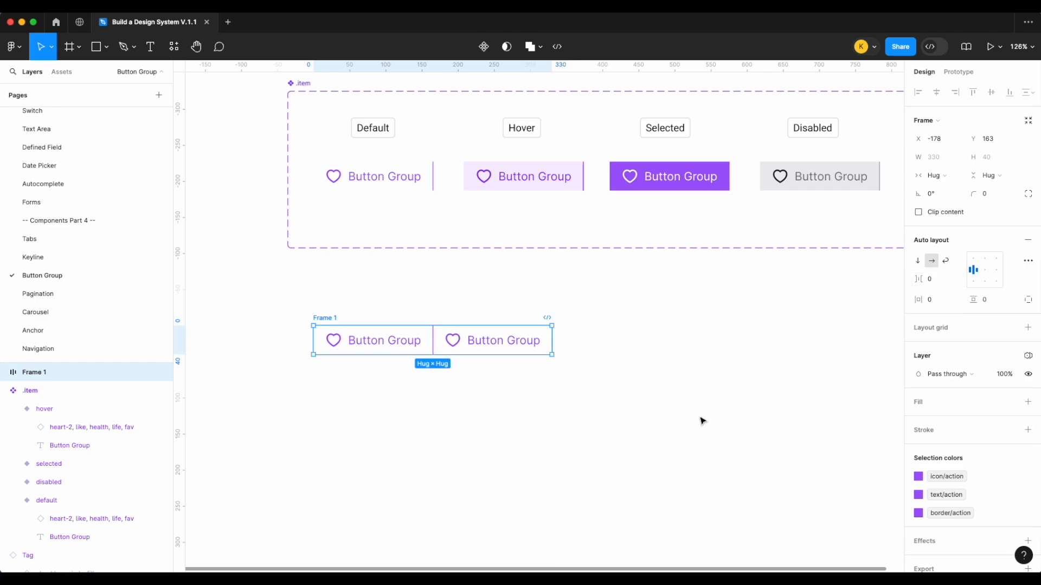
pyautogui.click(467, 376)
# Step: Examine the divider line between the two buttons in the new frame up close and compare it with the variants
pyautogui.scroll(5, 390, 340)
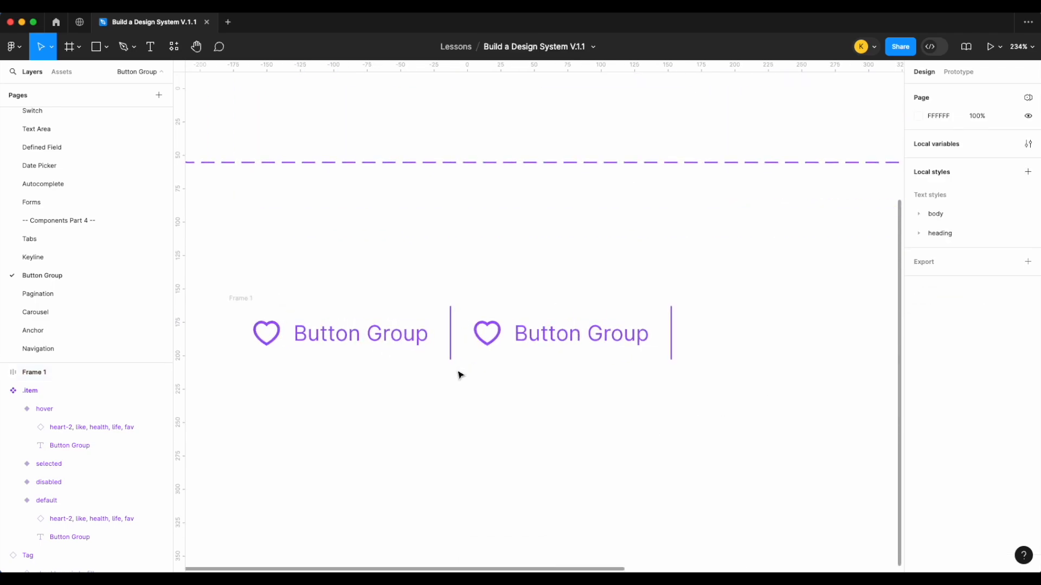
pyautogui.click(239, 298)
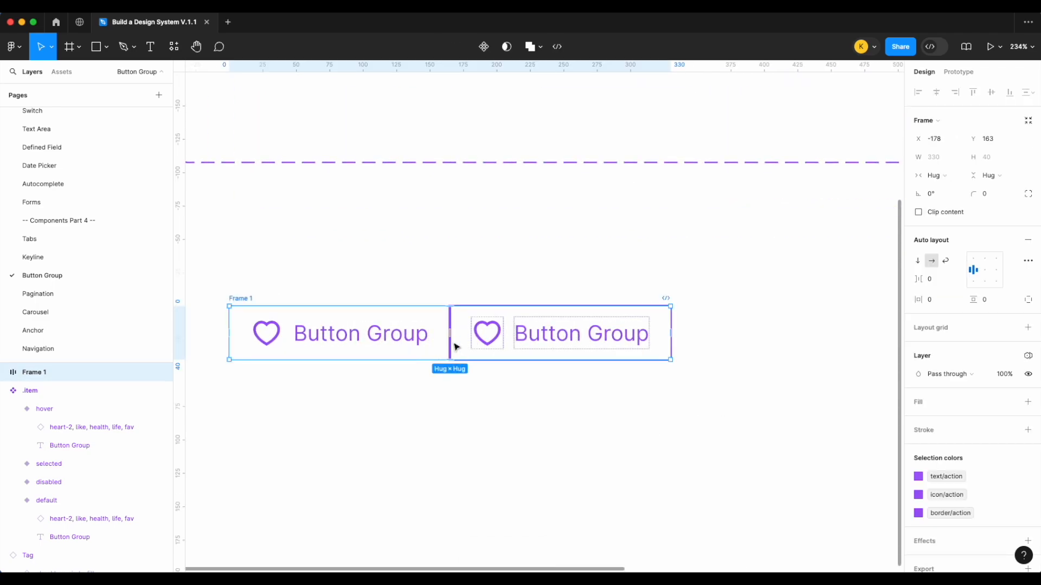
pyautogui.scroll(3, 454, 347)
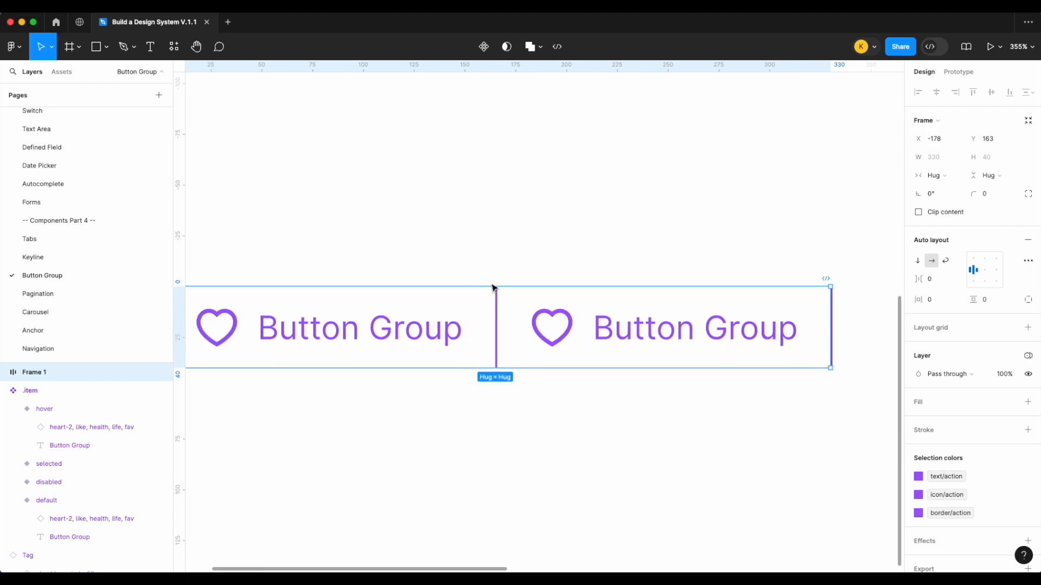
pyautogui.scroll(3, 486, 320)
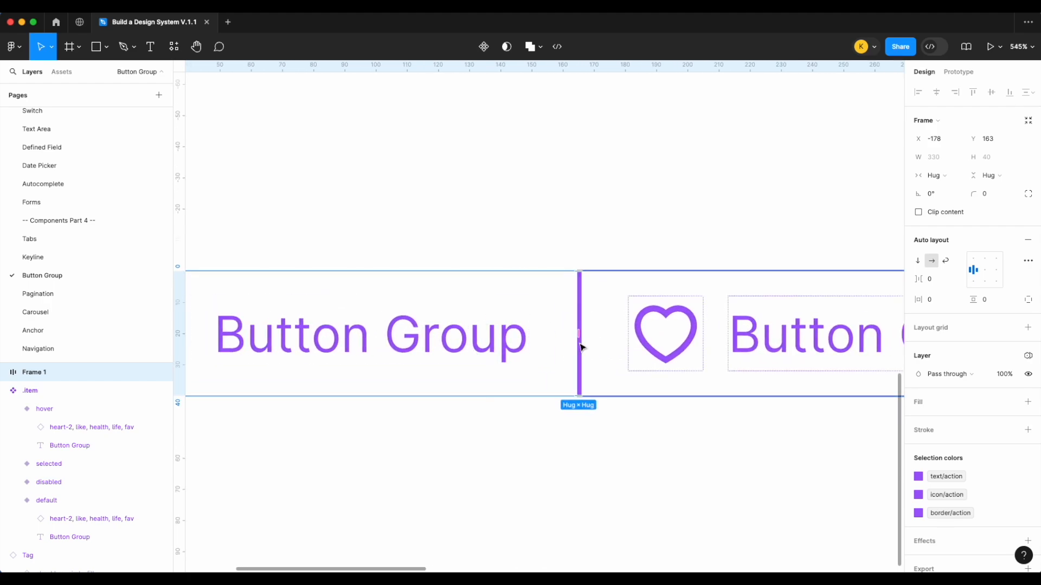
pyautogui.scroll(4, 580, 314)
pyautogui.scroll(-8, 583, 312)
pyautogui.scroll(-4, 584, 310)
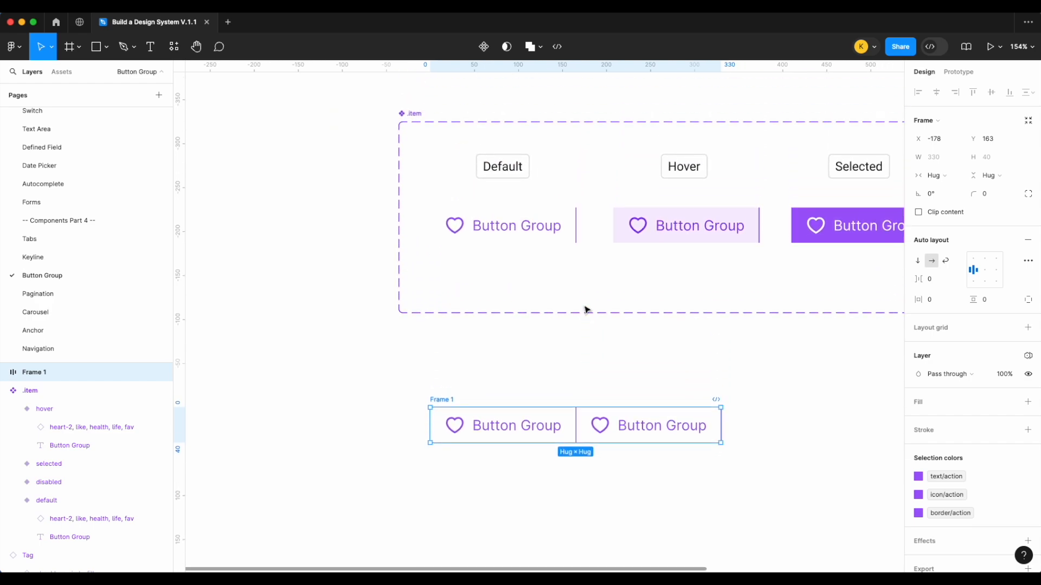
pyautogui.hscroll(5, 502, 274)
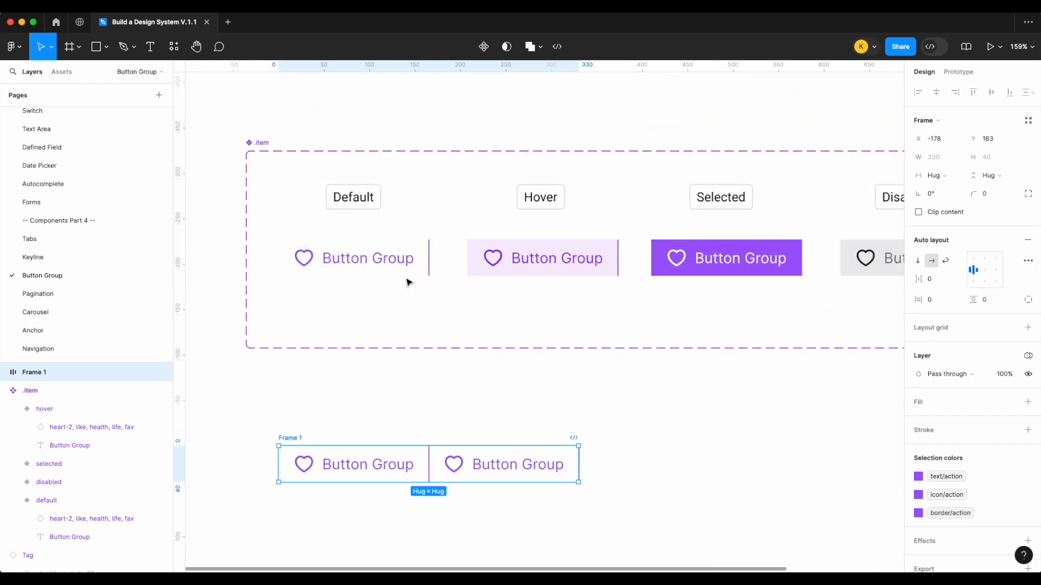
pyautogui.scroll(-2, 580, 375)
pyautogui.click(580, 375)
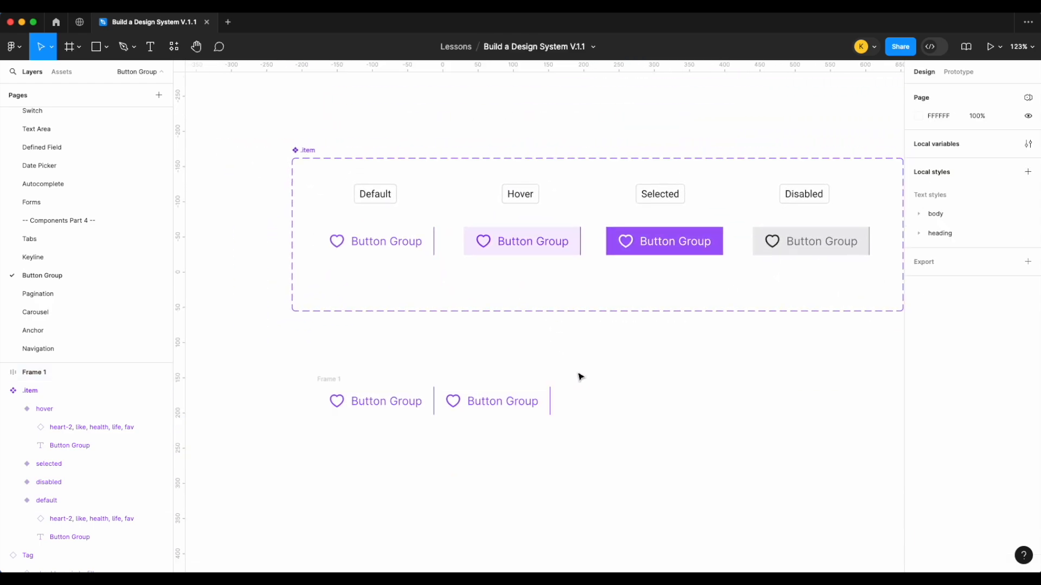
# Step: Duplicate the second item instance five times inside the auto layout frame to make a row of seven buttons
pyautogui.click(492, 409)
pyautogui.scroll(-3, 492, 410)
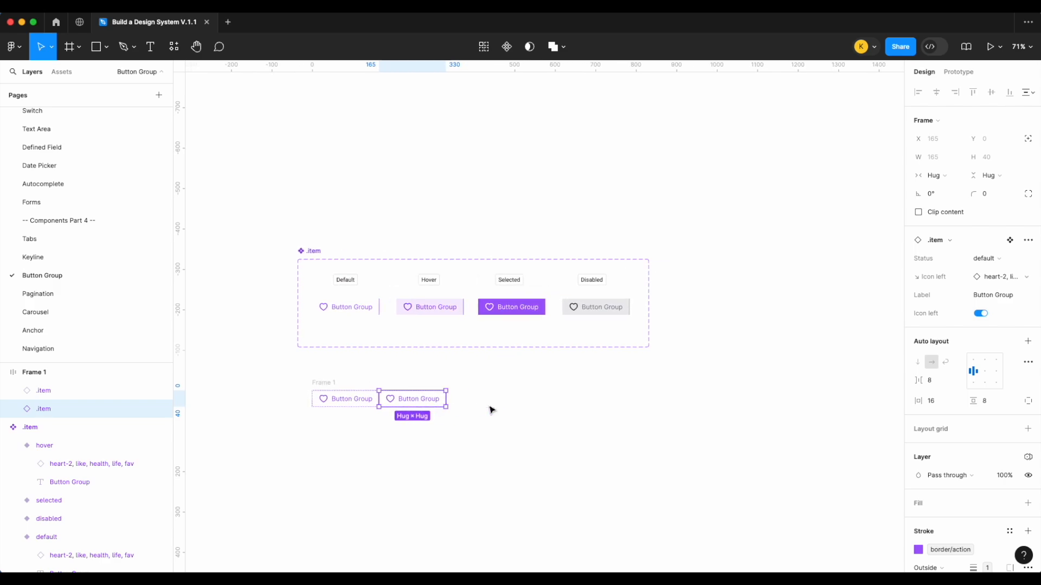
pyautogui.press('super+d')
pyautogui.scroll(1, 549, 434)
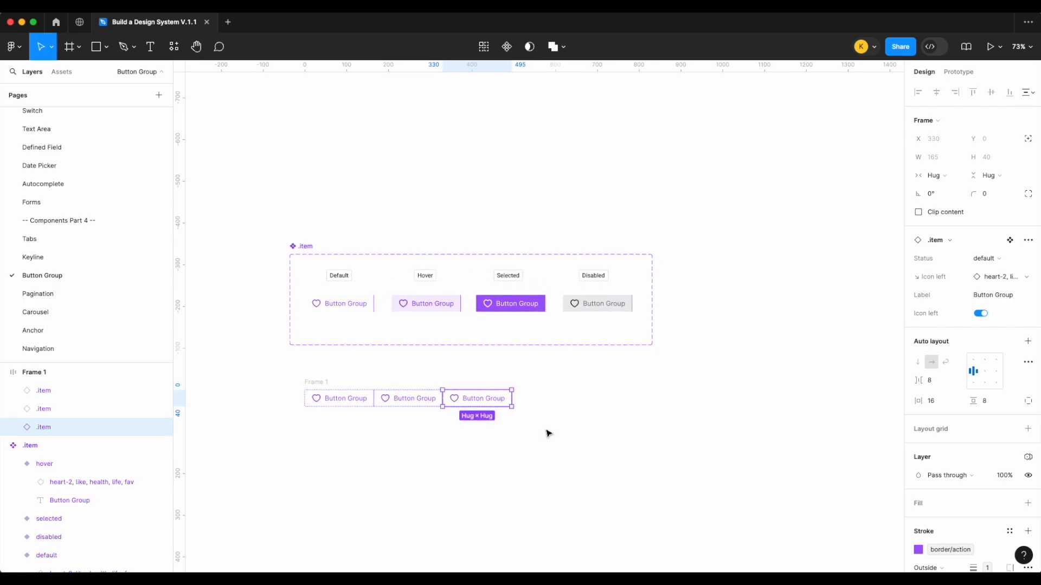
pyautogui.press('super+d')
pyautogui.press('super+d')
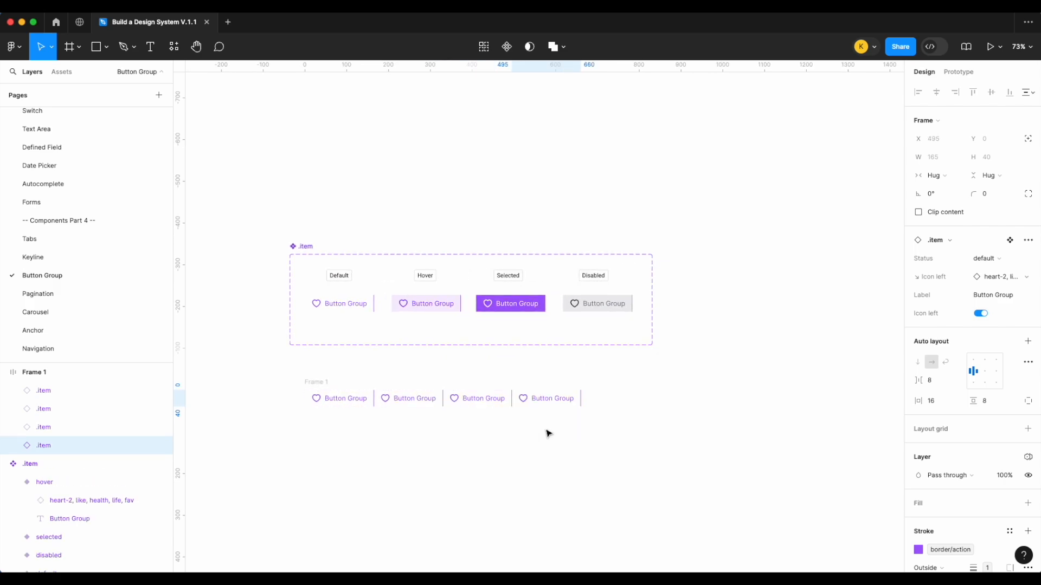
pyautogui.press('super+d')
pyautogui.press('super+d')
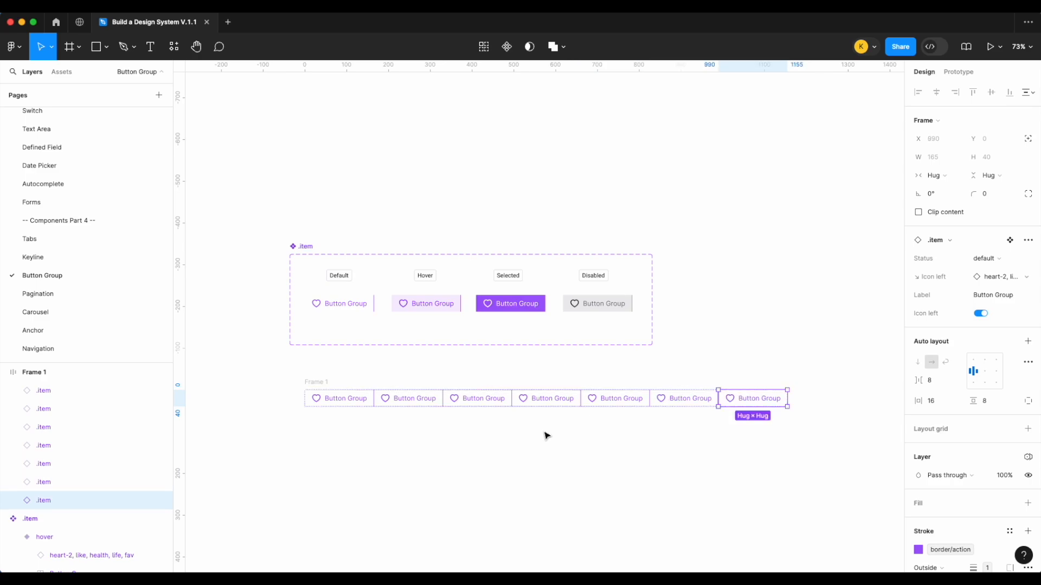
# Step: Rename the auto layout frame holding the seven items as Button Group
pyautogui.click(547, 436)
pyautogui.click(314, 382)
pyautogui.doubleClick(315, 382)
pyautogui.write('Button Gro')
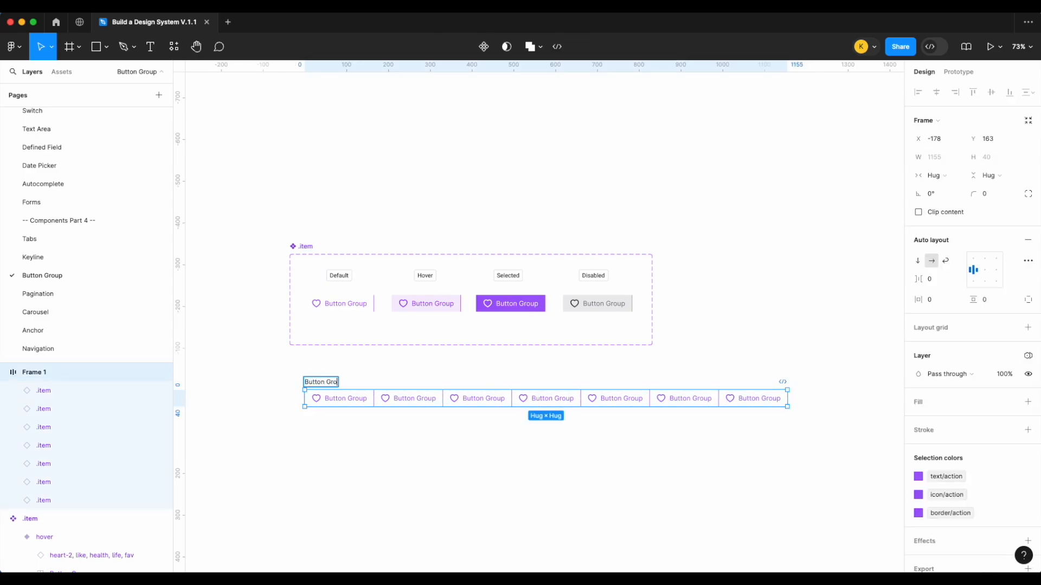
pyautogui.write('up')
pyautogui.press('Return')
pyautogui.click(484, 431)
# Step: Move the Button Group frame further down below the component set, to Y 233
pyautogui.scroll(3, 492, 461)
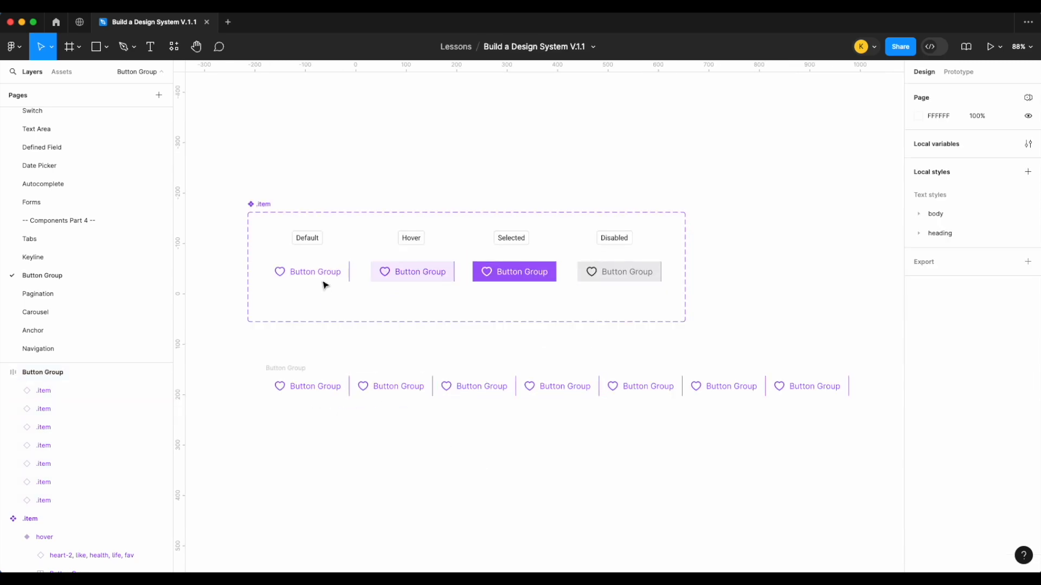
pyautogui.click(323, 275)
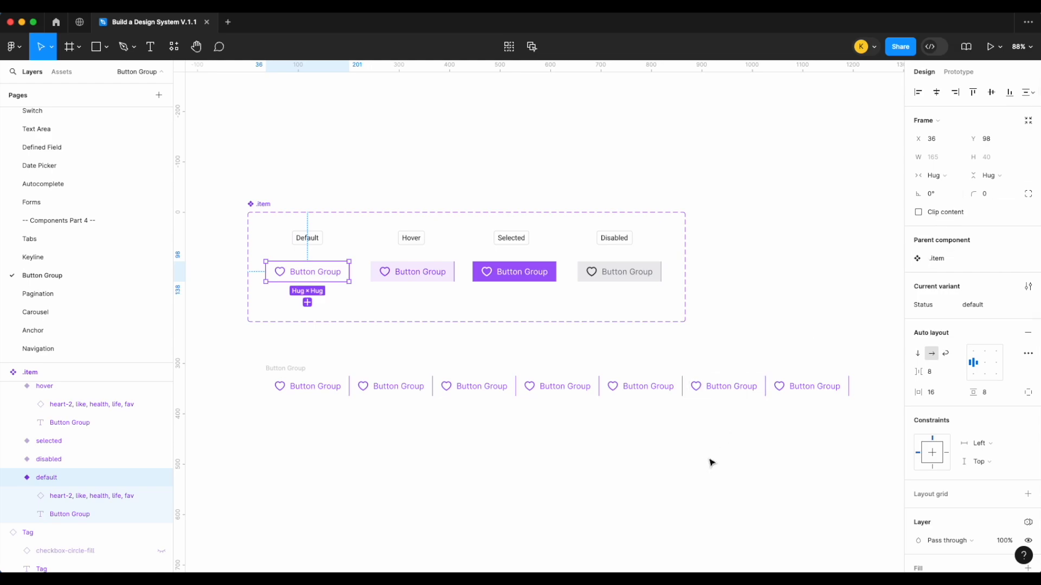
pyautogui.scroll(-3, 293, 374)
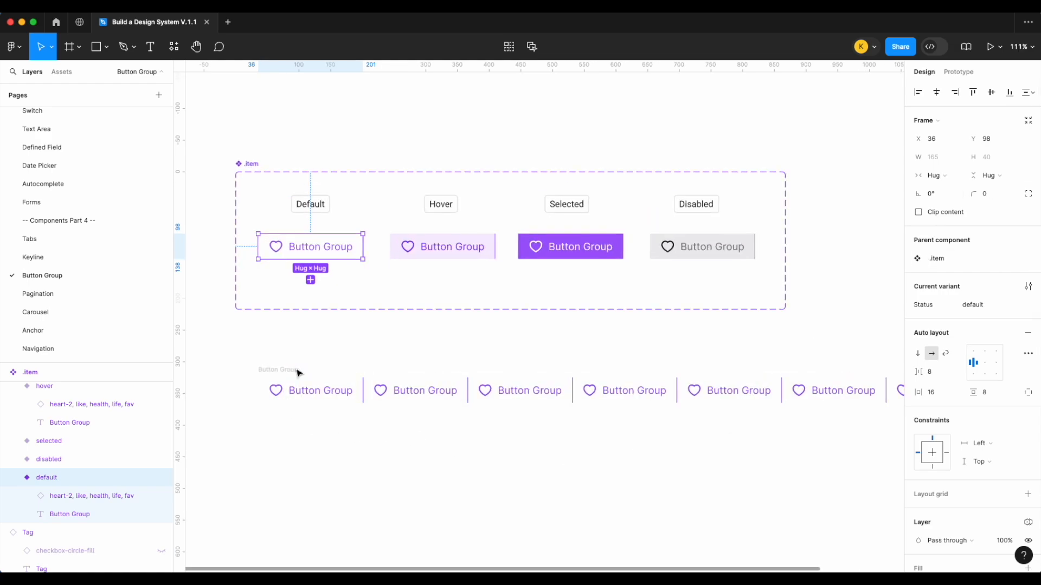
pyautogui.moveTo(266, 365); pyautogui.dragTo(266, 397)
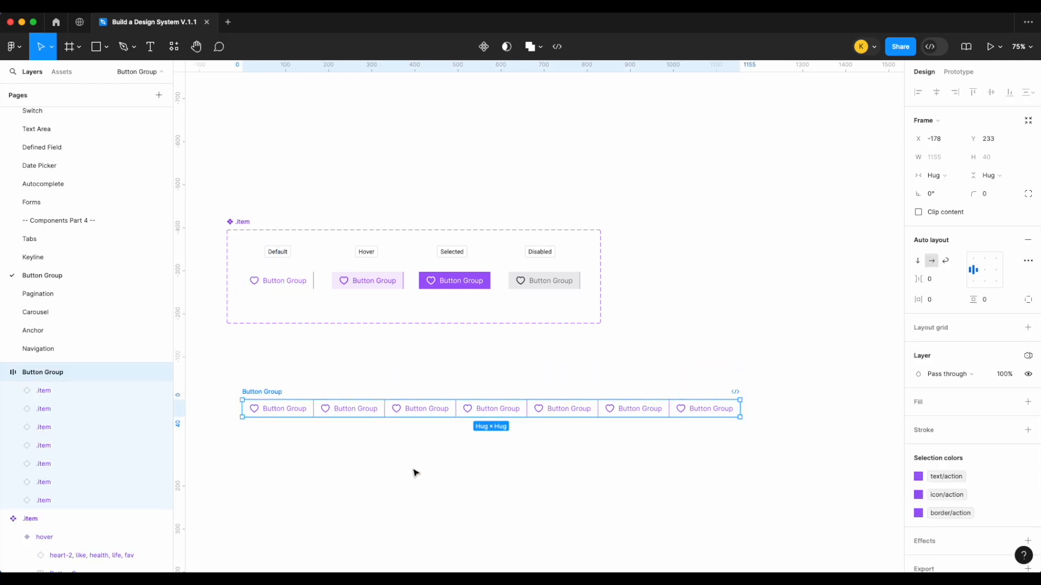
pyautogui.click(415, 471)
# Step: Switch the fourth item in the Button Group row to the selected status
pyautogui.scroll(5, 524, 432)
pyautogui.hscroll(-2, 467, 400)
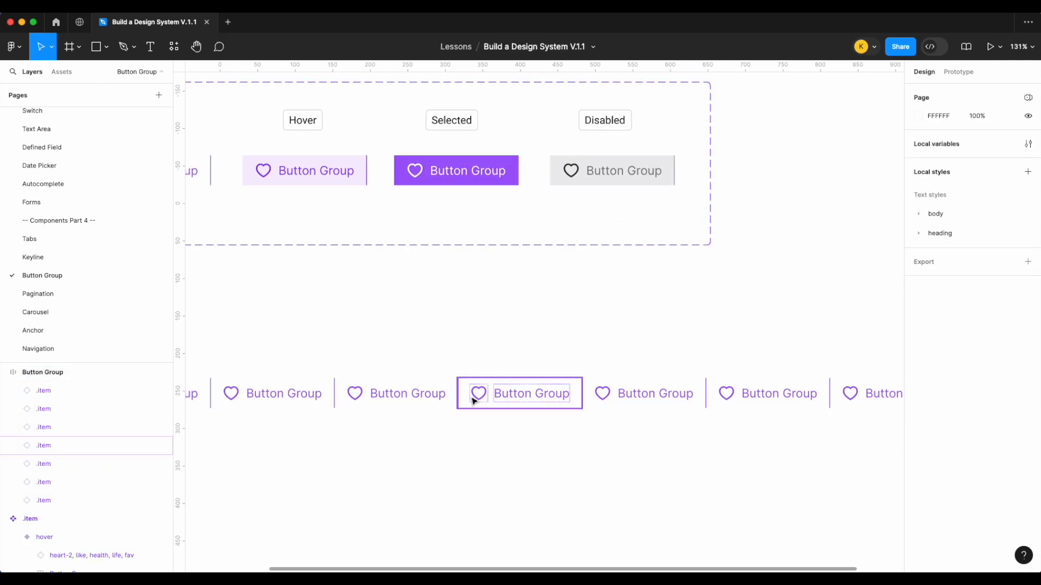
pyautogui.click(482, 399)
pyautogui.click(987, 258)
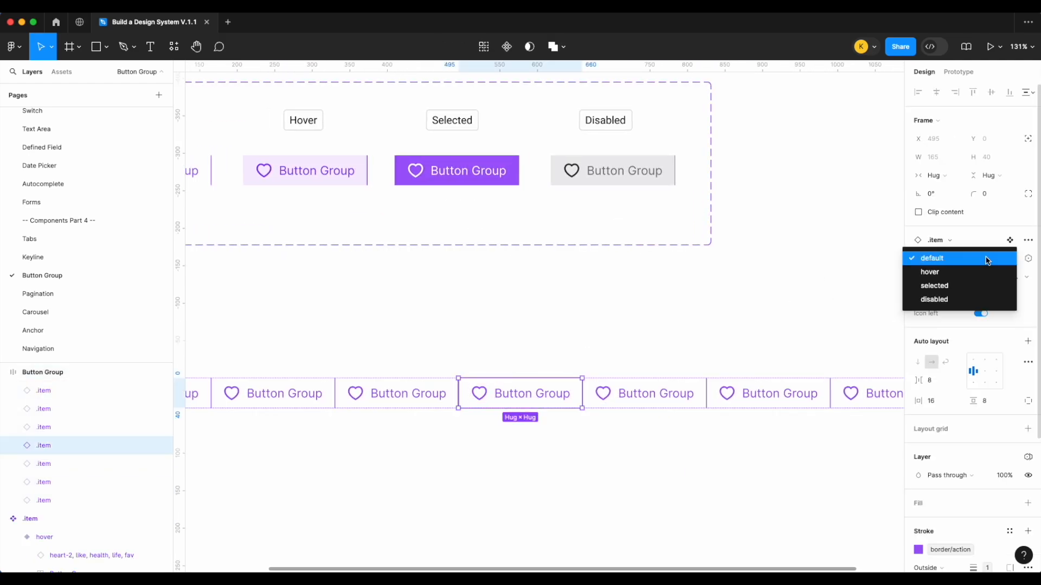
pyautogui.click(969, 287)
pyautogui.scroll(5, 504, 453)
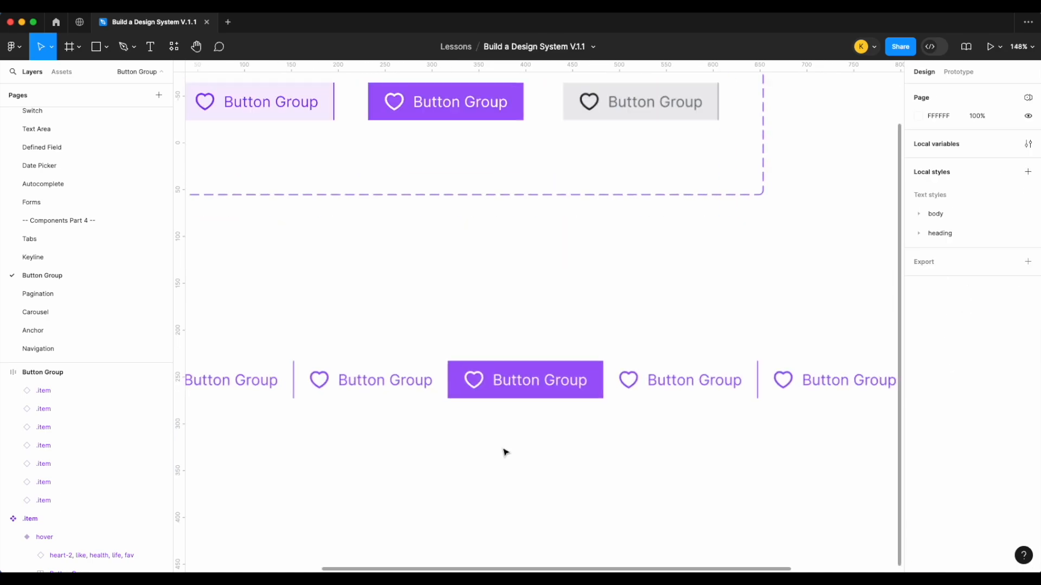
# Step: Try a corner radius of 4 on the purple selected item in the row and examine its corners up close
pyautogui.click(994, 196)
pyautogui.write('4')
pyautogui.click(627, 458)
pyautogui.scroll(-3, 629, 461)
pyautogui.scroll(10, 462, 442)
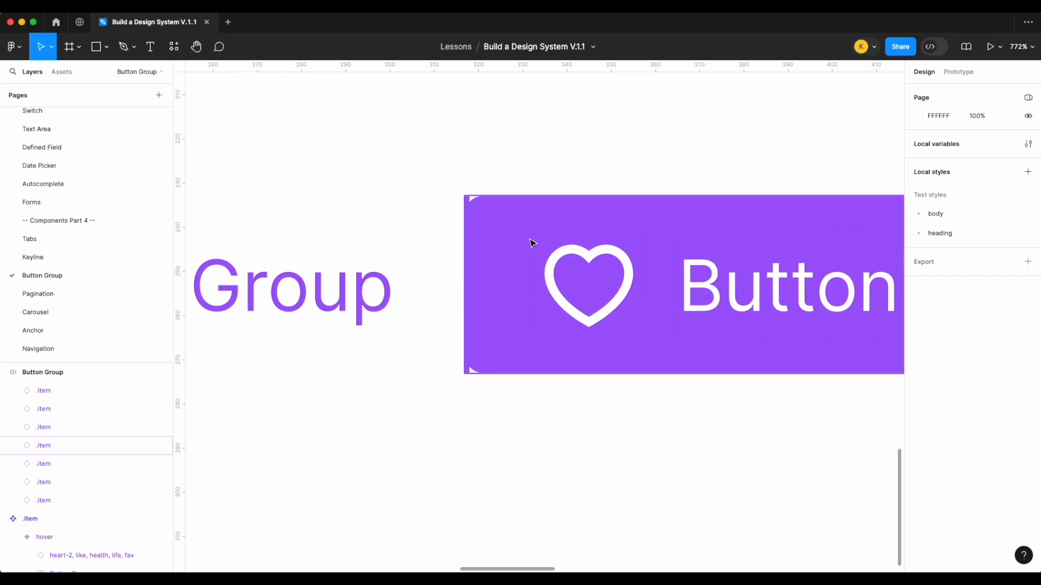
pyautogui.scroll(-3, 524, 244)
# Step: Restore square corners on the selected item in the row
pyautogui.click(579, 240)
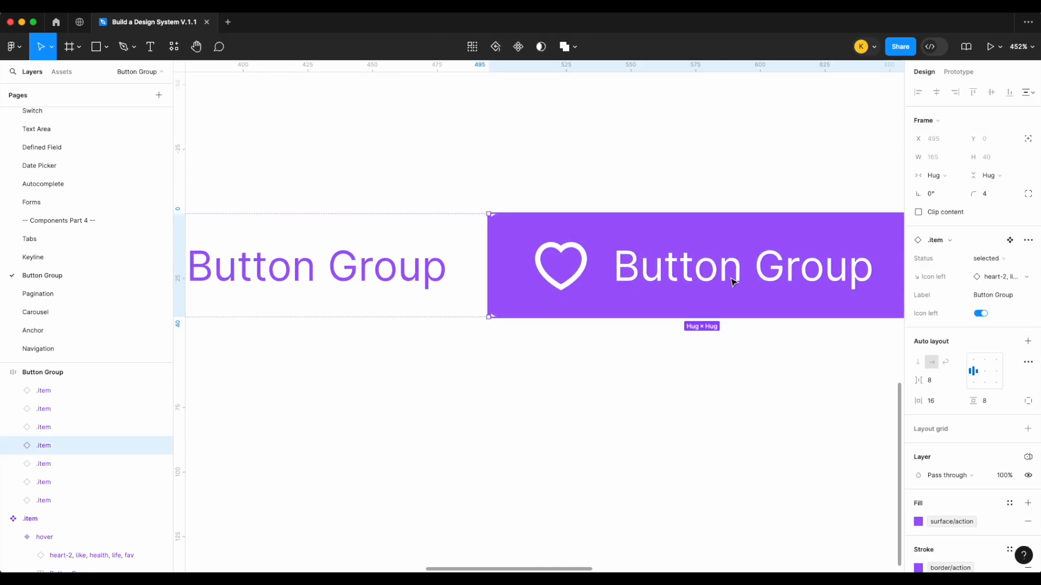
pyautogui.scroll(-3, 732, 282)
pyautogui.click(995, 194)
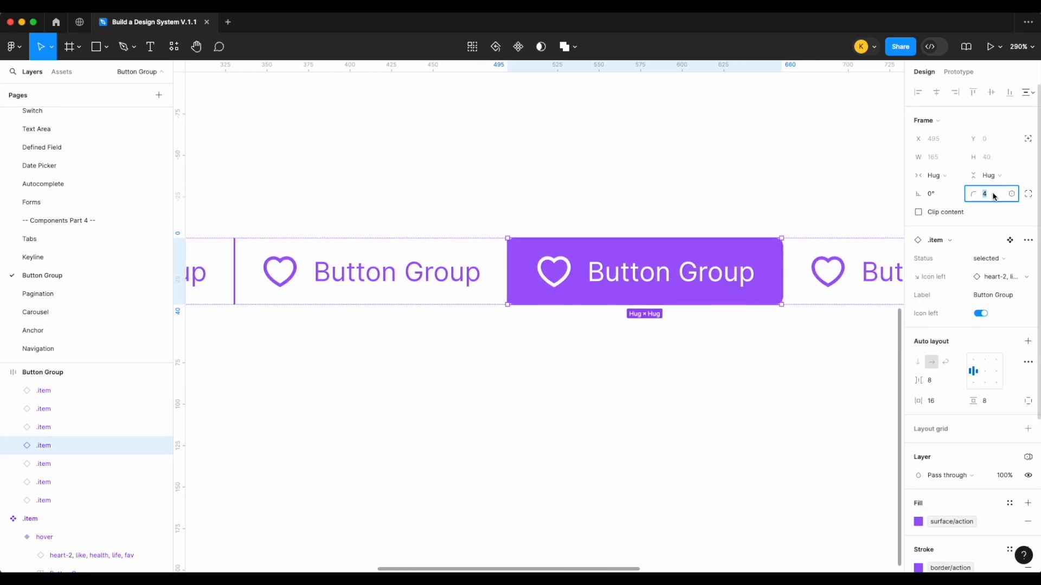
pyautogui.press('Return')
pyautogui.click(611, 431)
pyautogui.scroll(-5, 611, 431)
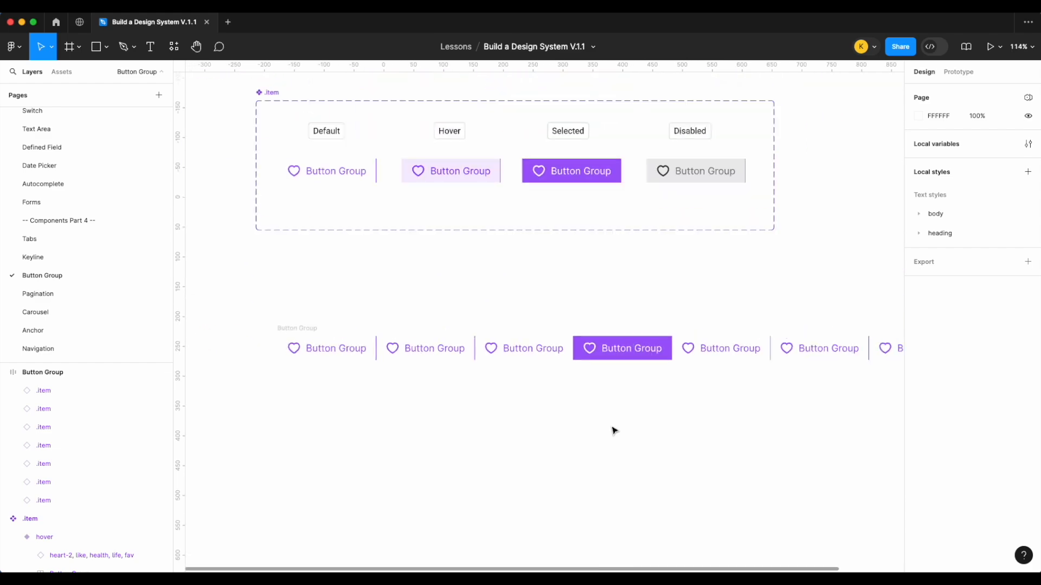
# Step: Add an outside stroke to the Button Group frame with its width bound to the border width sm variable
pyautogui.click(349, 308)
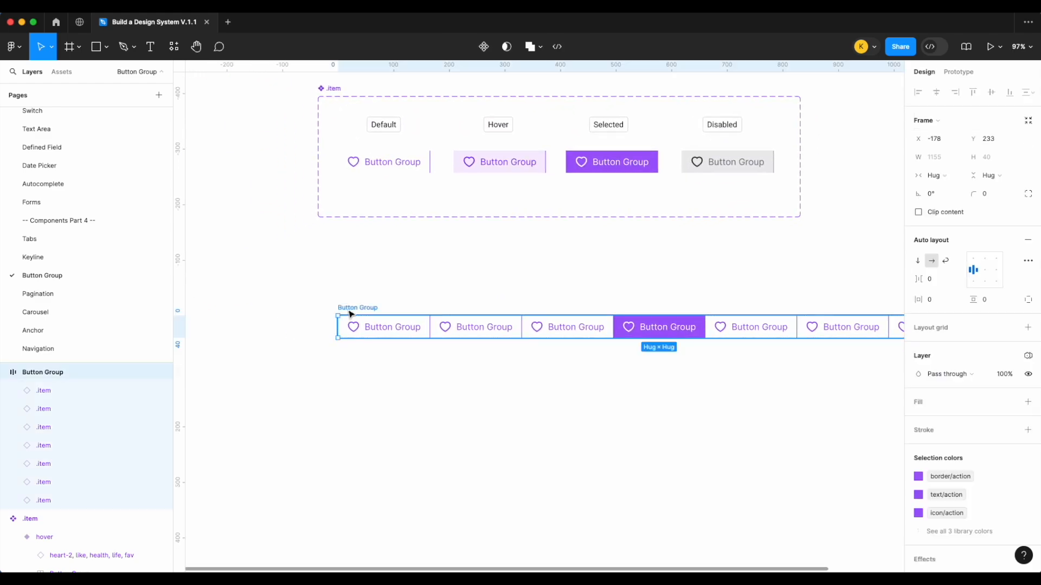
pyautogui.click(1028, 430)
pyautogui.scroll(-2, 992, 471)
pyautogui.click(928, 395)
pyautogui.click(939, 408)
pyautogui.rightClick(991, 388)
pyautogui.click(997, 467)
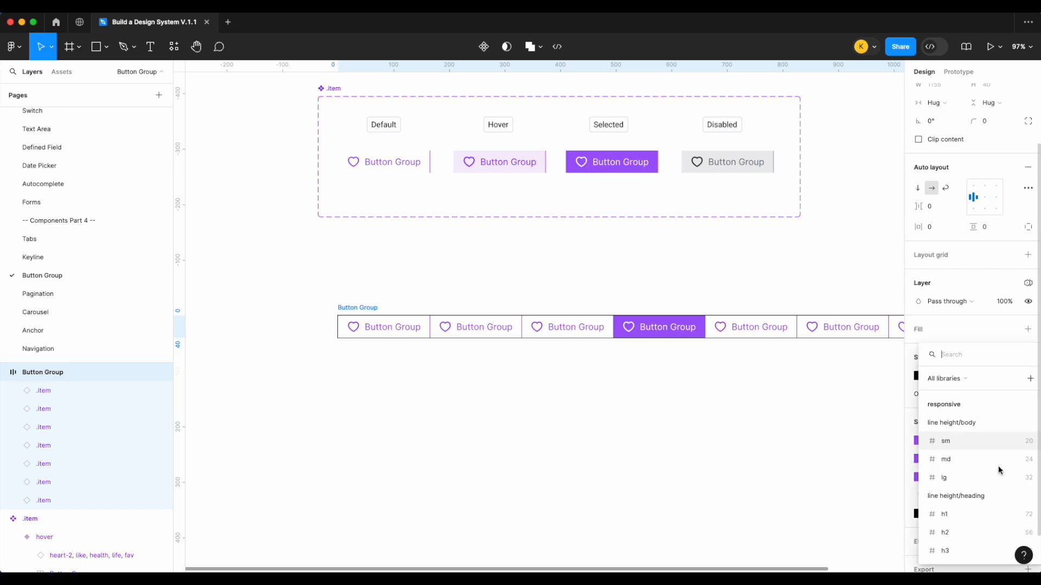
pyautogui.write('wid')
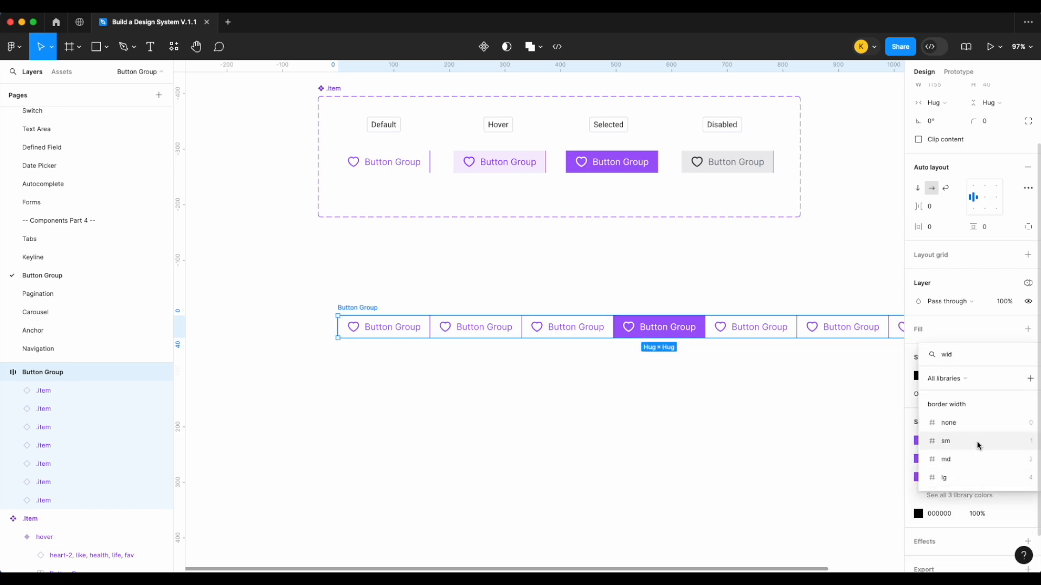
pyautogui.click(978, 442)
# Step: Apply the border/action color variable to the Button Group frame's stroke
pyautogui.click(1010, 358)
pyautogui.write('v')
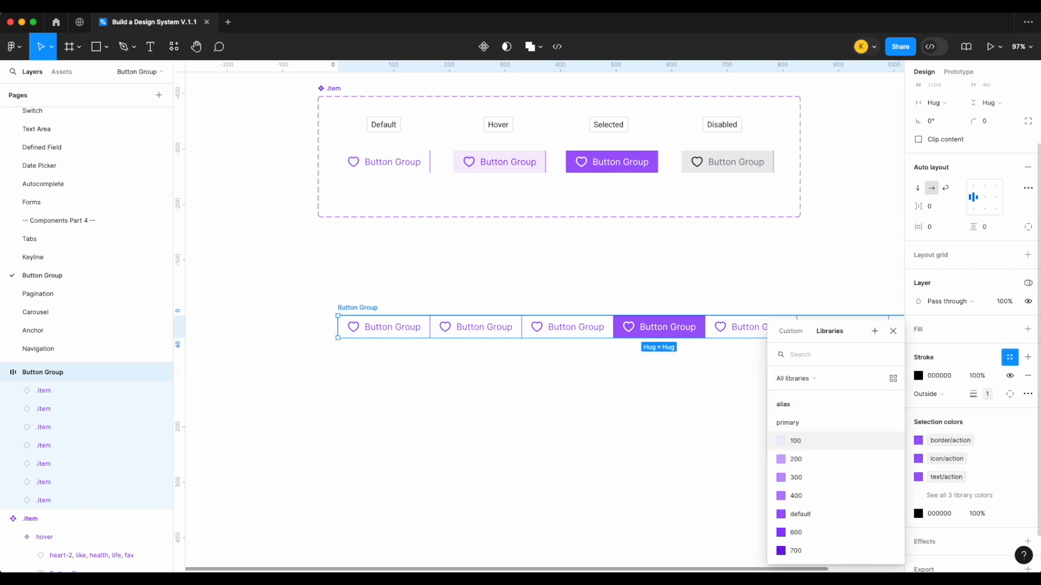
pyautogui.press('BackSpace')
pyautogui.write('bor')
pyautogui.scroll(-1, 823, 477)
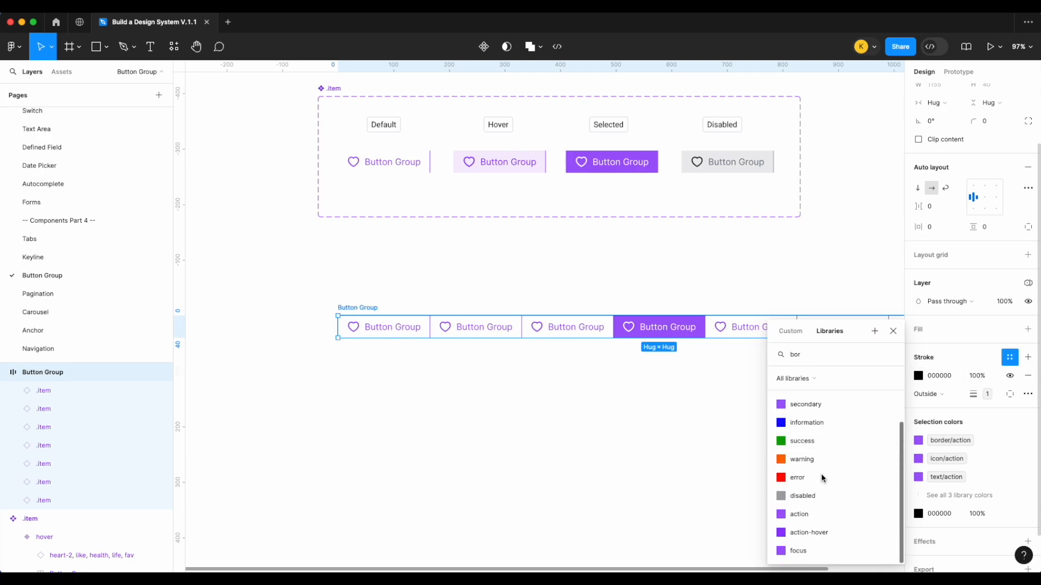
pyautogui.click(805, 514)
pyautogui.click(586, 425)
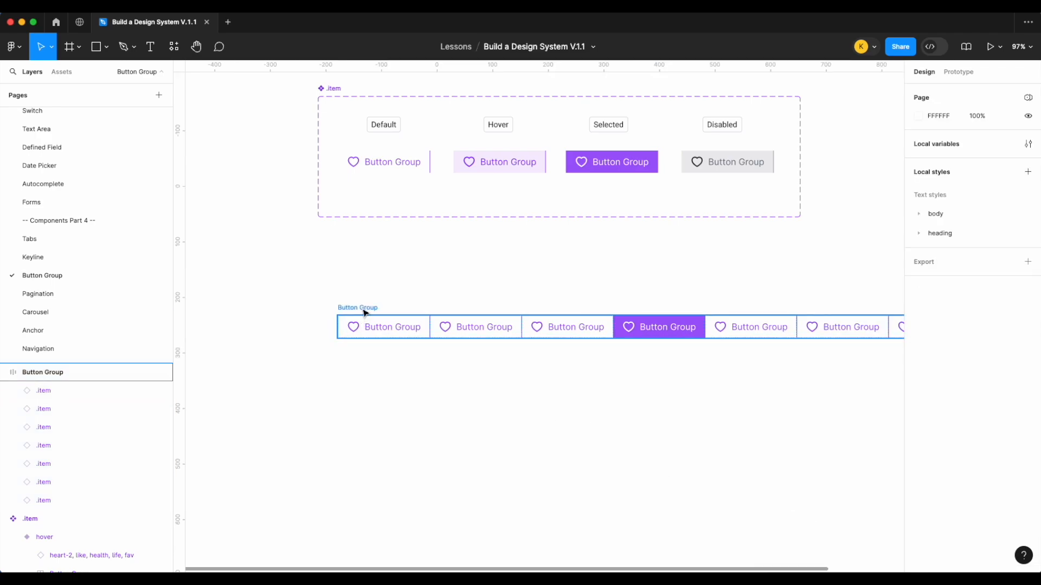
# Step: Move the Button Group frame beside the component set, to about X 842, Y -53
pyautogui.hscroll(3, 365, 310)
pyautogui.moveTo(258, 310); pyautogui.dragTo(814, 169)
pyautogui.hscroll(10, 818, 147)
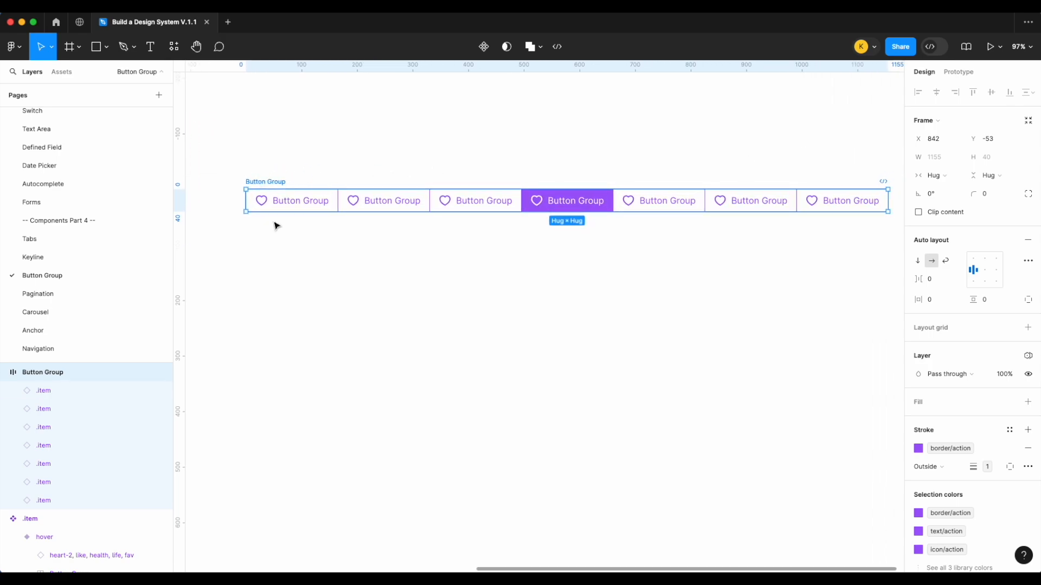
# Step: Bind the Button Group frame's corner radius to the radius variable with value 4
pyautogui.click(1010, 195)
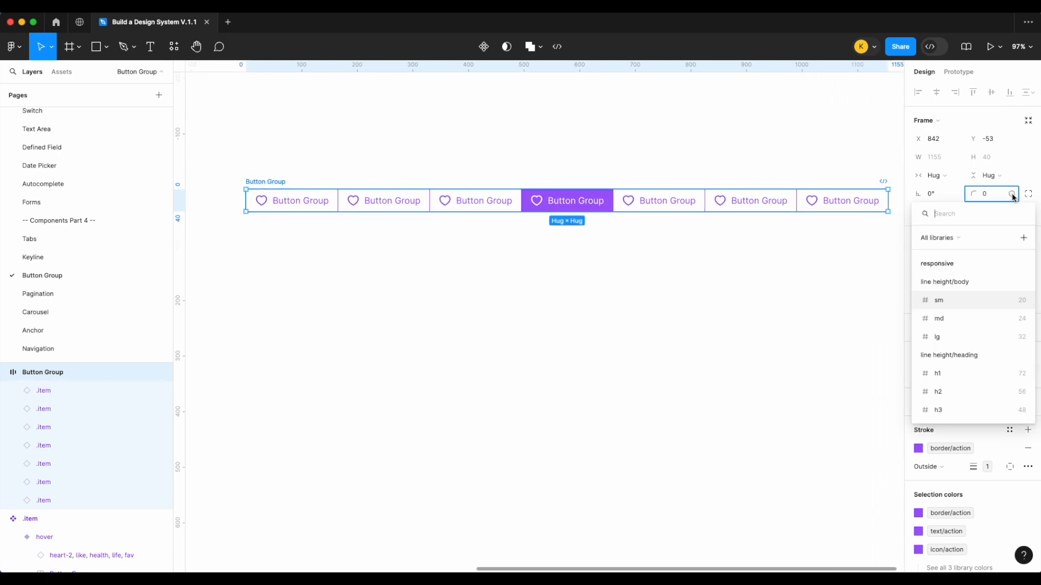
pyautogui.write('rad')
pyautogui.click(964, 324)
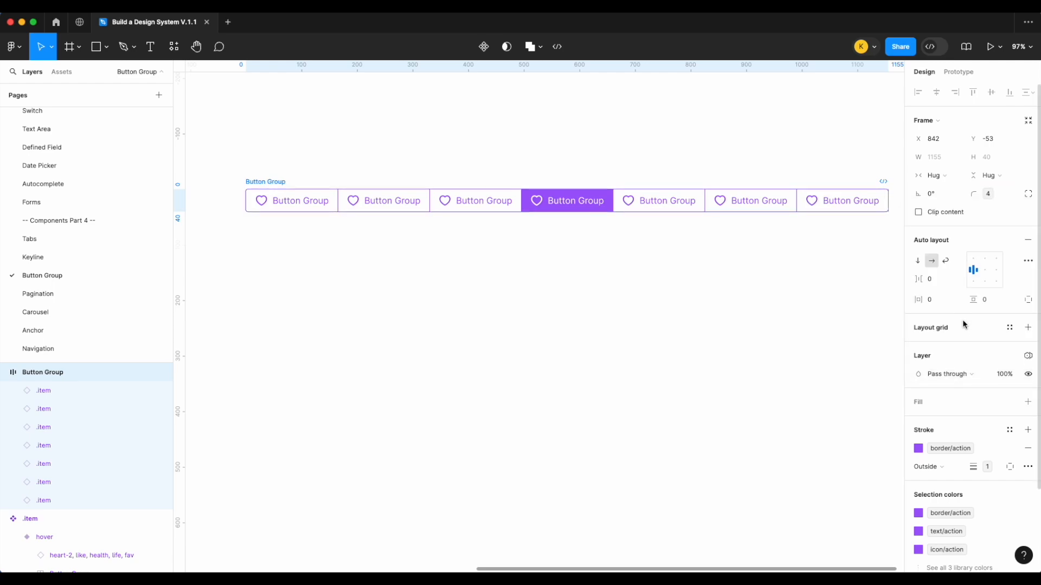
pyautogui.click(574, 364)
pyautogui.scroll(10, 276, 198)
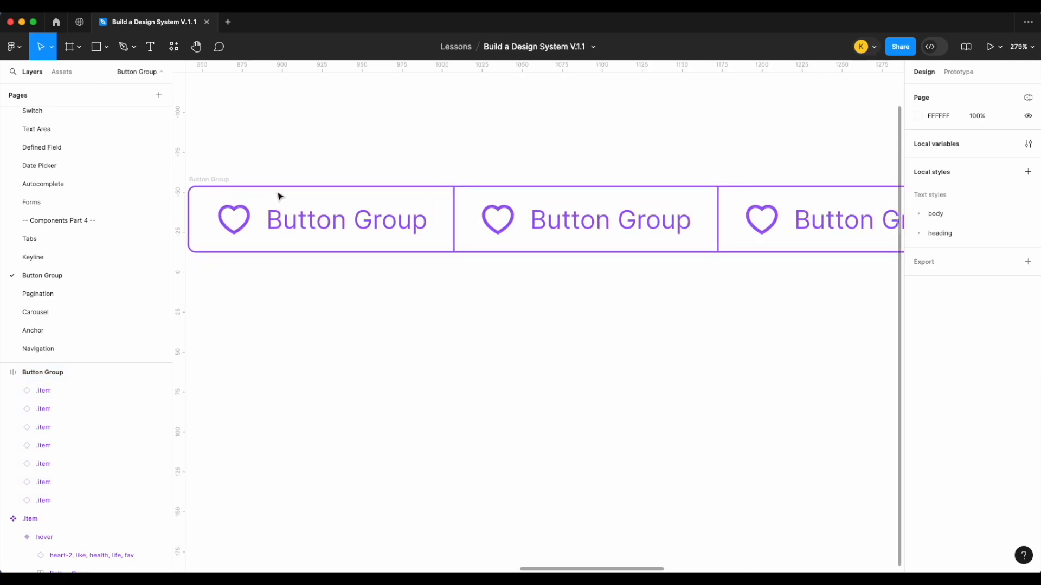
# Step: Try hiding the first two items to check the group's outer corners, and show both items again
pyautogui.click(388, 250)
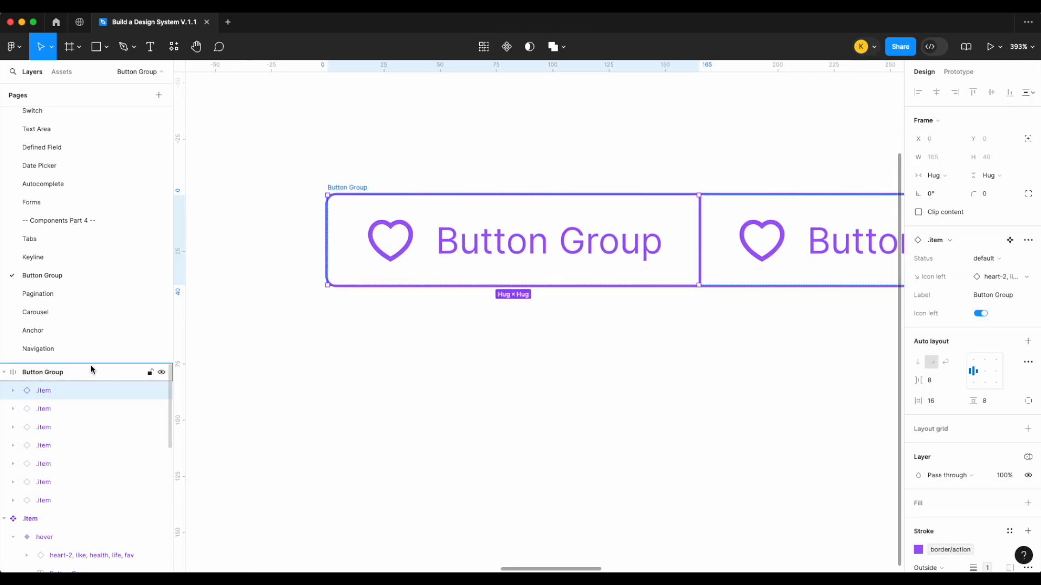
pyautogui.moveTo(94, 363); pyautogui.dragTo(93, 283)
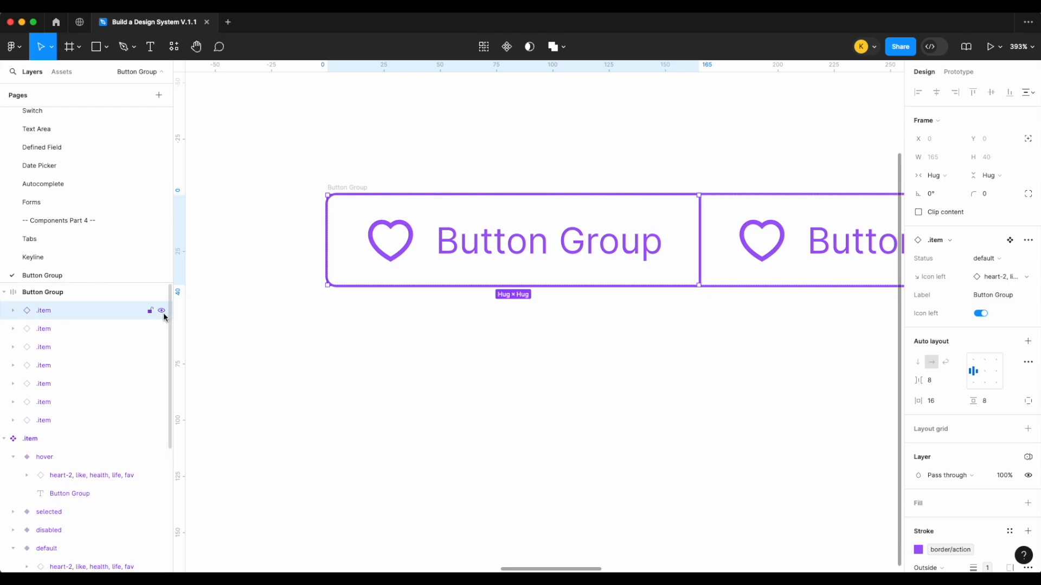
pyautogui.click(161, 313)
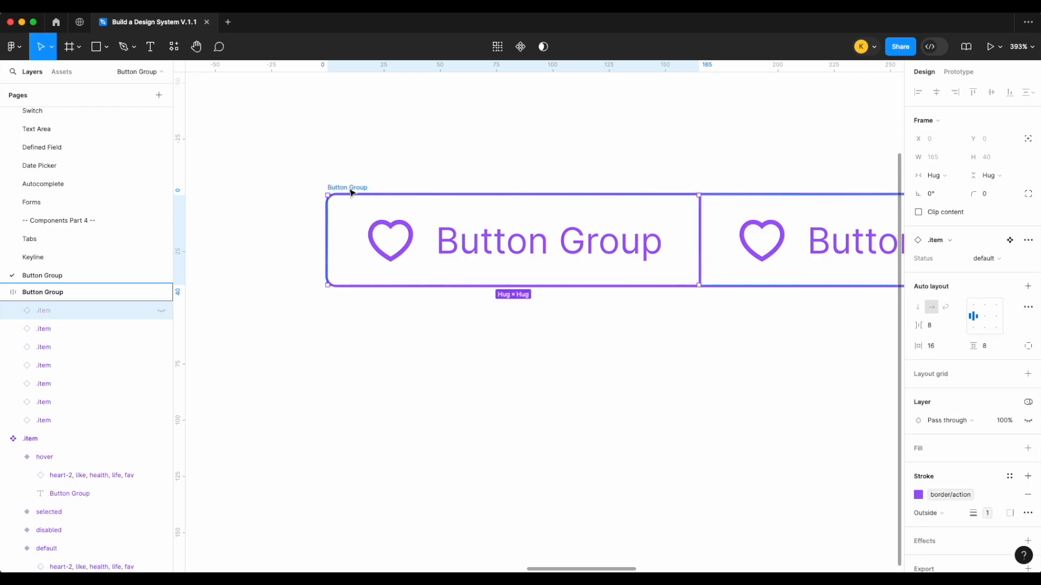
pyautogui.click(161, 329)
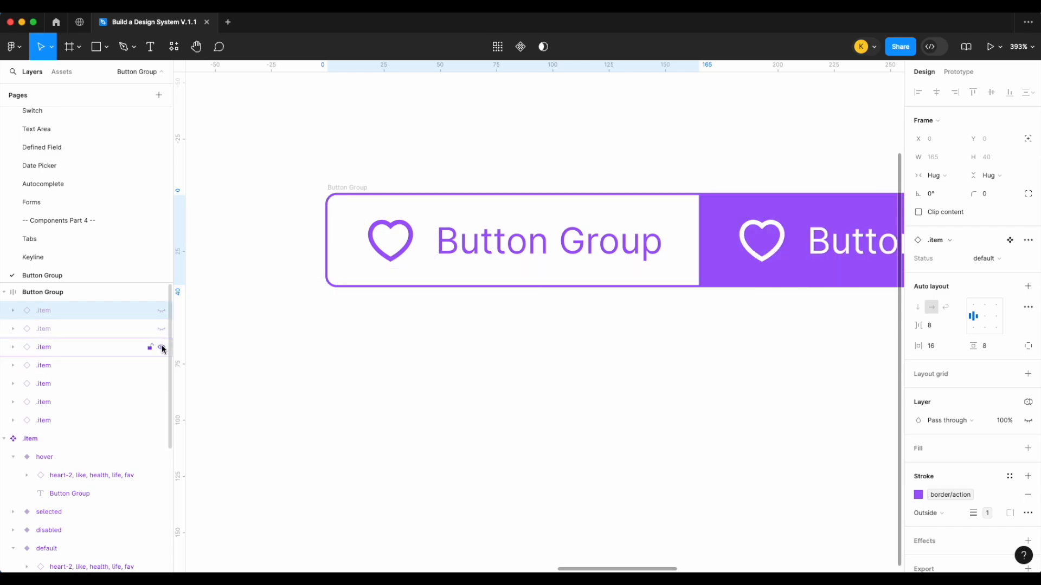
pyautogui.click(161, 330)
pyautogui.click(161, 313)
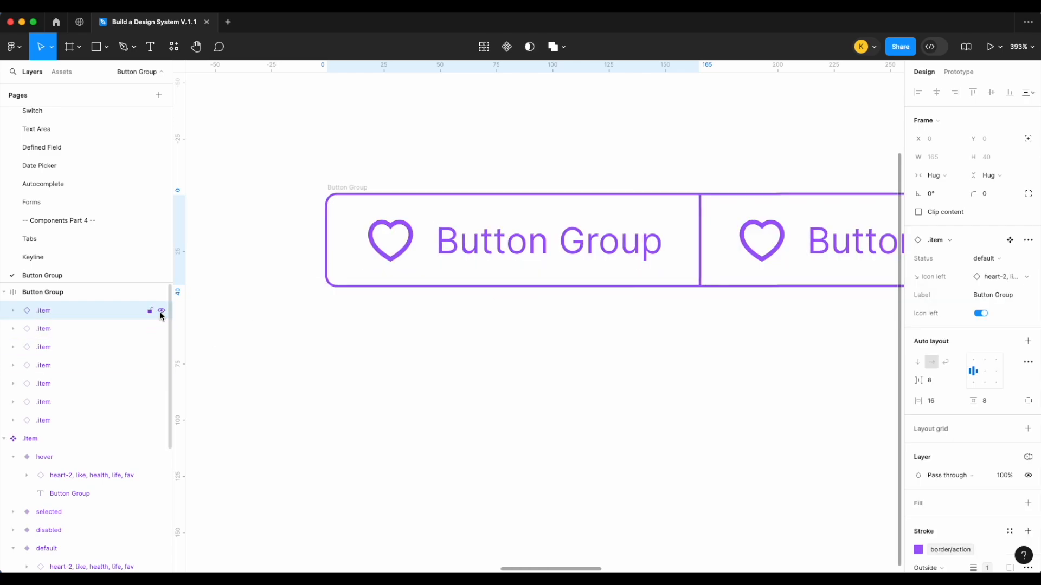
pyautogui.scroll(-10, 383, 369)
pyautogui.click(383, 369)
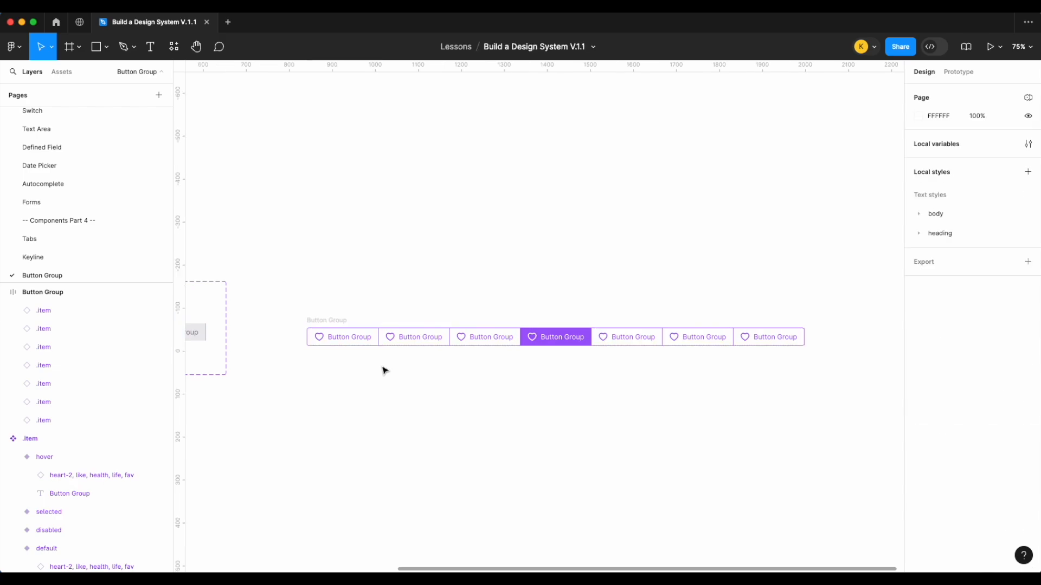
# Step: Turn the Button Group frame into a component and place an instance of it directly below
pyautogui.click(304, 324)
pyautogui.rightClick(304, 324)
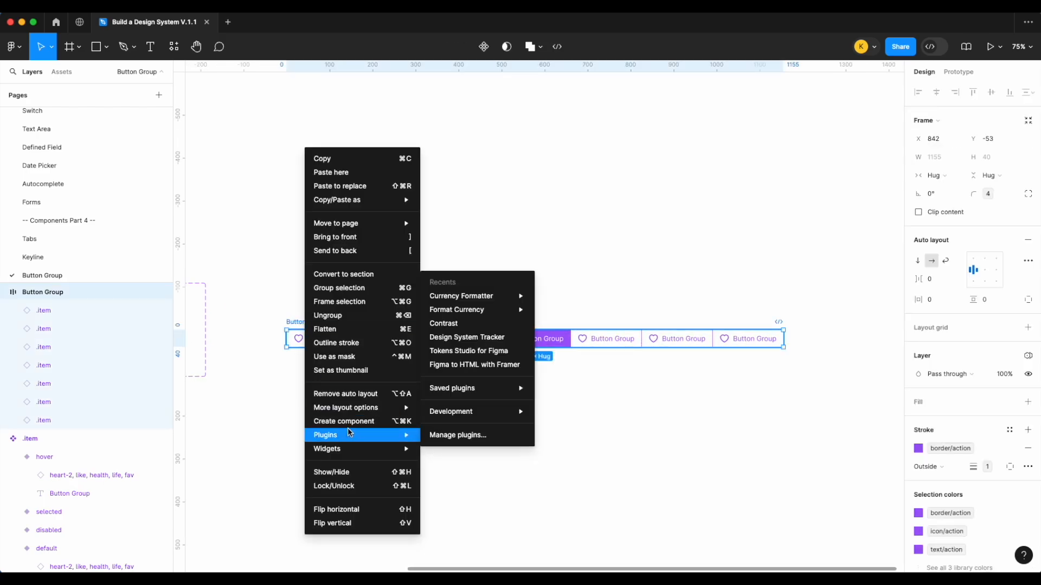
pyautogui.click(351, 421)
pyautogui.moveTo(485, 340); pyautogui.dragTo(486, 397)
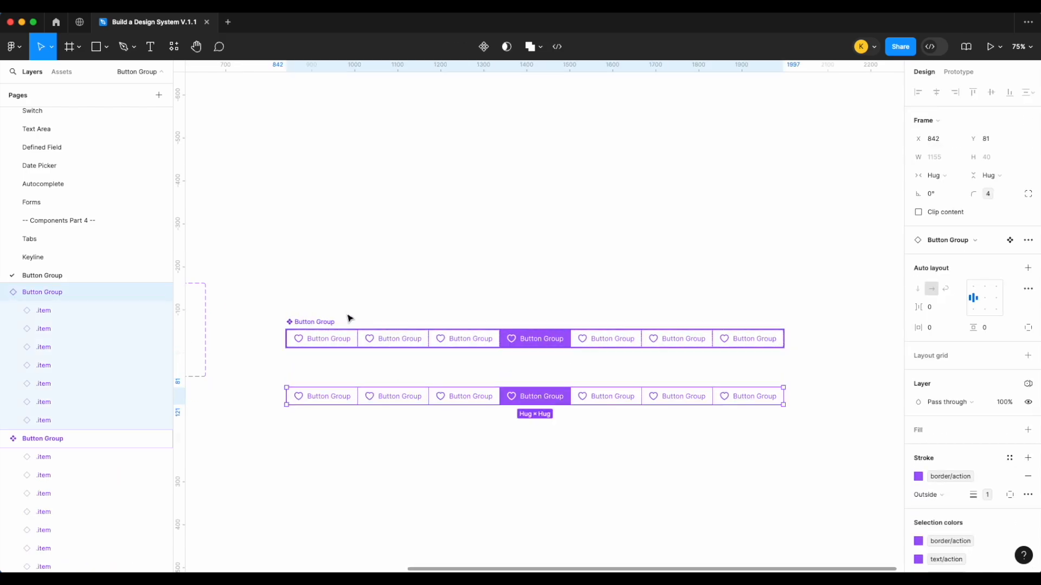
# Step: Expose the nested instance properties of all seven .item layers on the main Button Group component
pyautogui.click(332, 332)
pyautogui.click(1028, 268)
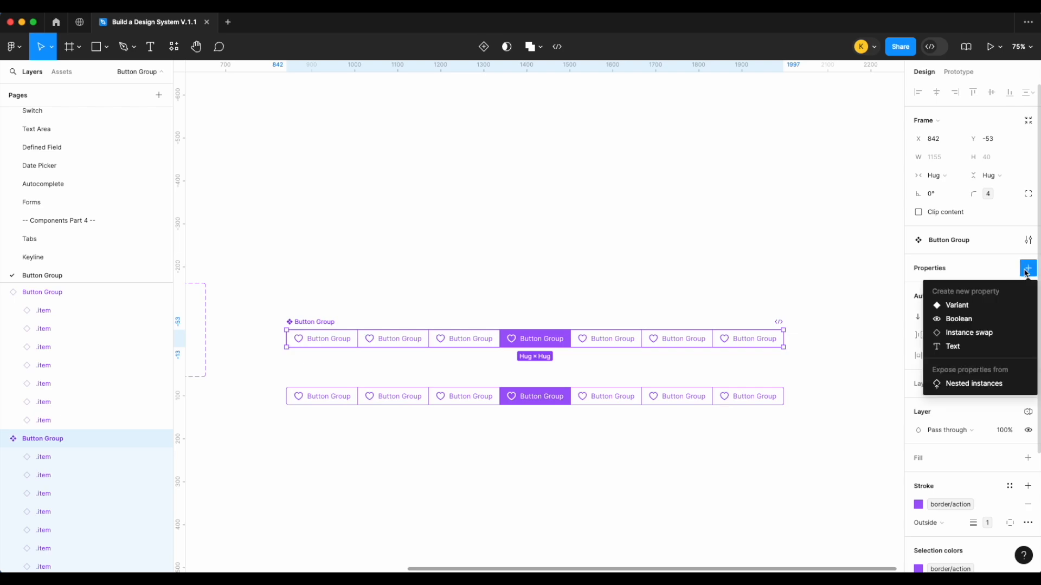
pyautogui.click(969, 381)
pyautogui.click(744, 400)
pyautogui.click(743, 382)
pyautogui.click(743, 364)
pyautogui.click(743, 346)
pyautogui.click(744, 327)
pyautogui.click(744, 309)
pyautogui.click(893, 265)
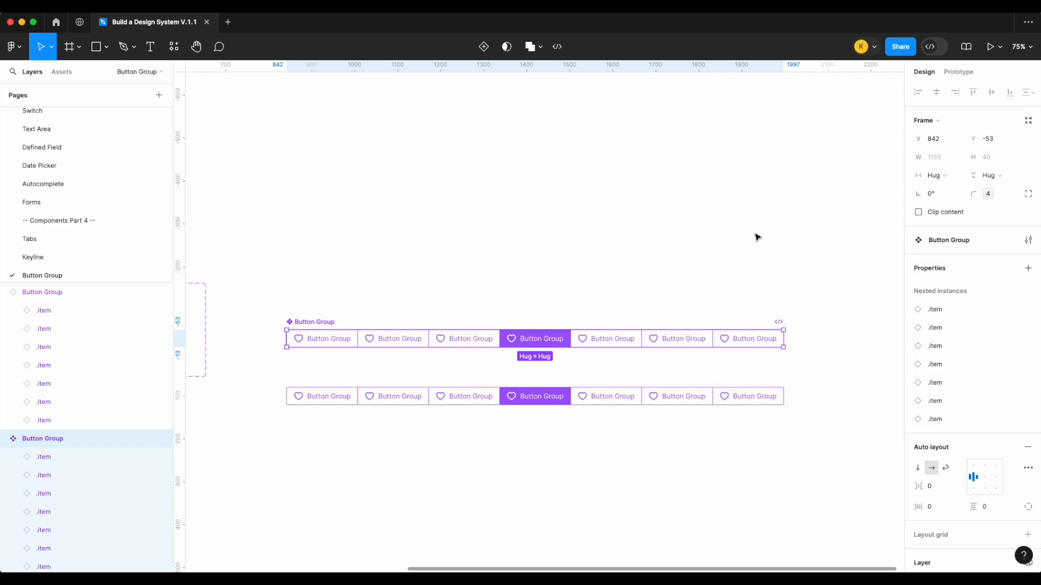
pyautogui.click(757, 237)
# Step: Hide the last four items in the Button Group instance so that three buttons are left
pyautogui.scroll(-1, 757, 237)
pyautogui.scroll(-2, 546, 392)
pyautogui.hscroll(1, 545, 393)
pyautogui.click(536, 362)
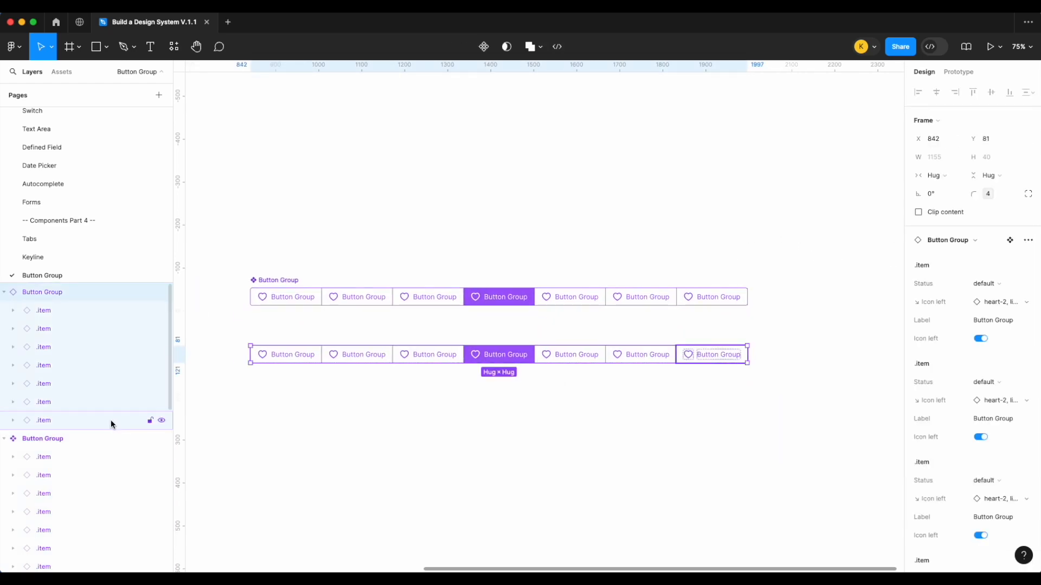
pyautogui.click(162, 421)
pyautogui.click(161, 402)
pyautogui.click(162, 384)
pyautogui.click(161, 366)
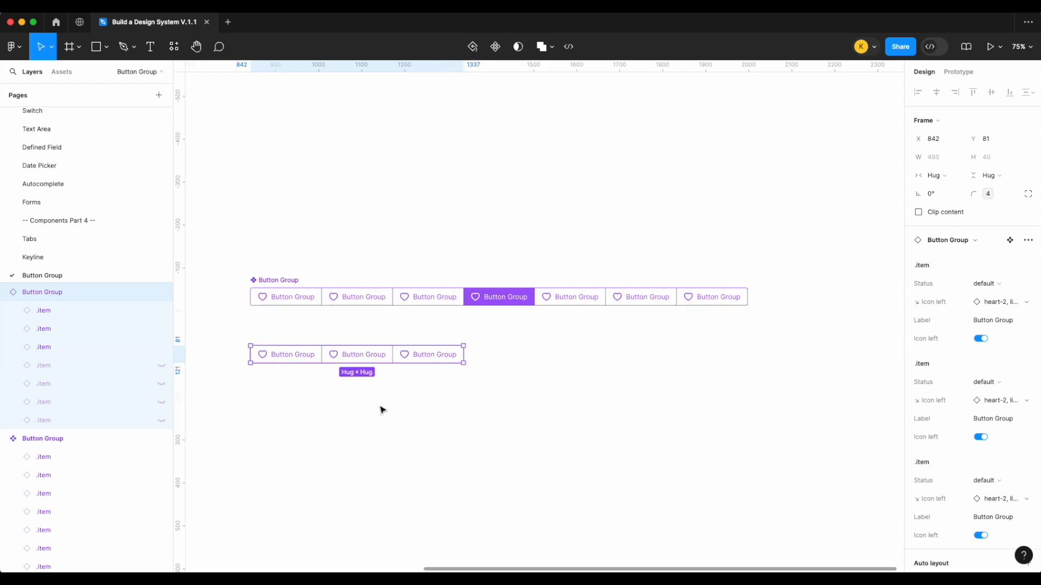
# Step: Set the status of the instance's second item to selected
pyautogui.click(998, 384)
pyautogui.click(982, 410)
pyautogui.click(632, 464)
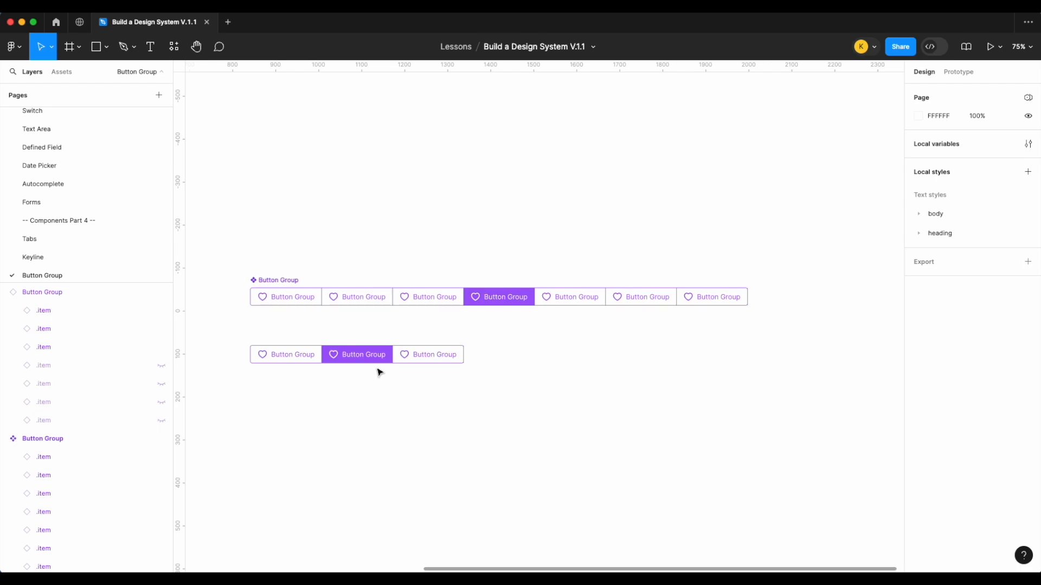
# Step: Examine the rounded end corners of the Button Group component's border, where the last item's divider meets the outline
pyautogui.hscroll(-2, 325, 365)
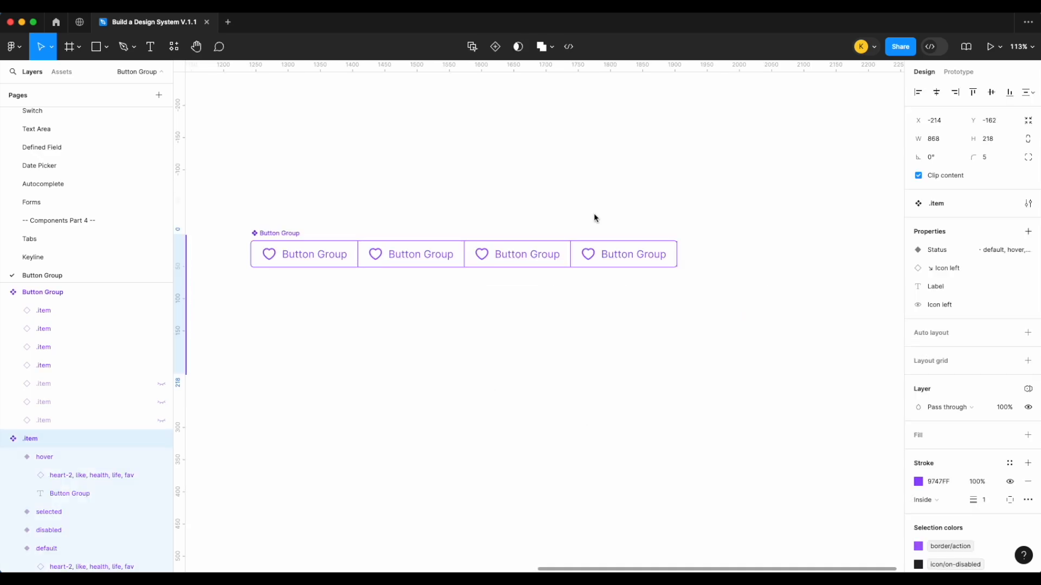
pyautogui.click(302, 236)
pyautogui.scroll(5, 456, 239)
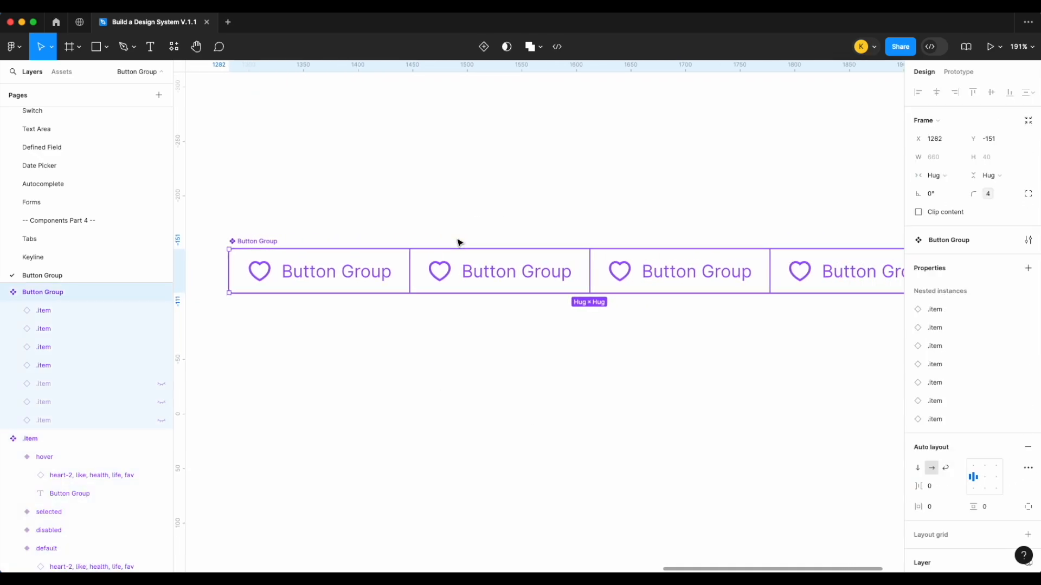
pyautogui.hscroll(2, 457, 242)
pyautogui.click(469, 235)
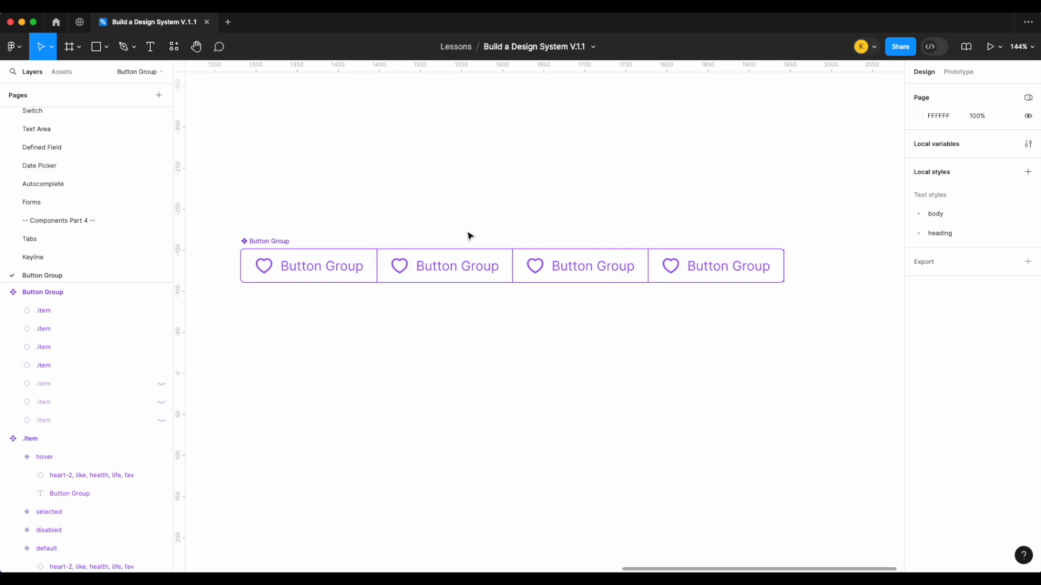
pyautogui.scroll(15, 797, 250)
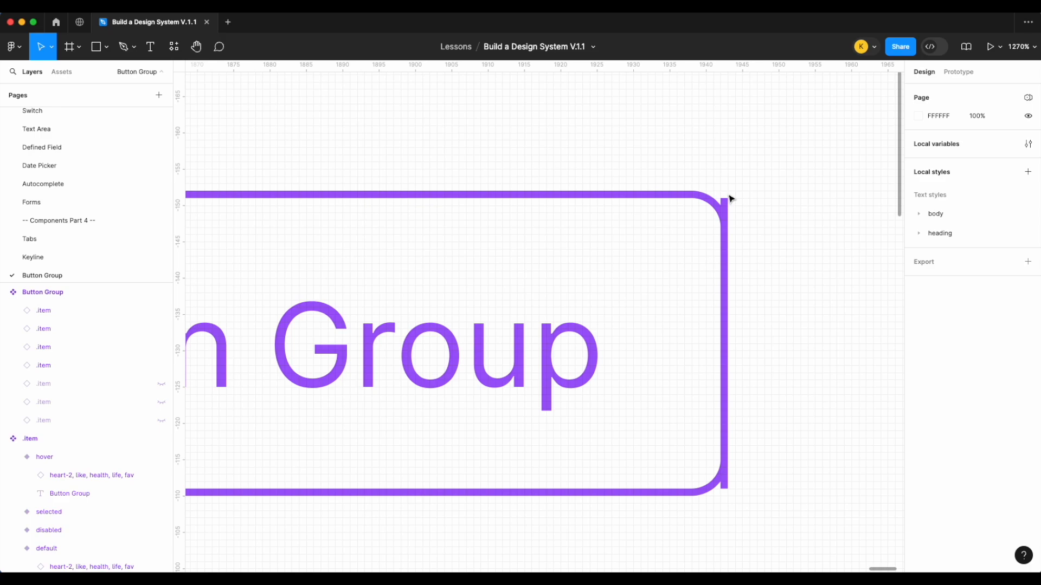
pyautogui.scroll(4, 729, 200)
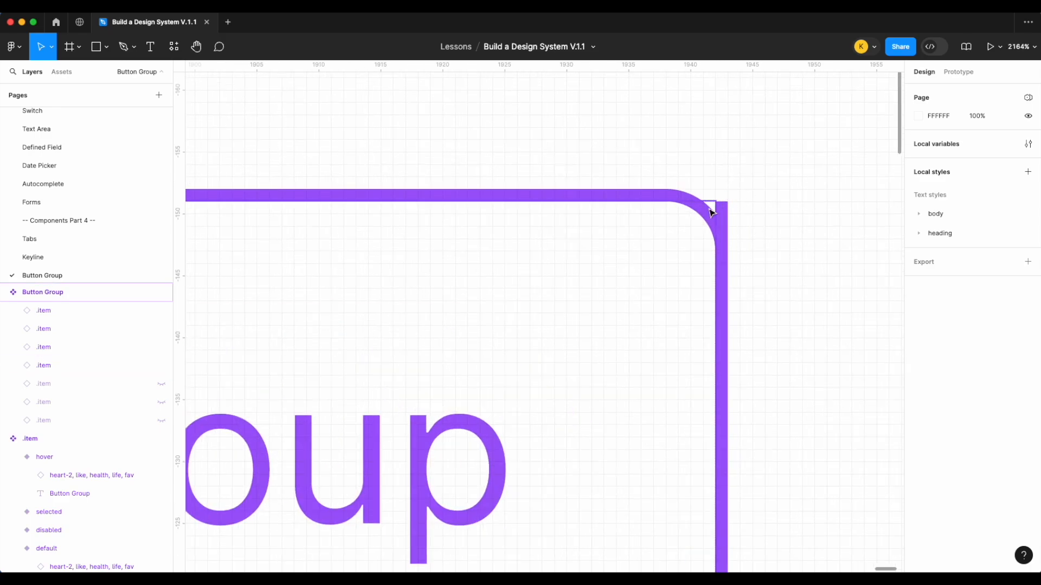
pyautogui.scroll(-15, 712, 211)
# Step: Turn on content clipping for the main Button Group component so its items stay within the rounded corners
pyautogui.click(347, 210)
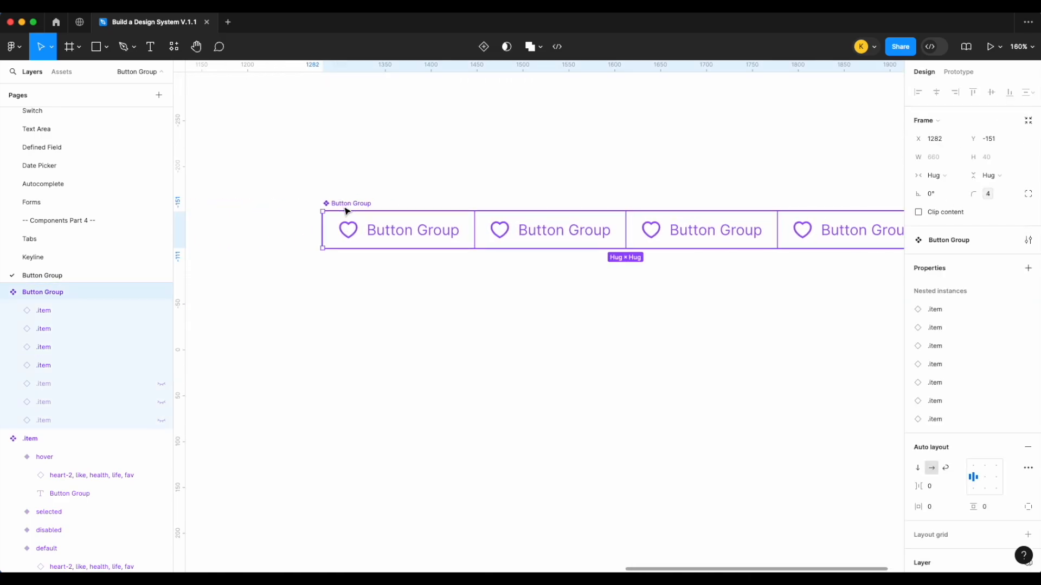
pyautogui.hscroll(5, 397, 211)
pyautogui.scroll(10, 583, 212)
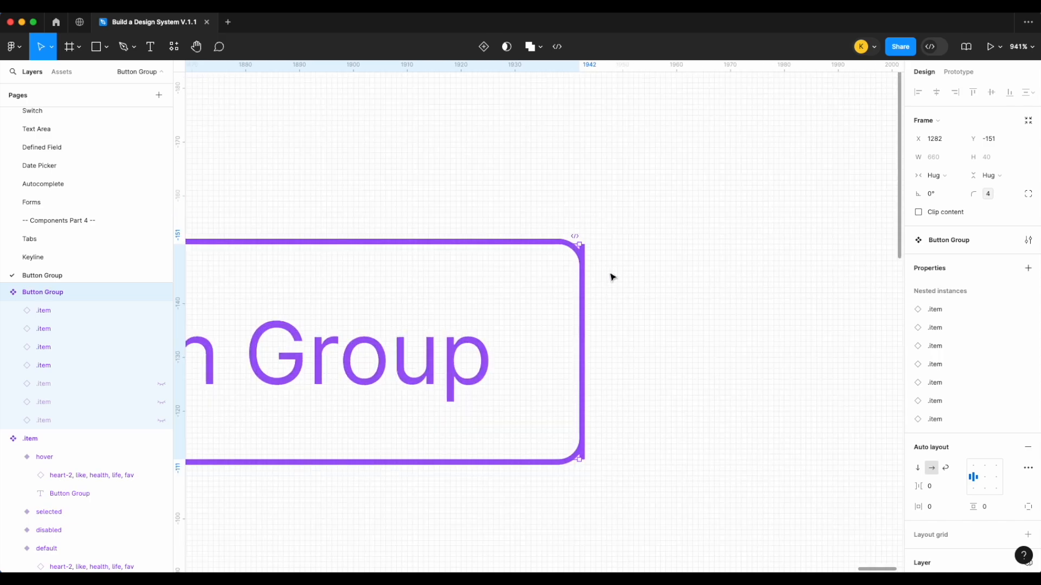
pyautogui.scroll(8, 611, 277)
pyautogui.click(918, 212)
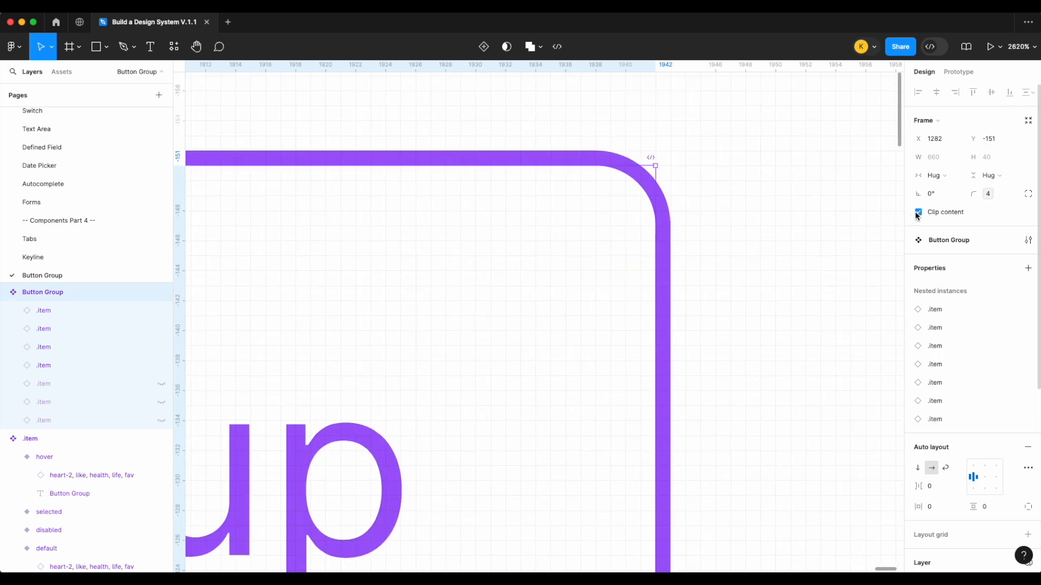
pyautogui.click(736, 205)
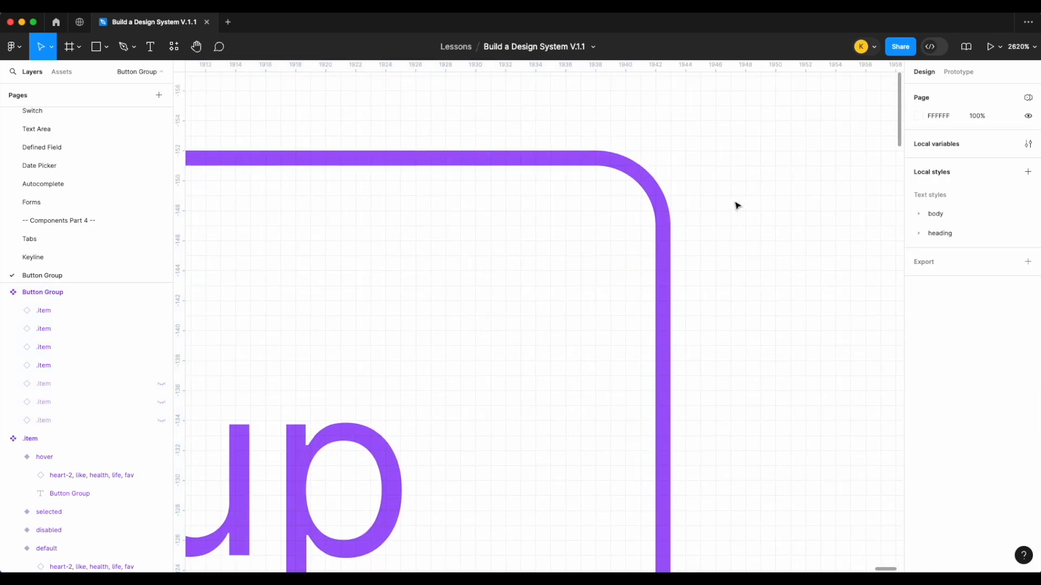
pyautogui.scroll(-15, 726, 180)
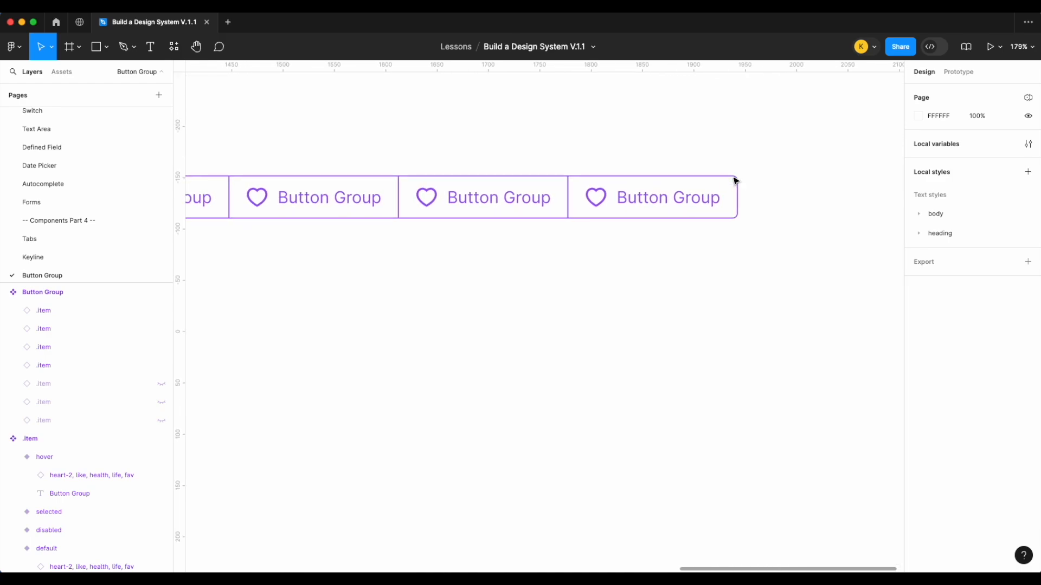
# Step: Add a second variant to the Button Group component
pyautogui.click(344, 171)
pyautogui.scroll(2, 350, 173)
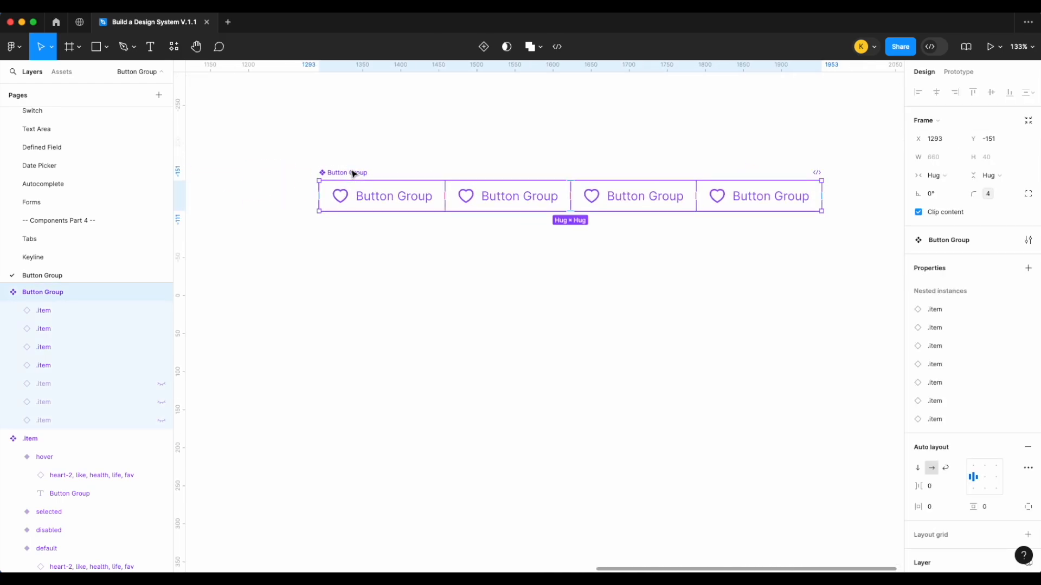
pyautogui.rightClick(306, 178)
pyautogui.moveTo(379, 421)
pyautogui.click(449, 435)
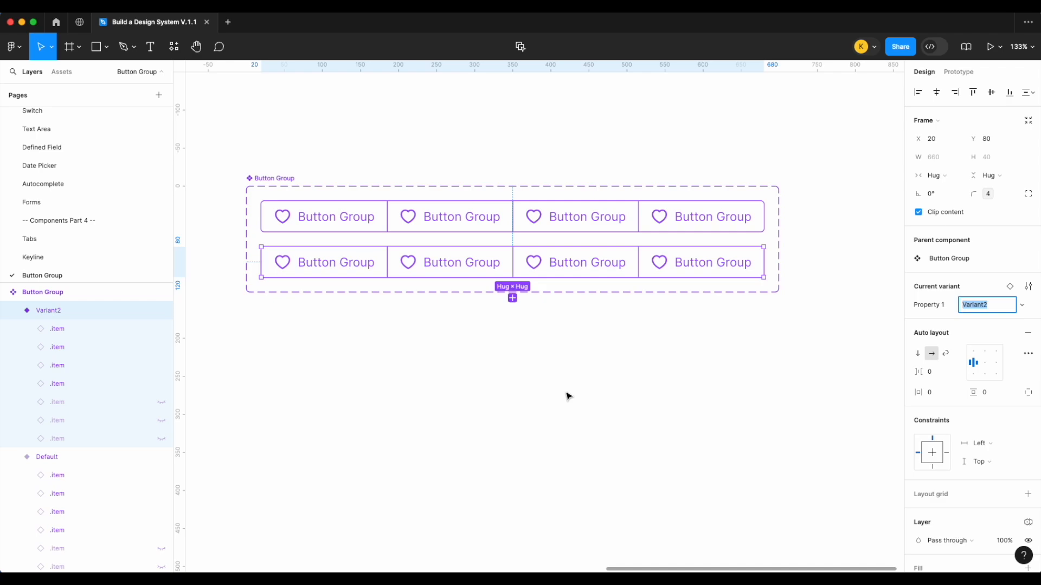
pyautogui.click(568, 396)
# Step: Hide the third and fourth items in the new Button Group variant so that two buttons are left
pyautogui.click(690, 266)
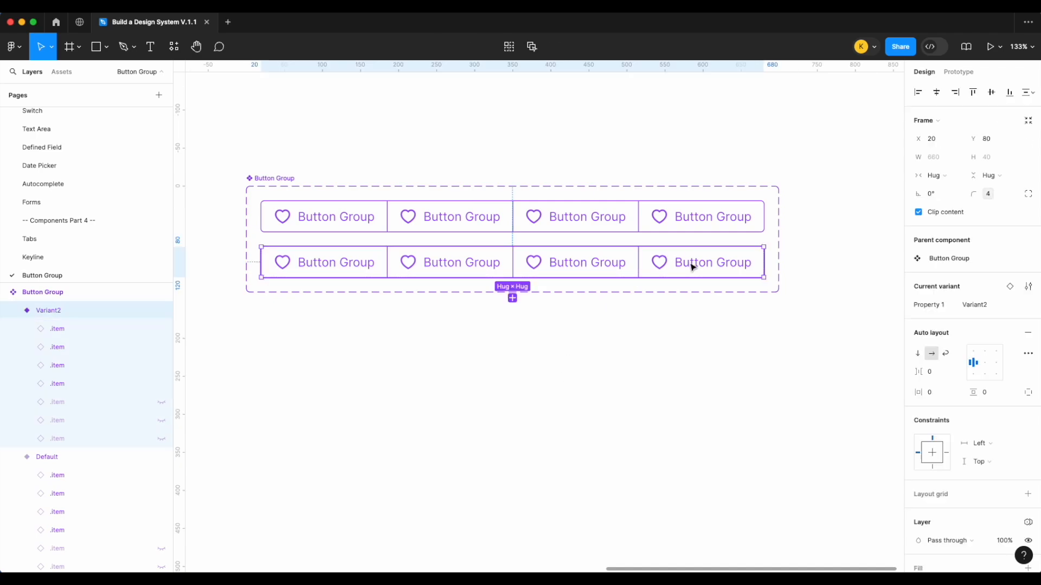
pyautogui.click(161, 385)
pyautogui.click(161, 366)
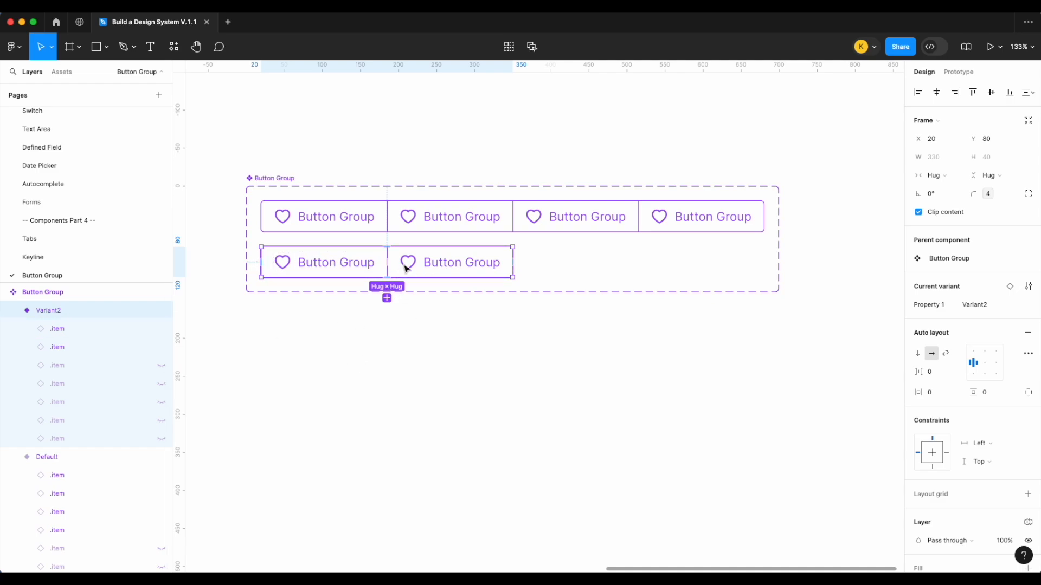
# Step: Rename the Button Group's variant property to Type
pyautogui.doubleClick(921, 305)
pyautogui.write('Ty')
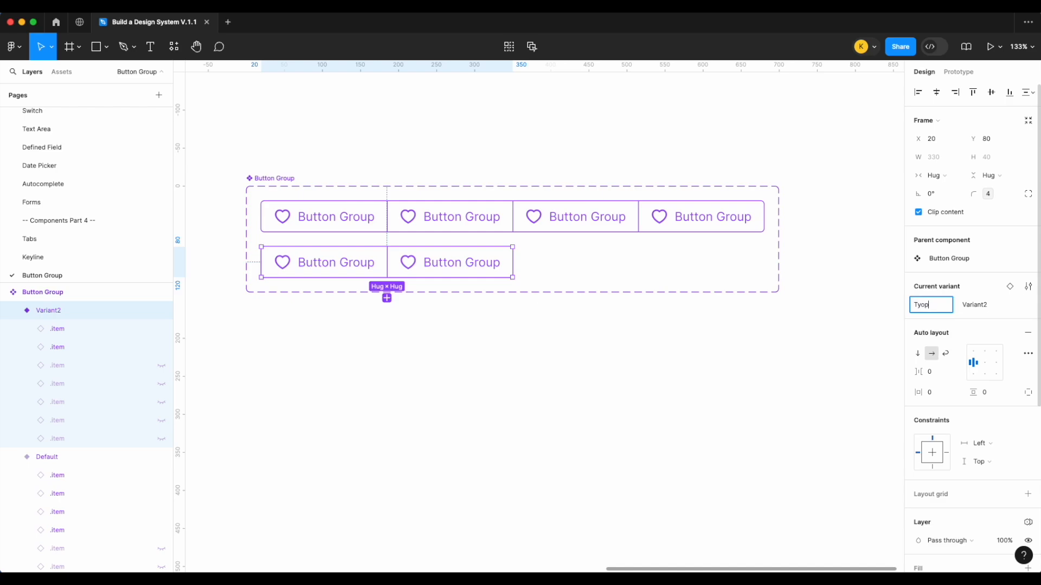
pyautogui.write('pe')
pyautogui.press('Return')
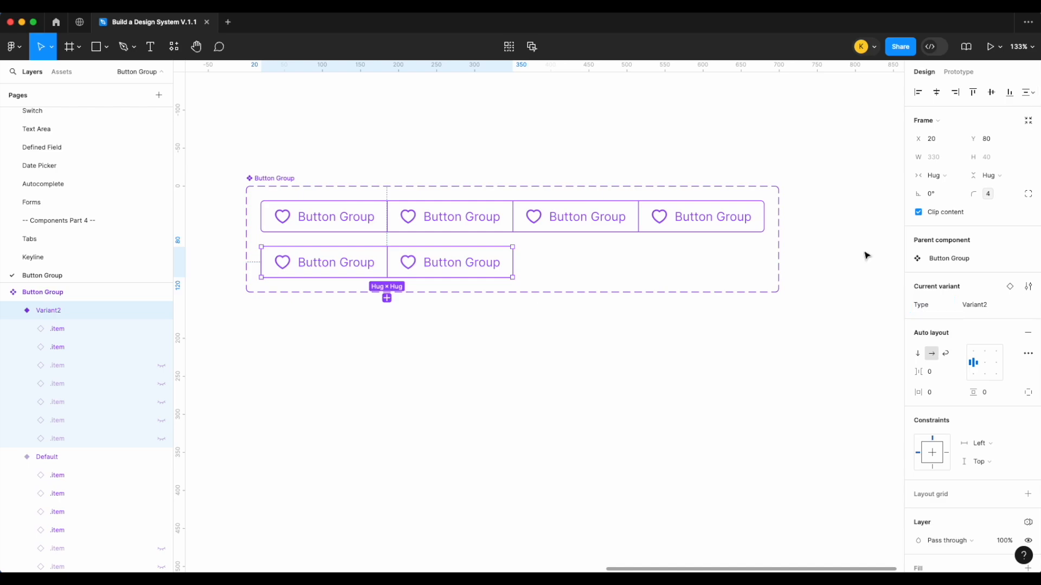
# Step: Set the Type value of the four-item variant to default and of the two-item variant to toggle
pyautogui.click(755, 227)
pyautogui.click(990, 306)
pyautogui.write('def')
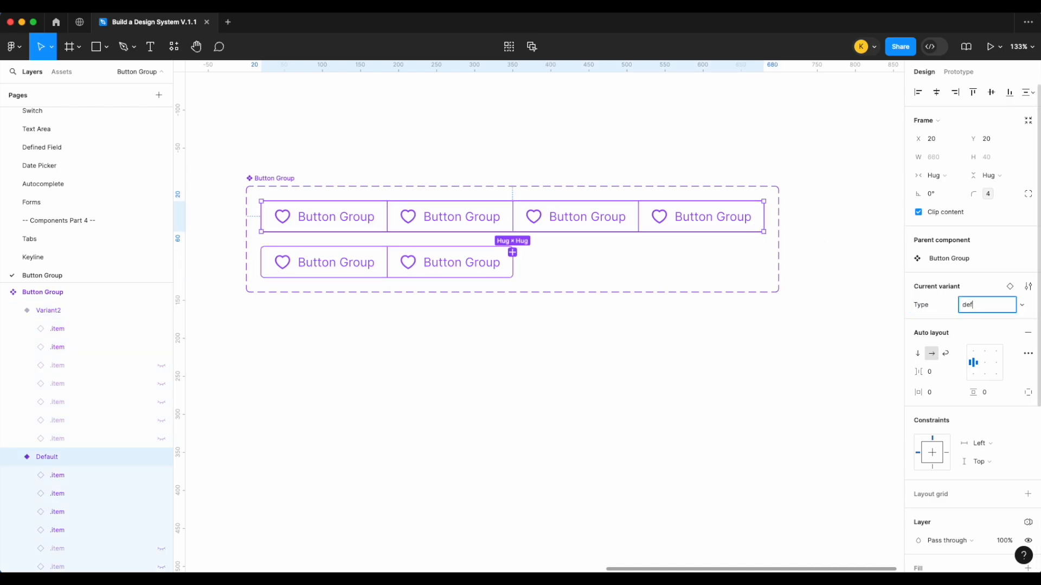
pyautogui.press('Return')
pyautogui.click(479, 273)
pyautogui.click(994, 309)
pyautogui.write('toggle')
pyautogui.press('Return')
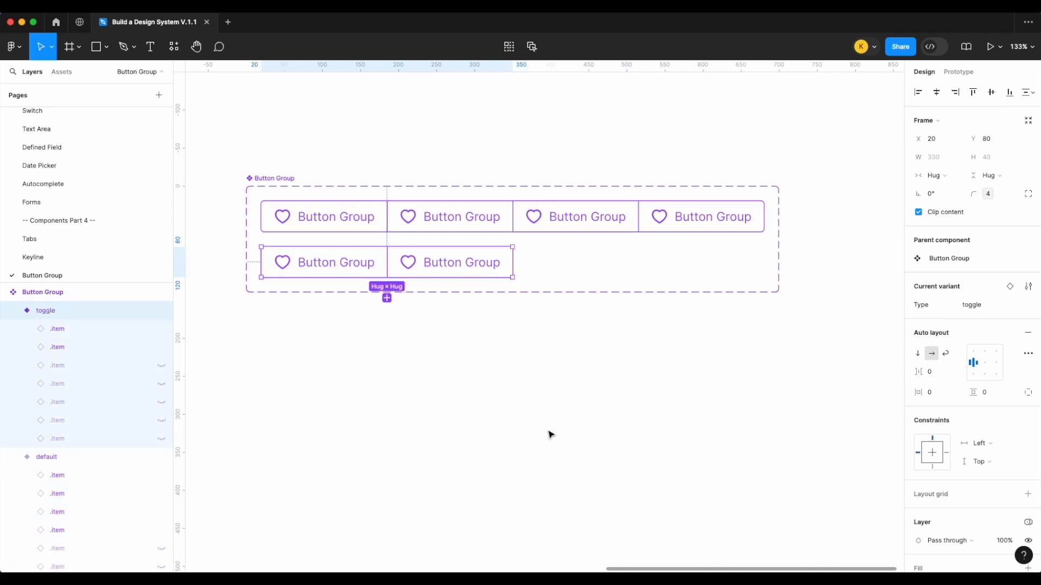
# Step: Place a Button Group instance below the component set and switch its type to toggle
pyautogui.click(549, 432)
pyautogui.moveTo(553, 224); pyautogui.dragTo(577, 360)
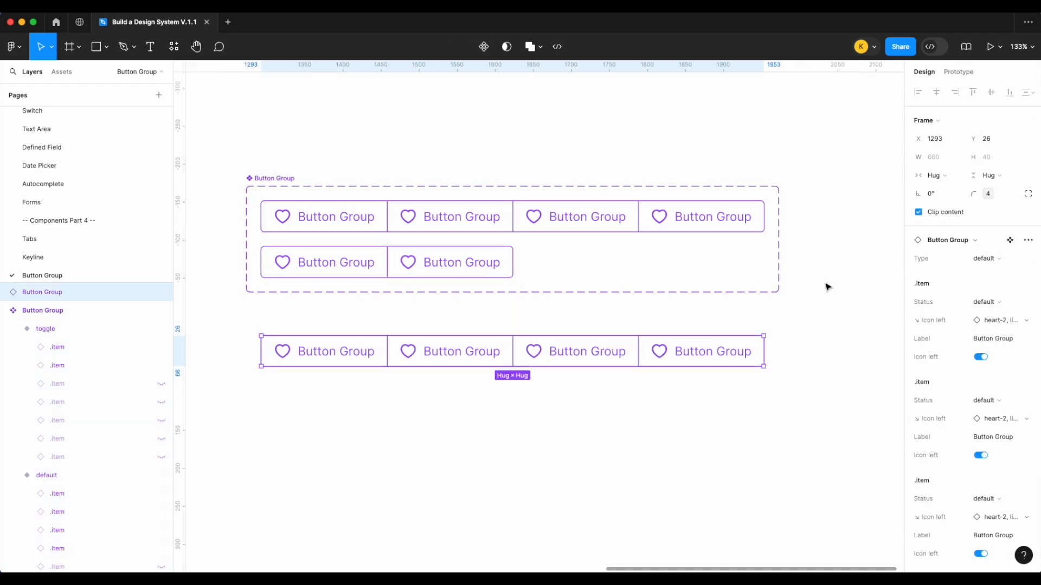
pyautogui.scroll(-1, 675, 364)
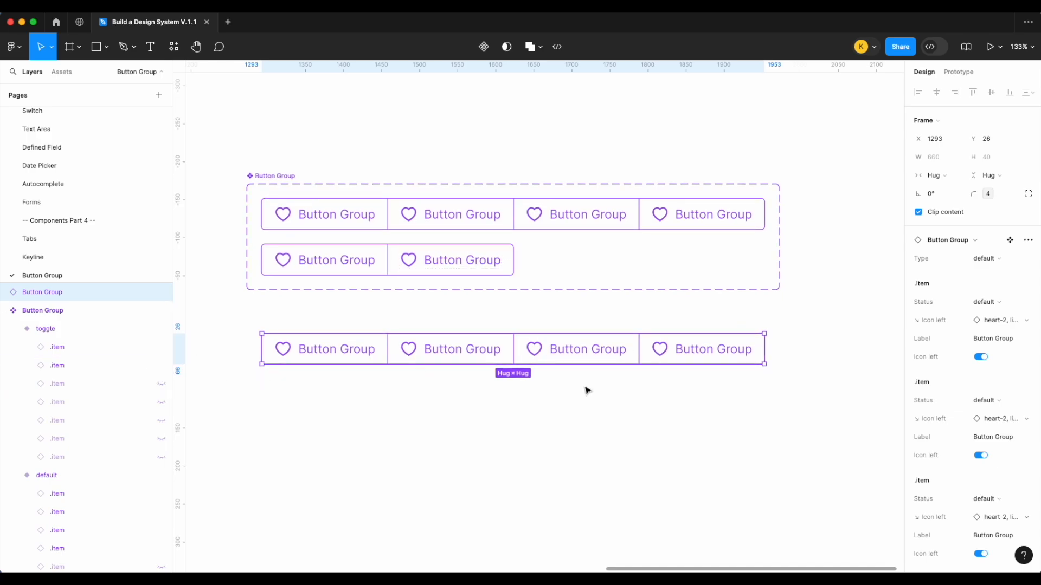
pyautogui.click(982, 257)
pyautogui.click(970, 279)
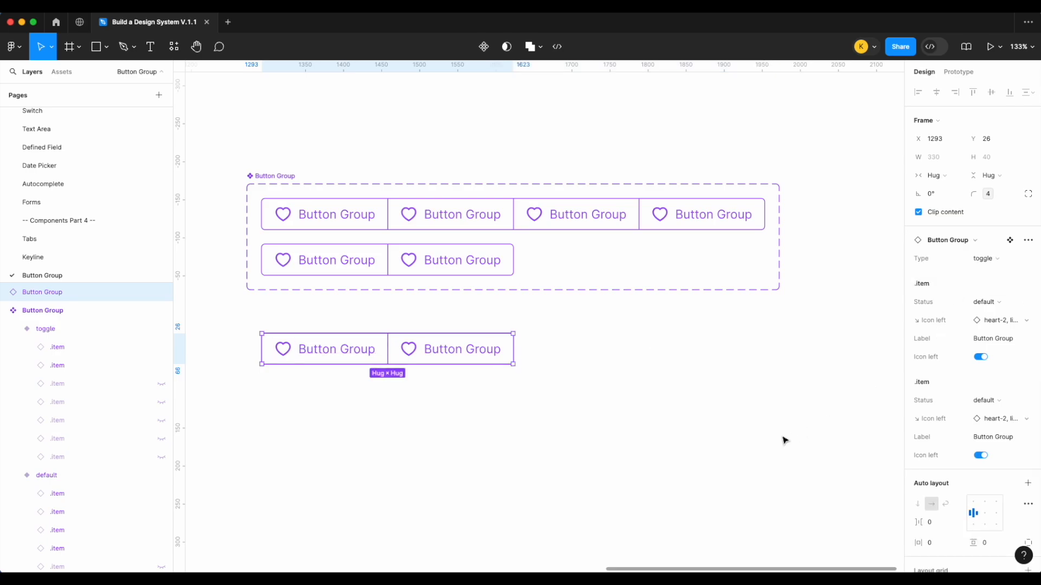
pyautogui.click(785, 439)
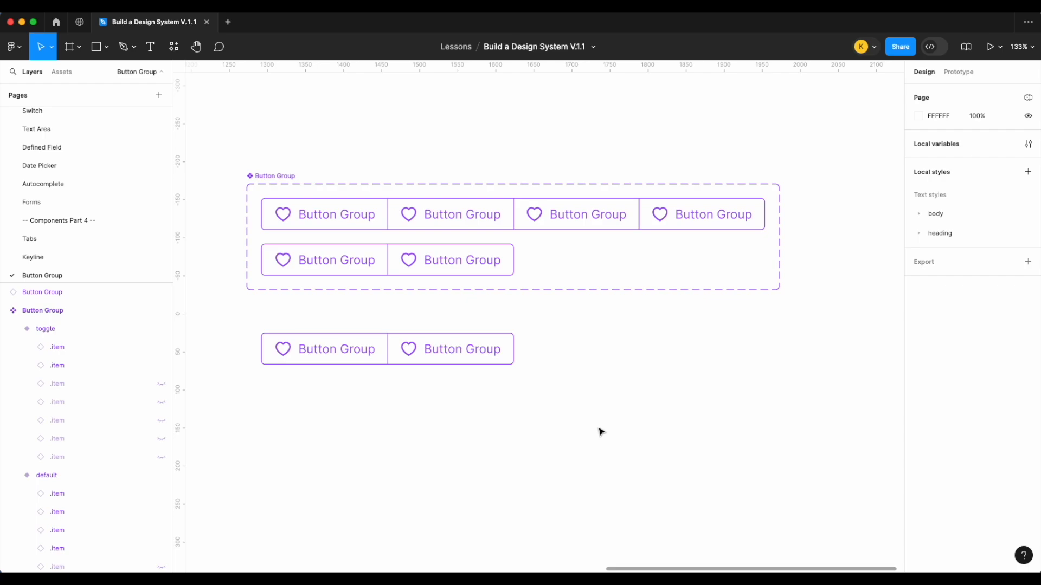
# Step: Delete the Button Group test instance
pyautogui.click(490, 356)
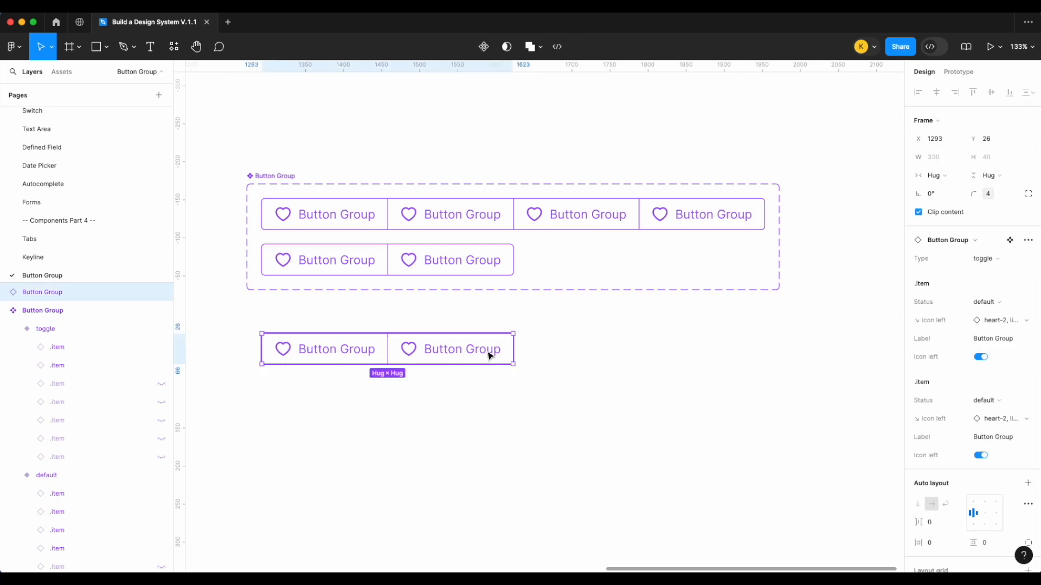
pyautogui.press('Delete')
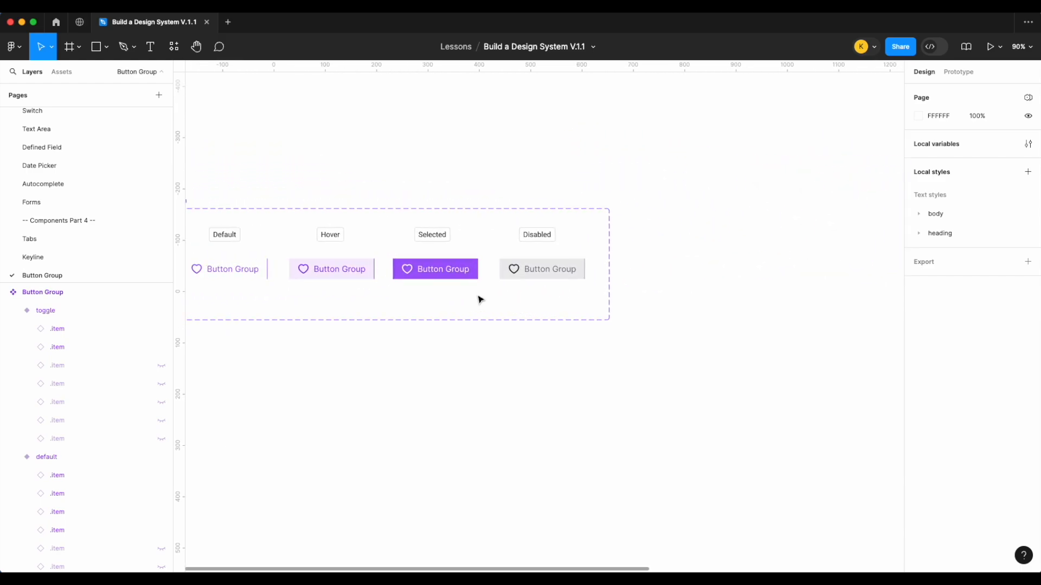
# Step: Place an instance of the default .item variant below the .item component set
pyautogui.hscroll(-3, 480, 299)
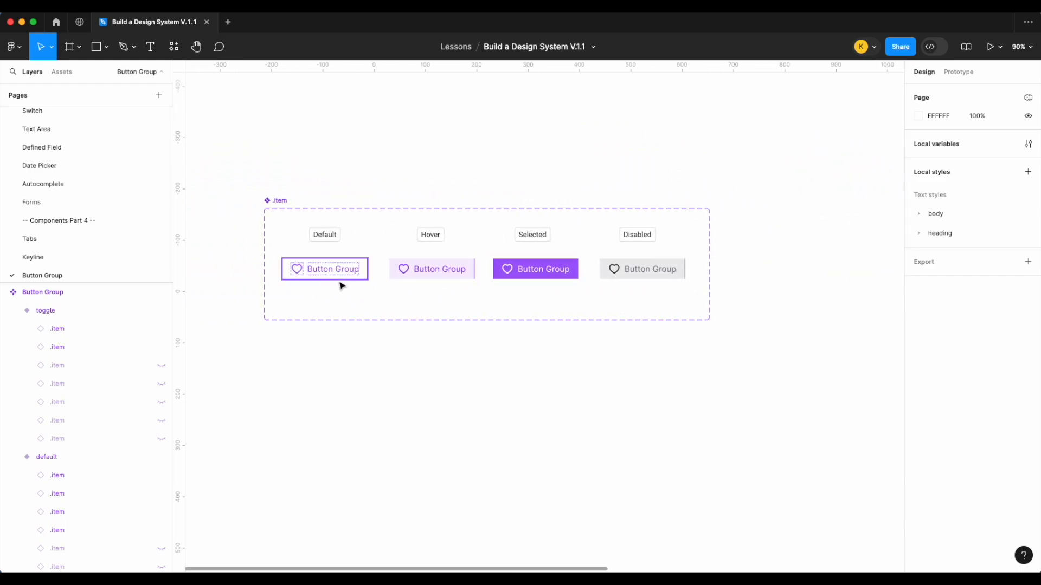
pyautogui.click(342, 279)
pyautogui.scroll(3, 464, 297)
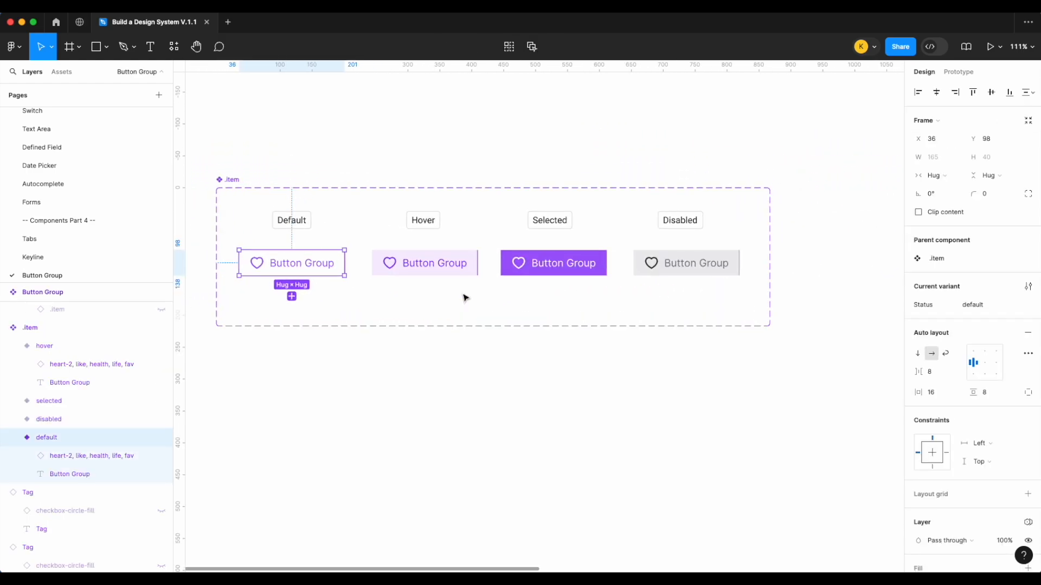
pyautogui.click(236, 181)
pyautogui.click(324, 267)
pyautogui.keyDown('alt'); pyautogui.moveTo(325, 267); pyautogui.dragTo(328, 374); pyautogui.keyUp('alt')
pyautogui.hscroll(-3, 327, 375)
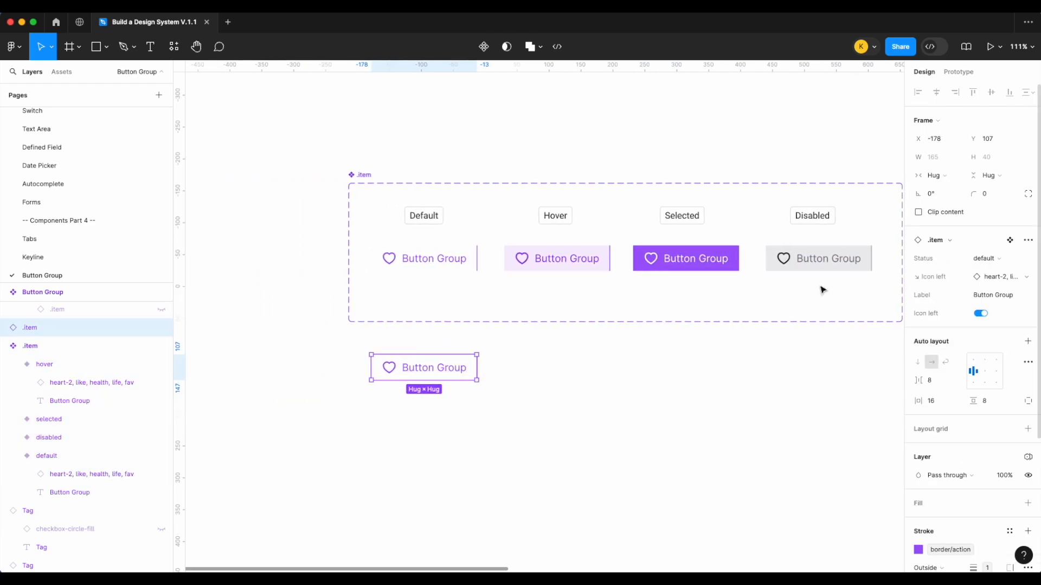
# Step: Move the Icon left boolean property directly below Status in the .item set, and check the property order on the instance
pyautogui.click(358, 175)
pyautogui.moveTo(946, 308); pyautogui.dragTo(945, 263)
pyautogui.hscroll(5, 750, 398)
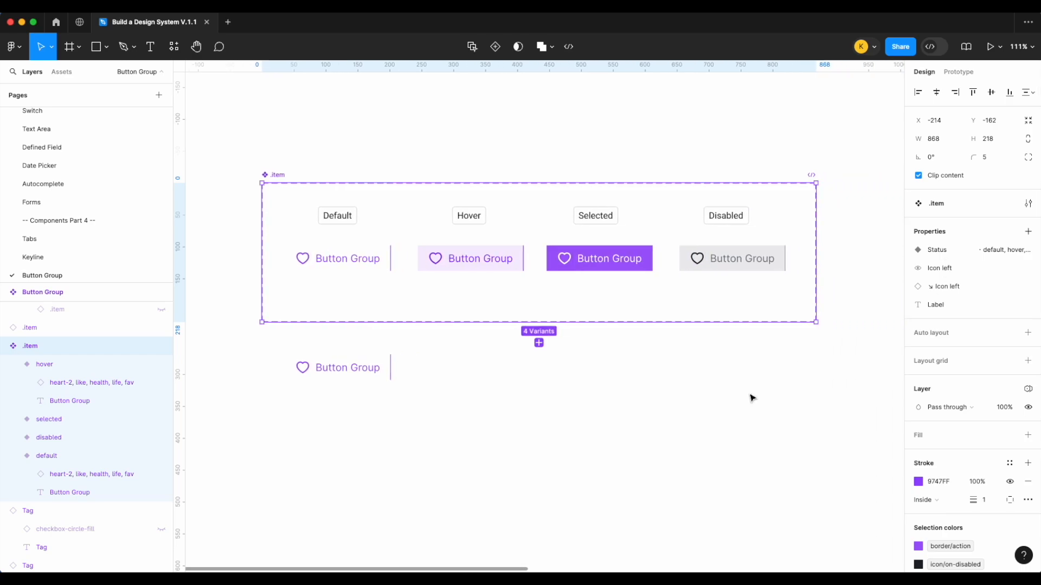
pyautogui.click(344, 269)
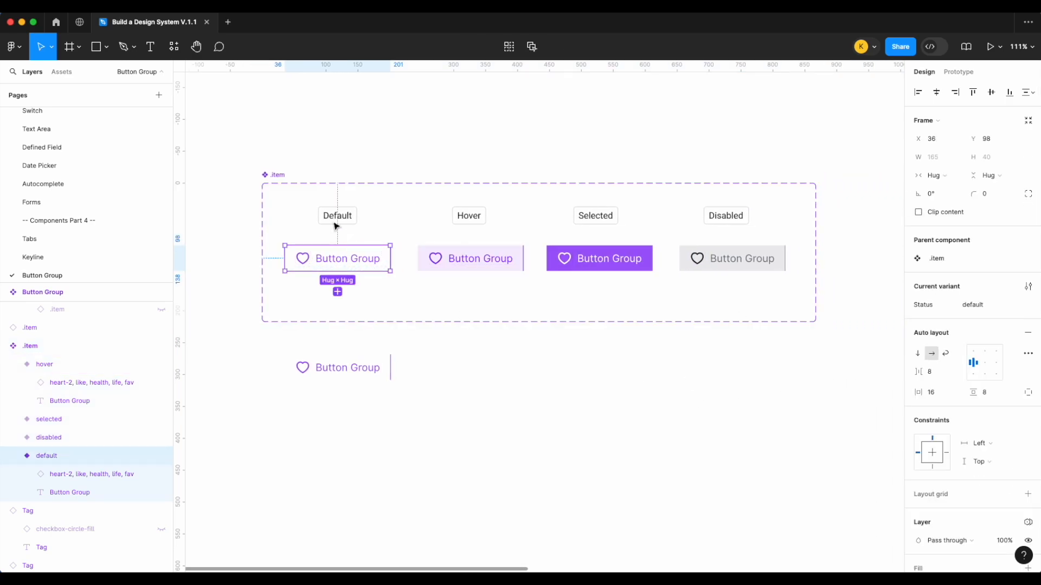
pyautogui.click(265, 181)
pyautogui.click(295, 358)
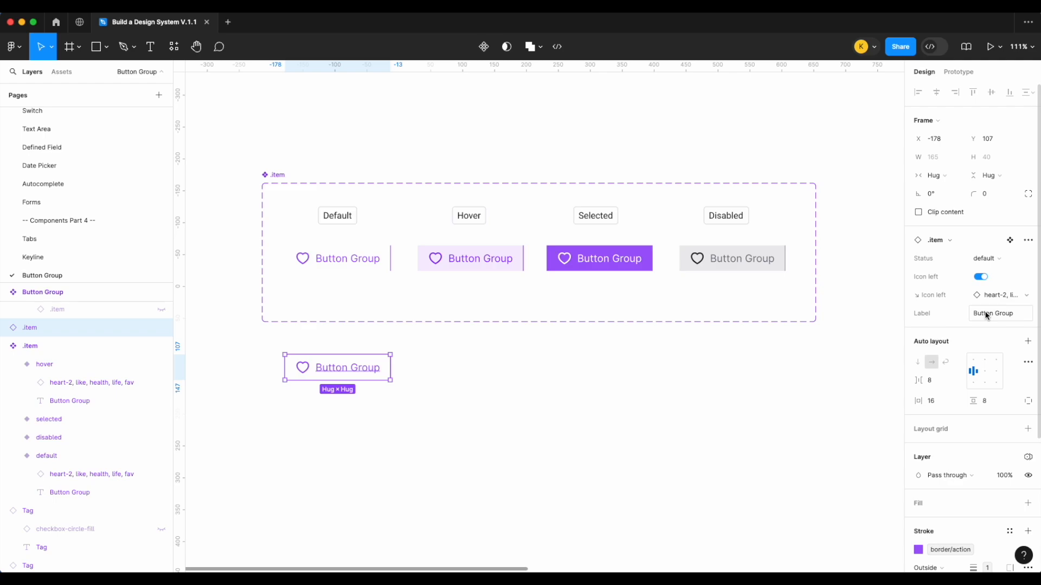
# Step: Put a ↘ arrow symbol in front of the .item set's Label property name so it reads ↘ Label
pyautogui.click(276, 175)
pyautogui.doubleClick(944, 305)
pyautogui.click(933, 307)
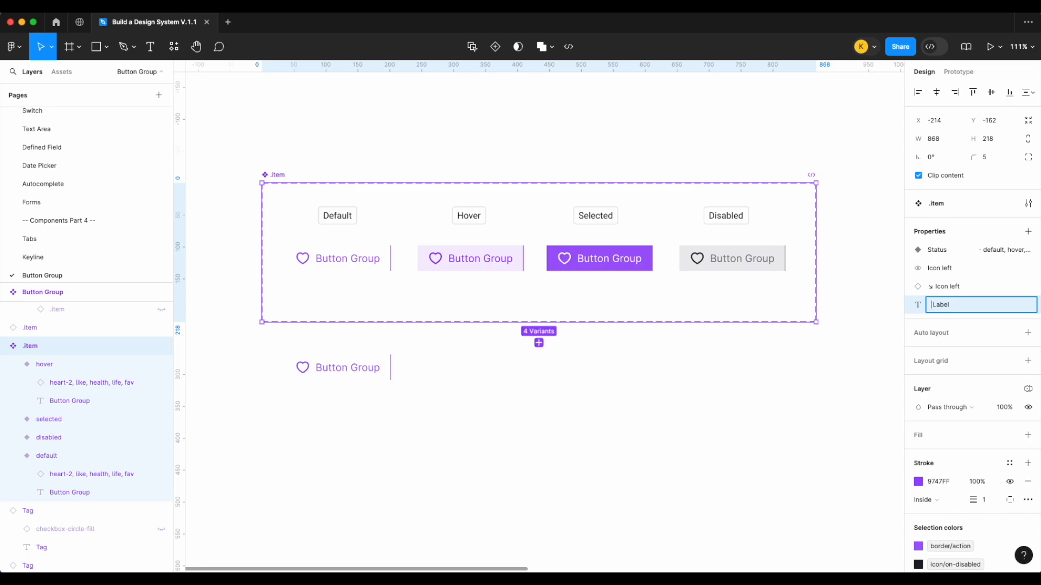
pyautogui.click(63, 6)
pyautogui.click(103, 350)
pyautogui.write('arrow')
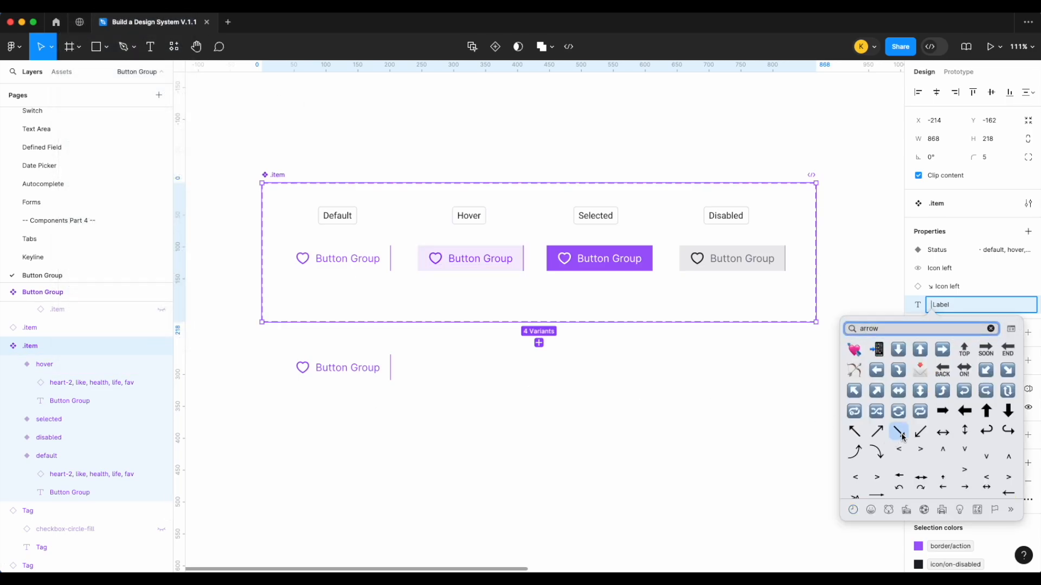
pyautogui.click(899, 432)
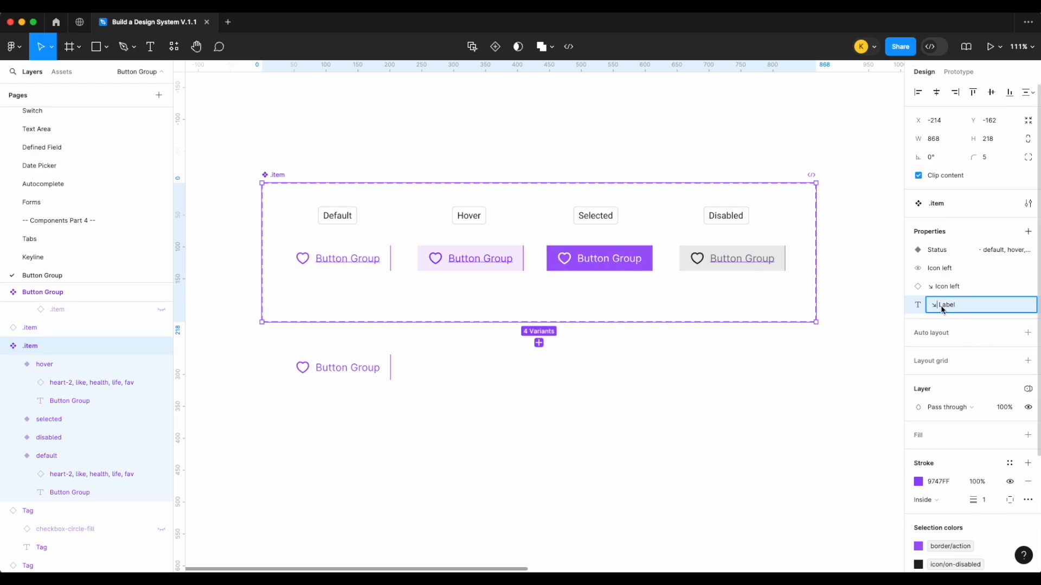
pyautogui.click(767, 397)
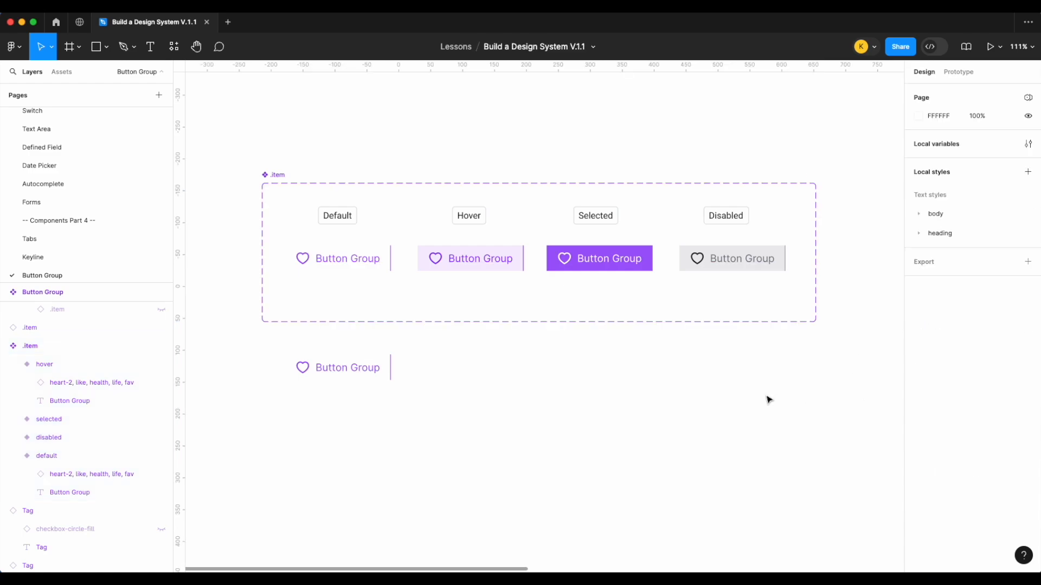
# Step: Create a boolean property named Label, with value True, for the visibility of the default .item variant's text
pyautogui.doubleClick(356, 264)
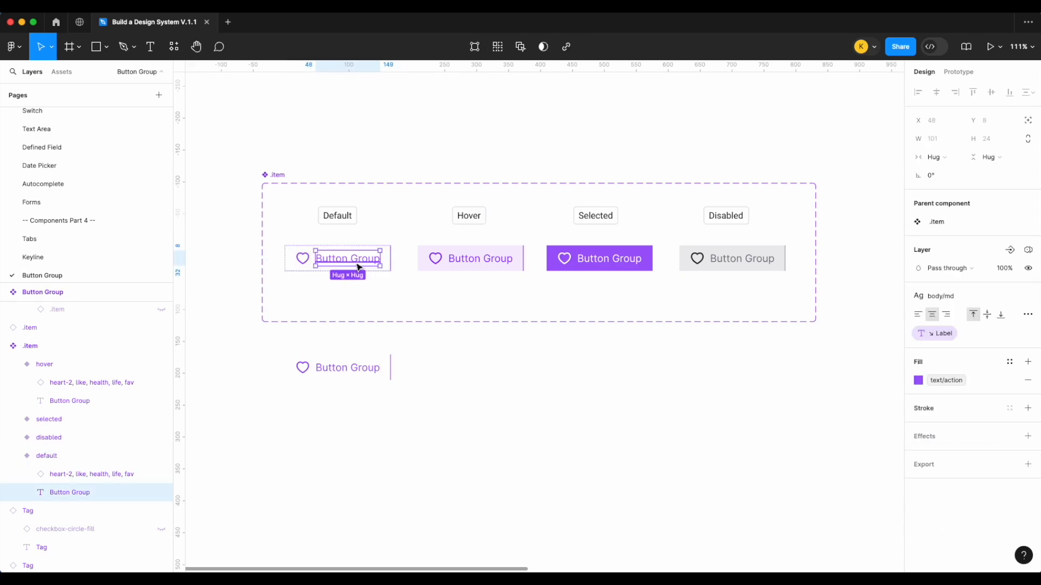
pyautogui.click(1008, 250)
pyautogui.click(986, 297)
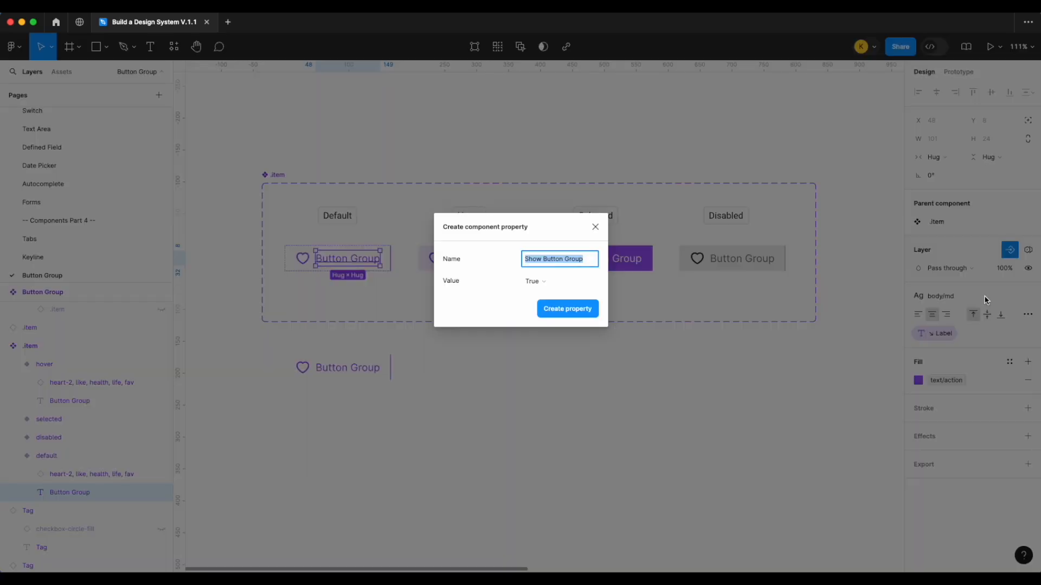
pyautogui.write('Label')
pyautogui.press('Return')
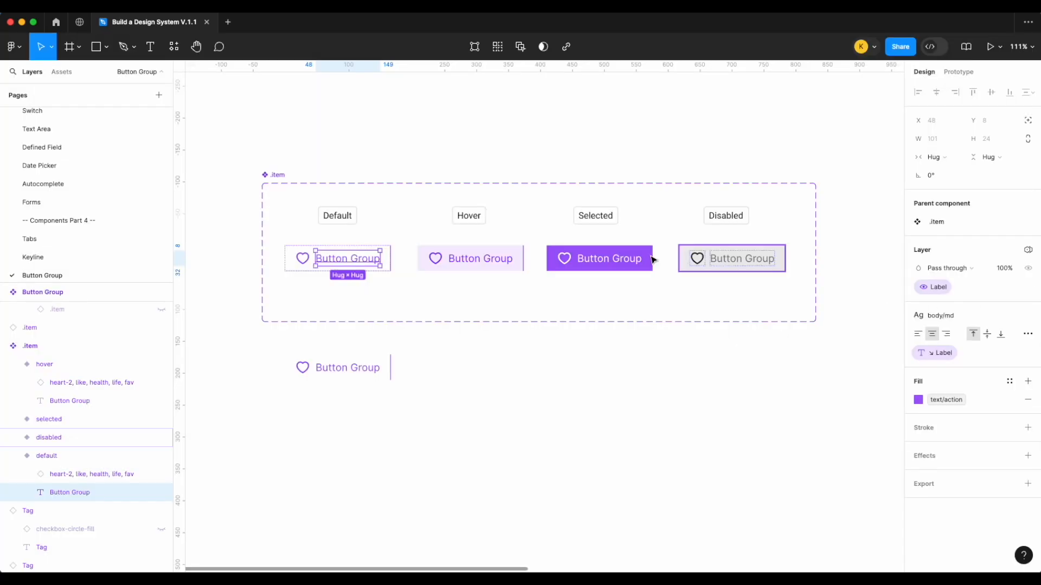
# Step: Apply the Label boolean property to the text layers of the hover, selected and disabled .item variants
pyautogui.doubleClick(481, 258)
pyautogui.click(1008, 250)
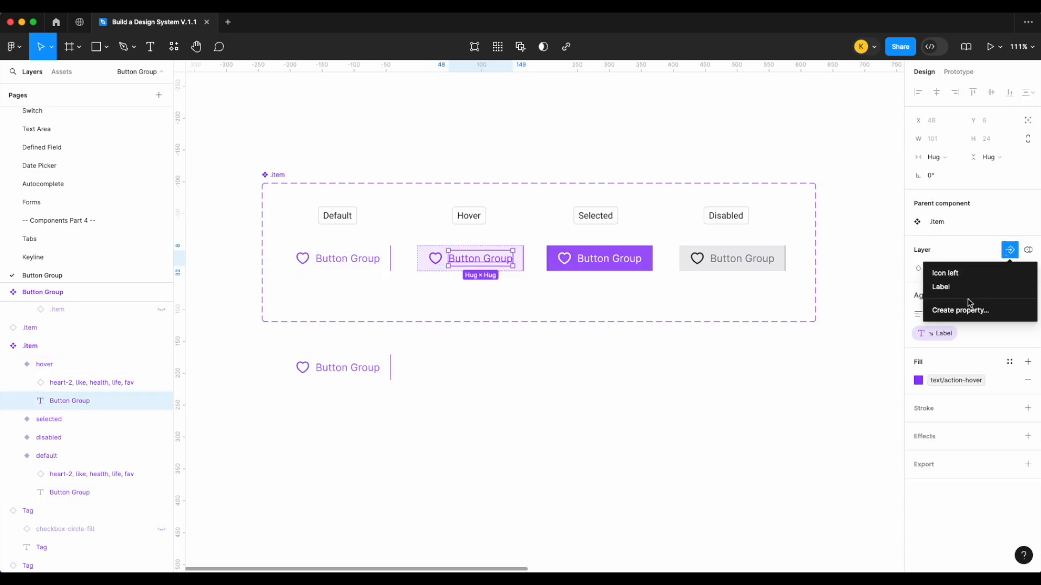
pyautogui.click(933, 284)
pyautogui.doubleClick(617, 265)
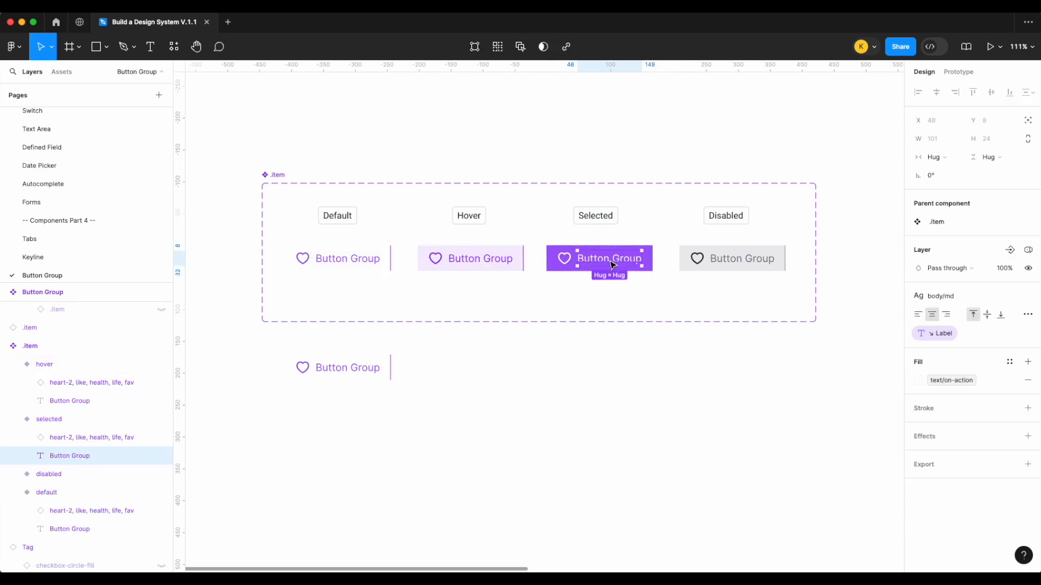
pyautogui.click(1009, 250)
pyautogui.click(948, 293)
pyautogui.doubleClick(748, 262)
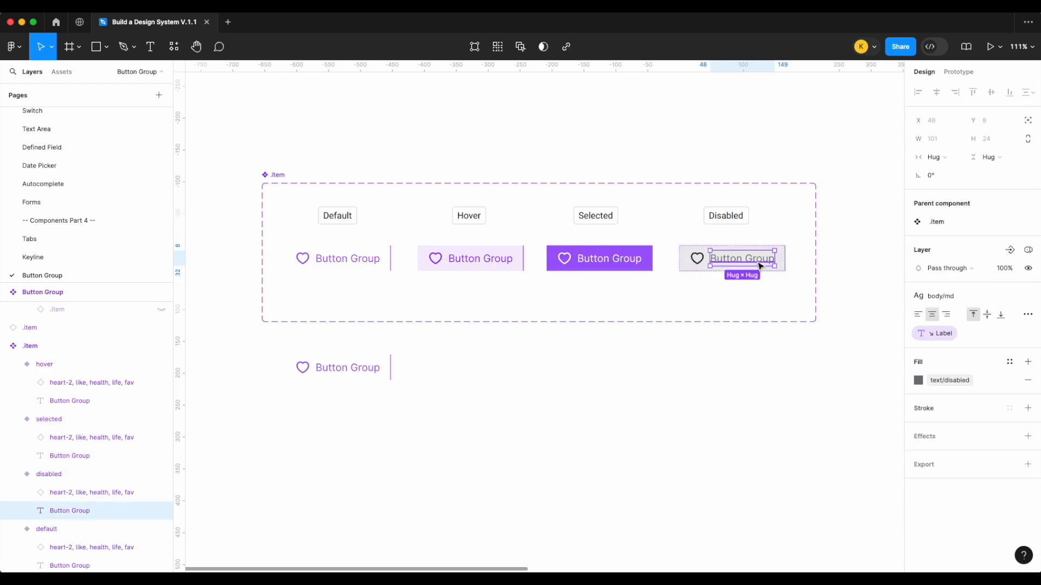
pyautogui.click(1009, 250)
pyautogui.click(943, 286)
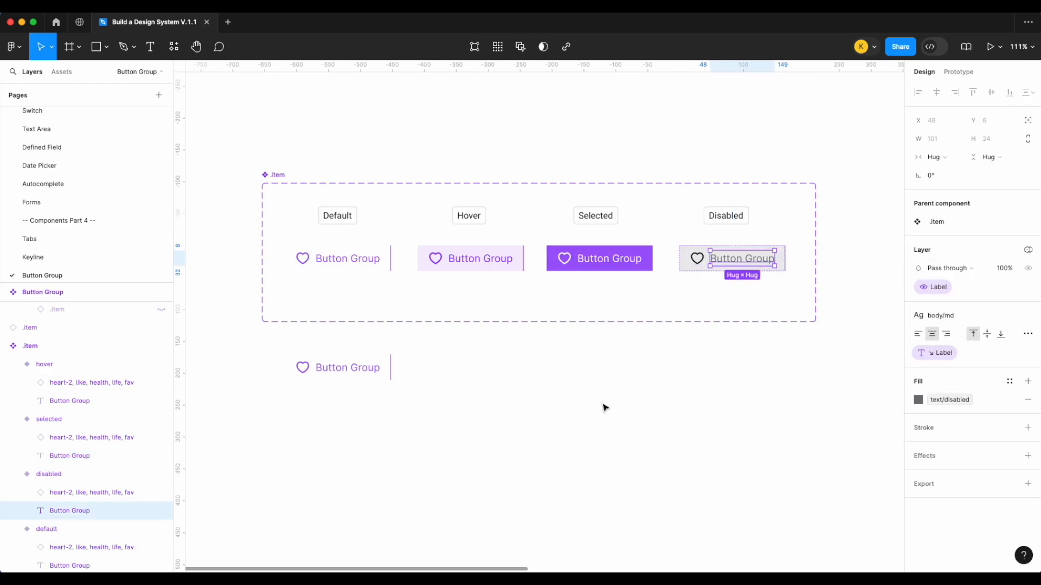
# Step: Reorder the .item set's properties so that Label and ↘ Label come directly below Status, before Icon left
pyautogui.click(275, 176)
pyautogui.moveTo(942, 325); pyautogui.dragTo(951, 268)
pyautogui.moveTo(956, 323); pyautogui.dragTo(954, 283)
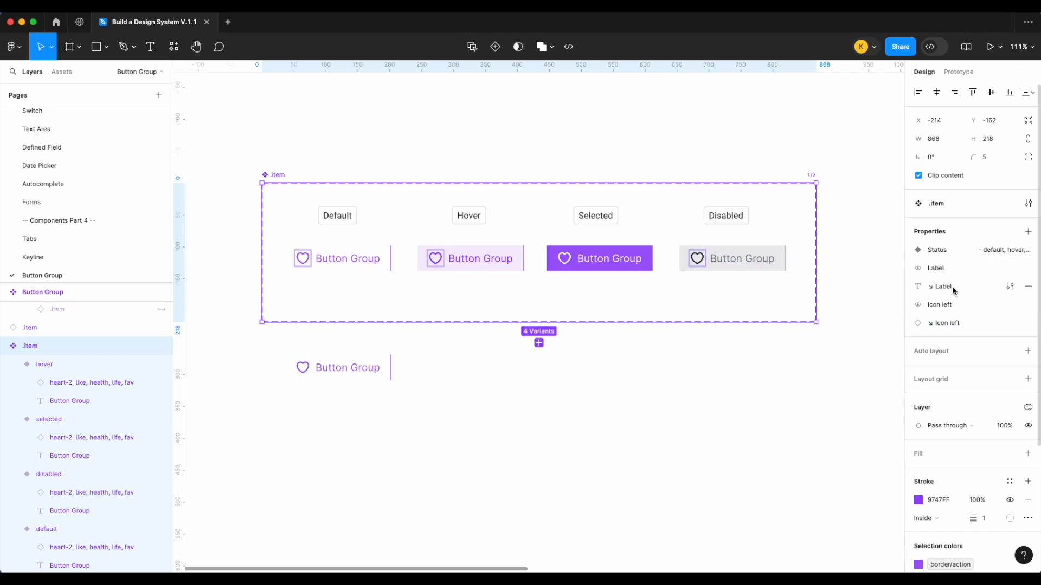
# Step: Test the .item instance below the set by toggling Label and Icon left off and on, with Status switched to hover
pyautogui.click(382, 374)
pyautogui.click(981, 277)
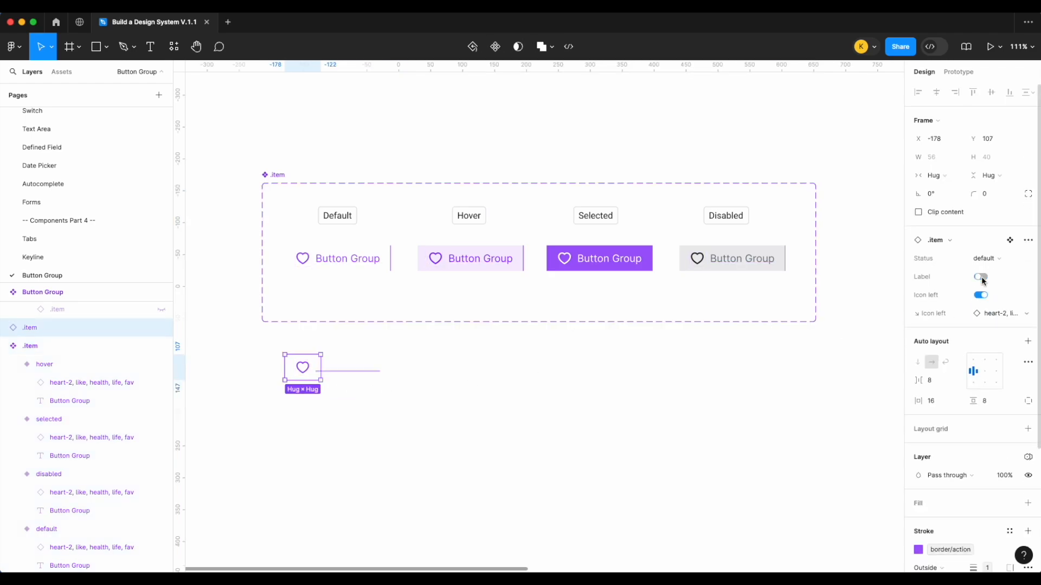
pyautogui.click(986, 258)
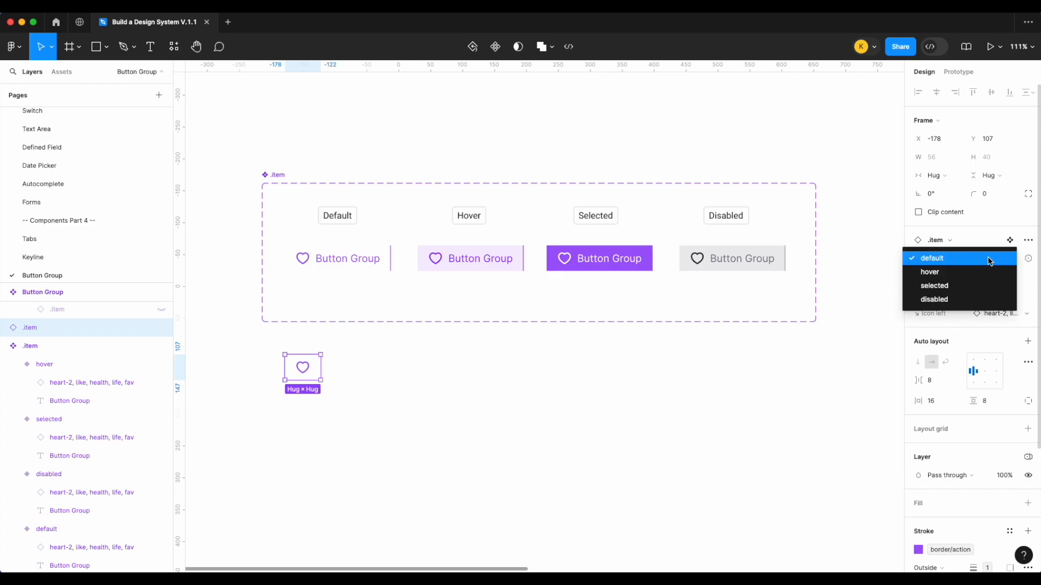
pyautogui.click(984, 272)
pyautogui.click(979, 295)
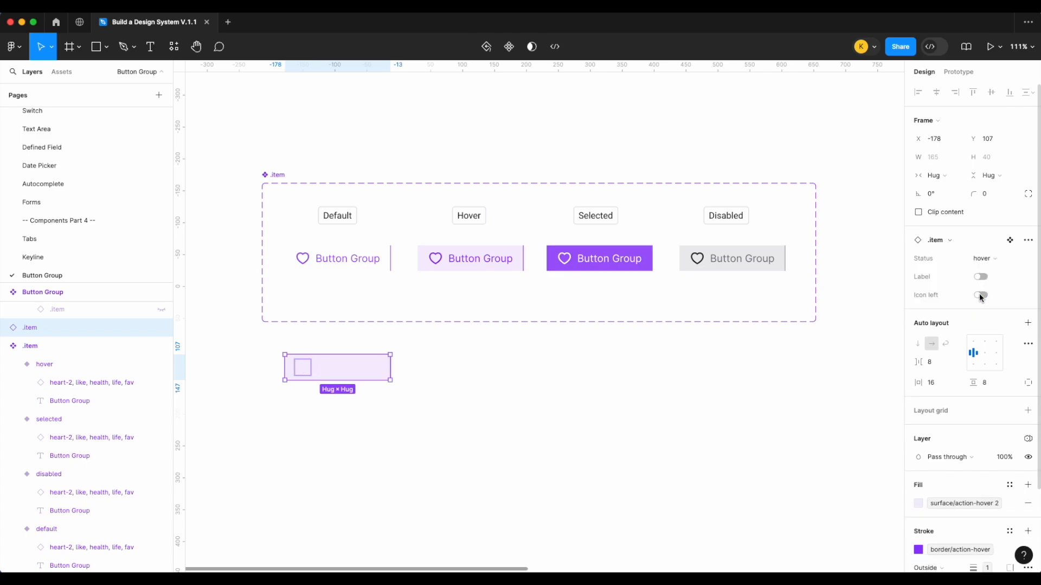
pyautogui.click(979, 297)
pyautogui.click(981, 277)
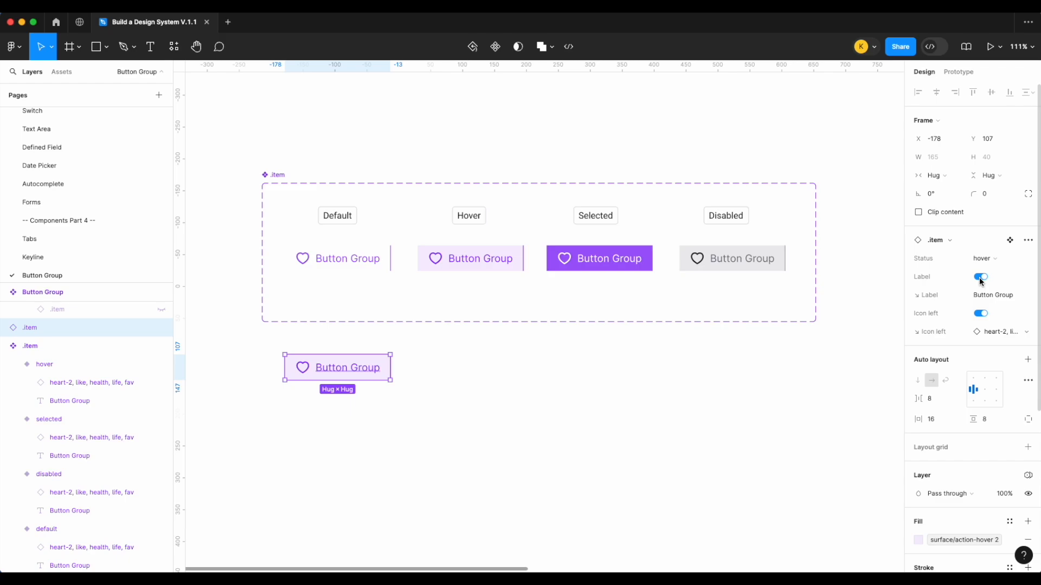
# Step: Add a third variant to the Button Group component set, based on the toggle variant
pyautogui.scroll(-5, 668, 442)
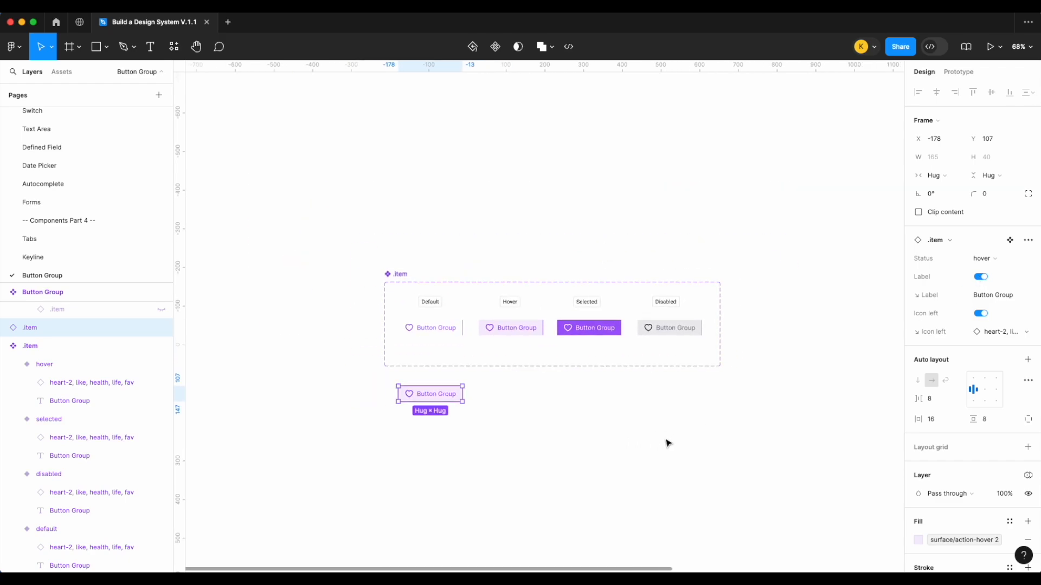
pyautogui.hscroll(10, 668, 442)
pyautogui.scroll(3, 644, 359)
pyautogui.click(497, 309)
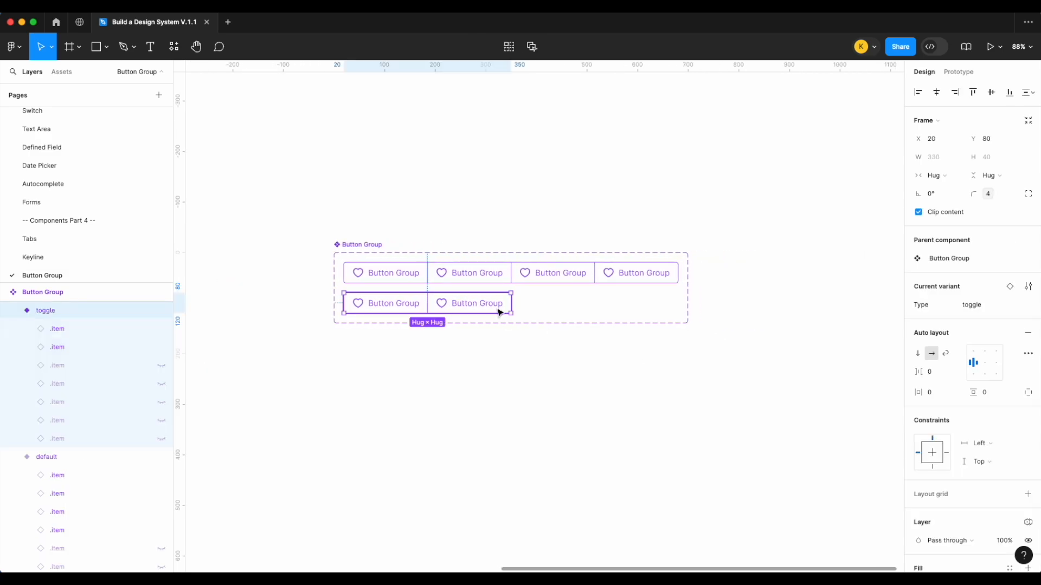
pyautogui.click(428, 334)
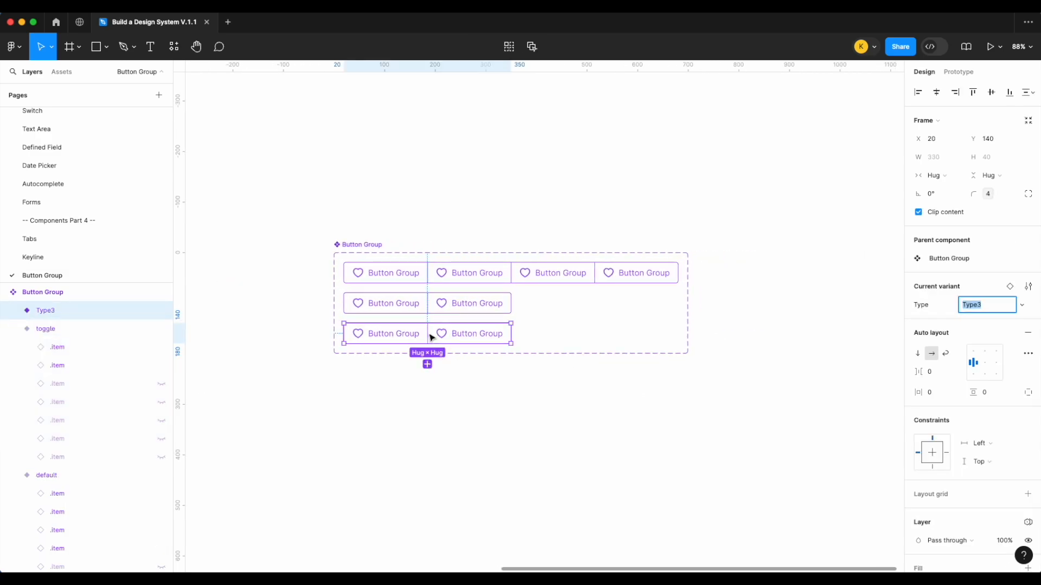
# Step: Show the third .item in the new Type3 variant of Button Group
pyautogui.click(163, 385)
pyautogui.press('super+z')
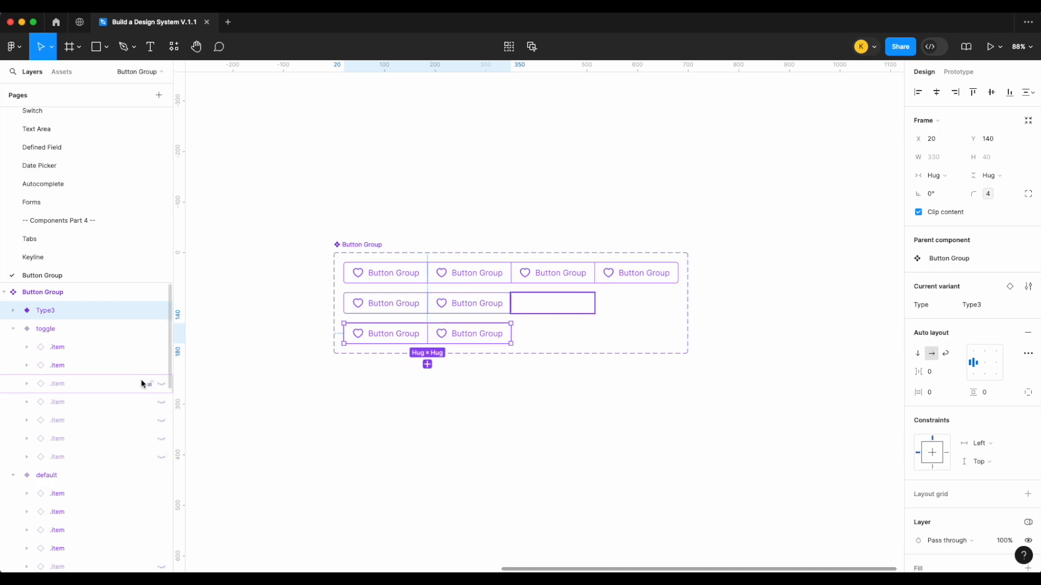
pyautogui.click(404, 402)
pyautogui.click(390, 341)
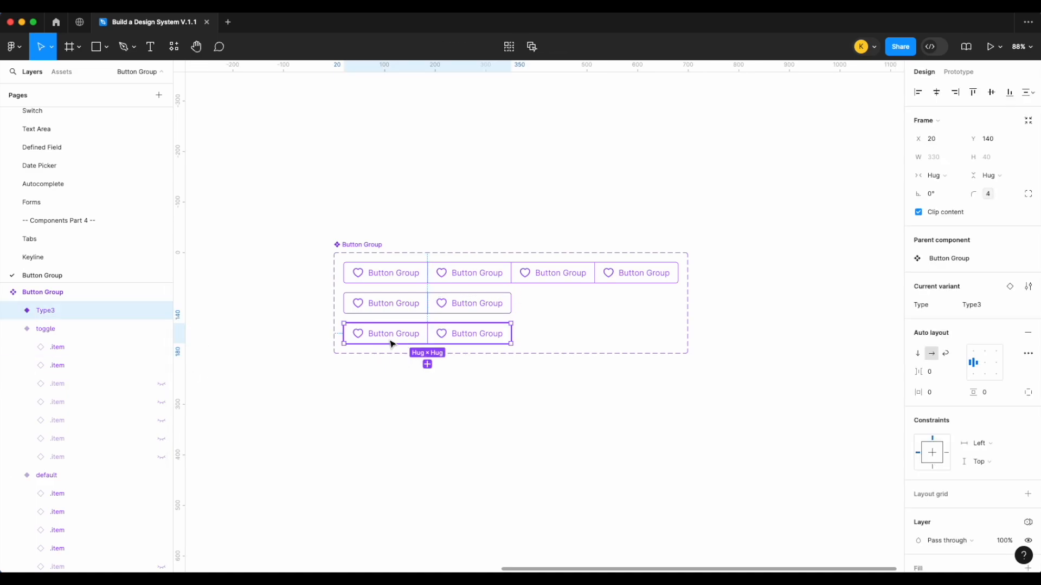
pyautogui.click(13, 310)
pyautogui.click(162, 367)
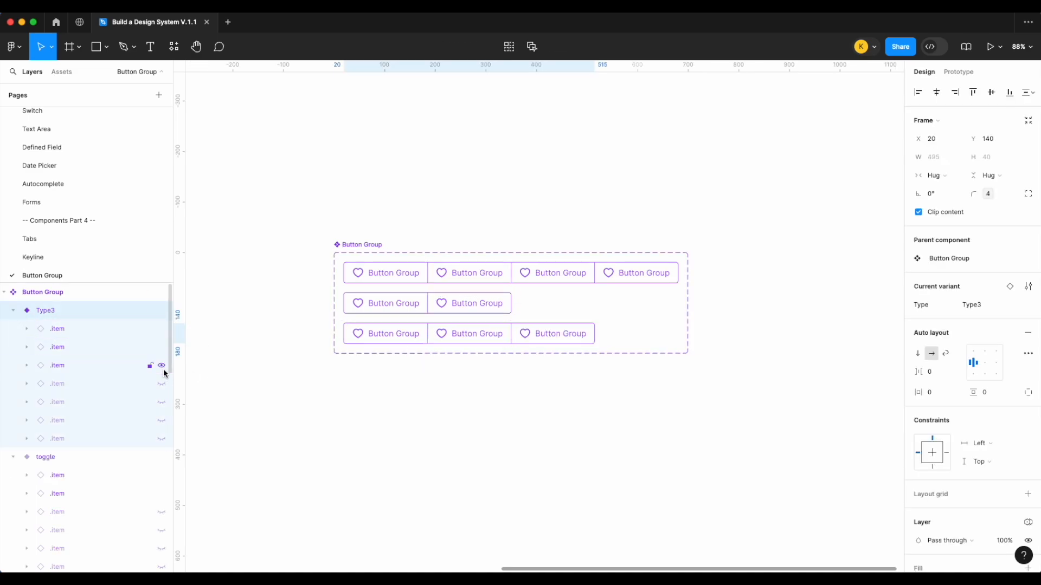
# Step: Turn off Label on the first three .item instances of the Type3 variant, leaving only their icons
pyautogui.click(549, 339)
pyautogui.click(980, 323)
pyautogui.click(495, 340)
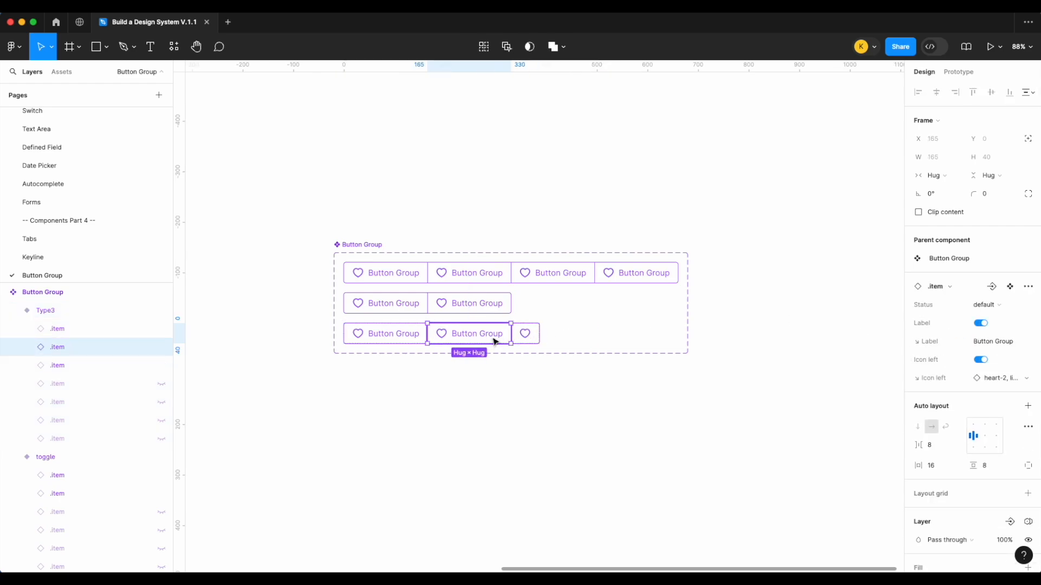
pyautogui.click(980, 323)
pyautogui.click(374, 343)
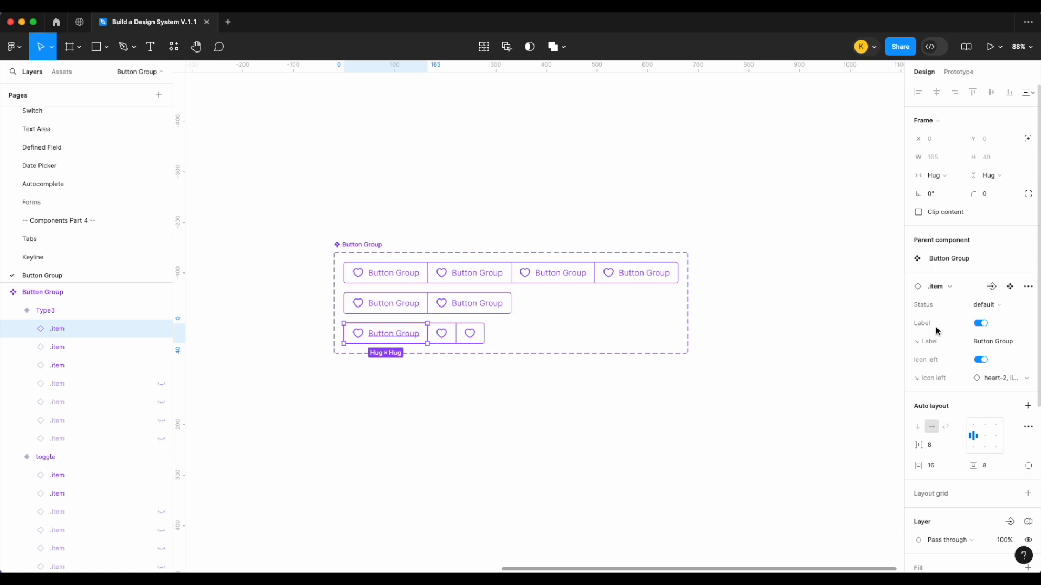
pyautogui.click(981, 323)
# Step: Show the four hidden .item instances in the Type3 variant and turn off their Label
pyautogui.click(161, 384)
pyautogui.click(162, 403)
pyautogui.click(162, 421)
pyautogui.click(161, 439)
pyautogui.click(486, 343)
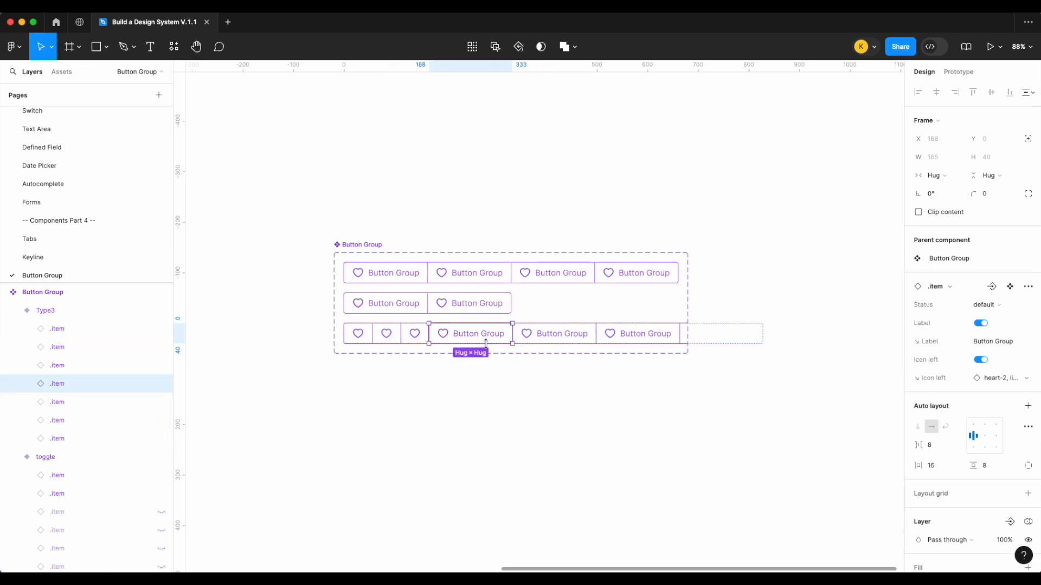
pyautogui.keyDown('shift'); pyautogui.click(590, 341); pyautogui.keyUp('shift')
pyautogui.keyDown('shift'); pyautogui.click(670, 337); pyautogui.keyUp('shift')
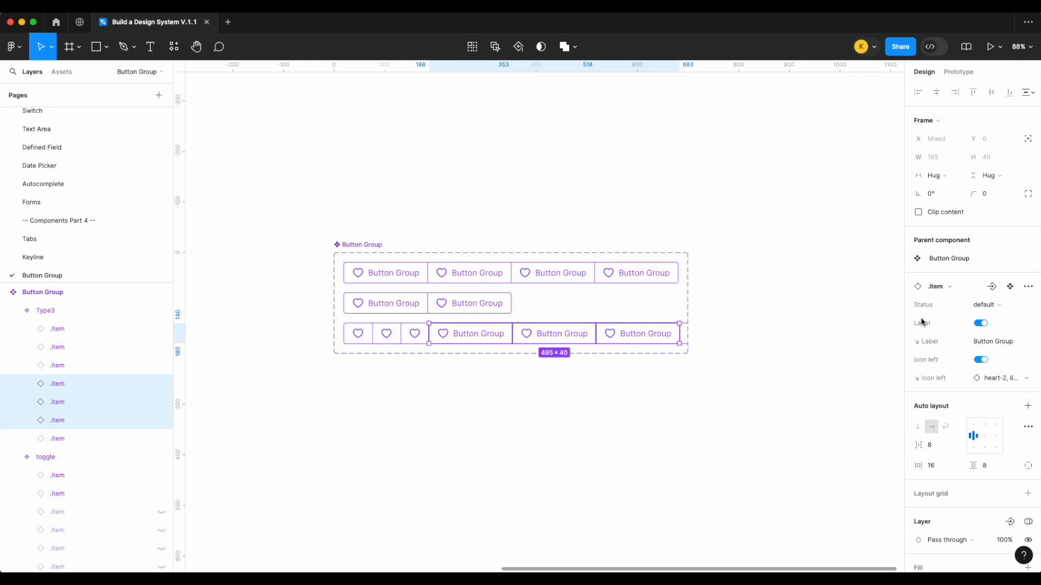
pyautogui.click(981, 324)
pyautogui.press('Tab')
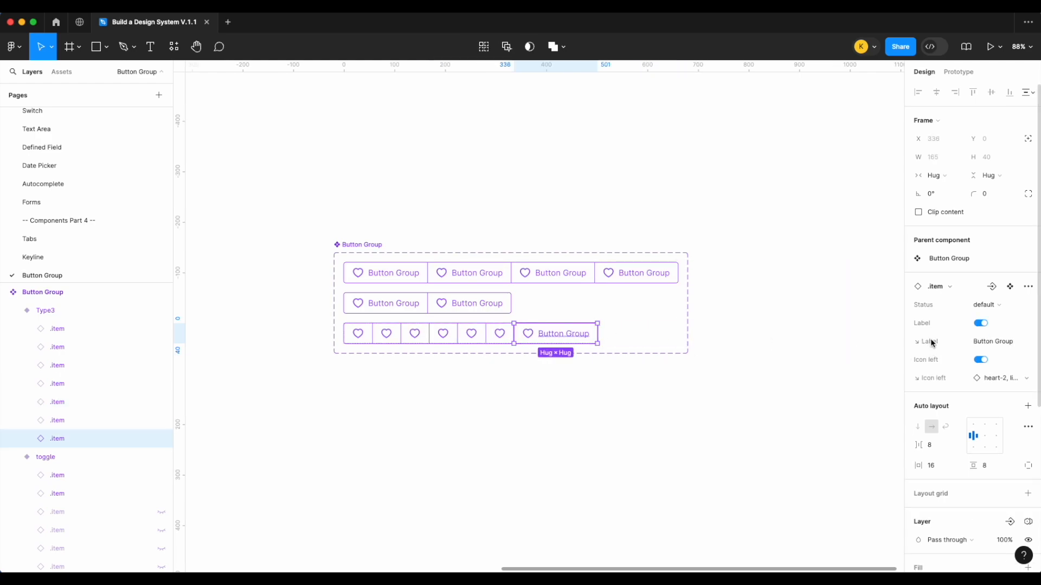
# Step: Hide the last four .item instances of the Type3 variant
pyautogui.click(161, 439)
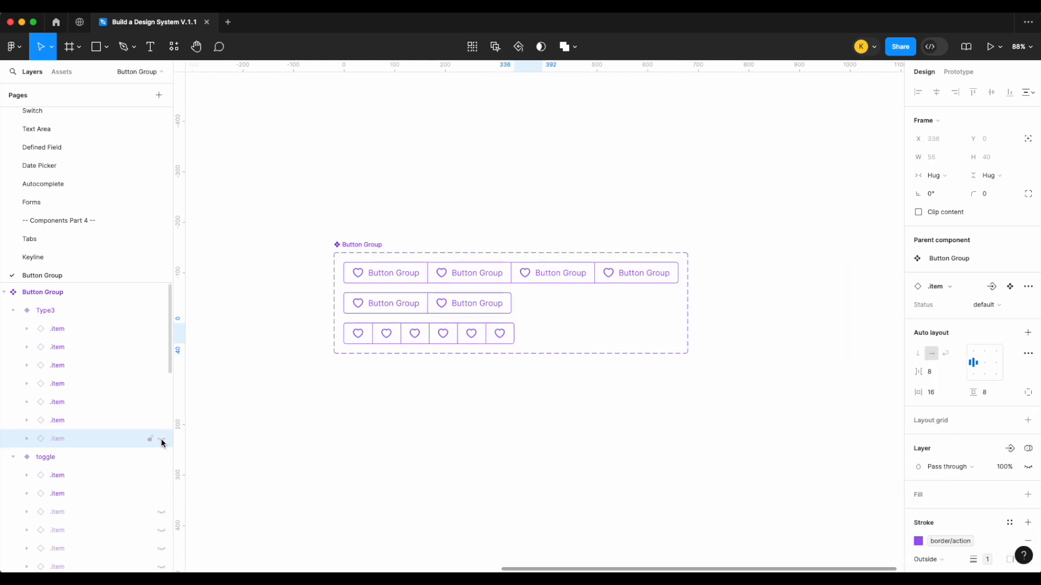
pyautogui.click(161, 421)
pyautogui.click(161, 402)
pyautogui.click(161, 384)
# Step: Set the Type value of the third Button Group variant to icon
pyautogui.click(409, 435)
pyautogui.click(407, 346)
pyautogui.click(982, 310)
pyautogui.write('i')
pyautogui.press('Return')
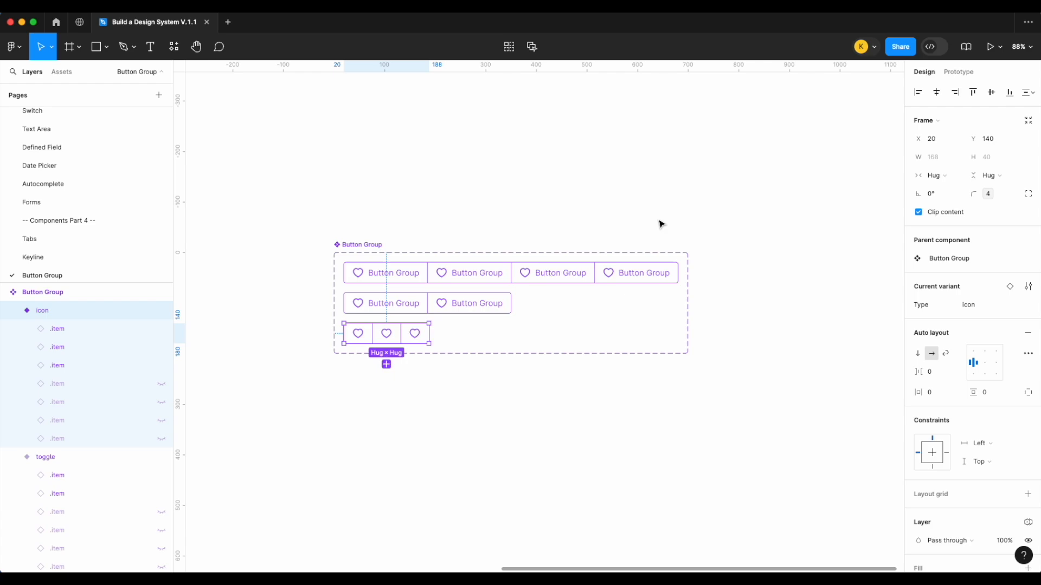
# Step: Place an instance of the default Button Group variant above the set and switch its Type to toggle and icon
pyautogui.click(526, 279)
pyautogui.moveTo(541, 279); pyautogui.dragTo(541, 141)
pyautogui.scroll(3, 543, 142)
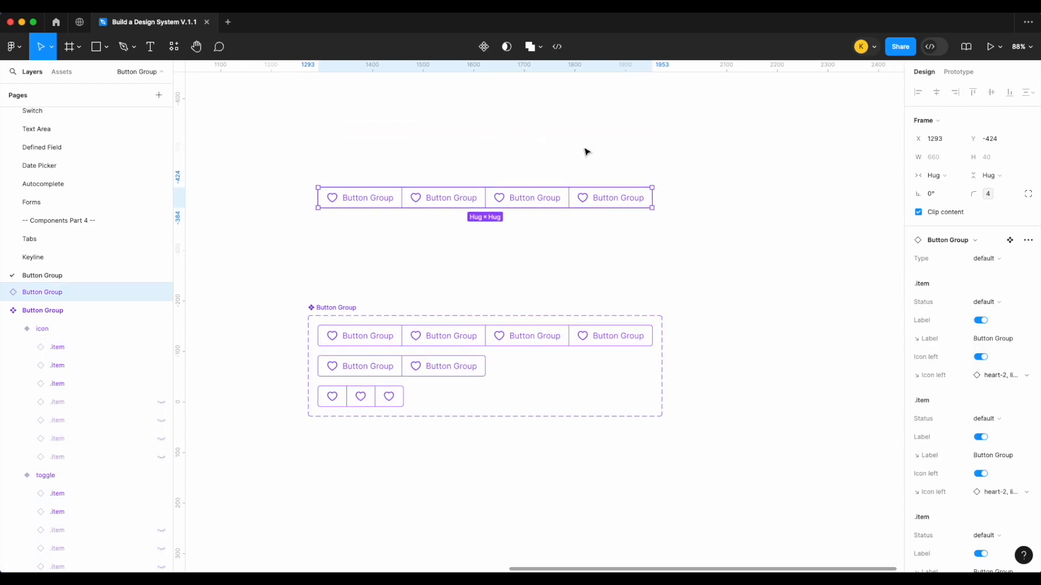
pyautogui.click(984, 258)
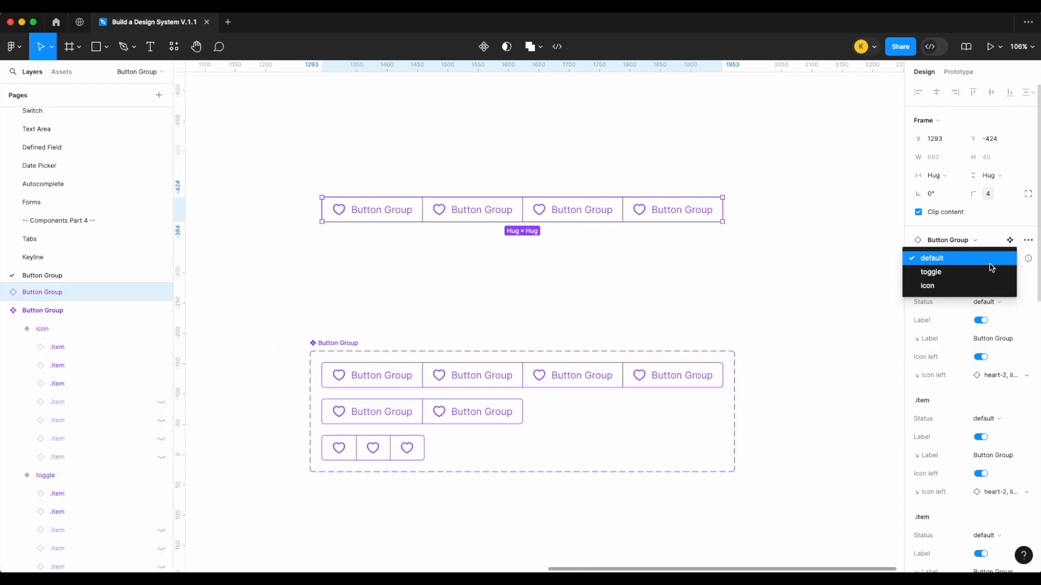
pyautogui.click(980, 271)
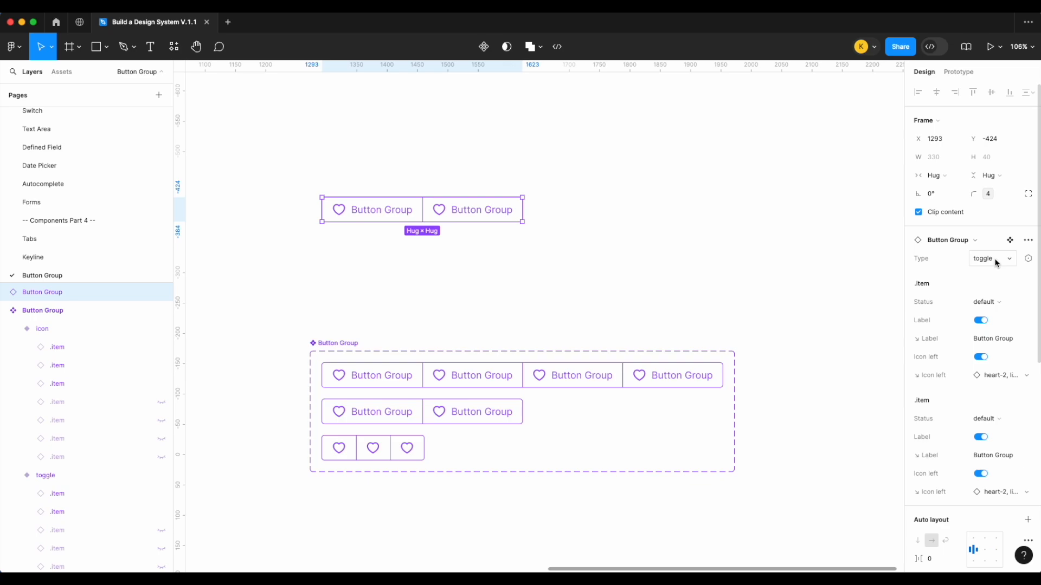
pyautogui.click(995, 263)
pyautogui.click(985, 272)
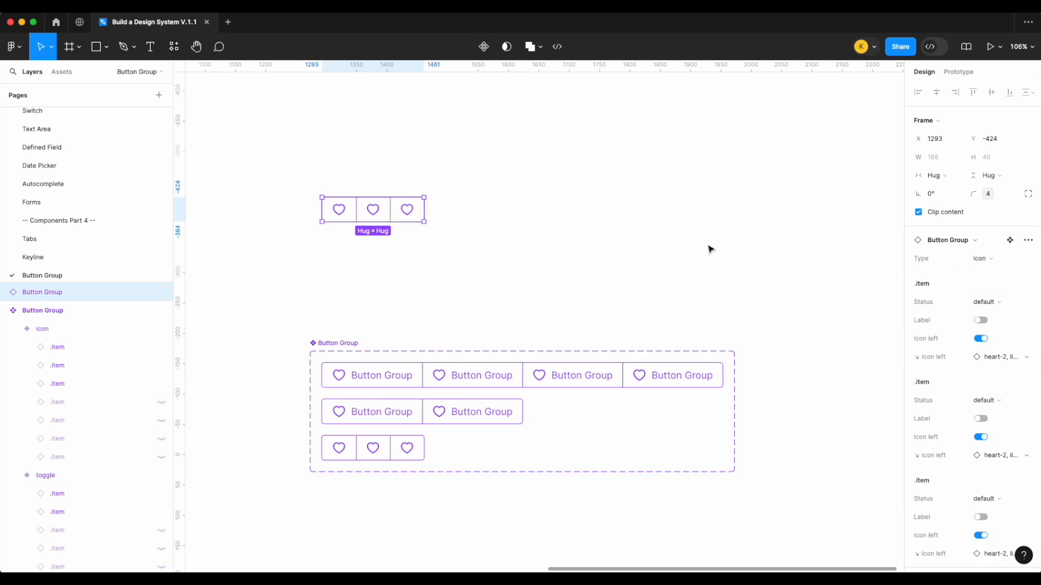
pyautogui.click(710, 250)
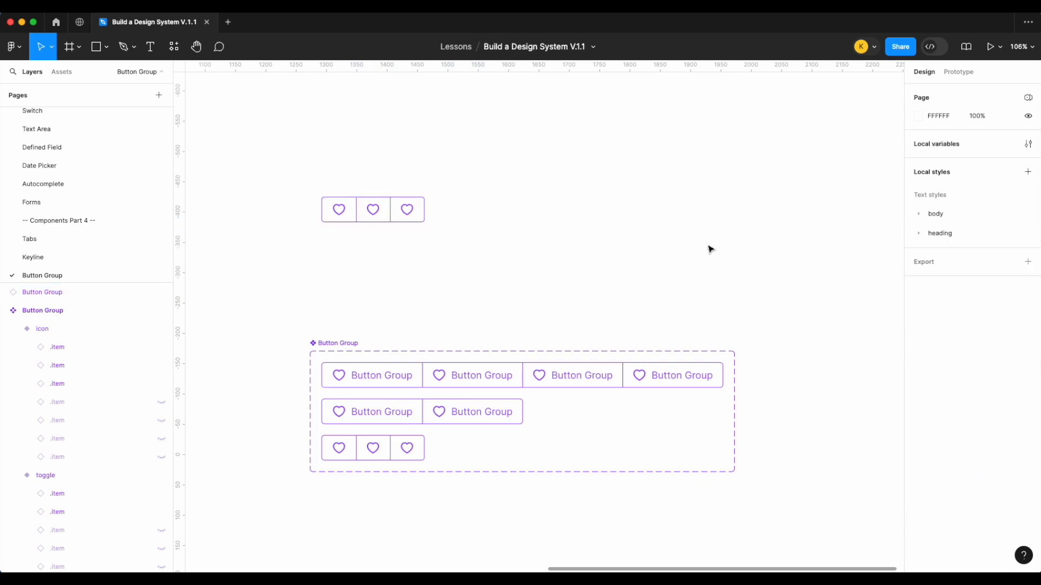
# Step: Delete the Button Group instance placed above the component set
pyautogui.scroll(-2, 711, 249)
pyautogui.click(448, 218)
pyautogui.press('Delete')
pyautogui.scroll(-1, 448, 224)
pyautogui.hscroll(1, 448, 225)
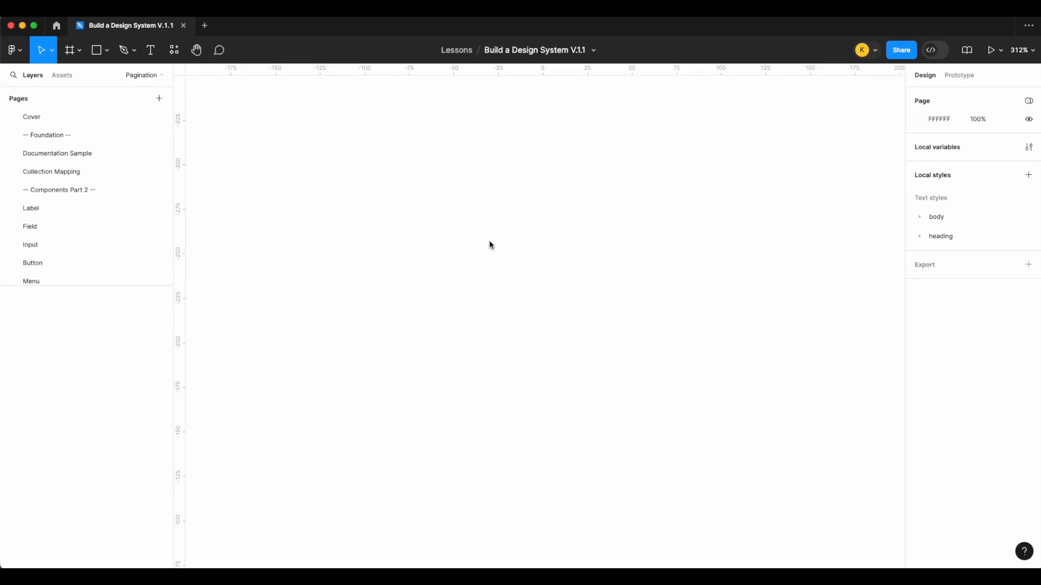
# Step: Place the chevron-right-small icon from the assets on the empty Pagination page and return to the layer list
pyautogui.click(65, 76)
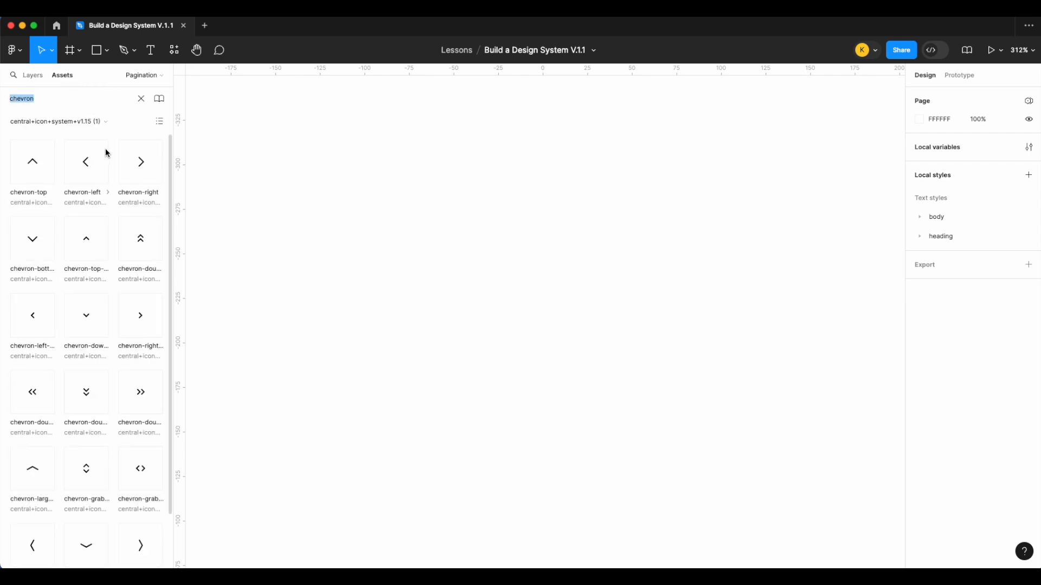
pyautogui.click(141, 327)
pyautogui.click(48, 76)
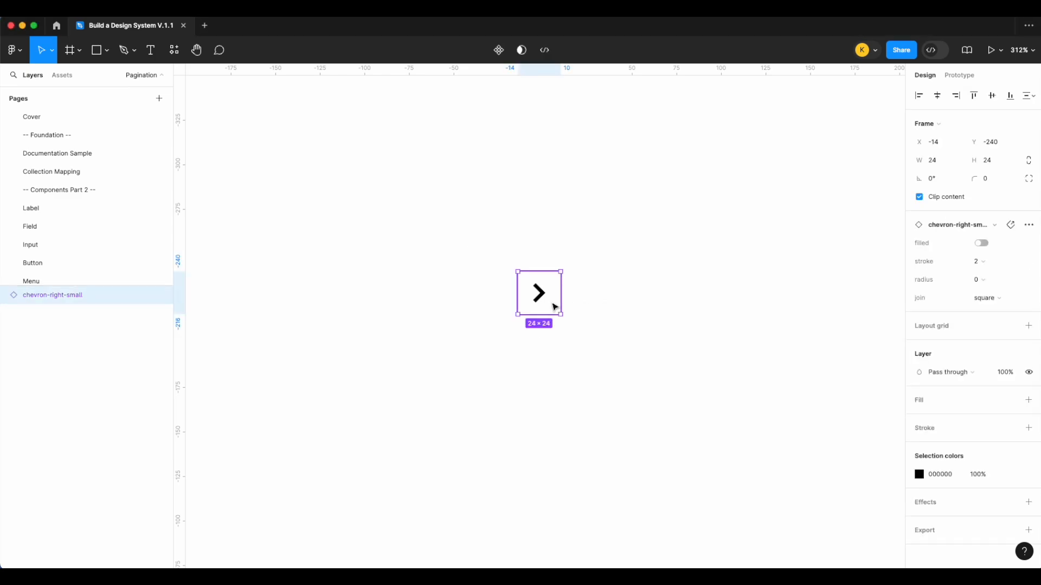
# Step: Wrap the chevron icon in an auto layout frame with horizontal and vertical padding set to 0
pyautogui.hotkey('shift', 'a')
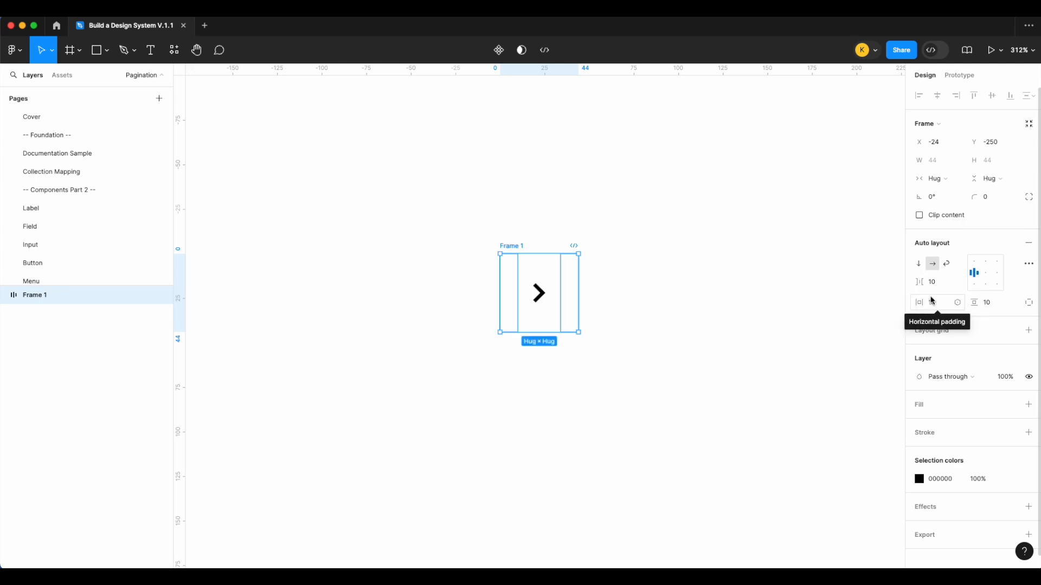
pyautogui.click(935, 307)
pyautogui.write('0')
pyautogui.press('Return')
pyautogui.click(1000, 304)
pyautogui.press('Return')
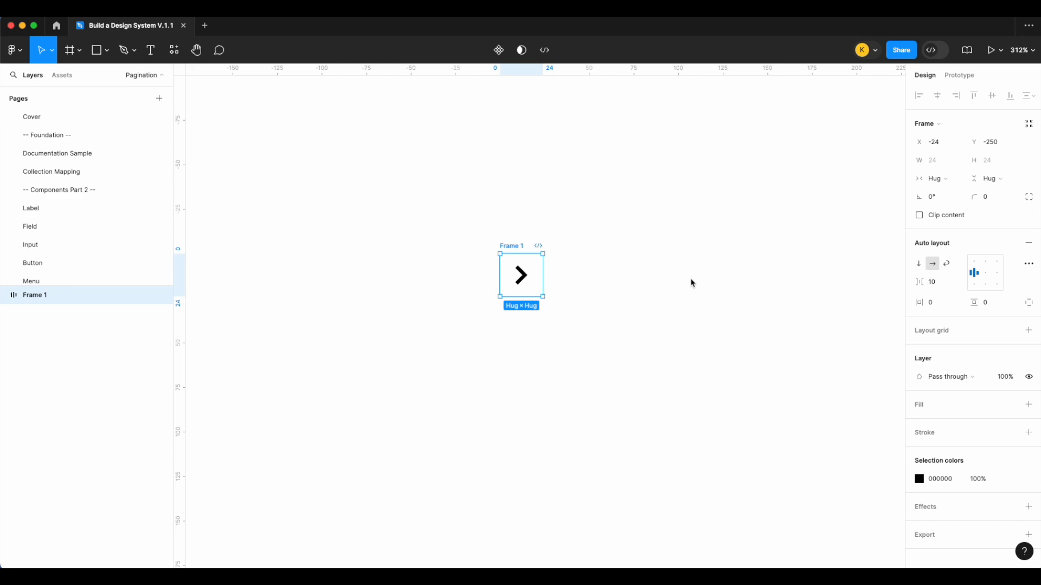
# Step: Set the chevron's auto layout frame to a fixed 44 × 44 size and centre its content both ways
pyautogui.click(937, 160)
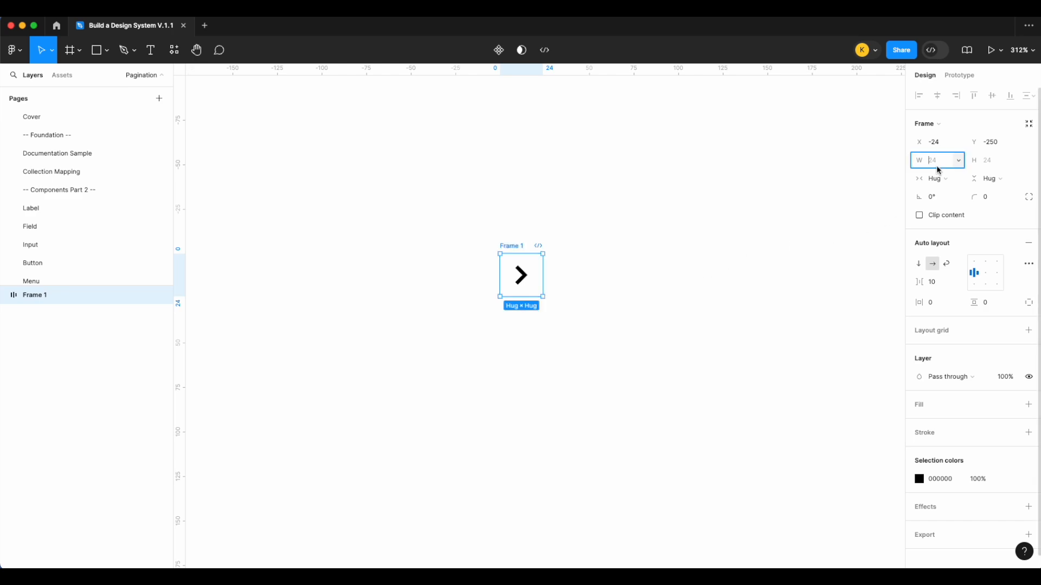
pyautogui.write('44')
pyautogui.press('Return')
pyautogui.click(1000, 160)
pyautogui.write('44')
pyautogui.press('Return')
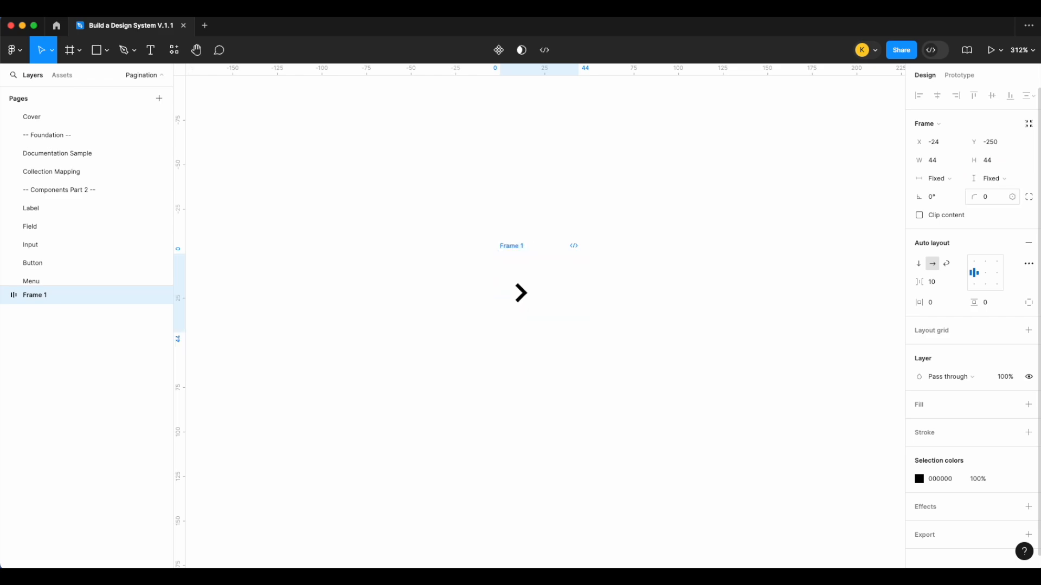
pyautogui.click(986, 273)
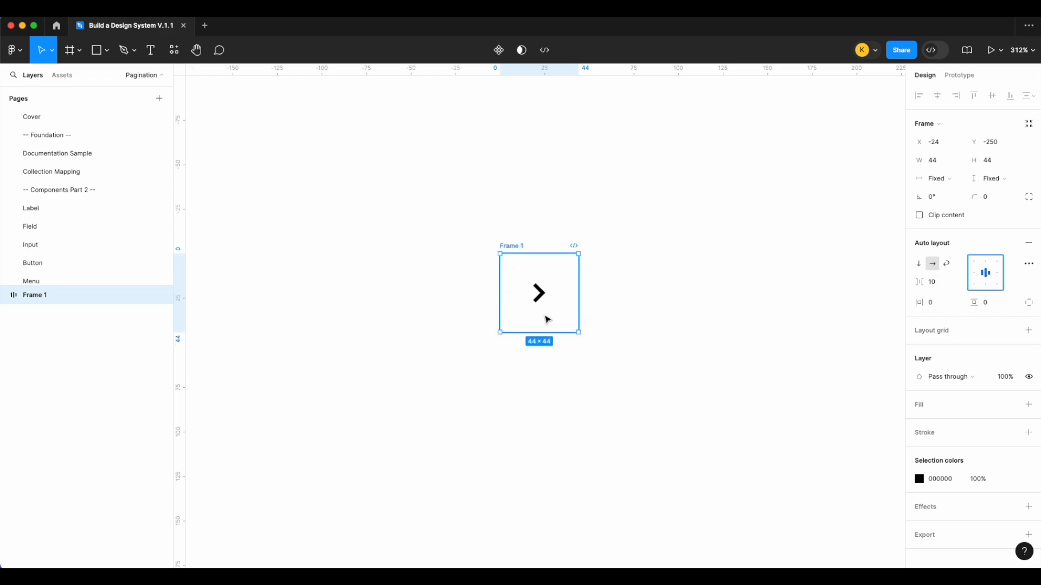
# Step: Rename the chevron frame to .item and convert it into a component
pyautogui.doubleClick(518, 247)
pyautogui.write('.item')
pyautogui.press('Return')
pyautogui.scroll(-1, 610, 251)
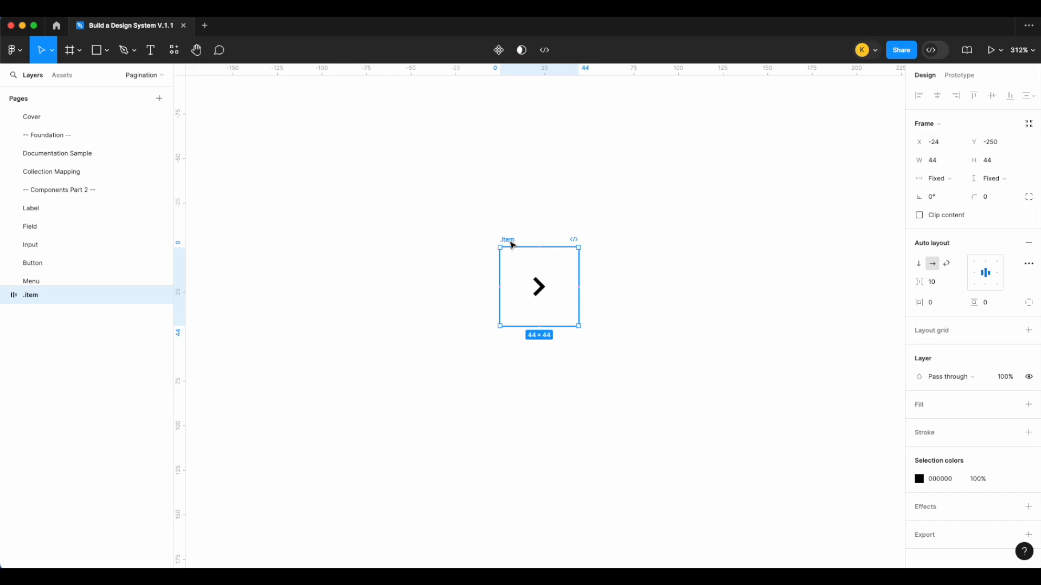
pyautogui.rightClick(507, 244)
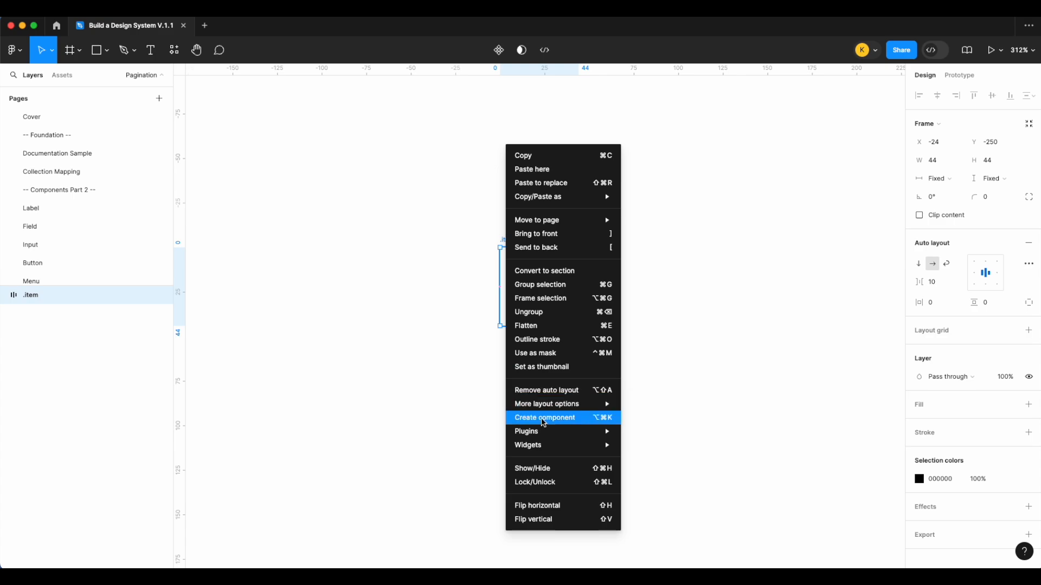
pyautogui.click(544, 420)
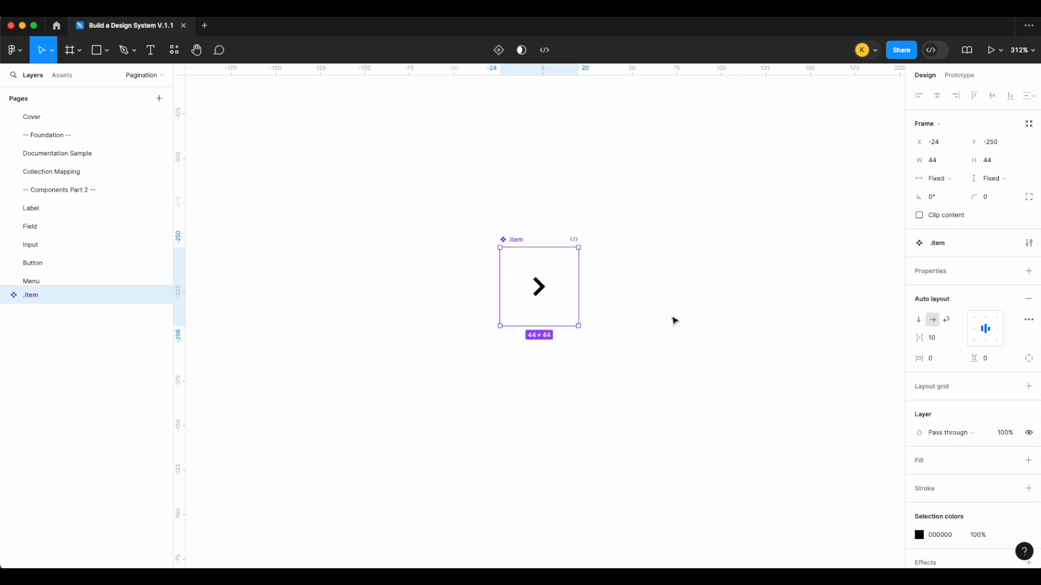
# Step: Duplicate the .item component as an instance directly below the original
pyautogui.scroll(-1, 675, 321)
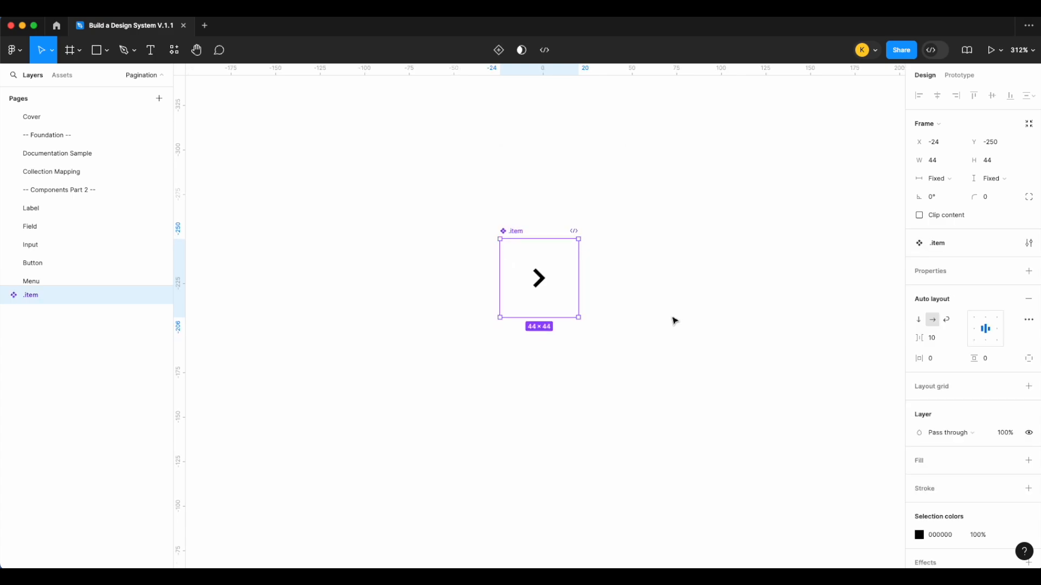
pyautogui.scroll(-5, 674, 321)
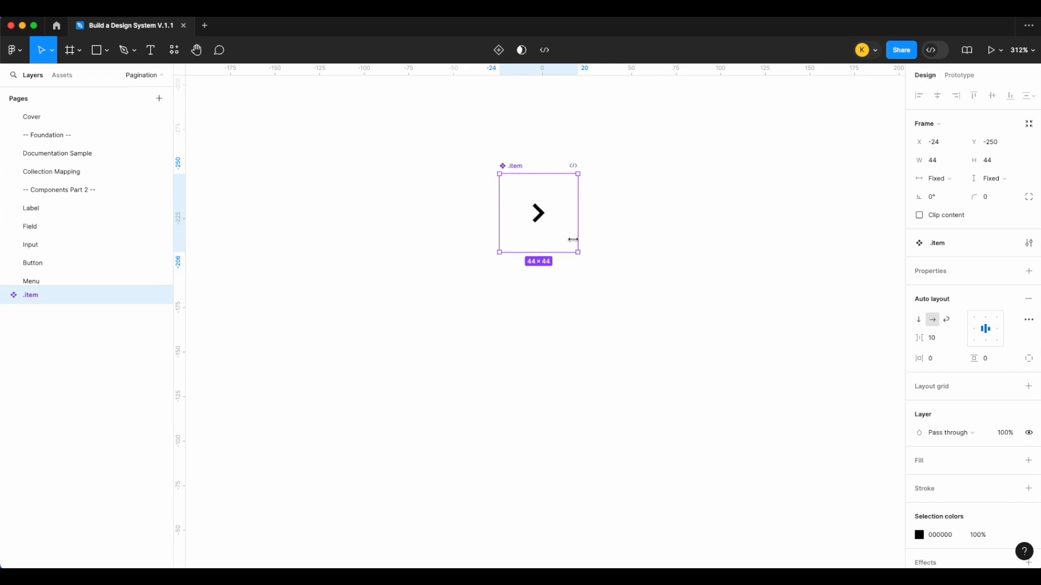
pyautogui.moveTo(548, 215); pyautogui.dragTo(553, 313)
# Step: Give the main .item component a fill using the surface/primary colour variable
pyautogui.click(551, 199)
pyautogui.scroll(-2, 975, 390)
pyautogui.click(1027, 397)
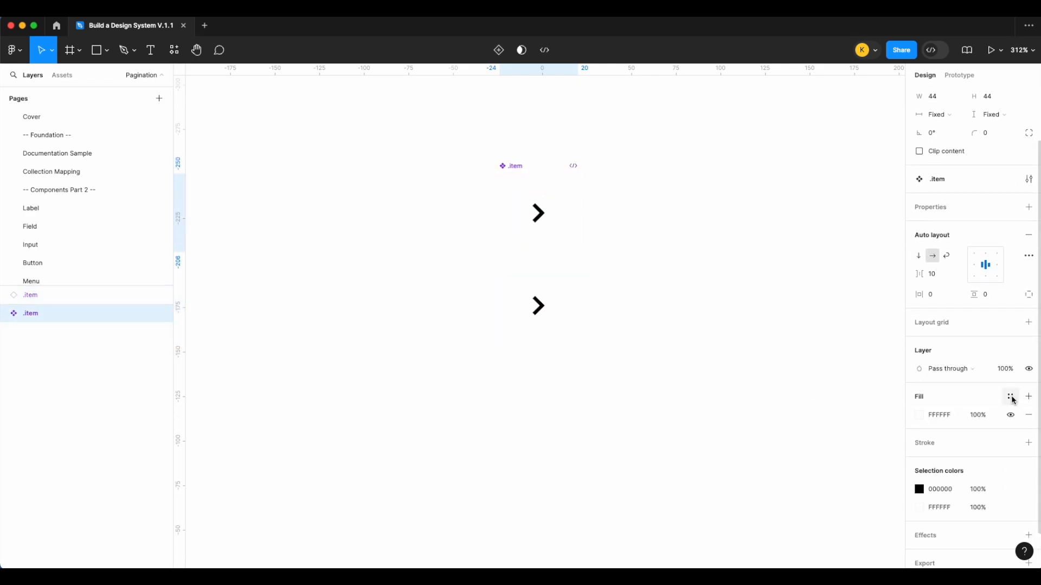
pyautogui.click(1011, 396)
pyautogui.write('sur')
pyautogui.click(857, 438)
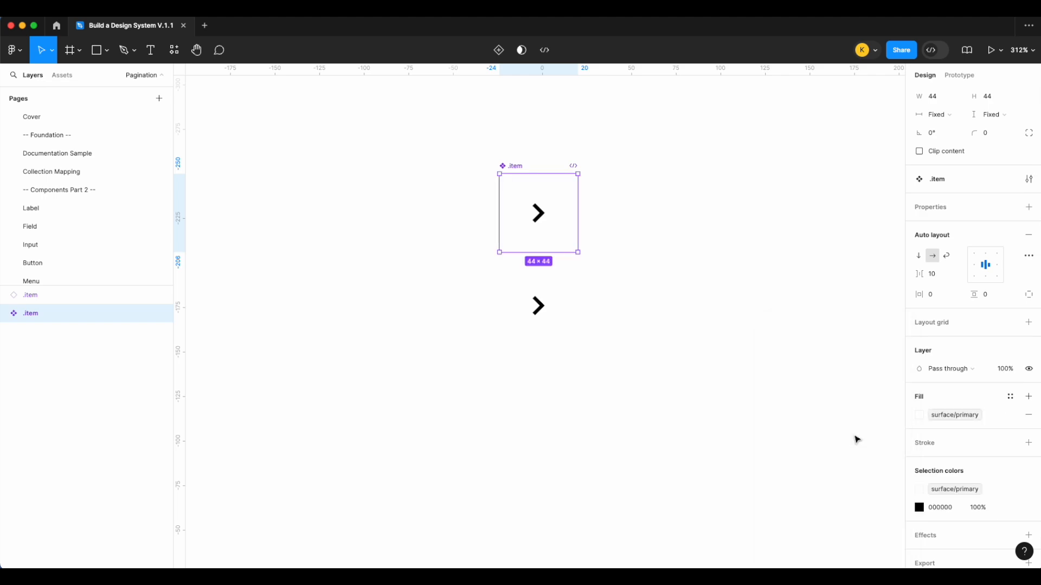
# Step: Try a stroke on the main .item component and undo it, and set its chevron colour to the icon/action variable
pyautogui.click(1028, 443)
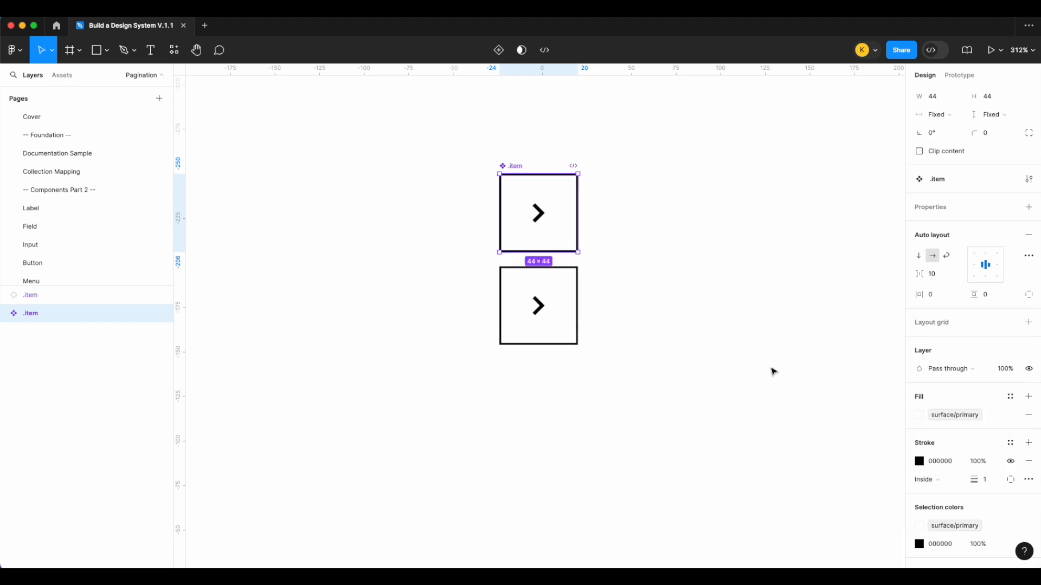
pyautogui.press('super+z')
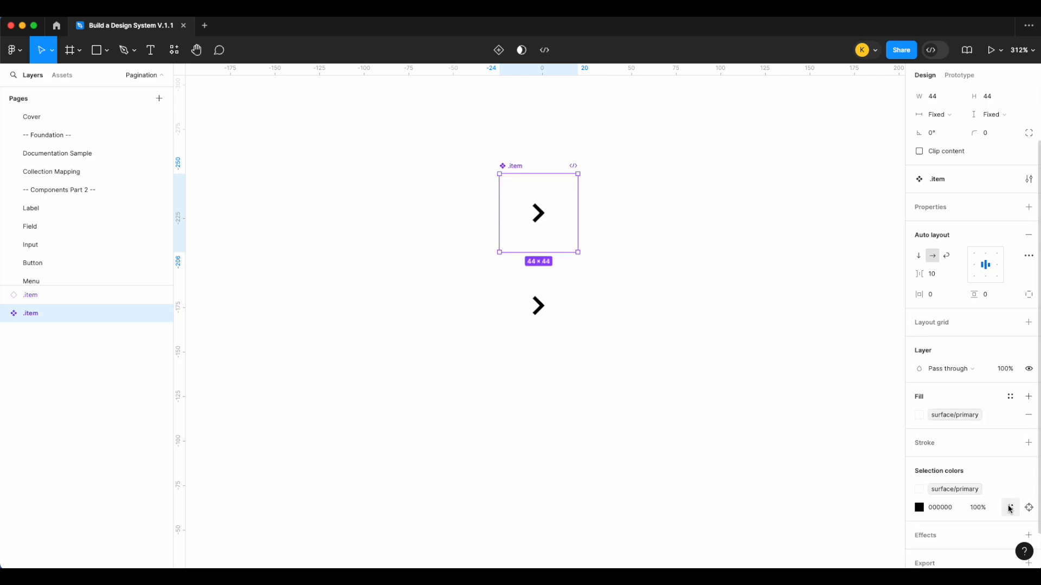
pyautogui.click(1011, 508)
pyautogui.write('ico')
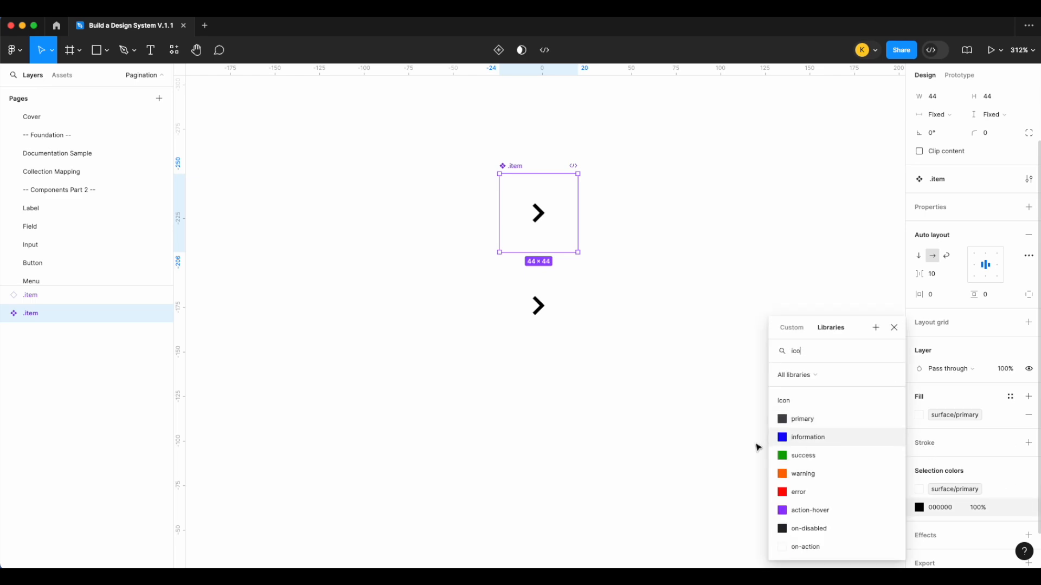
pyautogui.scroll(-1, 792, 476)
pyautogui.click(709, 247)
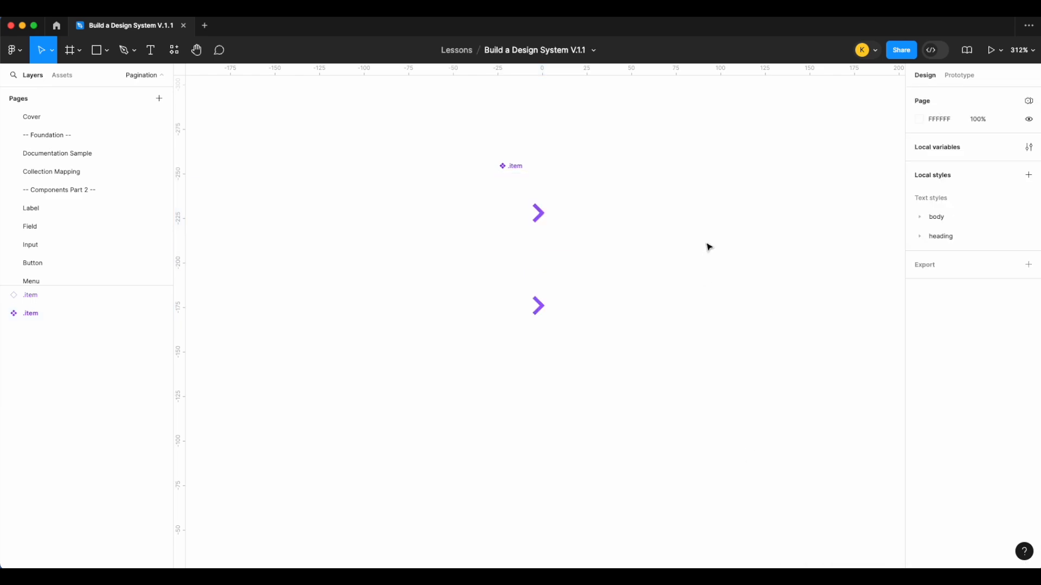
pyautogui.hscroll(1, 709, 248)
pyautogui.scroll(1, 709, 247)
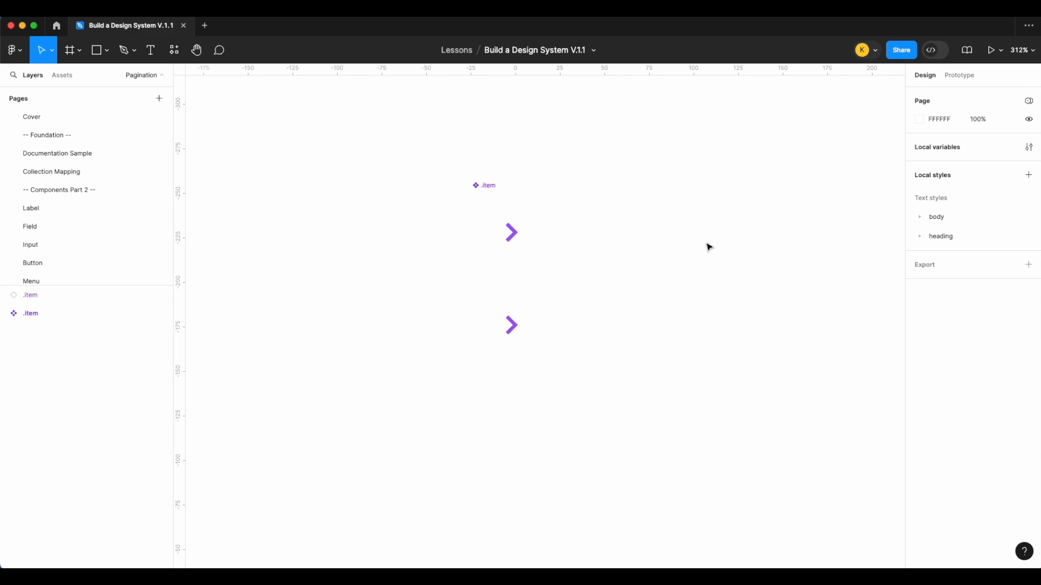
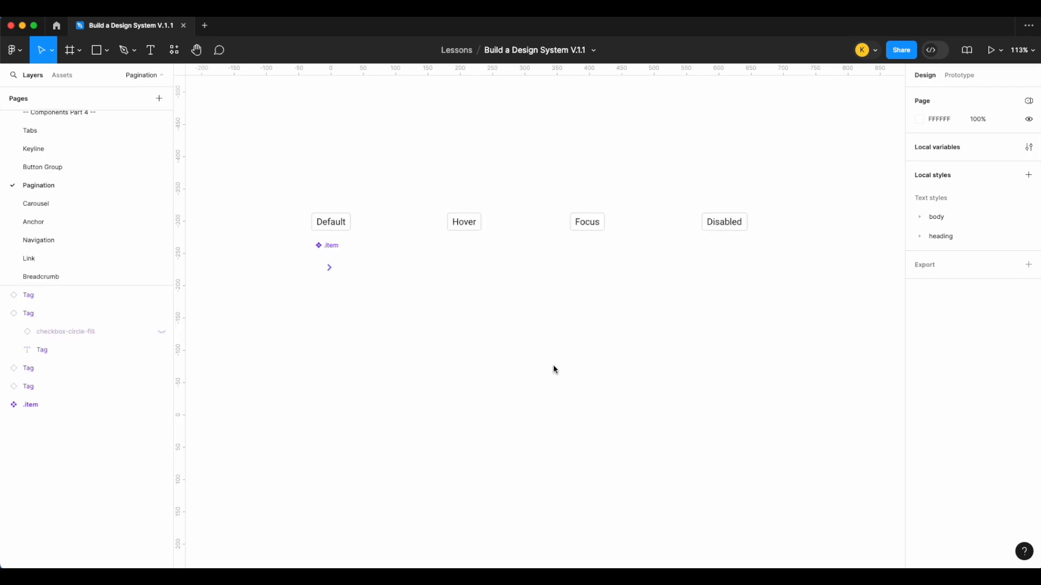
# Step: Add a second variant to the .item component below the Default tag
pyautogui.click(328, 268)
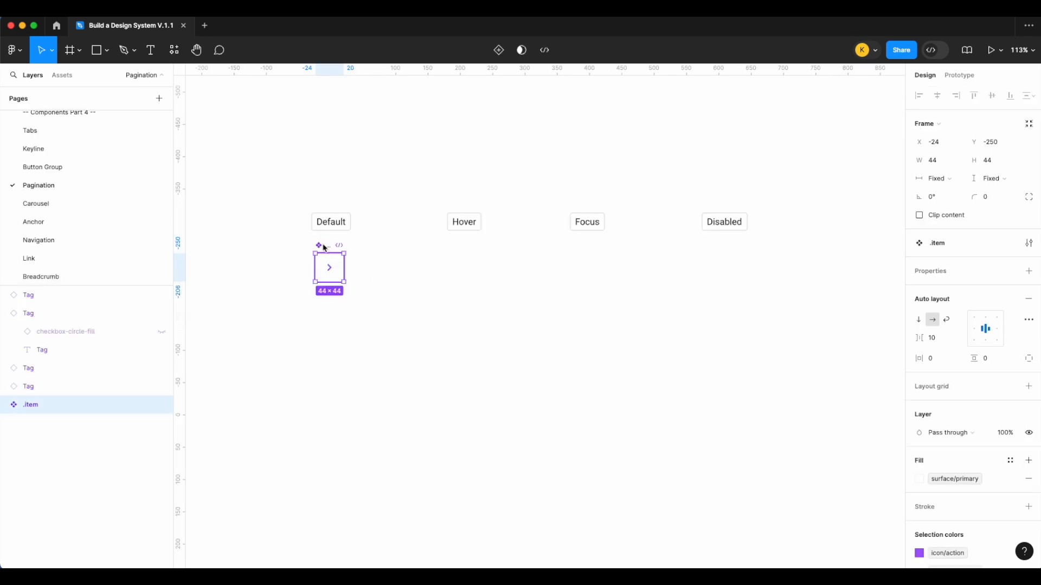
pyautogui.rightClick(326, 268)
pyautogui.click(369, 419)
pyautogui.scroll(5, 371, 269)
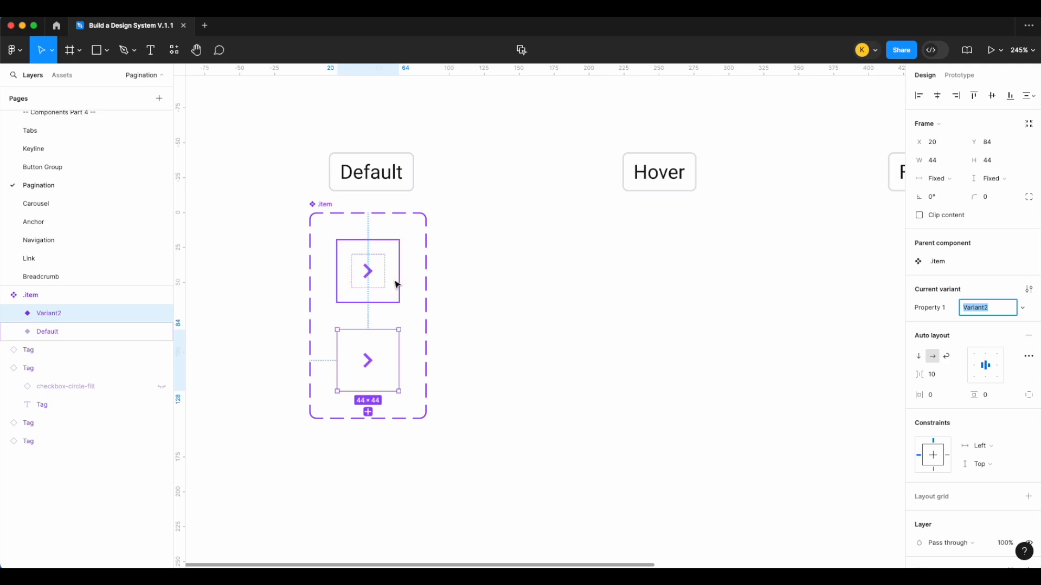
# Step: Apply the border radius variable md (4) to the corners of both .item variants
pyautogui.keyDown('shift'); pyautogui.click(395, 282); pyautogui.keyUp('shift')
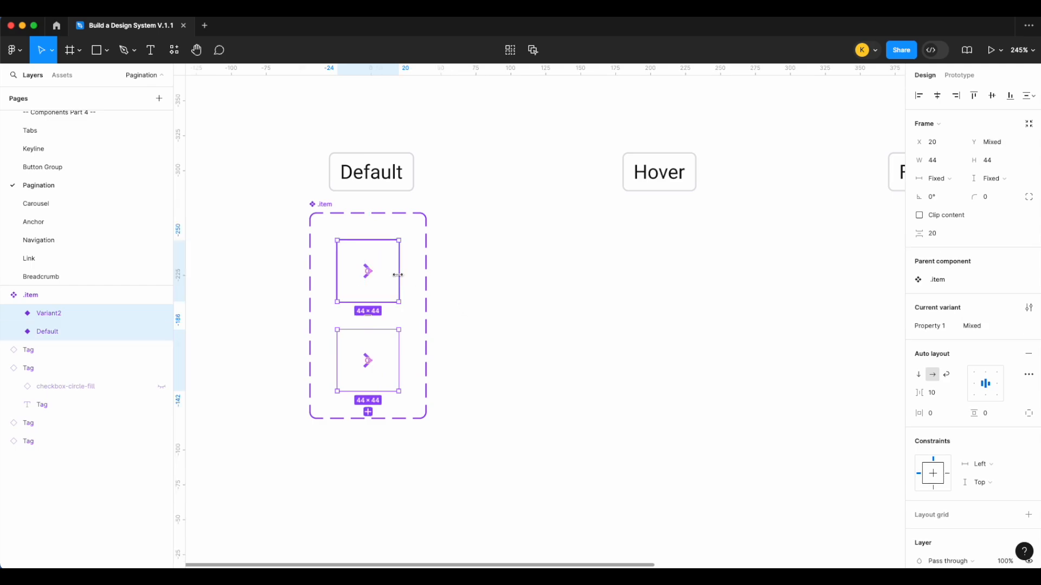
pyautogui.click(1013, 198)
pyautogui.write('rad')
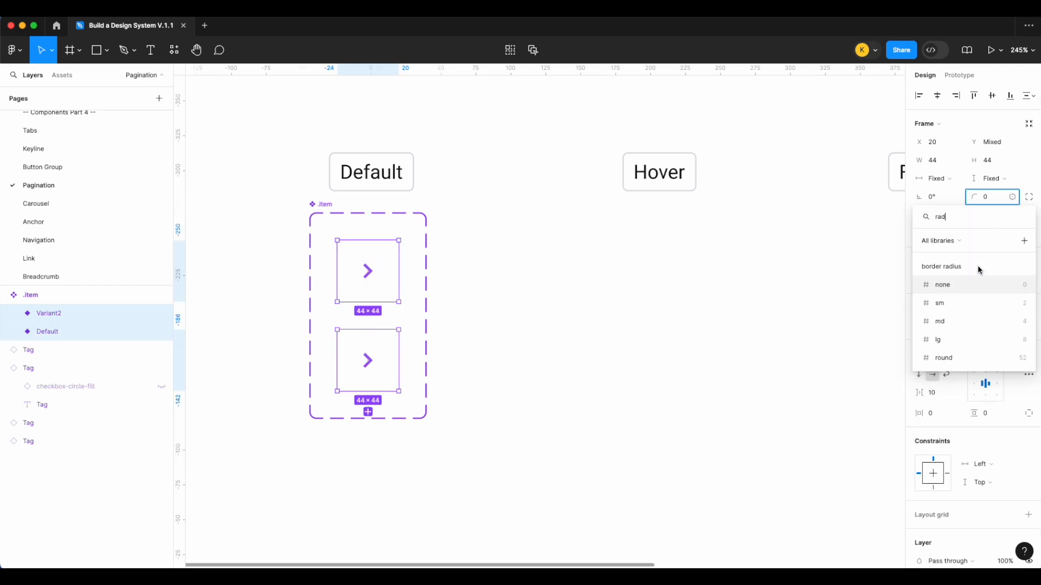
pyautogui.click(968, 319)
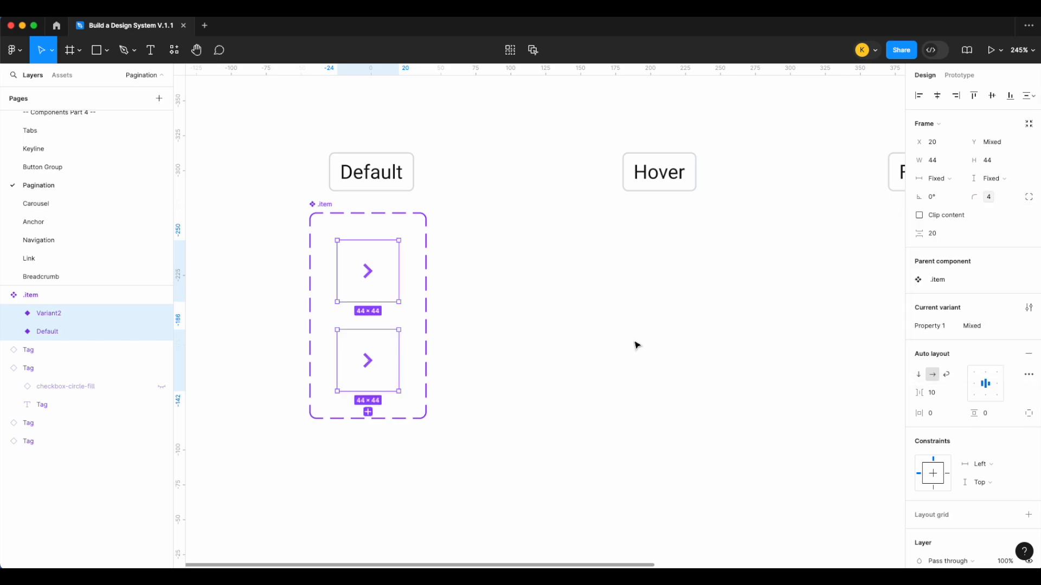
# Step: Change the page background colour to light grey D6D6D6
pyautogui.click(637, 345)
pyautogui.click(924, 120)
pyautogui.moveTo(819, 180)
pyautogui.mouseDown()
pyautogui.moveTo(760, 174)
pyautogui.moveTo(747, 161)
pyautogui.mouseUp()
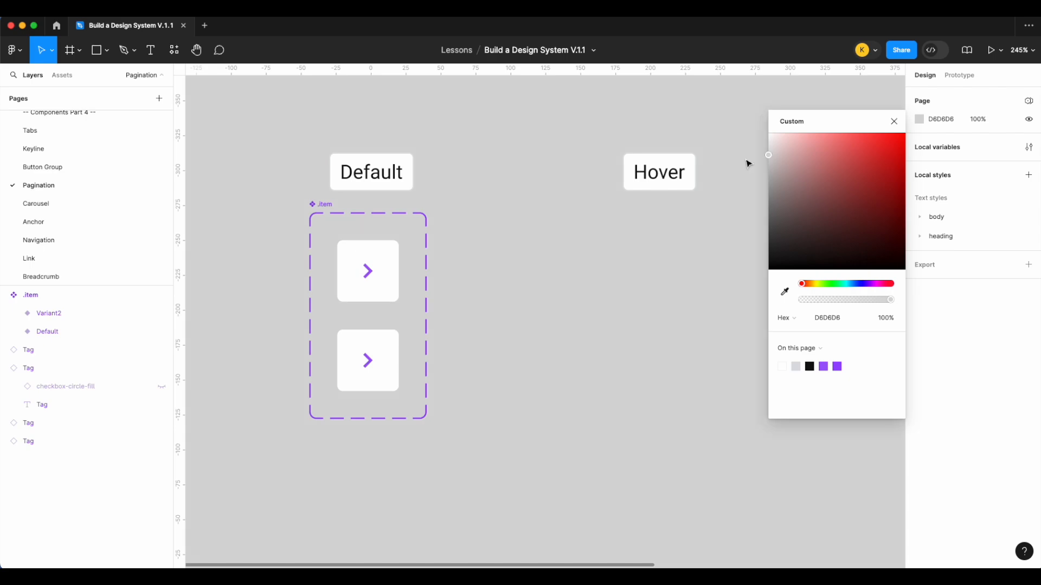
pyautogui.click(606, 214)
# Step: Rename the .item component set's variant property to Status
pyautogui.click(312, 241)
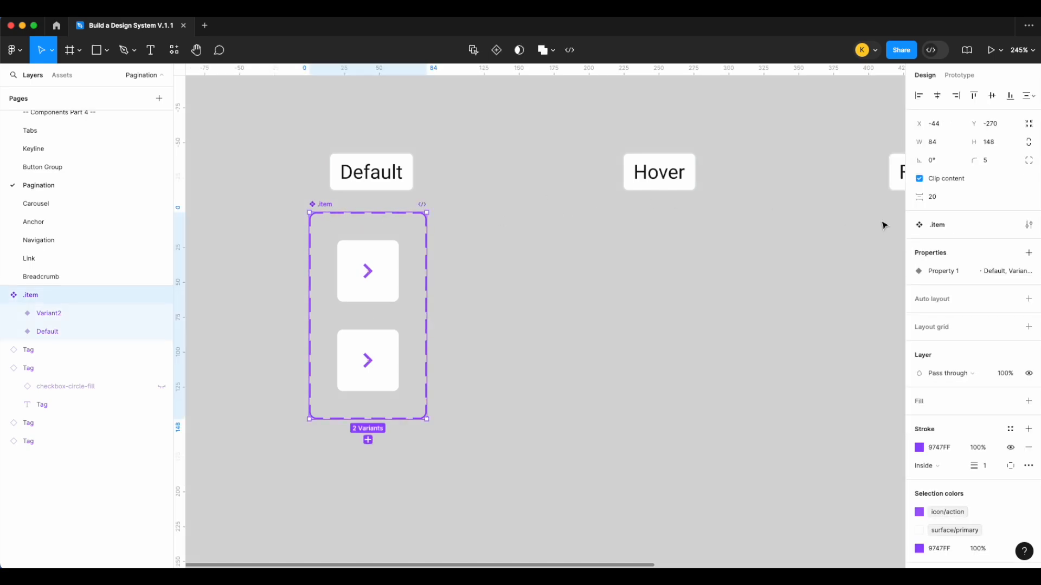
pyautogui.doubleClick(951, 274)
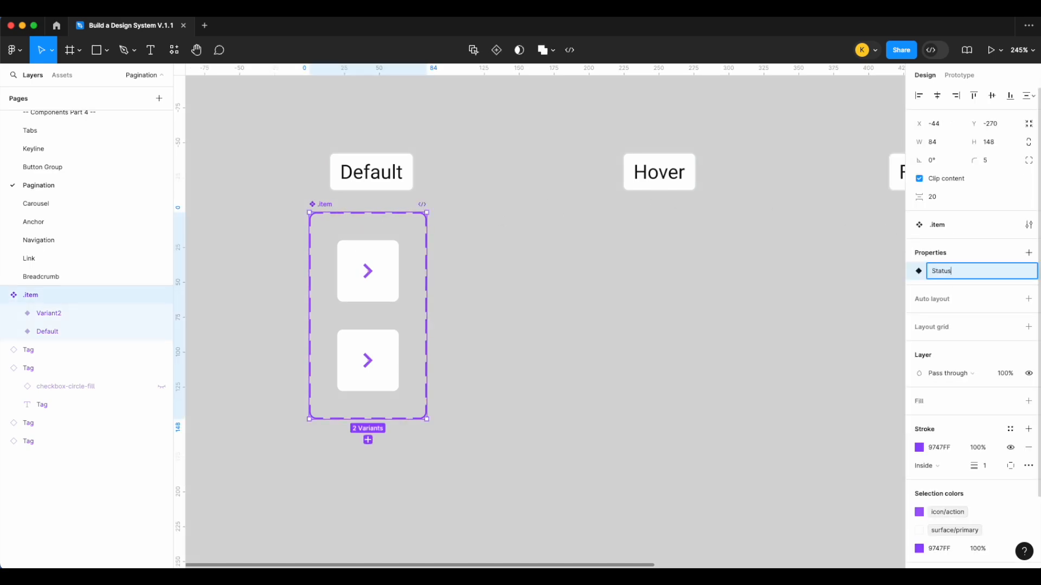
pyautogui.press('Return')
# Step: Set the Status value of the upper .item variant to default and of the lower one to hover
pyautogui.click(372, 283)
pyautogui.click(979, 308)
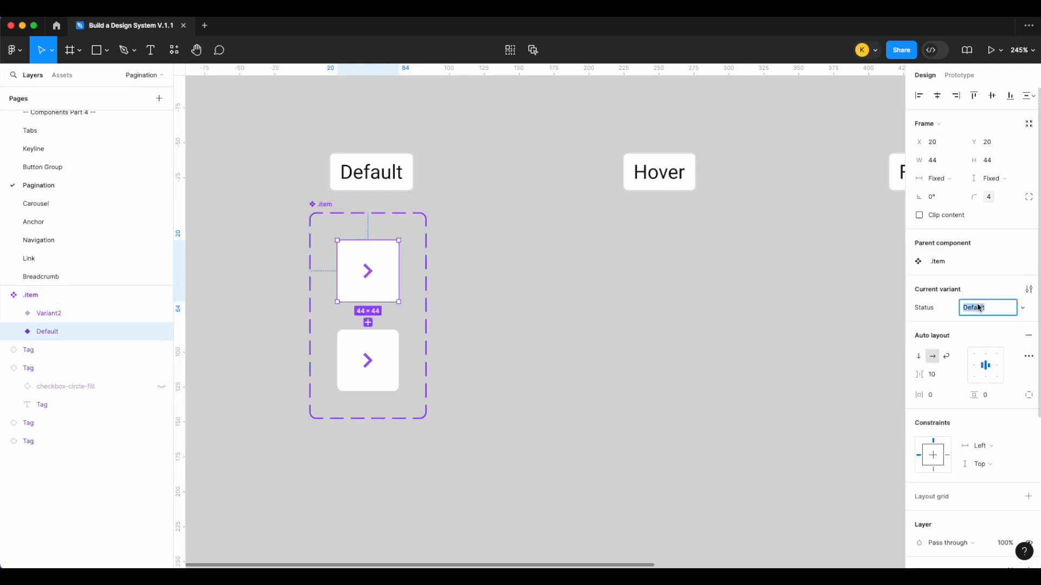
pyautogui.write('default')
pyautogui.press('Return')
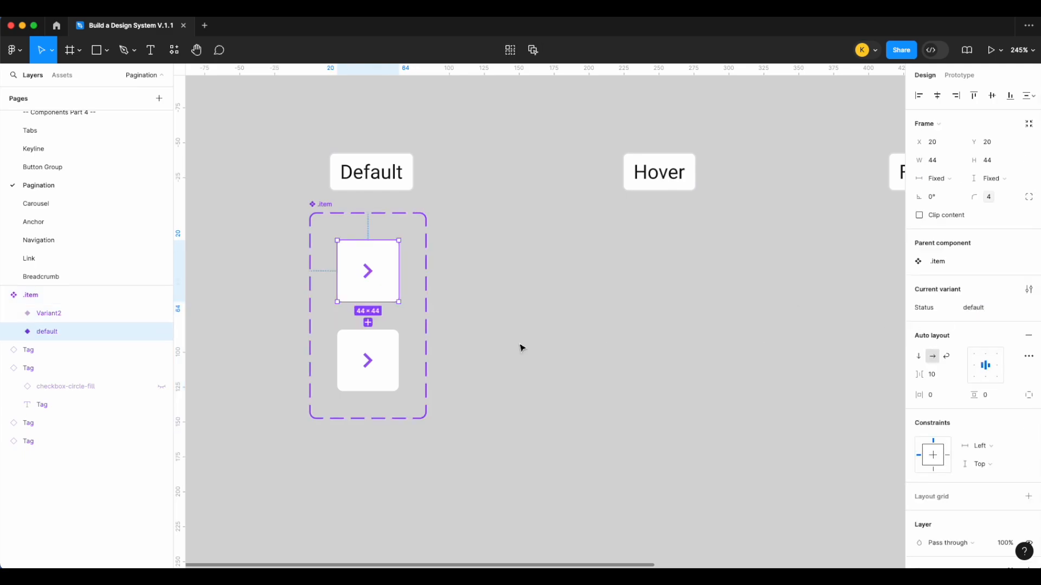
pyautogui.click(367, 379)
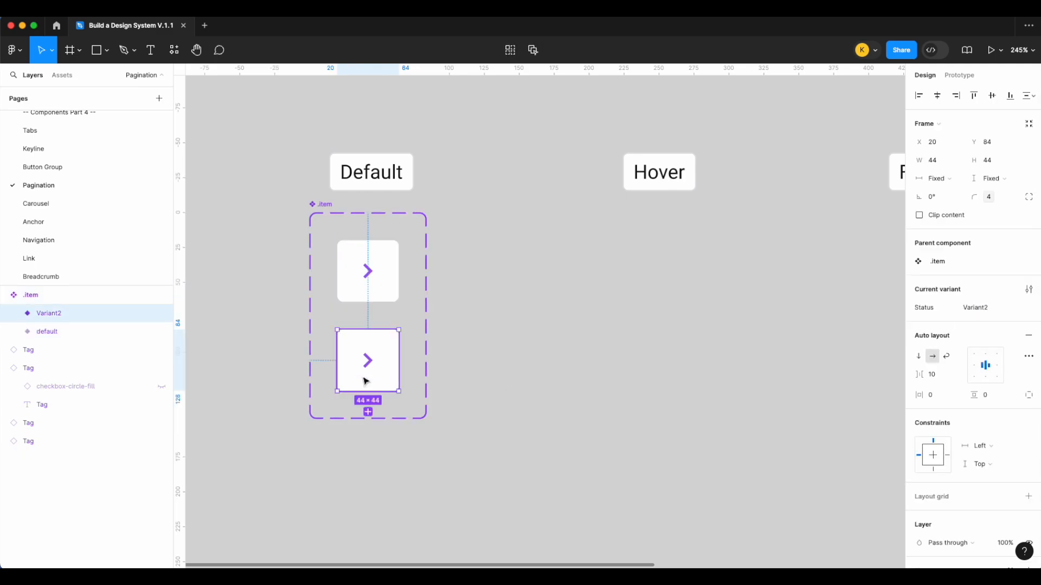
pyautogui.click(987, 312)
pyautogui.write('hover')
pyautogui.press('Return')
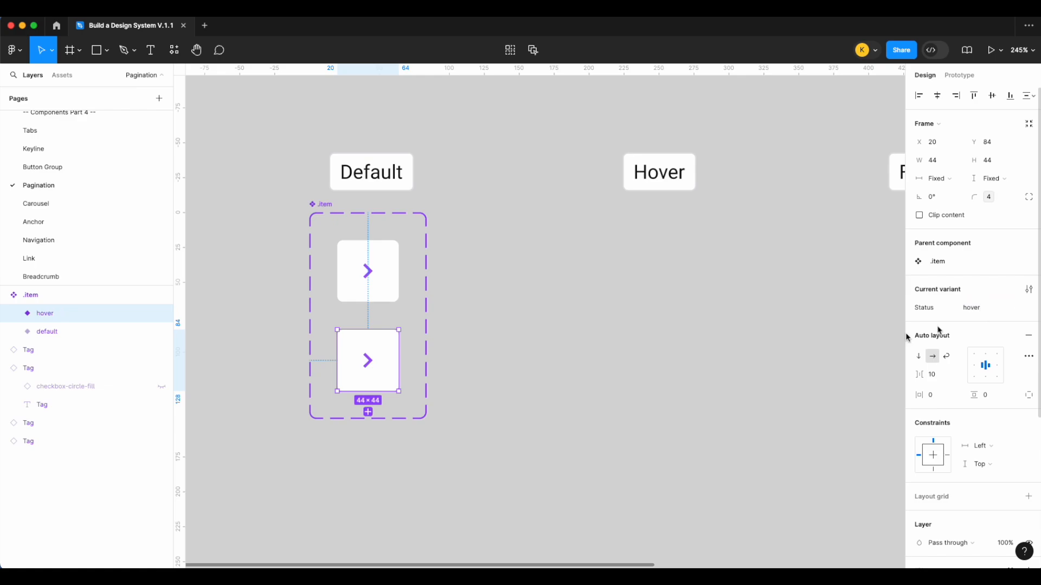
pyautogui.click(639, 307)
# Step: Enlarge the .item component set on several sides to about 226 high so that it encloses the row of state tags
pyautogui.scroll(-3, 634, 307)
pyautogui.click(333, 243)
pyautogui.moveTo(309, 257); pyautogui.dragTo(199, 260)
pyautogui.moveTo(332, 175); pyautogui.dragTo(333, 158)
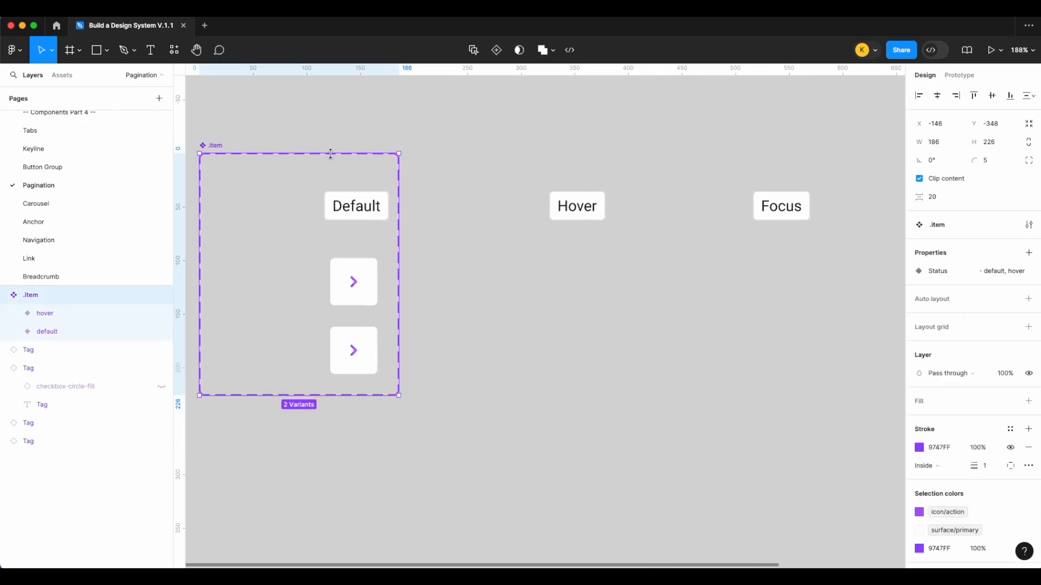
pyautogui.scroll(-5, 333, 158)
pyautogui.moveTo(364, 207); pyautogui.dragTo(746, 204)
pyautogui.click(658, 305)
# Step: Position the default variant just below the Default tag and move the hover variant under the Hover tag, to X 326, Y 81
pyautogui.scroll(5, 291, 186)
pyautogui.moveTo(399, 249); pyautogui.dragTo(402, 251)
pyautogui.click(406, 332)
pyautogui.hotkey('shift', 'Right')
pyautogui.hotkey('shift', 'Right')
pyautogui.hotkey('shift', 'Right')
pyautogui.hotkey('shift', 'Right')
pyautogui.hotkey('shift', 'Right')
pyautogui.hotkey('shift', 'Right')
pyautogui.hotkey('shift', 'Right')
pyautogui.hotkey('shift', 'Right')
pyautogui.hotkey('shift', 'Right')
pyautogui.hotkey('shift', 'Right')
pyautogui.hotkey('shift', 'Right')
pyautogui.hotkey('shift', 'Right')
pyautogui.hotkey('shift', 'Right')
pyautogui.hotkey('shift', 'Right')
pyautogui.hotkey('shift', 'Right')
pyautogui.hotkey('shift', 'Right')
pyautogui.hotkey('shift', 'Right')
pyautogui.hotkey('shift', 'Right')
pyautogui.hotkey('shift', 'Right')
pyautogui.hotkey('shift', 'Right')
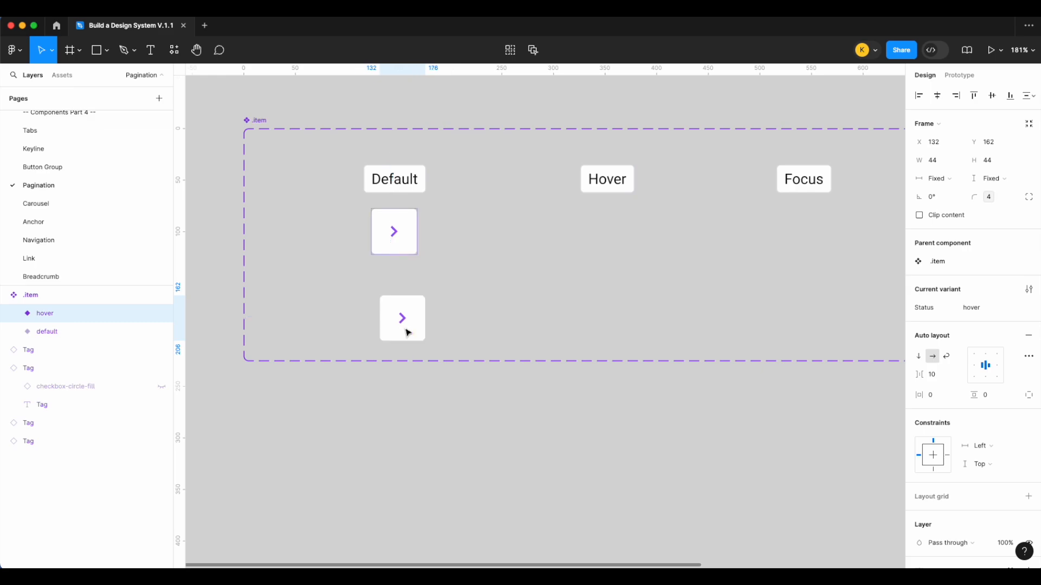
pyautogui.hotkey('shift', 'Up')
pyautogui.hotkey('shift', 'Up')
pyautogui.hotkey('shift', 'Up')
pyautogui.hotkey('shift', 'Up')
pyautogui.hotkey('shift', 'Up')
pyautogui.hotkey('shift', 'Up')
pyautogui.hotkey('shift', 'Up')
pyautogui.hotkey('shift', 'Up')
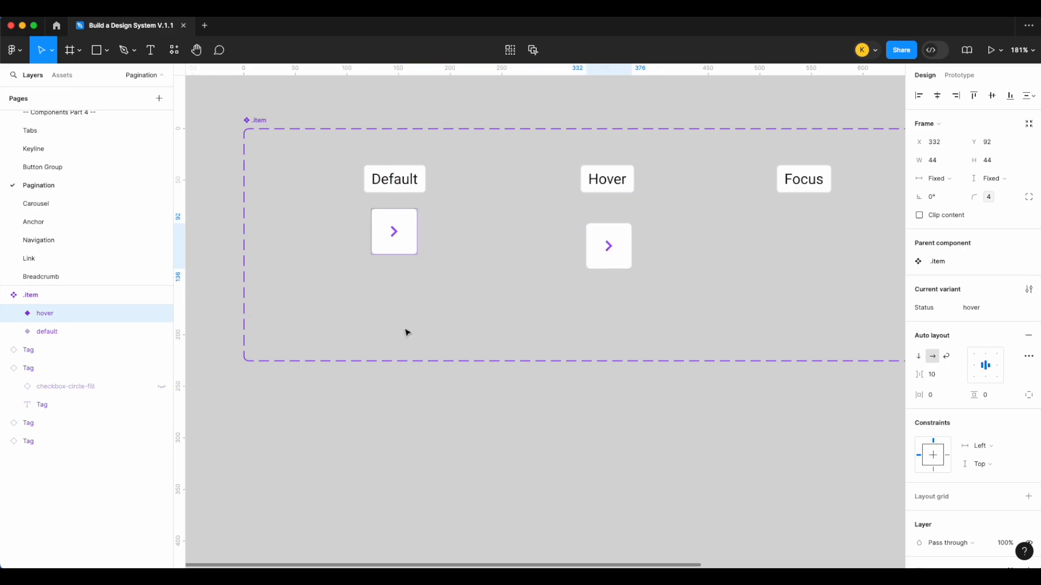
pyautogui.press('Up')
pyautogui.press('Up')
pyautogui.press('Up')
pyautogui.hotkey('shift', 'Left')
pyautogui.press('Down')
pyautogui.press('Down')
pyautogui.press('Right')
pyautogui.press('Right')
pyautogui.press('Right')
pyautogui.press('Right')
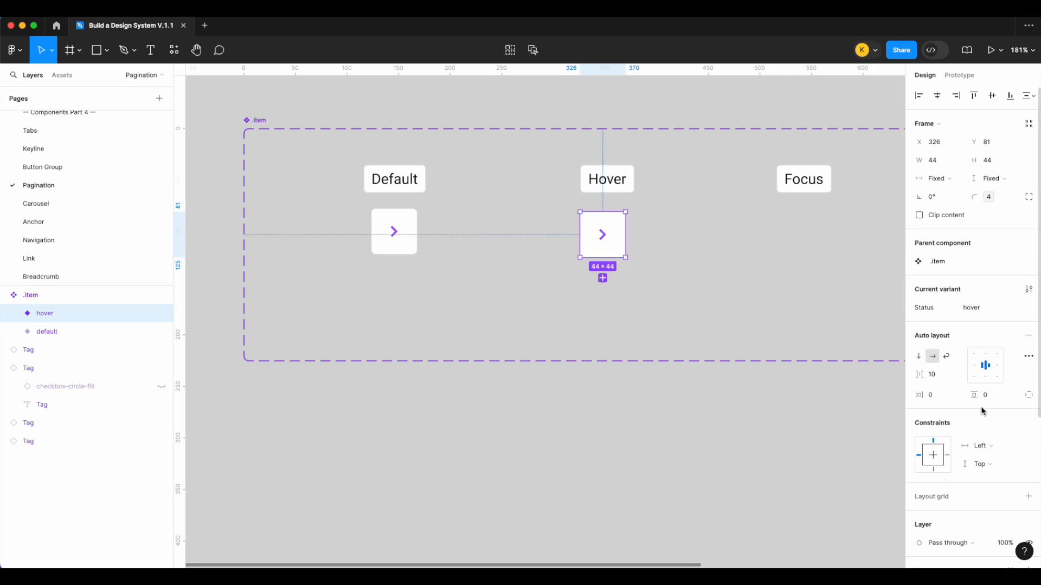
# Step: Change the hover variant's fill to the surface/action-hover 2 variable
pyautogui.scroll(-5, 983, 411)
pyautogui.click(959, 387)
pyautogui.write('sur')
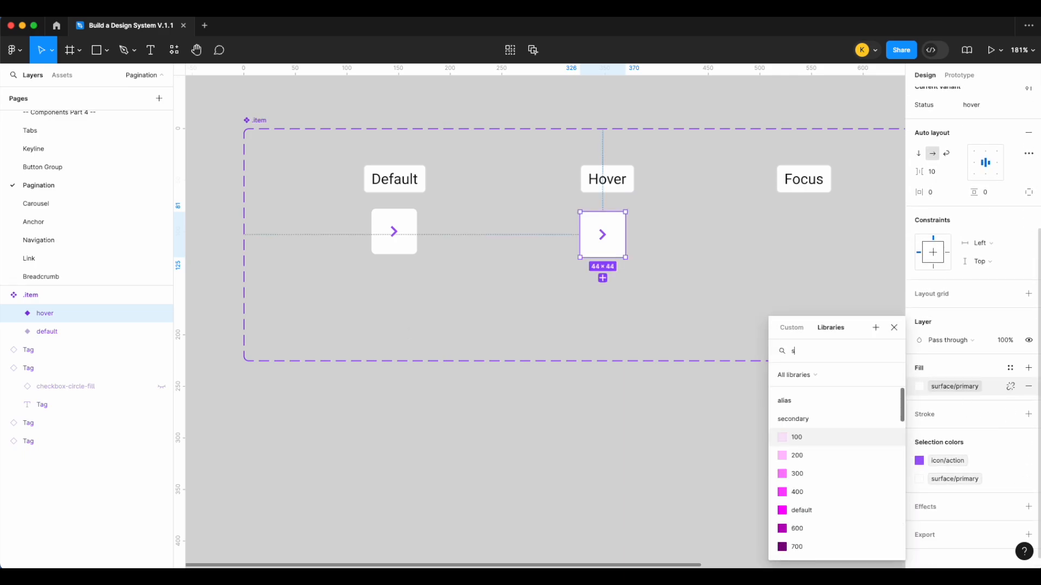
pyautogui.scroll(-2, 821, 483)
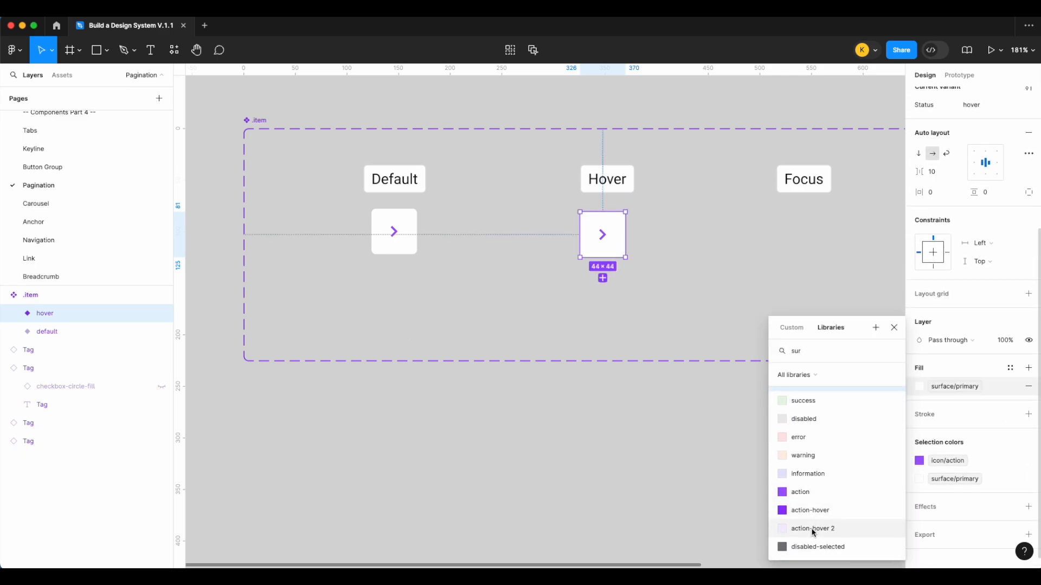
pyautogui.click(813, 530)
# Step: Add a stroke to the hover variant using the sm border width variable and the border/action-hover color variable
pyautogui.click(1028, 415)
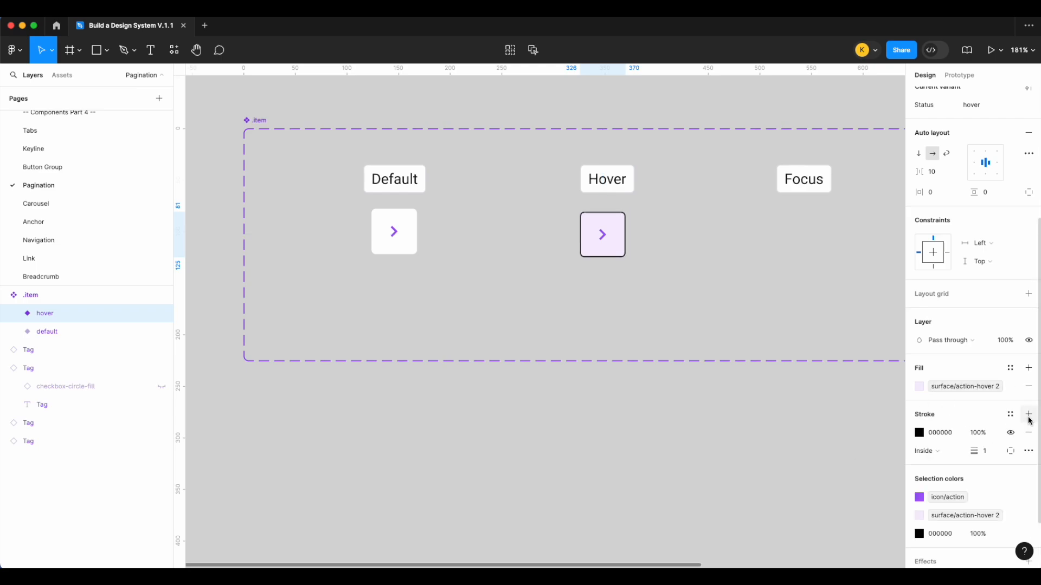
pyautogui.rightClick(990, 459)
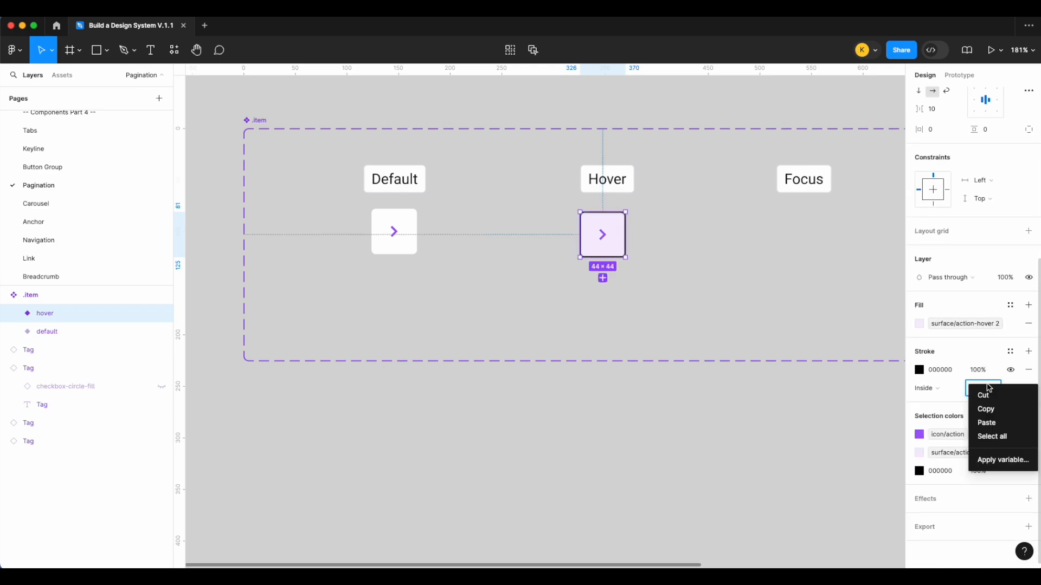
pyautogui.click(996, 461)
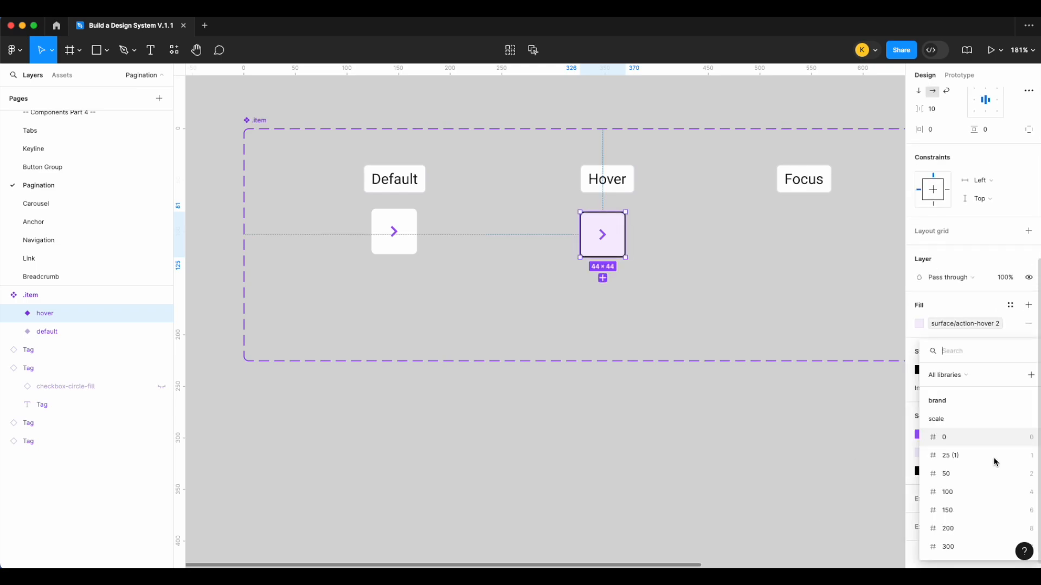
pyautogui.write('wid')
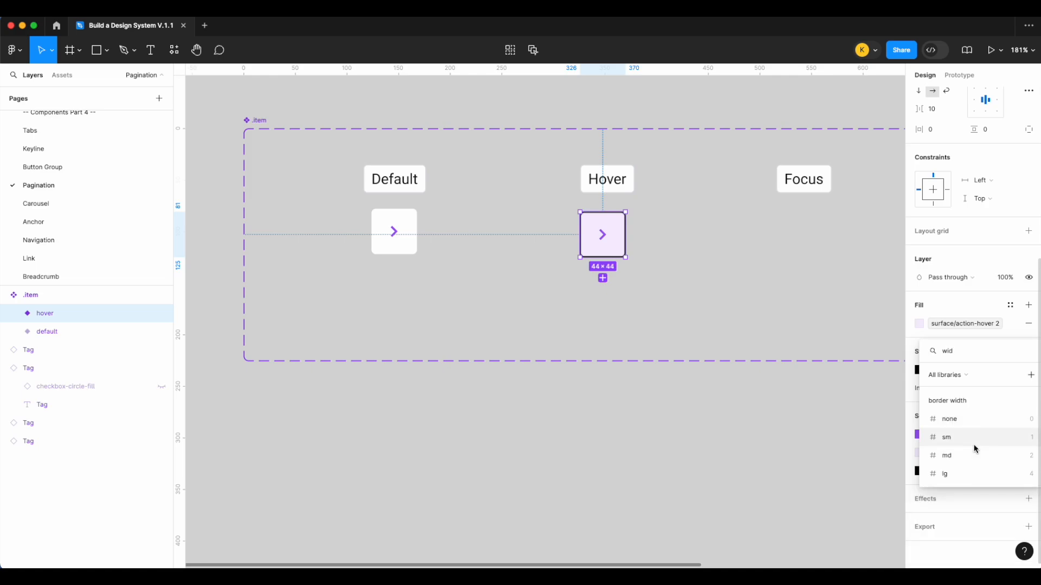
pyautogui.click(974, 443)
pyautogui.click(1011, 353)
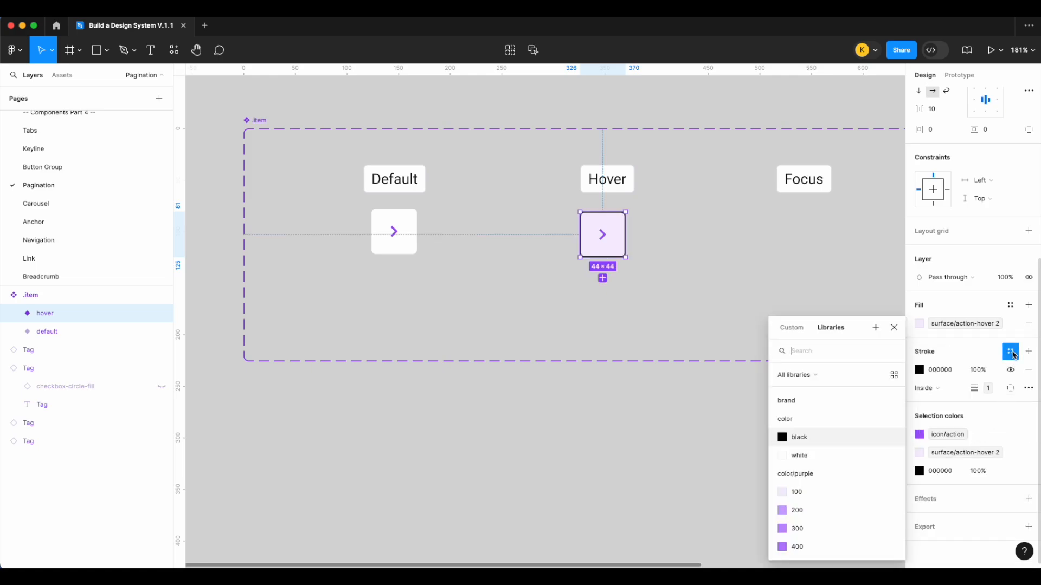
pyautogui.write('hover')
pyautogui.scroll(-2, 837, 472)
pyautogui.click(823, 531)
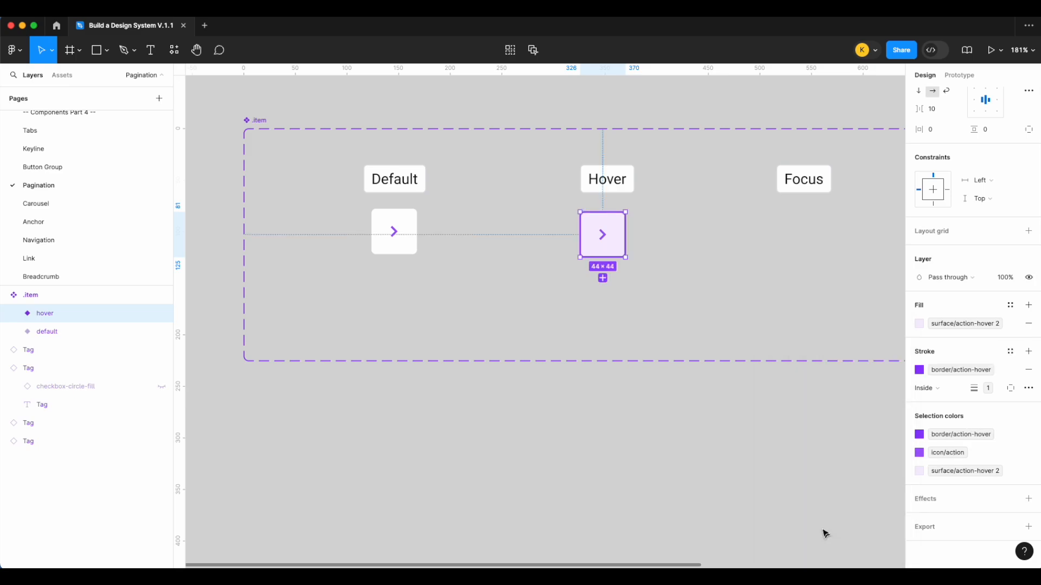
# Step: Change the hover variant's chevron color to the icon/action-hover variable
pyautogui.click(948, 454)
pyautogui.write('ico')
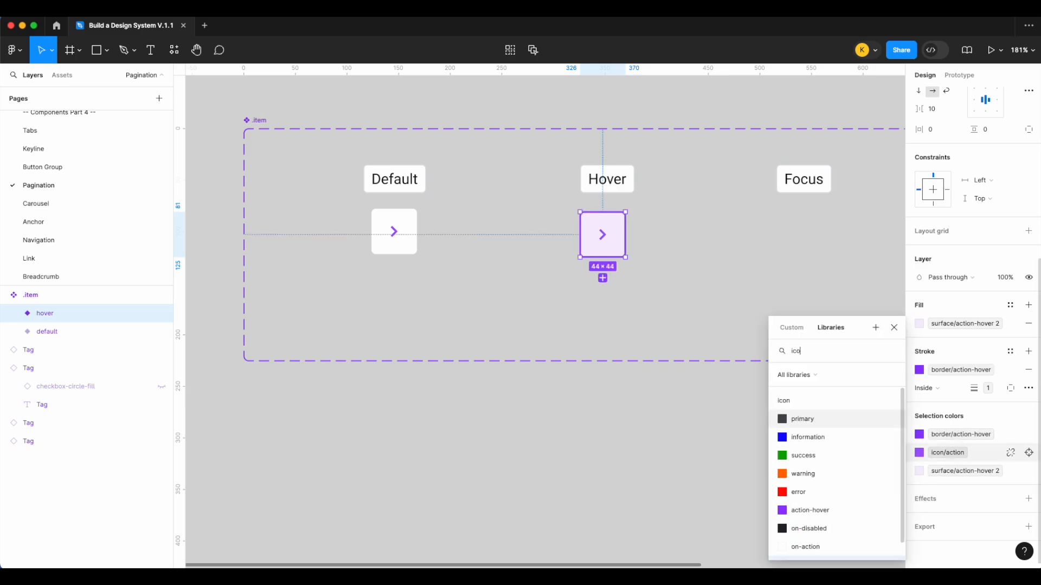
pyautogui.scroll(-1, 860, 520)
pyautogui.click(856, 502)
pyautogui.click(631, 459)
# Step: Duplicate the default variant under the Focus tag at X 520, Y 78, and set its Status value to focus
pyautogui.hscroll(3, 613, 438)
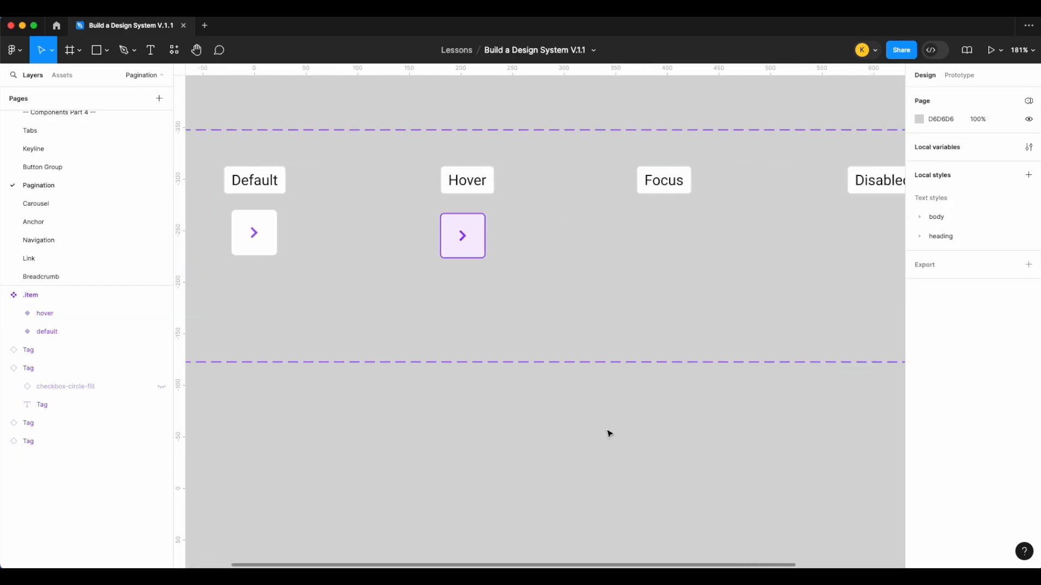
pyautogui.hscroll(-1, 591, 393)
pyautogui.click(499, 244)
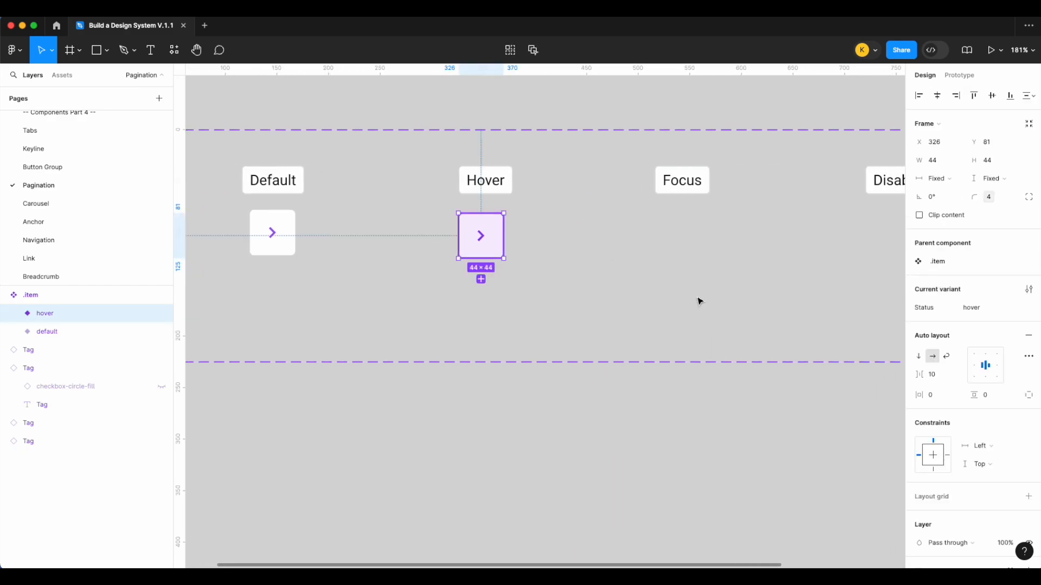
pyautogui.click(698, 301)
pyautogui.click(271, 242)
pyautogui.moveTo(271, 242); pyautogui.dragTo(681, 260)
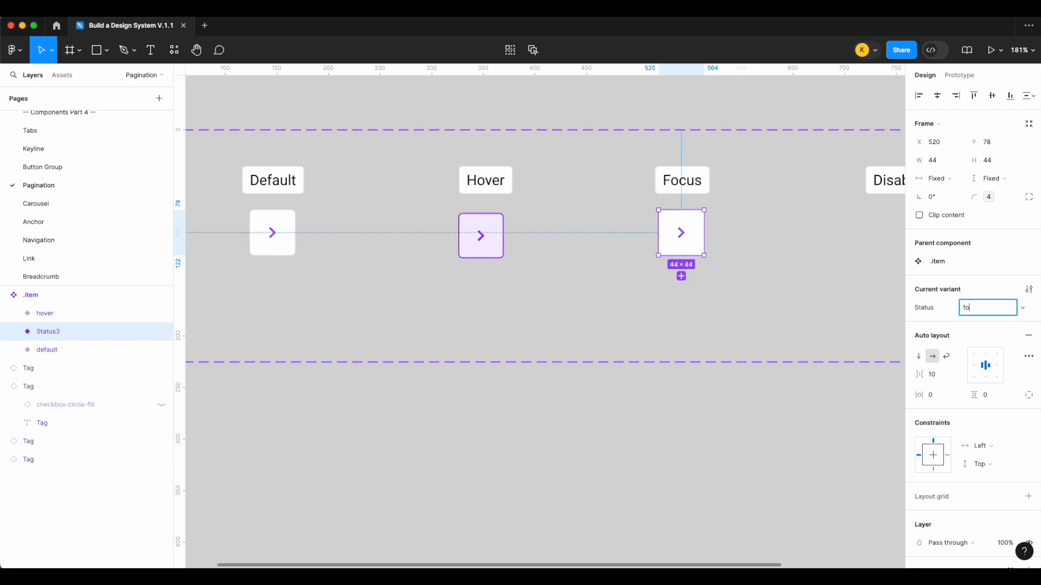
pyautogui.press('Return')
# Step: Draw a square about 59 × 59 below the component set and set its fill to white, FFFFFF
pyautogui.scroll(-2, 750, 330)
pyautogui.hscroll(3, 750, 330)
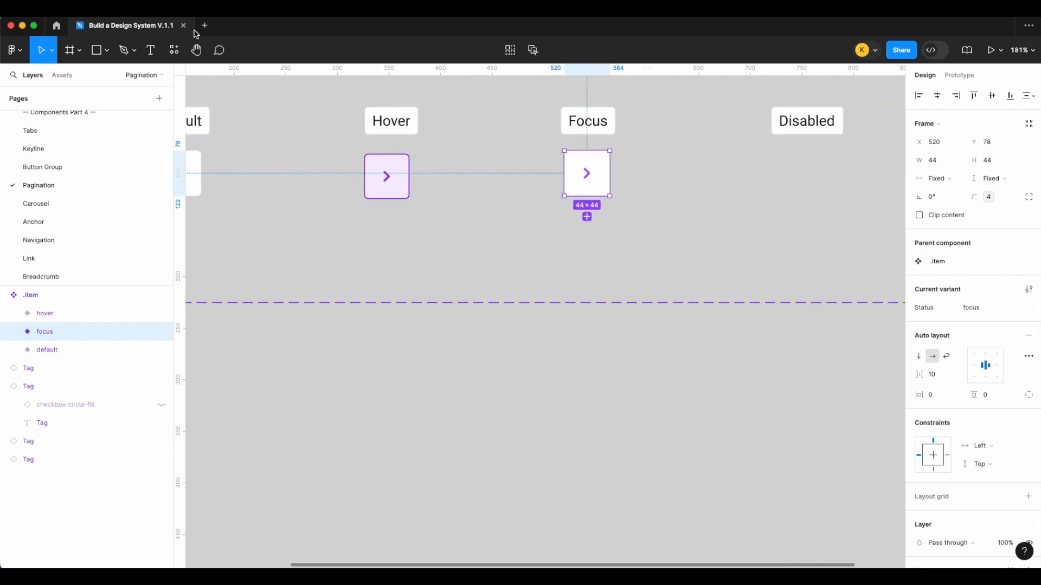
pyautogui.click(101, 51)
pyautogui.moveTo(572, 342); pyautogui.dragTo(629, 401)
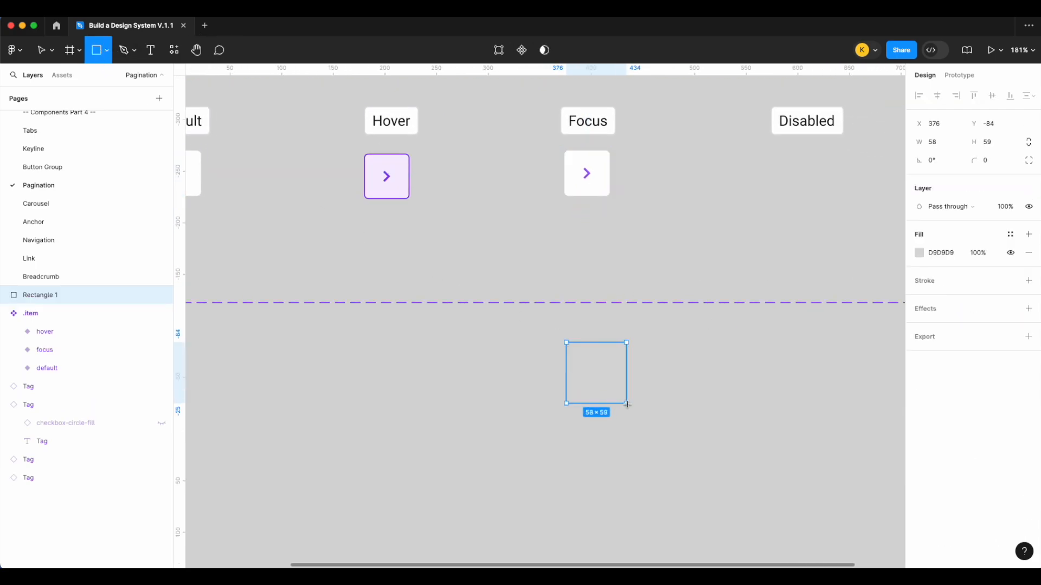
pyautogui.scroll(5, 627, 405)
pyautogui.click(921, 255)
pyautogui.moveTo(846, 309); pyautogui.dragTo(762, 245)
# Step: Add an outside stroke to the square with a border width variable of 2 and the border/focus color variable
pyautogui.click(1030, 282)
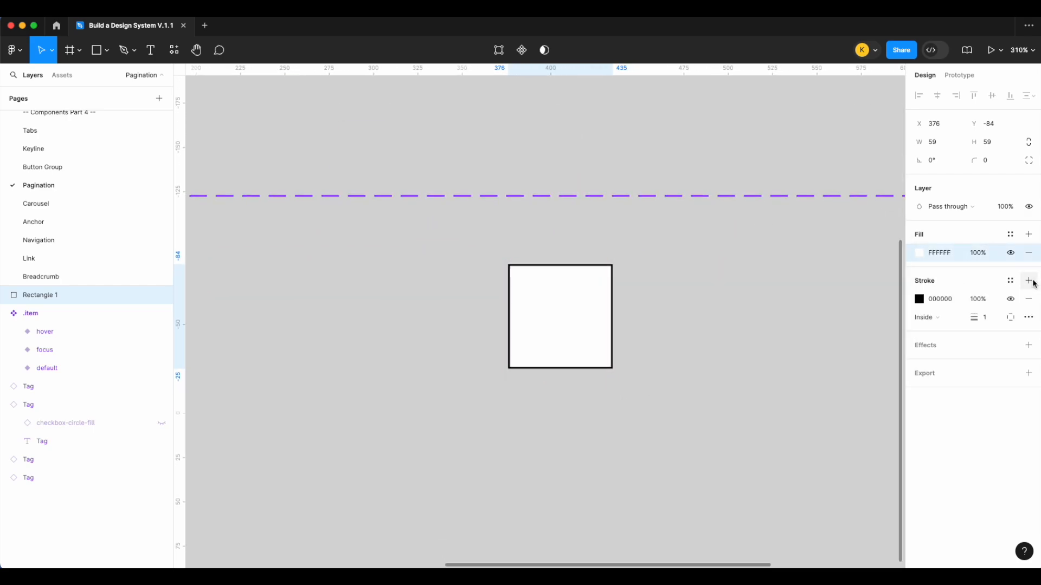
pyautogui.rightClick(988, 318)
pyautogui.click(1000, 393)
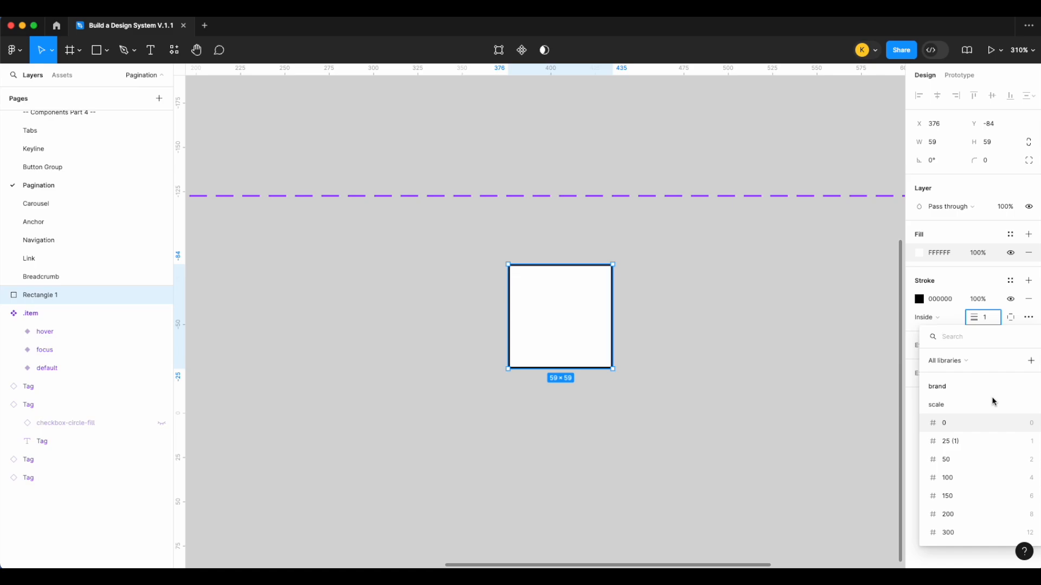
pyautogui.click(992, 404)
pyautogui.click(946, 442)
pyautogui.click(940, 318)
pyautogui.click(942, 331)
pyautogui.click(1012, 281)
pyautogui.write('foc')
pyautogui.click(826, 382)
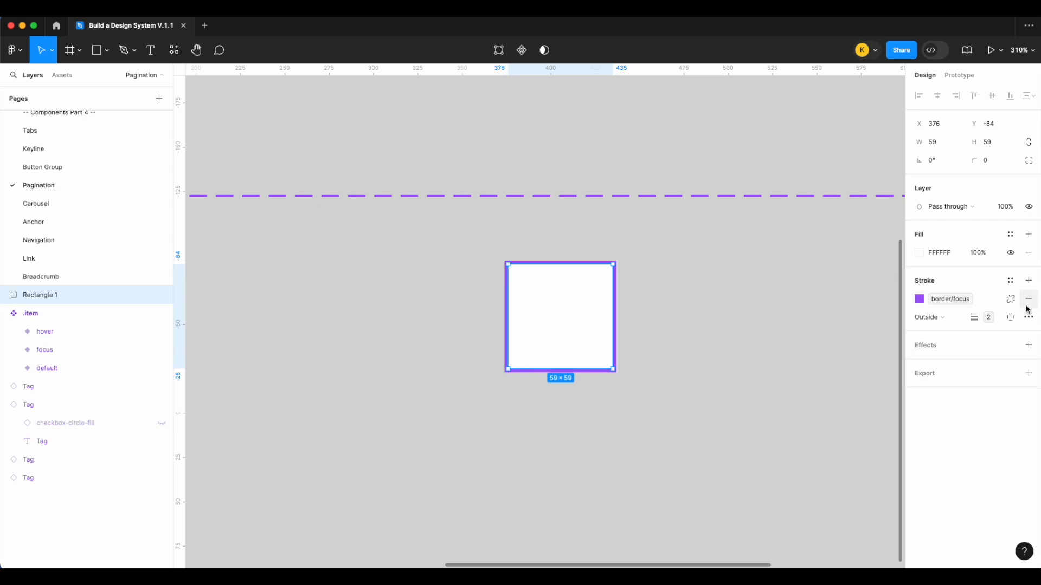
# Step: Remove the square's fill and apply the radius variable of 4 to its corners
pyautogui.click(1029, 253)
pyautogui.click(1010, 161)
pyautogui.write('rad')
pyautogui.click(950, 297)
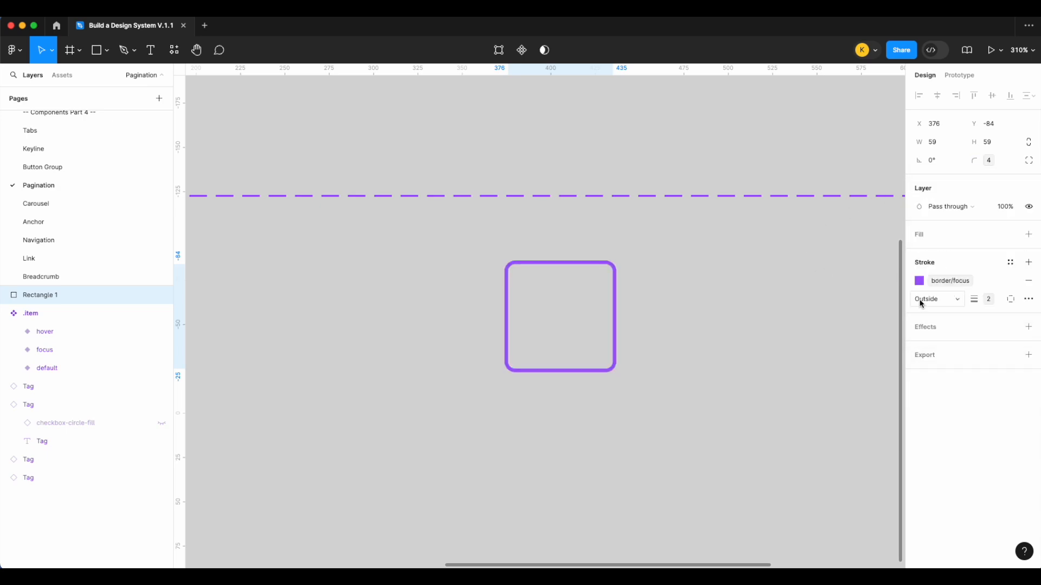
pyautogui.click(665, 313)
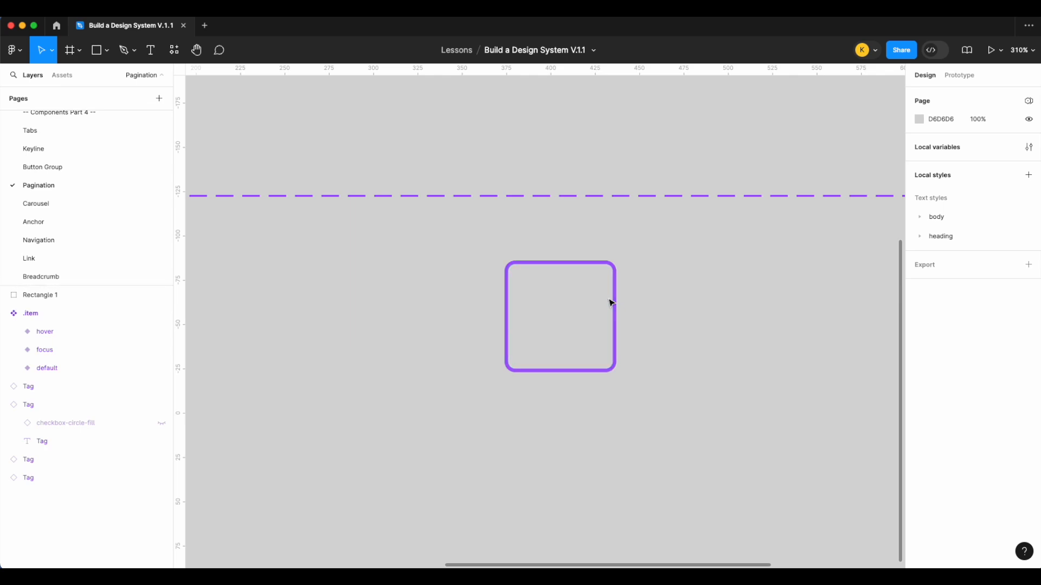
# Step: Rename the Rectangle 1 layer as focus
pyautogui.doubleClick(56, 298)
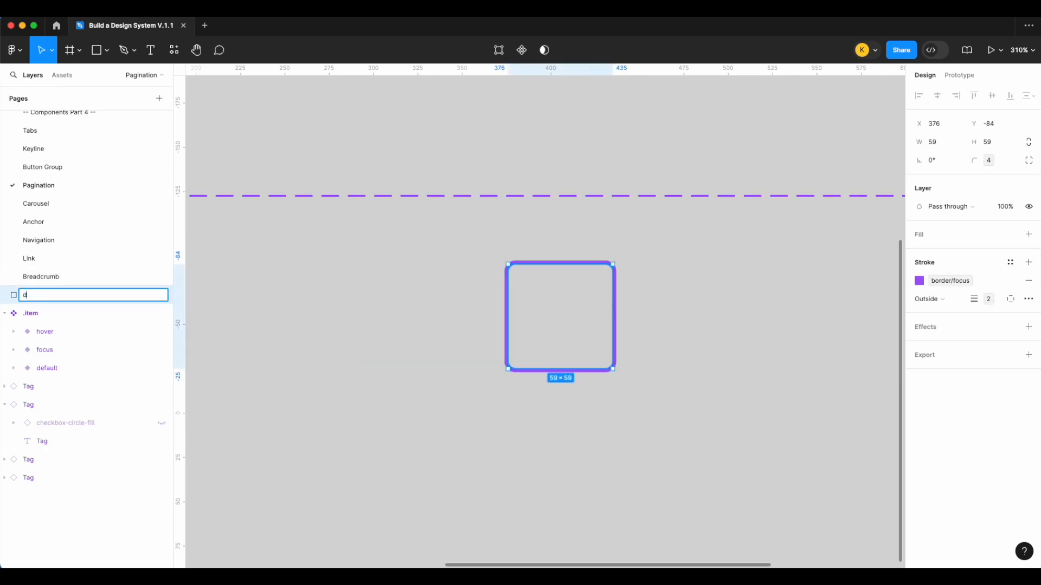
pyautogui.write('focus')
pyautogui.press('Return')
pyautogui.click(392, 364)
# Step: Cut the focus rectangle from the canvas and paste it inside the focus variant
pyautogui.click(508, 331)
pyautogui.scroll(-5, 606, 294)
pyautogui.scroll(1, 606, 293)
pyautogui.hscroll(1, 606, 294)
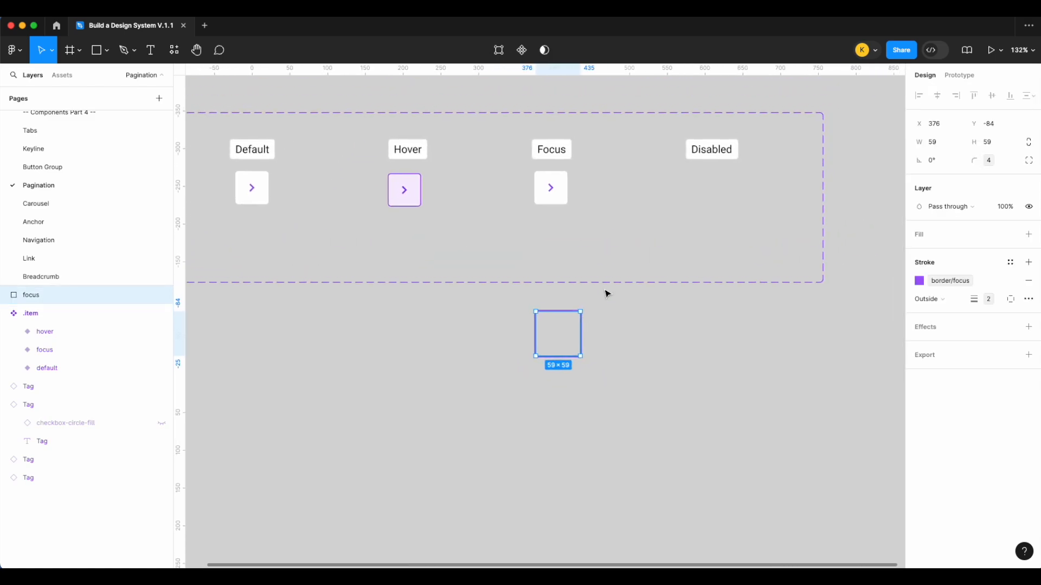
pyautogui.hotkey('ctrl', 'x')
pyautogui.scroll(4, 544, 209)
pyautogui.click(551, 202)
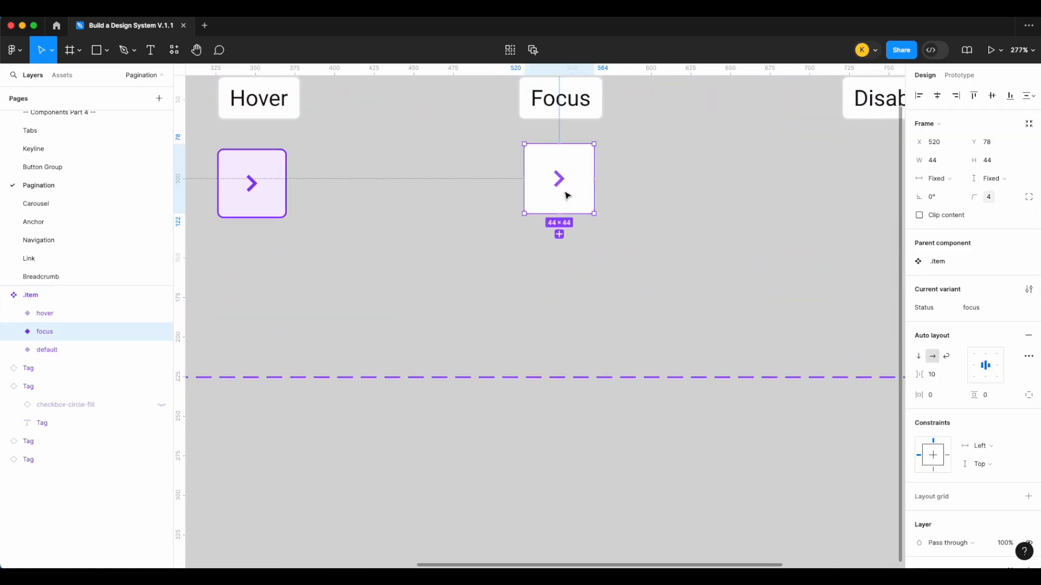
pyautogui.scroll(3, 567, 195)
pyautogui.hotkey('ctrl', 'v')
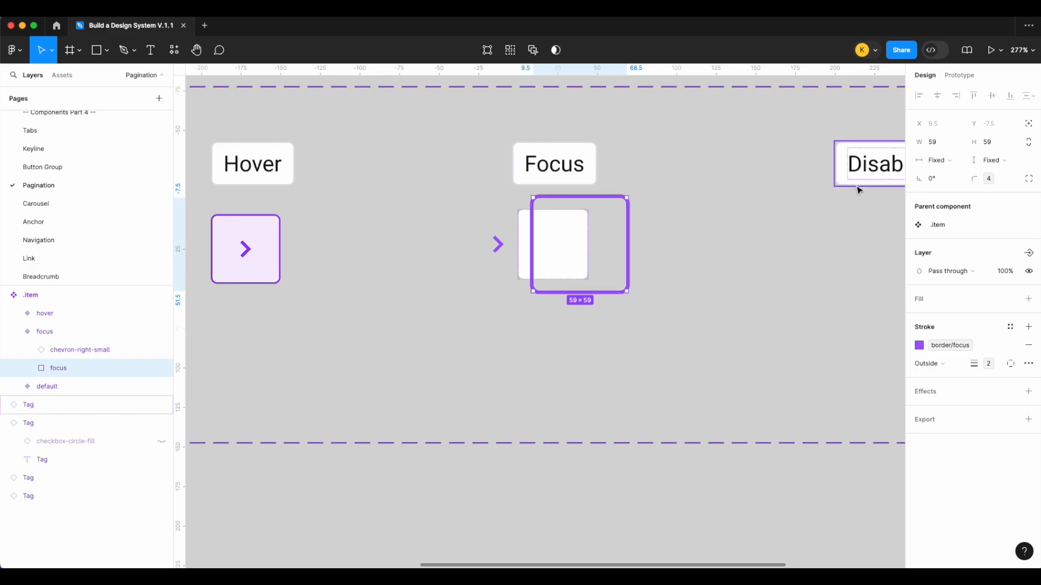
# Step: Give the focus rectangle absolute positioning inside the variant and shift it horizontally to X -0.5
pyautogui.scroll(1, 596, 239)
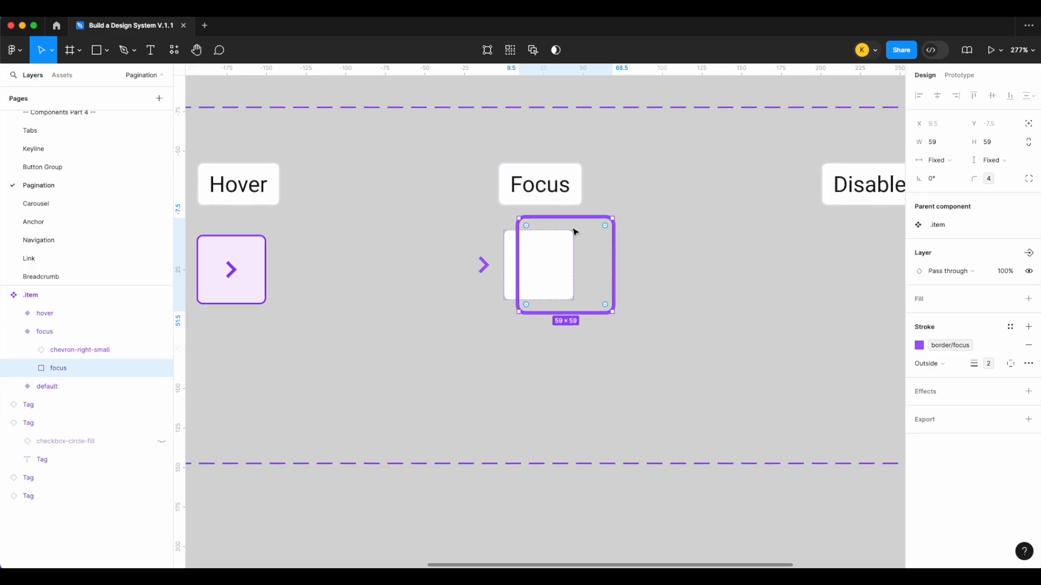
pyautogui.scroll(5, 575, 230)
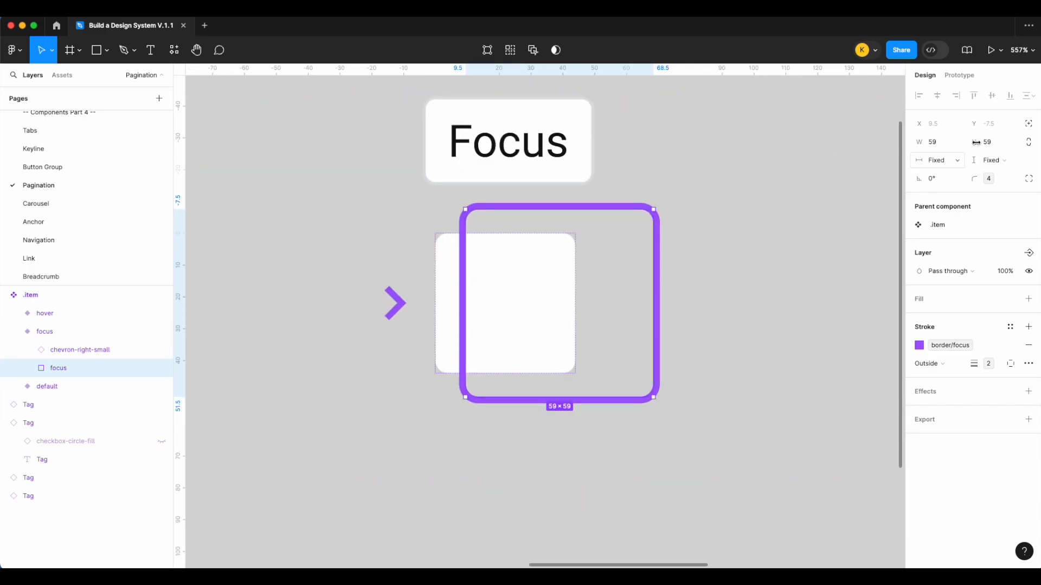
pyautogui.click(1035, 127)
pyautogui.scroll(4, 576, 262)
pyautogui.hotkey('shift', 'Left')
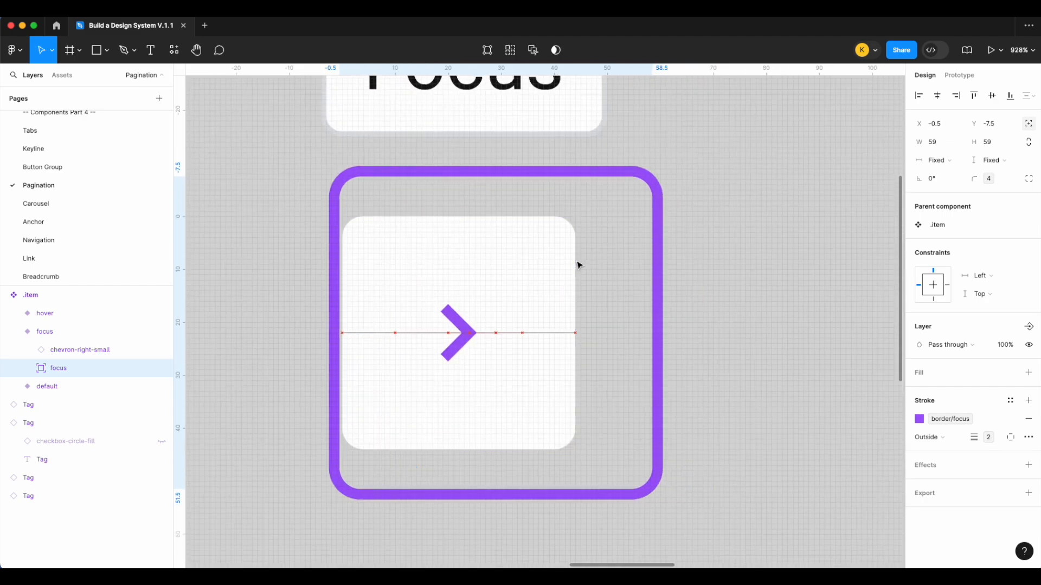
# Step: Resize the focus rectangle to 48 × 48 at X -2, Y -2 so that it evenly surrounds the focus variant
pyautogui.scroll(4, 298, 324)
pyautogui.moveTo(364, 278); pyautogui.dragTo(360, 277)
pyautogui.scroll(2, 372, 251)
pyautogui.hscroll(2, 372, 251)
pyautogui.moveTo(473, 108); pyautogui.dragTo(469, 166)
pyautogui.scroll(-5, 470, 167)
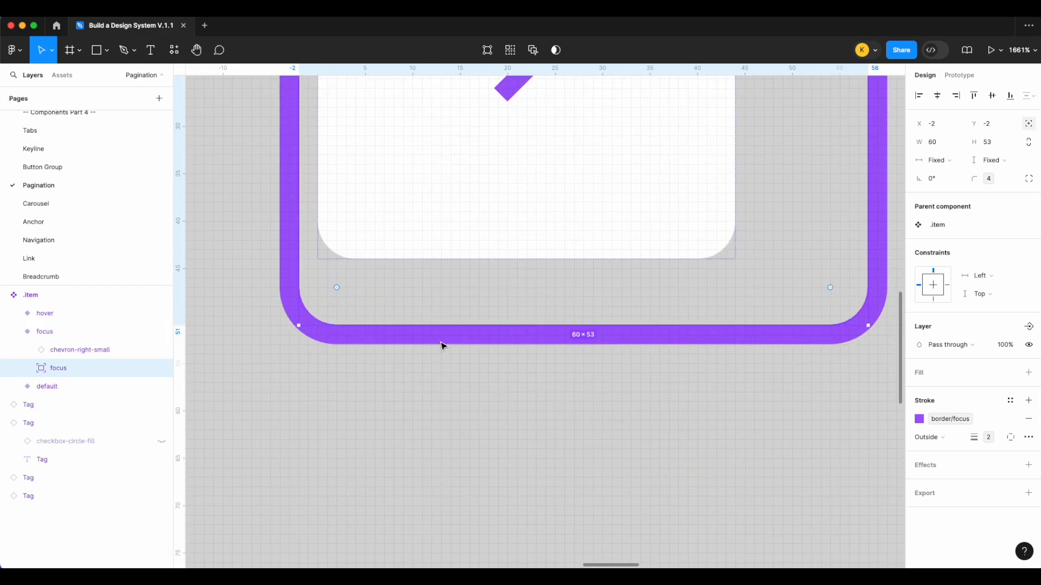
pyautogui.moveTo(446, 325); pyautogui.dragTo(448, 278)
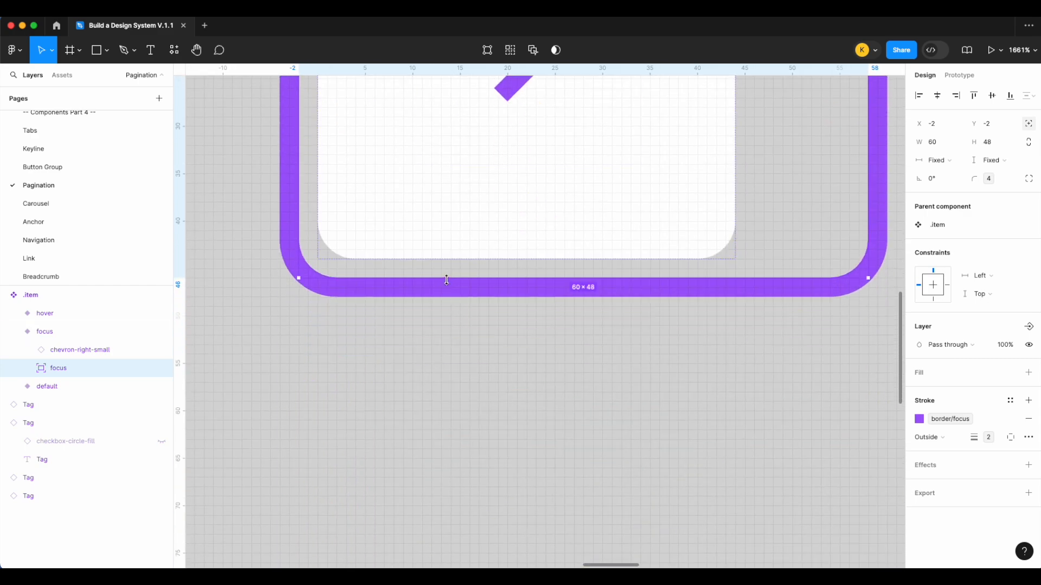
pyautogui.scroll(2, 449, 281)
pyautogui.hscroll(3, 449, 281)
pyautogui.scroll(2, 450, 284)
pyautogui.hscroll(2, 450, 285)
pyautogui.moveTo(720, 273); pyautogui.dragTo(609, 272)
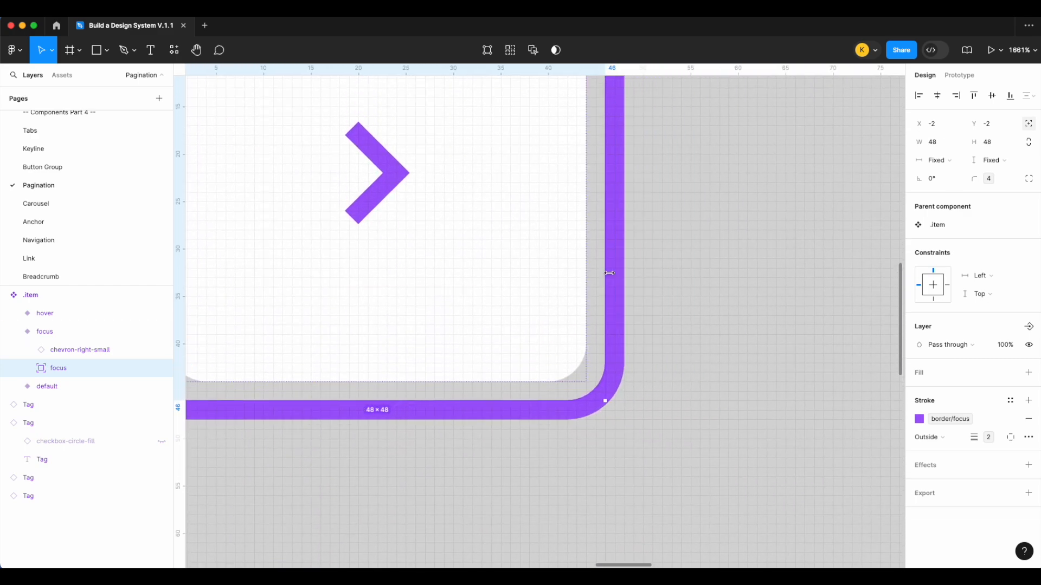
# Step: Change the focus rectangle's horizontal and vertical constraints
pyautogui.click(978, 275)
pyautogui.click(978, 297)
pyautogui.click(990, 294)
pyautogui.click(991, 322)
pyautogui.click(742, 284)
# Step: Duplicate the default variant under the Disabled tag at X 731, Y 78, and set its Status value to disabled
pyautogui.scroll(-10, 743, 284)
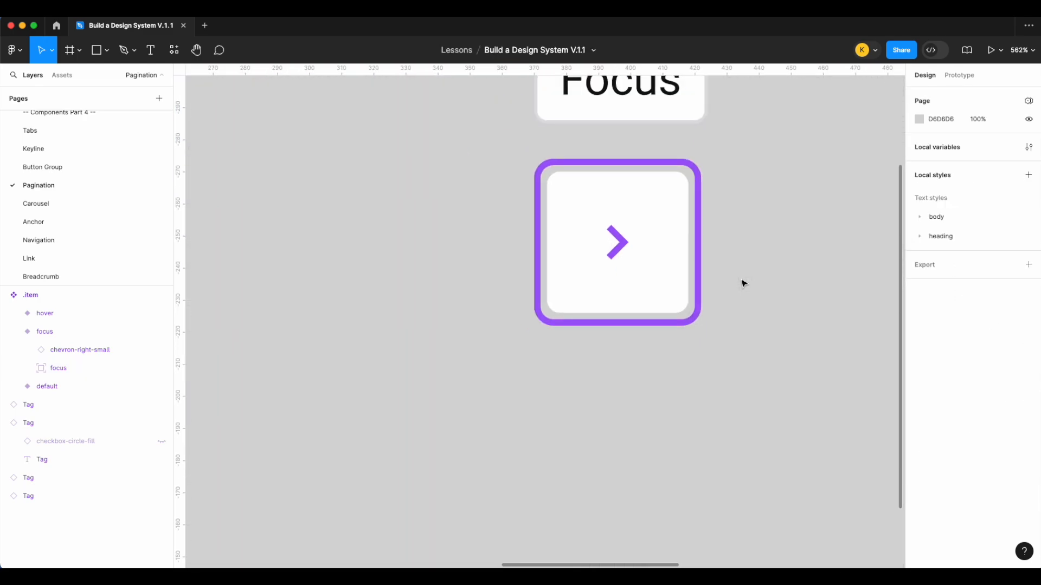
pyautogui.scroll(10, 743, 283)
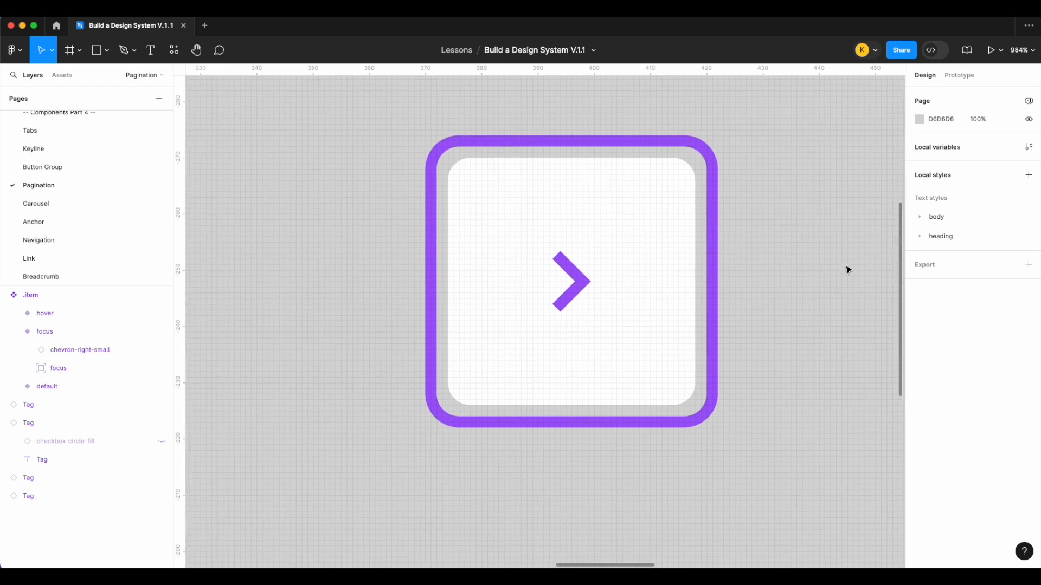
pyautogui.scroll(-8, 562, 189)
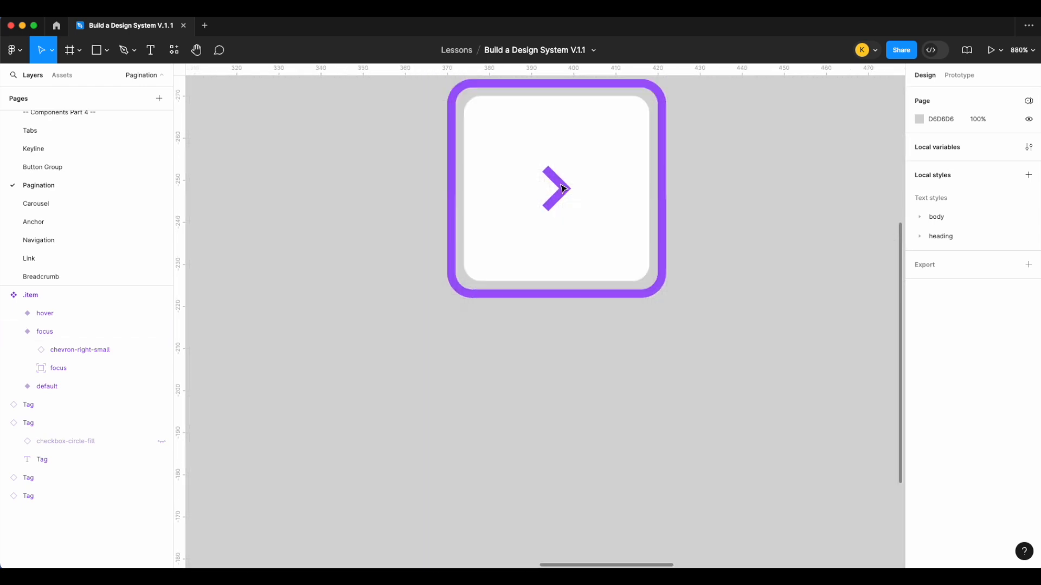
pyautogui.click(581, 185)
pyautogui.scroll(-4, 686, 193)
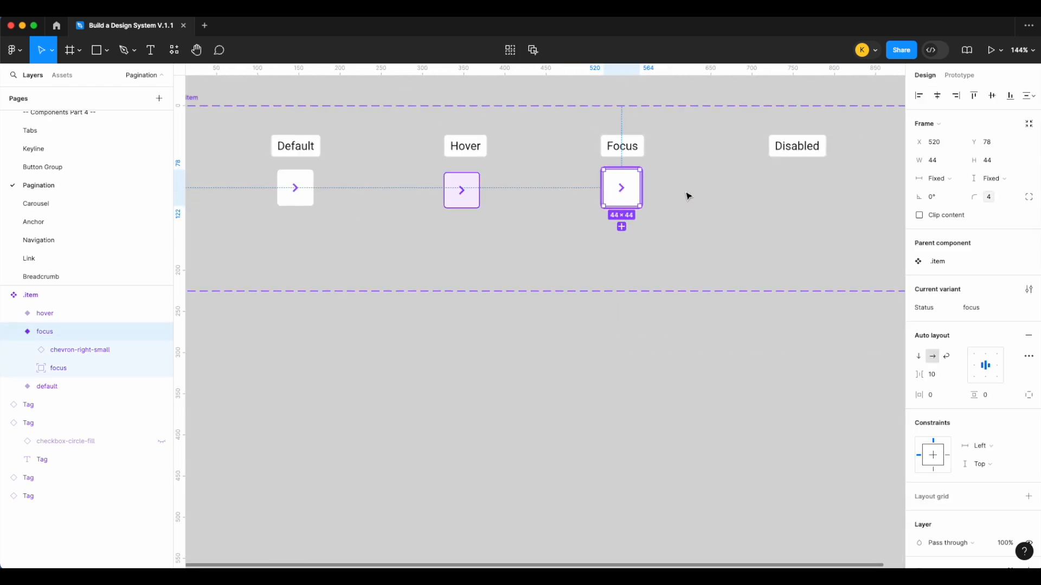
pyautogui.hscroll(1, 686, 200)
pyautogui.click(686, 205)
pyautogui.click(259, 190)
pyautogui.moveTo(259, 191); pyautogui.dragTo(765, 212)
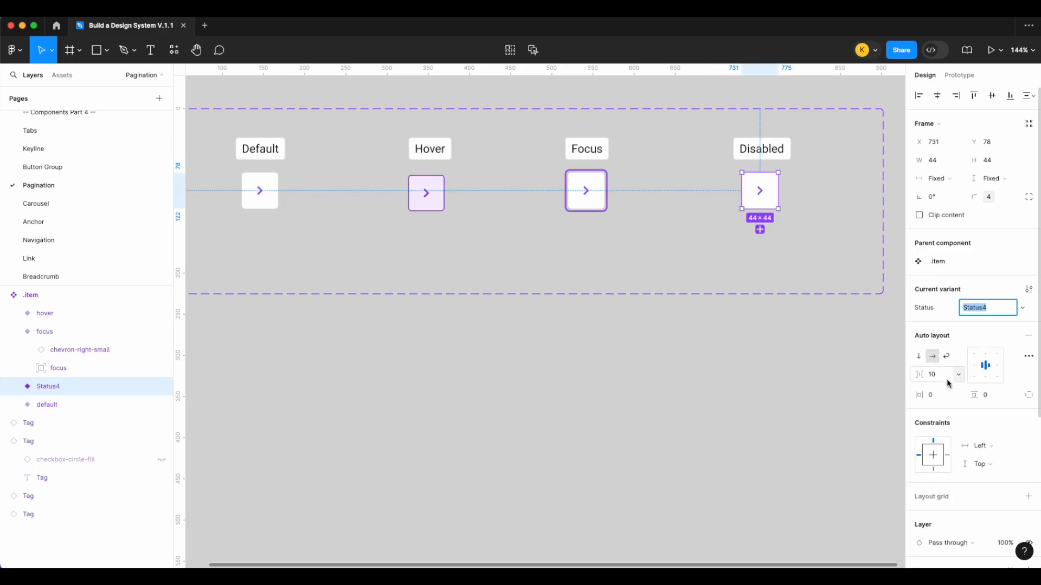
pyautogui.press('Return')
# Step: Set the disabled variant's fill to surface/disabled and its chevron color to icon/on-disabled
pyautogui.scroll(-5, 954, 420)
pyautogui.click(959, 381)
pyautogui.scroll(-2, 841, 455)
pyautogui.click(843, 469)
pyautogui.click(948, 453)
pyautogui.write('ic')
pyautogui.scroll(-1, 824, 482)
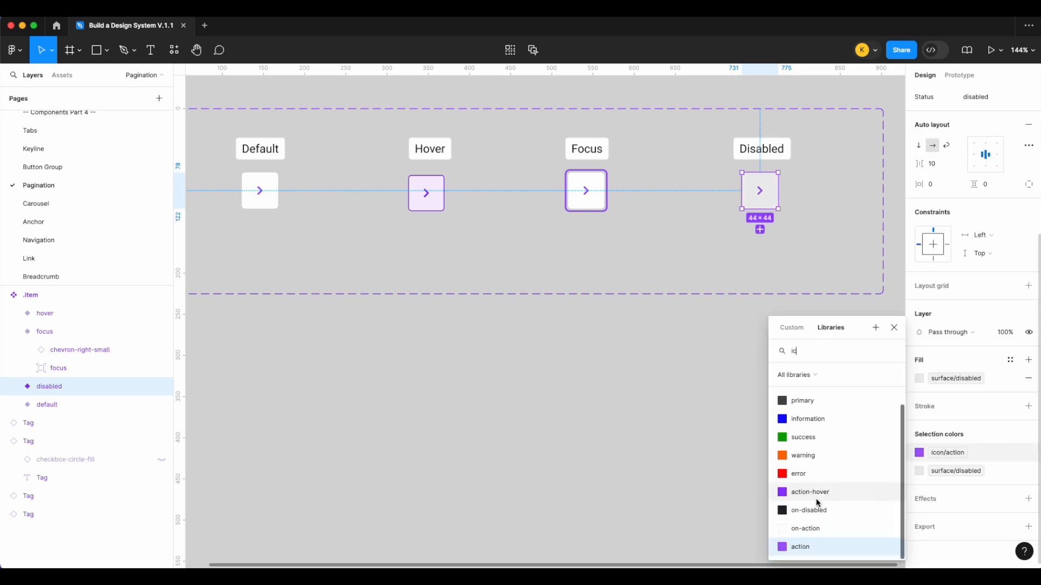
pyautogui.click(811, 509)
pyautogui.click(653, 397)
# Step: Place an instance of the default .item variant below the component set at X -22, Y -58
pyautogui.hscroll(-2, 652, 399)
pyautogui.scroll(-3, 653, 399)
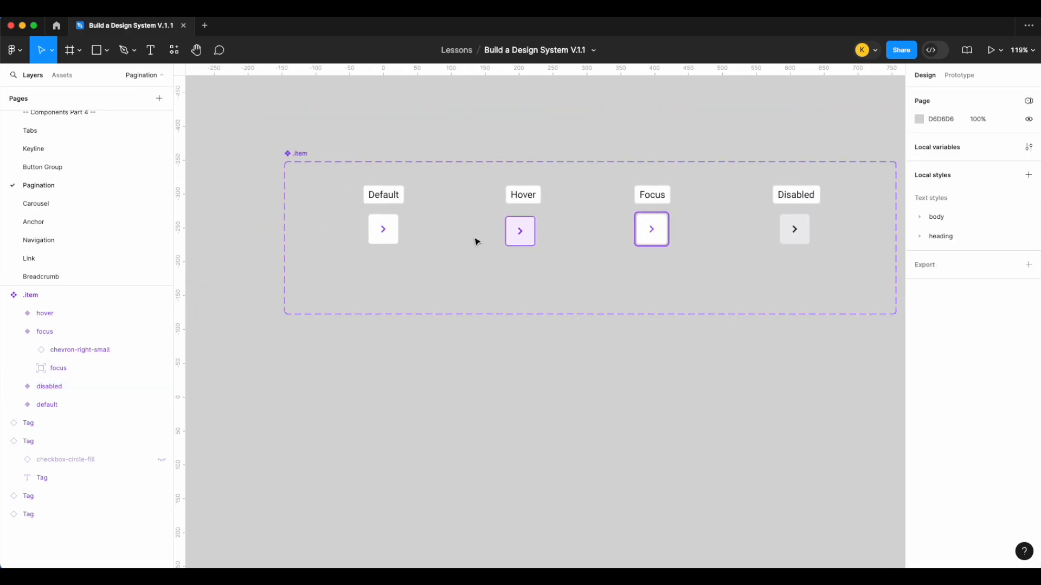
pyautogui.click(384, 230)
pyautogui.moveTo(384, 230); pyautogui.dragTo(387, 377)
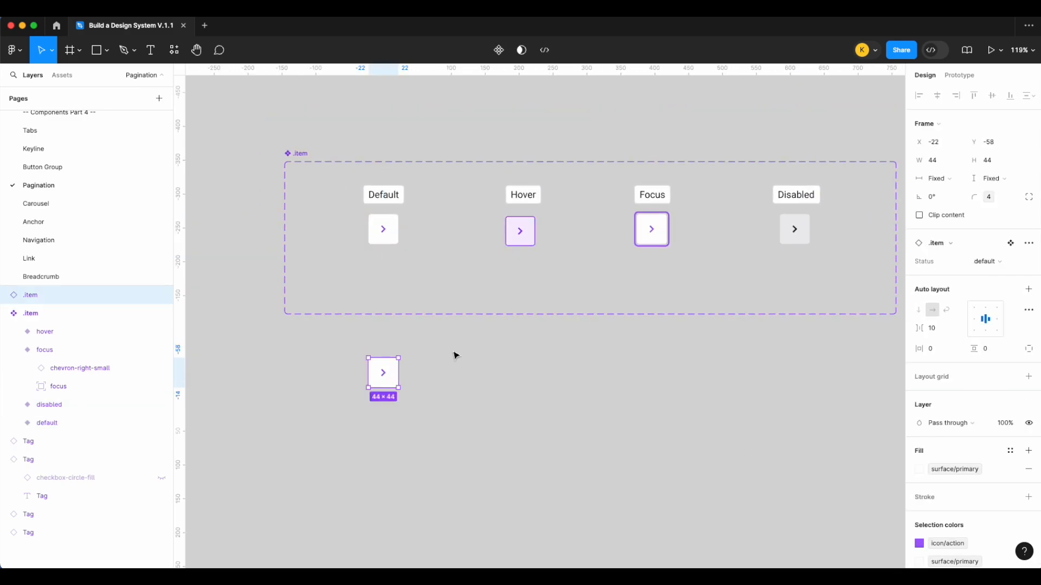
# Step: Check the available Status options on the .item instance below the component set
pyautogui.click(984, 262)
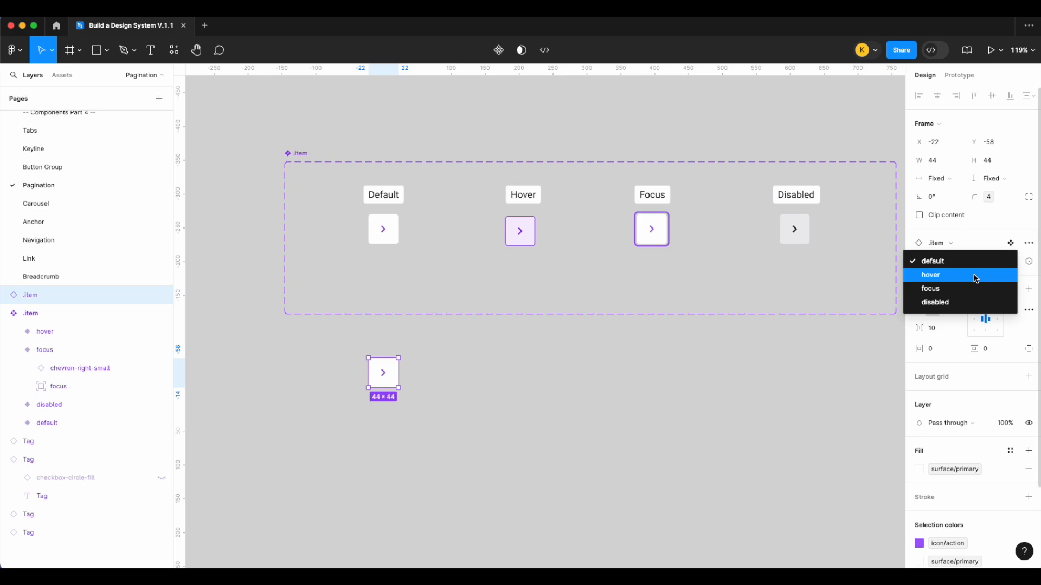
pyautogui.click(718, 407)
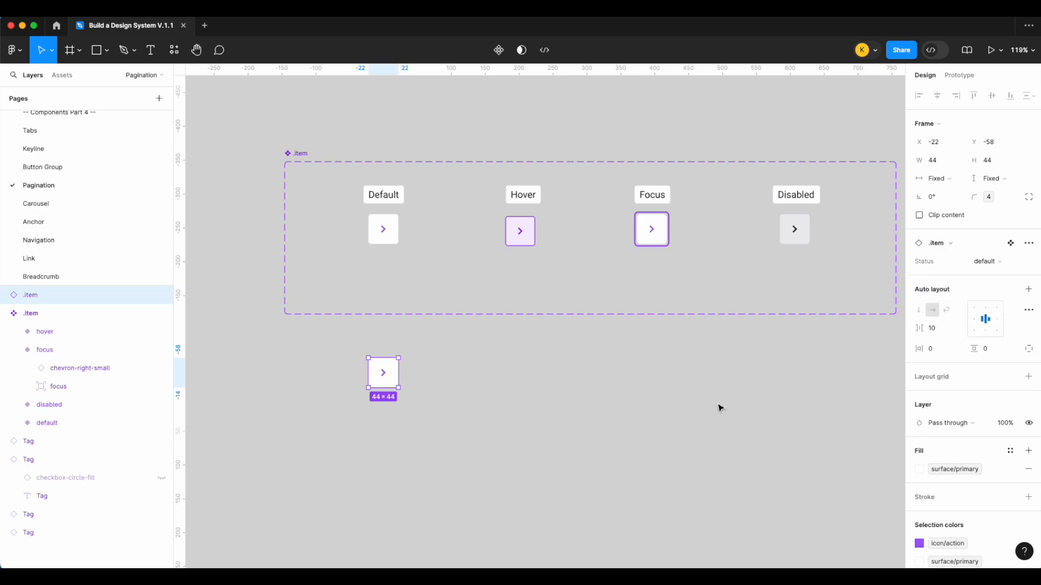
pyautogui.hscroll(3, 719, 408)
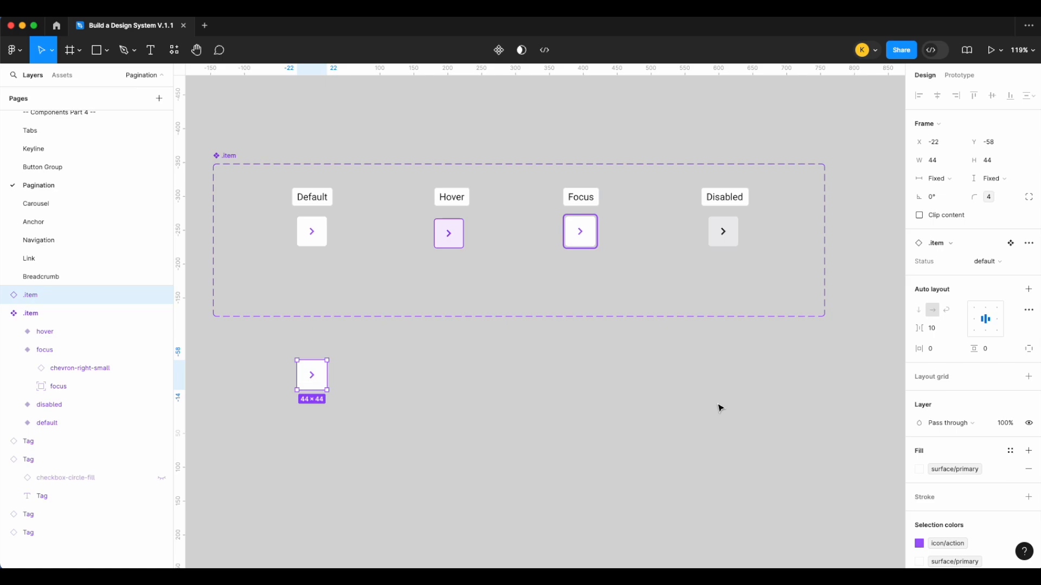
pyautogui.click(720, 408)
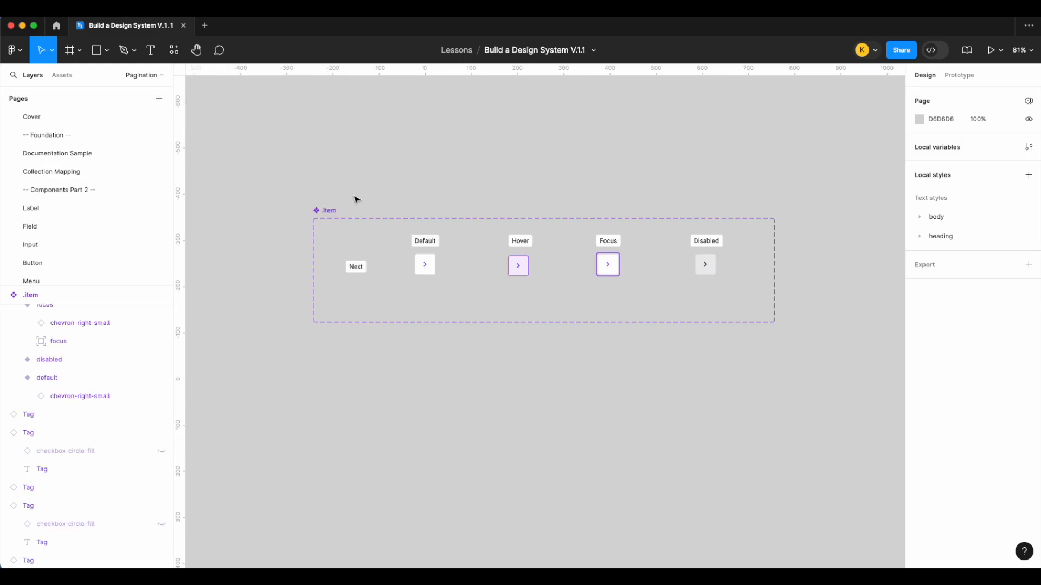
# Step: Place two default .item instances side by side below the component set and delete both
pyautogui.click(323, 210)
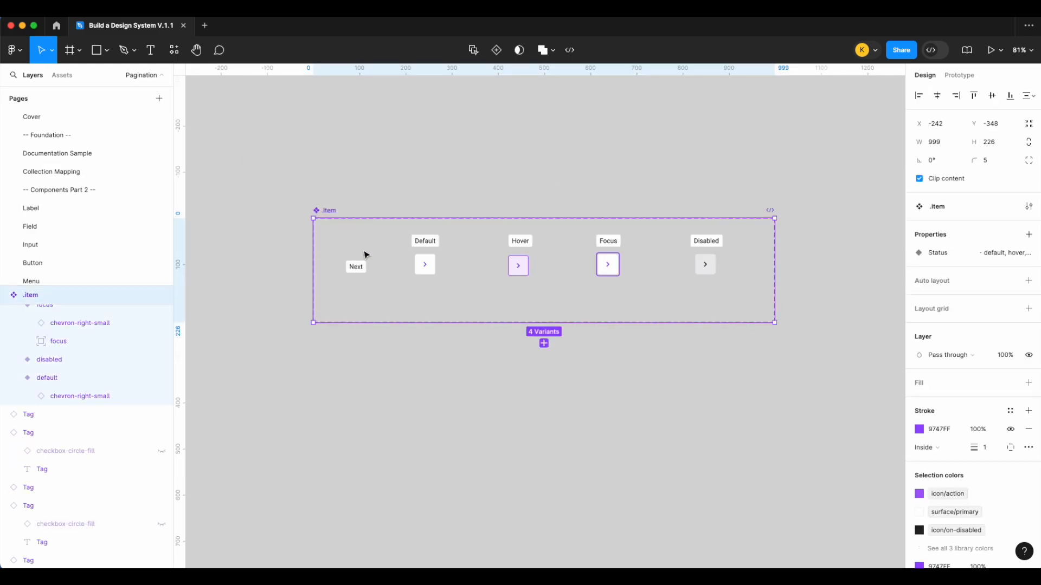
pyautogui.scroll(5, 364, 255)
pyautogui.click(418, 267)
pyautogui.moveTo(418, 267); pyautogui.dragTo(411, 421)
pyautogui.scroll(4, 410, 421)
pyautogui.scroll(-2, 458, 374)
pyautogui.scroll(2, 418, 325)
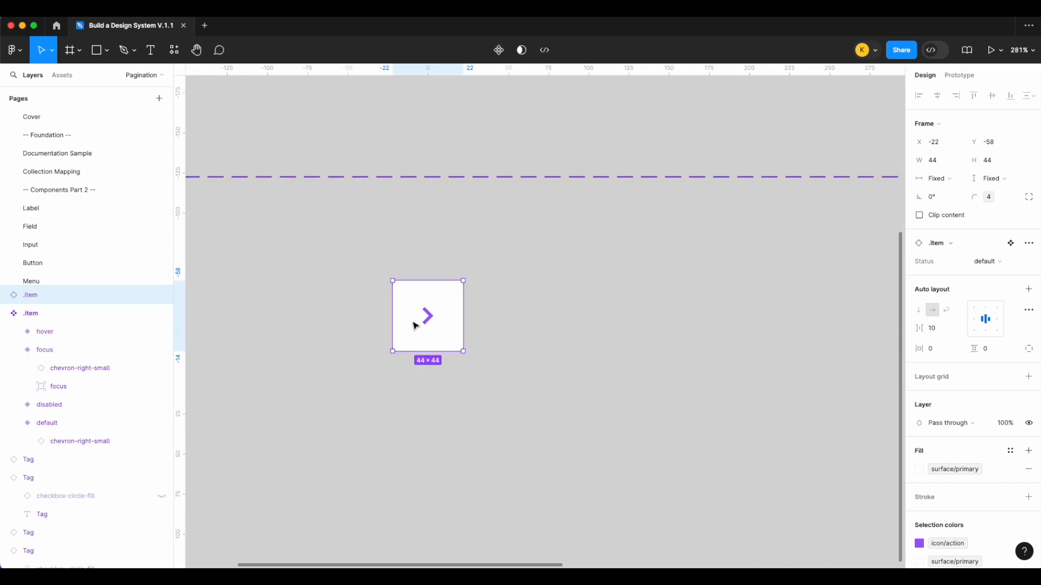
pyautogui.scroll(3, 374, 362)
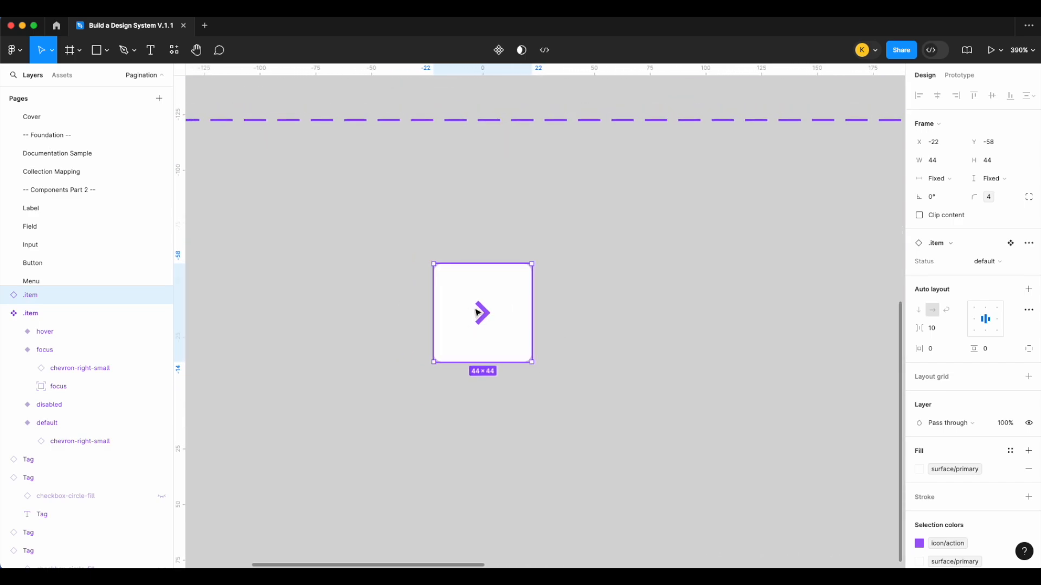
pyautogui.moveTo(512, 314); pyautogui.dragTo(677, 314)
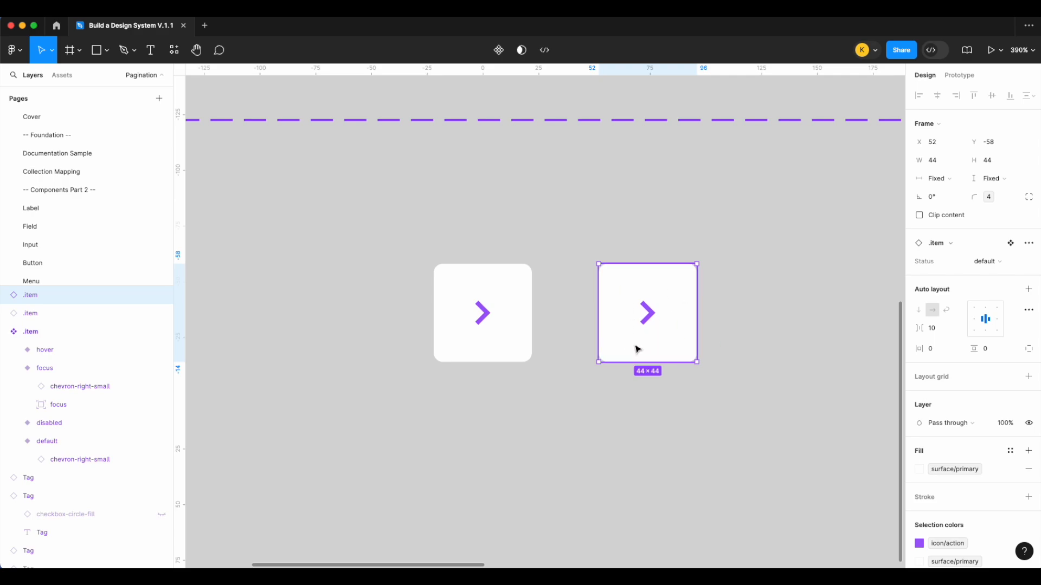
pyautogui.moveTo(686, 410); pyautogui.dragTo(481, 298)
pyautogui.press('Delete')
# Step: Add a variant property named Type with the value next to the .item component set
pyautogui.scroll(-5, 480, 299)
pyautogui.scroll(-2, 481, 298)
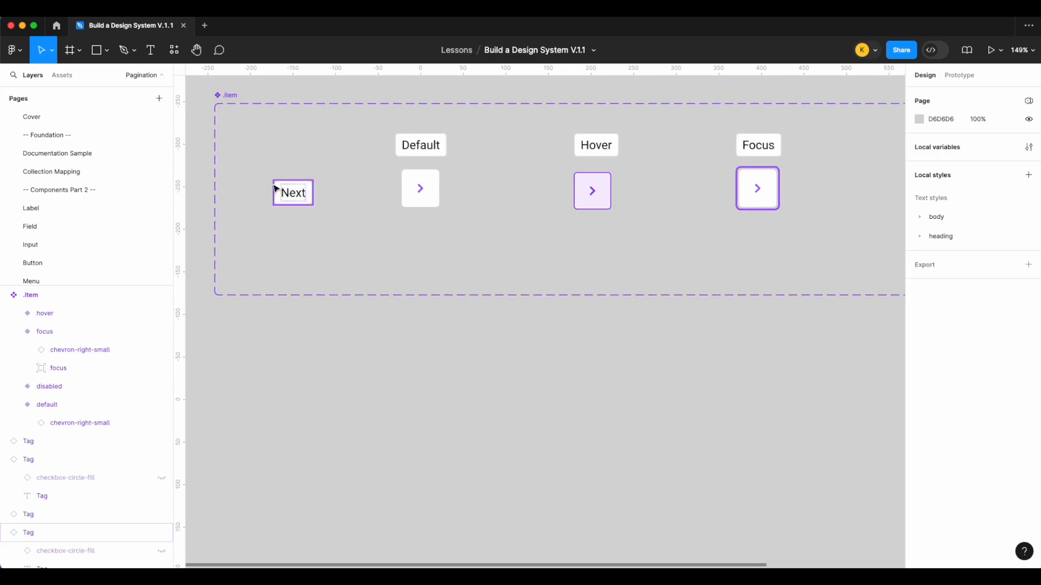
pyautogui.scroll(1, 254, 162)
pyautogui.click(225, 124)
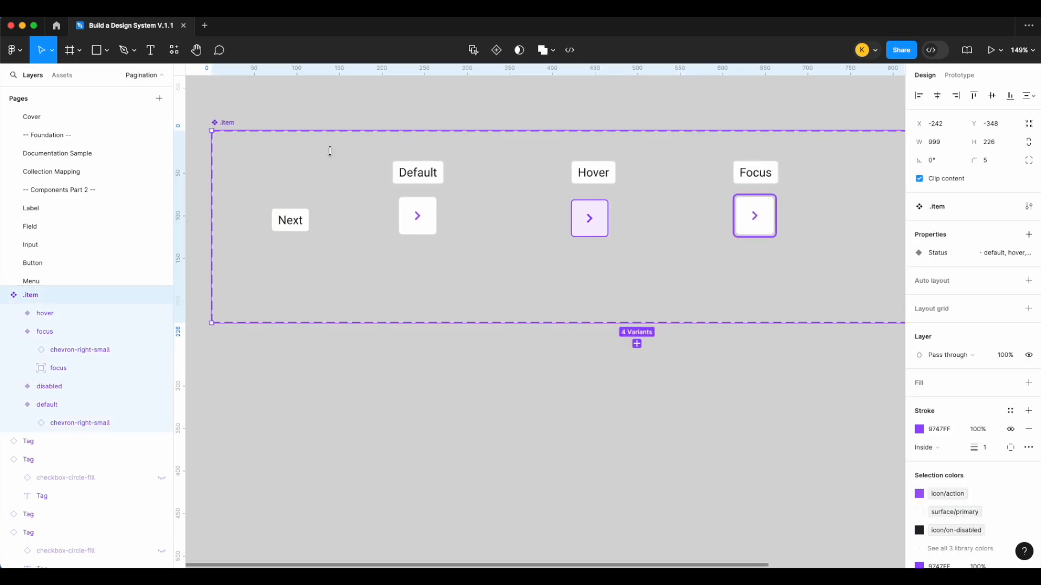
pyautogui.click(1029, 235)
pyautogui.click(959, 274)
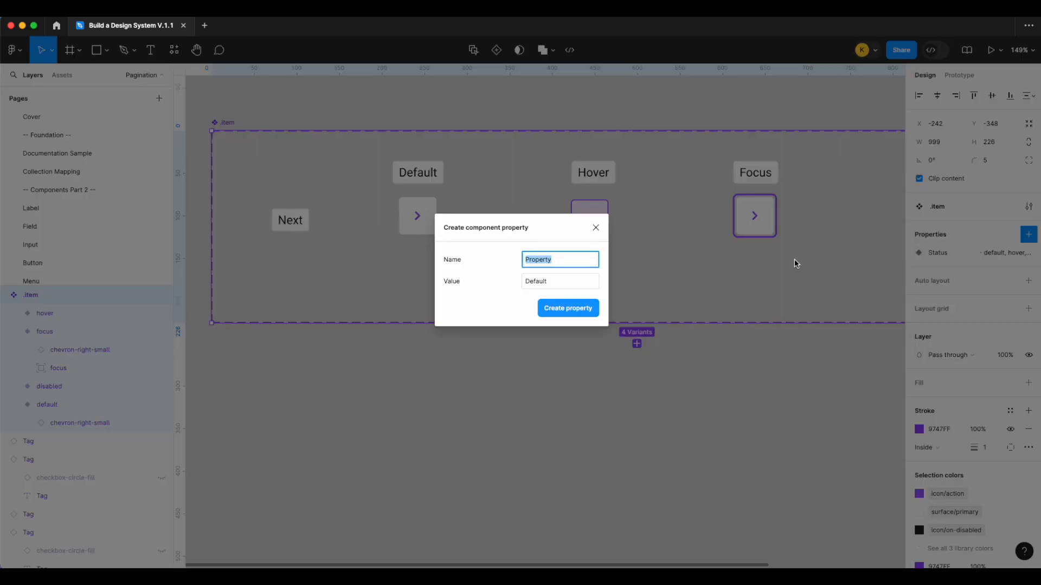
pyautogui.click(572, 282)
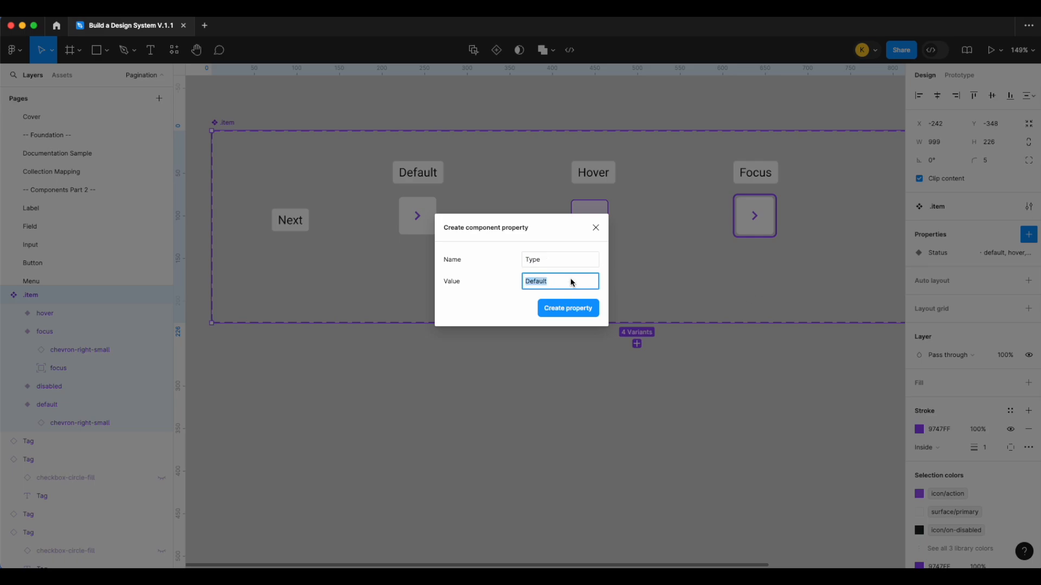
pyautogui.press('Return')
# Step: Place a test instance of the default .item variant, check its Type options and delete it
pyautogui.click(486, 397)
pyautogui.moveTo(417, 220); pyautogui.dragTo(420, 415)
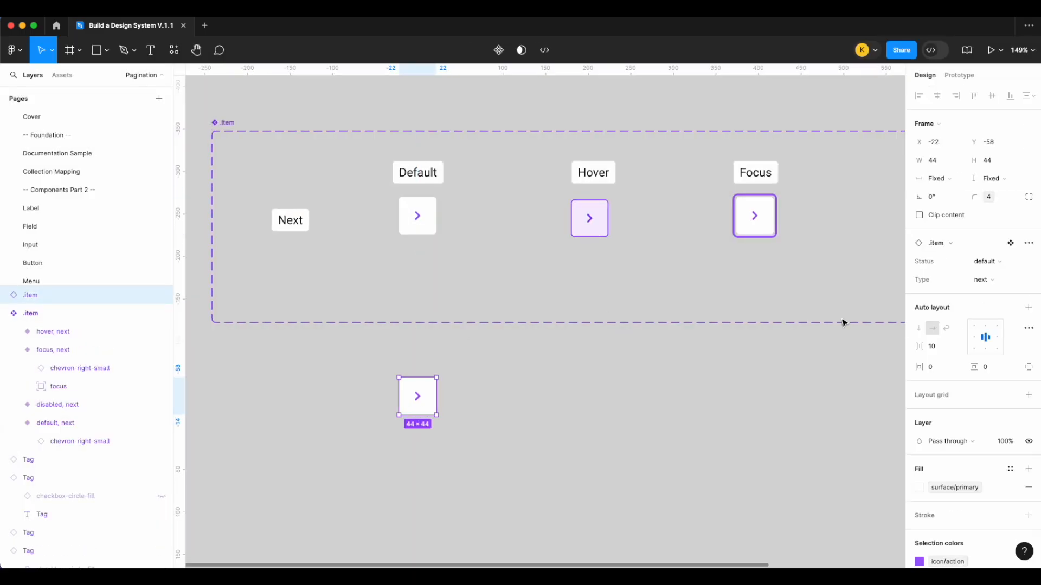
pyautogui.click(992, 280)
pyautogui.click(951, 284)
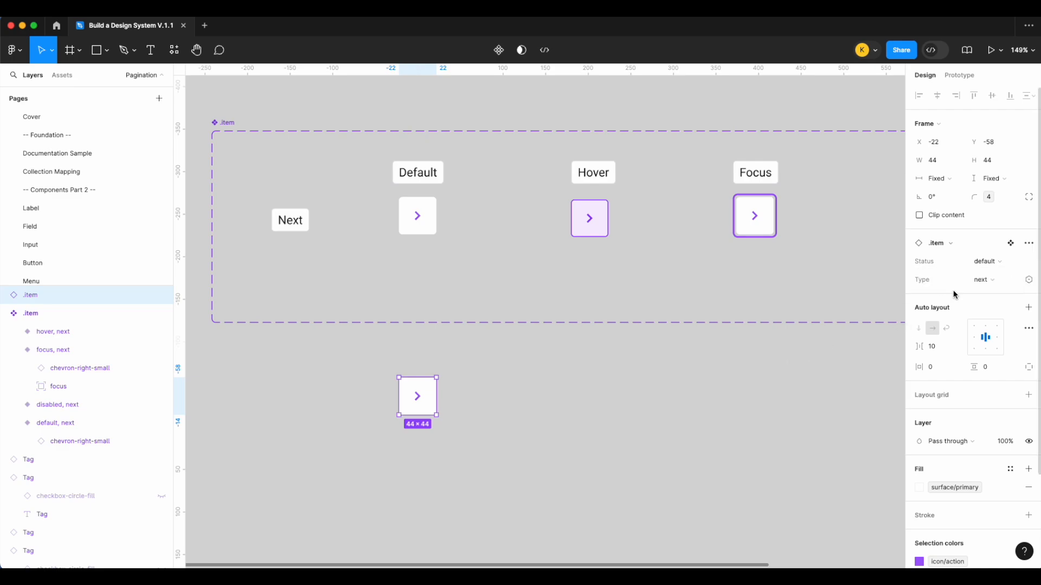
pyautogui.click(515, 416)
pyautogui.click(431, 406)
pyautogui.press('Delete')
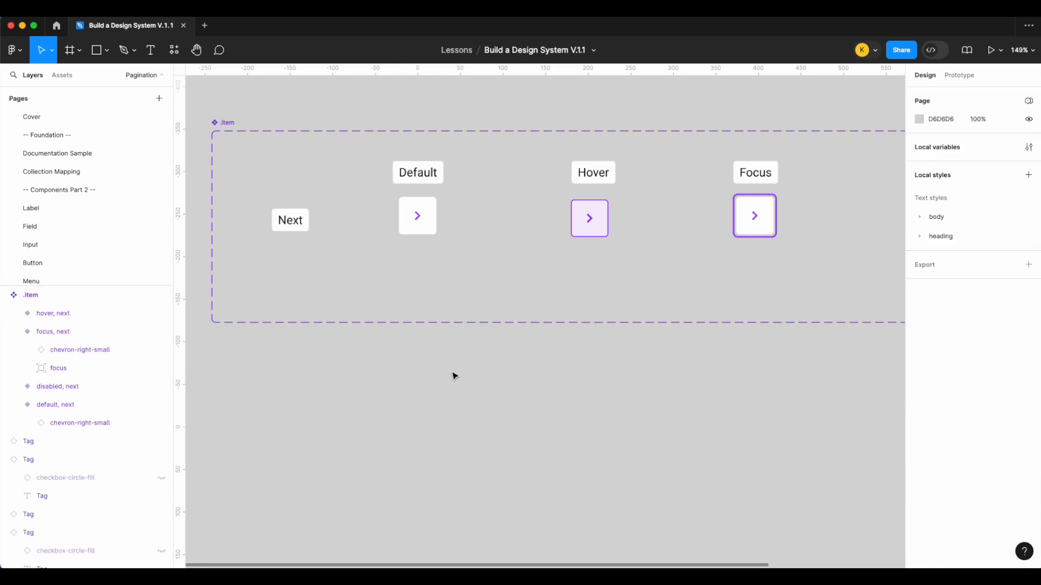
# Step: Extend the .item component set downward to a height of 490
pyautogui.scroll(-3, 454, 374)
pyautogui.moveTo(447, 331); pyautogui.dragTo(442, 420)
pyautogui.press('super+z')
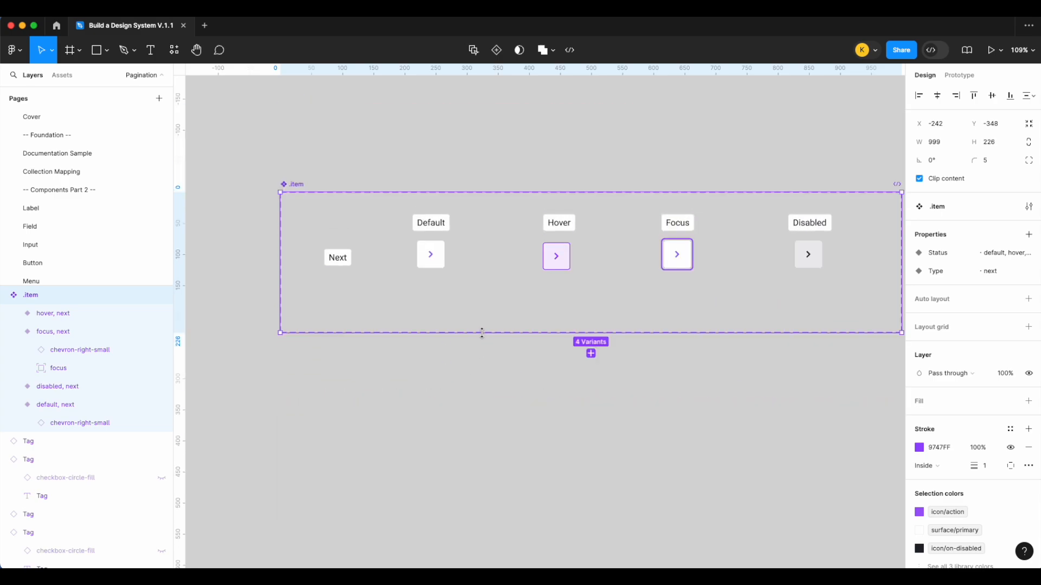
pyautogui.moveTo(482, 381); pyautogui.dragTo(469, 496)
pyautogui.hscroll(1, 401, 401)
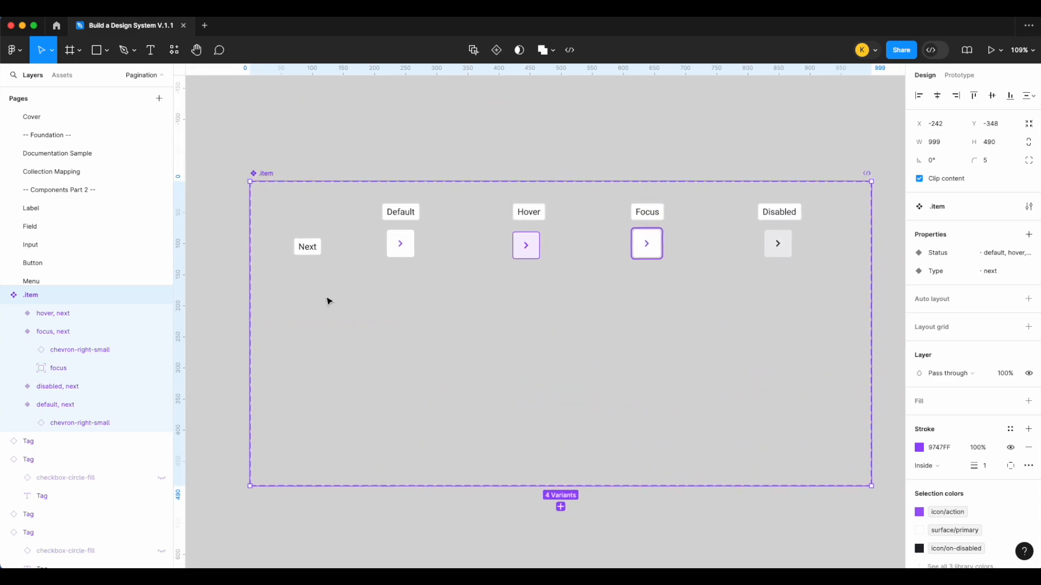
# Step: Duplicate the Next tag directly below itself and change the copy's text to Previous
pyautogui.click(315, 251)
pyautogui.moveTo(316, 251); pyautogui.dragTo(313, 308)
pyautogui.doubleClick(312, 308)
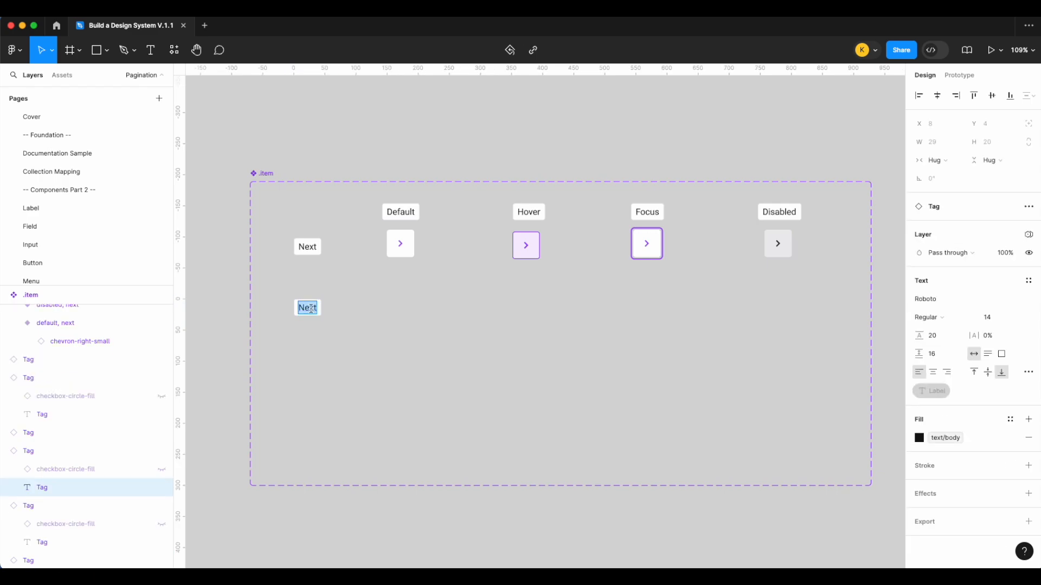
pyautogui.write('Previous')
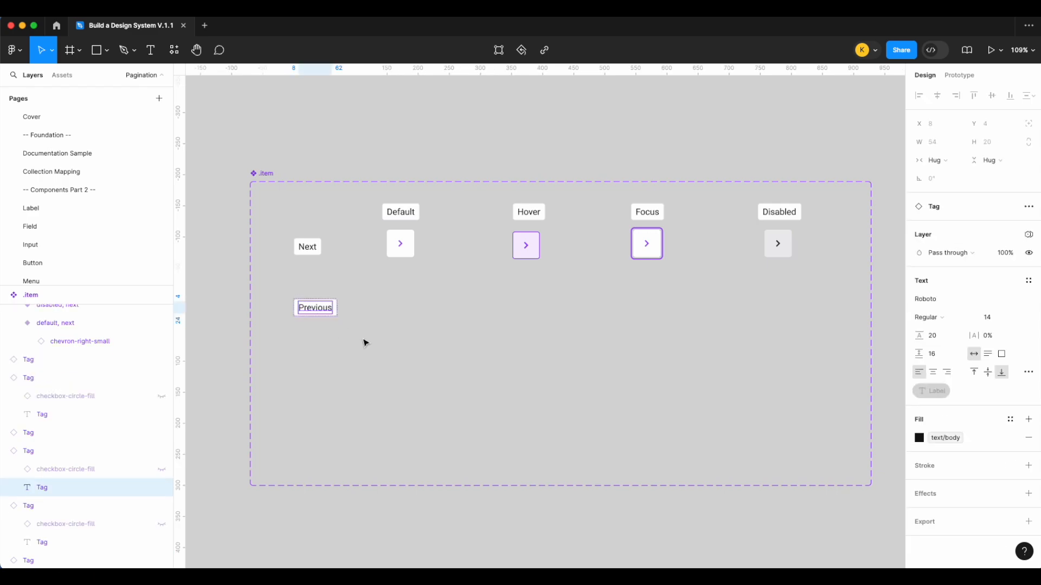
pyautogui.press('Escape')
pyautogui.press('Escape')
# Step: Duplicate the four variants into the Previous row and swap the default copy's icon to chevron-left-small
pyautogui.moveTo(818, 340); pyautogui.dragTo(404, 312)
pyautogui.doubleClick(404, 313)
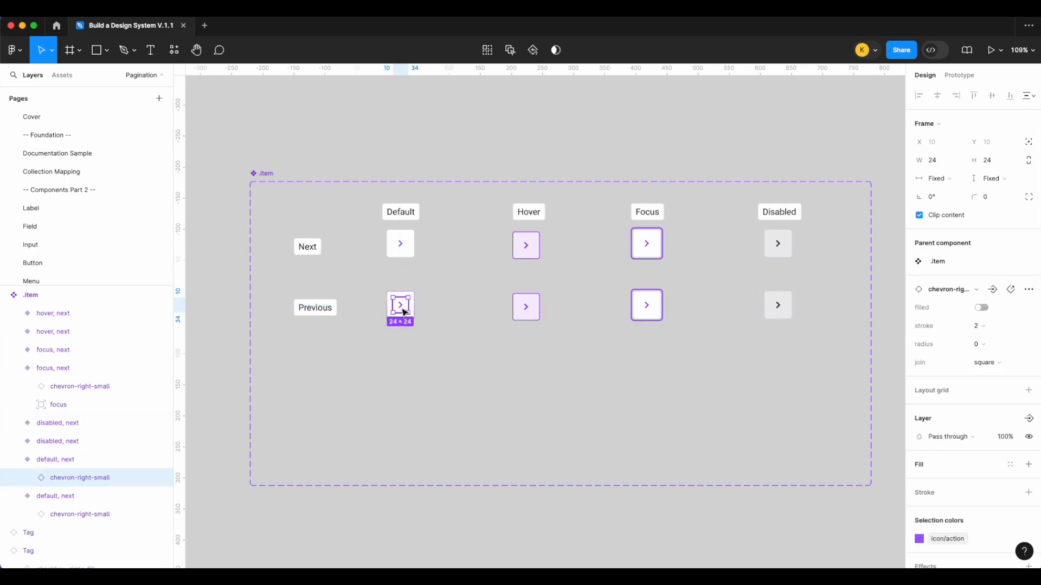
pyautogui.click(977, 292)
pyautogui.write('chev')
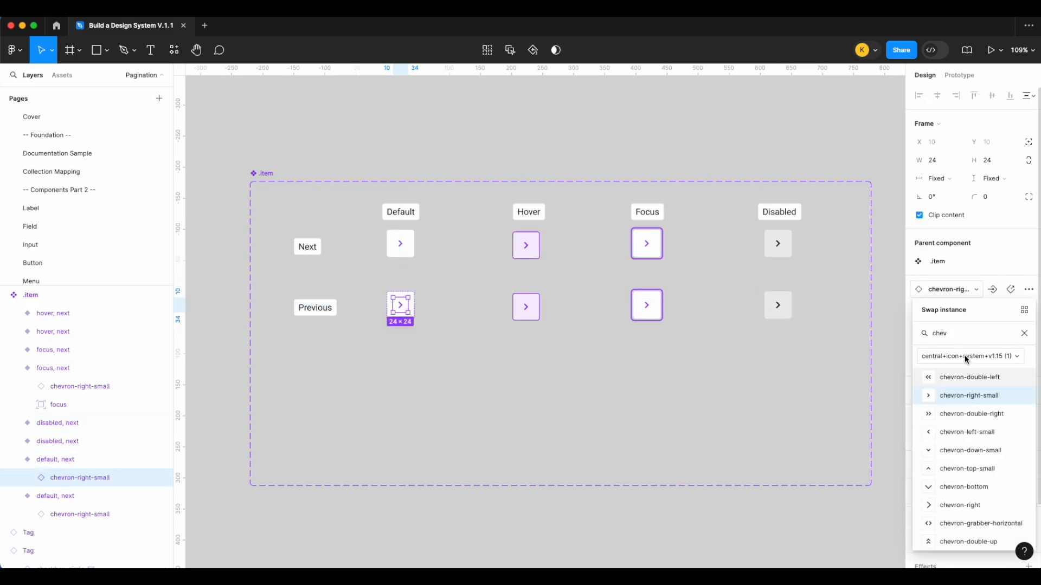
pyautogui.click(970, 432)
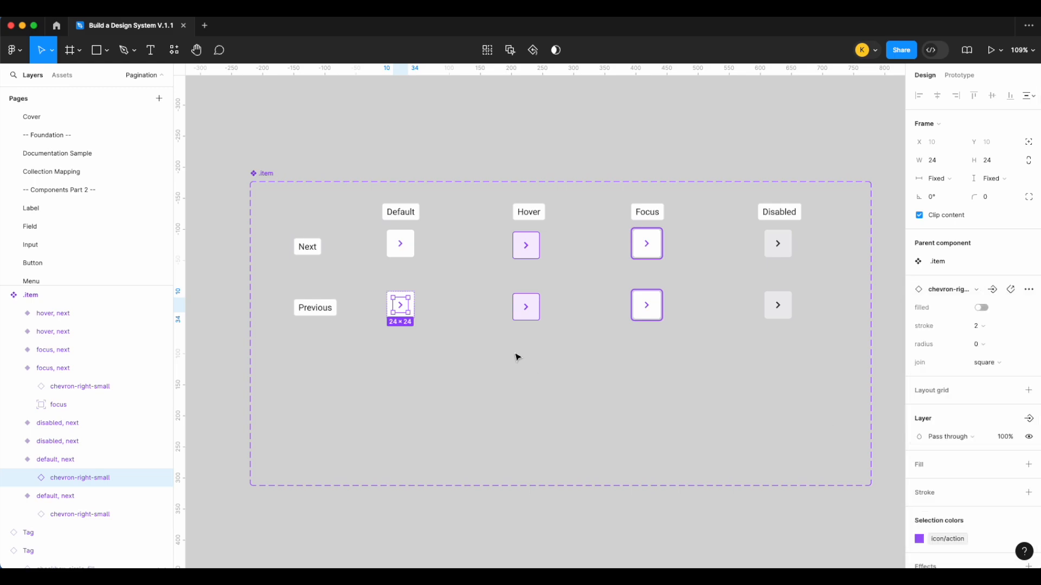
# Step: Swap the hover variant's icon in the Previous row to chevron-left-small
pyautogui.scroll(5, 520, 336)
pyautogui.click(537, 295)
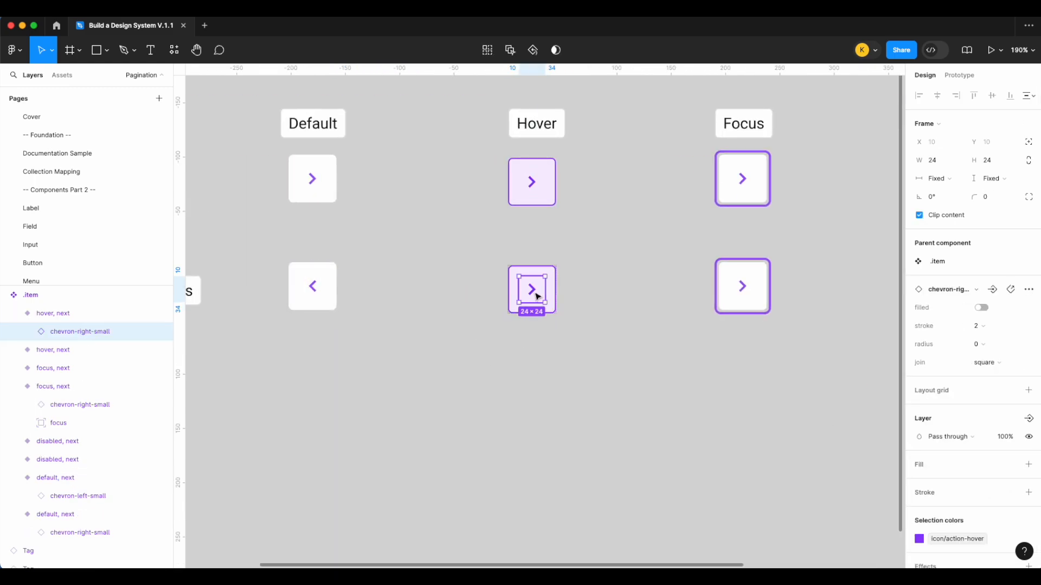
pyautogui.click(977, 289)
pyautogui.write('chev')
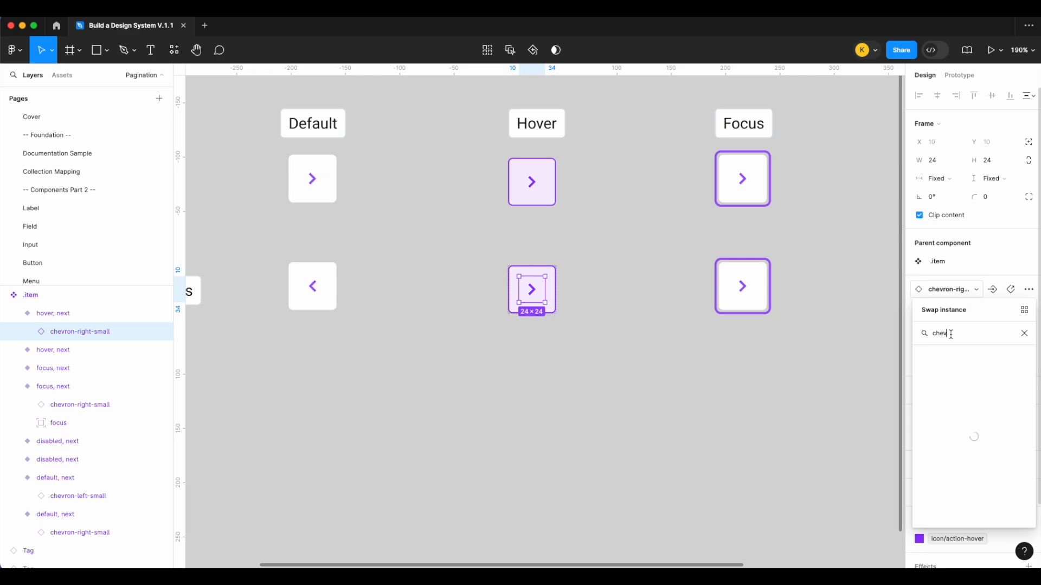
pyautogui.click(971, 432)
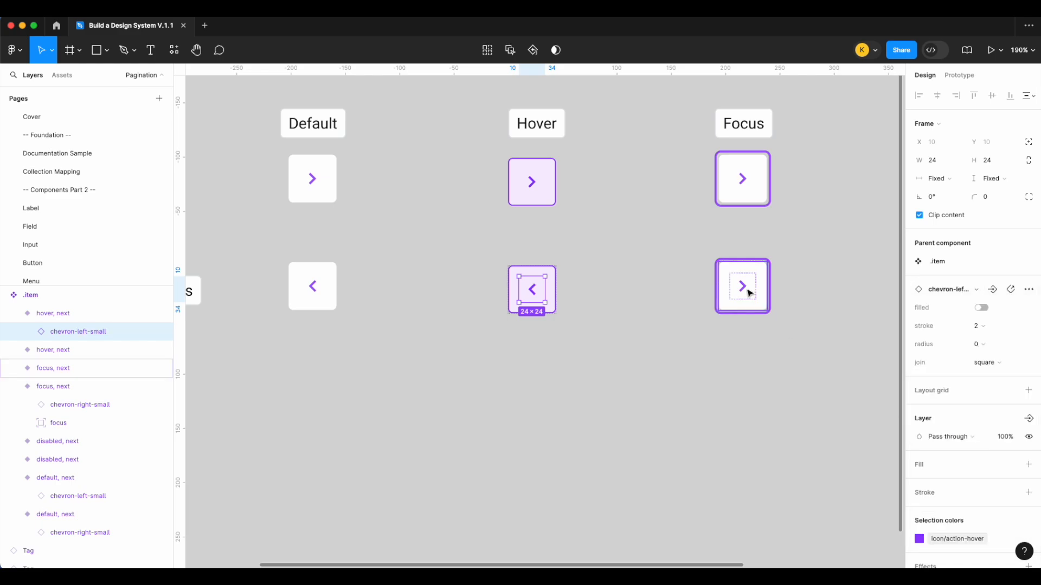
# Step: Swap the focus variant's icon in the Previous row to chevron-left-small
pyautogui.click(745, 288)
pyautogui.click(960, 291)
pyautogui.write('chev')
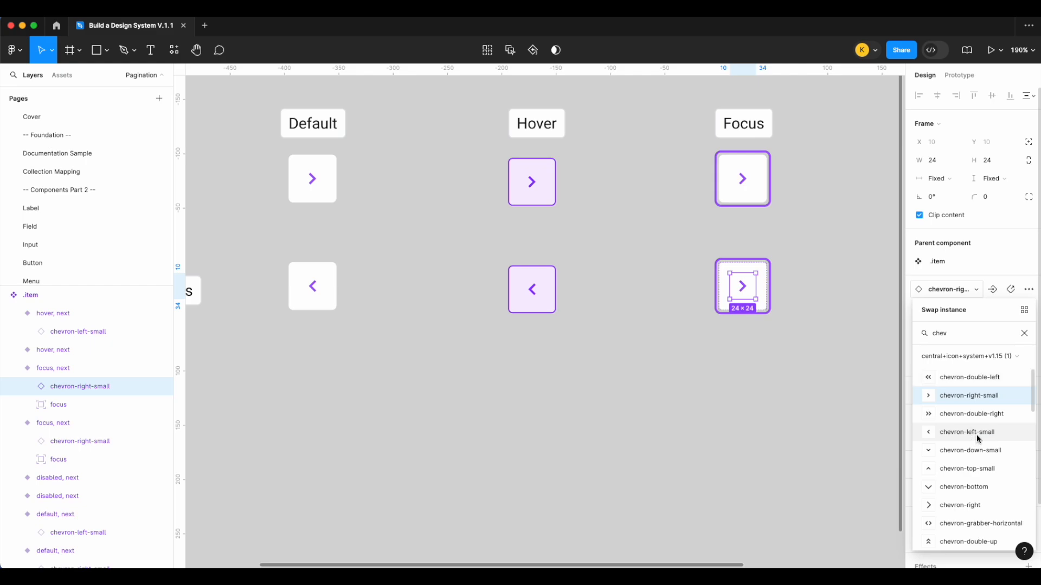
pyautogui.click(977, 432)
# Step: Swap the disabled variant's icon in the Previous row to chevron-left-small
pyautogui.hscroll(5, 806, 337)
pyautogui.click(791, 287)
pyautogui.click(959, 290)
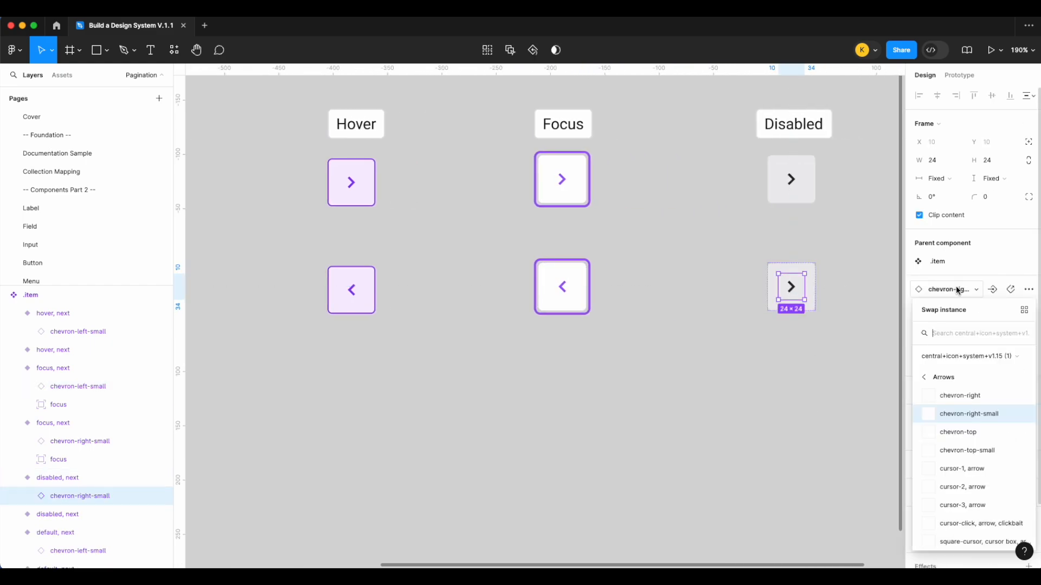
pyautogui.write('chev')
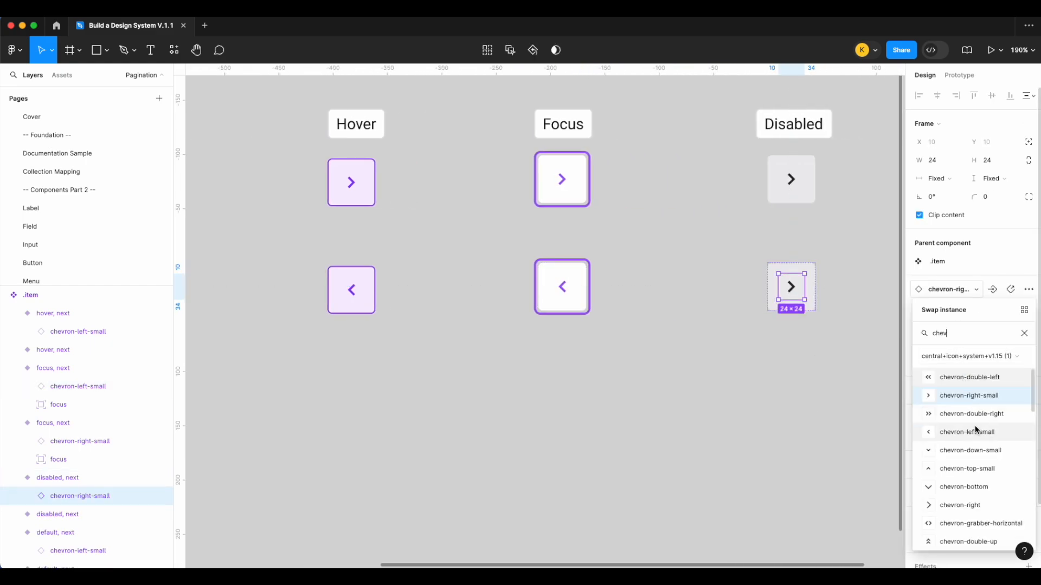
pyautogui.click(978, 432)
# Step: Set the radius property of the disabled Previous variant's left chevron to 2
pyautogui.scroll(5, 806, 273)
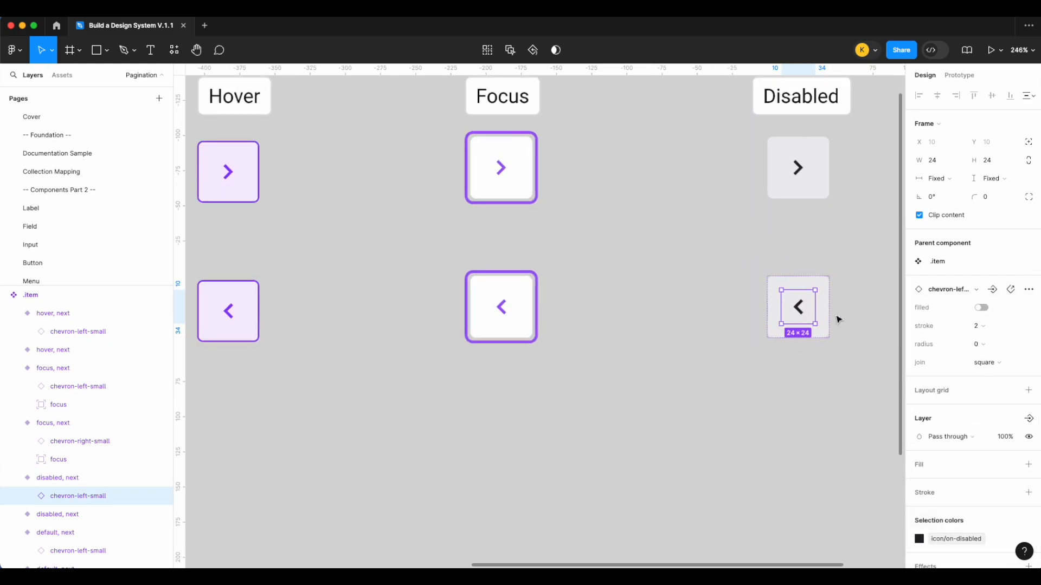
pyautogui.scroll(-3, 838, 320)
pyautogui.scroll(3, 464, 295)
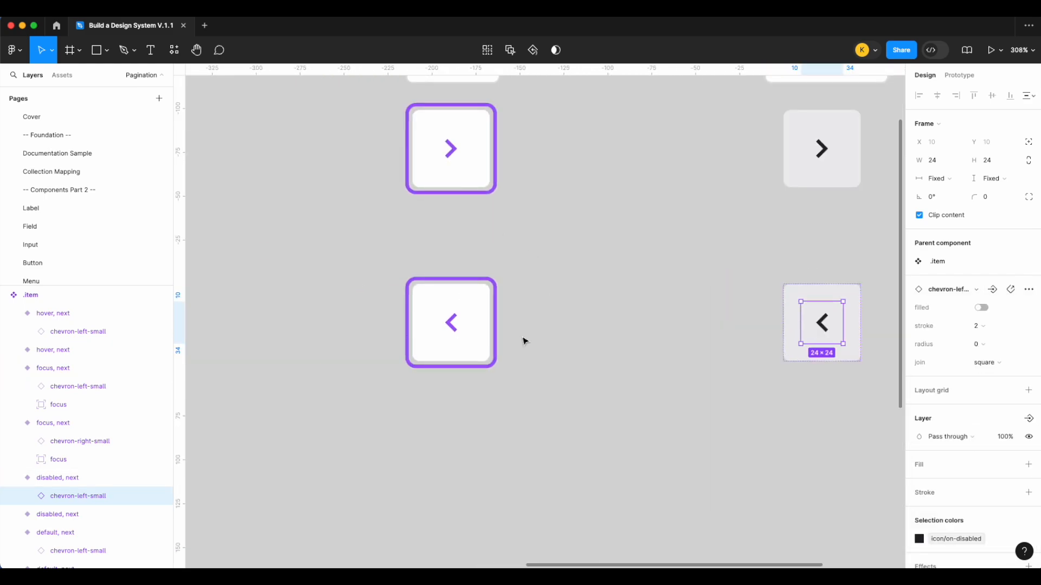
pyautogui.scroll(3, 762, 339)
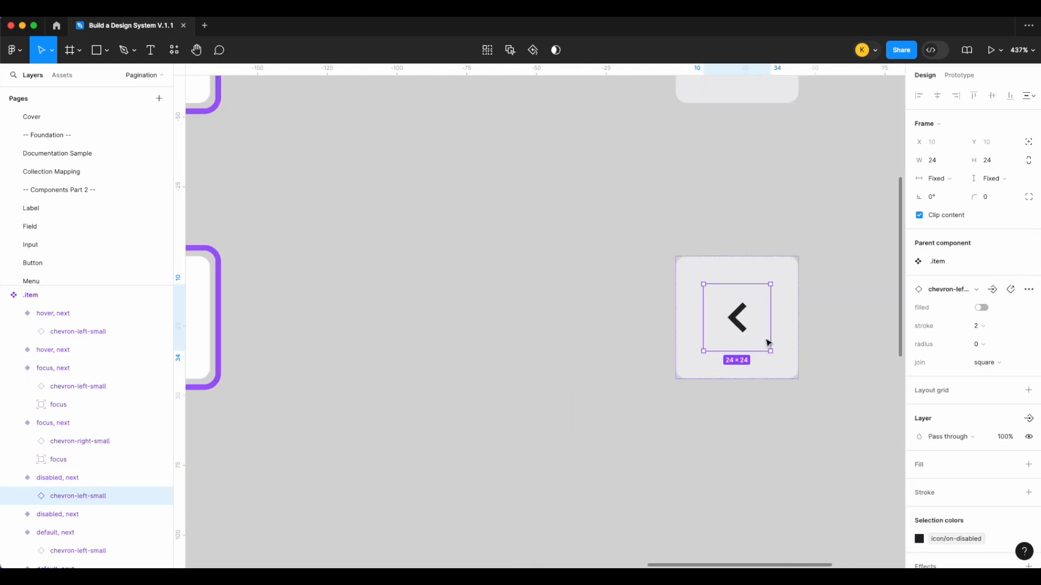
pyautogui.scroll(2, 811, 330)
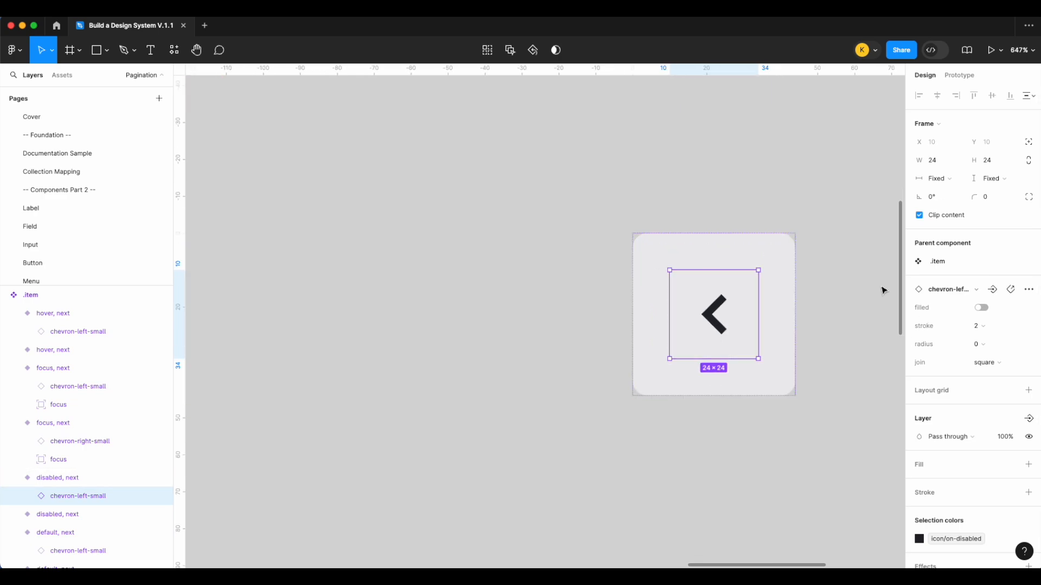
pyautogui.click(975, 344)
pyautogui.click(968, 372)
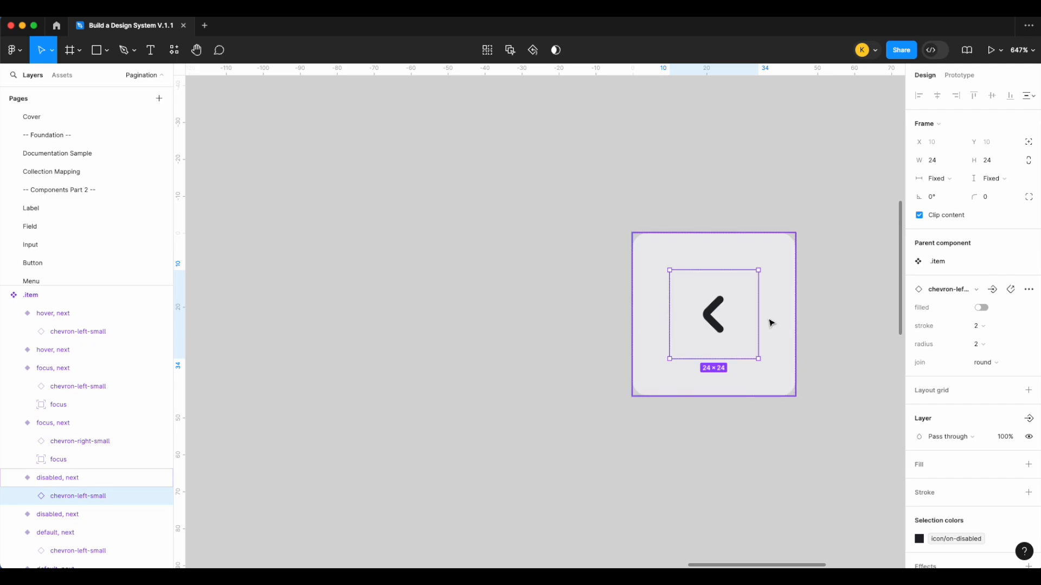
# Step: Select the matching left chevrons across all Previous variants and set their radius property to 2
pyautogui.scroll(-5, 771, 323)
pyautogui.hscroll(-4, 771, 323)
pyautogui.click(489, 51)
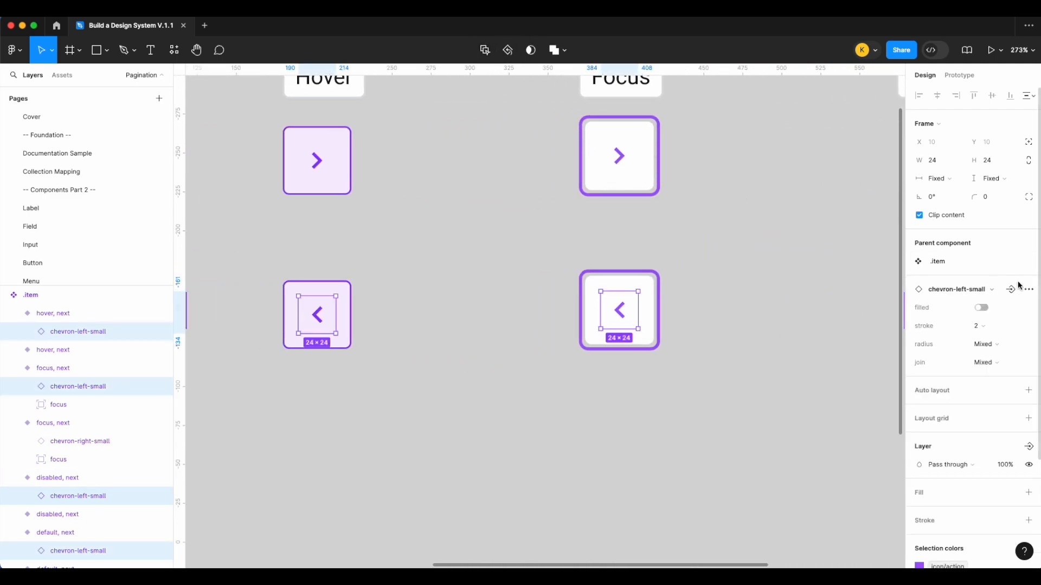
pyautogui.click(985, 344)
pyautogui.click(924, 395)
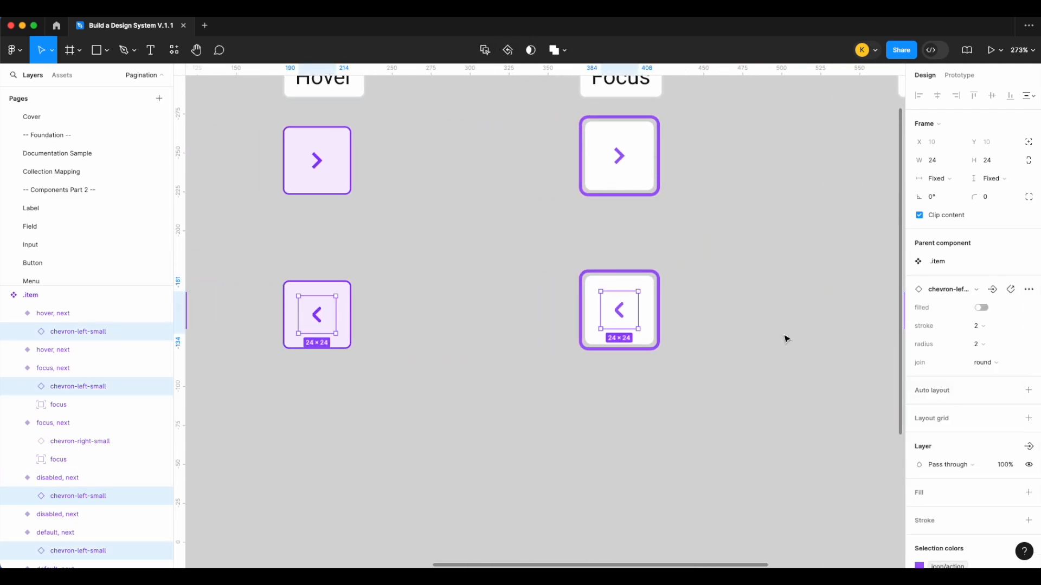
# Step: Set the radius property of the default Next variant's right chevron to 2
pyautogui.scroll(1, 785, 337)
pyautogui.hscroll(-8, 785, 337)
pyautogui.click(471, 186)
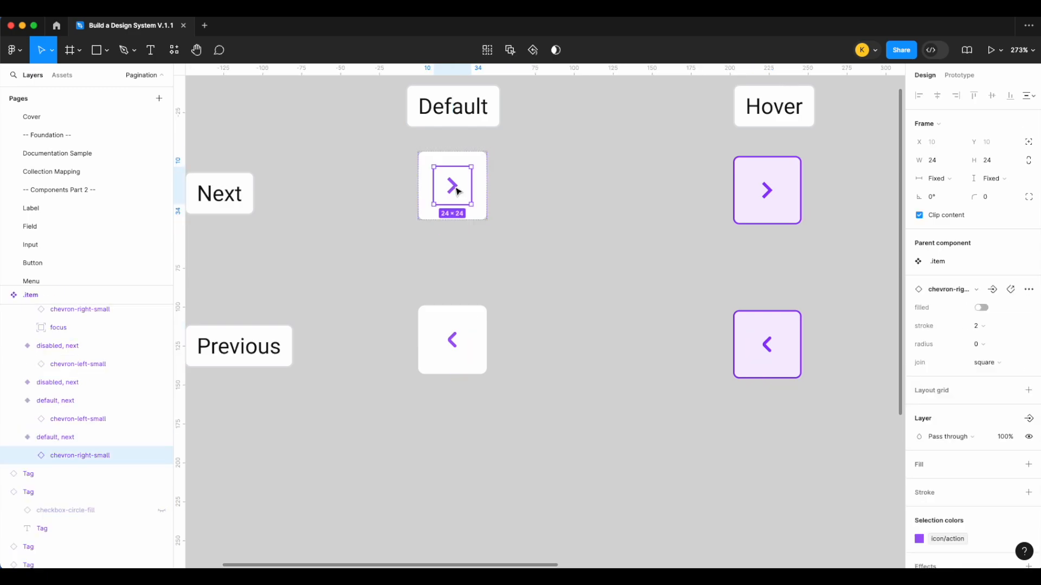
pyautogui.click(985, 344)
pyautogui.click(966, 371)
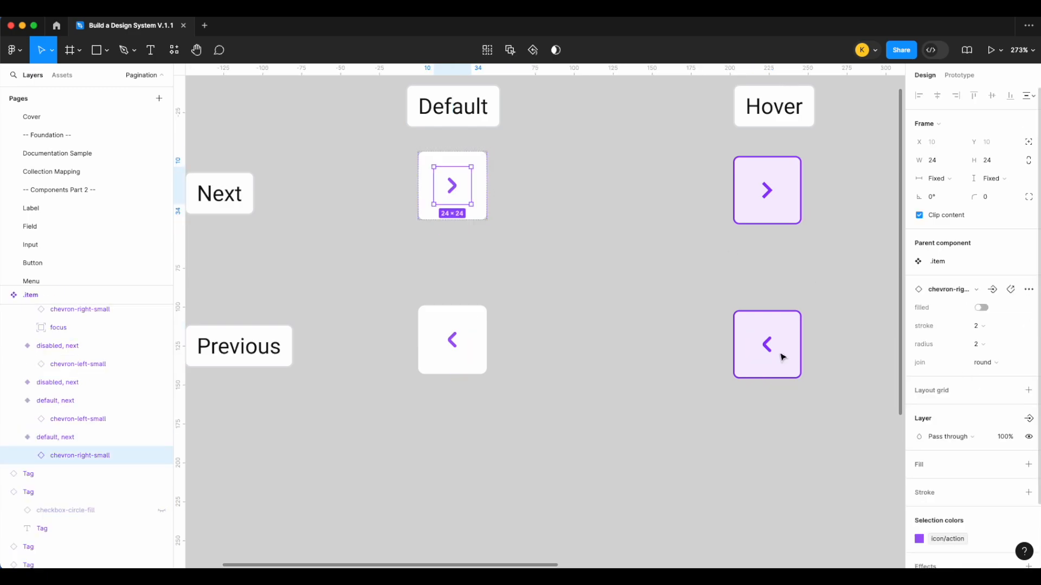
# Step: Select the matching right chevrons across all Next variants and set their radius property to 2
pyautogui.click(628, 326)
pyautogui.hscroll(5, 627, 326)
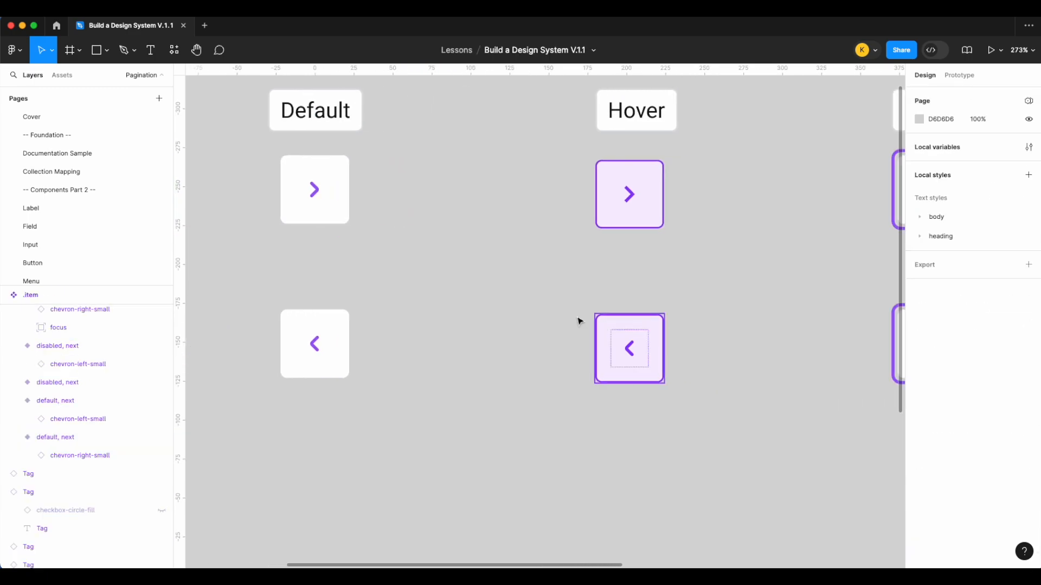
pyautogui.click(618, 198)
pyautogui.press('super+alt+a')
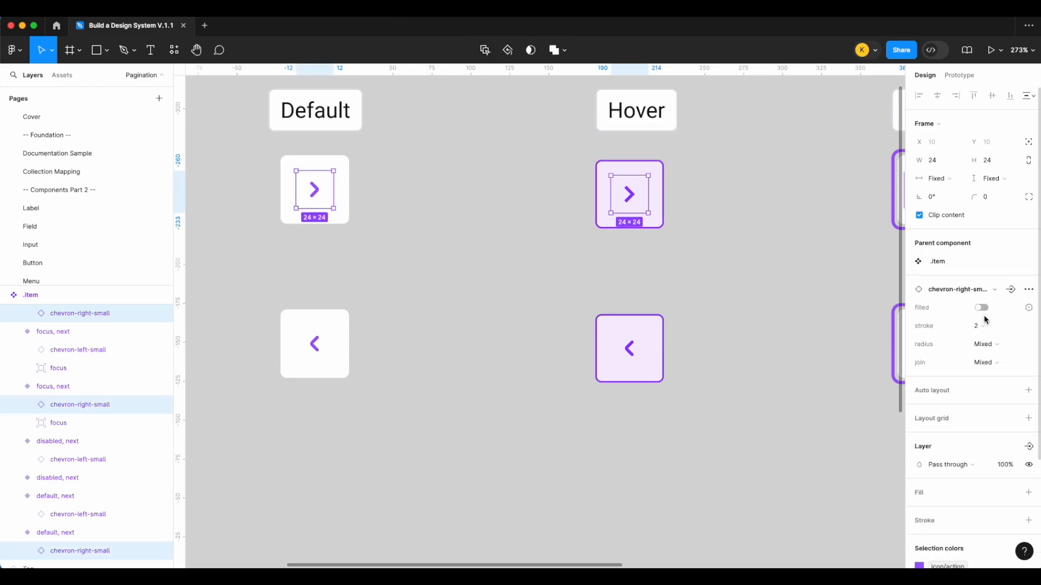
pyautogui.click(980, 326)
pyautogui.click(964, 394)
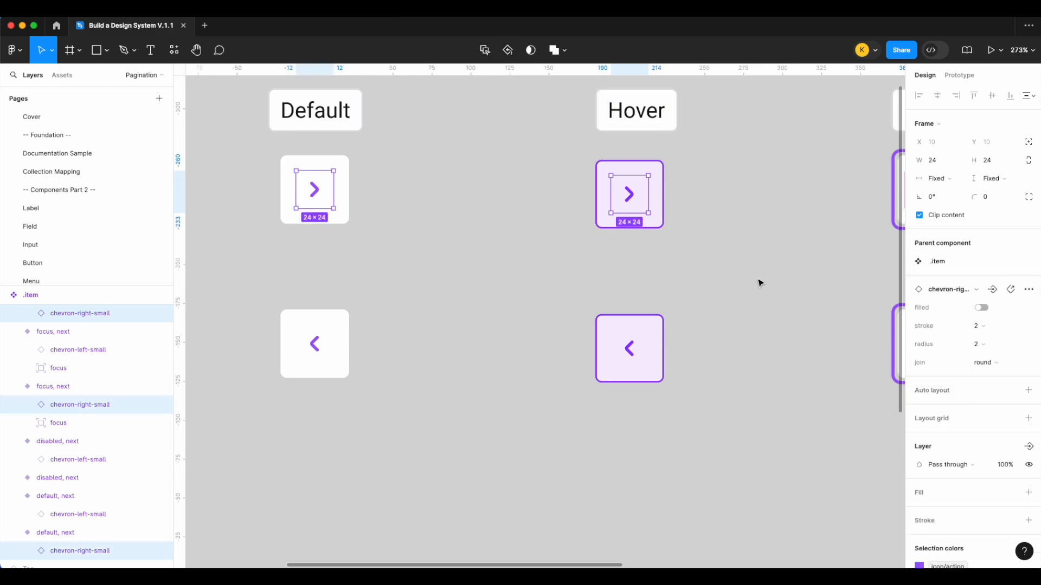
# Step: Select the four variants in the Previous row and set their Type property to previous
pyautogui.click(758, 280)
pyautogui.scroll(-5, 758, 280)
pyautogui.hscroll(4, 758, 280)
pyautogui.scroll(-5, 760, 283)
pyautogui.click(472, 300)
pyautogui.click(697, 343)
pyautogui.moveTo(798, 338); pyautogui.dragTo(485, 305)
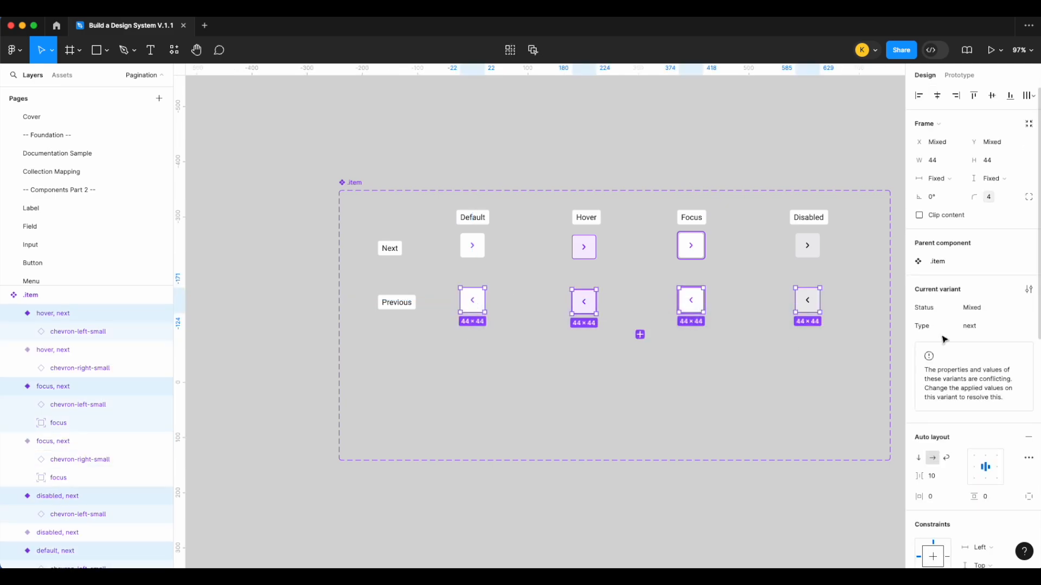
pyautogui.click(984, 326)
pyautogui.press('Return')
pyautogui.click(646, 307)
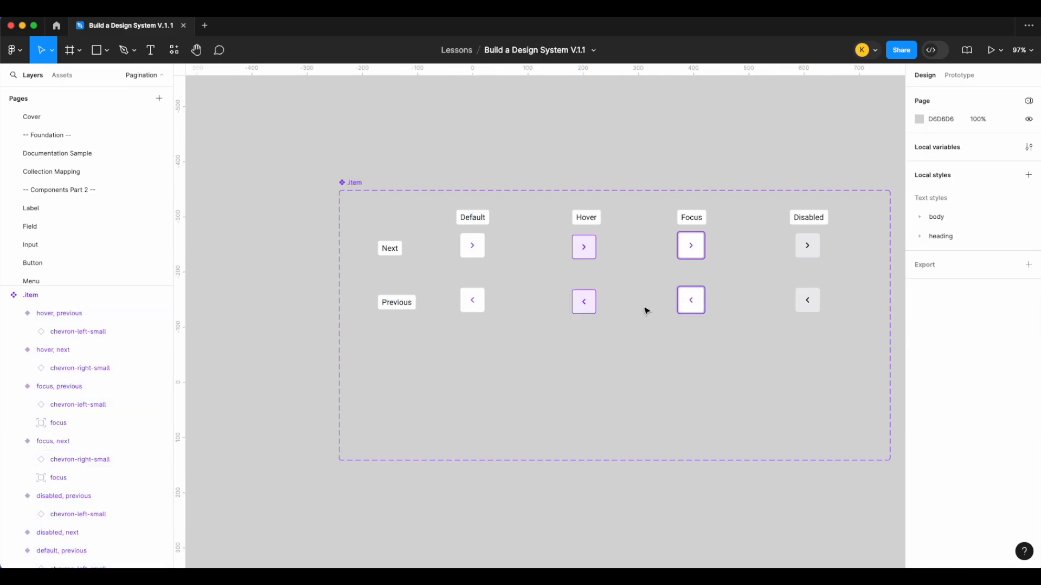
# Step: Place an instance of the default Next variant above the .item component set and set its Type to previous
pyautogui.click(472, 259)
pyautogui.moveTo(471, 259); pyautogui.dragTo(473, 137)
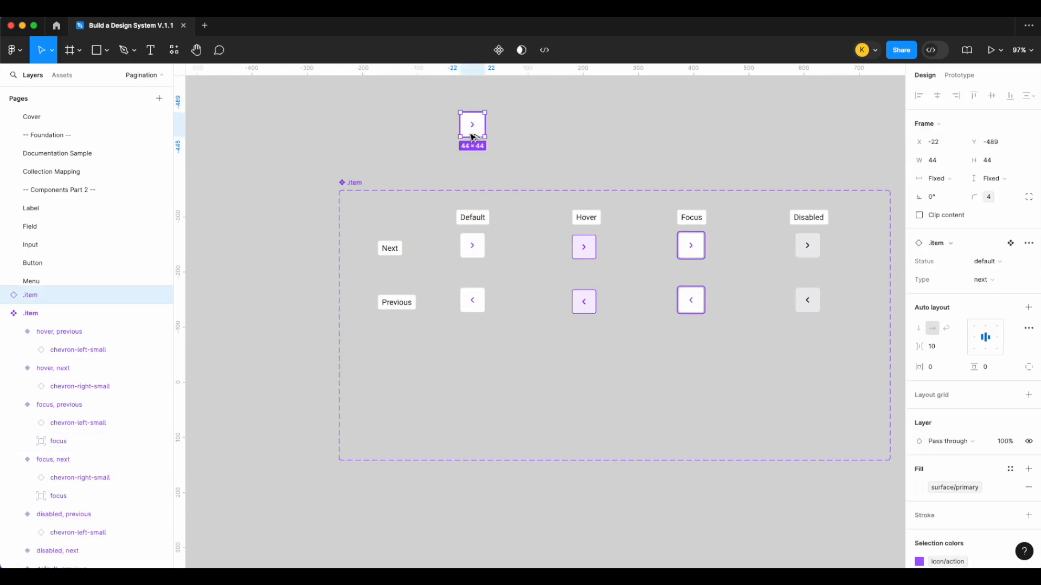
pyautogui.click(989, 280)
pyautogui.click(980, 293)
pyautogui.click(653, 139)
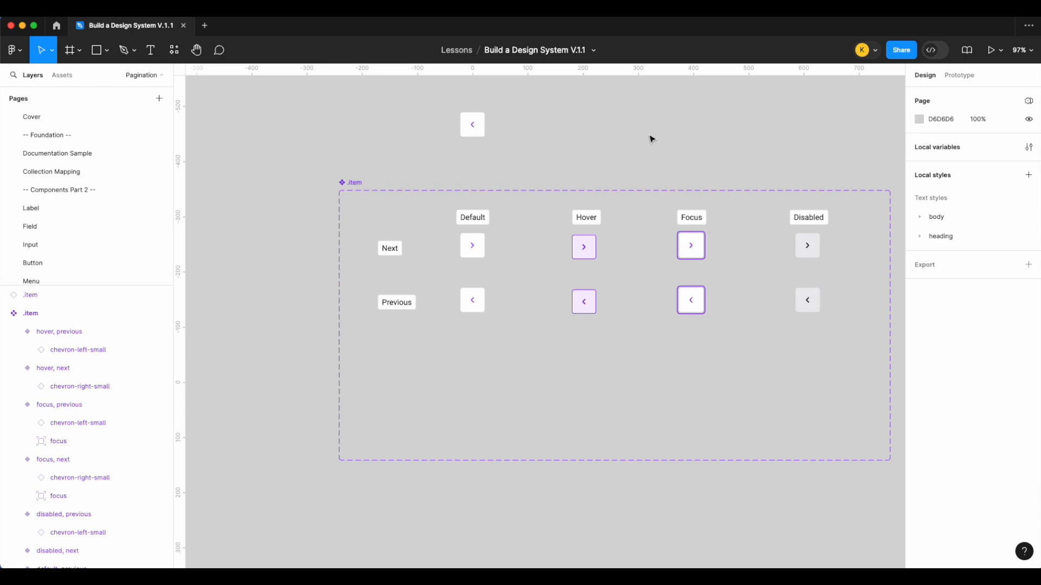
# Step: Duplicate the four Previous variants into a third row directly below them in the .item set
pyautogui.hscroll(2, 747, 300)
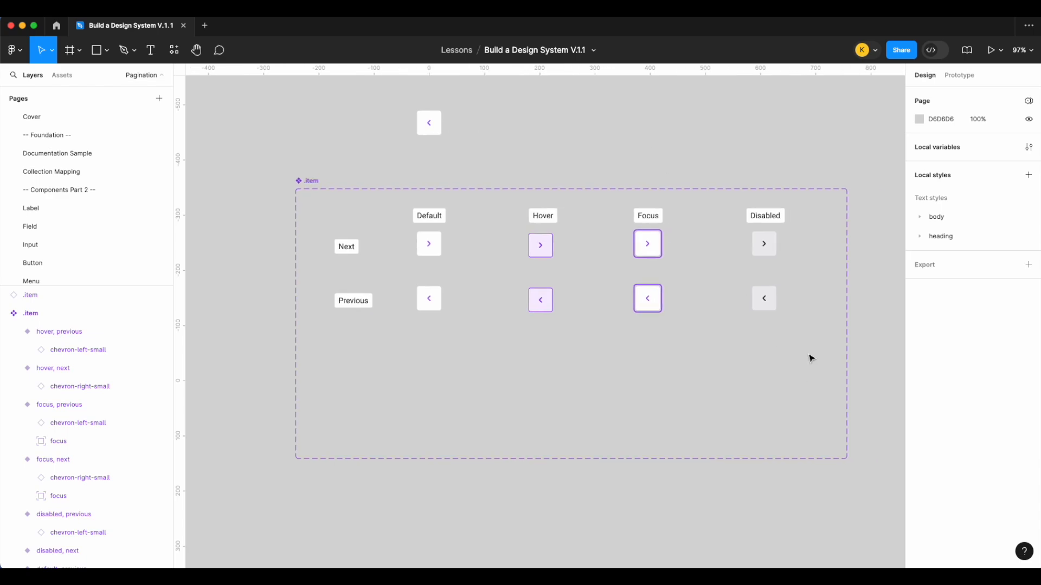
pyautogui.moveTo(811, 359); pyautogui.dragTo(437, 359)
pyautogui.click(449, 151)
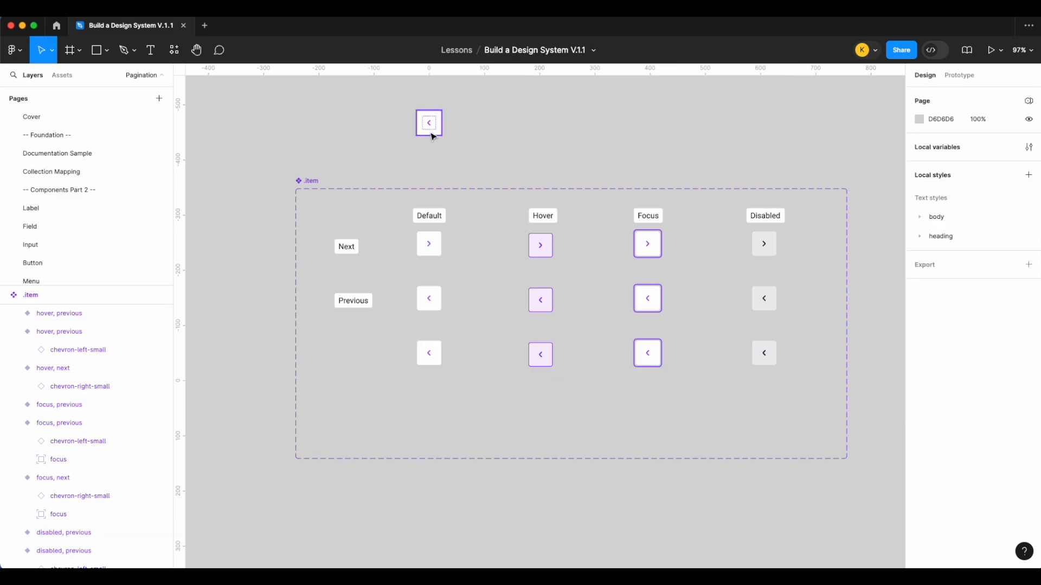
# Step: Duplicate the instance above the set to its right at X 233 and set the copy's Type to next
pyautogui.click(432, 133)
pyautogui.scroll(3, 432, 132)
pyautogui.moveTo(432, 136); pyautogui.dragTo(543, 136)
pyautogui.click(991, 280)
pyautogui.click(976, 265)
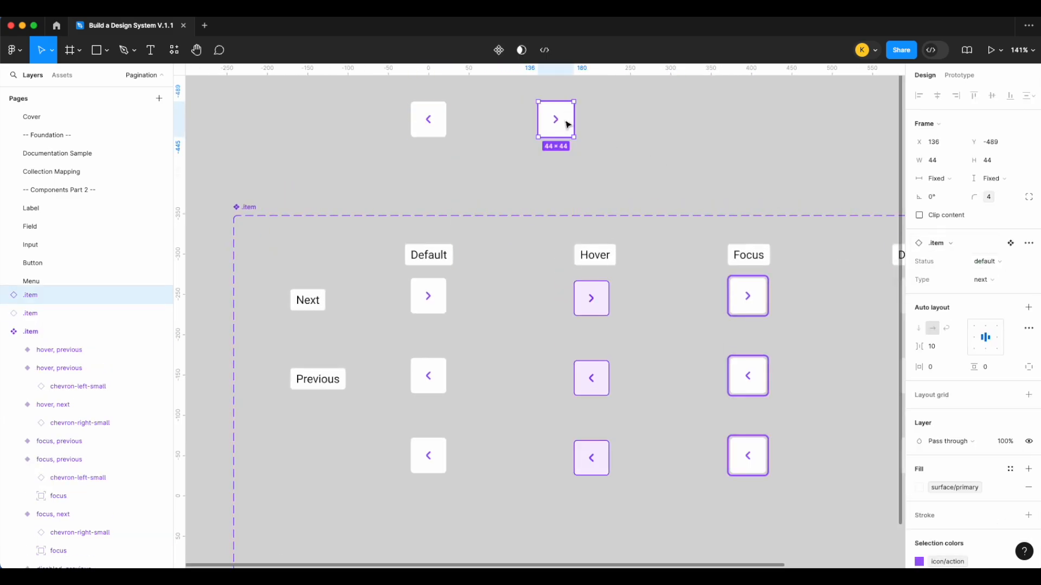
pyautogui.scroll(1, 564, 125)
pyautogui.scroll(3, 495, 169)
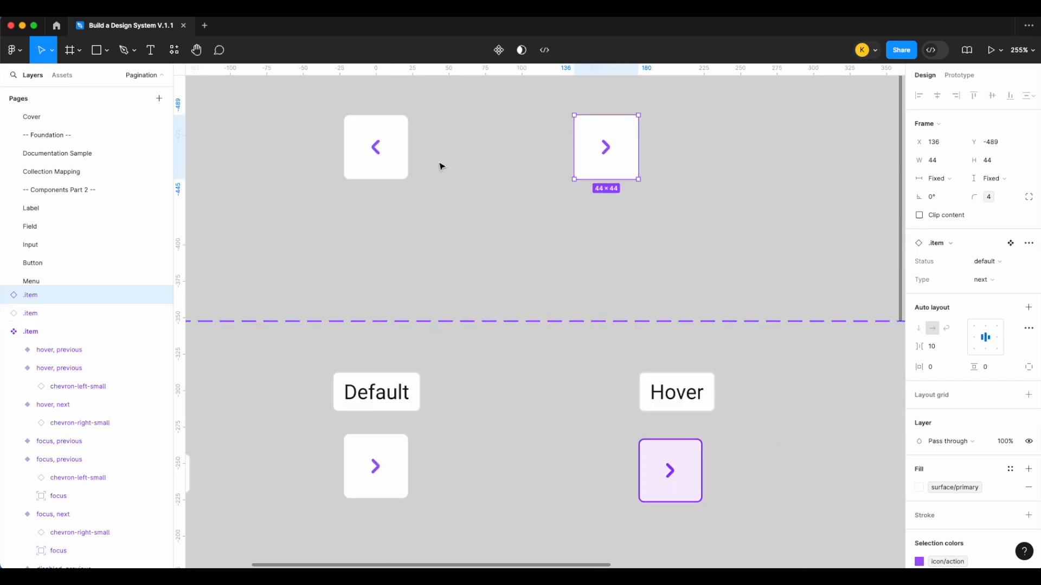
pyautogui.moveTo(620, 167); pyautogui.dragTo(723, 172)
pyautogui.scroll(1, 624, 198)
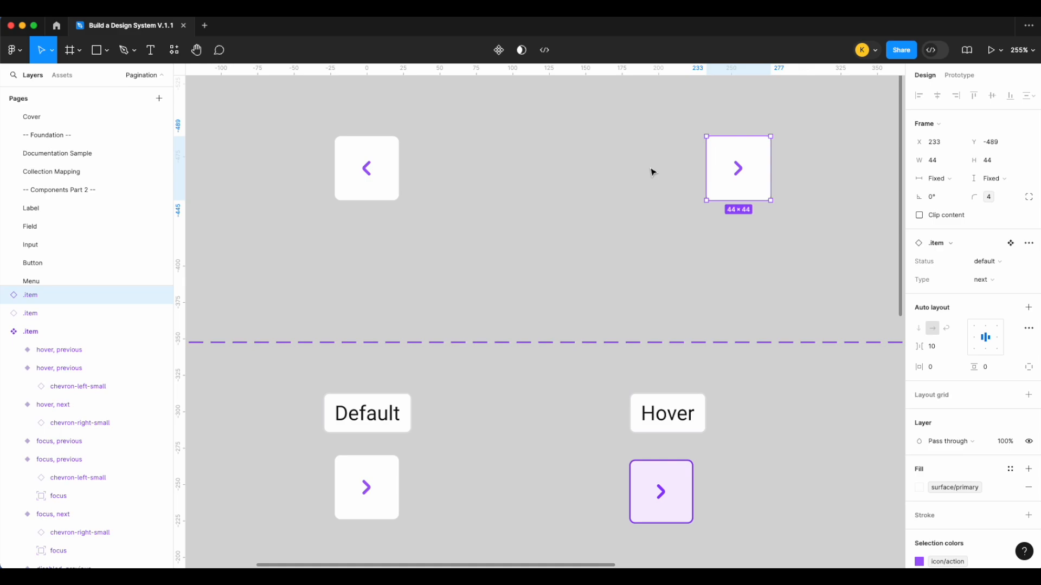
# Step: Duplicate the Previous row tag beside the third row and change its label to Overflow
pyautogui.scroll(-4, 652, 170)
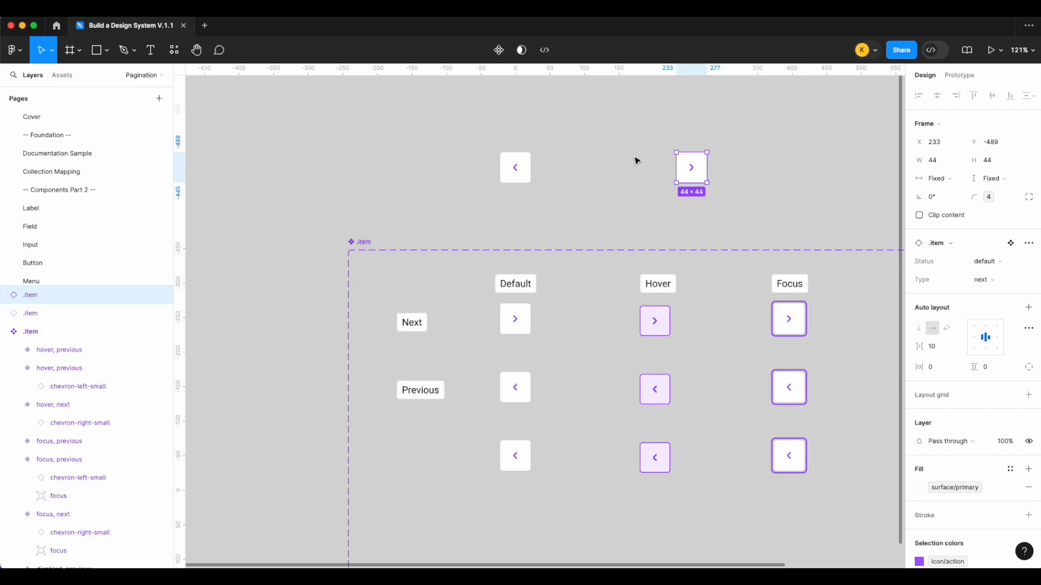
pyautogui.scroll(-1, 456, 374)
pyautogui.hscroll(1, 455, 374)
pyautogui.click(403, 365)
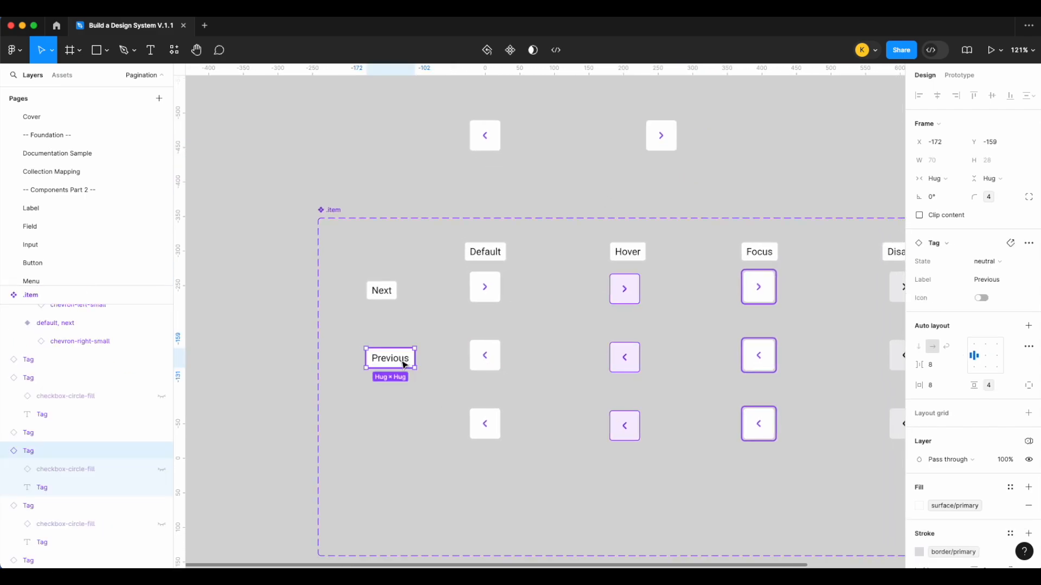
pyautogui.moveTo(404, 365); pyautogui.dragTo(404, 434)
pyautogui.doubleClick(404, 431)
pyautogui.doubleClick(404, 431)
pyautogui.write('Overflow')
pyautogui.click(447, 460)
pyautogui.hscroll(1, 470, 467)
pyautogui.scroll(-1, 469, 467)
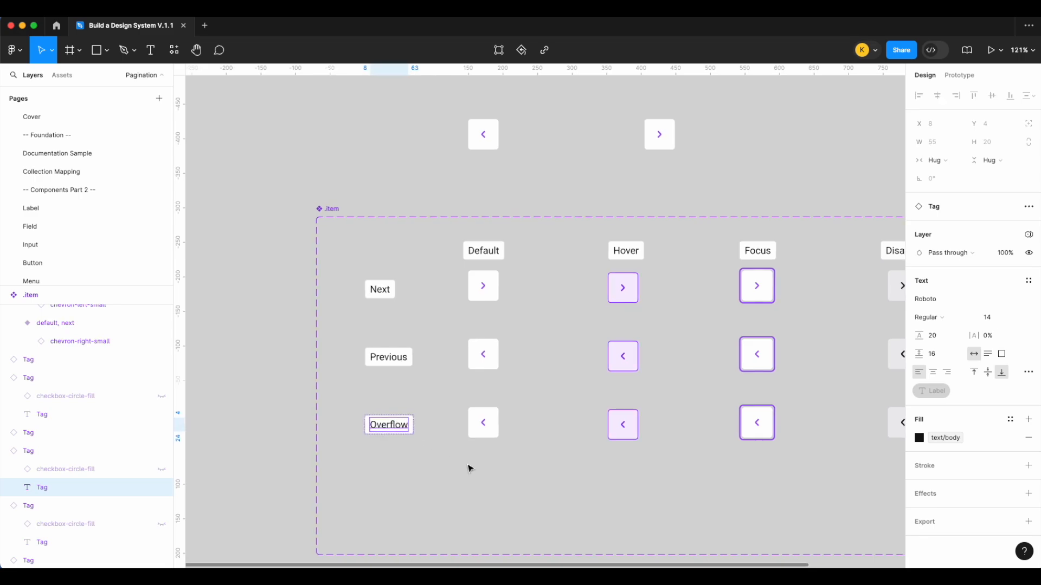
pyautogui.click(468, 465)
# Step: Swap the default Overflow variant's icon to dot-grid-1x3-horizontal
pyautogui.scroll(2, 455, 438)
pyautogui.click(418, 389)
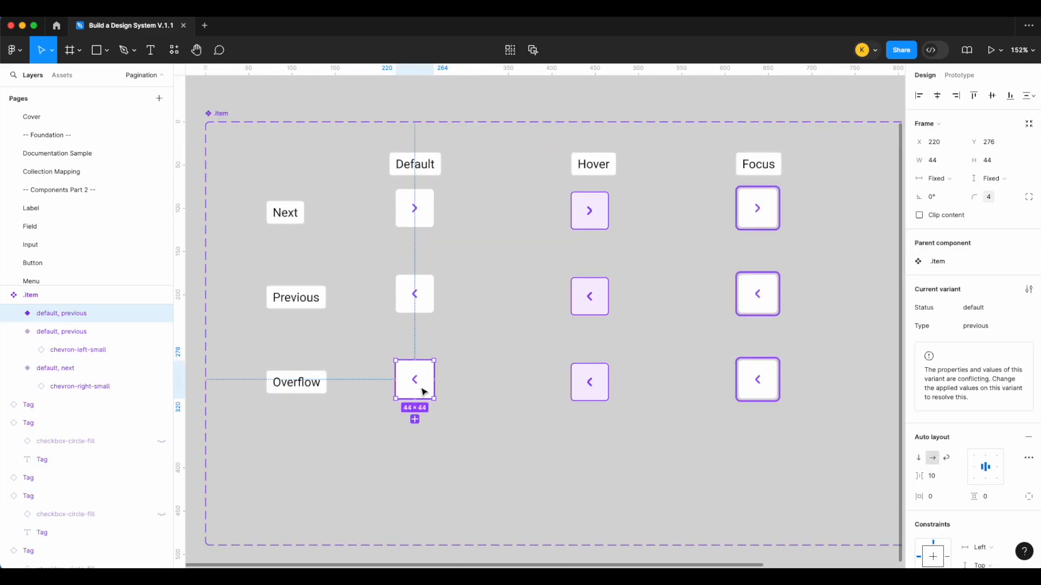
pyautogui.click(418, 390)
pyautogui.click(62, 74)
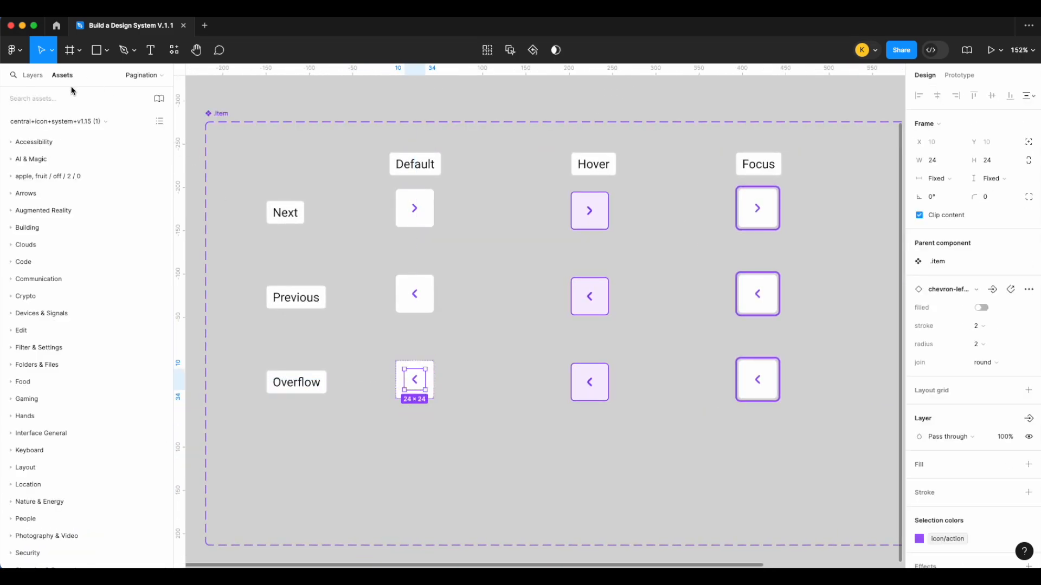
pyautogui.write('dot')
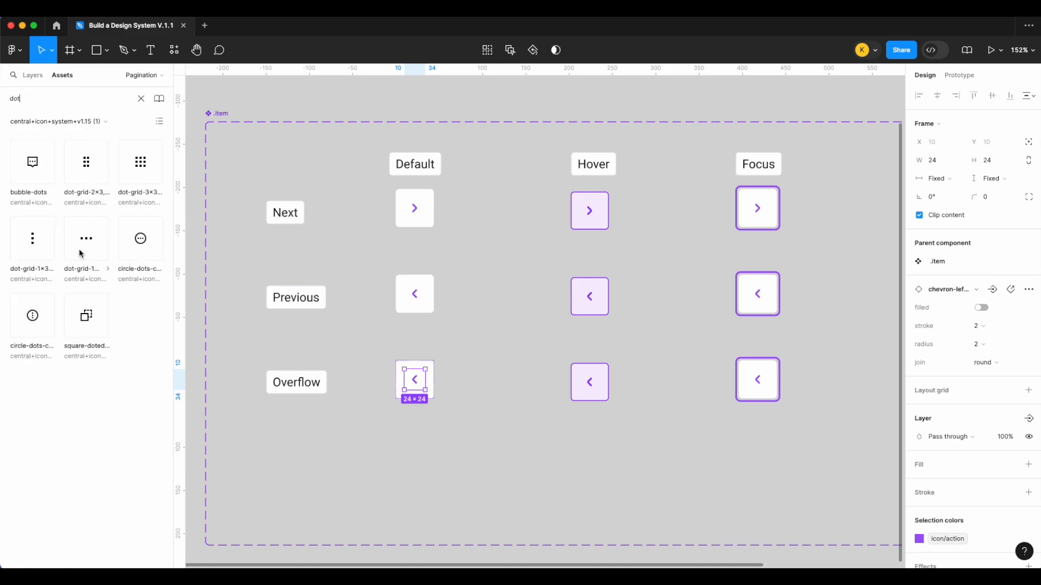
pyautogui.click(977, 291)
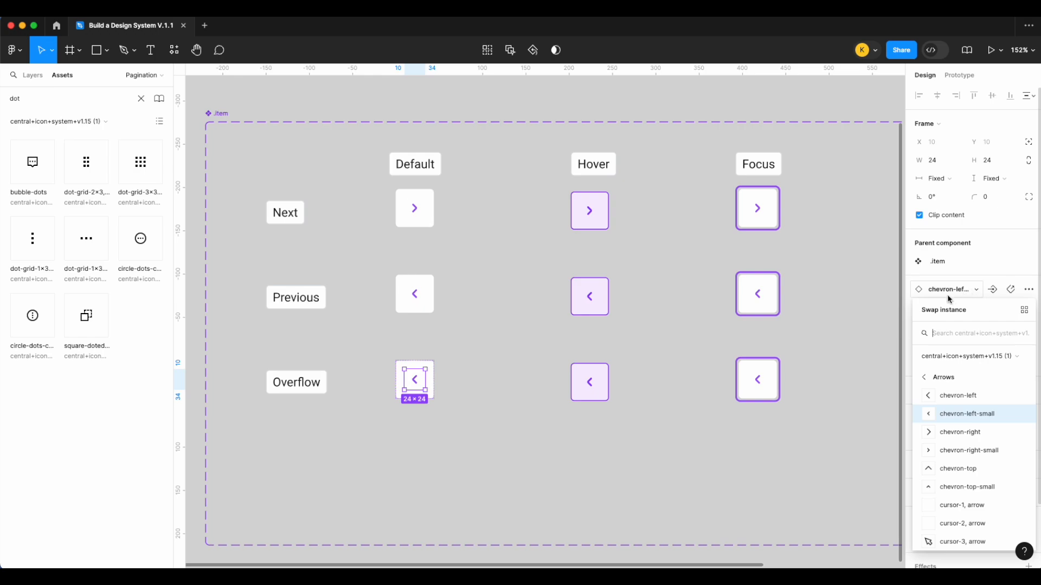
pyautogui.write('dot')
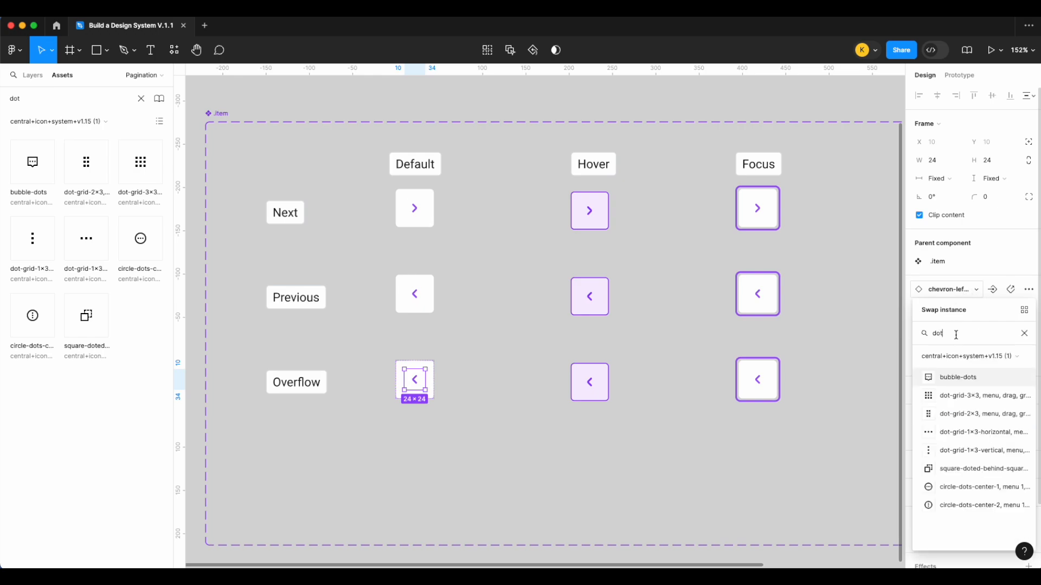
pyautogui.click(970, 437)
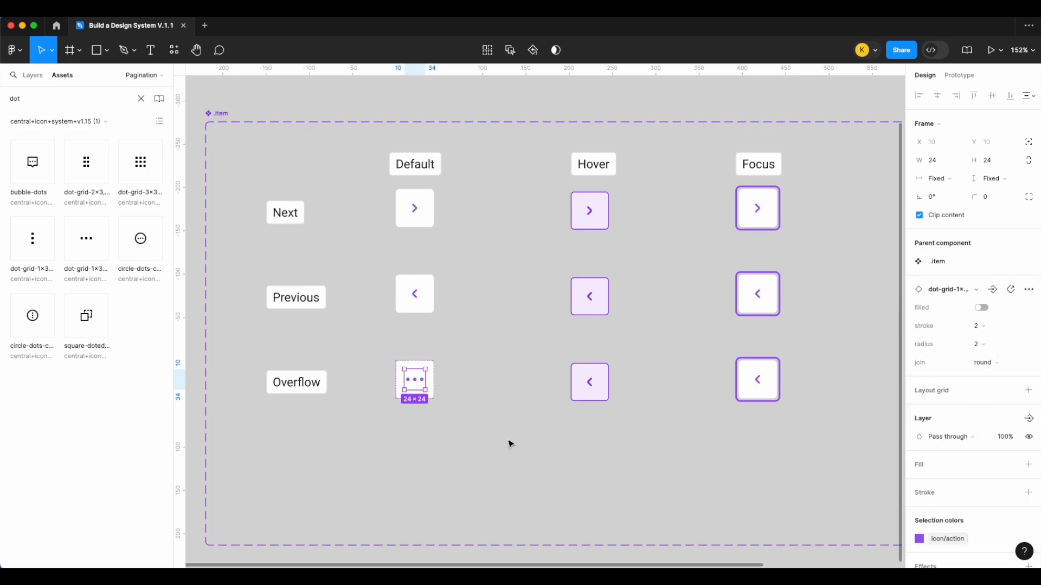
pyautogui.scroll(6, 435, 374)
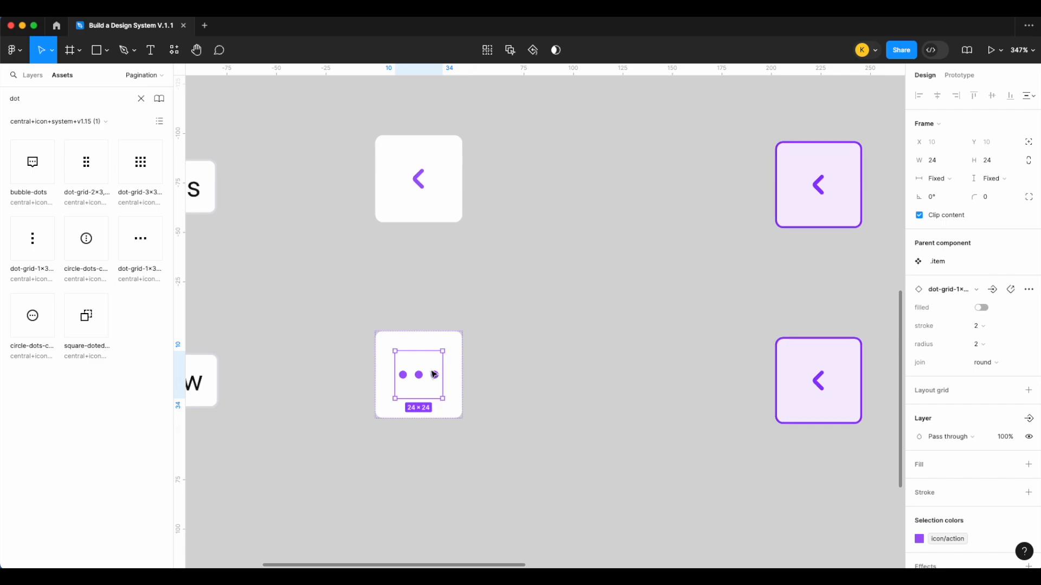
pyautogui.scroll(-6, 411, 418)
# Step: Place an instance of the default Overflow variant above the set, just left of the next-arrow instance at X 168
pyautogui.click(411, 419)
pyautogui.moveTo(454, 407); pyautogui.dragTo(562, 170)
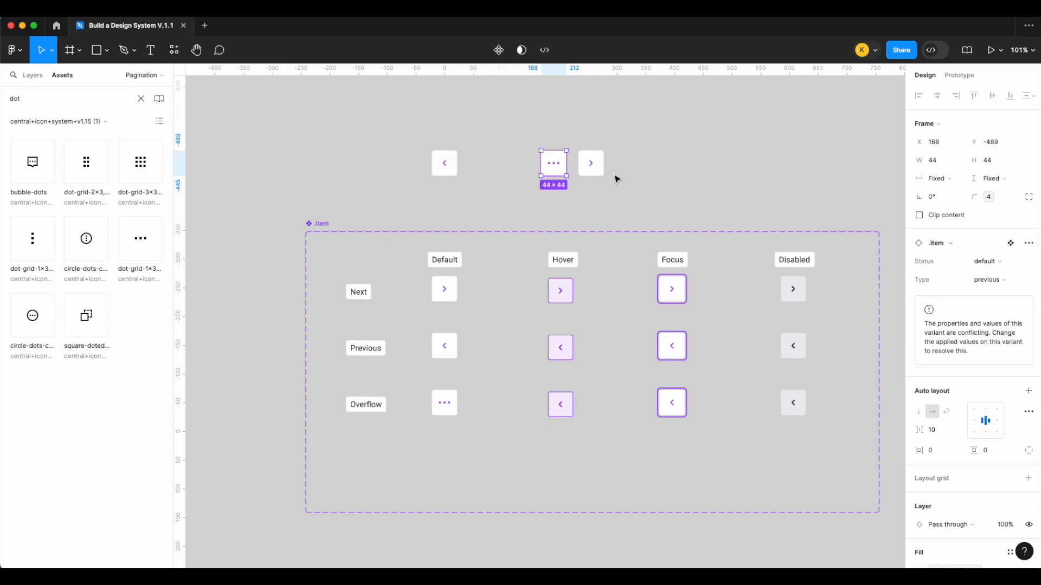
pyautogui.click(33, 75)
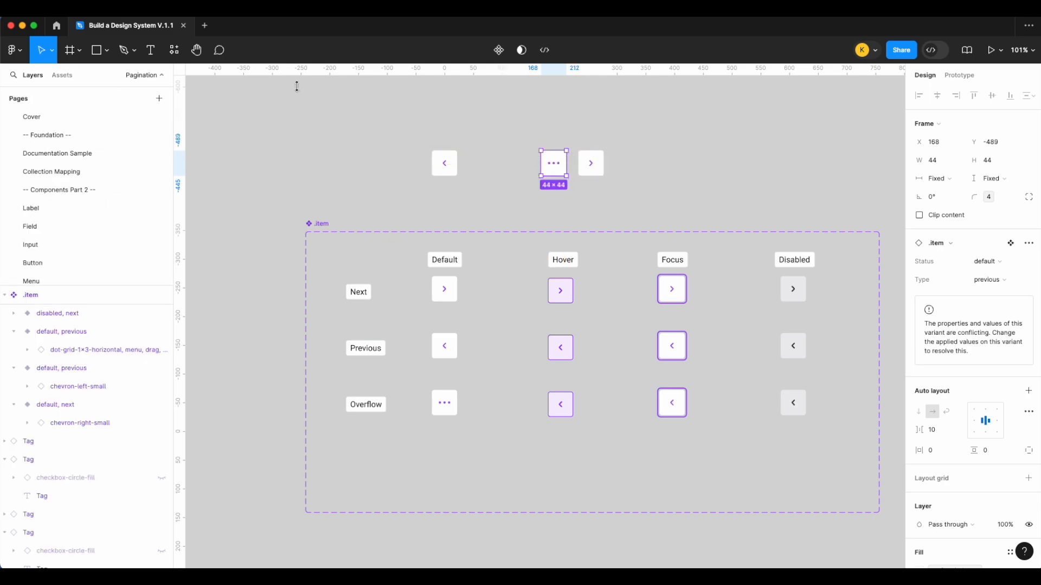
pyautogui.click(640, 217)
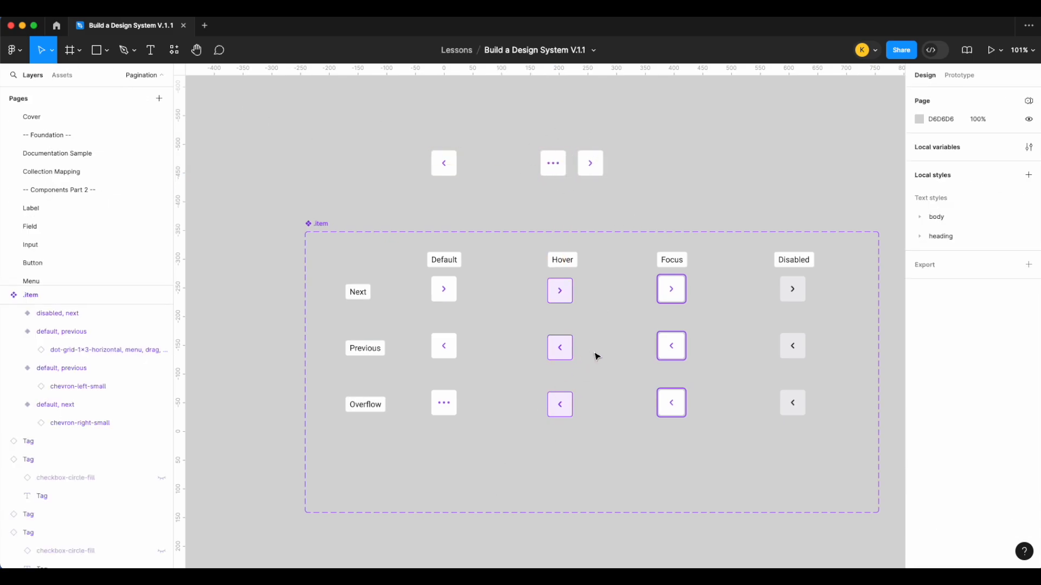
# Step: Swap the hover variant's icon in the Overflow row to dot-grid-1x3-horizontal
pyautogui.doubleClick(560, 404)
pyautogui.scroll(5, 618, 406)
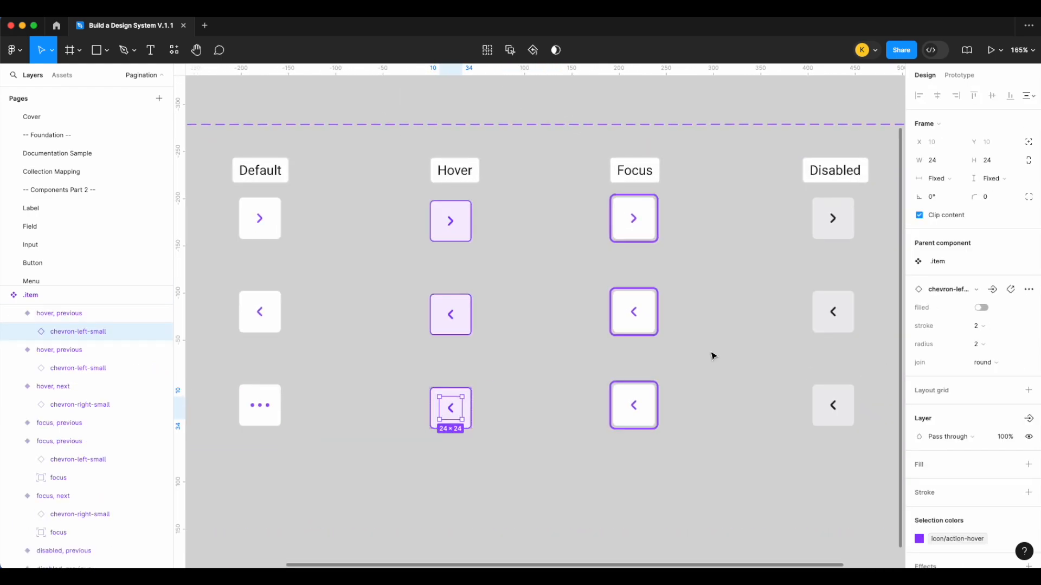
pyautogui.hscroll(-3, 713, 356)
pyautogui.scroll(-2, 713, 356)
pyautogui.click(967, 294)
pyautogui.write('dot')
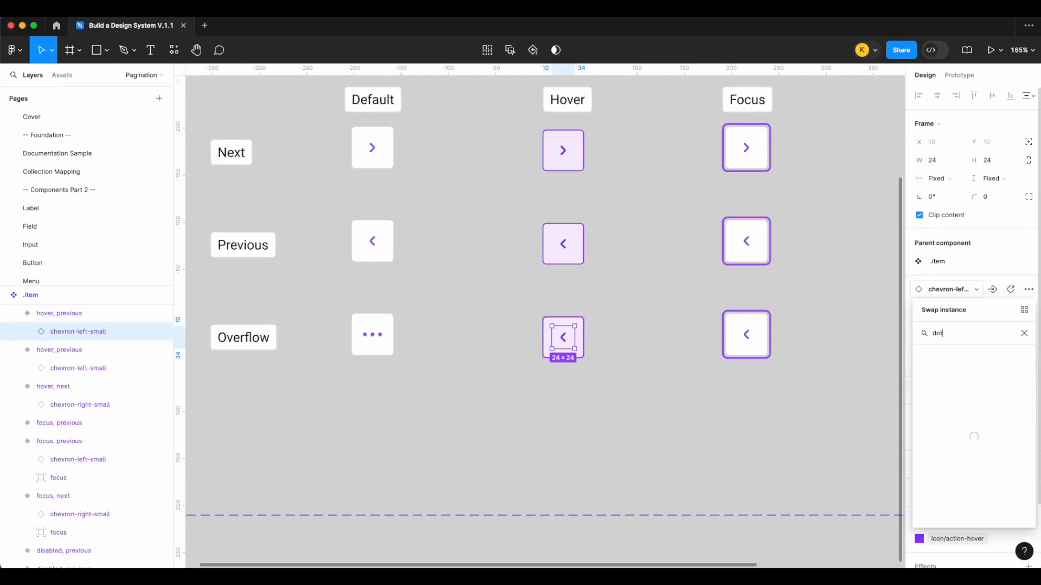
pyautogui.click(960, 396)
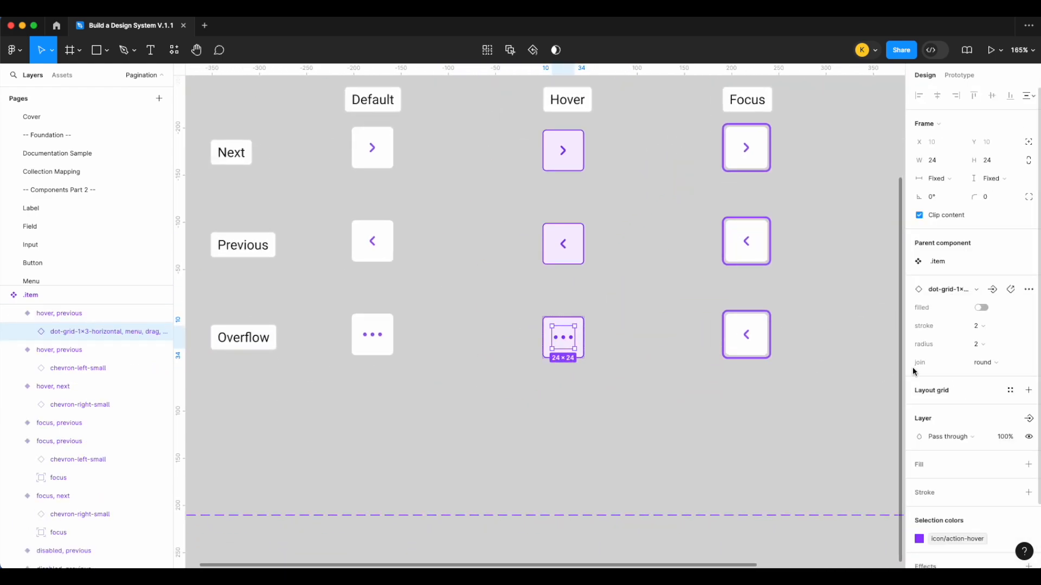
# Step: Swap the focus variant's icon in the Overflow row to dot-grid-1x3-horizontal
pyautogui.doubleClick(755, 343)
pyautogui.click(978, 290)
pyautogui.write('d')
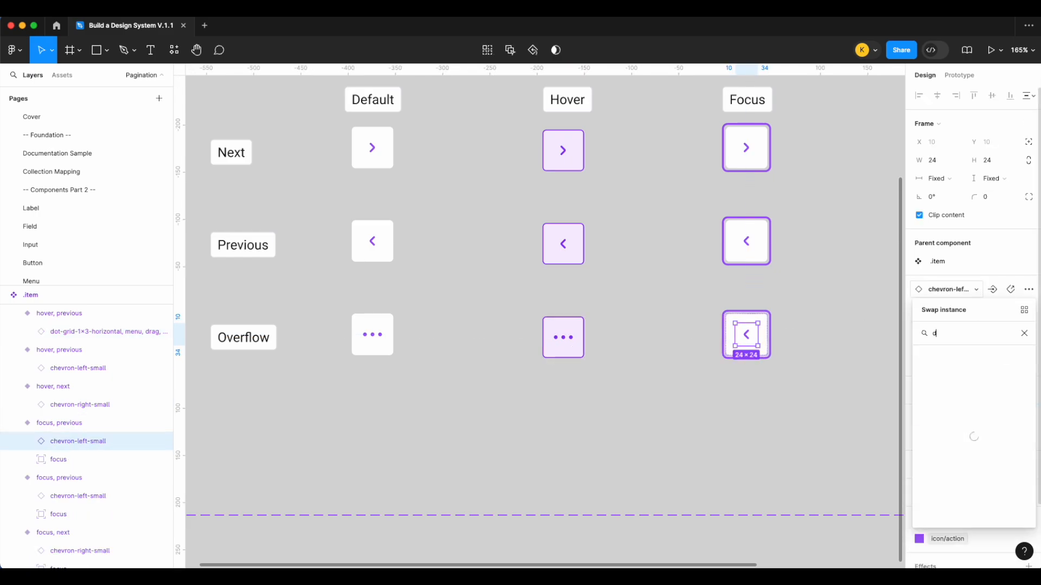
pyautogui.write('ot')
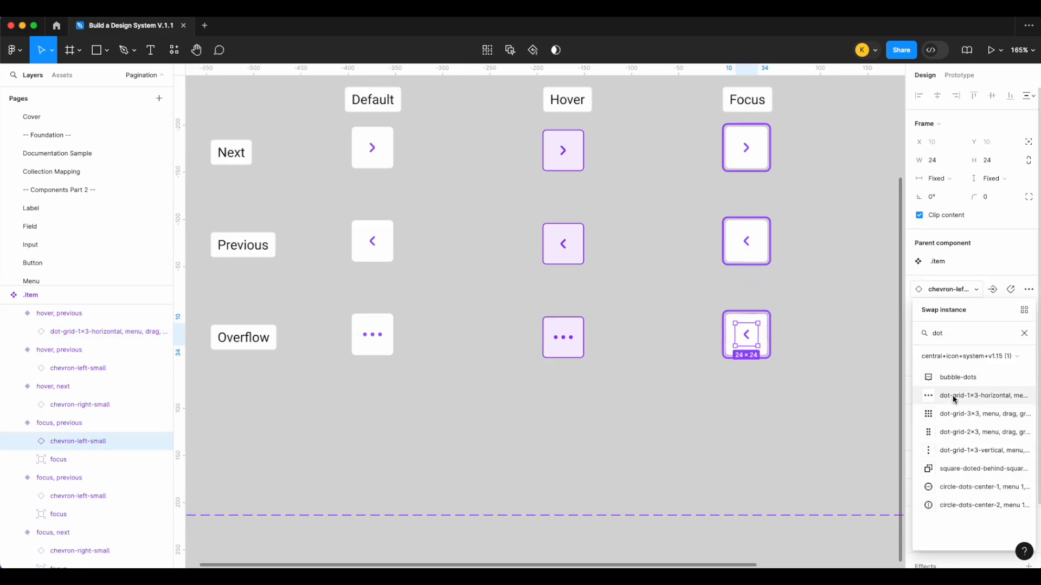
pyautogui.click(952, 397)
# Step: Swap the disabled variant's icon in the Overflow row to dot-grid-1x3-horizontal
pyautogui.hscroll(5, 743, 361)
pyautogui.doubleClick(662, 338)
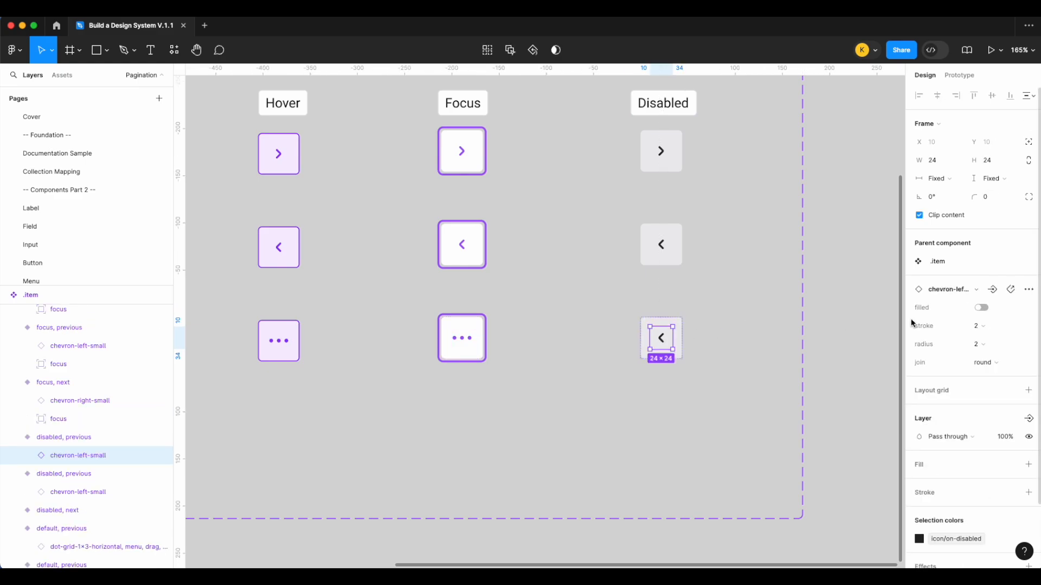
pyautogui.click(976, 293)
pyautogui.write('do')
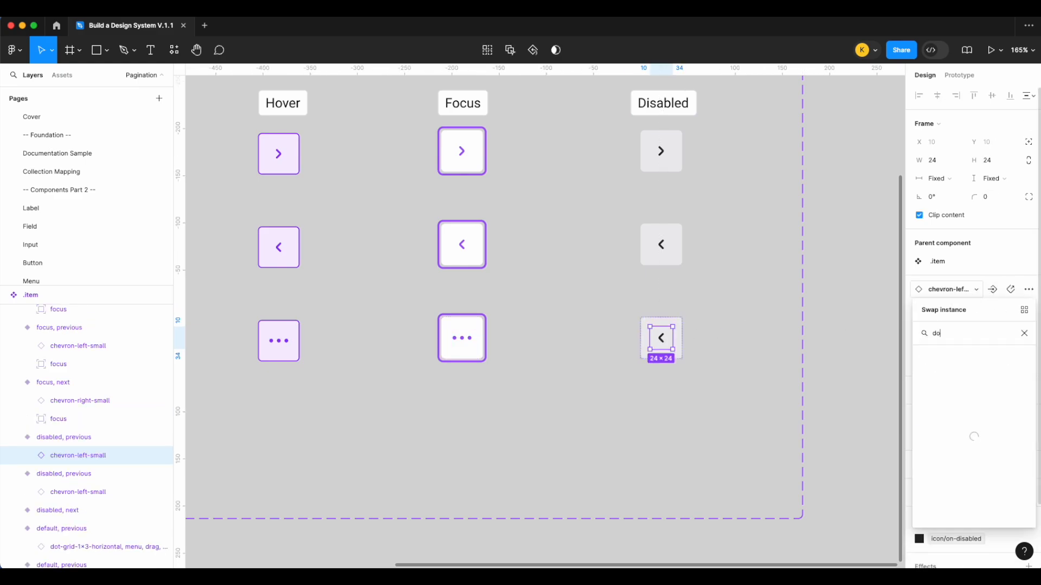
pyautogui.click(972, 388)
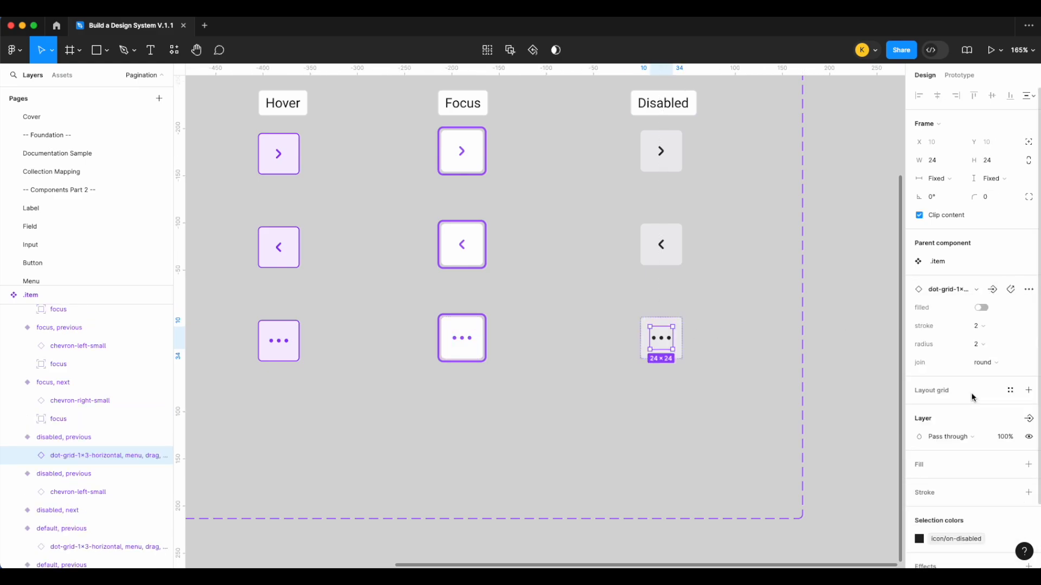
# Step: Set the Type property of the four Overflow row variants to overflow
pyautogui.click(790, 352)
pyautogui.scroll(-5, 790, 351)
pyautogui.moveTo(746, 374); pyautogui.dragTo(418, 325)
pyautogui.click(988, 326)
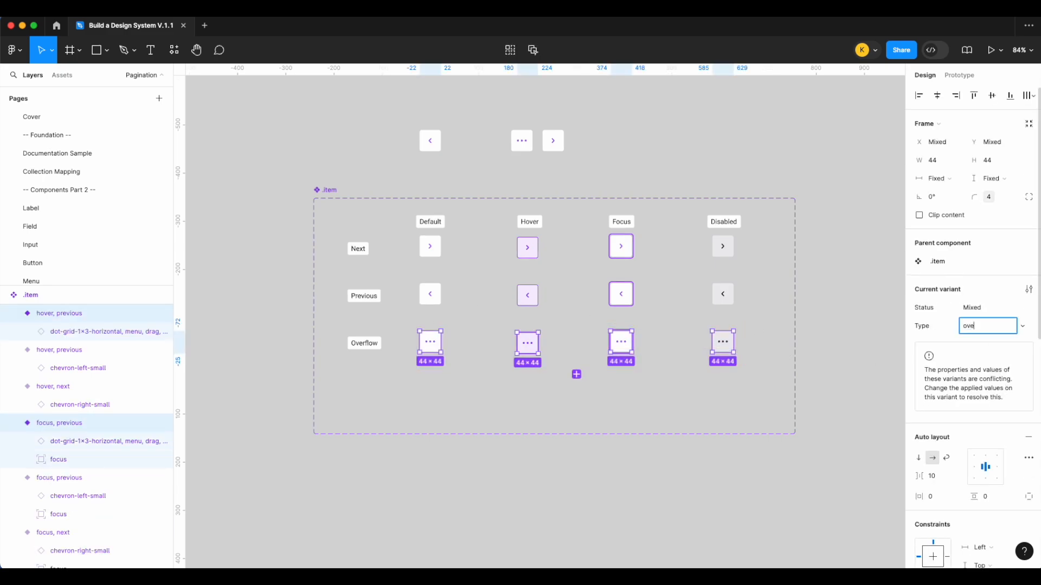
pyautogui.write('overflow')
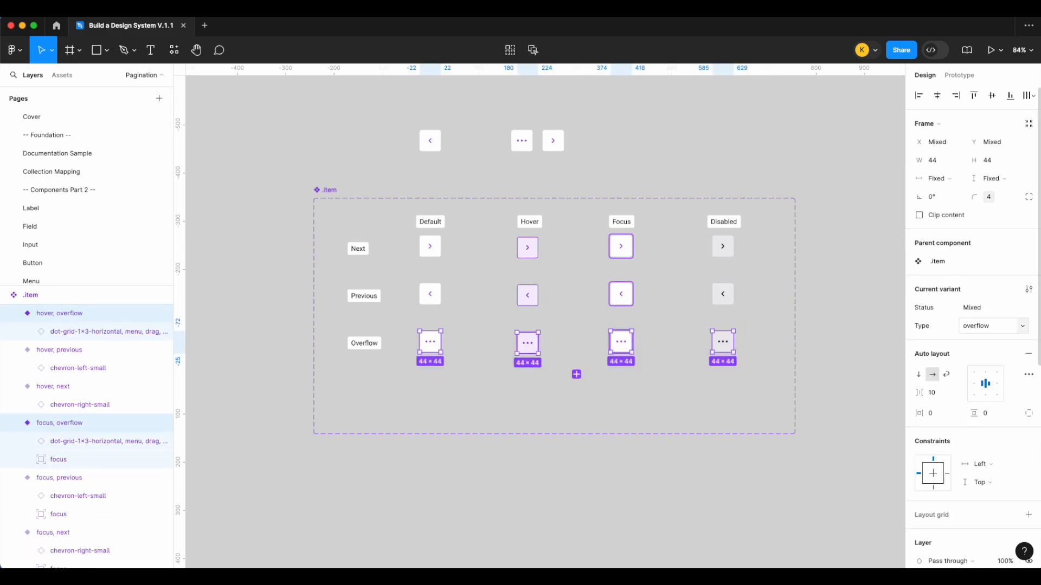
pyautogui.click(854, 372)
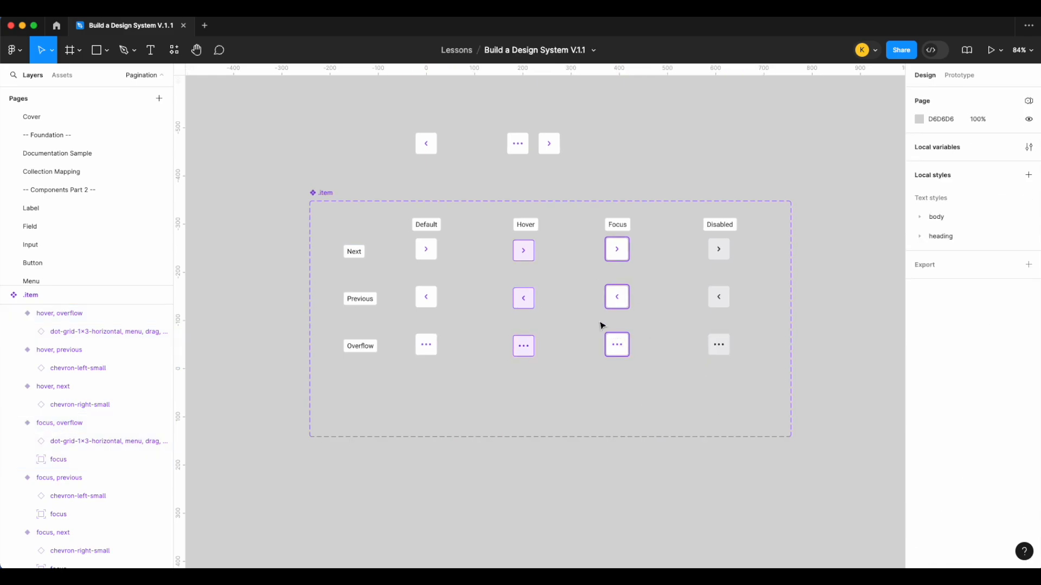
# Step: Place an instance of the default Overflow variant above the component set and delete the three older test instances there
pyautogui.moveTo(428, 347); pyautogui.dragTo(428, 179)
pyautogui.moveTo(642, 166); pyautogui.dragTo(407, 112)
pyautogui.press('Delete')
# Step: Switch the test instance above the set to the next type and remove it from the canvas
pyautogui.click(426, 174)
pyautogui.click(994, 280)
pyautogui.click(995, 265)
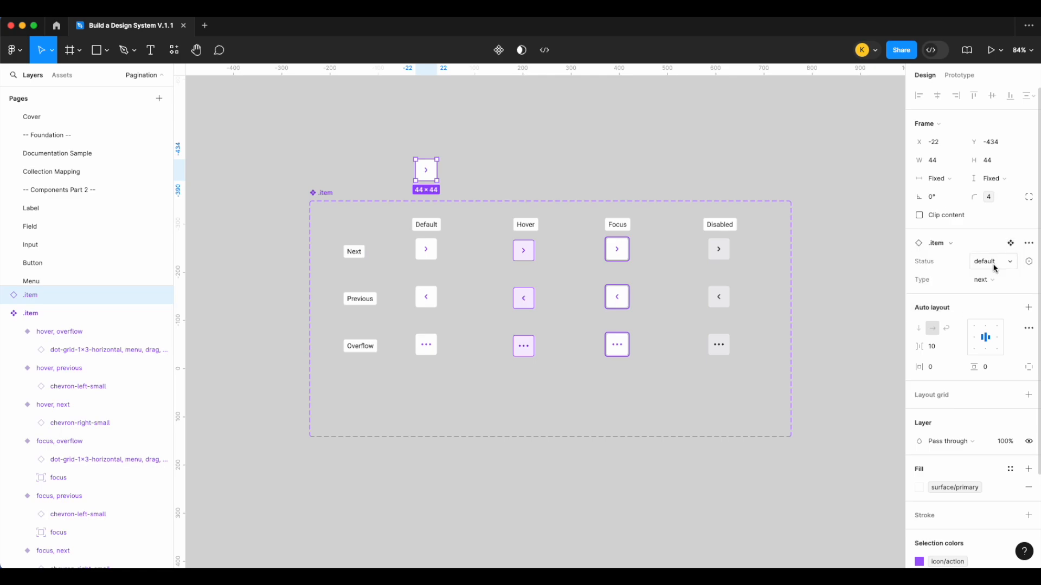
pyautogui.click(675, 179)
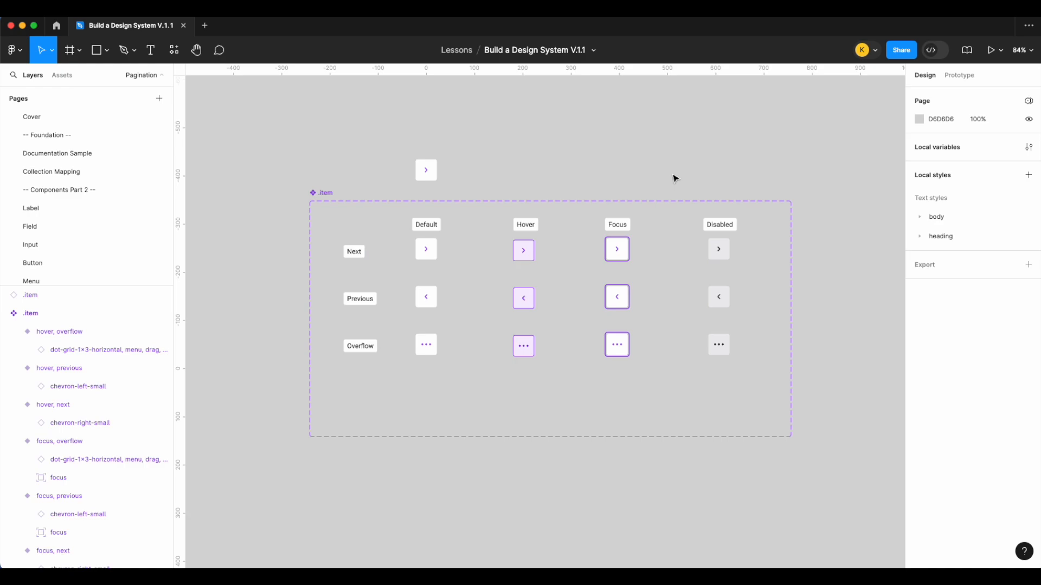
pyautogui.scroll(1, 586, 178)
pyautogui.hotkey('ctrl', 'z')
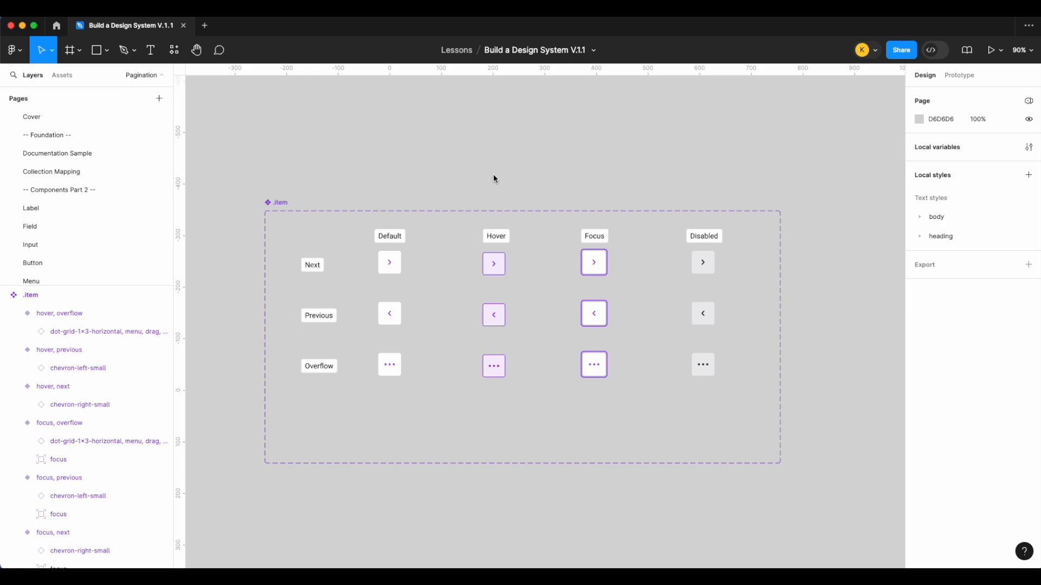
# Step: Duplicate the four Overflow variants into a new row directly below them inside the .item component set
pyautogui.scroll(-3, 342, 244)
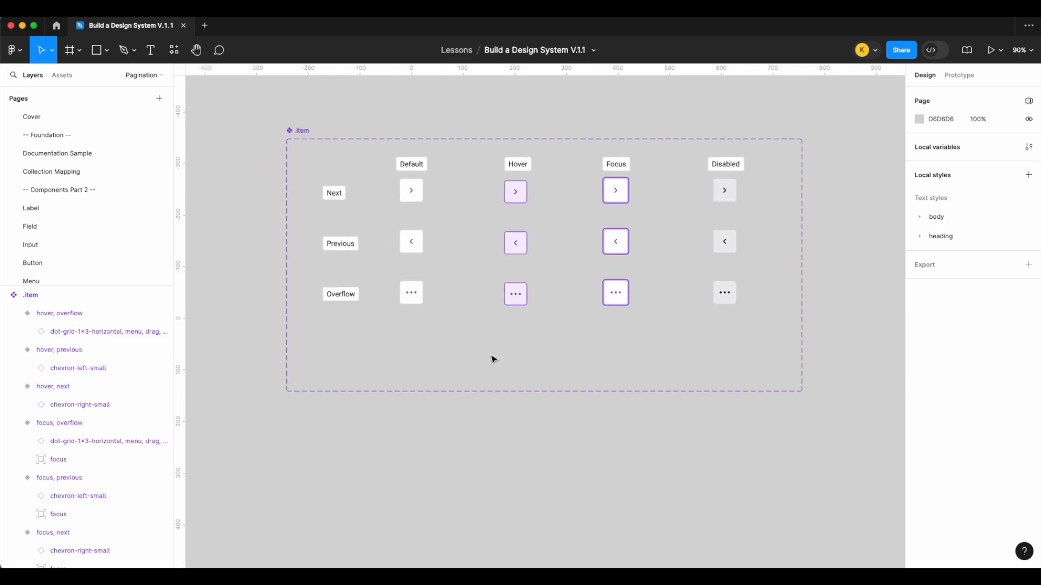
pyautogui.scroll(3, 493, 359)
pyautogui.moveTo(764, 366); pyautogui.dragTo(390, 370)
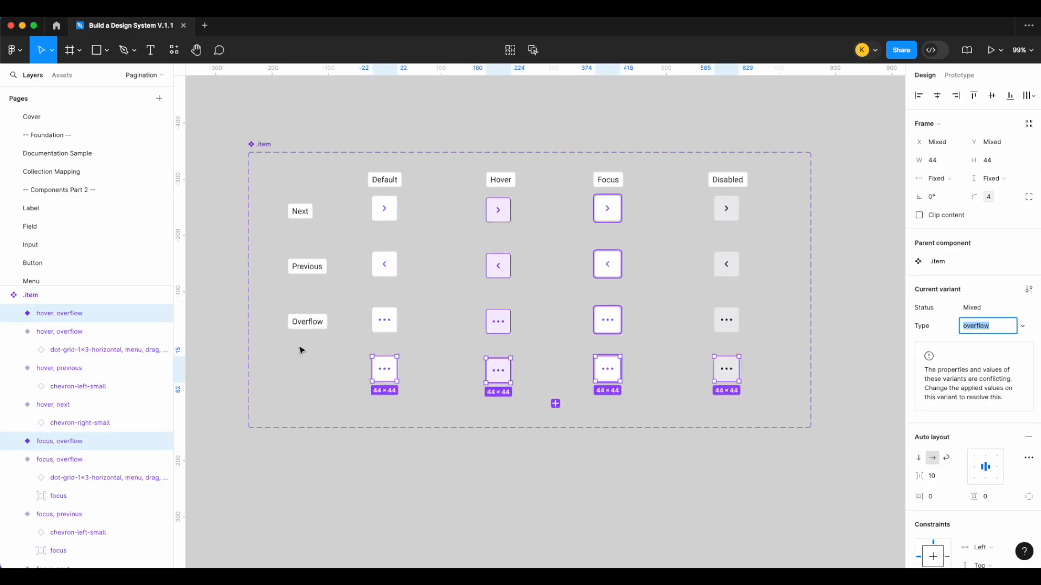
pyautogui.click(302, 349)
# Step: Duplicate the Overflow row label beside the new fourth row and change its text to Numeric
pyautogui.click(307, 327)
pyautogui.moveTo(313, 328); pyautogui.dragTo(310, 370)
pyautogui.doubleClick(309, 370)
pyautogui.doubleClick(309, 369)
pyautogui.write('Num')
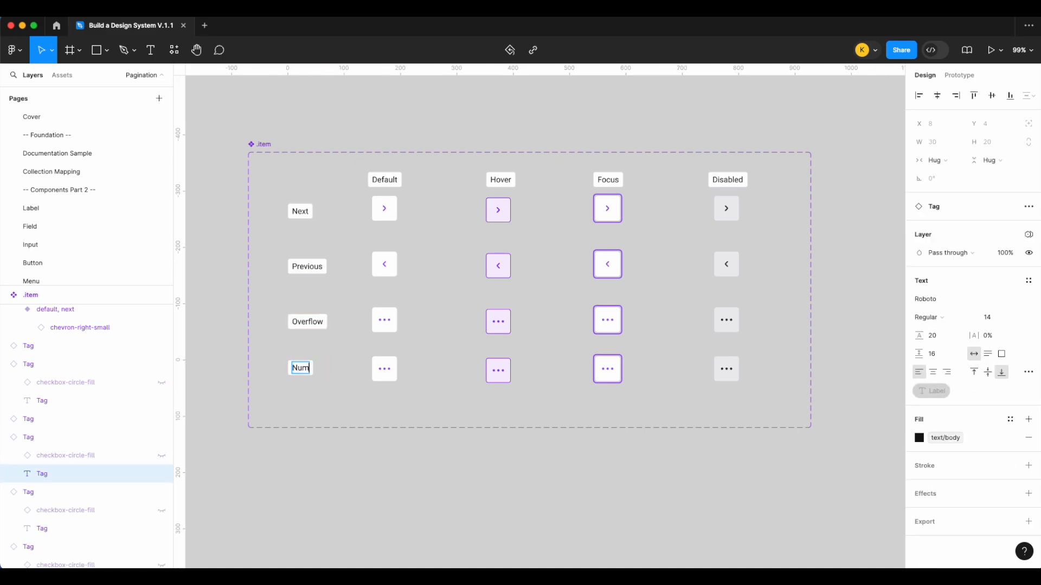
pyautogui.write('eric')
# Step: Add a text box about 60 × 52 reading 1 below the component set, aligned to the horizontal centre and vertical middle
pyautogui.scroll(-1, 272, 354)
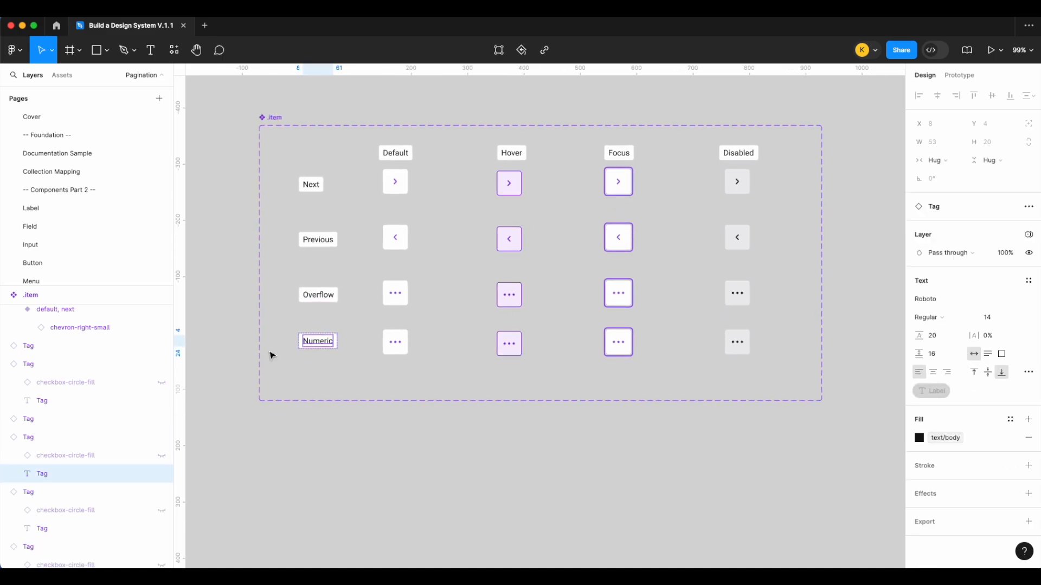
pyautogui.click(151, 50)
pyautogui.scroll(3, 390, 430)
pyautogui.moveTo(390, 430); pyautogui.dragTo(441, 475)
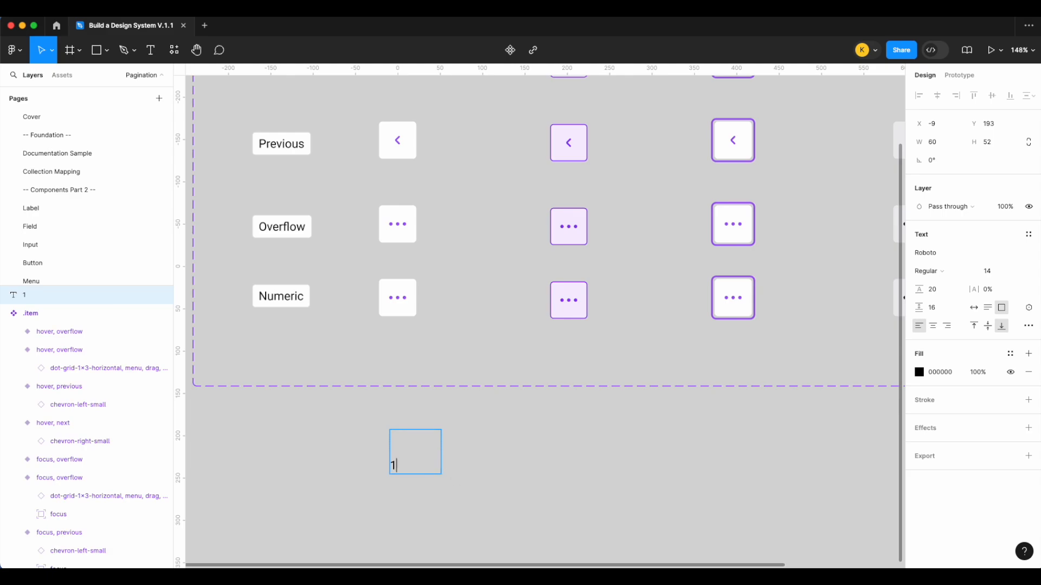
pyautogui.press('Escape')
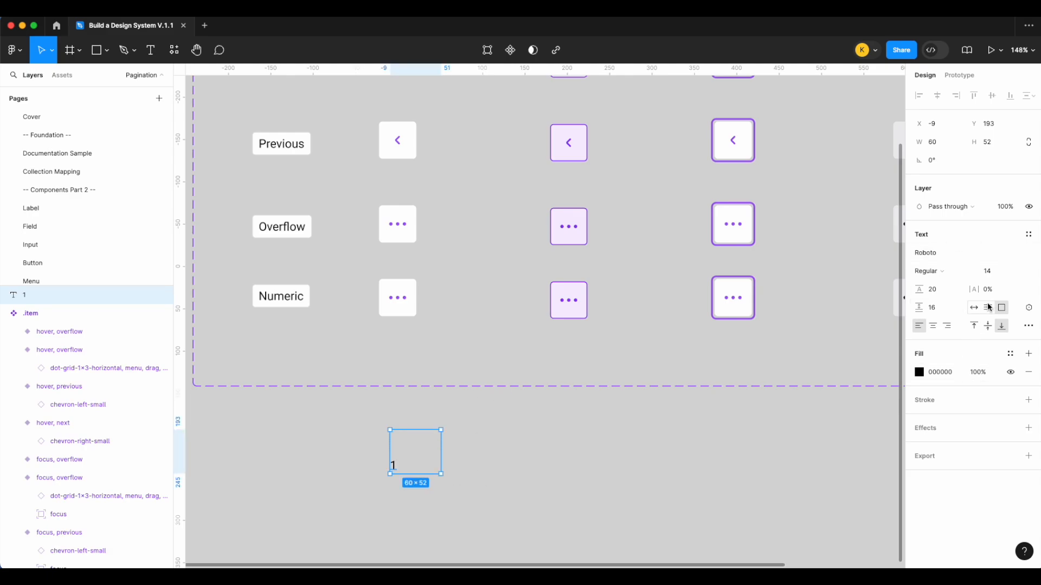
pyautogui.click(932, 326)
pyautogui.click(988, 325)
pyautogui.press('Escape')
# Step: Replace the dots icon in the default Numeric variant with a copy of the text 1, set to hug its contents
pyautogui.click(415, 452)
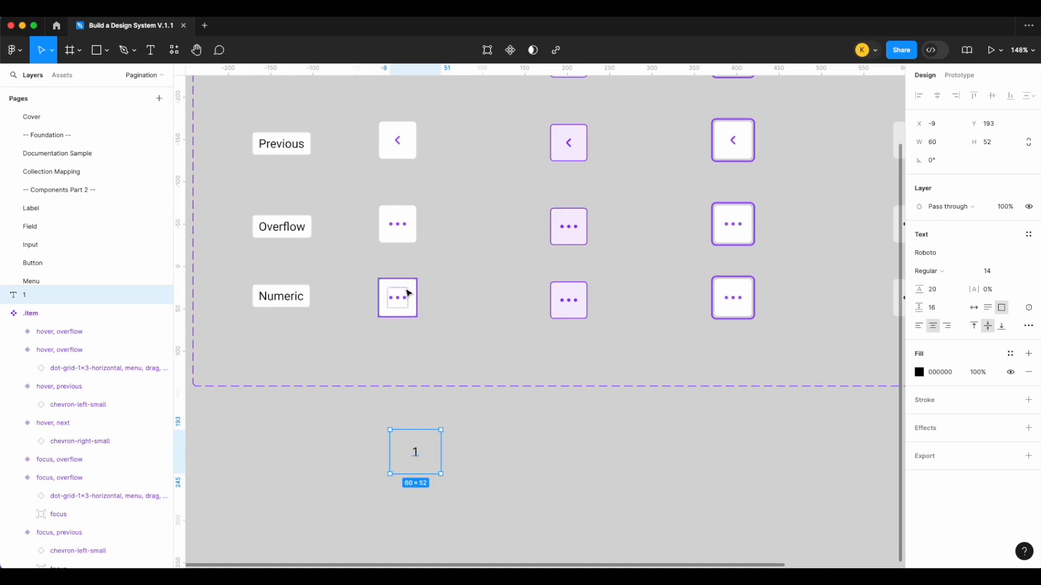
pyautogui.click(409, 293)
pyautogui.hotkey('ctrl', 'v')
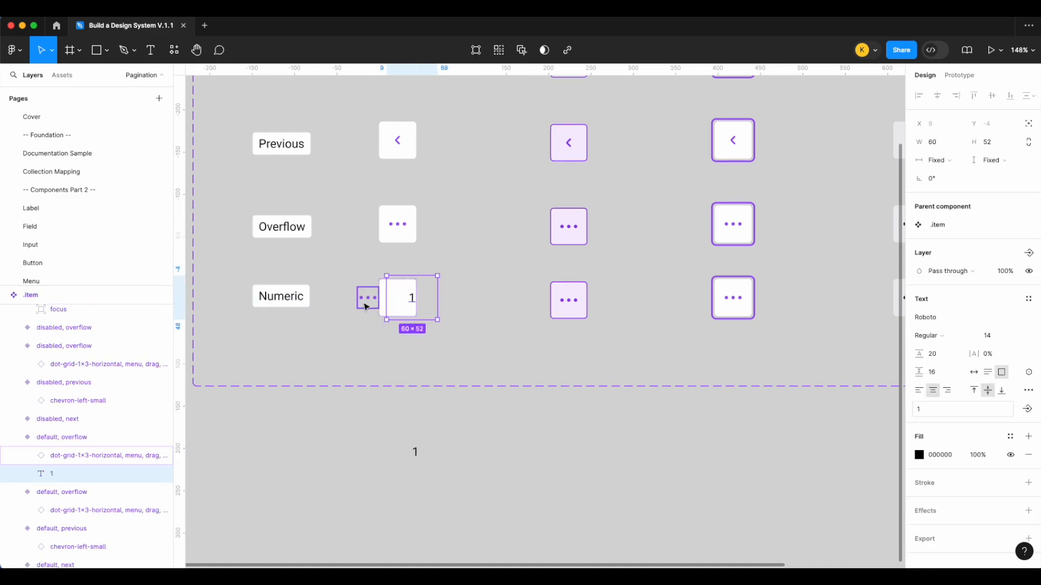
pyautogui.click(367, 301)
pyautogui.press('Delete')
pyautogui.click(398, 299)
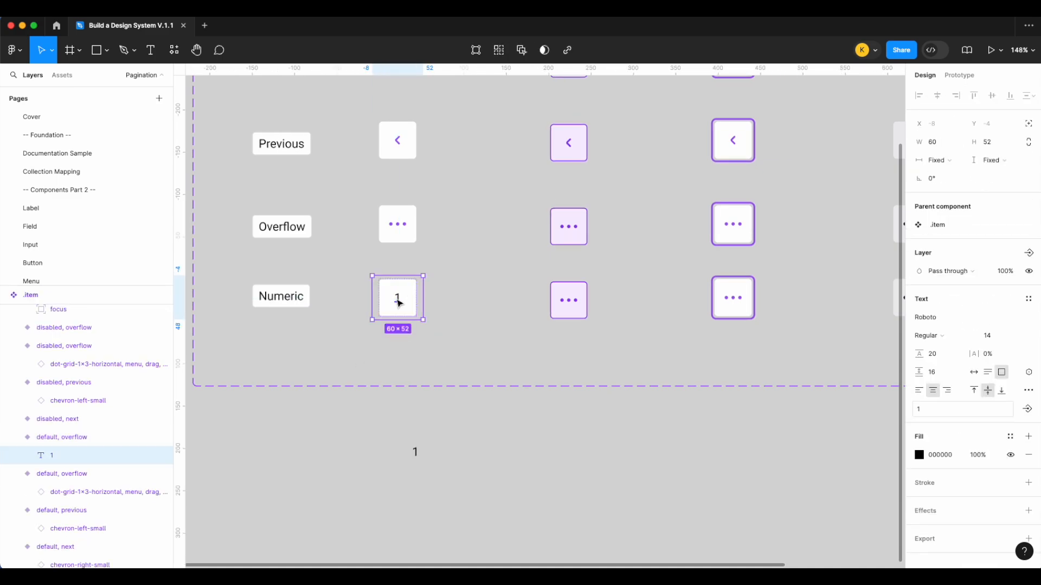
pyautogui.click(937, 161)
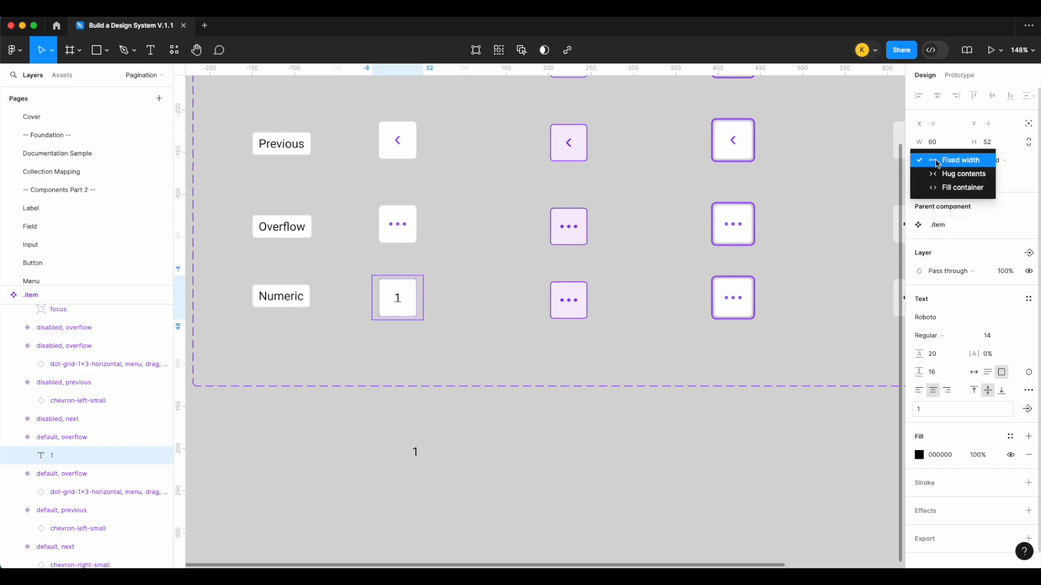
pyautogui.click(957, 175)
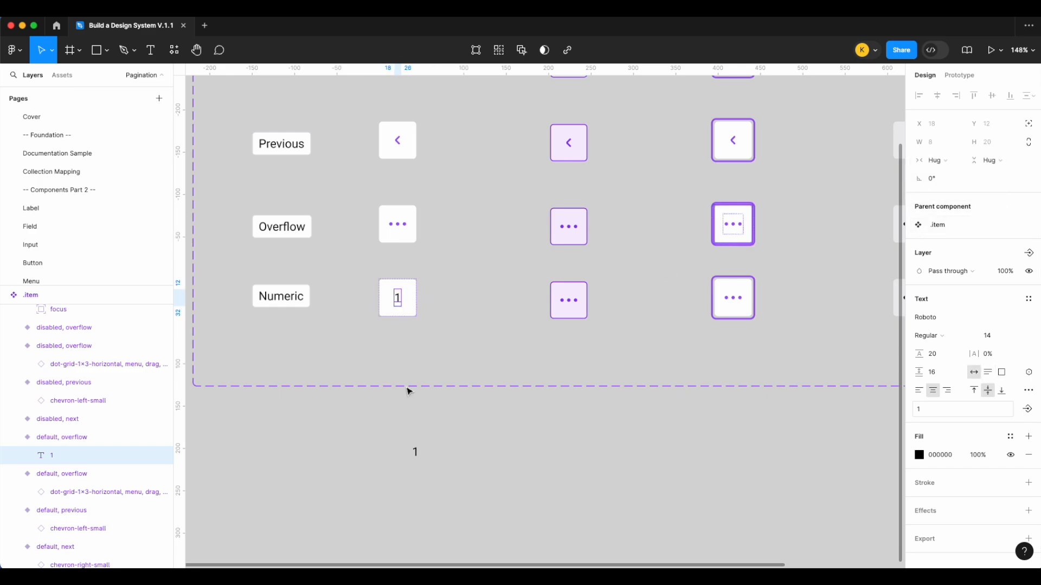
# Step: Apply the body/lg text style to the 1 in the default Numeric variant
pyautogui.click(1028, 298)
pyautogui.scroll(-3, 964, 418)
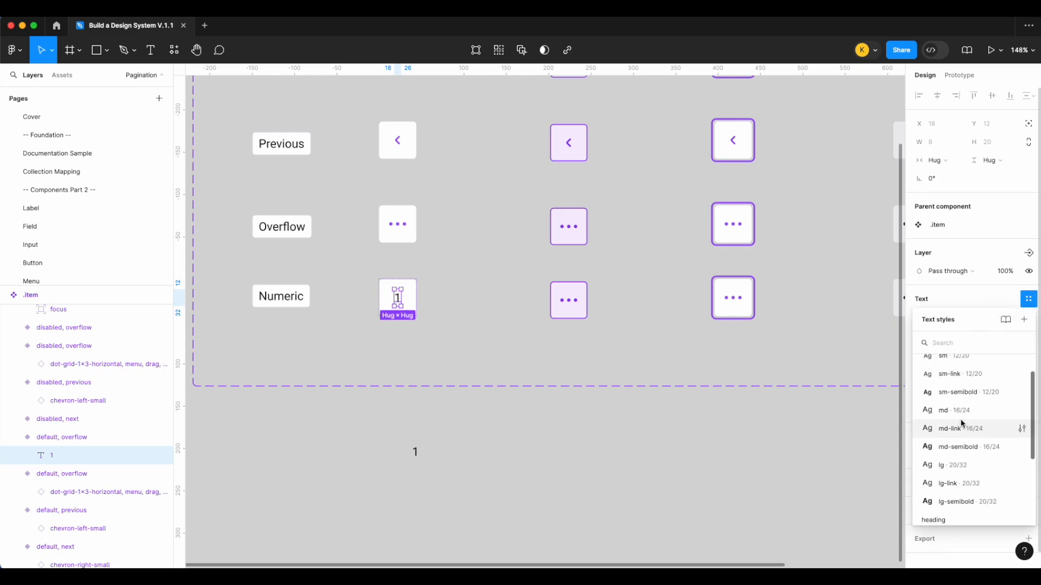
pyautogui.click(955, 461)
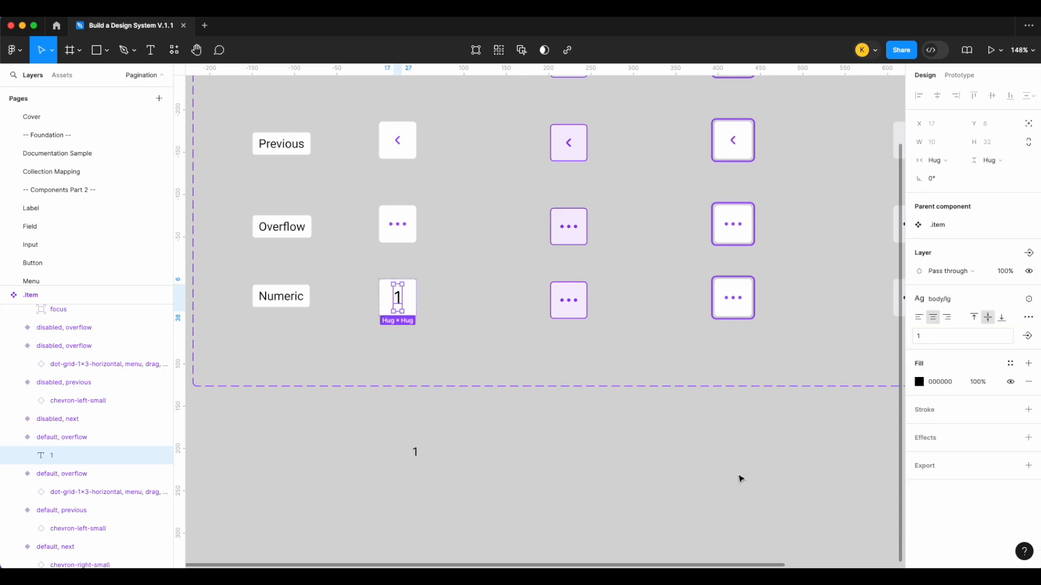
pyautogui.click(630, 480)
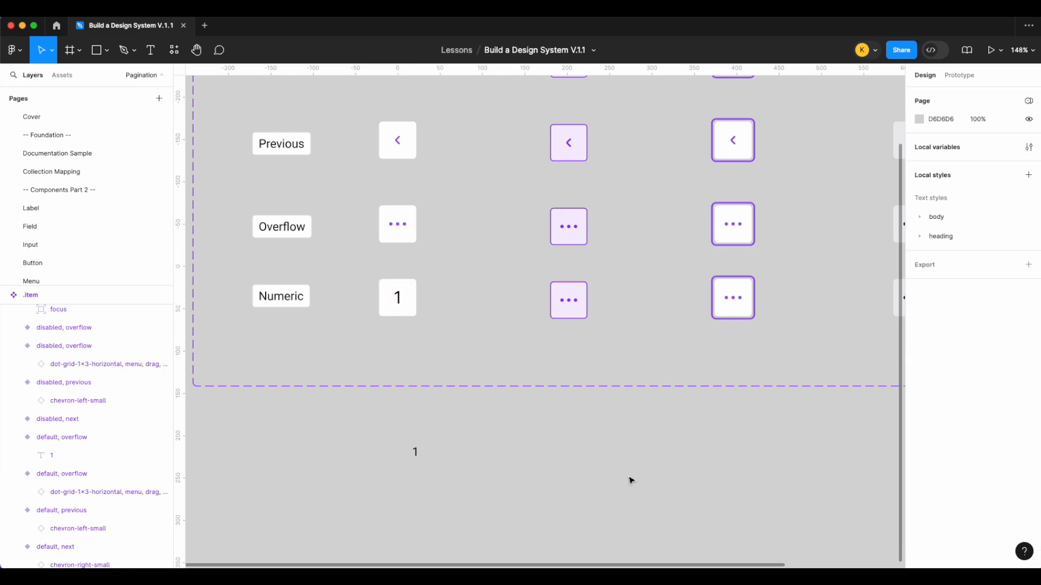
# Step: Change the text style of the default Numeric variant's 1 to body/md
pyautogui.doubleClick(398, 304)
pyautogui.click(962, 307)
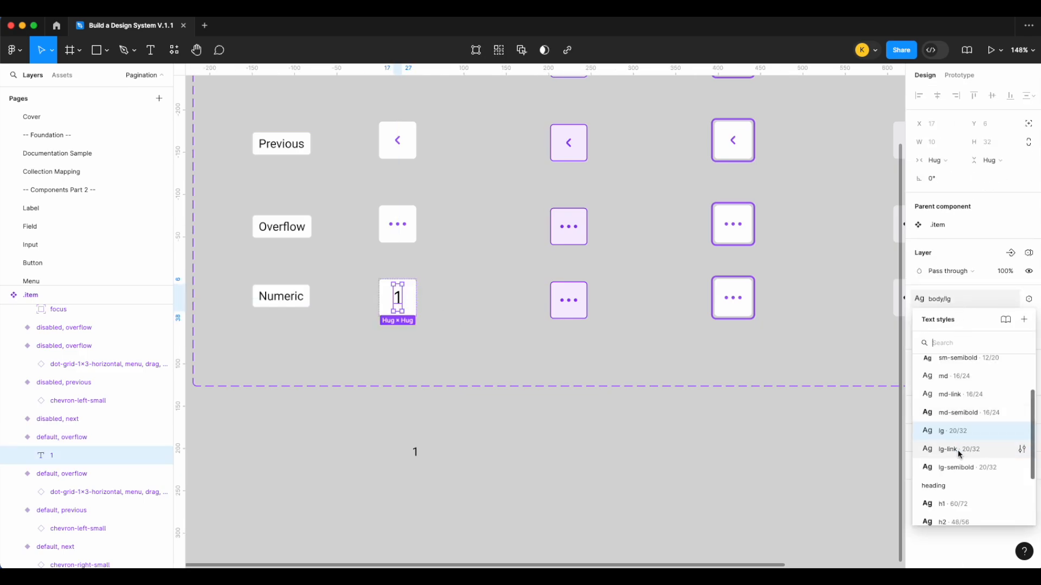
pyautogui.click(970, 391)
pyautogui.click(683, 515)
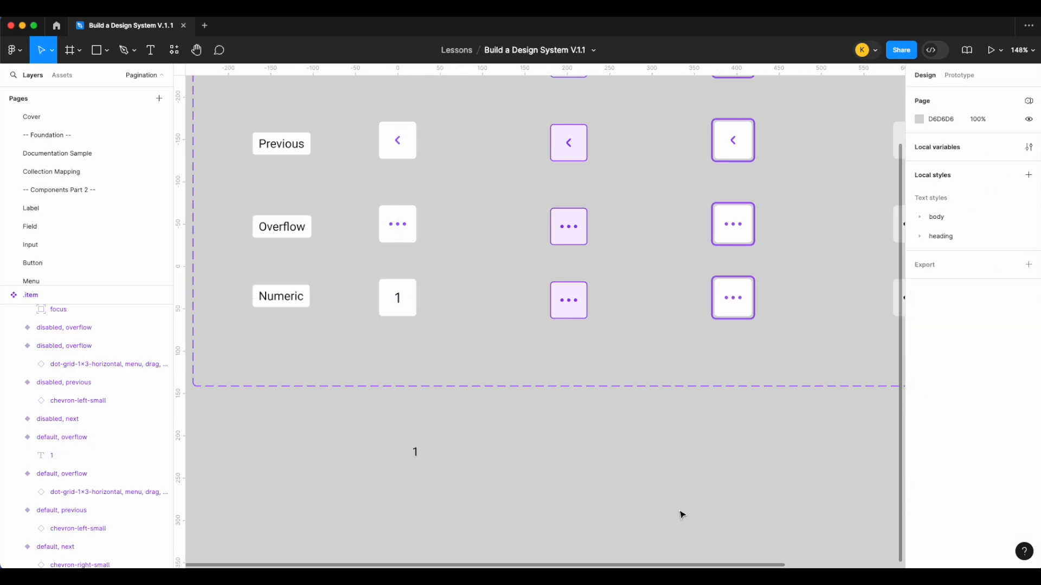
# Step: Apply the text/action colour to the 1 in the default Numeric variant
pyautogui.scroll(3, 681, 513)
pyautogui.scroll(3, 351, 400)
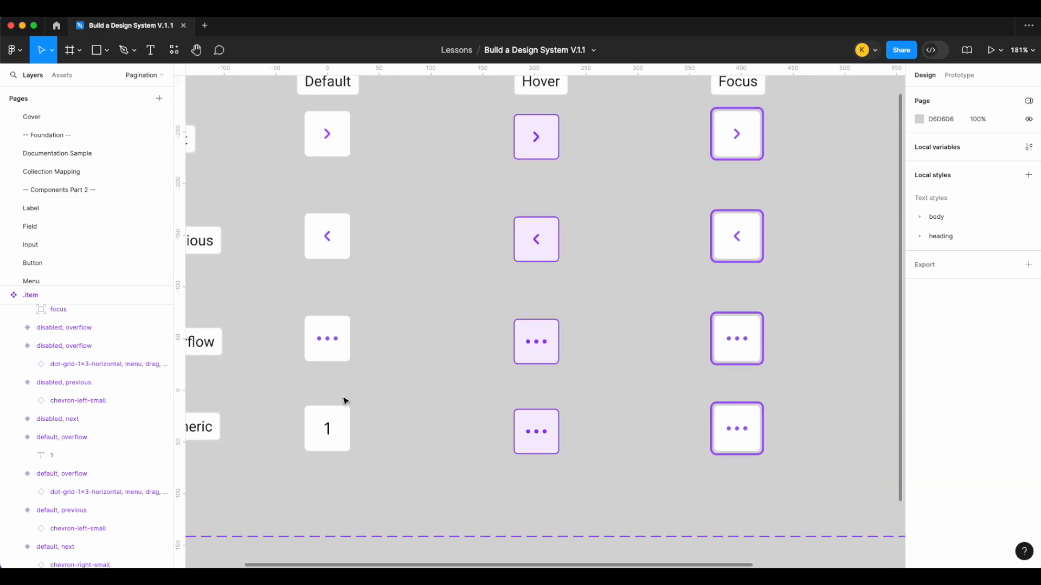
pyautogui.scroll(-3, 505, 364)
pyautogui.hscroll(-2, 505, 364)
pyautogui.scroll(-1, 505, 364)
pyautogui.click(416, 388)
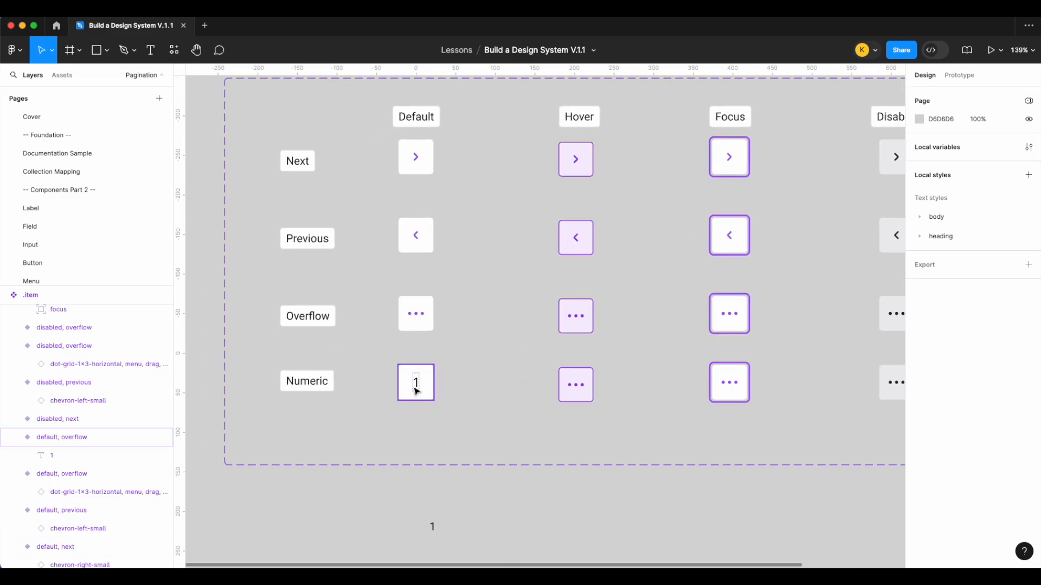
pyautogui.scroll(-5, 958, 459)
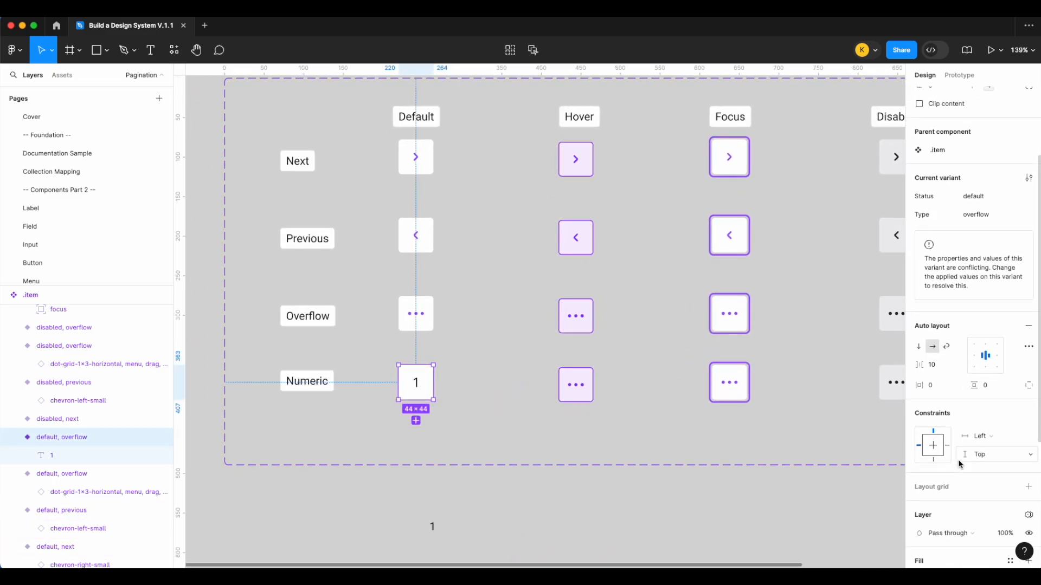
pyautogui.click(1011, 471)
pyautogui.write('tex')
pyautogui.click(802, 455)
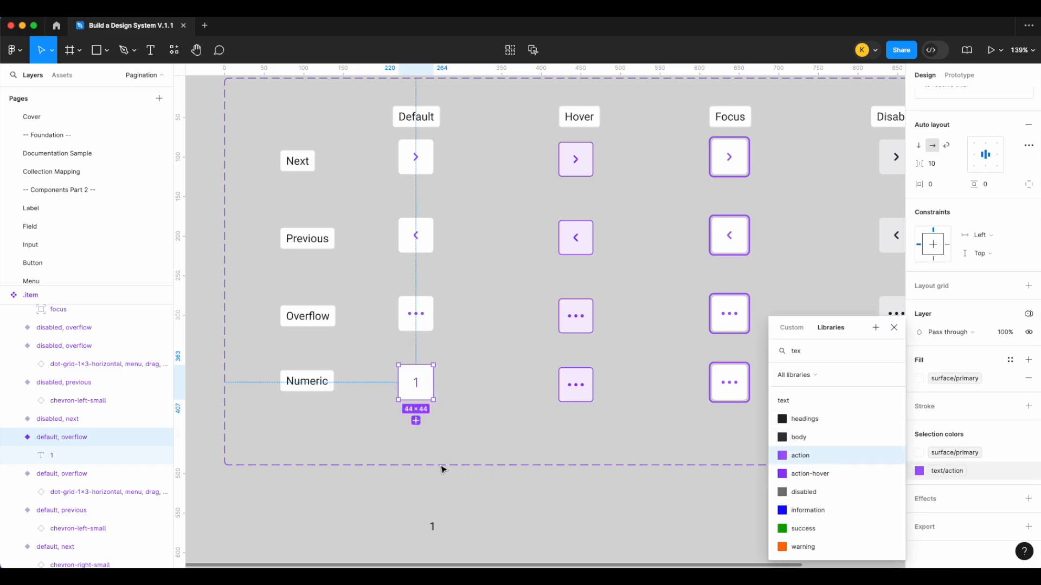
pyautogui.click(438, 424)
# Step: Set the text style of the default Numeric variant's 1 to body/md-semibold
pyautogui.click(416, 386)
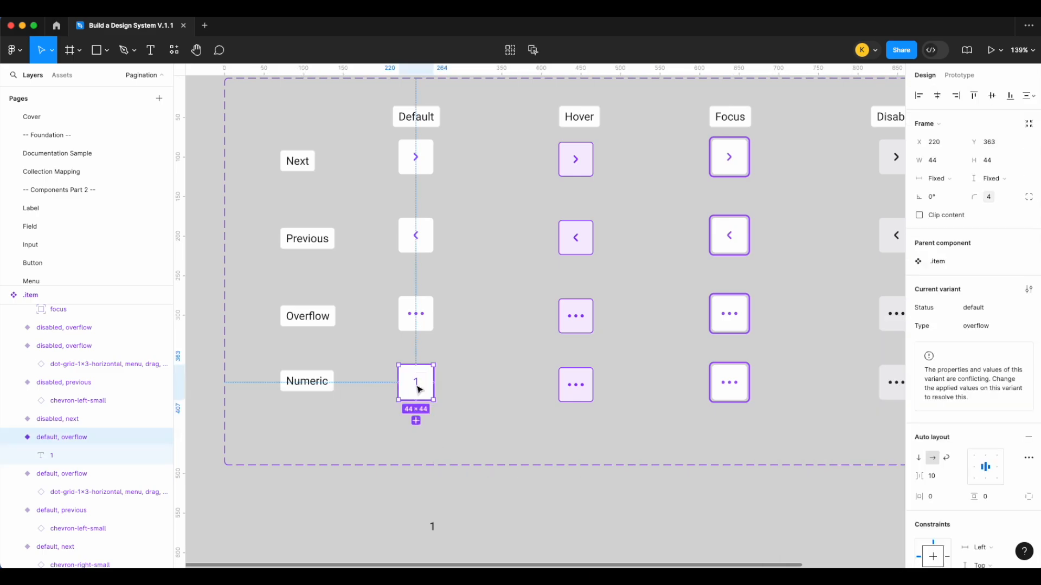
pyautogui.click(417, 386)
pyautogui.click(966, 302)
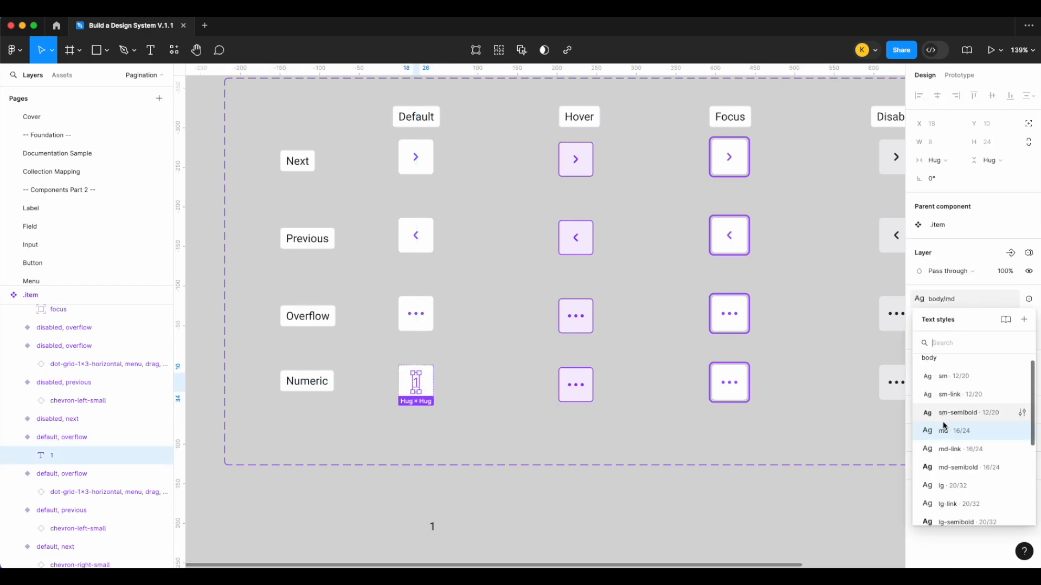
pyautogui.click(941, 465)
pyautogui.click(470, 514)
pyautogui.scroll(3, 455, 393)
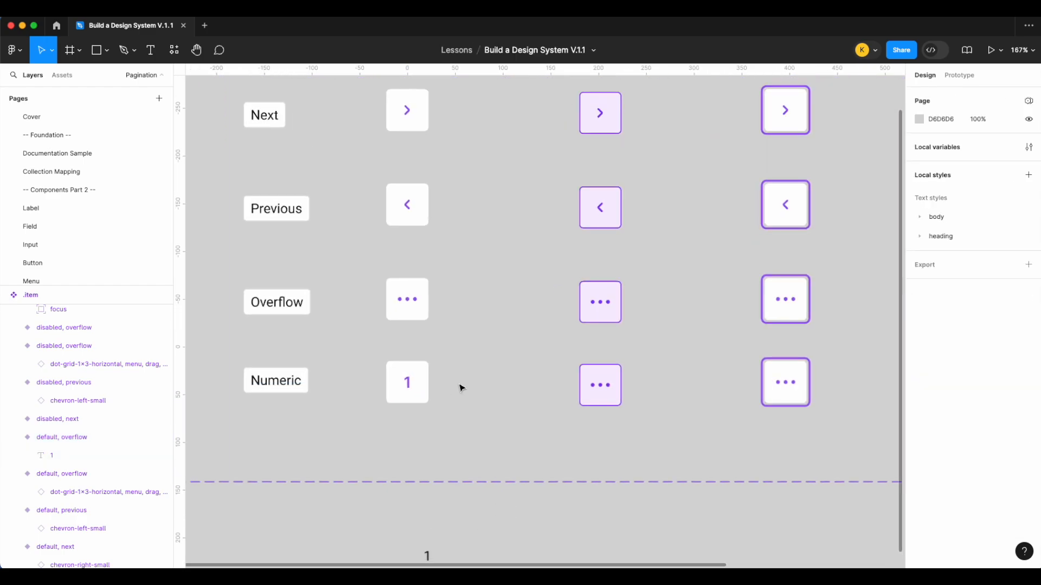
# Step: Set the Type property of the hover, focus and disabled variants in the Numeric row to numeric
pyautogui.scroll(-4, 449, 396)
pyautogui.click(333, 362)
pyautogui.scroll(-3, 516, 386)
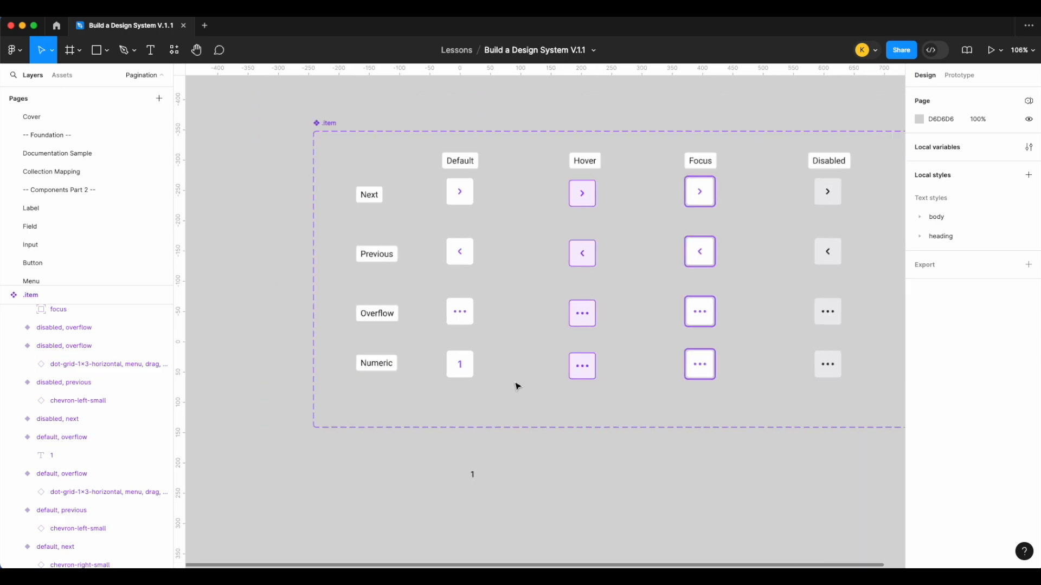
pyautogui.hscroll(2, 516, 386)
pyautogui.moveTo(748, 375); pyautogui.dragTo(510, 349)
pyautogui.click(983, 326)
pyautogui.write('numeri')
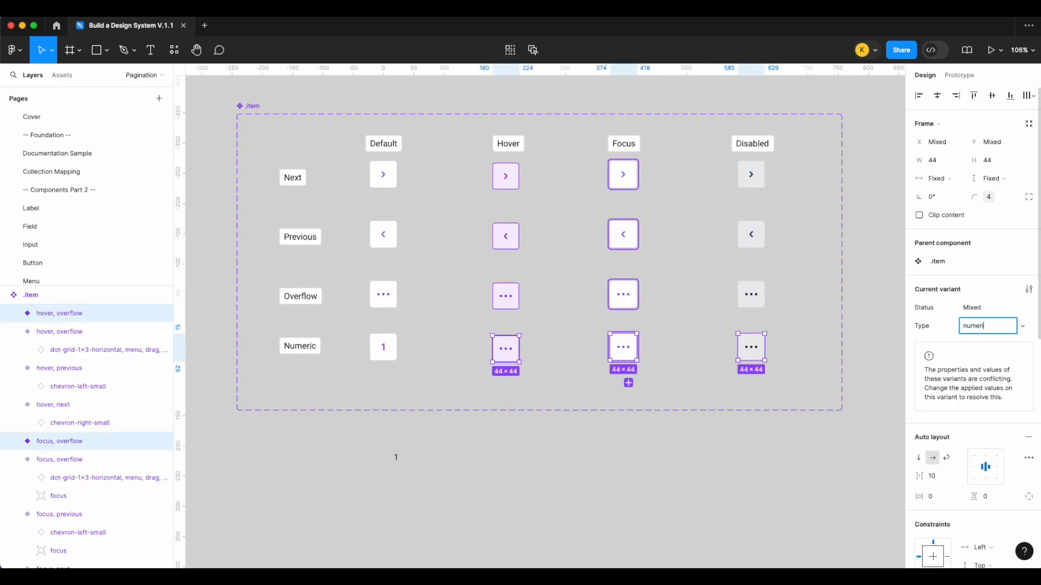
pyautogui.write('c')
pyautogui.press('Return')
# Step: Create a text property named Label for the 1 in the default Numeric variant
pyautogui.click(383, 348)
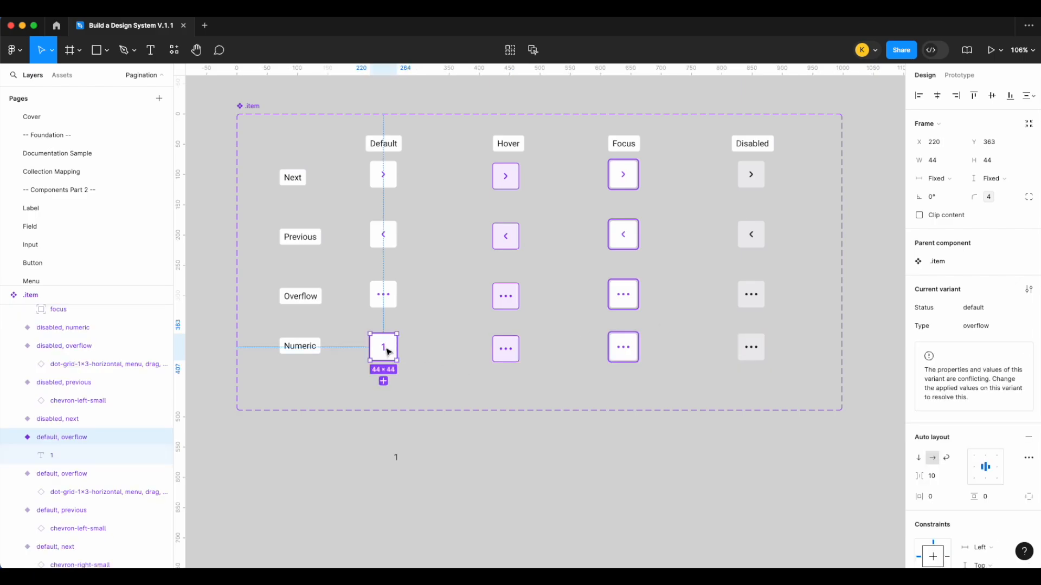
pyautogui.doubleClick(384, 349)
pyautogui.scroll(5, 497, 348)
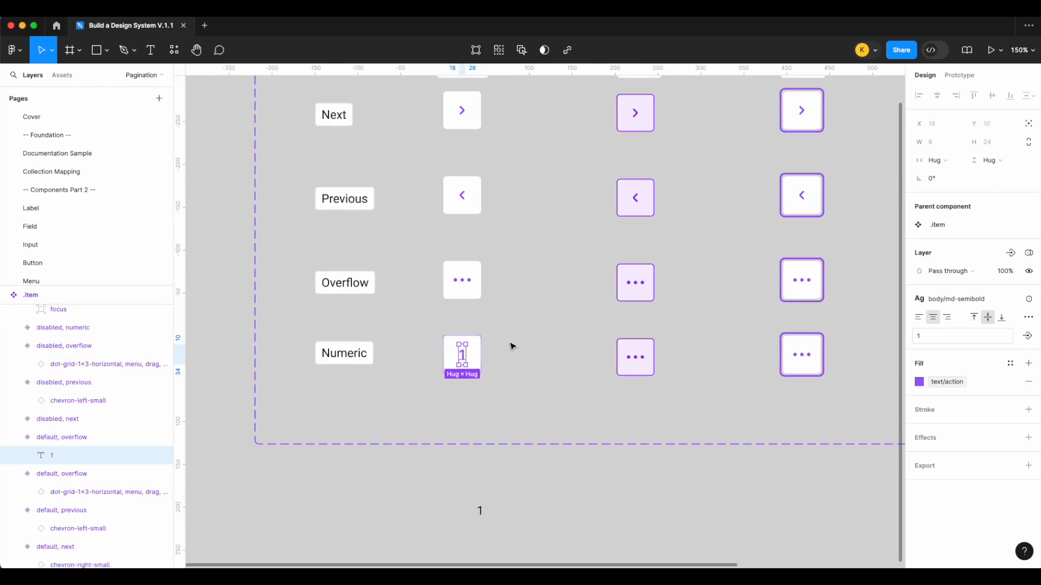
pyautogui.scroll(2, 511, 343)
pyautogui.hscroll(3, 785, 340)
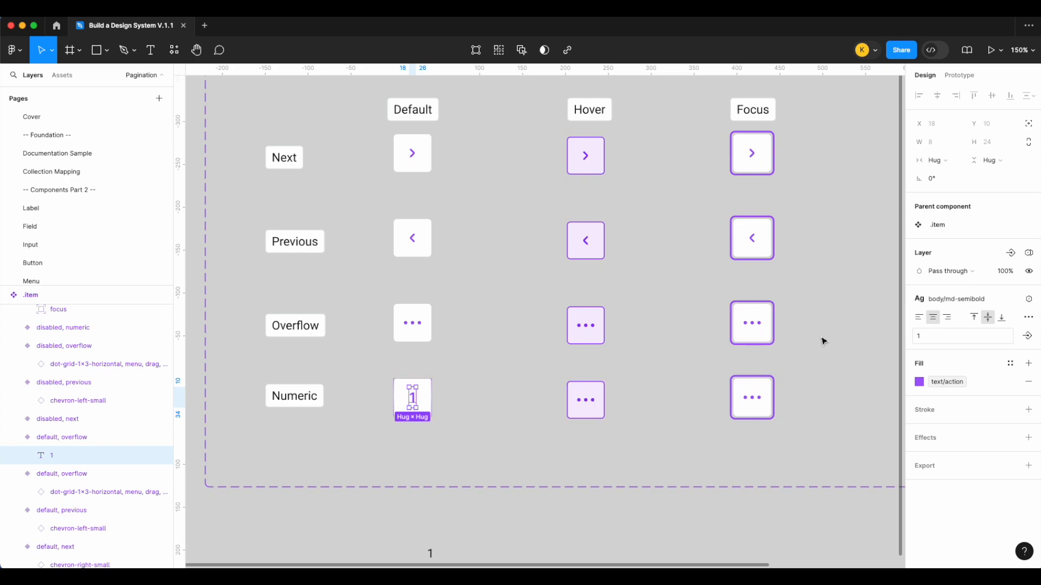
pyautogui.click(1027, 336)
pyautogui.write('Label')
pyautogui.press('Return')
# Step: Place an instance of the default Numeric variant below the component set at X -22, Y 239
pyautogui.click(411, 398)
pyautogui.scroll(-3, 421, 363)
pyautogui.moveTo(408, 318); pyautogui.dragTo(407, 511)
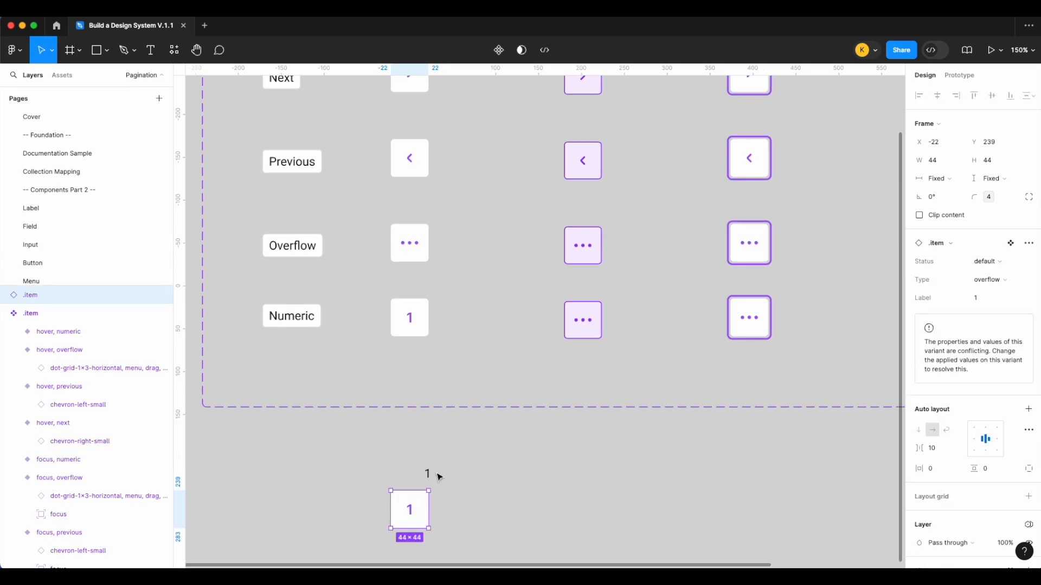
# Step: Delete the stray 1 text just above the .item instance below the component set
pyautogui.click(427, 476)
pyautogui.press('BackSpace')
pyautogui.click(413, 512)
pyautogui.scroll(-2, 556, 400)
pyautogui.hscroll(1, 559, 401)
pyautogui.scroll(-3, 669, 380)
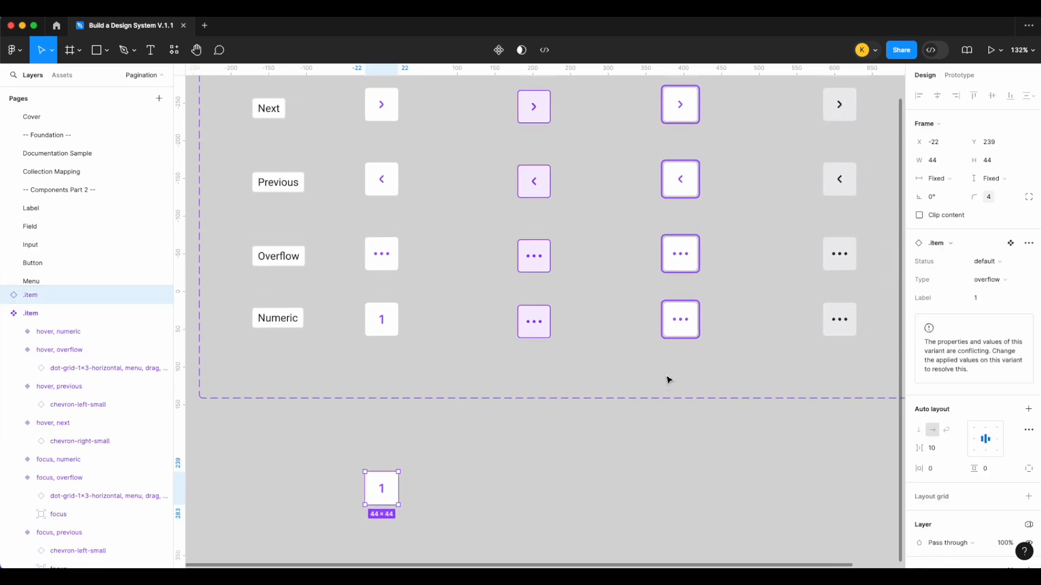
# Step: Set the Type property of all four variants in the Numeric row to numeric
pyautogui.press('Escape')
pyautogui.moveTo(769, 367); pyautogui.dragTo(392, 318)
pyautogui.click(982, 328)
pyautogui.write('numeric')
pyautogui.press('Return')
# Step: Set the Label of the .item instance below the component set to 2
pyautogui.click(404, 459)
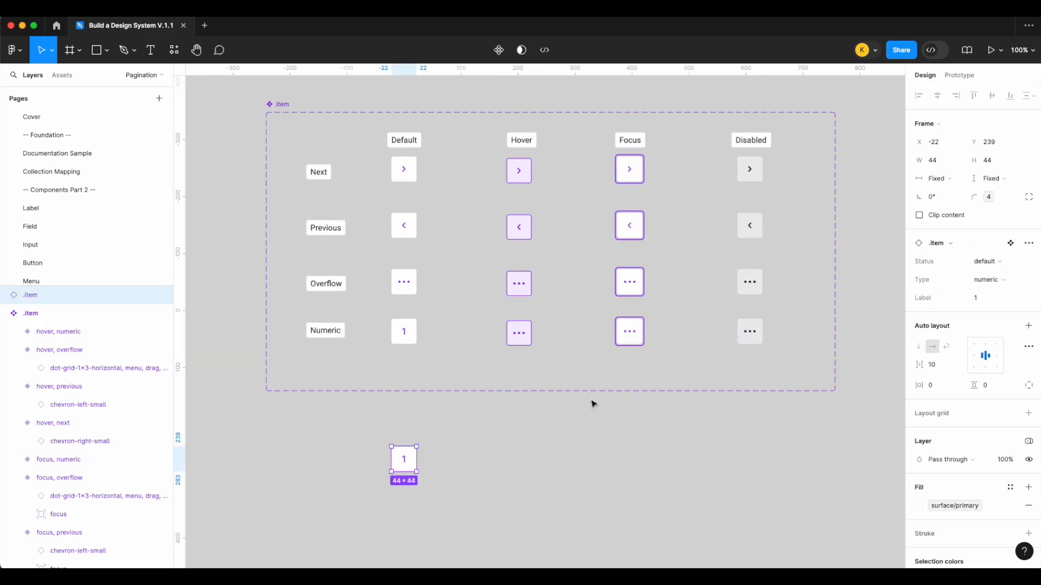
pyautogui.click(989, 299)
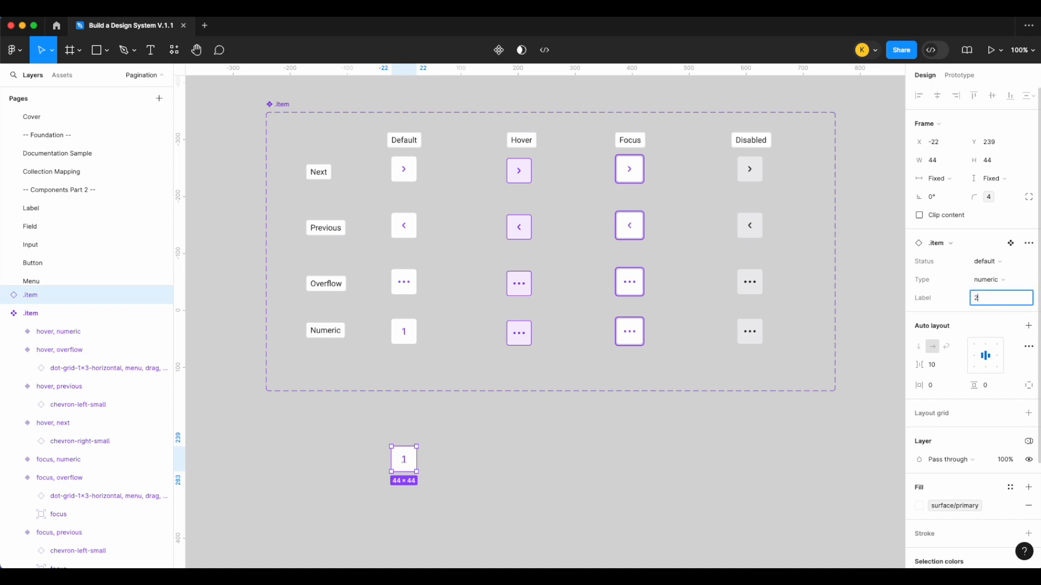
pyautogui.write('2')
pyautogui.press('Return')
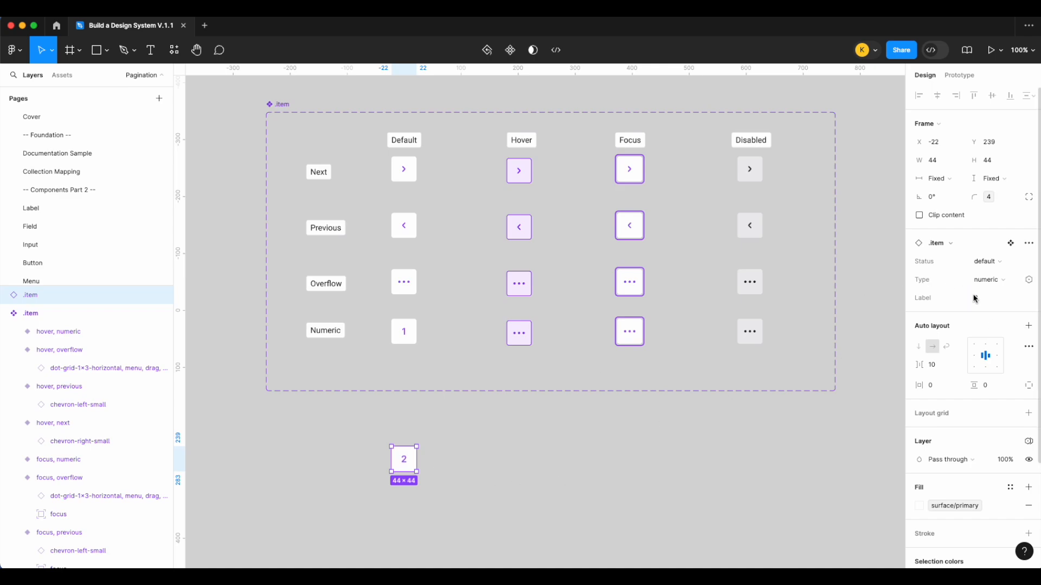
pyautogui.click(466, 454)
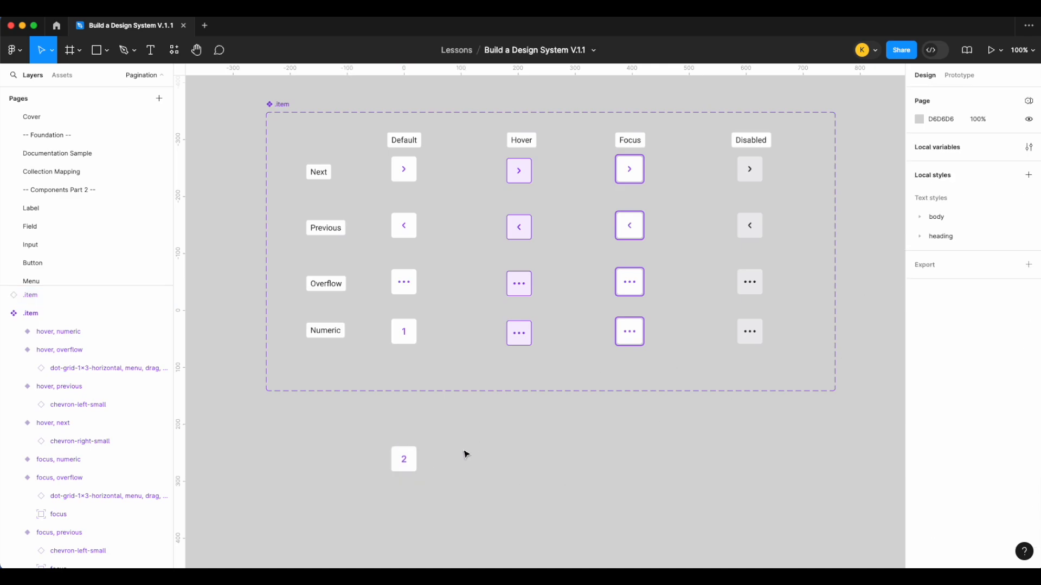
# Step: Replace the dots icon in the hover Numeric variant with a copy of the default Numeric variant's 1
pyautogui.click(404, 332)
pyautogui.doubleClick(404, 332)
pyautogui.scroll(2, 576, 317)
pyautogui.scroll(5, 486, 360)
pyautogui.scroll(-4, 486, 360)
pyautogui.scroll(2, 516, 357)
pyautogui.click(519, 362)
pyautogui.doubleClick(518, 362)
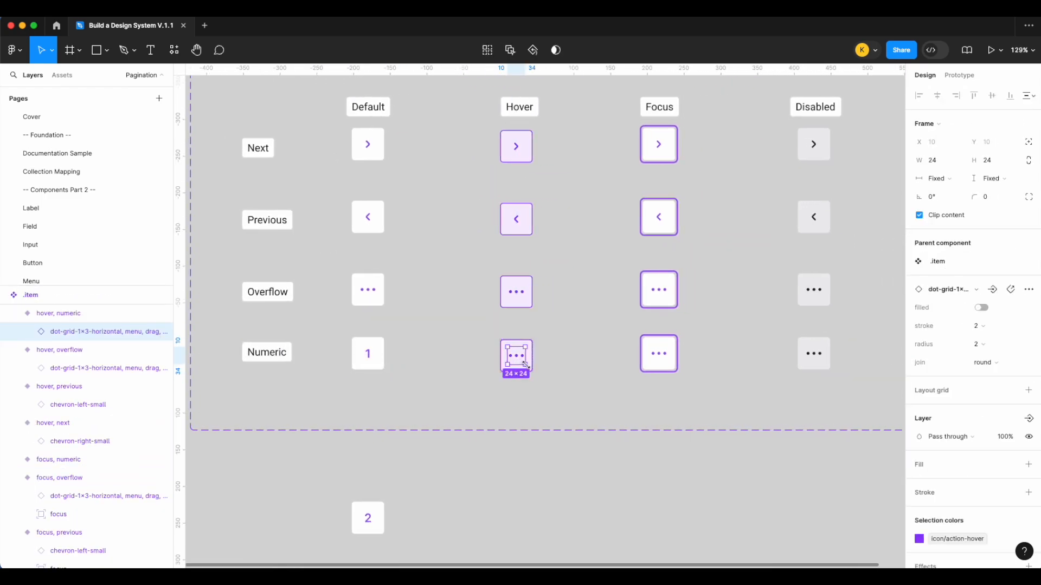
pyautogui.press('super+v')
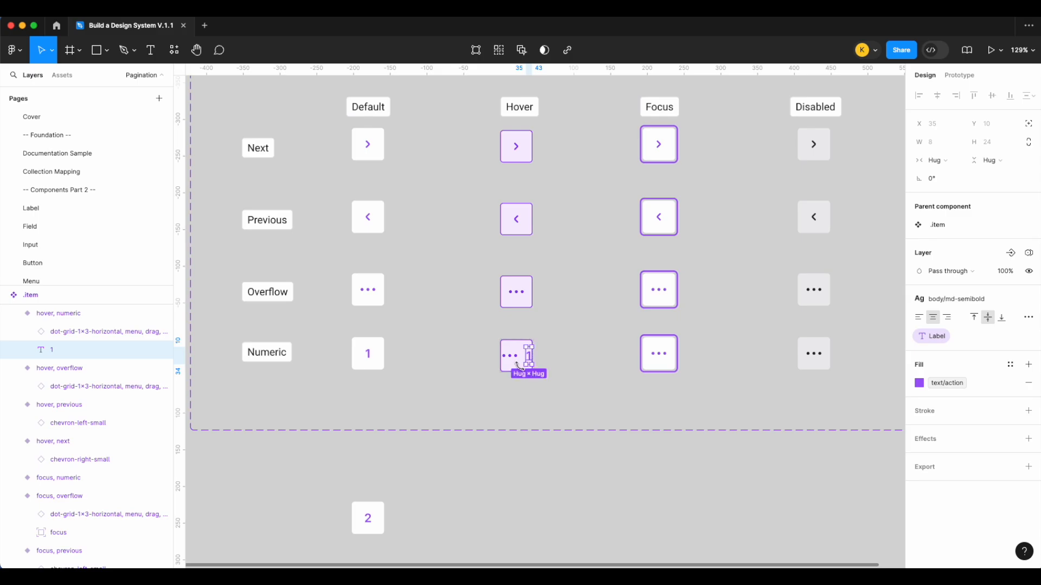
pyautogui.click(510, 356)
pyautogui.press('Delete')
# Step: Apply the text/action-hover fill to the 1 in the hover Numeric variant
pyautogui.click(516, 358)
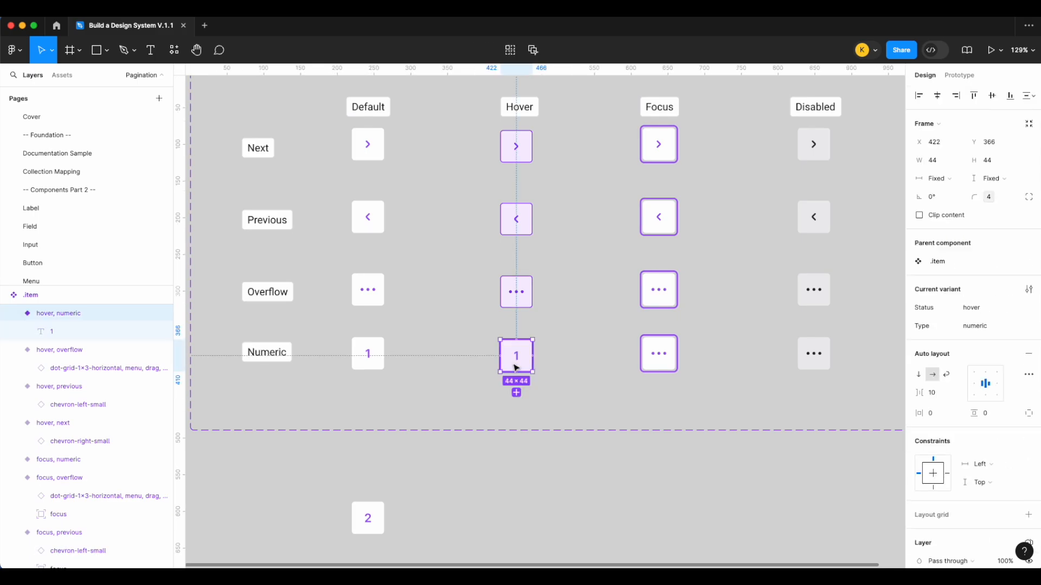
pyautogui.click(516, 355)
pyautogui.click(946, 384)
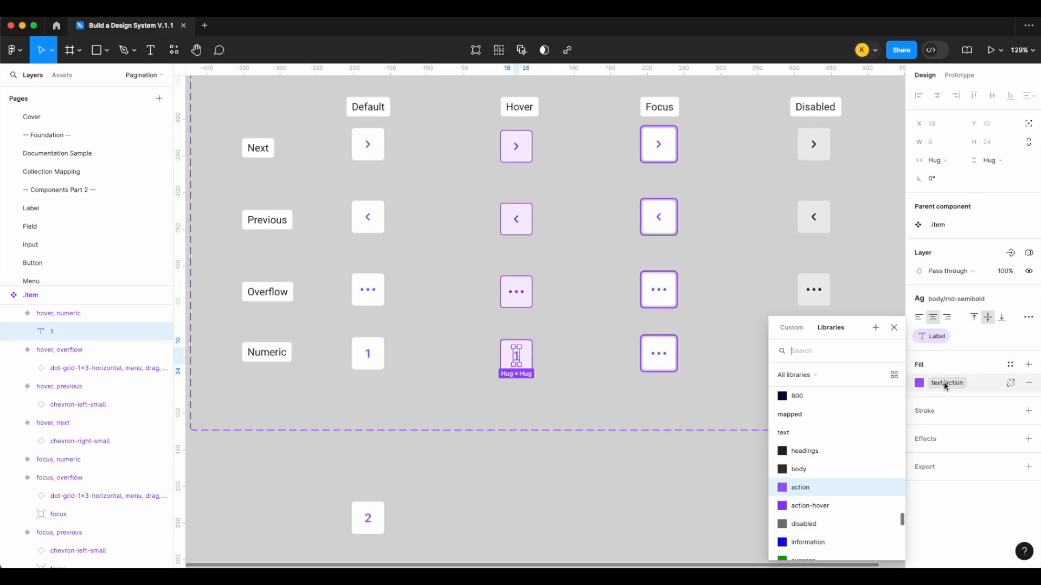
pyautogui.click(797, 506)
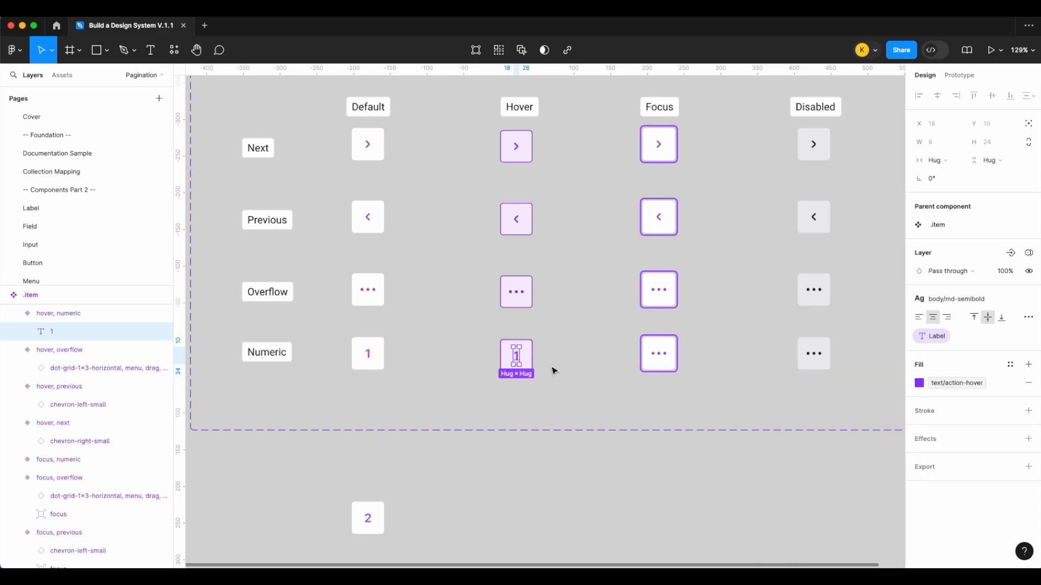
pyautogui.click(596, 371)
# Step: Replace the dots icon in the focus Numeric variant with a copy of the default Numeric variant's 1
pyautogui.doubleClick(366, 355)
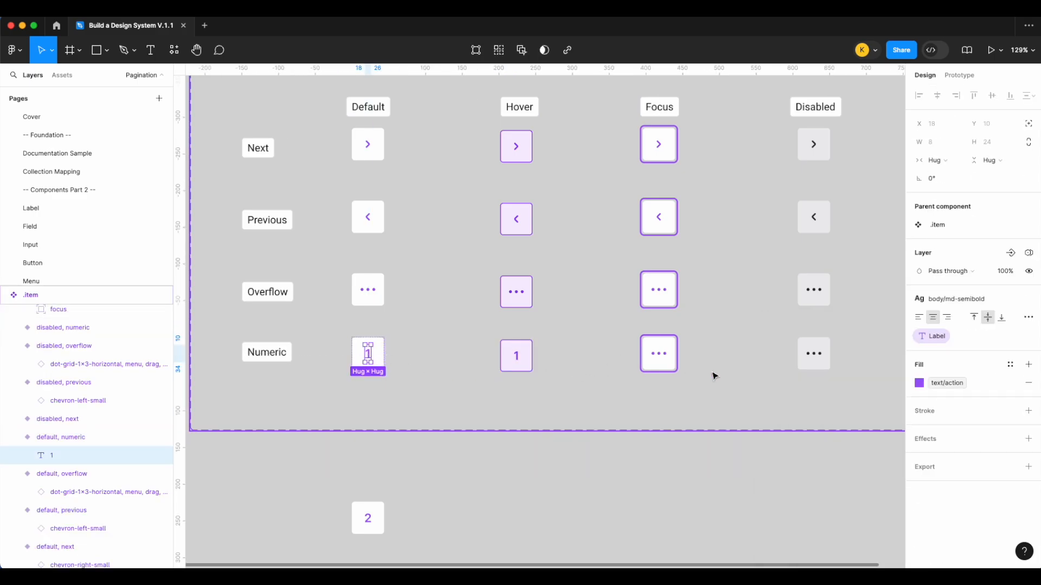
pyautogui.click(669, 362)
pyautogui.scroll(1, 669, 362)
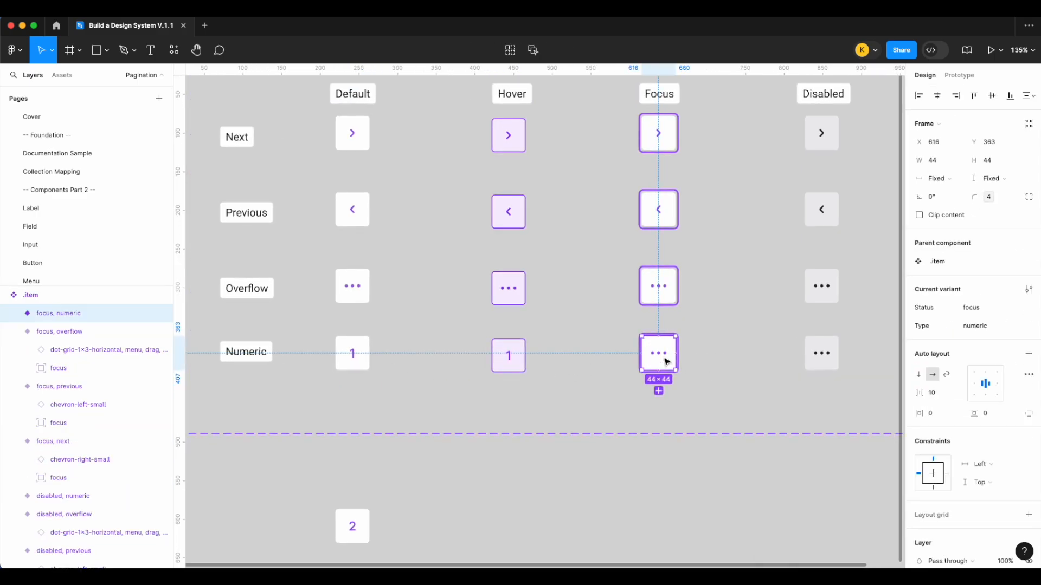
pyautogui.doubleClick(668, 358)
pyautogui.click(695, 356)
pyautogui.click(667, 353)
pyautogui.hotkey('ctrl', 'v')
pyautogui.click(660, 360)
pyautogui.press('Delete')
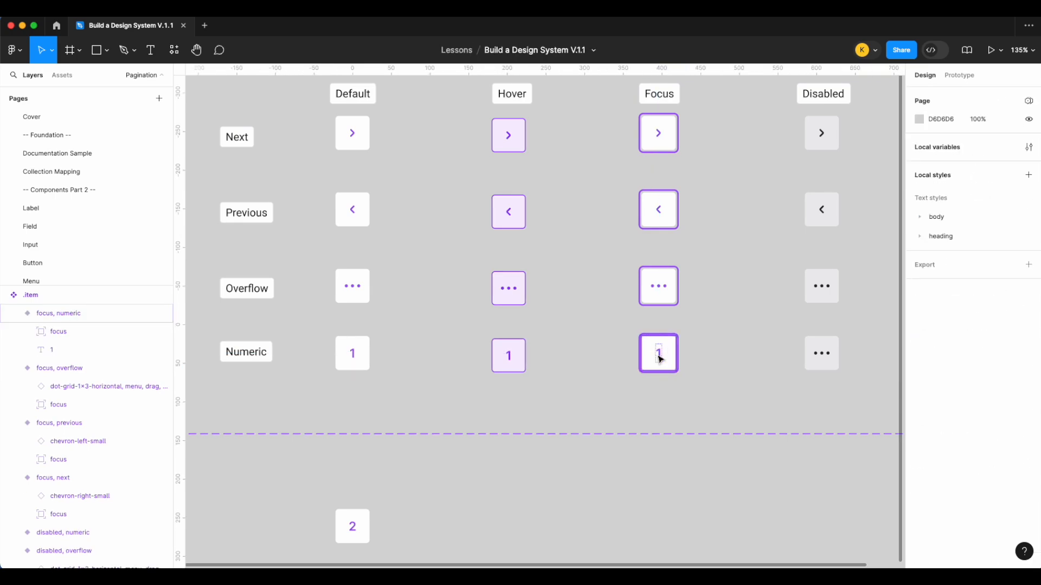
# Step: Replace the dots icon in the disabled Numeric variant with a copy of the default Numeric variant's "1" text
pyautogui.doubleClick(659, 353)
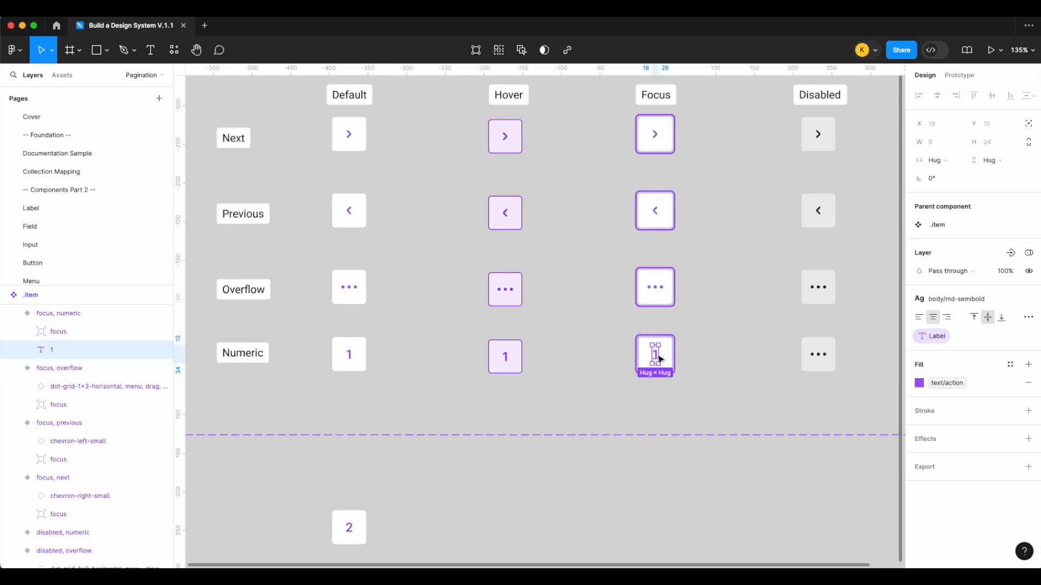
pyautogui.hscroll(3, 661, 360)
pyautogui.click(272, 354)
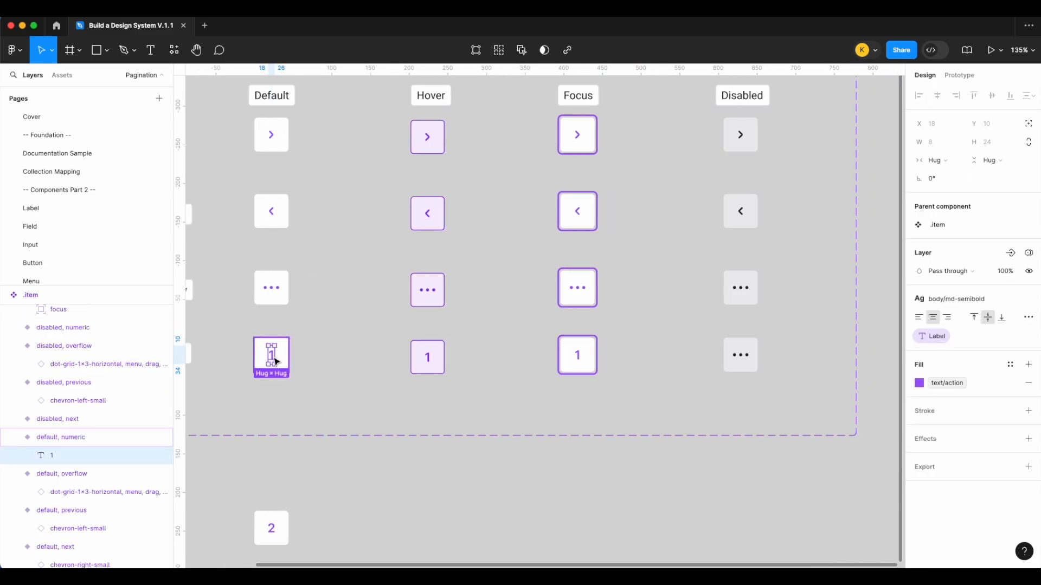
pyautogui.click(750, 368)
pyautogui.doubleClick(748, 366)
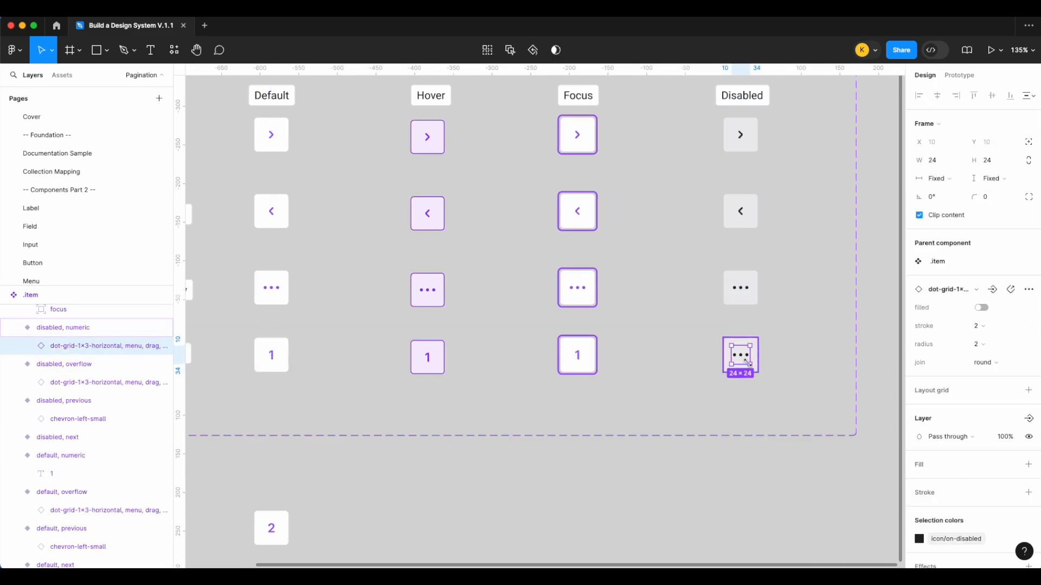
pyautogui.click(752, 387)
pyautogui.click(748, 352)
pyautogui.press('super+v')
pyautogui.click(737, 363)
pyautogui.press('Delete')
# Step: Set the fill of the "1" text in the disabled Numeric variant to text/on-disabled
pyautogui.click(742, 357)
pyautogui.doubleClick(744, 359)
pyautogui.click(946, 385)
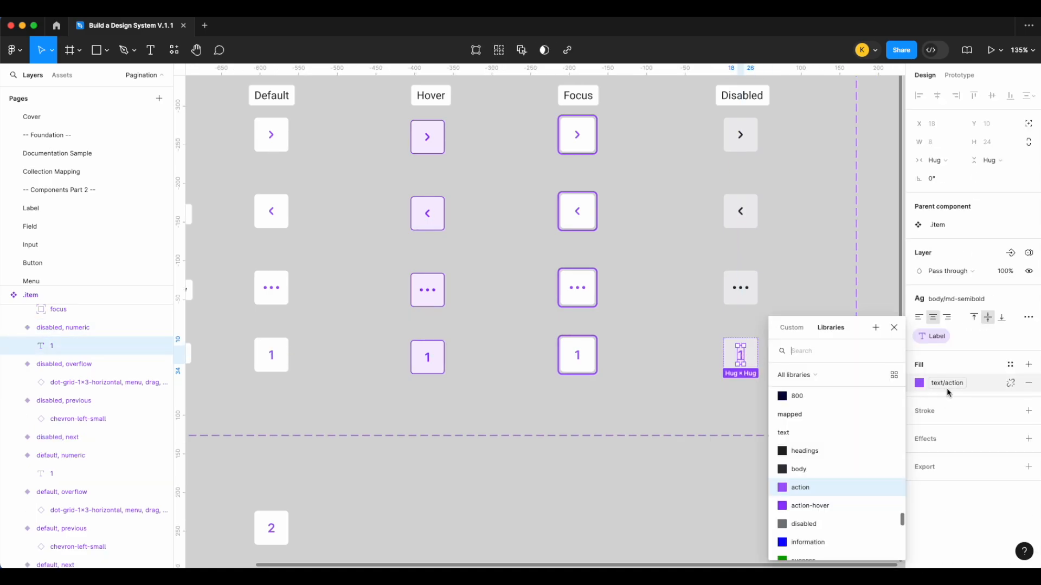
pyautogui.scroll(-2, 821, 472)
pyautogui.scroll(-1, 822, 480)
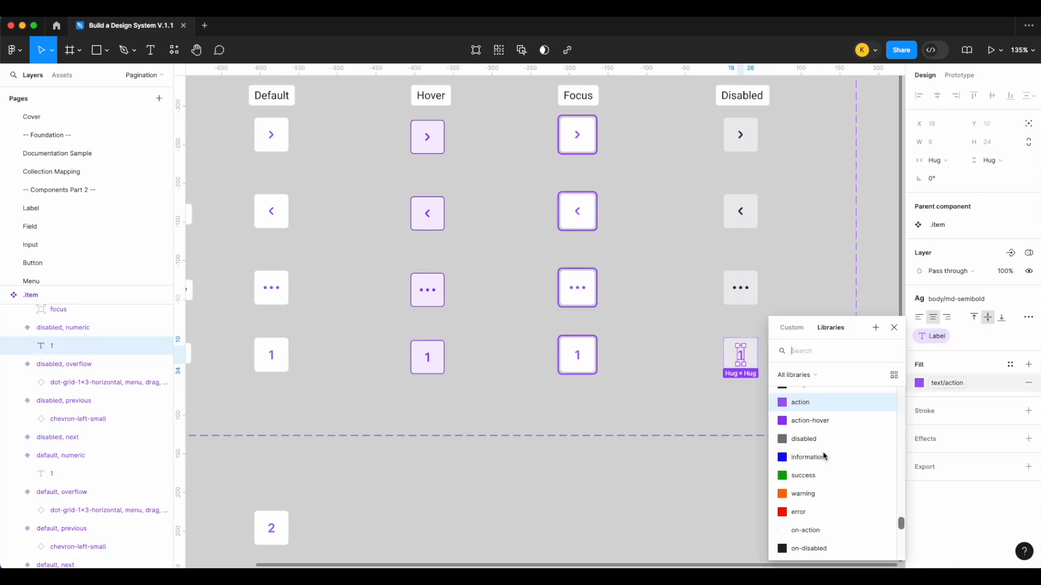
pyautogui.click(819, 549)
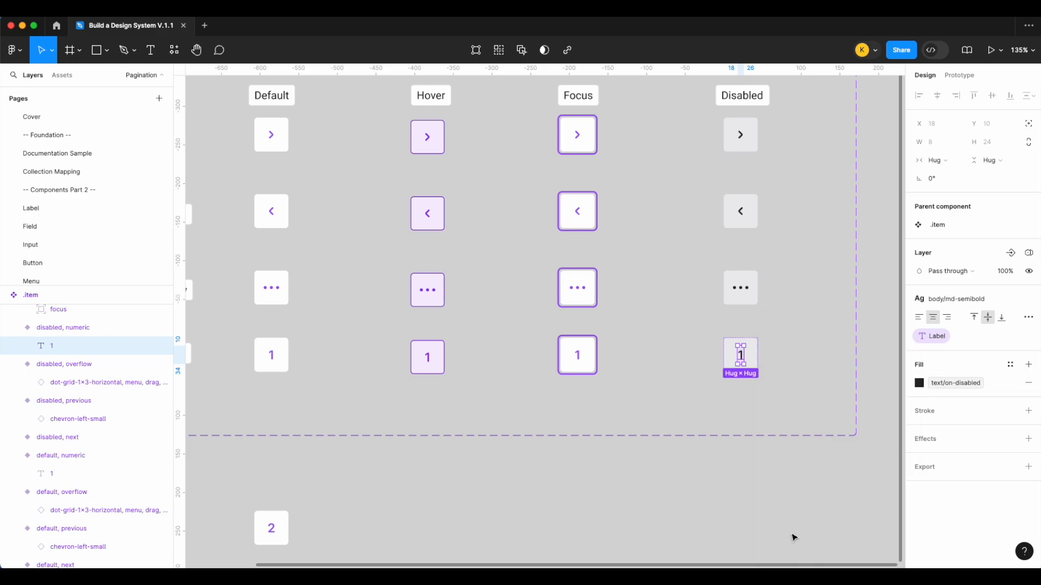
pyautogui.click(718, 479)
# Step: Delete the "2" instance below the .item component set and extend the set's lower edge to make room for another row
pyautogui.hscroll(-2, 721, 467)
pyautogui.scroll(-3, 724, 447)
pyautogui.hscroll(-1, 705, 417)
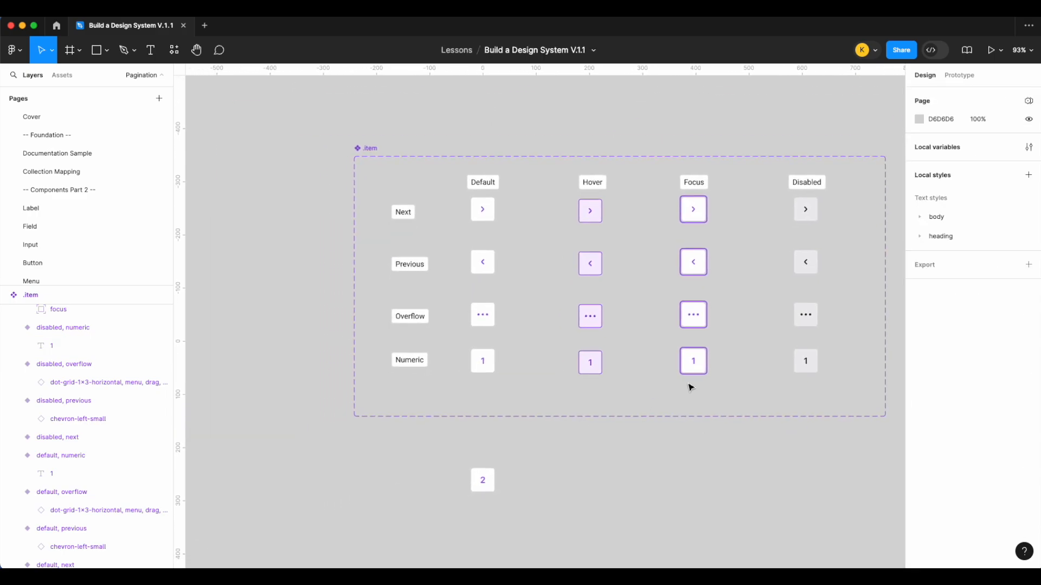
pyautogui.click(493, 484)
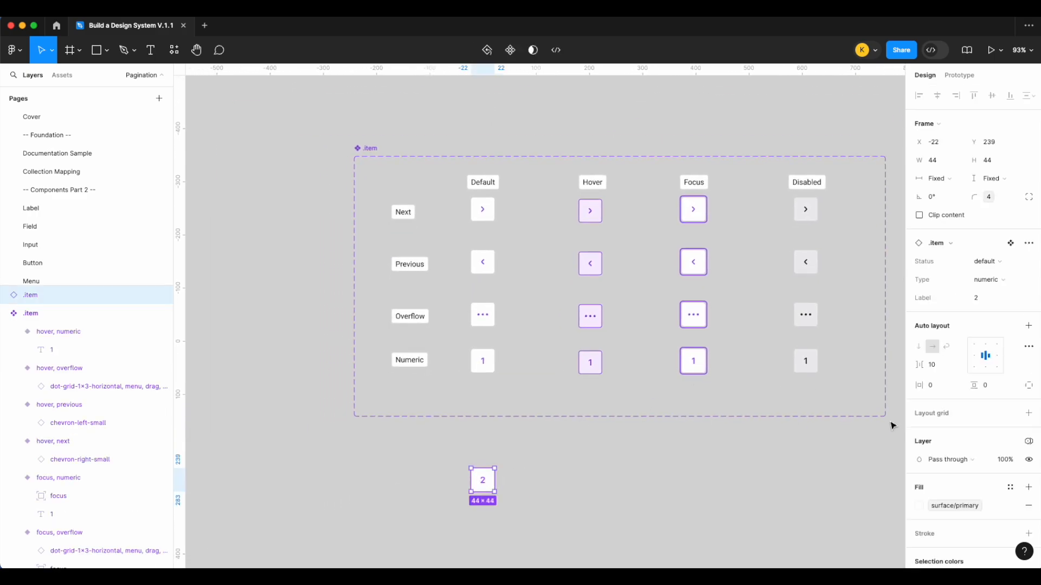
pyautogui.hscroll(3, 596, 440)
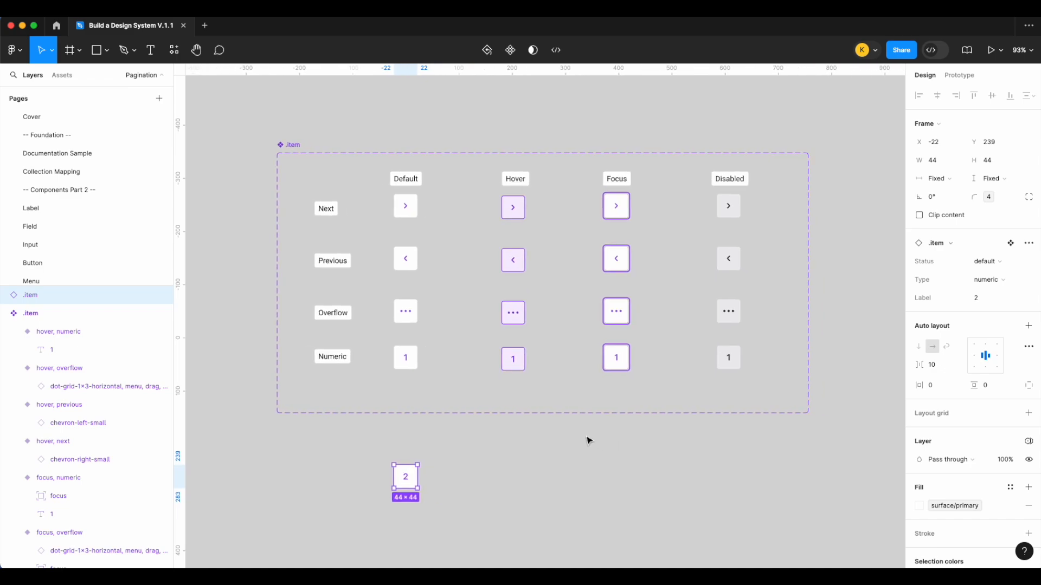
pyautogui.click(589, 441)
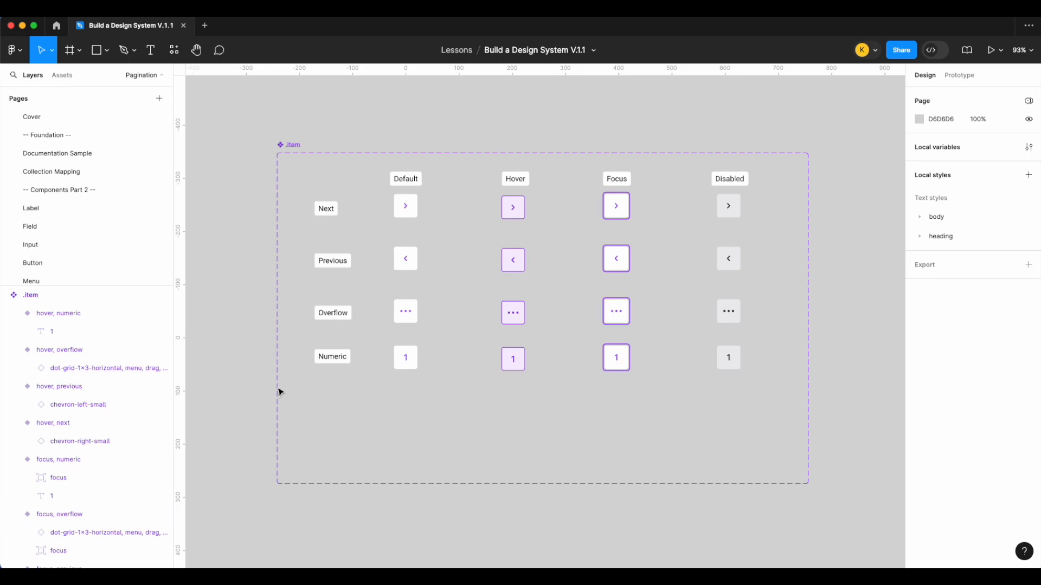
# Step: Duplicate the Numeric row tag below itself and relabel the copy "Selected"
pyautogui.click(343, 362)
pyautogui.moveTo(343, 362); pyautogui.dragTo(343, 407)
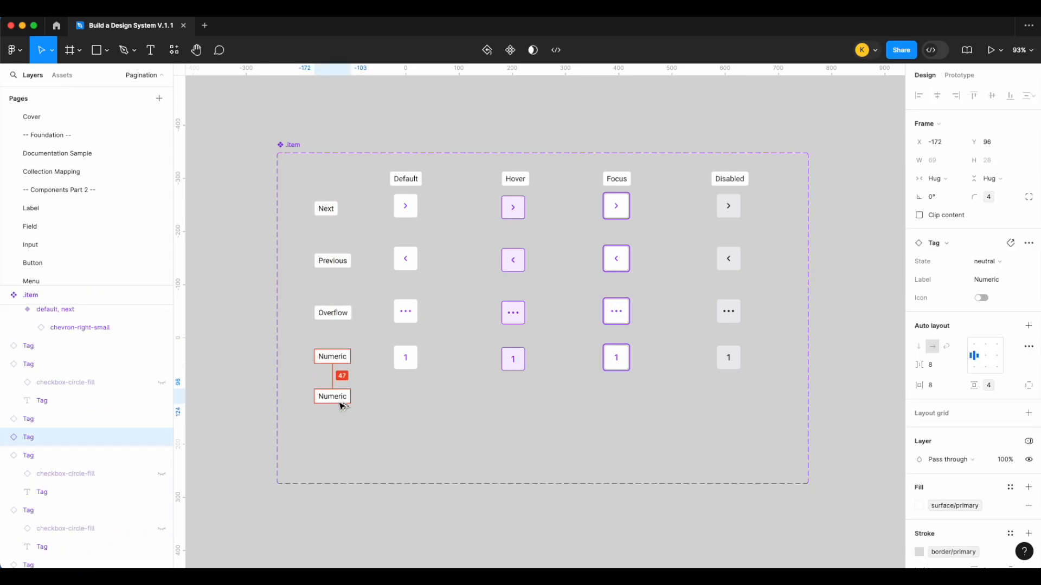
pyautogui.doubleClick(336, 407)
pyautogui.write('Selected')
pyautogui.press('Escape')
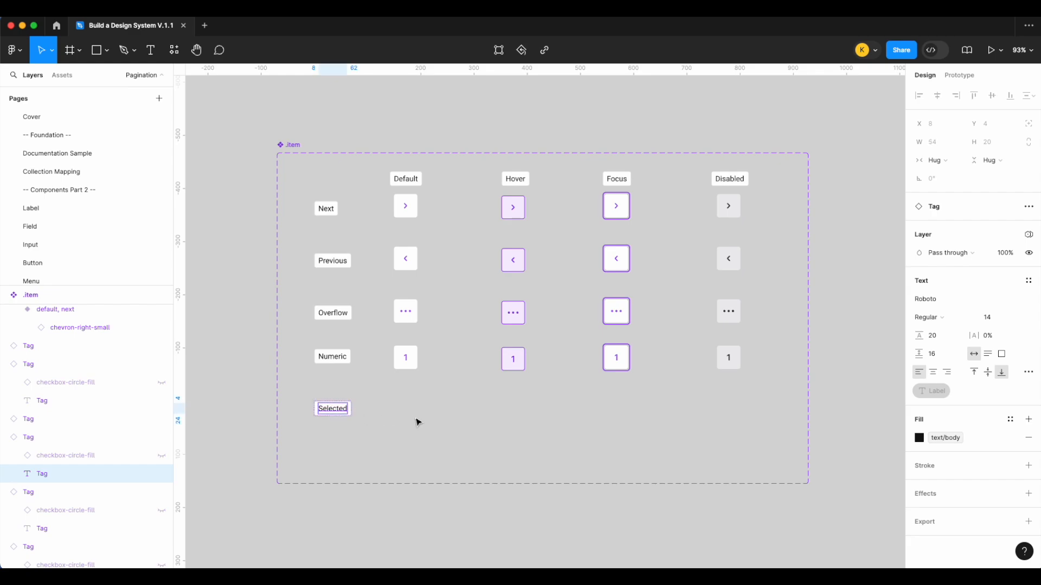
pyautogui.click(422, 390)
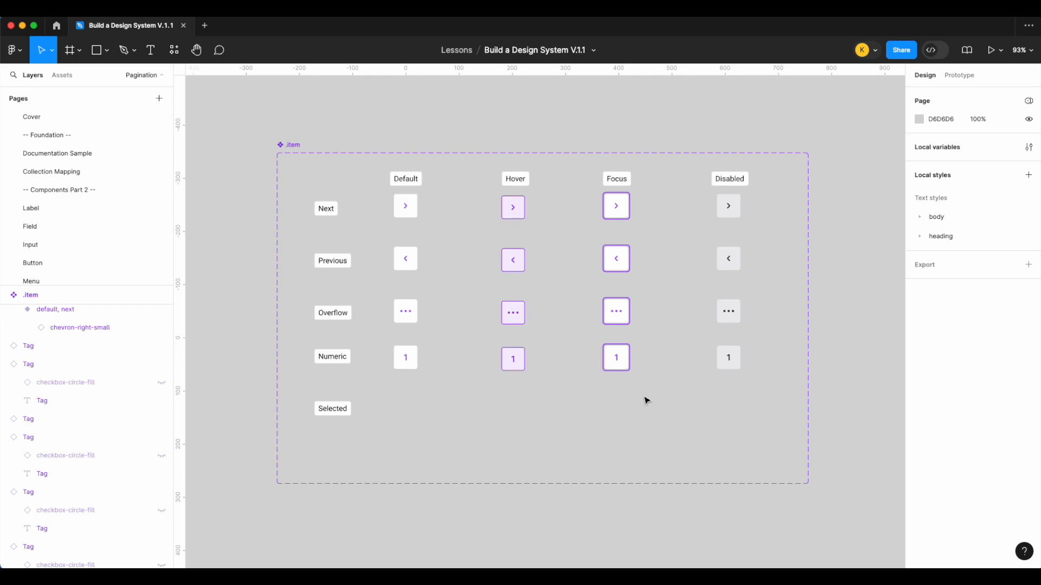
# Step: Duplicate the four Numeric variants into the Selected row and set their Type property to selected
pyautogui.moveTo(748, 379); pyautogui.dragTo(413, 420)
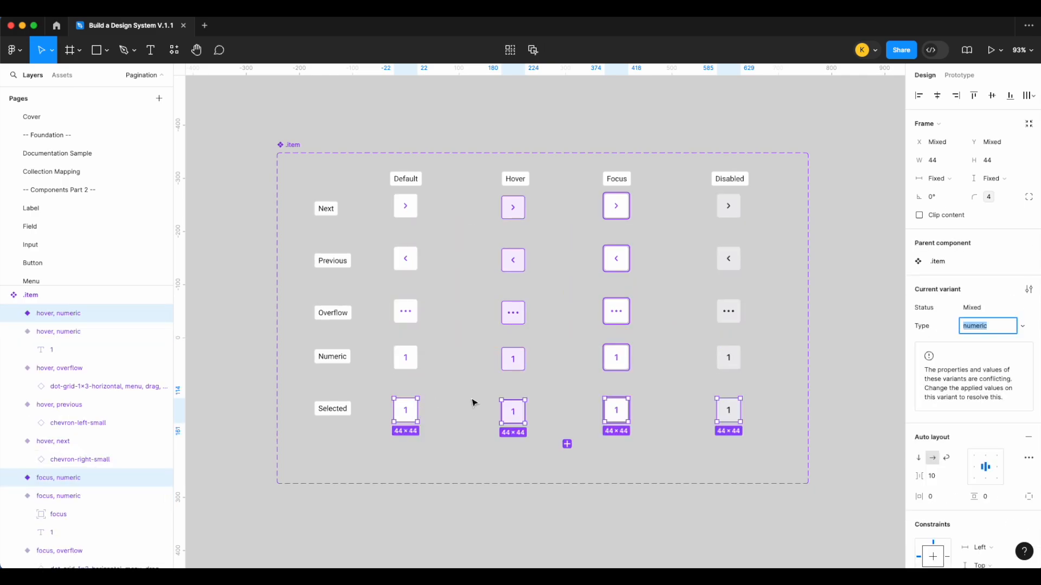
pyautogui.write('selected')
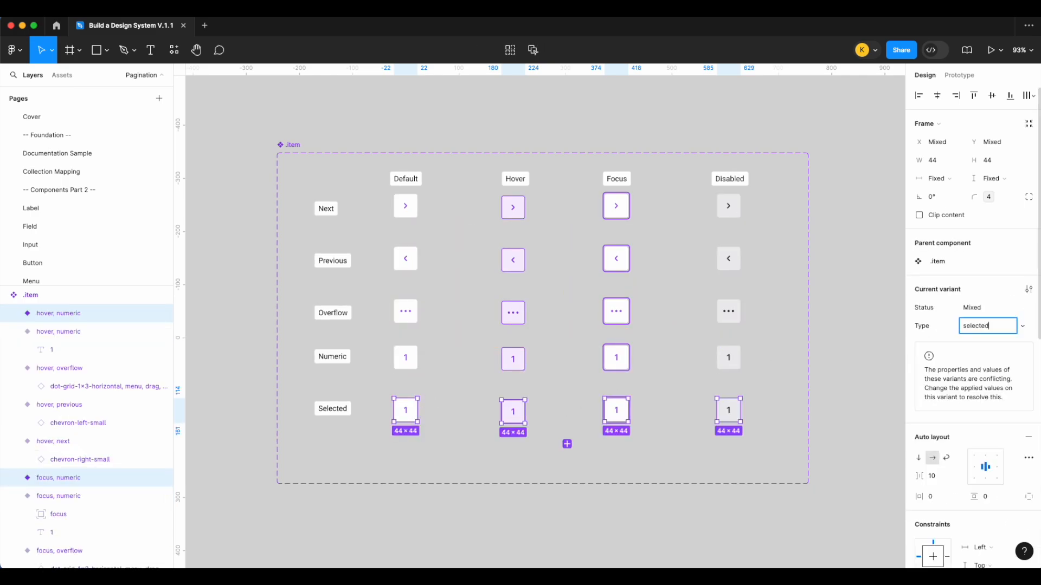
pyautogui.press('Return')
pyautogui.scroll(-5, 809, 481)
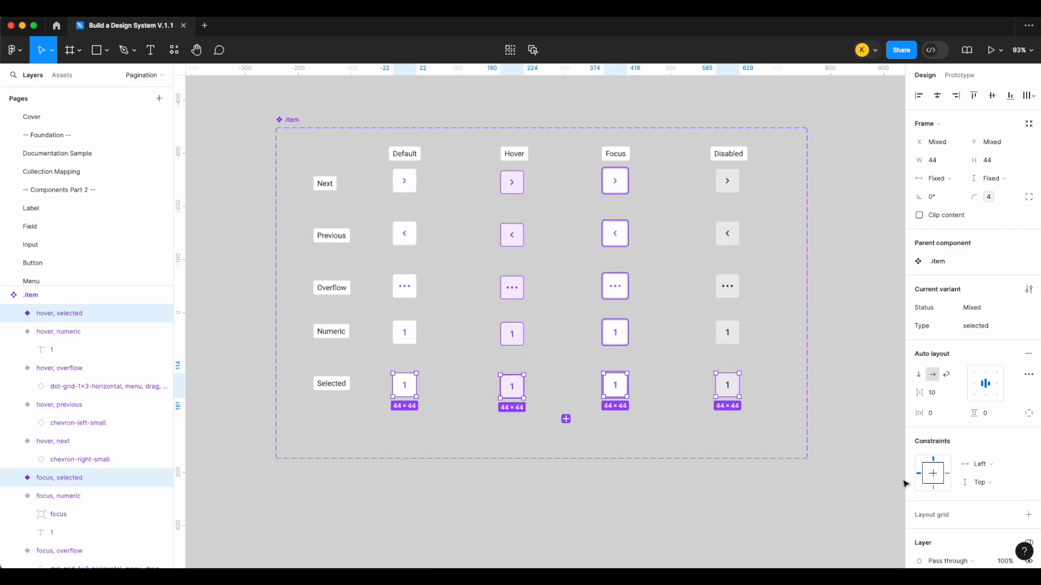
pyautogui.click(435, 247)
# Step: Set the fill of the default variant in the Selected row to surface/action
pyautogui.scroll(5, 414, 211)
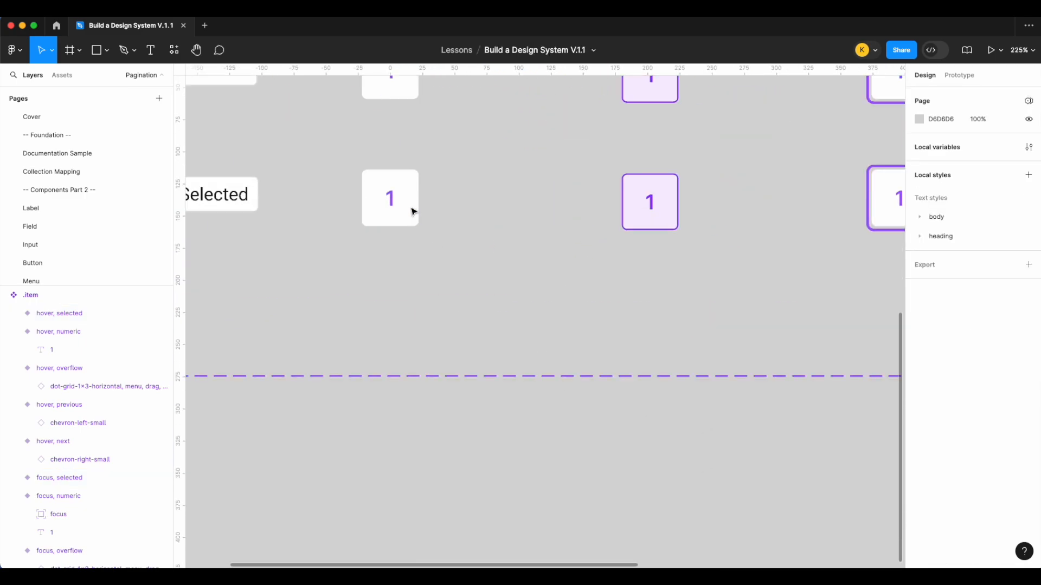
pyautogui.scroll(2, 413, 212)
pyautogui.click(420, 294)
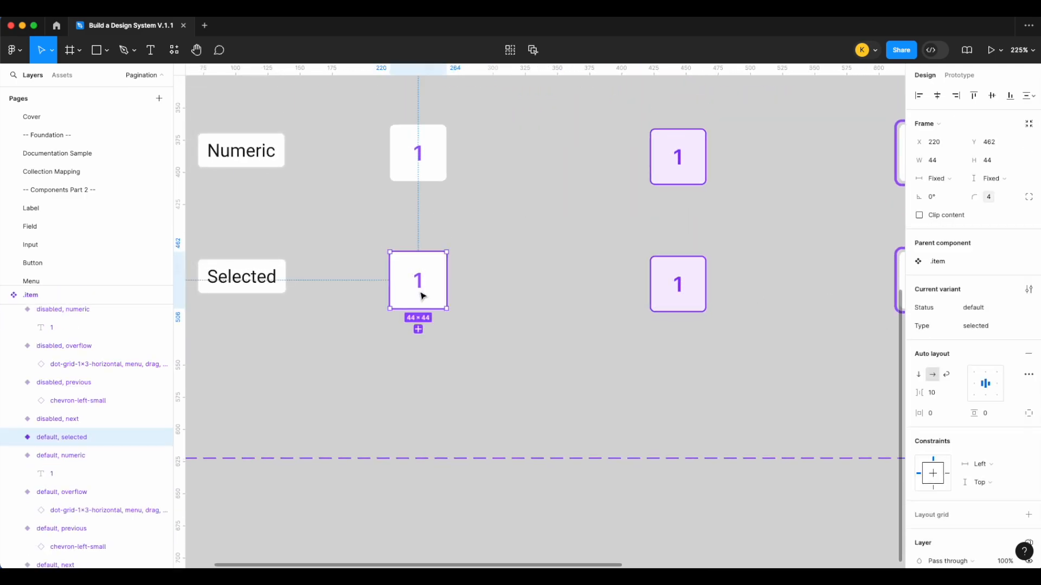
pyautogui.scroll(-3, 950, 450)
pyautogui.click(952, 430)
pyautogui.write('sur')
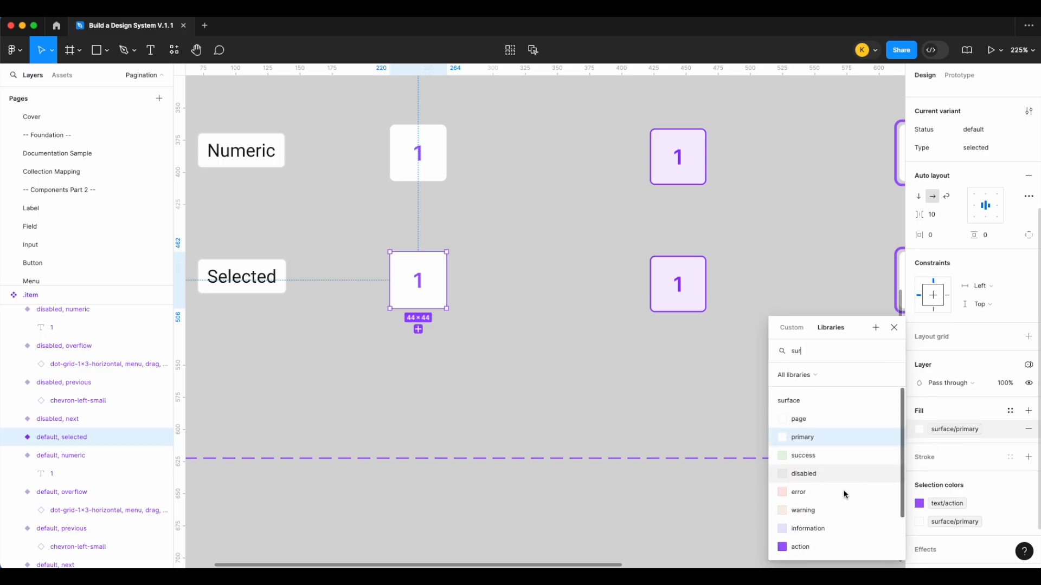
pyautogui.click(805, 547)
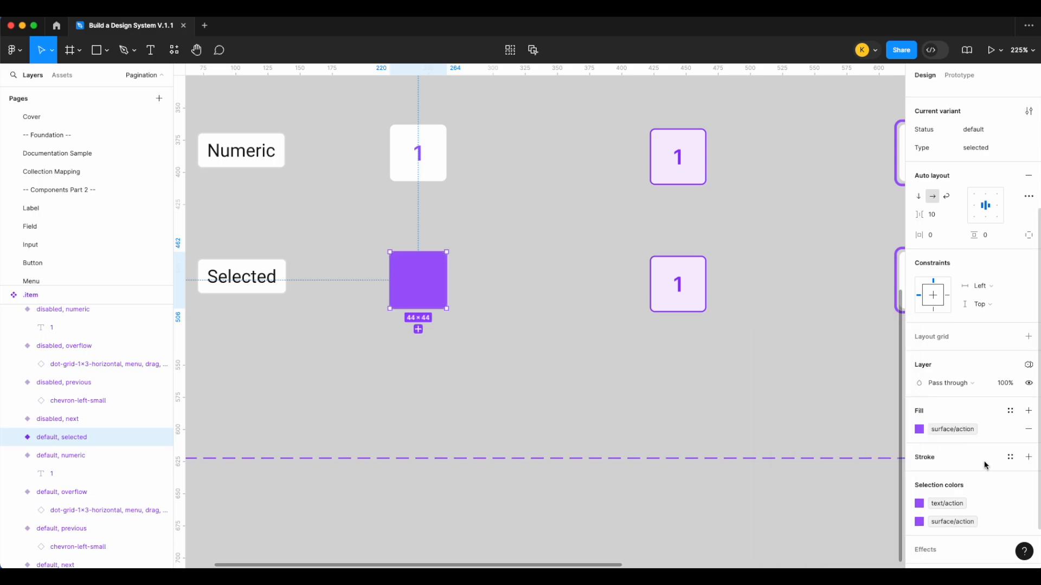
# Step: Change the text color of the default Selected variant to text/on-action
pyautogui.click(950, 509)
pyautogui.write('text')
pyautogui.scroll(-4, 845, 504)
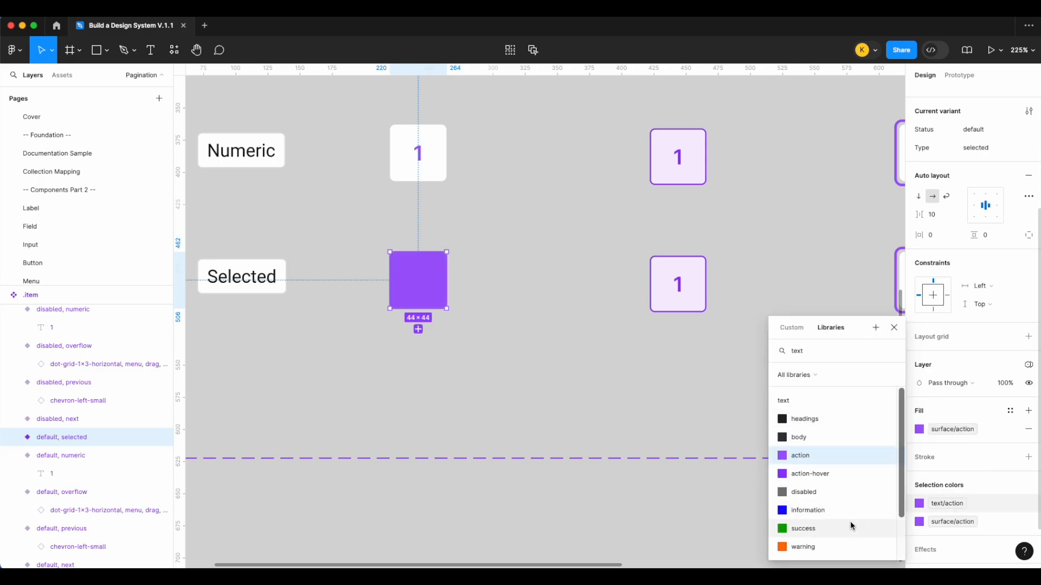
pyautogui.click(813, 529)
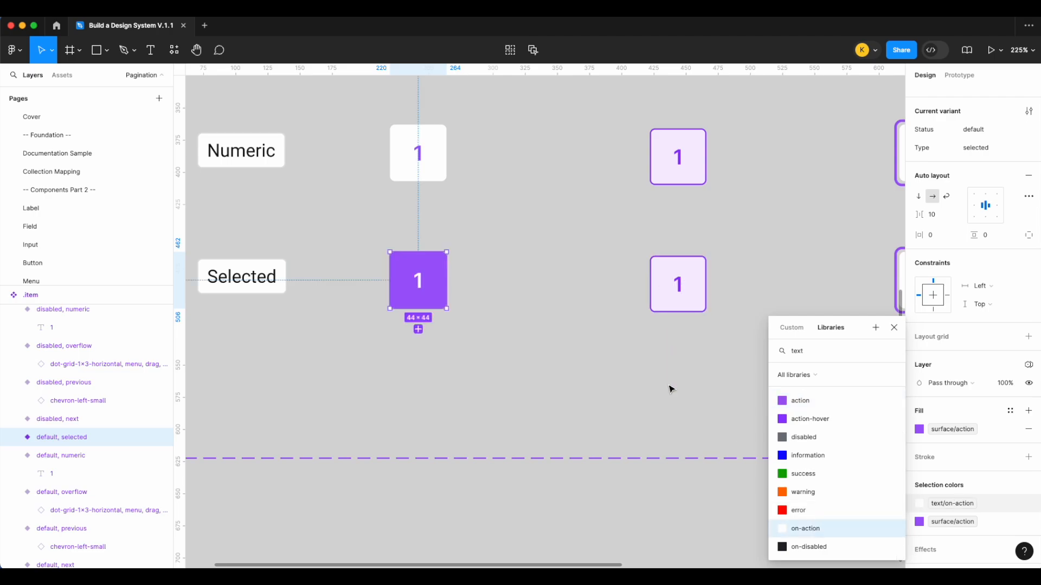
# Step: Set the fill of the hover variant in the Selected row to surface/action-hover
pyautogui.hscroll(2, 670, 387)
pyautogui.click(633, 293)
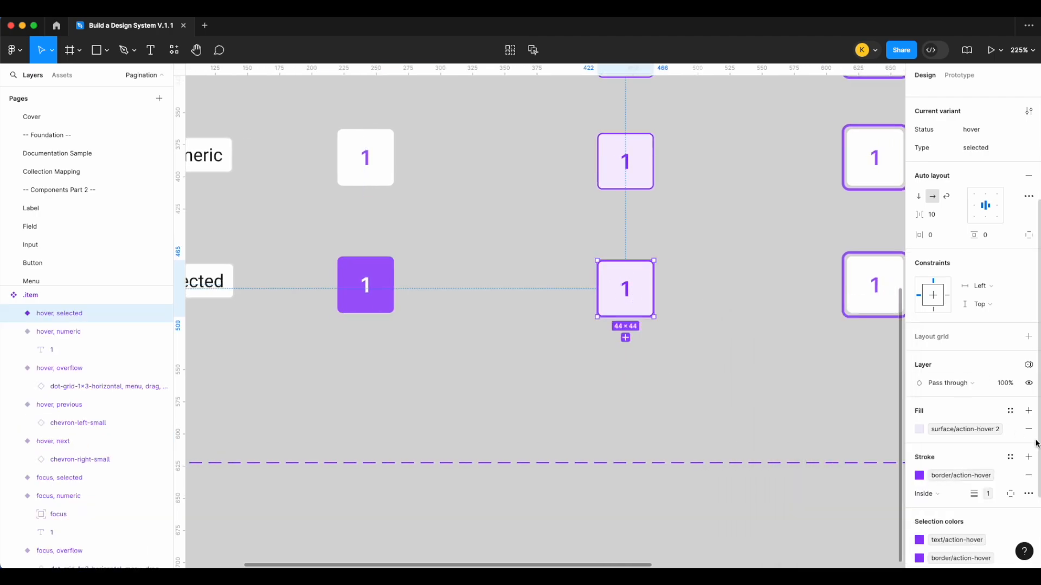
pyautogui.click(978, 431)
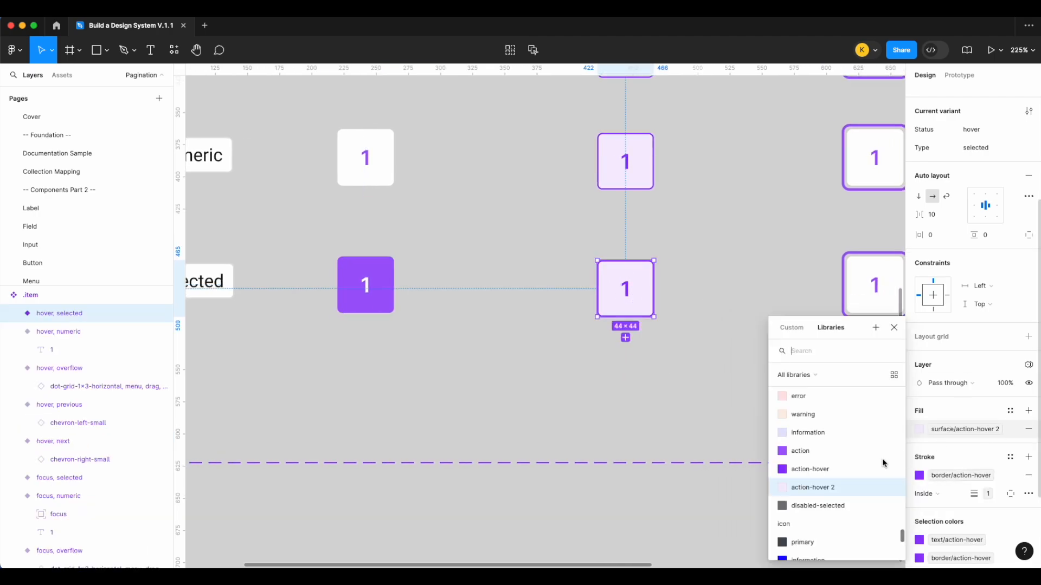
pyautogui.click(847, 471)
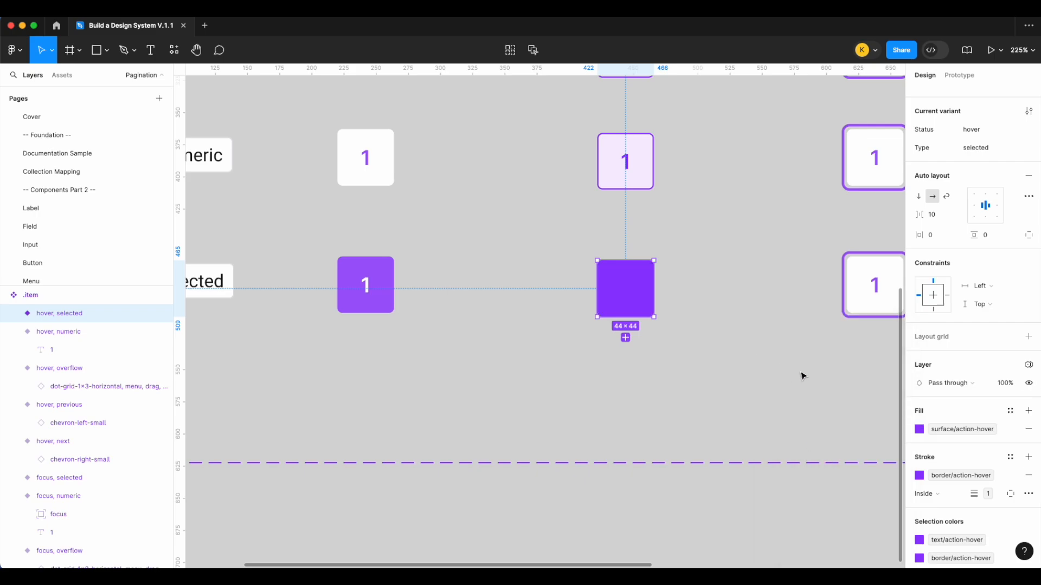
pyautogui.click(420, 340)
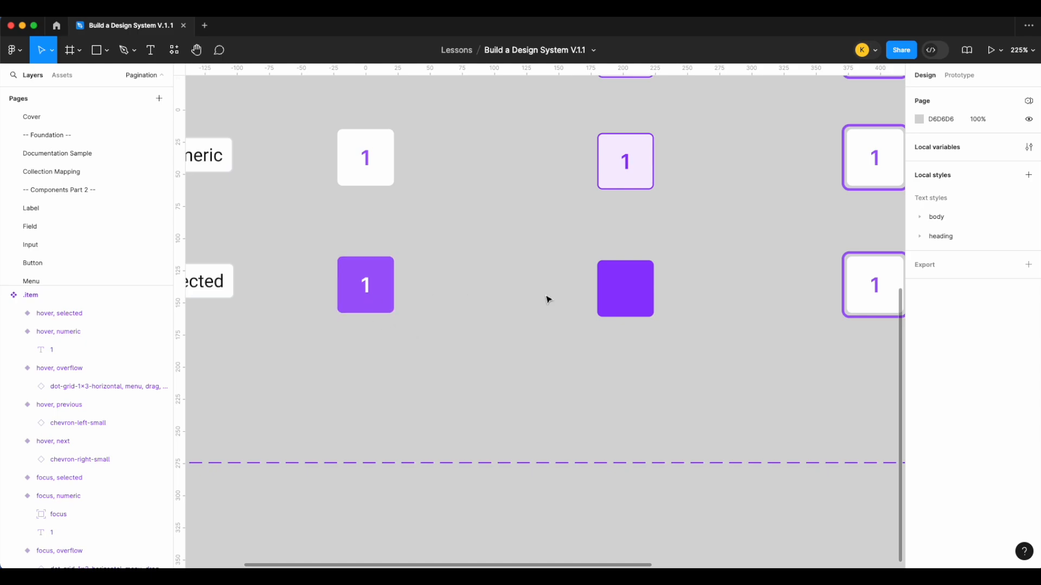
# Step: Change the text color of the hover Selected variant to text/on-action
pyautogui.click(650, 293)
pyautogui.scroll(-5, 956, 460)
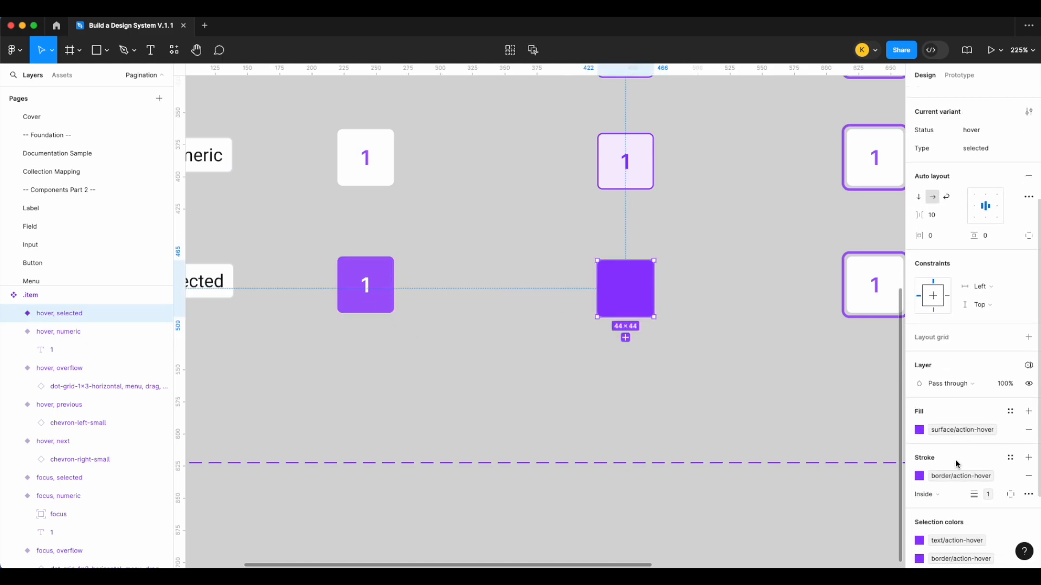
pyautogui.click(958, 467)
pyautogui.scroll(-4, 834, 488)
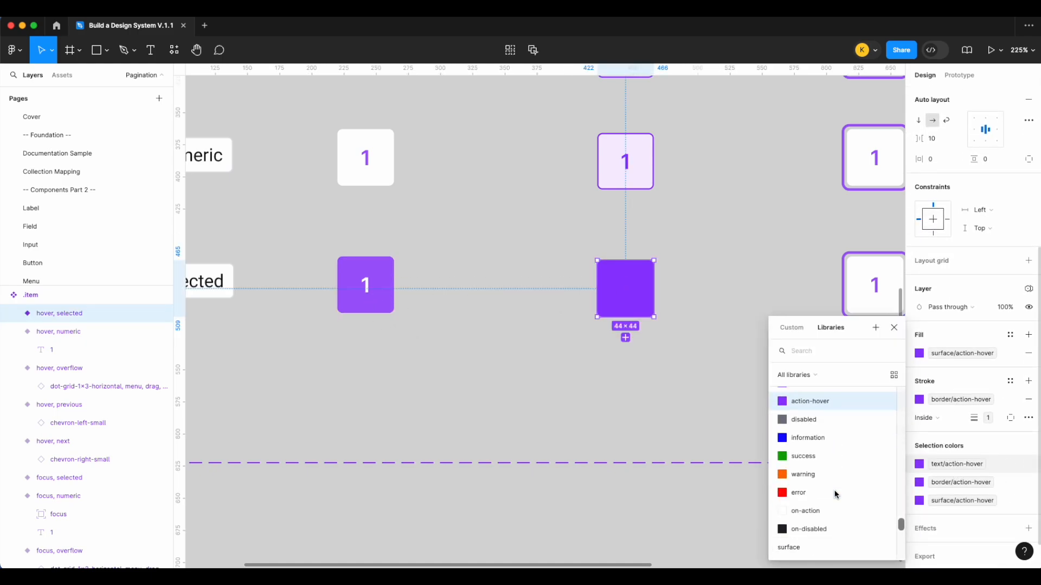
pyautogui.click(816, 473)
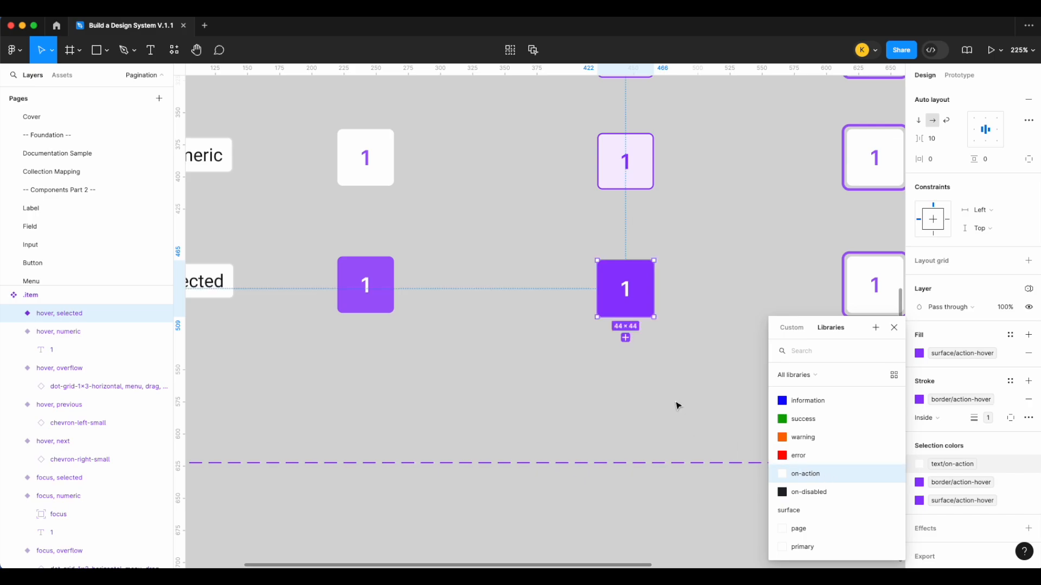
# Step: Set the fill of the focus variant in the Selected row to surface/action
pyautogui.hscroll(8, 676, 404)
pyautogui.hscroll(-4, 662, 385)
pyautogui.hscroll(5, 511, 365)
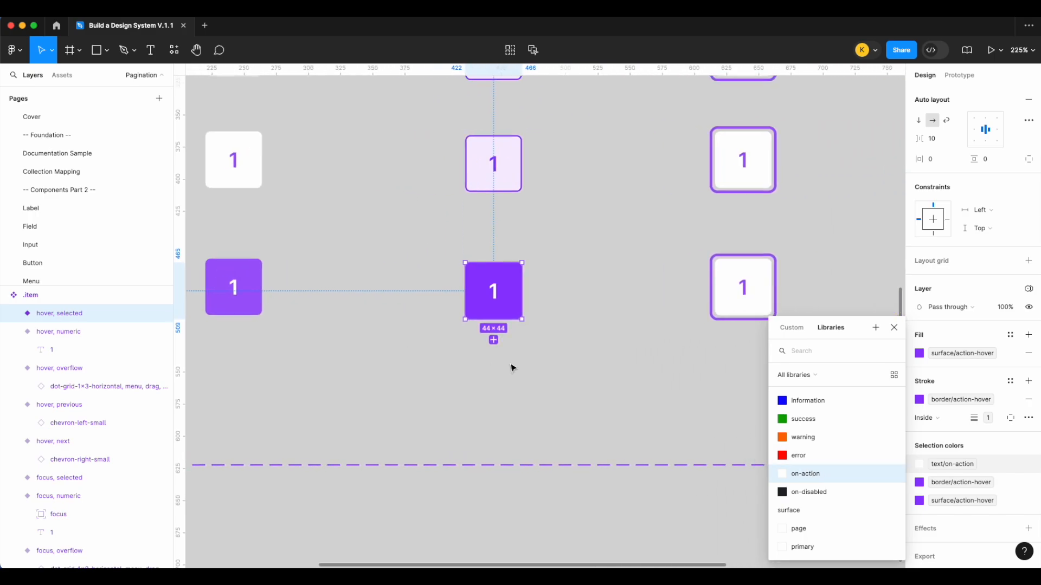
pyautogui.click(627, 290)
pyautogui.click(955, 360)
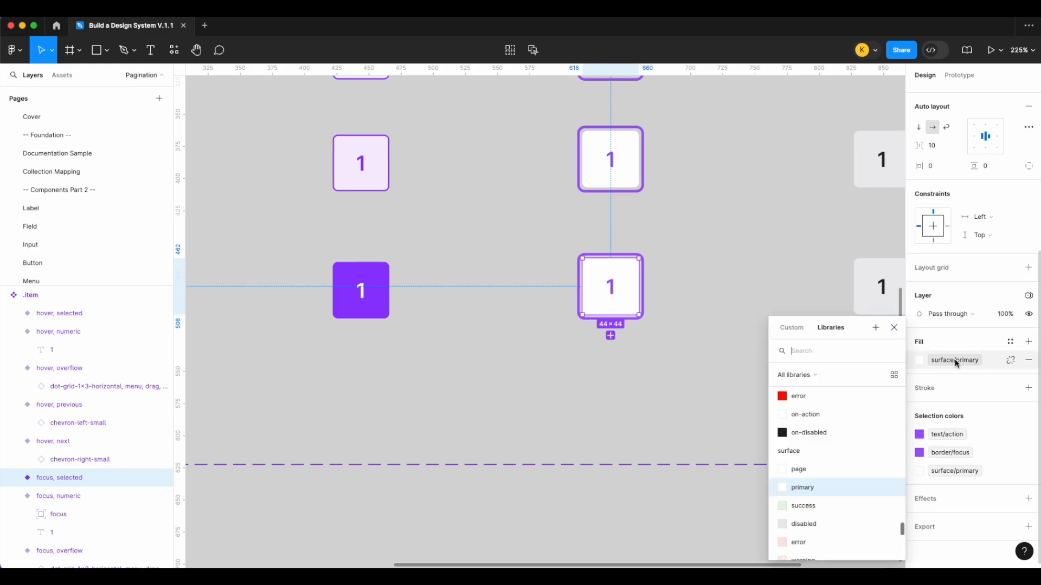
pyautogui.write('surf')
pyautogui.scroll(-2, 808, 509)
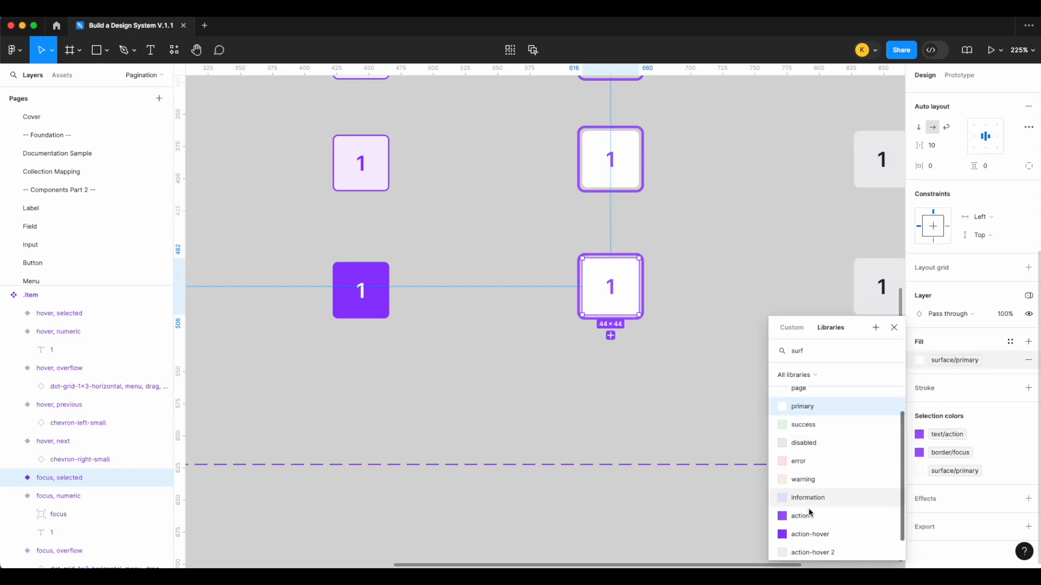
pyautogui.click(799, 497)
# Step: Change the text color of the focus Selected variant to text/on-action
pyautogui.click(954, 435)
pyautogui.scroll(-3, 830, 470)
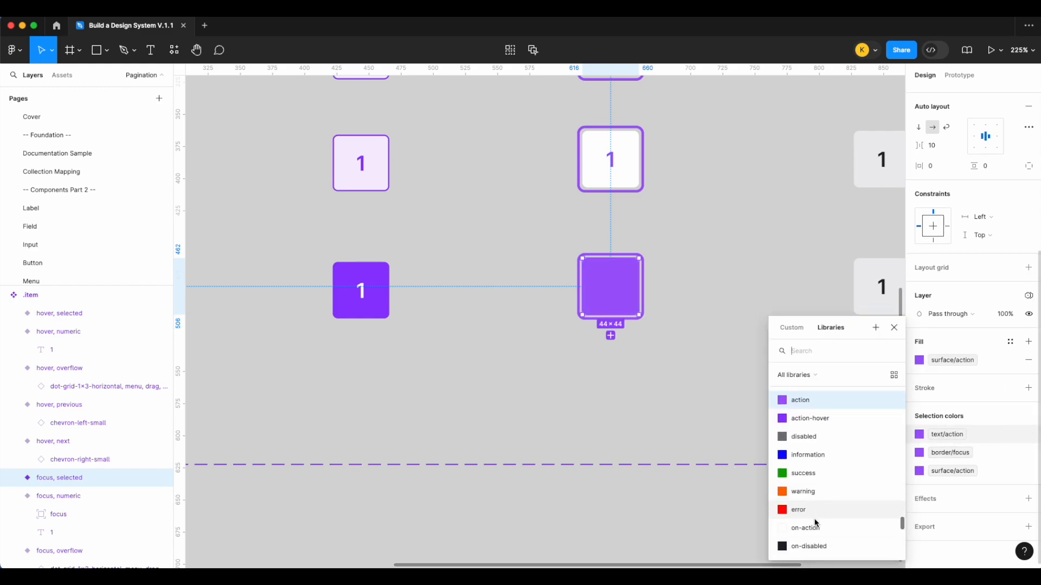
pyautogui.click(805, 529)
pyautogui.click(696, 286)
# Step: Set the fill of the disabled variant in the Selected row to surface/disabled-selected
pyautogui.scroll(-3, 695, 285)
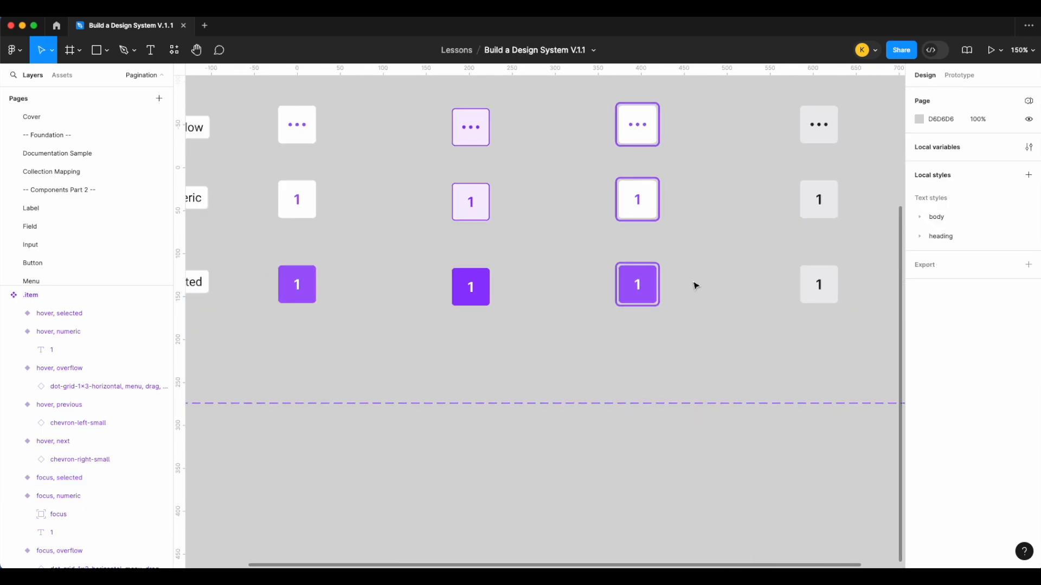
pyautogui.hscroll(3, 795, 323)
pyautogui.scroll(3, 870, 377)
pyautogui.scroll(-5, 987, 425)
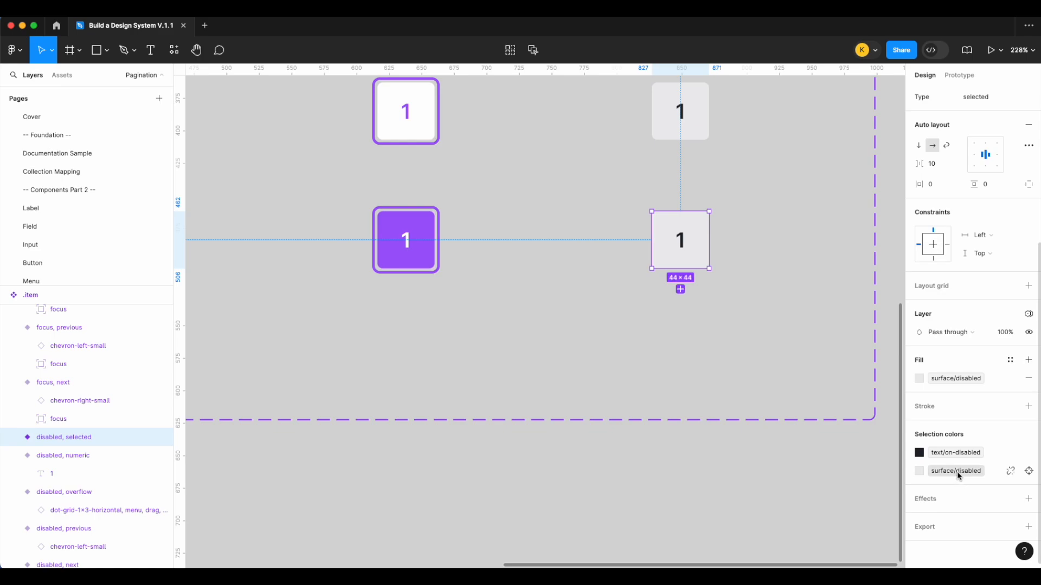
pyautogui.click(957, 473)
pyautogui.scroll(-5, 848, 490)
pyautogui.click(837, 516)
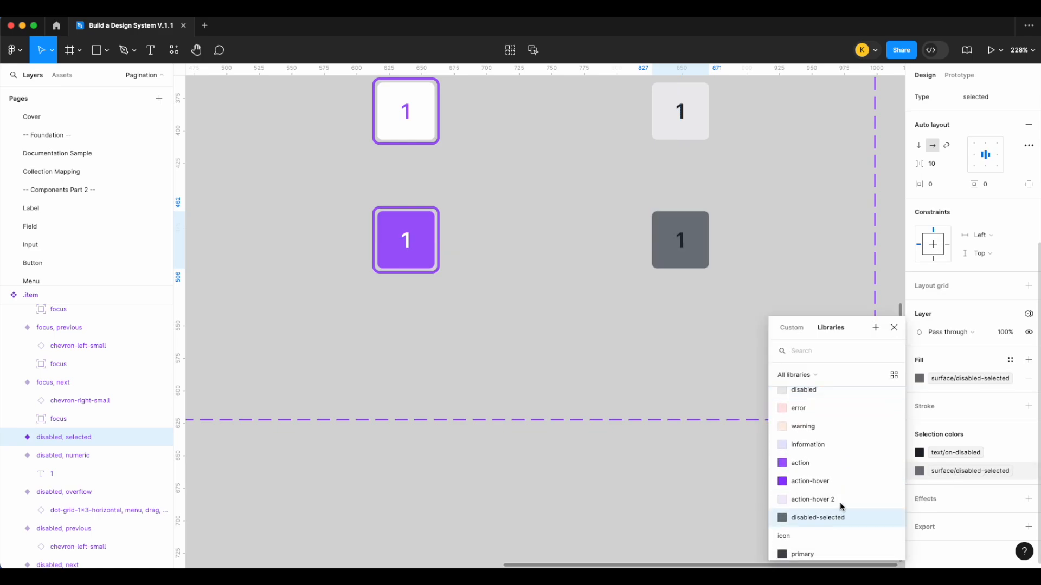
# Step: Change the text color of the disabled Selected variant to text/on-action
pyautogui.click(945, 452)
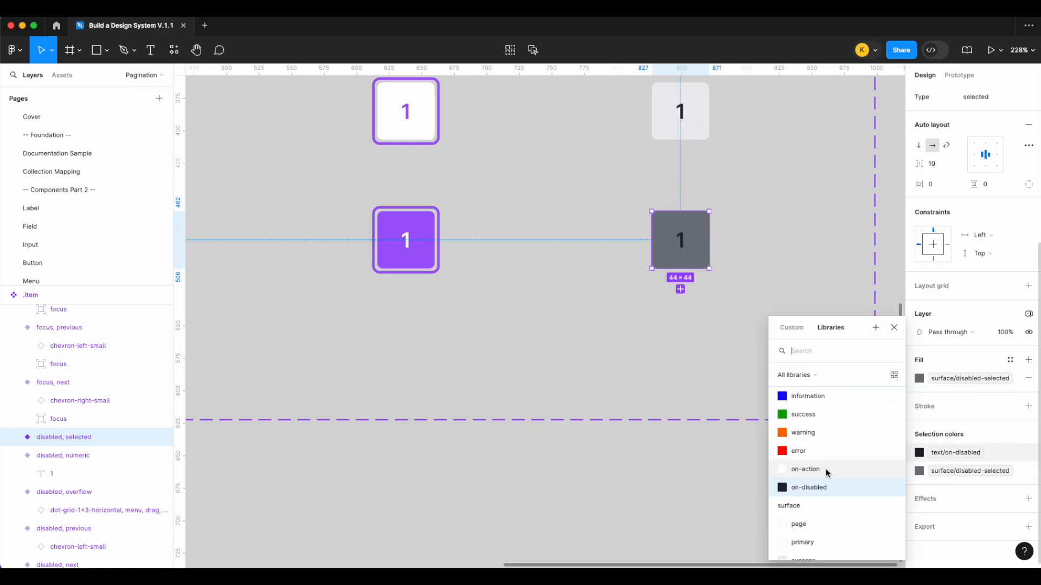
pyautogui.click(627, 321)
pyautogui.scroll(-5, 627, 321)
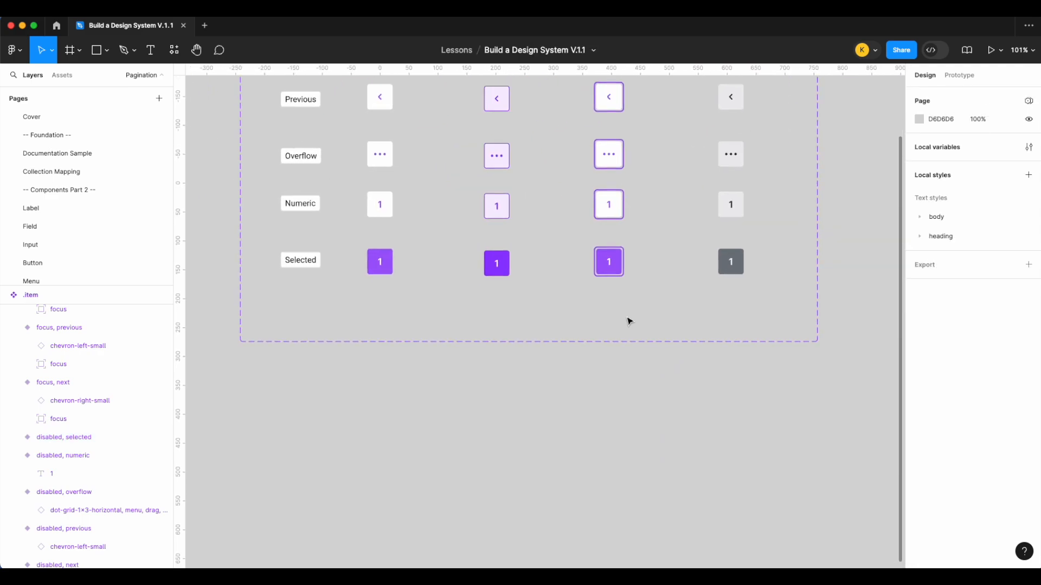
# Step: Test the Type property by switching a temporary .item instance to selected below the component set, and delete the instance
pyautogui.scroll(-2, 617, 318)
pyautogui.click(442, 179)
pyautogui.moveTo(441, 179); pyautogui.dragTo(442, 477)
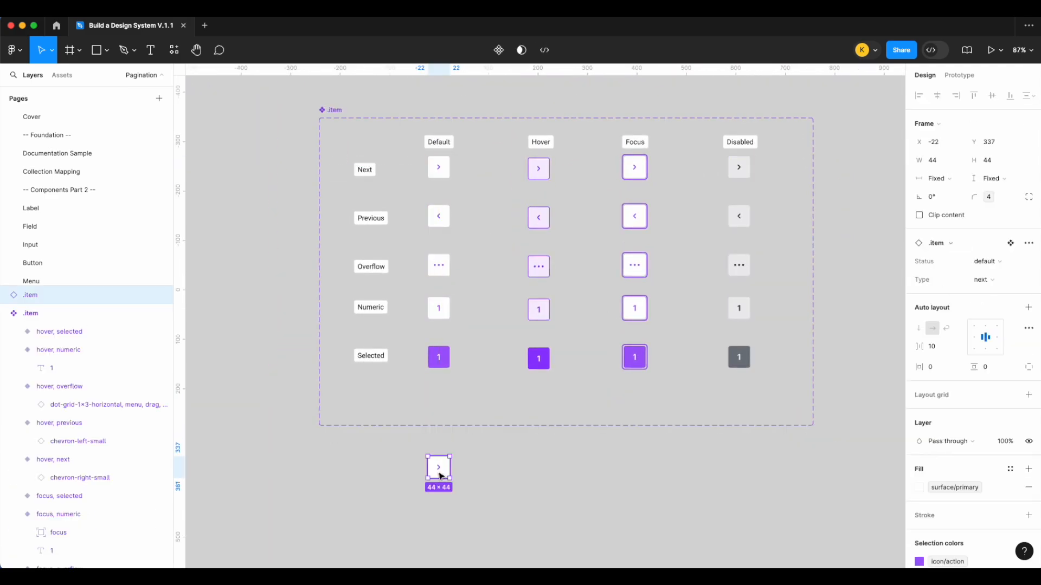
pyautogui.click(998, 282)
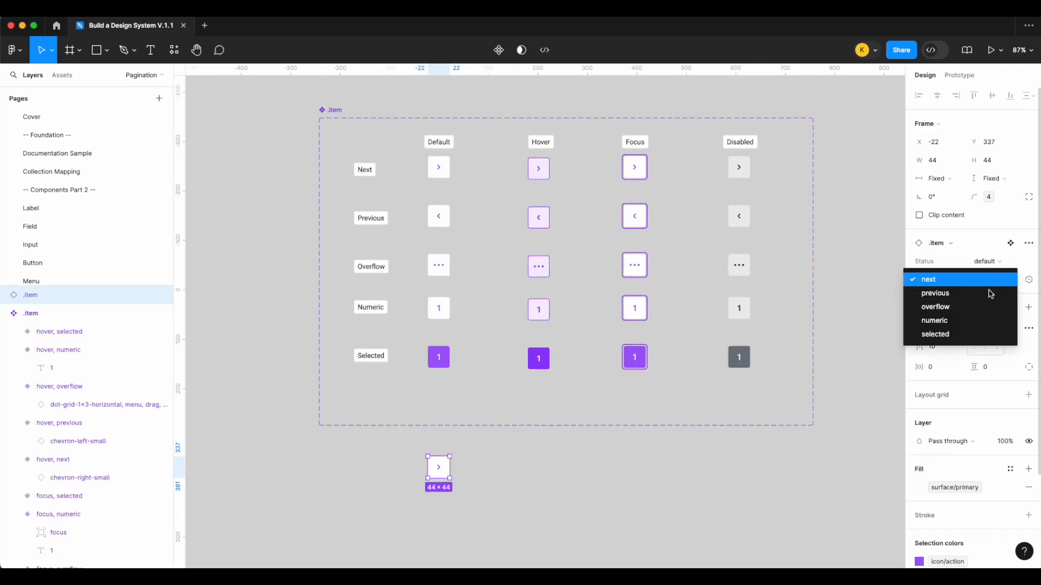
pyautogui.click(966, 340)
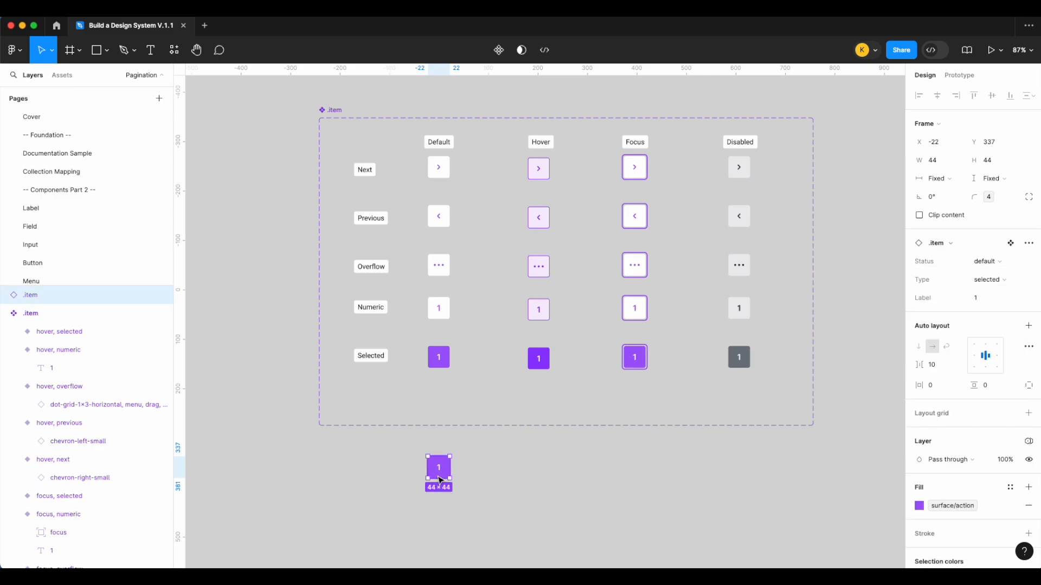
pyautogui.click(510, 485)
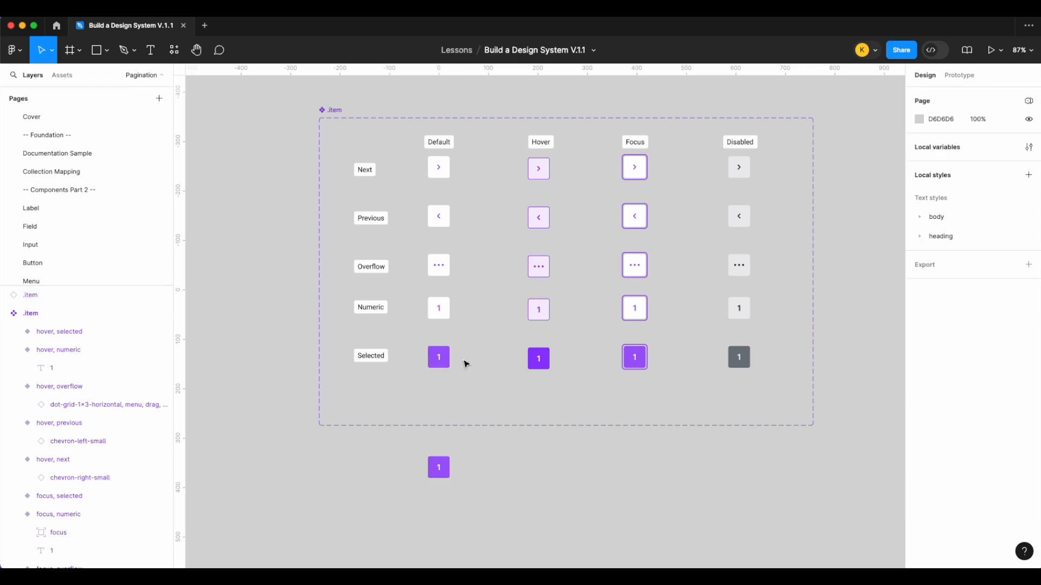
pyautogui.click(438, 471)
pyautogui.press('Delete')
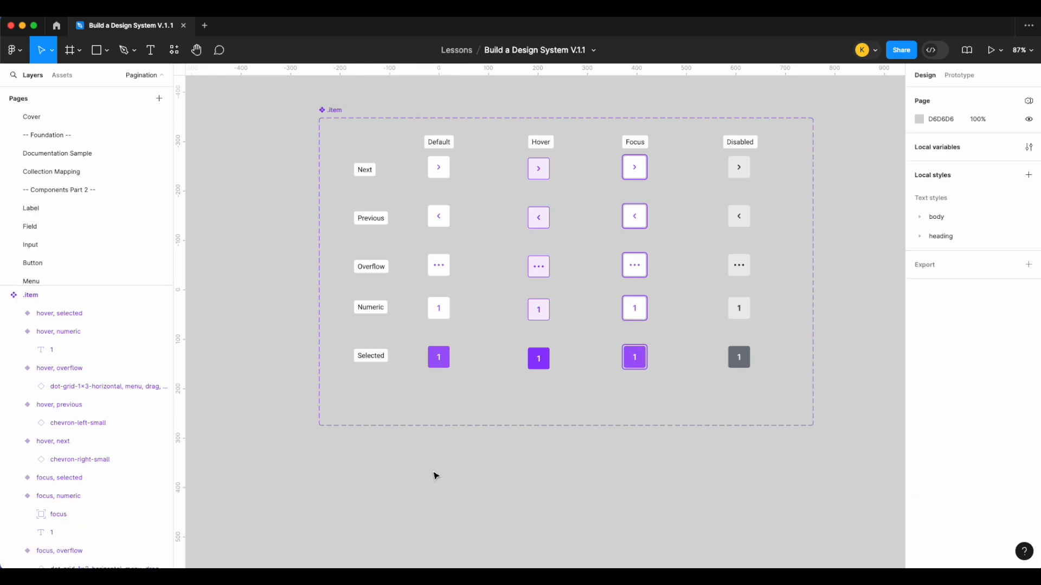
# Step: Shorten the .item component set frame by moving its lower edge up closer to the Selected row
pyautogui.click(337, 108)
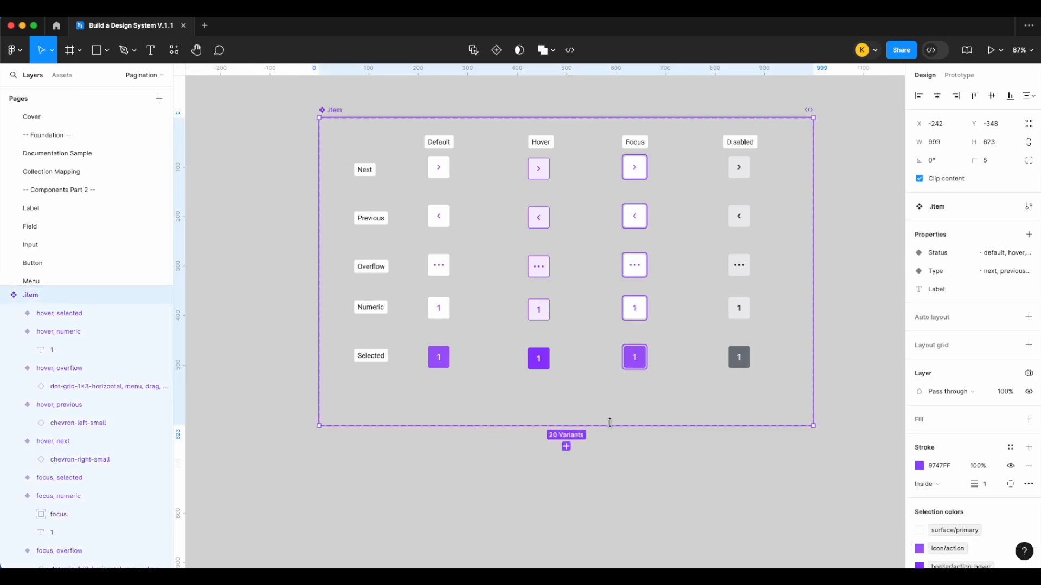
pyautogui.moveTo(610, 426); pyautogui.dragTo(611, 395)
pyautogui.click(662, 472)
# Step: Place two instances of the default Next item side by side below the .item component set
pyautogui.hscroll(1, 664, 472)
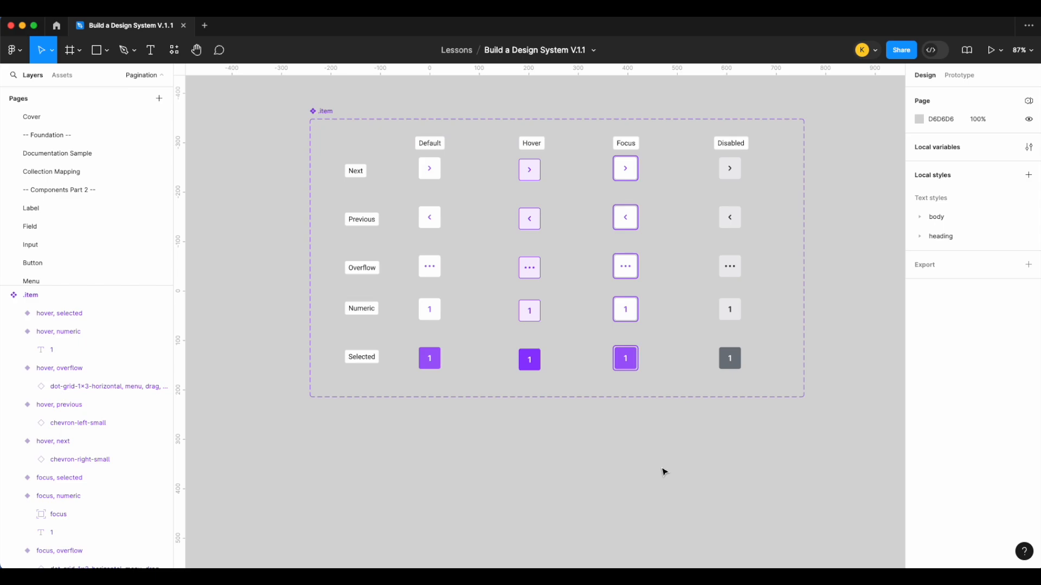
pyautogui.hscroll(1, 664, 473)
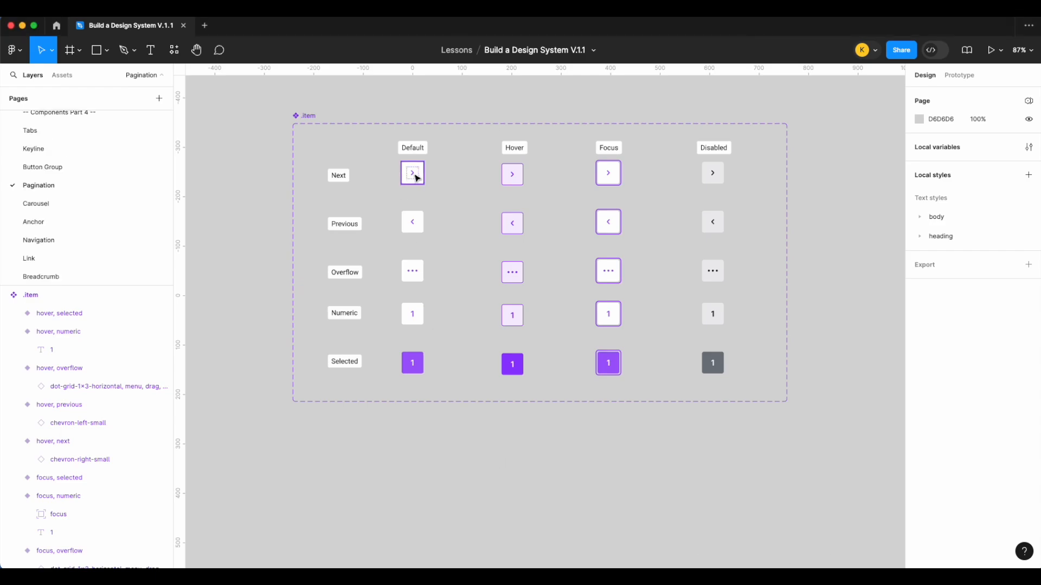
pyautogui.scroll(-2, 496, 207)
pyautogui.hscroll(2, 496, 207)
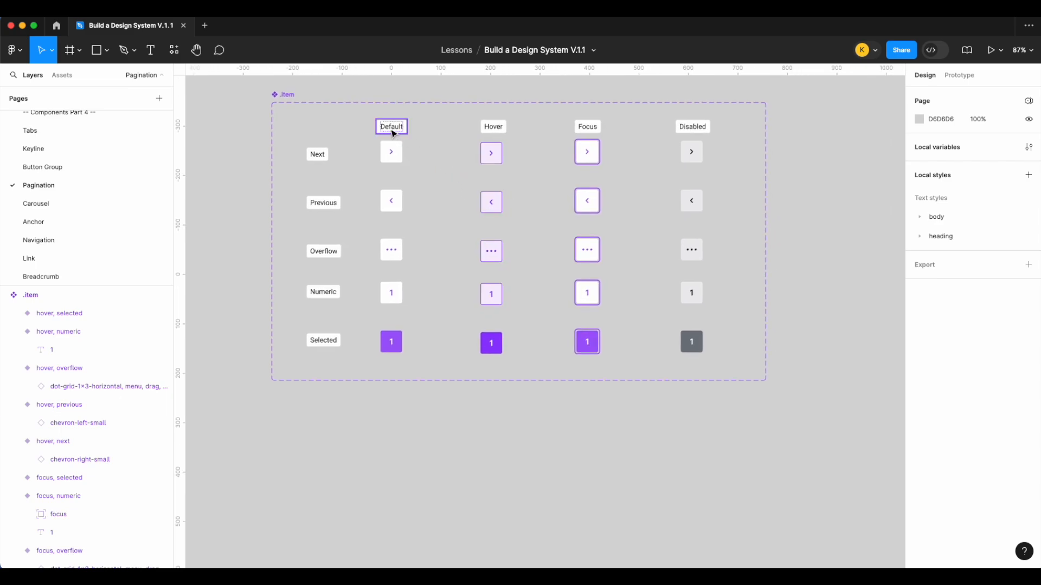
pyautogui.click(391, 152)
pyautogui.moveTo(393, 151); pyautogui.dragTo(564, 435)
pyautogui.scroll(5, 398, 434)
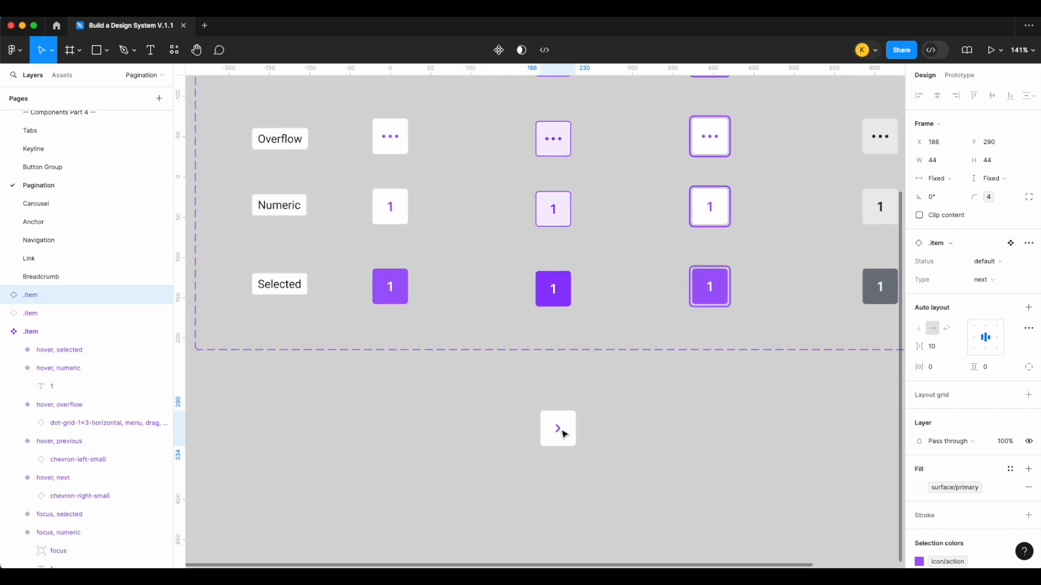
pyautogui.keyDown('alt'); pyautogui.moveTo(564, 434); pyautogui.dragTo(376, 430); pyautogui.keyUp('alt')
# Step: Move both Next instances to the empty area right of the component set and spread them apart
pyautogui.scroll(-5, 376, 432)
pyautogui.click(419, 453)
pyautogui.moveTo(549, 479); pyautogui.dragTo(820, 189)
pyautogui.hscroll(3, 819, 188)
pyautogui.scroll(5, 819, 189)
pyautogui.hscroll(1, 818, 189)
pyautogui.scroll(1, 819, 188)
pyautogui.moveTo(560, 272); pyautogui.dragTo(716, 271)
pyautogui.click(602, 323)
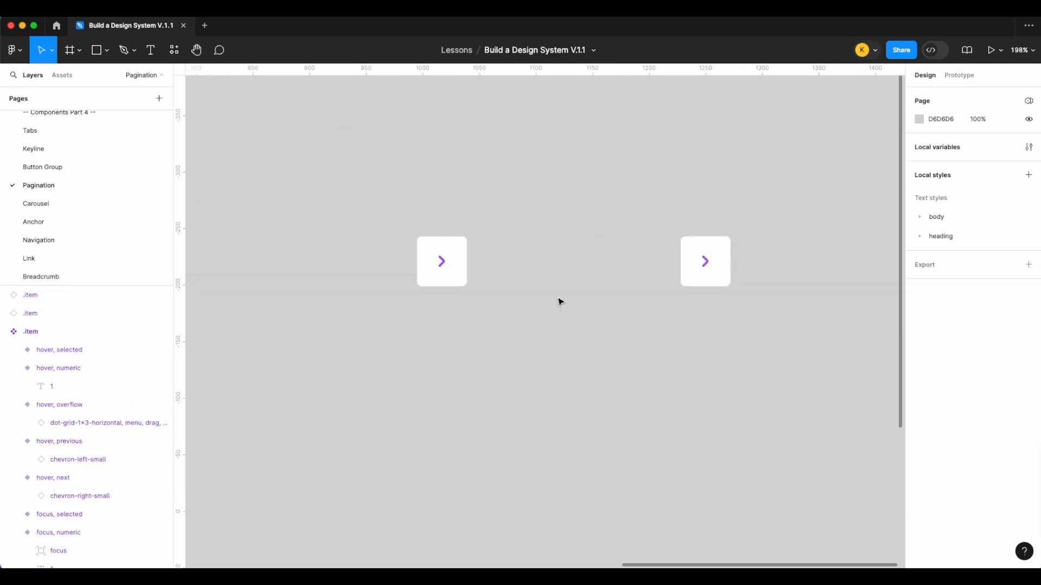
# Step: Switch the Type of the left instance to previous
pyautogui.click(458, 263)
pyautogui.click(993, 279)
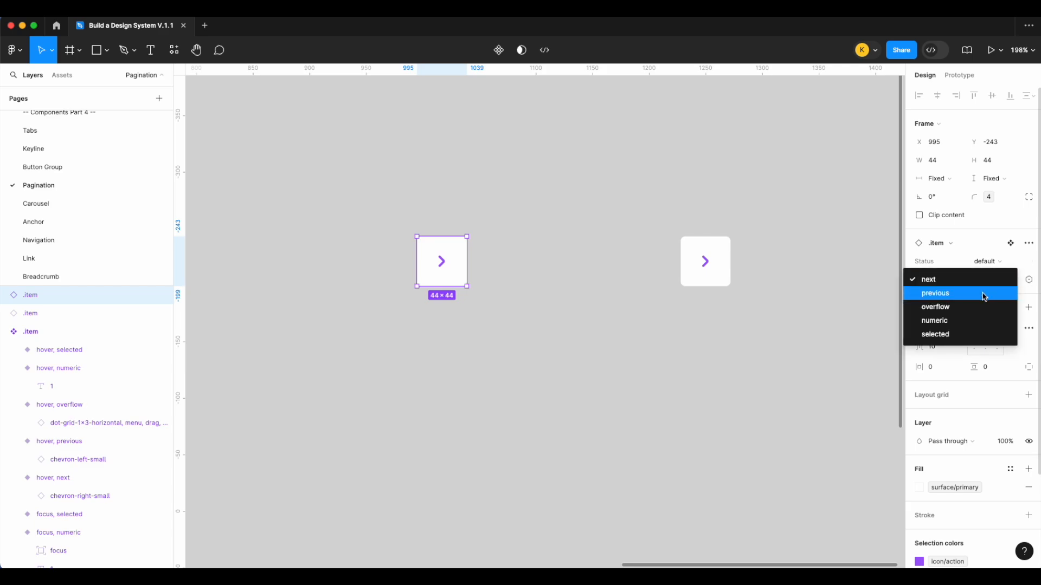
pyautogui.click(988, 294)
pyautogui.click(795, 342)
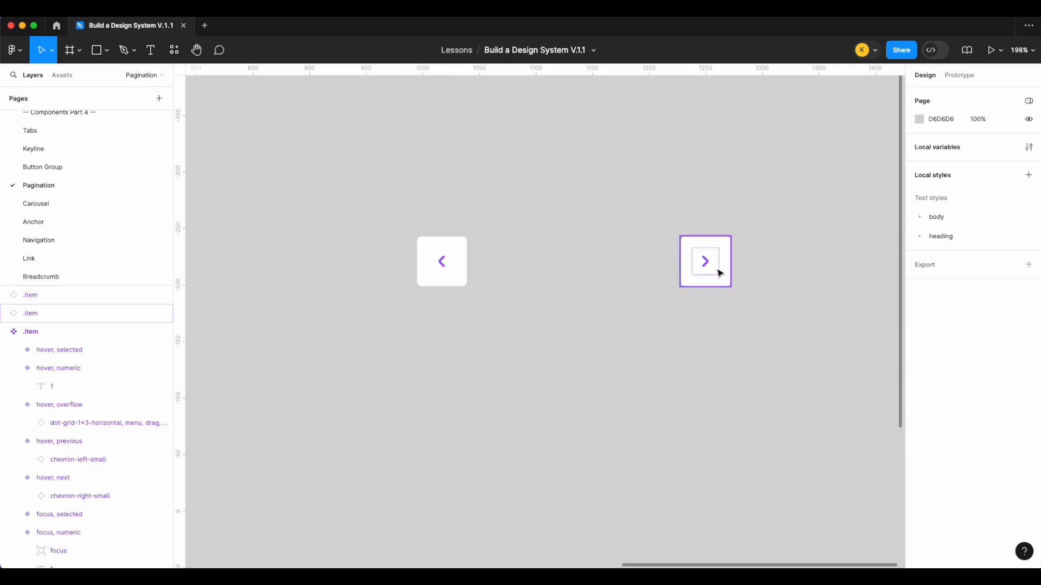
# Step: Duplicate the previous-arrow instance between the two arrows and set the copy's Type to numeric
pyautogui.click(458, 274)
pyautogui.moveTo(457, 275); pyautogui.dragTo(542, 277)
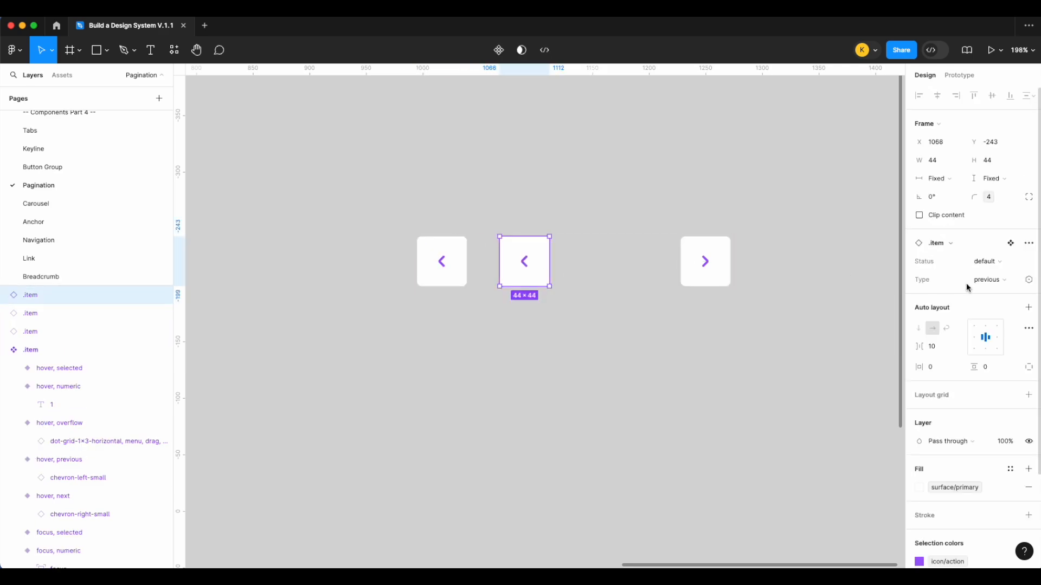
pyautogui.click(986, 280)
pyautogui.click(961, 307)
# Step: Wrap the previous, numeric and next instances in a horizontal auto layout frame with 8 spacing between items
pyautogui.click(752, 390)
pyautogui.moveTo(752, 390); pyautogui.dragTo(412, 233)
pyautogui.hotkey('shift', 'a')
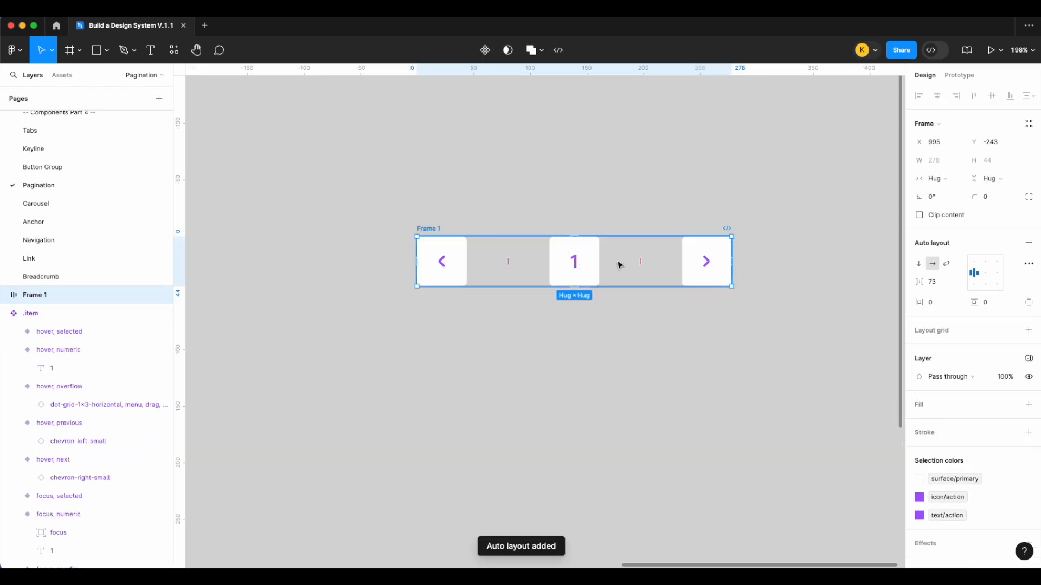
pyautogui.click(935, 281)
pyautogui.write('8')
pyautogui.press('Return')
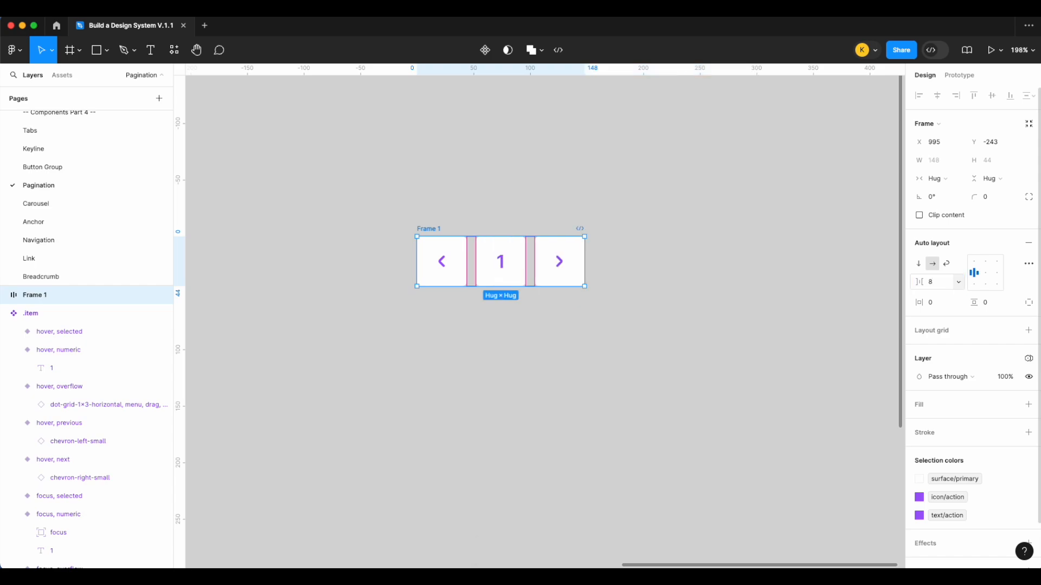
# Step: Duplicate the numeric instance inside the frame until there are seven numeric items between the arrows
pyautogui.click(500, 266)
pyautogui.press('super+d')
pyautogui.press('super+d')
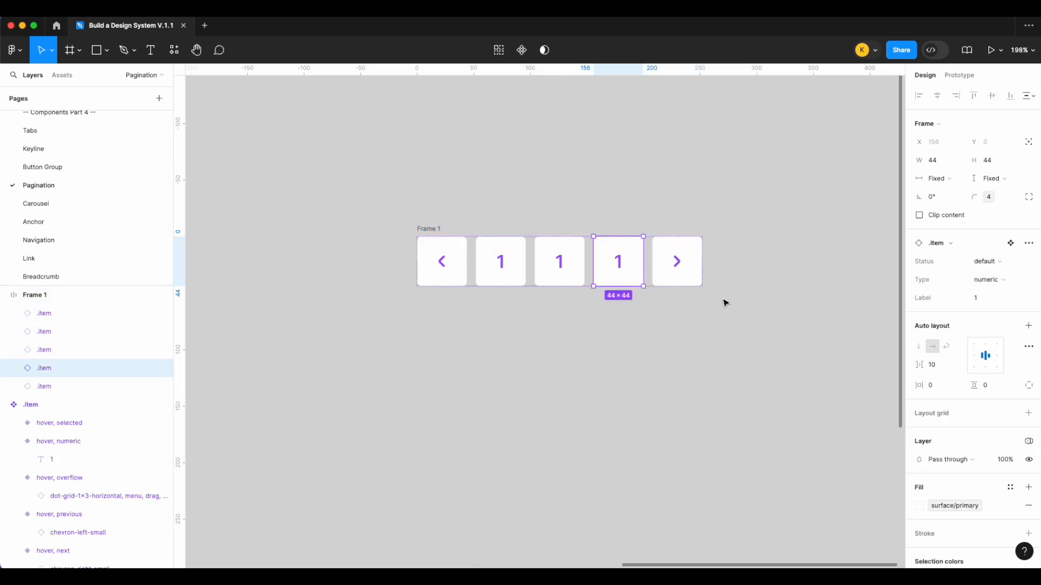
pyautogui.press('super+d')
pyautogui.press('super+d')
pyautogui.press('super+d')
pyautogui.hscroll(5, 726, 302)
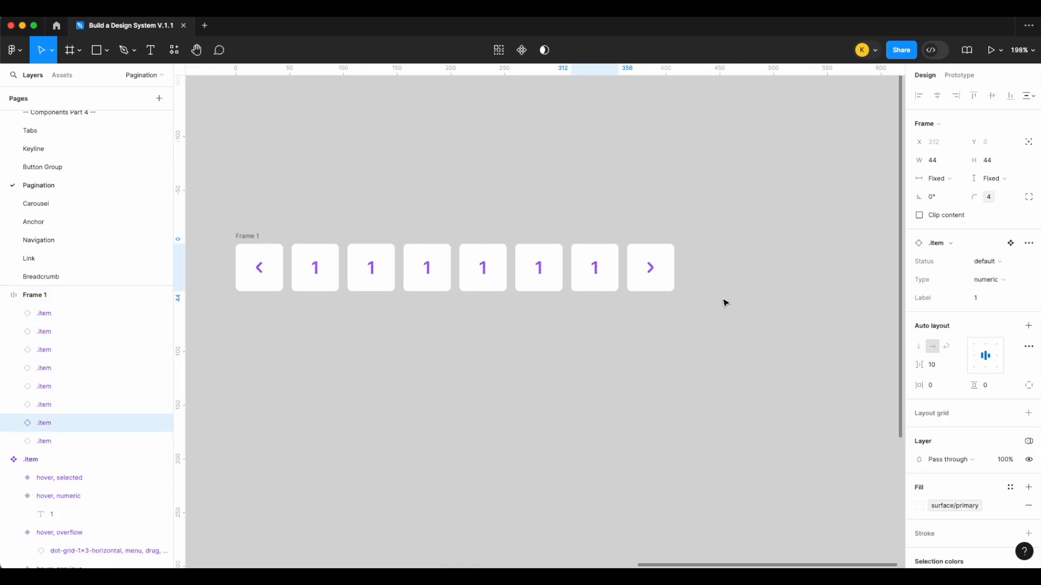
pyautogui.scroll(-3, 639, 285)
pyautogui.press('super+d')
# Step: Set the labels of the second and third numeric items to 2 and 3
pyautogui.click(471, 276)
pyautogui.click(990, 300)
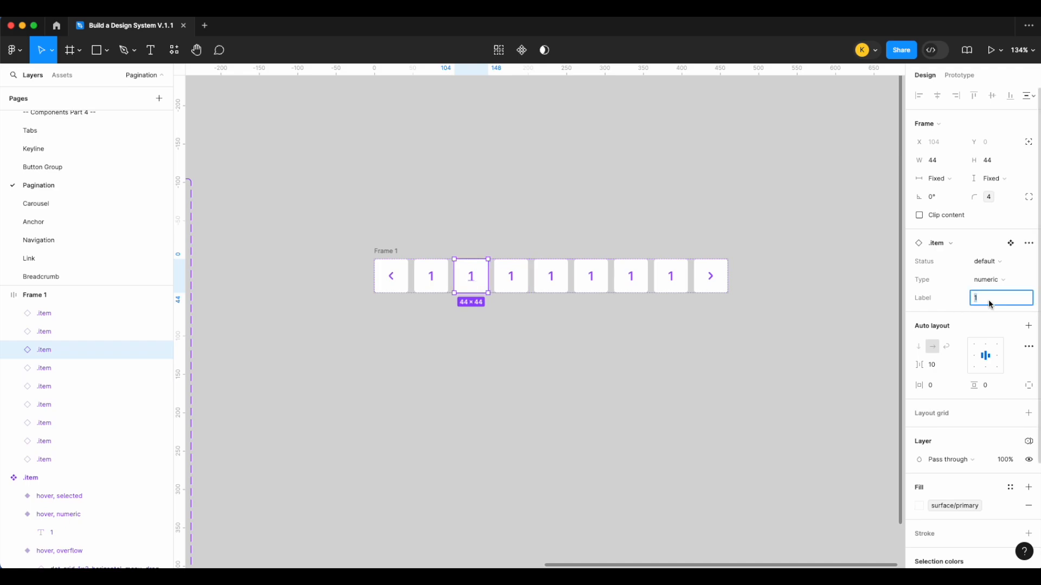
pyautogui.write('2')
pyautogui.click(510, 278)
pyautogui.click(995, 302)
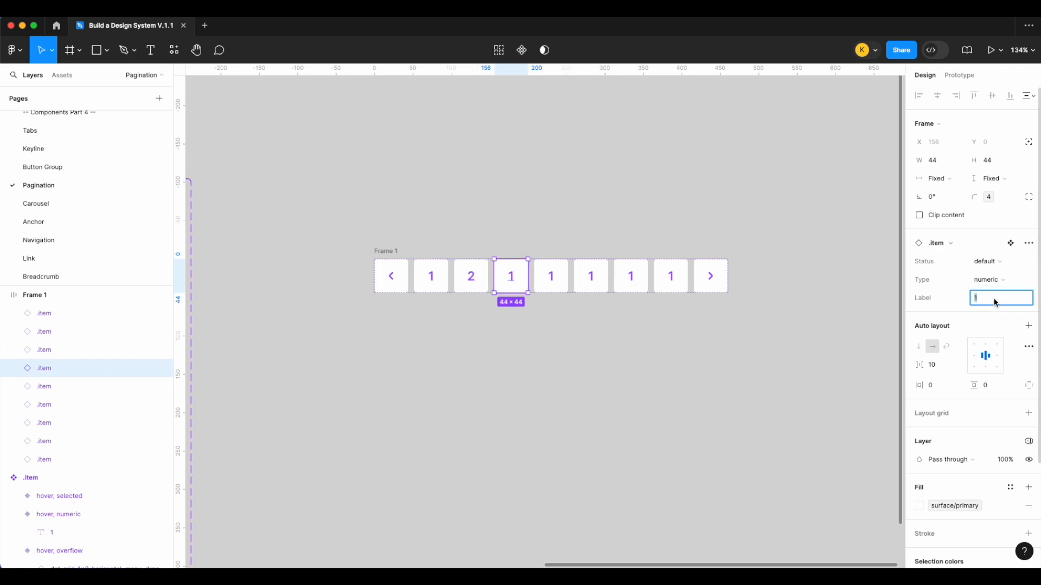
pyautogui.press('Escape')
pyautogui.press('3')
pyautogui.press('super+z')
pyautogui.click(988, 300)
pyautogui.write('3')
pyautogui.press('Return')
# Step: Set the labels of the fourth and fifth numeric items to 4 and 5
pyautogui.press('Tab')
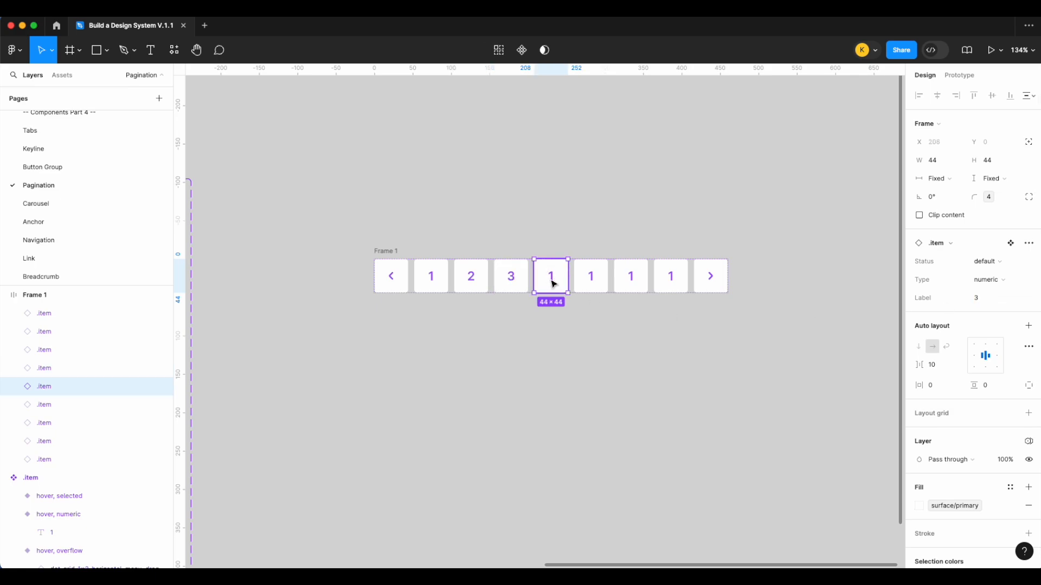
pyautogui.write('4')
pyautogui.press('Return')
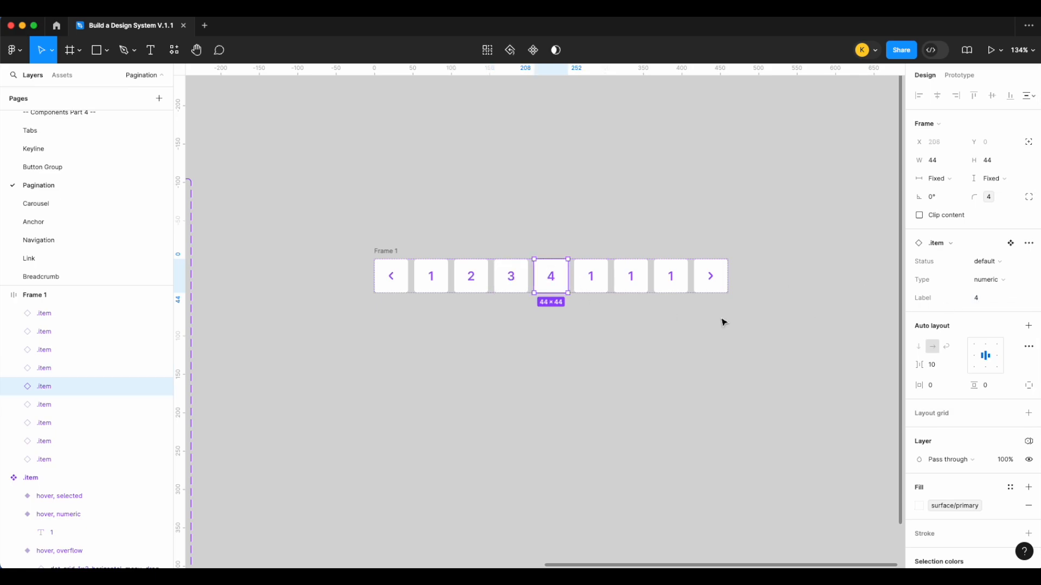
pyautogui.click(594, 278)
pyautogui.click(995, 300)
pyautogui.press('Return')
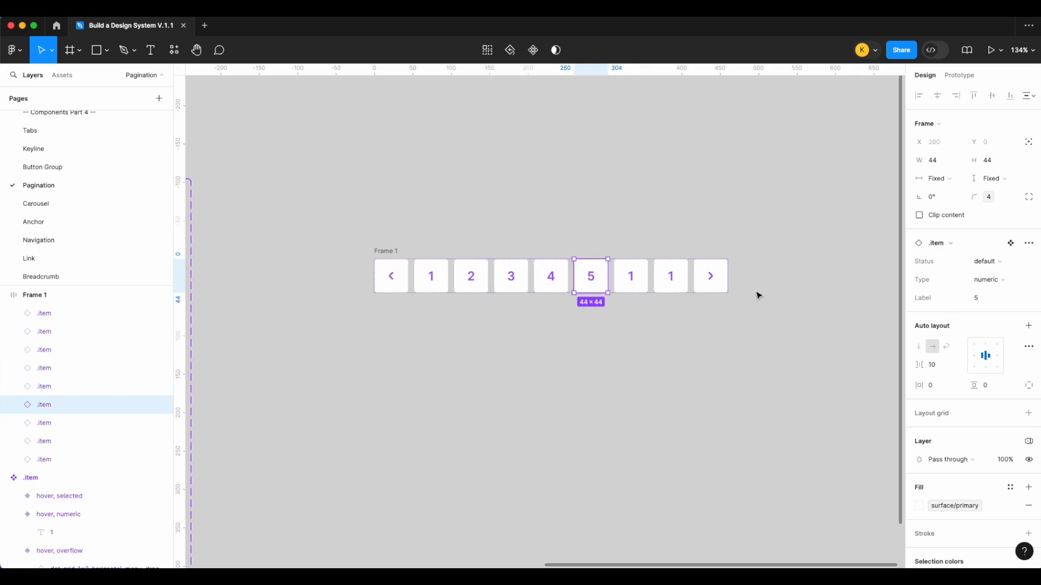
# Step: Set the labels of the sixth and seventh numeric items to 6 and 7
pyautogui.click(636, 278)
pyautogui.write('6')
pyautogui.press('Return')
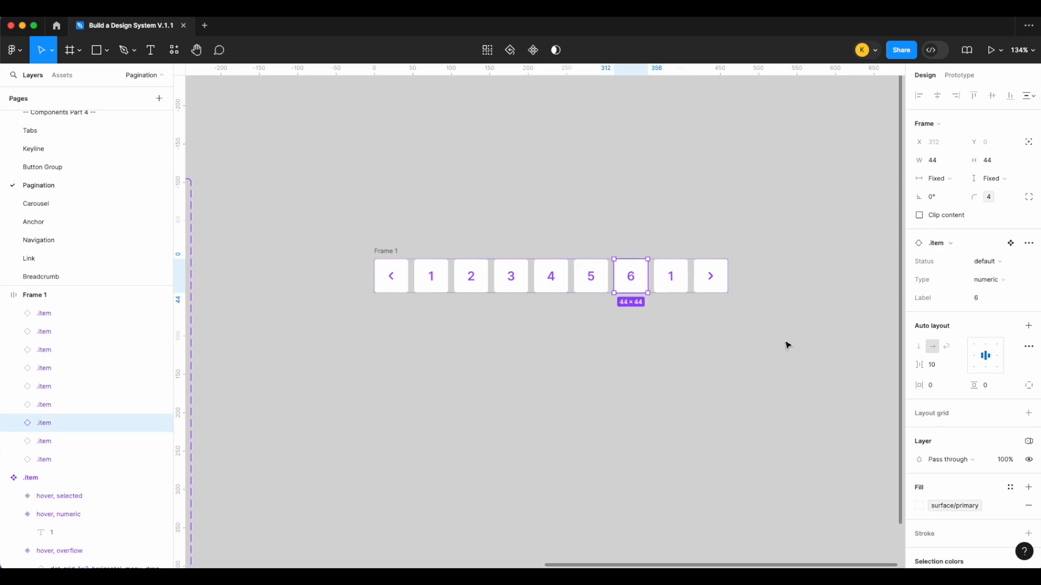
pyautogui.click(678, 284)
pyautogui.click(990, 302)
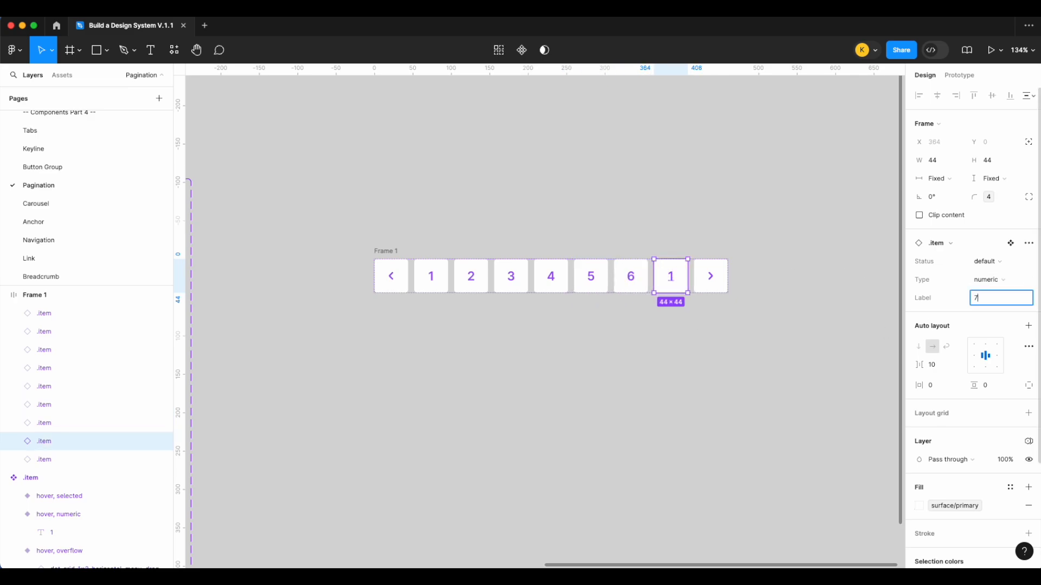
pyautogui.press('Return')
# Step: Rename the auto layout frame as Pagination
pyautogui.click(387, 249)
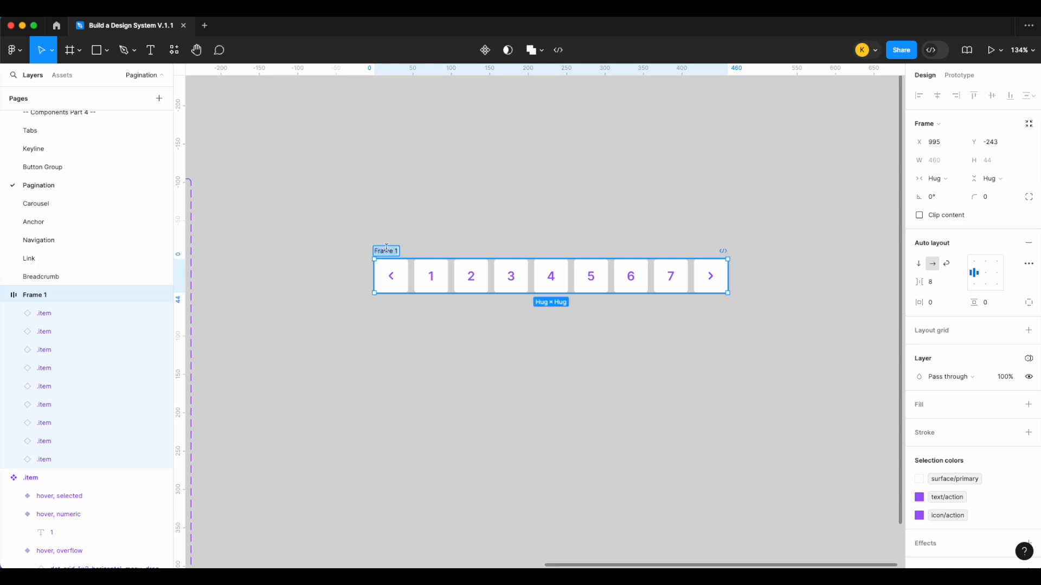
pyautogui.write('Pagination')
pyautogui.press('Return')
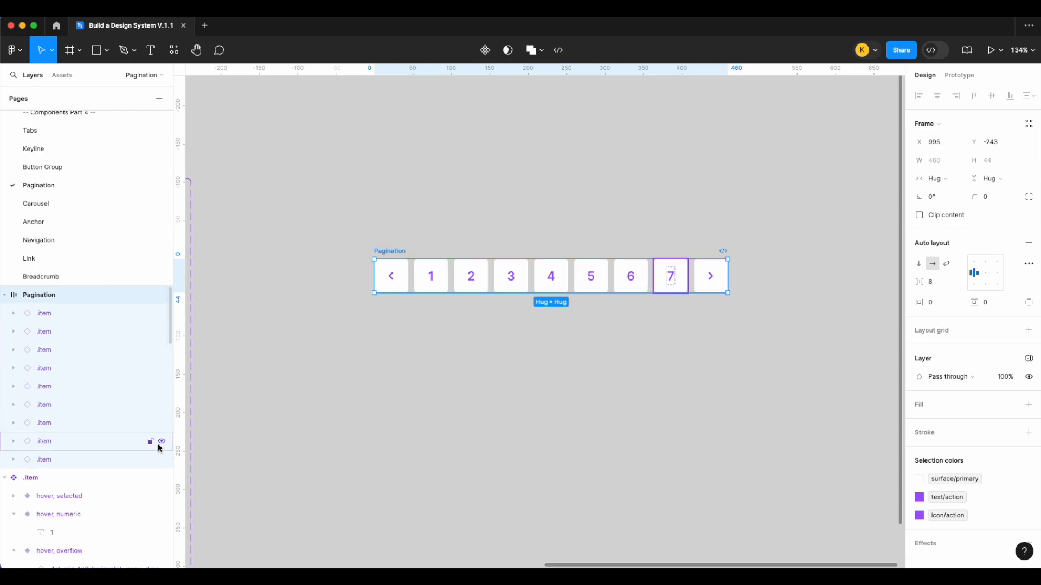
# Step: Hide numeric items 4, 5, 6 and 7 in the Pagination frame
pyautogui.click(162, 442)
pyautogui.click(162, 423)
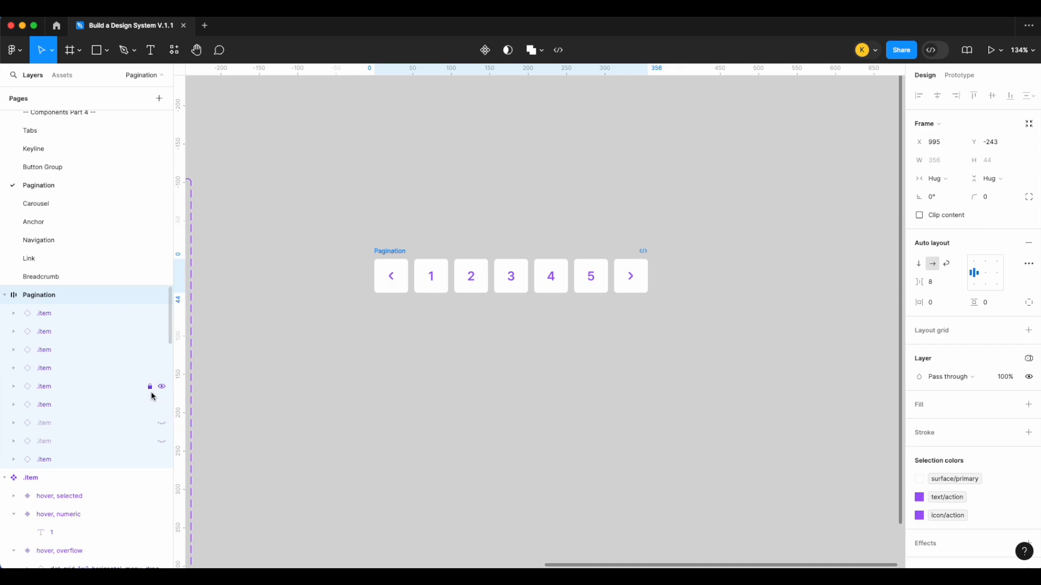
pyautogui.click(163, 405)
pyautogui.click(162, 386)
pyautogui.click(471, 414)
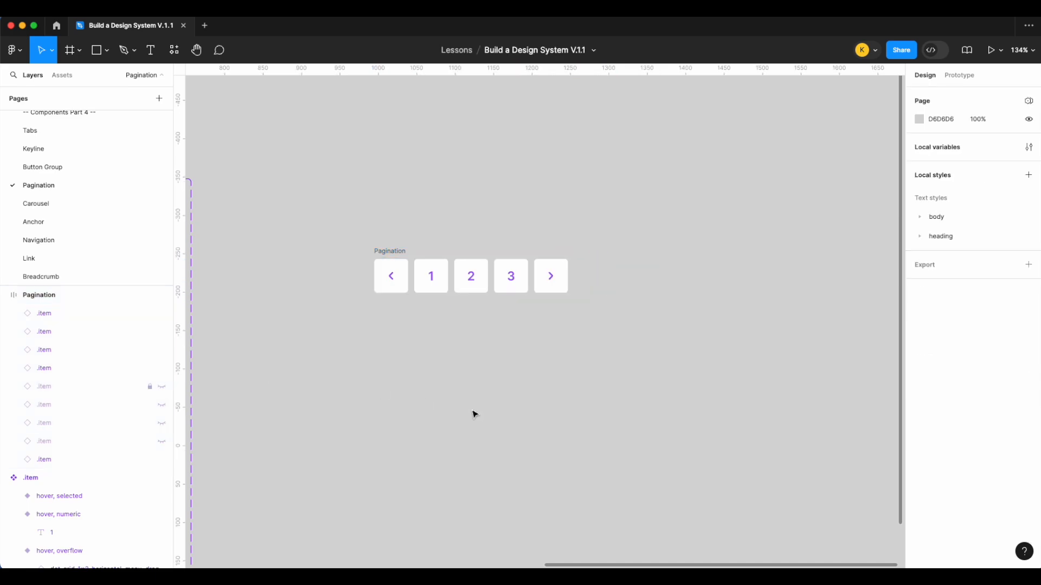
# Step: Turn the Pagination frame into a component and place an instance of it directly below
pyautogui.rightClick(402, 256)
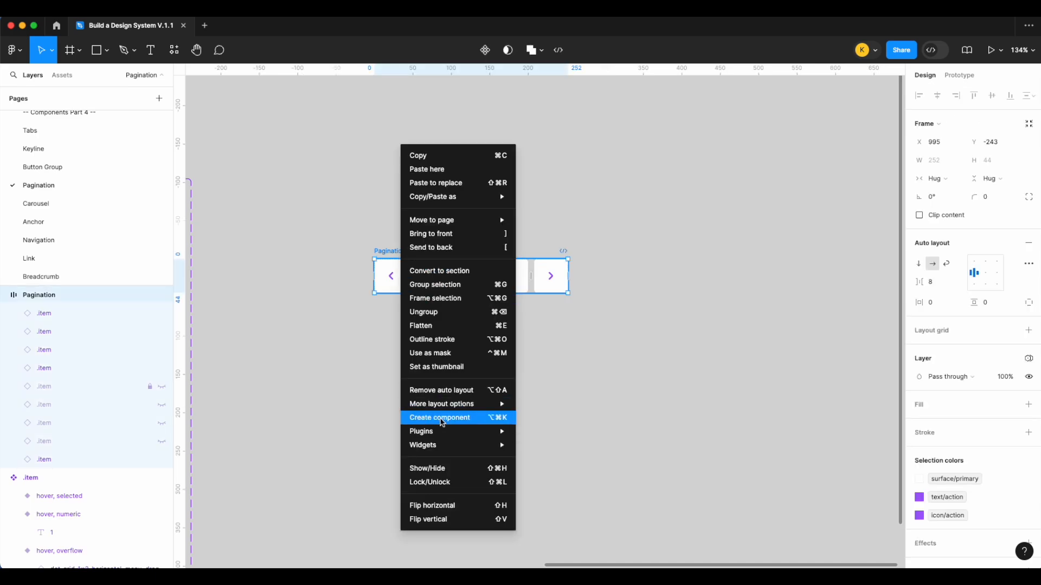
pyautogui.click(467, 417)
pyautogui.moveTo(510, 291); pyautogui.dragTo(510, 385)
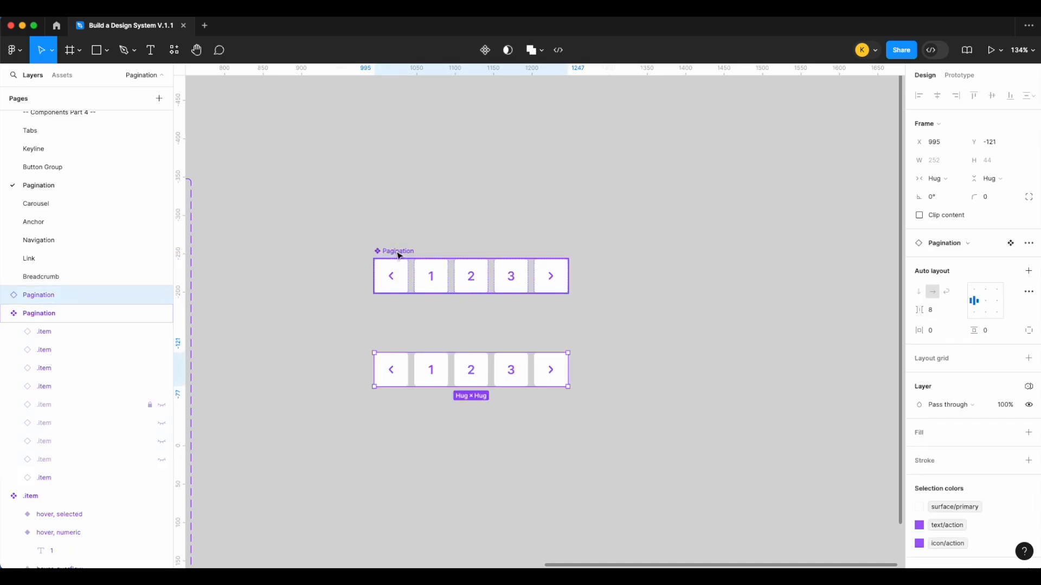
# Step: Expose the properties of all nine nested .item instances on the Pagination component and check them on its instance
pyautogui.click(398, 253)
pyautogui.click(1026, 273)
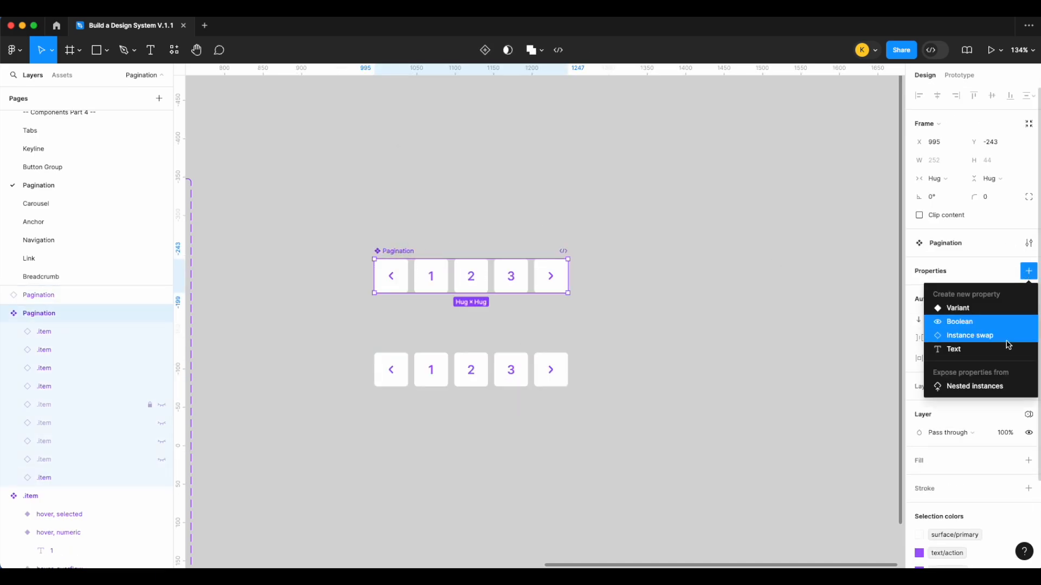
pyautogui.click(971, 386)
pyautogui.click(746, 295)
pyautogui.click(745, 312)
pyautogui.click(745, 330)
pyautogui.click(746, 348)
pyautogui.click(746, 367)
pyautogui.click(746, 385)
pyautogui.click(745, 403)
pyautogui.click(745, 421)
pyautogui.click(745, 440)
pyautogui.click(894, 269)
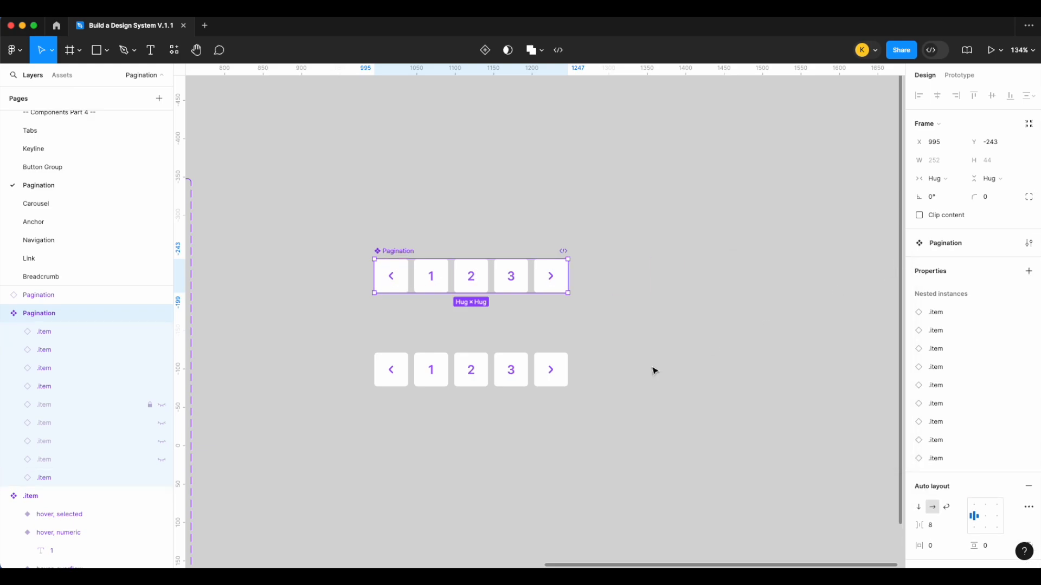
pyautogui.click(511, 373)
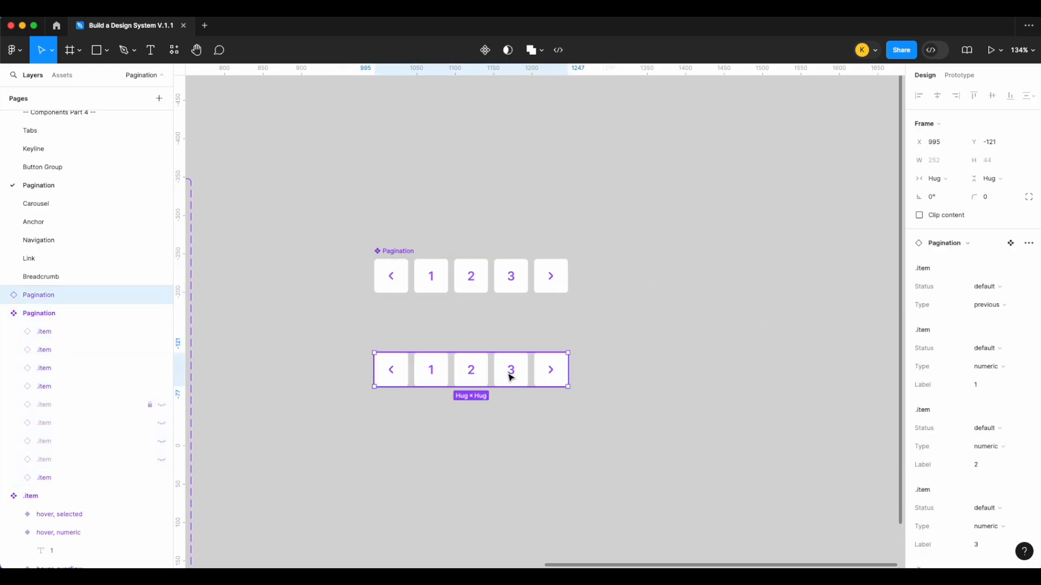
pyautogui.click(665, 328)
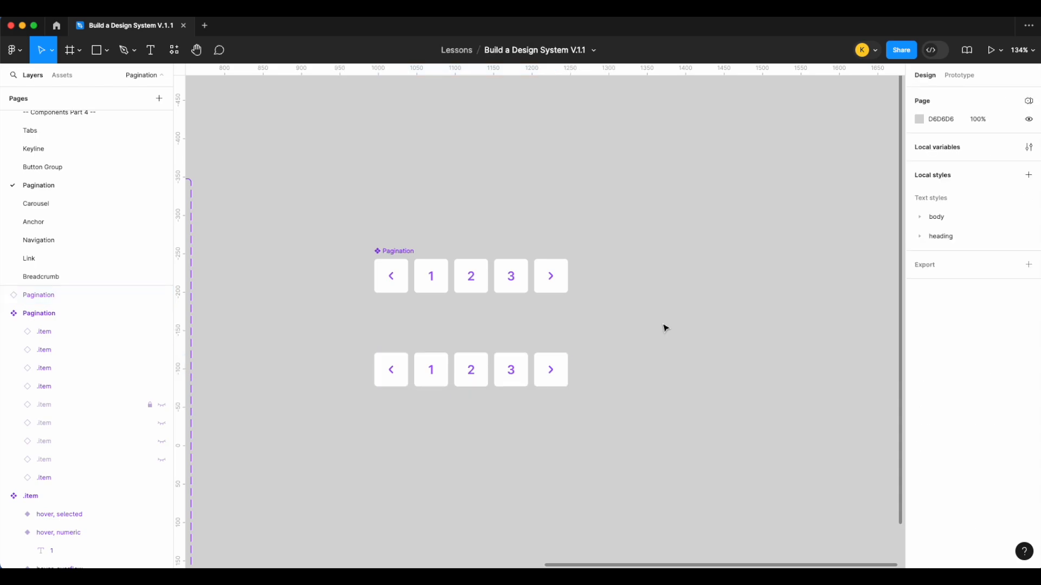
# Step: Move the Pagination component up slightly and add a "Results per page" text to its right, in a box about 119 wide
pyautogui.moveTo(394, 251); pyautogui.dragTo(392, 229)
pyautogui.click(154, 57)
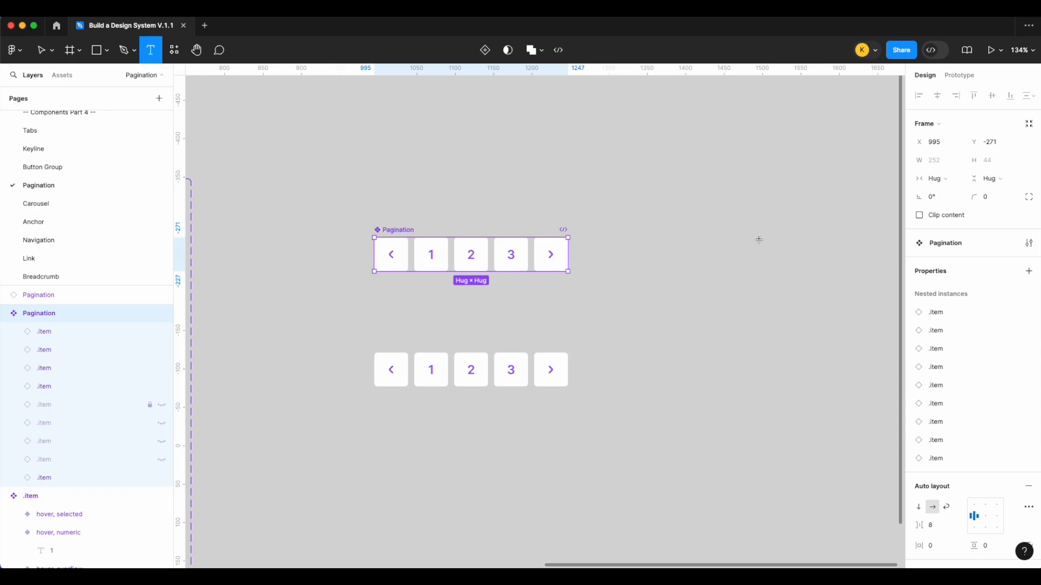
pyautogui.moveTo(669, 254); pyautogui.dragTo(759, 271)
pyautogui.write('Results per page')
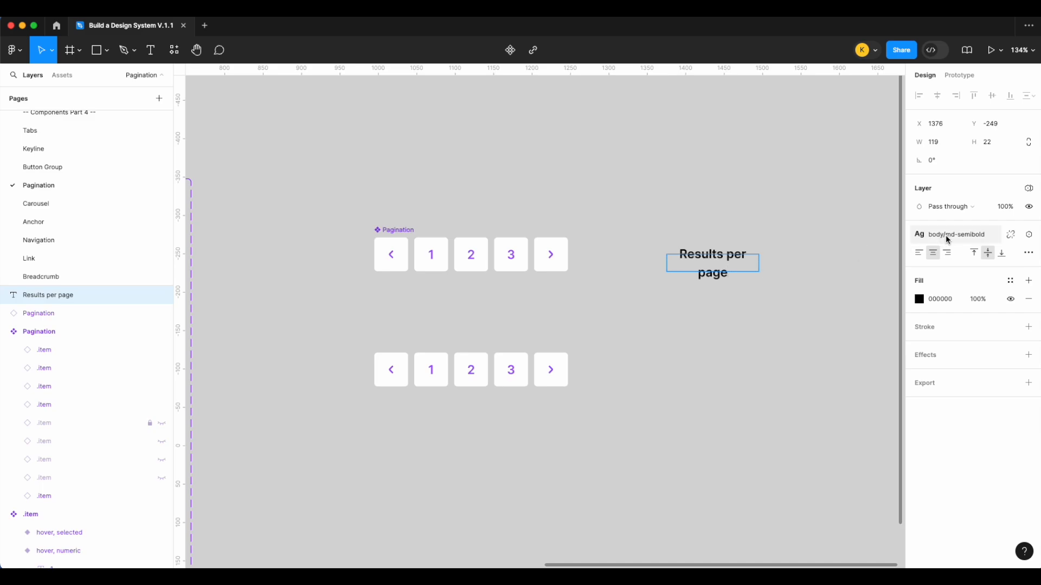
# Step: Apply the body/md text style and text/body colour to the Results per page text and widen its box to about 168
pyautogui.hotkey('ctrl', 'a')
pyautogui.click(949, 234)
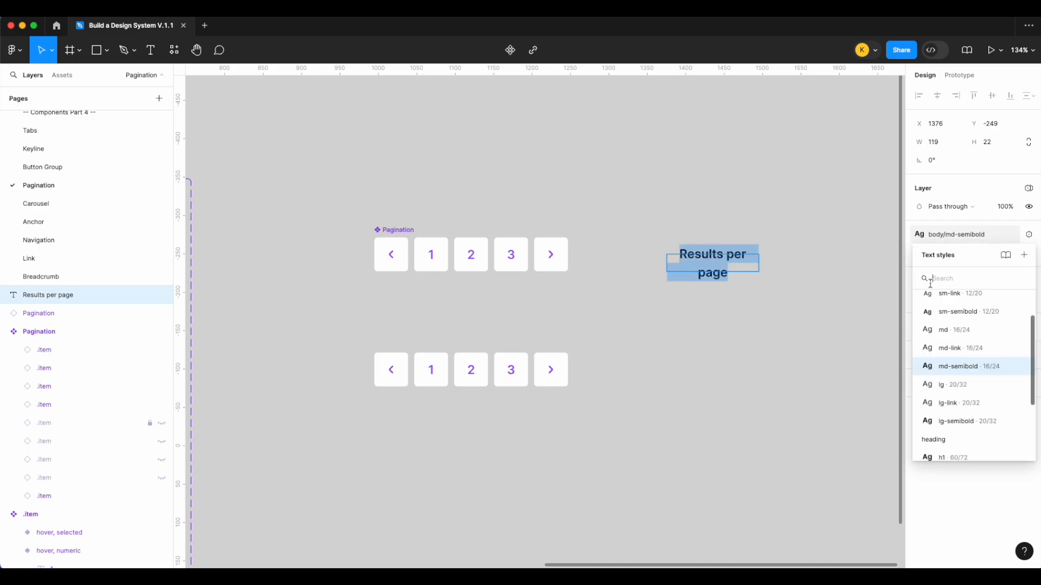
pyautogui.click(941, 336)
pyautogui.click(1009, 280)
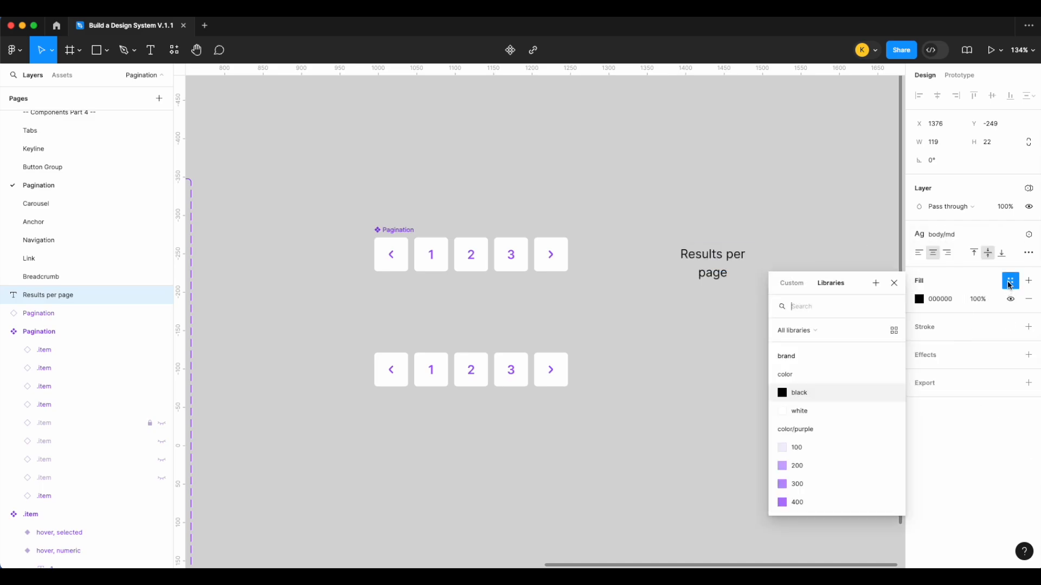
pyautogui.write('tet')
pyautogui.press('BackSpace')
pyautogui.write('xt')
pyautogui.click(835, 395)
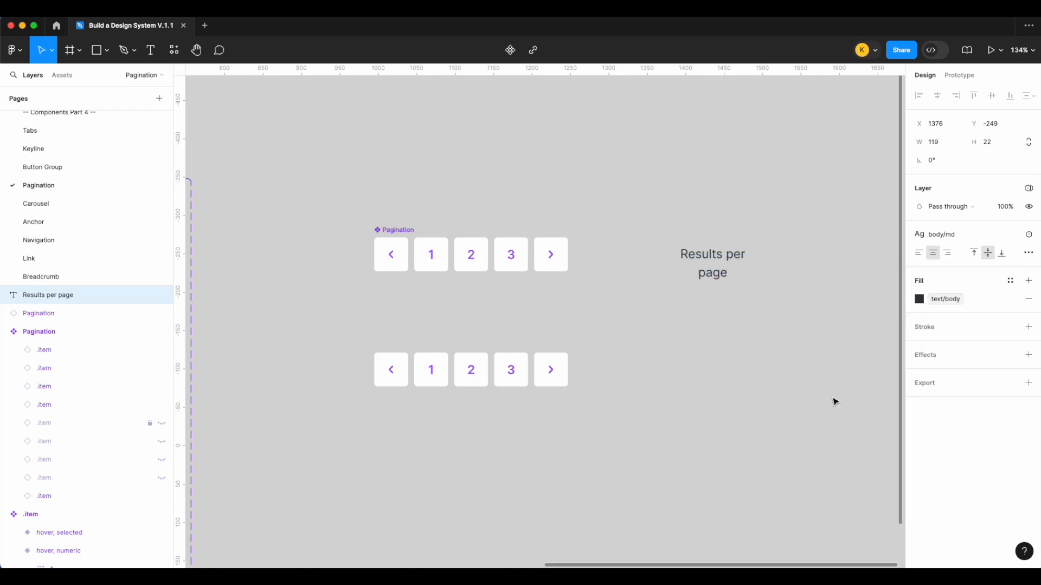
pyautogui.moveTo(761, 263); pyautogui.dragTo(792, 264)
# Step: Find the local Dropdown component in the assets and place an instance to the right of the Results per page text
pyautogui.hscroll(3, 784, 275)
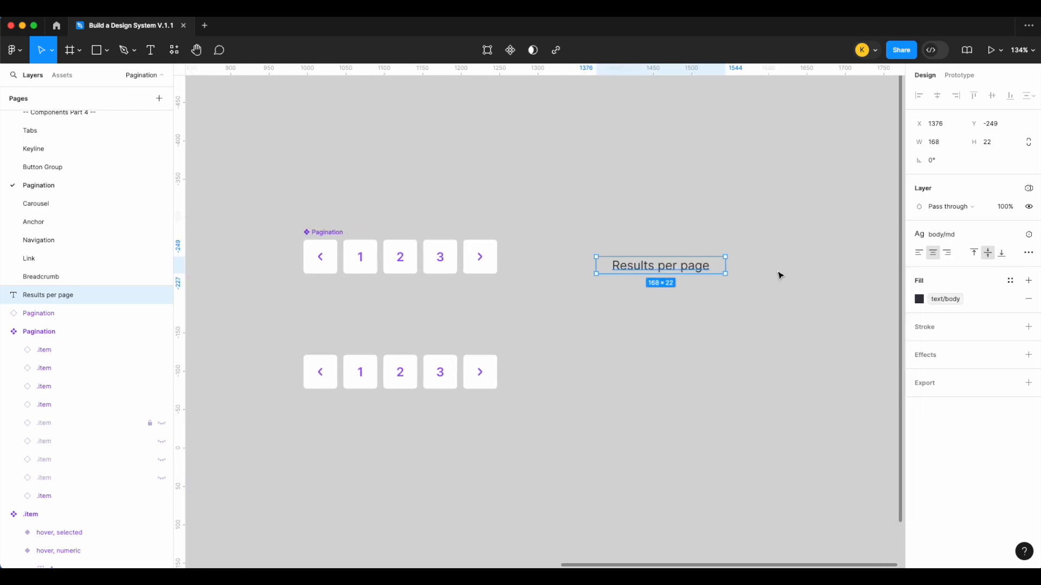
pyautogui.scroll(3, 808, 299)
pyautogui.click(62, 75)
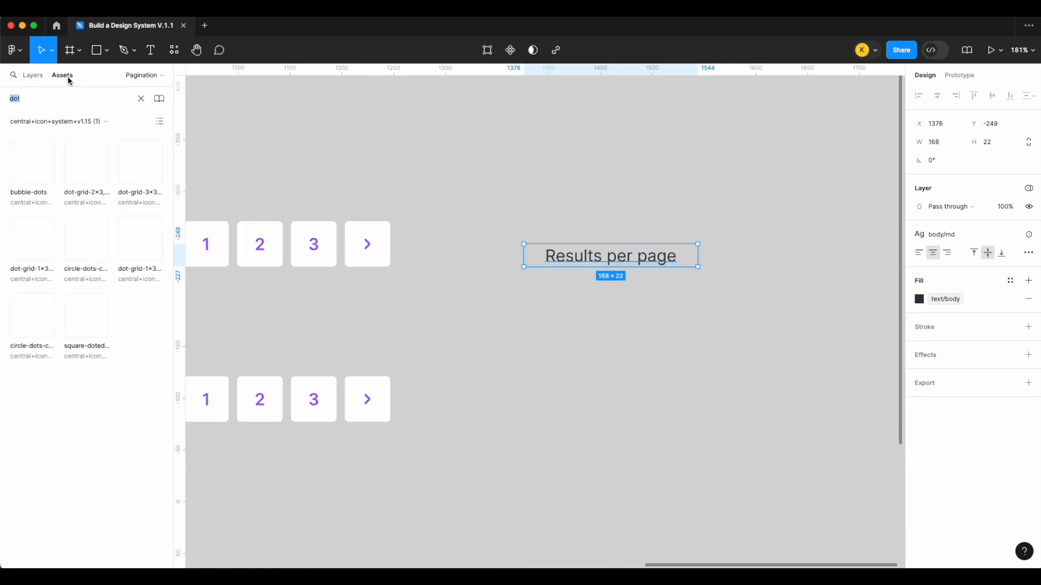
pyautogui.write('drop')
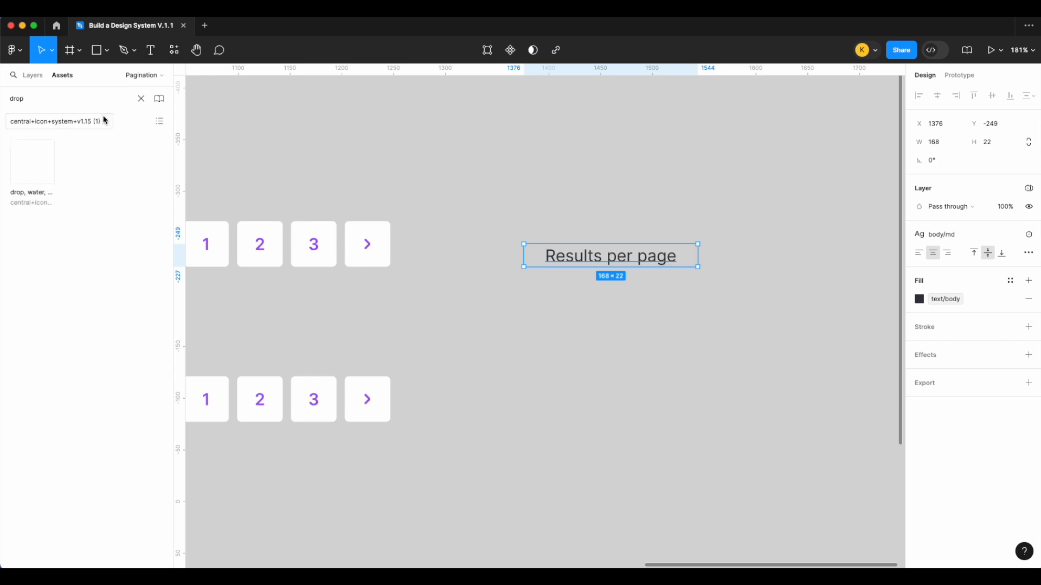
pyautogui.click(56, 122)
pyautogui.click(41, 96)
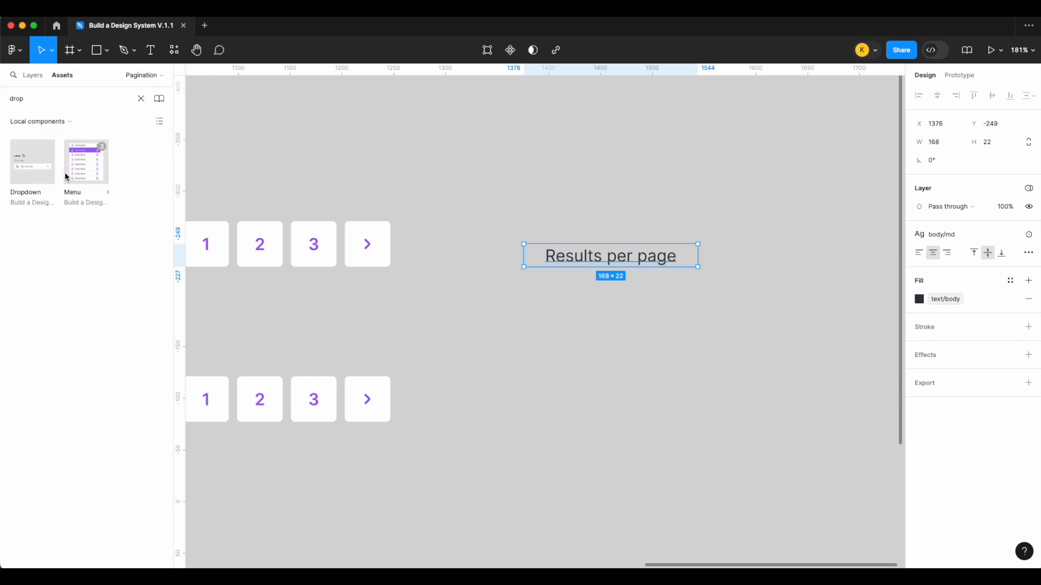
pyautogui.moveTo(45, 172); pyautogui.dragTo(739, 225)
pyautogui.hscroll(2, 450, 176)
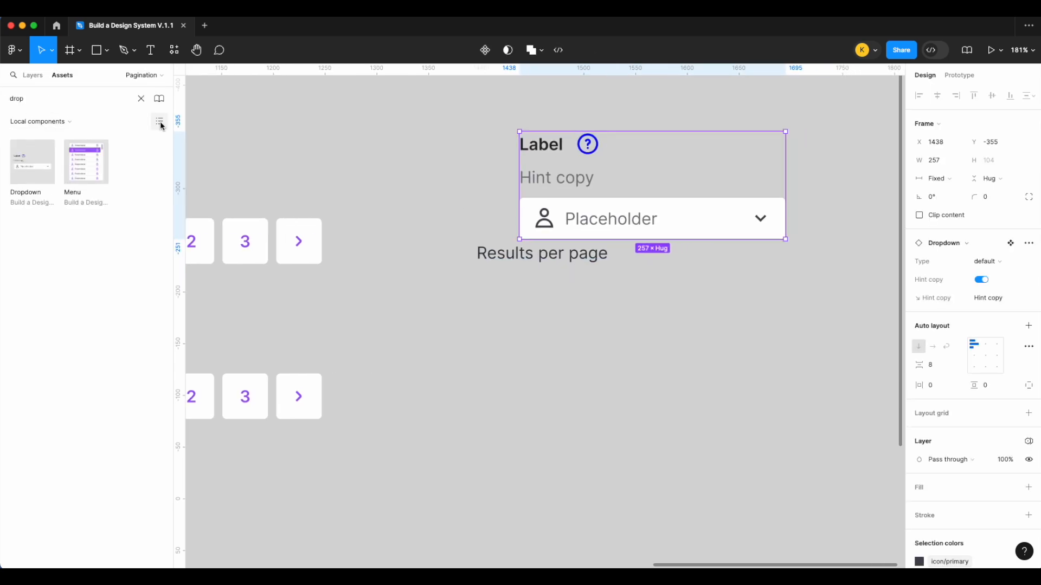
pyautogui.click(33, 75)
pyautogui.click(550, 295)
pyautogui.scroll(-3, 551, 295)
pyautogui.moveTo(572, 241); pyautogui.dragTo(680, 270)
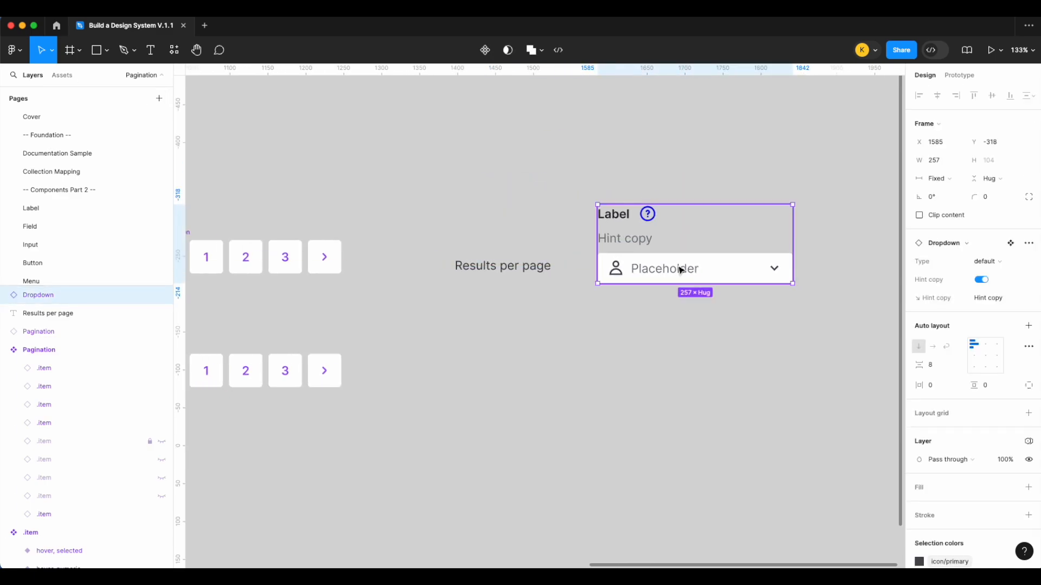
# Step: Turn off the hint copy and hide the Label layer in the Dropdown instance
pyautogui.click(982, 280)
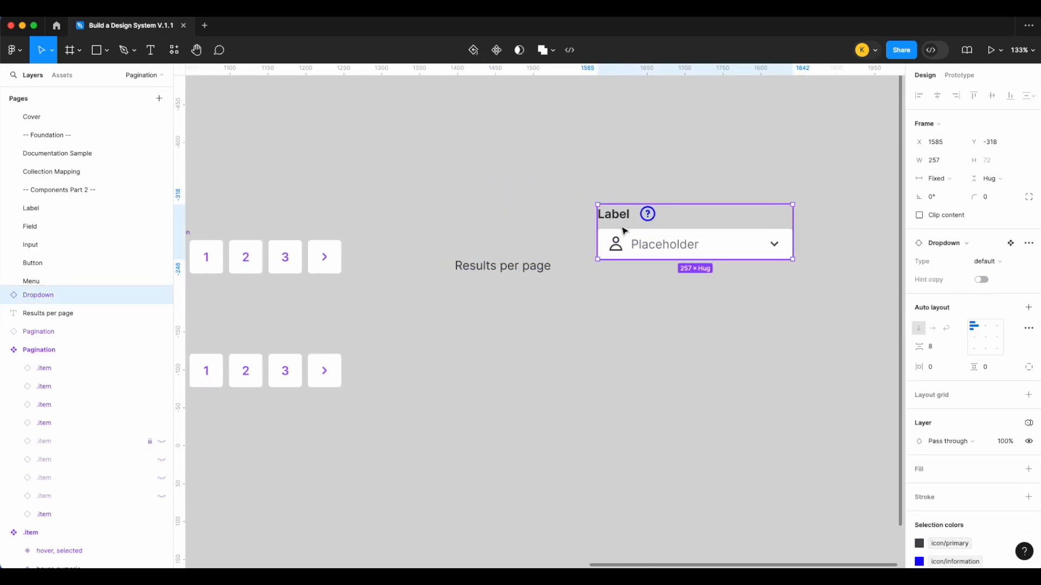
pyautogui.moveTo(653, 233); pyautogui.dragTo(653, 242)
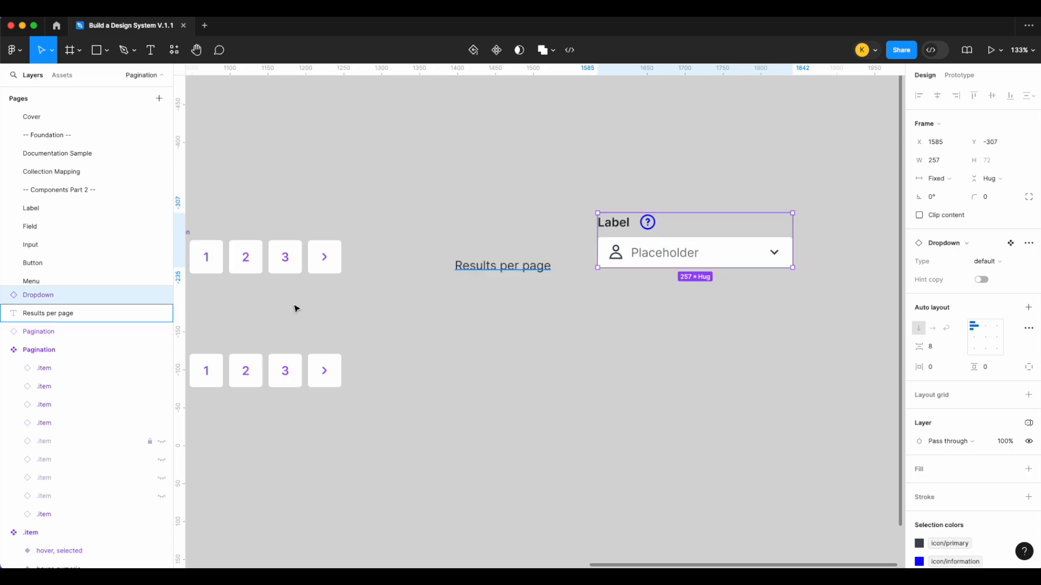
pyautogui.click(5, 296)
pyautogui.click(162, 315)
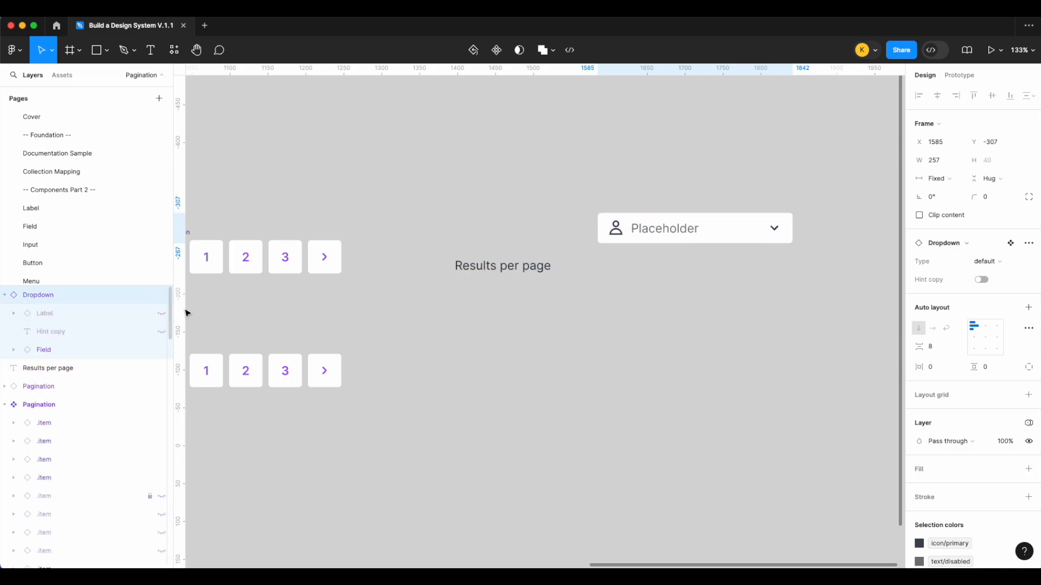
# Step: Turn off the dropdown field's left icon, then narrow the dropdown to about 177 and place it beside the Results per page text
pyautogui.doubleClick(705, 233)
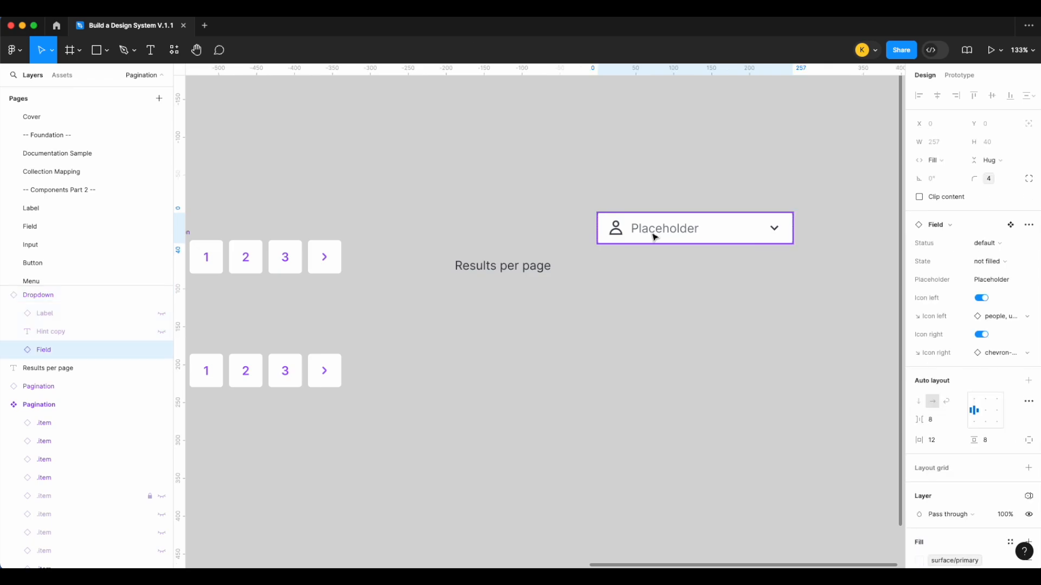
pyautogui.click(987, 300)
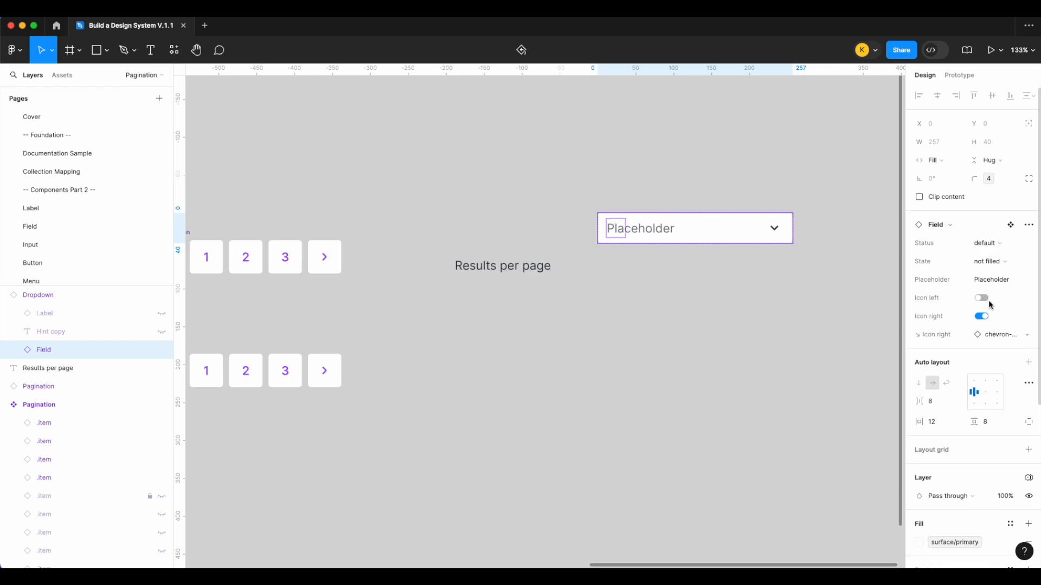
pyautogui.click(832, 312)
pyautogui.click(786, 230)
pyautogui.moveTo(795, 231); pyautogui.dragTo(653, 274)
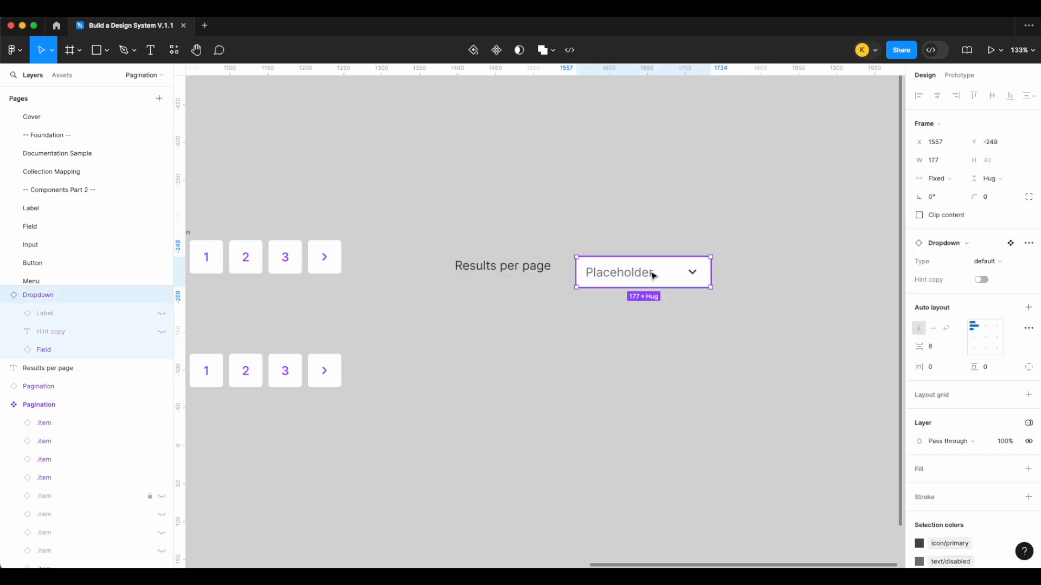
# Step: Set the dropdown field's placeholder to 12
pyautogui.doubleClick(653, 275)
pyautogui.click(991, 280)
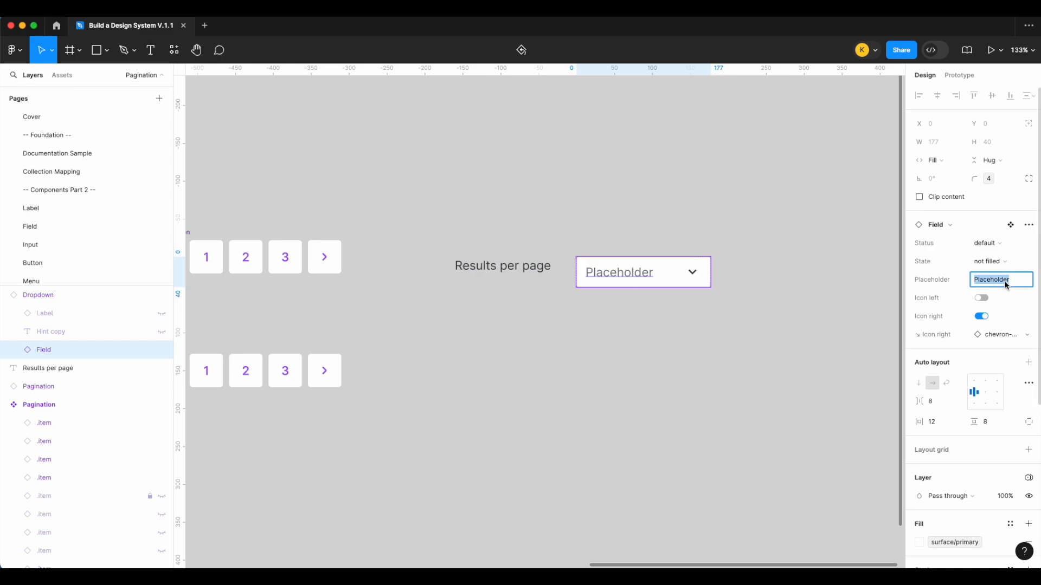
pyautogui.write('12')
pyautogui.press('Return')
pyautogui.click(596, 333)
# Step: Align the dropdown with the Results per page text, narrow it further and wrap both in an auto layout frame
pyautogui.click(632, 285)
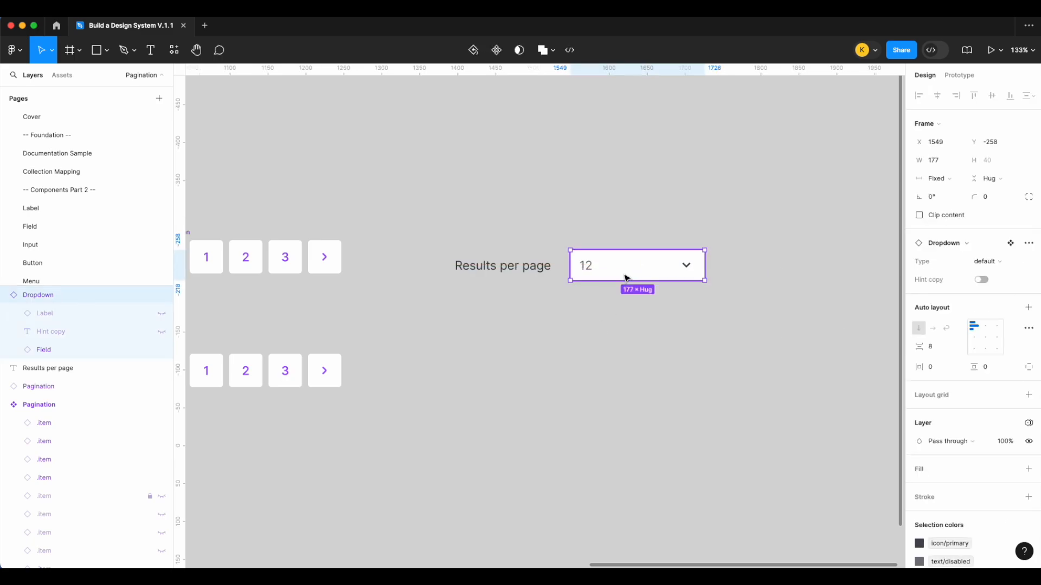
pyautogui.moveTo(711, 264); pyautogui.dragTo(636, 263)
pyautogui.keyDown('shift'); pyautogui.click(503, 265); pyautogui.keyUp('shift')
pyautogui.hotkey('shift', 'a')
# Step: Set the Results per page text's width to hug its content and the auto layout frame's item spacing to 12
pyautogui.click(477, 267)
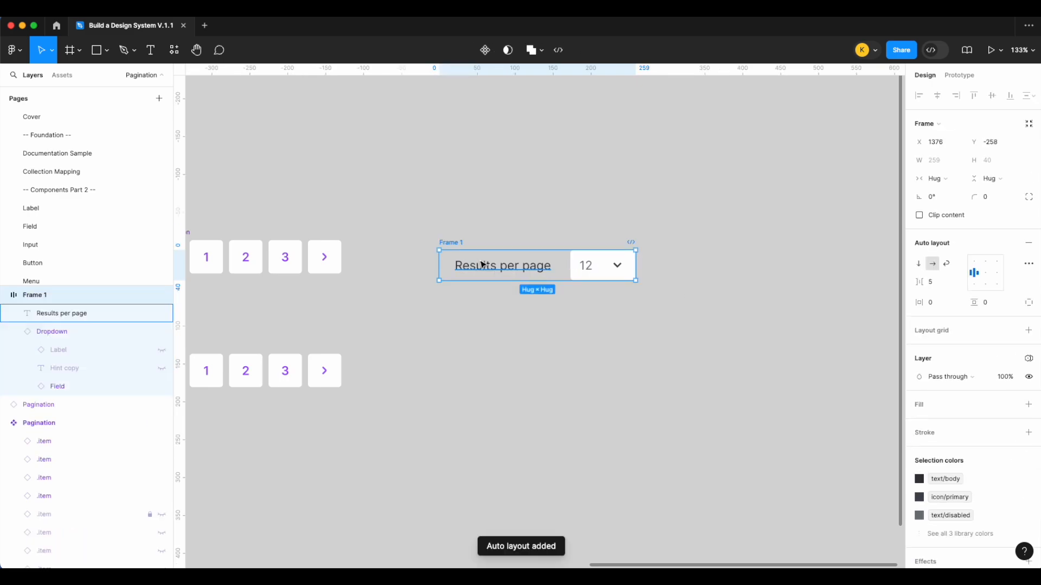
pyautogui.click(935, 161)
pyautogui.click(938, 178)
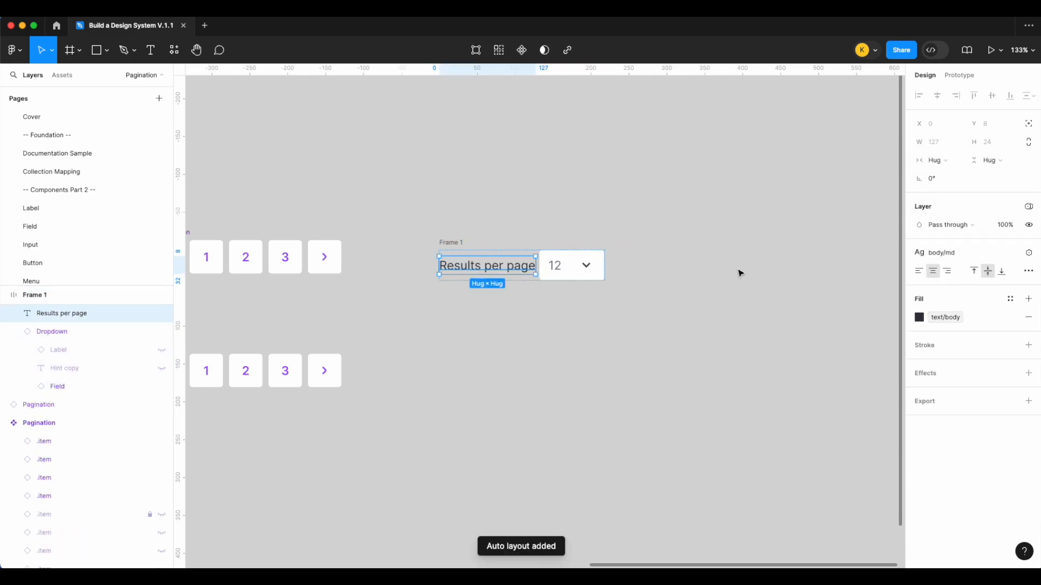
pyautogui.click(445, 246)
pyautogui.click(936, 284)
pyautogui.write('12')
pyautogui.press('Return')
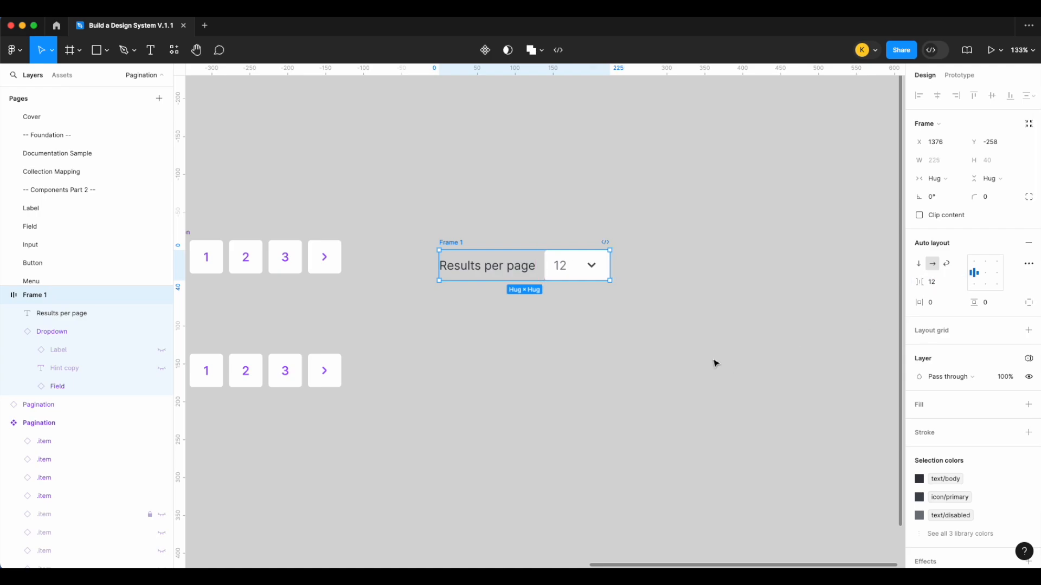
# Step: Rename the auto layout frame holding the text and dropdown as Results
pyautogui.hscroll(-5, 710, 358)
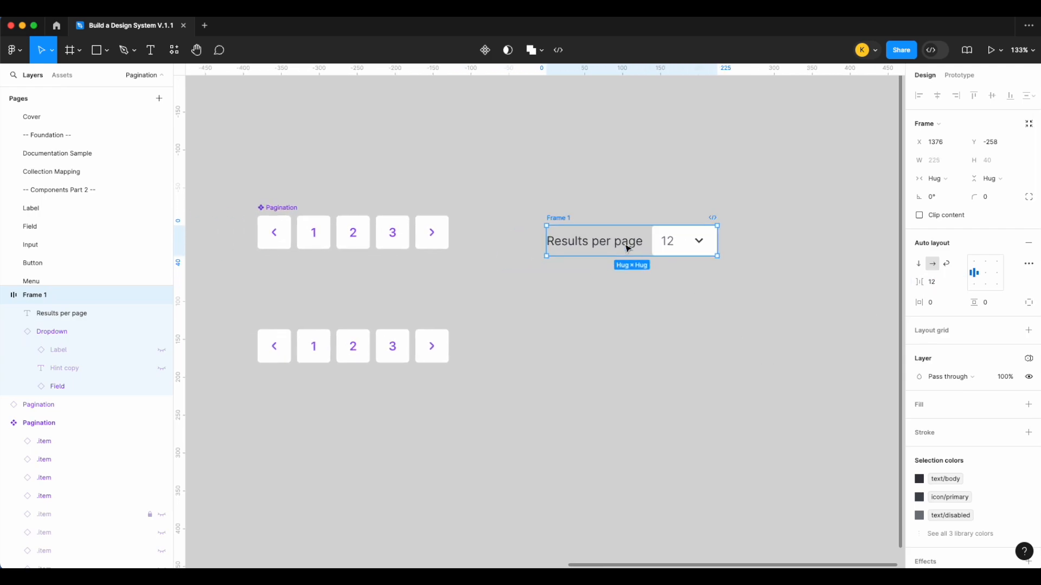
pyautogui.write('Results')
pyautogui.press('Return')
pyautogui.click(613, 286)
pyautogui.click(590, 233)
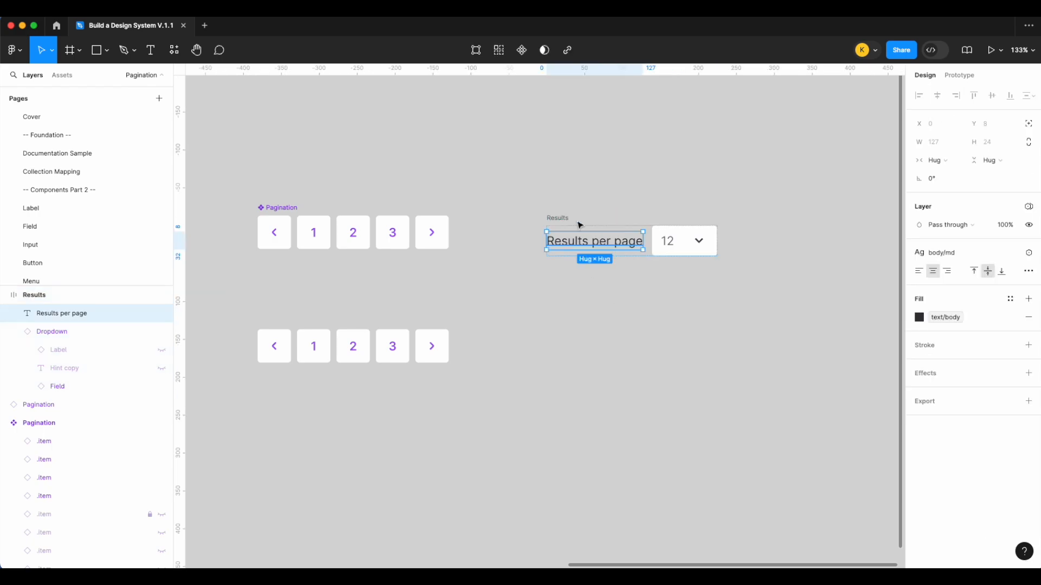
# Step: Paste a copy of the Results frame into the Pagination component and move the original frame clear of it
pyautogui.click(557, 219)
pyautogui.press('super+c')
pyautogui.click(276, 207)
pyautogui.press('super+v')
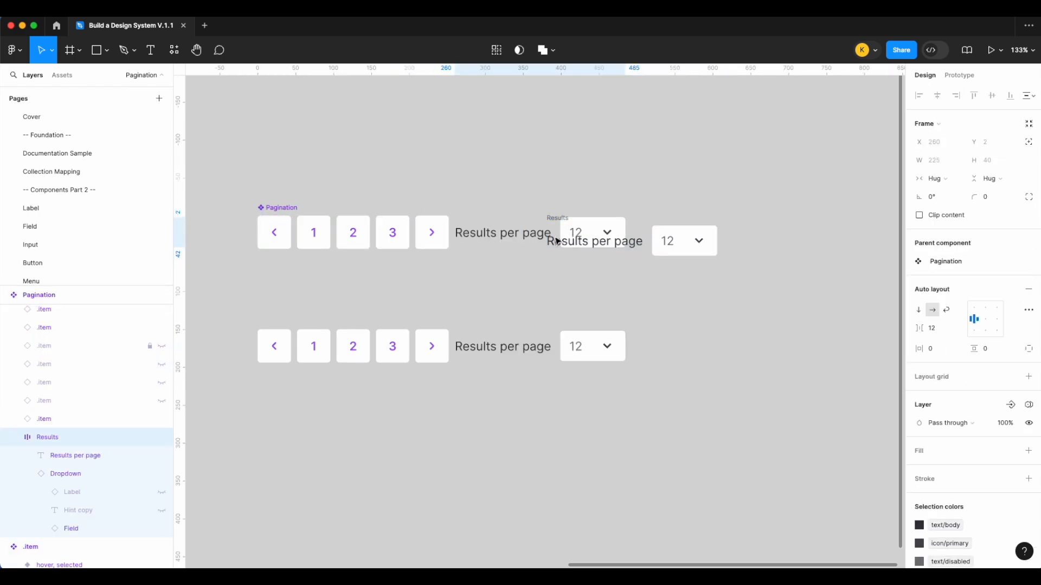
pyautogui.click(656, 285)
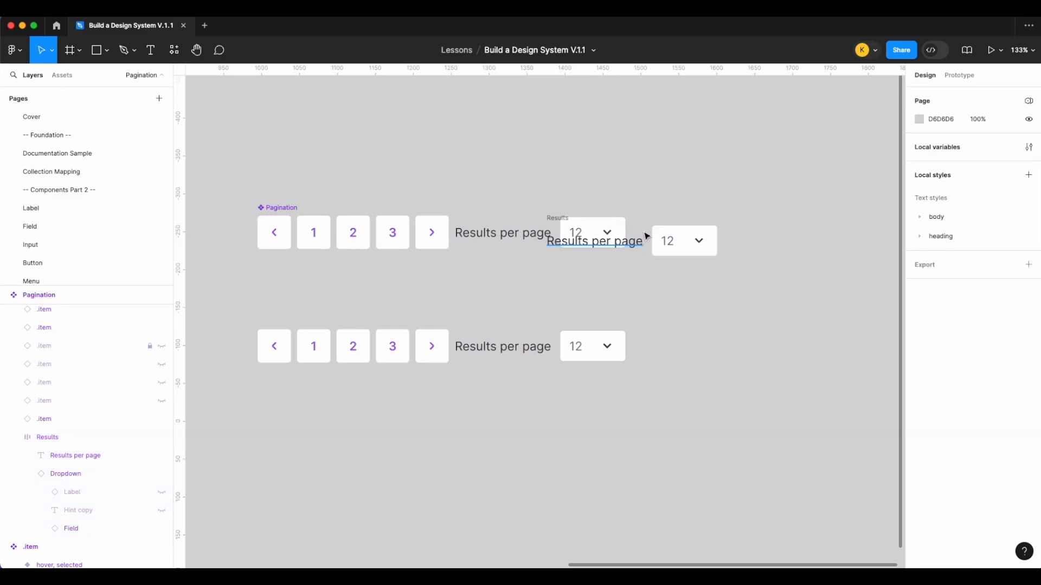
pyautogui.moveTo(561, 224); pyautogui.dragTo(691, 356)
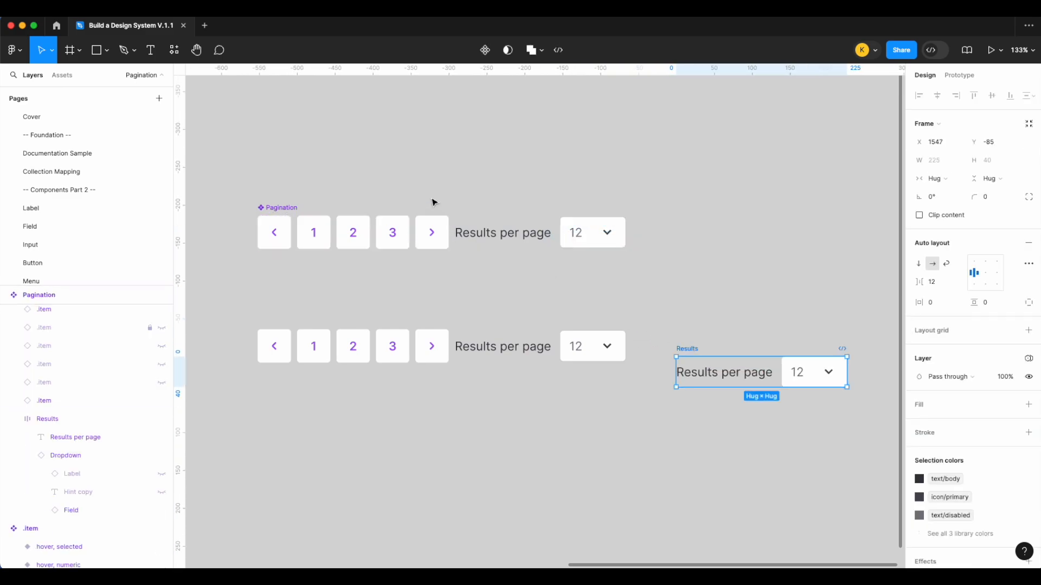
# Step: Widen the Pagination component to about 650
pyautogui.click(482, 232)
pyautogui.moveTo(626, 232); pyautogui.dragTo(751, 232)
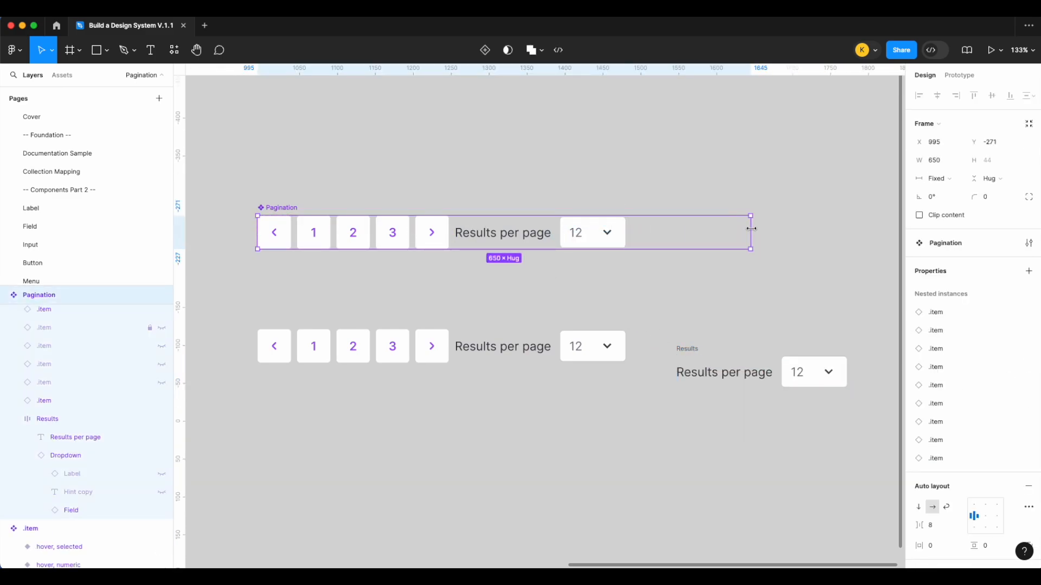
pyautogui.click(407, 241)
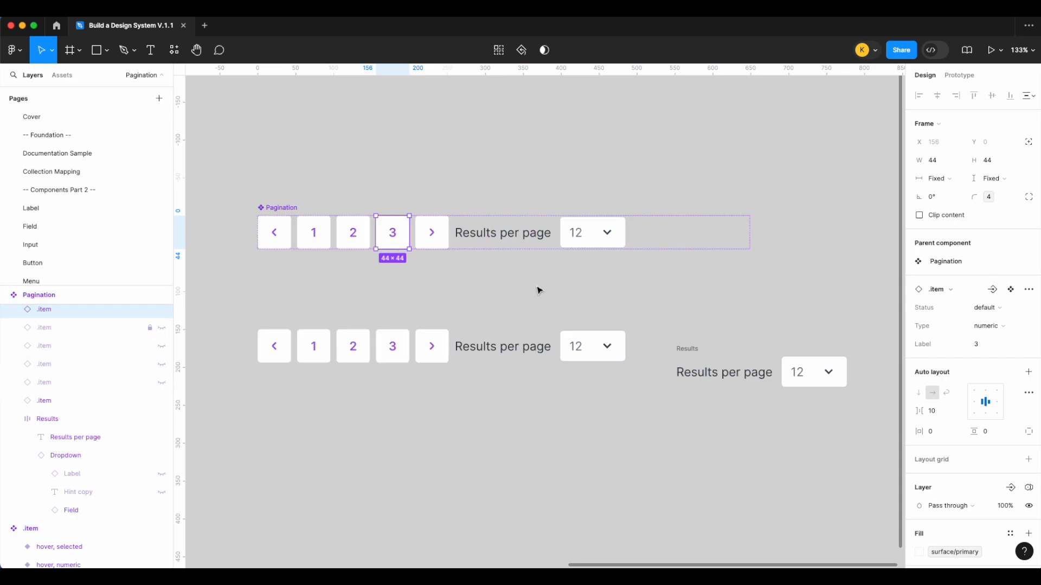
# Step: Draw a blank test frame about 950 by 545 beside the Pagination component
pyautogui.click(514, 270)
pyautogui.scroll(-5, 514, 270)
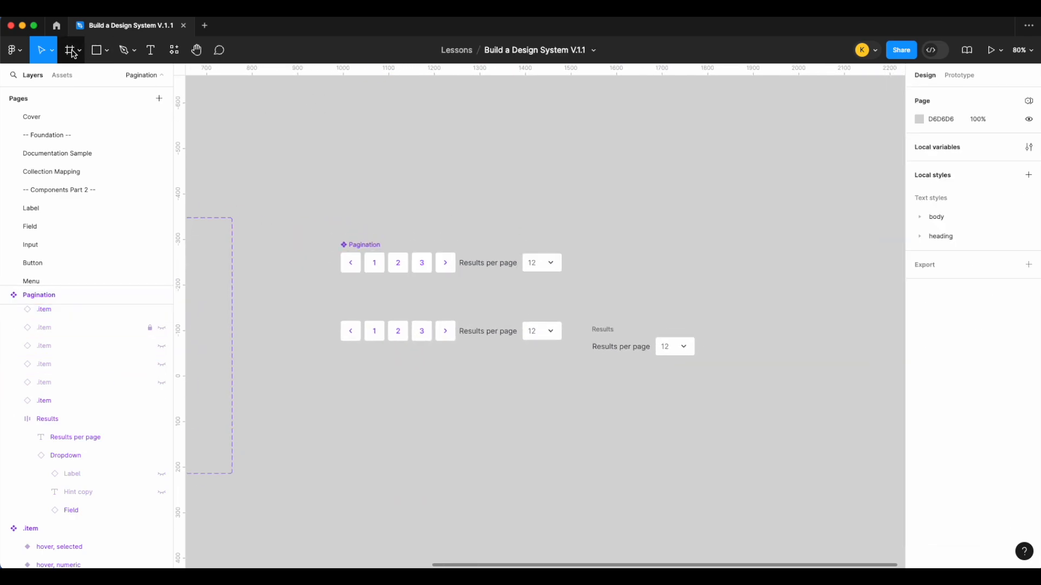
pyautogui.press('f')
pyautogui.hscroll(3, 639, 209)
pyautogui.moveTo(748, 202); pyautogui.dragTo(808, 285)
pyautogui.click(798, 346)
pyautogui.hscroll(1, 649, 210)
pyautogui.scroll(-3, 648, 212)
pyautogui.click(644, 213)
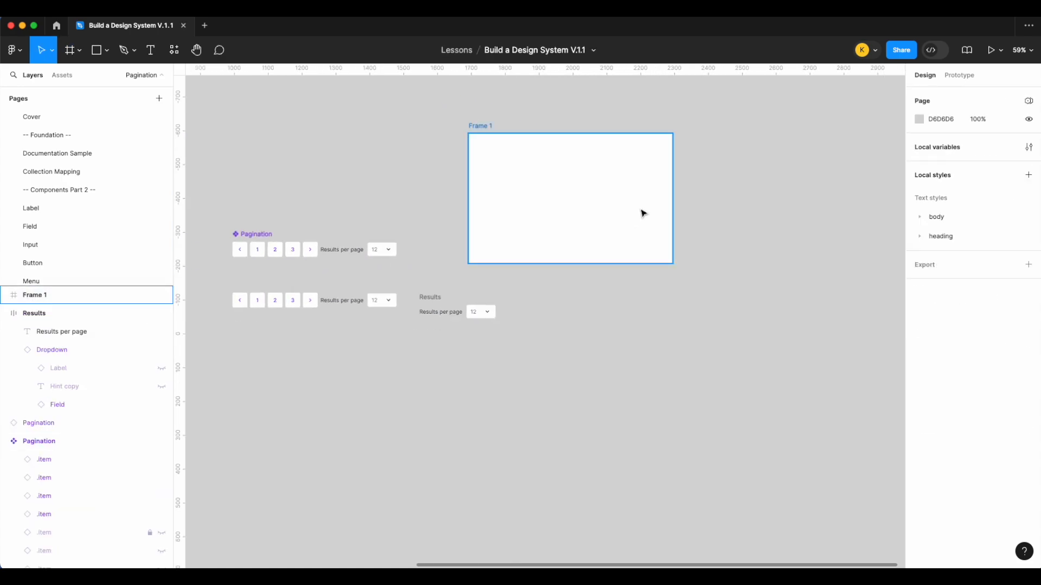
pyautogui.moveTo(734, 292); pyautogui.dragTo(790, 318)
# Step: Delete the spare Results frame lying outside the Pagination component
pyautogui.click(423, 342)
pyautogui.moveTo(313, 344); pyautogui.dragTo(442, 353)
pyautogui.click(442, 353)
pyautogui.click(441, 299)
pyautogui.press('Delete')
pyautogui.click(441, 299)
# Step: Place the Pagination instance near the bottom edge of Frame 1, at about X 117, Y 484
pyautogui.moveTo(320, 308); pyautogui.dragTo(560, 310)
pyautogui.scroll(4, 627, 309)
pyautogui.hscroll(3, 550, 339)
pyautogui.scroll(2, 551, 340)
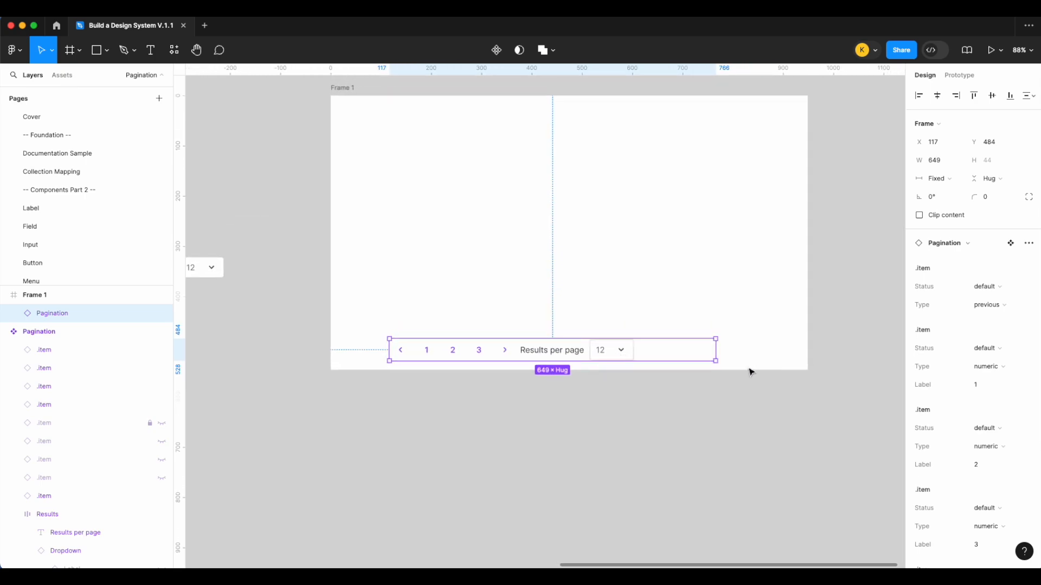
# Step: Wrap all nine .item instances of the main Pagination component in an auto layout frame named Pagination Items
pyautogui.hscroll(-10, 509, 372)
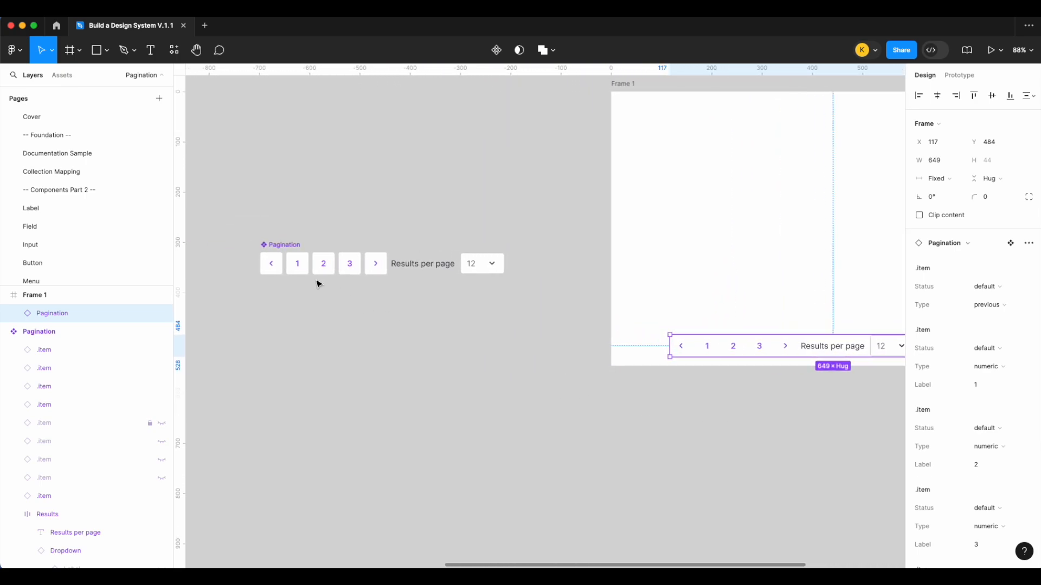
pyautogui.click(74, 350)
pyautogui.keyDown('shift'); pyautogui.click(65, 497); pyautogui.keyUp('shift')
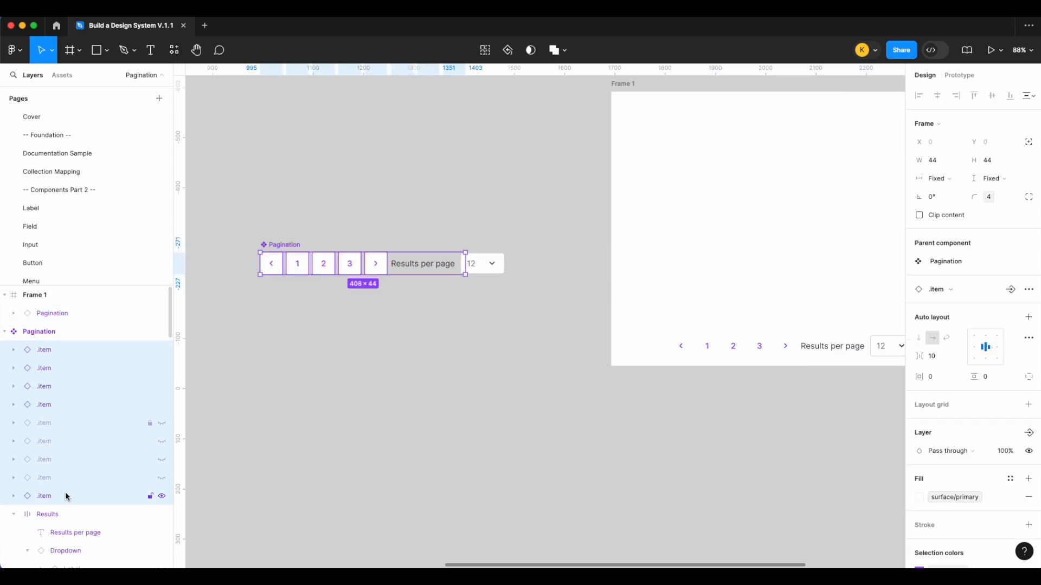
pyautogui.scroll(-1, 65, 492)
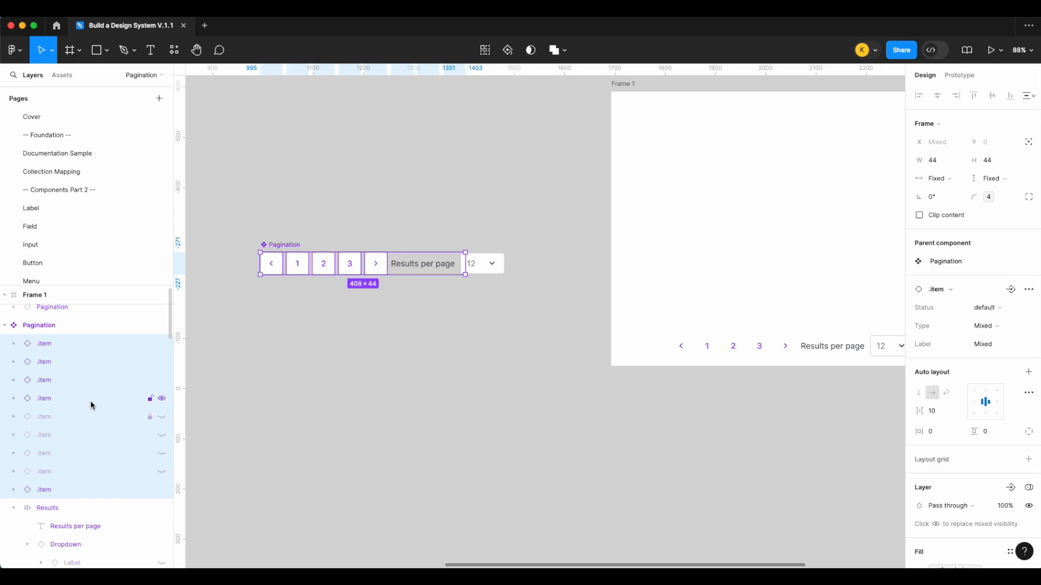
pyautogui.hotkey('shift', 'a')
pyautogui.doubleClick(54, 346)
pyautogui.write('Pagination It')
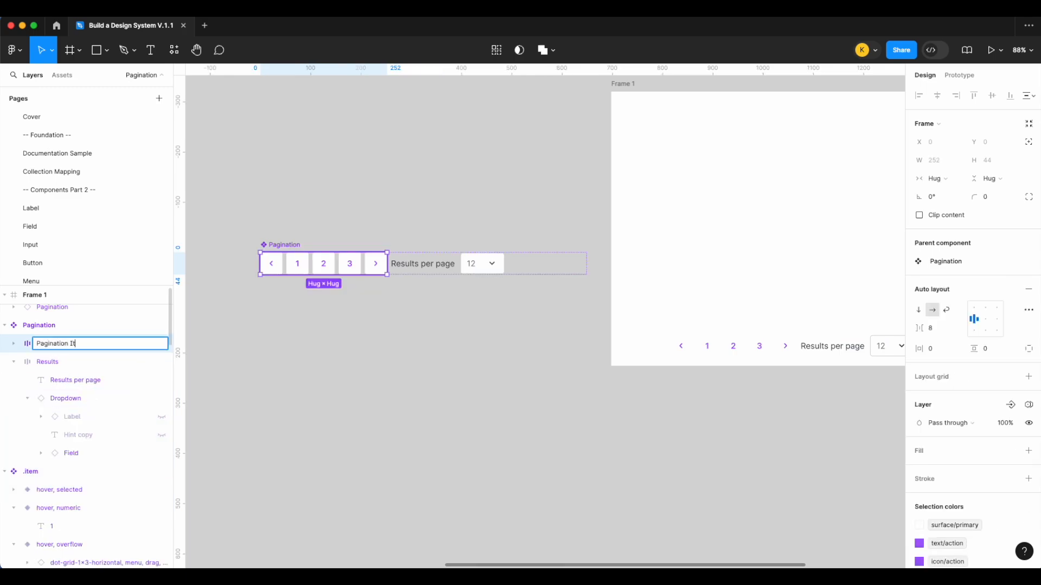
pyautogui.write('ems')
pyautogui.press('Return')
# Step: Set the Pagination Items frame's horizontal resizing to Fill
pyautogui.click(13, 361)
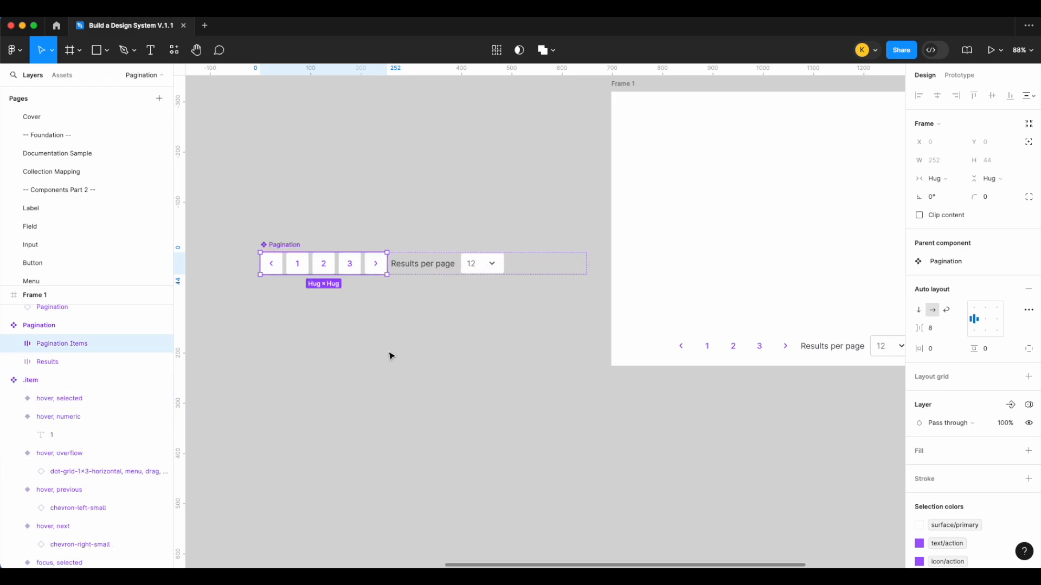
pyautogui.click(392, 356)
pyautogui.click(81, 344)
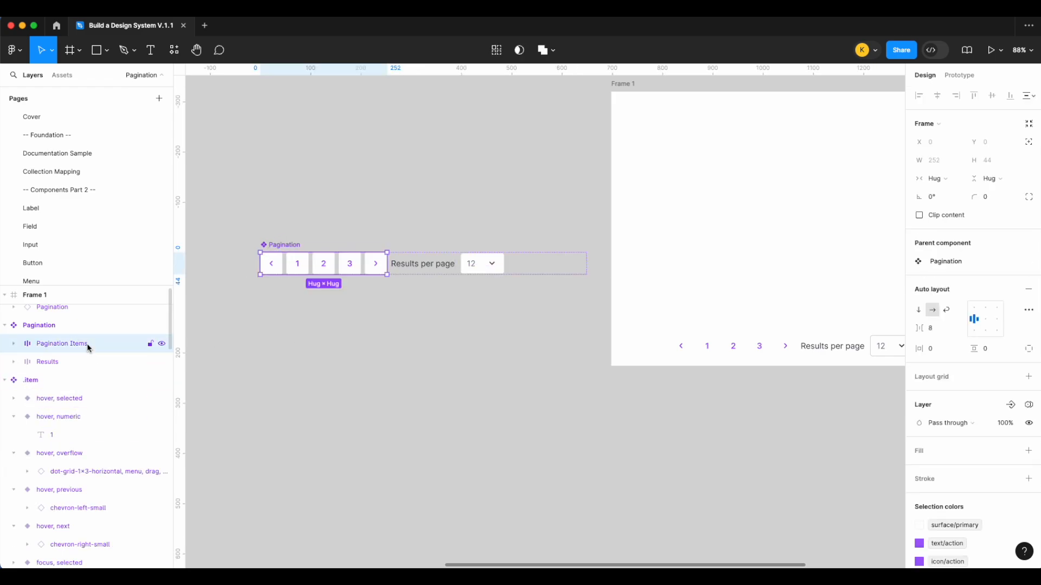
pyautogui.click(950, 188)
pyautogui.click(950, 193)
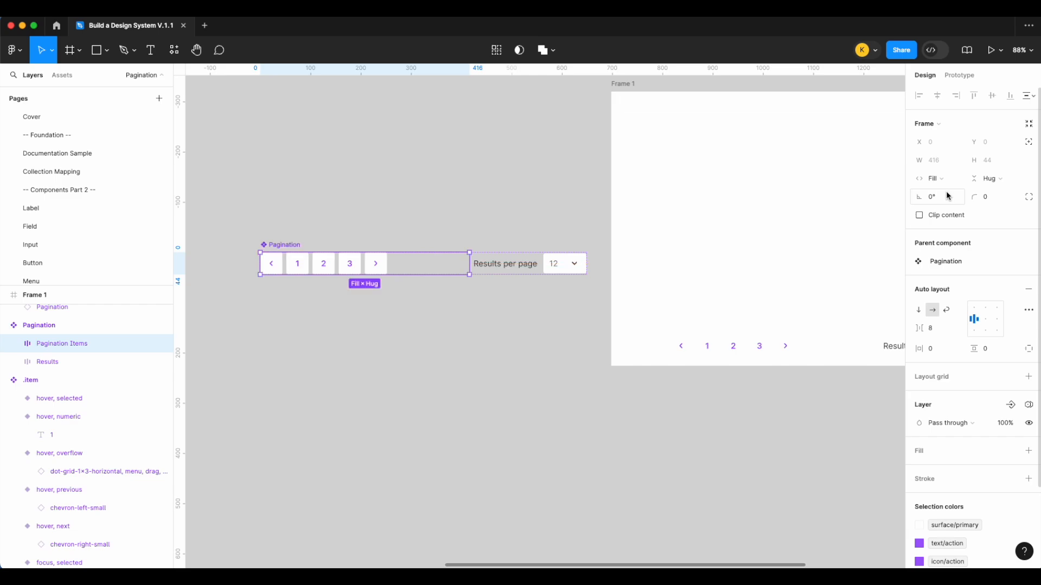
pyautogui.click(425, 331)
# Step: Shift the Pagination instance inside Frame 1 sideways to about X 150
pyautogui.scroll(-5, 441, 329)
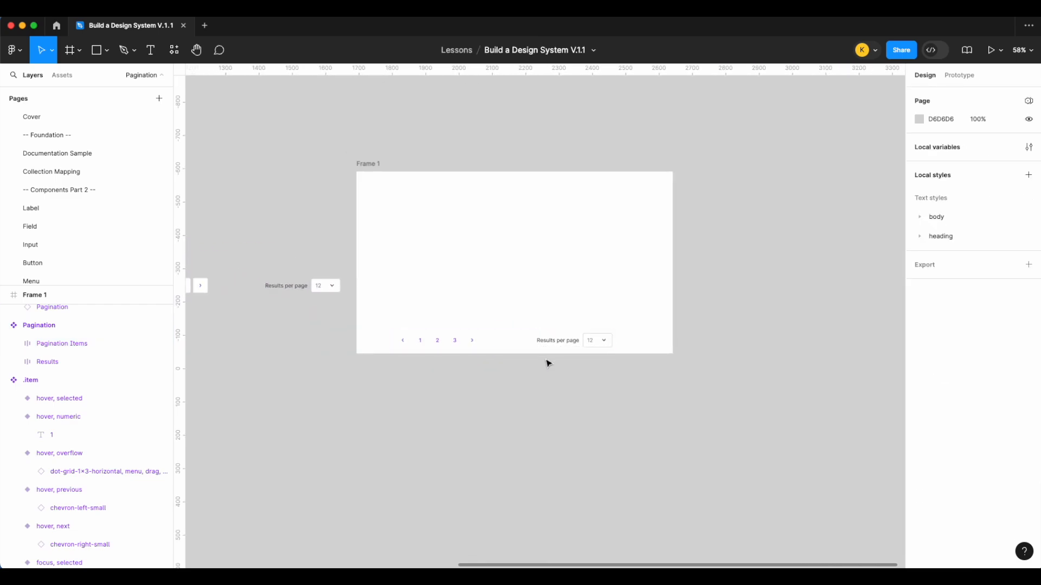
pyautogui.scroll(2, 537, 351)
pyautogui.moveTo(556, 341); pyautogui.dragTo(570, 342)
pyautogui.hscroll(-5, 567, 341)
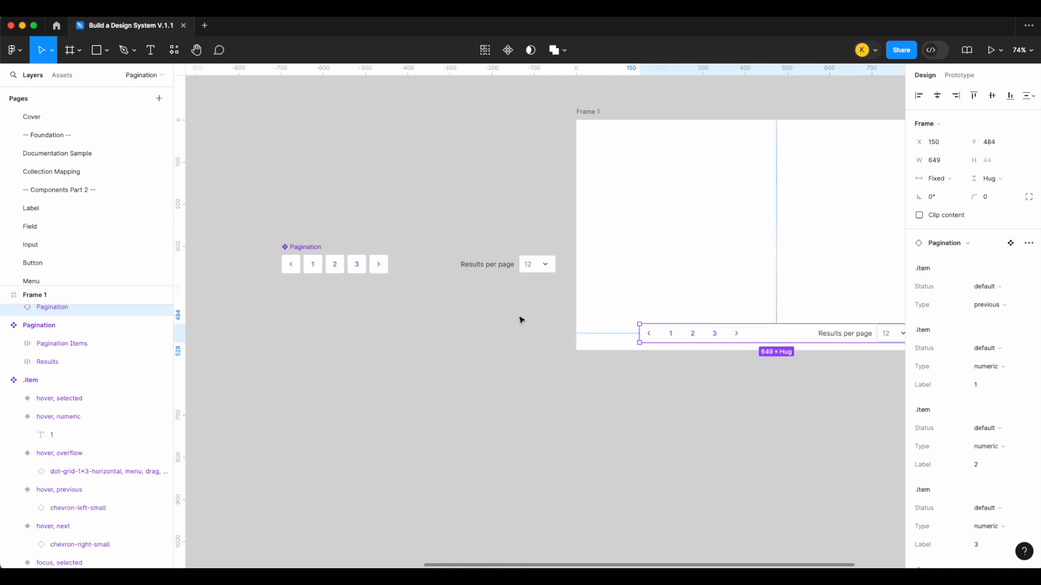
# Step: Create a visibility property named Results for the Results frame in the main Pagination component
pyautogui.click(507, 272)
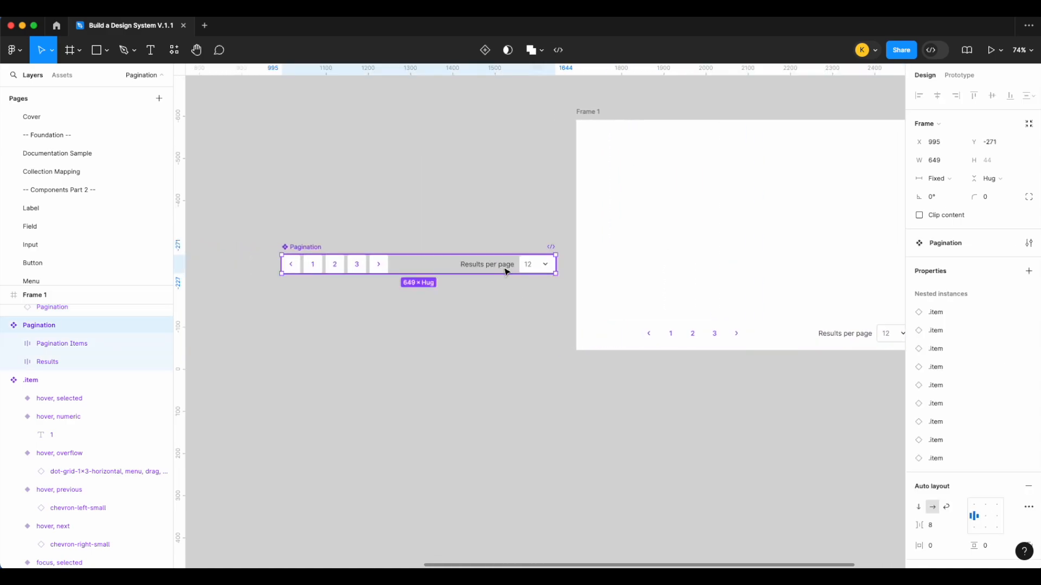
pyautogui.click(507, 272)
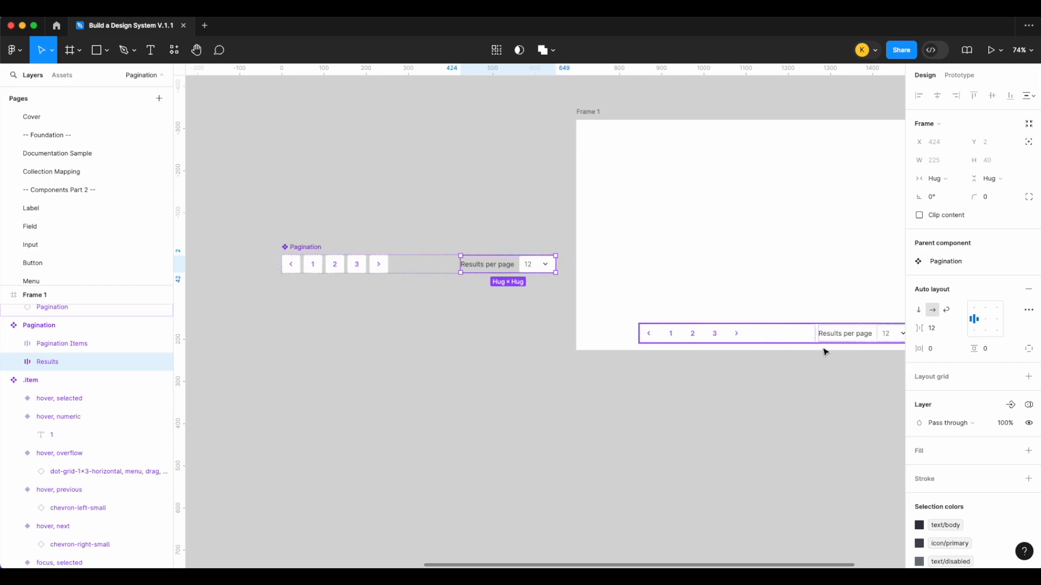
pyautogui.click(1011, 405)
pyautogui.write('Results')
pyautogui.press('Return')
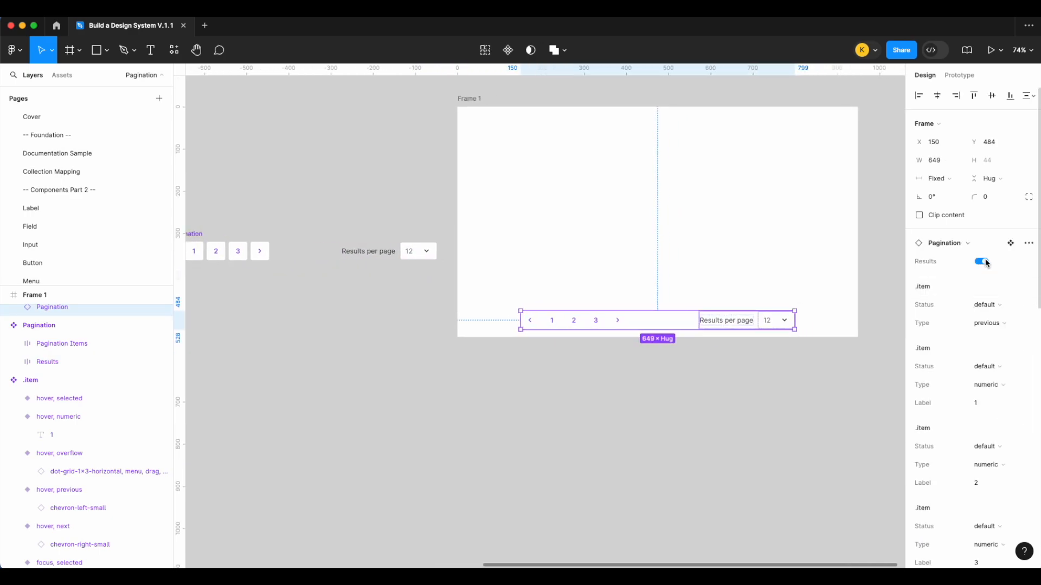
# Step: Test the Results property on the Pagination instance in Frame 1 and leave it off
pyautogui.click(984, 261)
pyautogui.click(985, 262)
pyautogui.click(984, 262)
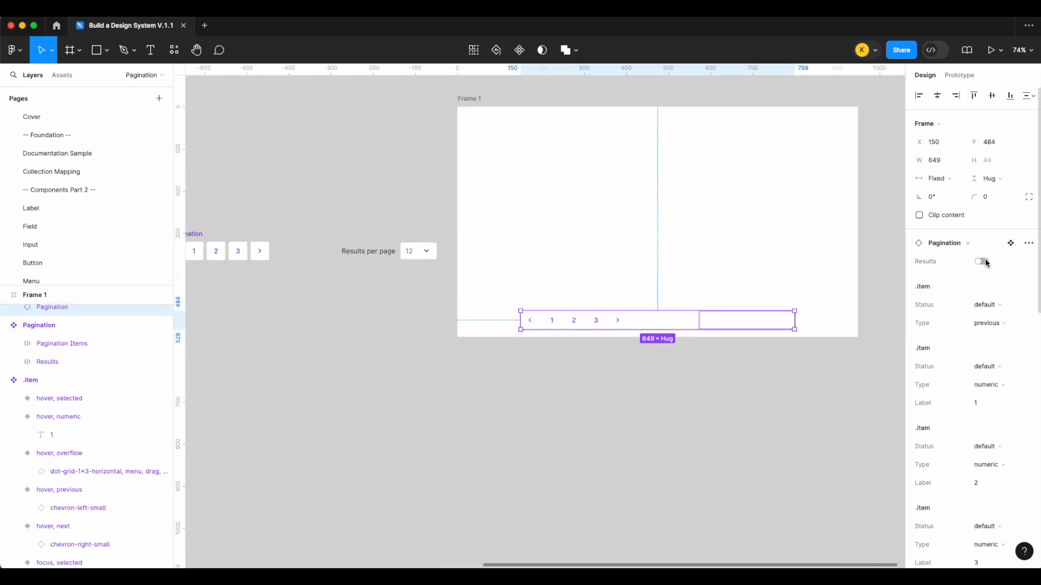
# Step: Narrow the Pagination instance in Frame 1 to about 276 wide
pyautogui.click(615, 321)
pyautogui.click(601, 322)
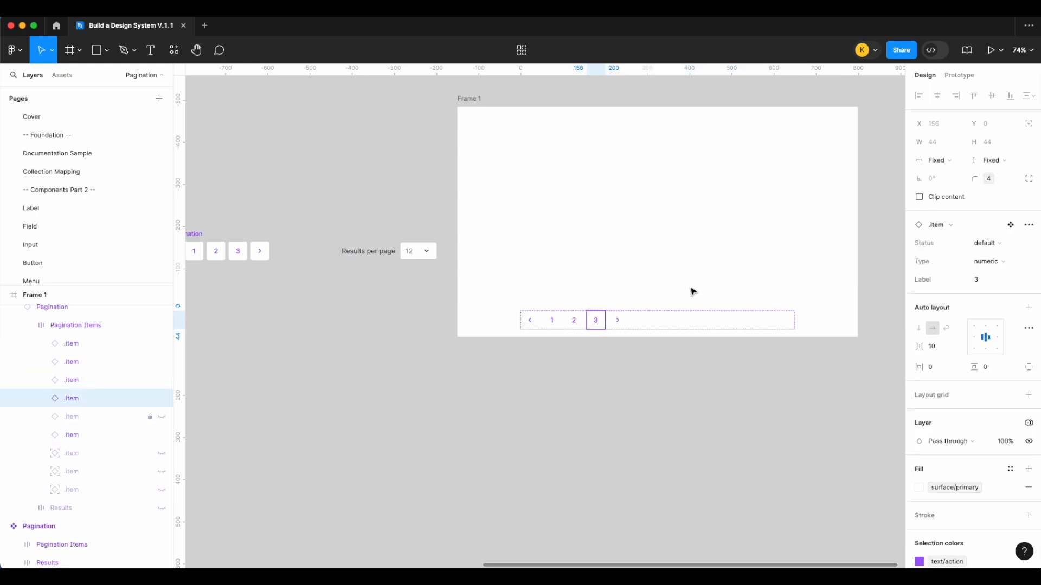
pyautogui.click(661, 316)
pyautogui.click(939, 178)
pyautogui.click(792, 333)
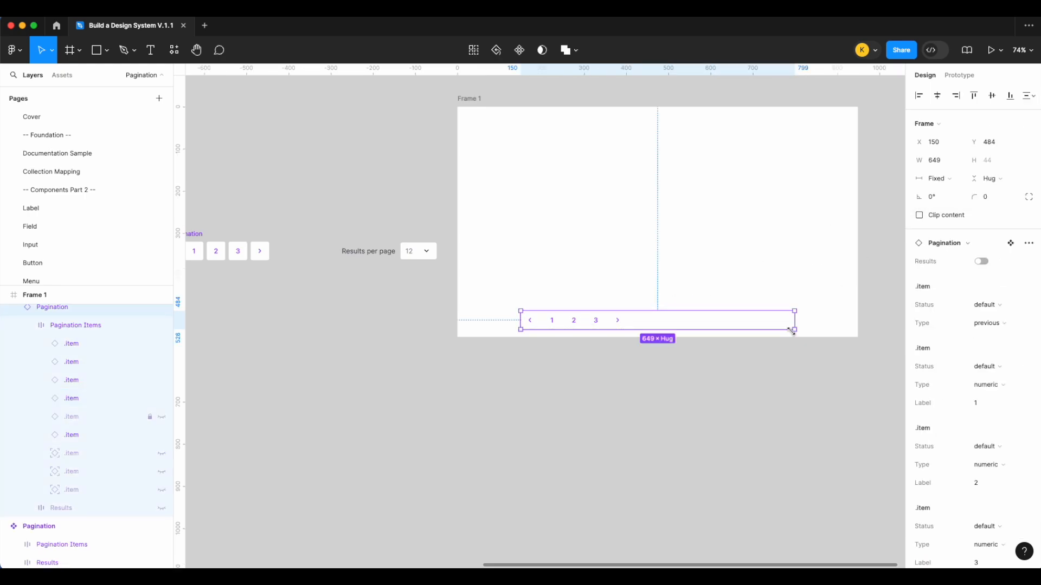
pyautogui.moveTo(792, 318); pyautogui.dragTo(638, 320)
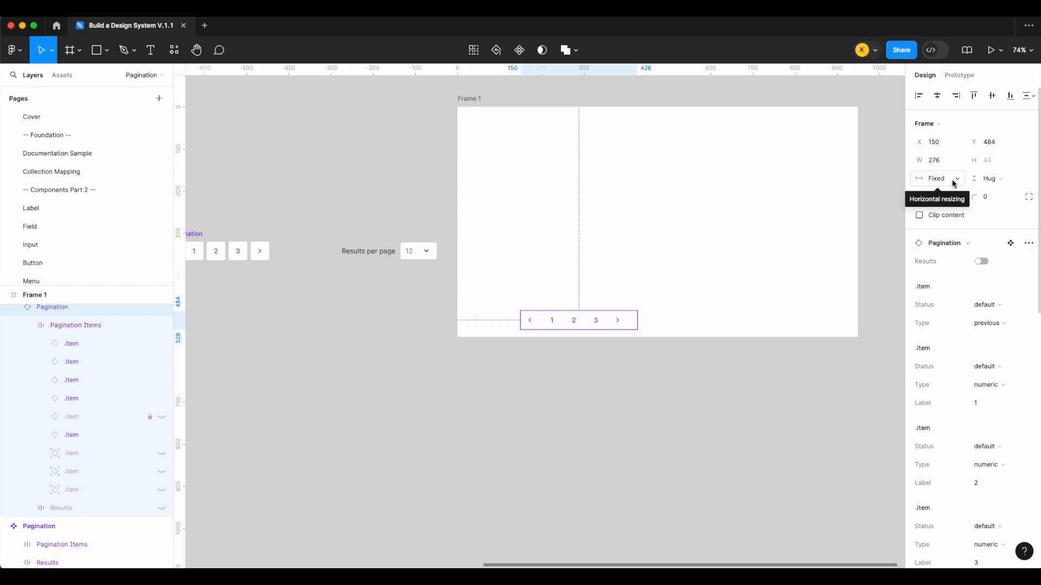
pyautogui.hscroll(-5, 773, 303)
pyautogui.click(773, 303)
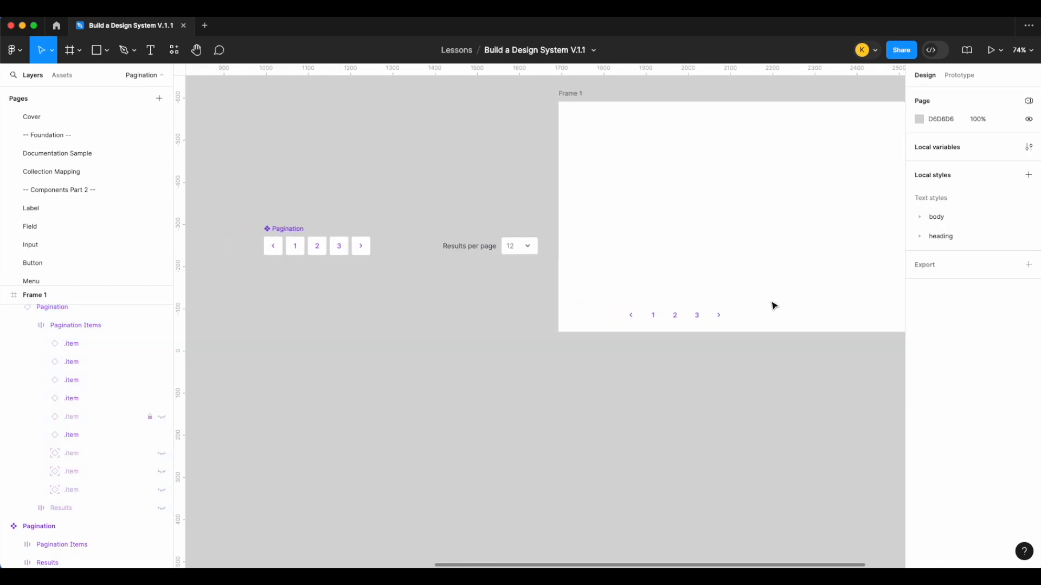
# Step: Set the Pagination Items frame's horizontal resizing to Hug in the main component
pyautogui.click(323, 252)
pyautogui.click(933, 178)
pyautogui.click(943, 163)
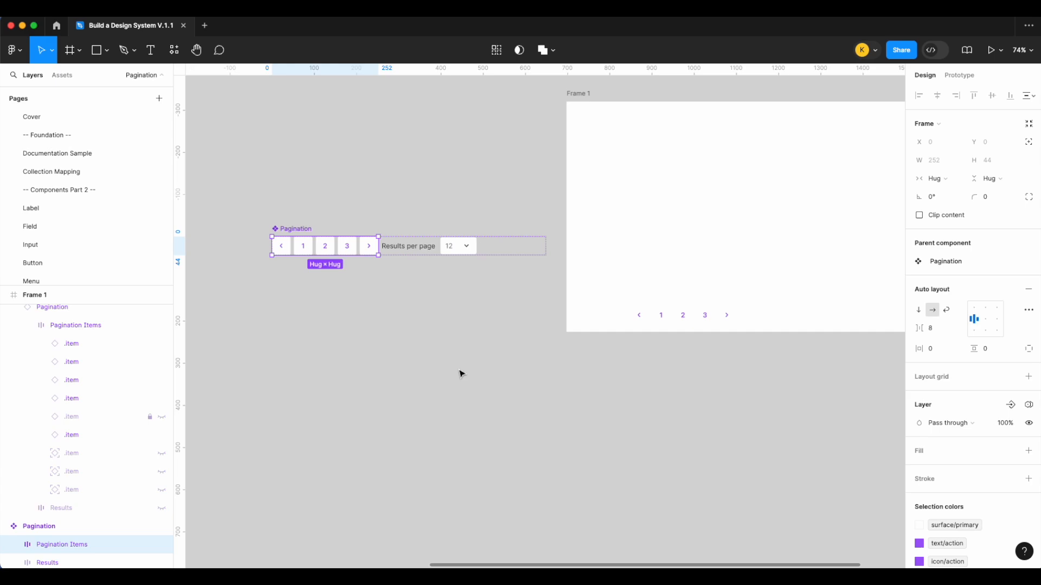
pyautogui.click(460, 373)
# Step: Move the narrowed Pagination instance across Frame 1 to about X 429
pyautogui.hscroll(1, 460, 372)
pyautogui.click(679, 318)
pyautogui.moveTo(680, 318); pyautogui.dragTo(798, 319)
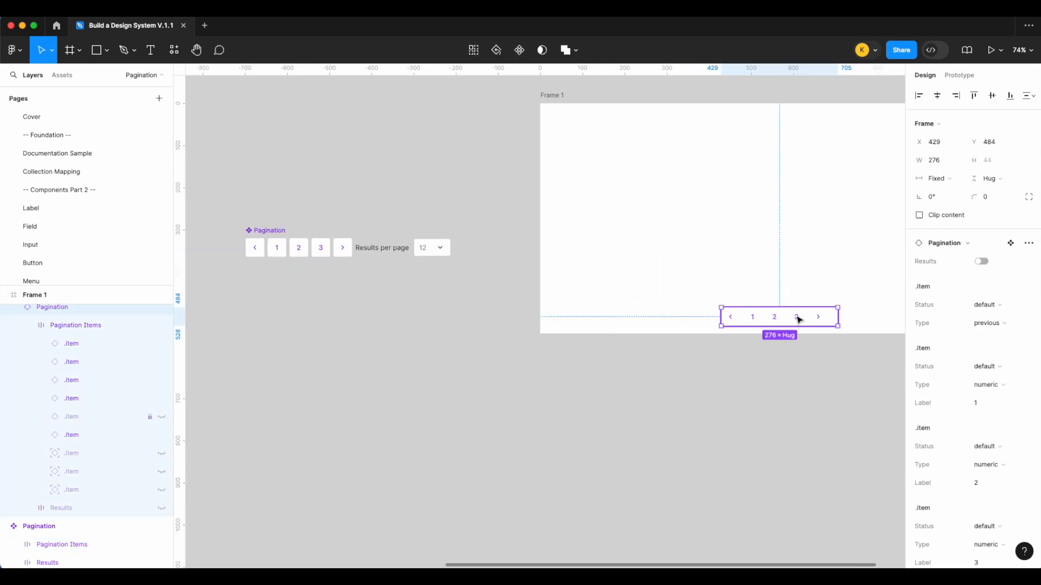
# Step: Delete Frame 1 together with the Pagination instance inside it
pyautogui.hscroll(-3, 786, 318)
pyautogui.scroll(-2, 593, 360)
pyautogui.click(773, 419)
pyautogui.moveTo(772, 419); pyautogui.dragTo(502, 128)
pyautogui.click(506, 132)
pyautogui.press('Delete')
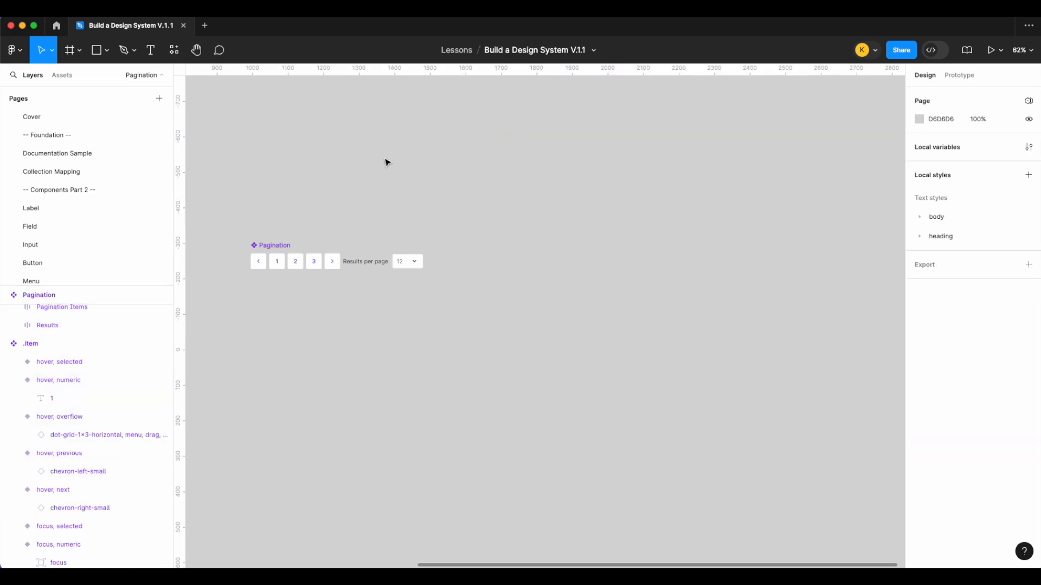
# Step: Move the Pagination component to about X 1333 and hide its Results layer
pyautogui.moveTo(273, 249); pyautogui.dragTo(393, 250)
pyautogui.scroll(2, 614, 276)
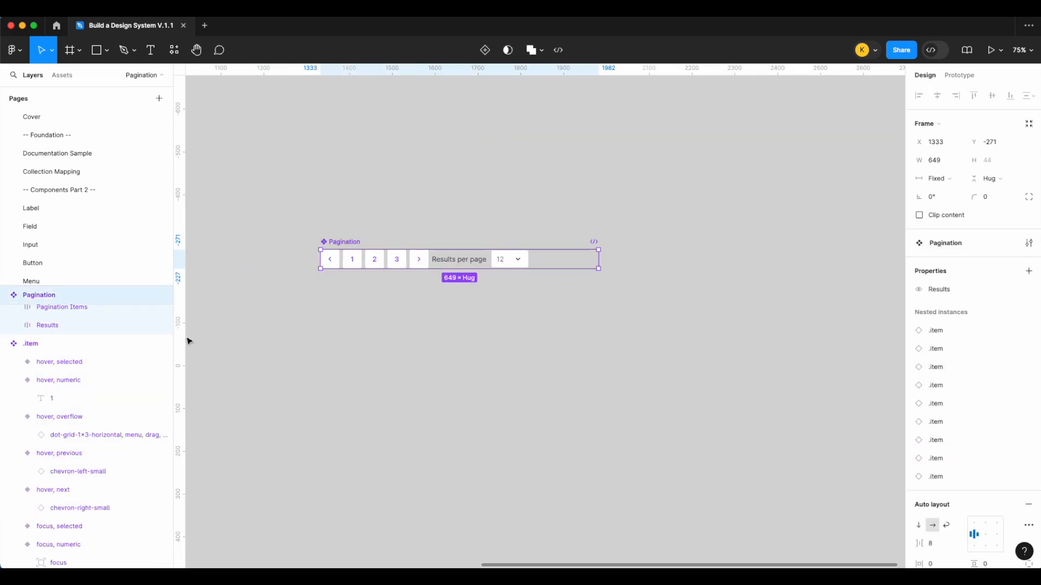
pyautogui.click(162, 325)
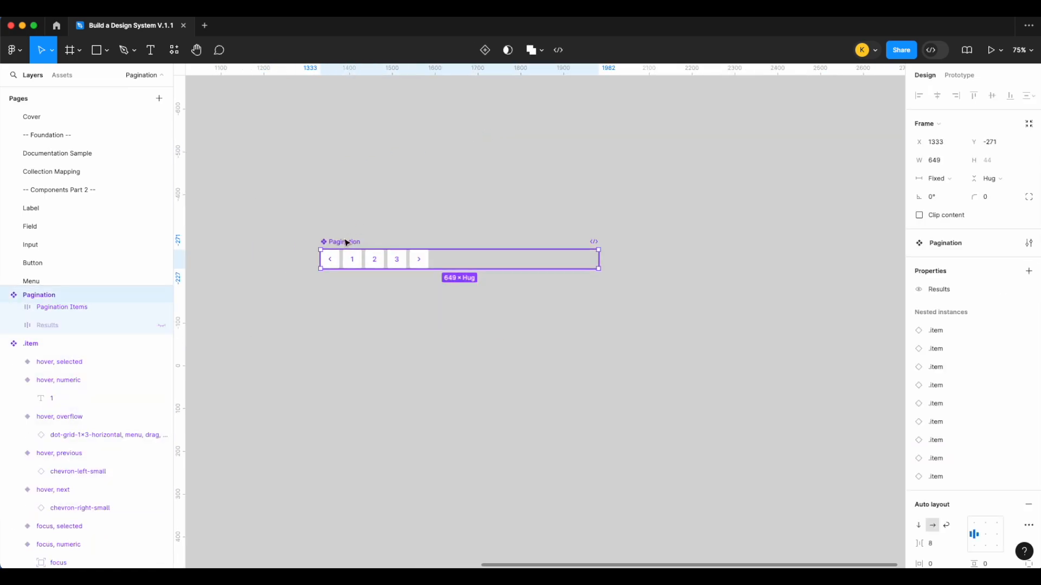
pyautogui.click(672, 257)
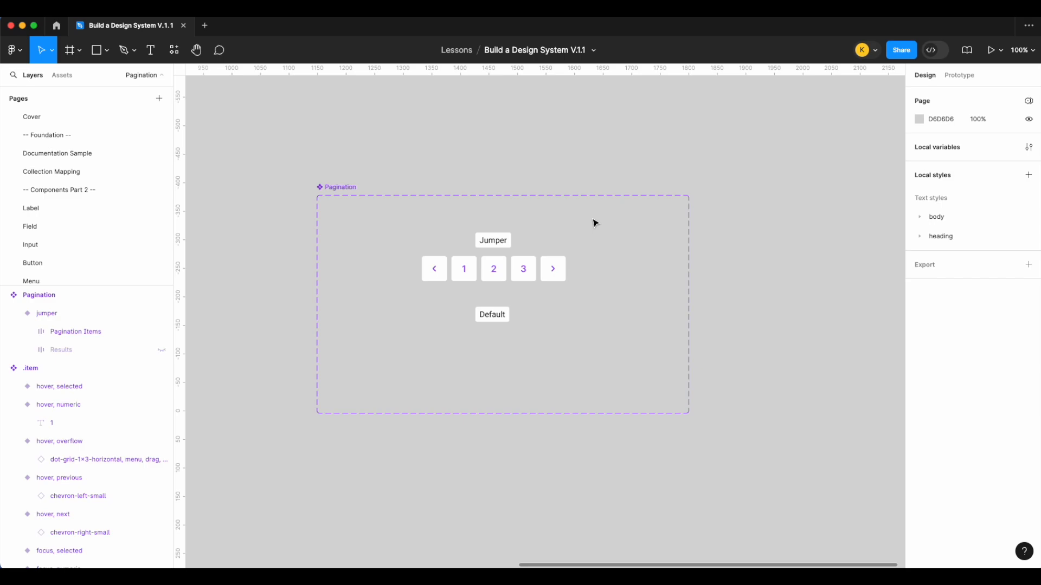
# Step: Add a second variant to the Pagination component set and set its Type to default
pyautogui.click(542, 271)
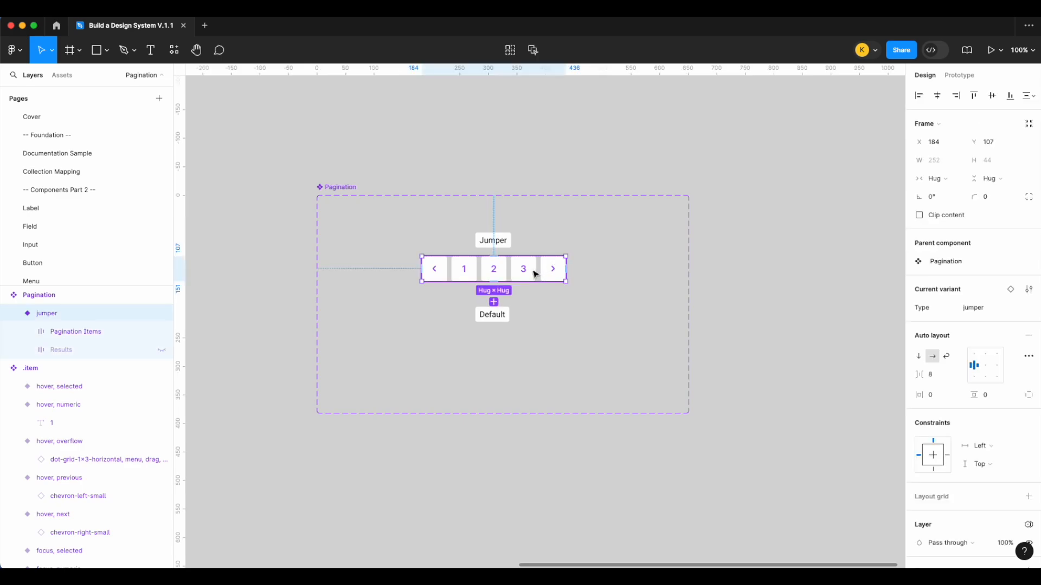
pyautogui.click(493, 301)
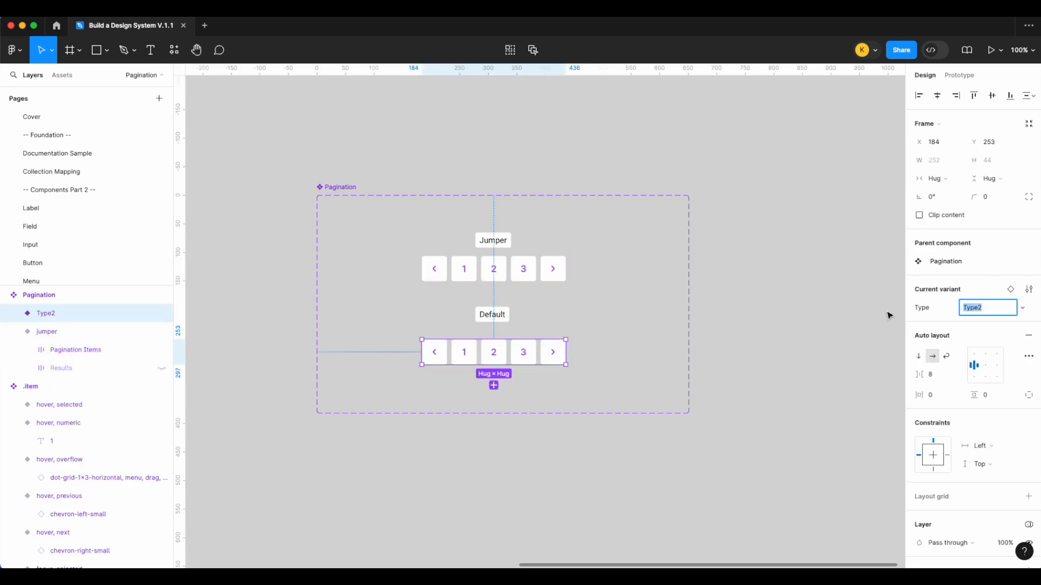
pyautogui.write('default')
pyautogui.press('Return')
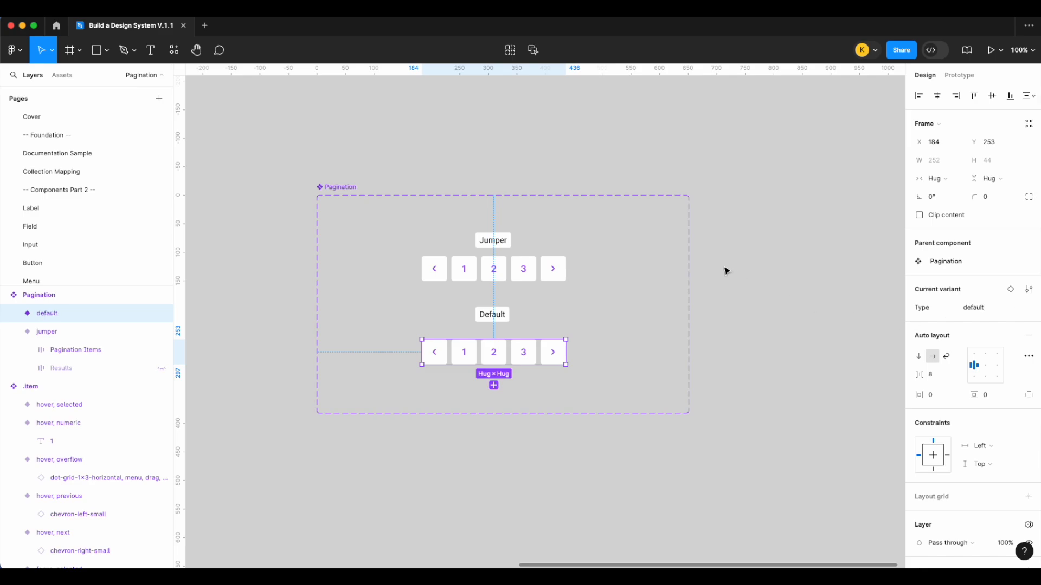
# Step: Nudge the default variant up to Y 243, closer to its Default label
pyautogui.click(530, 268)
pyautogui.click(623, 355)
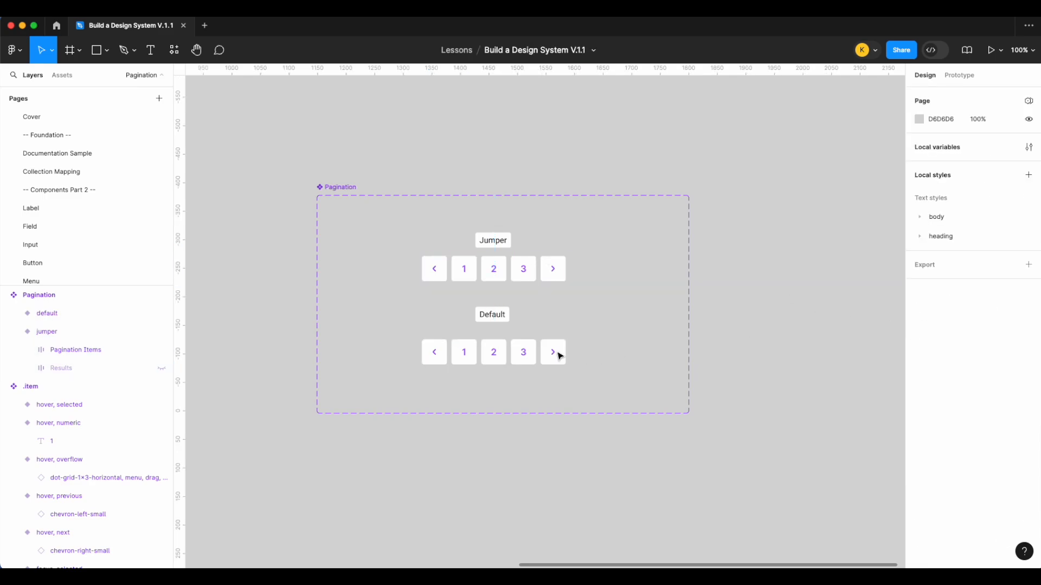
pyautogui.click(525, 353)
pyautogui.hotkey('shift', 'Up')
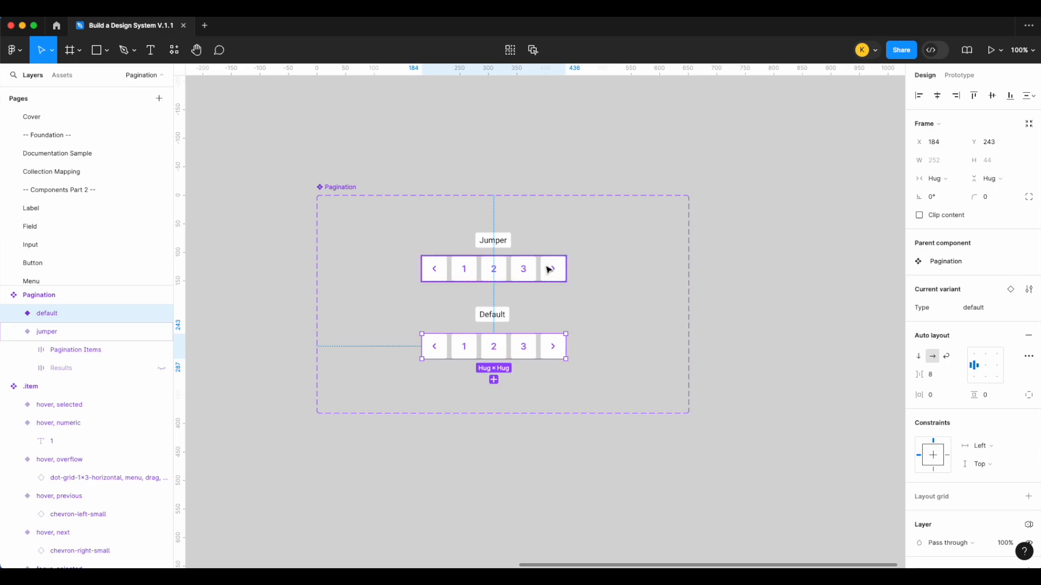
# Step: Show the hidden .item instances for pages 4, 5, 6 and 7 in the default variant's Pagination Items frame
pyautogui.scroll(-1, 544, 263)
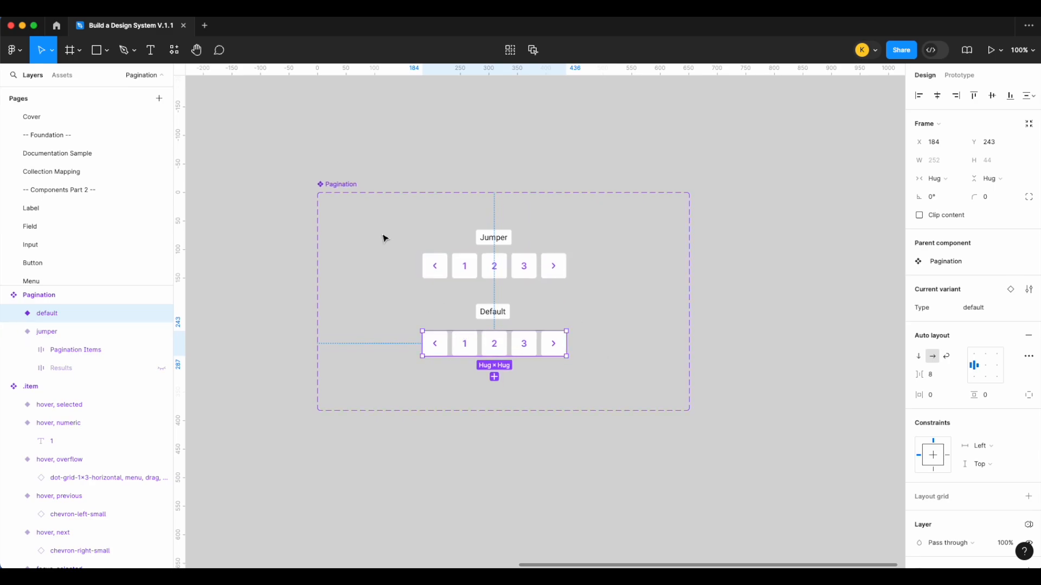
pyautogui.click(14, 313)
pyautogui.click(28, 331)
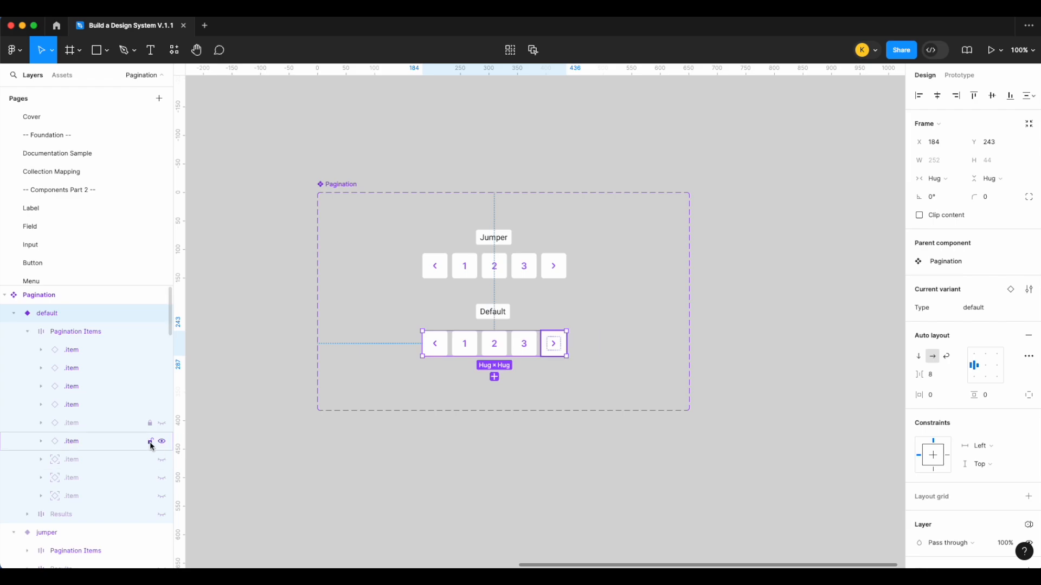
pyautogui.click(162, 427)
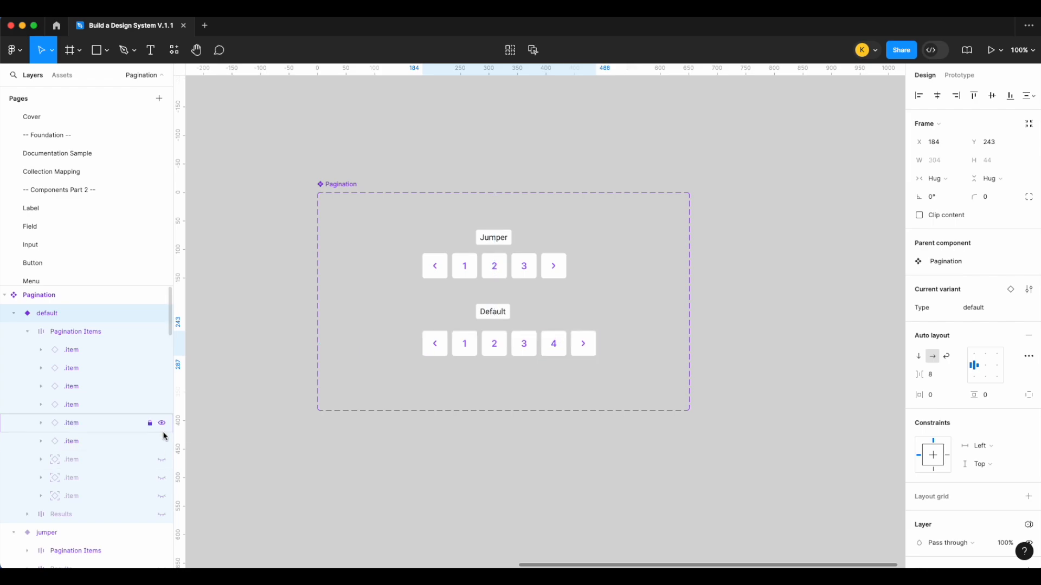
pyautogui.click(162, 479)
pyautogui.click(162, 497)
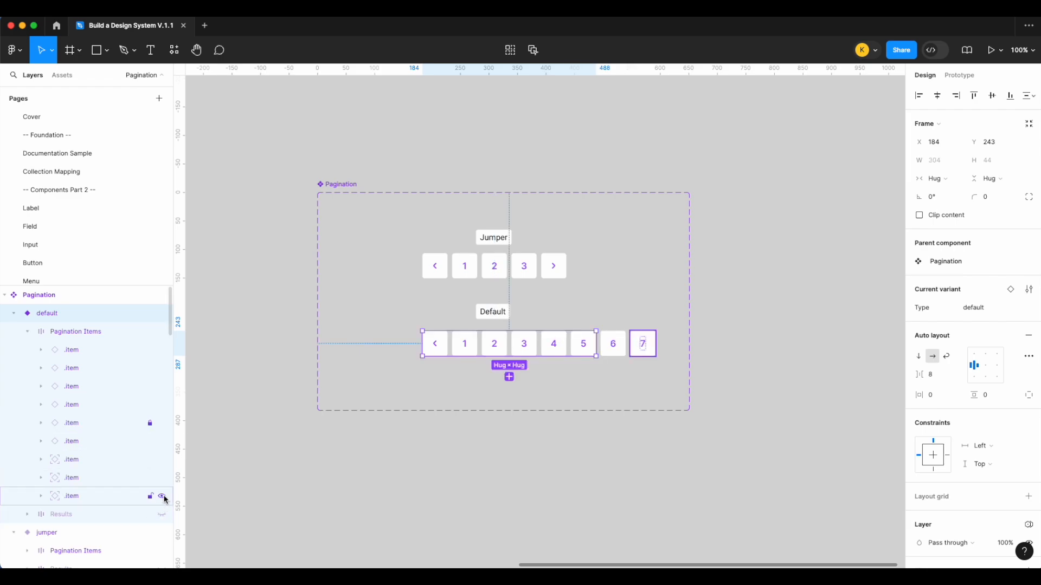
# Step: Turn off absolute positioning for page items 5, 6 and 7 in the default variant
pyautogui.click(103, 497)
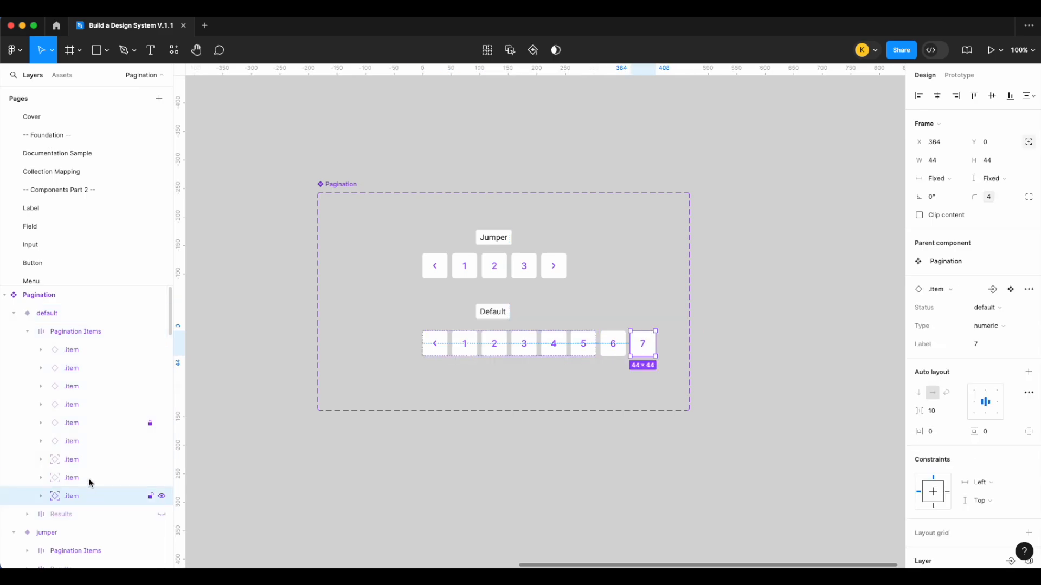
pyautogui.keyDown('shift'); pyautogui.click(89, 459); pyautogui.keyUp('shift')
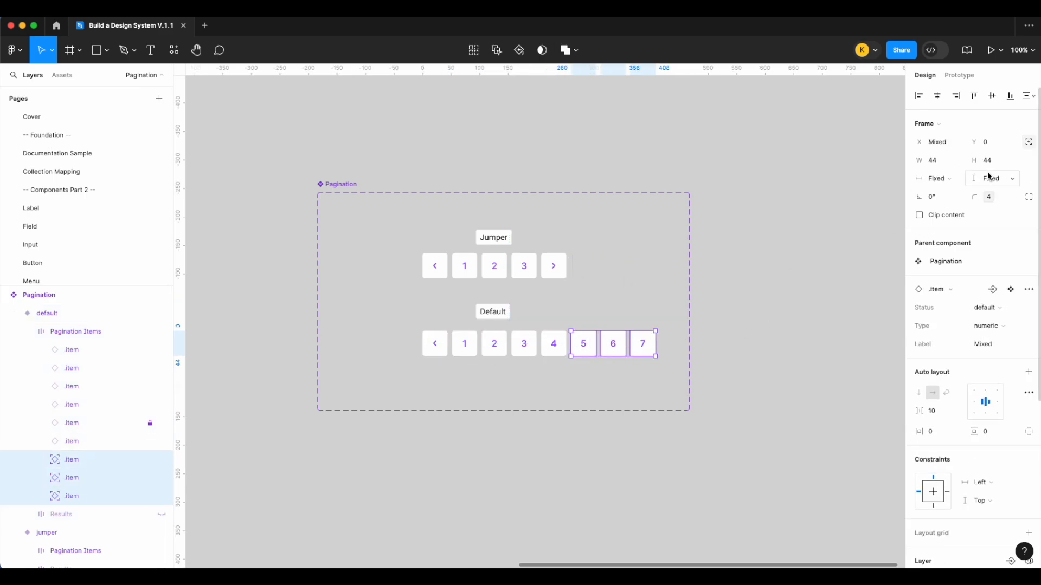
pyautogui.click(1028, 142)
pyautogui.click(755, 268)
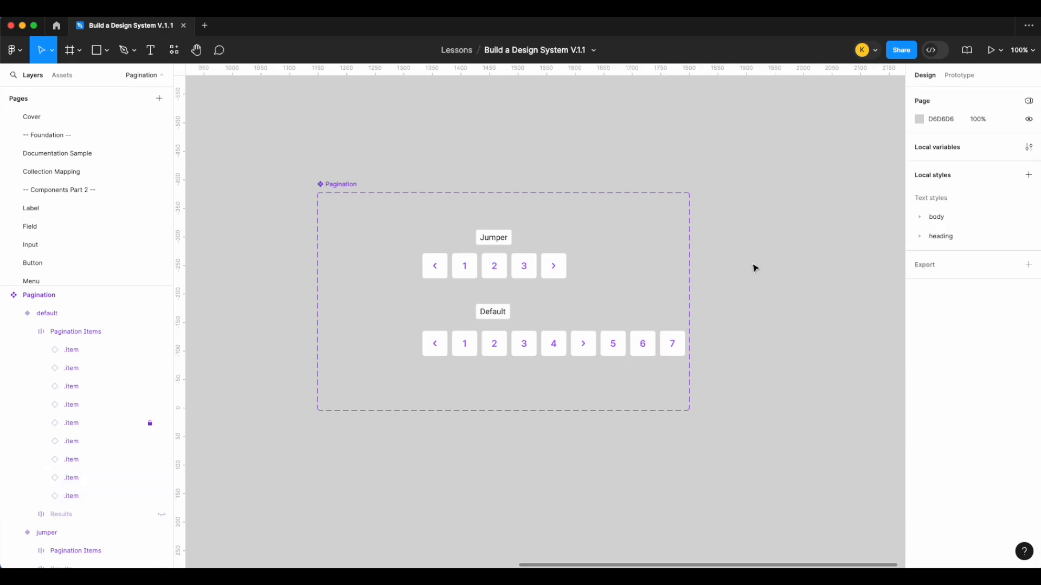
# Step: Widen the Pagination component set to 918 so it has room around the default variant
pyautogui.click(364, 199)
pyautogui.click(696, 308)
pyautogui.click(356, 194)
pyautogui.moveTo(689, 283); pyautogui.dragTo(842, 284)
# Step: Delete page items 1 through 7 from the default variant's Pagination Items, keeping only the previous and next arrows
pyautogui.click(586, 353)
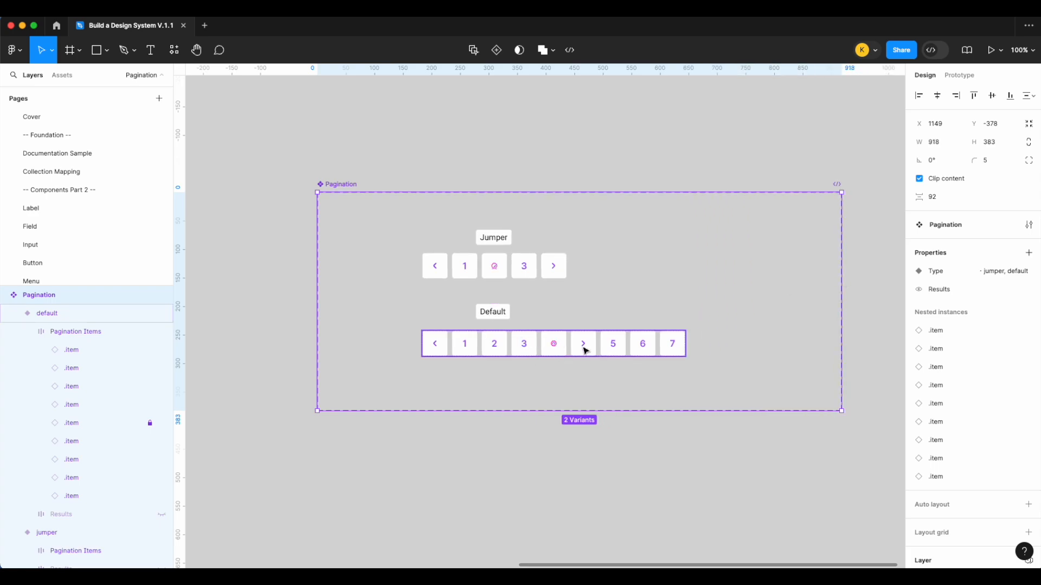
pyautogui.click(78, 494)
pyautogui.keyDown('shift'); pyautogui.click(81, 461); pyautogui.keyUp('shift')
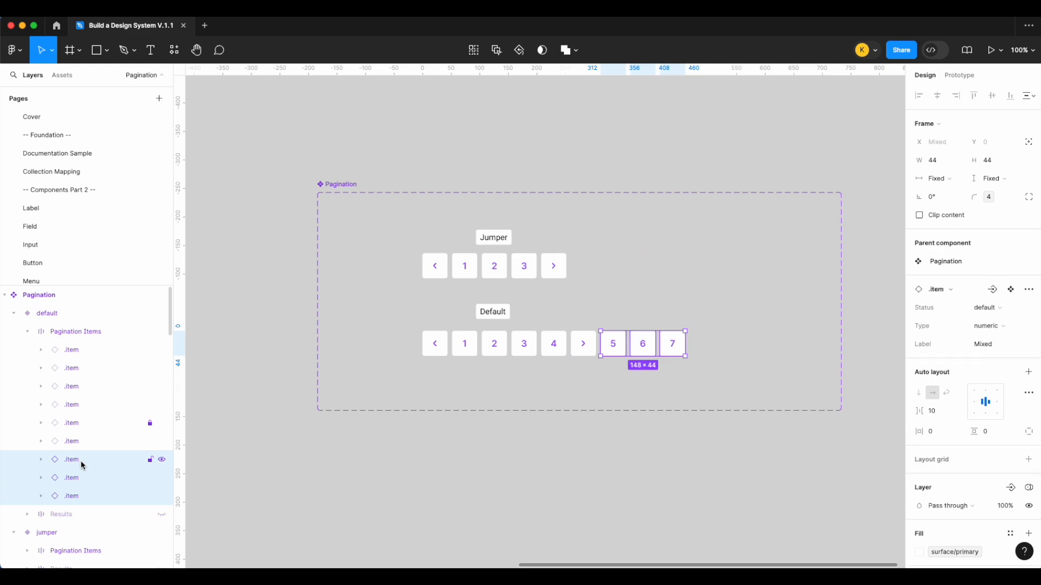
pyautogui.press('Delete')
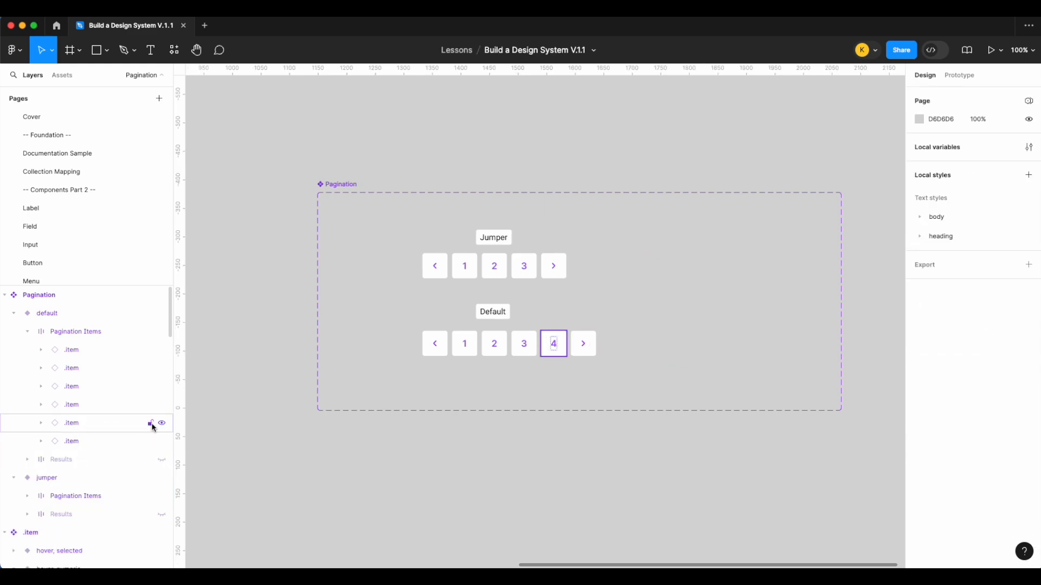
pyautogui.click(111, 426)
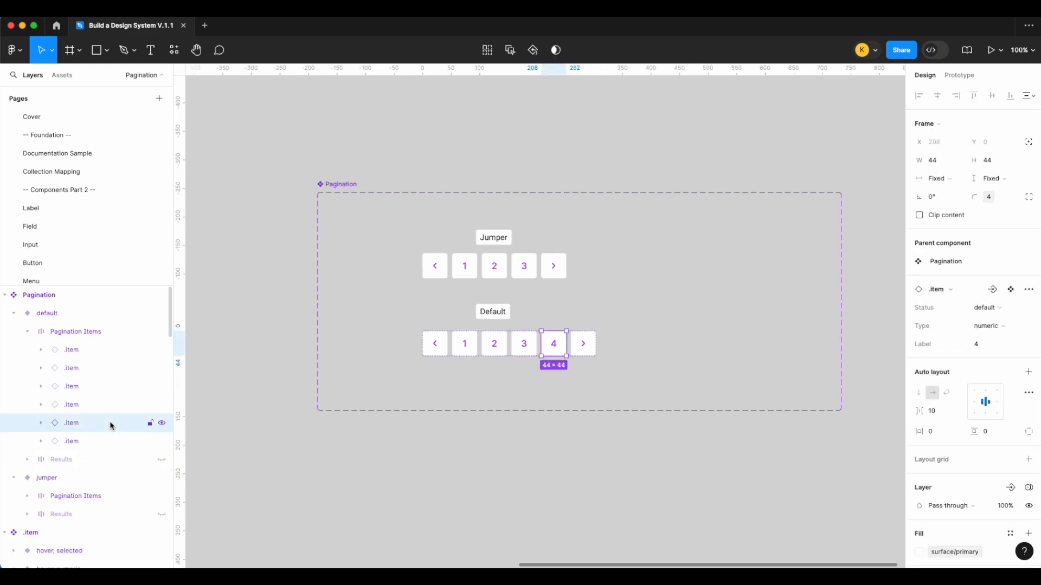
pyautogui.keyDown('shift'); pyautogui.click(112, 367); pyautogui.keyUp('shift')
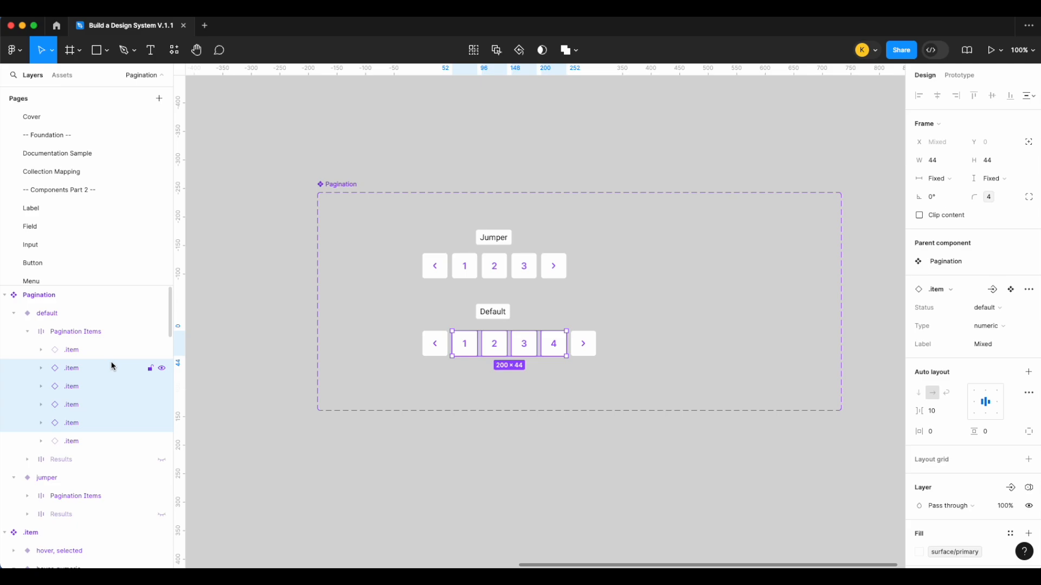
pyautogui.press('Delete')
pyautogui.hscroll(1, 464, 450)
pyautogui.scroll(-1, 501, 461)
pyautogui.hscroll(1, 502, 460)
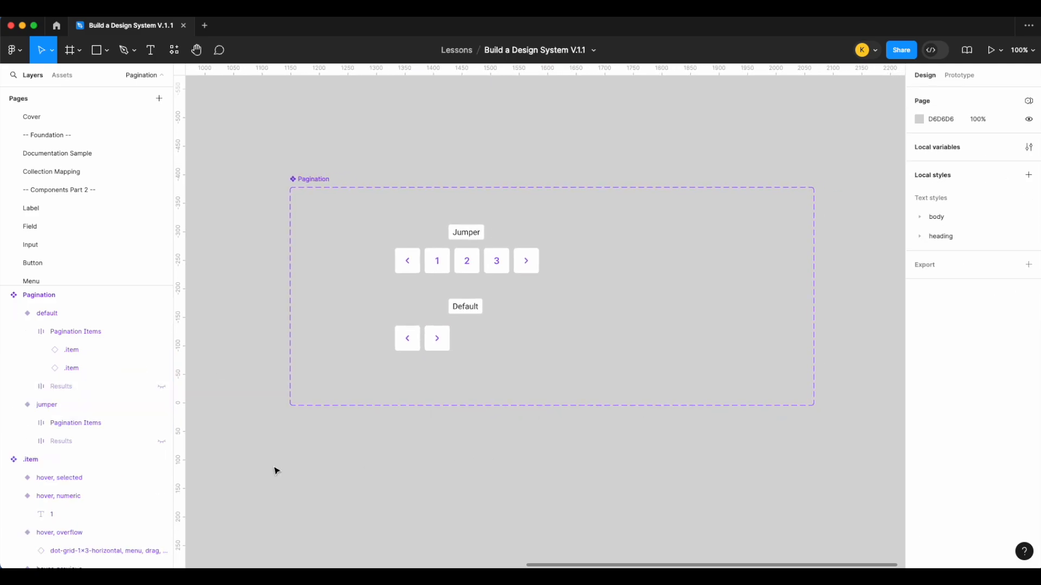
pyautogui.click(161, 386)
pyautogui.click(162, 387)
pyautogui.hscroll(2, 458, 498)
pyautogui.scroll(-1, 458, 498)
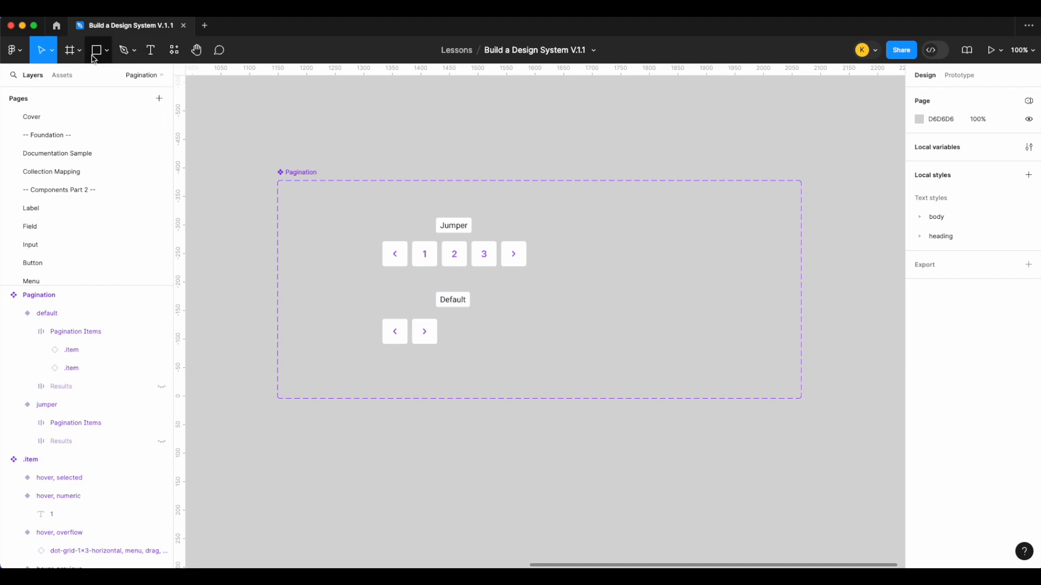
# Step: Insert a Field instance below the Pagination component set and turn off its right icon
pyautogui.click(62, 75)
pyautogui.write('field')
pyautogui.moveTo(48, 167); pyautogui.dragTo(504, 435)
pyautogui.click(983, 317)
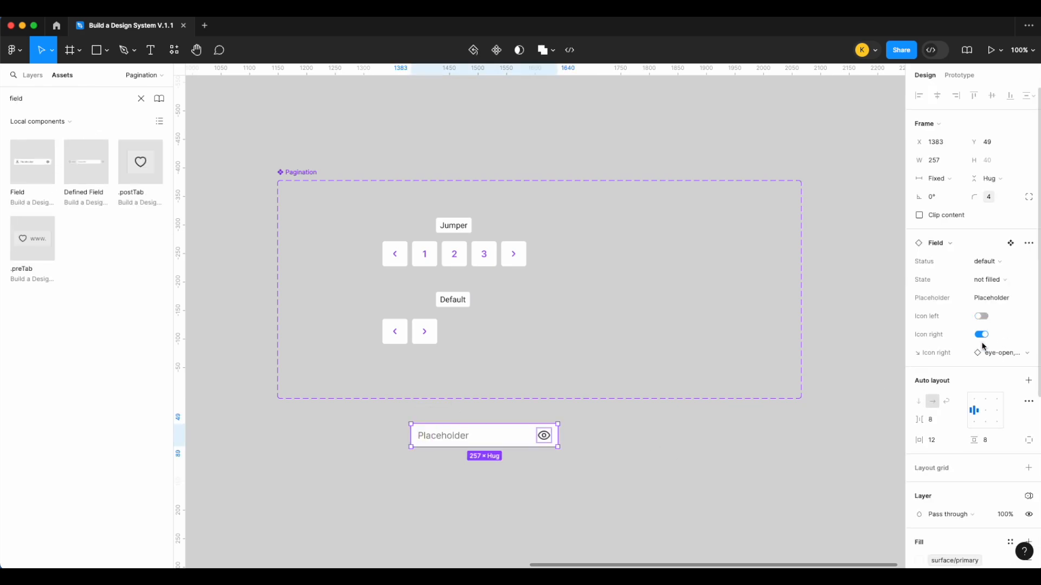
pyautogui.click(982, 335)
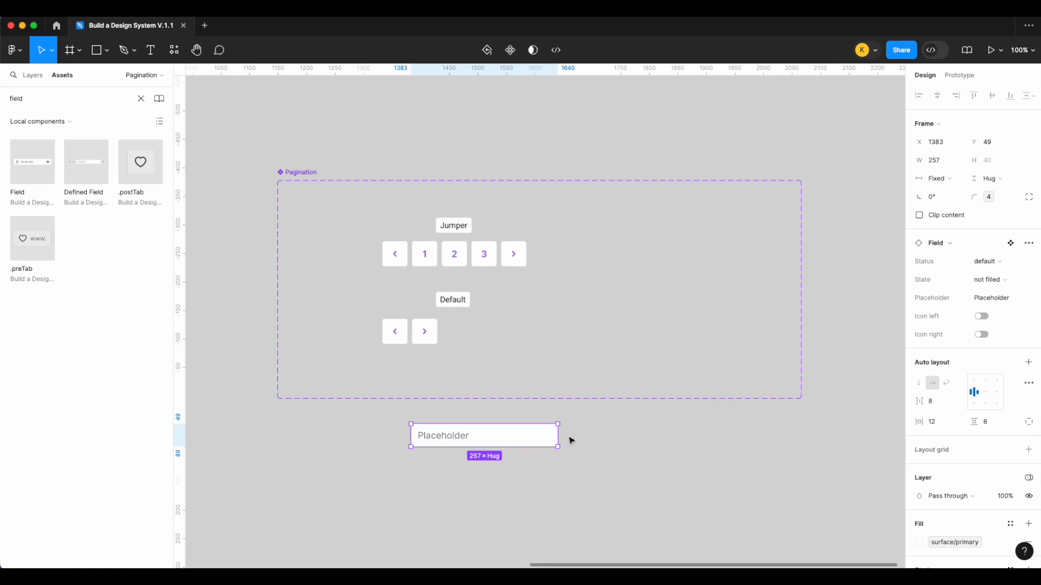
# Step: Narrow the Field instance to about 114 wide and set its placeholder to 2
pyautogui.moveTo(556, 438); pyautogui.dragTo(476, 437)
pyautogui.click(1001, 300)
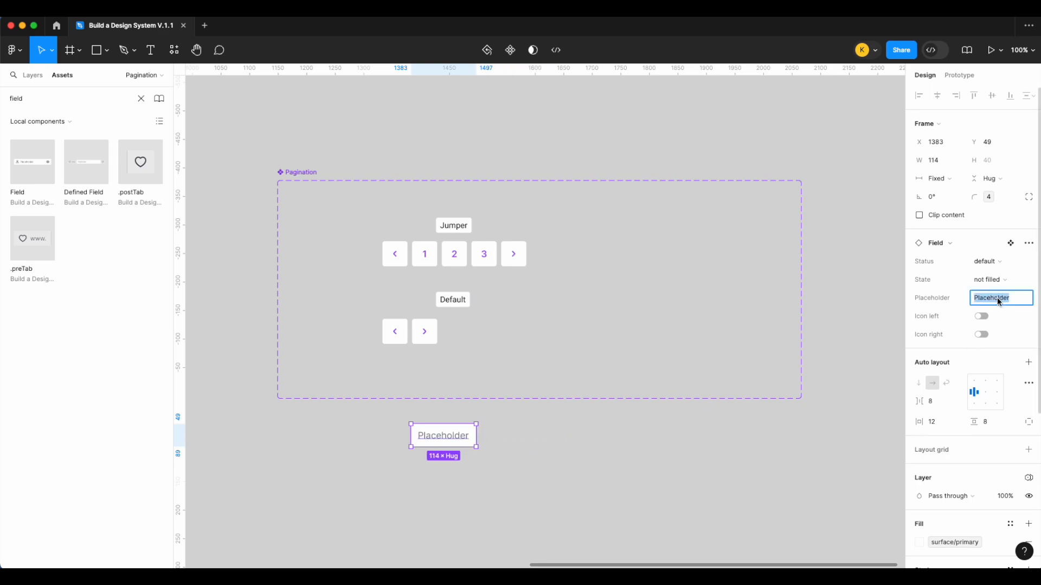
pyautogui.write('2')
pyautogui.click(569, 473)
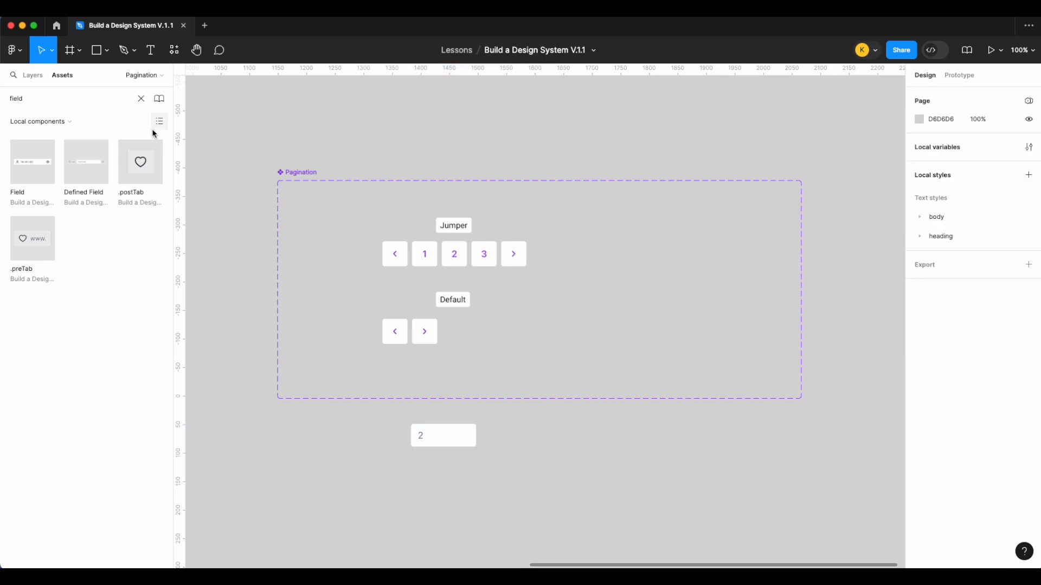
# Step: Add the text "of 12 pages" beside the Field instance and apply the text/body fill colour to it
pyautogui.click(151, 56)
pyautogui.moveTo(497, 424); pyautogui.dragTo(588, 448)
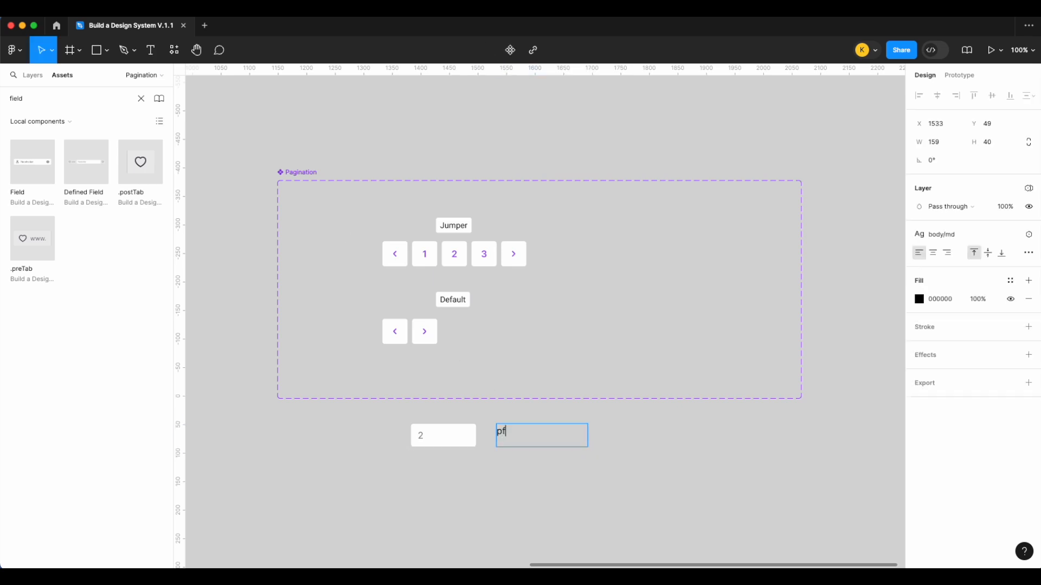
pyautogui.write('of 12 pages')
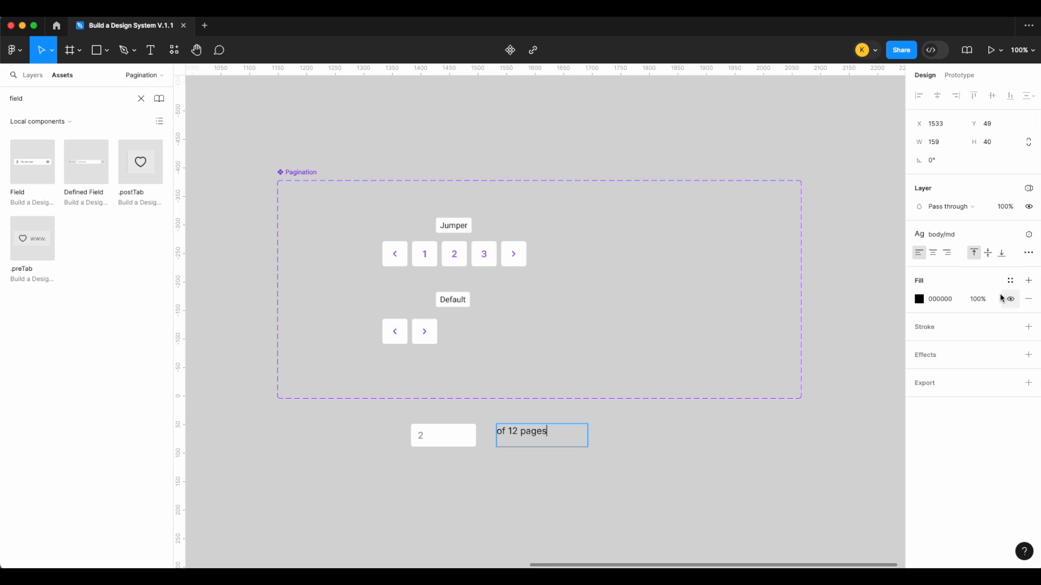
pyautogui.press('super+a')
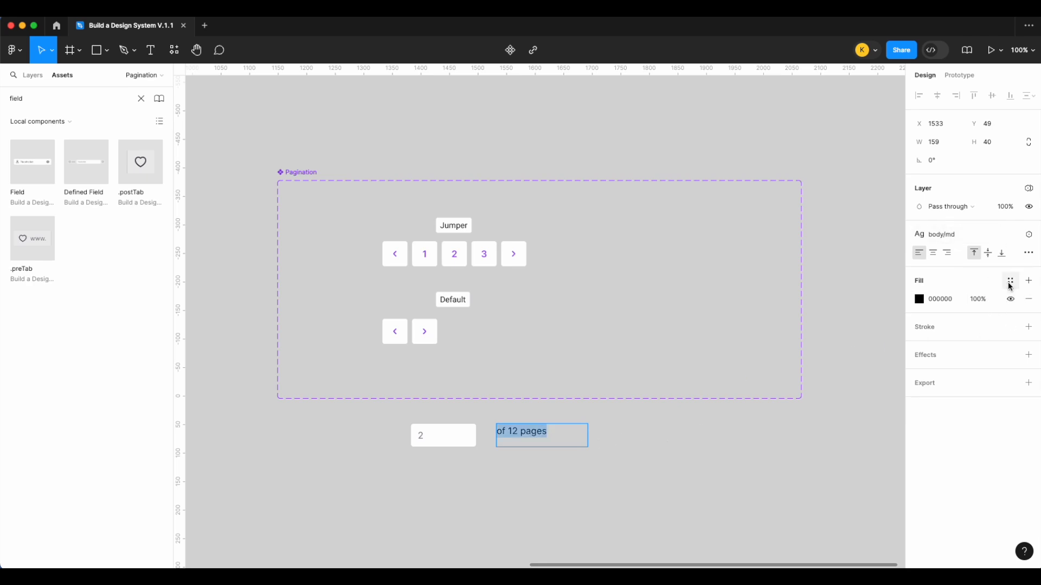
pyautogui.click(1010, 281)
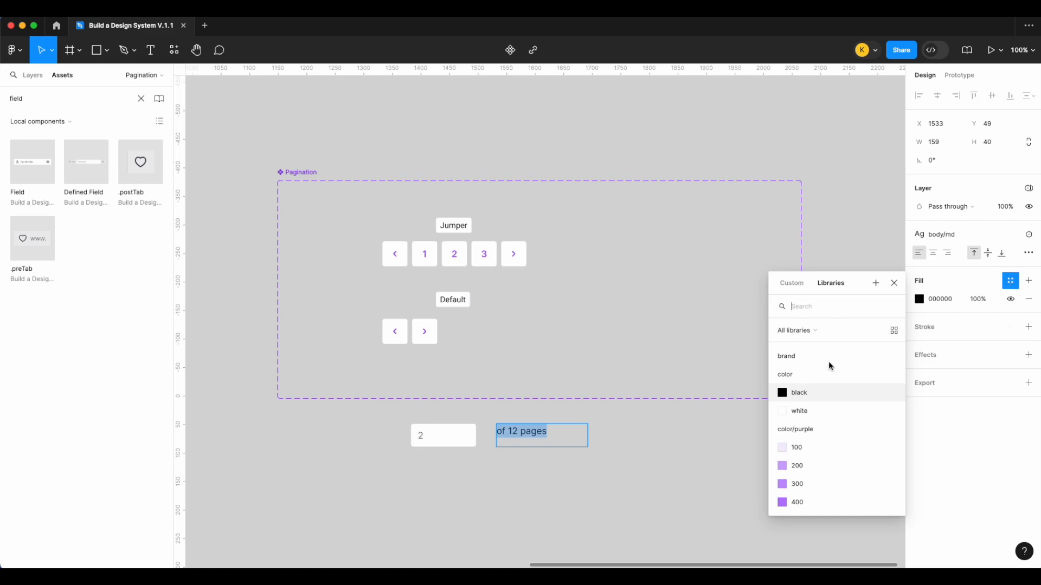
pyautogui.write('text')
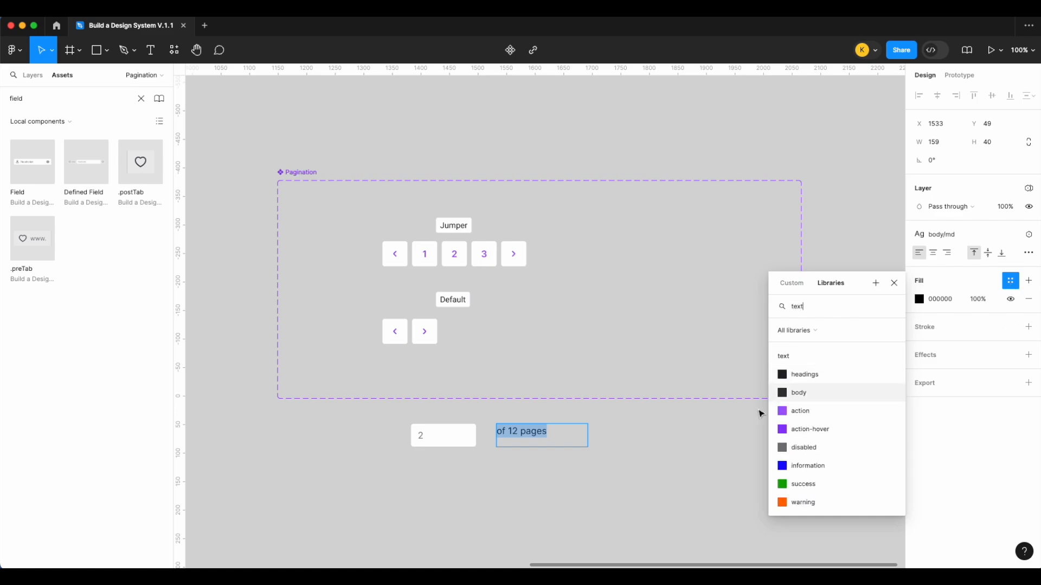
pyautogui.click(794, 393)
pyautogui.press('Escape')
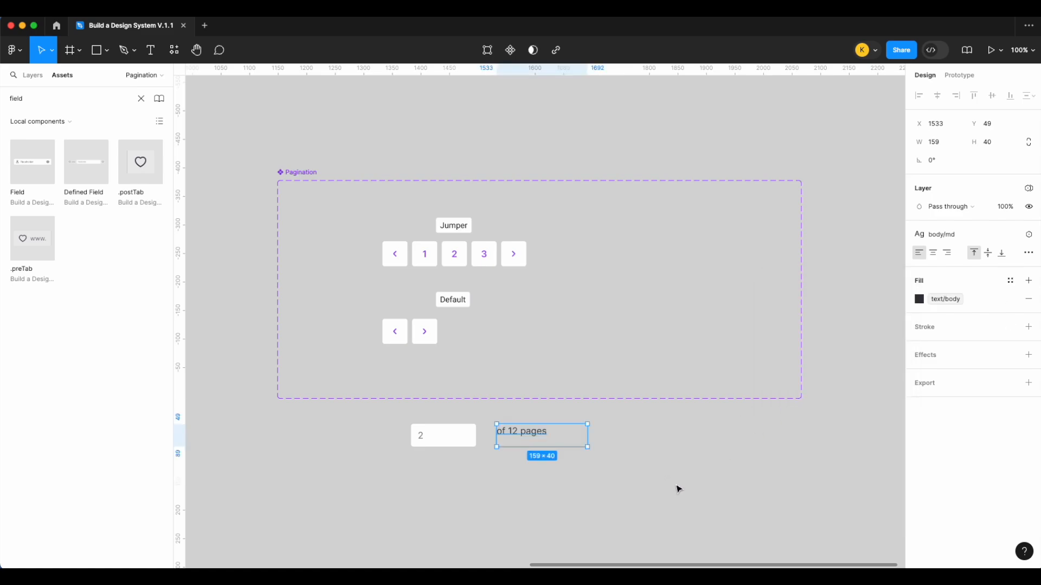
# Step: Wrap the Field and the "of 12 pages" text in an auto layout frame and make the text's width hug its contents
pyautogui.keyDown('shift'); pyautogui.click(463, 444); pyautogui.keyUp('shift')
pyautogui.hotkey('shift', 'a')
pyautogui.click(577, 440)
pyautogui.click(940, 161)
pyautogui.click(946, 174)
pyautogui.click(673, 430)
# Step: Set the gap between items in the new auto layout frame to 12
pyautogui.click(413, 420)
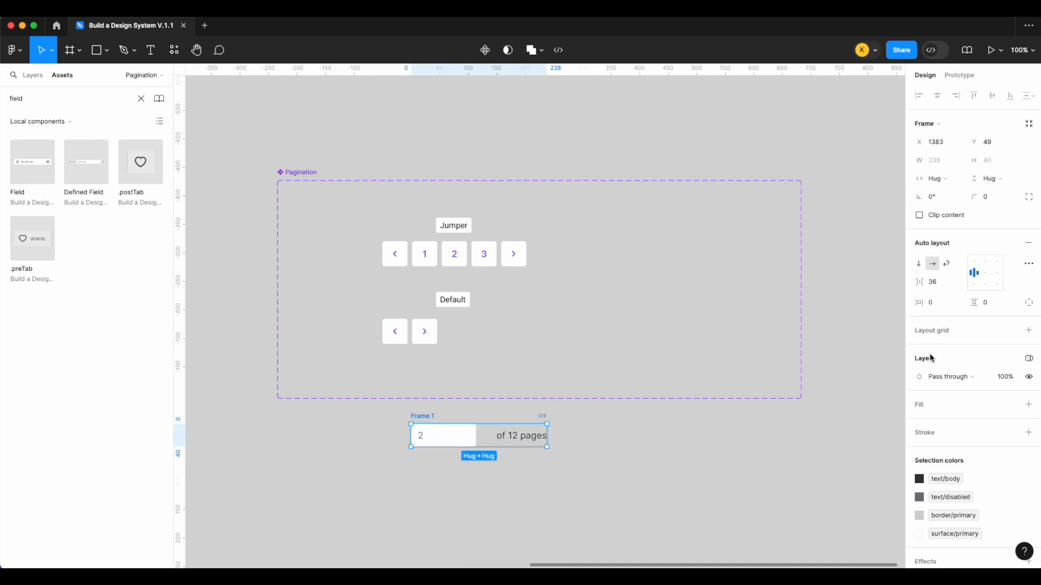
pyautogui.click(935, 282)
pyautogui.write('12')
pyautogui.press('Return')
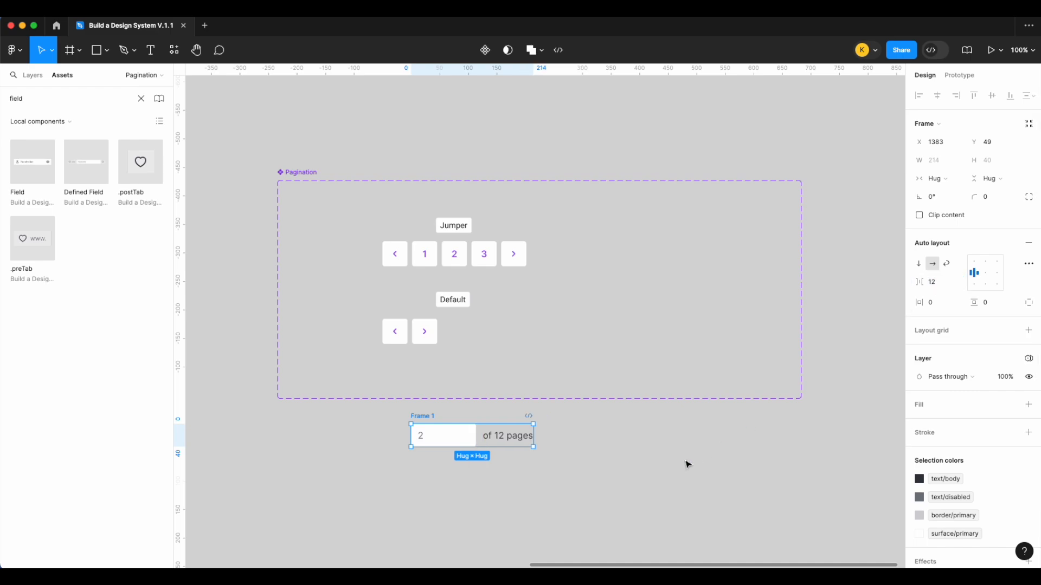
pyautogui.click(676, 468)
# Step: Rename the auto layout frame to Page Selection
pyautogui.click(433, 416)
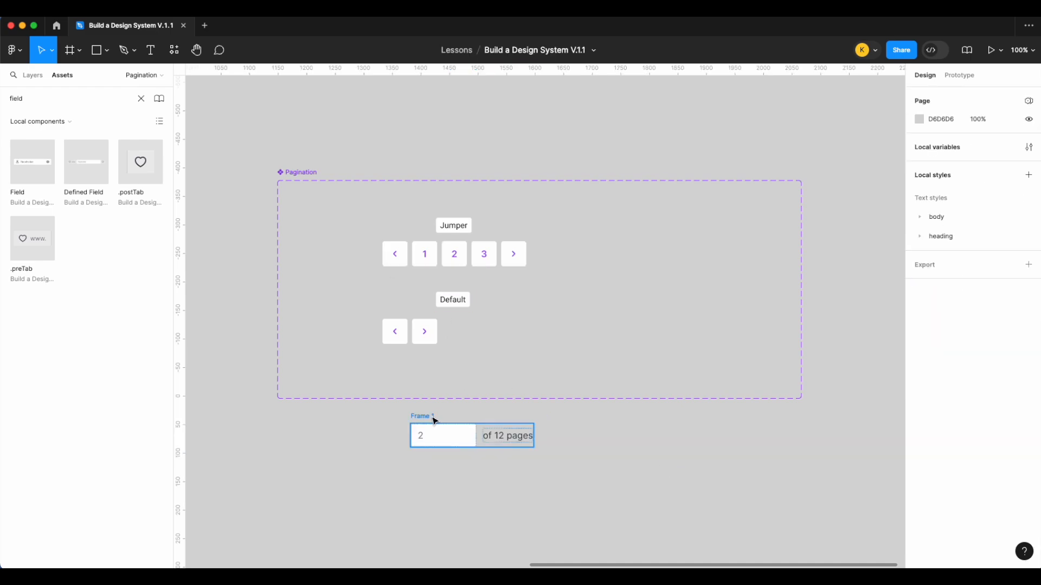
pyautogui.doubleClick(431, 417)
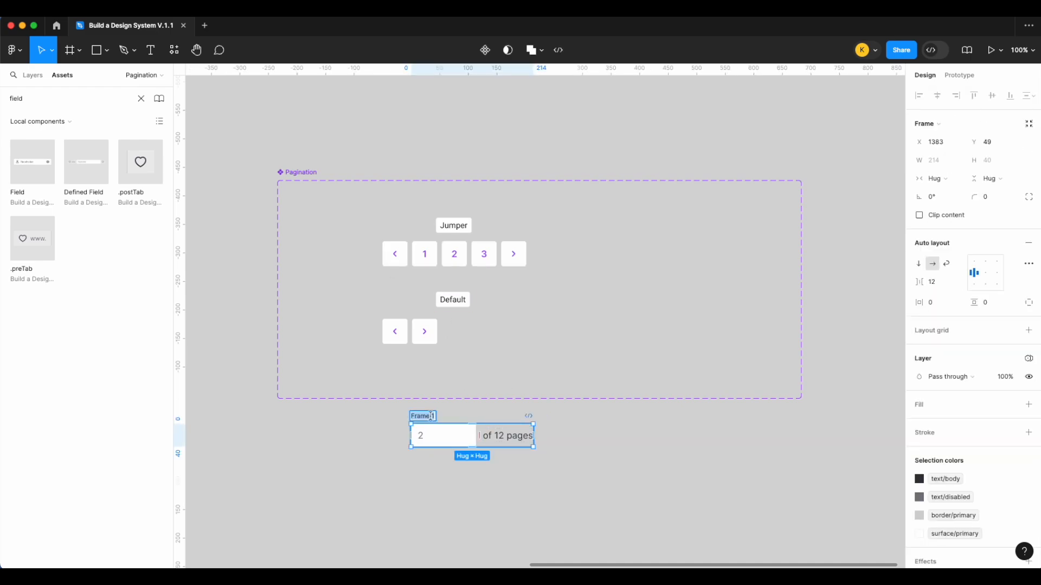
pyautogui.write('Page')
pyautogui.write('Selection')
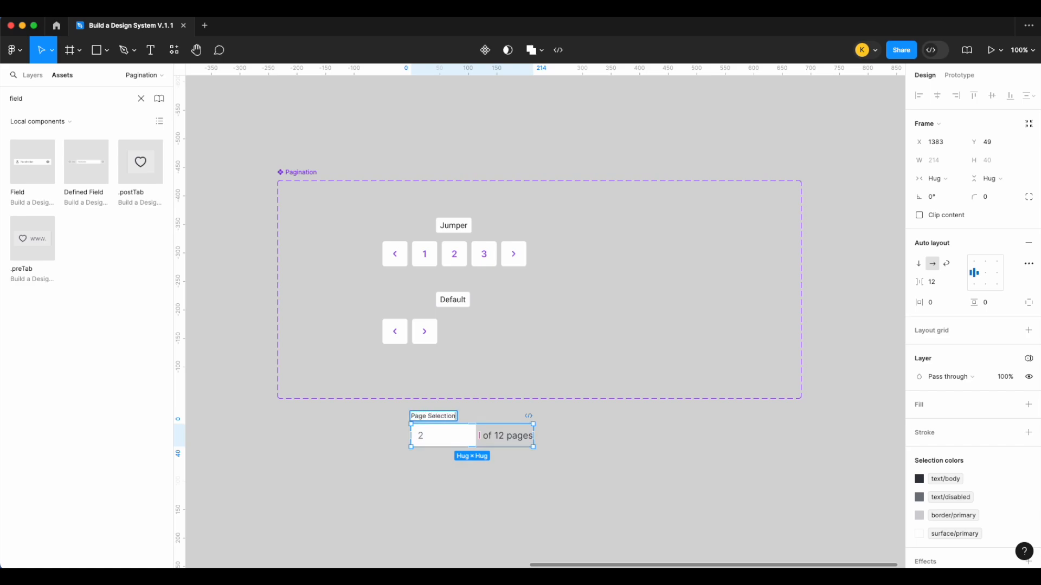
pyautogui.press('Return')
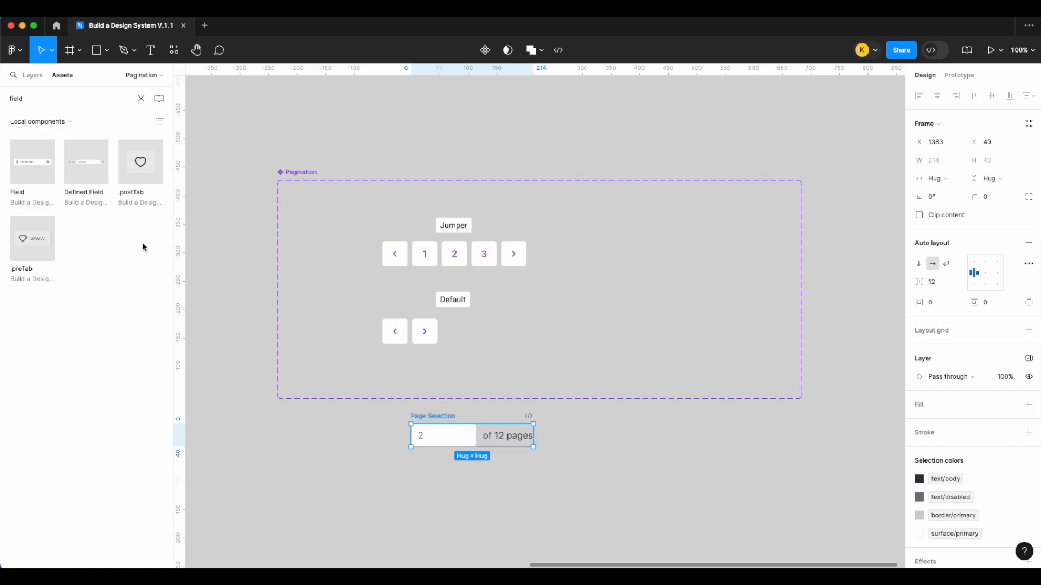
# Step: Move the Page Selection frame into the default variant's Pagination Items, between the previous and next arrows
pyautogui.click(31, 75)
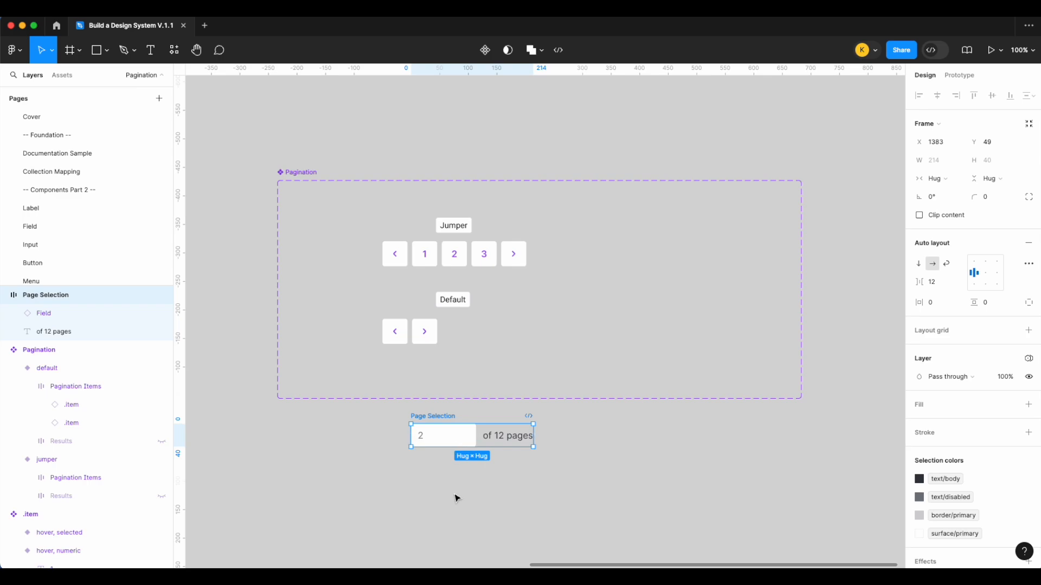
pyautogui.hotkey('ctrl', 'x')
pyautogui.doubleClick(409, 332)
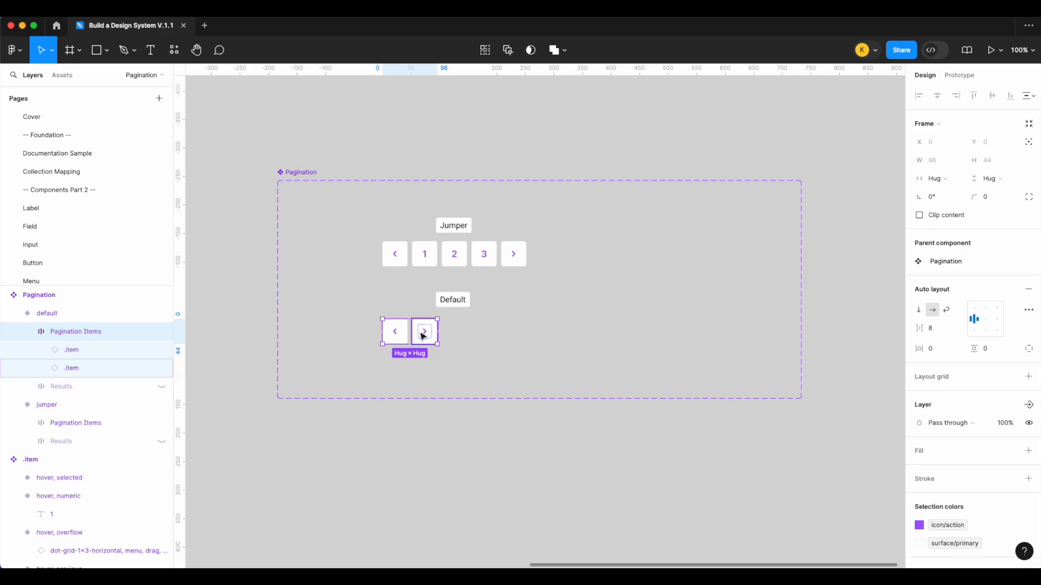
pyautogui.hotkey('ctrl', 'v')
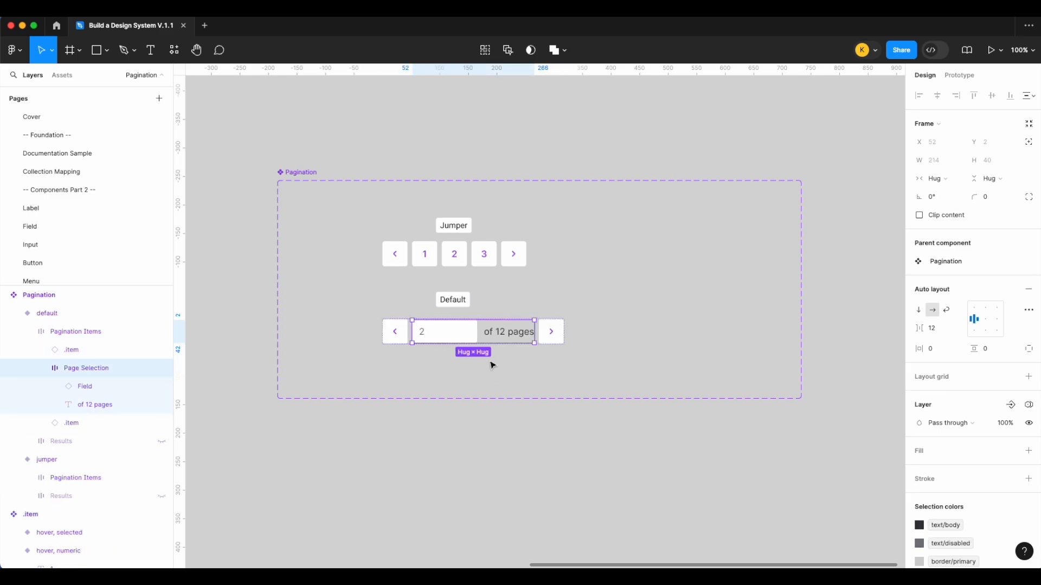
# Step: Narrow the Field inside Page Selection to 53 wide
pyautogui.scroll(2, 456, 356)
pyautogui.click(457, 329)
pyautogui.click(458, 329)
pyautogui.scroll(2, 480, 328)
pyautogui.click(477, 331)
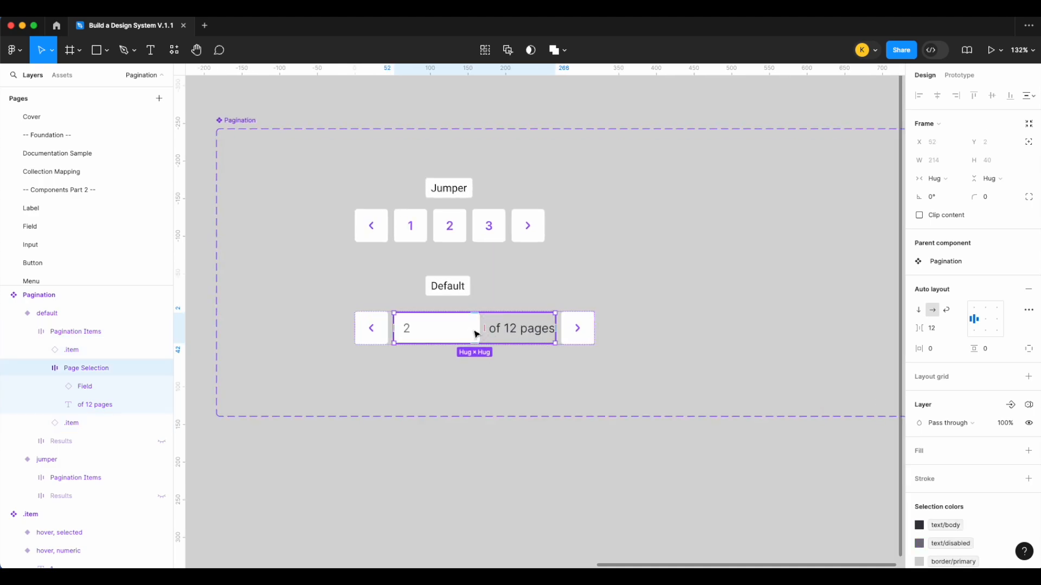
pyautogui.click(478, 329)
pyautogui.moveTo(478, 329); pyautogui.dragTo(434, 328)
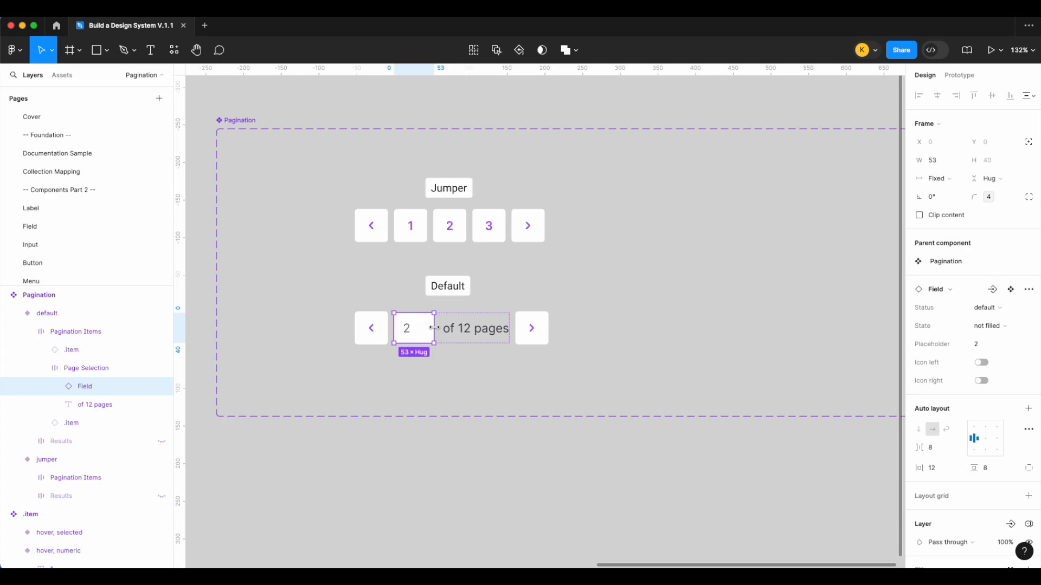
pyautogui.click(453, 383)
# Step: Place an instance of the default Pagination variant below the component set, at about X 1333, Y 96
pyautogui.scroll(-5, 456, 381)
pyautogui.moveTo(453, 355); pyautogui.dragTo(453, 471)
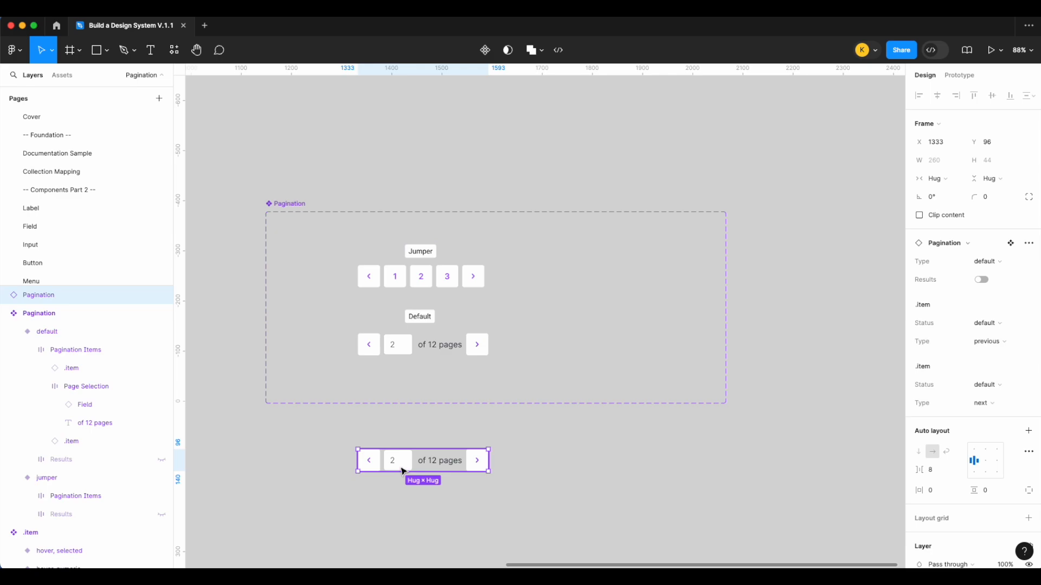
pyautogui.click(466, 507)
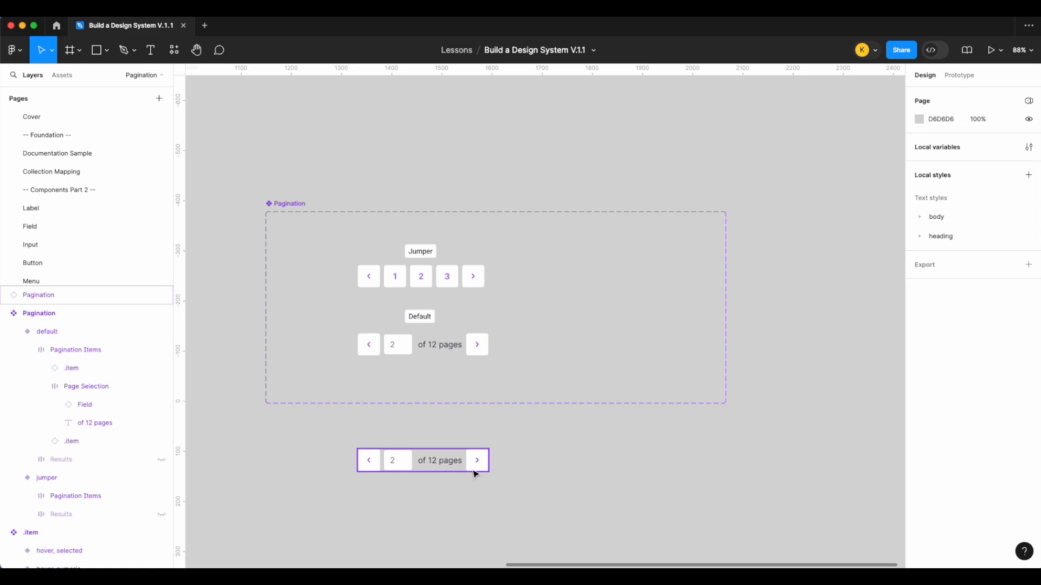
# Step: Resize the Pagination component set to about 498 by 338 so it fits closer around its variants
pyautogui.click(293, 204)
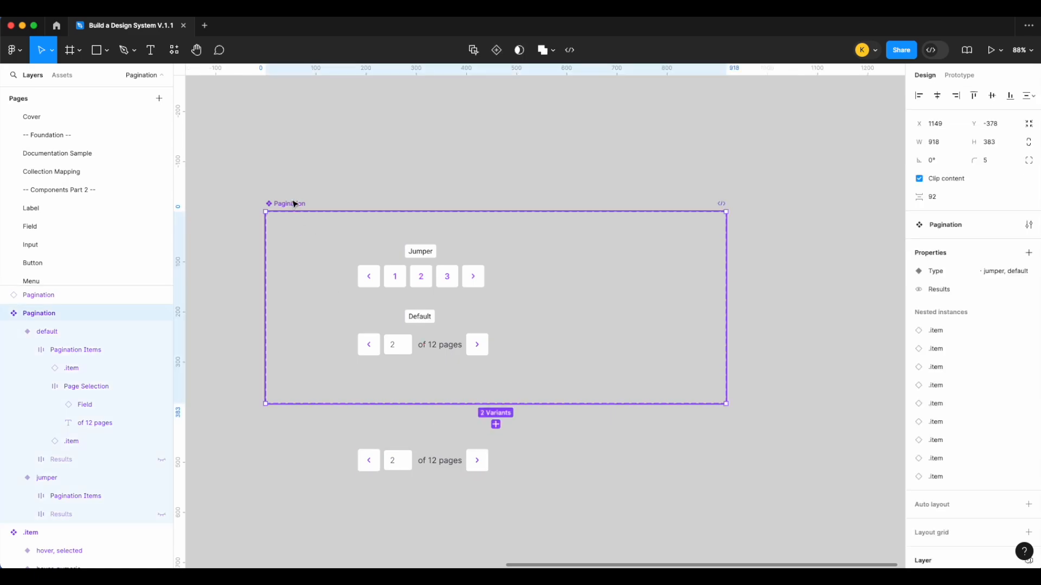
pyautogui.moveTo(728, 327); pyautogui.dragTo(580, 332)
pyautogui.moveTo(516, 405); pyautogui.dragTo(516, 382)
pyautogui.moveTo(269, 302); pyautogui.dragTo(330, 302)
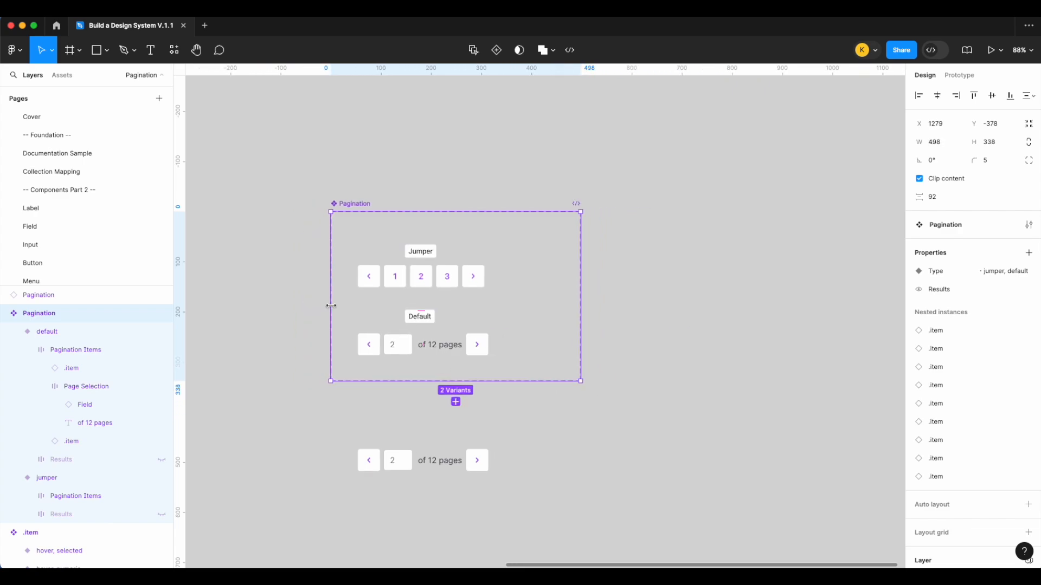
# Step: Resize the Pagination component set to about 399 by 303 so it fits tighter around its two variants
pyautogui.moveTo(467, 212); pyautogui.dragTo(469, 226)
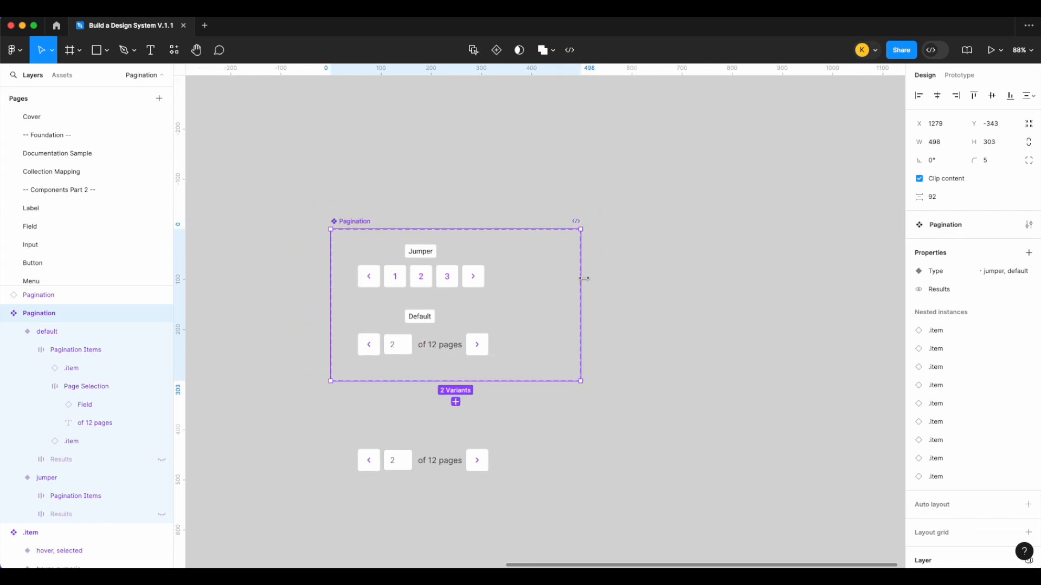
pyautogui.moveTo(581, 279); pyautogui.dragTo(529, 279)
pyautogui.click(600, 400)
# Step: Delete the Pagination instance below the component set
pyautogui.click(415, 460)
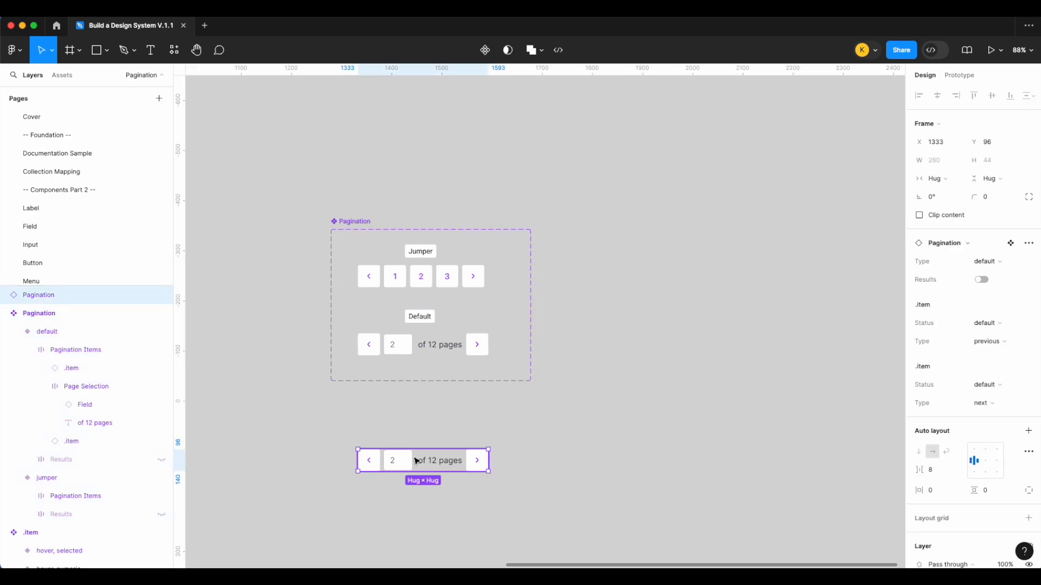
pyautogui.press('Delete')
pyautogui.click(382, 255)
pyautogui.click(652, 324)
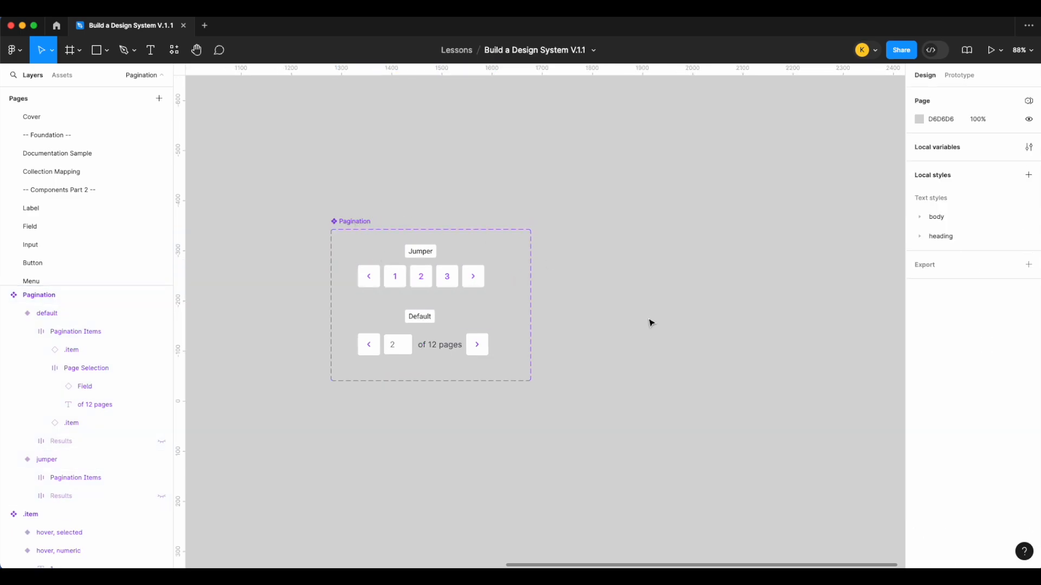
pyautogui.click(430, 346)
pyautogui.moveTo(429, 347); pyautogui.dragTo(430, 416)
pyautogui.press('super+z')
# Step: Place an instance of the default Pagination variant below the component set, at about X 1333, Y 21, and check its Type options
pyautogui.click(634, 337)
pyautogui.click(446, 354)
pyautogui.keyDown('alt'); pyautogui.moveTo(462, 354); pyautogui.dragTo(459, 425); pyautogui.keyUp('alt')
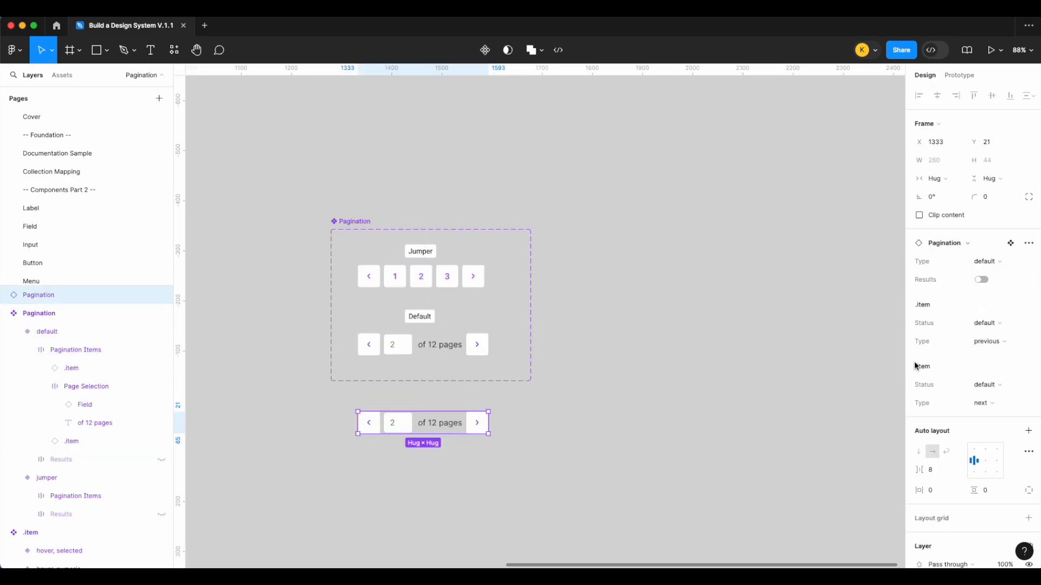
pyautogui.click(987, 263)
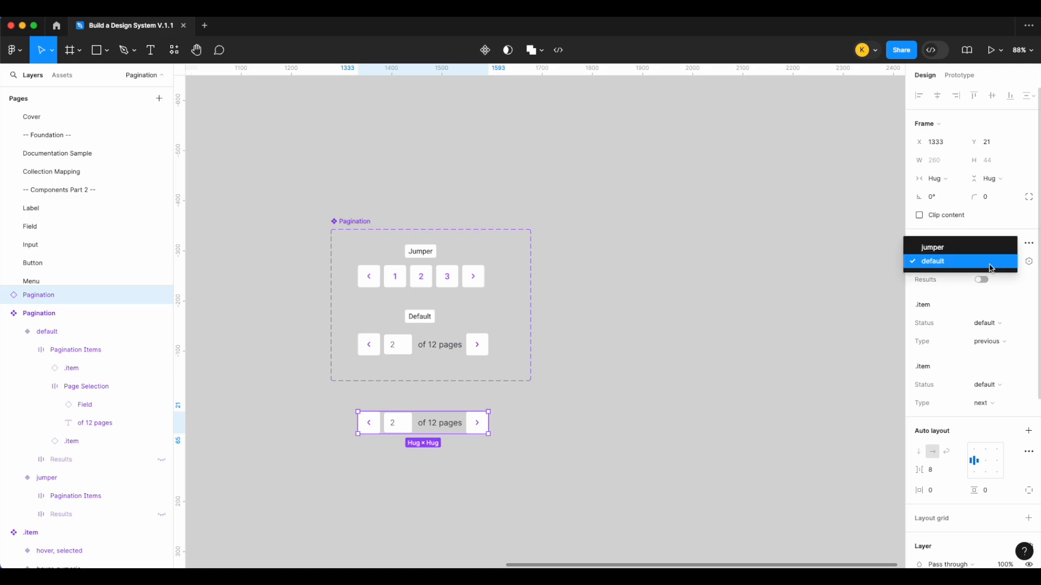
pyautogui.click(991, 267)
# Step: Reorder the Type property's values in the Pagination component set so that default comes before jumper
pyautogui.click(358, 222)
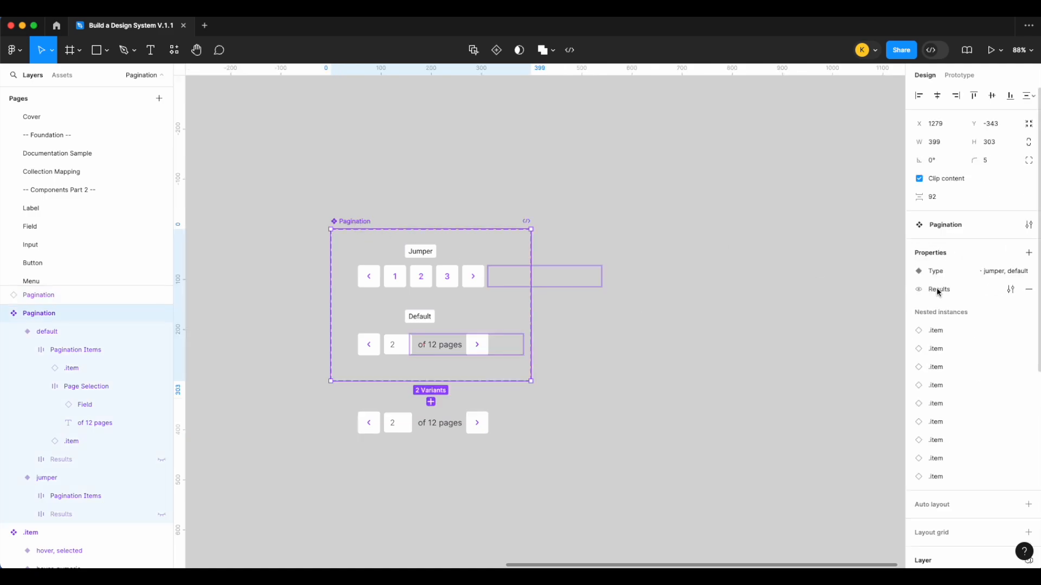
pyautogui.click(1010, 271)
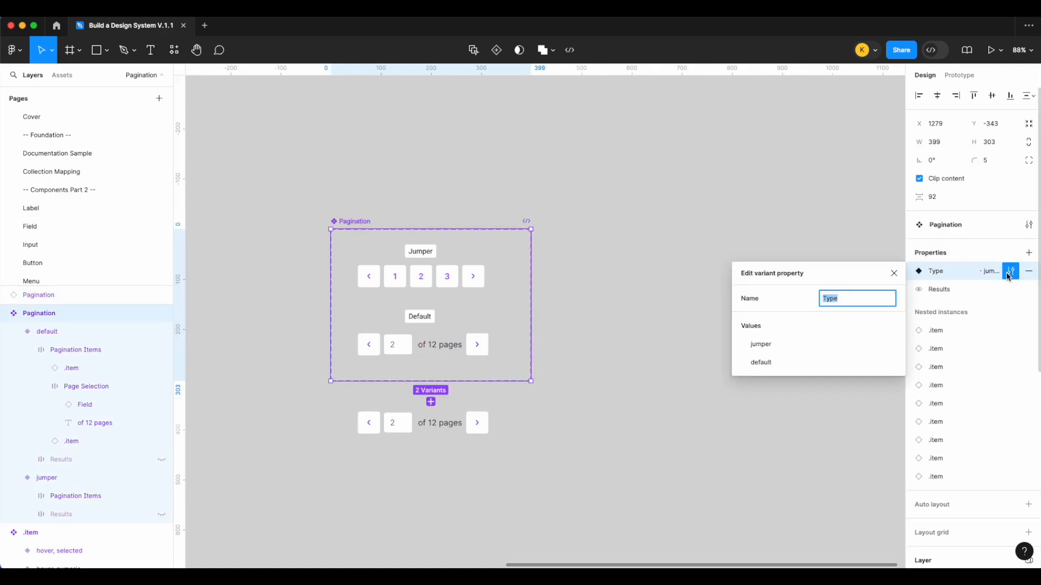
pyautogui.click(746, 358)
pyautogui.moveTo(746, 355); pyautogui.dragTo(744, 342)
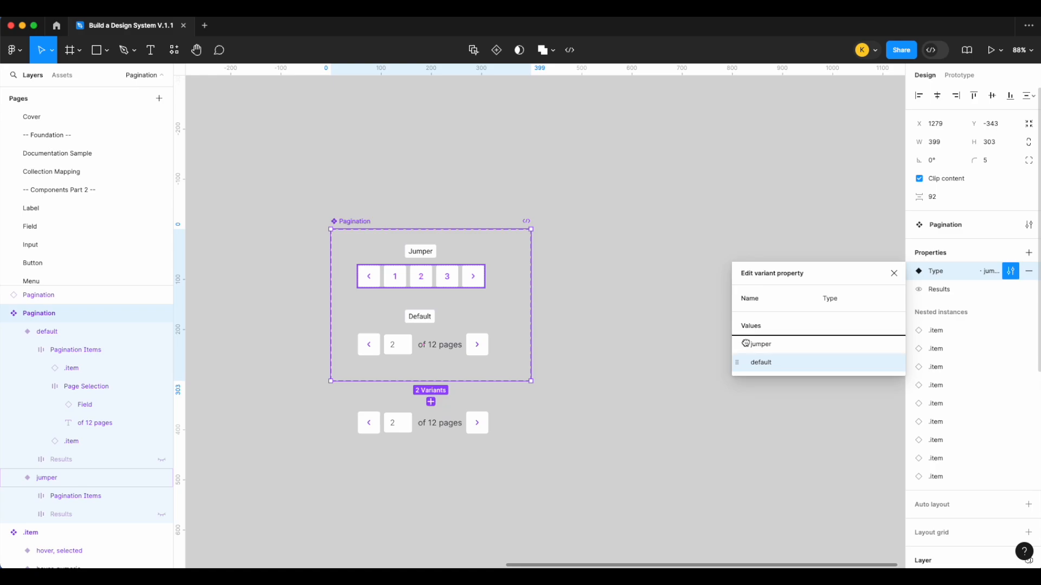
pyautogui.click(893, 273)
pyautogui.click(618, 403)
# Step: Test the Results property on the Pagination instance by switching it on and off several times
pyautogui.click(428, 420)
pyautogui.click(982, 280)
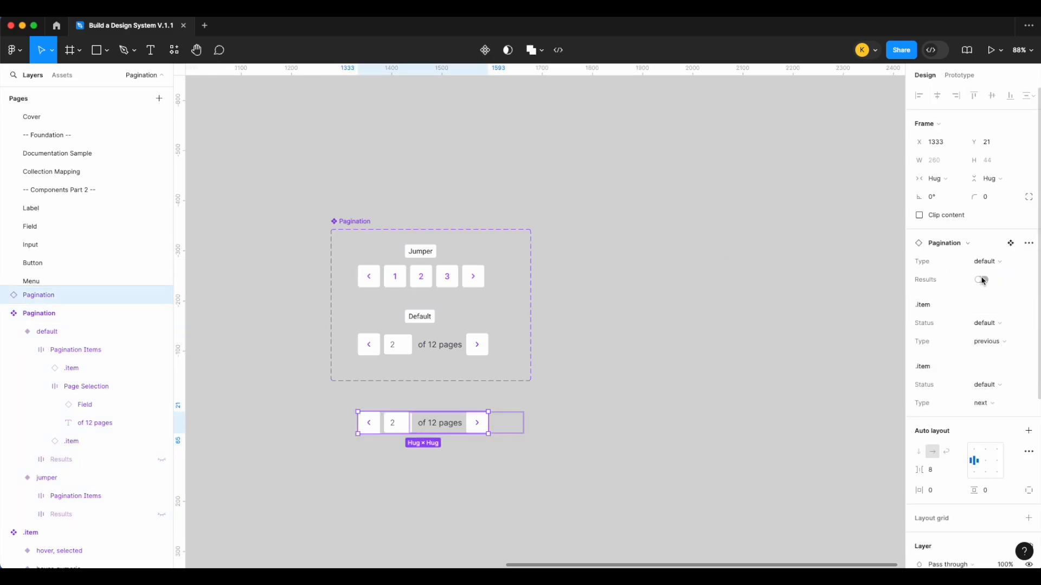
pyautogui.click(982, 281)
pyautogui.click(983, 281)
pyautogui.click(983, 281)
pyautogui.click(982, 281)
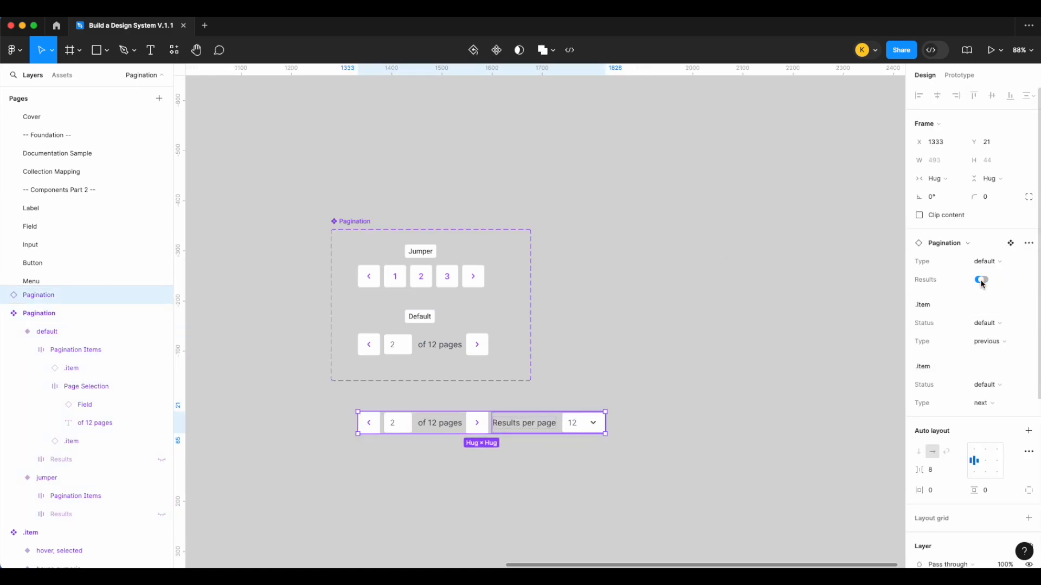
pyautogui.click(983, 281)
pyautogui.click(982, 281)
pyautogui.click(982, 281)
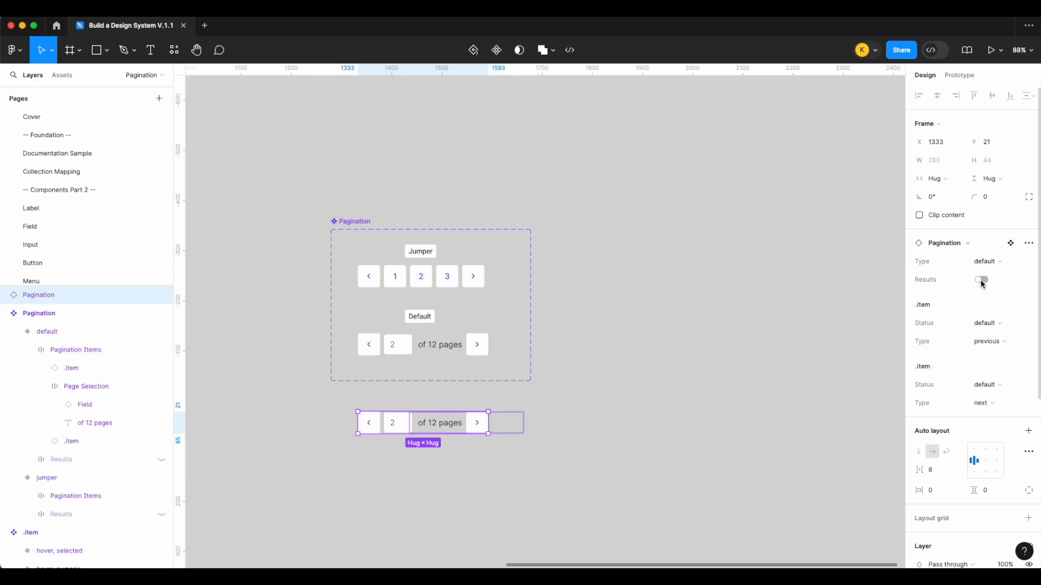
# Step: Delete the Pagination test instance and narrow the component set to 368 wide for equal 54 side margins
pyautogui.click(642, 410)
pyautogui.click(385, 426)
pyautogui.press('Delete')
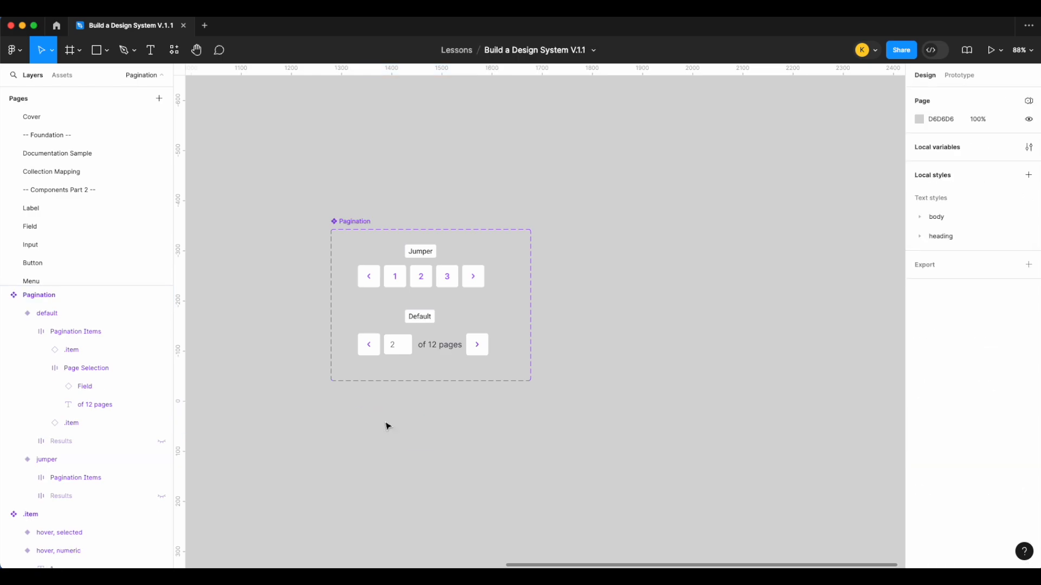
pyautogui.click(386, 215)
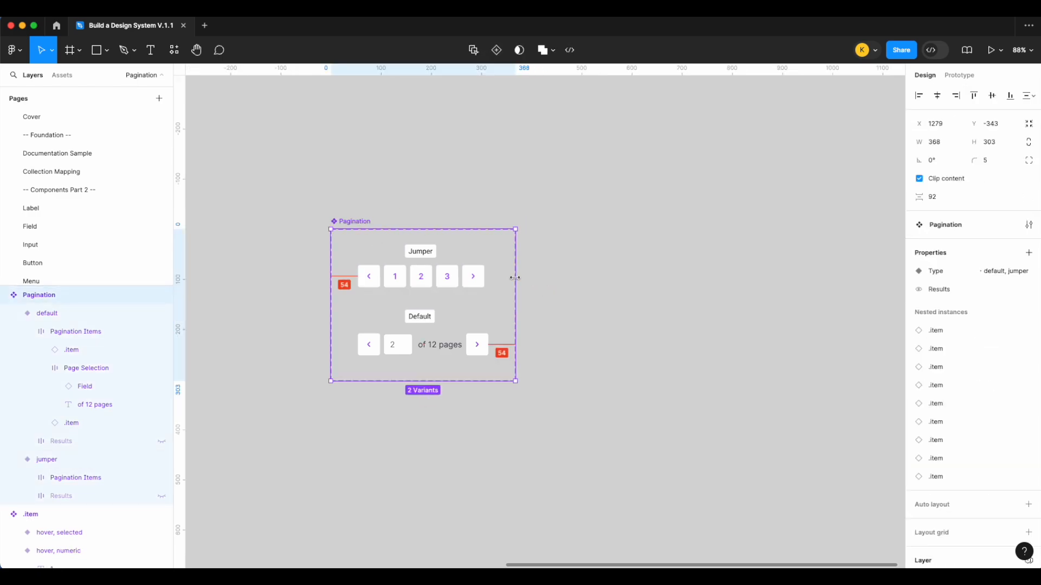
pyautogui.click(581, 282)
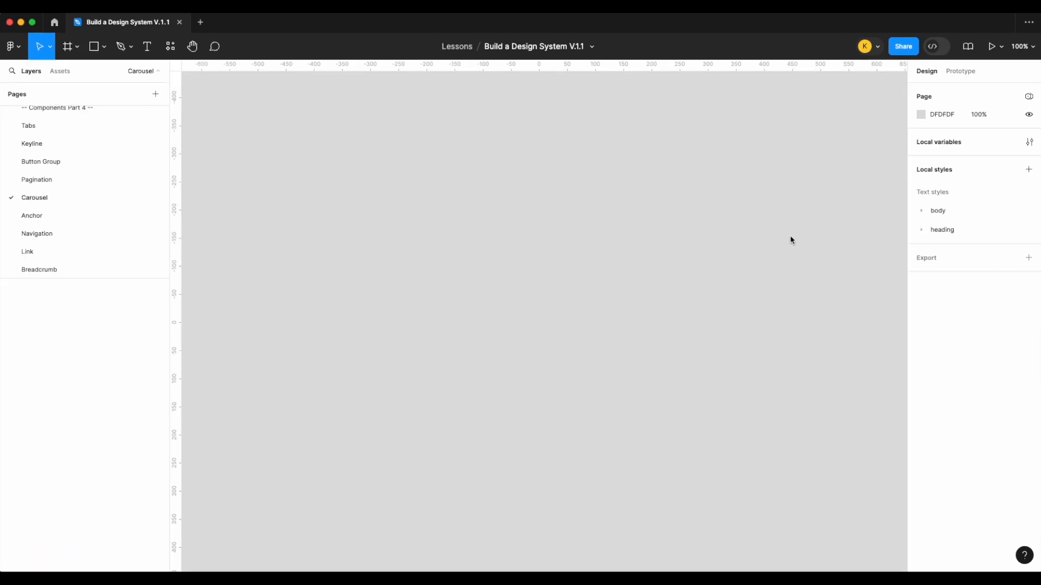
# Step: Search the assets for "chevr" and place a chevron-right icon on the Carousel page at about X -270, Y -163
pyautogui.click(64, 71)
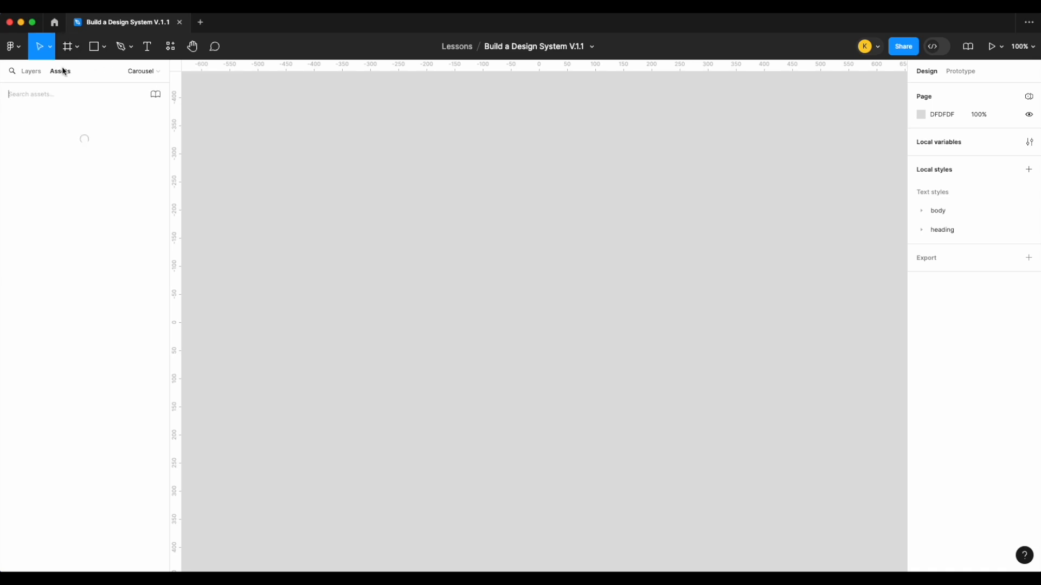
pyautogui.write('chevr')
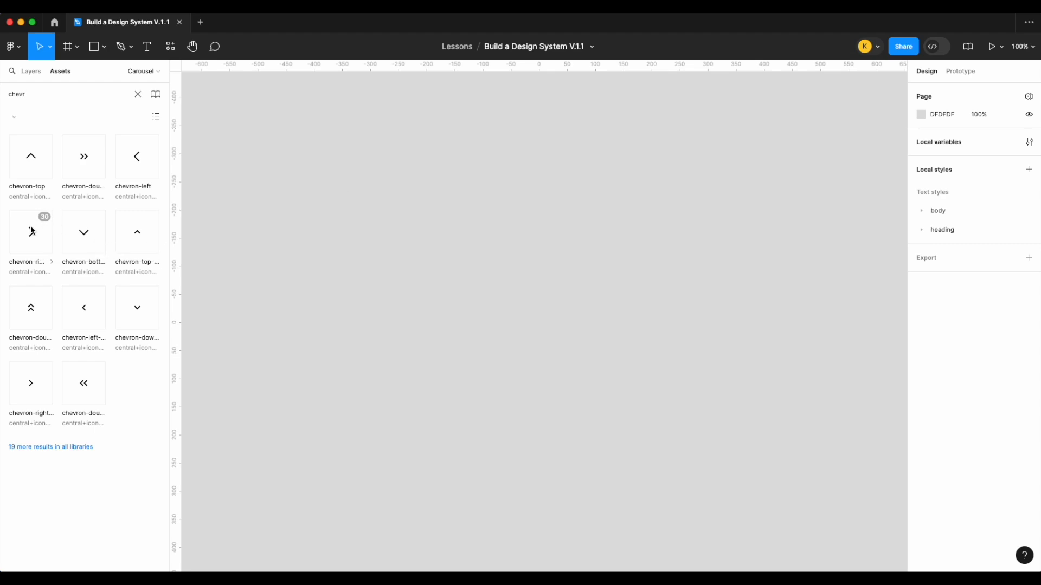
pyautogui.moveTo(32, 231); pyautogui.dragTo(394, 237)
pyautogui.click(351, 215)
pyautogui.scroll(5, 351, 215)
pyautogui.scroll(3, 534, 320)
pyautogui.hscroll(-1, 521, 310)
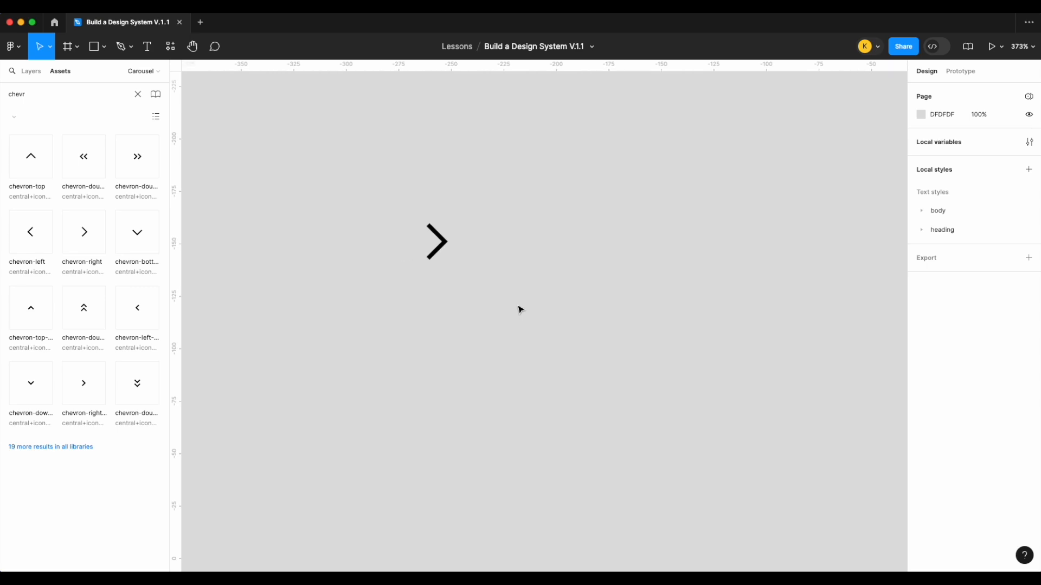
# Step: Wrap the chevron-right icon in an auto layout frame and give the frame a white FFFFFF fill
pyautogui.click(441, 240)
pyautogui.hscroll(-3, 574, 236)
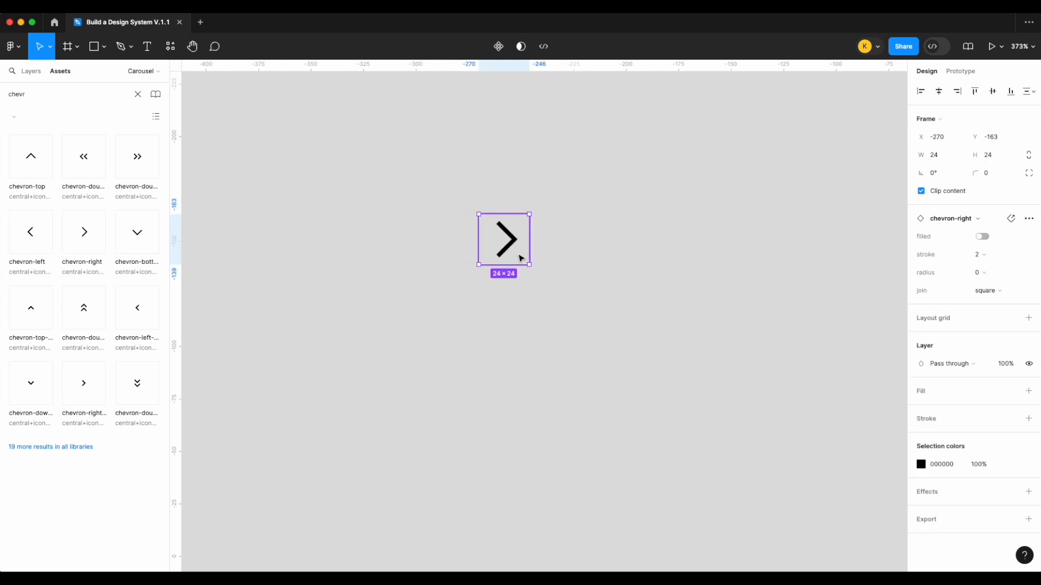
pyautogui.hotkey('shift', 'a')
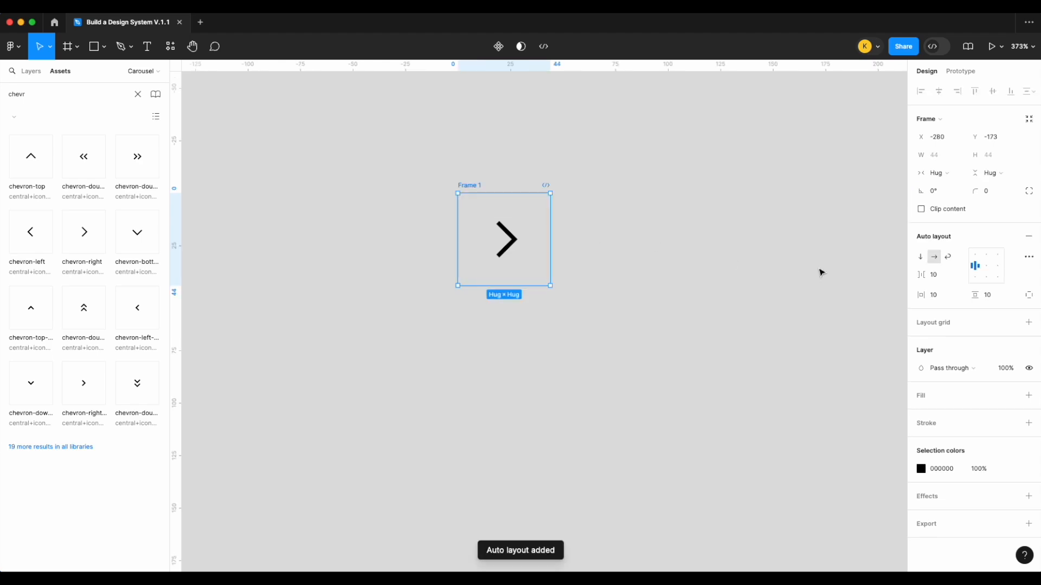
pyautogui.click(35, 74)
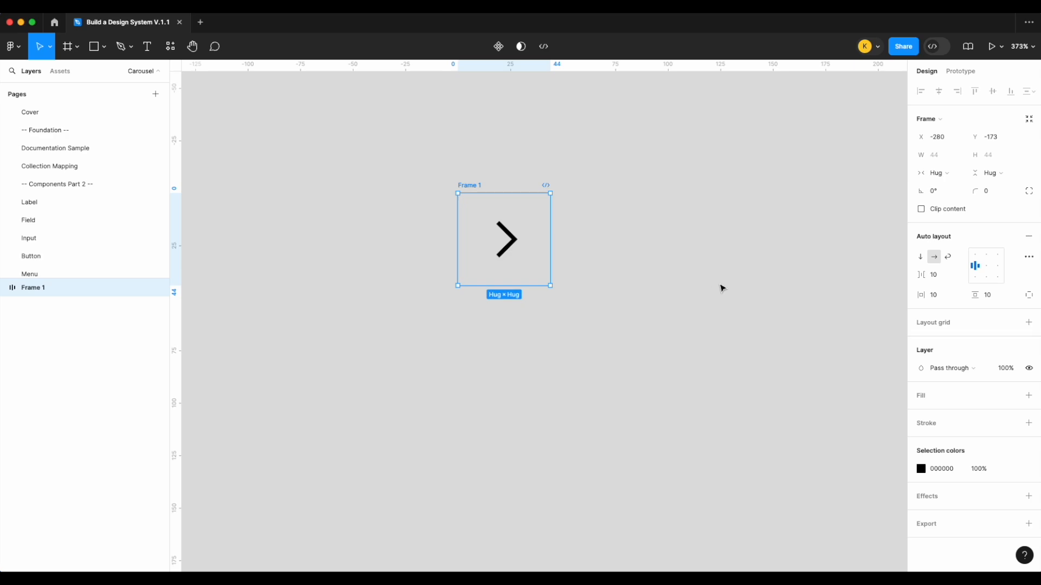
pyautogui.click(938, 299)
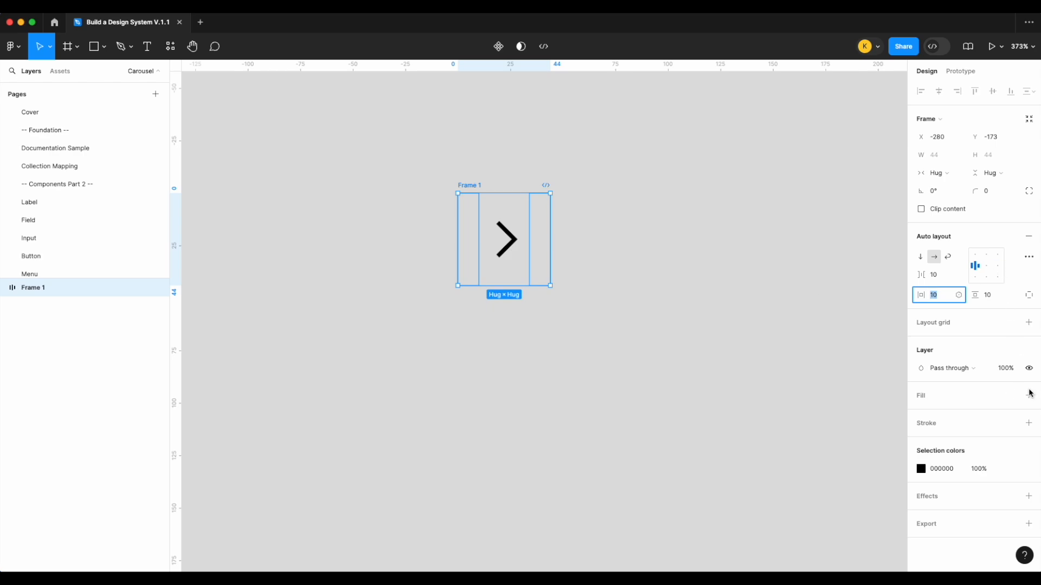
pyautogui.click(1029, 394)
# Step: Set the chevron frame's horizontal and vertical padding to 20
pyautogui.click(939, 294)
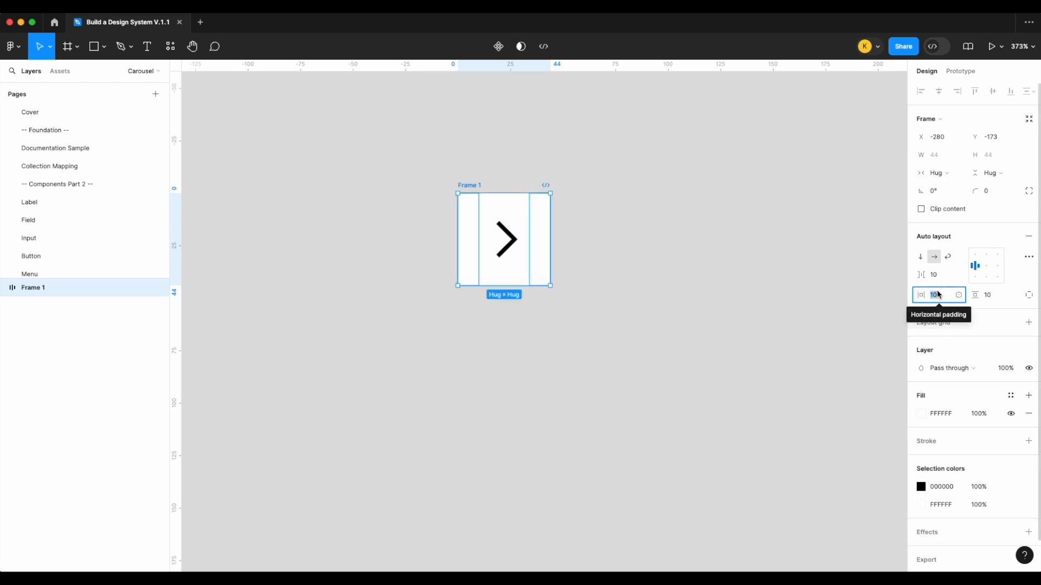
pyautogui.write('20')
pyautogui.press('Return')
pyautogui.click(987, 295)
pyautogui.write('20')
pyautogui.press('Return')
# Step: Set the chevron frame's horizontal and vertical padding to 5
pyautogui.click(950, 296)
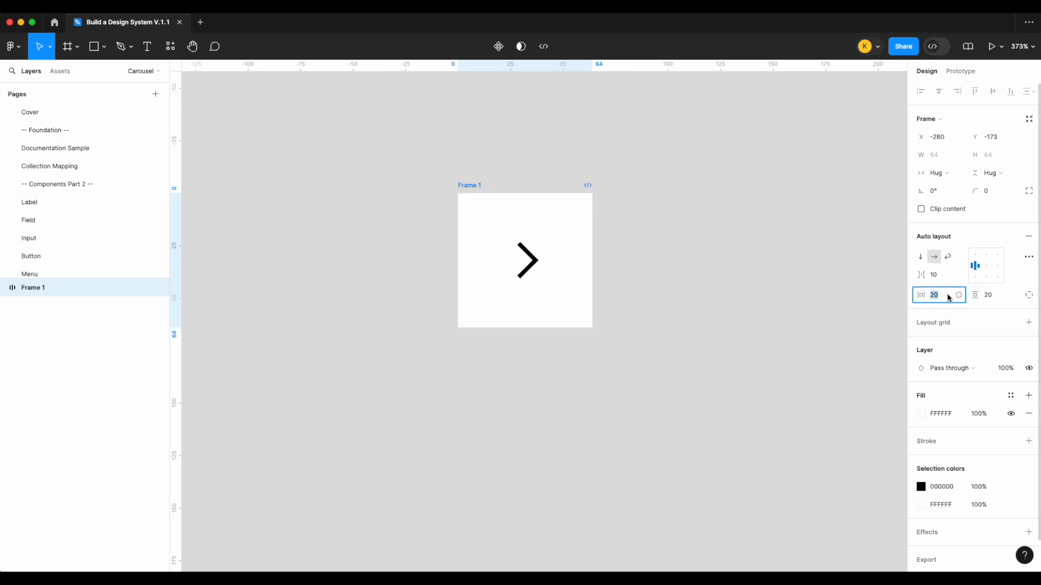
pyautogui.write('5')
pyautogui.press('Return')
pyautogui.click(1003, 301)
pyautogui.write('5')
pyautogui.press('Return')
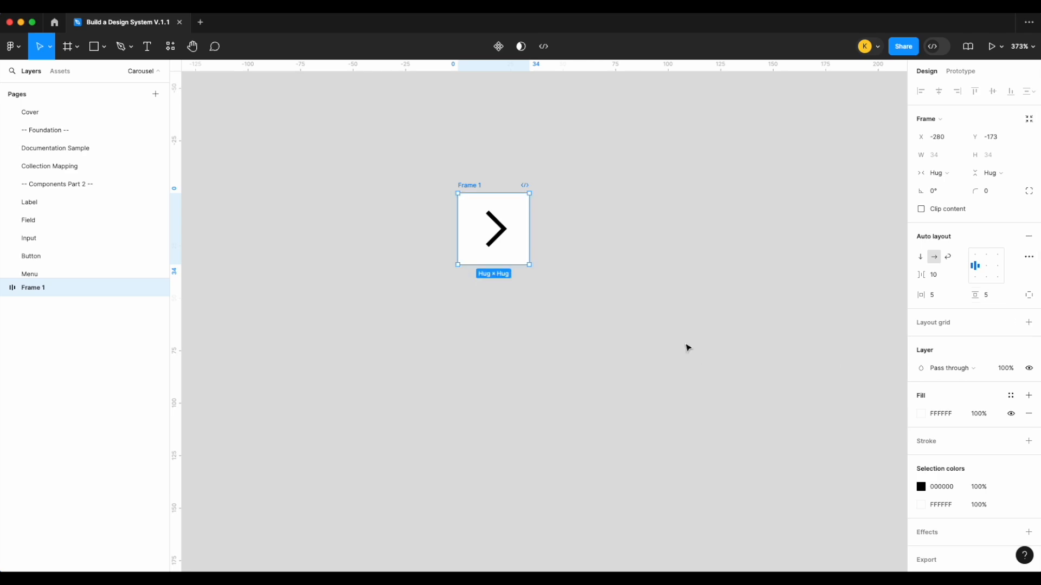
# Step: Set the chevron frame's horizontal and vertical padding to 12
pyautogui.click(938, 299)
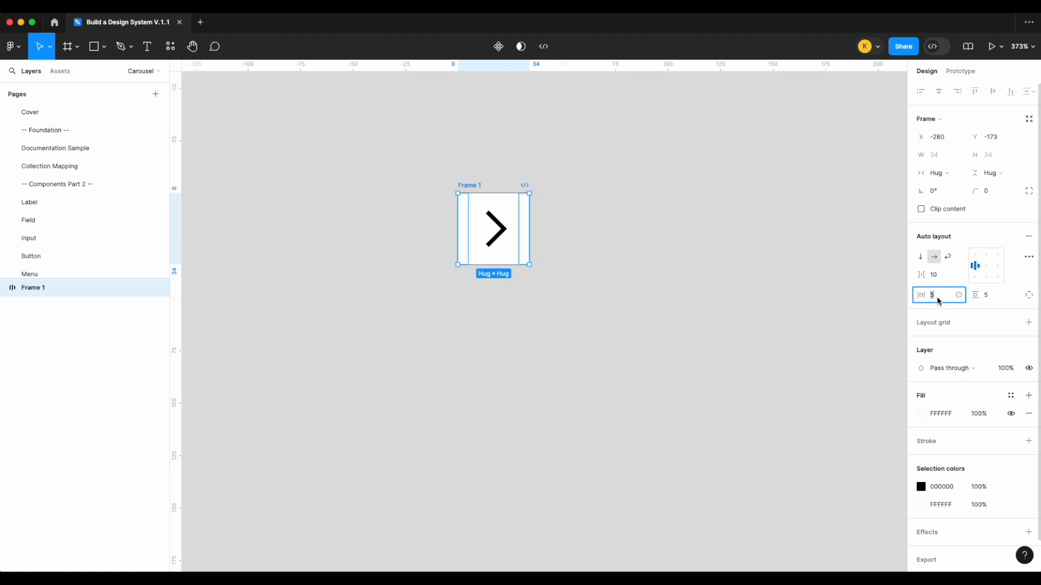
pyautogui.write('12')
pyautogui.press('Return')
pyautogui.click(1002, 301)
pyautogui.write('12')
pyautogui.press('Return')
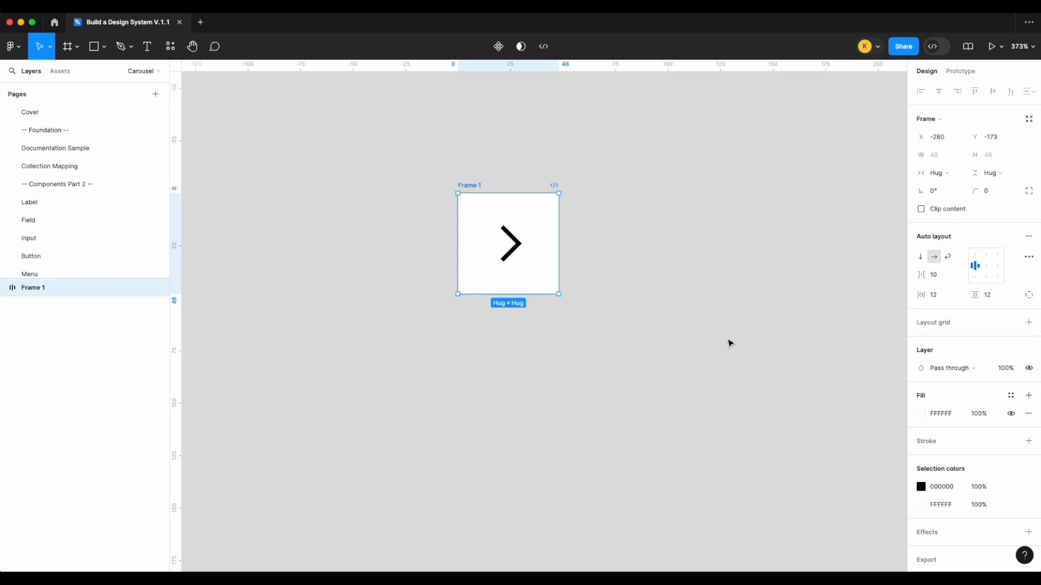
# Step: Add a black inside stroke to the chevron frame and bind its corner radius to the radius variable with value 52
pyautogui.click(1029, 441)
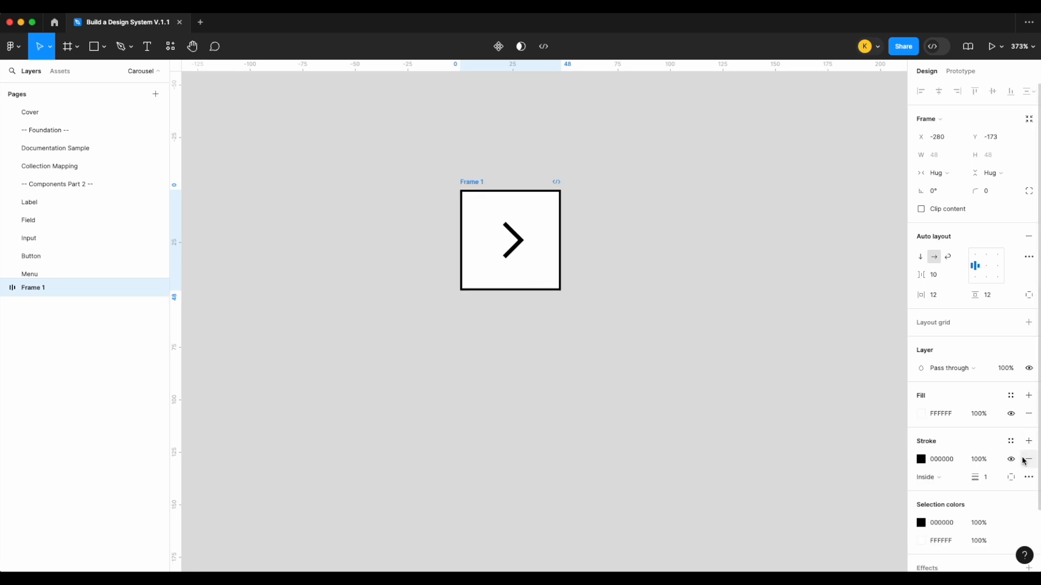
pyautogui.click(1012, 190)
pyautogui.write('r')
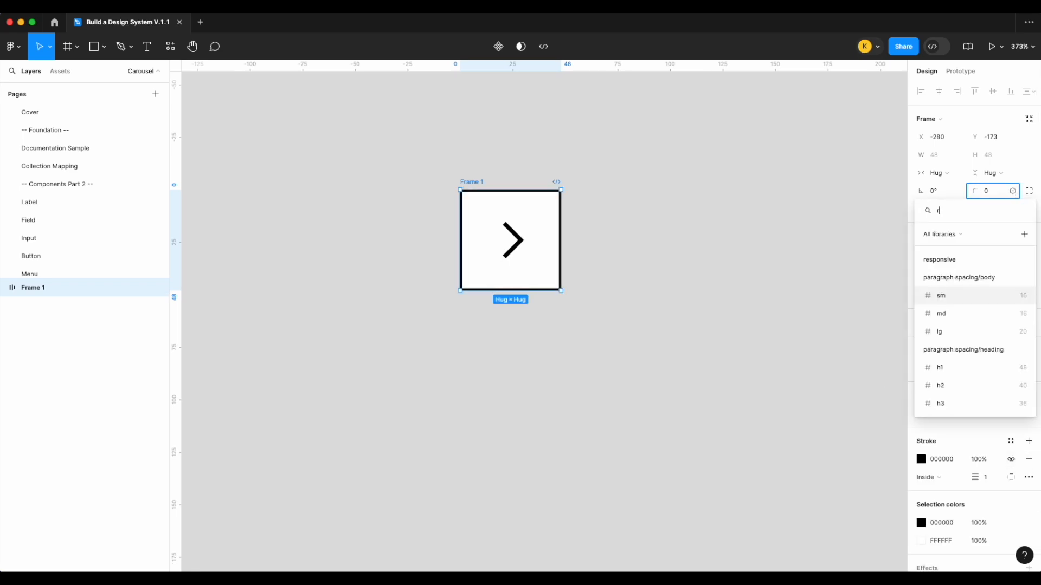
pyautogui.write('ad')
pyautogui.click(968, 348)
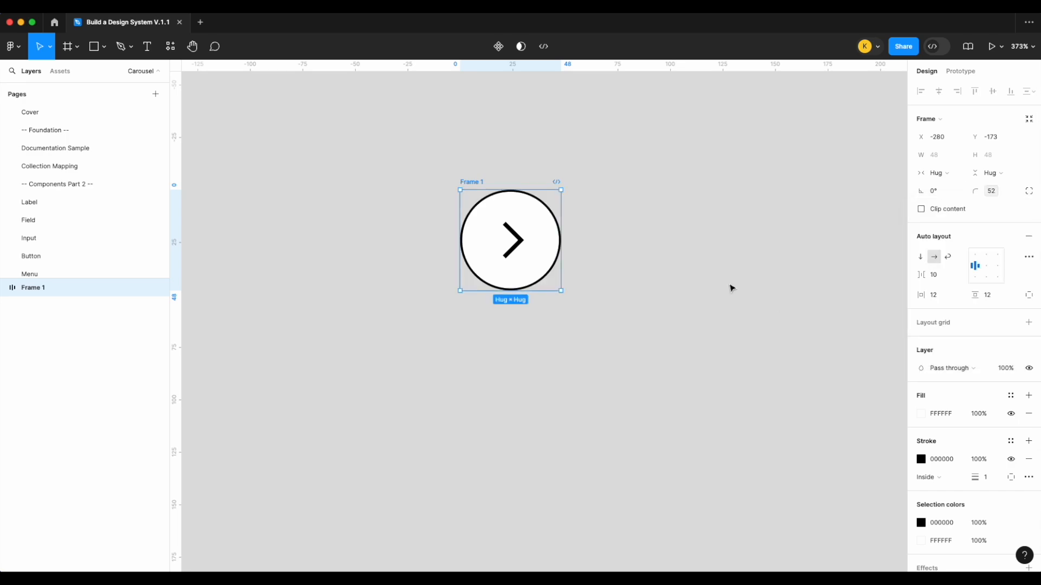
# Step: Bind the chevron frame's stroke weight to the border width variable md, with value 2
pyautogui.scroll(-2, 1008, 466)
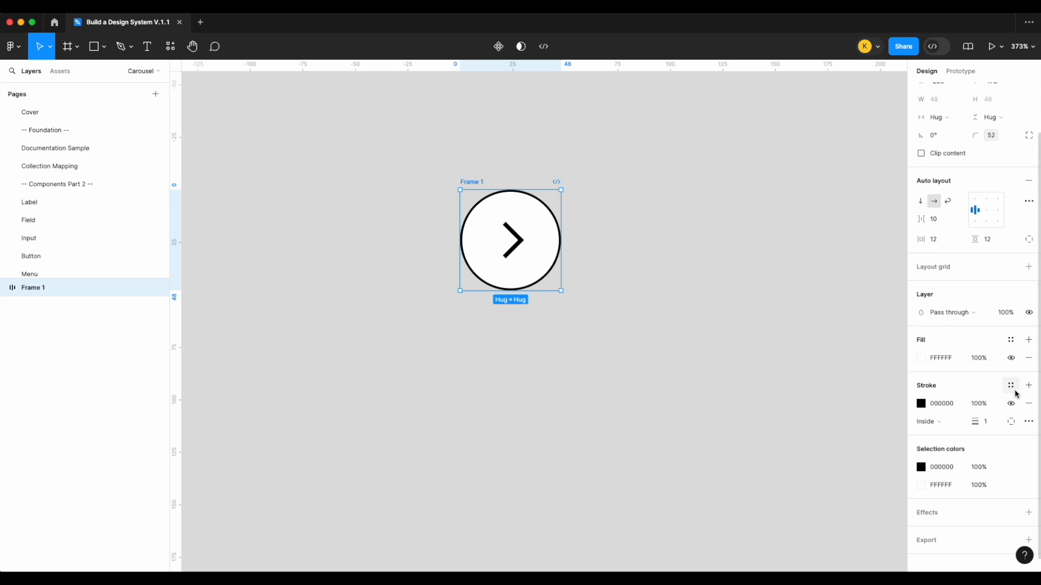
pyautogui.scroll(-1, 993, 426)
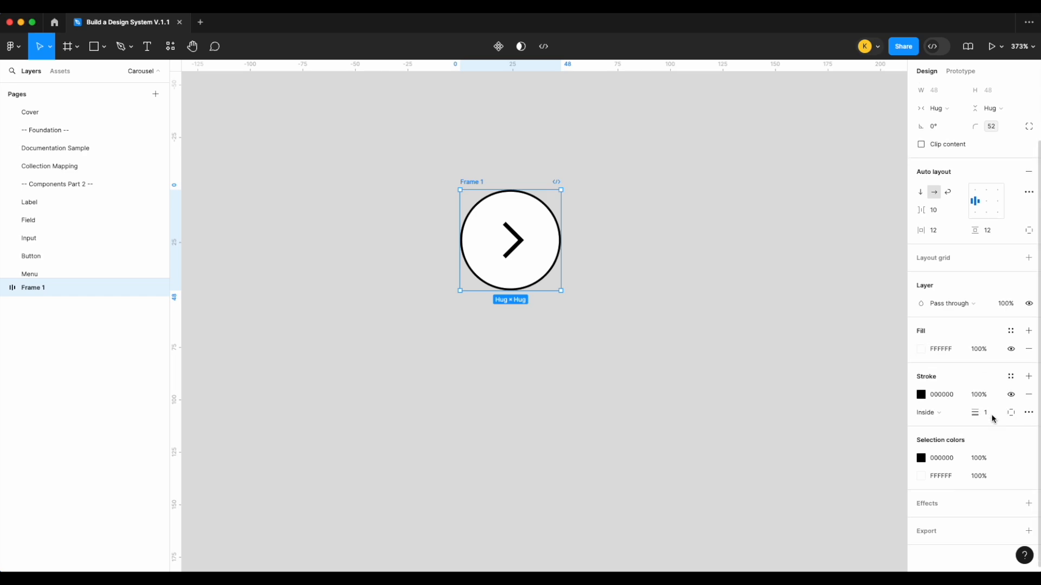
pyautogui.rightClick(1000, 412)
pyautogui.click(1003, 483)
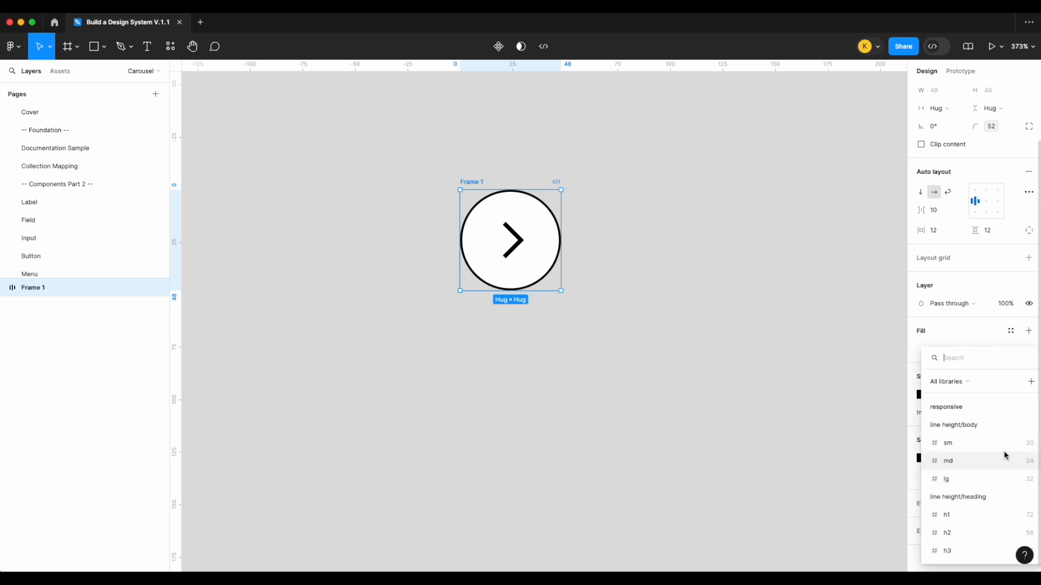
pyautogui.scroll(-3, 1003, 458)
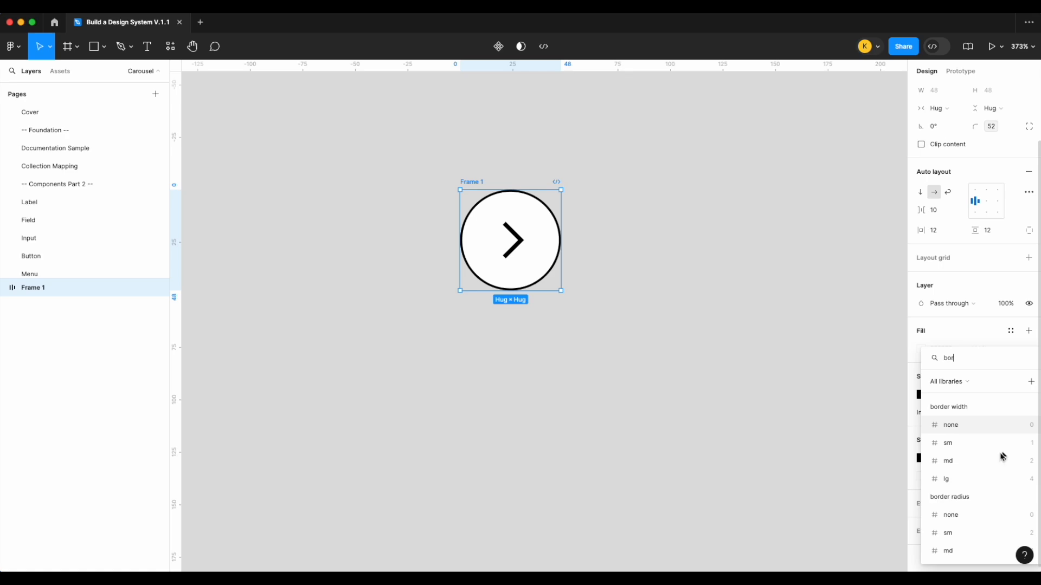
pyautogui.click(960, 460)
# Step: Apply the border/action color variable to the chevron frame's stroke
pyautogui.click(1011, 376)
pyautogui.write('bor')
pyautogui.scroll(-2, 855, 464)
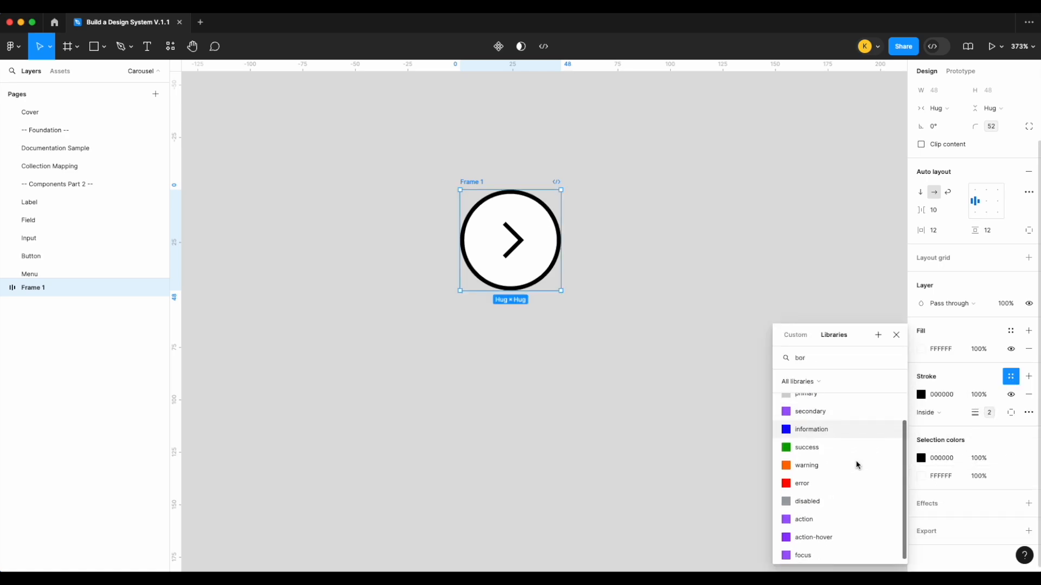
pyautogui.click(827, 519)
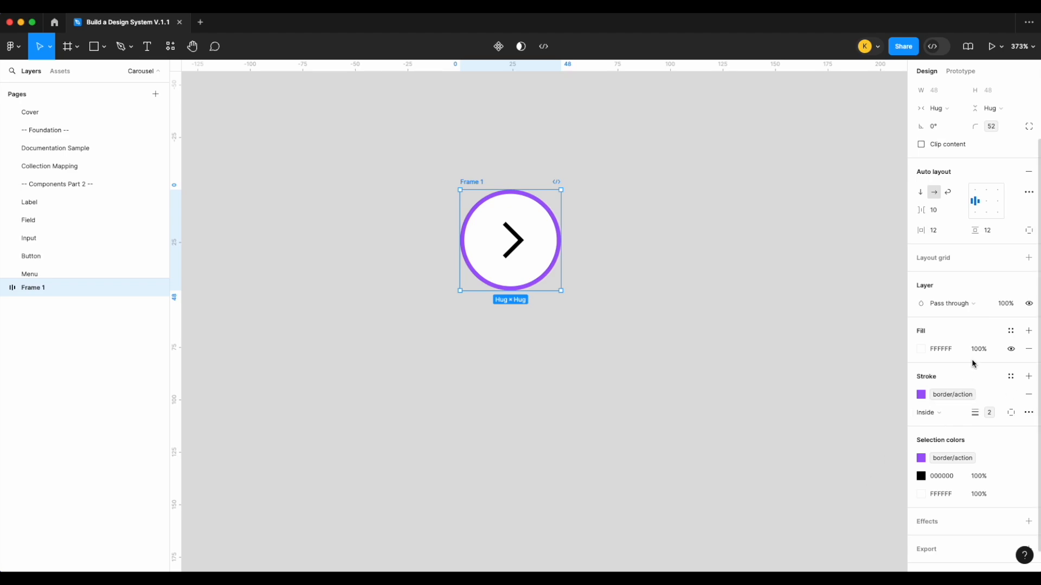
# Step: Apply the icon/action color variable to the chevron icon in the frame
pyautogui.click(1010, 476)
pyautogui.write('ico')
pyautogui.scroll(-1, 855, 483)
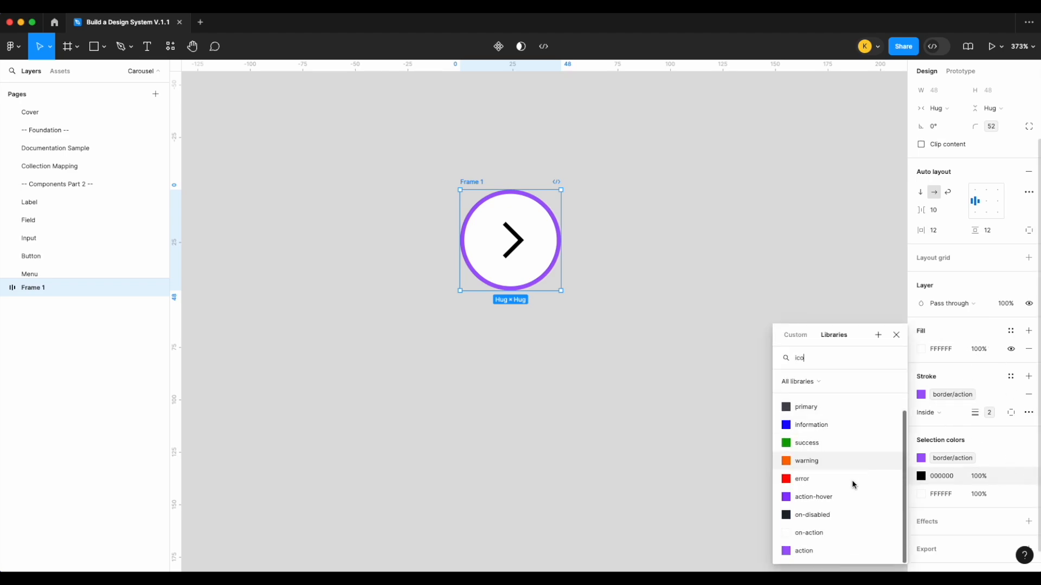
pyautogui.click(825, 551)
# Step: Apply the surface/primary color variable to the chevron frame's white fill
pyautogui.click(1011, 494)
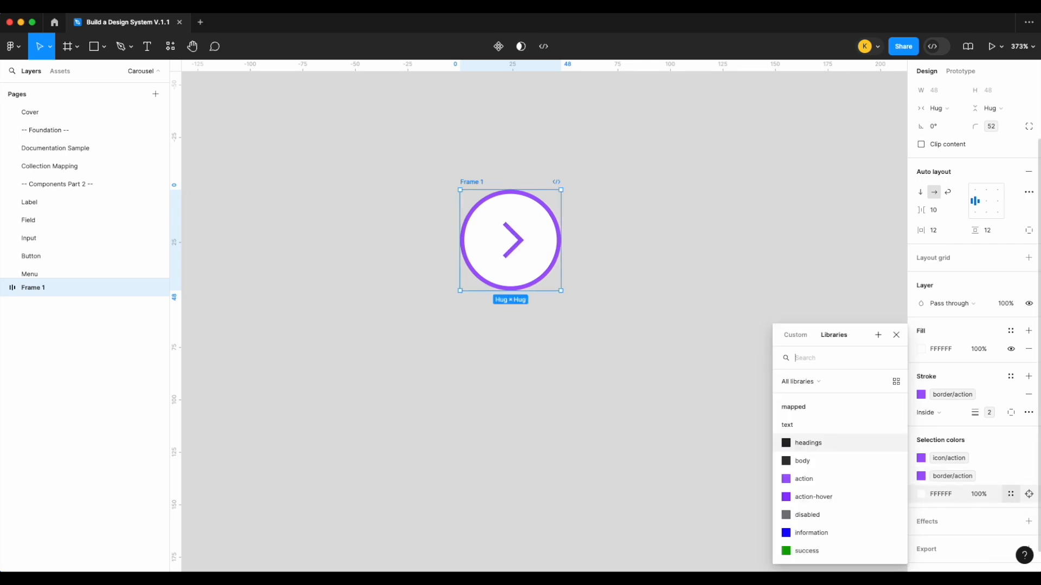
pyautogui.write('sur')
pyautogui.click(869, 443)
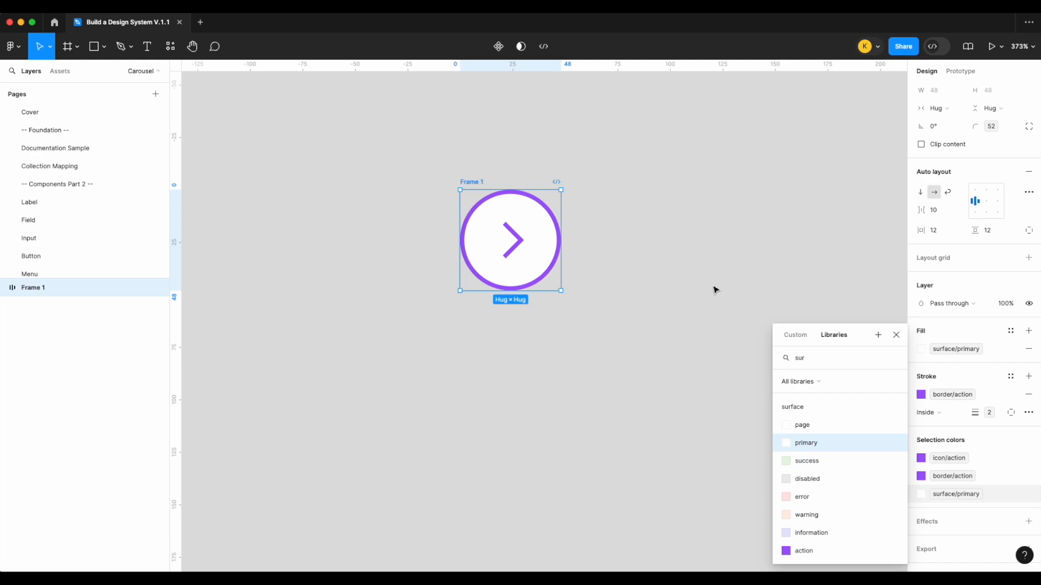
pyautogui.click(714, 290)
# Step: Turn the chevron frame into a component named Arrow and place an instance of it nearby
pyautogui.doubleClick(472, 182)
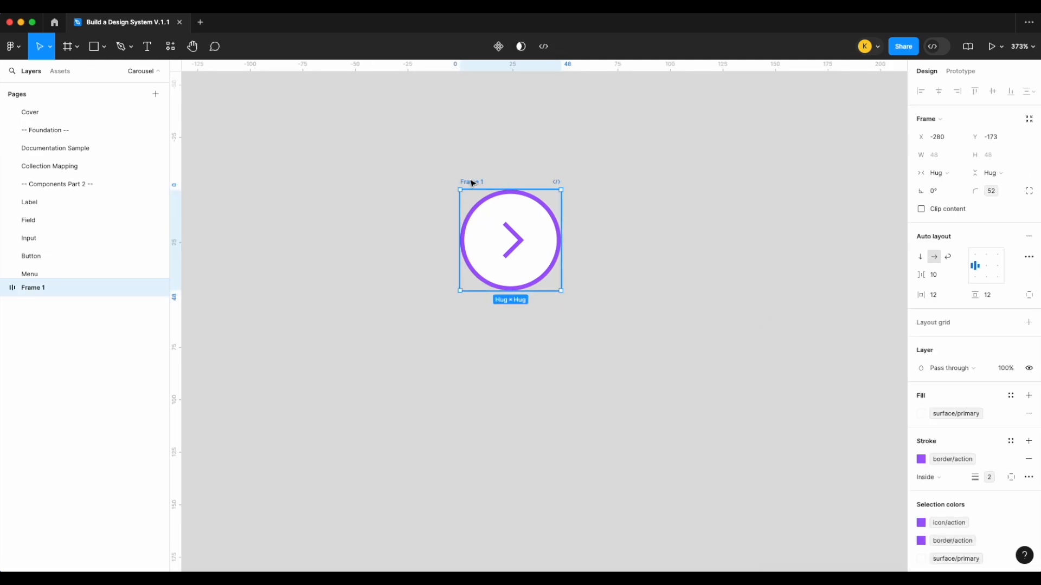
pyautogui.write('Arrow')
pyautogui.press('Return')
pyautogui.rightClick(466, 180)
pyautogui.click(506, 424)
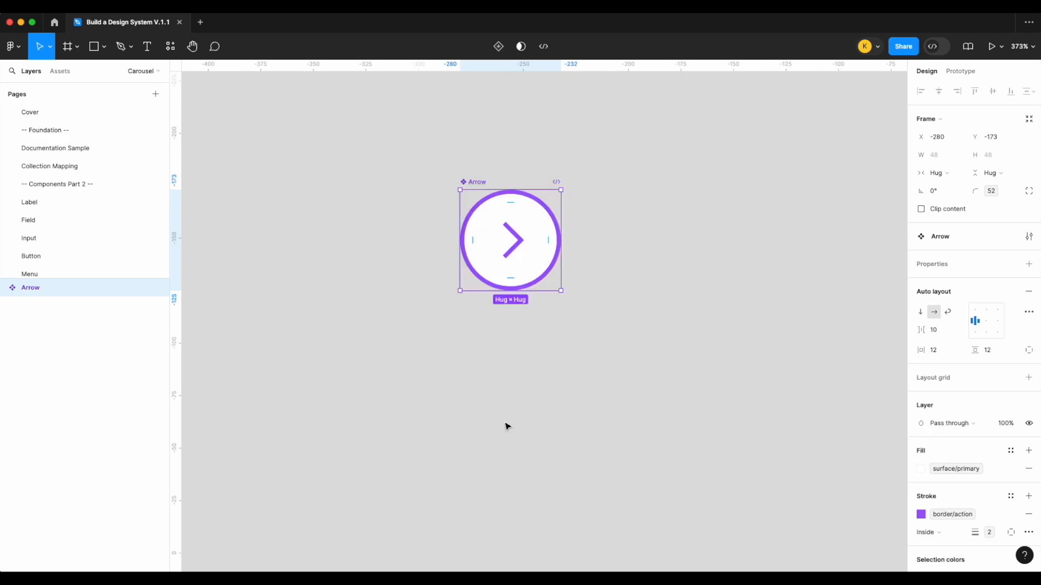
pyautogui.moveTo(529, 259); pyautogui.dragTo(694, 257)
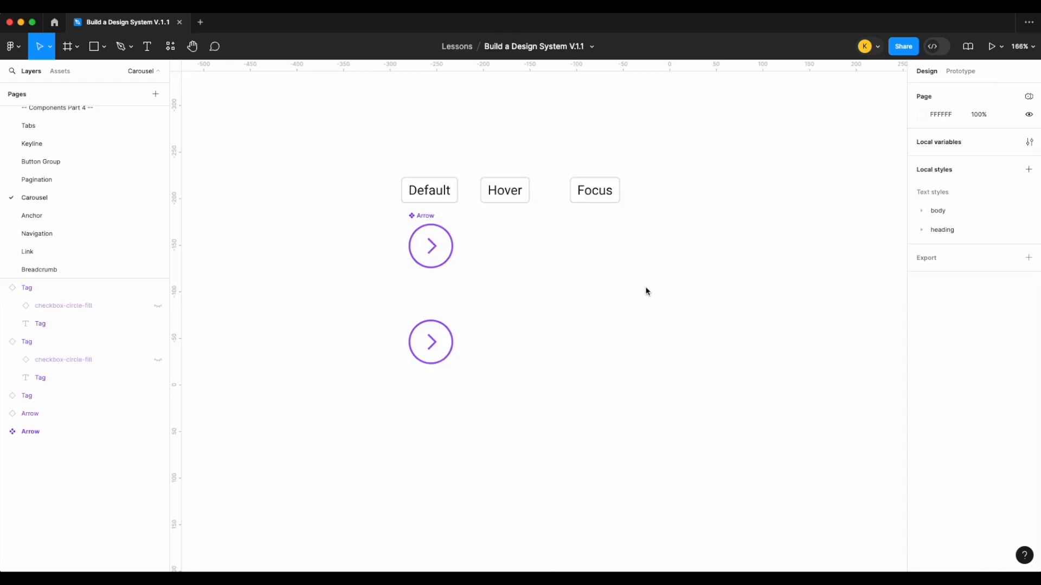
# Step: Add a second variant to the Arrow component
pyautogui.rightClick(430, 221)
pyautogui.moveTo(477, 422)
pyautogui.click(571, 437)
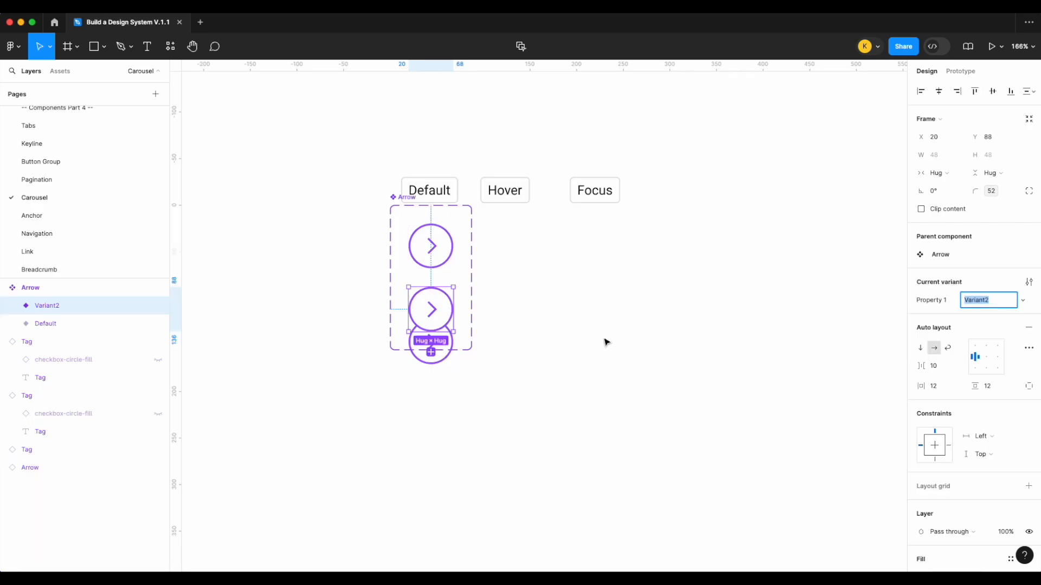
pyautogui.click(606, 342)
# Step: Move the Arrow instance clear of the component set and enlarge the set to about 352 × 209 around the state labels
pyautogui.moveTo(431, 350); pyautogui.dragTo(597, 438)
pyautogui.moveTo(397, 204); pyautogui.dragTo(396, 165)
pyautogui.moveTo(471, 233); pyautogui.dragTo(673, 233)
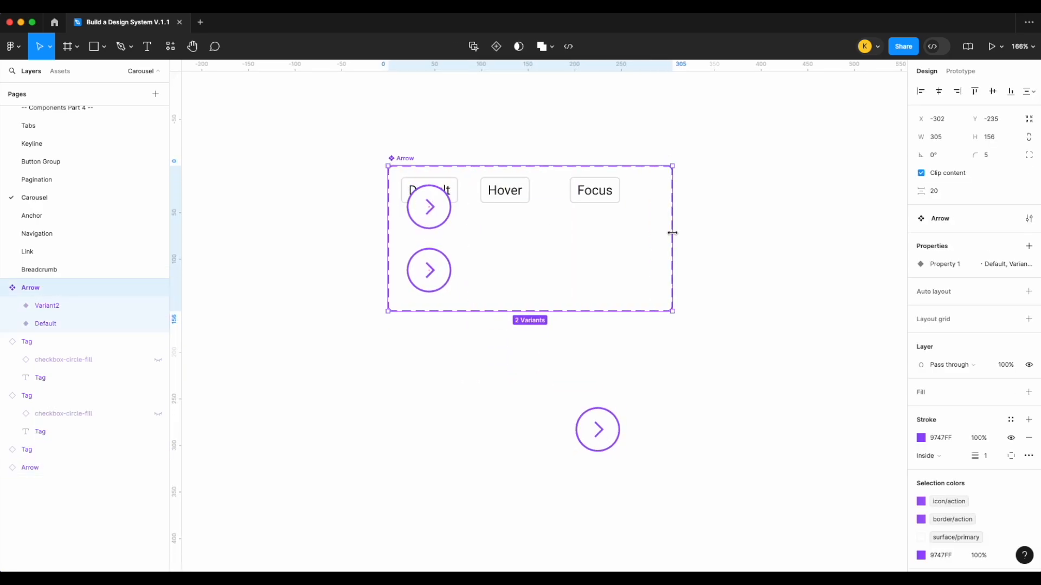
pyautogui.moveTo(388, 236); pyautogui.dragTo(343, 238)
pyautogui.moveTo(556, 314); pyautogui.dragTo(556, 360)
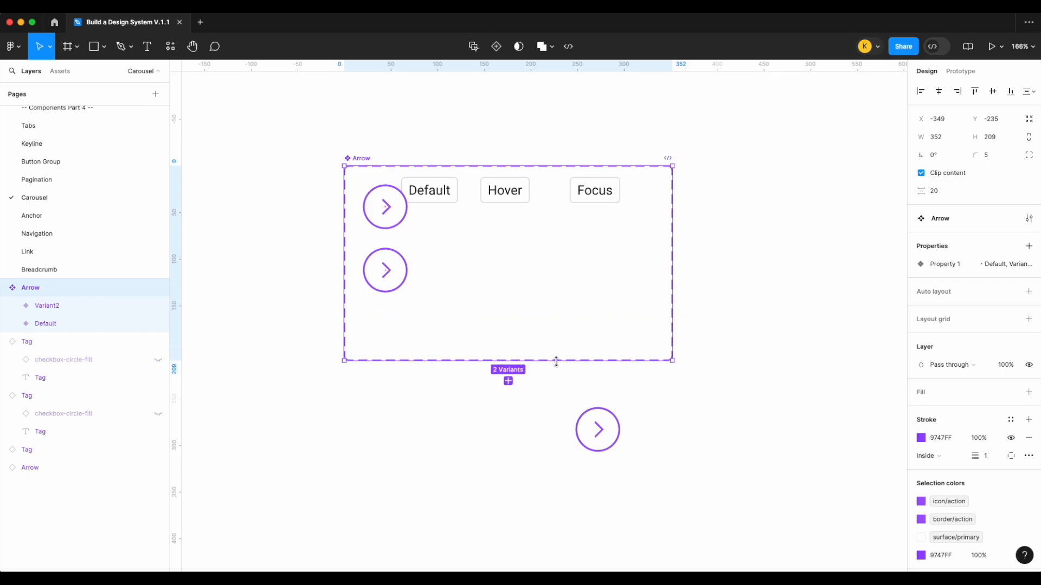
# Step: Move the second Arrow variant beneath the Hover label
pyautogui.click(400, 276)
pyautogui.hotkey('shift', 'Right')
pyautogui.hotkey('shift', 'Right')
pyautogui.hotkey('shift', 'Right')
pyautogui.hotkey('shift', 'Right')
pyautogui.hotkey('shift', 'Right')
pyautogui.hotkey('shift', 'Right')
pyautogui.hotkey('shift', 'Right')
pyautogui.hotkey('shift', 'Right')
pyautogui.hotkey('shift', 'Right')
pyautogui.hotkey('shift', 'Right')
pyautogui.hotkey('shift', 'Right')
pyautogui.hotkey('shift', 'Right')
pyautogui.hotkey('shift', 'Right')
pyautogui.hotkey('shift', 'Up')
pyautogui.hotkey('shift', 'Up')
pyautogui.hotkey('shift', 'Up')
# Step: Move the default Arrow variant beneath the Default label, at X 70 and Y 59
pyautogui.click(399, 230)
pyautogui.hotkey('shift', 'Down')
pyautogui.hotkey('shift', 'Down')
pyautogui.hotkey('shift', 'Down')
pyautogui.hotkey('shift', 'Down')
pyautogui.hotkey('shift', 'Right')
pyautogui.hotkey('shift', 'Right')
pyautogui.hotkey('shift', 'Right')
pyautogui.hotkey('shift', 'Right')
pyautogui.hotkey('shift', 'Right')
pyautogui.press('Up')
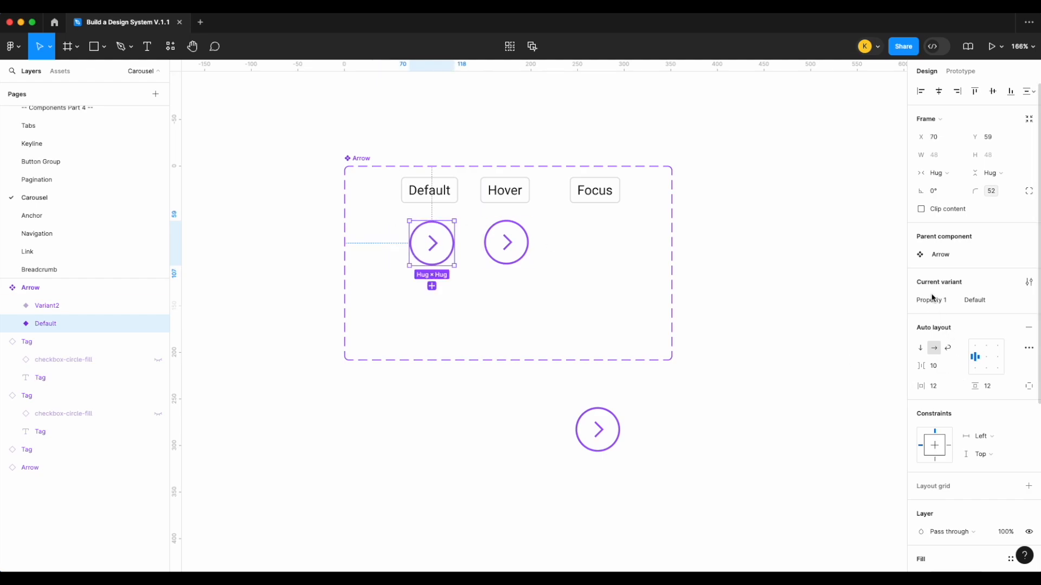
# Step: Rename the variant property Status and set its values to default and hover for the two Arrow variants
pyautogui.doubleClick(929, 302)
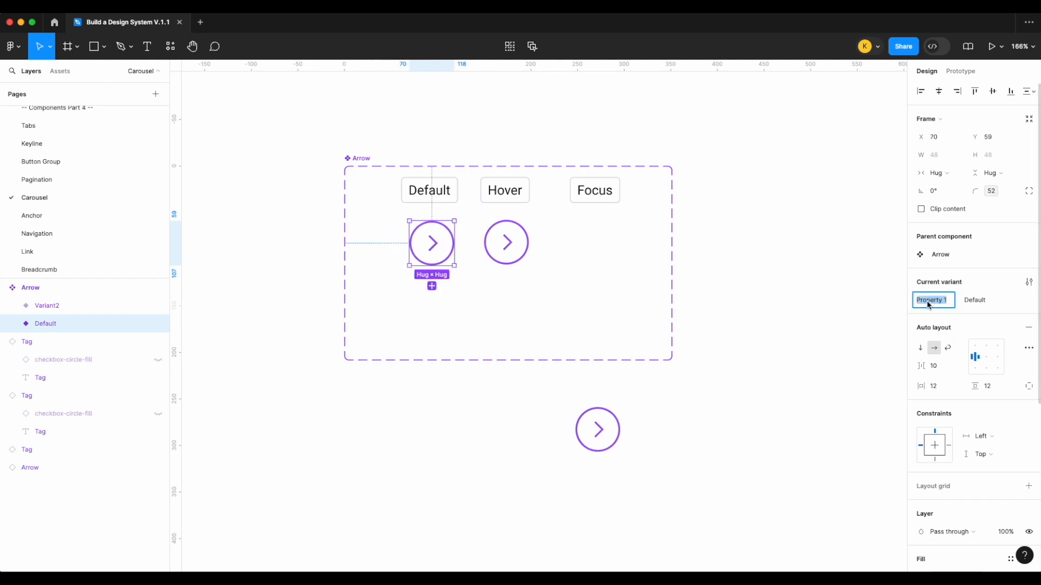
pyautogui.click(1014, 303)
pyautogui.click(986, 302)
pyautogui.write('default')
pyautogui.click(518, 249)
pyautogui.click(1003, 302)
pyautogui.write('hover')
# Step: Change the hover variant's fill to the surface/action-hover 2 variable
pyautogui.scroll(-4, 994, 428)
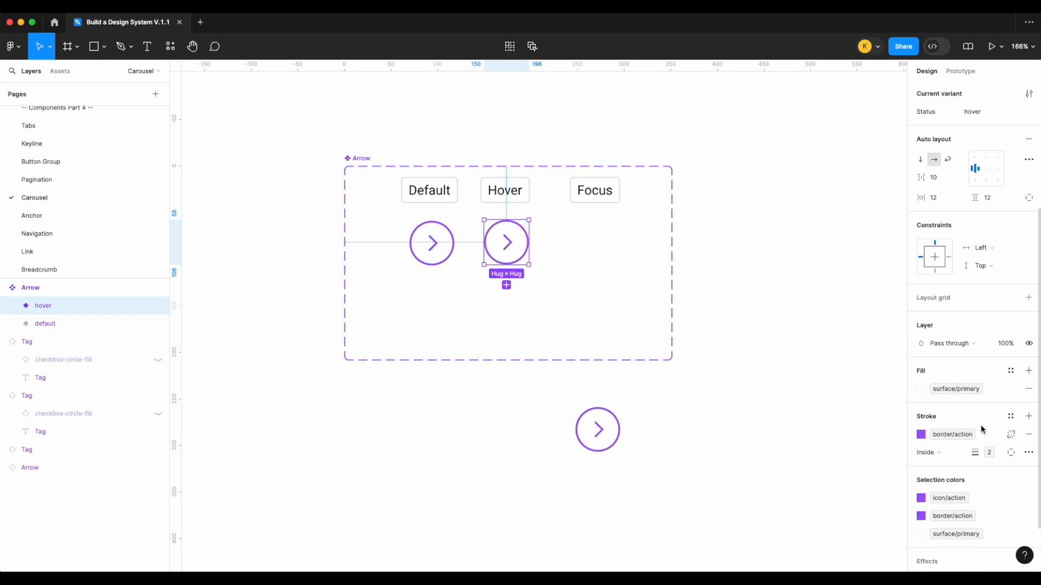
pyautogui.click(949, 393)
pyautogui.write('surf')
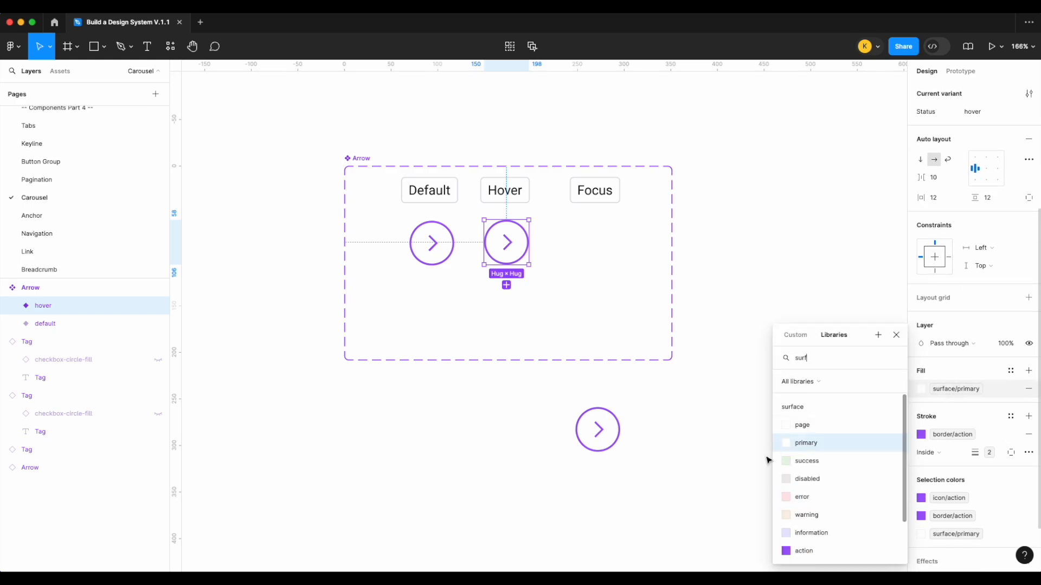
pyautogui.scroll(-1, 802, 461)
pyautogui.scroll(-1, 821, 534)
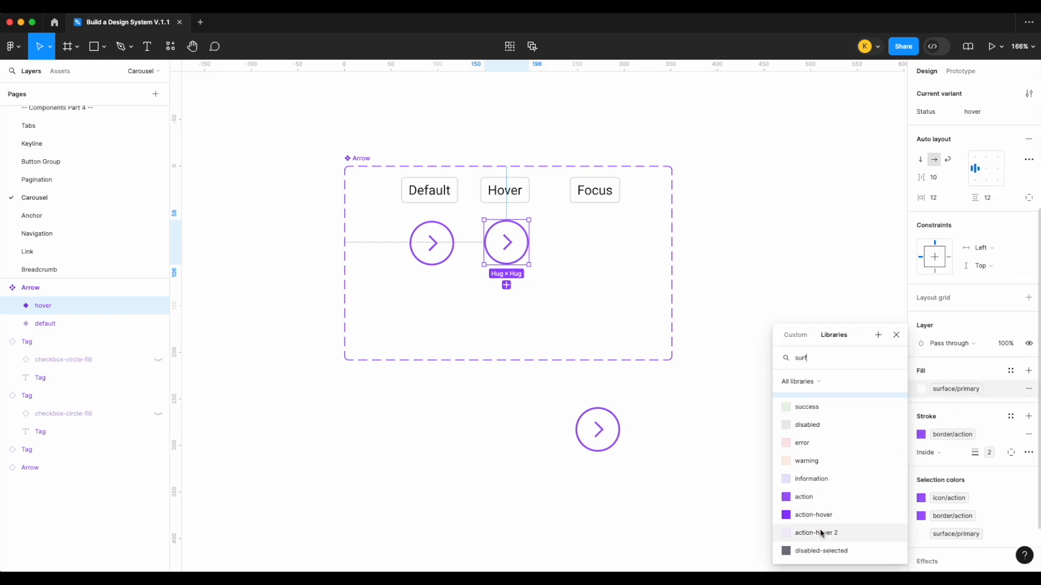
pyautogui.click(821, 534)
# Step: Change the hover variant's stroke color to the border/action-hover variable
pyautogui.click(950, 436)
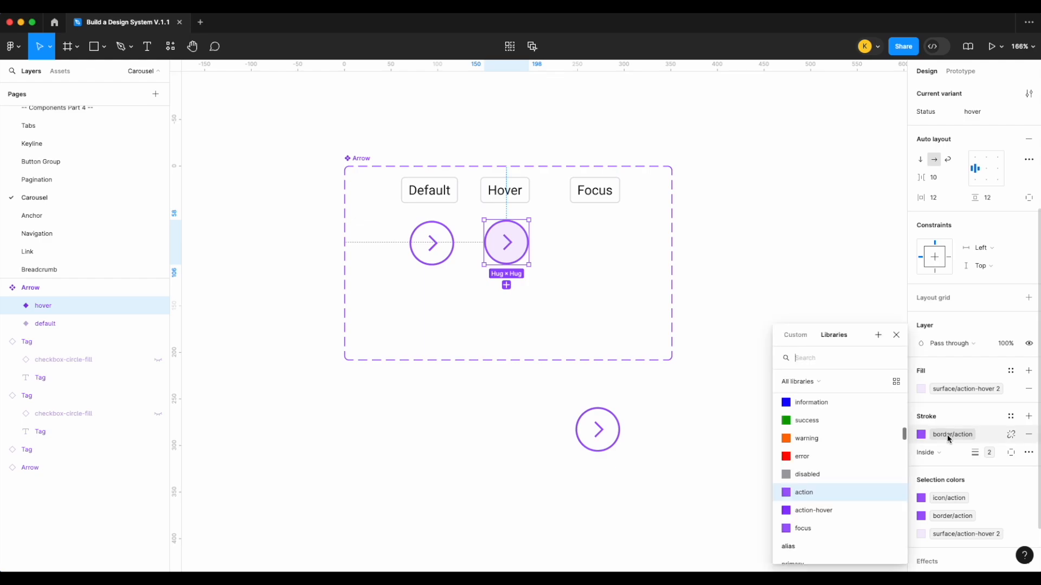
pyautogui.write('bor')
pyautogui.scroll(-2, 862, 481)
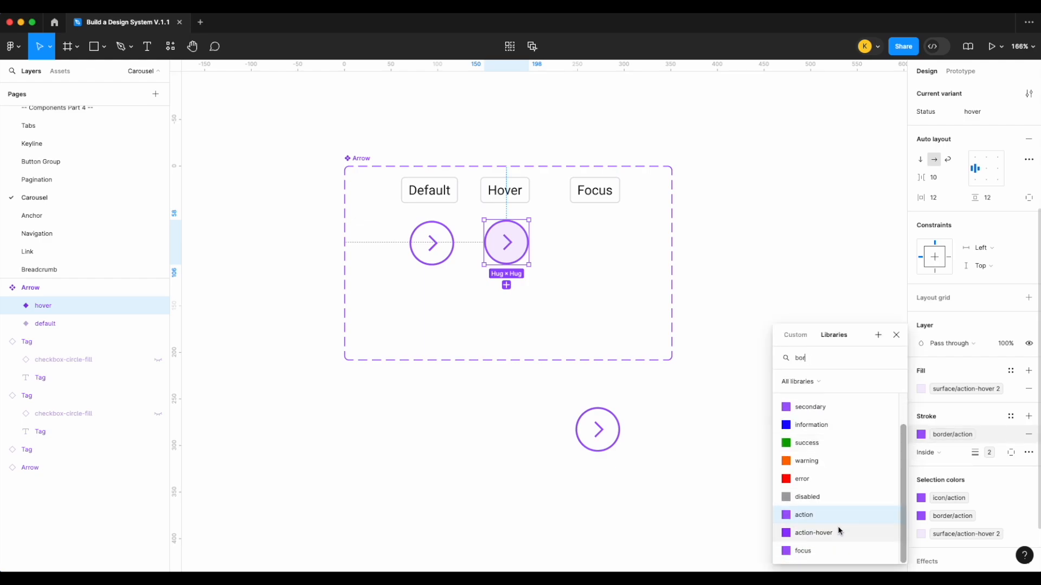
pyautogui.click(846, 533)
# Step: Change the hover variant's chevron color to the icon/action-hover variable
pyautogui.scroll(-1, 976, 502)
pyautogui.click(961, 488)
pyautogui.write('ico')
pyautogui.click(818, 515)
pyautogui.click(786, 262)
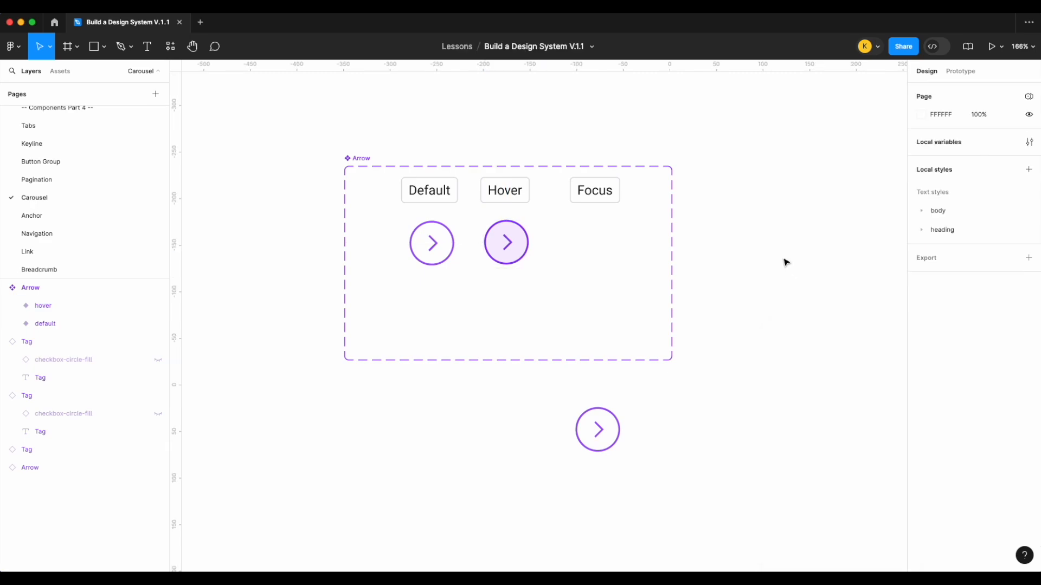
pyautogui.click(519, 234)
pyautogui.click(721, 274)
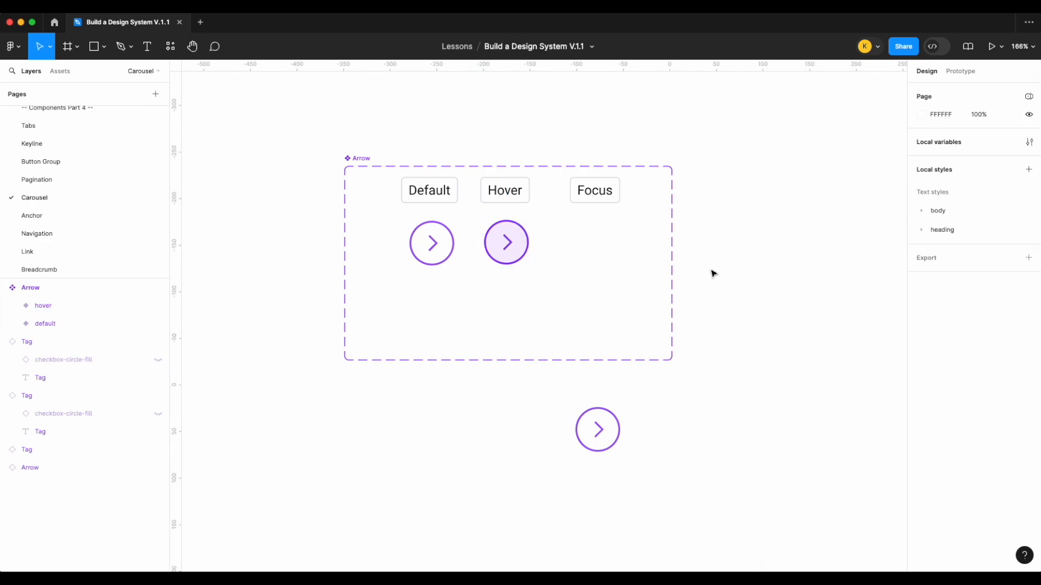
# Step: Duplicate the default variant beneath the Focus label and draw a rectangle of about 80 × 91 outside the component set
pyautogui.click(429, 244)
pyautogui.moveTo(428, 244); pyautogui.dragTo(586, 245)
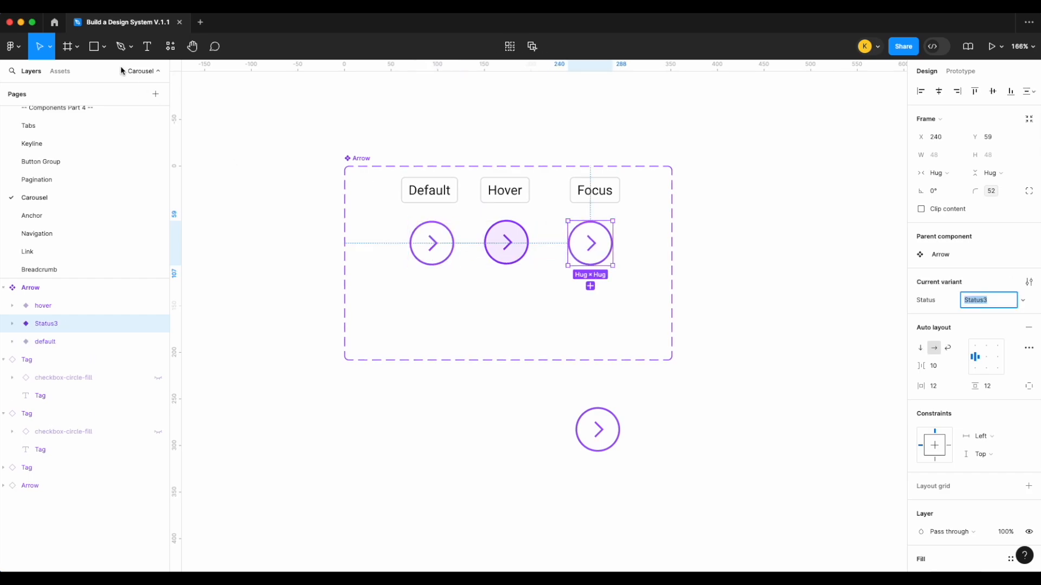
pyautogui.click(105, 47)
pyautogui.click(95, 74)
pyautogui.moveTo(738, 263); pyautogui.dragTo(813, 348)
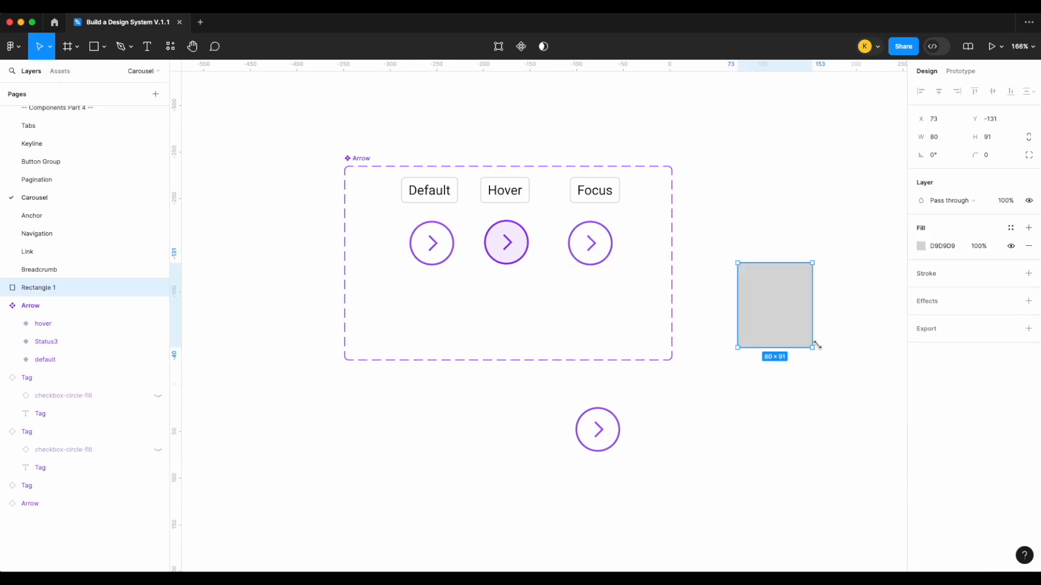
# Step: Set the Status value of the variant beneath the Focus label to focus
pyautogui.click(592, 255)
pyautogui.click(965, 297)
pyautogui.write('focus')
pyautogui.press('Return')
# Step: Bind the gray rectangle's corner radius to the border radius variable round, with value 52
pyautogui.scroll(5, 815, 341)
pyautogui.click(805, 325)
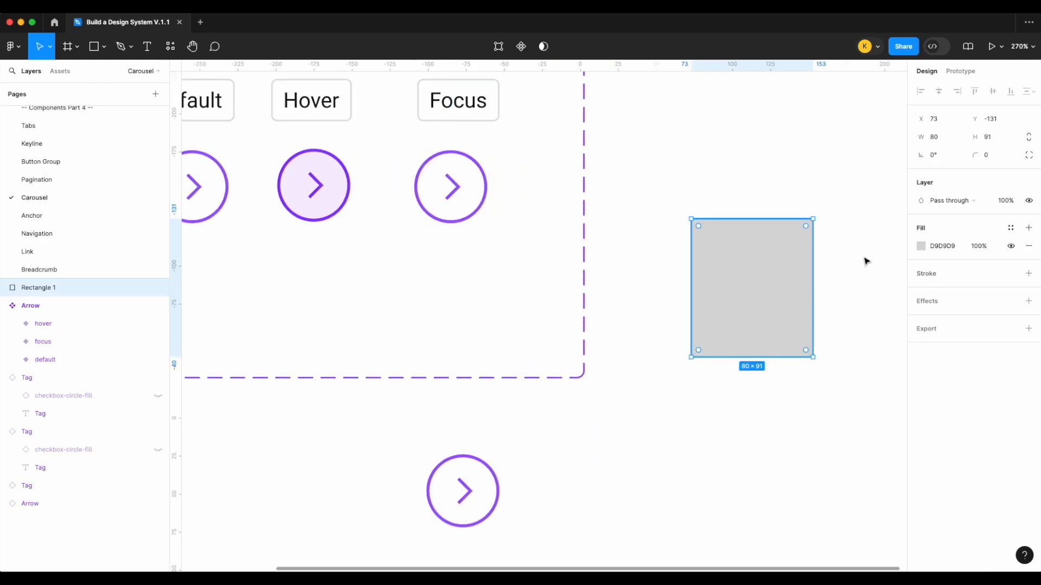
pyautogui.click(1012, 157)
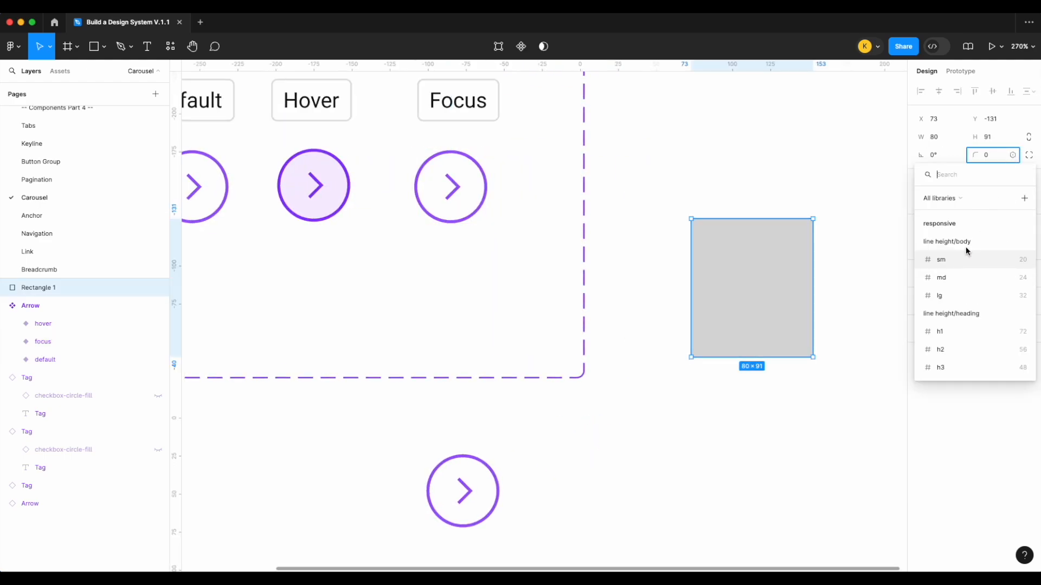
pyautogui.click(795, 300)
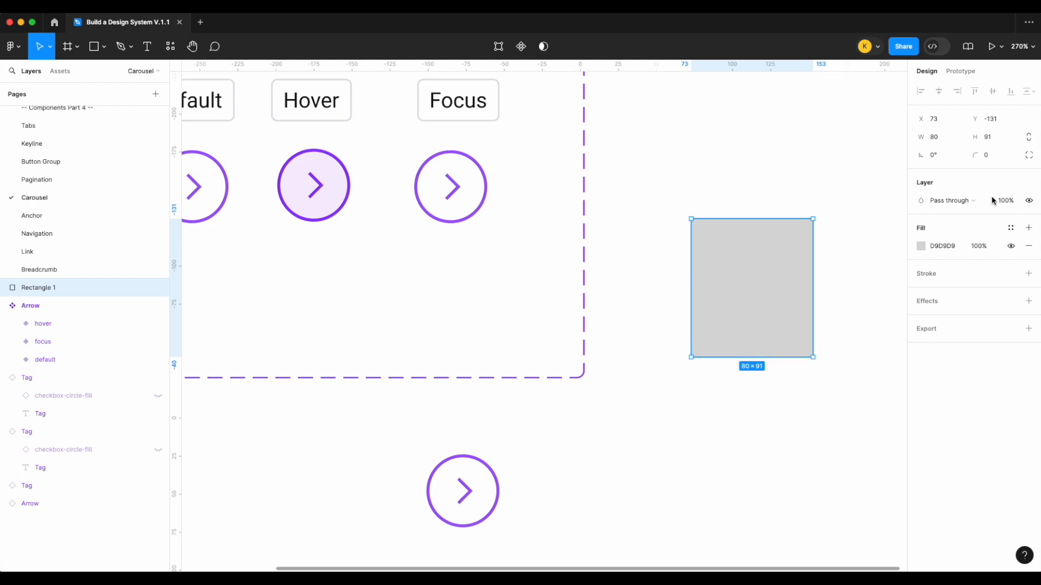
pyautogui.scroll(-4, 766, 265)
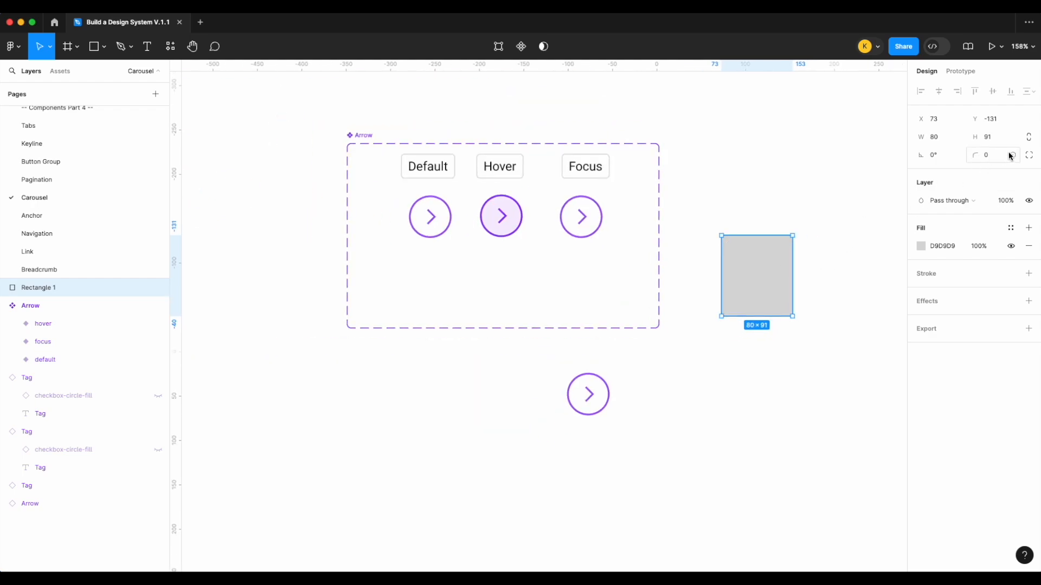
pyautogui.click(1012, 155)
pyautogui.write('rad')
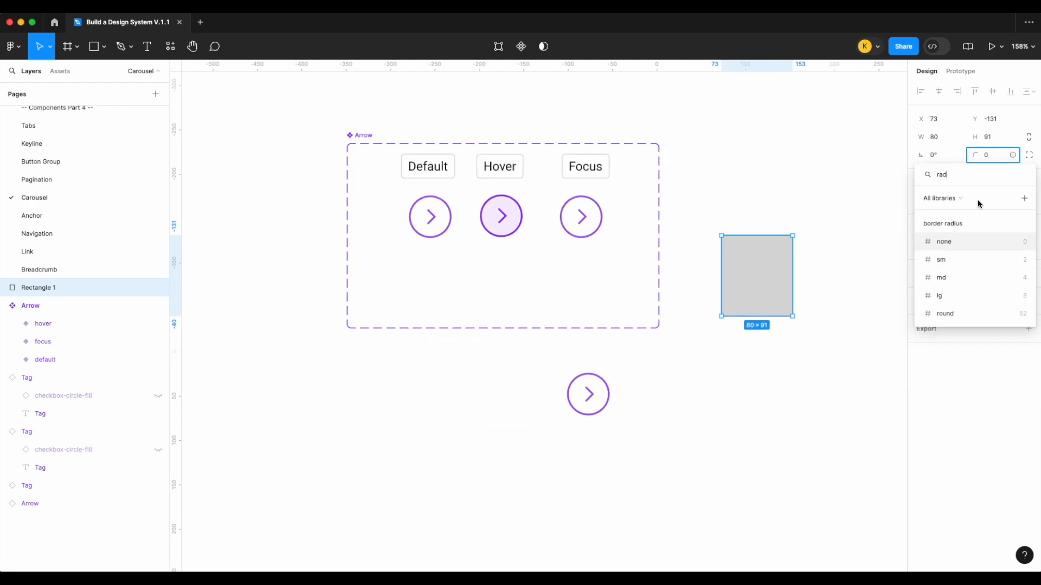
pyautogui.click(946, 313)
# Step: Set the rounded rectangle's height to 80 to make it a circle
pyautogui.scroll(4, 825, 255)
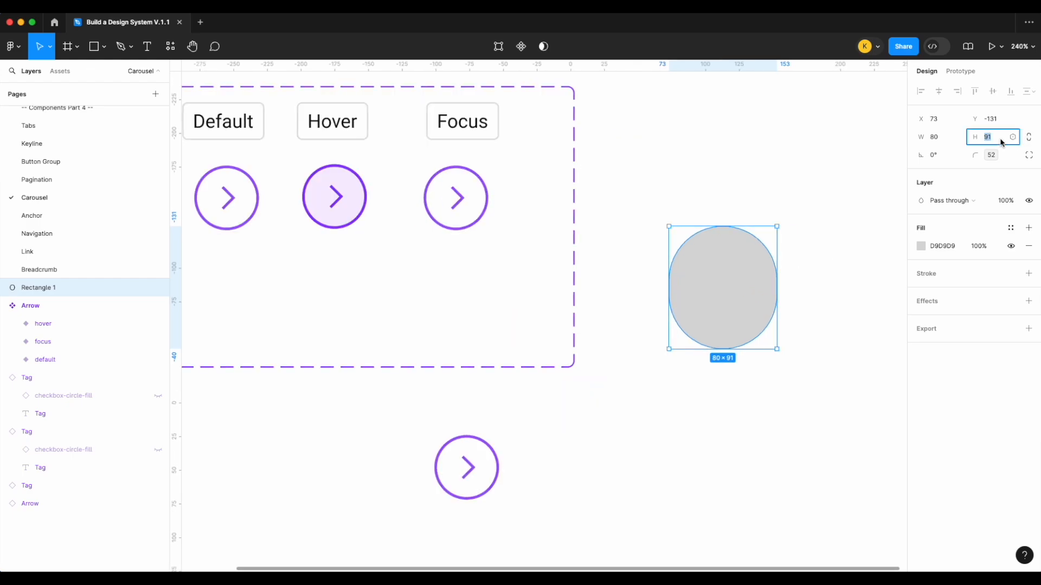
pyautogui.press('Return')
pyautogui.click(796, 218)
pyautogui.scroll(-4, 795, 218)
# Step: Add a black stroke to the circle and remove its gray fill
pyautogui.click(762, 262)
pyautogui.click(1029, 273)
pyautogui.click(1028, 246)
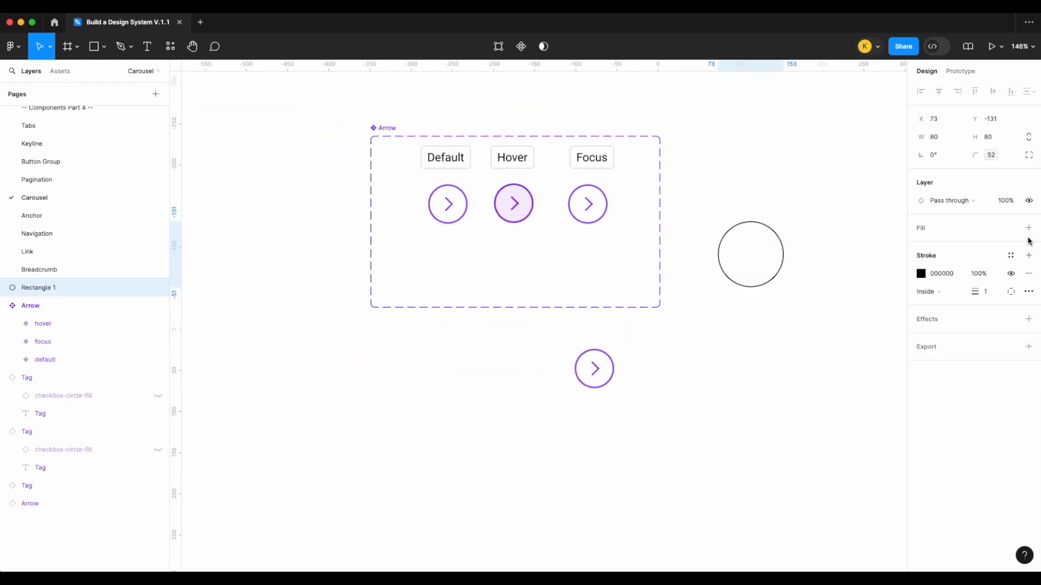
# Step: Bind the circle's stroke weight to the border width variable md, with value 2, and position the stroke outside
pyautogui.rightClick(988, 293)
pyautogui.click(990, 364)
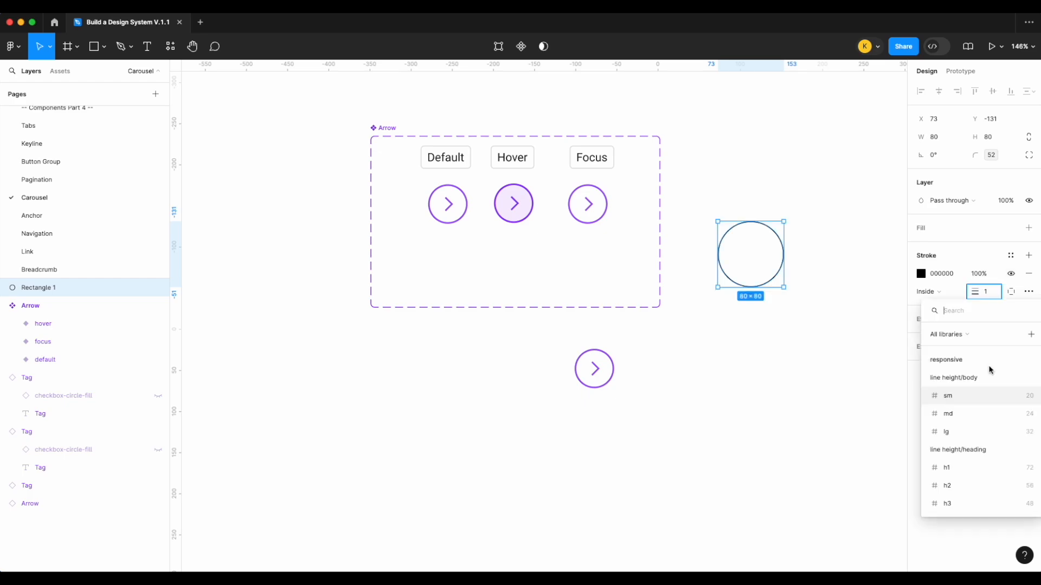
pyautogui.scroll(-3, 990, 370)
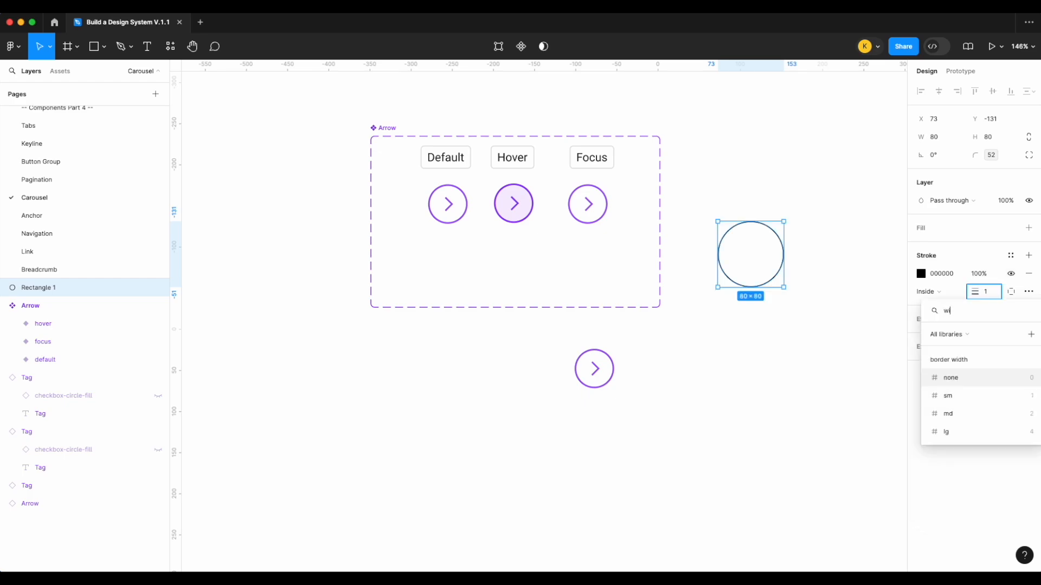
pyautogui.click(964, 431)
pyautogui.click(928, 292)
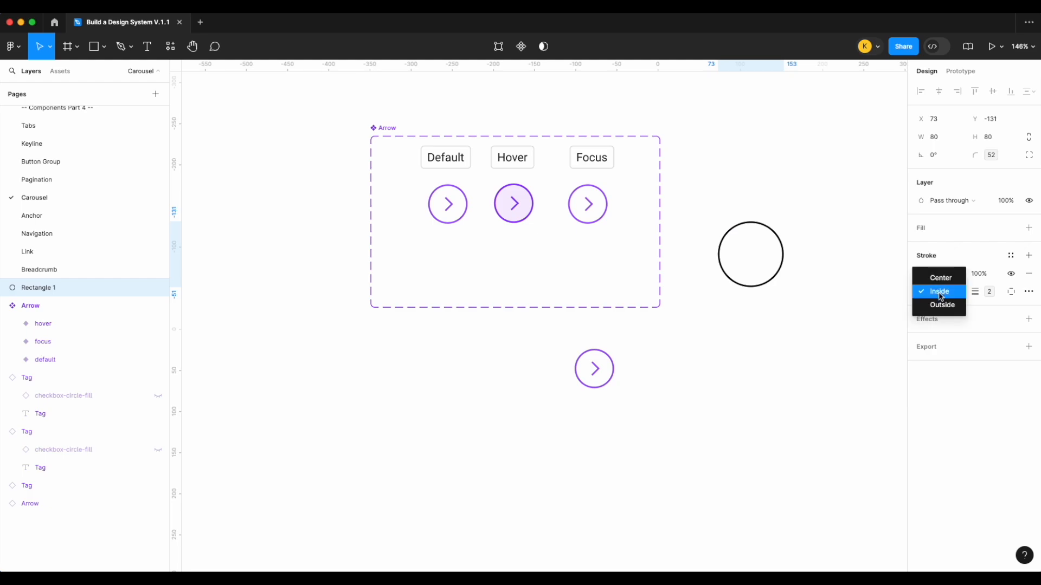
pyautogui.click(957, 302)
# Step: Apply the border/focus color variable to the circle's stroke
pyautogui.click(1009, 258)
pyautogui.write('bor')
pyautogui.scroll(-3, 842, 430)
pyautogui.click(813, 471)
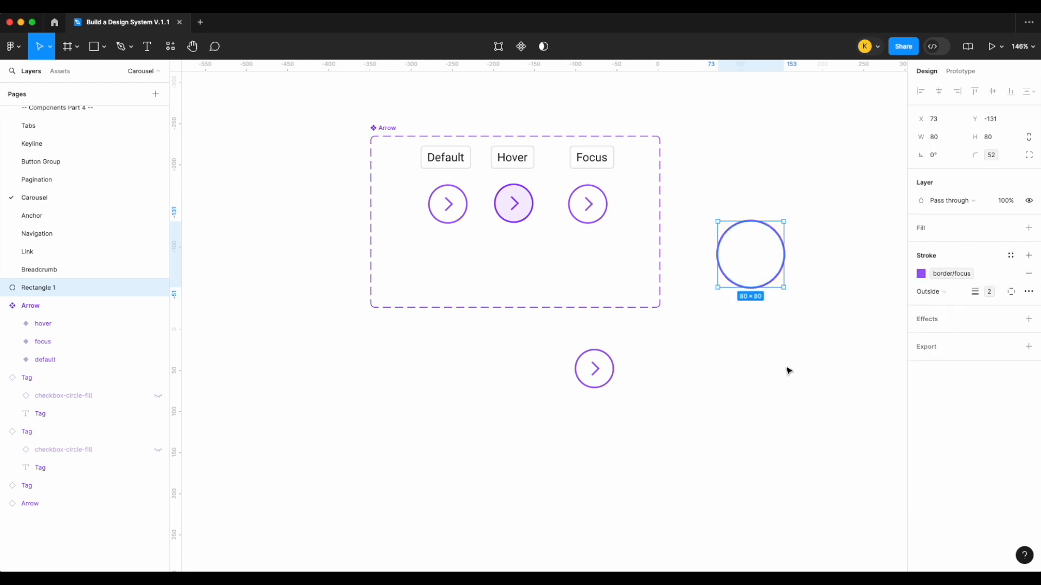
# Step: Paste a copy of the focus ring into the focus variant and set it to absolute position
pyautogui.click(771, 319)
pyautogui.click(771, 286)
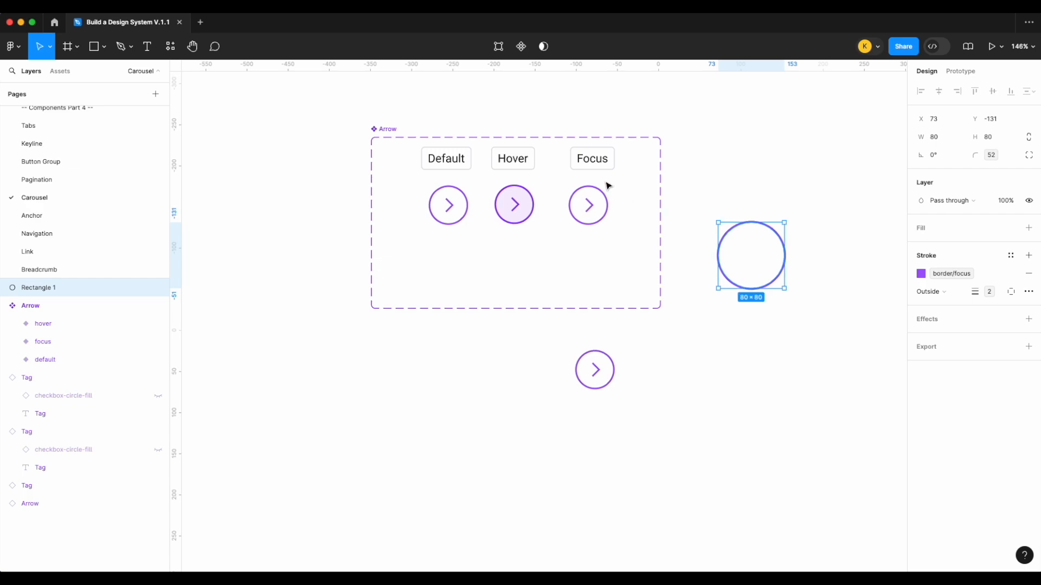
pyautogui.scroll(5, 611, 188)
pyautogui.click(714, 225)
pyautogui.press('super+v')
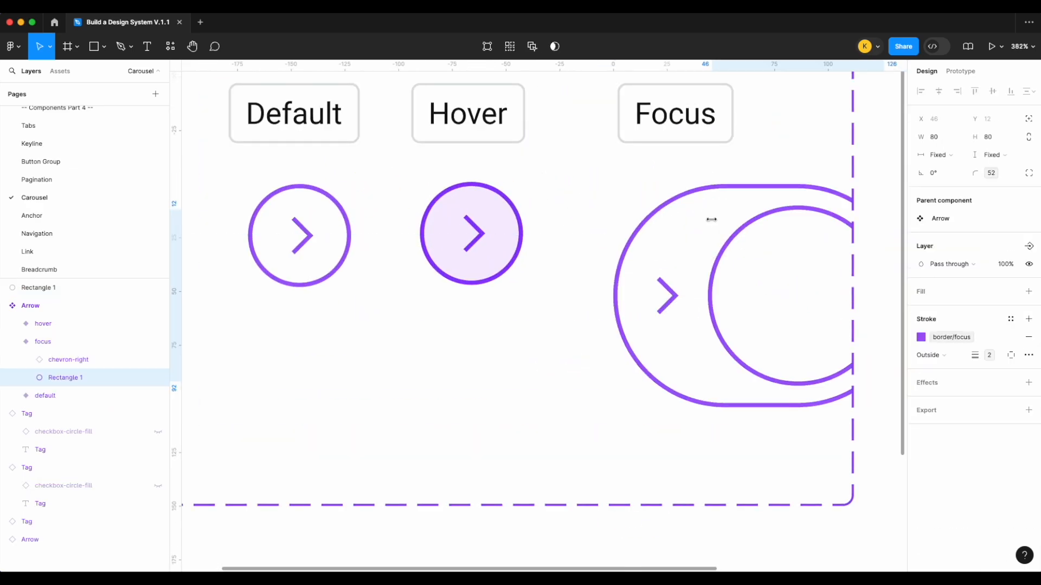
pyautogui.scroll(-2, 712, 219)
pyautogui.hscroll(2, 712, 219)
pyautogui.hscroll(1, 712, 219)
pyautogui.scroll(-1, 716, 222)
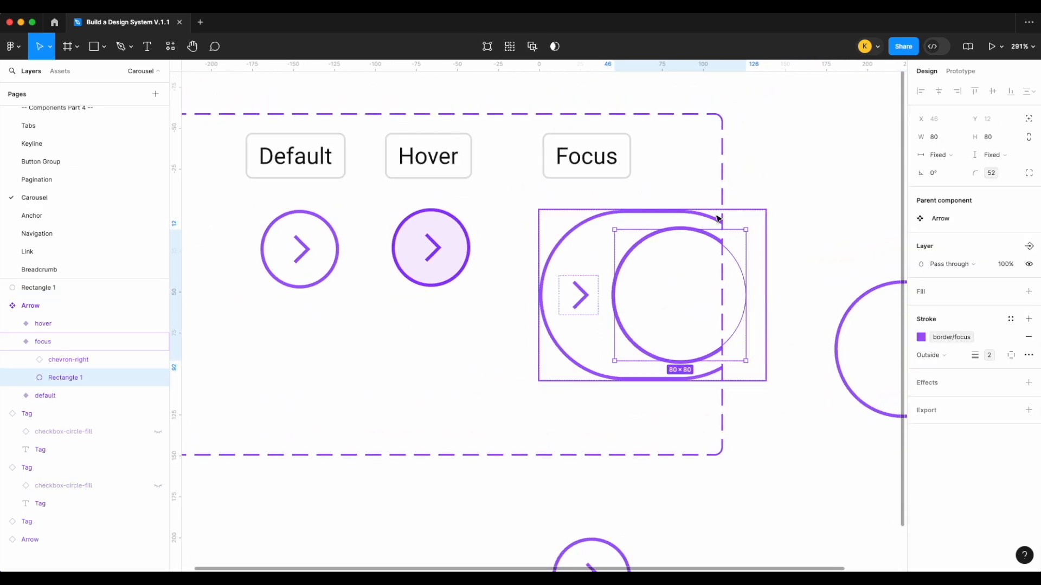
pyautogui.click(1029, 119)
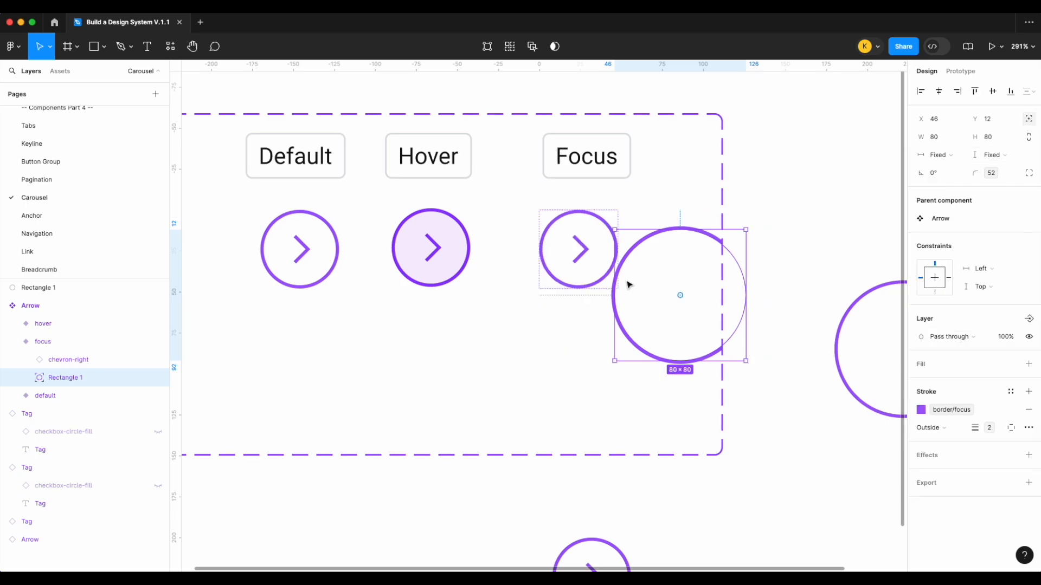
# Step: Move the focus ring over the arrow in the focus variant, to X -14 and Y -8
pyautogui.scroll(3, 627, 283)
pyautogui.hotkey('shift', 'Left')
pyautogui.hotkey('shift', 'Left')
pyautogui.hotkey('shift', 'Left')
pyautogui.hotkey('shift', 'Left')
pyautogui.hotkey('shift', 'Left')
pyautogui.hotkey('shift', 'Left')
pyautogui.hotkey('shift', 'Up')
pyautogui.hotkey('shift', 'Up')
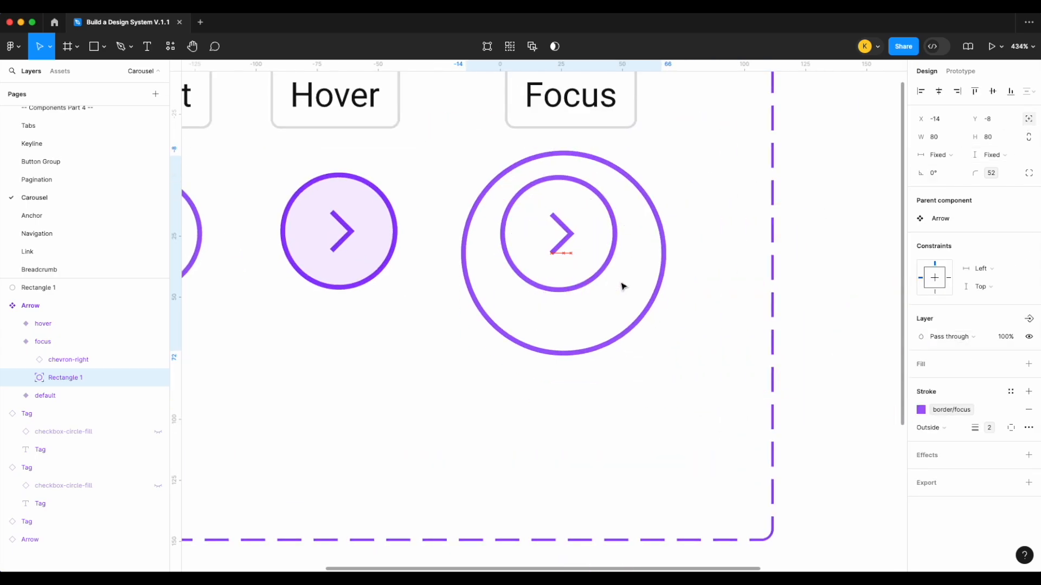
# Step: Shrink the focus ring proportionally around the focus arrow to 58 × 58
pyautogui.scroll(5, 623, 286)
pyautogui.hscroll(-2, 408, 453)
pyautogui.moveTo(381, 418); pyautogui.dragTo(441, 339)
pyautogui.scroll(3, 576, 328)
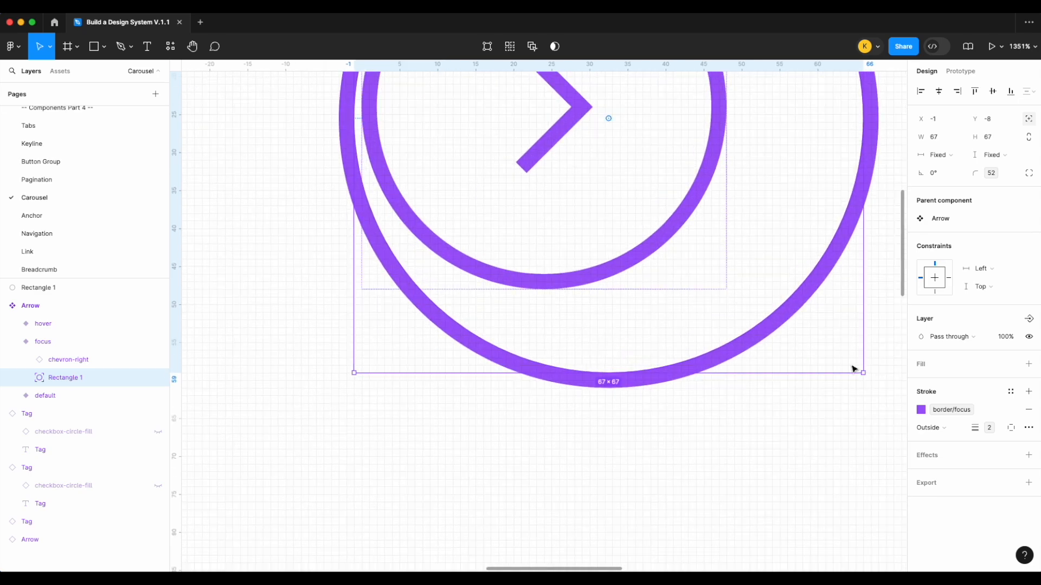
pyautogui.moveTo(863, 372); pyautogui.dragTo(796, 304)
pyautogui.scroll(3, 671, 304)
pyautogui.hscroll(-2, 671, 304)
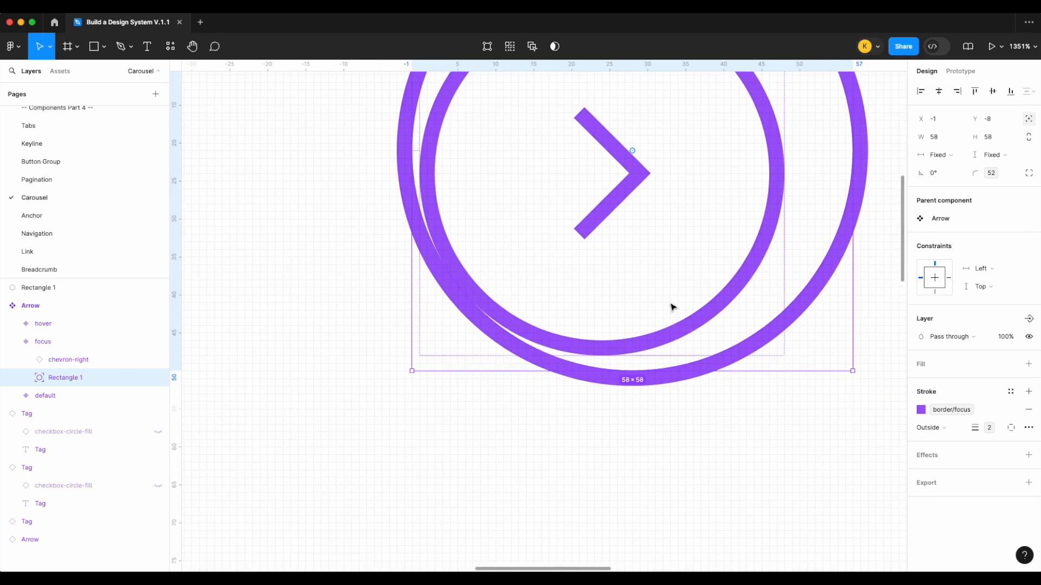
# Step: Nudge the ring to X -5, Y -7 around the arrow and reduce its size to 53 × 53
pyautogui.press('Left')
pyautogui.press('Left')
pyautogui.press('Left')
pyautogui.press('Down')
pyautogui.scroll(5, 532, 242)
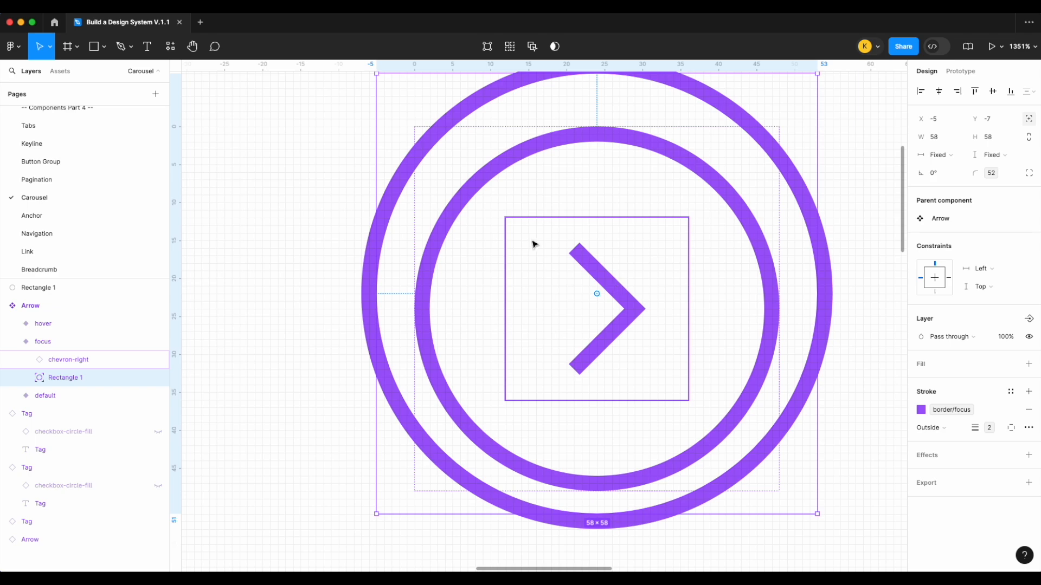
pyautogui.moveTo(375, 138); pyautogui.dragTo(405, 169)
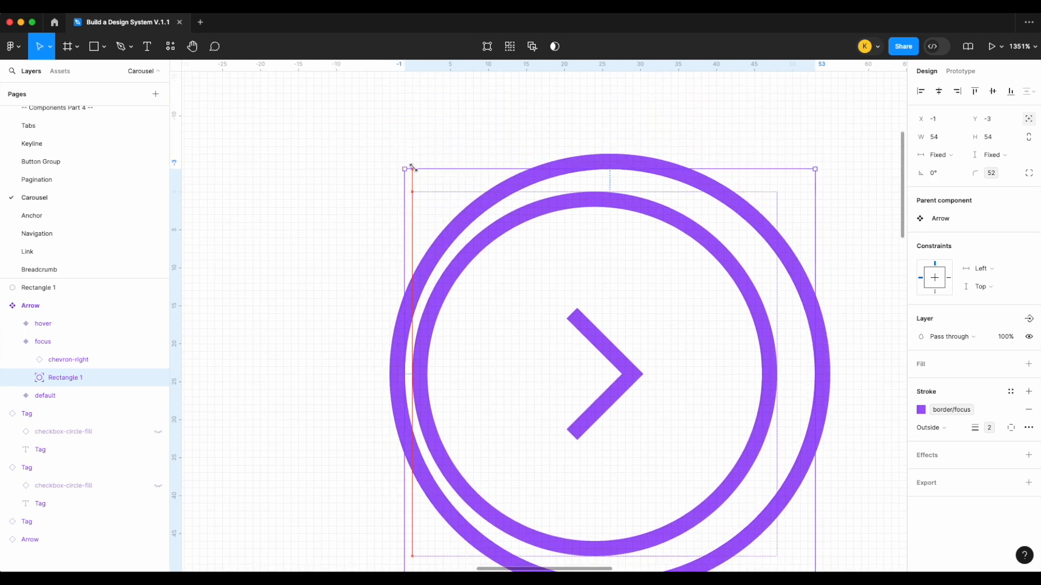
pyautogui.moveTo(806, 177); pyautogui.dragTo(802, 179)
pyautogui.scroll(2, 661, 249)
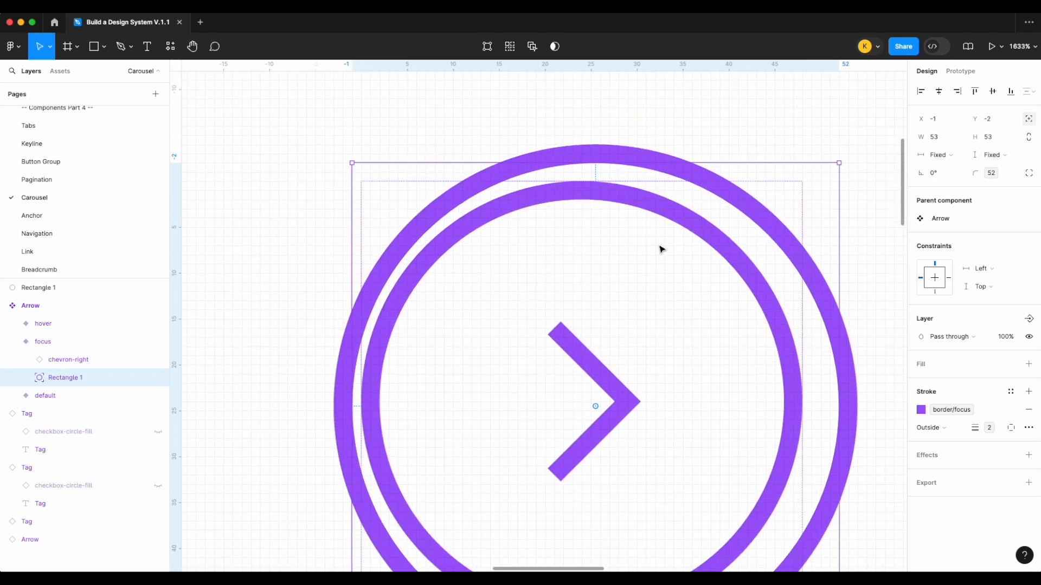
# Step: Place the focus ring at X -2, Y -2 and resize it to 52 × 52
pyautogui.scroll(6, 595, 185)
pyautogui.scroll(-5, 607, 154)
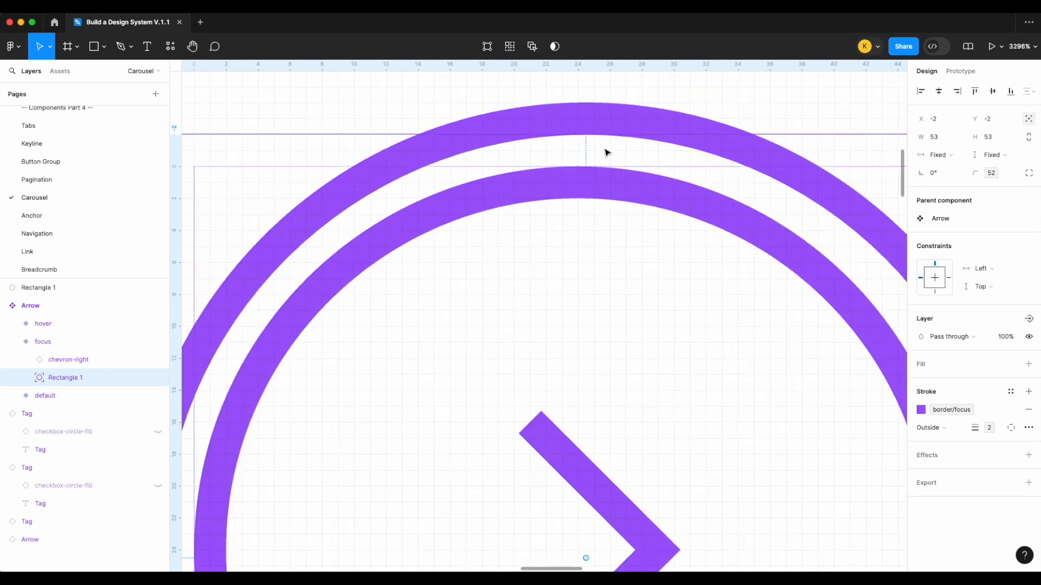
pyautogui.scroll(4, 367, 260)
pyautogui.scroll(-7, 309, 362)
pyautogui.hscroll(3, 309, 361)
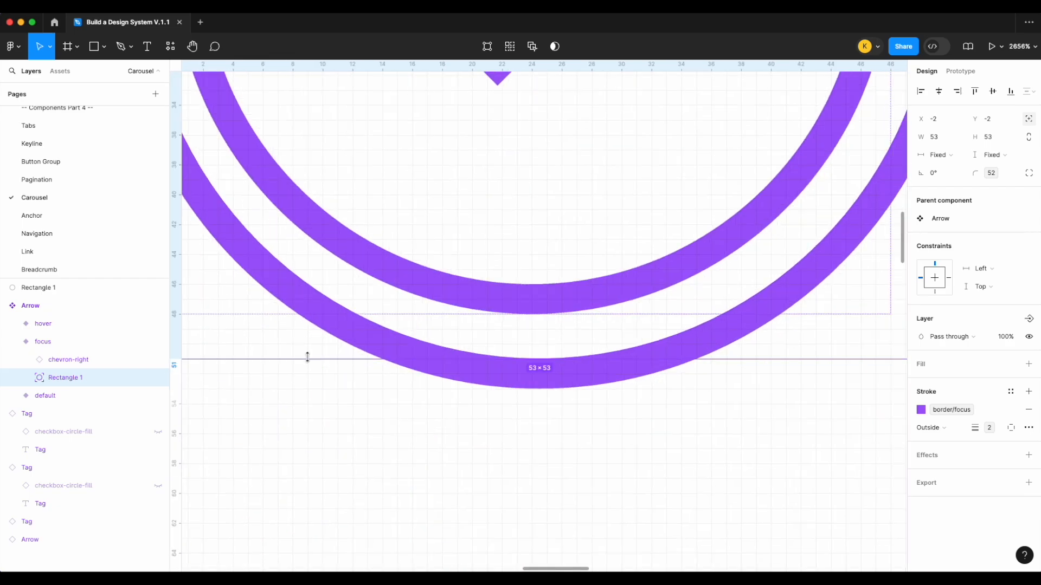
pyautogui.scroll(-5, 578, 369)
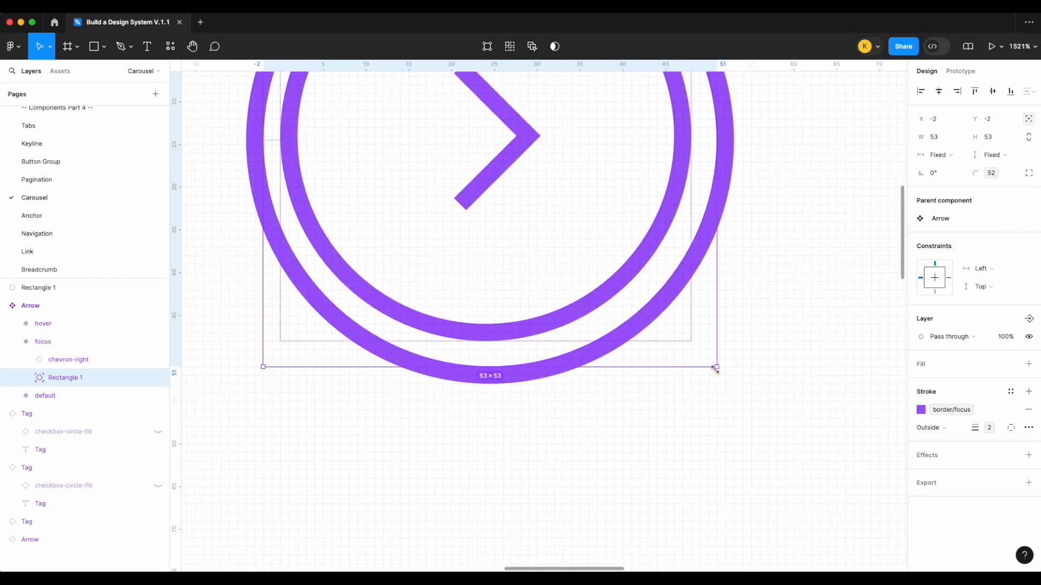
pyautogui.moveTo(710, 364); pyautogui.dragTo(709, 358)
pyautogui.scroll(3, 548, 341)
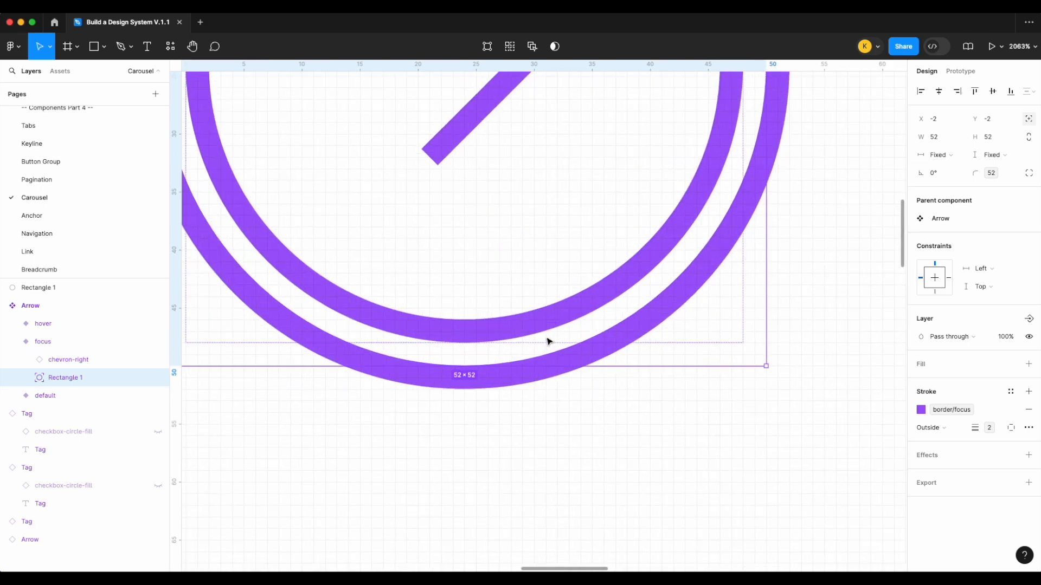
# Step: Examine the gap between the focus ring and the arrow's border on every side
pyautogui.scroll(3, 669, 293)
pyautogui.scroll(-5, 633, 211)
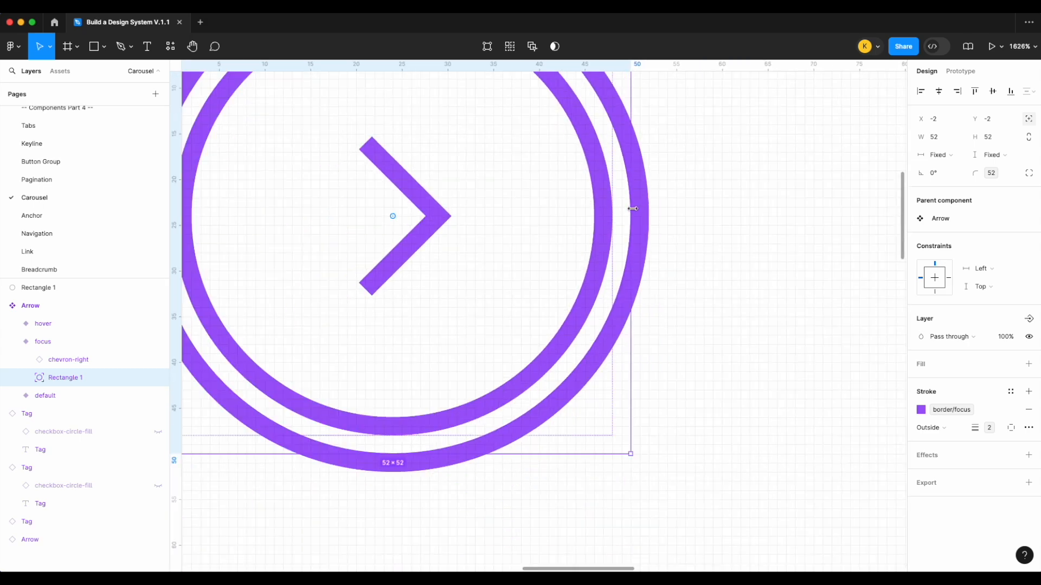
pyautogui.scroll(4, 635, 213)
pyautogui.hscroll(-2, 636, 213)
pyautogui.scroll(3, 490, 218)
pyautogui.scroll(-4, 622, 253)
pyautogui.hscroll(-1, 622, 254)
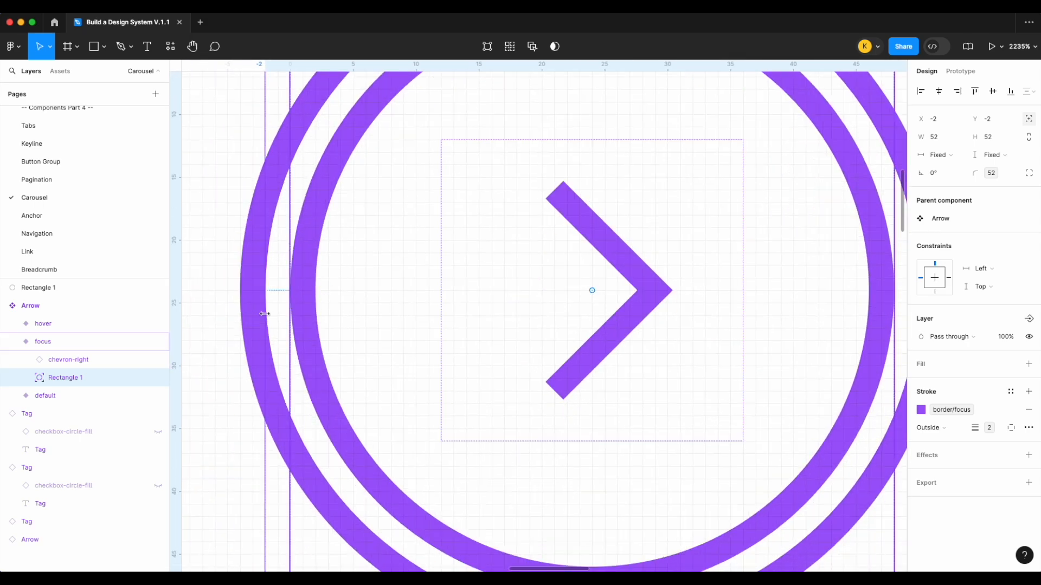
pyautogui.scroll(-5, 300, 314)
pyautogui.scroll(-4, 425, 383)
pyautogui.hscroll(-1, 437, 395)
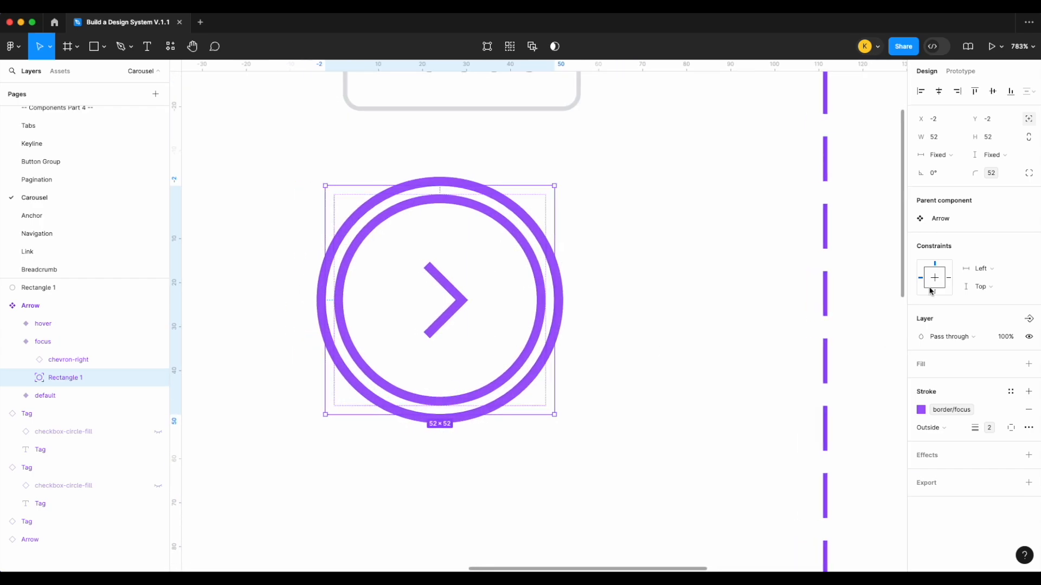
# Step: Change the focus ring's horizontal and vertical constraints within the focus variant
pyautogui.click(985, 266)
pyautogui.click(981, 297)
pyautogui.click(993, 293)
pyautogui.click(992, 313)
pyautogui.click(730, 272)
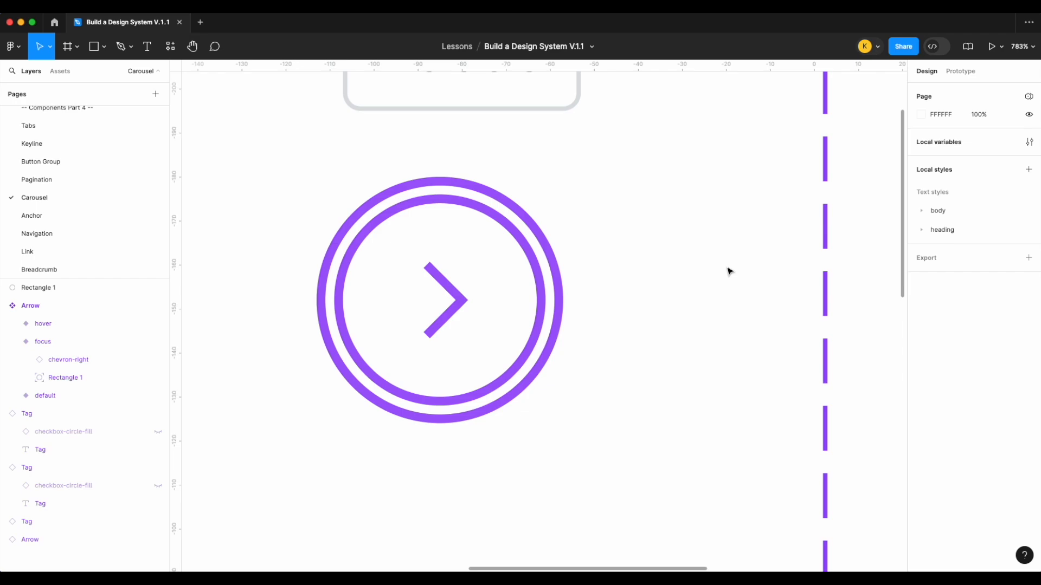
# Step: Delete the spare 80 × 80 focus ring lying beside the Arrow component set
pyautogui.hotkey('shift', '1')
pyautogui.scroll(-2, 729, 271)
pyautogui.hscroll(2, 727, 270)
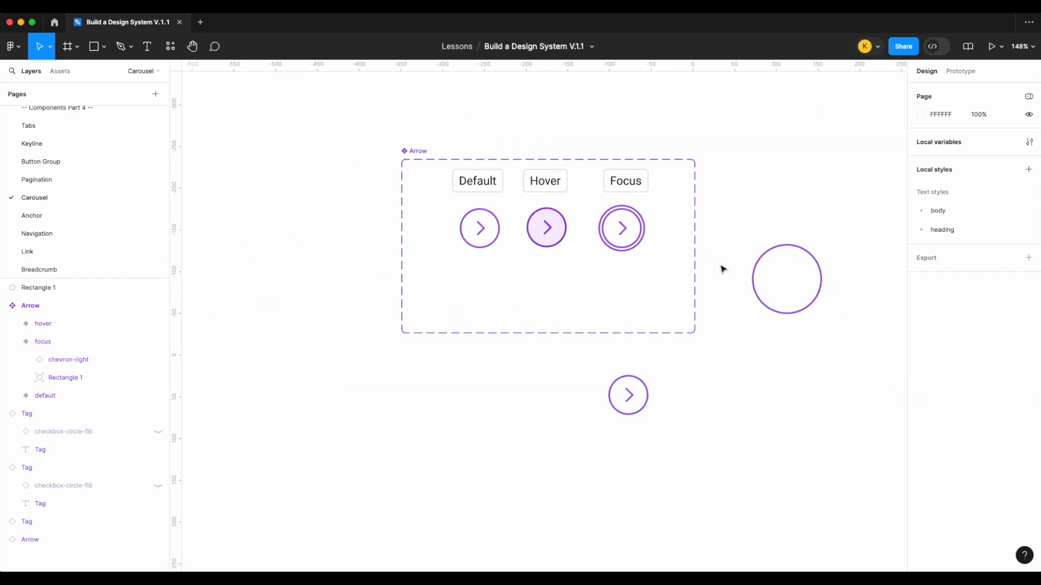
pyautogui.click(628, 395)
pyautogui.click(787, 314)
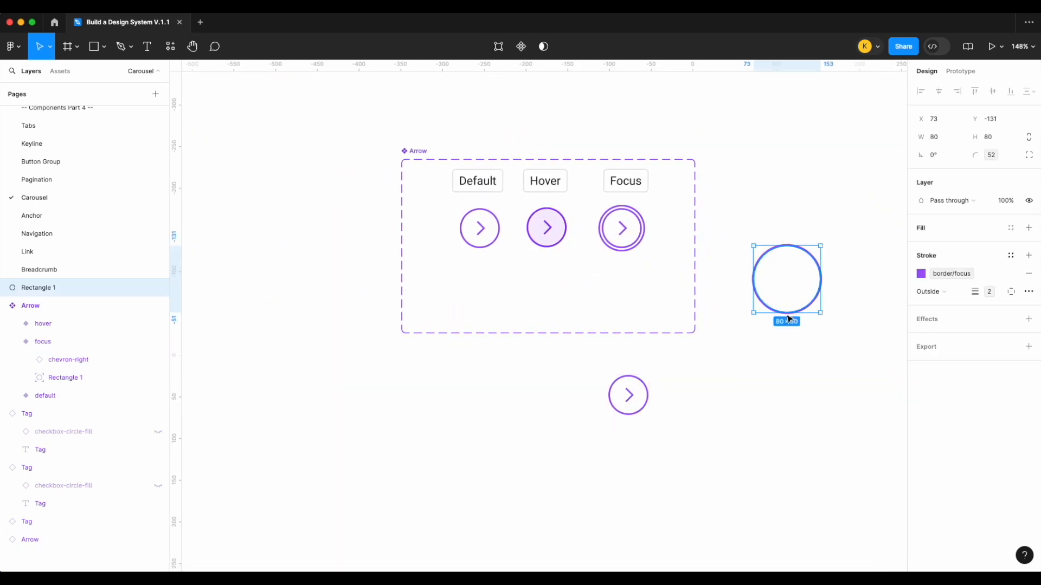
pyautogui.press('Delete')
# Step: Move the Arrow instance beside the component set and switch its Status to focus as a test
pyautogui.moveTo(632, 395); pyautogui.dragTo(790, 240)
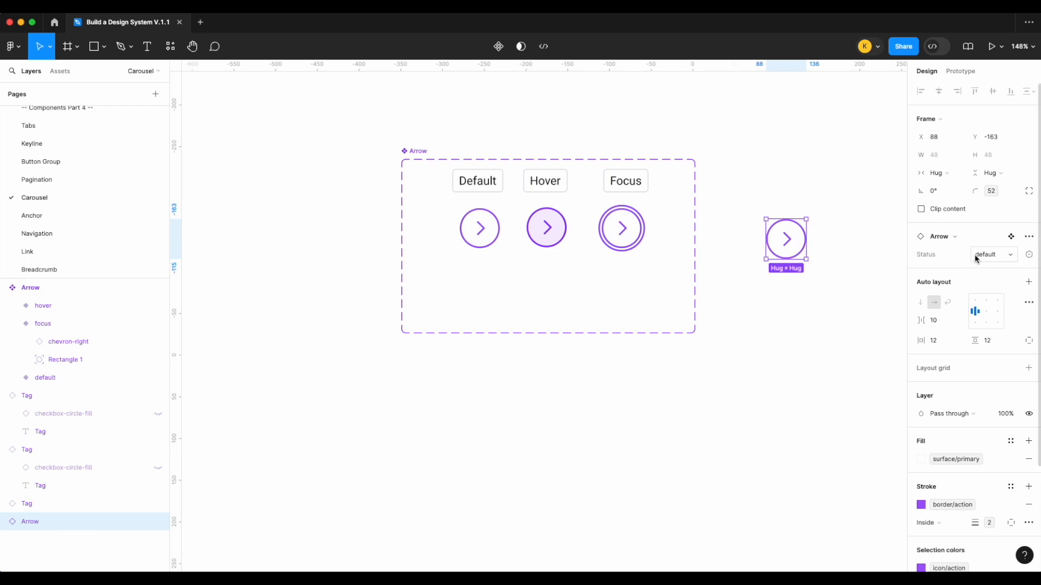
pyautogui.click(1000, 258)
pyautogui.click(998, 255)
pyautogui.click(1000, 260)
pyautogui.click(1000, 269)
pyautogui.click(999, 259)
pyautogui.click(999, 271)
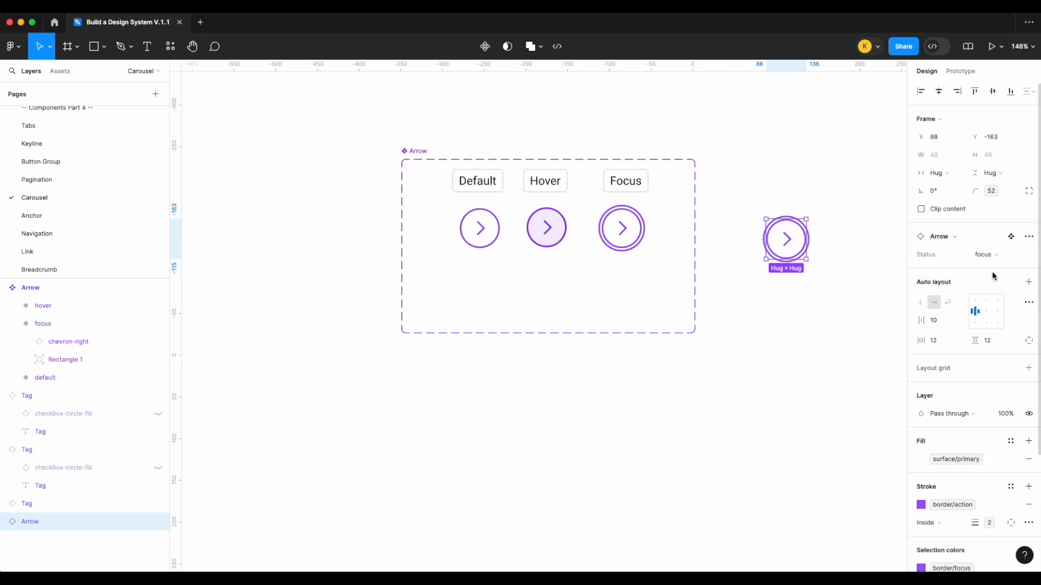
pyautogui.click(858, 283)
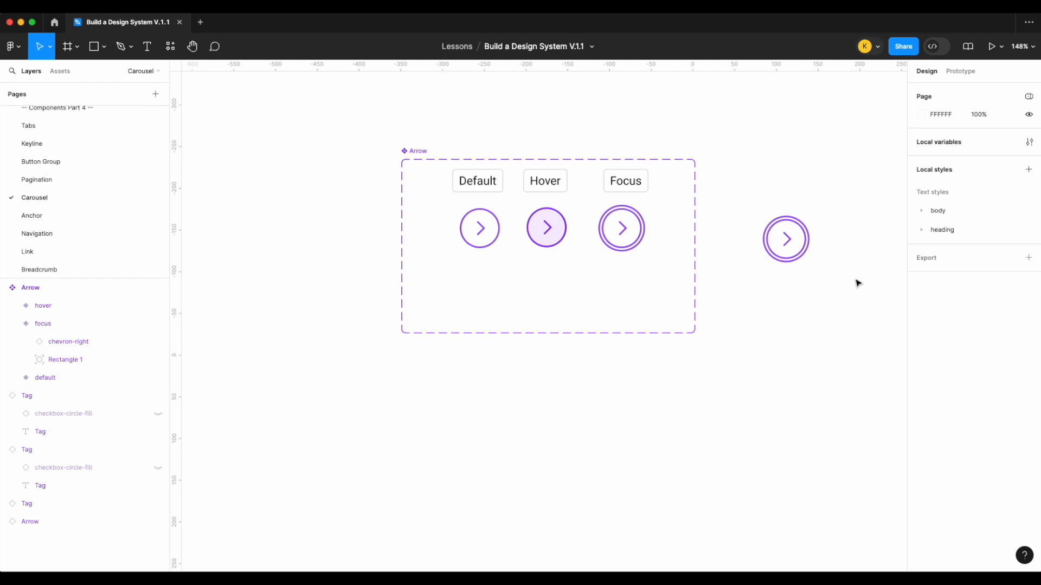
# Step: Center the Focus tag above the focus variant at X -92 and delete the test Arrow instance
pyautogui.hscroll(1, 427, 156)
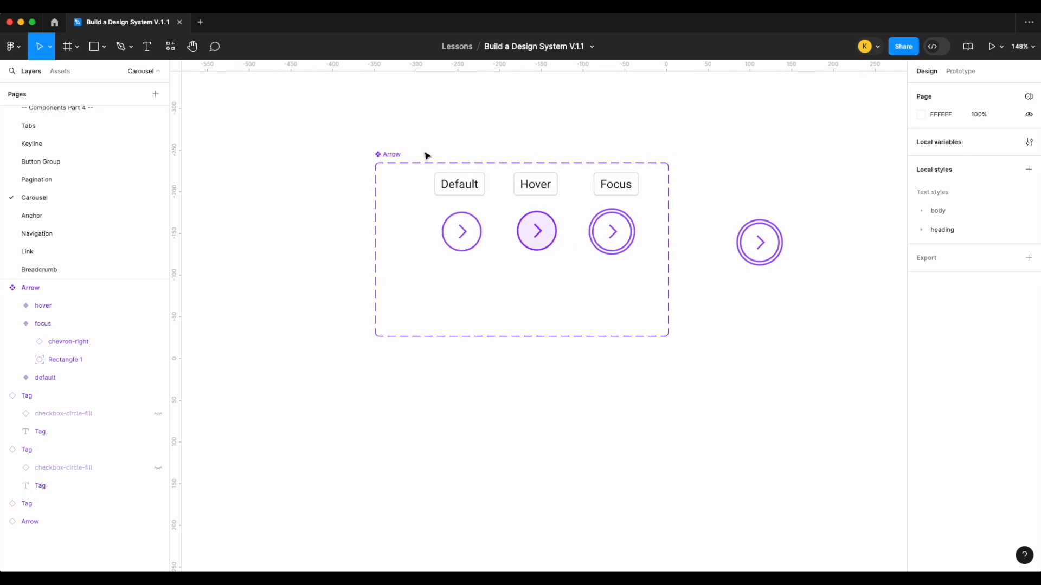
pyautogui.click(625, 198)
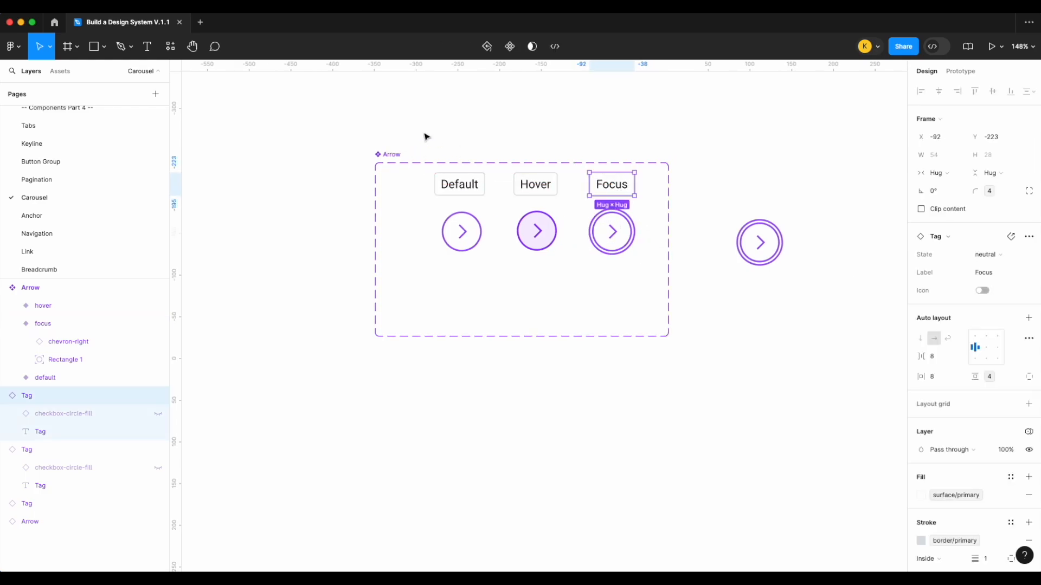
pyautogui.moveTo(781, 259); pyautogui.dragTo(800, 245)
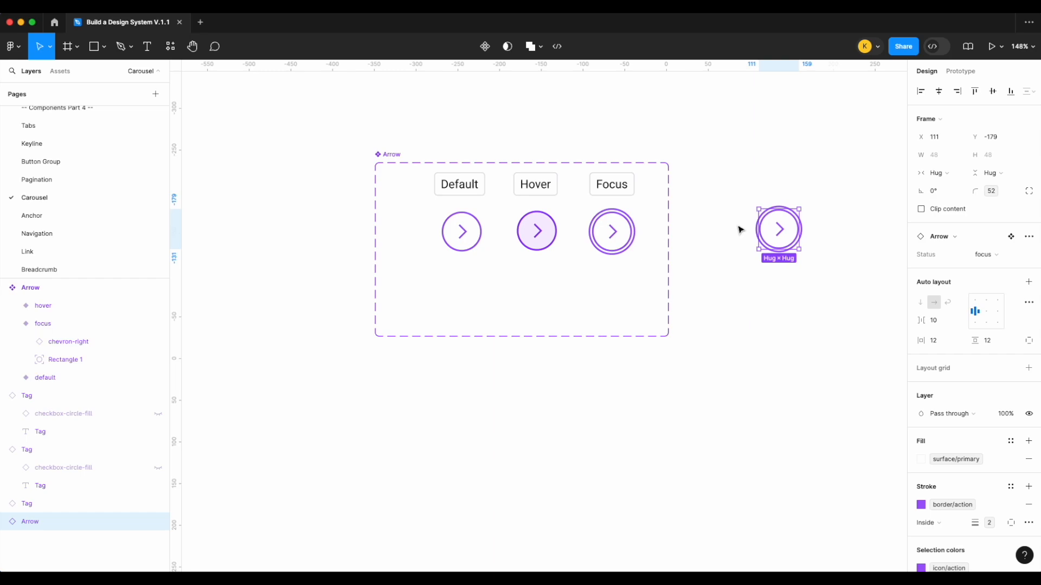
pyautogui.press('Delete')
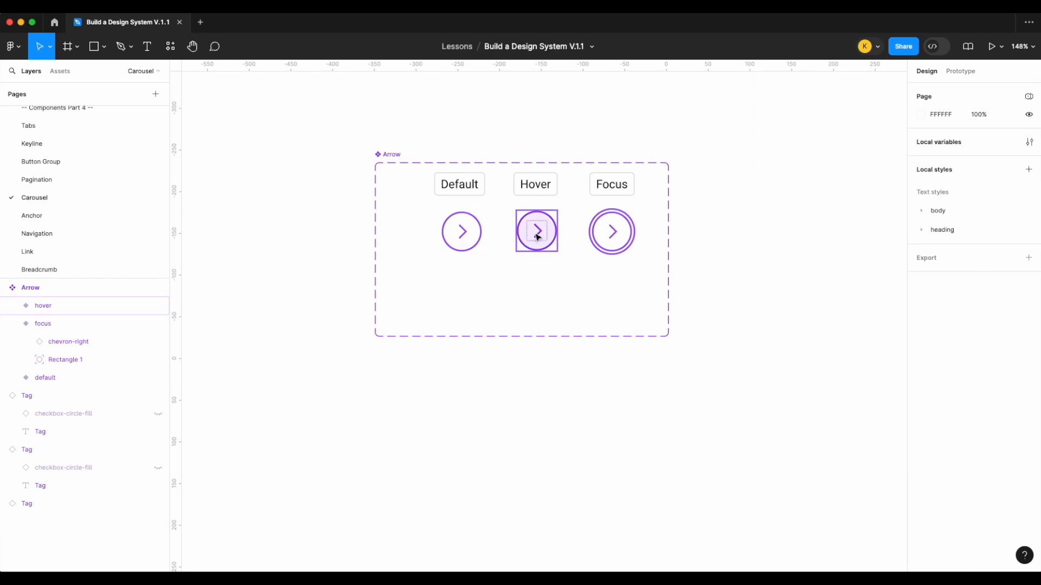
# Step: Add a variant property named Type with the value right to the Arrow component set
pyautogui.click(388, 154)
pyautogui.click(1028, 247)
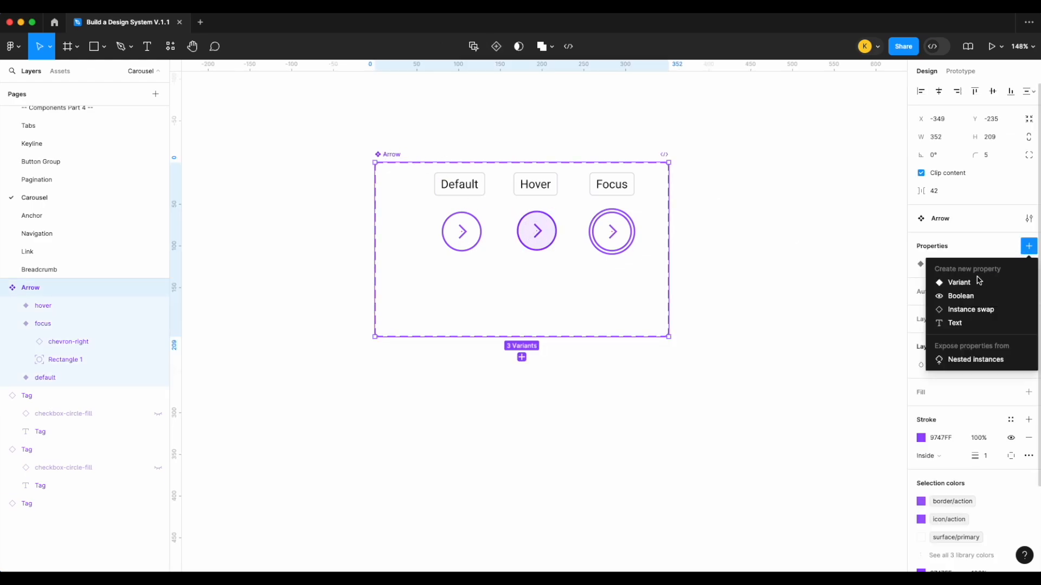
pyautogui.click(977, 281)
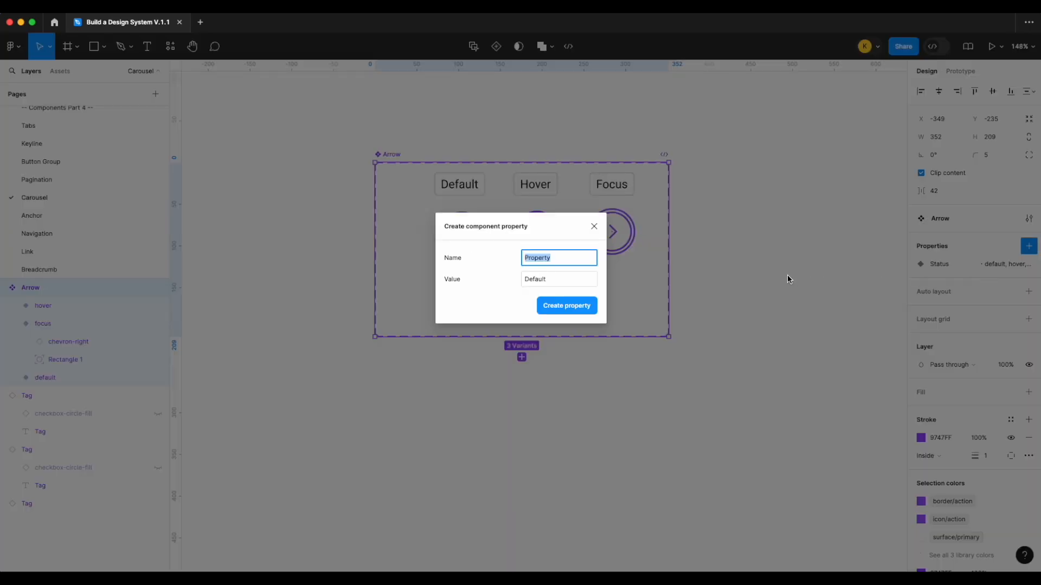
pyautogui.click(540, 281)
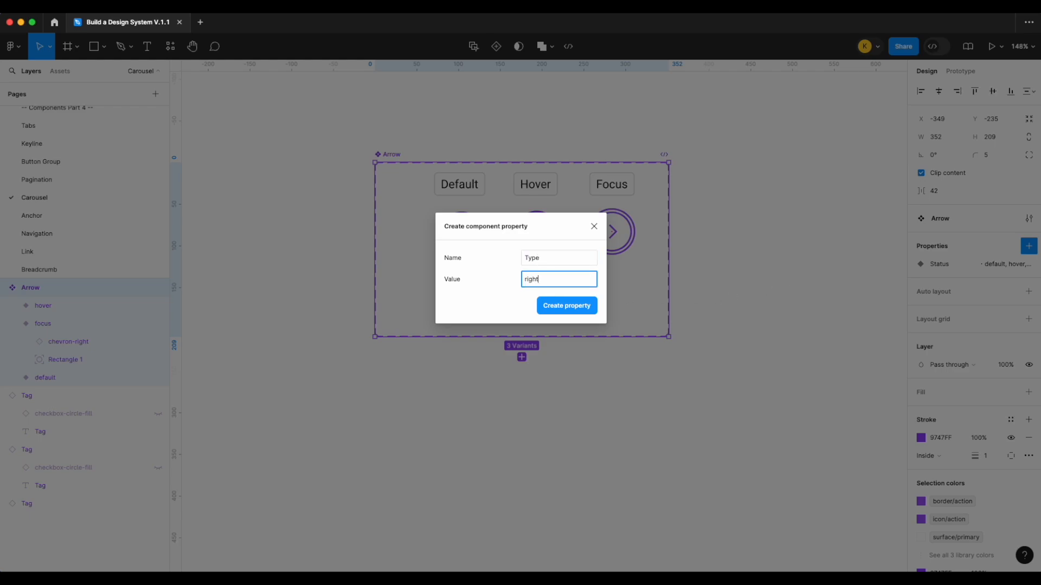
pyautogui.click(566, 305)
# Step: Place an instance of the default Arrow variant below the component set
pyautogui.click(462, 233)
pyautogui.moveTo(471, 237); pyautogui.dragTo(475, 386)
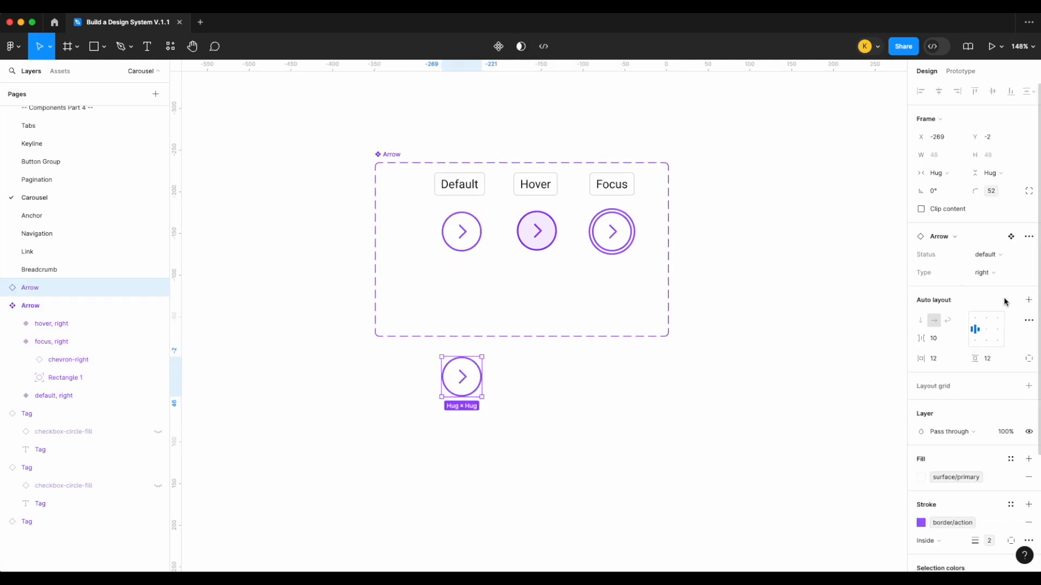
pyautogui.click(830, 359)
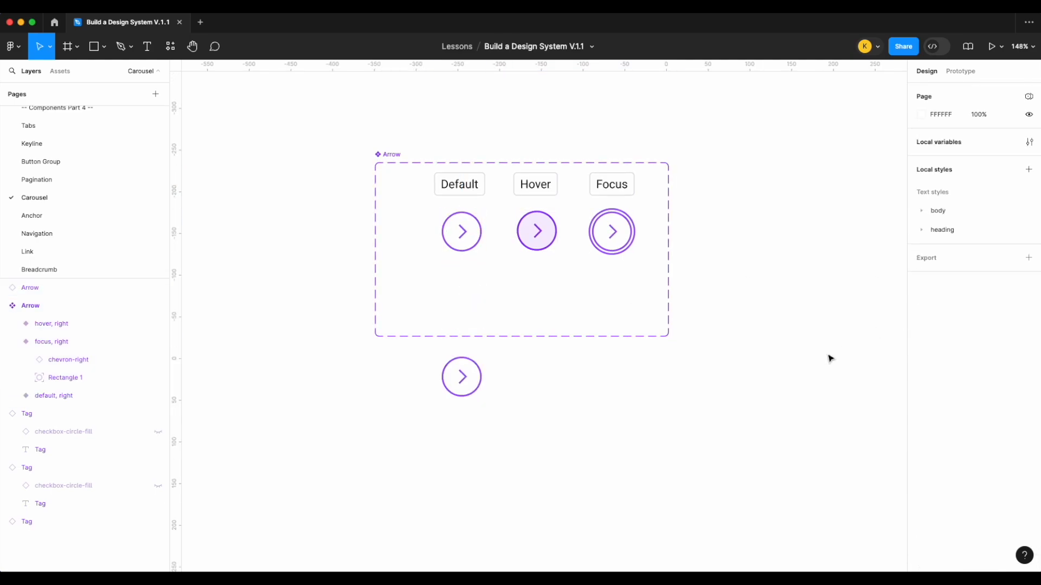
# Step: Trim the empty space on the left side of the Arrow component set
pyautogui.click(398, 161)
pyautogui.moveTo(375, 211); pyautogui.dragTo(407, 225)
# Step: Duplicate the three arrow variants into a second row below and set the copies' Type to left
pyautogui.moveTo(813, 286); pyautogui.dragTo(420, 210)
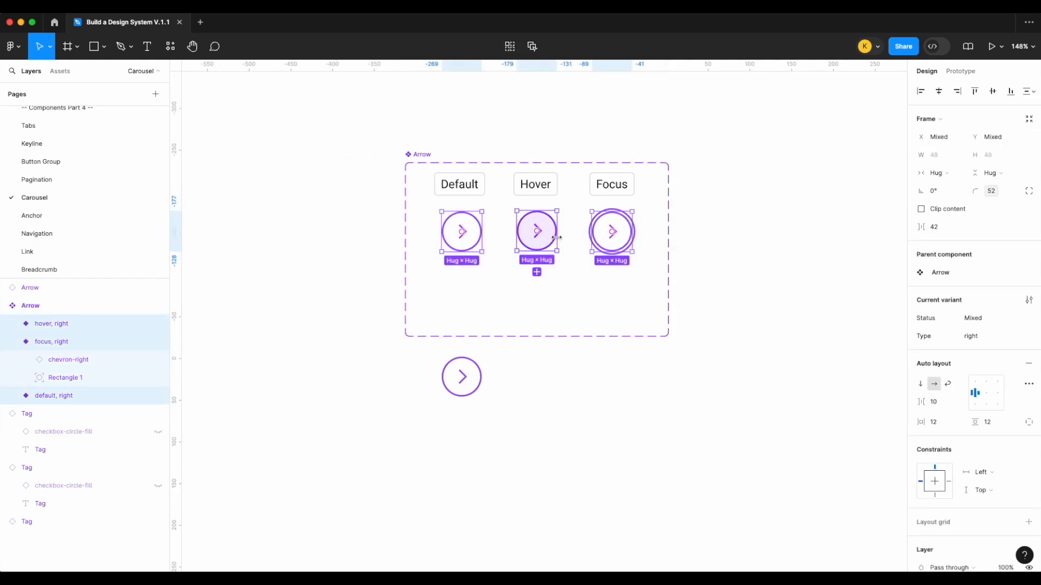
pyautogui.moveTo(548, 239); pyautogui.dragTo(548, 299)
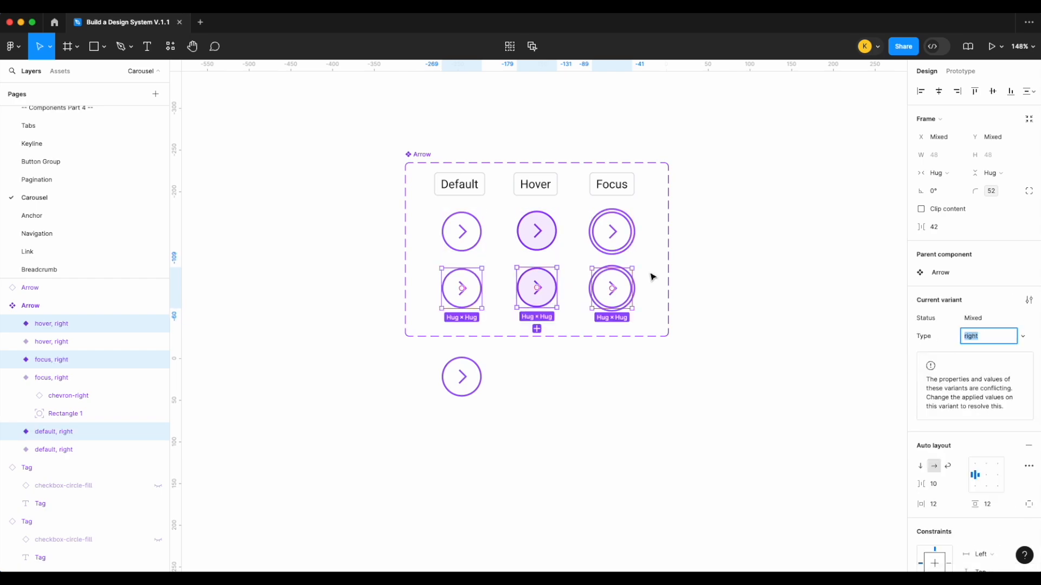
pyautogui.press('Return')
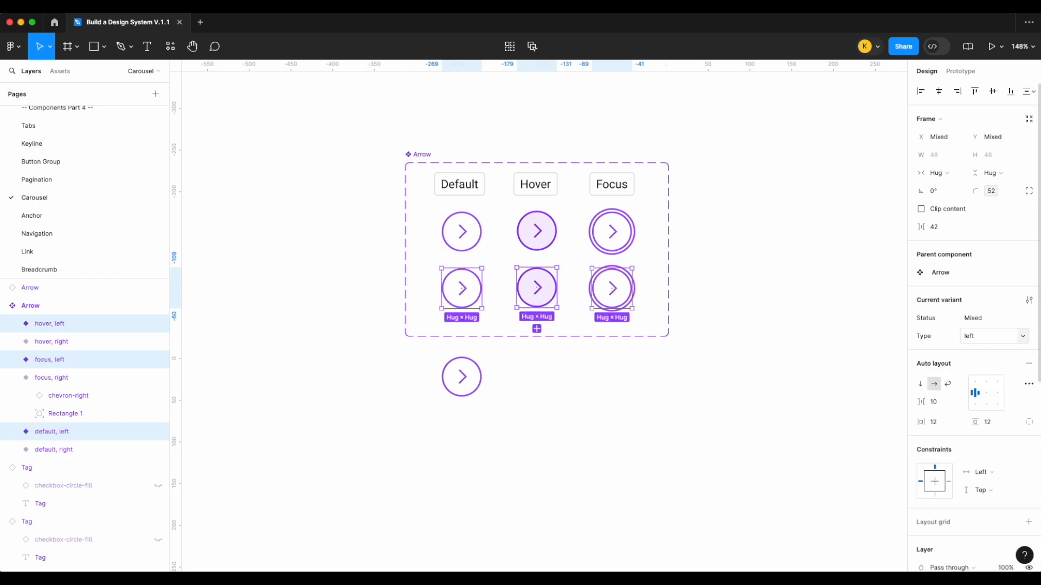
# Step: Swap the icon in the default, left variant for chevron-left
pyautogui.doubleClick(470, 298)
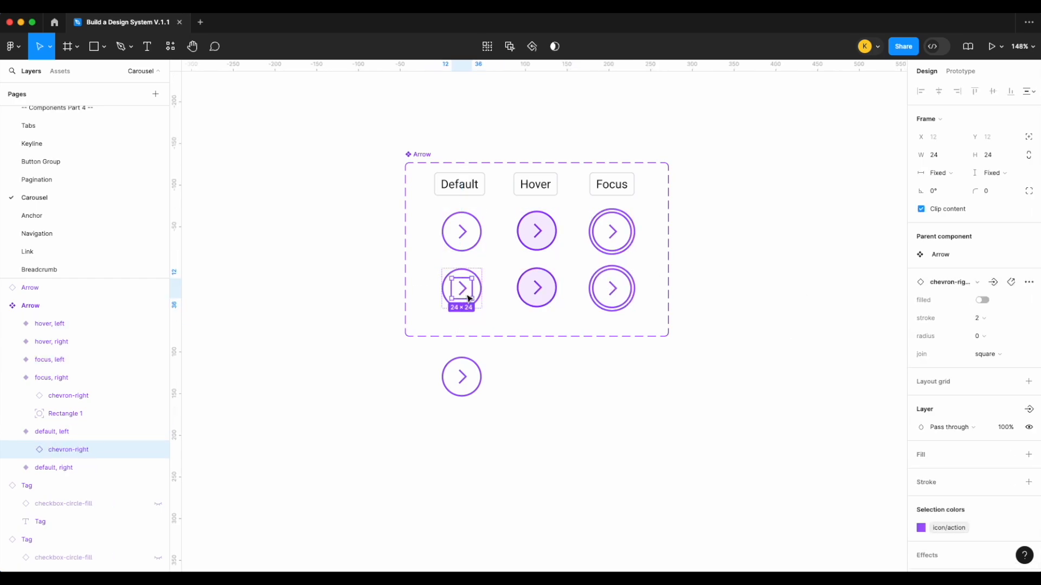
pyautogui.click(976, 282)
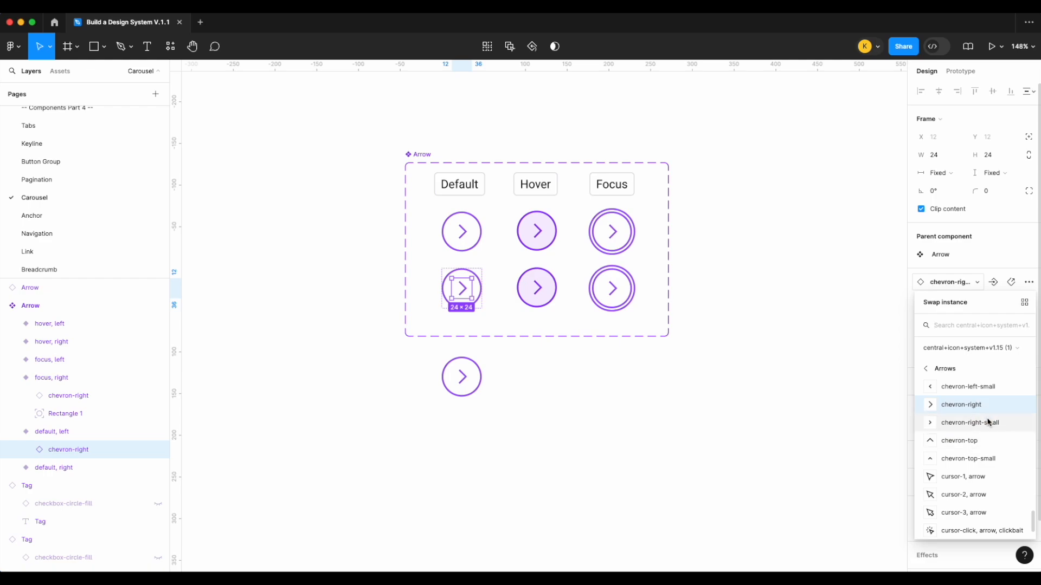
pyautogui.scroll(-1, 987, 434)
pyautogui.scroll(5, 987, 436)
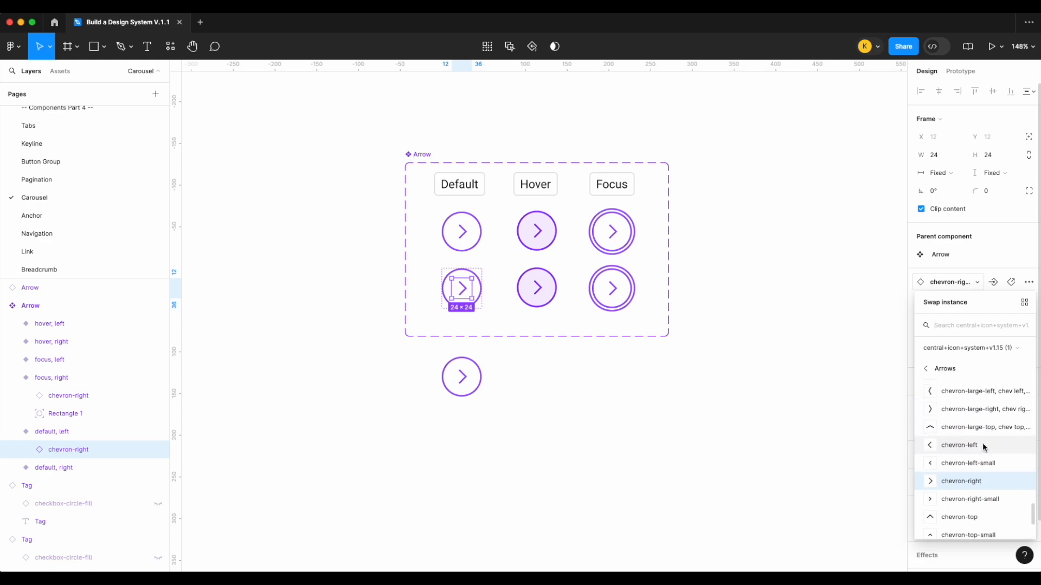
pyautogui.press('Escape')
# Step: Swap the icons in the hover, left and focus, left variants for chevron-left
pyautogui.click(538, 294)
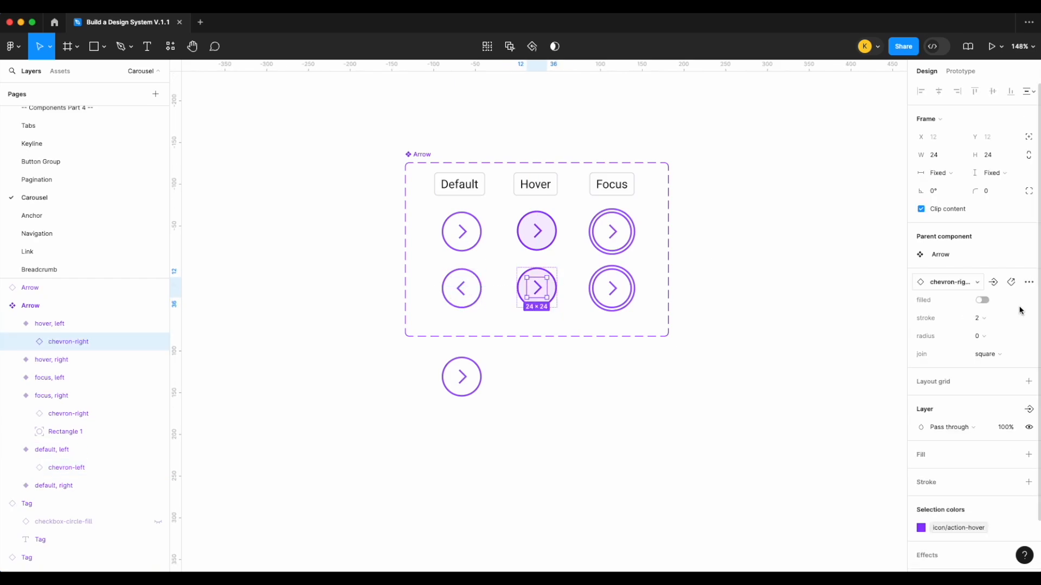
pyautogui.click(976, 283)
pyautogui.scroll(2, 921, 439)
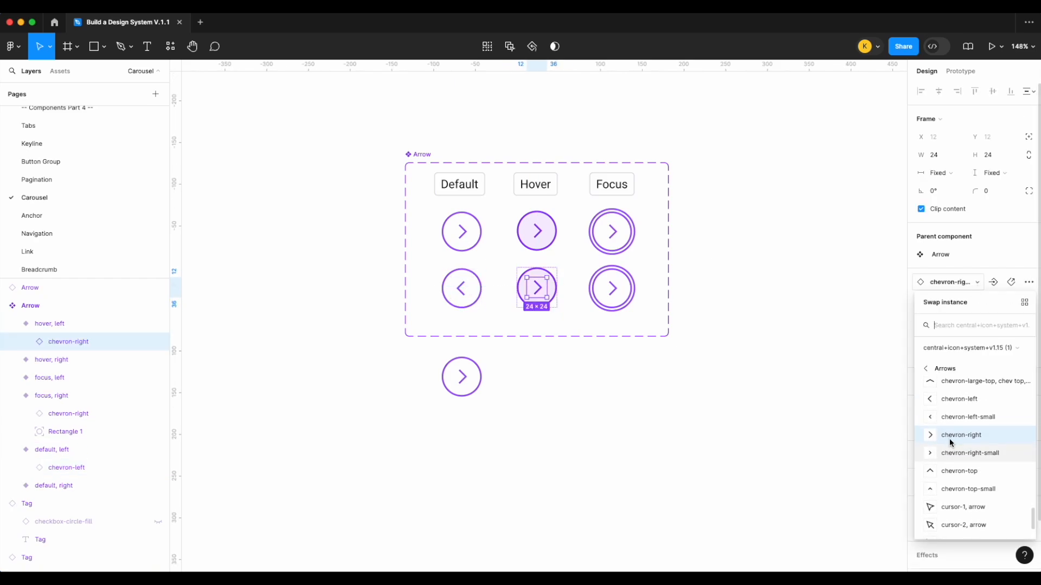
pyautogui.click(900, 406)
pyautogui.click(618, 296)
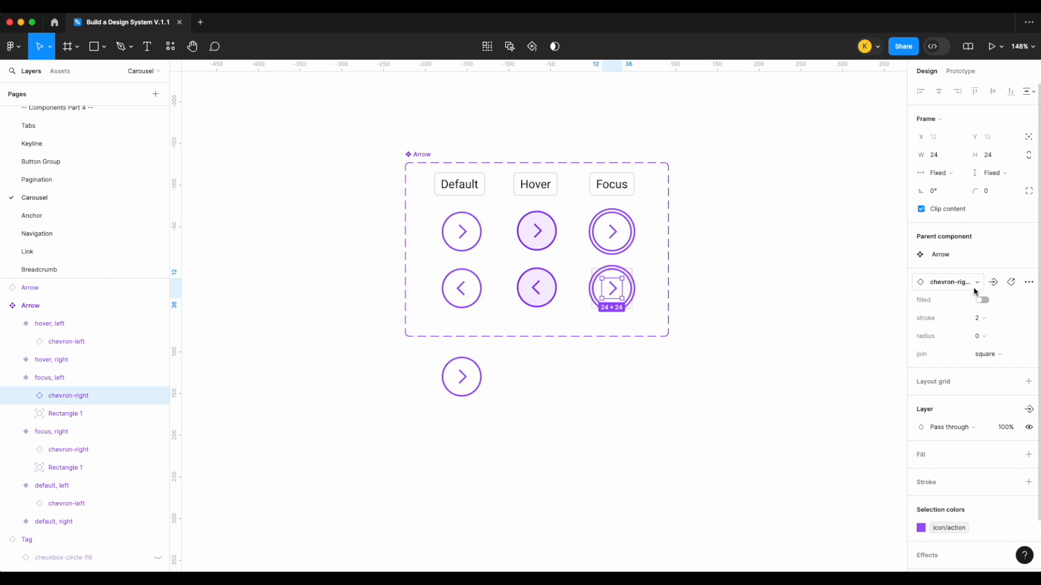
pyautogui.click(977, 282)
pyautogui.scroll(2, 951, 425)
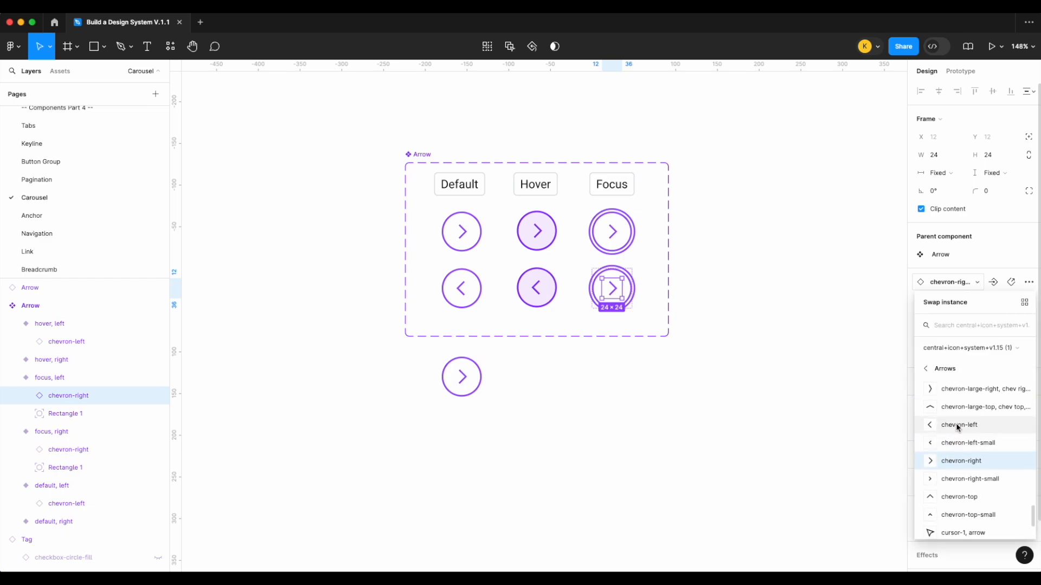
pyautogui.click(954, 425)
pyautogui.click(758, 400)
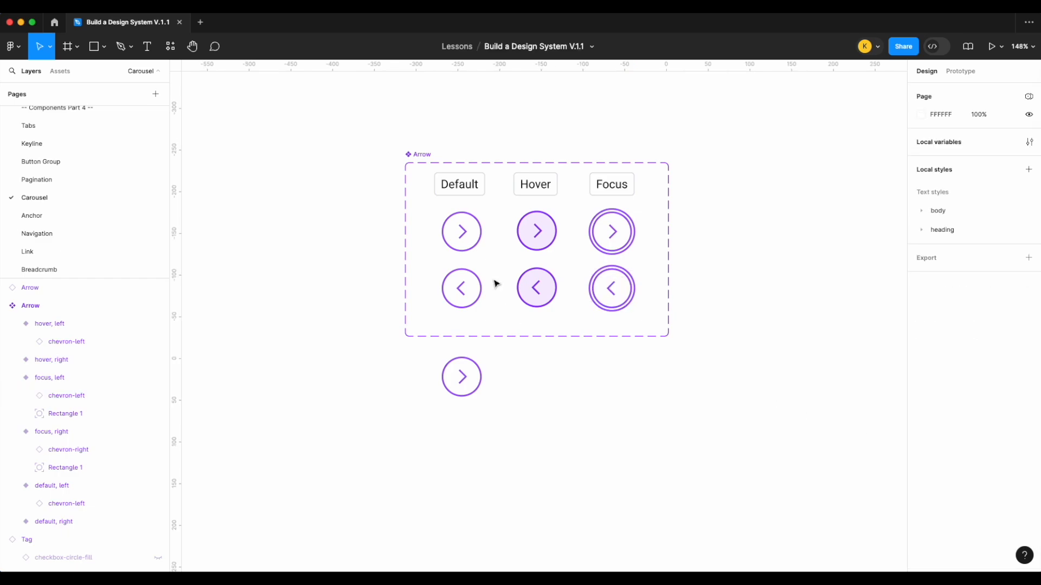
# Step: Set the radius of the chevron-right icons in all three right-type variants to 2
pyautogui.scroll(4, 504, 253)
pyautogui.doubleClick(406, 255)
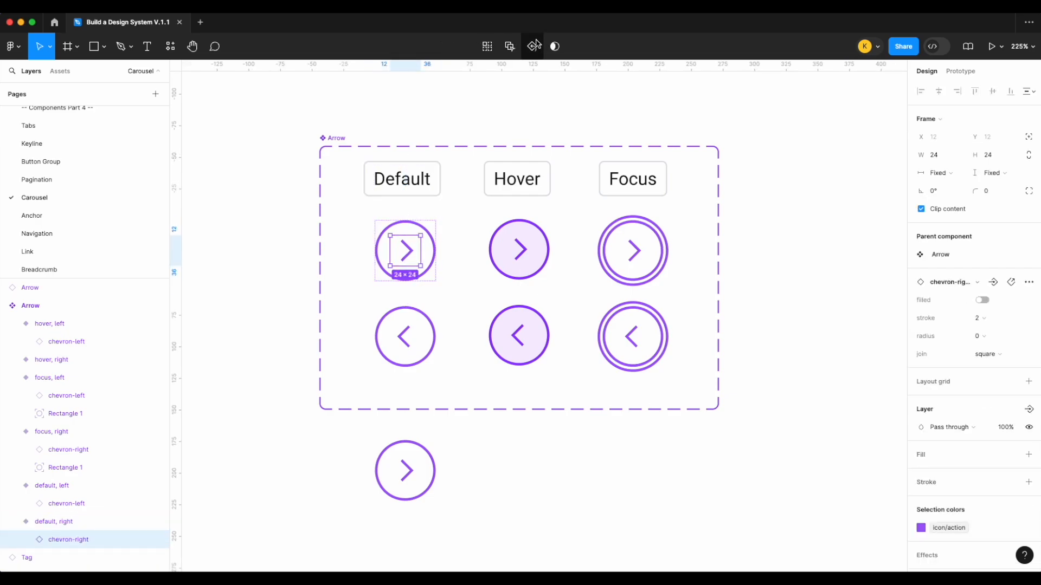
pyautogui.click(489, 47)
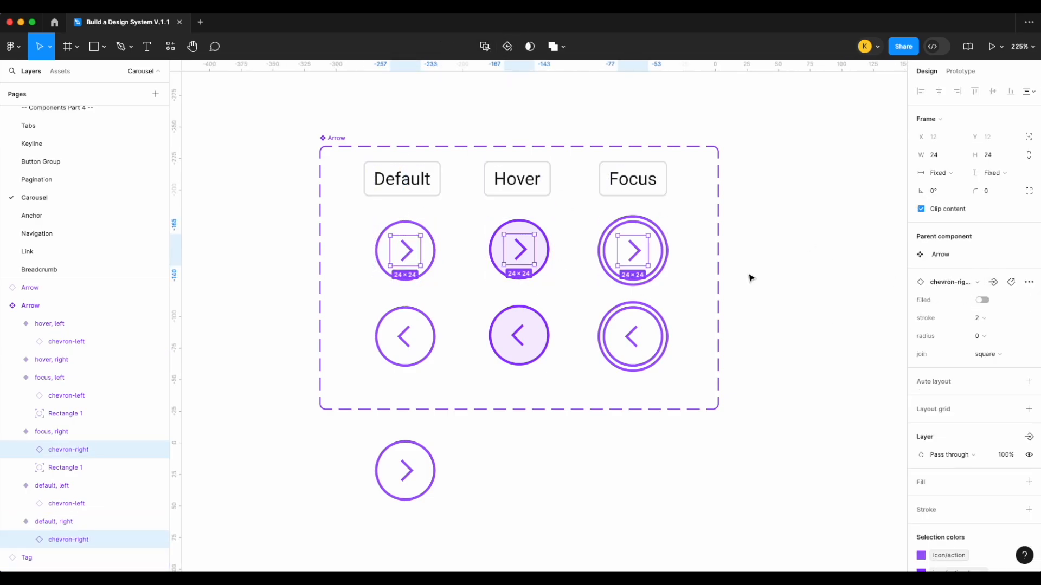
pyautogui.click(979, 338)
pyautogui.click(982, 362)
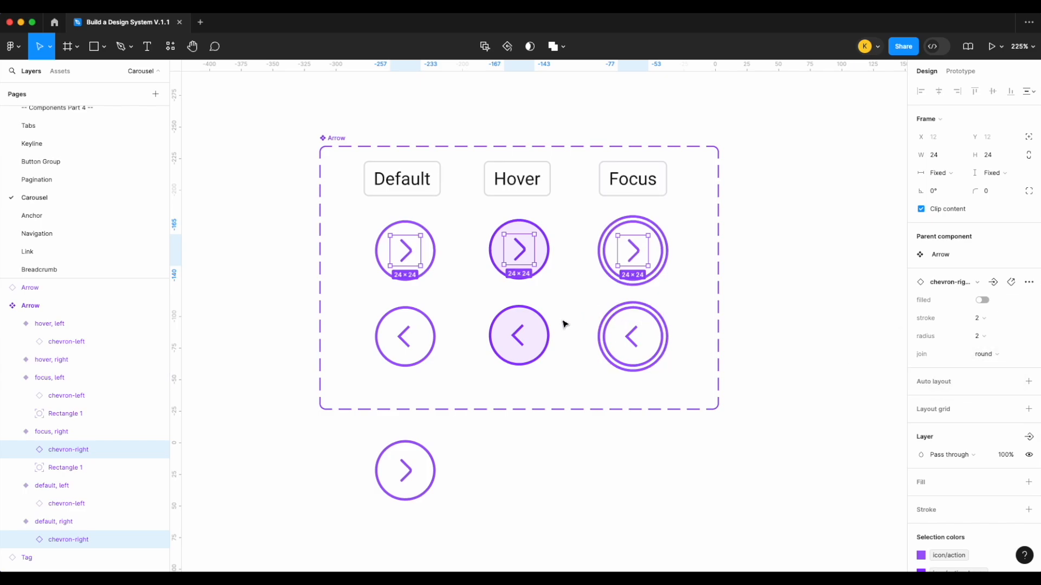
# Step: Try a radius of 3 on the three chevron-right icons and set it back to 2
pyautogui.click(979, 336)
pyautogui.click(981, 349)
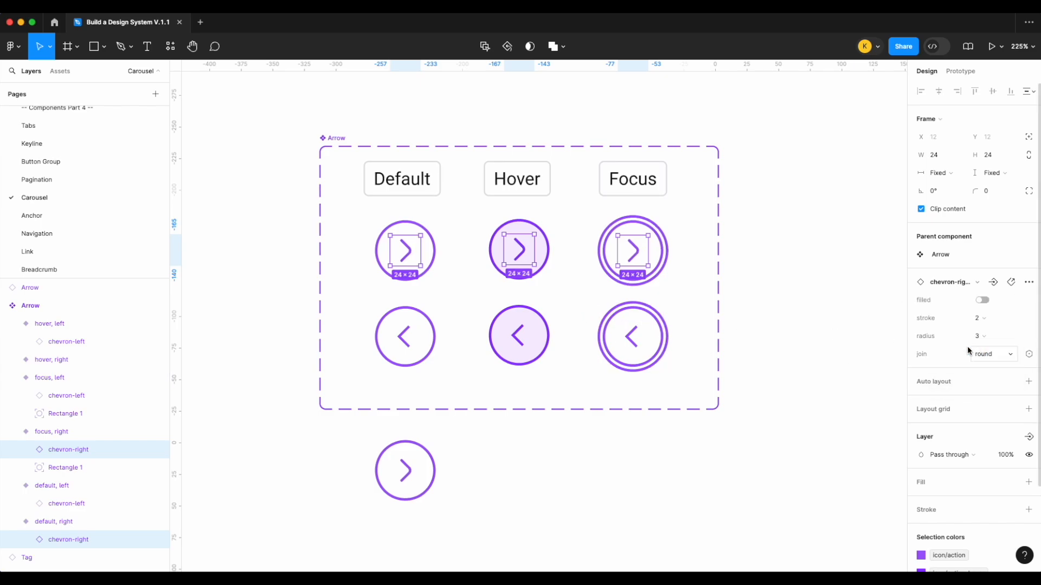
pyautogui.click(983, 336)
pyautogui.click(983, 324)
# Step: Set the radius of the chevron-left icons in all three left-type variants to 2
pyautogui.click(410, 349)
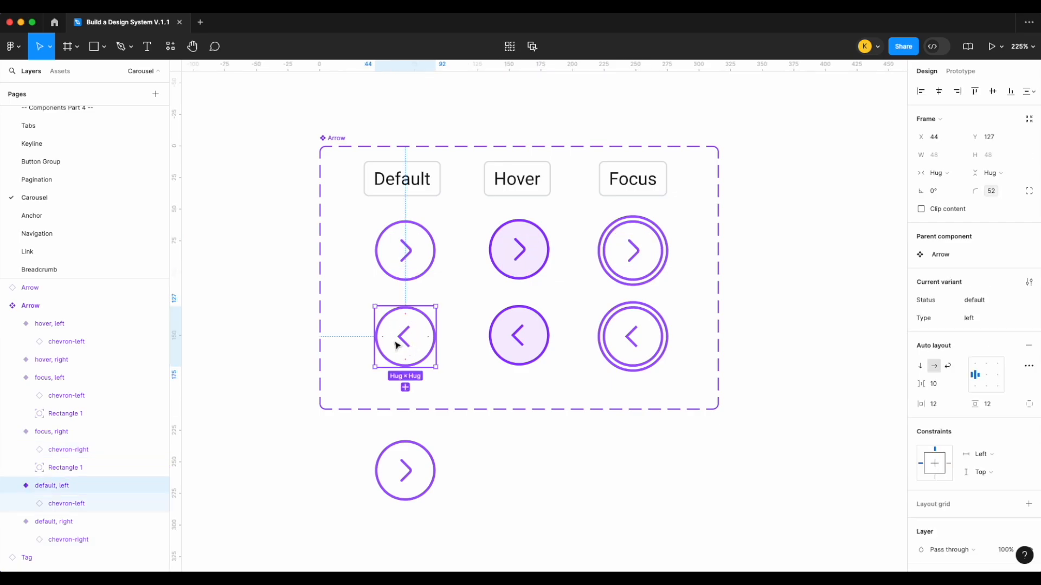
pyautogui.scroll(5, 397, 345)
pyautogui.doubleClick(411, 340)
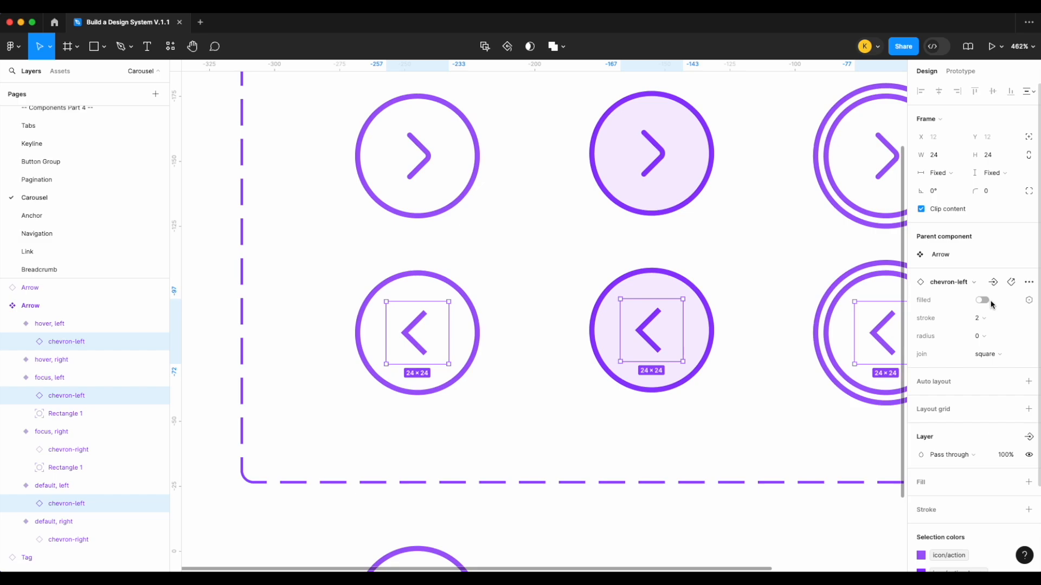
pyautogui.click(979, 336)
pyautogui.click(979, 364)
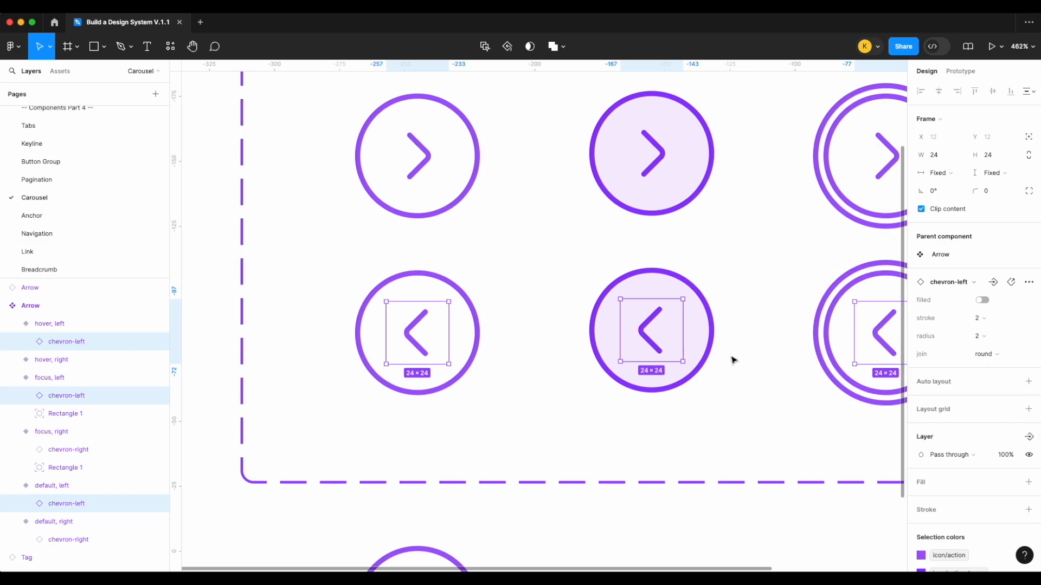
pyautogui.scroll(-5, 732, 360)
pyautogui.click(802, 442)
# Step: Delete the Arrow instance below the component set
pyautogui.scroll(-2, 802, 442)
pyautogui.click(569, 455)
pyautogui.press('Delete')
# Step: Draw a horizontal line about 435 wide in the empty area below the Arrow component set
pyautogui.hscroll(1, 572, 458)
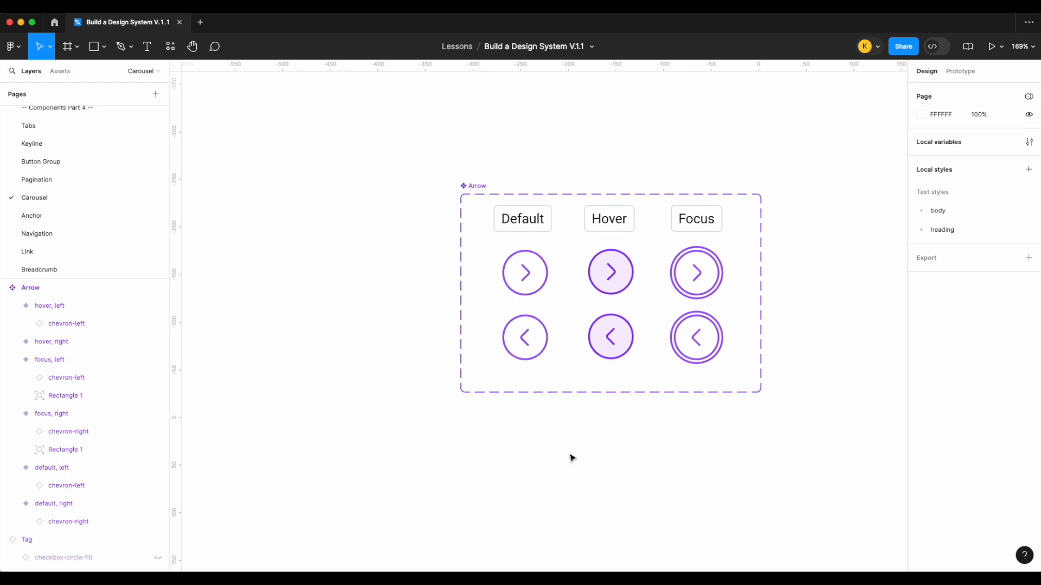
pyautogui.hscroll(2, 572, 459)
pyautogui.scroll(-1, 572, 458)
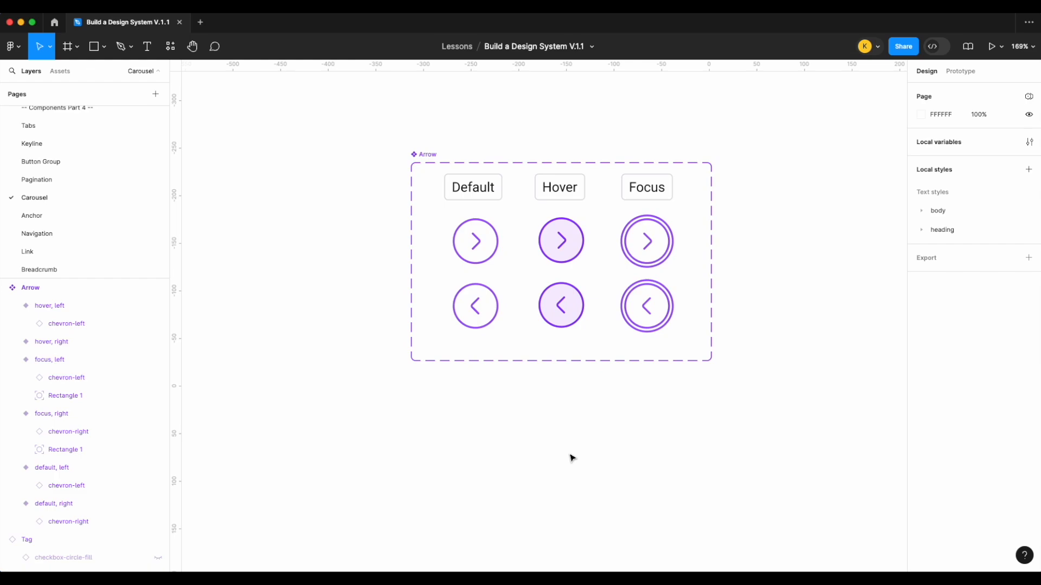
pyautogui.scroll(-3, 571, 458)
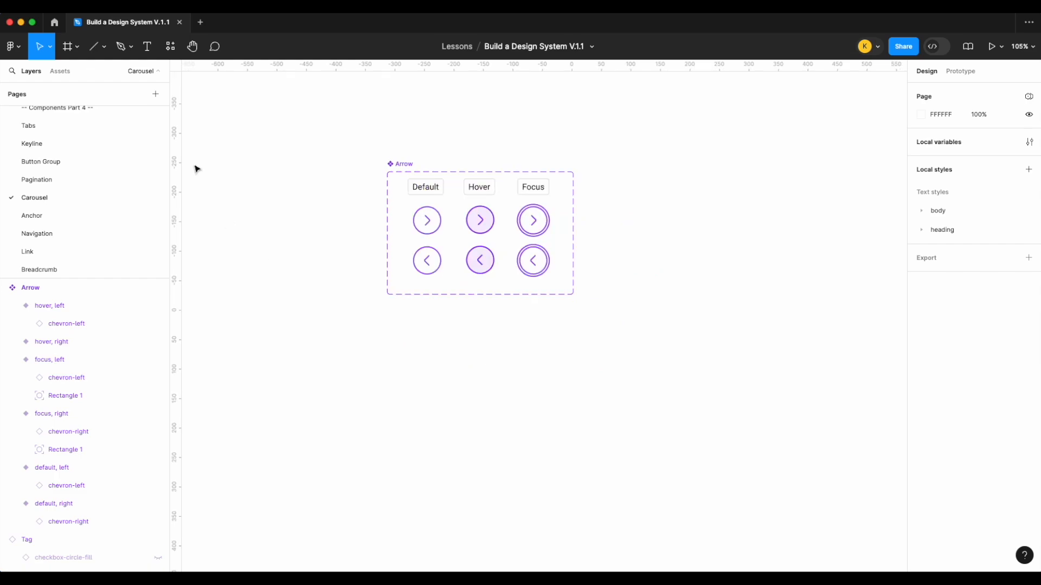
pyautogui.click(96, 55)
pyautogui.moveTo(425, 378); pyautogui.dragTo(681, 378)
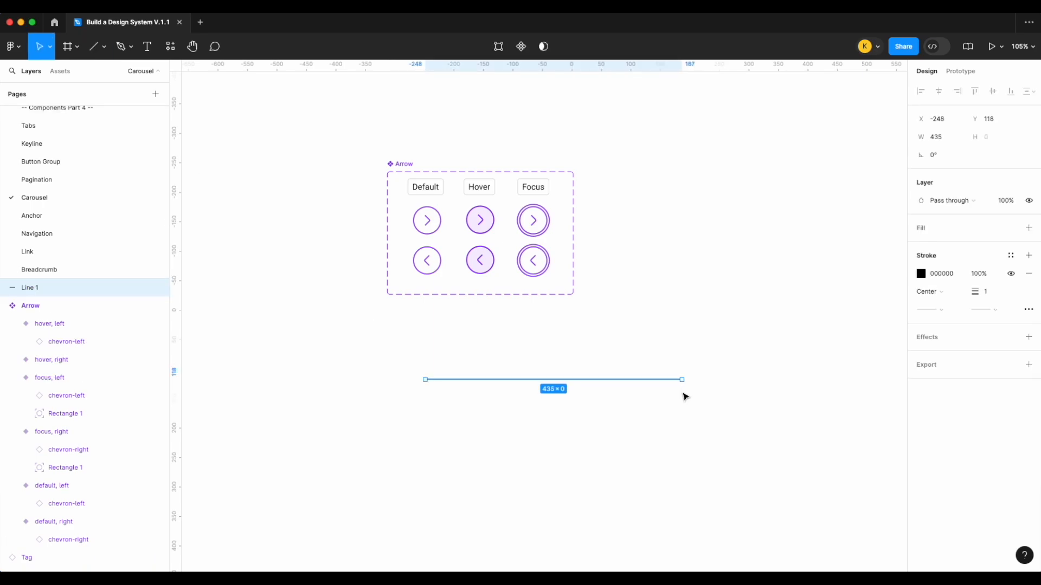
# Step: Apply the border width variable md to the line's stroke weight
pyautogui.scroll(5, 634, 391)
pyautogui.hscroll(-1, 635, 390)
pyautogui.scroll(-1, 635, 391)
pyautogui.rightClick(984, 293)
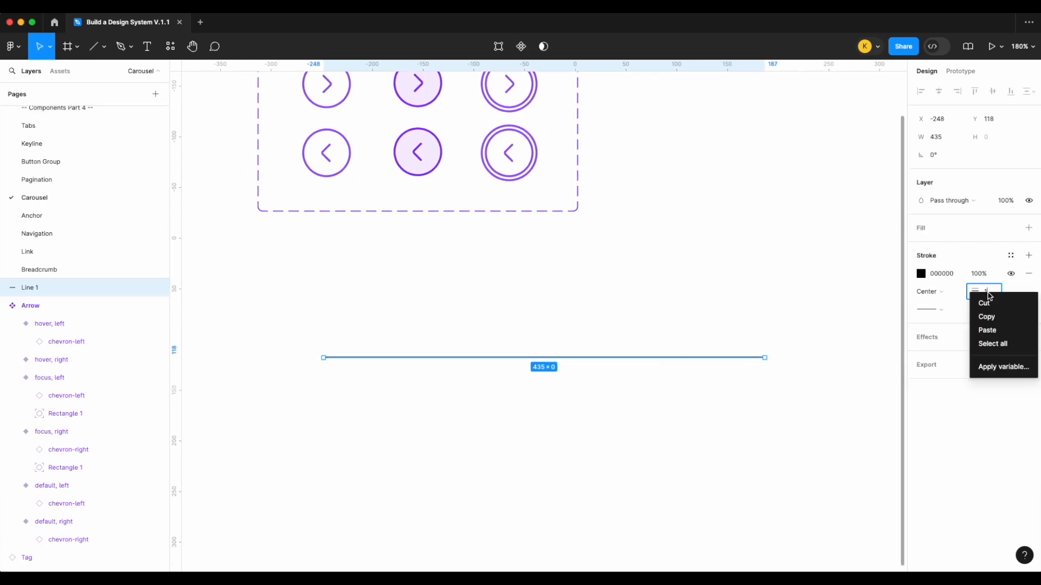
pyautogui.click(983, 365)
pyautogui.write('wid')
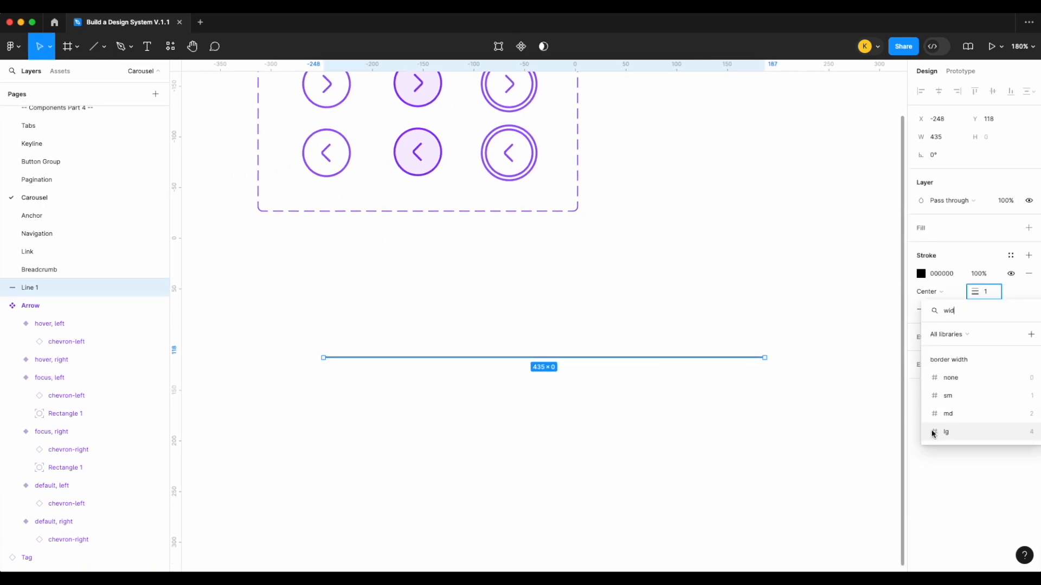
pyautogui.click(948, 414)
# Step: Set the line's stroke position to Inside and make both of its end points Round
pyautogui.click(955, 296)
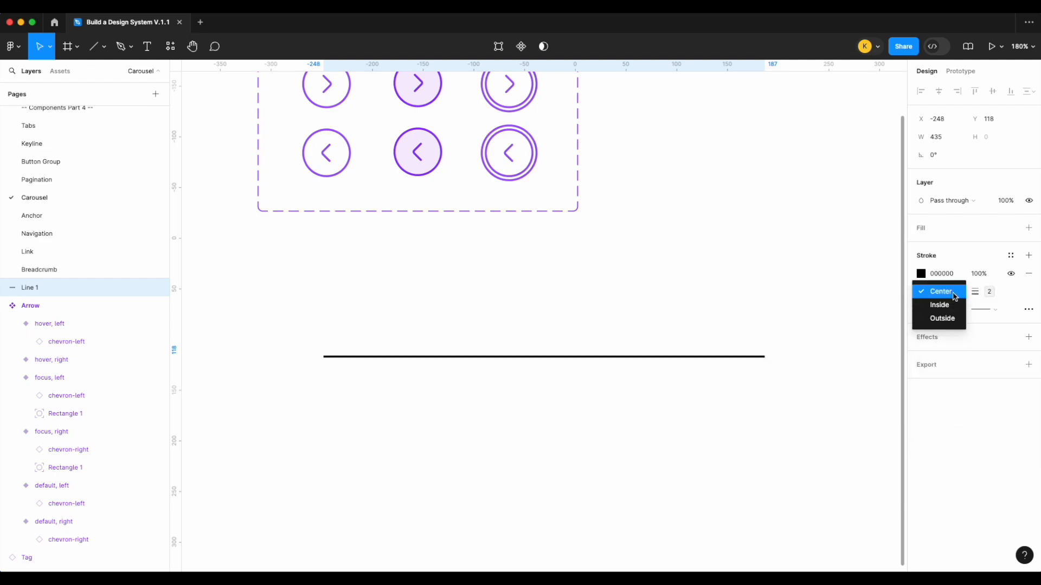
pyautogui.click(955, 304)
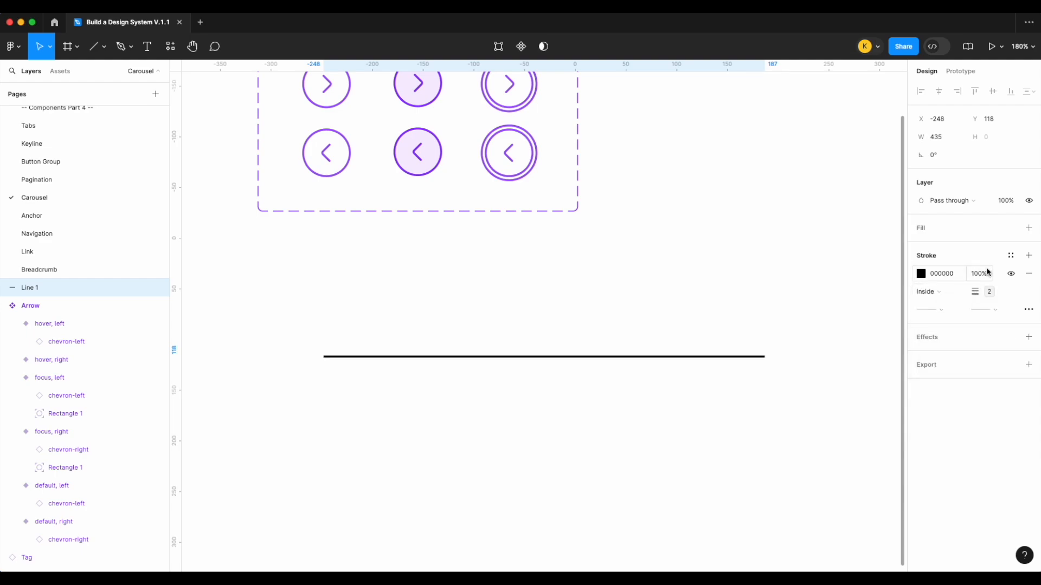
pyautogui.click(946, 312)
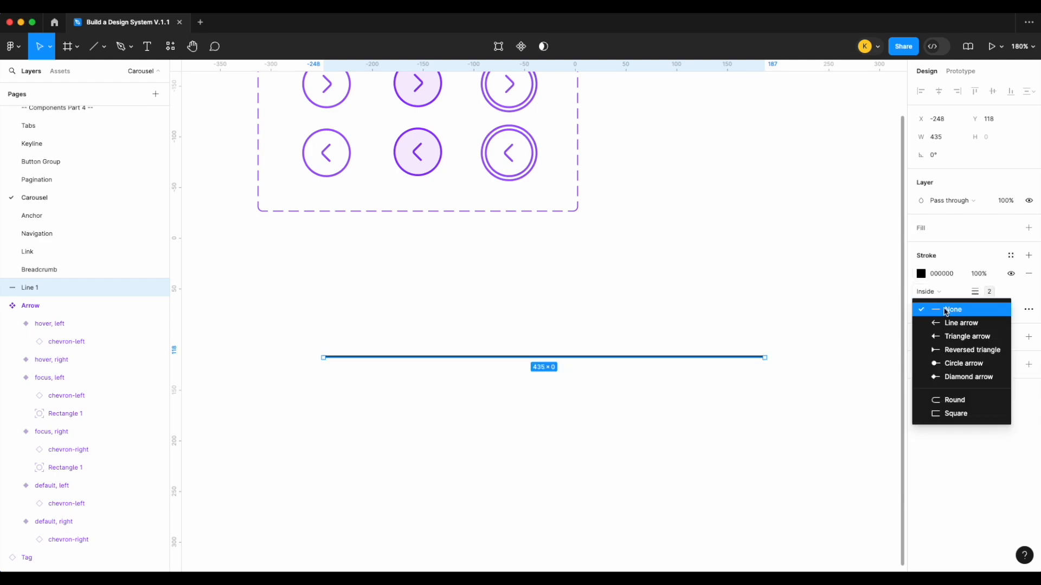
pyautogui.click(948, 404)
pyautogui.click(990, 307)
pyautogui.click(946, 400)
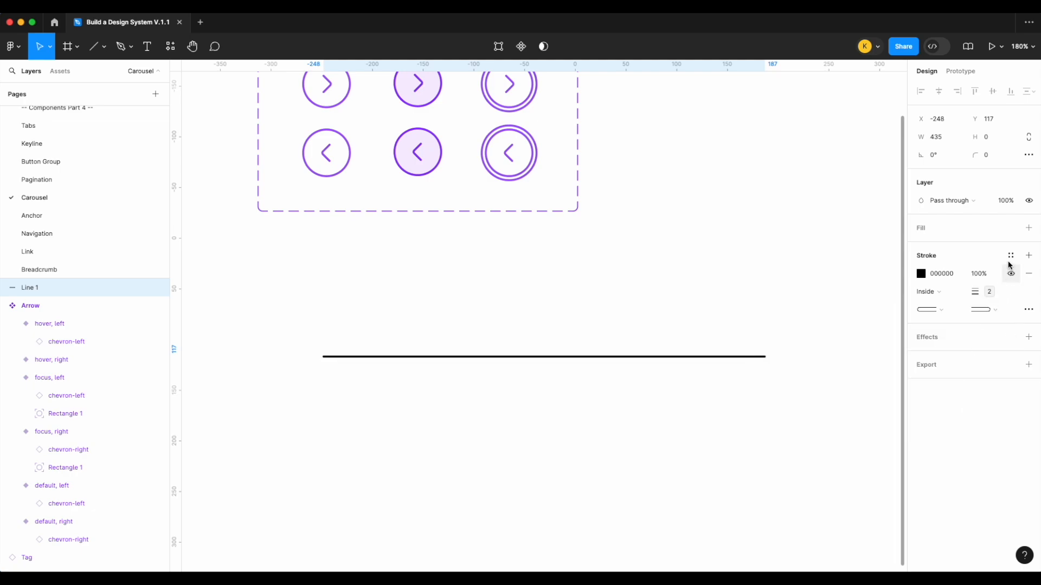
# Step: Apply the border/primary color variable to the line's stroke
pyautogui.click(1010, 255)
pyautogui.write('bor')
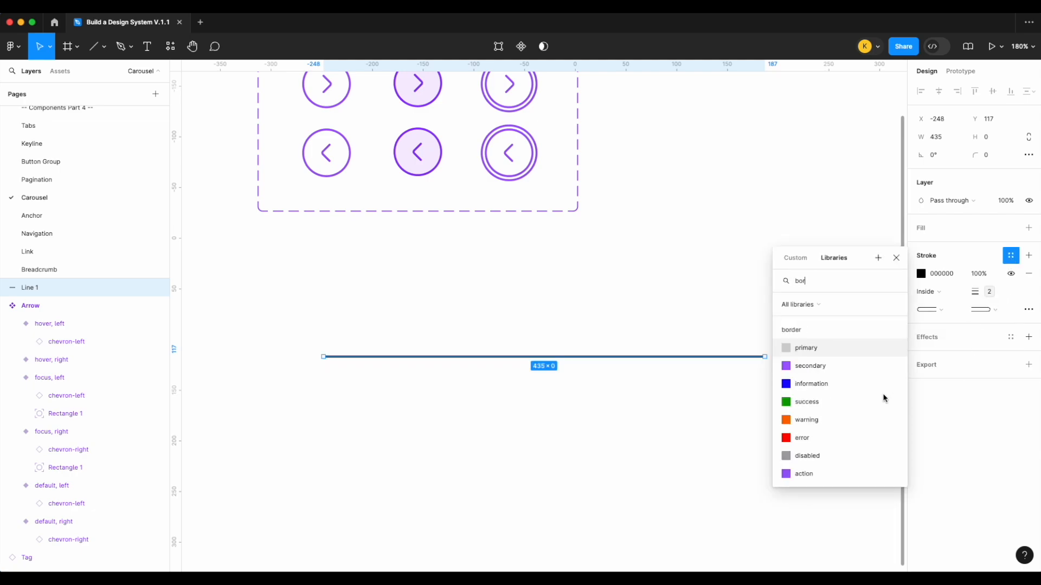
pyautogui.click(852, 352)
pyautogui.click(732, 351)
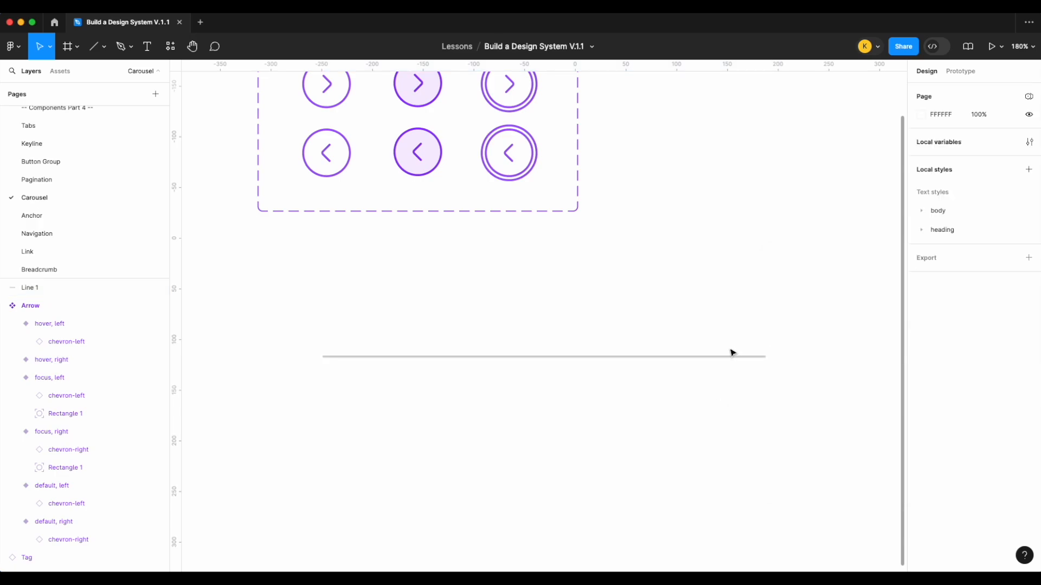
# Step: Rename the line layer as scroll area
pyautogui.doubleClick(38, 288)
pyautogui.write('scroll area')
pyautogui.press('Return')
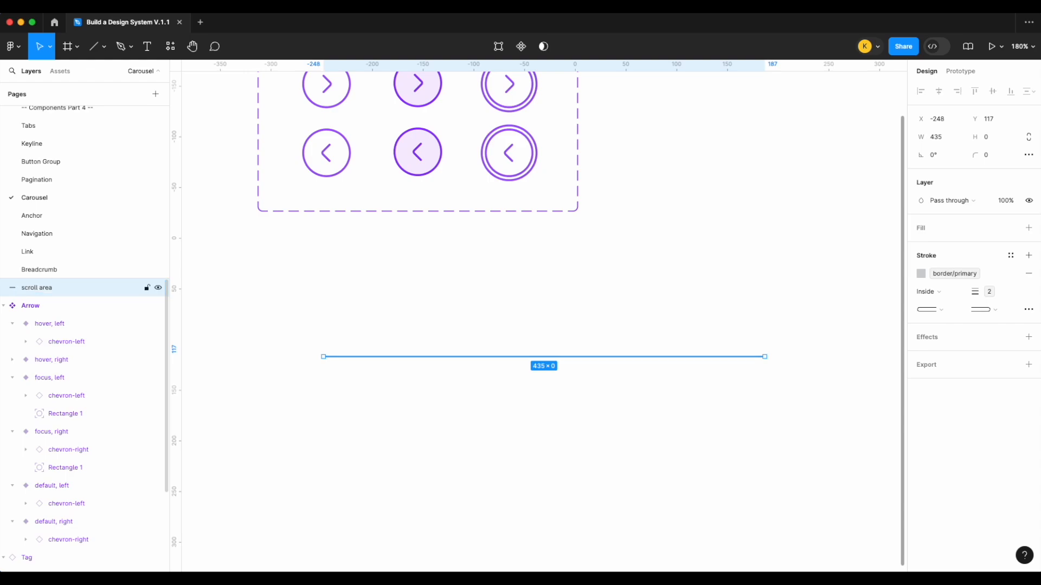
pyautogui.click(569, 434)
# Step: Duplicate the scroll area line in place and name the copy scroll control
pyautogui.click(580, 357)
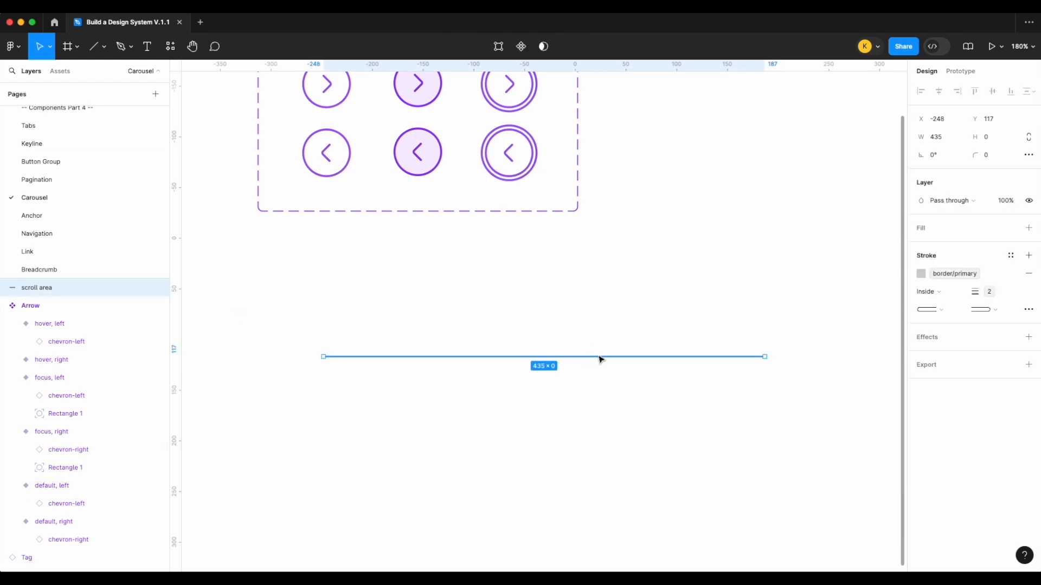
pyautogui.press('super+d')
pyautogui.doubleClick(50, 287)
pyautogui.doubleClick(53, 289)
pyautogui.write('croll control')
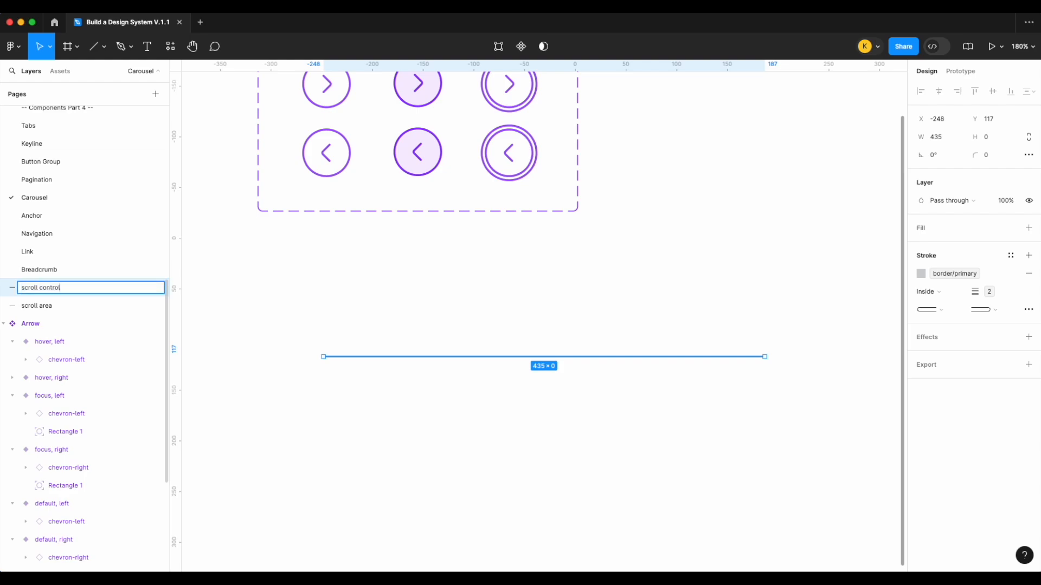
pyautogui.press('Return')
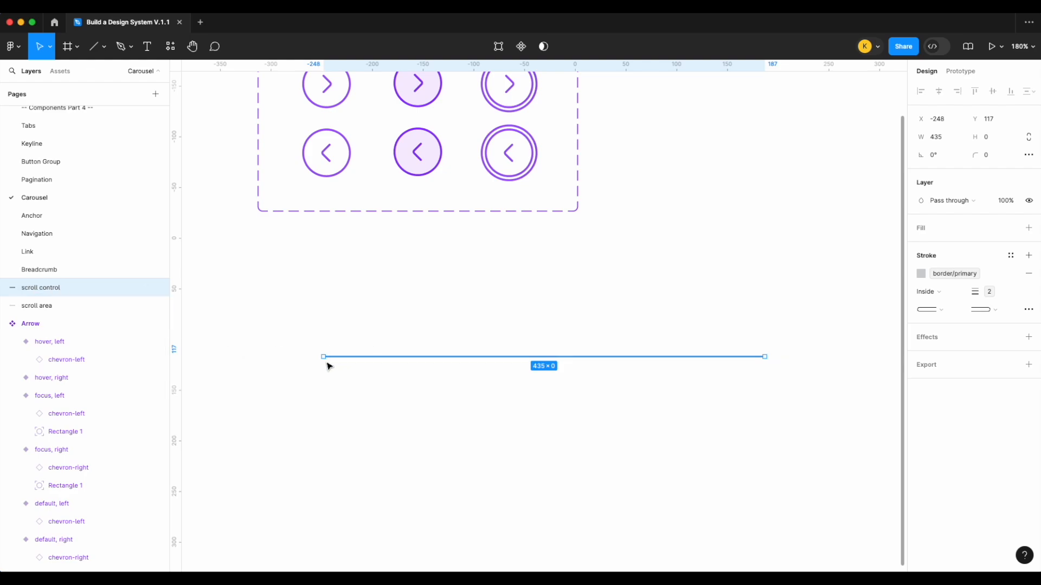
# Step: Shorten the scroll control line from both ends to about 194 wide and apply border/action to its stroke
pyautogui.moveTo(324, 358); pyautogui.dragTo(459, 356)
pyautogui.moveTo(768, 355); pyautogui.dragTo(656, 355)
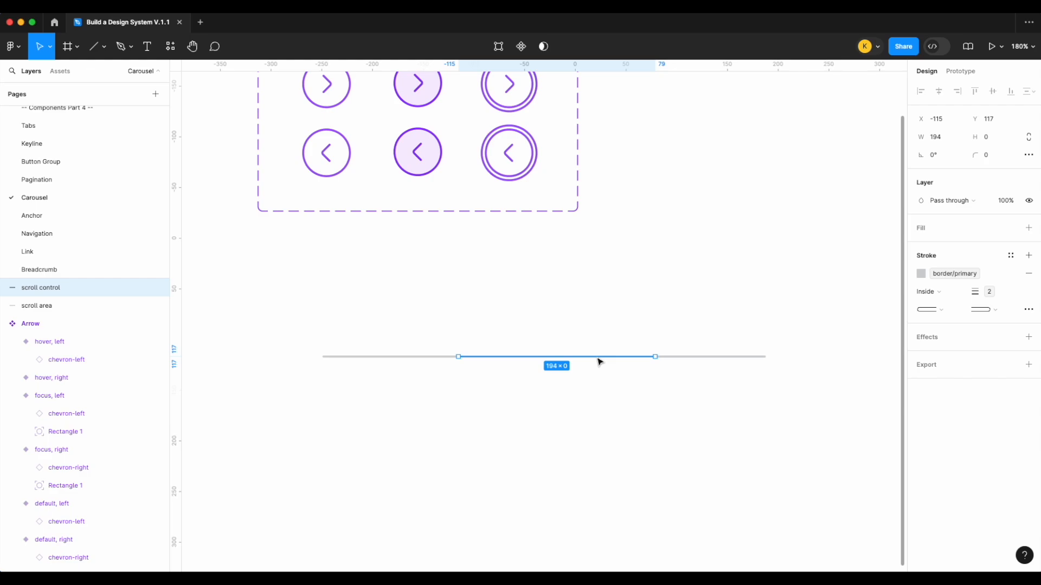
pyautogui.click(951, 274)
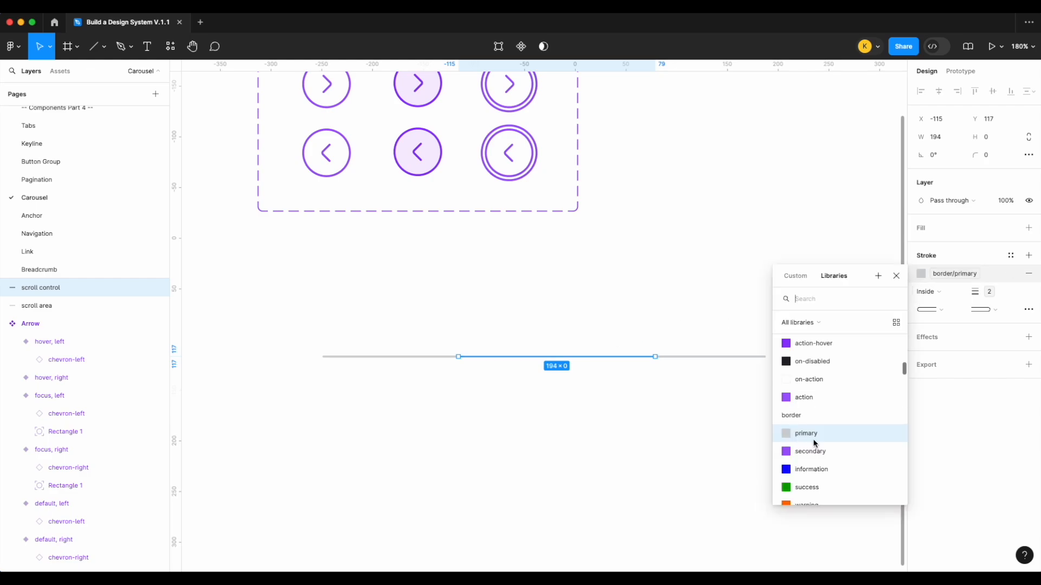
pyautogui.scroll(-1, 807, 452)
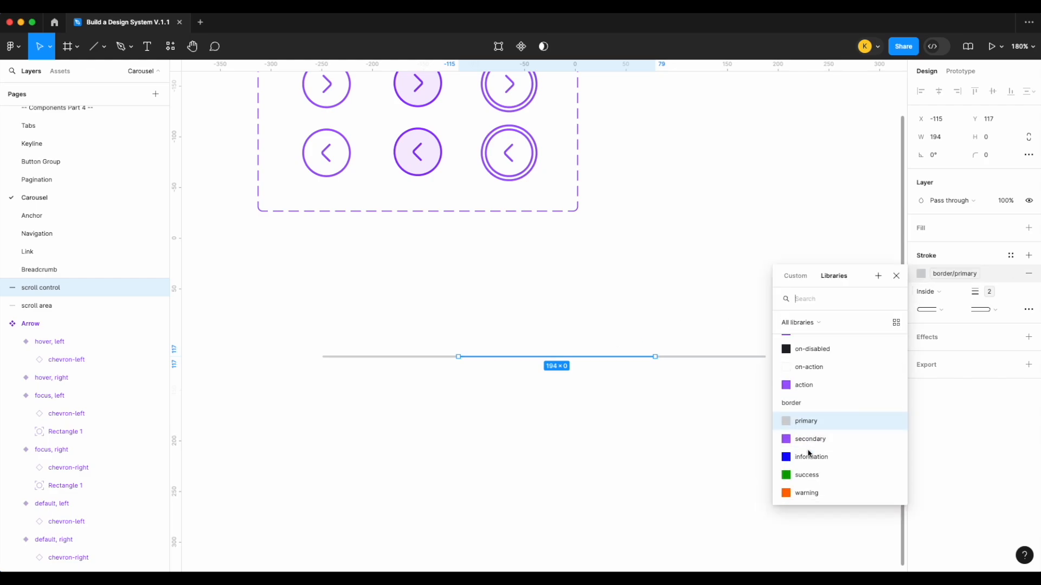
pyautogui.scroll(-1, 808, 450)
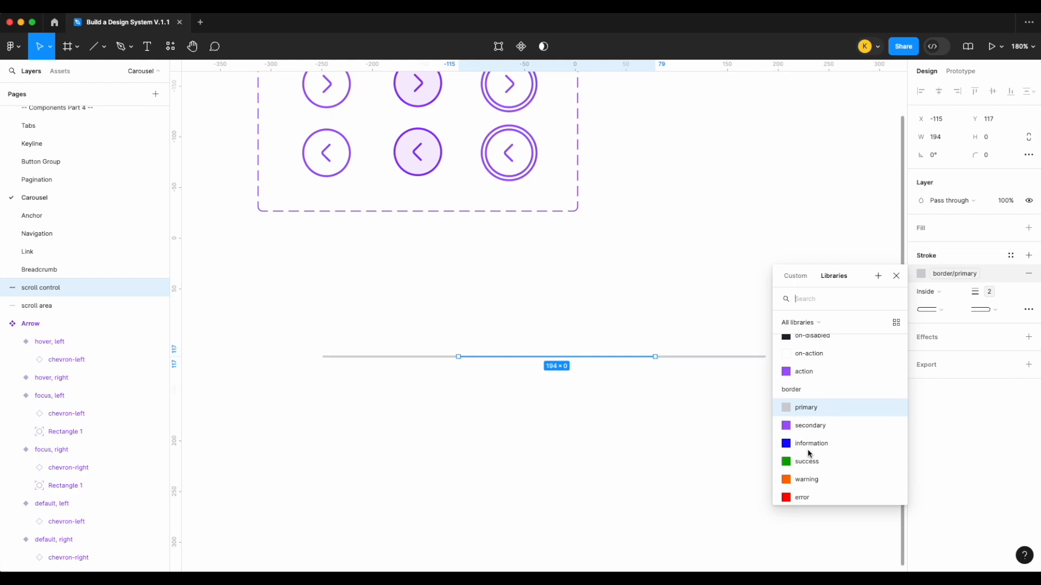
pyautogui.write('bor')
pyautogui.scroll(-2, 808, 450)
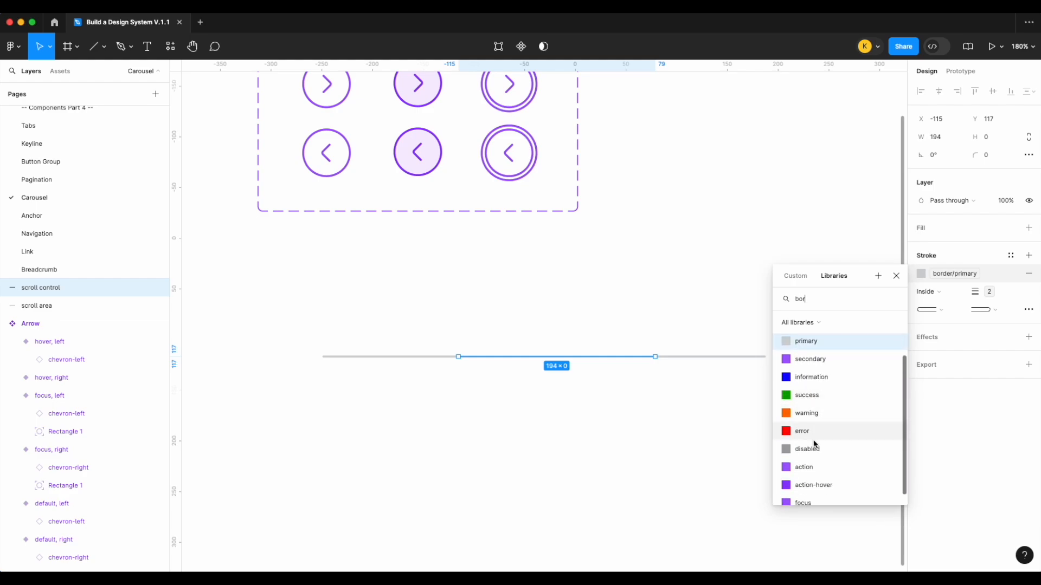
pyautogui.click(810, 470)
pyautogui.click(587, 437)
# Step: Wrap the scroll control and scroll area lines in a frame named Scroll bar and turn it into a component
pyautogui.moveTo(616, 429); pyautogui.dragTo(407, 330)
pyautogui.rightClick(80, 292)
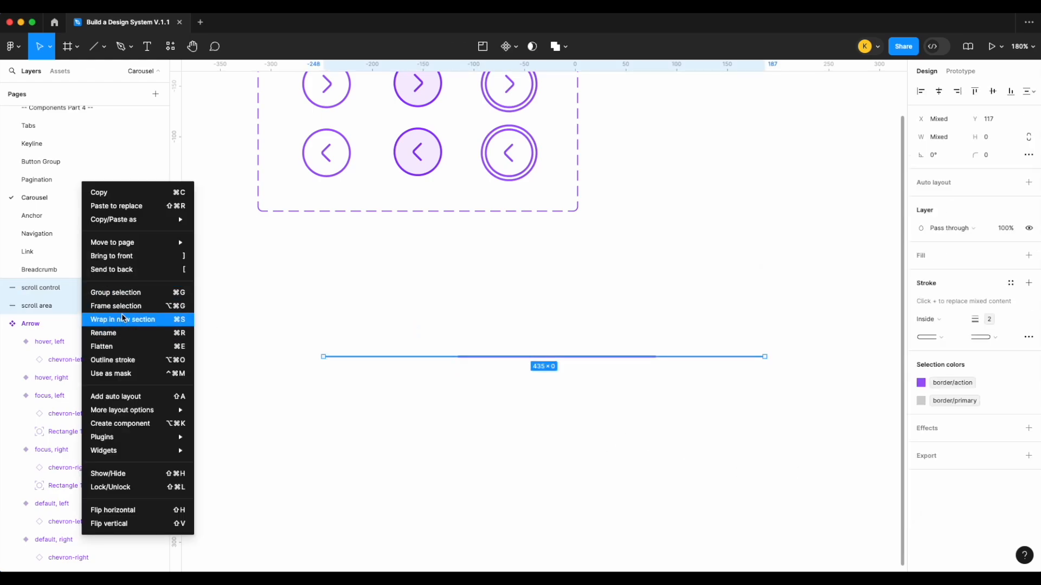
pyautogui.click(120, 307)
pyautogui.doubleClick(32, 288)
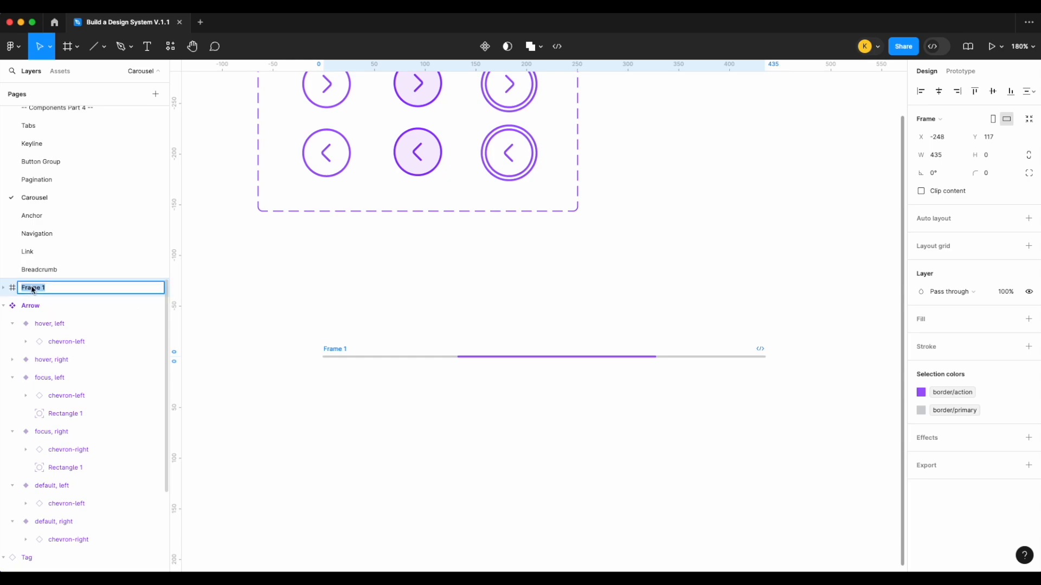
pyautogui.write('Scroll')
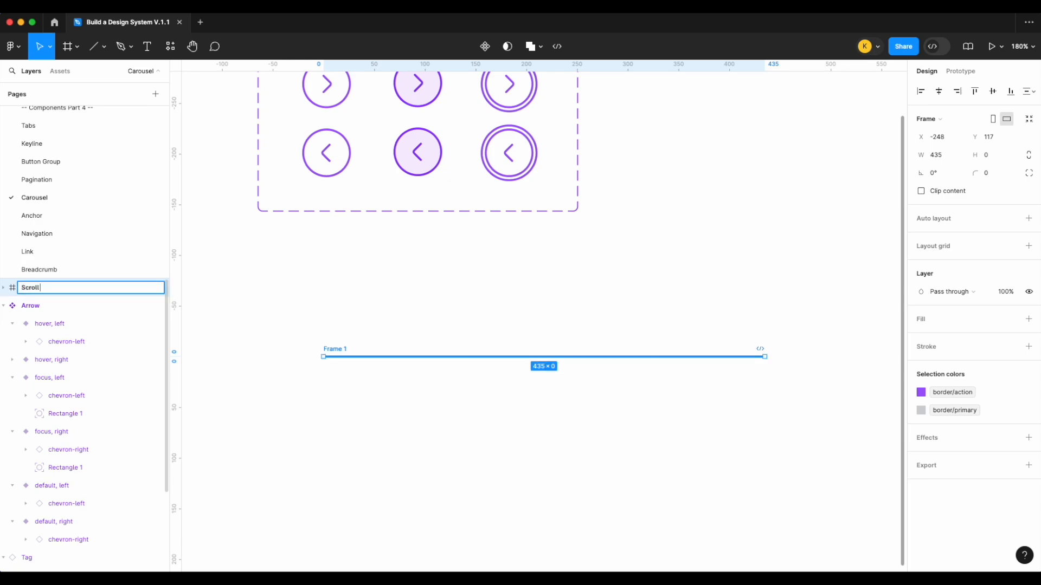
pyautogui.press('Return')
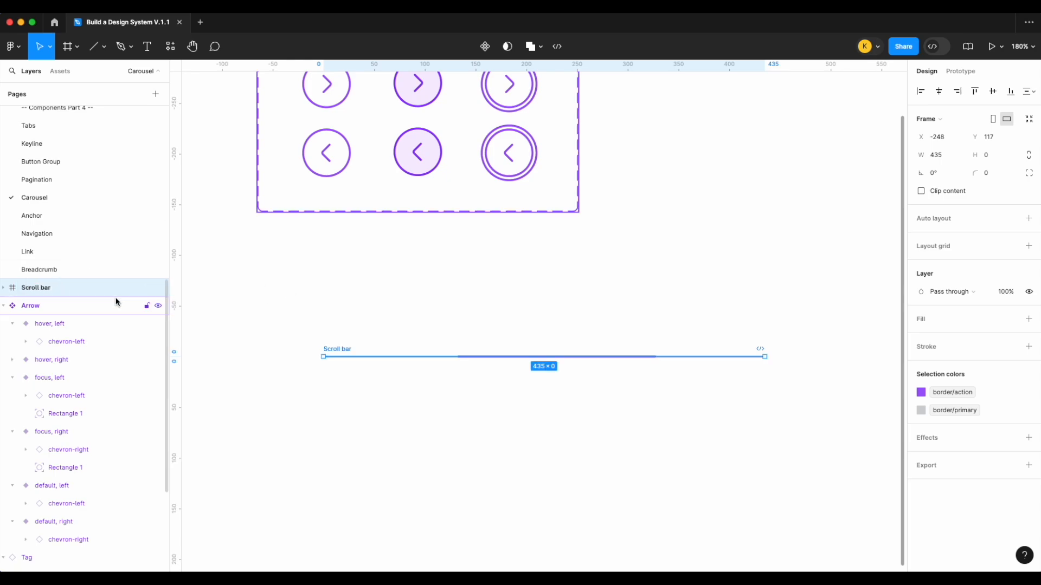
pyautogui.rightClick(43, 288)
pyautogui.click(81, 423)
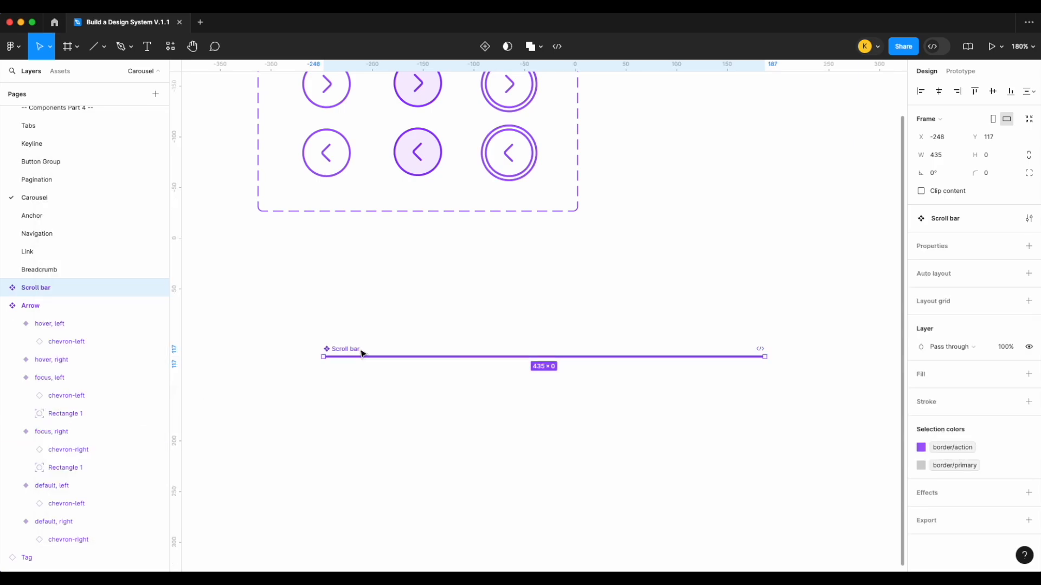
# Step: Place an instance of the Scroll bar component 30 px below it and shift both 40 px to the left
pyautogui.moveTo(412, 361); pyautogui.dragTo(418, 374)
pyautogui.moveTo(434, 439); pyautogui.dragTo(296, 330)
pyautogui.hotkey('shift', 'Left')
pyautogui.hotkey('shift', 'Left')
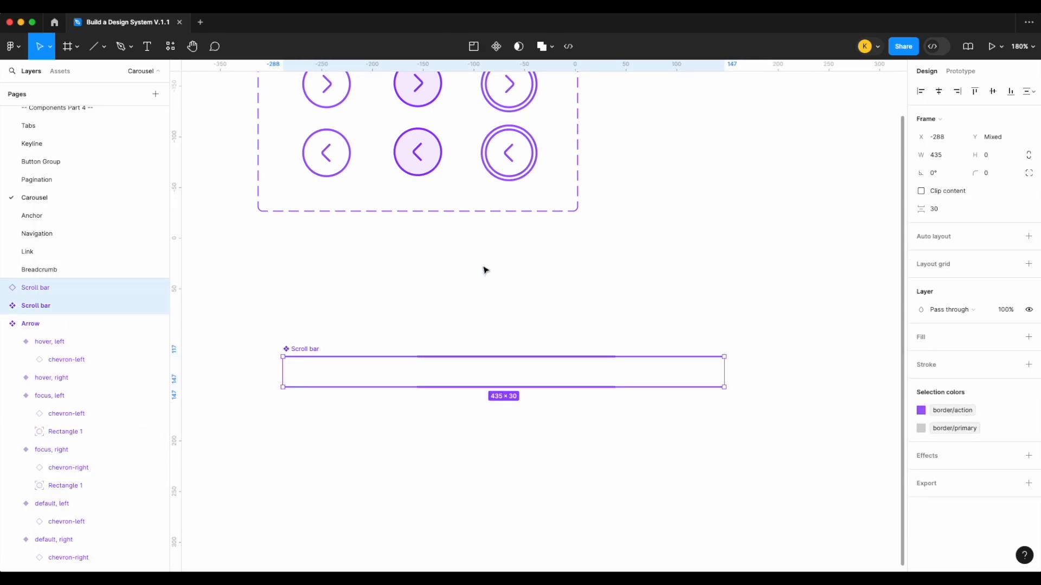
pyautogui.click(483, 269)
# Step: Duplicate the default variant in the Scroll bar component set and set the copy's Status to hover
pyautogui.scroll(-2, 484, 269)
pyautogui.scroll(-2, 486, 270)
pyautogui.scroll(2, 484, 309)
pyautogui.scroll(-1, 483, 347)
pyautogui.scroll(4, 484, 347)
pyautogui.scroll(-2, 484, 348)
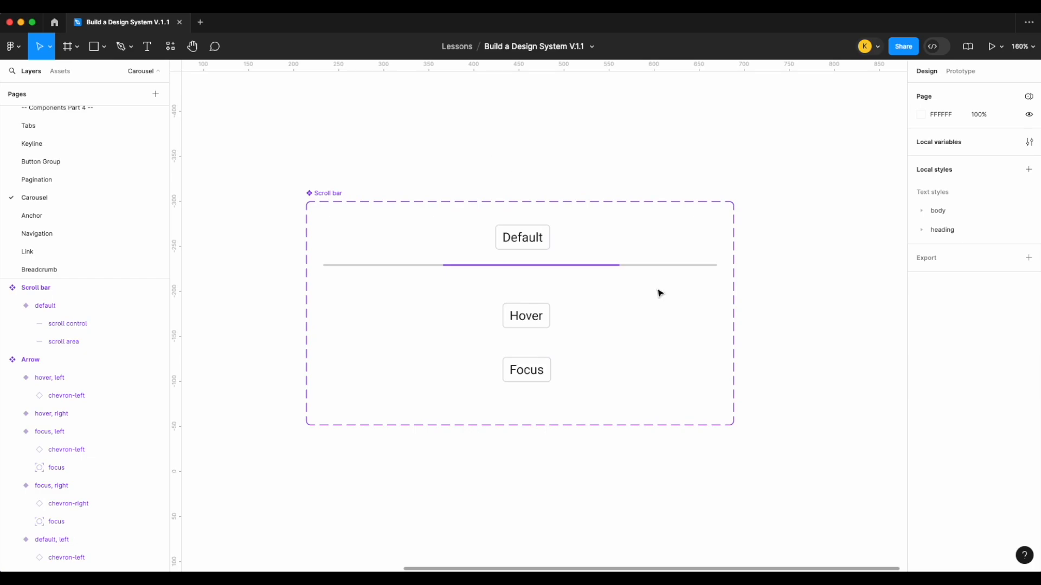
pyautogui.click(609, 259)
pyautogui.hotkey('ctrl', 'd')
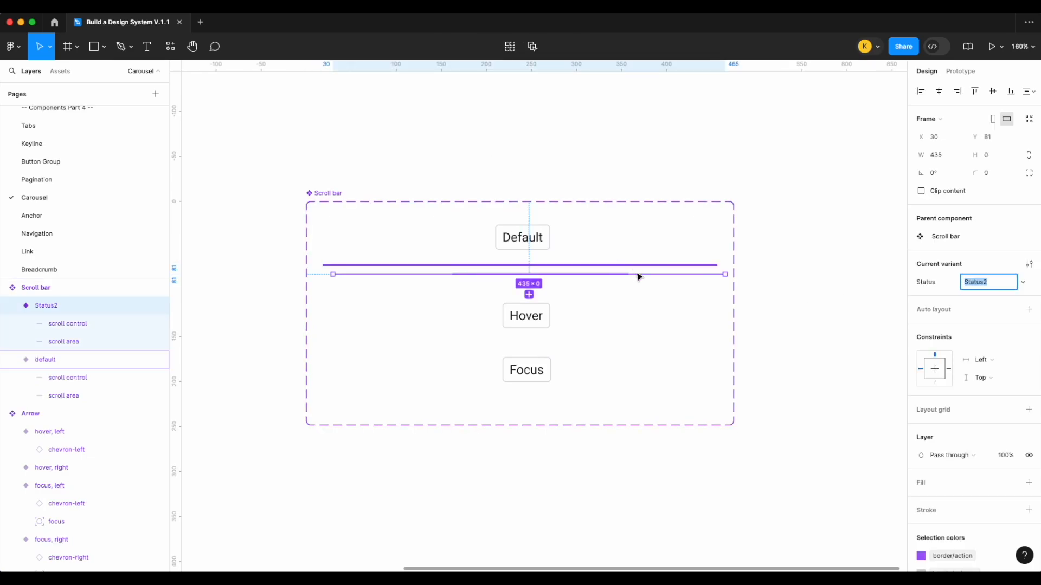
pyautogui.write('hoverf')
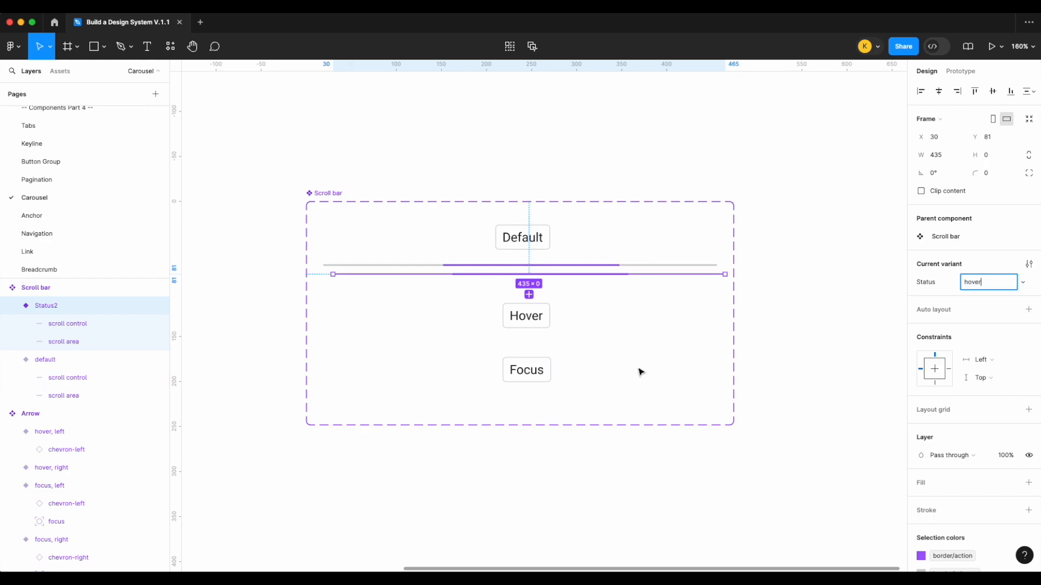
pyautogui.press('Return')
pyautogui.press('Escape')
# Step: Move the hover variant below the Hover label, aligned with the default variant at X 20, Y 152
pyautogui.click(634, 265)
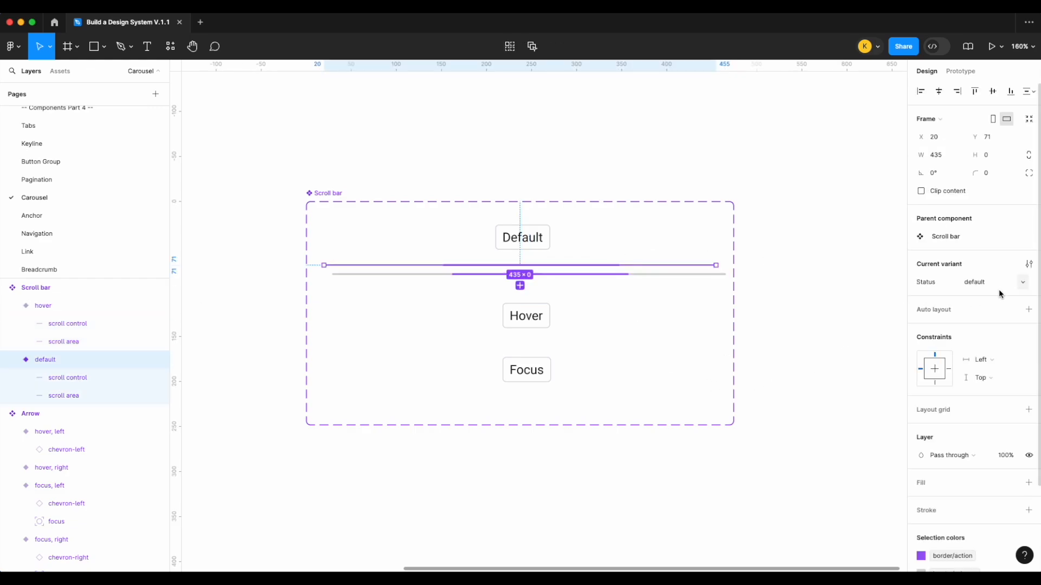
pyautogui.click(649, 313)
pyautogui.click(627, 274)
pyautogui.hotkey('shift', 'Down')
pyautogui.hotkey('shift', 'Down')
pyautogui.hotkey('shift', 'Down')
pyautogui.hotkey('shift', 'Down')
pyautogui.hotkey('shift', 'Down')
pyautogui.hotkey('shift', 'Down')
pyautogui.hotkey('shift', 'Down')
pyautogui.hotkey('shift', 'Left')
pyautogui.press('Down')
# Step: Apply the border/action-hover color variable to the hover variant's scroll control line
pyautogui.scroll(-2, 970, 445)
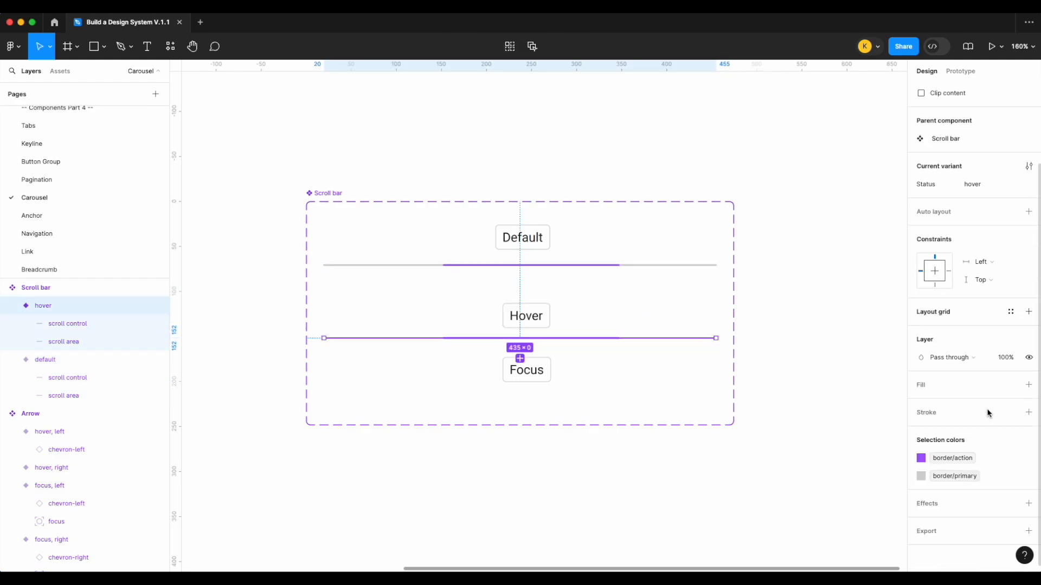
pyautogui.click(962, 462)
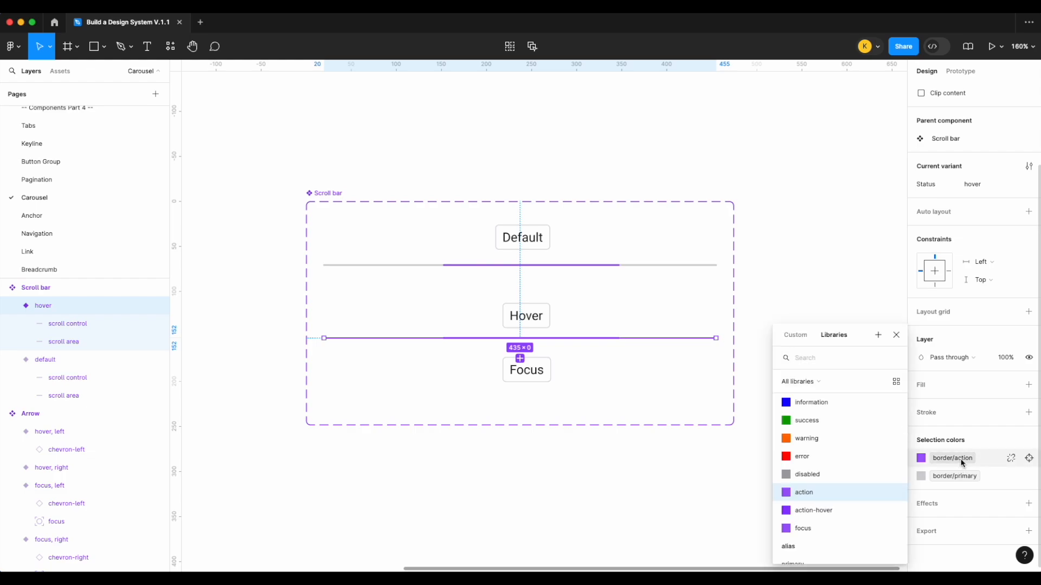
pyautogui.write('bor')
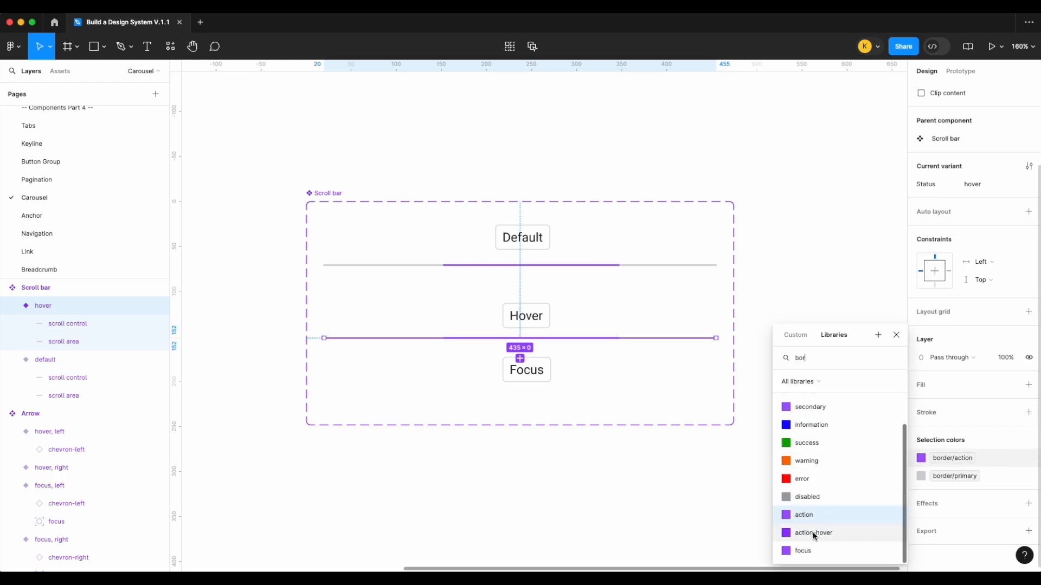
pyautogui.click(814, 533)
# Step: Set the stroke weight of the hover variant's scroll control and scroll area lines to 4
pyautogui.click(90, 326)
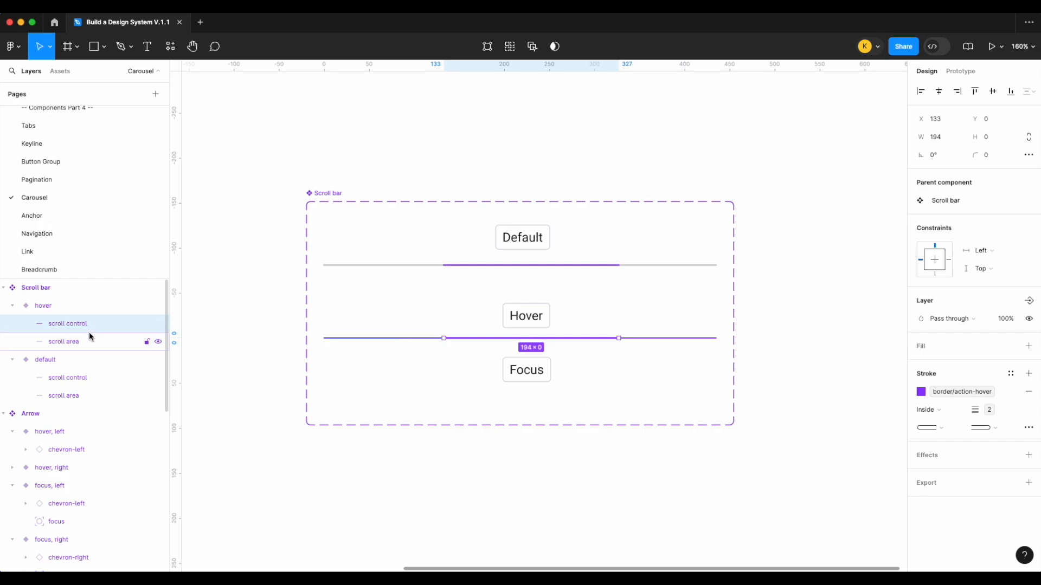
pyautogui.keyDown('shift'); pyautogui.click(89, 336); pyautogui.keyUp('shift')
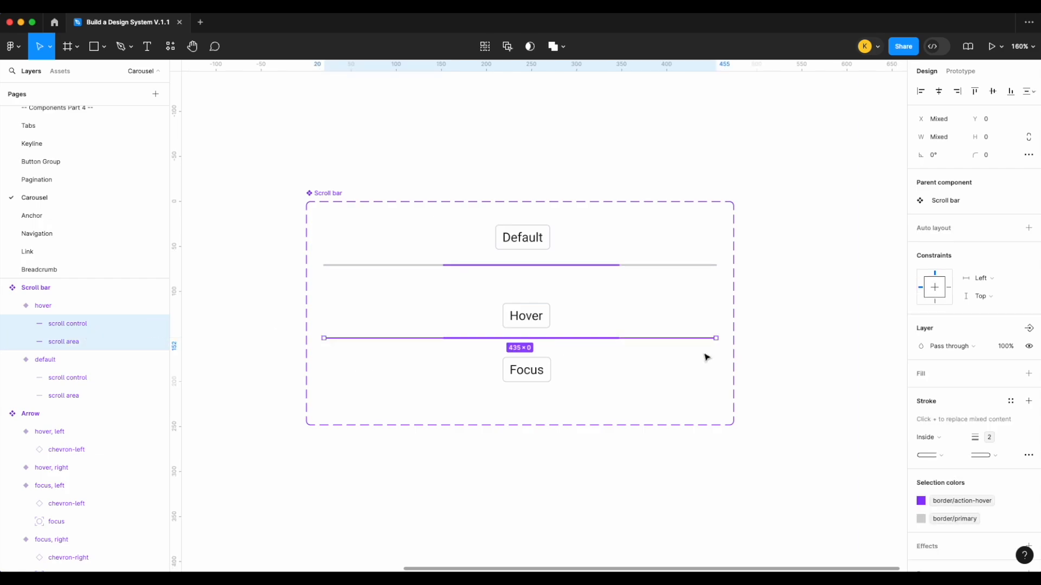
pyautogui.scroll(5, 652, 379)
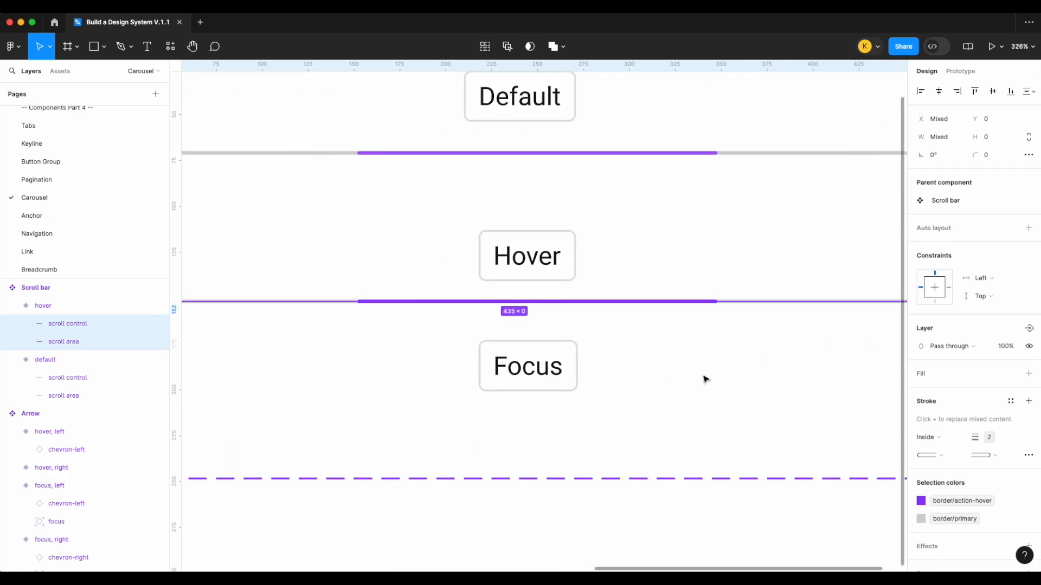
pyautogui.click(992, 438)
pyautogui.click(968, 508)
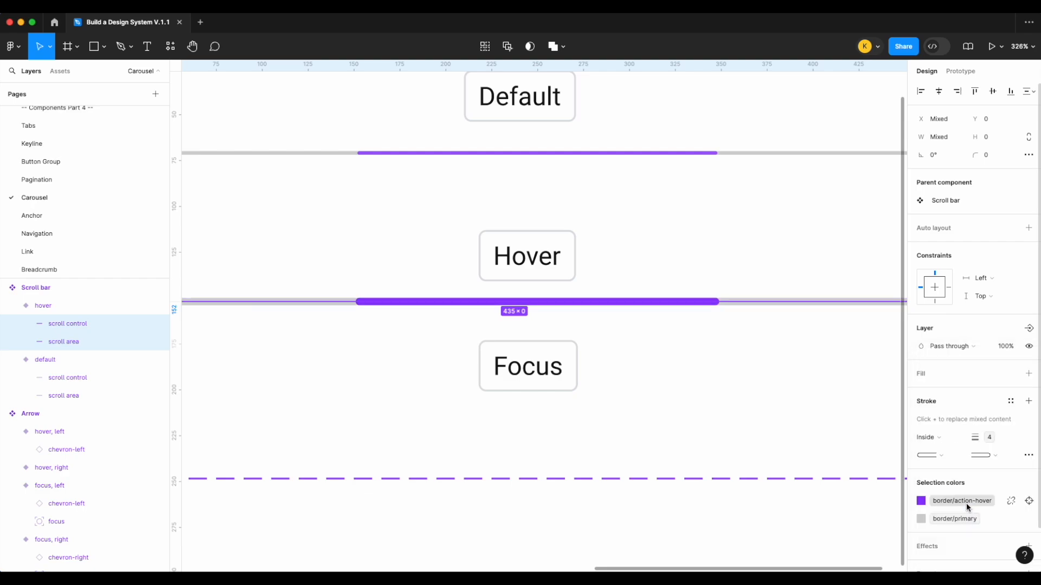
pyautogui.click(748, 363)
pyautogui.scroll(-3, 681, 335)
pyautogui.click(601, 299)
pyautogui.hotkey('shift', 'Up')
pyautogui.hotkey('shift', 'Up')
pyautogui.hotkey('shift', 'Down')
pyautogui.click(645, 313)
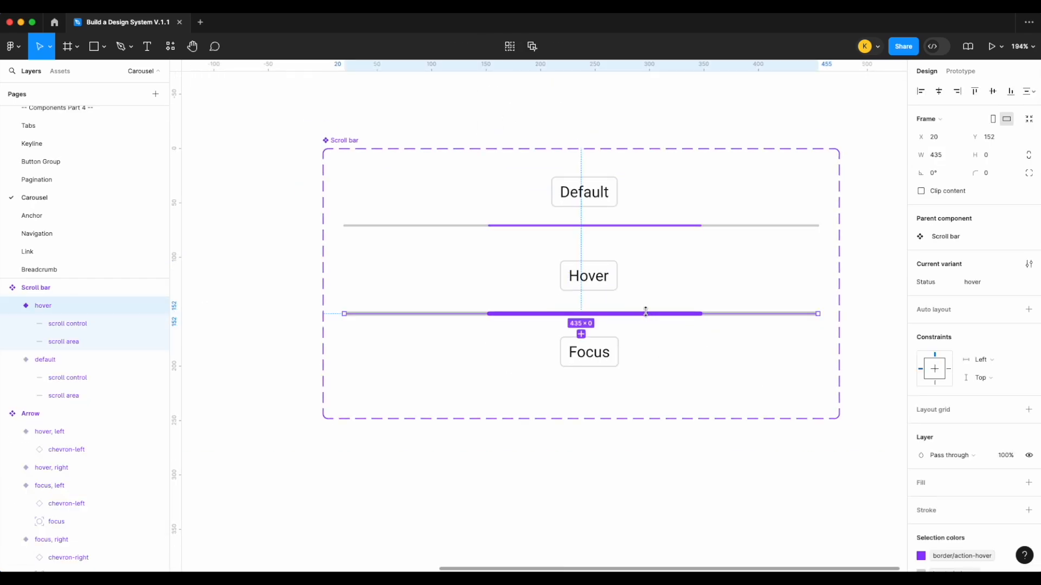
# Step: Nudge the hover variant up to Y 143, and duplicate the default variant with its Status set to focus
pyautogui.hotkey('shift', 'Up')
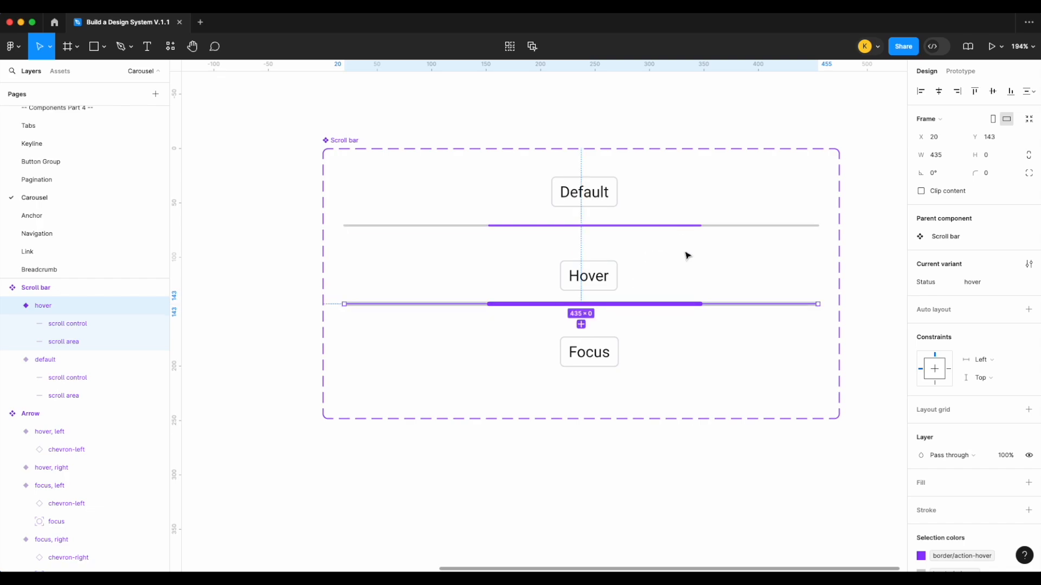
pyautogui.click(725, 259)
pyautogui.moveTo(723, 255); pyautogui.dragTo(690, 207)
pyautogui.press('super+d')
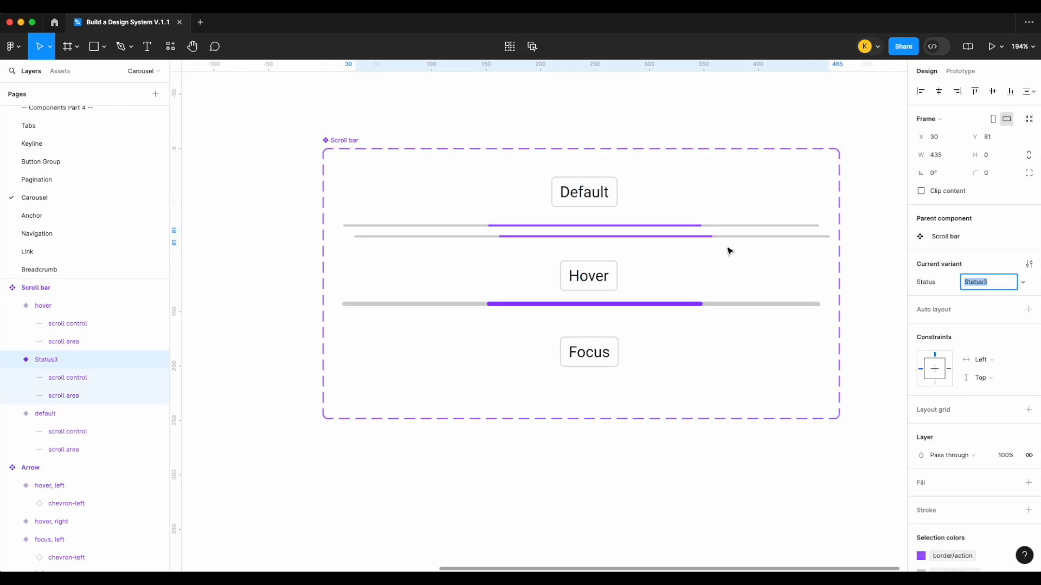
pyautogui.write('focus')
# Step: Move the focus variant to X 20, Y 221, beneath the Focus label
pyautogui.click(711, 279)
pyautogui.click(686, 236)
pyautogui.hotkey('shift', 'Down')
pyautogui.hotkey('shift', 'Down')
pyautogui.hotkey('shift', 'Down')
pyautogui.hotkey('shift', 'Down')
pyautogui.hotkey('shift', 'Down')
pyautogui.hotkey('shift', 'Down')
pyautogui.hotkey('shift', 'Down')
pyautogui.hotkey('shift', 'Down')
pyautogui.hotkey('shift', 'Down')
pyautogui.hotkey('shift', 'Down')
pyautogui.hotkey('shift', 'Down')
pyautogui.hotkey('shift', 'Down')
pyautogui.hotkey('shift', 'Down')
pyautogui.hotkey('shift', 'Down')
pyautogui.hotkey('shift', 'Left')
pyautogui.scroll(-3, 763, 270)
pyautogui.hscroll(2, 763, 270)
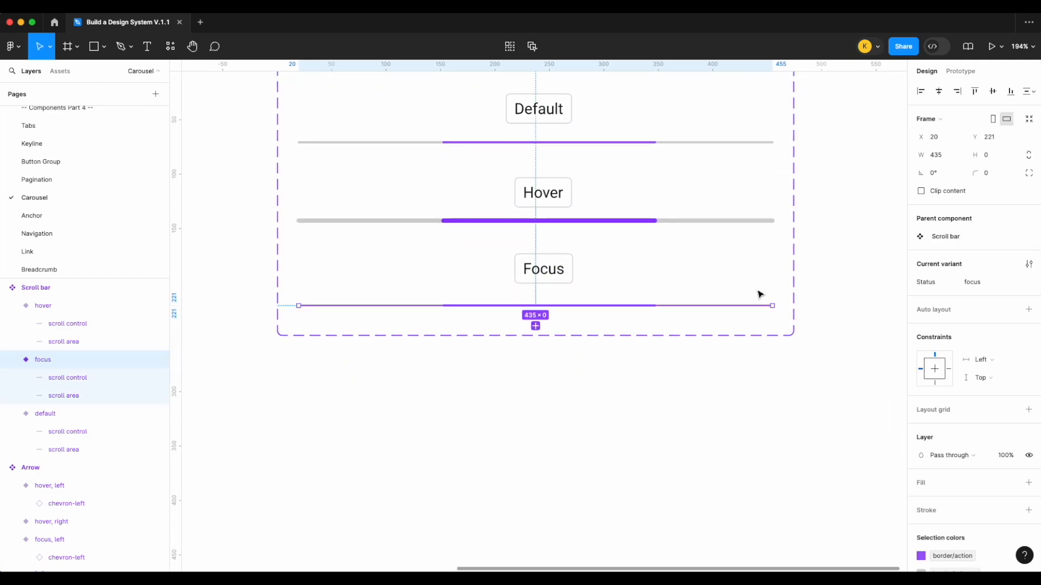
pyautogui.scroll(2, 582, 340)
pyautogui.hscroll(-1, 580, 340)
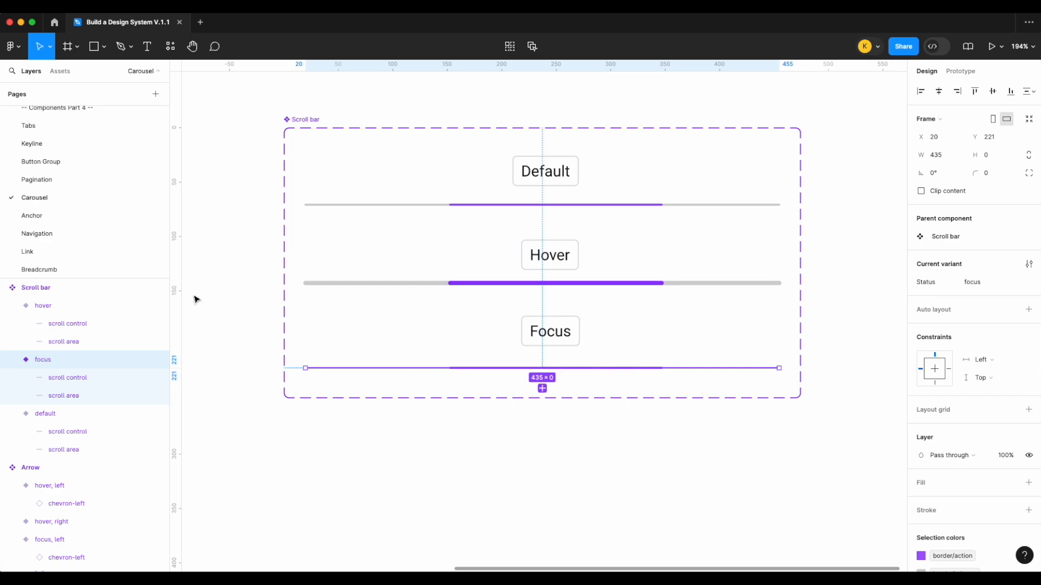
# Step: Draw a rectangle of about 207 × 32 below the Scroll bar component set, giving it a stroke and no fill
pyautogui.click(103, 47)
pyautogui.click(103, 74)
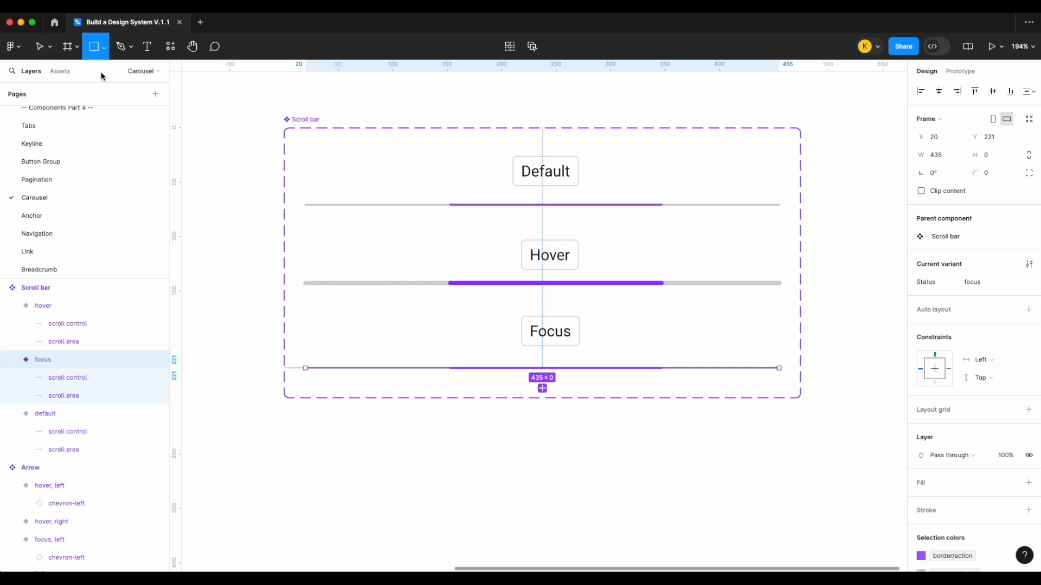
pyautogui.moveTo(460, 429); pyautogui.dragTo(685, 463)
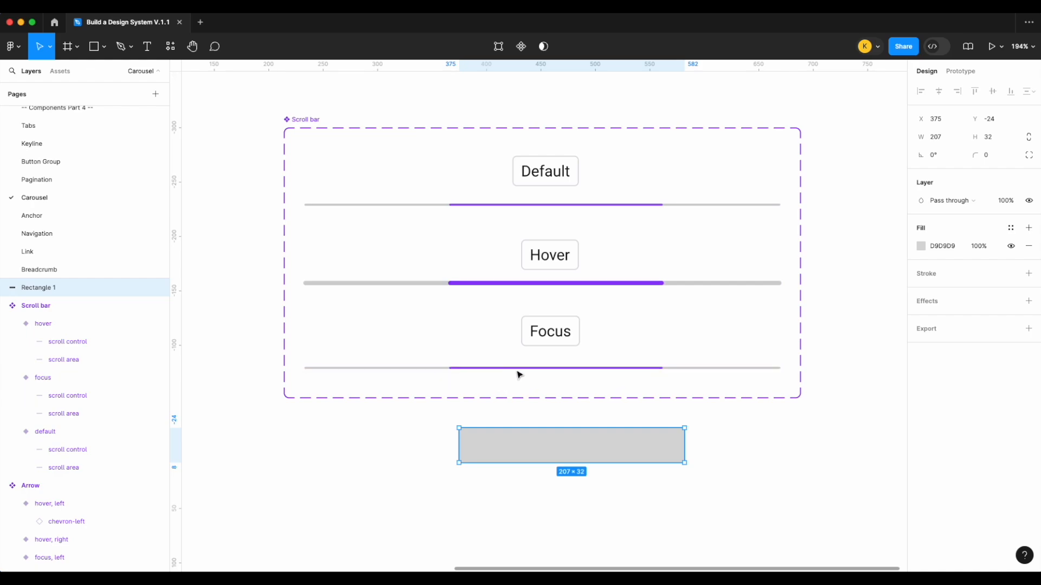
pyautogui.click(1029, 273)
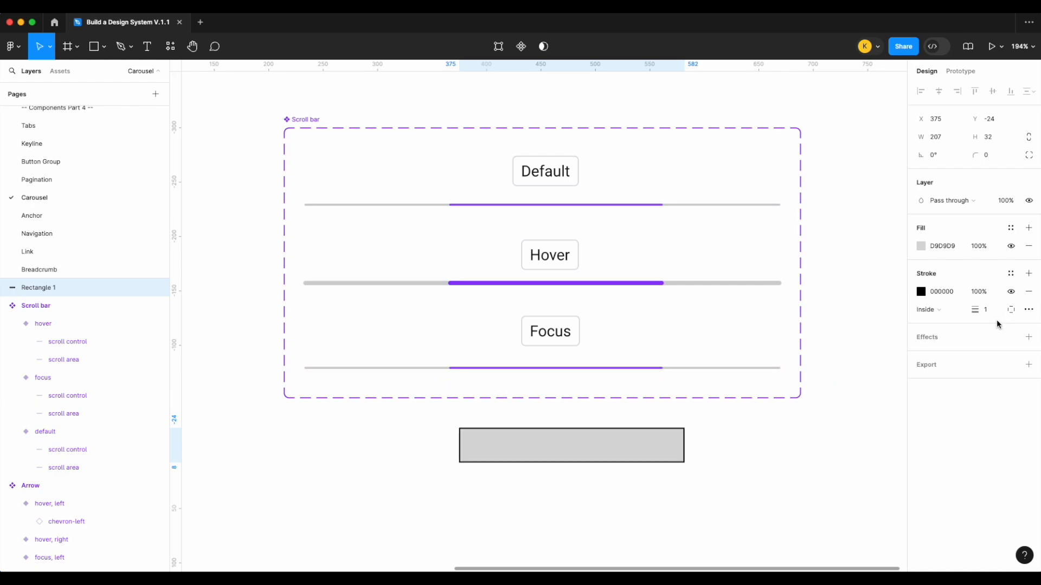
pyautogui.click(1029, 246)
# Step: Apply the round border radius variable to the rectangle's corners
pyautogui.click(1011, 156)
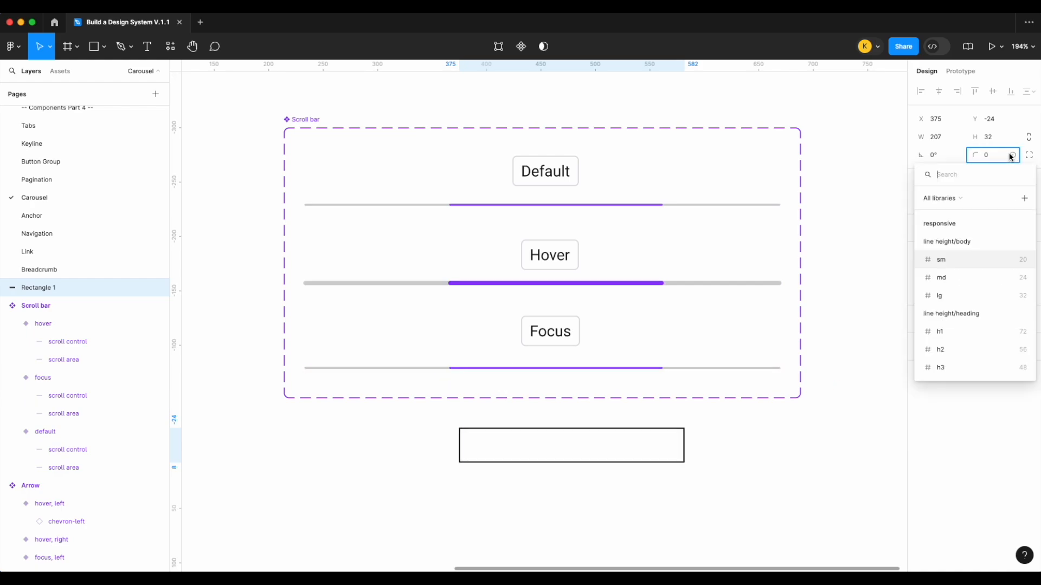
pyautogui.write('rad')
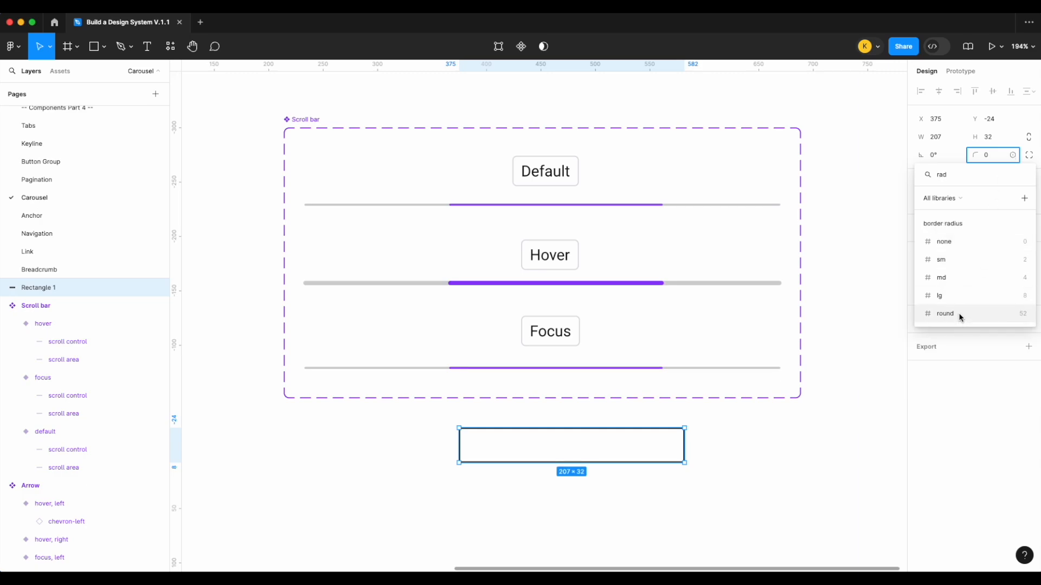
pyautogui.click(959, 315)
# Step: Place the rectangle's stroke outside and apply the md border width variable to it
pyautogui.click(930, 293)
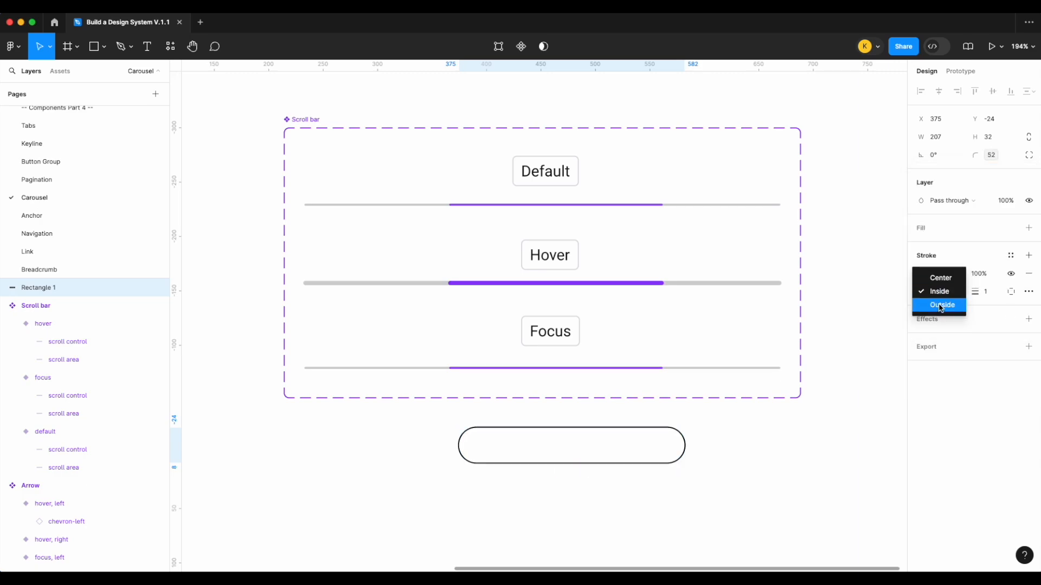
pyautogui.click(934, 304)
pyautogui.rightClick(990, 294)
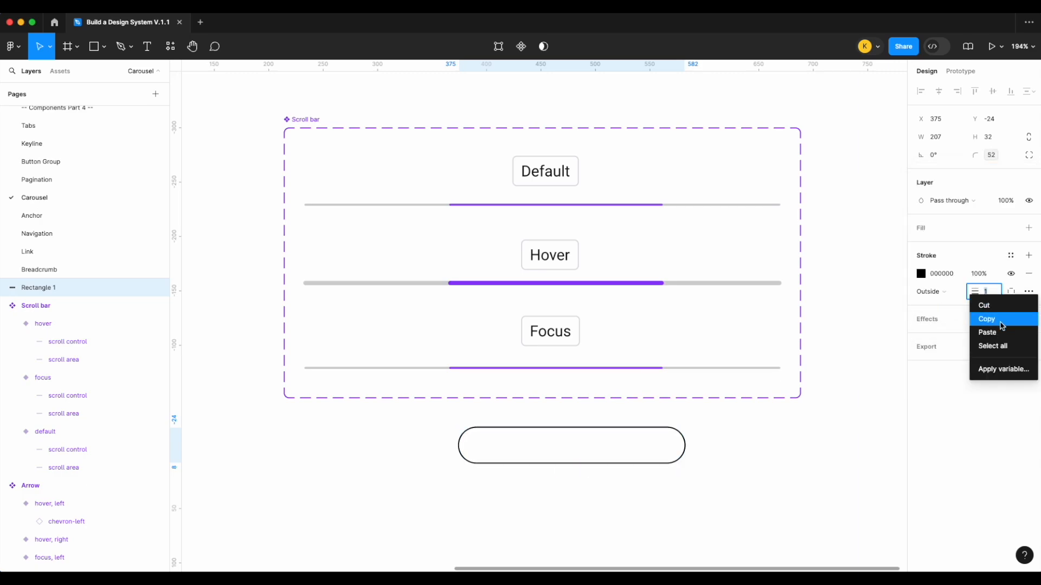
pyautogui.click(993, 367)
pyautogui.write('wid')
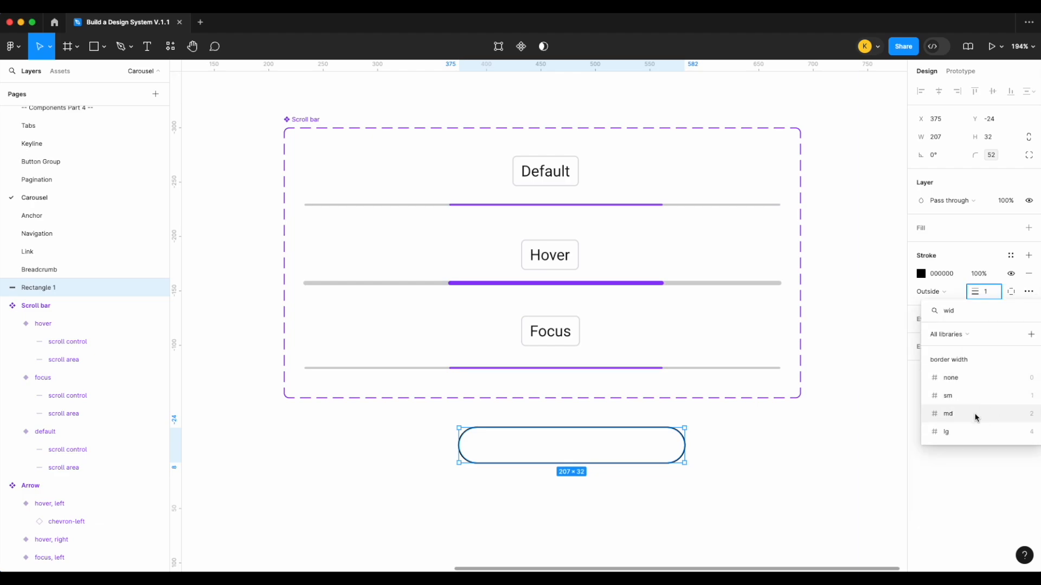
pyautogui.click(971, 414)
# Step: Apply the border/focus color variable to the rectangle's stroke
pyautogui.click(1012, 257)
pyautogui.write('bor')
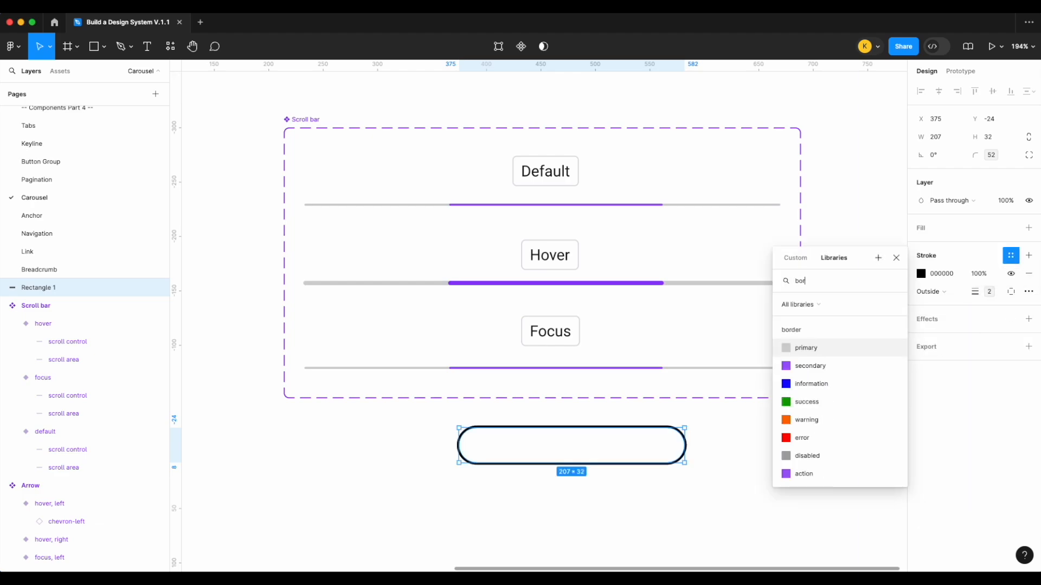
pyautogui.scroll(-3, 836, 412)
pyautogui.click(811, 473)
# Step: Reduce the height of the rounded rectangle to about 10
pyautogui.click(690, 471)
pyautogui.click(680, 464)
pyautogui.moveTo(517, 465); pyautogui.dragTo(516, 439)
# Step: Move the rounded rectangle into the focus variant and position it around the scroll control at X 130
pyautogui.scroll(5, 517, 439)
pyautogui.press('Delete')
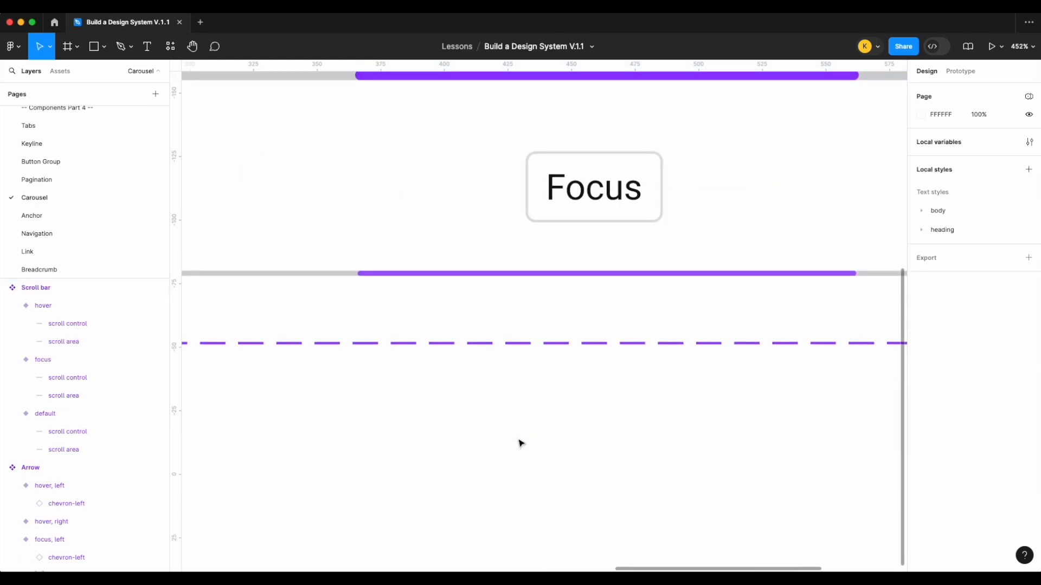
pyautogui.click(244, 273)
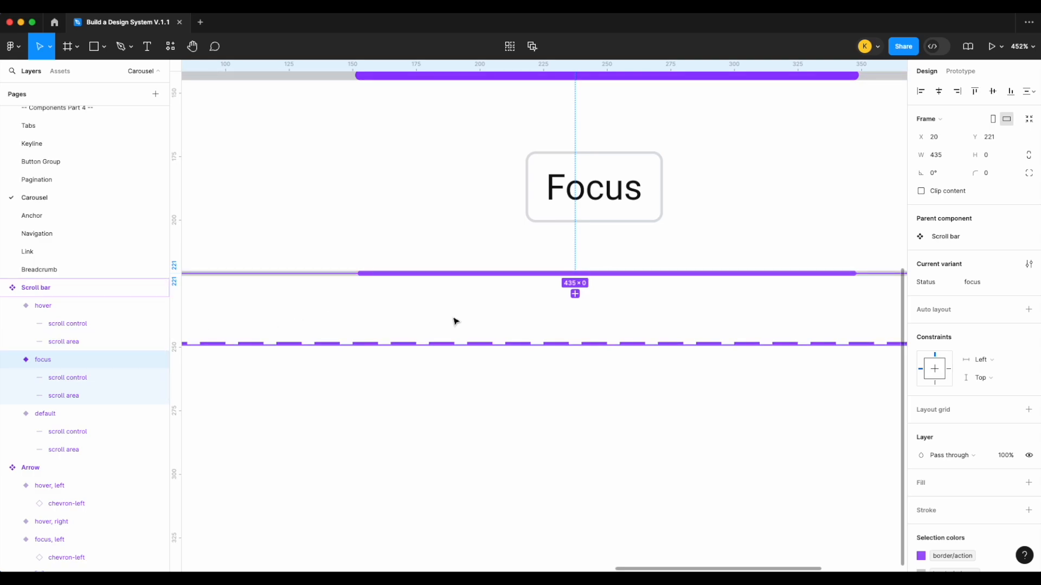
pyautogui.hotkey('ctrl', 'v')
pyautogui.hotkey('shift', 'Right')
pyautogui.hotkey('shift', 'Right')
pyautogui.hotkey('shift', 'Right')
pyautogui.hotkey('shift', 'Right')
pyautogui.hotkey('shift', 'Left')
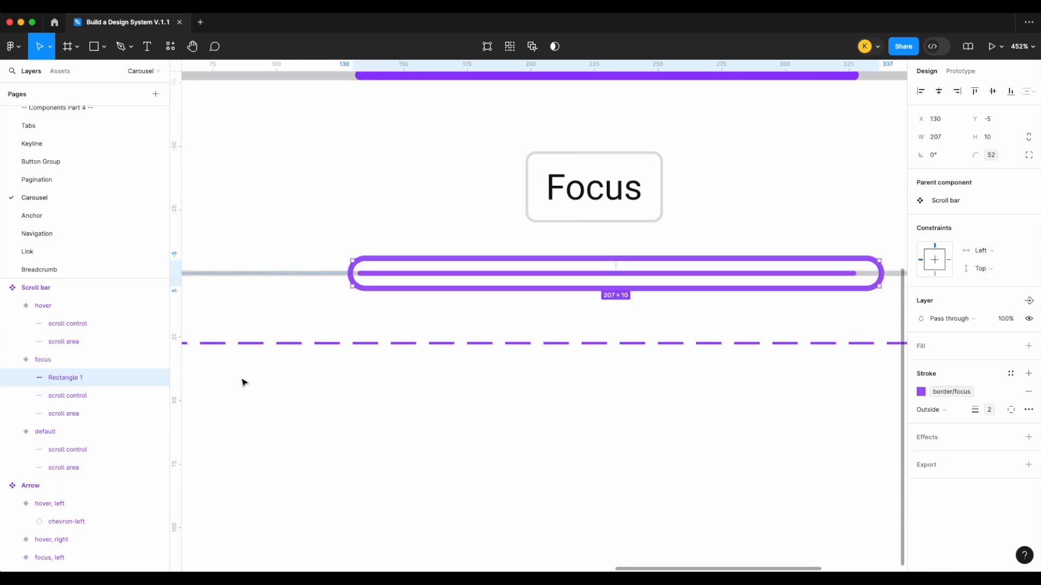
# Step: Rename the rectangle layer inside the focus variant as focus
pyautogui.doubleClick(75, 377)
pyautogui.write('focus')
pyautogui.press('Return')
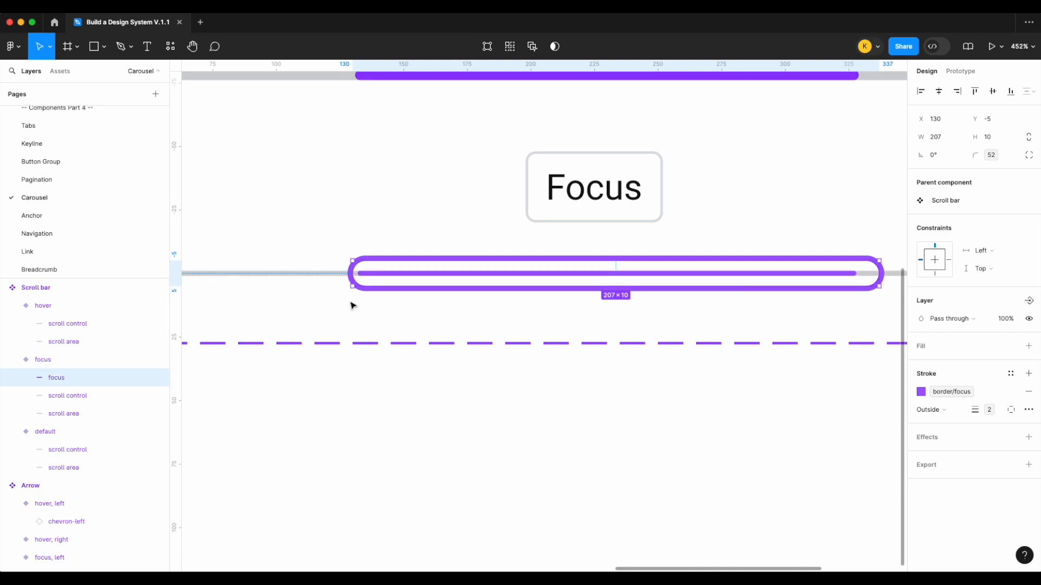
# Step: Tighten the focus outline evenly around the scroll control, resizing it to about 200 × 6 at Y -3
pyautogui.scroll(10, 353, 292)
pyautogui.scroll(-5, 423, 218)
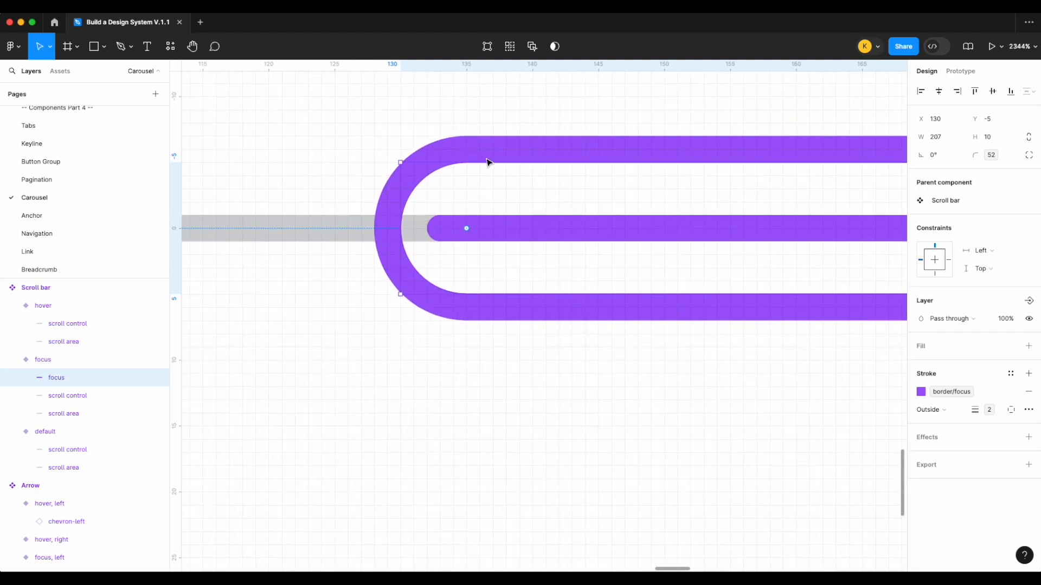
pyautogui.moveTo(488, 163); pyautogui.dragTo(489, 187)
pyautogui.moveTo(498, 288); pyautogui.dragTo(492, 272)
pyautogui.hscroll(10, 494, 273)
pyautogui.hscroll(4, 503, 275)
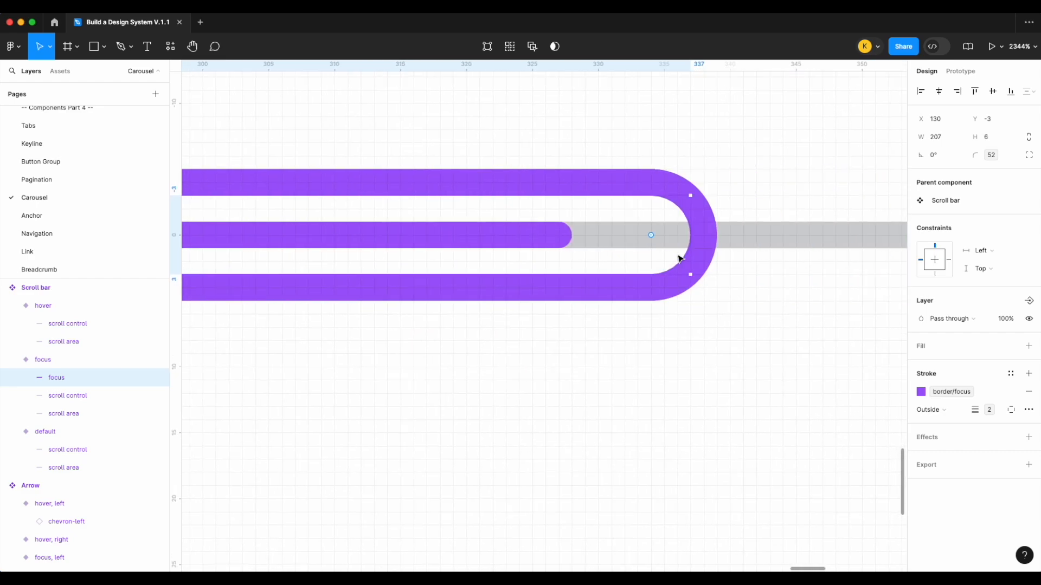
pyautogui.moveTo(692, 239); pyautogui.dragTo(597, 239)
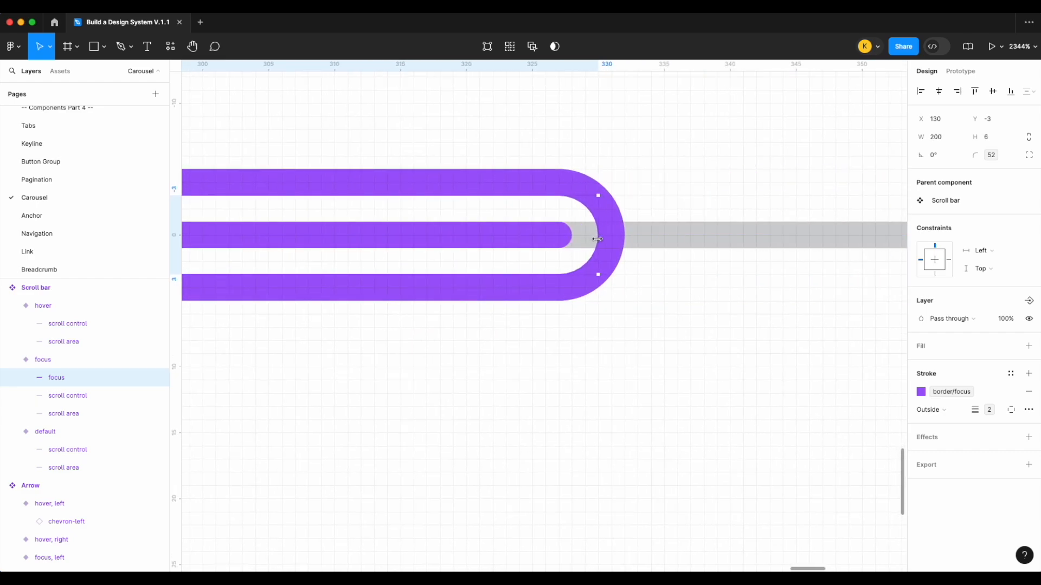
# Step: Change the focus outline's horizontal and vertical constraints within its variant
pyautogui.click(1002, 248)
pyautogui.click(981, 278)
pyautogui.click(984, 268)
pyautogui.click(984, 296)
pyautogui.click(725, 394)
# Step: Move the Scroll bar component set together with its state labels beside the Arrow component set, aligning their top edges
pyautogui.hotkey('shift', '1')
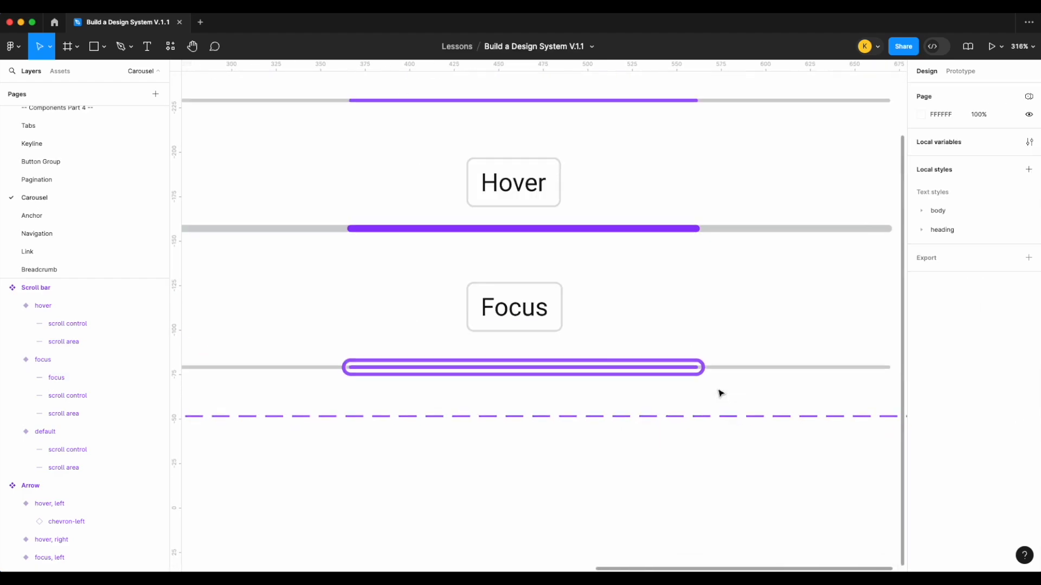
pyautogui.scroll(-5, 782, 307)
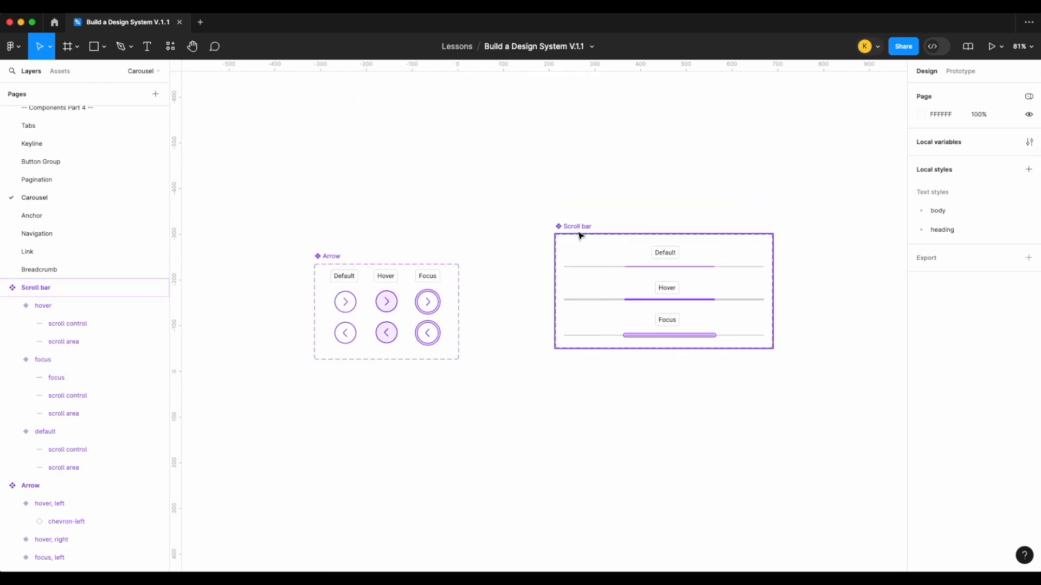
pyautogui.moveTo(581, 235); pyautogui.dragTo(527, 266)
pyautogui.hotkey('ctrl', 'z')
pyautogui.moveTo(762, 413); pyautogui.dragTo(499, 262)
pyautogui.click(556, 232)
pyautogui.scroll(3, 555, 232)
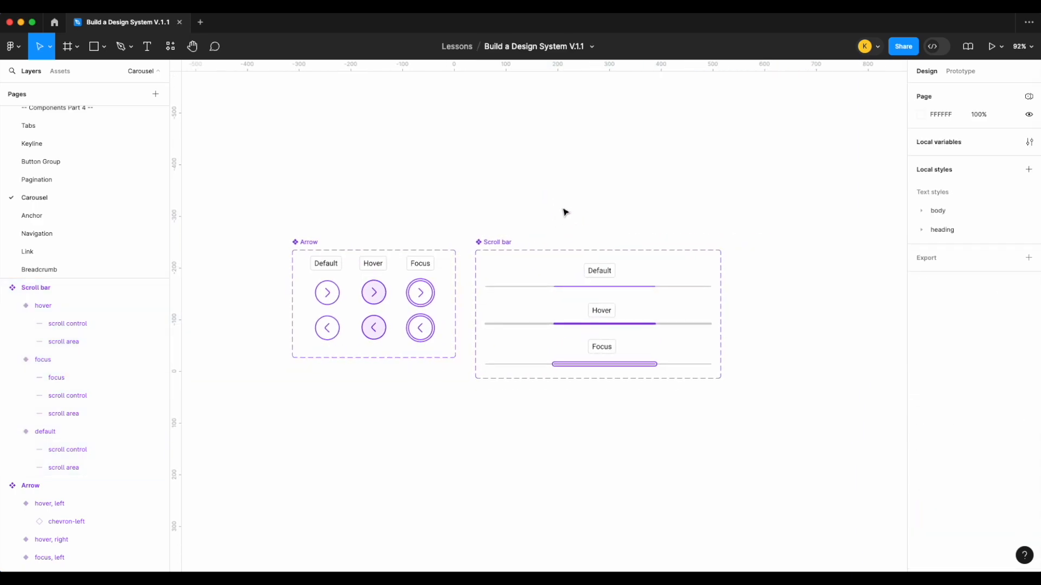
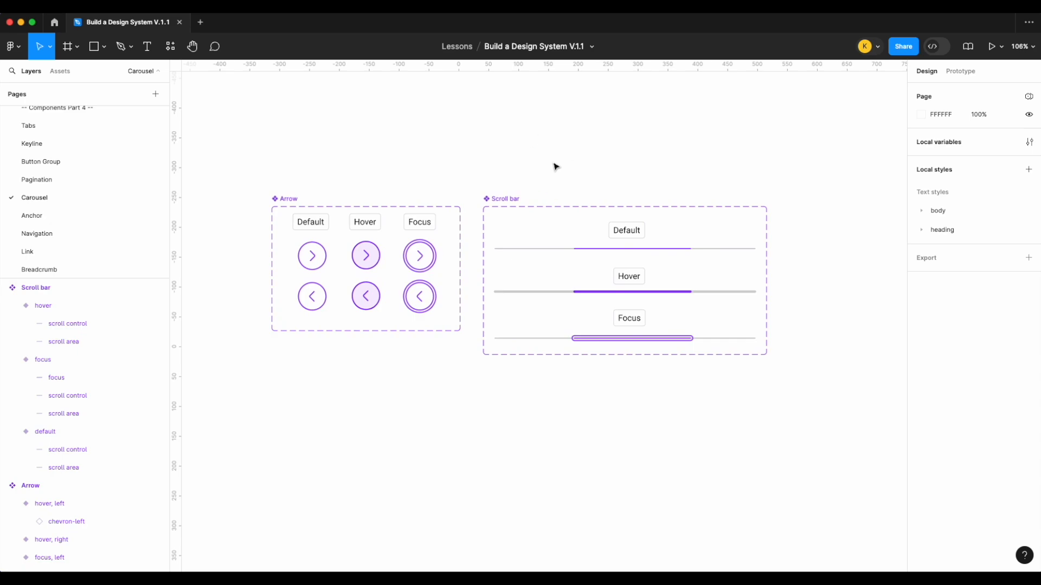
pyautogui.scroll(3, 555, 167)
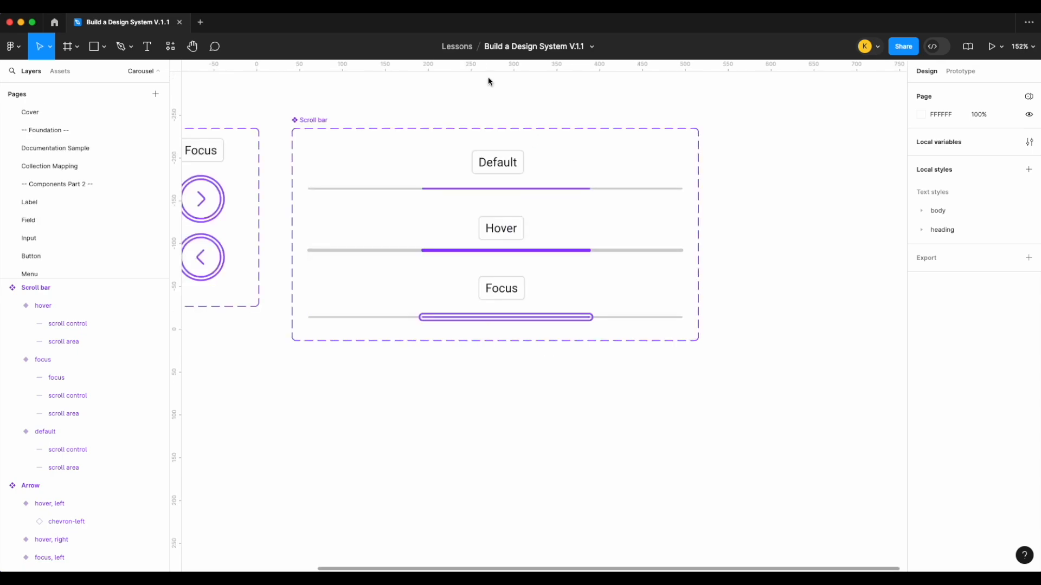
# Step: Find the local Scroll bar component by searching for scrollbar, and place an instance below its component set
pyautogui.click(60, 72)
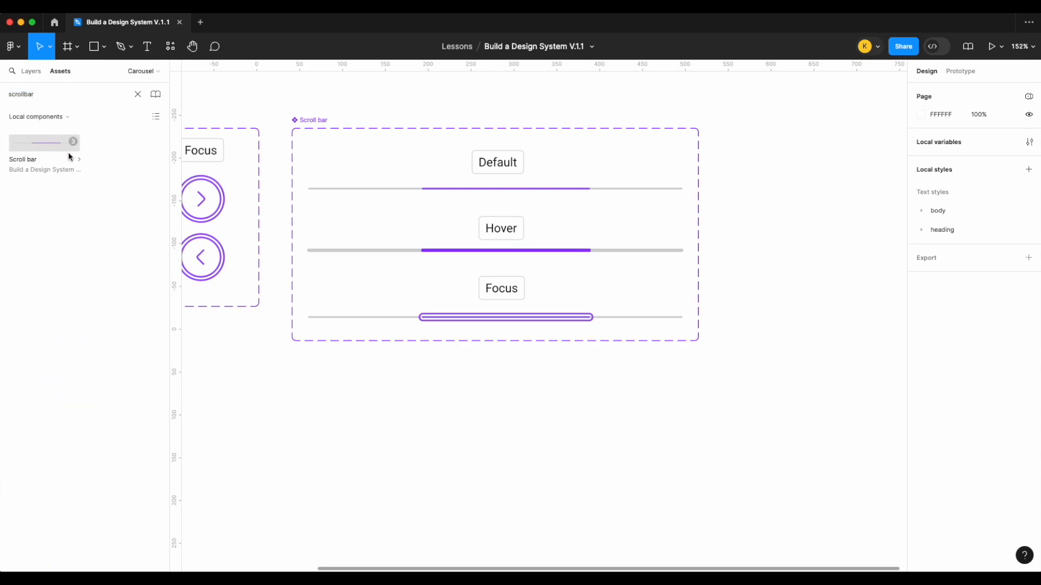
pyautogui.moveTo(483, 396); pyautogui.dragTo(483, 396)
pyautogui.click(31, 71)
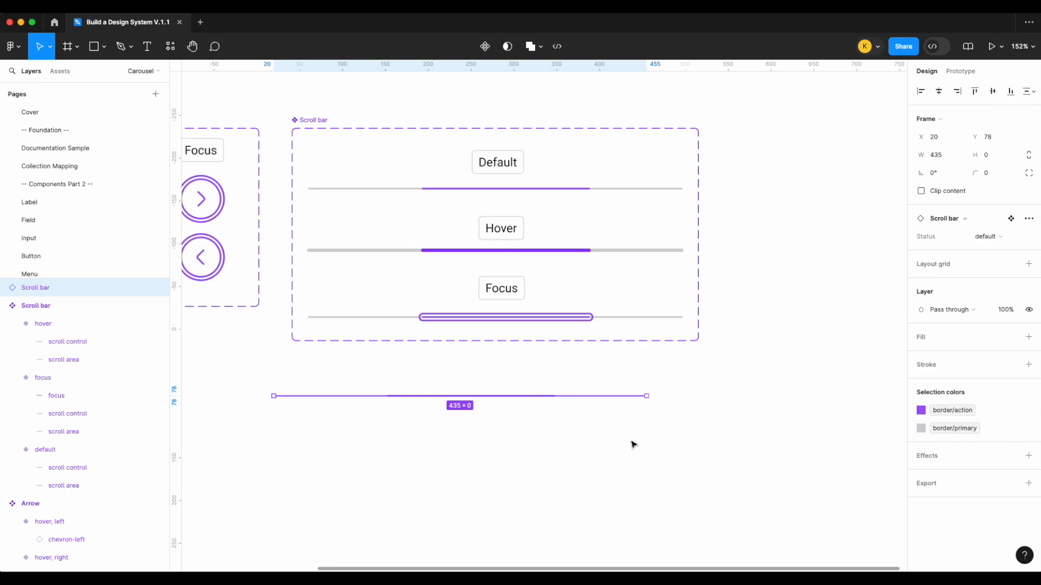
# Step: Stretch the Scroll bar instance to about 503 × 19 to test how its lines resize
pyautogui.click(680, 416)
pyautogui.scroll(5, 590, 406)
pyautogui.hscroll(-3, 677, 408)
pyautogui.click(750, 394)
pyautogui.click(782, 412)
pyautogui.click(779, 392)
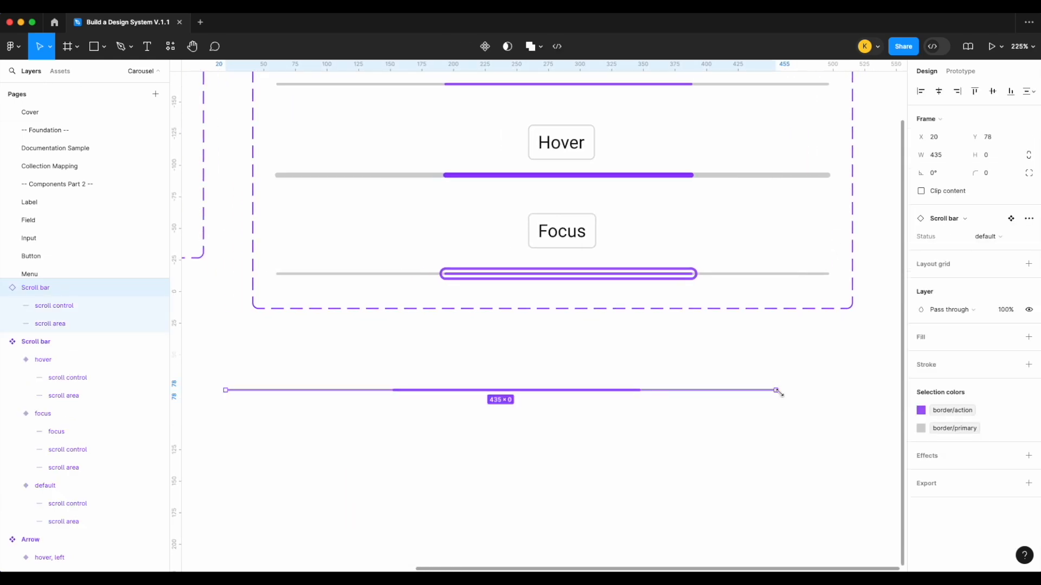
pyautogui.moveTo(777, 390); pyautogui.dragTo(861, 414)
# Step: Set the horizontal constraint of the default variant's scroll area to Left and right
pyautogui.scroll(5, 861, 414)
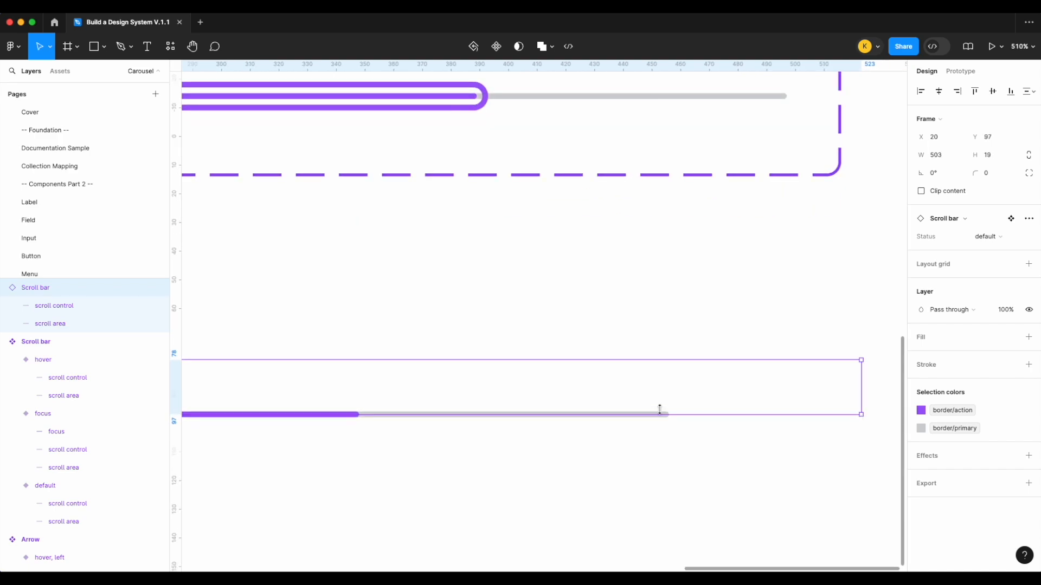
pyautogui.scroll(-5, 644, 421)
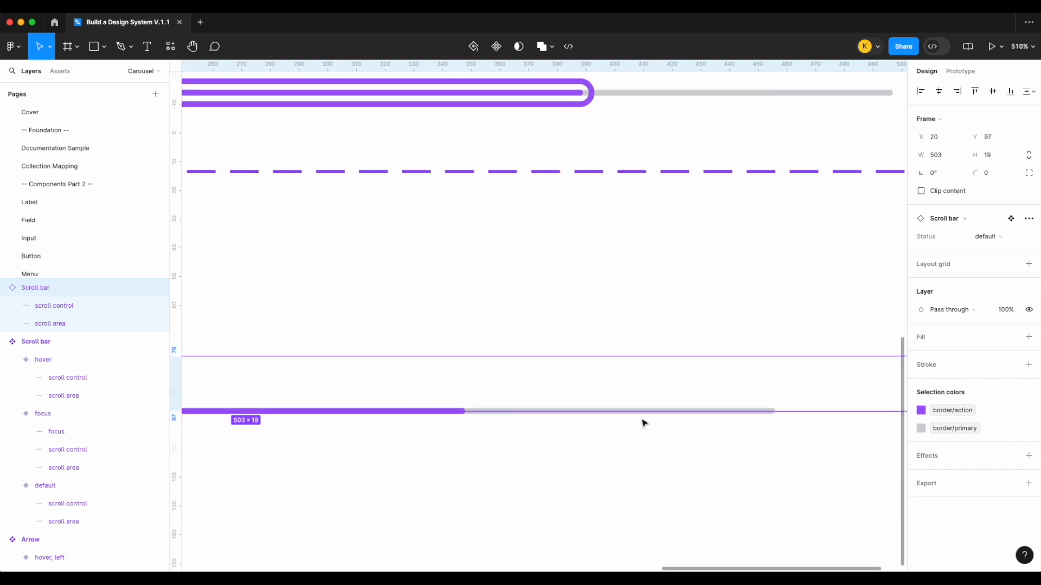
pyautogui.hscroll(-3, 437, 407)
pyautogui.hscroll(-1, 479, 426)
pyautogui.hscroll(-2, 520, 442)
pyautogui.scroll(-5, 586, 429)
pyautogui.hscroll(2, 587, 429)
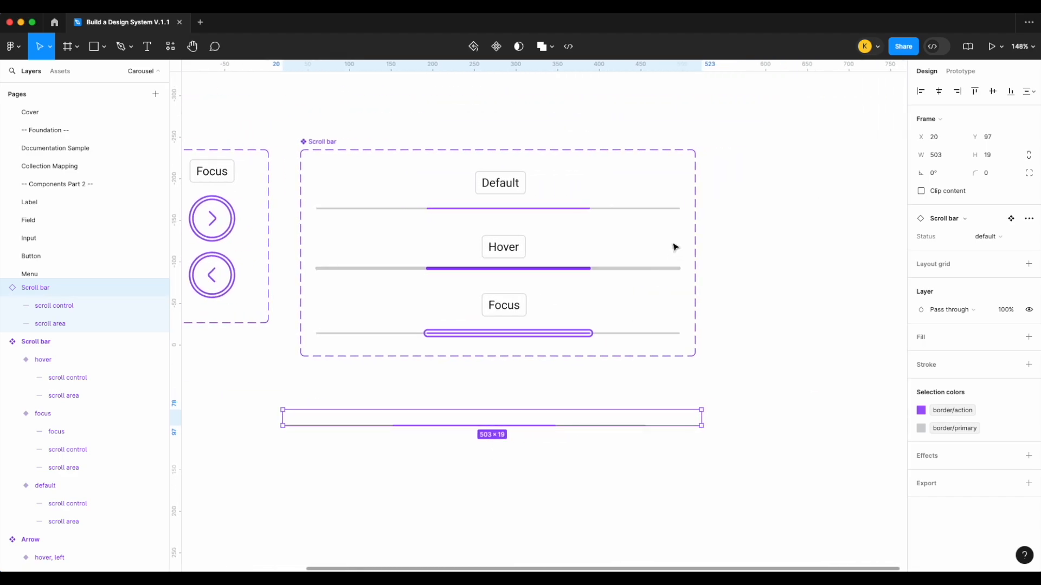
pyautogui.click(664, 209)
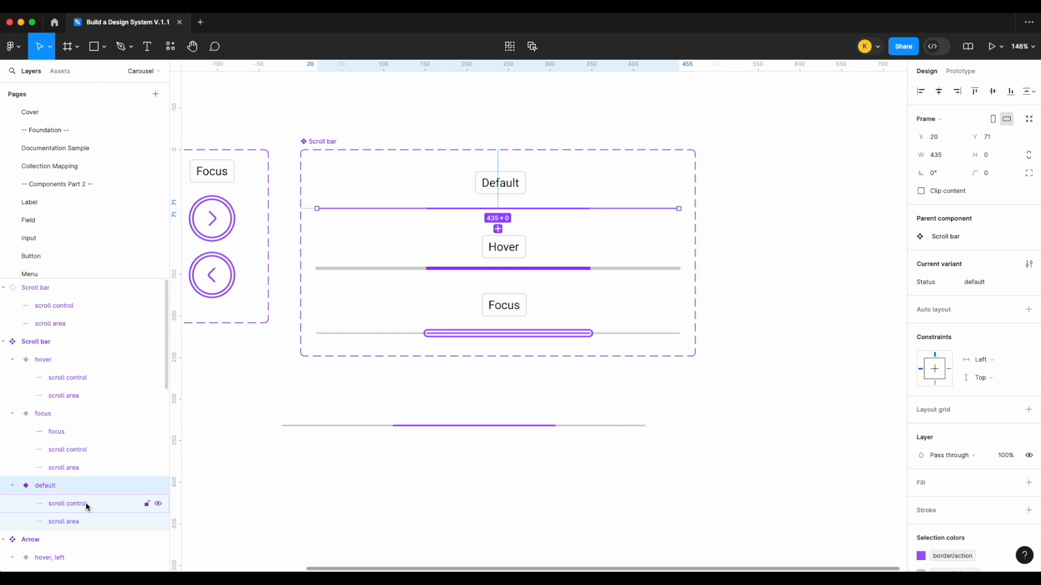
pyautogui.click(89, 521)
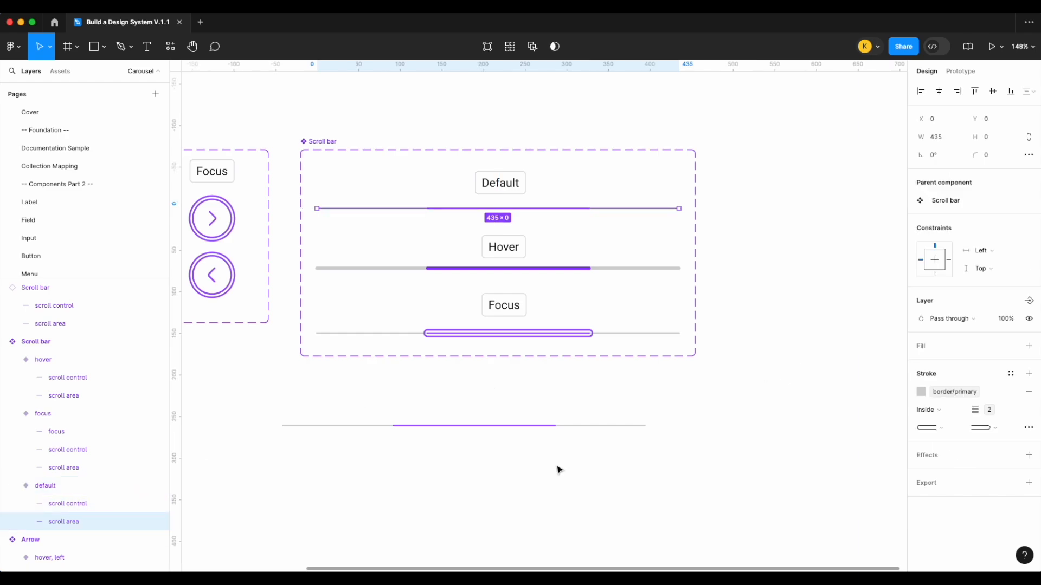
pyautogui.click(1000, 256)
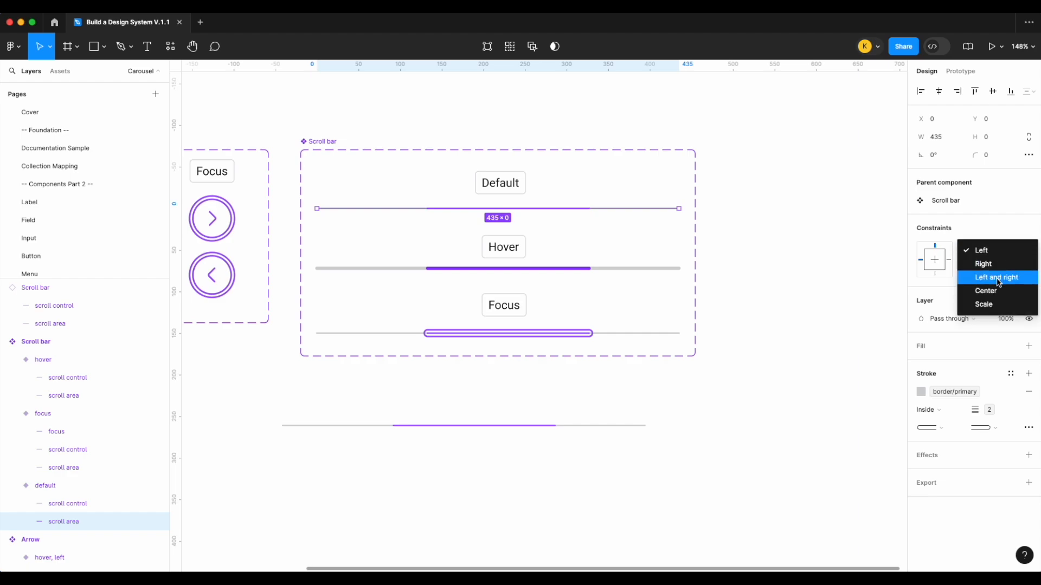
pyautogui.click(999, 279)
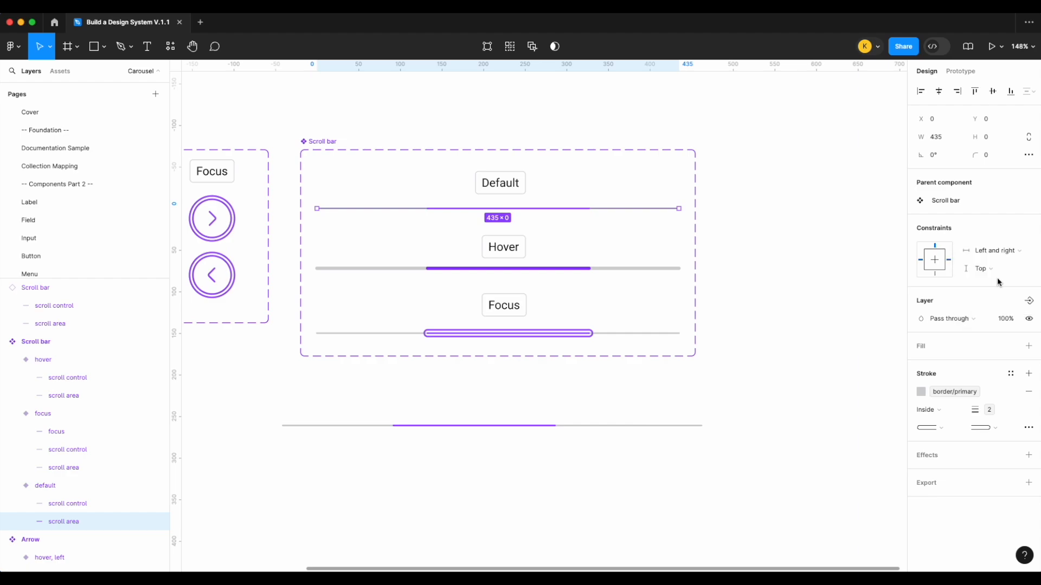
# Step: Stretch the Scroll bar instance to about 511 × 19 to test how its scroll area line resizes
pyautogui.click(702, 426)
pyautogui.moveTo(702, 418)
pyautogui.mouseDown()
pyautogui.moveTo(797, 419)
pyautogui.moveTo(714, 430)
pyautogui.mouseUp()
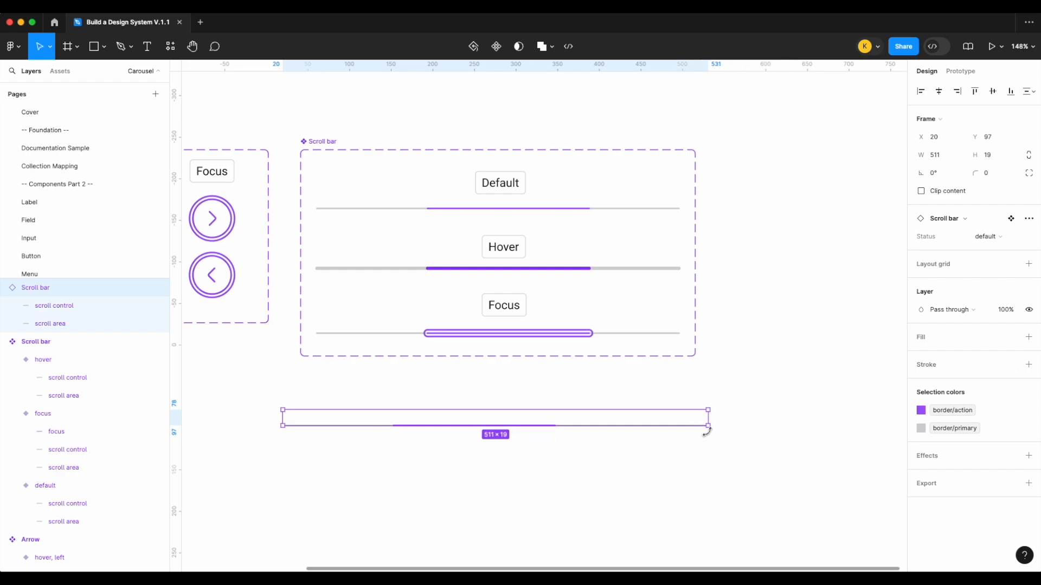
# Step: Set the horizontal and vertical constraints of the default variant's scroll control to Scale
pyautogui.click(571, 207)
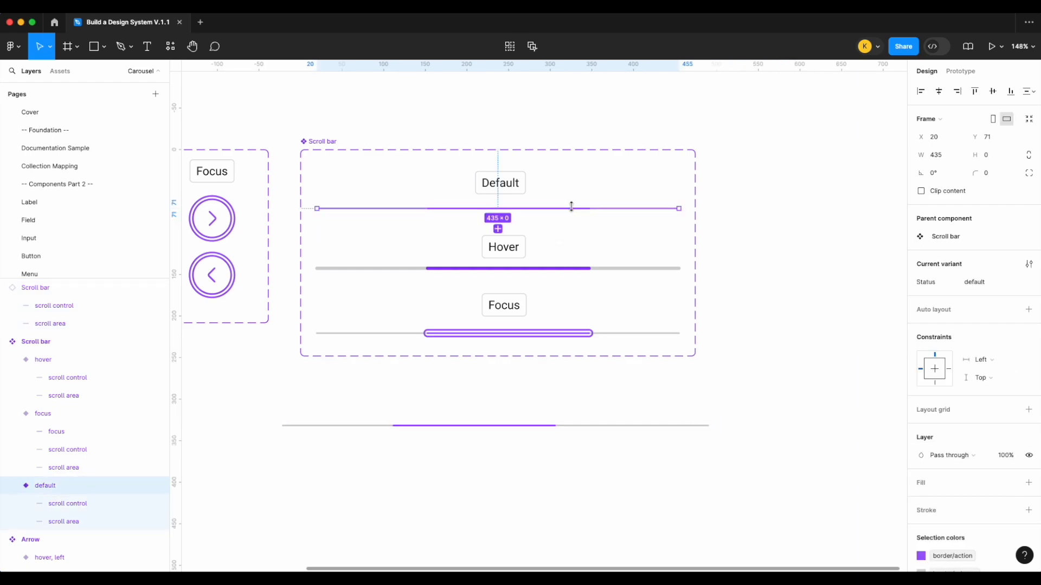
pyautogui.click(82, 521)
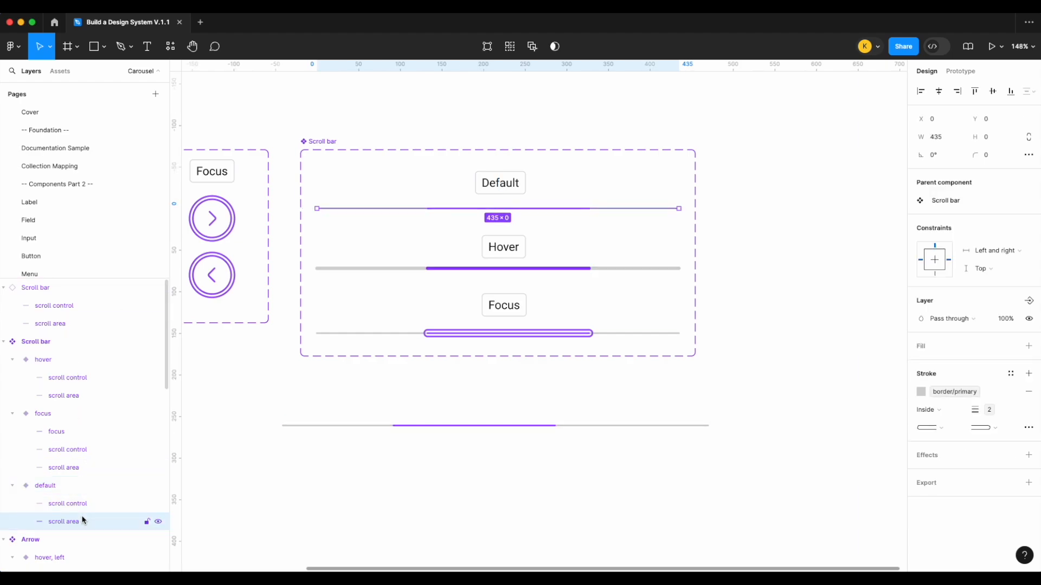
pyautogui.click(84, 506)
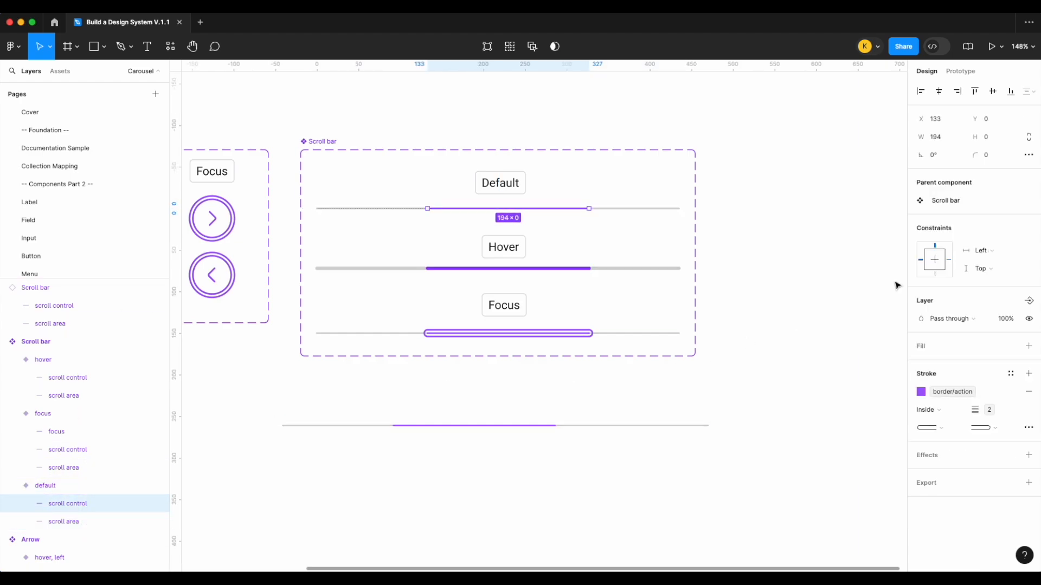
pyautogui.click(1003, 259)
pyautogui.click(996, 307)
pyautogui.click(998, 269)
pyautogui.click(995, 324)
# Step: Shrink the Scroll bar instance to 152 × 19 and widen it to 188 × 19 to test how the scroll control scales
pyautogui.click(702, 462)
pyautogui.click(700, 428)
pyautogui.moveTo(712, 419); pyautogui.dragTo(410, 439)
pyautogui.scroll(5, 410, 439)
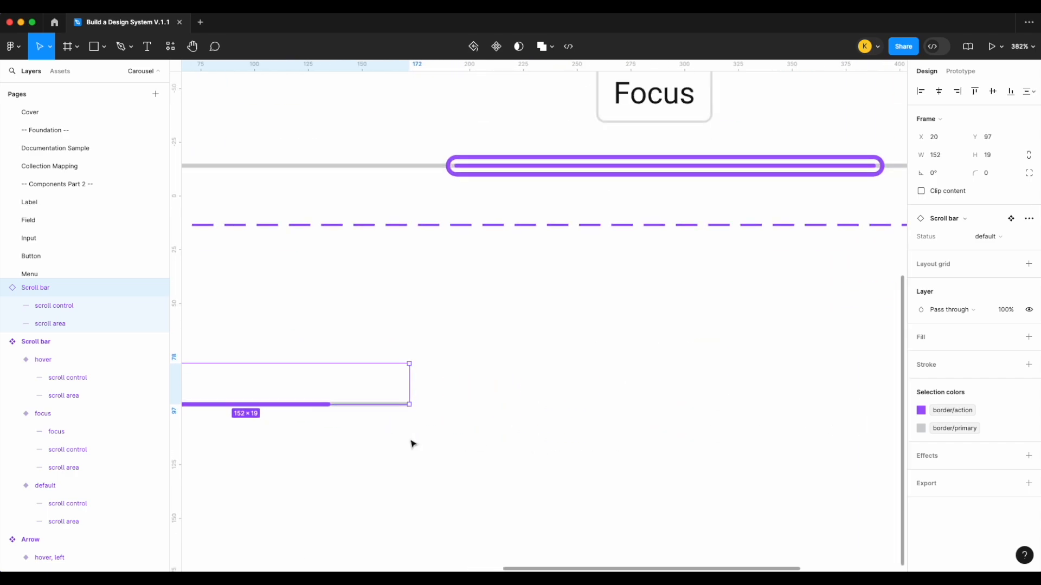
pyautogui.moveTo(600, 384); pyautogui.dragTo(678, 402)
pyautogui.scroll(-5, 678, 404)
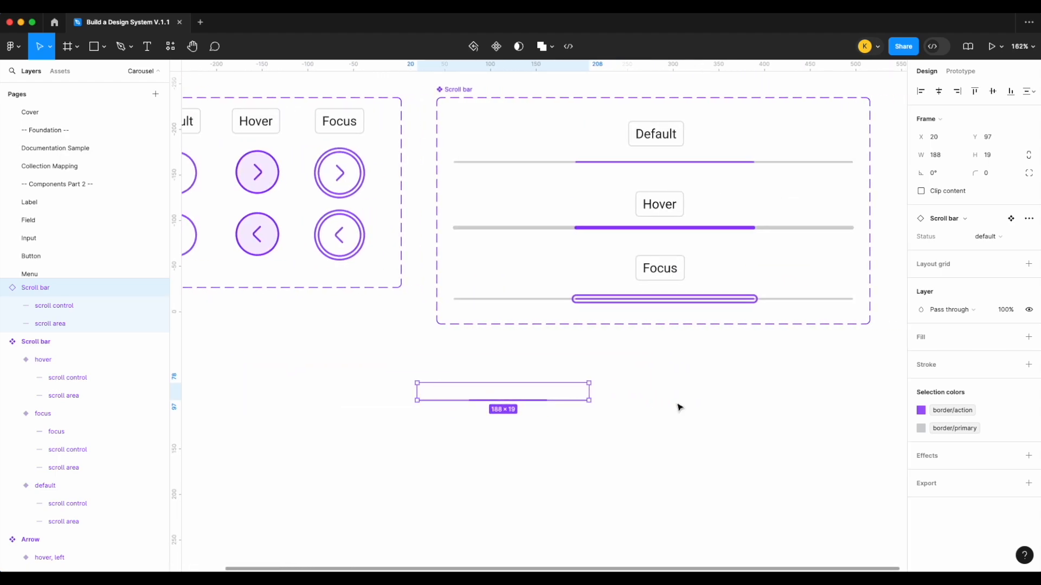
# Step: Set the horizontal constraint of the hover variant's scroll area to Left and right
pyautogui.hscroll(4, 678, 406)
pyautogui.scroll(1, 678, 407)
pyautogui.click(734, 253)
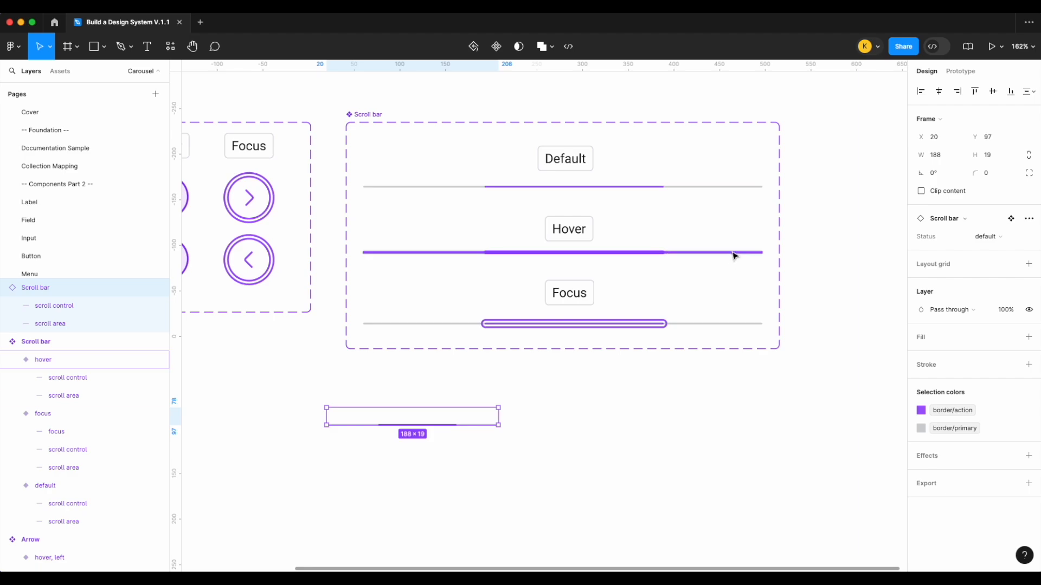
pyautogui.click(91, 376)
pyautogui.click(96, 395)
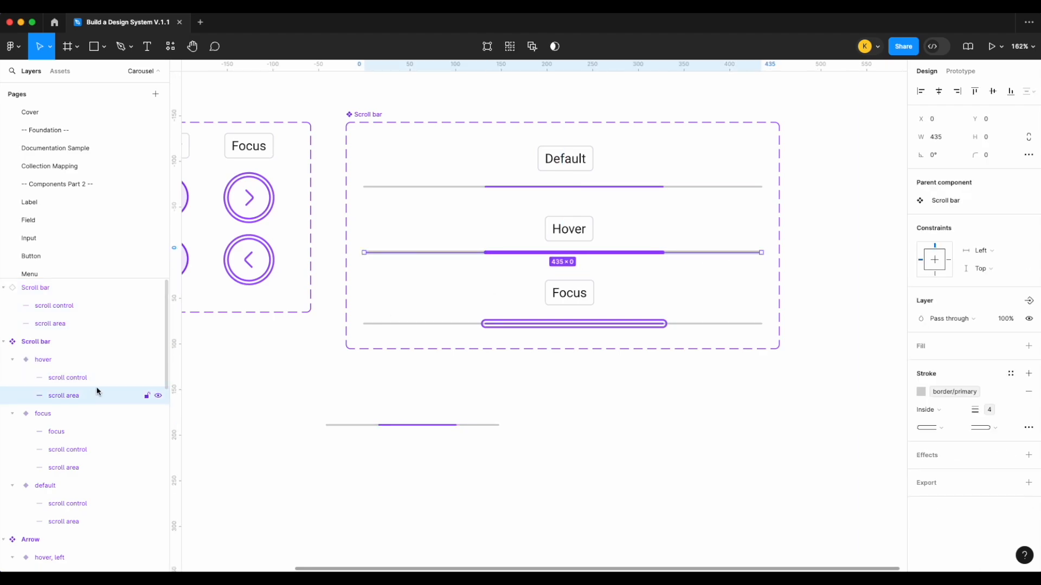
pyautogui.click(985, 255)
pyautogui.click(986, 277)
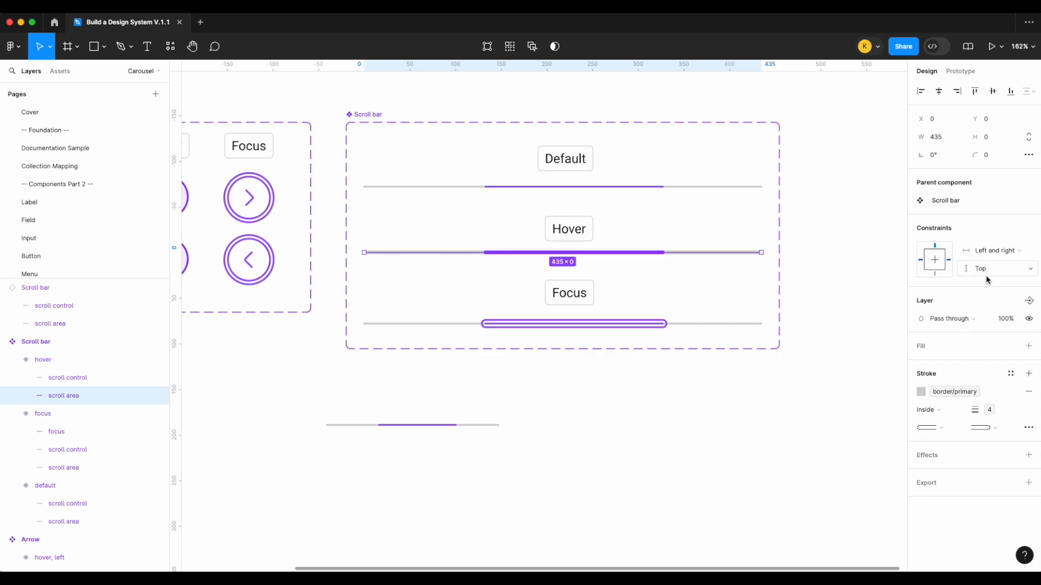
# Step: Set the horizontal and vertical constraints of the hover variant's scroll control to Scale
pyautogui.click(120, 378)
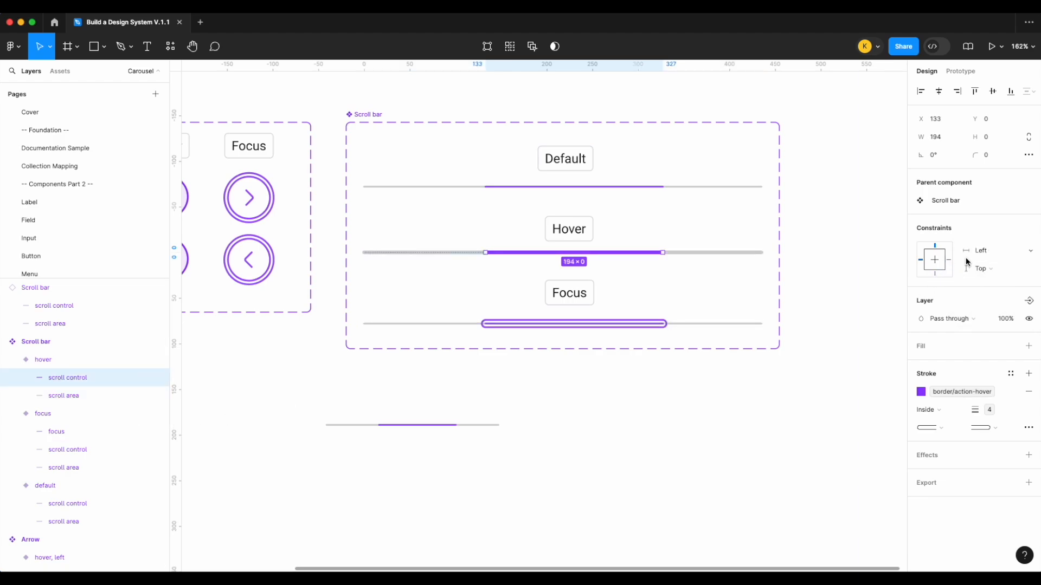
pyautogui.click(980, 250)
pyautogui.click(983, 304)
pyautogui.click(980, 269)
pyautogui.click(982, 322)
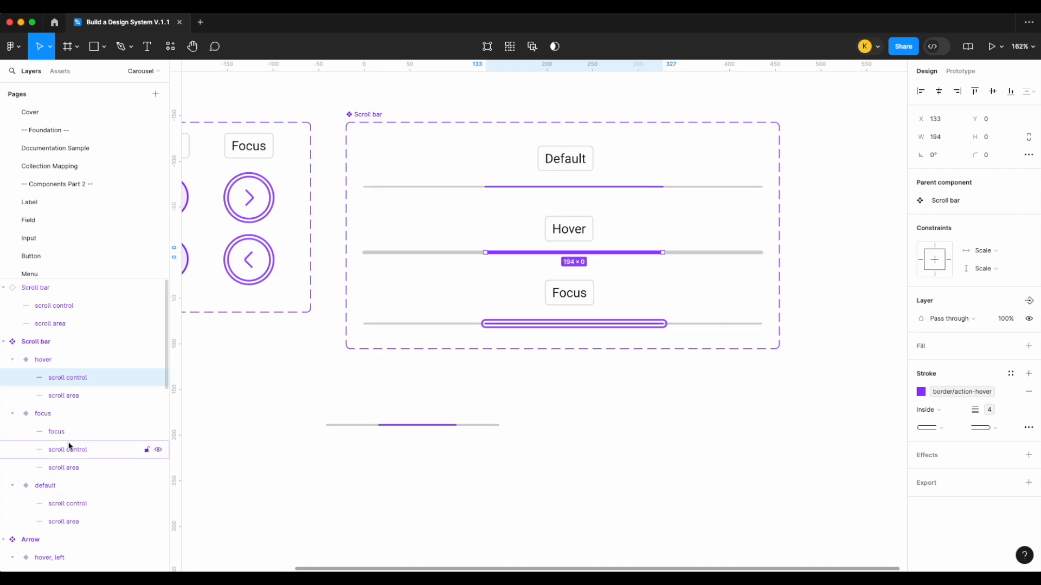
# Step: Set the horizontal constraint of the focus variant's scroll area to Left and right
pyautogui.click(80, 462)
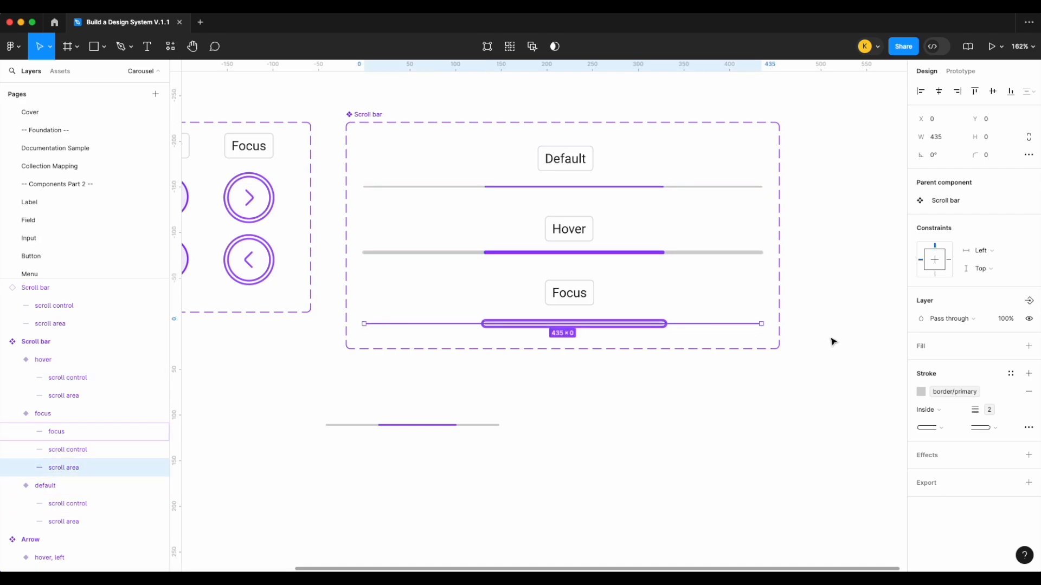
pyautogui.click(994, 252)
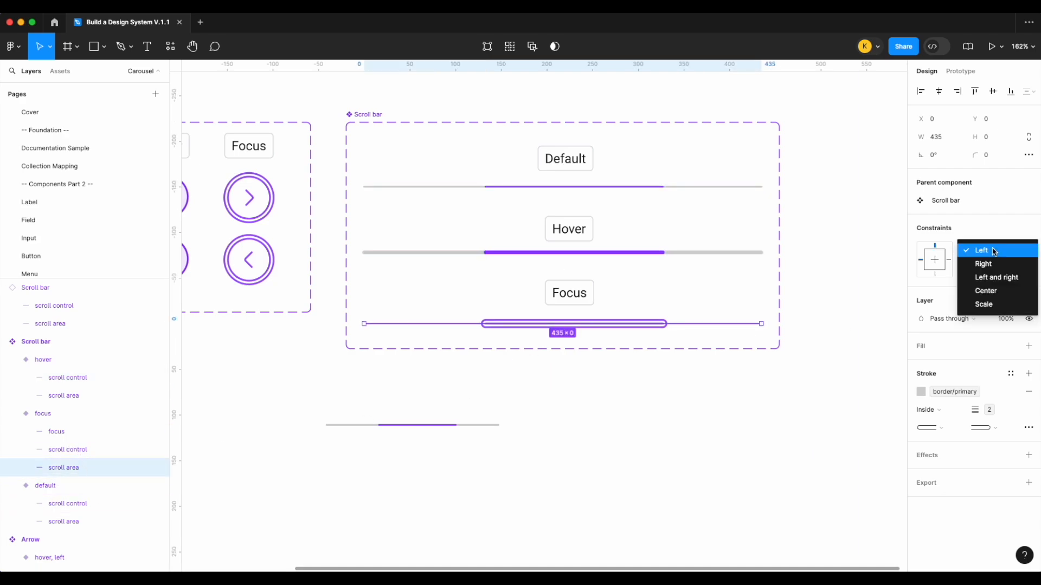
pyautogui.click(981, 276)
# Step: Set both constraints of the focus variant's scroll control to Scale, and check the constraints of its focus ring
pyautogui.click(66, 449)
pyautogui.click(992, 251)
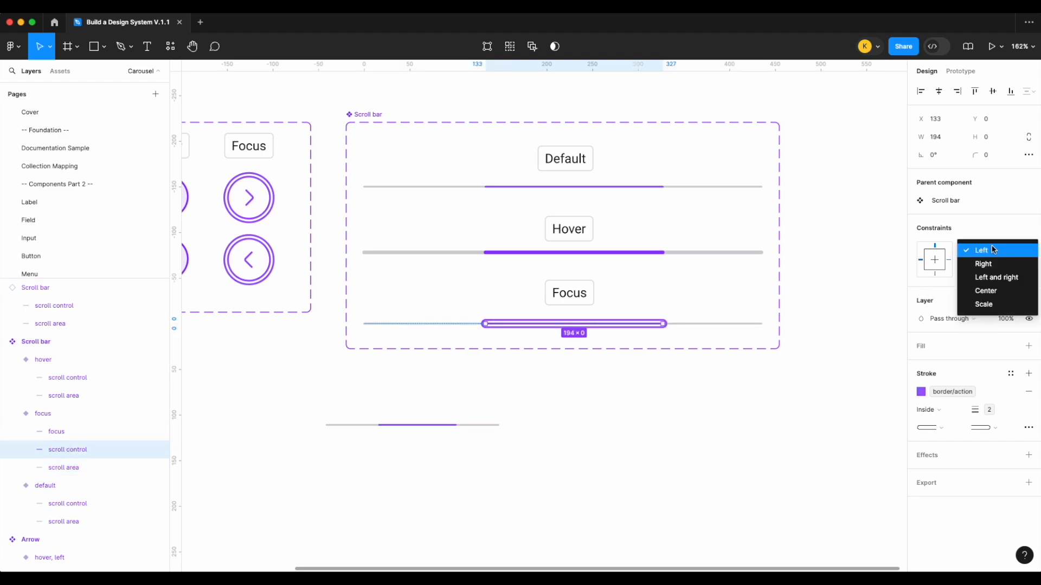
pyautogui.click(985, 305)
pyautogui.click(983, 269)
pyautogui.click(979, 320)
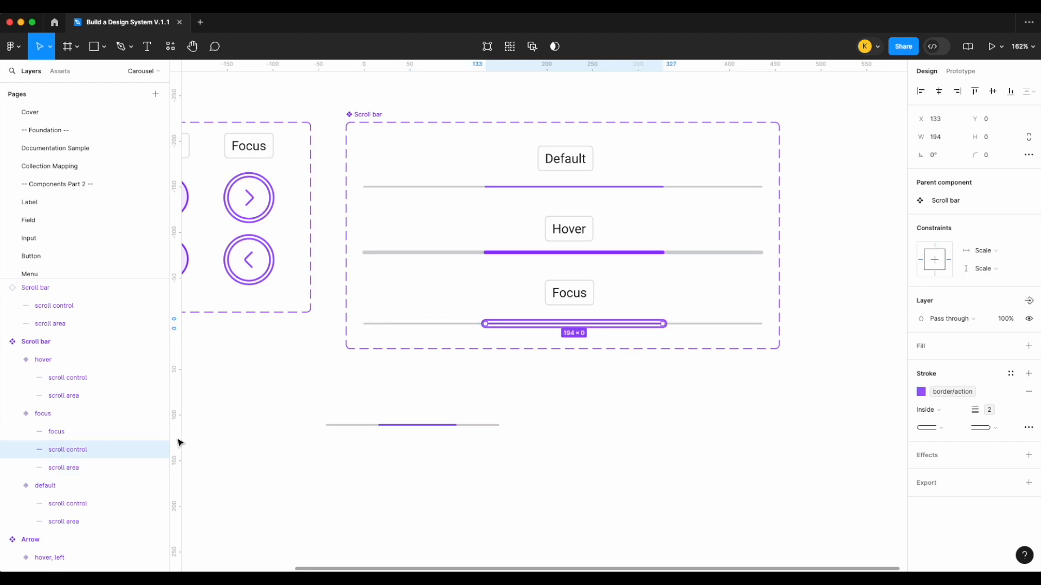
pyautogui.click(76, 432)
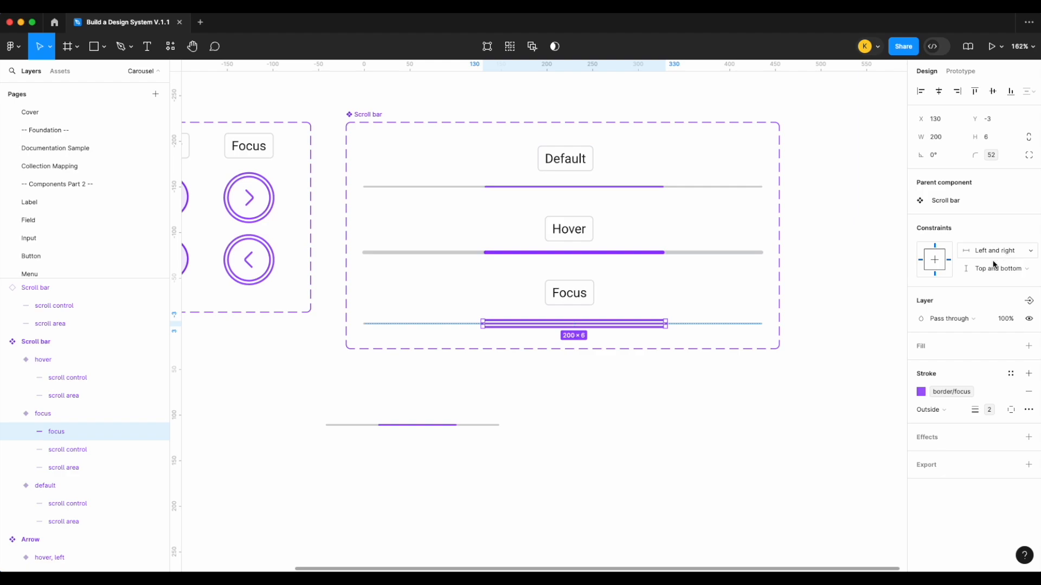
# Step: Switch the Scroll bar instance's Status to focus and stretch it to 496 × 3 to test how it resizes
pyautogui.click(521, 435)
pyautogui.click(456, 424)
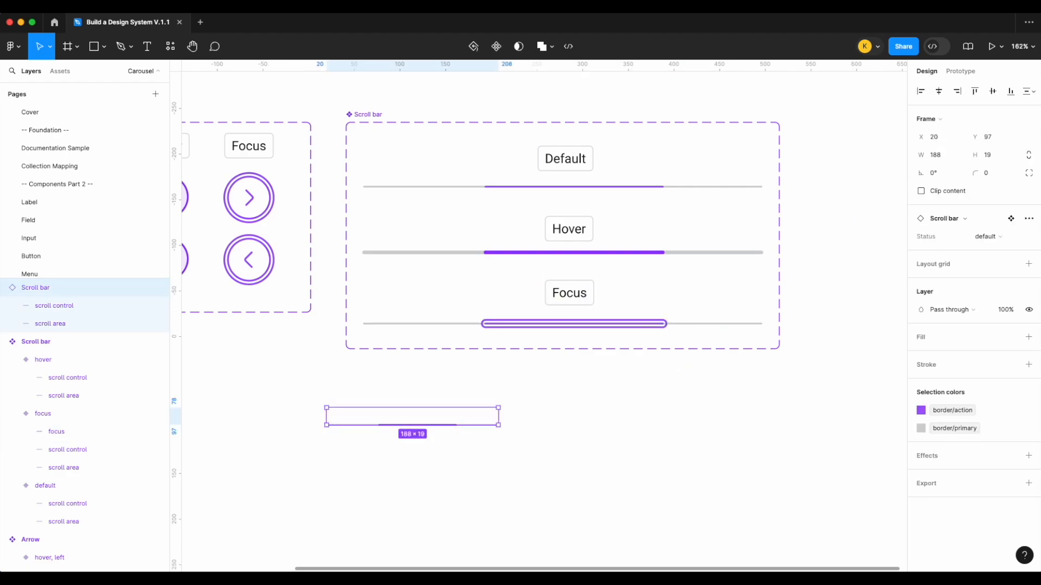
pyautogui.click(990, 241)
pyautogui.click(981, 262)
pyautogui.click(630, 469)
pyautogui.click(493, 421)
pyautogui.moveTo(499, 420); pyautogui.dragTo(732, 423)
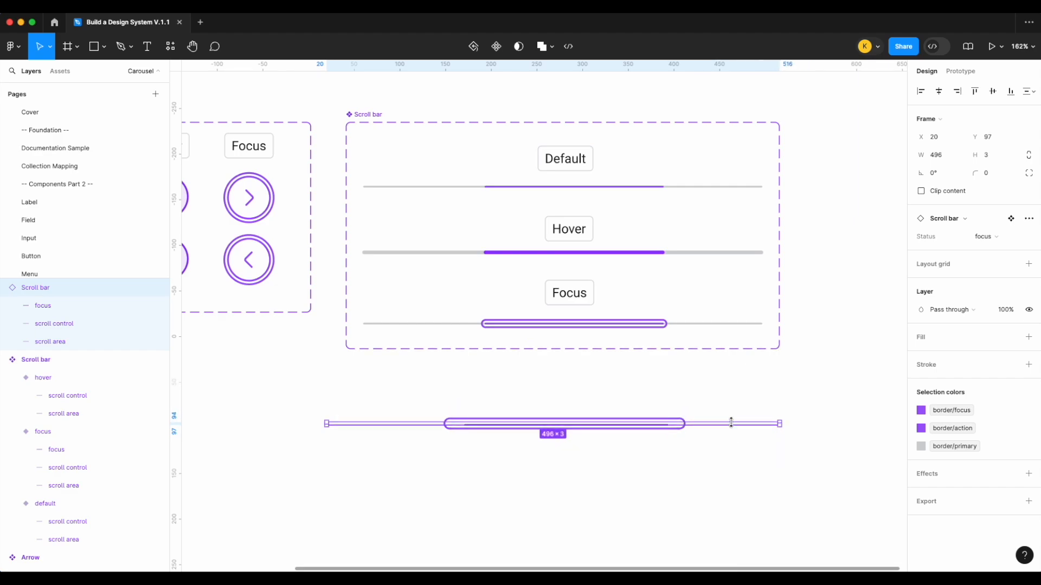
# Step: Reduce the focus instance's height to 1 and test resizing its width
pyautogui.scroll(5, 731, 423)
pyautogui.scroll(2, 731, 423)
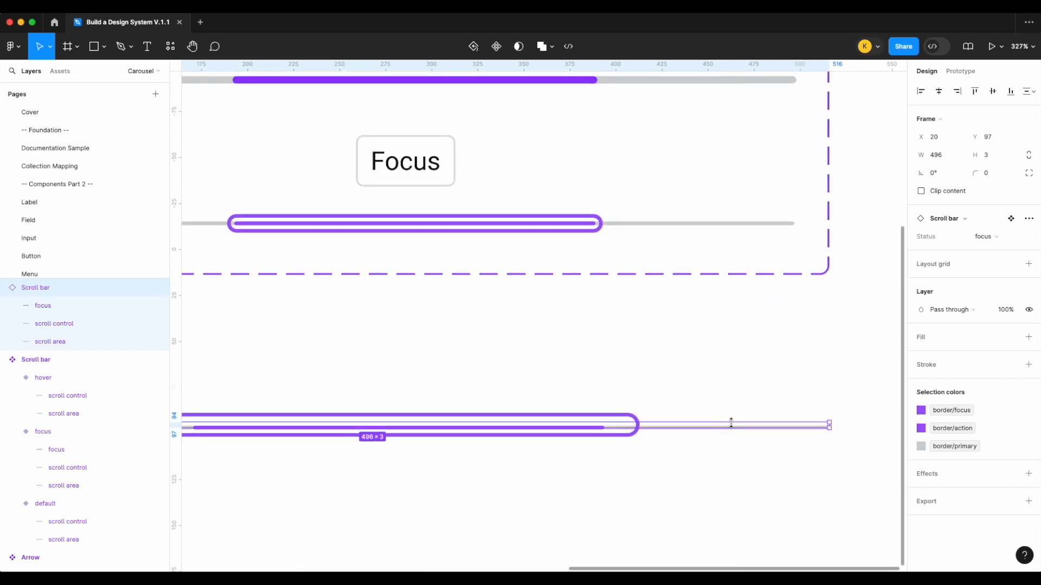
pyautogui.moveTo(742, 426); pyautogui.dragTo(742, 427)
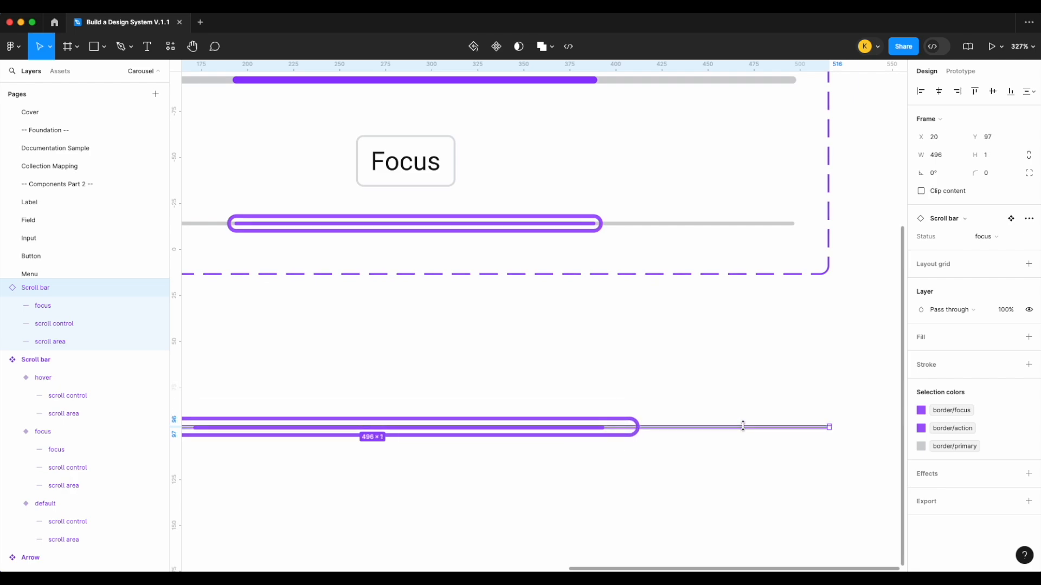
pyautogui.scroll(-5, 742, 426)
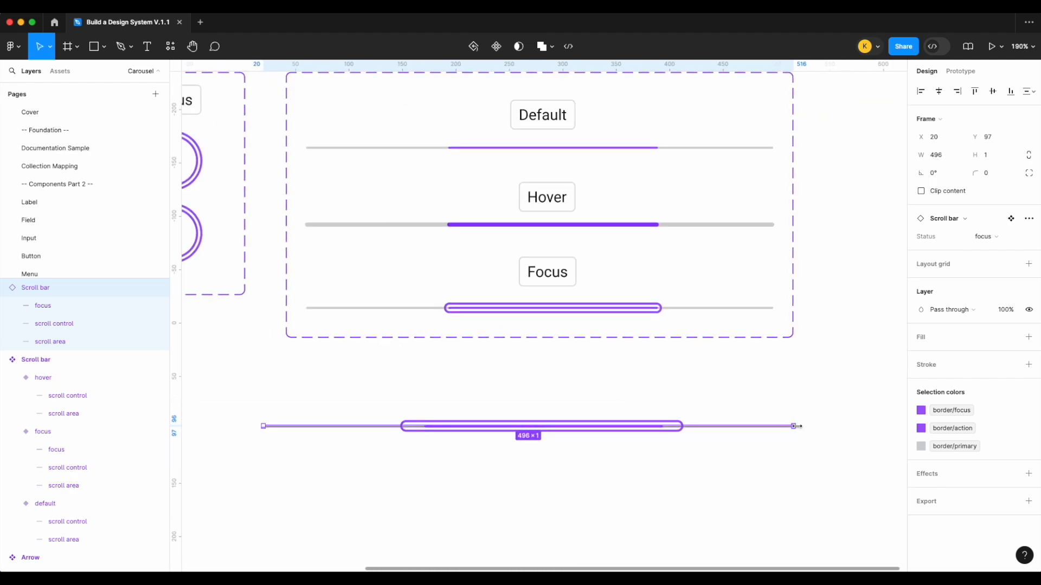
pyautogui.moveTo(850, 426); pyautogui.dragTo(789, 427)
pyautogui.hscroll(2, 820, 412)
# Step: Delete the Scroll bar test instance below the component set
pyautogui.click(820, 412)
pyautogui.scroll(-4, 820, 411)
pyautogui.hscroll(2, 820, 412)
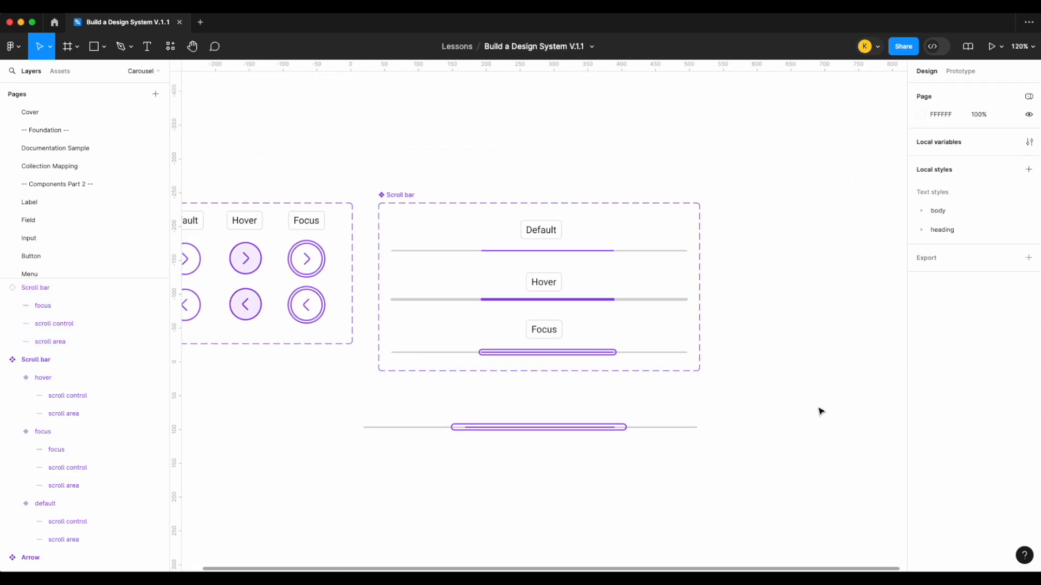
pyautogui.click(549, 428)
pyautogui.press('Delete')
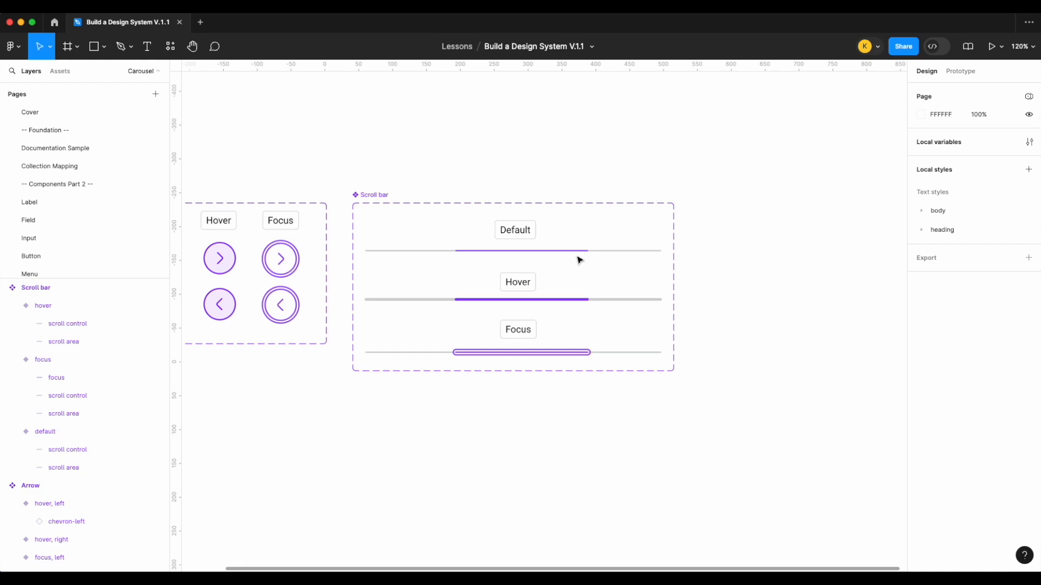
# Step: Copy the default right Arrow to the empty canvas beyond the Scroll bar component set
pyautogui.scroll(-5, 579, 260)
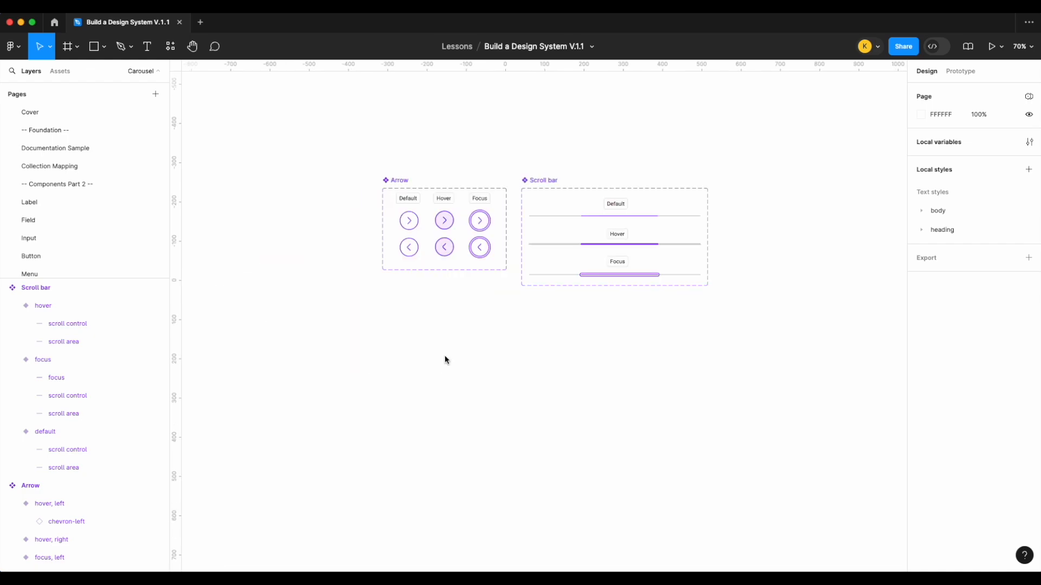
pyautogui.hscroll(2, 446, 359)
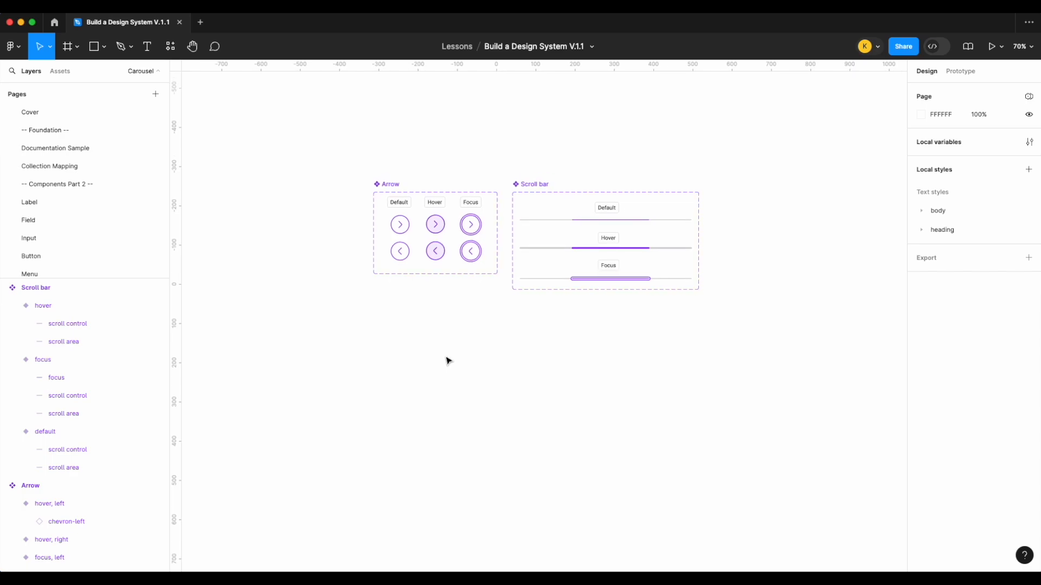
pyautogui.scroll(5, 697, 226)
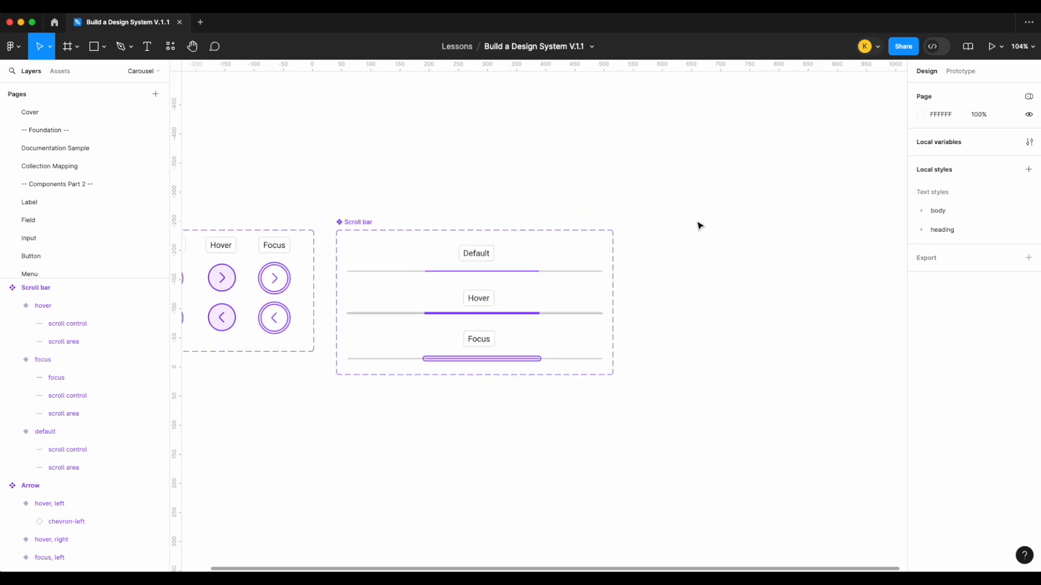
pyautogui.hscroll(-3, 241, 310)
pyautogui.moveTo(316, 285); pyautogui.dragTo(886, 271)
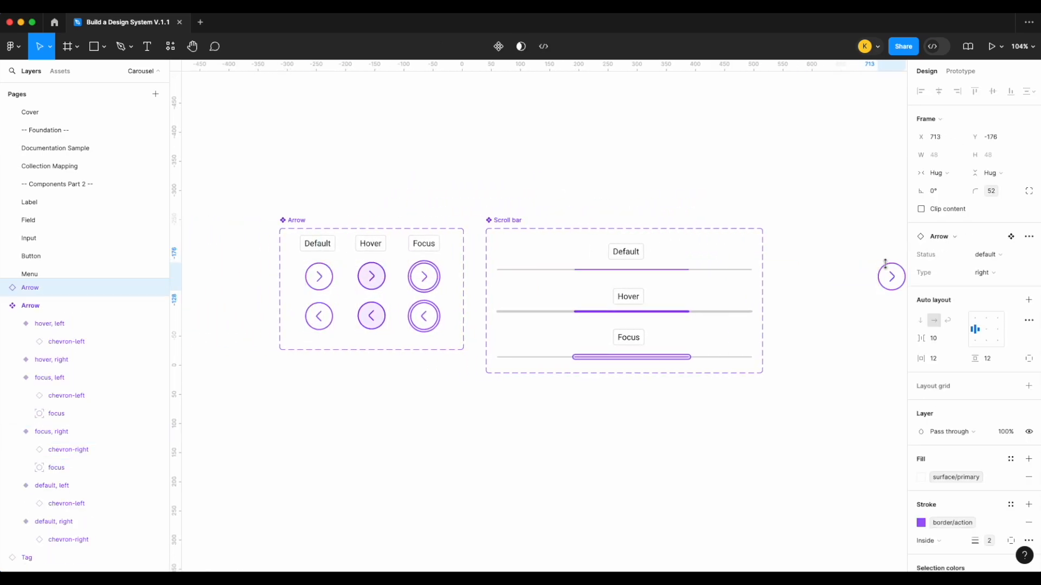
pyautogui.hscroll(7, 887, 271)
pyautogui.scroll(4, 793, 286)
# Step: Place a second default Arrow instance level with the first, setting the Type of one to left and keeping the other as right
pyautogui.moveTo(521, 286); pyautogui.dragTo(561, 288)
pyautogui.hscroll(1, 775, 287)
pyautogui.click(1000, 279)
pyautogui.click(985, 287)
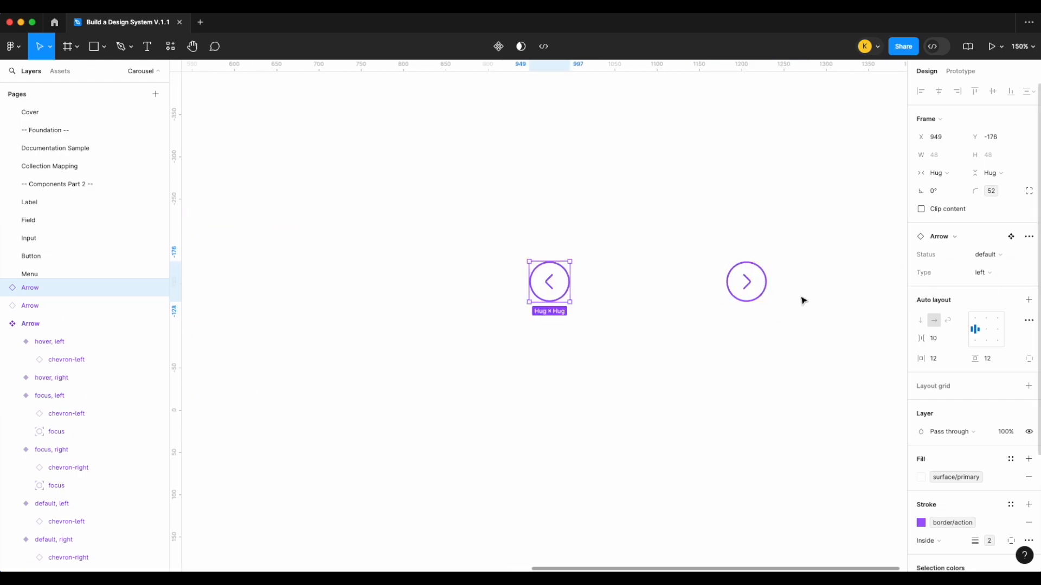
pyautogui.click(746, 282)
pyautogui.click(987, 273)
pyautogui.click(985, 278)
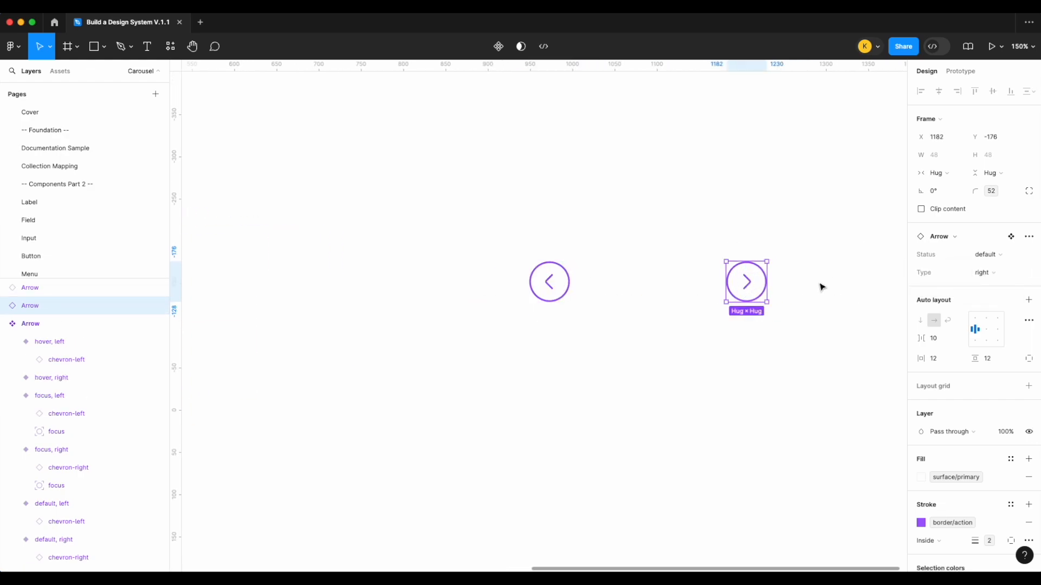
pyautogui.click(820, 288)
# Step: Place an instance of the local Scroll bar component below the two arrows
pyautogui.hscroll(3, 657, 304)
pyautogui.click(60, 71)
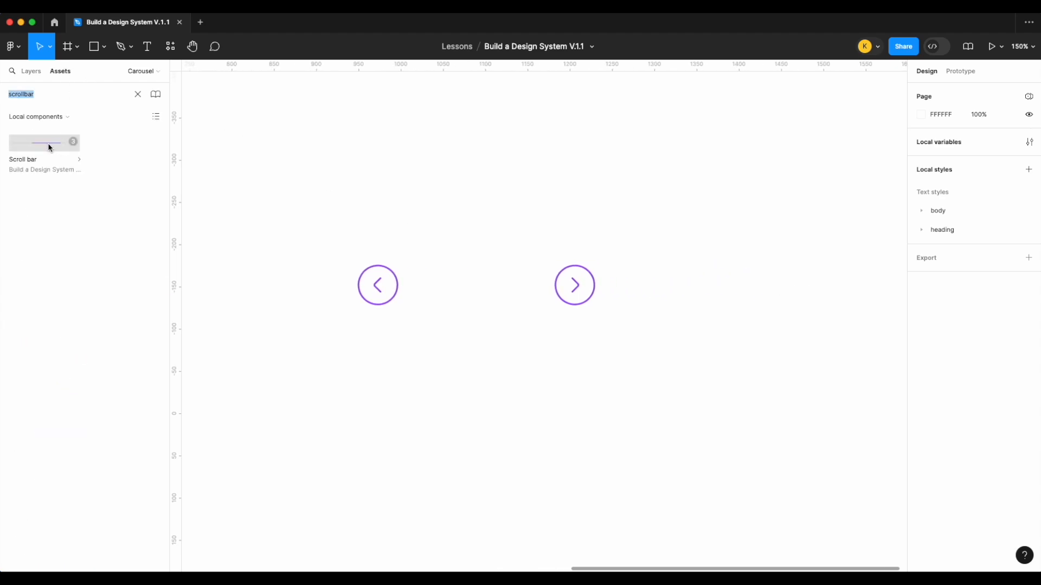
pyautogui.moveTo(528, 348); pyautogui.dragTo(528, 347)
# Step: Move the left and right arrows to opposite ends of the Scroll bar instance, roughly level with its line
pyautogui.click(574, 285)
pyautogui.moveTo(378, 285); pyautogui.dragTo(282, 340)
pyautogui.moveTo(573, 291); pyautogui.dragTo(718, 348)
pyautogui.scroll(-5, 719, 348)
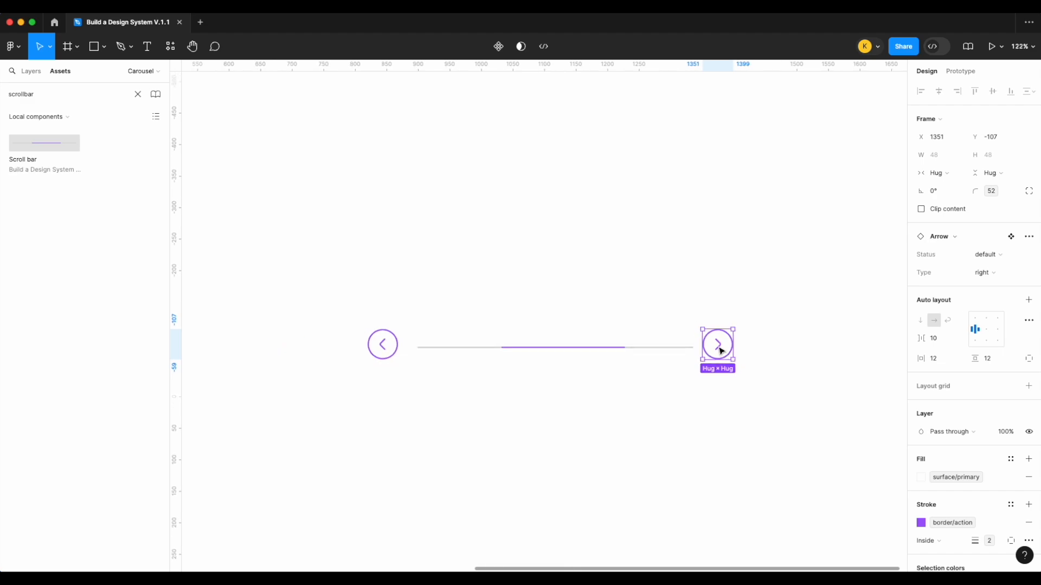
# Step: Wrap both arrows and the Scroll bar in a horizontal auto layout frame, and set its width to Hug
pyautogui.moveTo(772, 423); pyautogui.dragTo(393, 294)
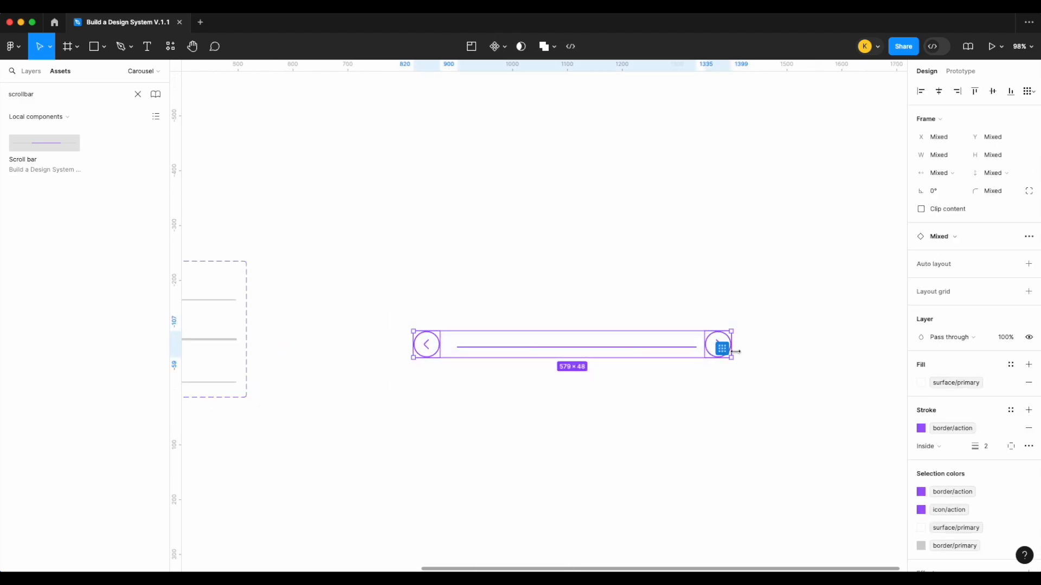
pyautogui.hotkey('shift', 'a')
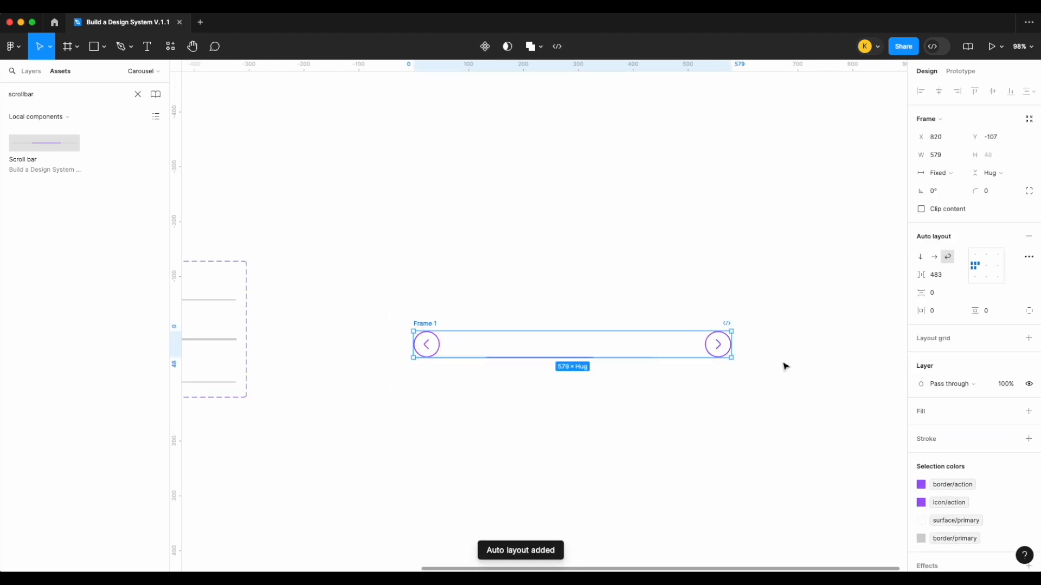
pyautogui.click(934, 257)
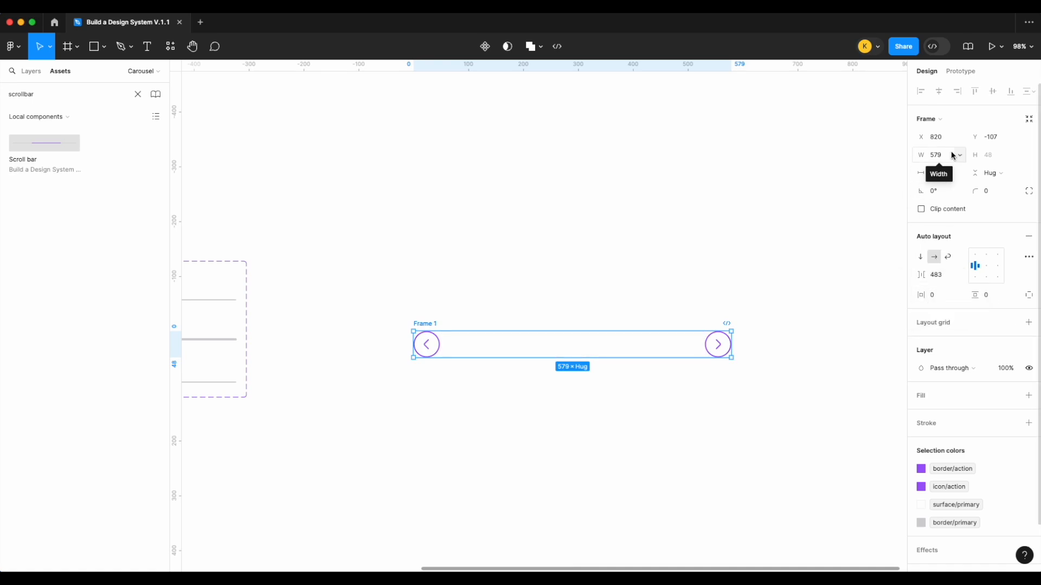
pyautogui.click(953, 177)
pyautogui.click(958, 191)
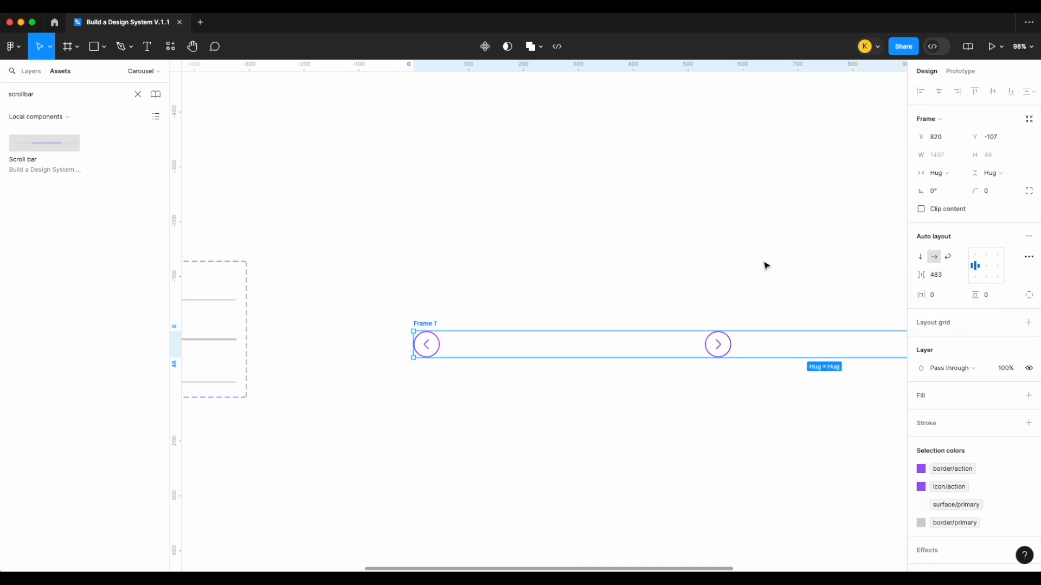
# Step: Set the spacing between the arrows and Scroll bar in the auto layout frame to 16
pyautogui.scroll(-3, 759, 271)
pyautogui.click(719, 324)
pyautogui.press('Right')
pyautogui.hscroll(5, 720, 328)
pyautogui.hscroll(-3, 710, 332)
pyautogui.click(782, 329)
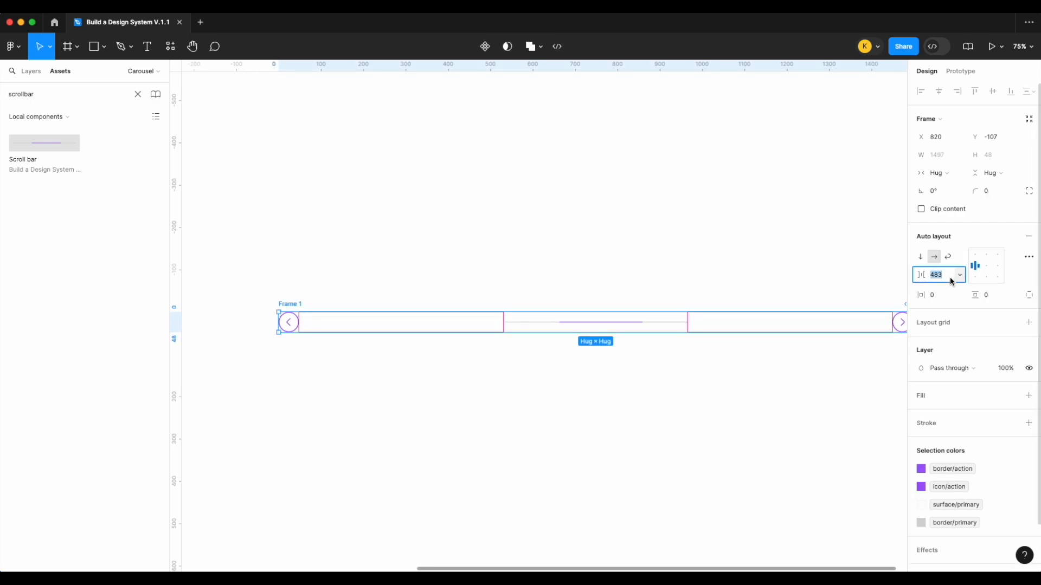
pyautogui.press('Return')
pyautogui.click(420, 415)
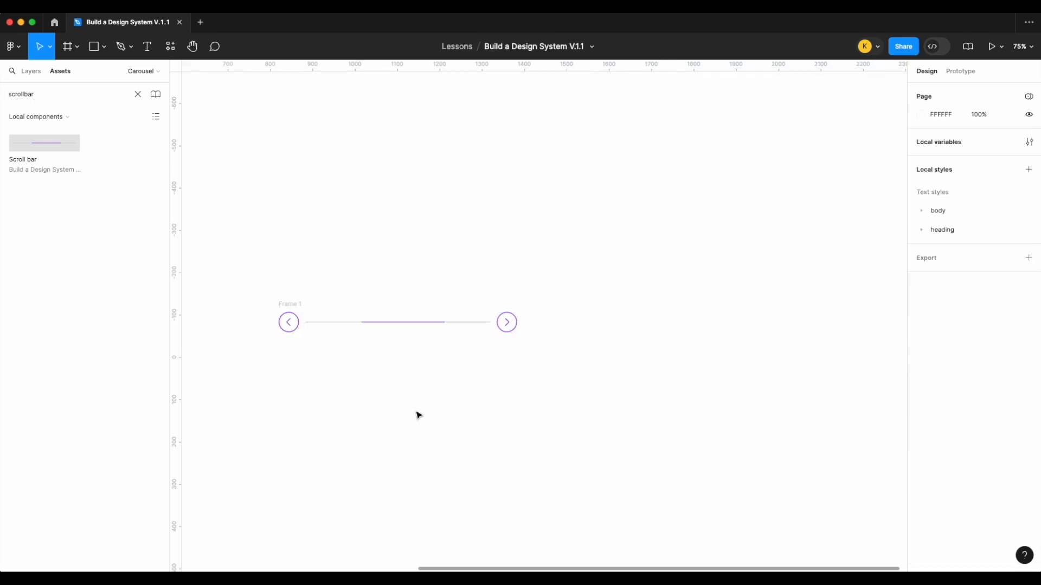
# Step: Rename the auto layout frame Carousel and turn it into a component
pyautogui.scroll(3, 304, 300)
pyautogui.doubleClick(272, 318)
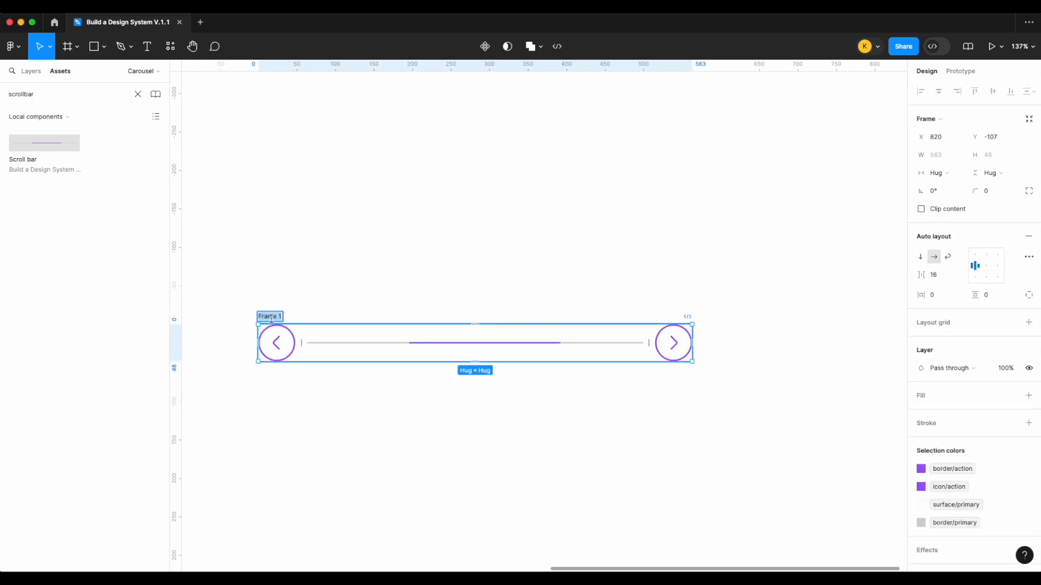
pyautogui.write('Carou')
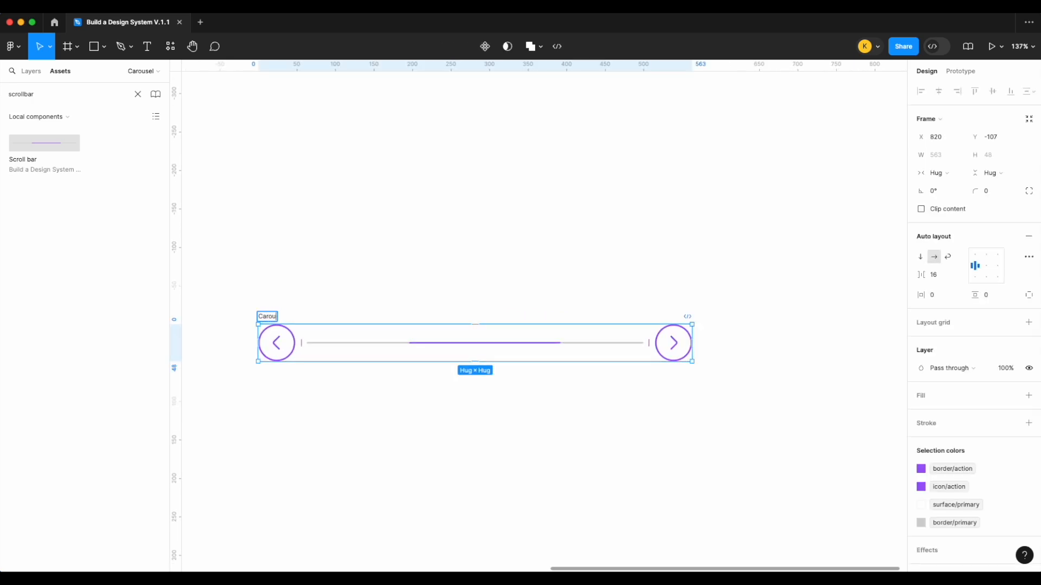
pyautogui.write('sel')
pyautogui.press('Return')
pyautogui.hscroll(-3, 316, 314)
pyautogui.scroll(-1, 316, 314)
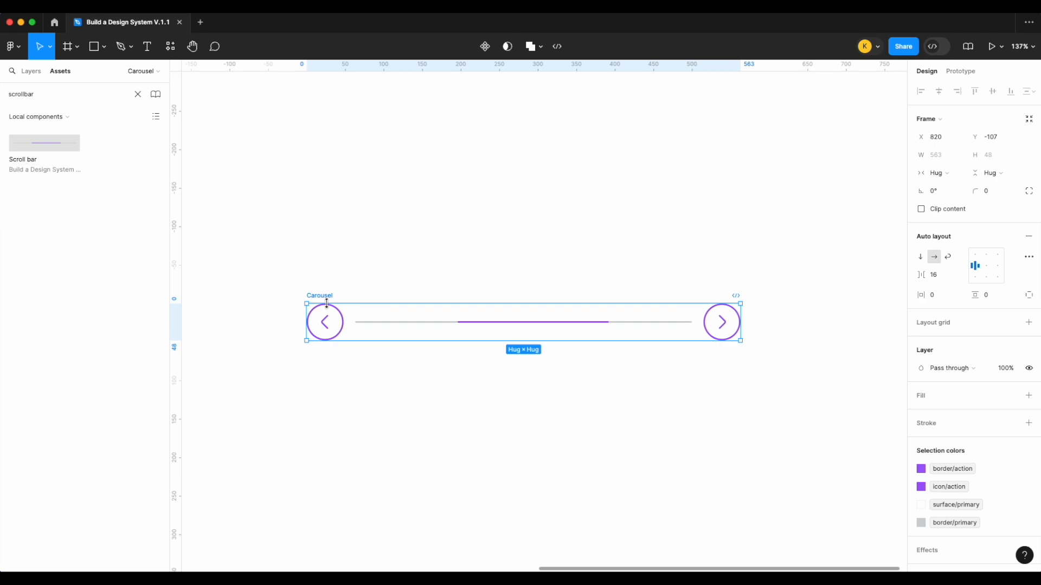
pyautogui.rightClick(330, 302)
pyautogui.click(372, 421)
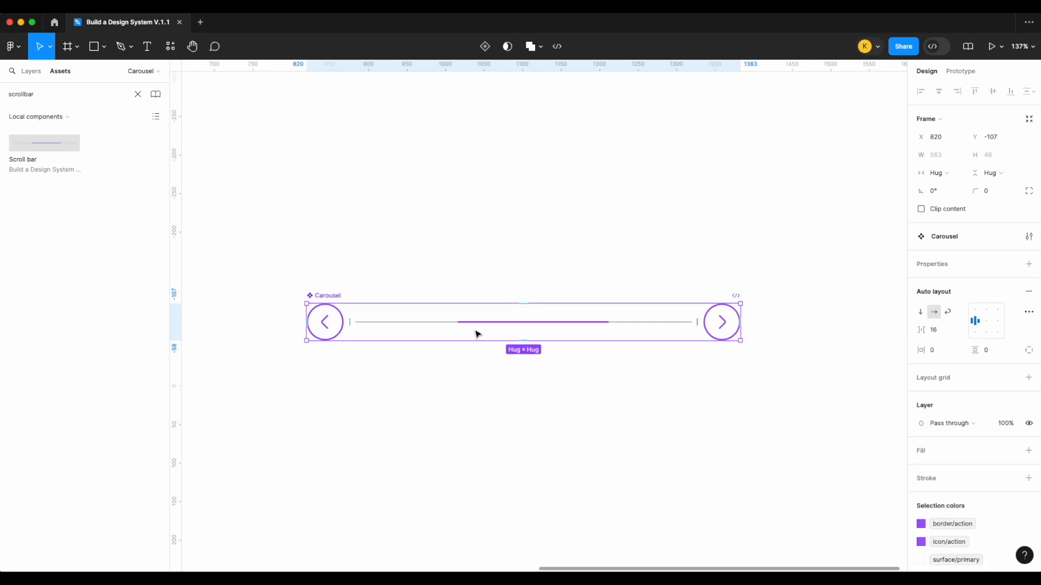
# Step: Place an instance of the Carousel component below the original and widen it to about 747
pyautogui.keyDown('alt'); pyautogui.moveTo(477, 340); pyautogui.dragTo(477, 466); pyautogui.keyUp('alt')
pyautogui.moveTo(743, 461); pyautogui.dragTo(804, 463)
pyautogui.scroll(-5, 813, 464)
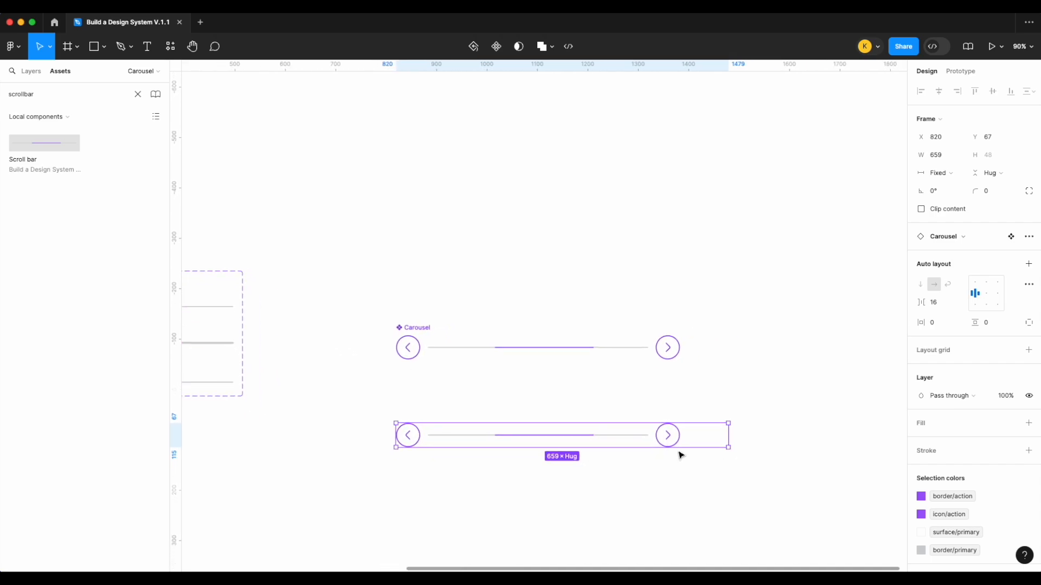
pyautogui.moveTo(730, 438); pyautogui.dragTo(771, 440)
pyautogui.click(565, 356)
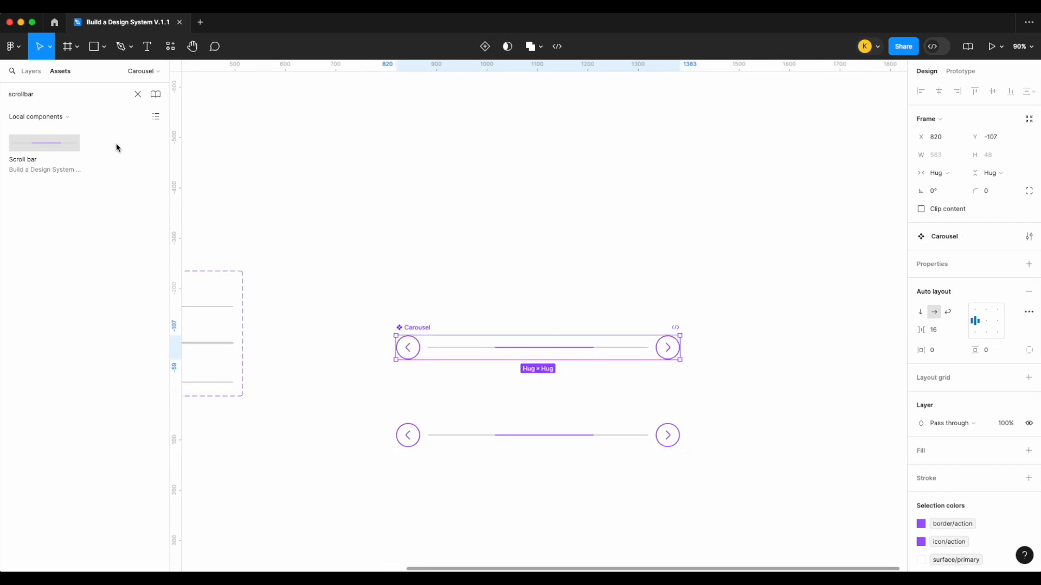
# Step: Set the width of the Scroll bar nested in the main Carousel component to Fill
pyautogui.click(33, 72)
pyautogui.click(511, 433)
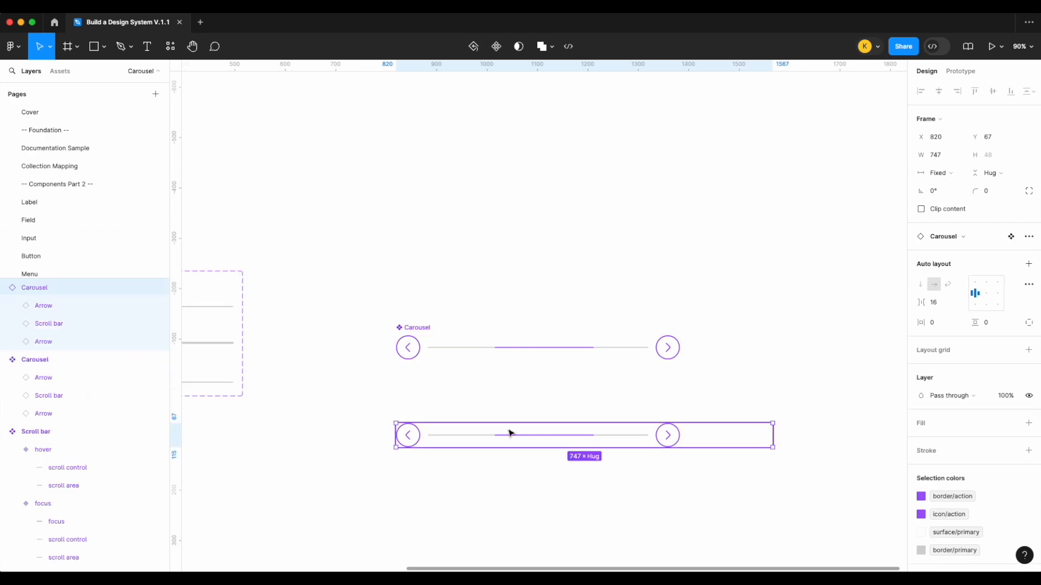
pyautogui.click(56, 326)
pyautogui.click(493, 346)
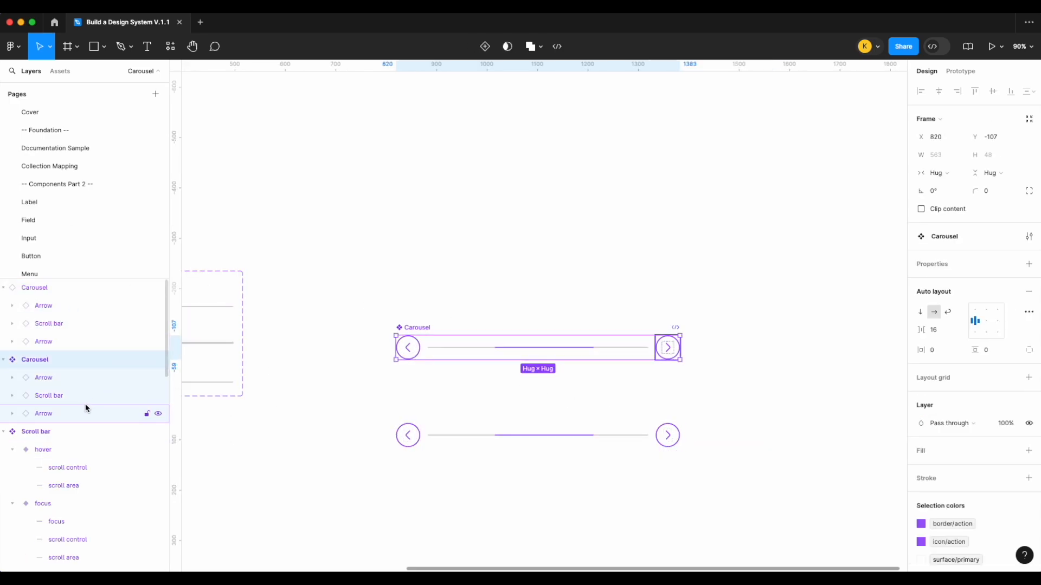
pyautogui.click(54, 396)
pyautogui.click(924, 172)
pyautogui.click(928, 171)
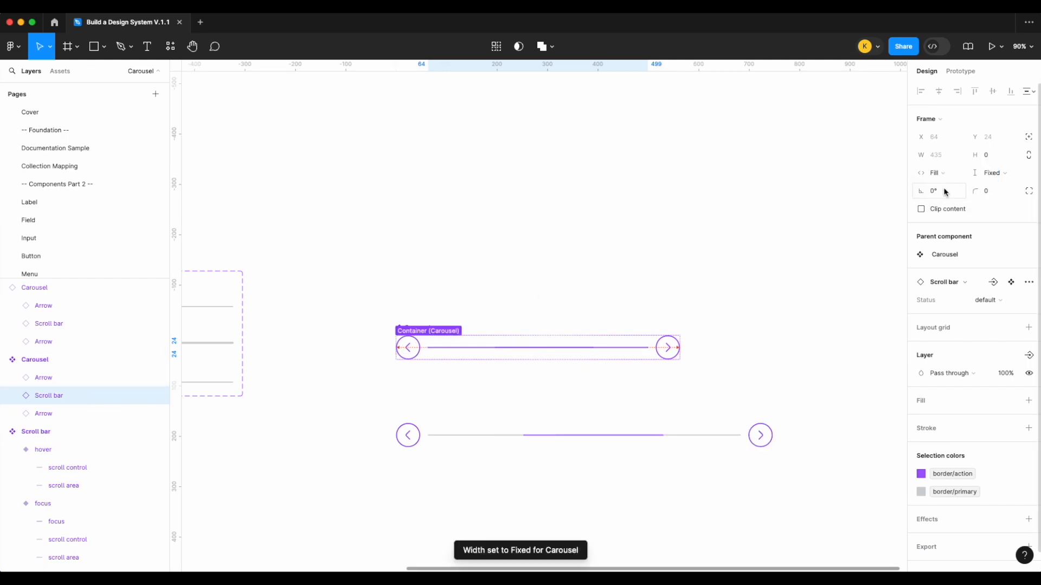
# Step: Test the Carousel instance's resizing by narrowing it to about 340 and widening it to about 487
pyautogui.click(717, 398)
pyautogui.click(705, 447)
pyautogui.moveTo(715, 439); pyautogui.dragTo(491, 440)
pyautogui.scroll(5, 513, 442)
pyautogui.moveTo(573, 441); pyautogui.dragTo(609, 466)
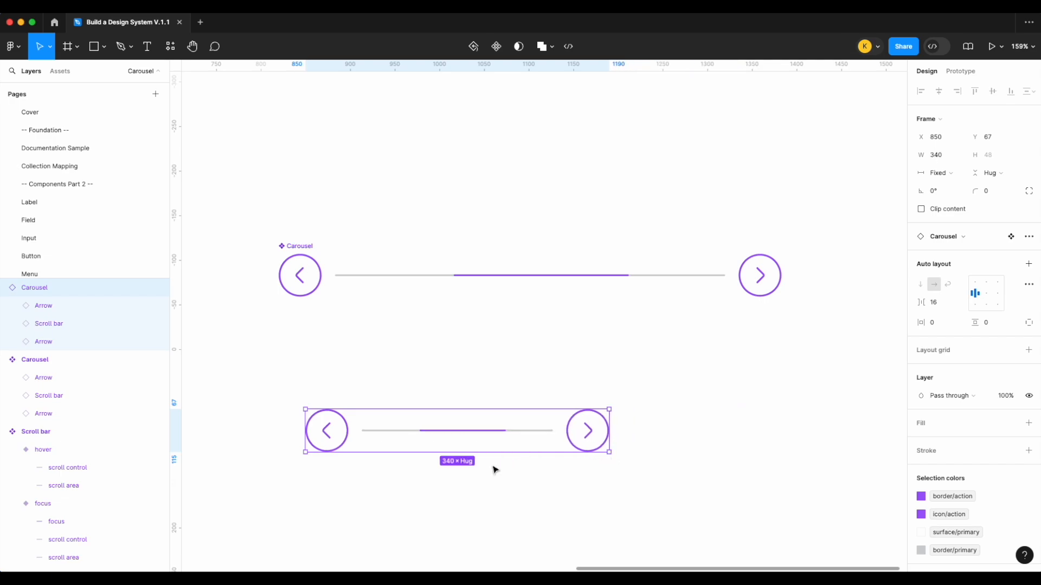
pyautogui.scroll(-2, 477, 428)
pyautogui.hscroll(-2, 477, 428)
pyautogui.scroll(3, 489, 413)
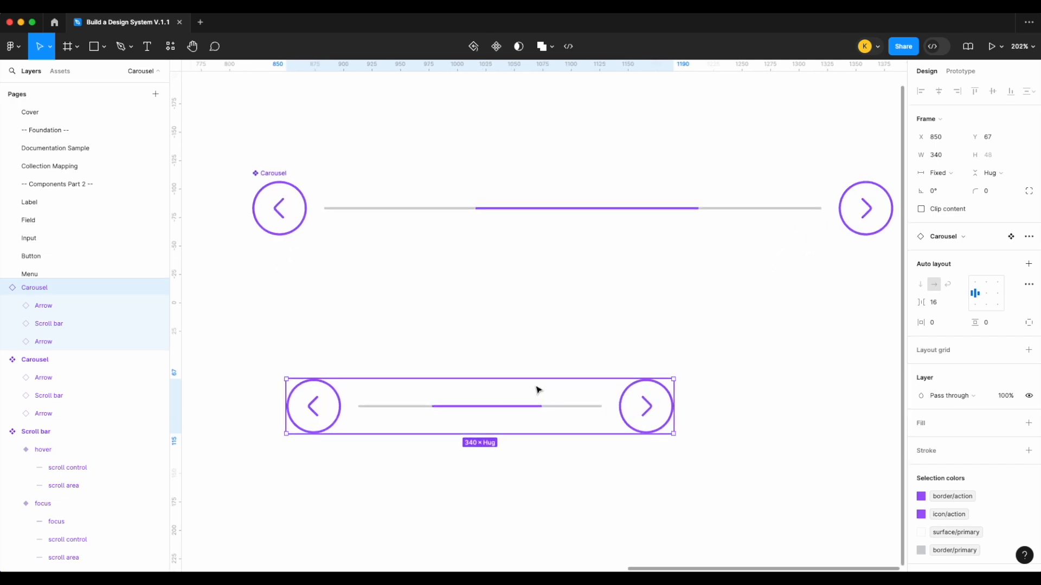
pyautogui.moveTo(673, 406); pyautogui.dragTo(797, 424)
# Step: Expose the properties of both nested Arrow instances and the nested Scroll bar on the main Carousel component
pyautogui.scroll(-5, 797, 424)
pyautogui.hscroll(2, 650, 369)
pyautogui.click(399, 250)
pyautogui.click(1029, 263)
pyautogui.click(948, 377)
pyautogui.click(750, 286)
pyautogui.click(751, 305)
pyautogui.click(750, 322)
pyautogui.press('Escape')
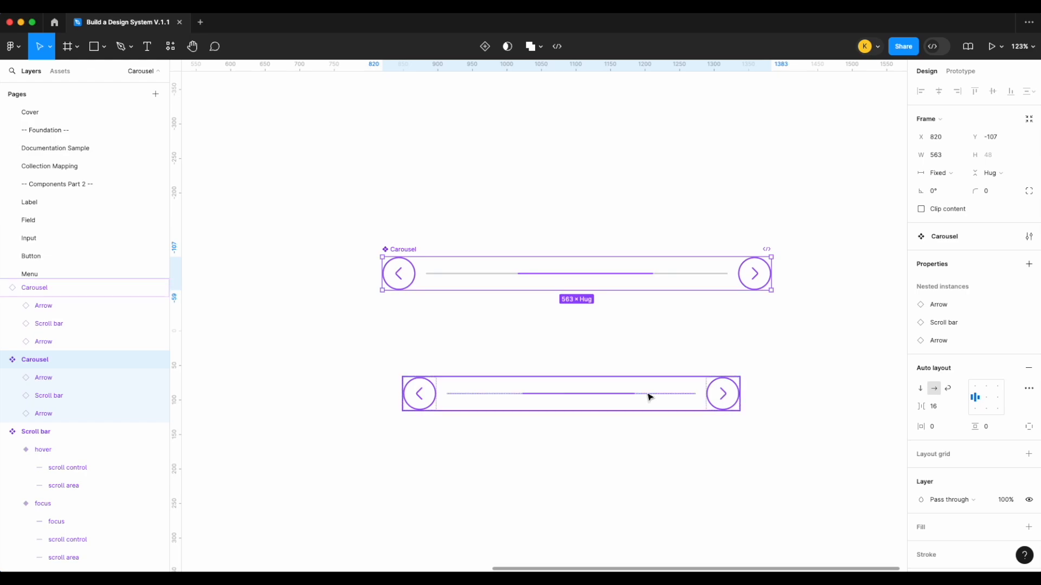
# Step: Delete the resized Carousel instance and move the main Carousel component up and to the left on the canvas
pyautogui.click(649, 398)
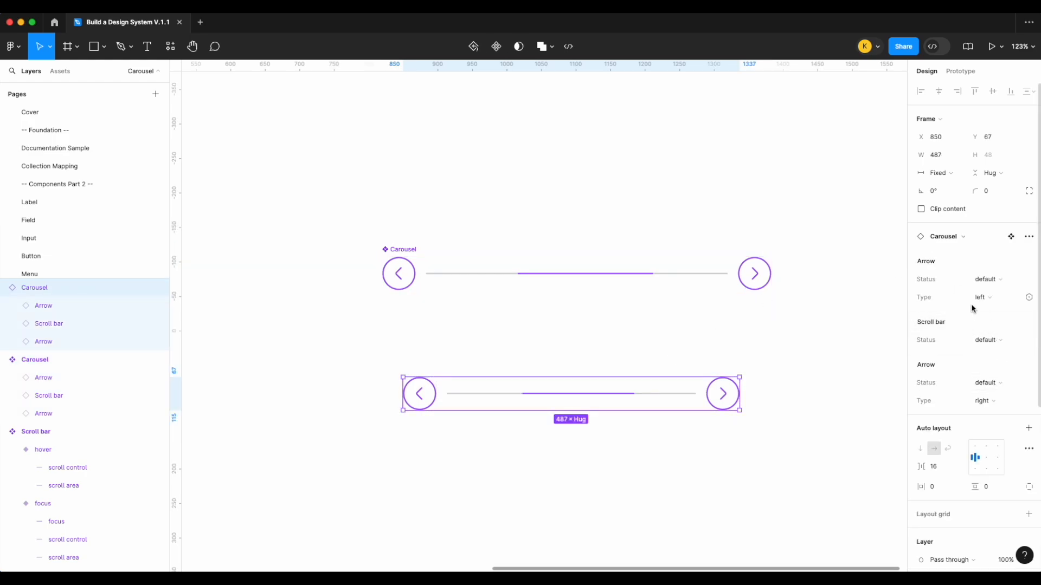
pyautogui.click(805, 383)
pyautogui.scroll(-5, 804, 382)
pyautogui.click(687, 394)
pyautogui.press('Delete')
pyautogui.moveTo(559, 296); pyautogui.dragTo(465, 247)
pyautogui.scroll(-5, 464, 247)
# Step: Open the Anchor page and rename it Anchor / Inpage Nav
pyautogui.click(482, 204)
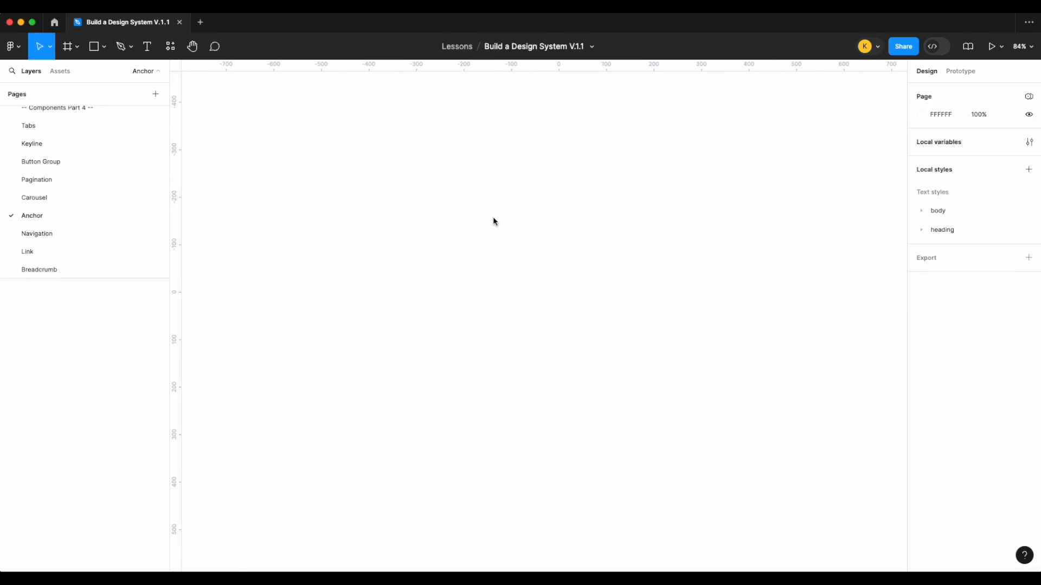
pyautogui.doubleClick(60, 215)
pyautogui.click(61, 216)
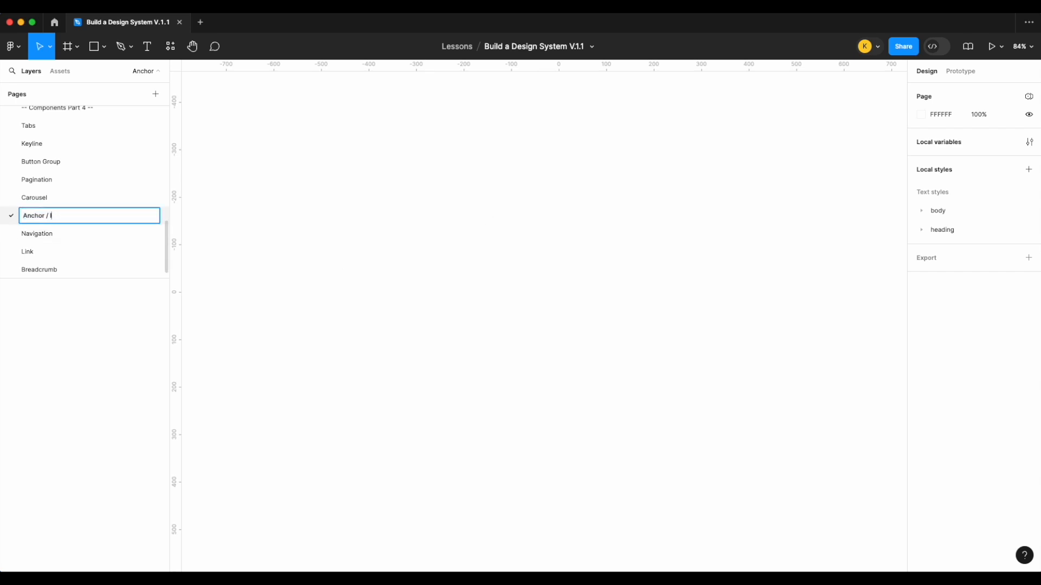
pyautogui.write('/ Inpage Nav')
pyautogui.press('Return')
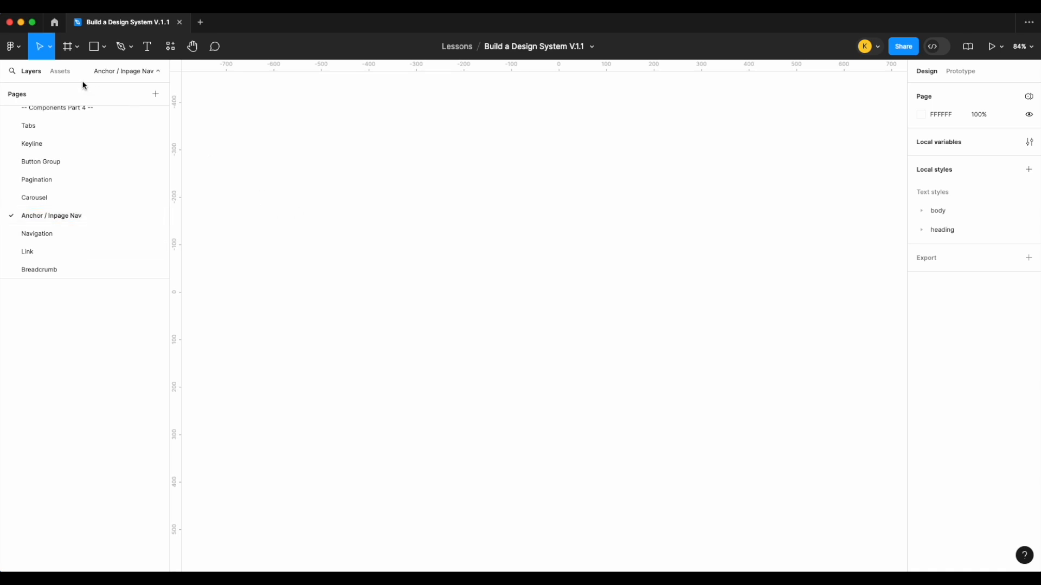
# Step: Add a text box about 445 by 128 containing "Anchor item" and align its text vertically to the middle
pyautogui.click(147, 46)
pyautogui.moveTo(482, 230); pyautogui.dragTo(695, 291)
pyautogui.scroll(3, 695, 291)
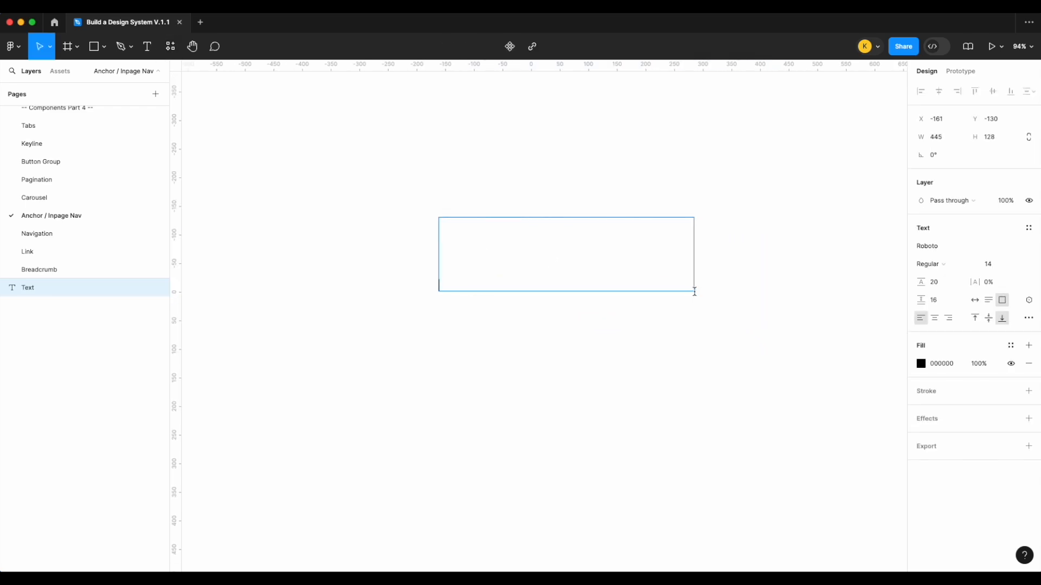
pyautogui.write('Anchor iterm')
pyautogui.press('BackSpace')
pyautogui.press('BackSpace')
pyautogui.write('m')
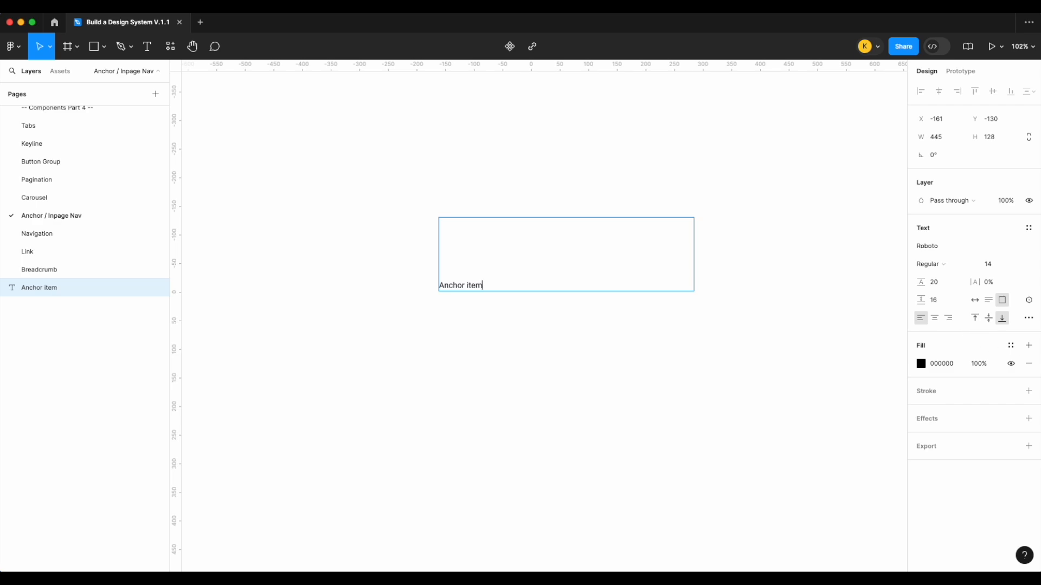
pyautogui.click(988, 318)
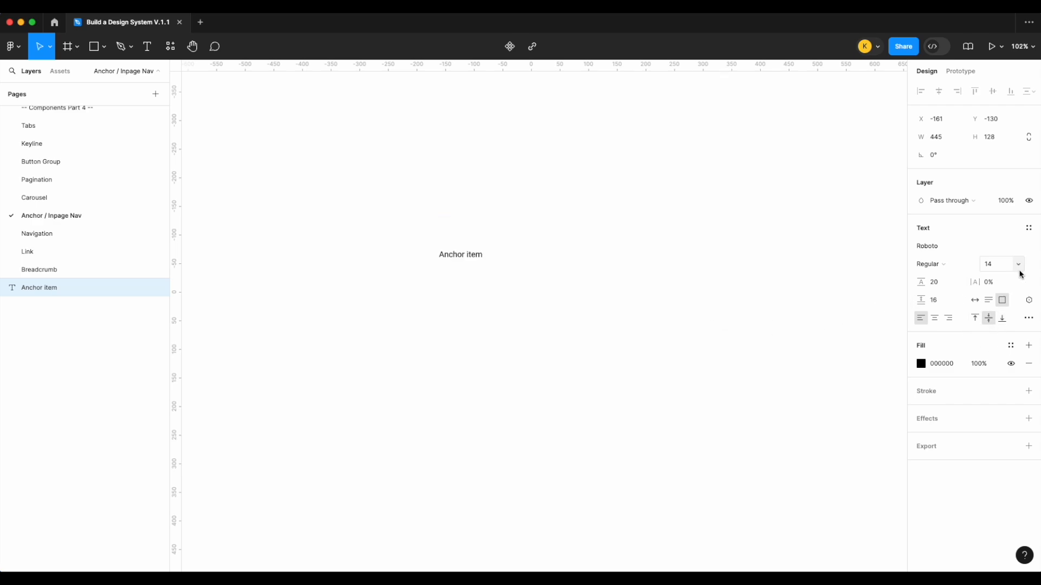
# Step: Try to apply the body/md text style and the text/body fill without selecting the Anchor item text
pyautogui.click(1026, 229)
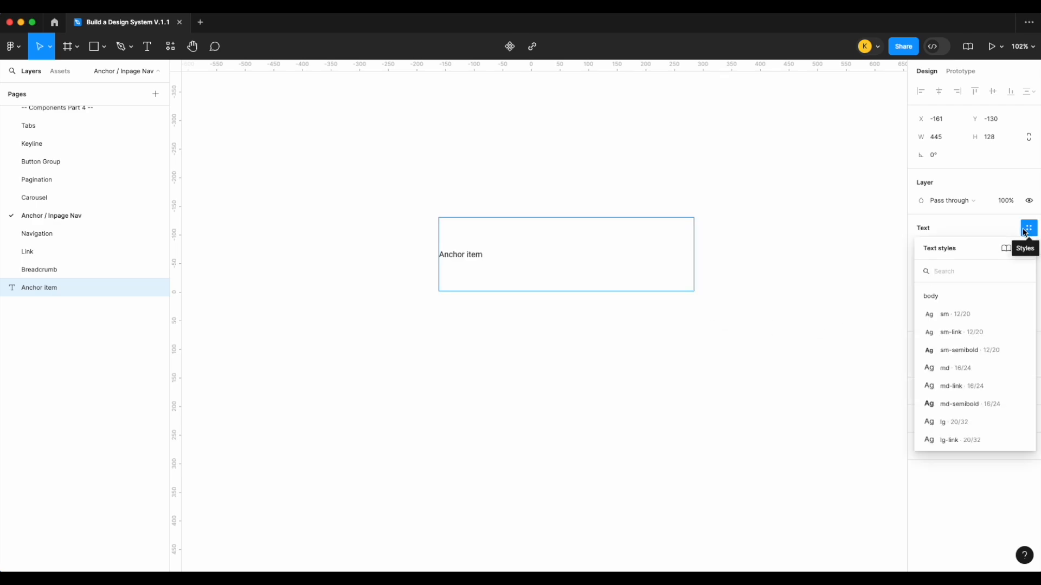
pyautogui.click(946, 368)
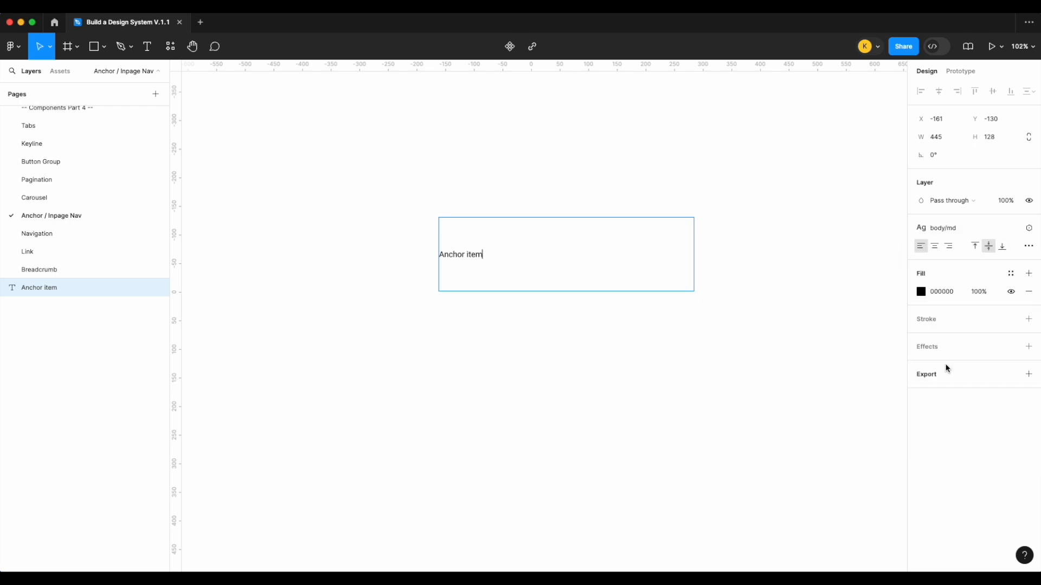
pyautogui.click(1011, 273)
pyautogui.write('text')
pyautogui.click(853, 388)
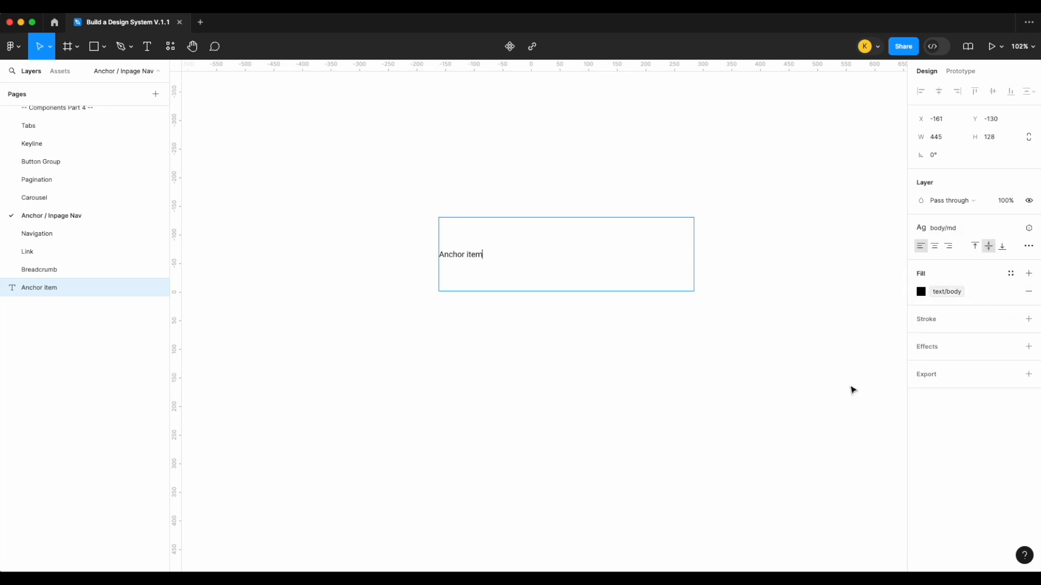
# Step: Apply the body/md text style and text/body fill to the whole Anchor item text, and fit its box to the text
pyautogui.press('super+a')
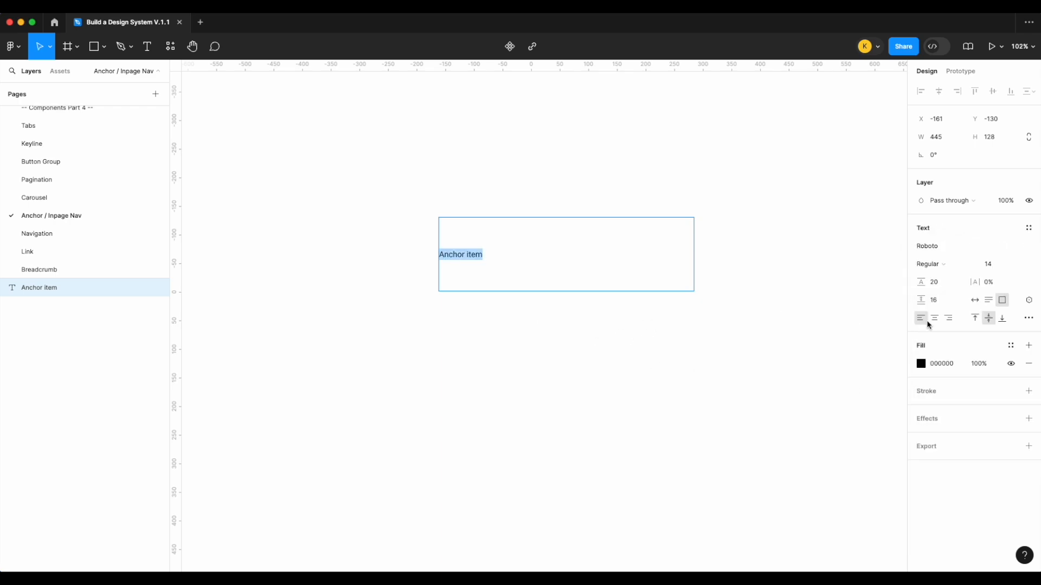
pyautogui.click(1029, 228)
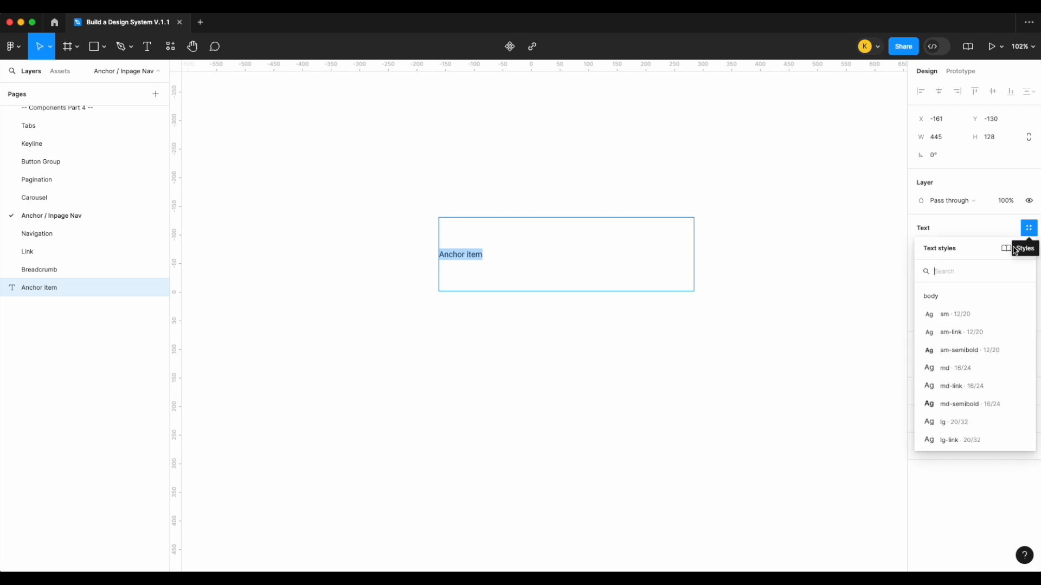
pyautogui.click(1023, 368)
pyautogui.click(1010, 275)
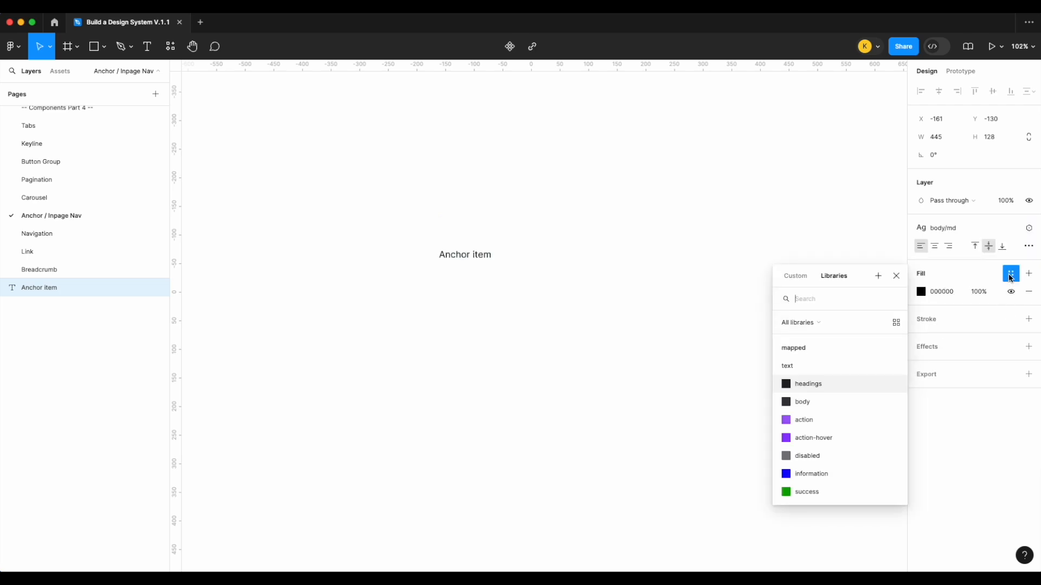
pyautogui.write('text')
pyautogui.click(848, 386)
pyautogui.click(590, 350)
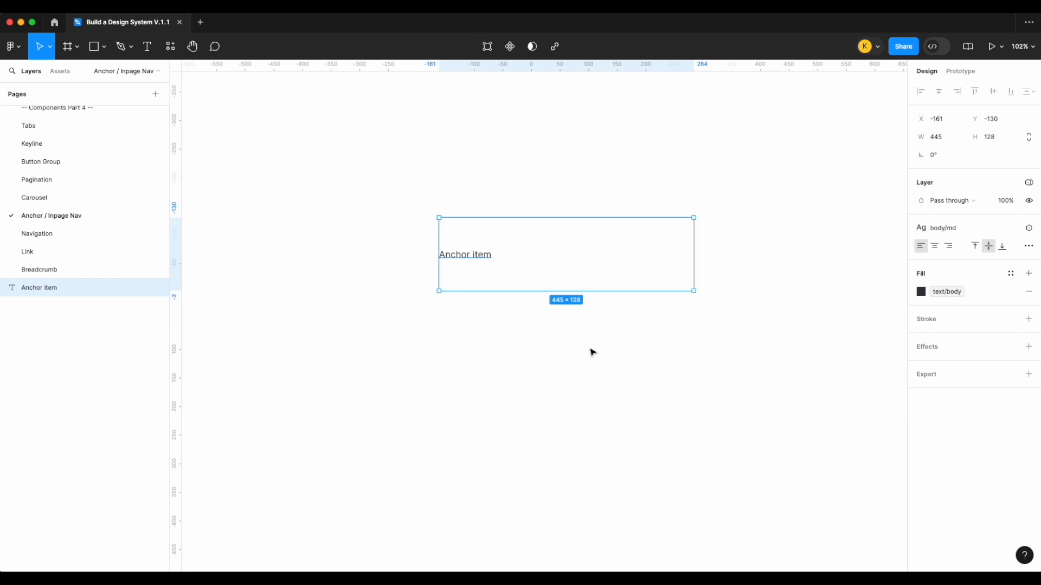
pyautogui.doubleClick(694, 232)
pyautogui.click(718, 248)
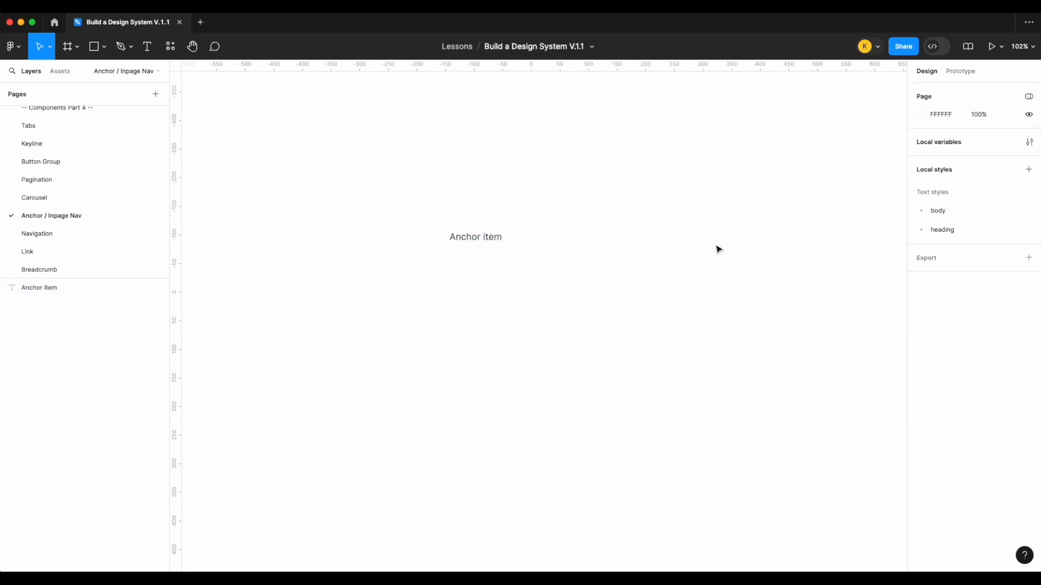
# Step: Clear the asset search and switch the asset library to central+icon+system+v1.15 (1)
pyautogui.click(61, 73)
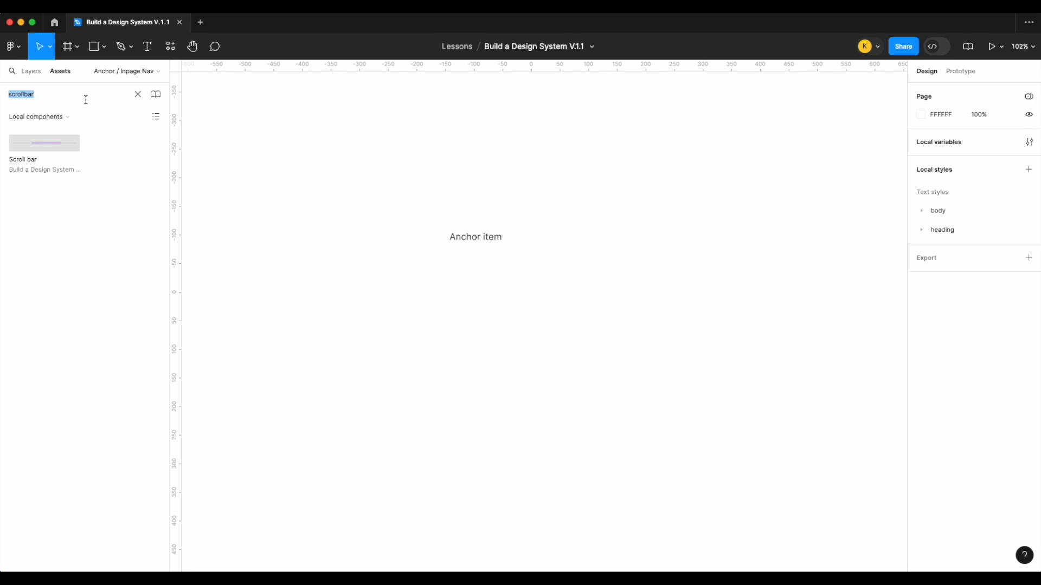
pyautogui.click(137, 96)
pyautogui.click(67, 118)
pyautogui.click(65, 142)
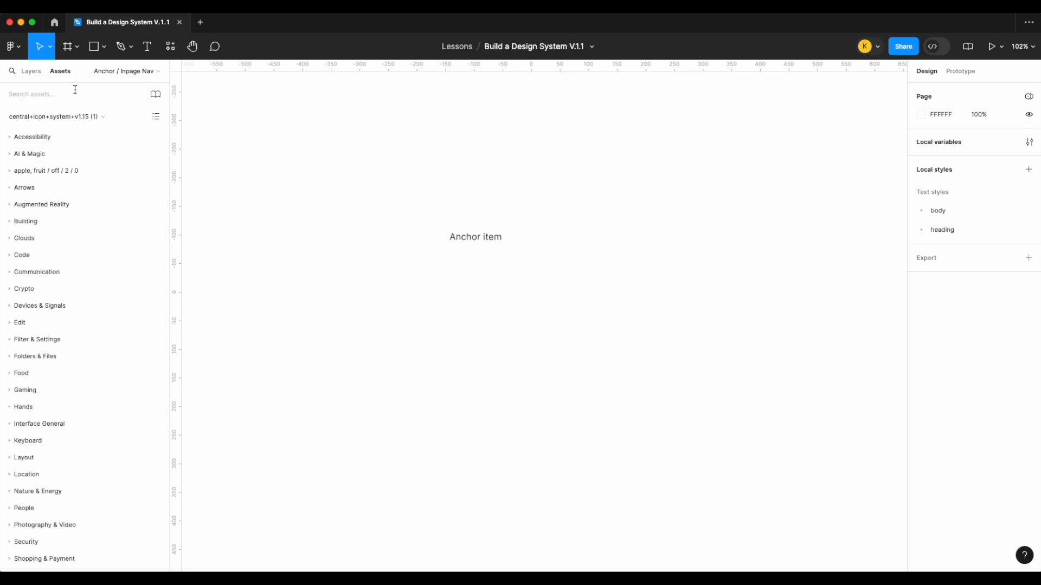
pyautogui.click(75, 90)
pyautogui.write('gear')
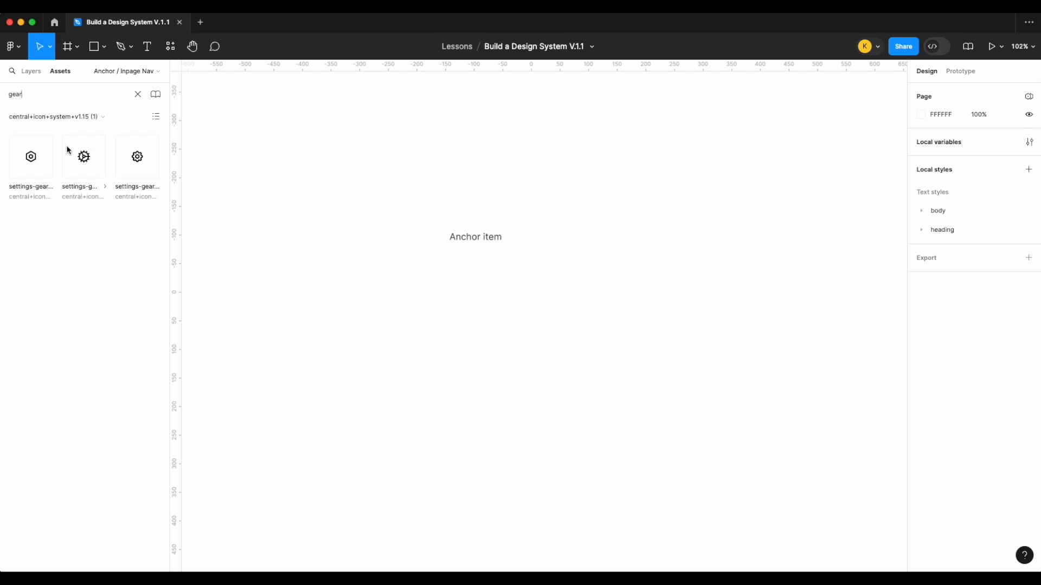
pyautogui.press('BackSpace')
pyautogui.press('BackSpace')
pyautogui.press('BackSpace')
pyautogui.press('BackSpace')
# Step: Search the icon library for "home" and place the home-line icon to the left of the Anchor item text
pyautogui.write('home')
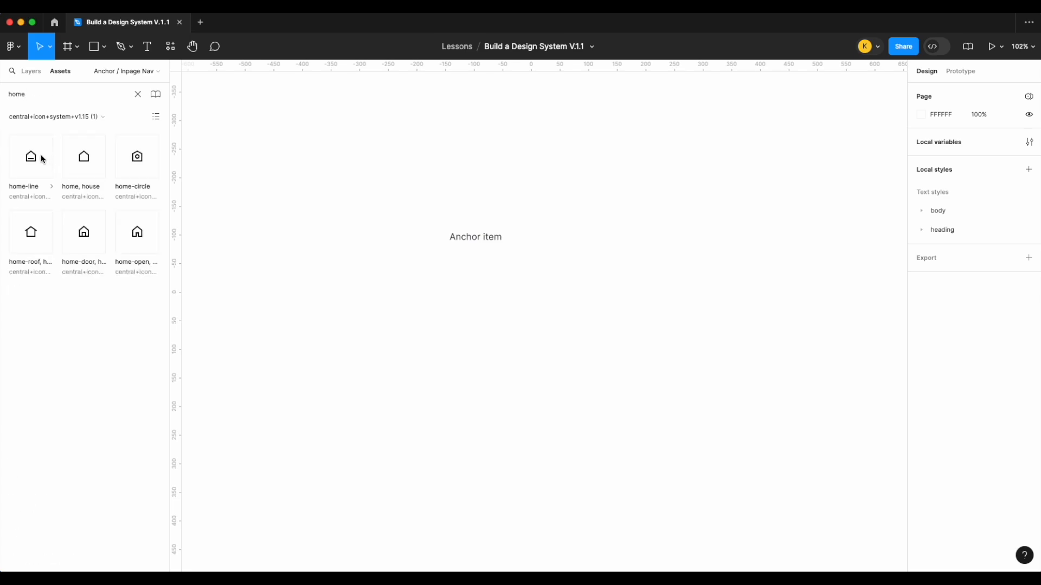
pyautogui.moveTo(43, 160); pyautogui.dragTo(402, 246)
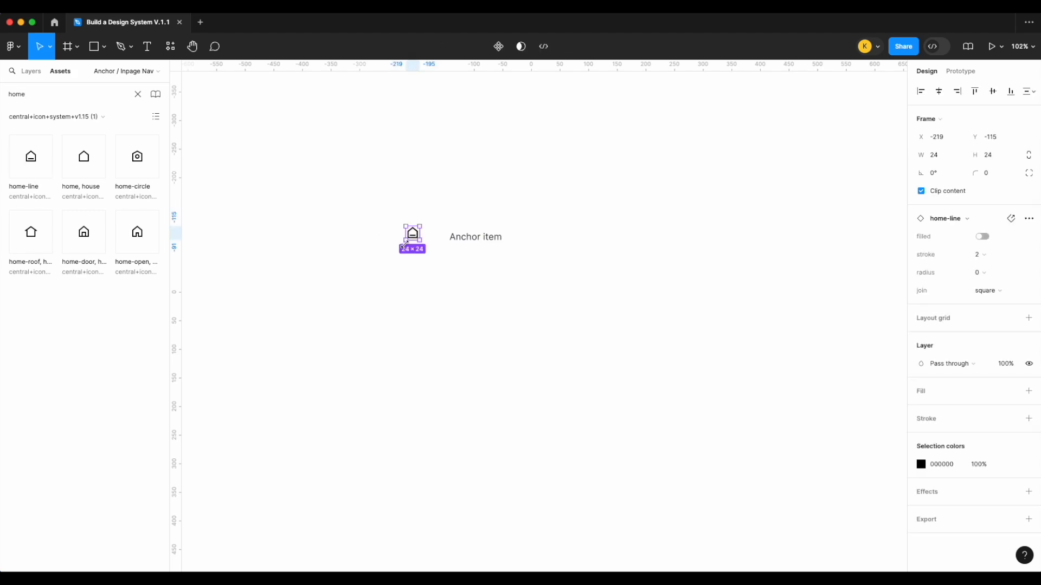
# Step: Search the icon library for "gear" and place the settings-gear-3 icon to the right of the Anchor item text
pyautogui.doubleClick(41, 91)
pyautogui.write('gear')
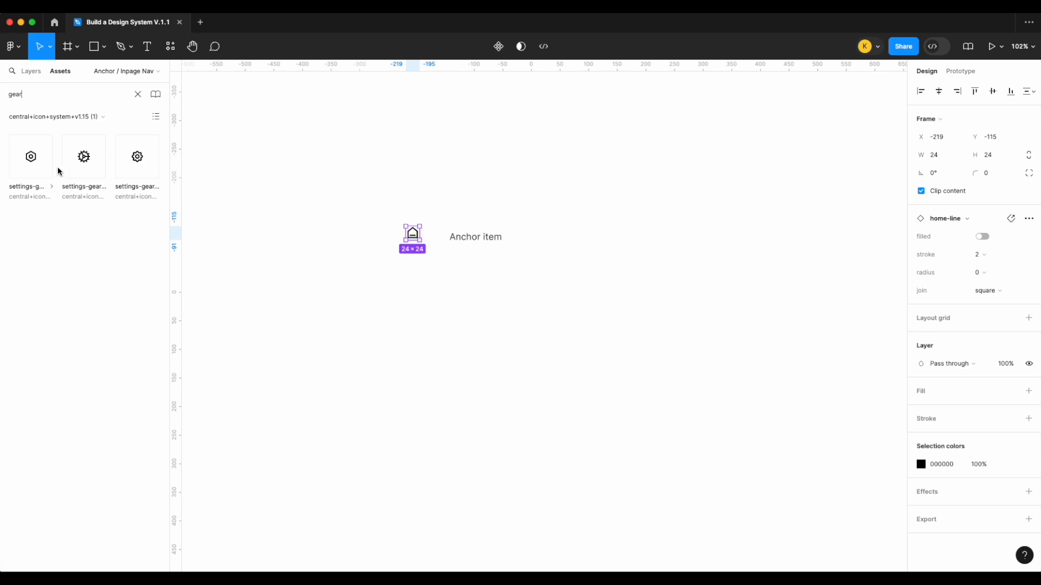
pyautogui.moveTo(78, 163); pyautogui.dragTo(532, 251)
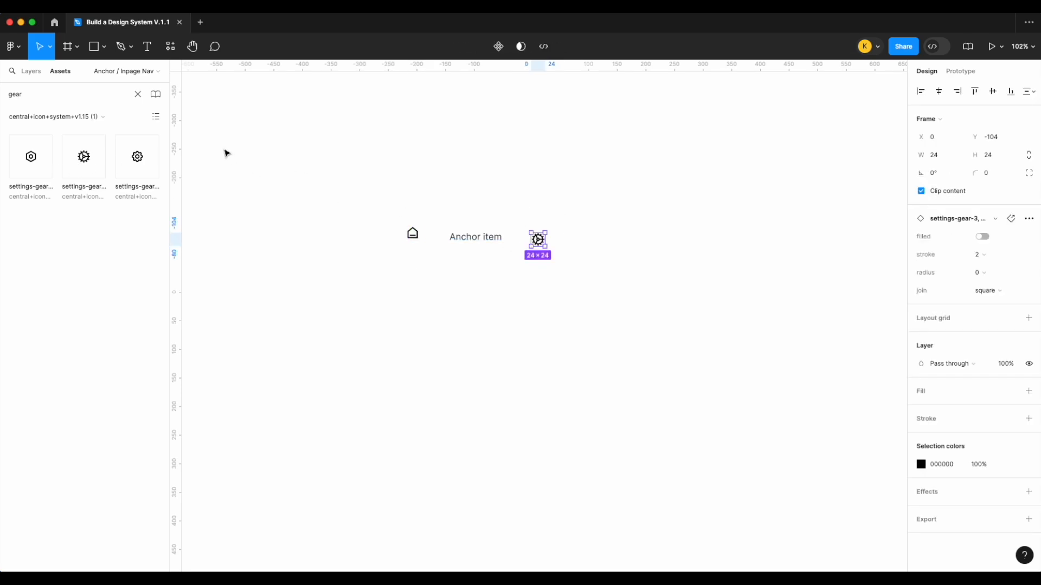
pyautogui.click(36, 75)
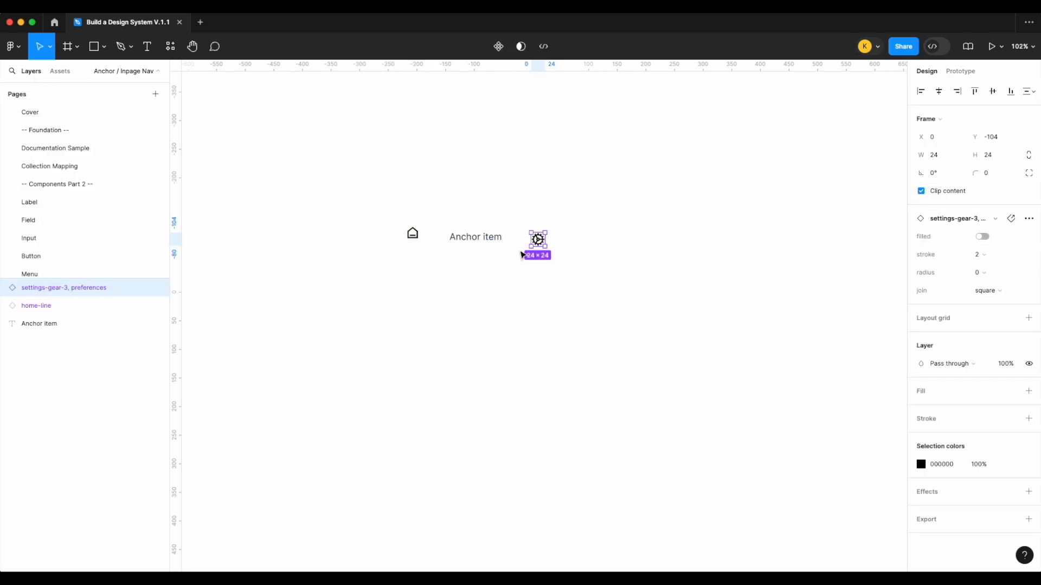
# Step: Apply the icon/primary colour to both the home and gear icons
pyautogui.click(520, 252)
pyautogui.scroll(4, 520, 252)
pyautogui.click(355, 226)
pyautogui.keyDown('shift'); pyautogui.click(553, 233); pyautogui.keyUp('shift')
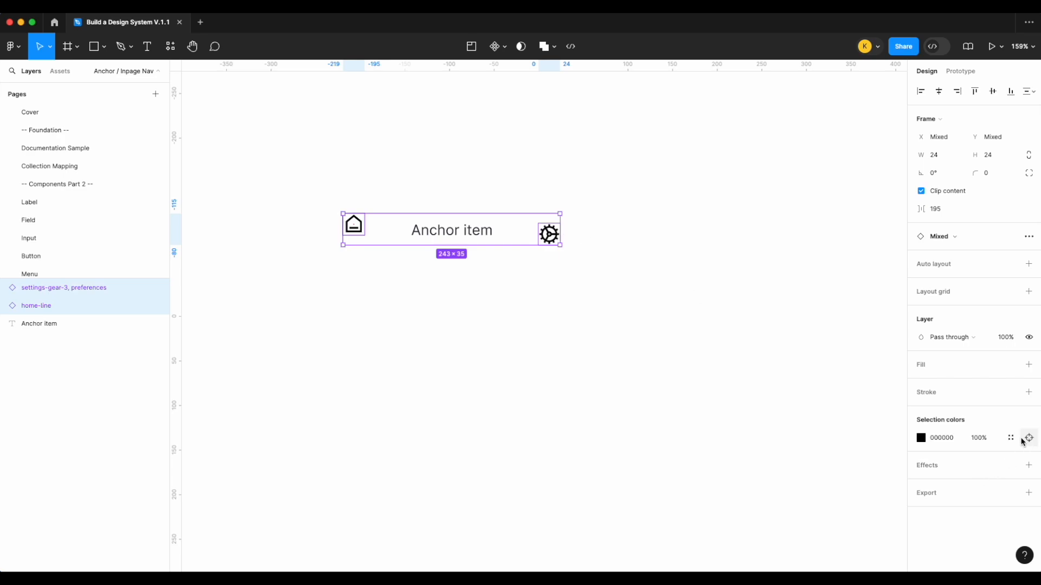
pyautogui.click(1011, 438)
pyautogui.write('ico')
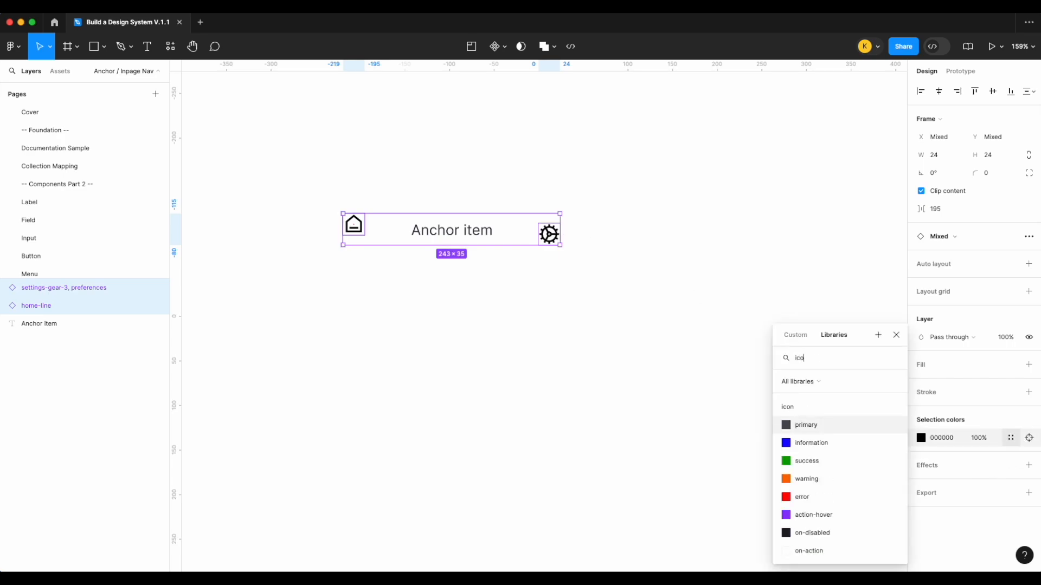
pyautogui.click(840, 427)
pyautogui.click(646, 351)
# Step: Wrap the home icon, Anchor item text and gear icon in a horizontal auto layout frame with 12 spacing
pyautogui.moveTo(667, 350); pyautogui.dragTo(328, 188)
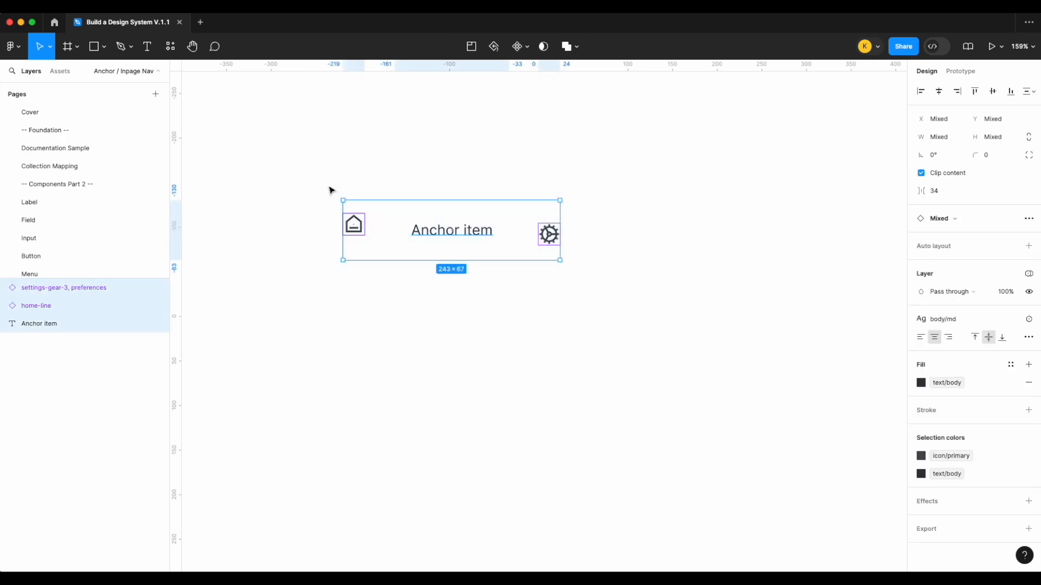
pyautogui.hotkey('shift', 'a')
pyautogui.click(936, 274)
pyautogui.write('12')
pyautogui.press('Return')
pyautogui.hscroll(-3, 646, 291)
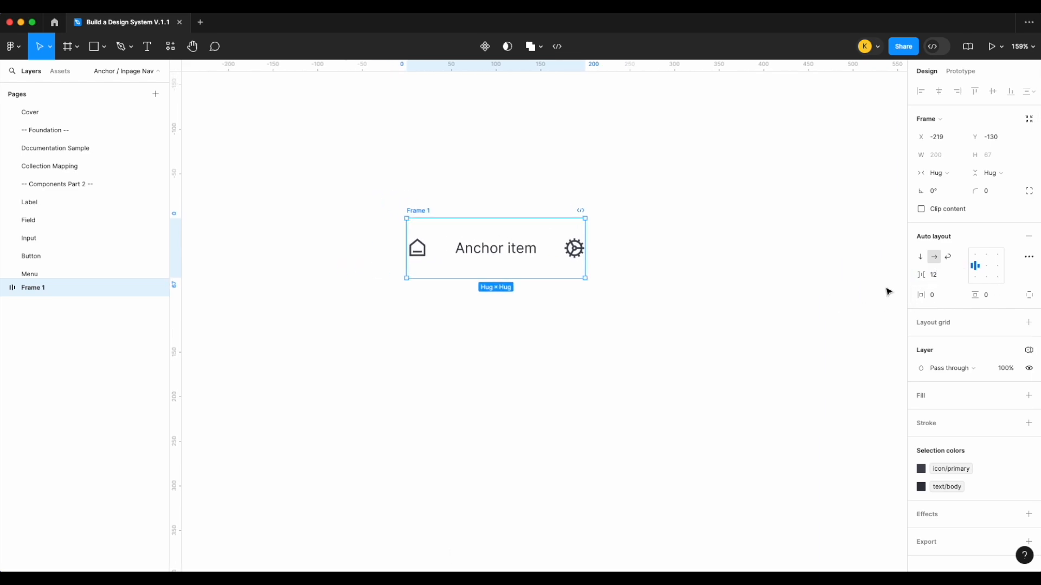
# Step: Set the Anchor item text to hug its contents inside the auto layout frame
pyautogui.click(490, 247)
pyautogui.click(954, 158)
pyautogui.click(952, 168)
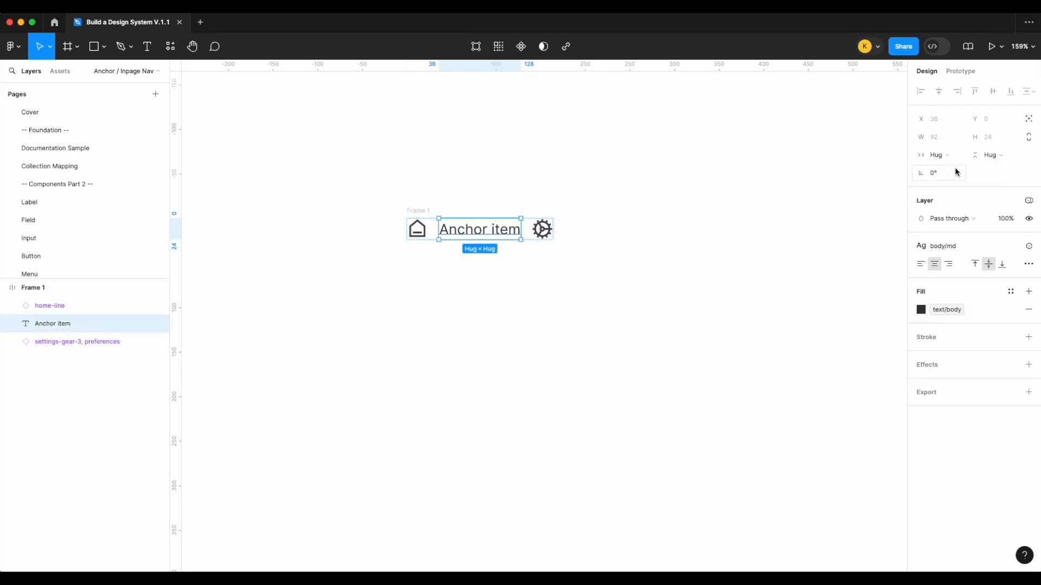
# Step: Set the anchor item frame's horizontal and vertical padding to 8
pyautogui.click(426, 209)
pyautogui.click(943, 296)
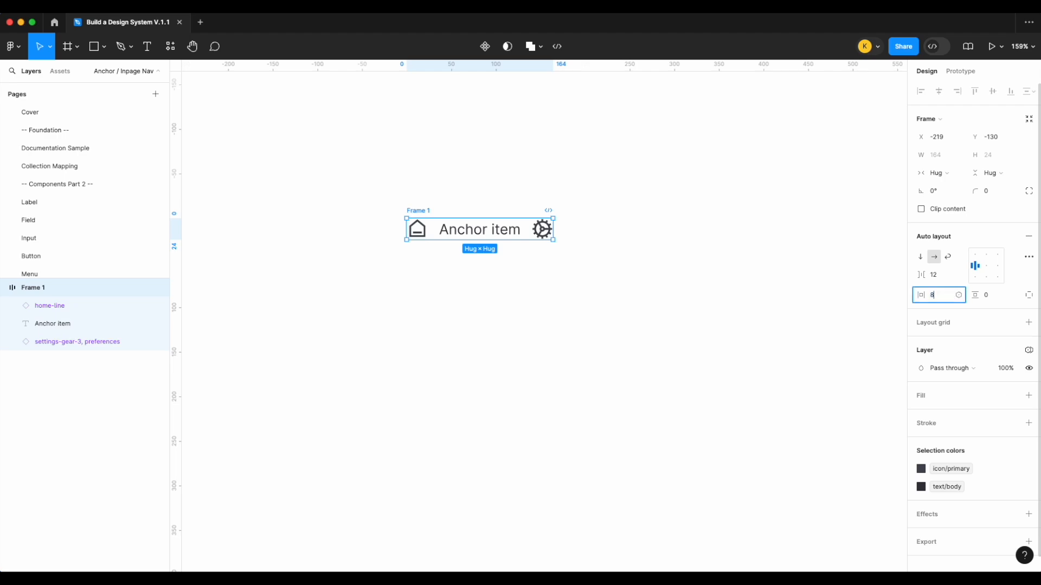
pyautogui.write('8')
pyautogui.press('Return')
pyautogui.click(996, 296)
pyautogui.write('8')
pyautogui.press('Return')
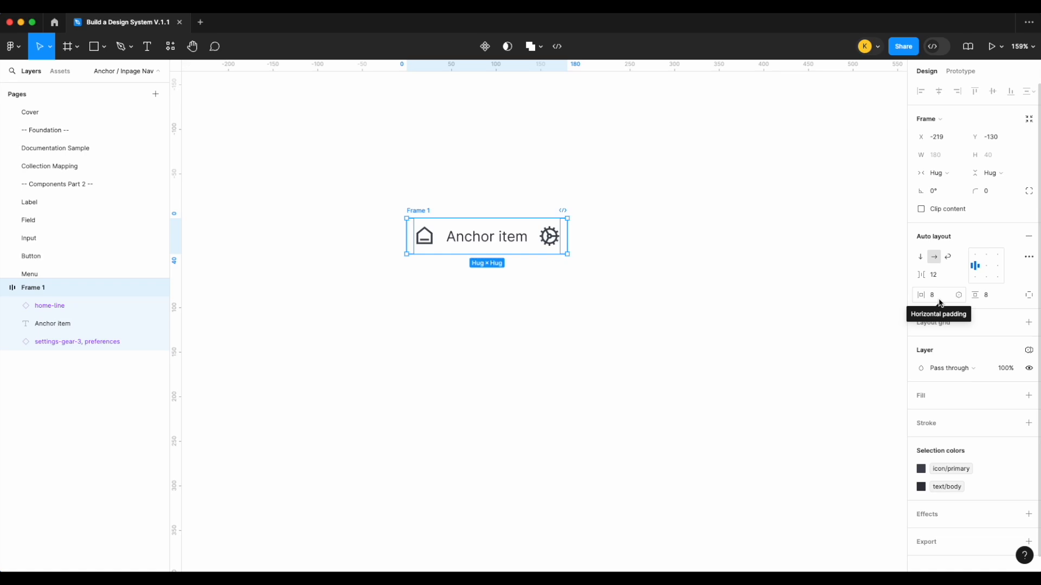
# Step: Rename the anchor item frame as ".items"
pyautogui.doubleClick(427, 209)
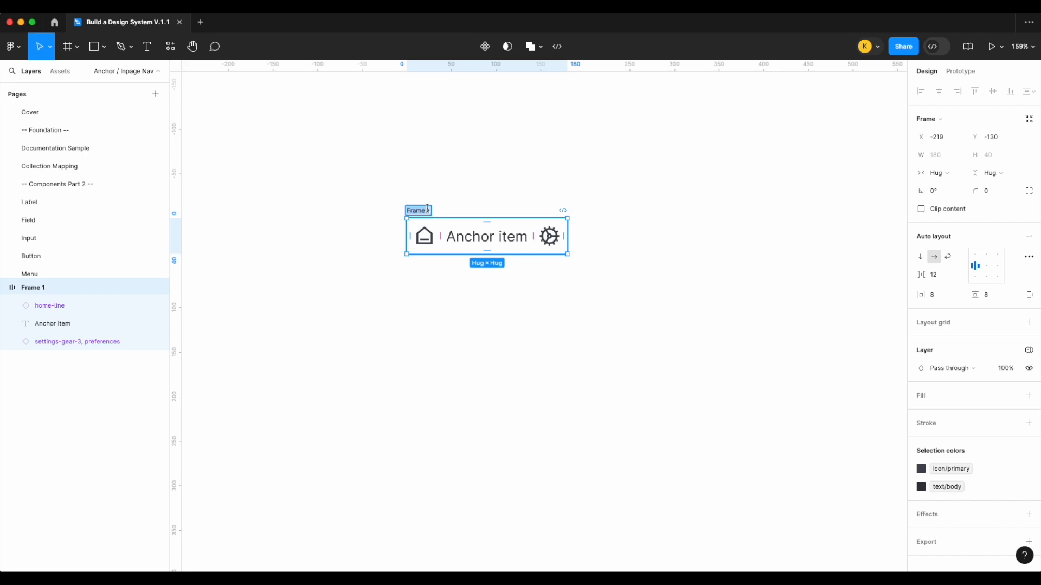
pyautogui.write('.items')
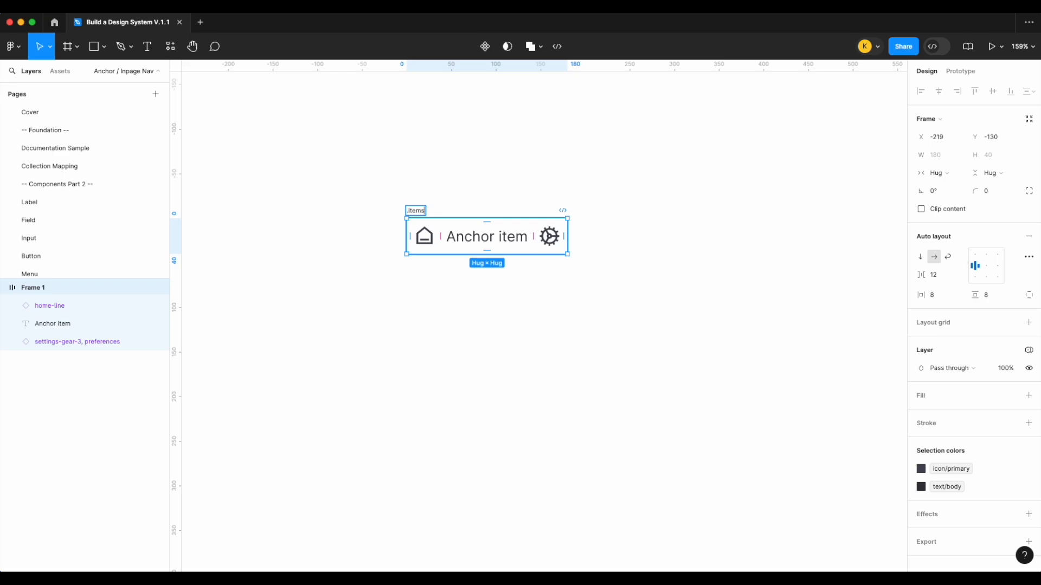
pyautogui.click(434, 197)
# Step: Turn the .items frame into a component and place an instance of it directly below
pyautogui.rightClick(416, 225)
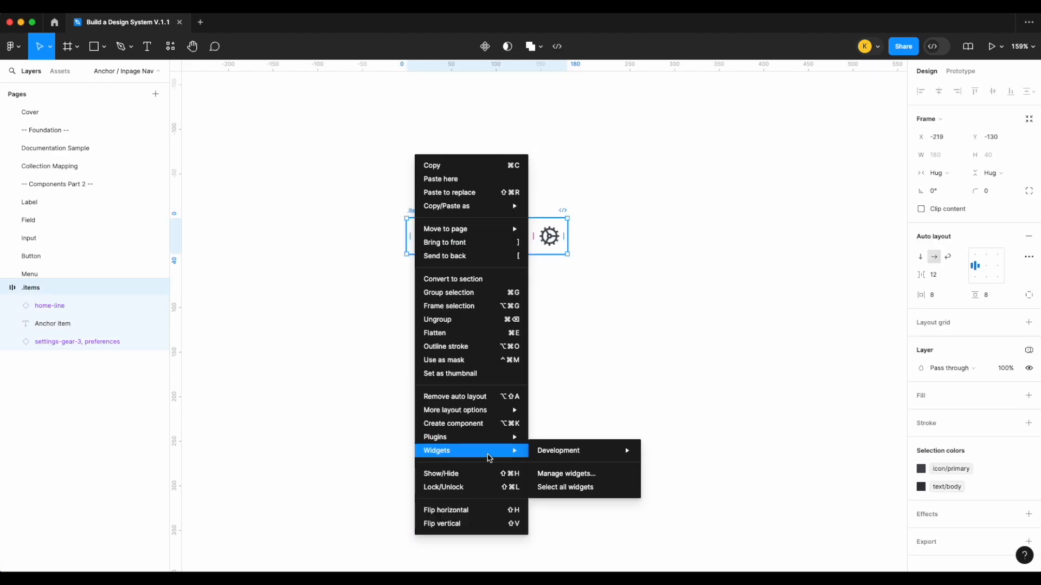
pyautogui.click(485, 424)
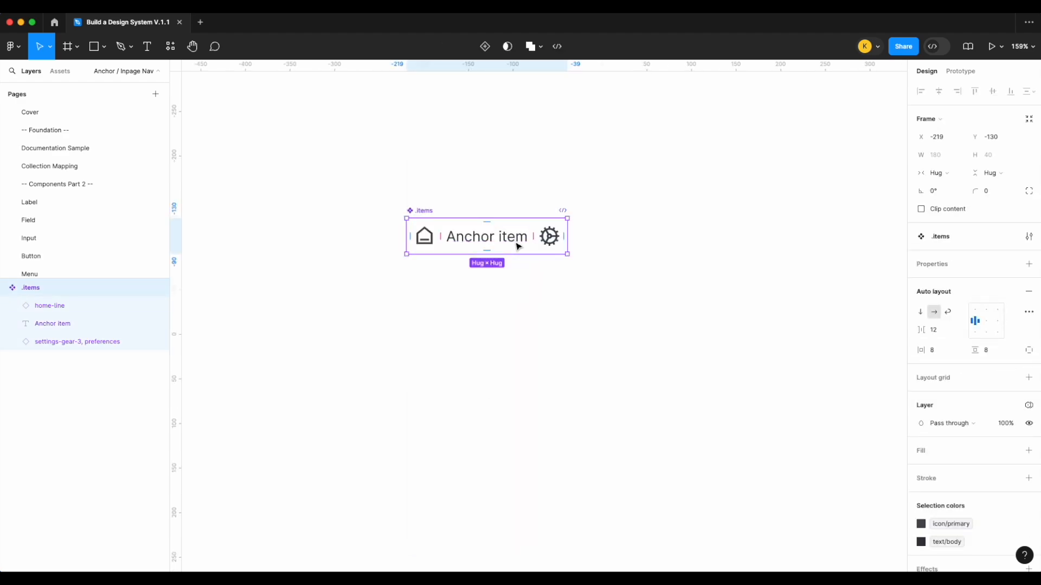
pyautogui.keyDown('alt'); pyautogui.moveTo(518, 247); pyautogui.dragTo(517, 340); pyautogui.keyUp('alt')
# Step: Add an inside stroke of 1 to the main .items component, limited to its left side
pyautogui.click(464, 232)
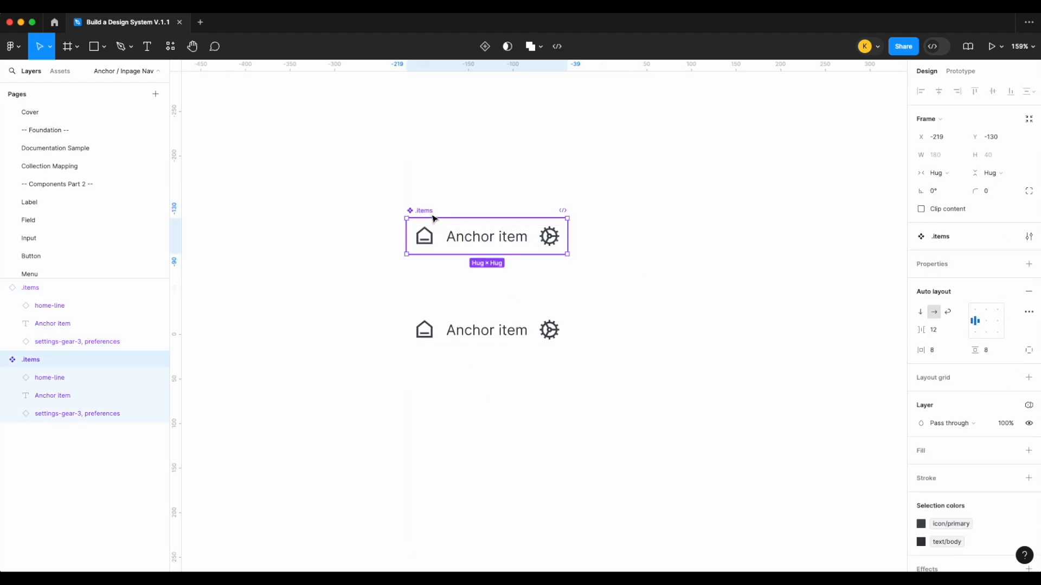
pyautogui.click(1028, 477)
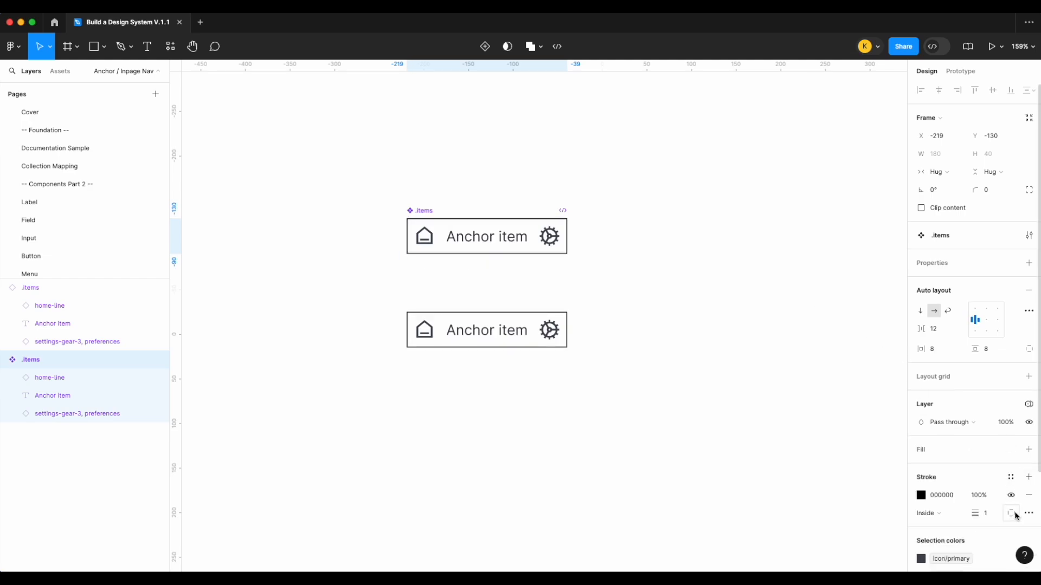
pyautogui.click(1011, 513)
pyautogui.click(1010, 522)
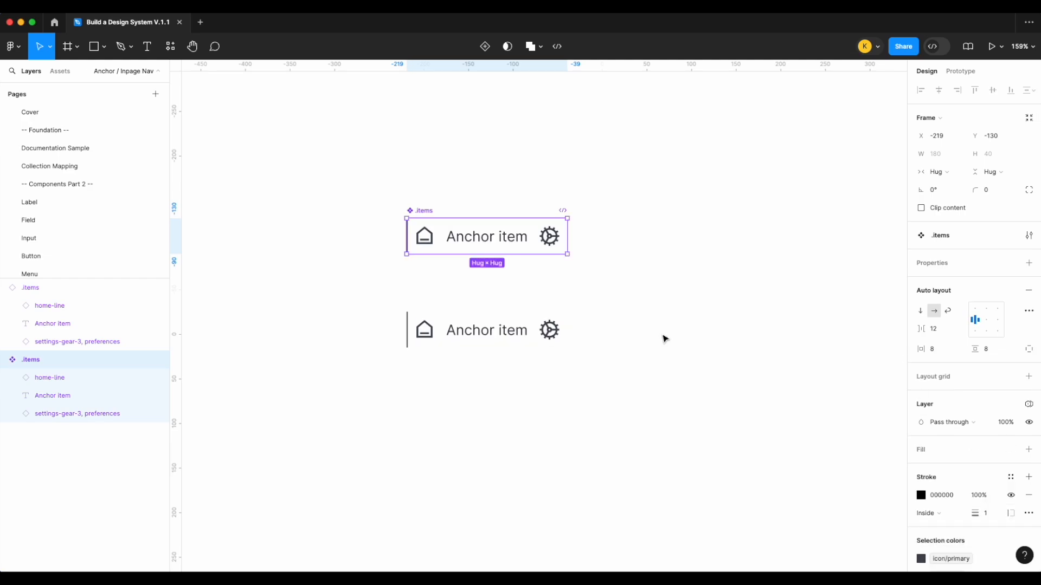
pyautogui.scroll(3, 623, 298)
pyautogui.scroll(-4, 988, 515)
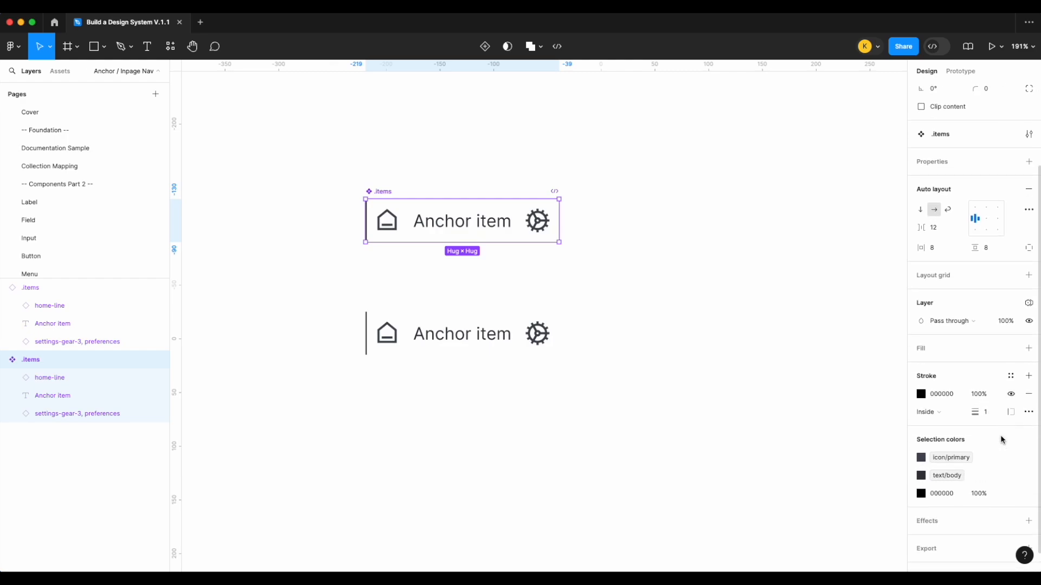
# Step: Apply the border/primary colour to the .items component's stroke
pyautogui.click(1010, 375)
pyautogui.write('bor')
pyautogui.click(821, 427)
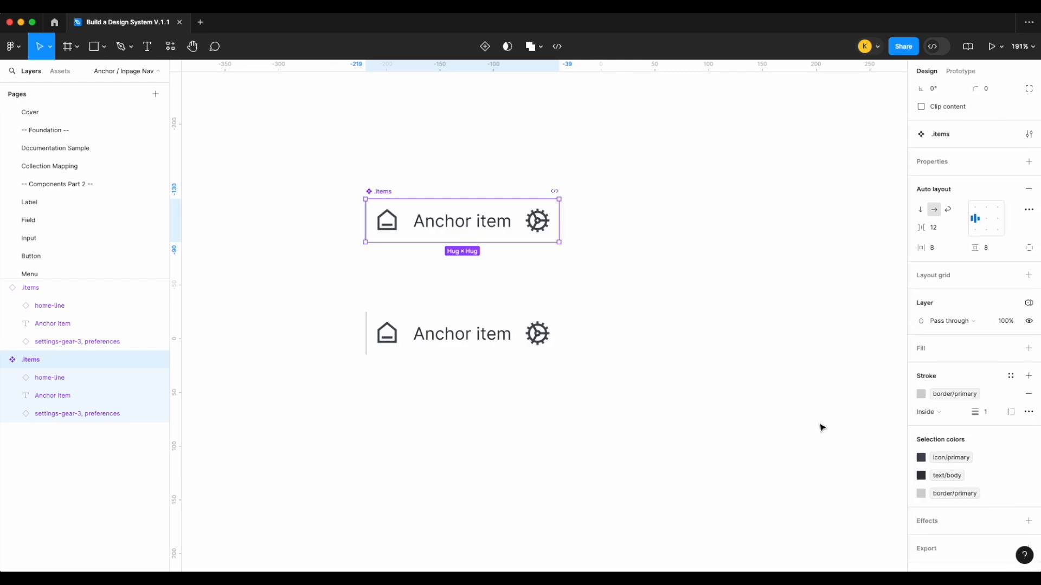
pyautogui.click(651, 271)
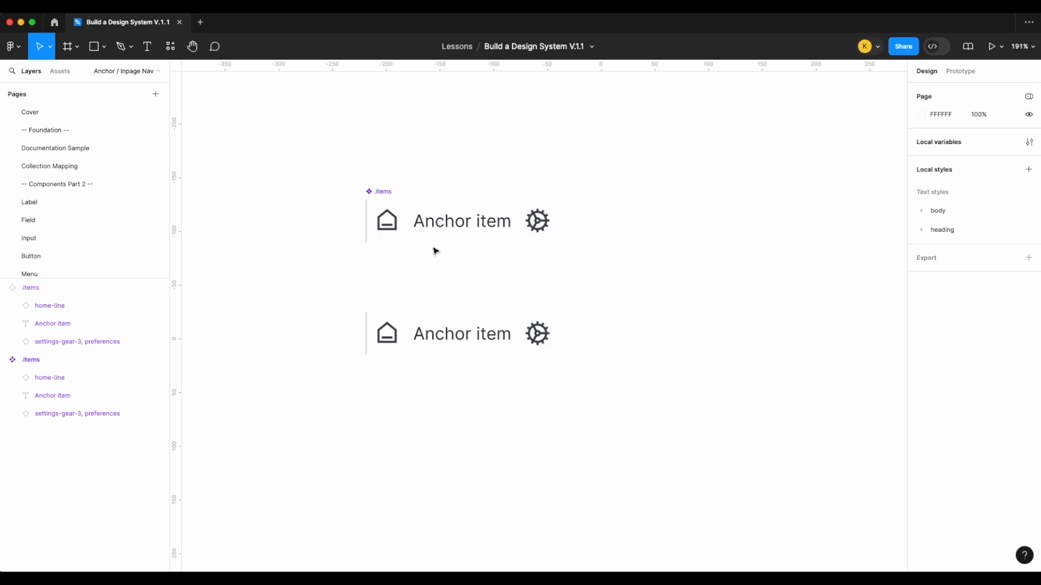
# Step: Set the home icon in the main .items component to radius 2 and round join
pyautogui.click(389, 196)
pyautogui.click(383, 224)
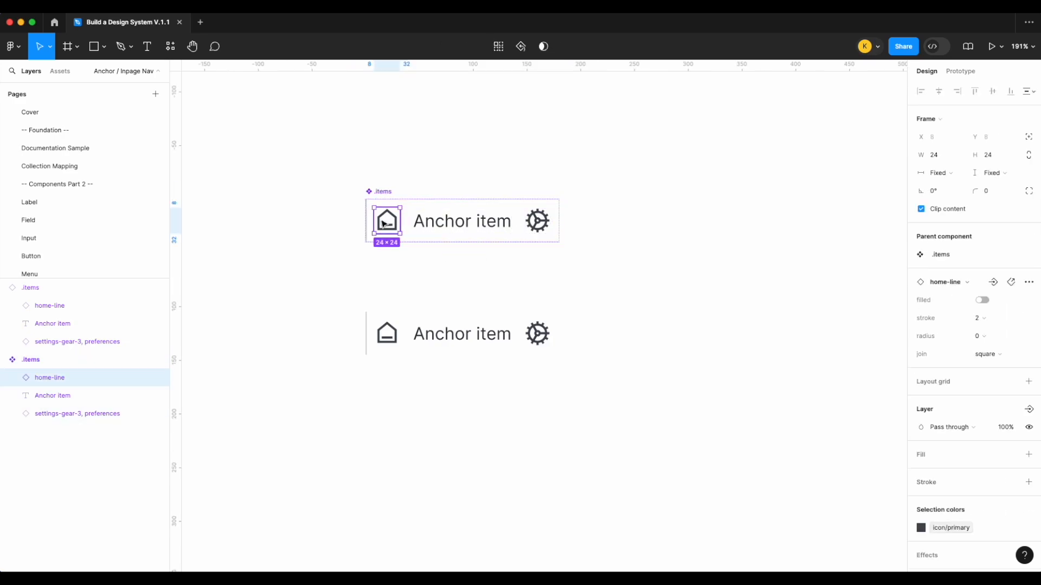
pyautogui.click(981, 336)
pyautogui.click(964, 355)
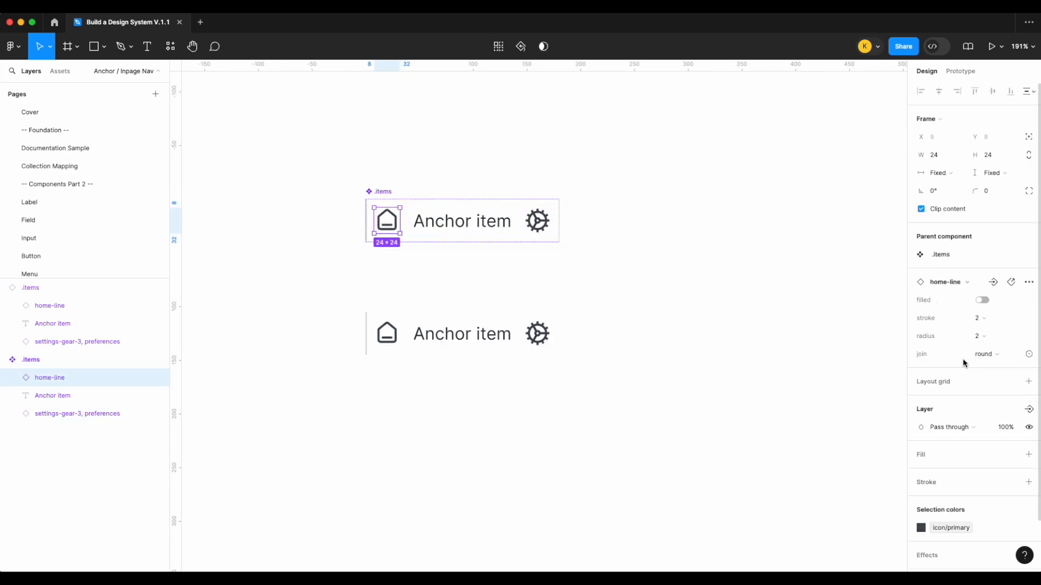
# Step: Set the gear icon in the main .items component to radius 2 and round join
pyautogui.doubleClick(548, 228)
pyautogui.click(606, 263)
pyautogui.click(537, 221)
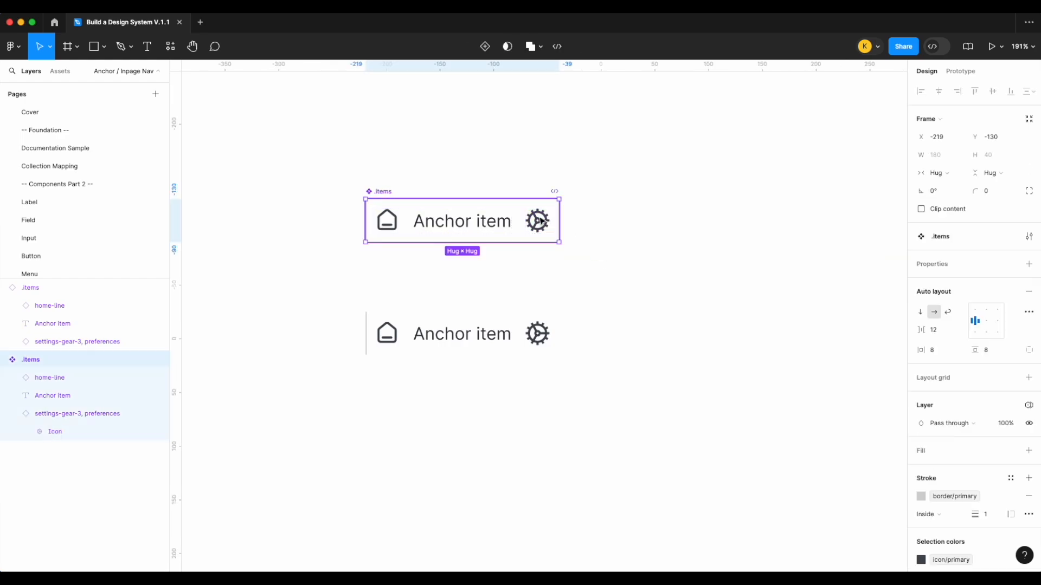
pyautogui.click(537, 221)
pyautogui.click(979, 337)
pyautogui.click(969, 356)
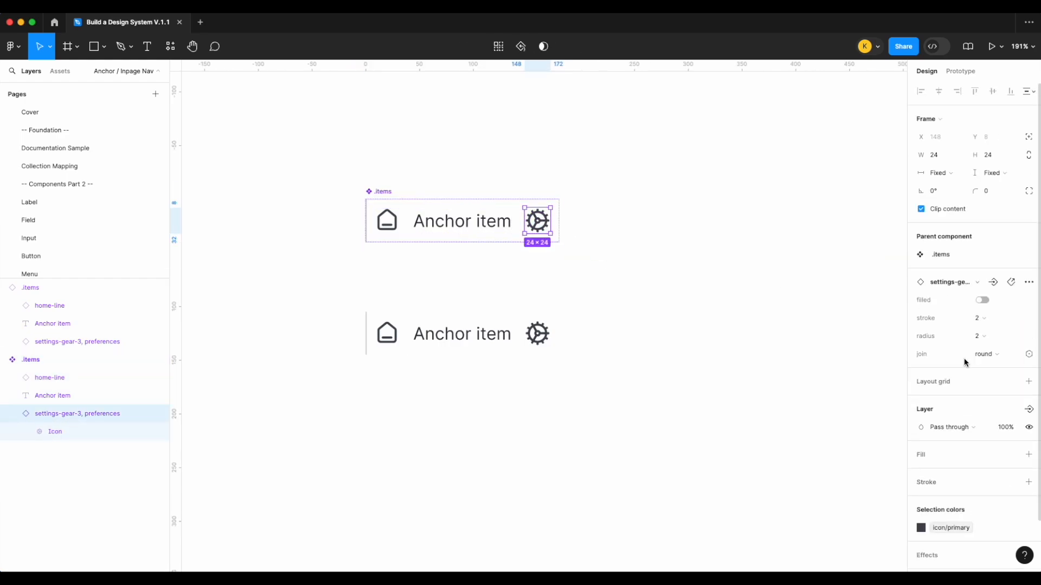
pyautogui.click(685, 302)
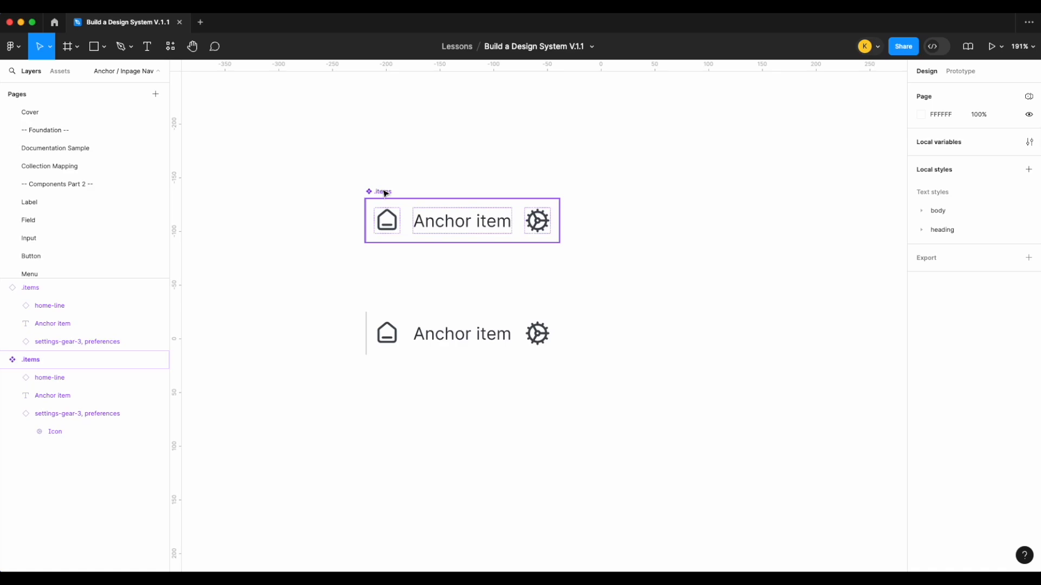
# Step: Create a text property named "Label" for the Anchor item text in the main component
pyautogui.doubleClick(459, 220)
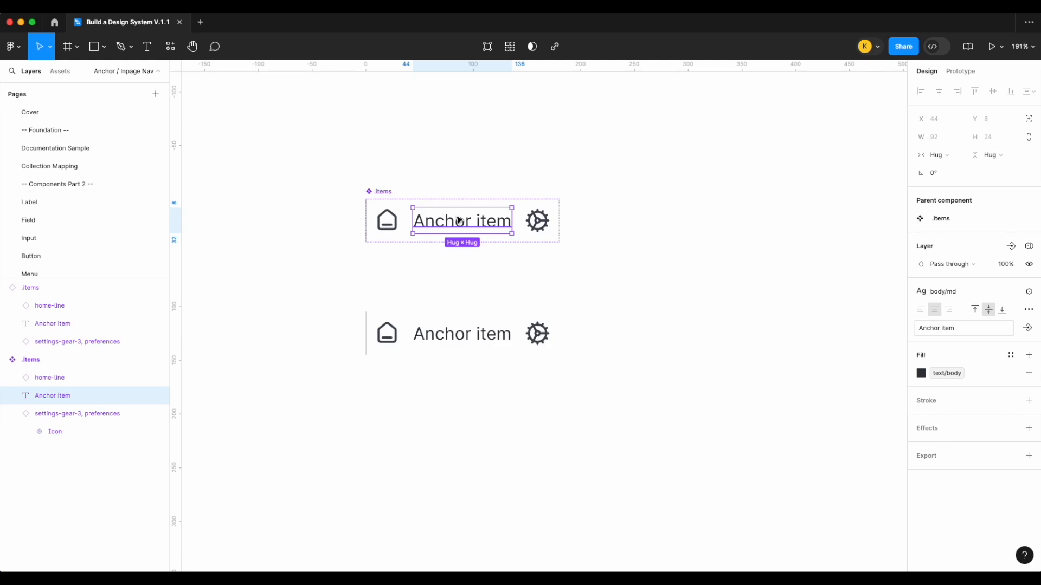
pyautogui.click(1028, 329)
pyautogui.write('Label')
pyautogui.press('Return')
# Step: Shorten the lower .items instance's Label value to "Anchor"
pyautogui.click(448, 325)
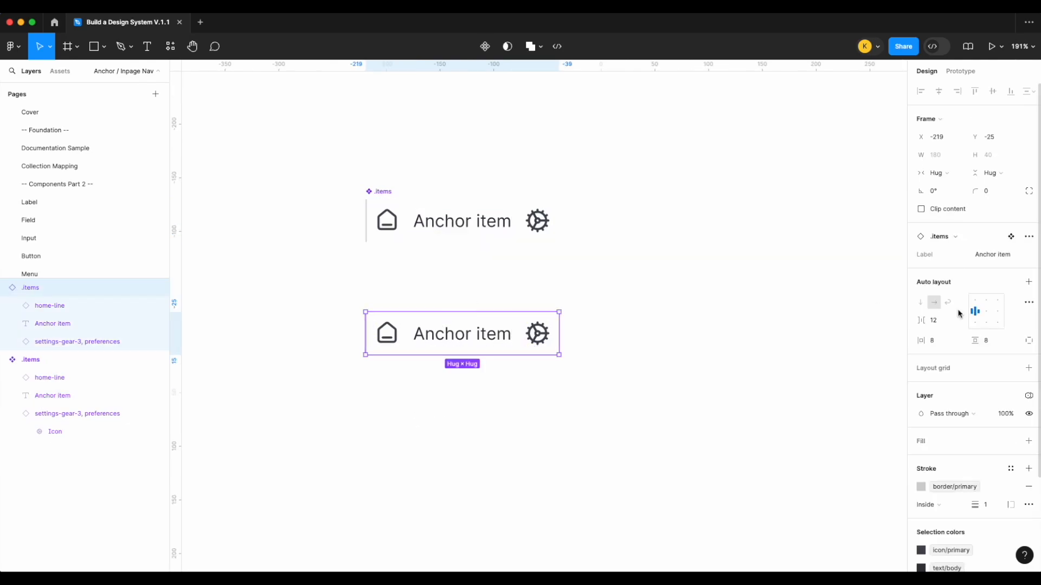
pyautogui.click(1007, 259)
pyautogui.doubleClick(1009, 259)
pyautogui.press('BackSpace')
# Step: Create a visibility property named "Icon left" with value True for the main component's home icon
pyautogui.click(387, 231)
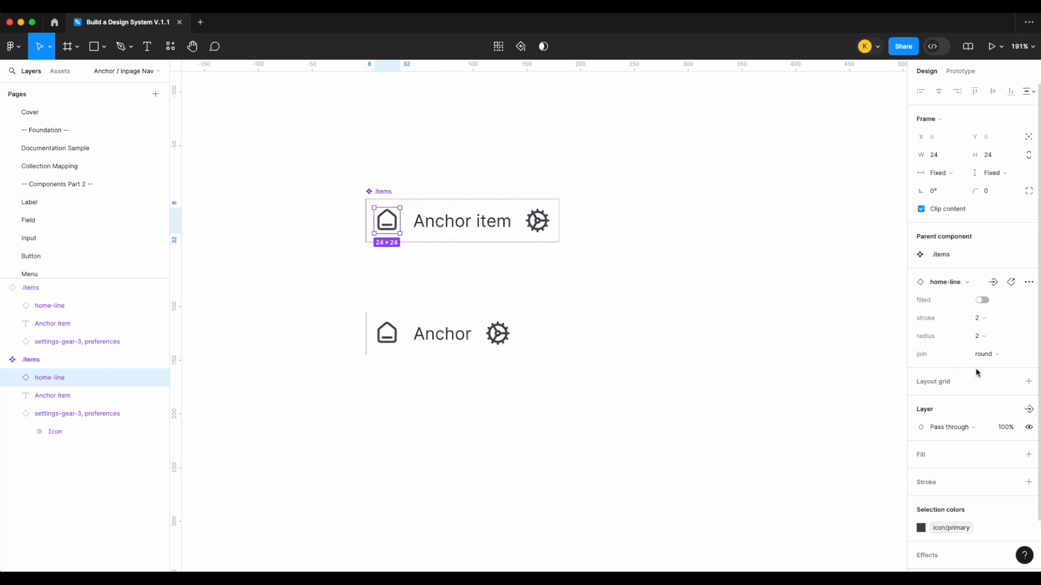
pyautogui.click(1029, 412)
pyautogui.write('Icon le')
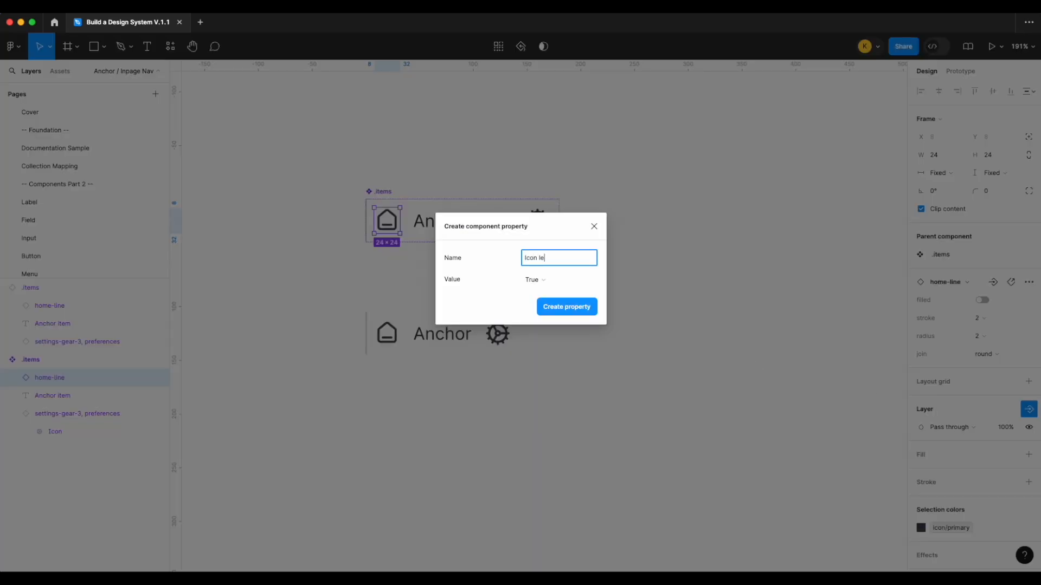
pyautogui.write('ft')
pyautogui.click(553, 306)
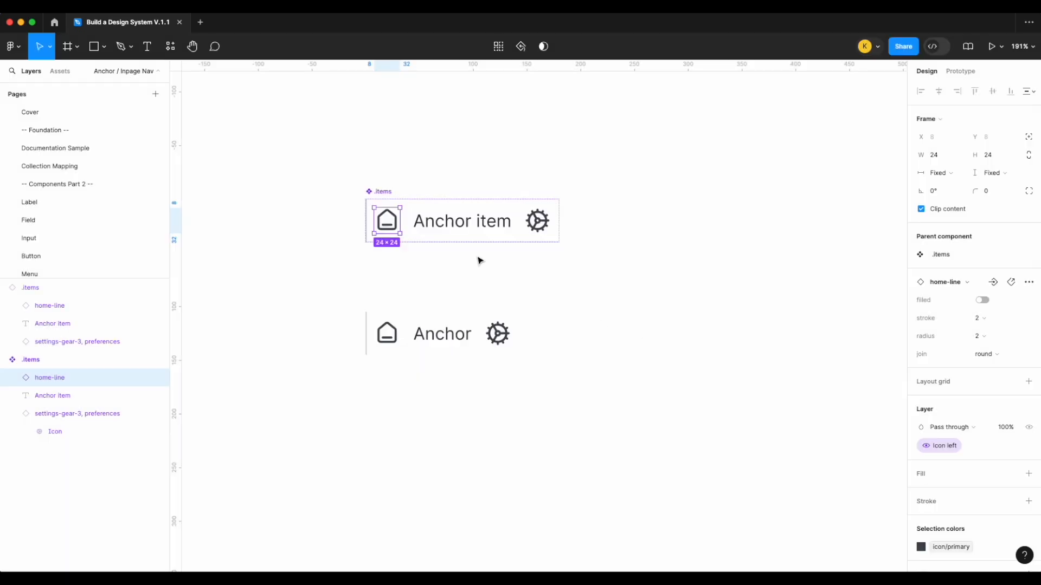
# Step: Start an instance swap property for the home icon and name it "Icon left"
pyautogui.click(993, 282)
pyautogui.write('Icon left')
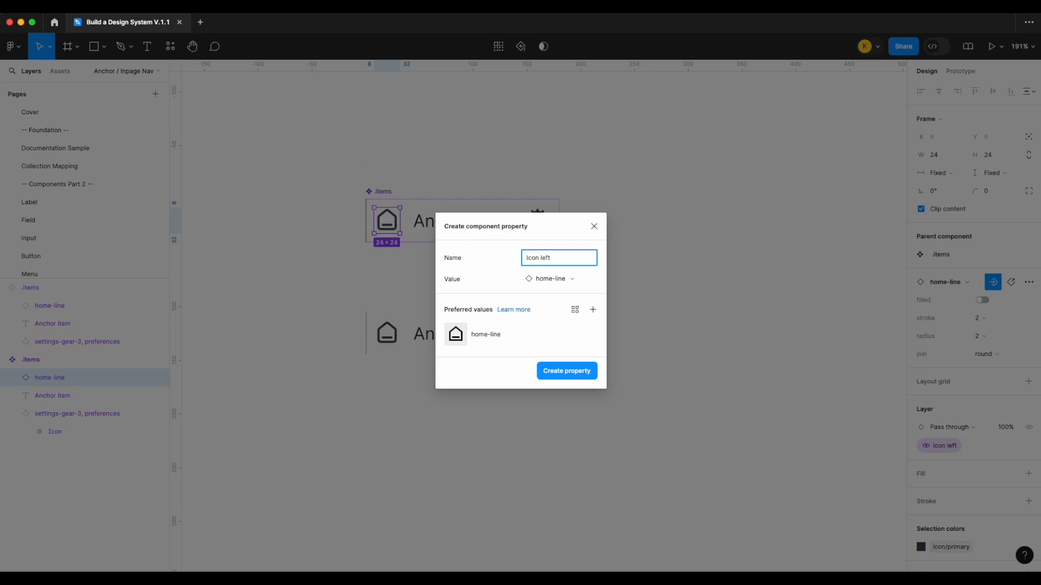
pyautogui.click(79, 7)
pyautogui.click(119, 349)
pyautogui.write('arrow')
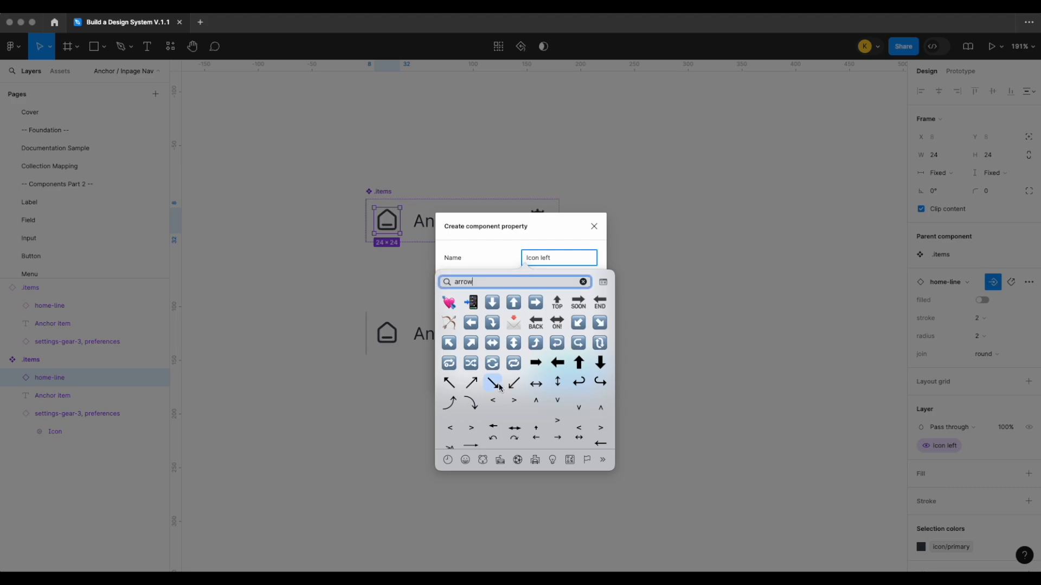
pyautogui.press('Escape')
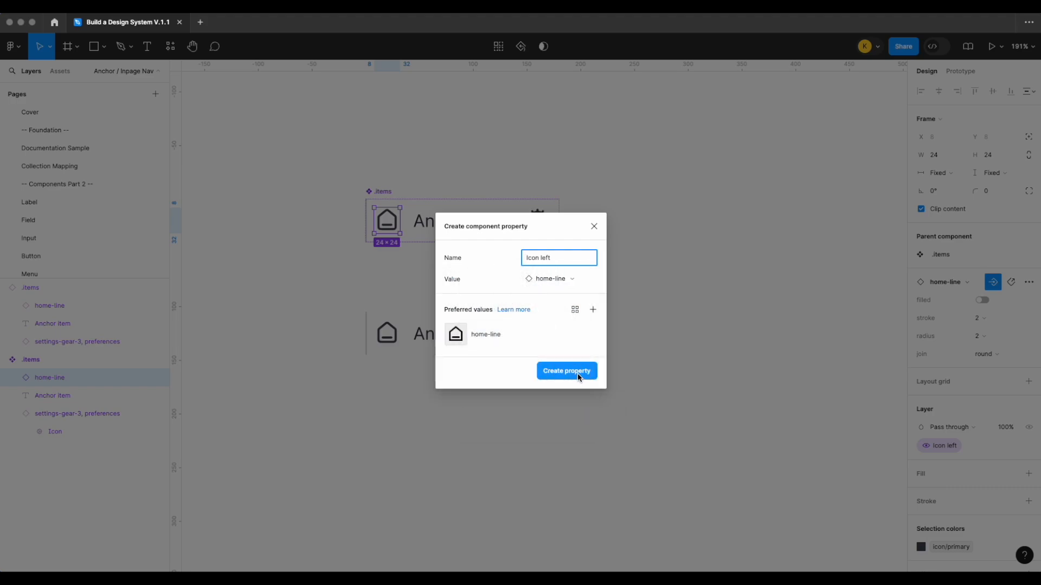
pyautogui.click(56, 7)
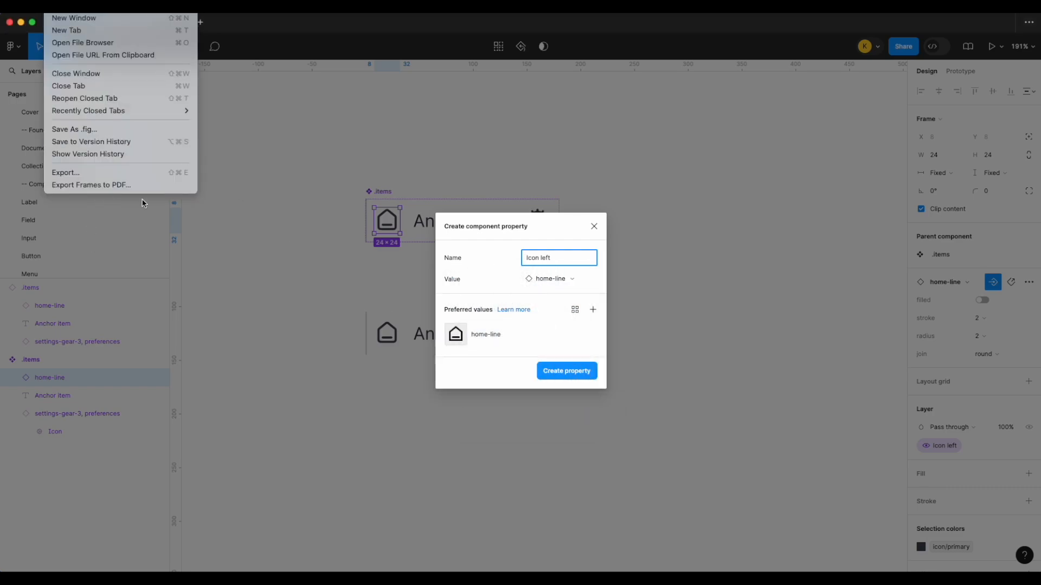
pyautogui.click(332, 185)
pyautogui.click(158, 352)
pyautogui.write('arrow')
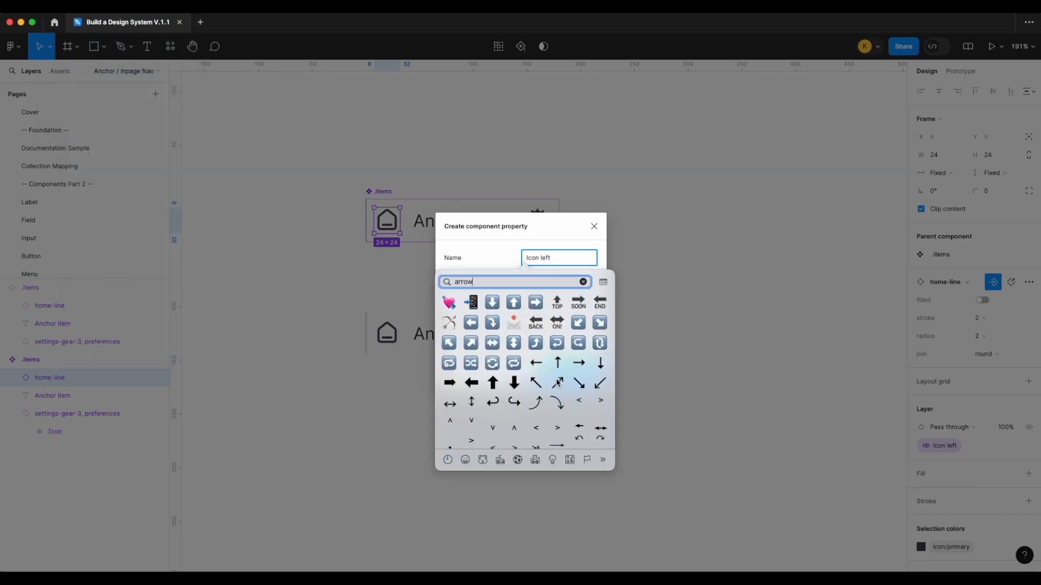
pyautogui.press('Escape')
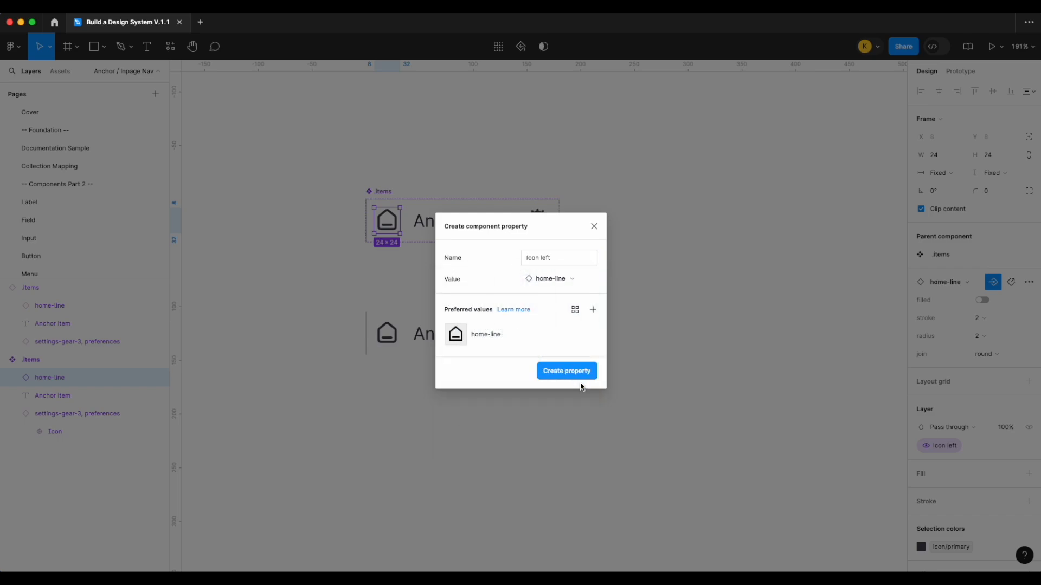
# Step: Prefix the property name with a ↘ symbol and create the "↘ Icon left" instance swap property for the home icon
pyautogui.click(528, 261)
pyautogui.click(82, 6)
pyautogui.click(148, 352)
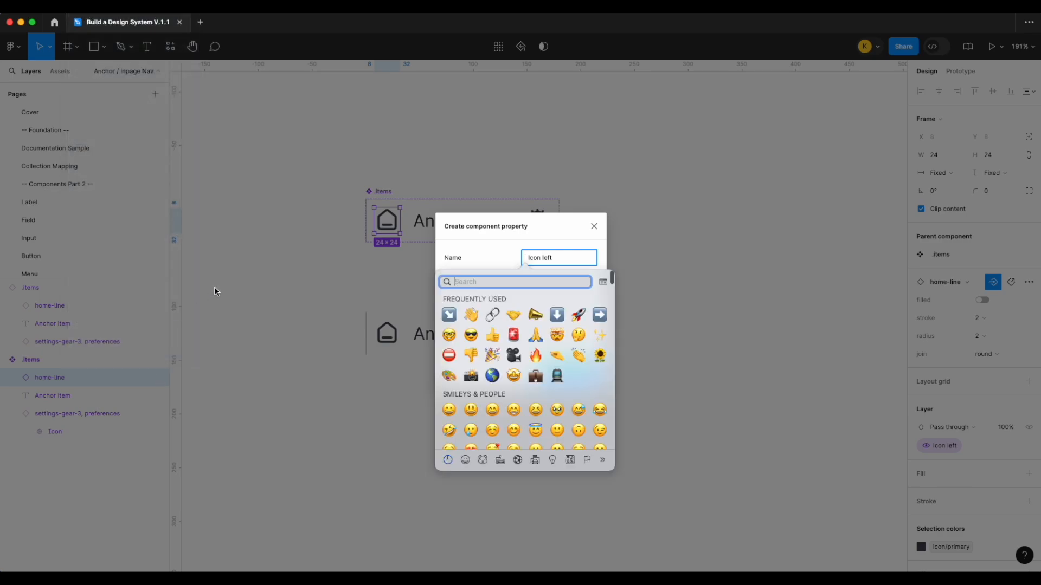
pyautogui.write('arrow')
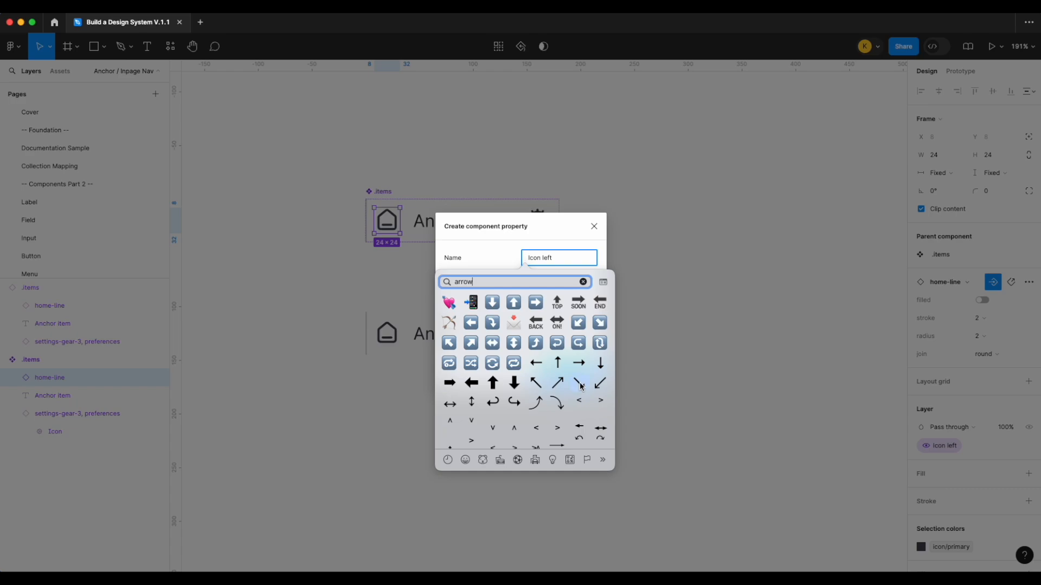
pyautogui.press('Escape')
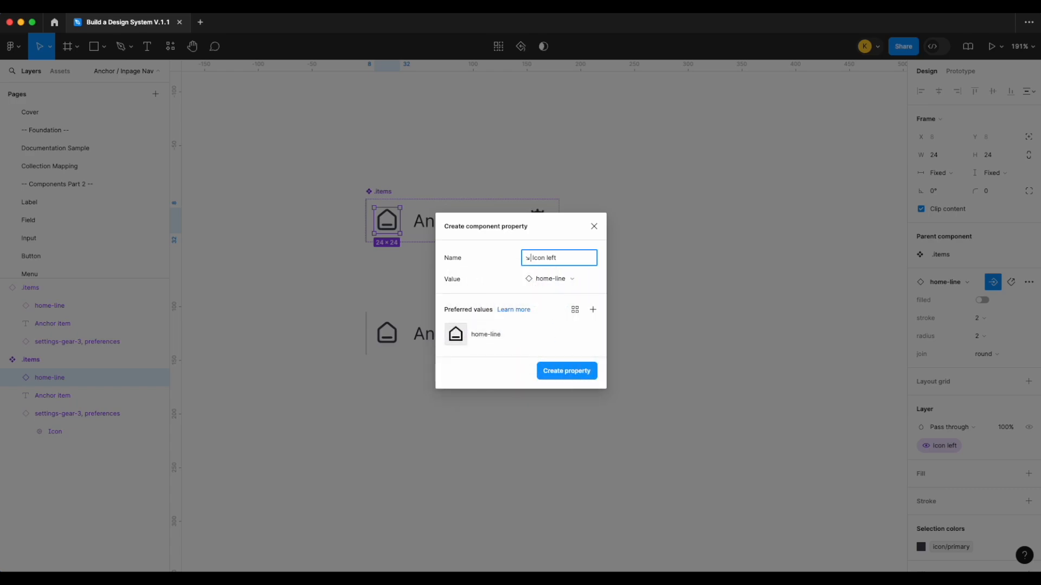
pyautogui.click(565, 366)
# Step: Test the Icon left visibility on the lower Anchor instance by hiding the home icon and showing it again
pyautogui.click(510, 346)
pyautogui.click(983, 273)
pyautogui.click(983, 273)
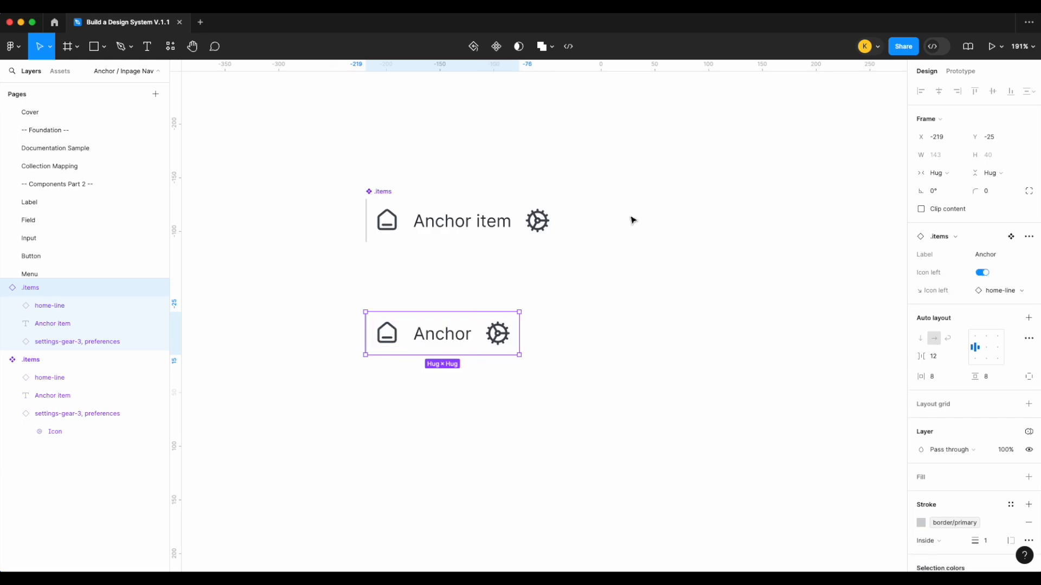
# Step: Create a visibility property named "Icon right" with value True for the main component's gear icon
pyautogui.doubleClick(537, 221)
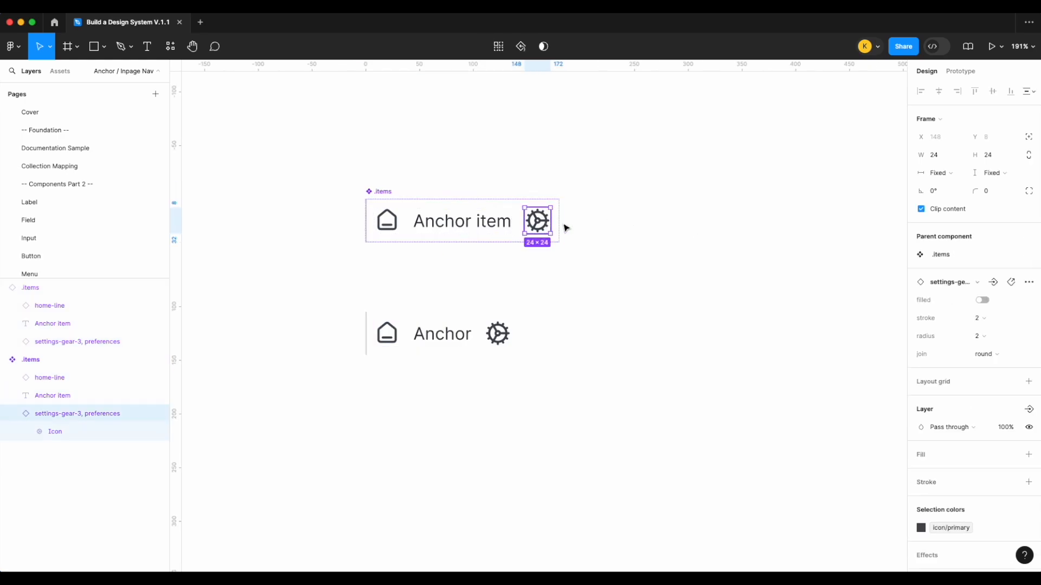
pyautogui.click(1028, 409)
pyautogui.click(985, 455)
pyautogui.write('Icon right')
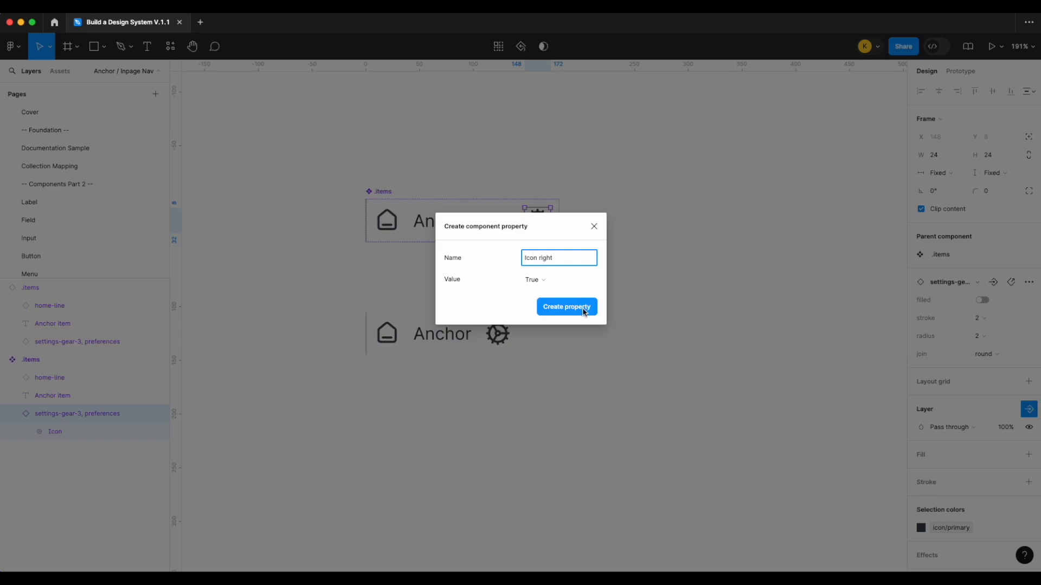
pyautogui.click(567, 307)
# Step: Create an instance swap property named "↘ Icon right" for the main component's gear icon
pyautogui.click(992, 281)
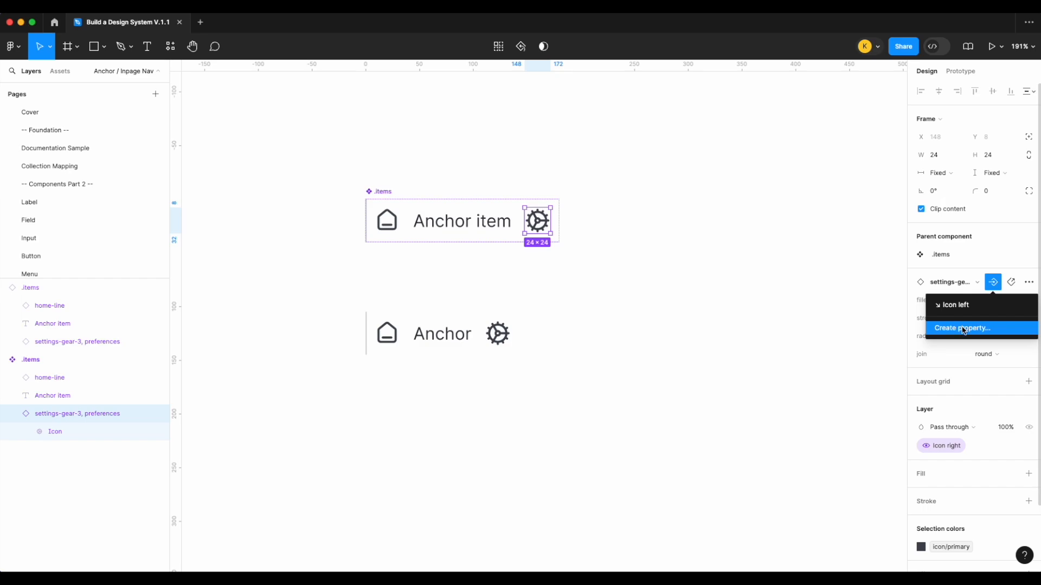
pyautogui.click(964, 329)
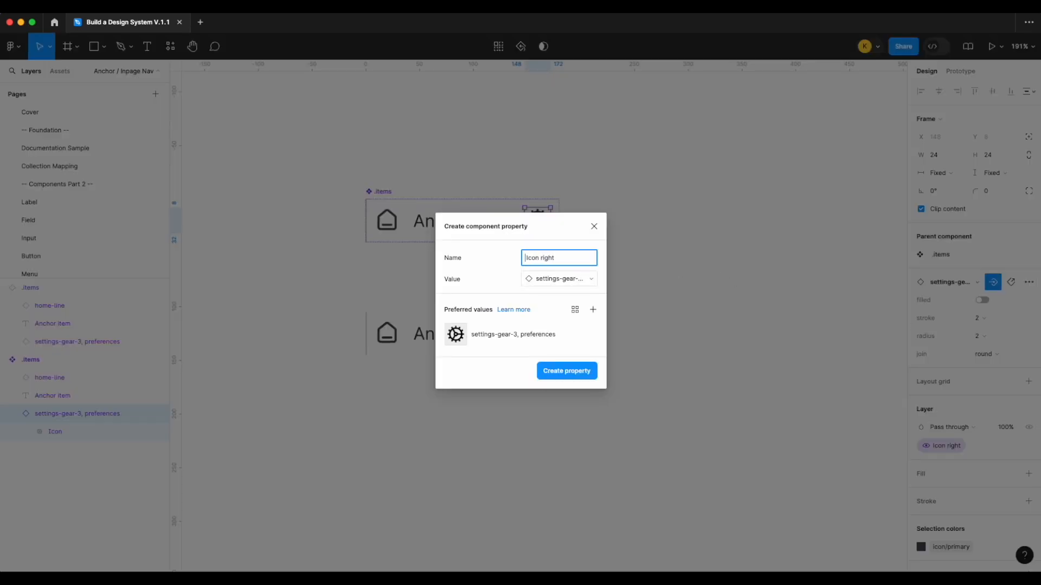
pyautogui.click(81, 6)
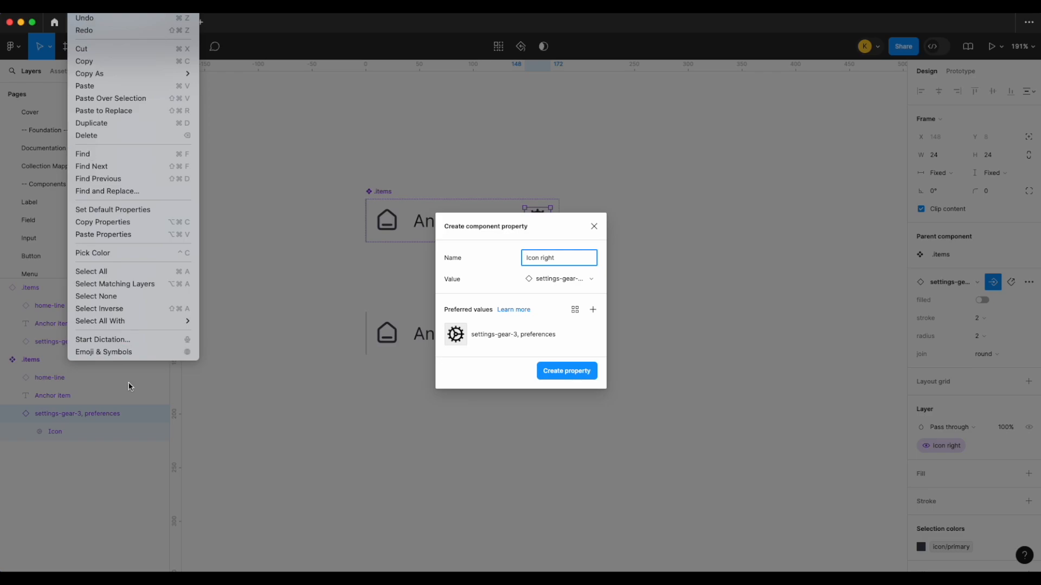
pyautogui.click(119, 350)
pyautogui.write('arrow')
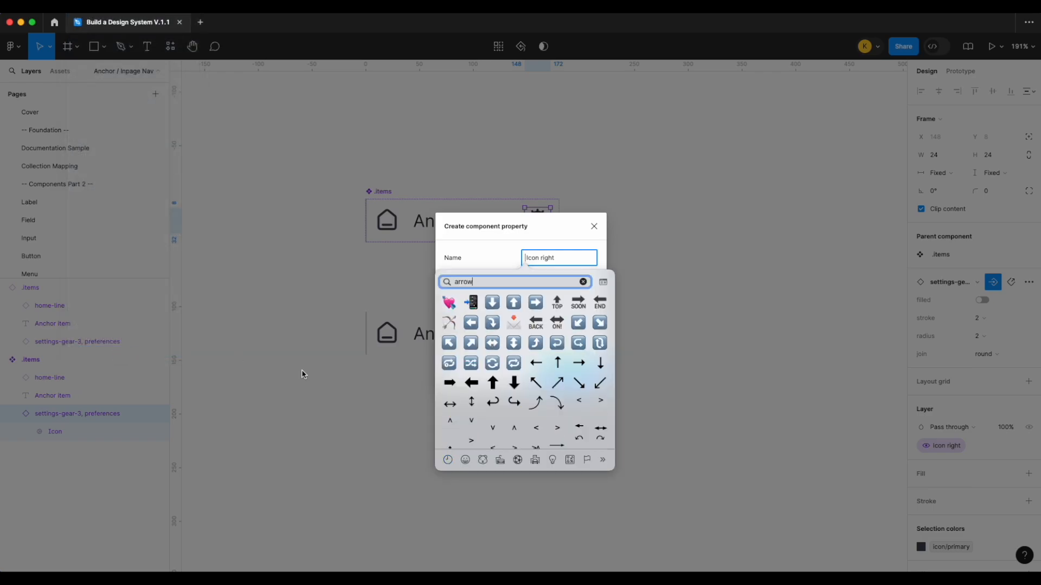
pyautogui.click(579, 384)
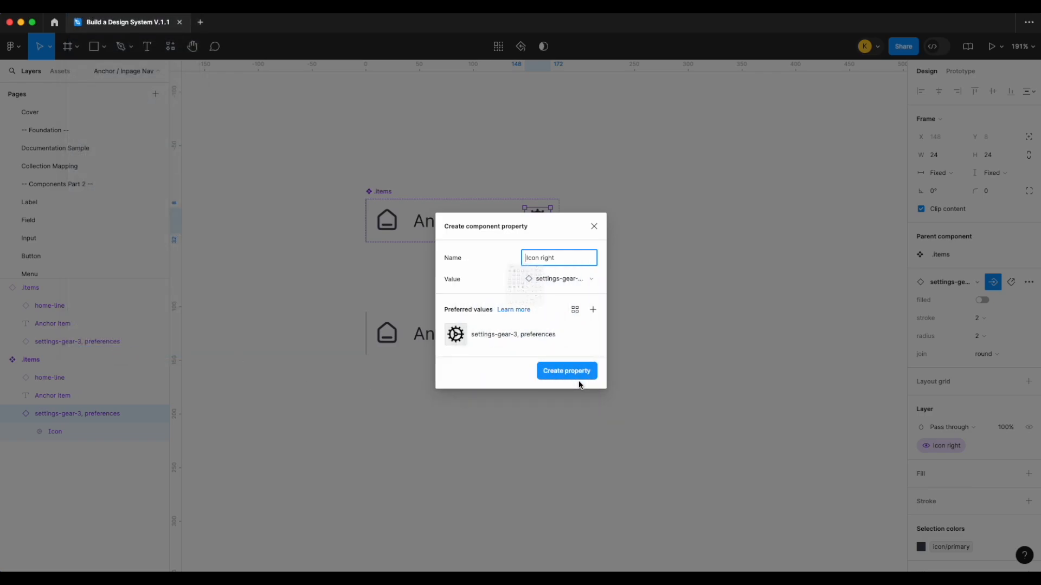
pyautogui.click(580, 373)
# Step: Test the Icon left and Icon right visibility on the lower Anchor instance, switching each off and back on
pyautogui.click(485, 333)
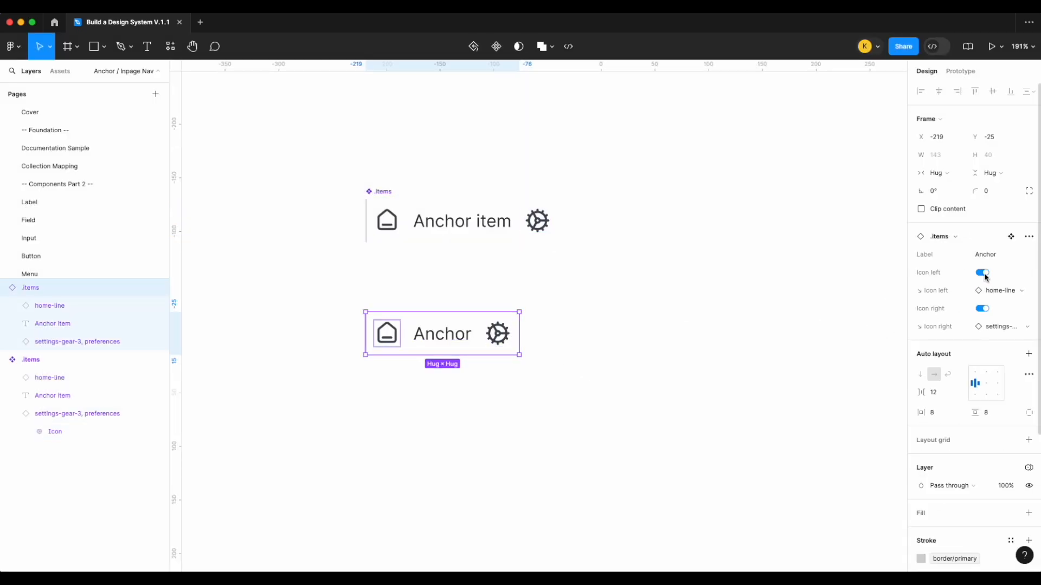
pyautogui.click(985, 274)
pyautogui.click(984, 274)
pyautogui.click(985, 309)
pyautogui.click(984, 309)
pyautogui.scroll(-3, 999, 352)
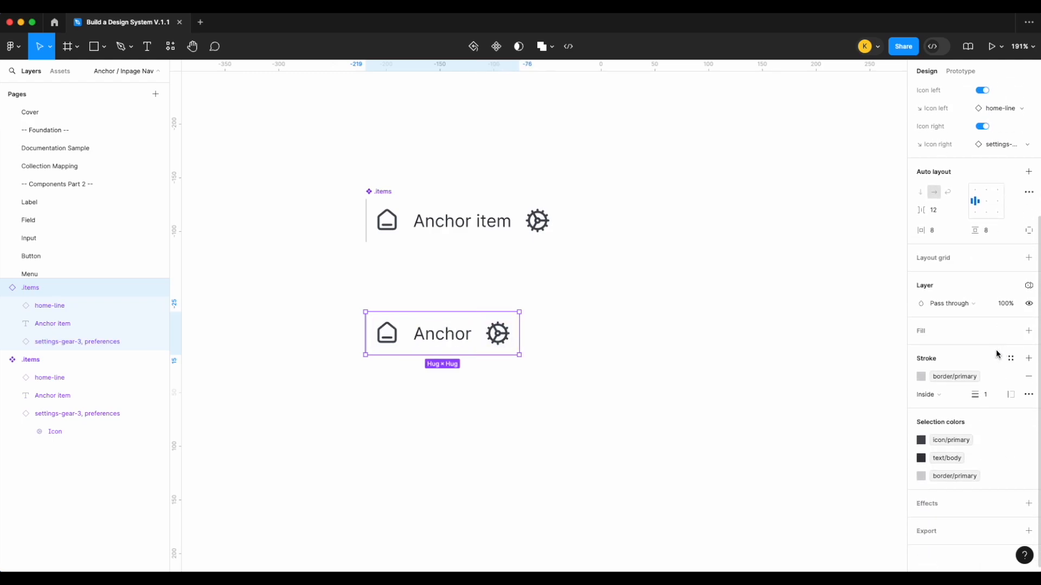
pyautogui.click(568, 380)
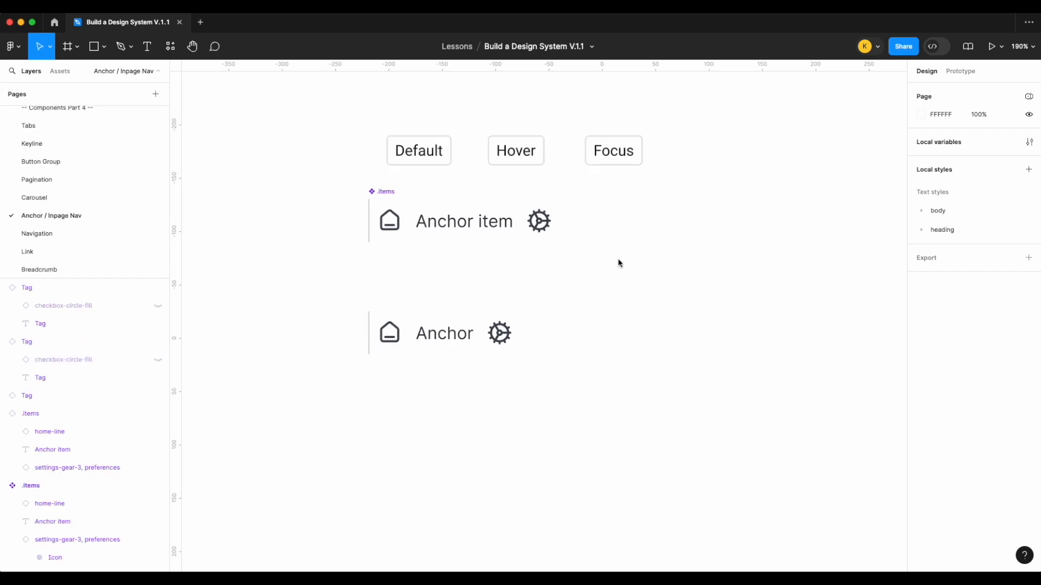
# Step: Spread the Hover and Focus tags apart in one row, leaving room for an item under each tag
pyautogui.scroll(-3, 618, 262)
pyautogui.click(623, 193)
pyautogui.moveTo(623, 193); pyautogui.dragTo(722, 199)
pyautogui.scroll(3, 720, 192)
pyautogui.moveTo(482, 194); pyautogui.dragTo(596, 194)
pyautogui.moveTo(712, 192); pyautogui.dragTo(856, 193)
pyautogui.moveTo(591, 192); pyautogui.dragTo(663, 193)
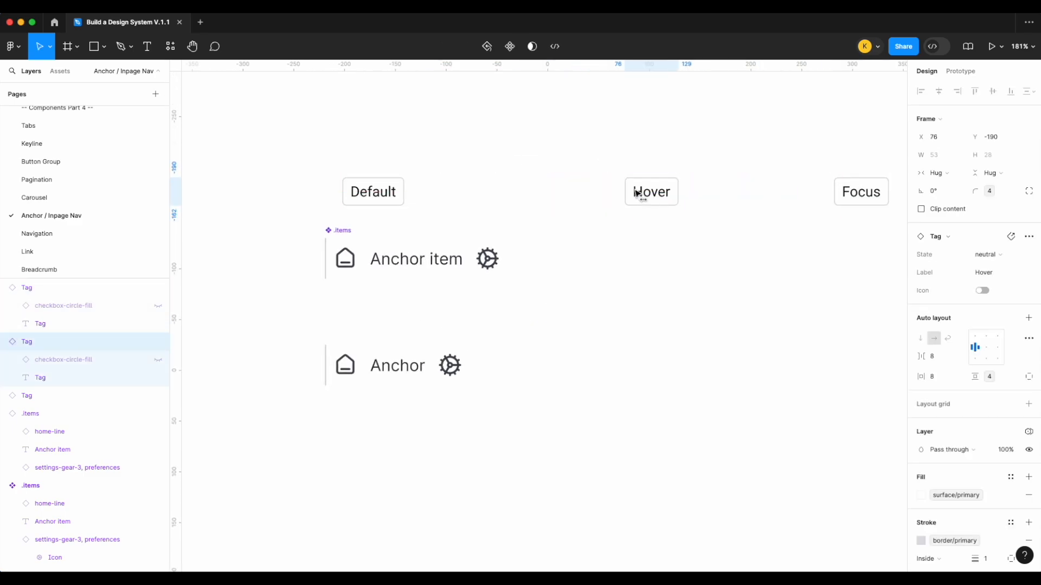
# Step: Add a variant to the .items main component and move the separate Anchor instance further down
pyautogui.hscroll(5, 596, 211)
pyautogui.hscroll(-2, 309, 230)
pyautogui.click(251, 224)
pyautogui.rightClick(251, 224)
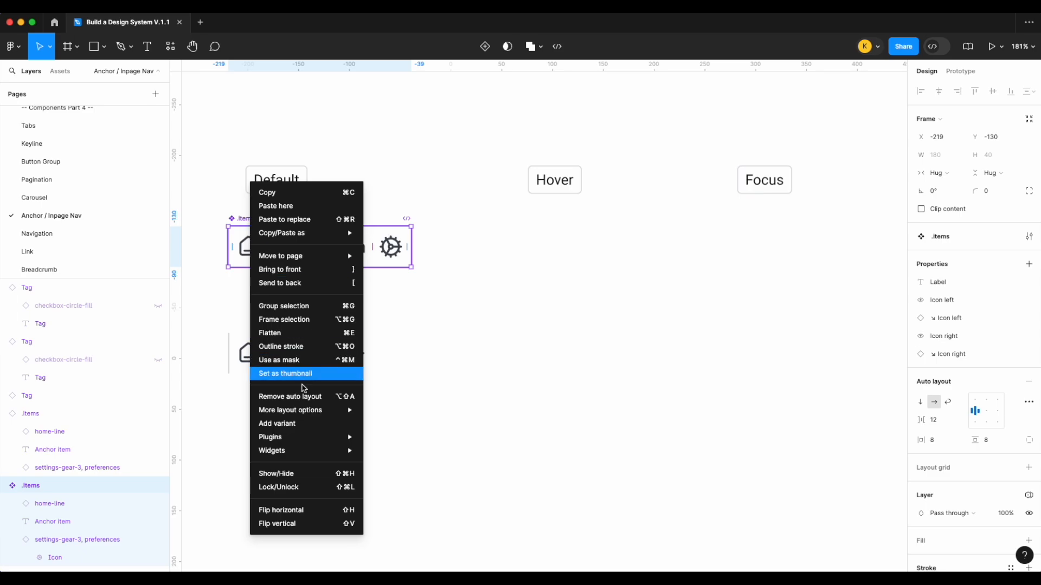
pyautogui.click(350, 427)
pyautogui.click(497, 350)
pyautogui.moveTo(320, 355); pyautogui.dragTo(320, 483)
# Step: Enlarge the .items component set to about 713 × 196 so that it encloses the Default, Hover and Focus tags
pyautogui.click(224, 209)
pyautogui.moveTo(270, 207); pyautogui.dragTo(269, 145)
pyautogui.moveTo(430, 232); pyautogui.dragTo(864, 229)
pyautogui.hscroll(-3, 781, 244)
pyautogui.moveTo(377, 224); pyautogui.dragTo(307, 225)
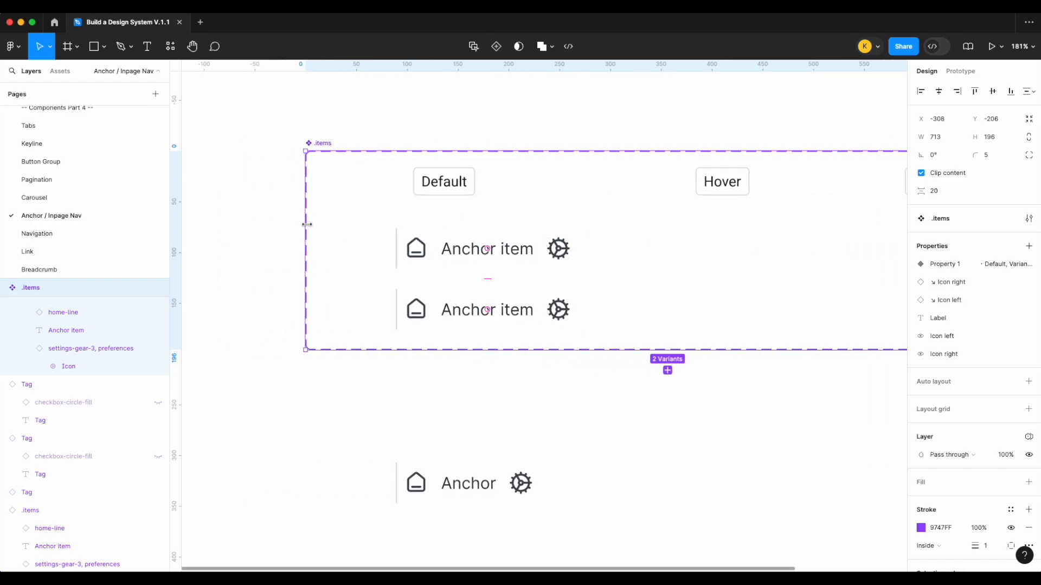
# Step: Shift the first variant under the Default tag to X 59, Y 66 within the component set
pyautogui.scroll(-3, 496, 285)
pyautogui.hscroll(1, 497, 277)
pyautogui.click(499, 269)
pyautogui.hotkey('shift', 'Left')
pyautogui.hotkey('shift', 'Left')
pyautogui.hotkey('shift', 'Left')
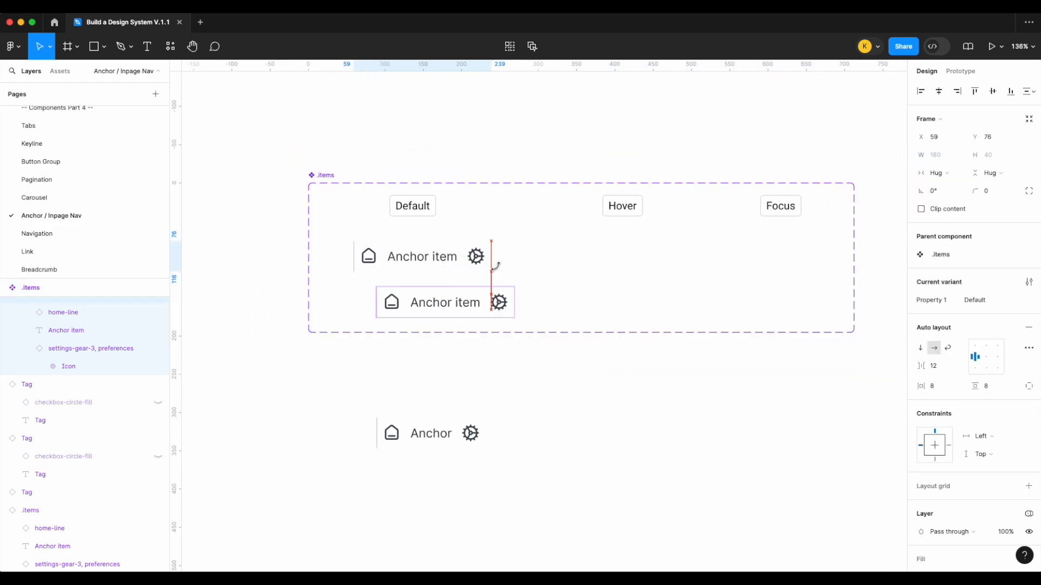
pyautogui.hotkey('shift', 'Up')
# Step: Rename the variant property to "Status" and set the first variant's value to "default"
pyautogui.click(946, 301)
pyautogui.write('Status')
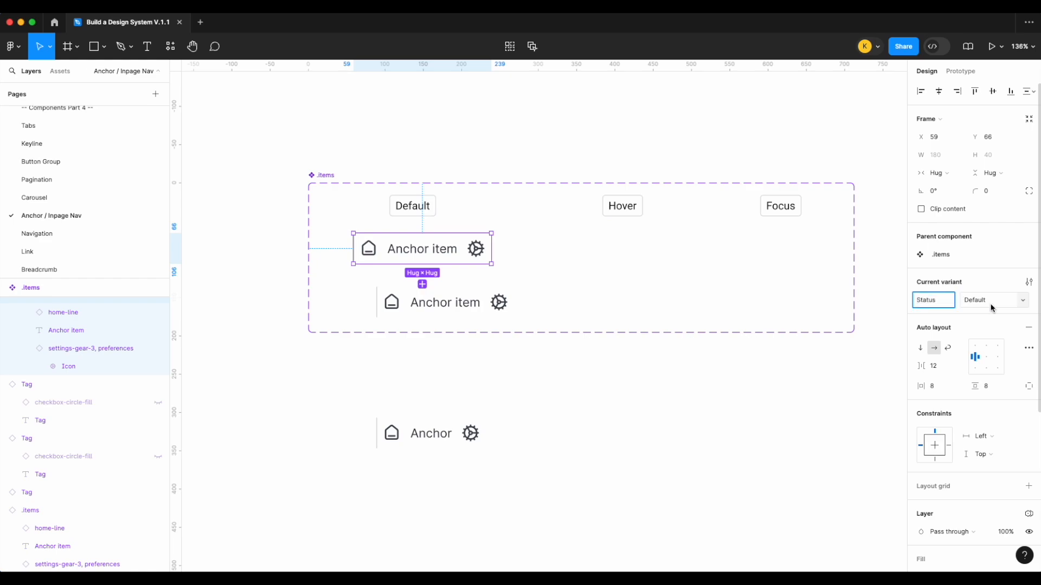
pyautogui.press('Return')
pyautogui.click(985, 302)
pyautogui.press('Return')
# Step: Move the second variant under the Hover tag to X 329, Y 66, level with the default variant
pyautogui.click(481, 298)
pyautogui.hotkey('shift', 'Right')
pyautogui.hotkey('shift', 'Right')
pyautogui.hotkey('shift', 'Right')
pyautogui.hotkey('shift', 'Right')
pyautogui.hotkey('shift', 'Right')
pyautogui.hotkey('shift', 'Right')
pyautogui.hotkey('shift', 'Right')
pyautogui.hotkey('shift', 'Right')
pyautogui.hotkey('shift', 'Right')
pyautogui.hotkey('shift', 'Right')
pyautogui.hotkey('shift', 'Right')
pyautogui.hotkey('shift', 'Right')
pyautogui.hotkey('shift', 'Right')
pyautogui.hotkey('shift', 'Right')
pyautogui.hotkey('shift', 'Right')
pyautogui.hotkey('shift', 'Right')
pyautogui.hotkey('shift', 'Right')
pyautogui.hotkey('shift', 'Right')
pyautogui.hotkey('shift', 'Right')
pyautogui.hotkey('shift', 'Right')
pyautogui.hotkey('shift', 'Right')
pyautogui.hotkey('shift', 'Right')
pyautogui.hotkey('shift', 'Right')
pyautogui.hotkey('shift', 'Right')
pyautogui.hotkey('shift', 'Up')
pyautogui.hotkey('shift', 'Up')
pyautogui.hotkey('shift', 'Up')
pyautogui.hotkey('shift', 'Up')
pyautogui.hotkey('shift', 'Up')
pyautogui.hotkey('shift', 'Up')
pyautogui.hotkey('shift', 'Up')
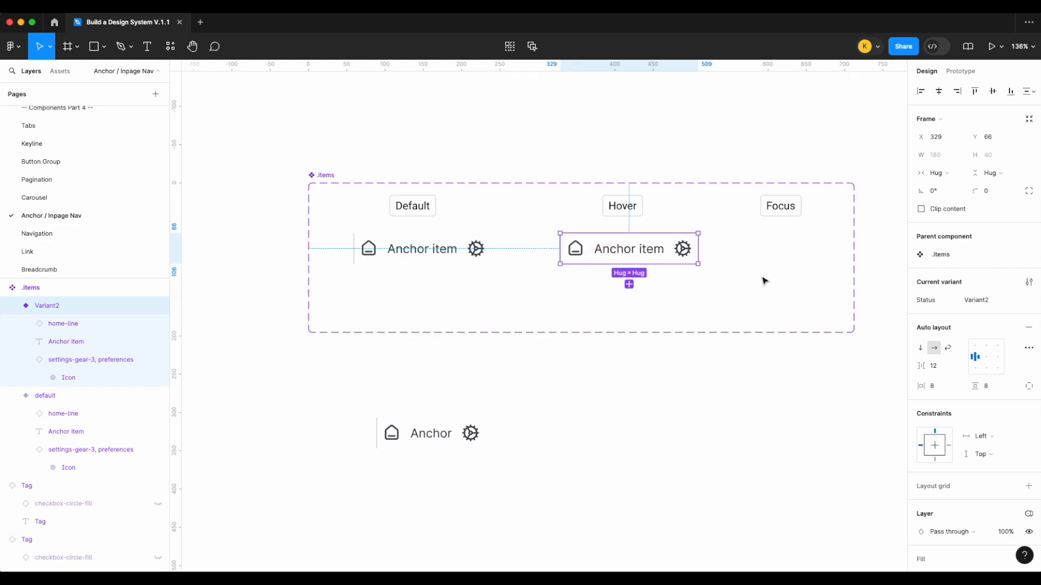
# Step: Add a fill to the variant under the Hover tag using the surface/action-hover 2 color variable
pyautogui.scroll(3, 765, 281)
pyautogui.scroll(-5, 973, 374)
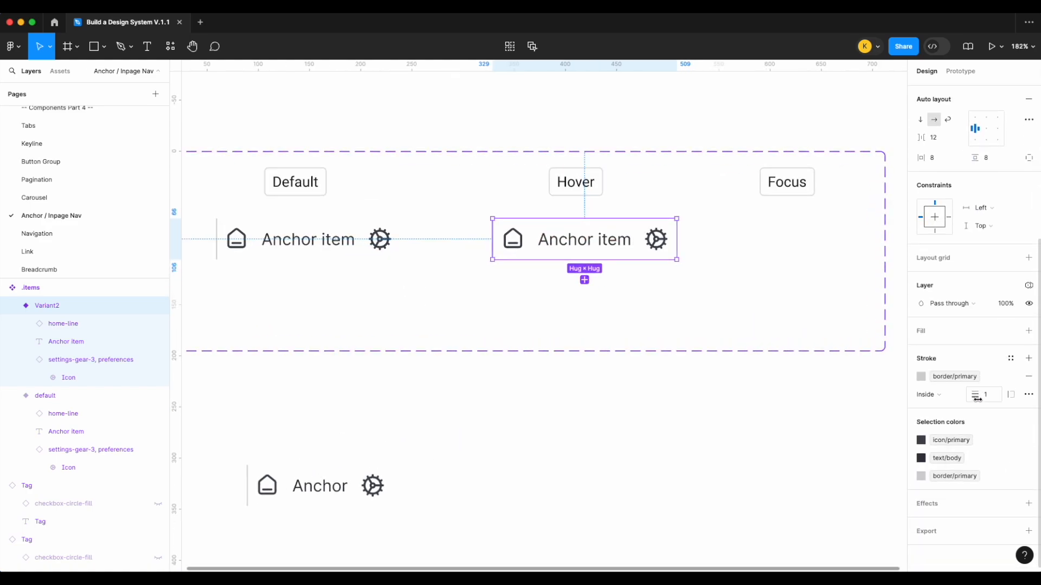
pyautogui.click(1028, 331)
pyautogui.click(1010, 331)
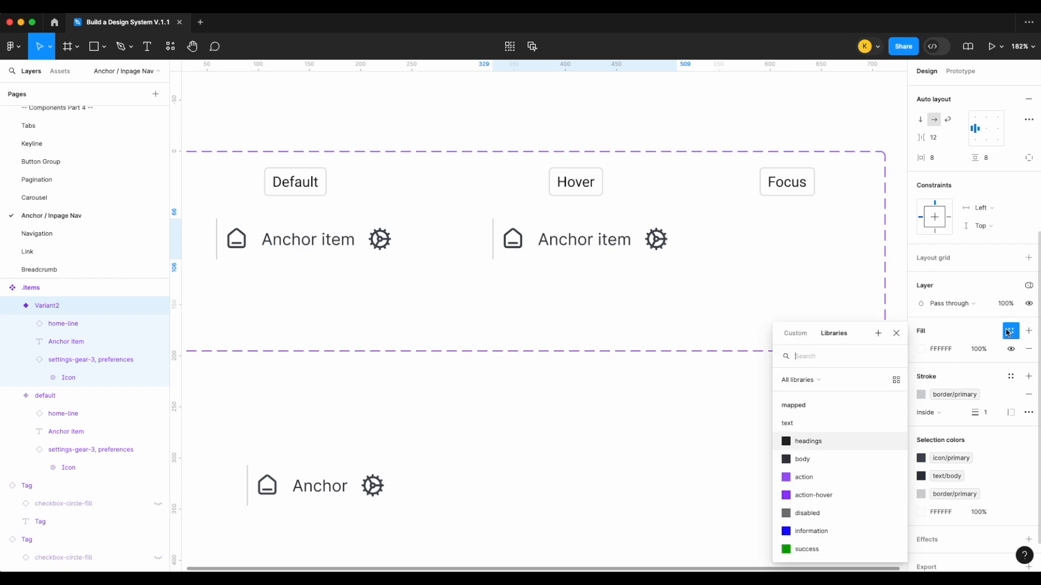
pyautogui.write('surf')
pyautogui.scroll(-3, 834, 488)
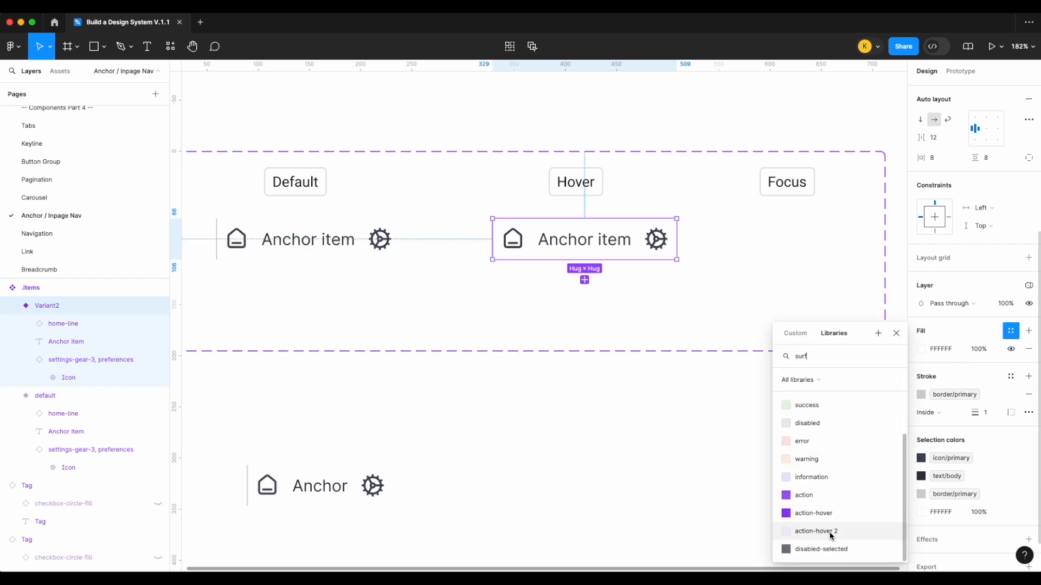
pyautogui.click(831, 532)
# Step: Switch the Hover-column variant's icon, text and border colors to icon/action-hover, text/action-hover and border/action-hover
pyautogui.click(950, 458)
pyautogui.write('ic')
pyautogui.scroll(-1, 848, 505)
pyautogui.click(828, 497)
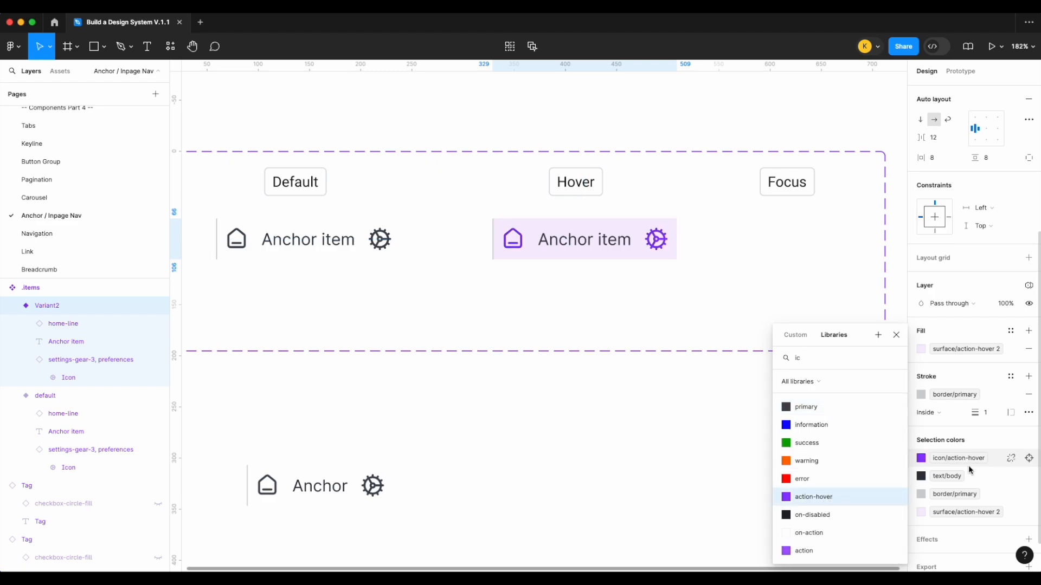
pyautogui.click(955, 480)
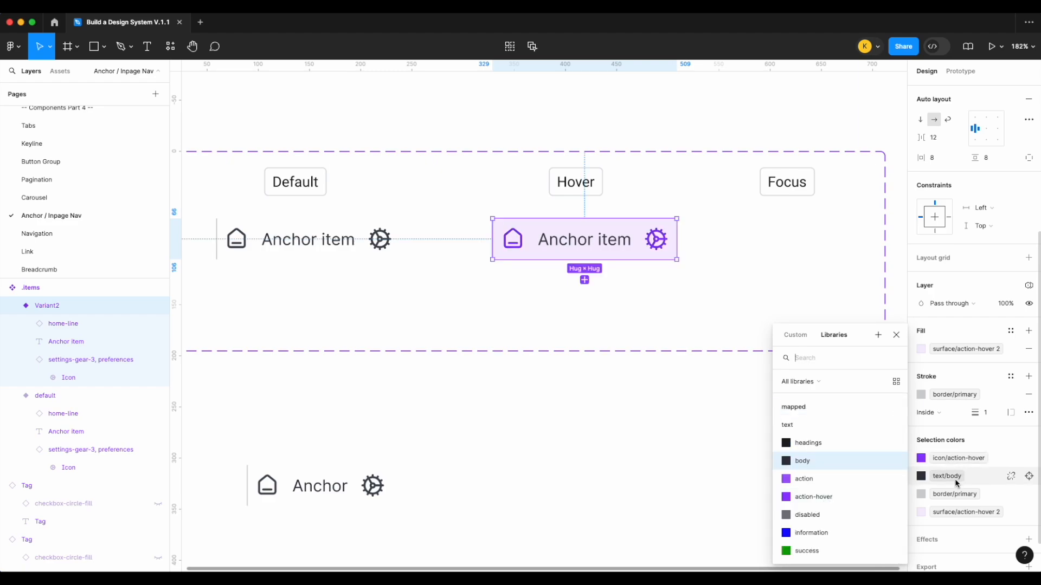
pyautogui.click(855, 498)
pyautogui.click(950, 495)
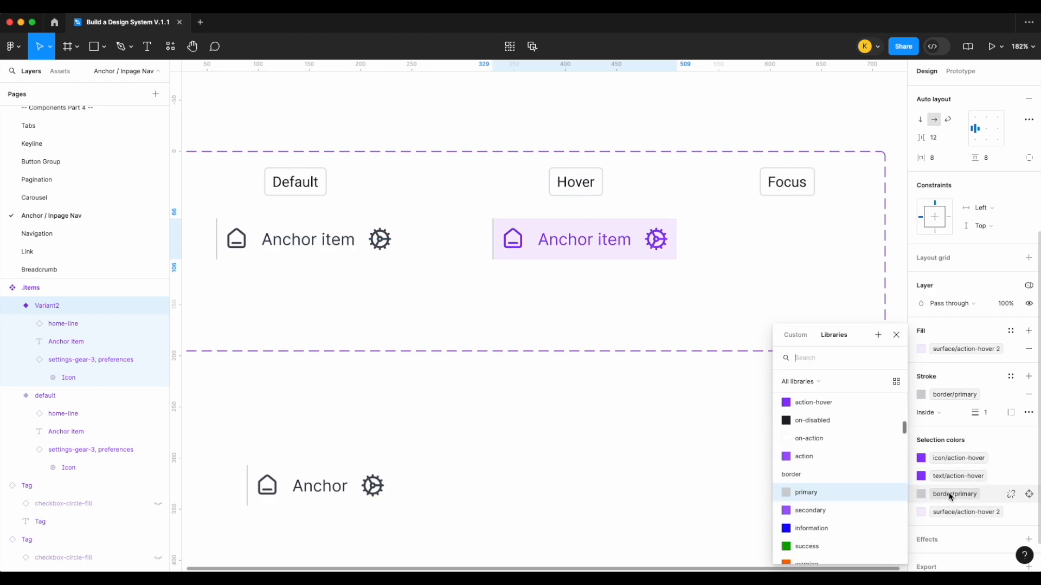
pyautogui.scroll(-2, 808, 484)
pyautogui.click(819, 501)
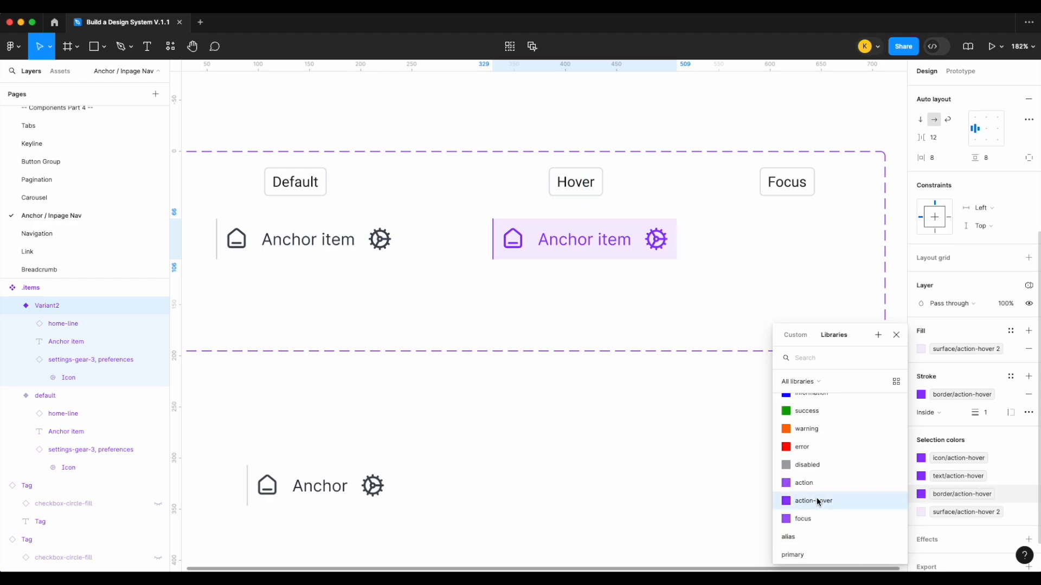
pyautogui.click(653, 483)
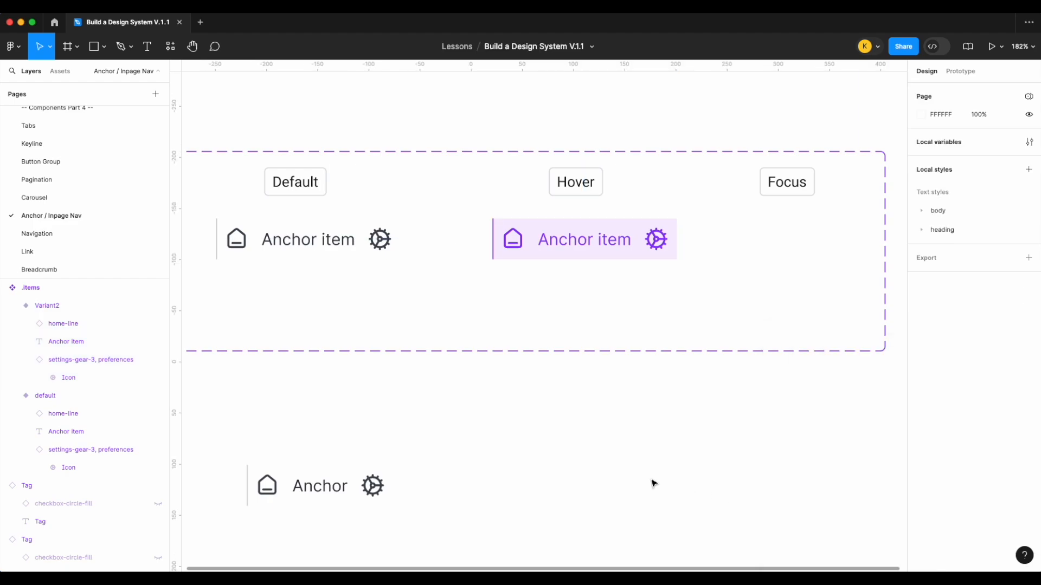
# Step: Set the Status value of the purple variant under the Hover tag to "hover"
pyautogui.click(574, 254)
pyautogui.click(974, 300)
pyautogui.write('hover')
pyautogui.press('Return')
# Step: Duplicate the default variant under the Focus tag and set the copy's Status to "focus"
pyautogui.scroll(-2, 801, 283)
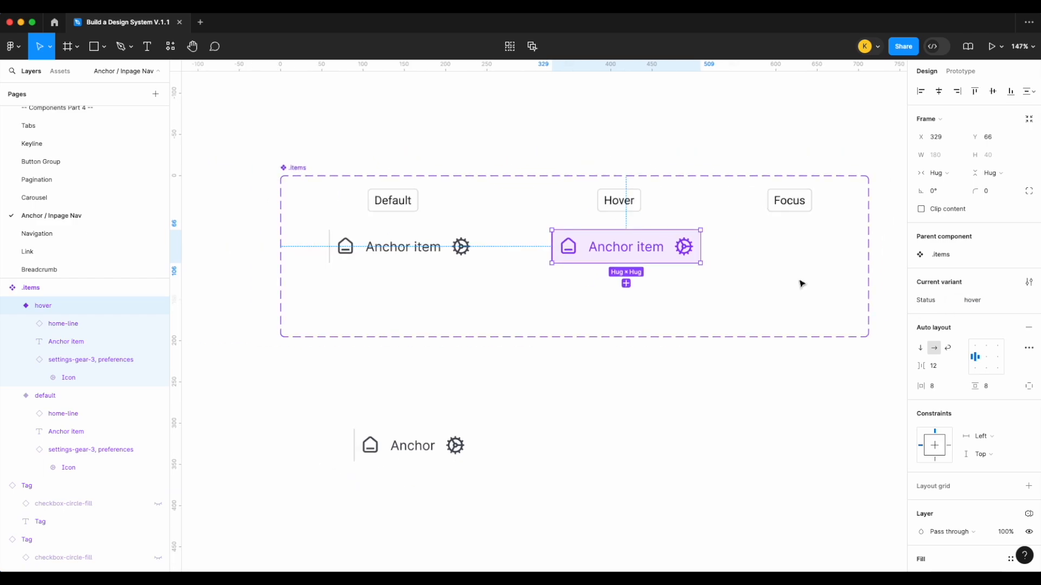
pyautogui.click(375, 246)
pyautogui.moveTo(376, 246); pyautogui.dragTo(766, 246)
pyautogui.write('focus')
pyautogui.press('Return')
# Step: Widen the .items component set to about 780 so that it fully contains the focus variant
pyautogui.hscroll(4, 287, 166)
pyautogui.press('Escape')
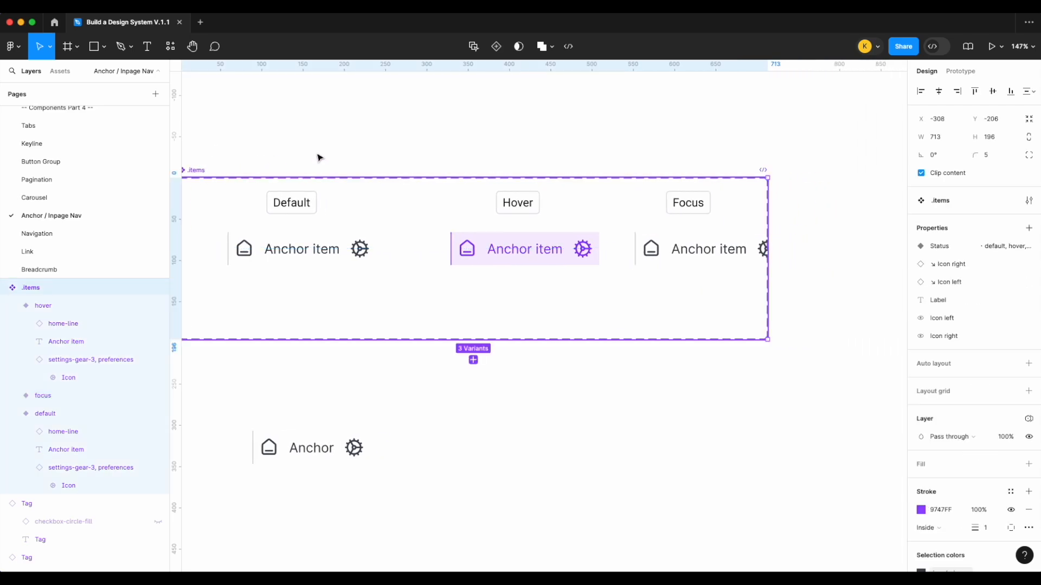
pyautogui.moveTo(770, 229); pyautogui.dragTo(824, 231)
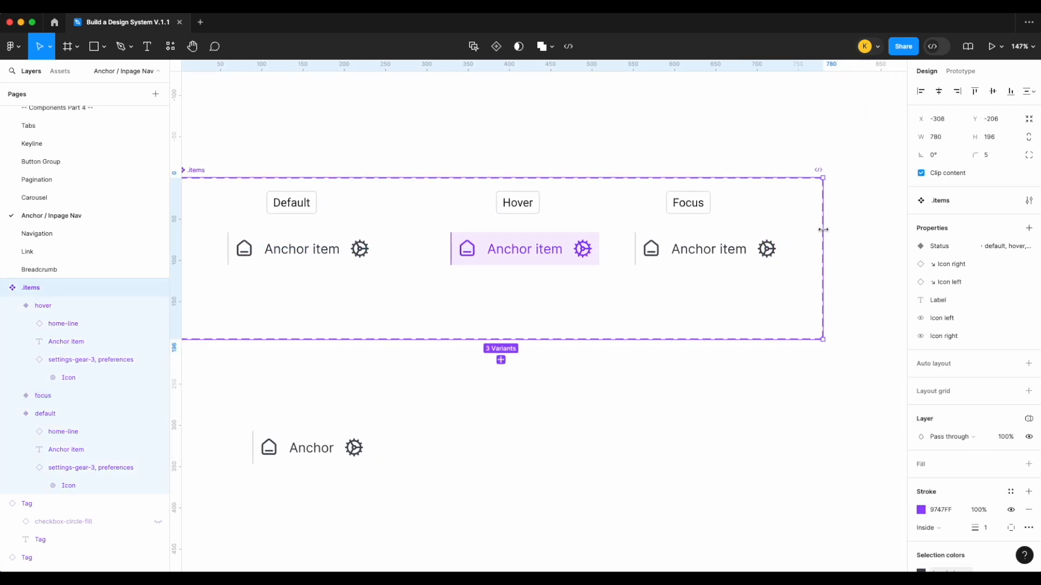
pyautogui.hscroll(2, 825, 235)
pyautogui.click(825, 234)
# Step: Draw a rectangle of about 192 × 52 below the .items set and add a stroke to it
pyautogui.click(103, 47)
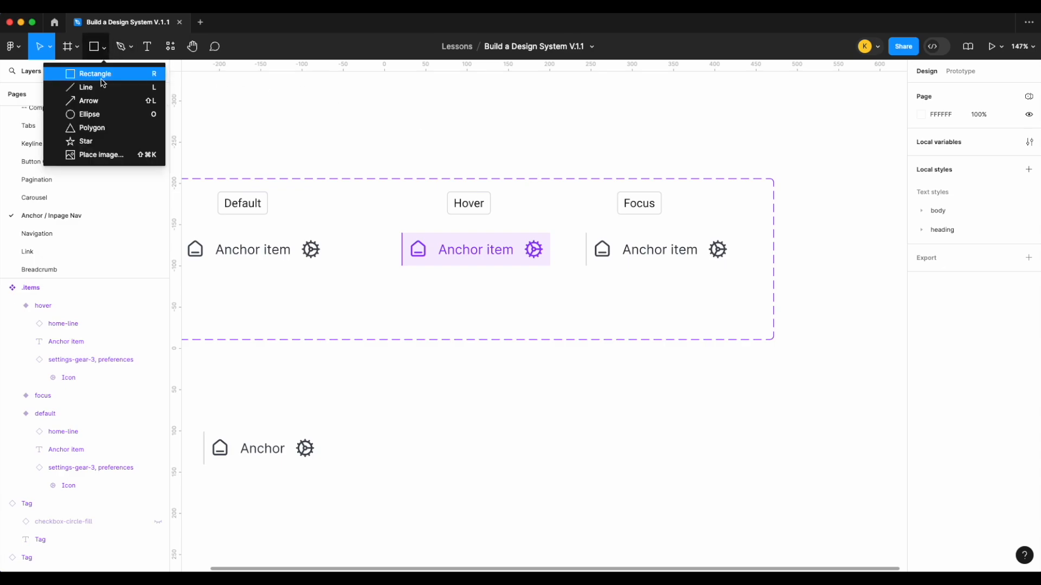
pyautogui.click(97, 73)
pyautogui.moveTo(662, 426); pyautogui.dragTo(821, 382)
pyautogui.click(1028, 273)
pyautogui.scroll(3, 794, 501)
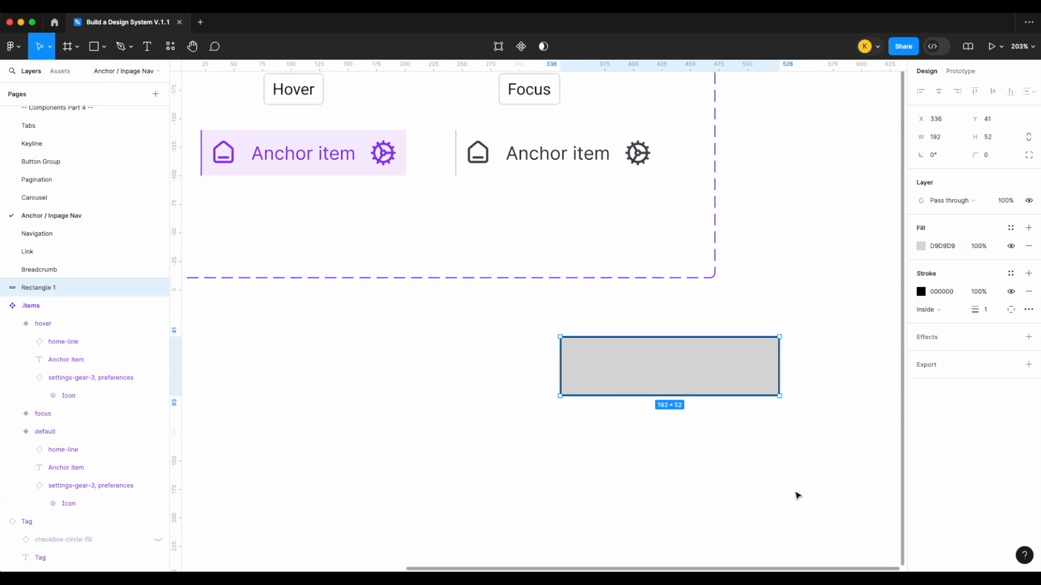
# Step: Set the rectangle's stroke to the md border width of 2, aligned outside, and its corner radius to the variable of 4
pyautogui.rightClick(988, 313)
pyautogui.click(1007, 389)
pyautogui.write('wi')
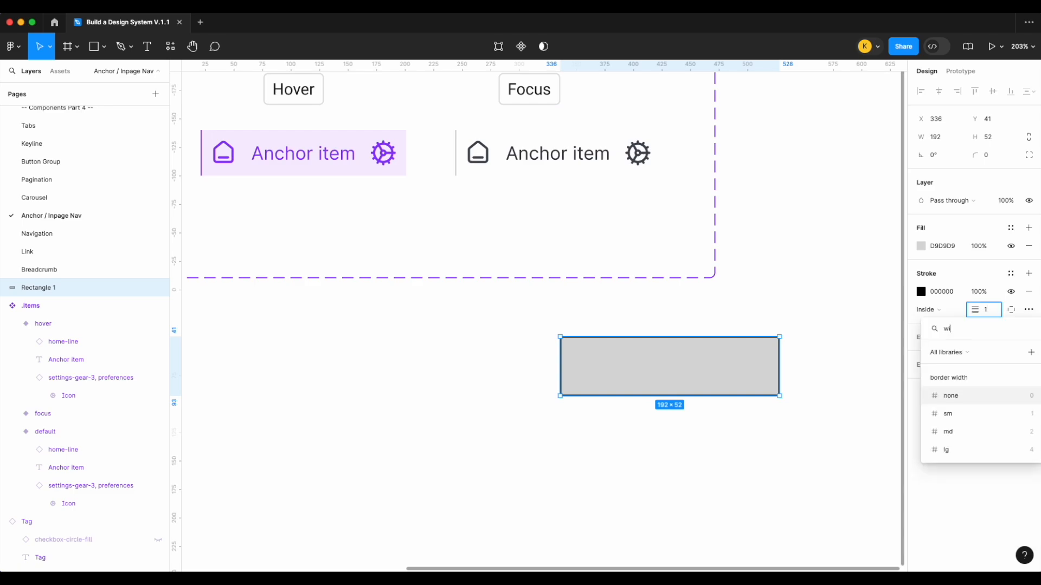
pyautogui.click(965, 431)
pyautogui.click(929, 309)
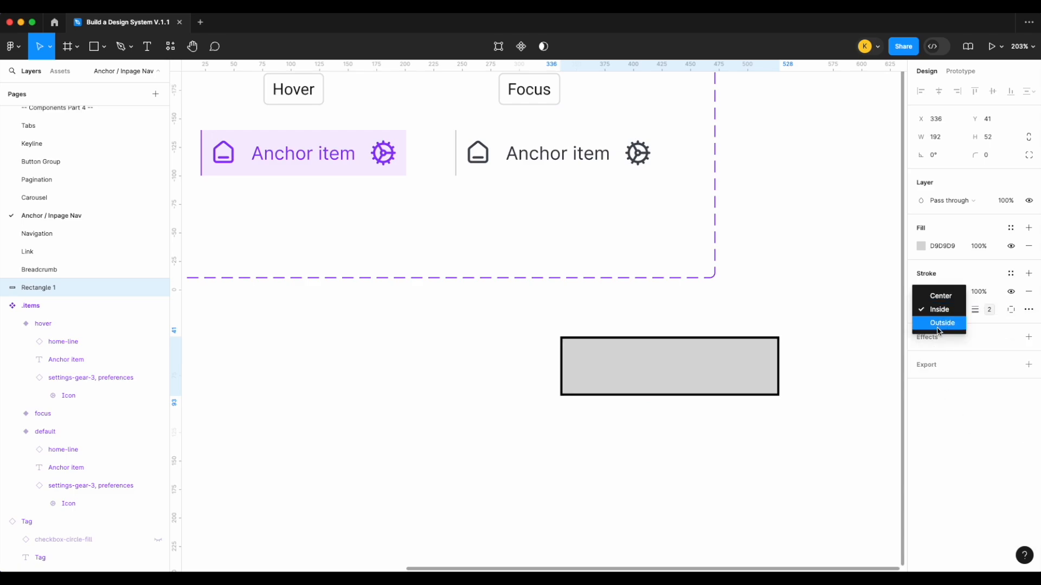
pyautogui.click(940, 324)
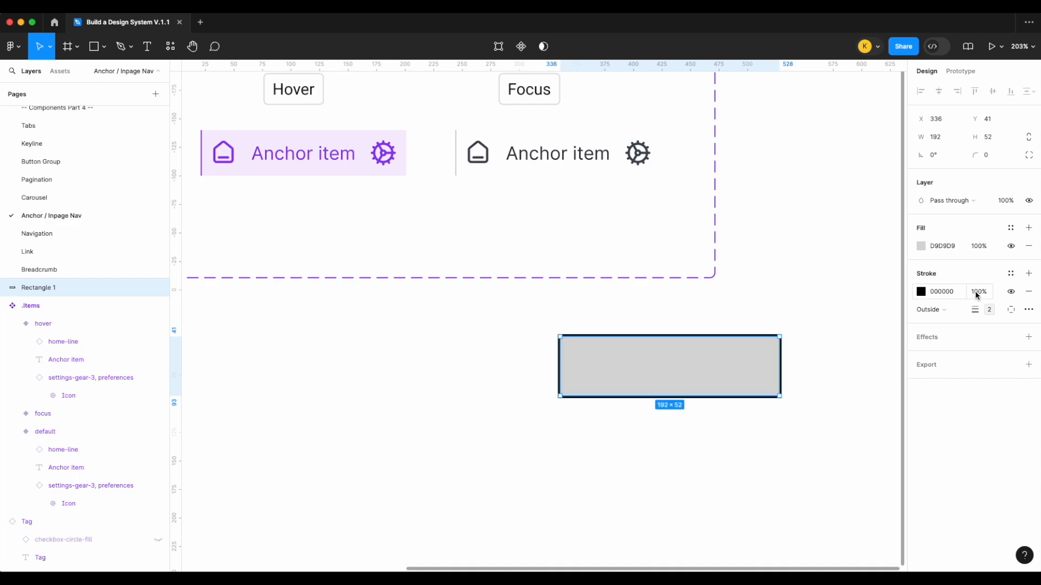
pyautogui.click(1013, 156)
pyautogui.write('rad')
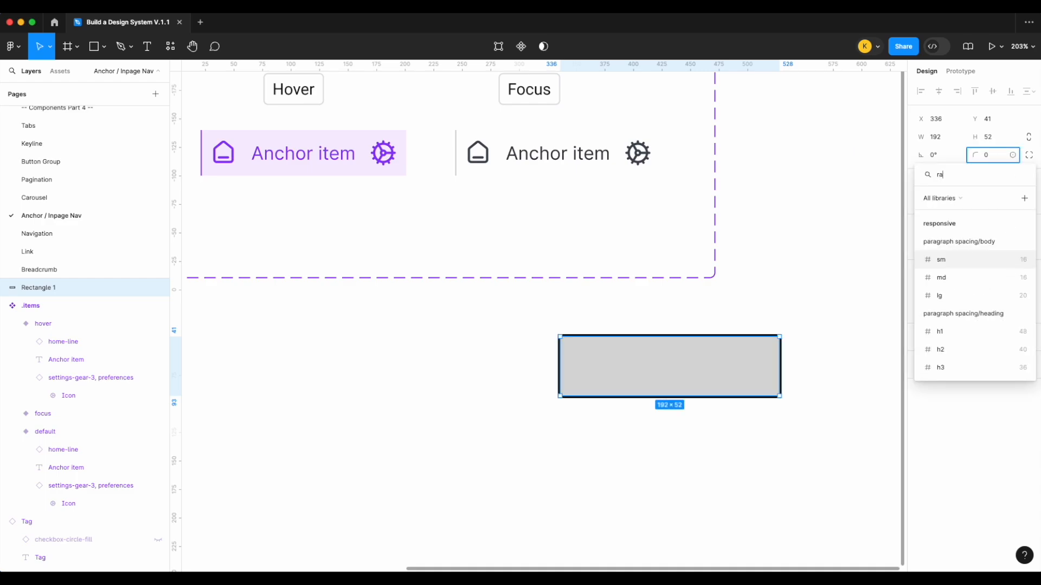
pyautogui.click(959, 279)
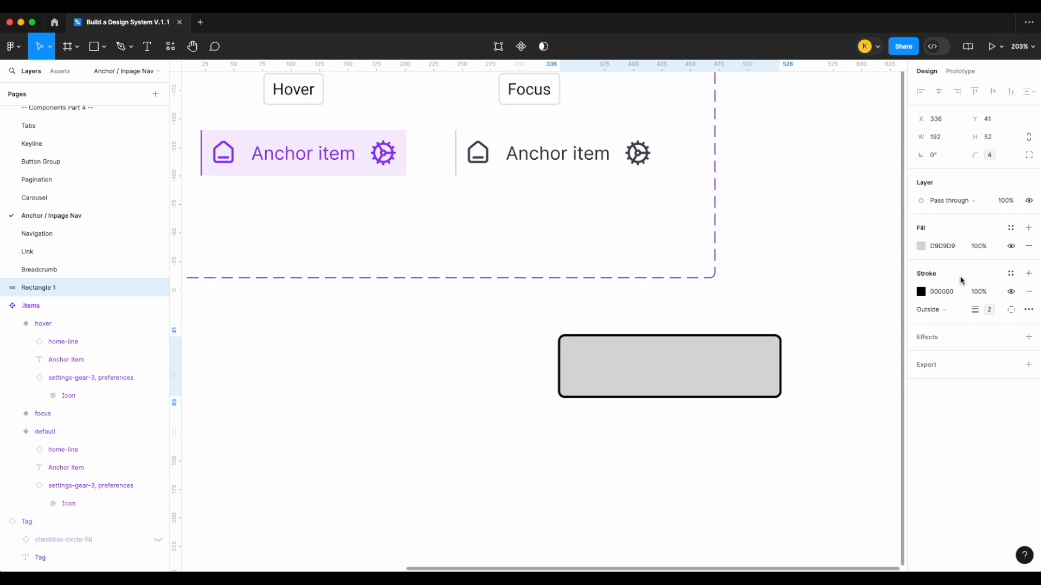
# Step: Remove the rectangle's fill and apply the border/focus color to its stroke
pyautogui.click(1029, 246)
pyautogui.click(1010, 256)
pyautogui.write('bo')
pyautogui.scroll(-3, 836, 400)
pyautogui.click(802, 472)
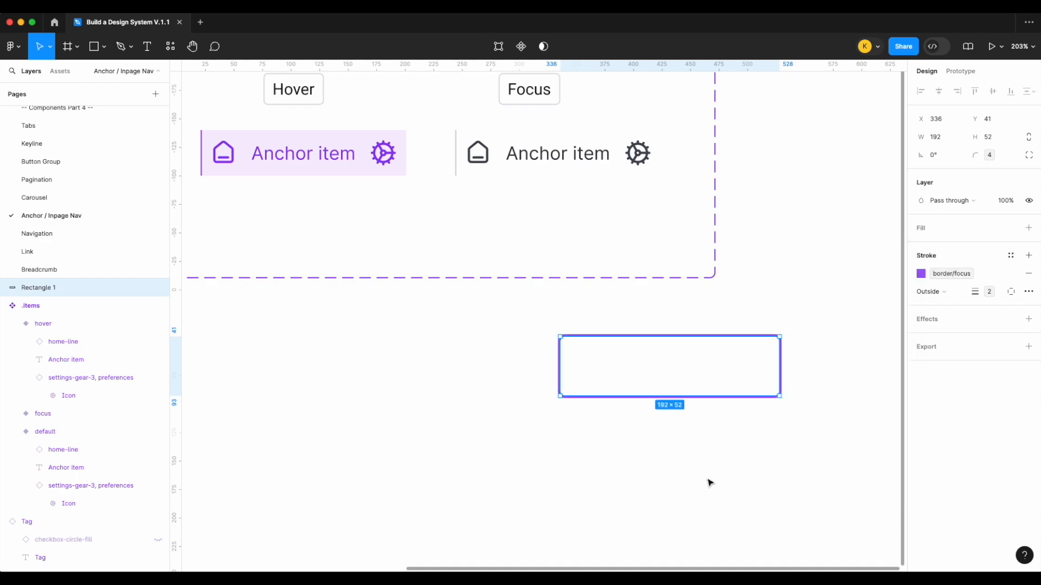
pyautogui.click(711, 484)
# Step: Copy the outlined rectangle into the focus variant and give the copy an absolute position
pyautogui.click(623, 353)
pyautogui.scroll(2, 623, 353)
pyautogui.click(518, 226)
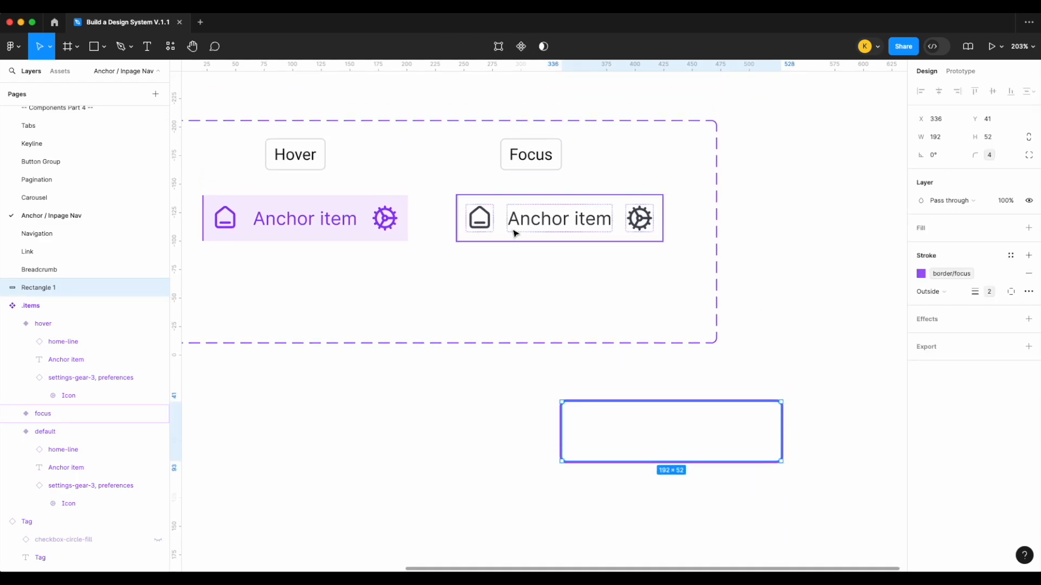
pyautogui.hotkey('ctrl', 'v')
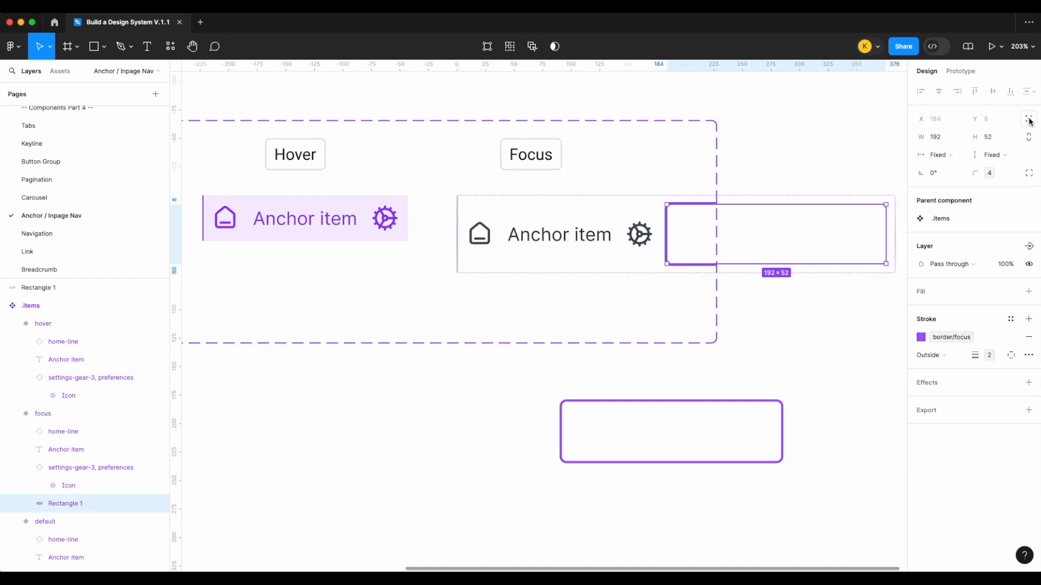
pyautogui.click(1029, 118)
# Step: Fit the outline around the focus variant at X -2, Y -2 with a size of 184 × 44
pyautogui.scroll(3, 631, 205)
pyautogui.moveTo(824, 204); pyautogui.dragTo(524, 204)
pyautogui.scroll(5, 379, 239)
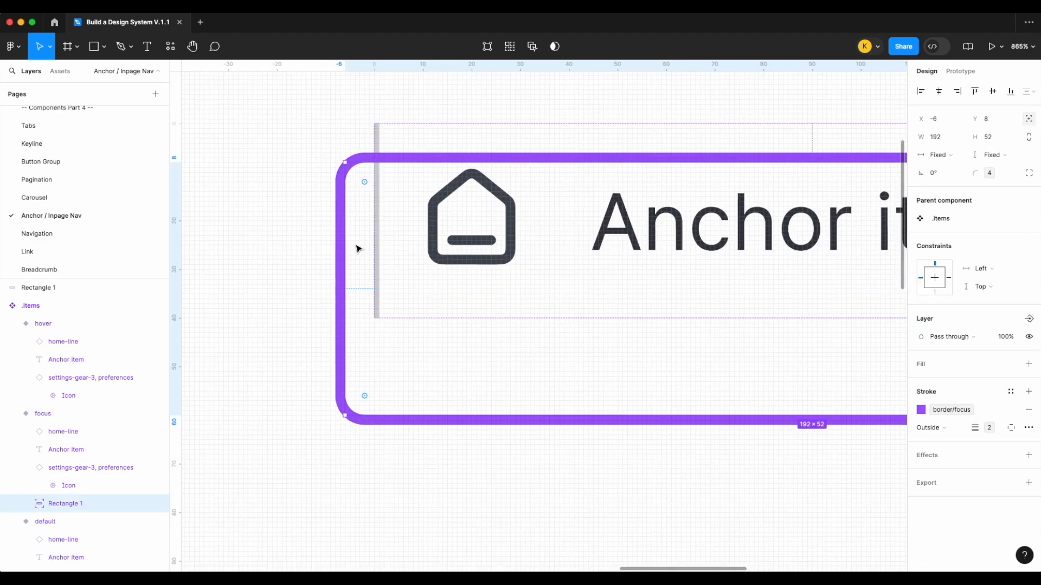
pyautogui.moveTo(349, 245); pyautogui.dragTo(364, 242)
pyautogui.scroll(5, 364, 242)
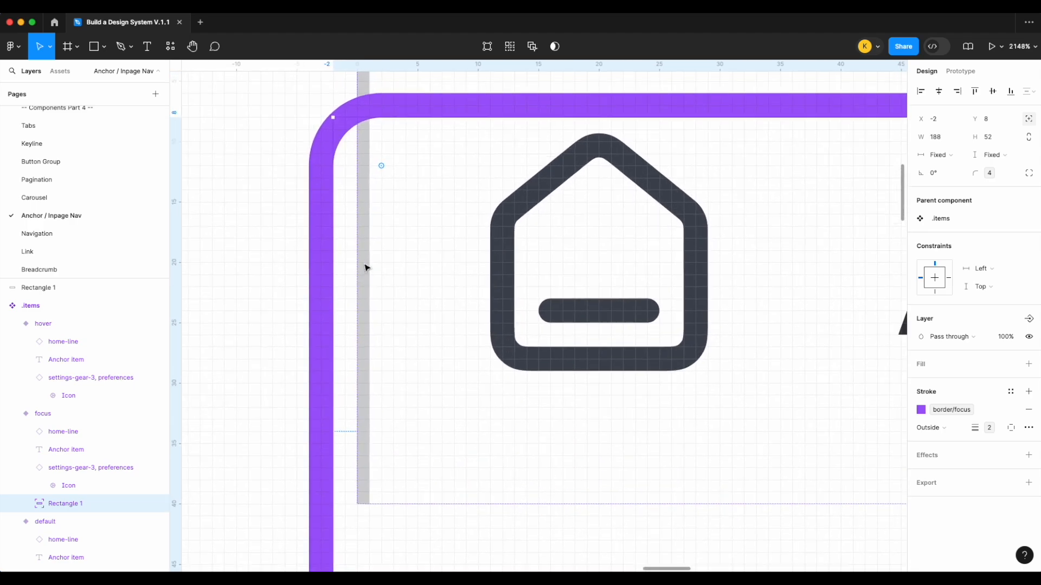
pyautogui.moveTo(395, 237); pyautogui.dragTo(395, 118)
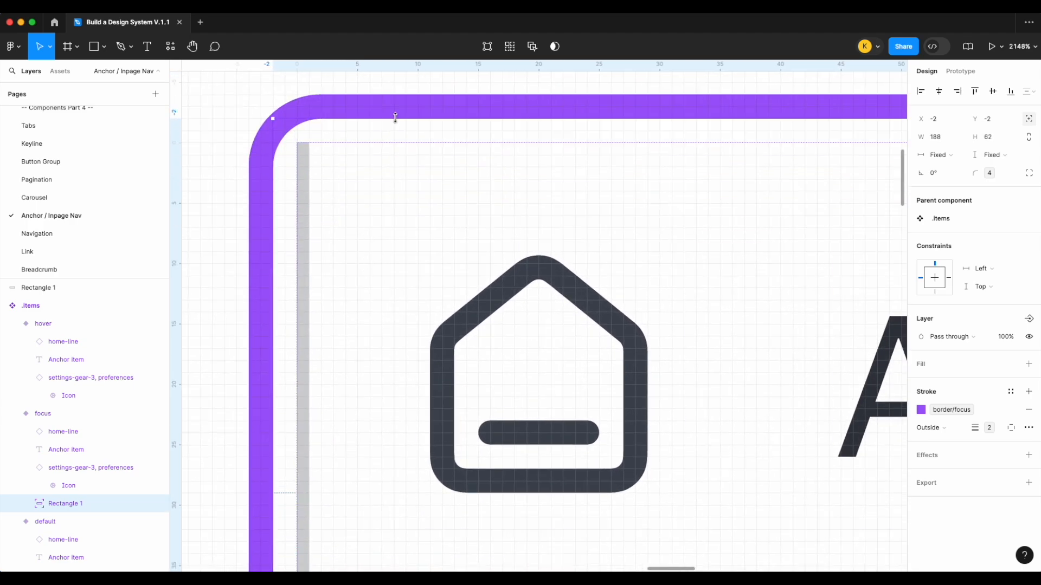
pyautogui.scroll(-8, 395, 117)
pyautogui.moveTo(371, 429); pyautogui.dragTo(372, 289)
pyautogui.hscroll(15, 372, 289)
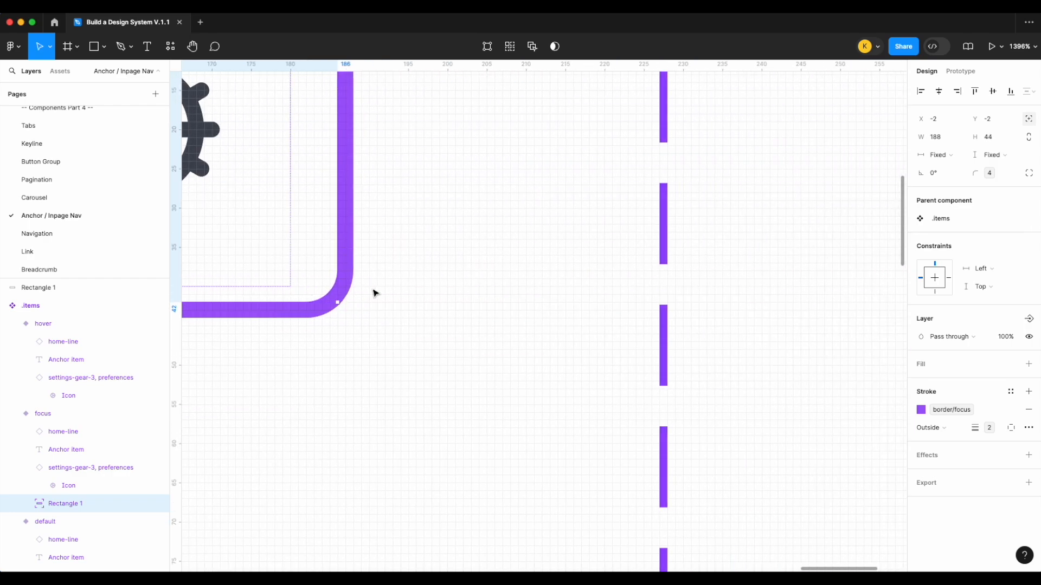
pyautogui.moveTo(339, 260); pyautogui.dragTo(307, 261)
pyautogui.scroll(6, 308, 263)
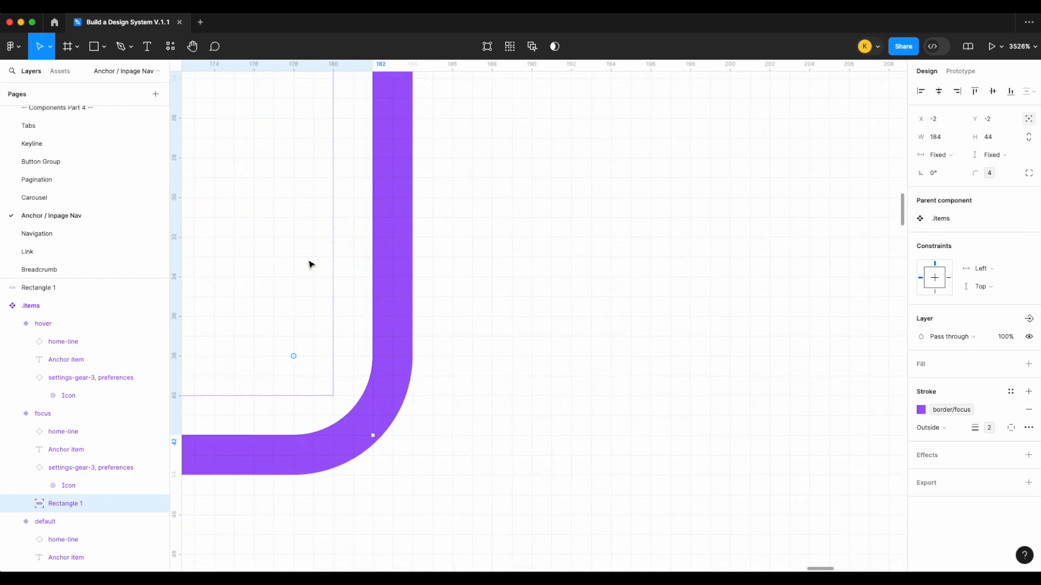
# Step: Check the gap between the focus outline and the edges of the focus variant at close range
pyautogui.scroll(-2, 399, 228)
pyautogui.hscroll(-15, 379, 271)
pyautogui.scroll(2, 439, 305)
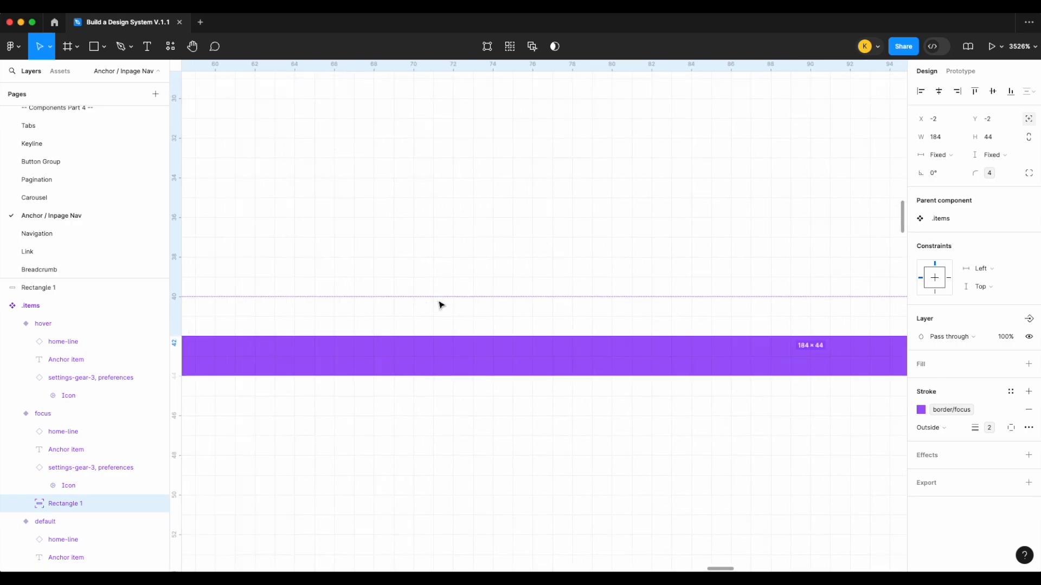
pyautogui.hscroll(-10, 439, 301)
pyautogui.hscroll(15, 488, 228)
pyautogui.scroll(-4, 487, 228)
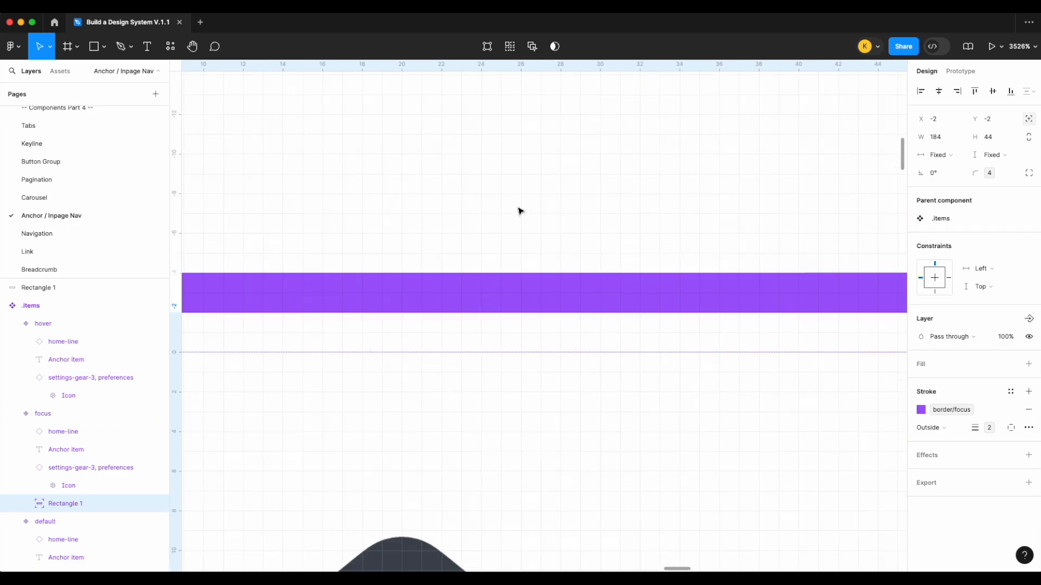
pyautogui.scroll(3, 519, 211)
pyautogui.scroll(-2, 548, 393)
pyautogui.scroll(-10, 529, 337)
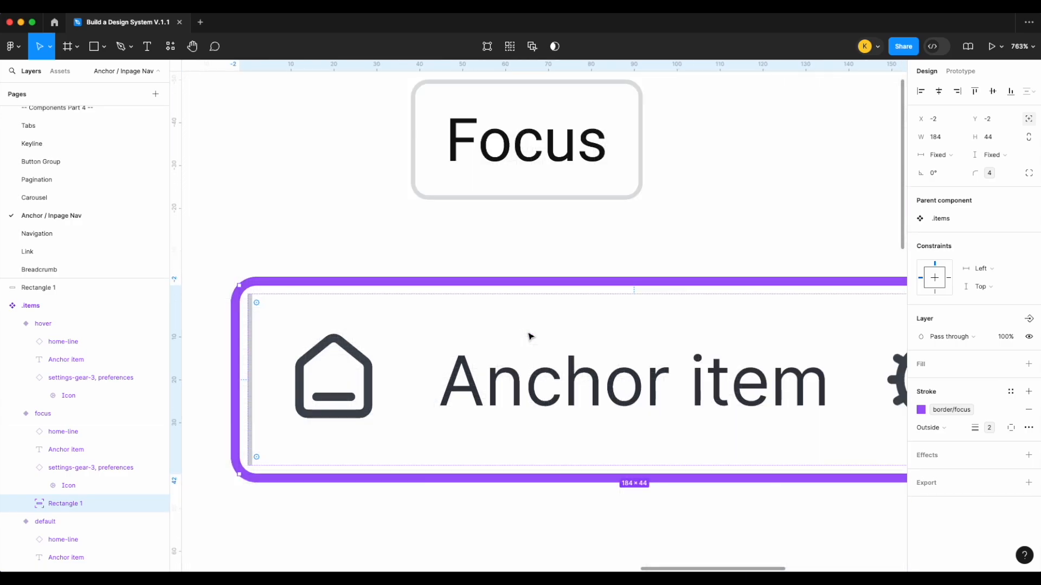
# Step: Set the focus outline's constraints to Left and right horizontally and Top and bottom vertically
pyautogui.hscroll(4, 529, 337)
pyautogui.click(980, 269)
pyautogui.click(993, 295)
pyautogui.click(990, 282)
pyautogui.click(989, 313)
# Step: Rename the outline layer inside the focus variant as "focus"
pyautogui.scroll(-5, 670, 233)
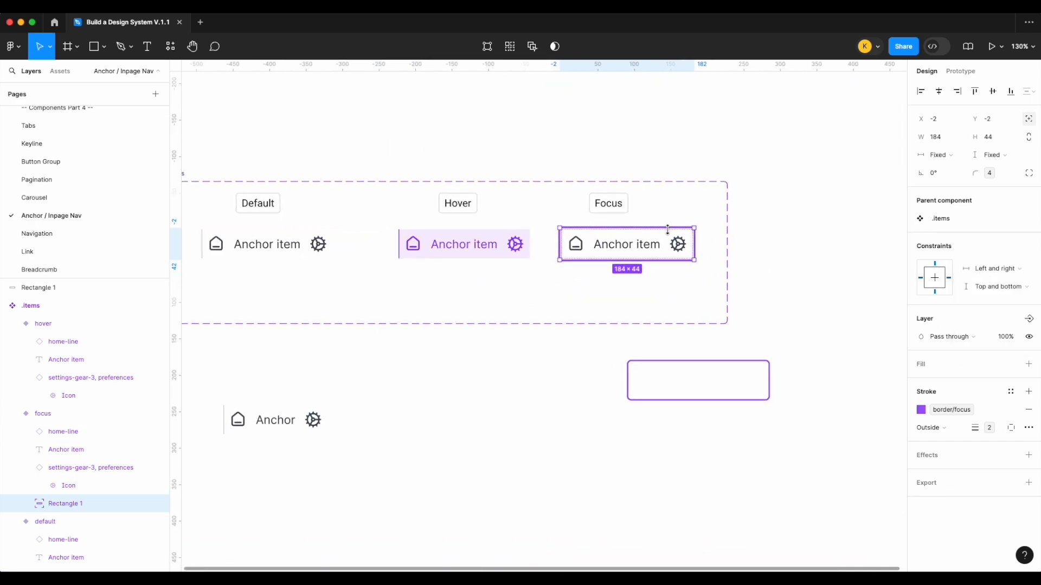
pyautogui.doubleClick(62, 505)
pyautogui.write('focus')
pyautogui.press('Return')
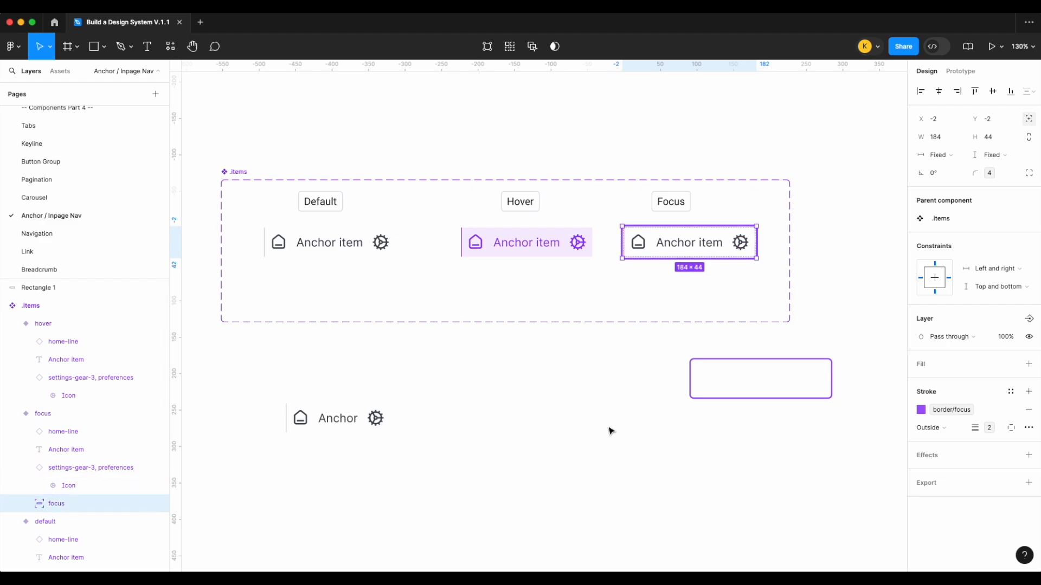
# Step: Delete the original outlined rectangle below the .items set
pyautogui.click(704, 377)
pyautogui.click(705, 361)
pyautogui.press('Delete')
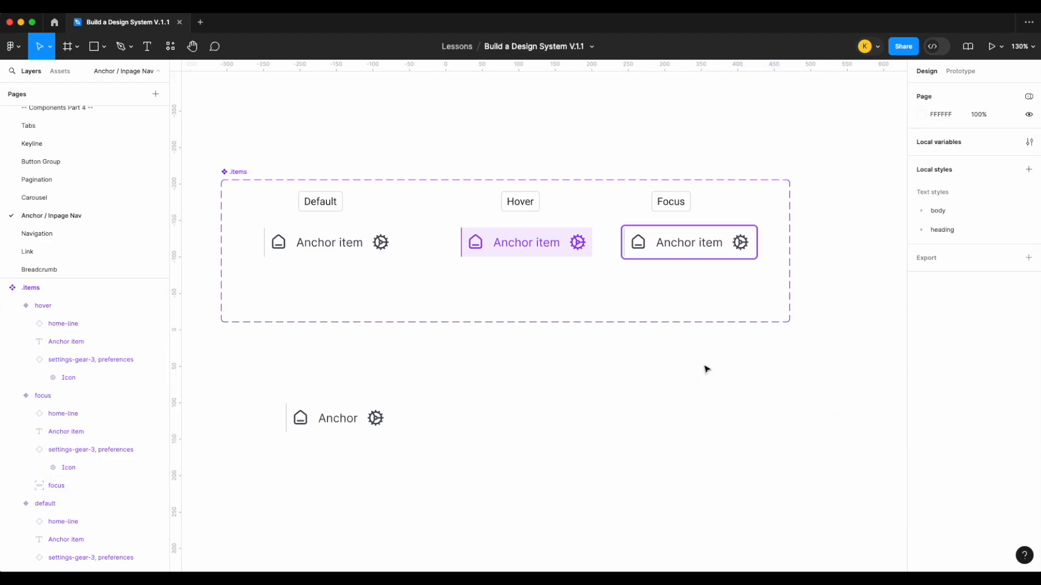
# Step: Examine the default, hover and focus variants, the focus outline layer and the tags above them
pyautogui.click(694, 227)
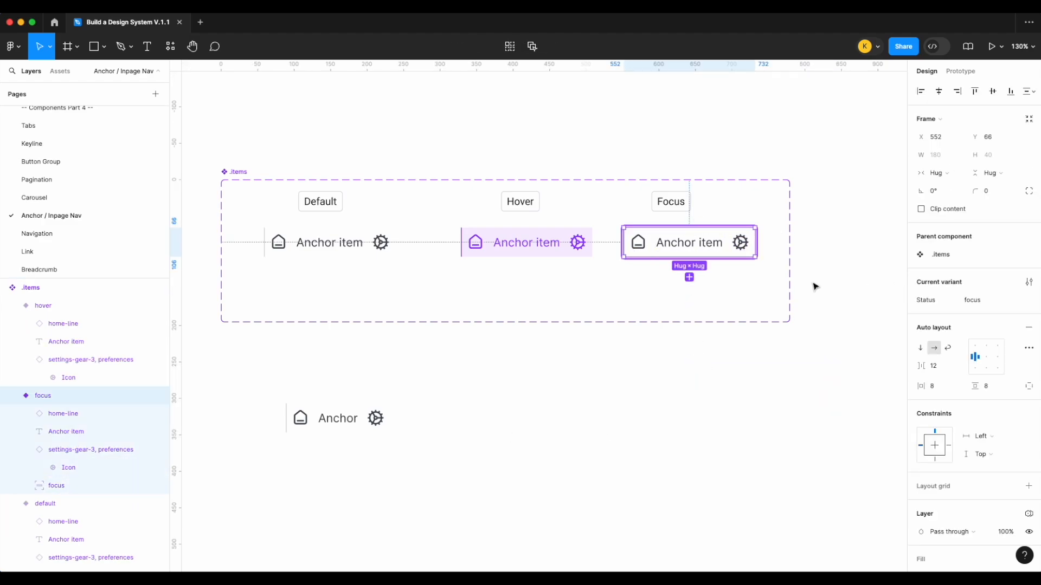
pyautogui.click(82, 484)
pyautogui.click(825, 258)
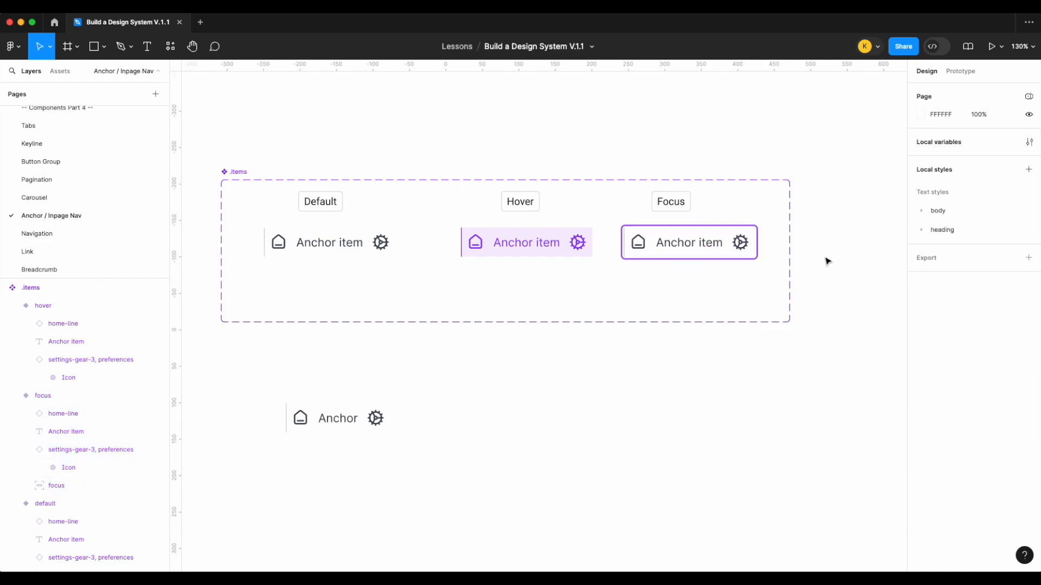
pyautogui.scroll(3, 752, 228)
pyautogui.click(534, 247)
pyautogui.keyDown('shift'); pyautogui.click(460, 196); pyautogui.keyUp('shift')
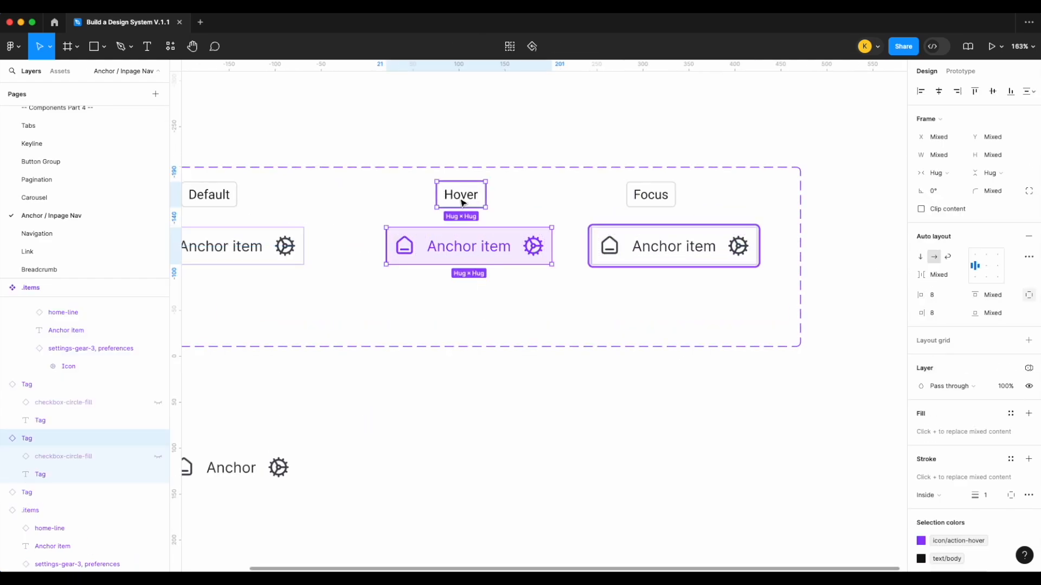
pyautogui.scroll(-5, 461, 203)
pyautogui.click(465, 230)
pyautogui.click(349, 227)
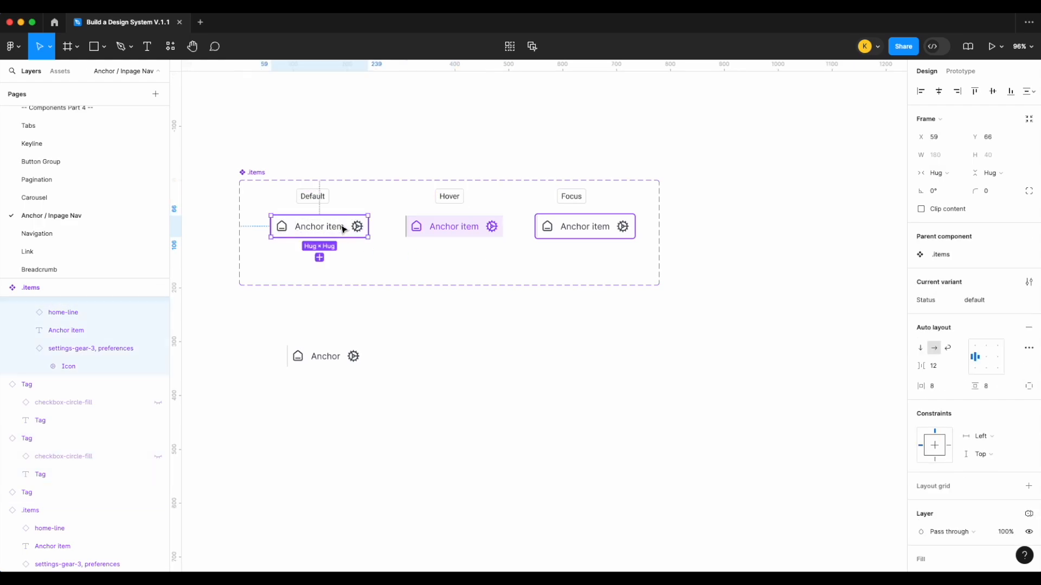
pyautogui.click(490, 233)
pyautogui.click(591, 228)
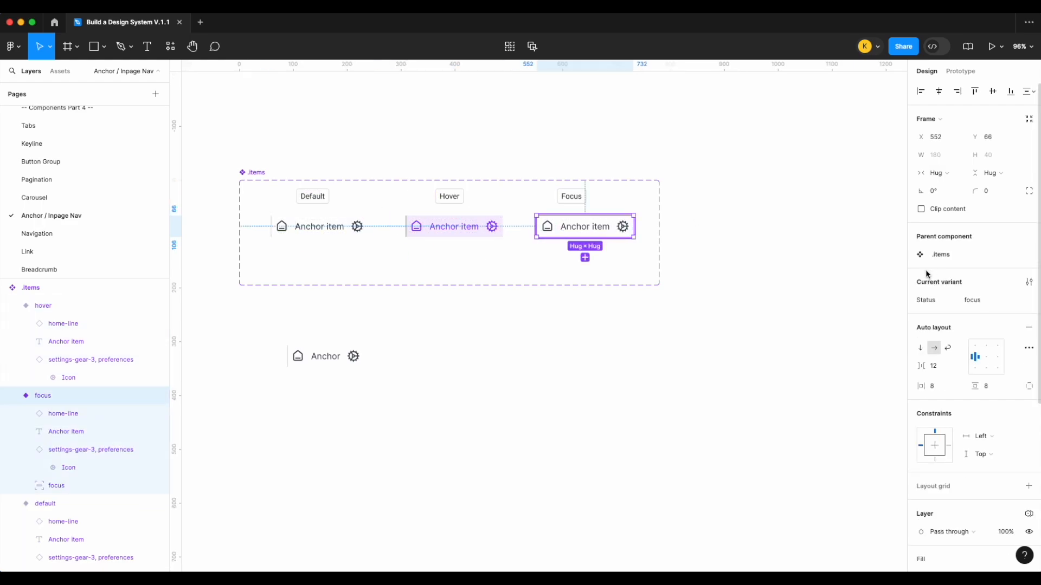
# Step: Extend the .items component set on the side of the default variant to a width of about 903
pyautogui.hscroll(-3, 795, 289)
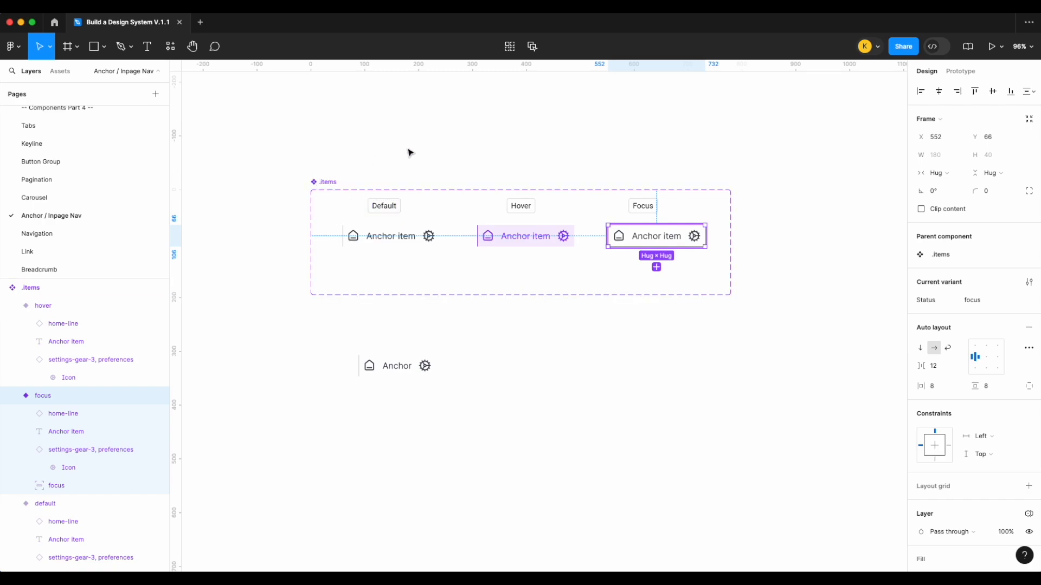
pyautogui.click(323, 182)
pyautogui.moveTo(311, 214); pyautogui.dragTo(244, 214)
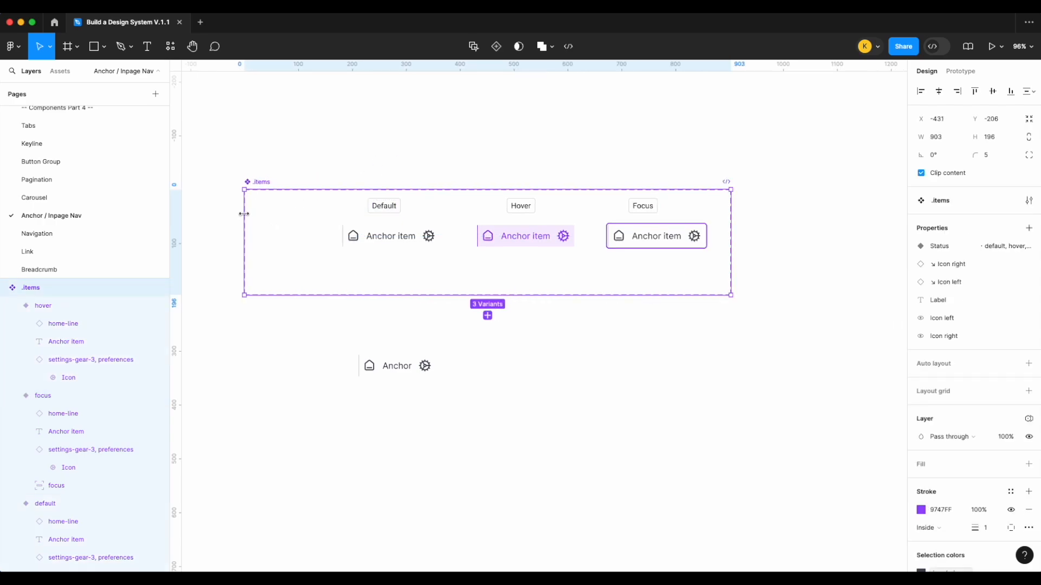
# Step: Duplicate the Default tag and place the copy beside the default variant, level with the variant row
pyautogui.click(385, 206)
pyautogui.hotkey('ctrl', 'd')
pyautogui.hotkey('shift', 'Down')
pyautogui.hotkey('shift', 'Down')
pyautogui.hotkey('shift', 'Left')
pyautogui.press('Down')
pyautogui.press('Down')
pyautogui.press('Down')
pyautogui.press('Down')
pyautogui.press('Down')
pyautogui.press('Down')
pyautogui.press('Down')
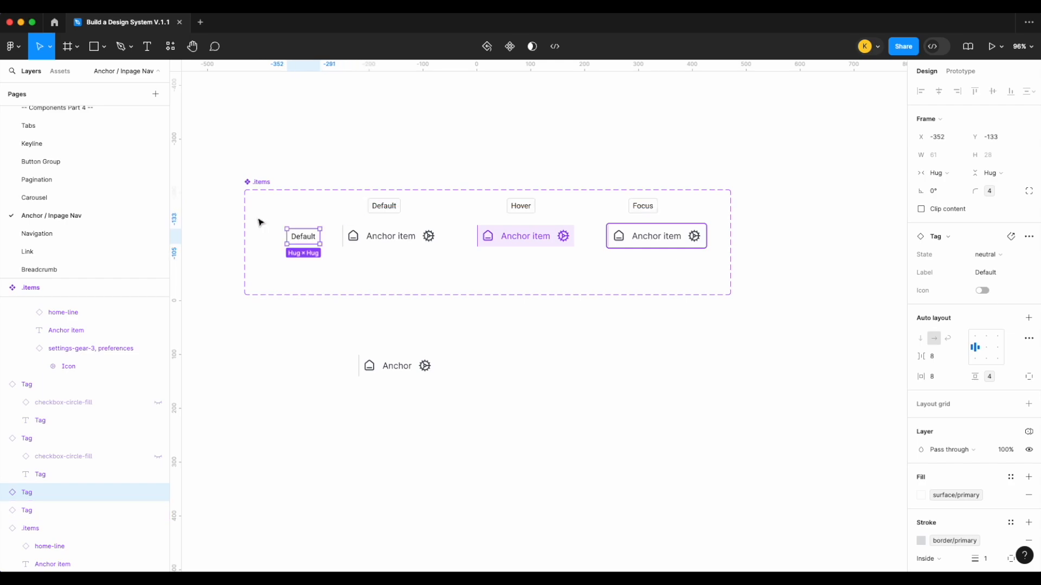
# Step: Change the label of the duplicated tag beside the default variant to "Level 01"
pyautogui.doubleClick(304, 238)
pyautogui.doubleClick(302, 238)
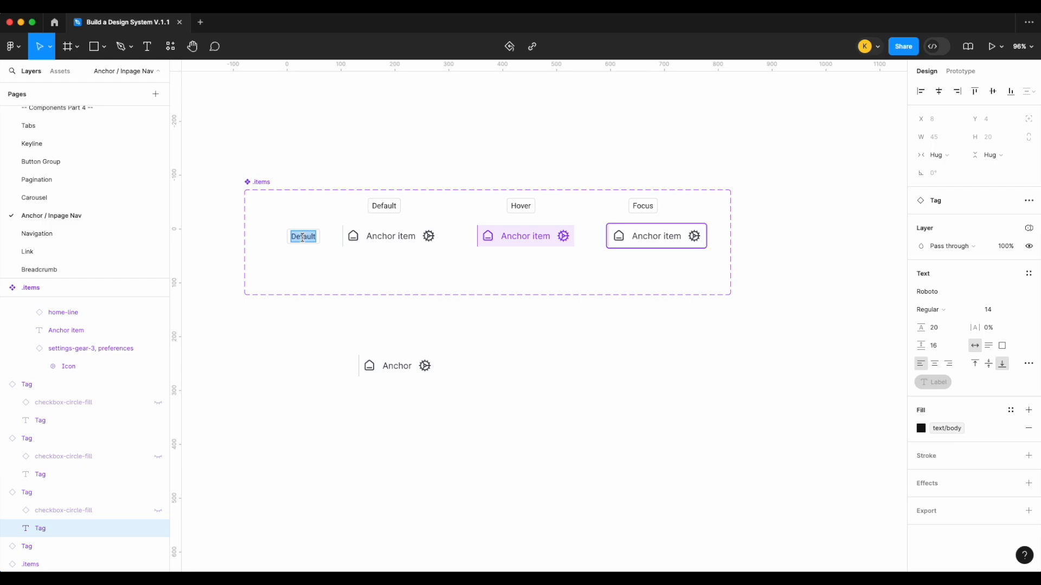
pyautogui.write('Level 01')
pyautogui.press('Escape')
pyautogui.press('Escape')
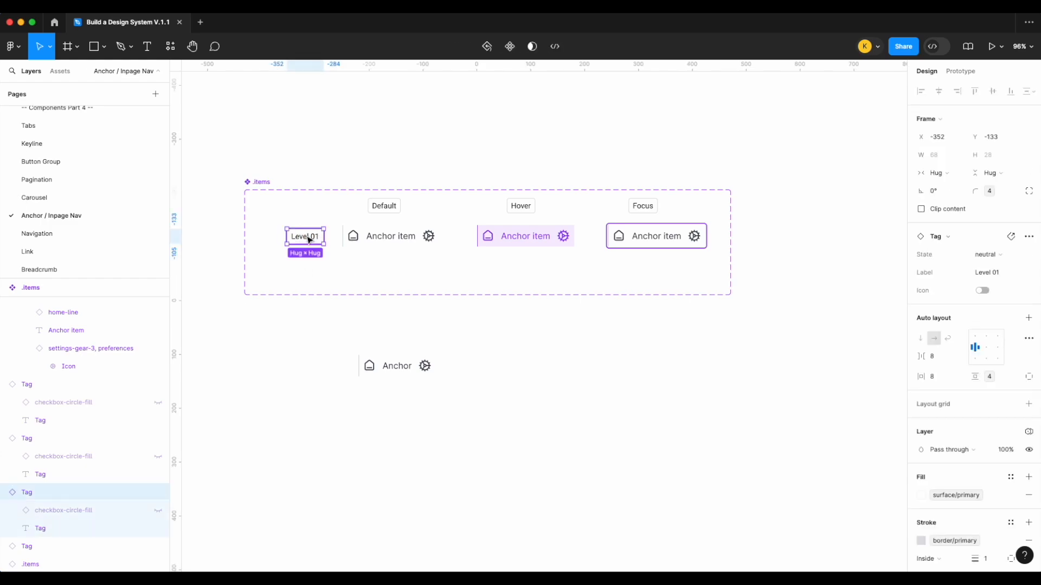
# Step: Duplicate the Level 01 tag directly below itself and label the copy "Selected"
pyautogui.moveTo(309, 240); pyautogui.dragTo(306, 274)
pyautogui.doubleClick(307, 275)
pyautogui.write('Sele')
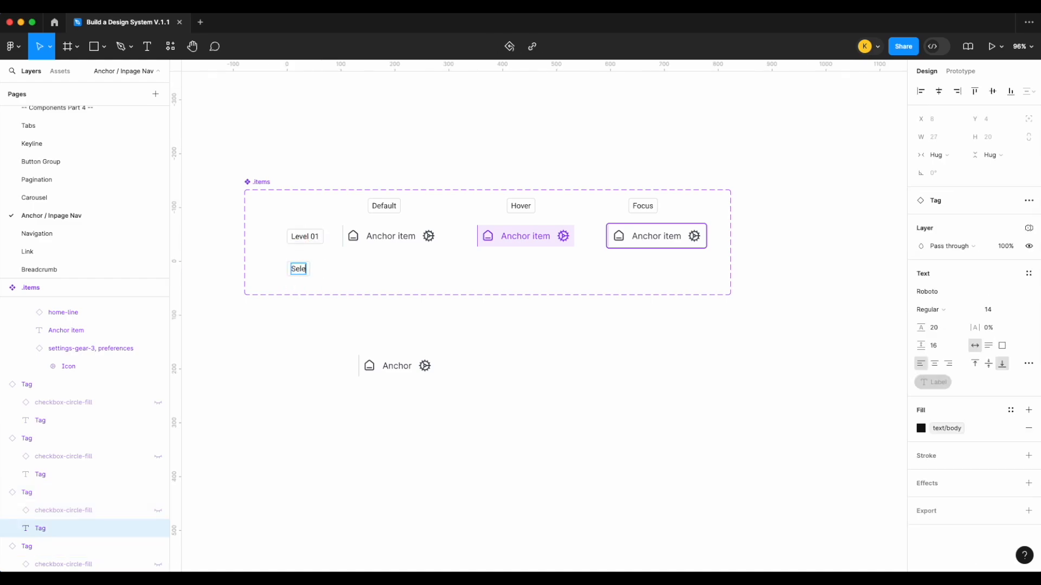
pyautogui.write('cted')
pyautogui.press('Escape')
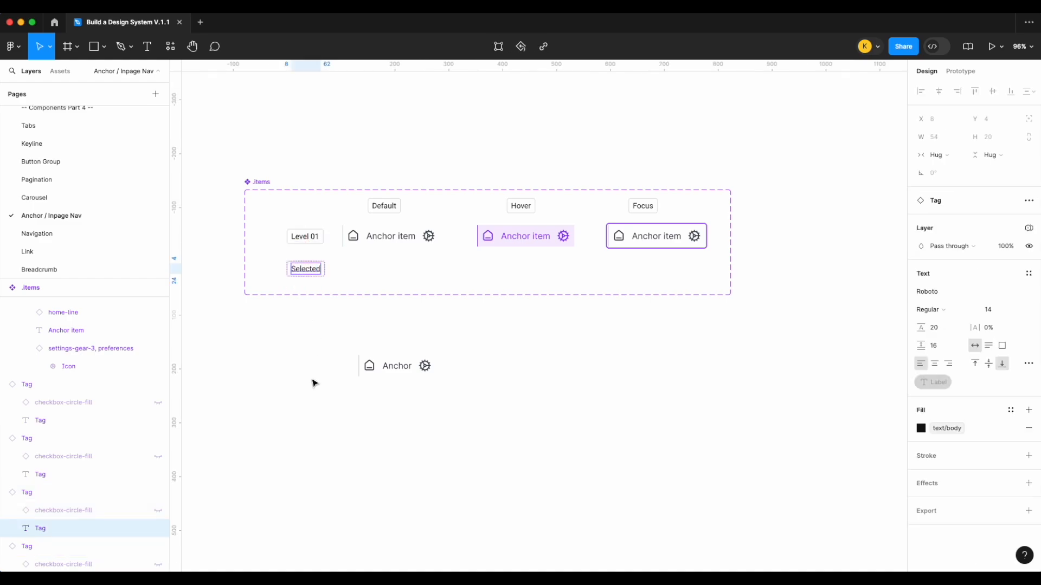
pyautogui.press('Escape')
# Step: Delete the loose Anchor instance below the .items set
pyautogui.click(386, 365)
pyautogui.press('Delete')
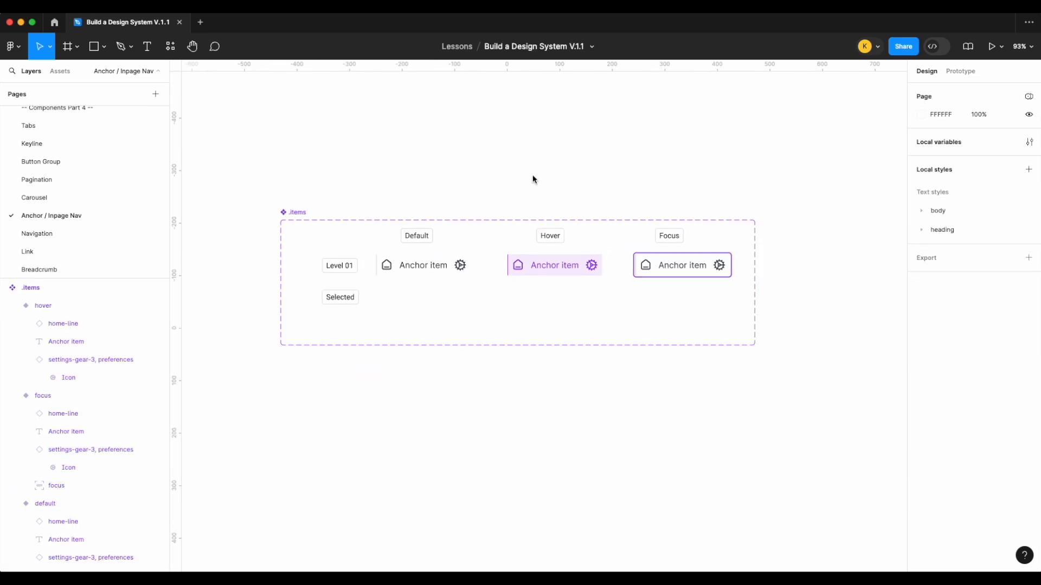
# Step: Add a variant property named Type with the value "unselected" to the .items component set
pyautogui.click(301, 213)
pyautogui.click(1030, 230)
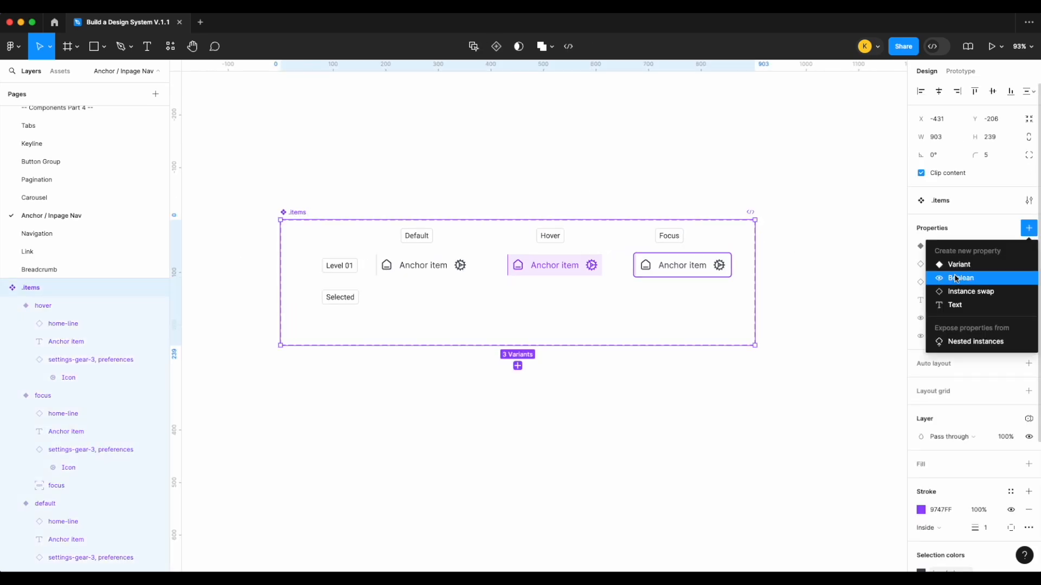
pyautogui.click(963, 265)
pyautogui.write('Type')
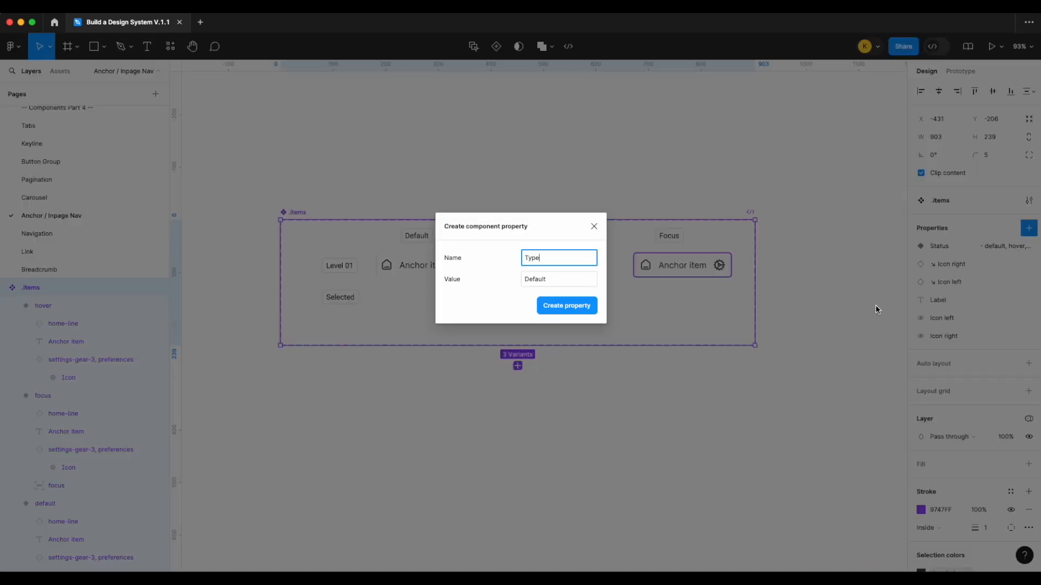
pyautogui.click(551, 277)
pyautogui.doubleClick(550, 277)
pyautogui.write('unselected')
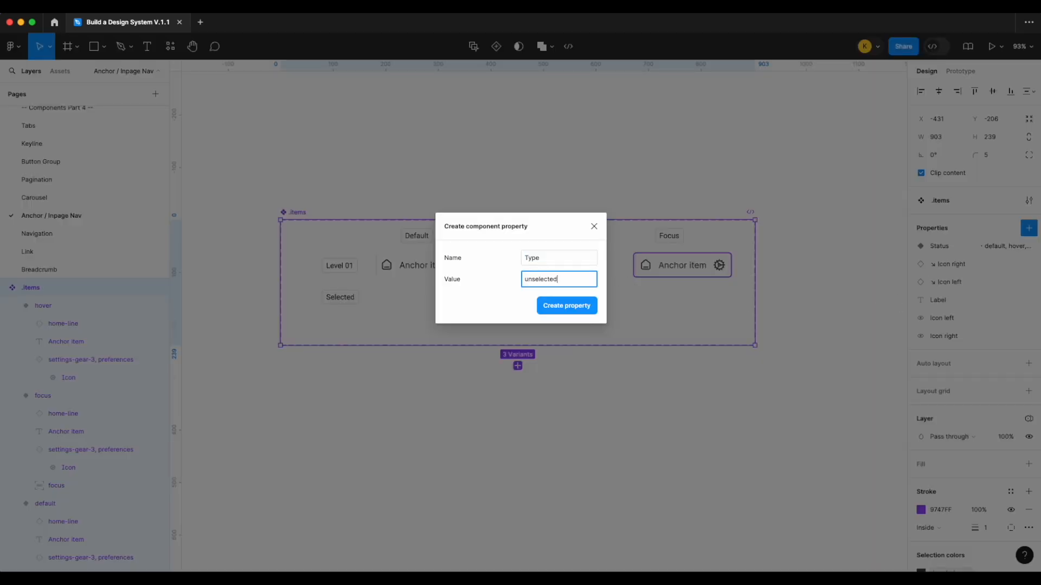
pyautogui.press('Return')
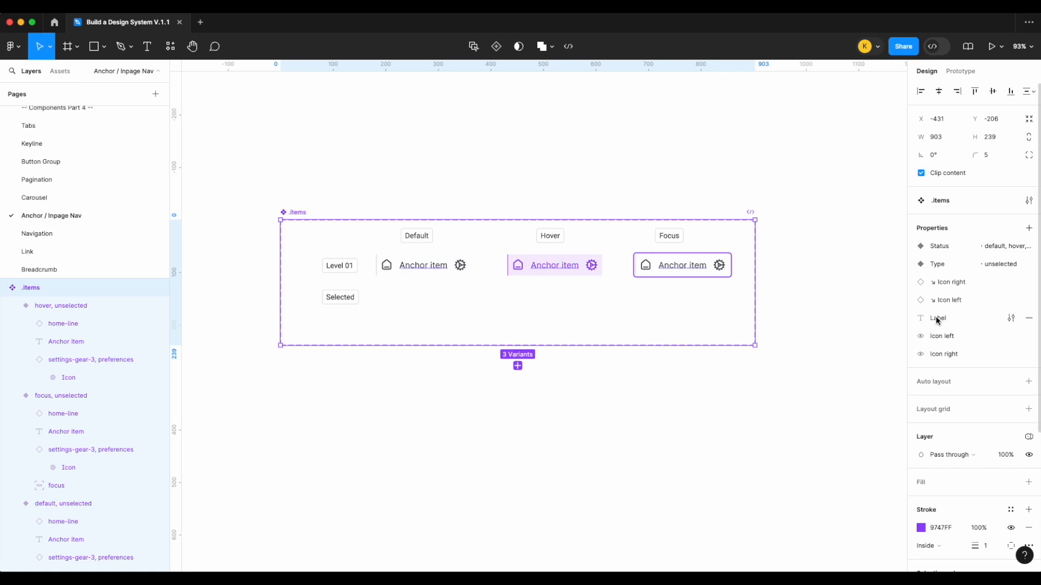
# Step: Reorder the .items properties after Type as Label, Icon left toggle, Icon left swap, Icon right toggle, Icon right swap
pyautogui.moveTo(937, 319); pyautogui.dragTo(942, 277)
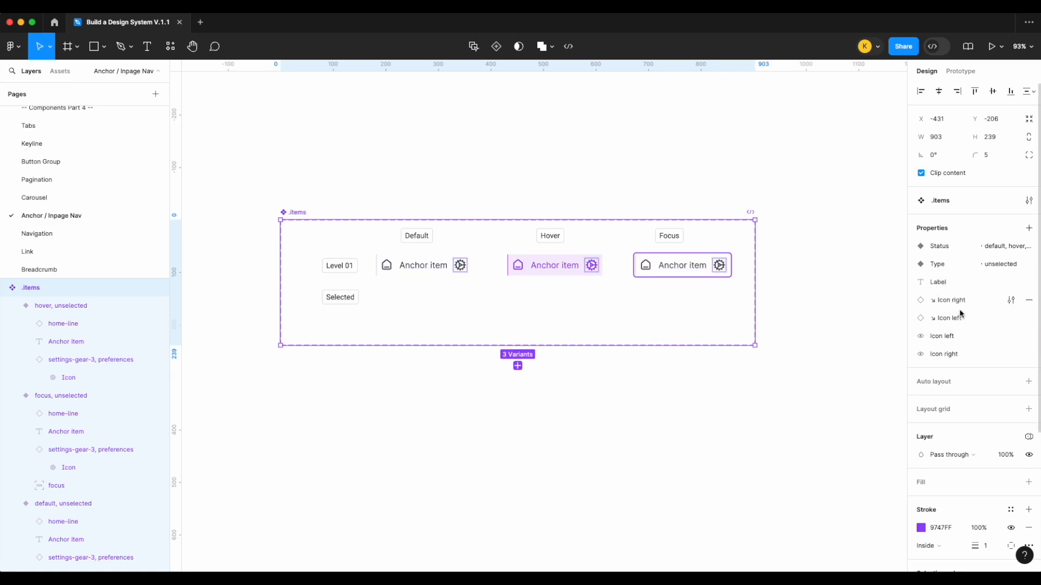
pyautogui.moveTo(959, 340)
pyautogui.mouseDown()
pyautogui.moveTo(960, 288)
pyautogui.moveTo(957, 356)
pyautogui.mouseUp()
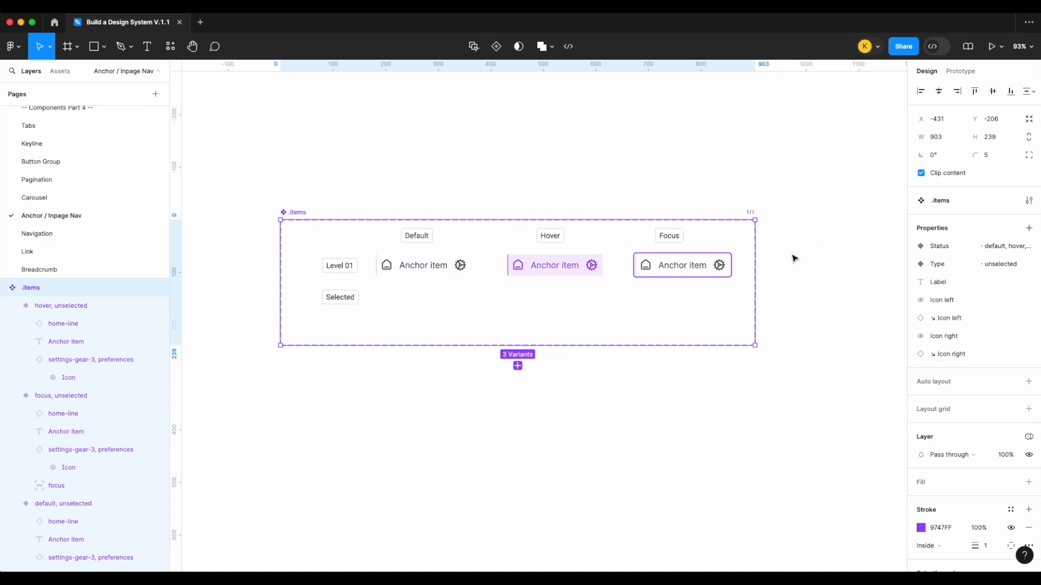
pyautogui.click(813, 266)
# Step: Duplicate the three Level 01 variants into the Selected row and set the copies' Type to "selected"
pyautogui.moveTo(810, 304); pyautogui.dragTo(433, 261)
pyautogui.moveTo(538, 271); pyautogui.dragTo(539, 306)
pyautogui.write('selected')
pyautogui.press('Return')
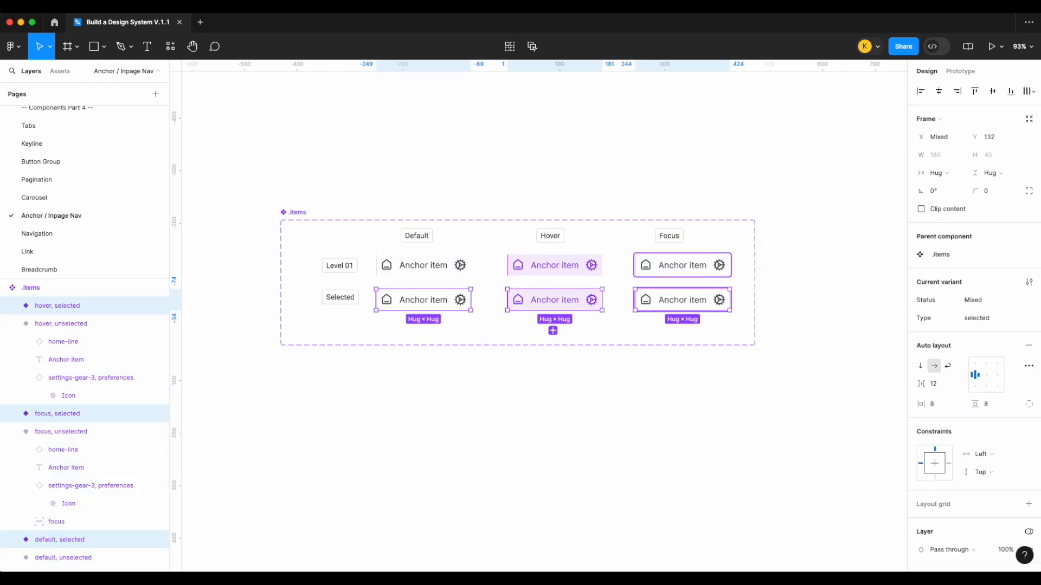
# Step: Extend the .items set downward to a height of about 300
pyautogui.click(294, 231)
pyautogui.moveTo(427, 344); pyautogui.dragTo(428, 378)
pyautogui.click(425, 422)
# Step: Apply the body/md-semibold text style to the label of the default variant in the Selected row
pyautogui.scroll(3, 418, 297)
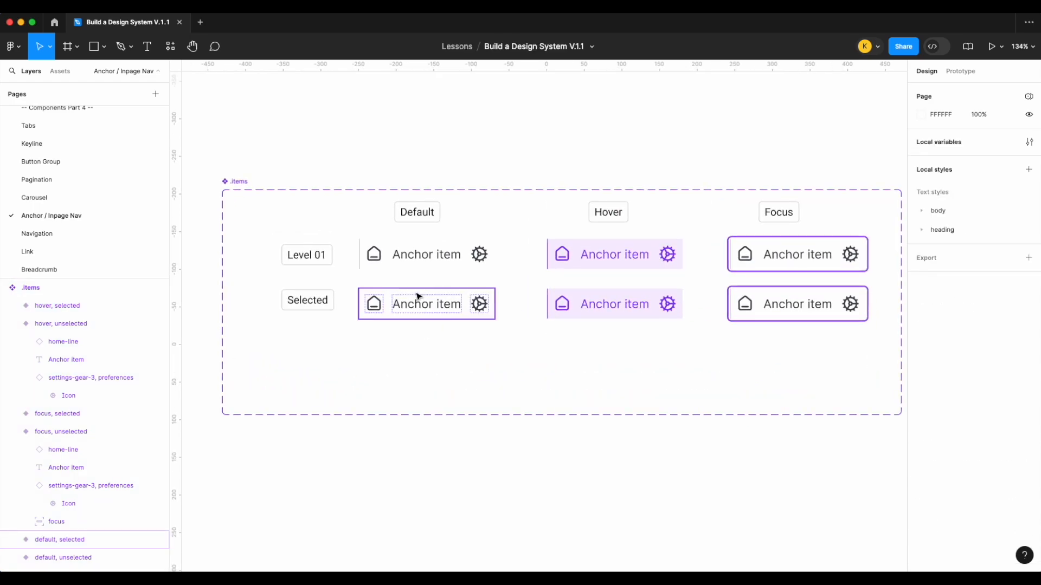
pyautogui.scroll(2, 418, 297)
pyautogui.doubleClick(426, 308)
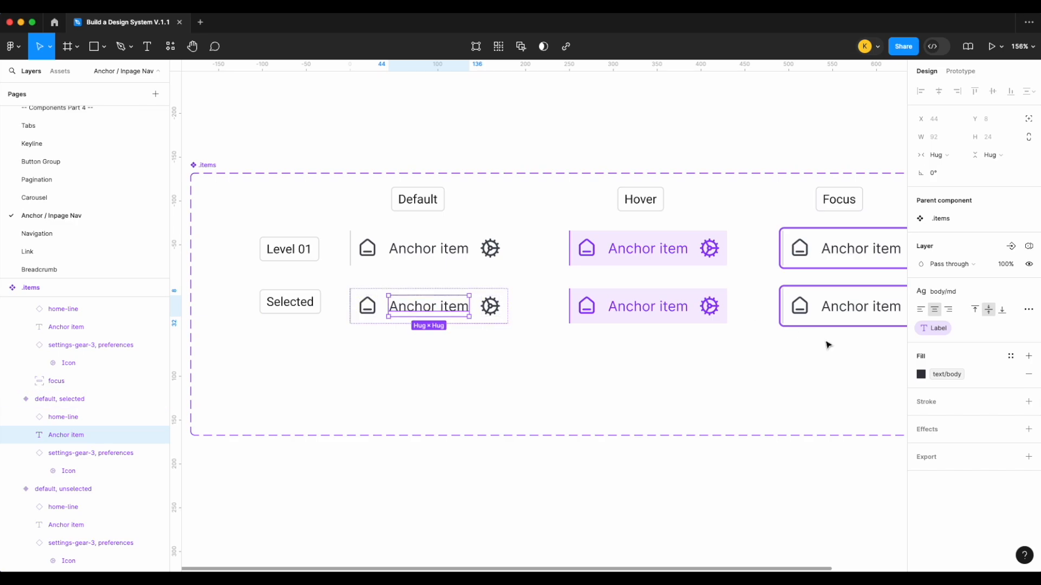
pyautogui.click(500, 46)
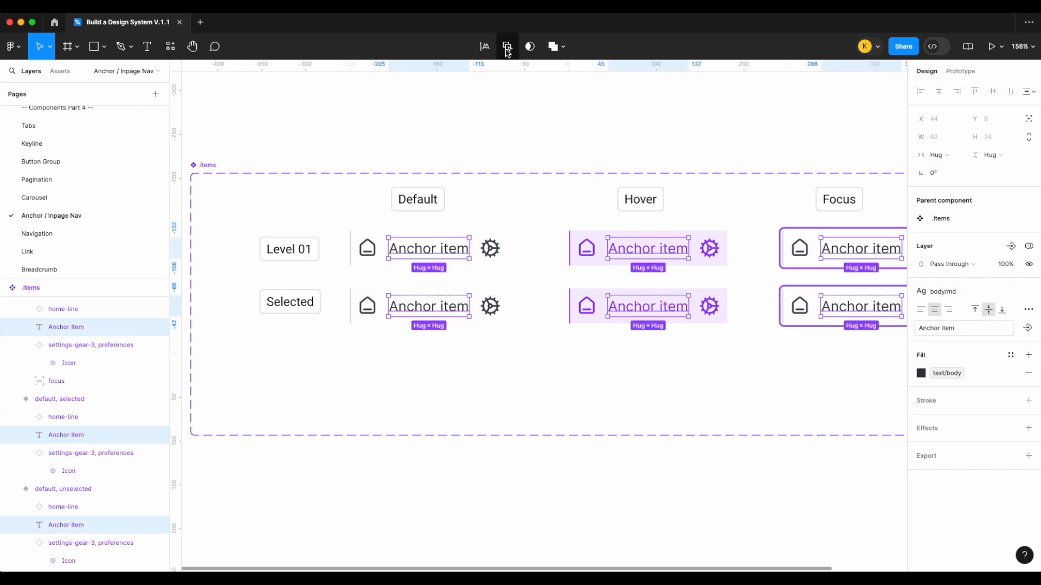
pyautogui.click(453, 342)
pyautogui.doubleClick(450, 305)
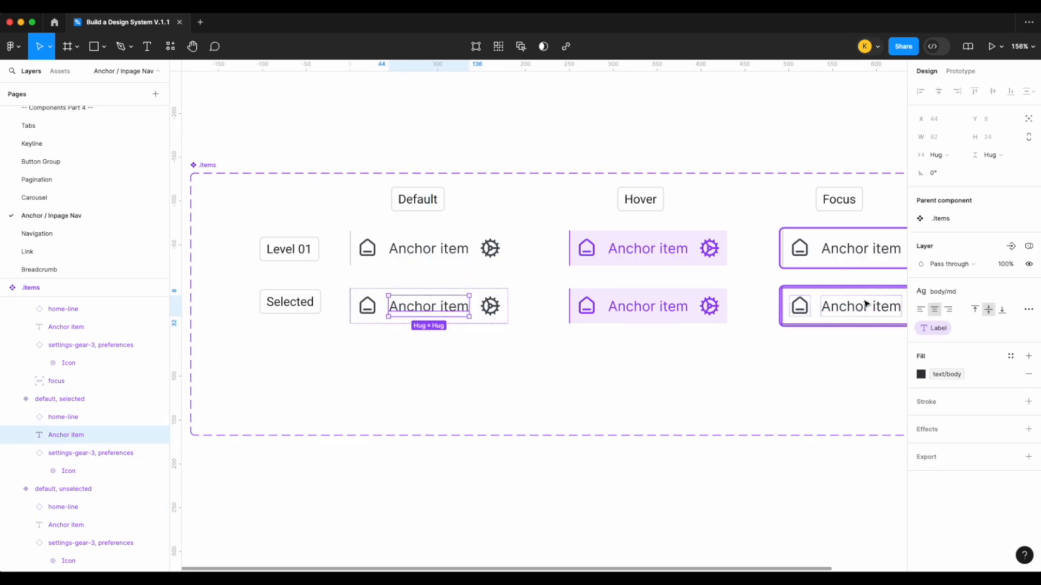
pyautogui.click(949, 292)
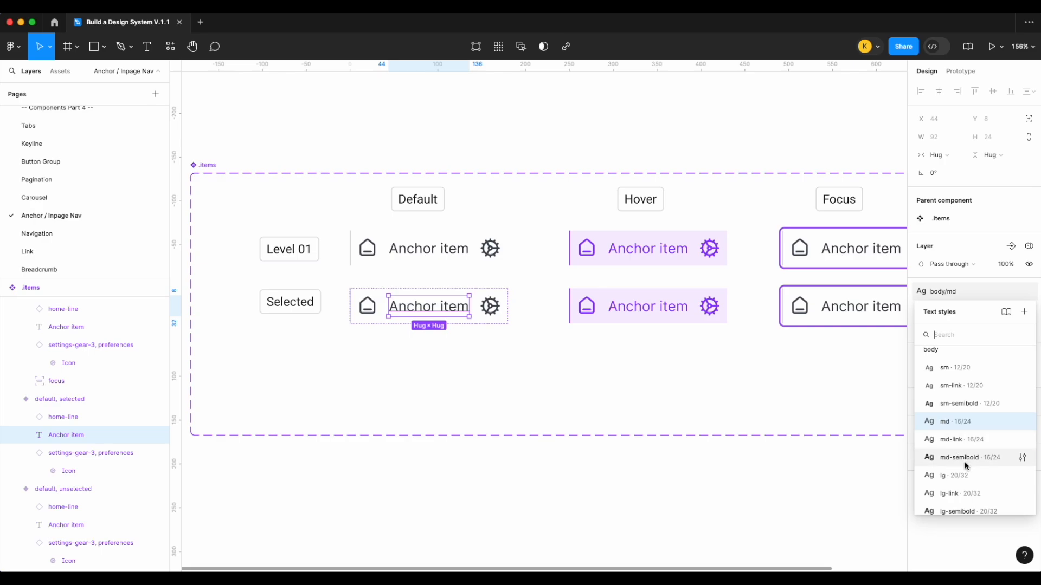
pyautogui.click(958, 457)
# Step: Apply the body/md-semibold text style to the labels of the hover and focus variants in the Selected row
pyautogui.doubleClick(654, 314)
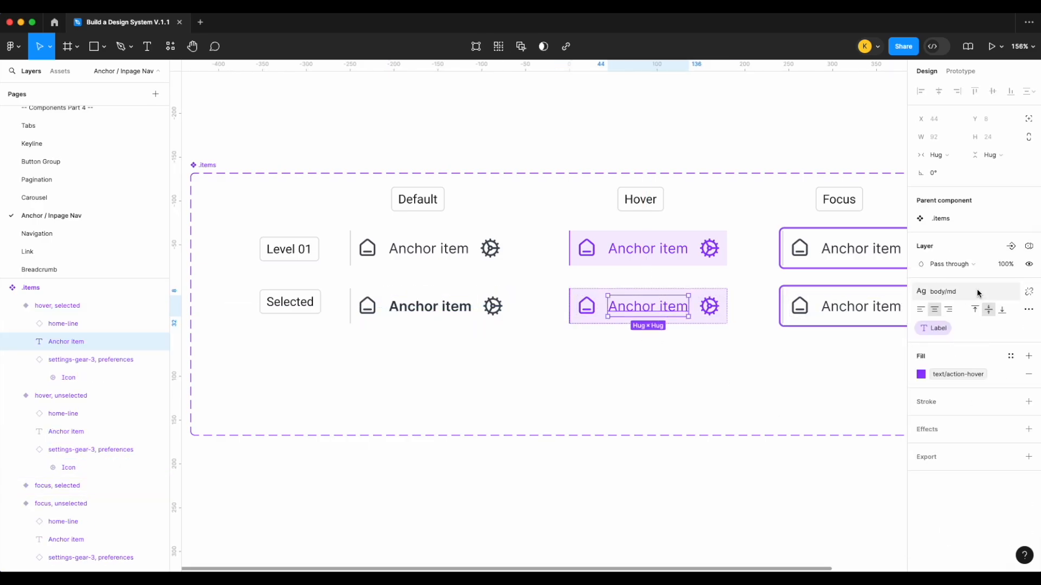
pyautogui.click(949, 292)
pyautogui.click(970, 457)
pyautogui.click(853, 307)
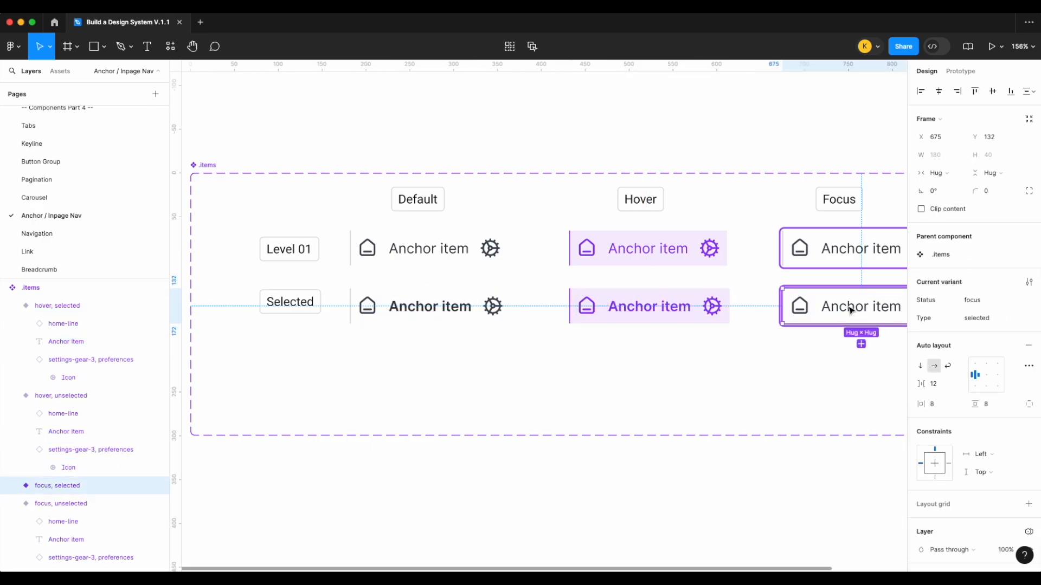
pyautogui.click(852, 307)
pyautogui.click(981, 296)
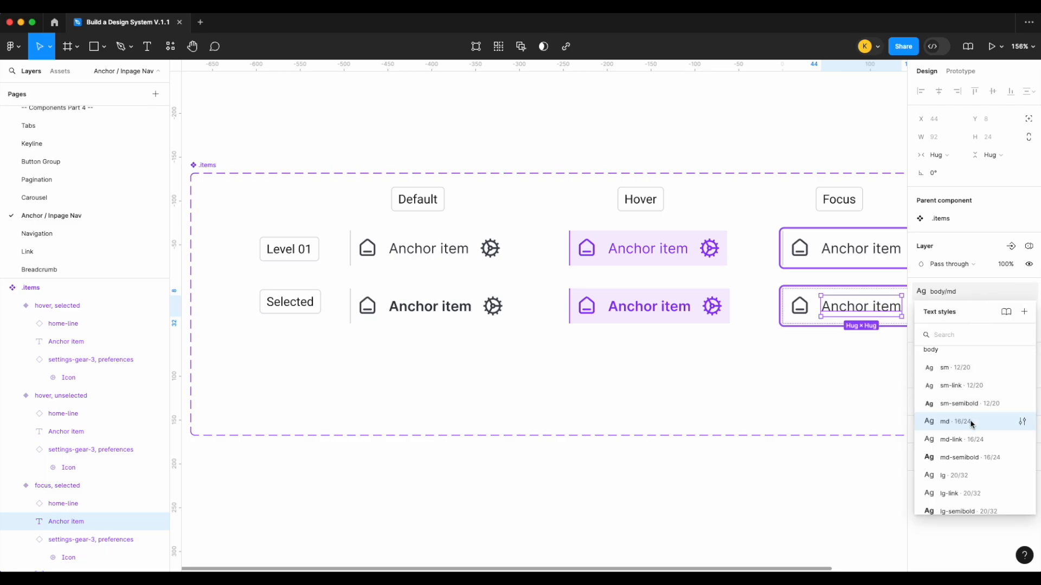
pyautogui.click(970, 459)
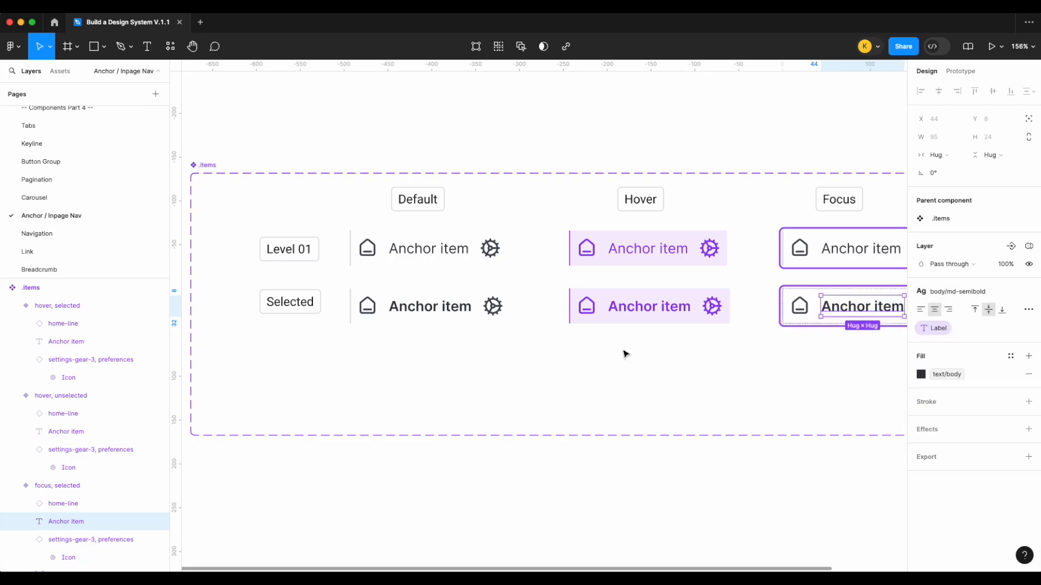
# Step: Change the stroke color of the default and focus variants in the Selected row to border/action
pyautogui.hscroll(-2, 596, 347)
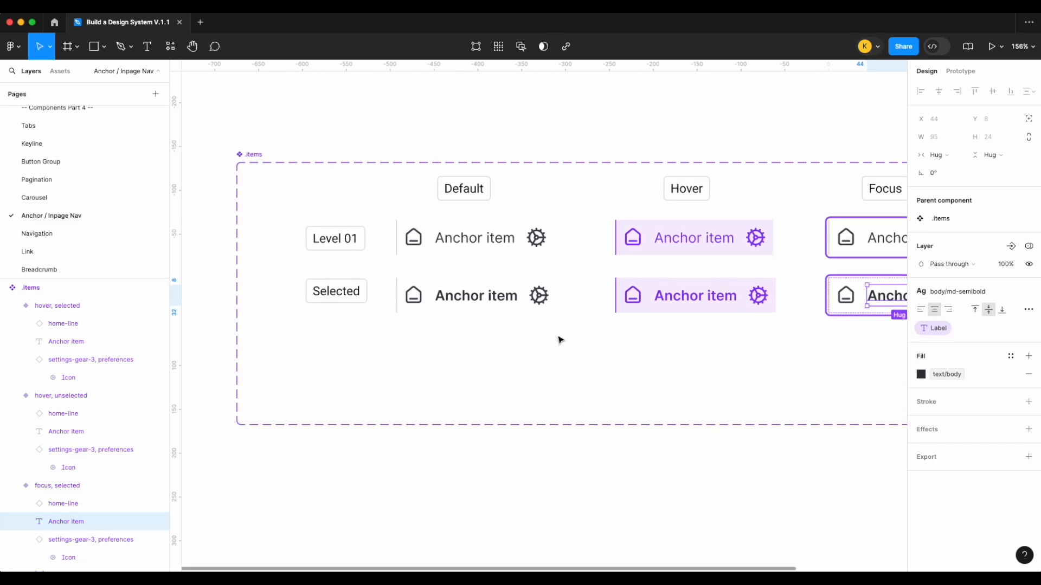
pyautogui.click(496, 298)
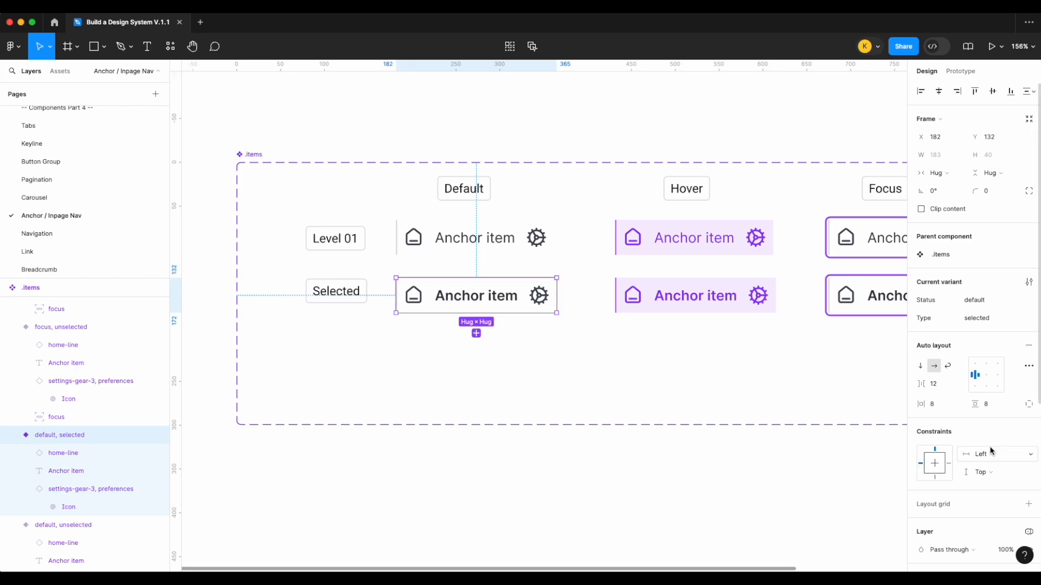
pyautogui.scroll(-5, 984, 445)
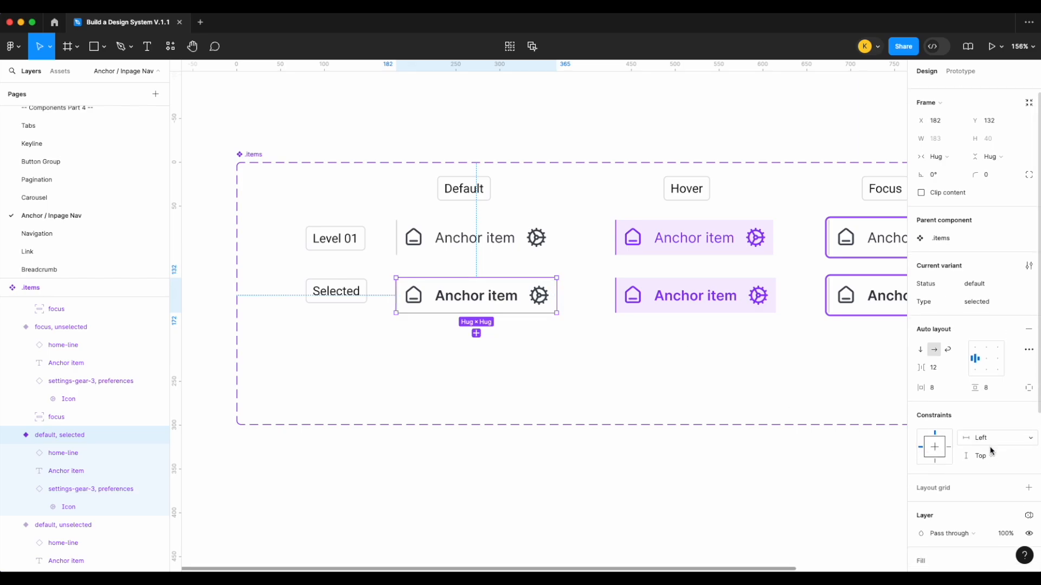
pyautogui.hscroll(3, 870, 302)
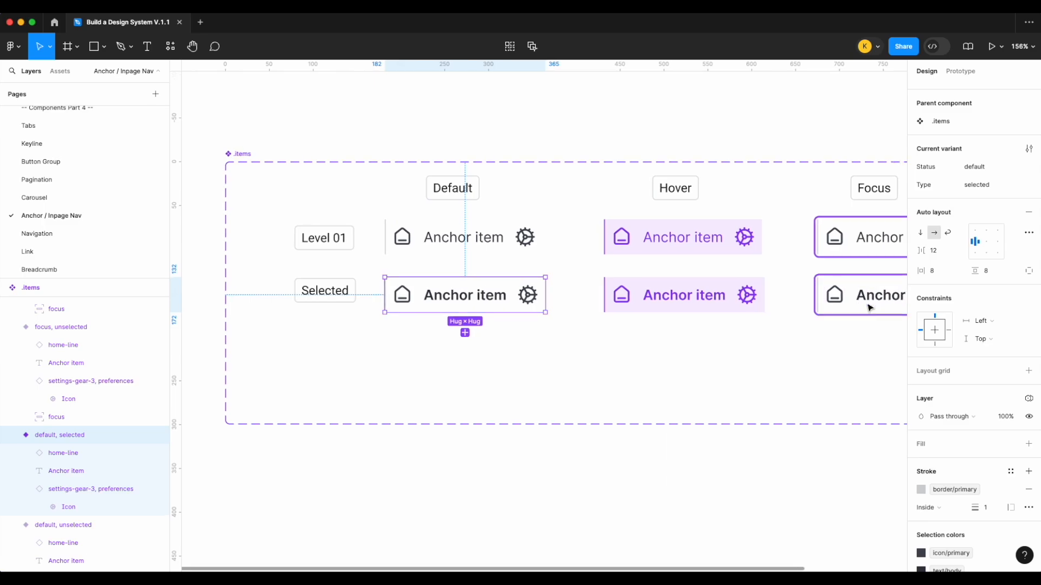
pyautogui.keyDown('shift'); pyautogui.click(840, 302); pyautogui.keyUp('shift')
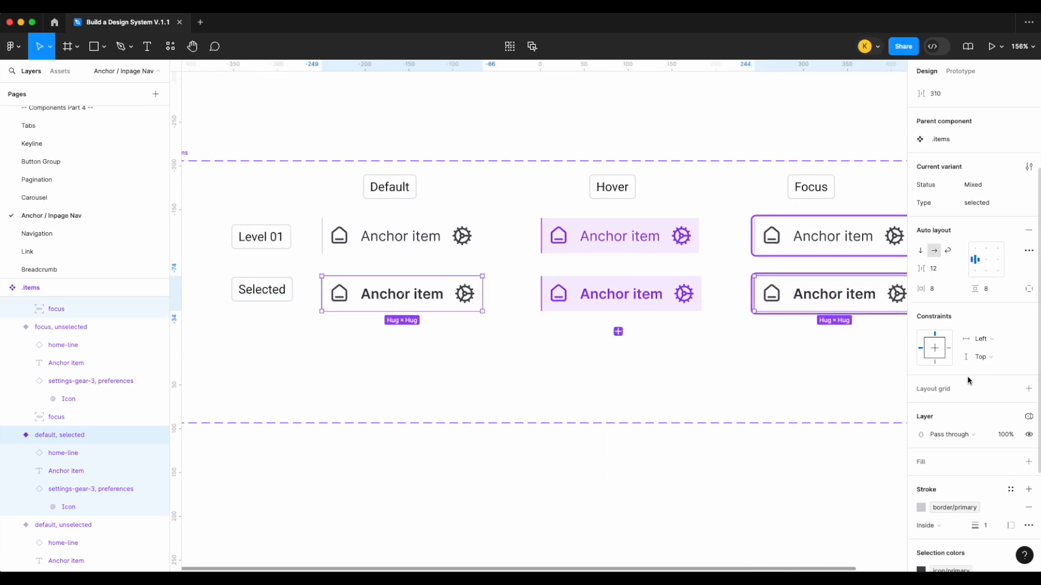
pyautogui.scroll(-3, 985, 407)
pyautogui.scroll(-1, 985, 407)
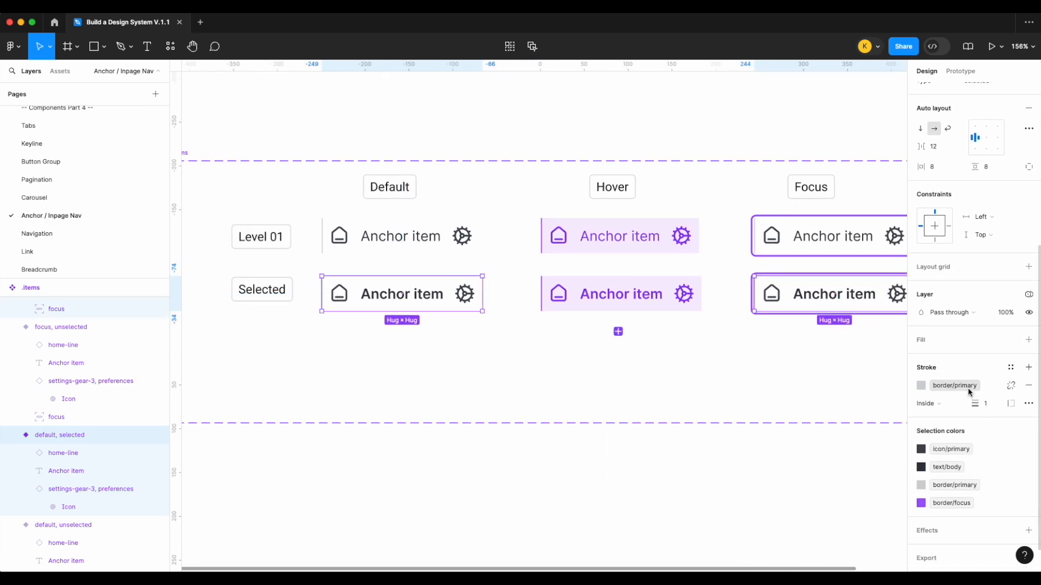
pyautogui.click(968, 388)
pyautogui.scroll(-5, 846, 482)
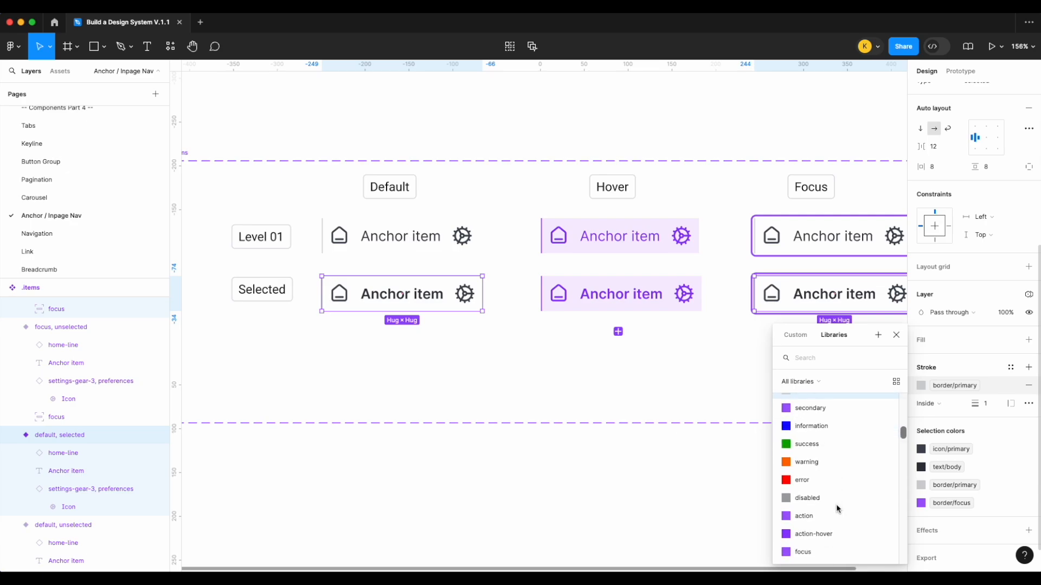
pyautogui.click(825, 501)
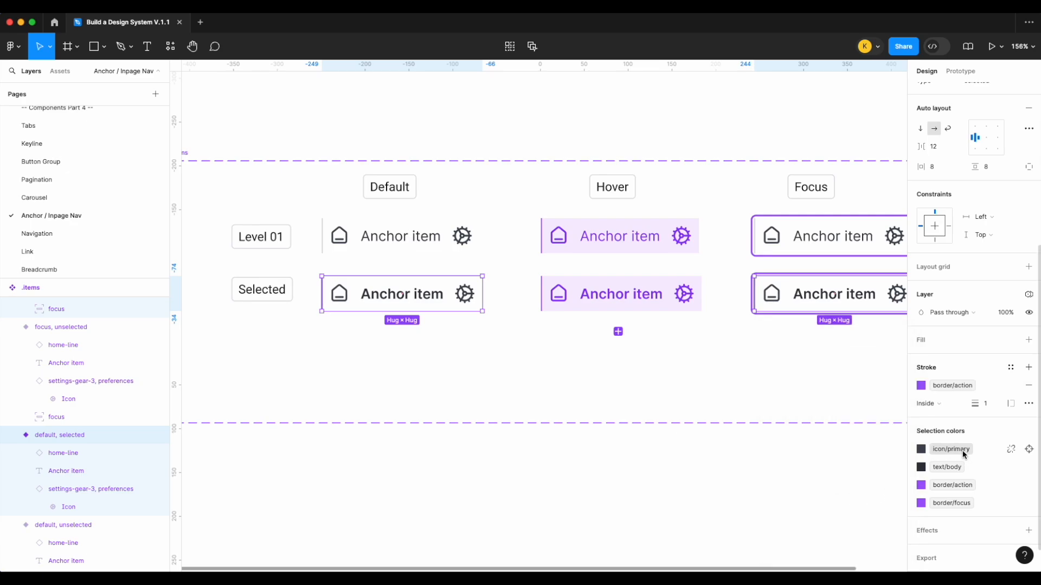
# Step: Recolor the icons to icon/action and the labels to text/action in the default and focus variants of the Selected row
pyautogui.click(950, 450)
pyautogui.scroll(-4, 852, 491)
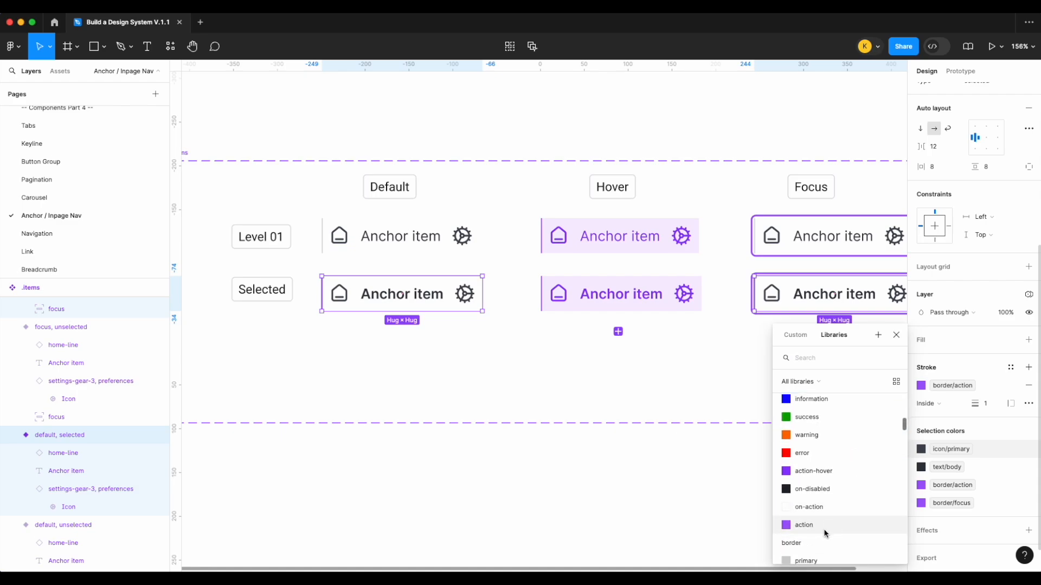
pyautogui.click(825, 526)
pyautogui.click(946, 468)
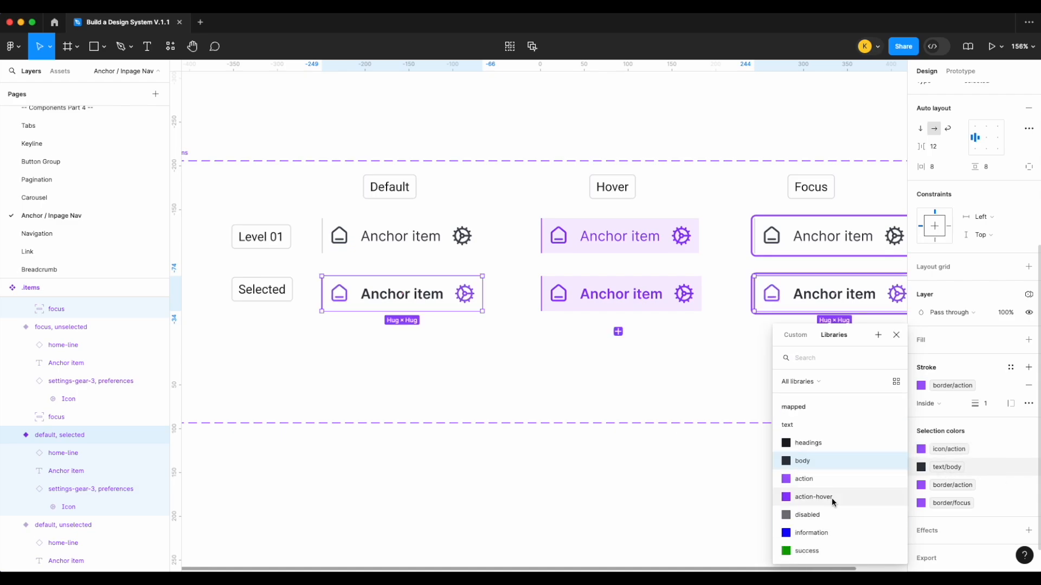
pyautogui.scroll(-1, 832, 499)
pyautogui.click(825, 427)
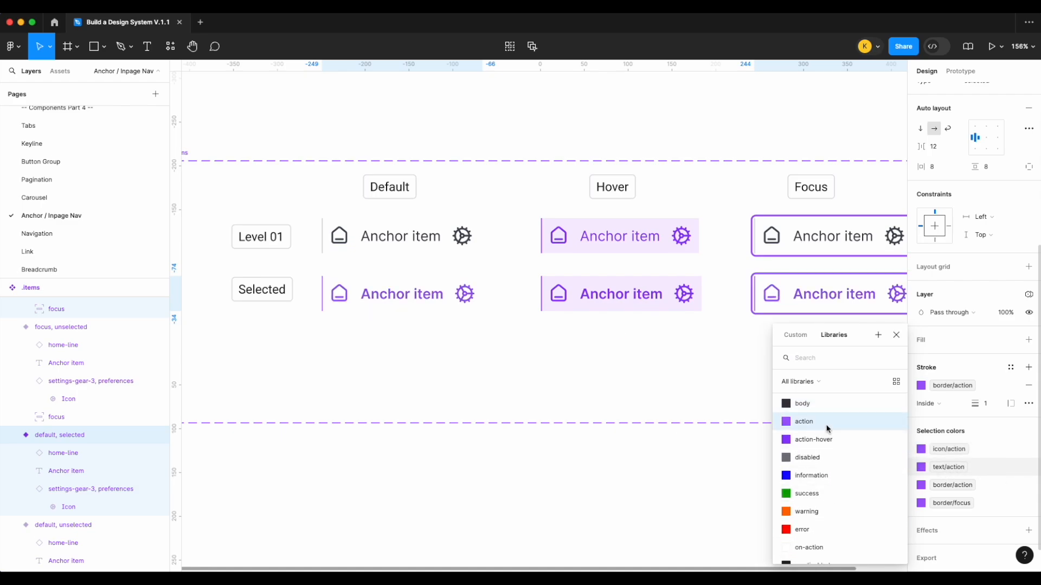
pyautogui.click(576, 457)
# Step: Bind the stroke weight of the default and focus variants in the Selected row to the border width variable md (2)
pyautogui.hscroll(1, 396, 292)
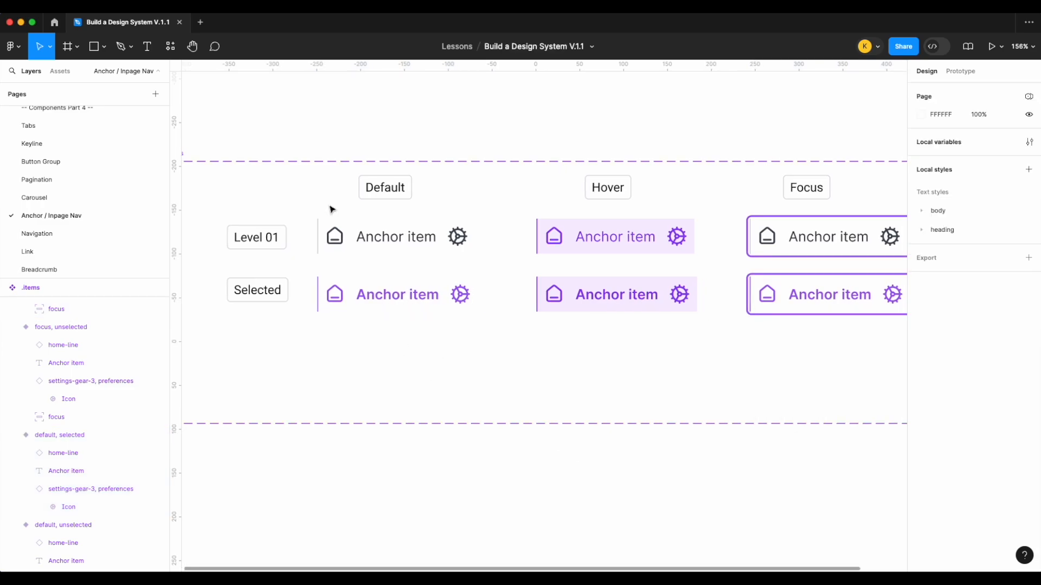
pyautogui.click(423, 310)
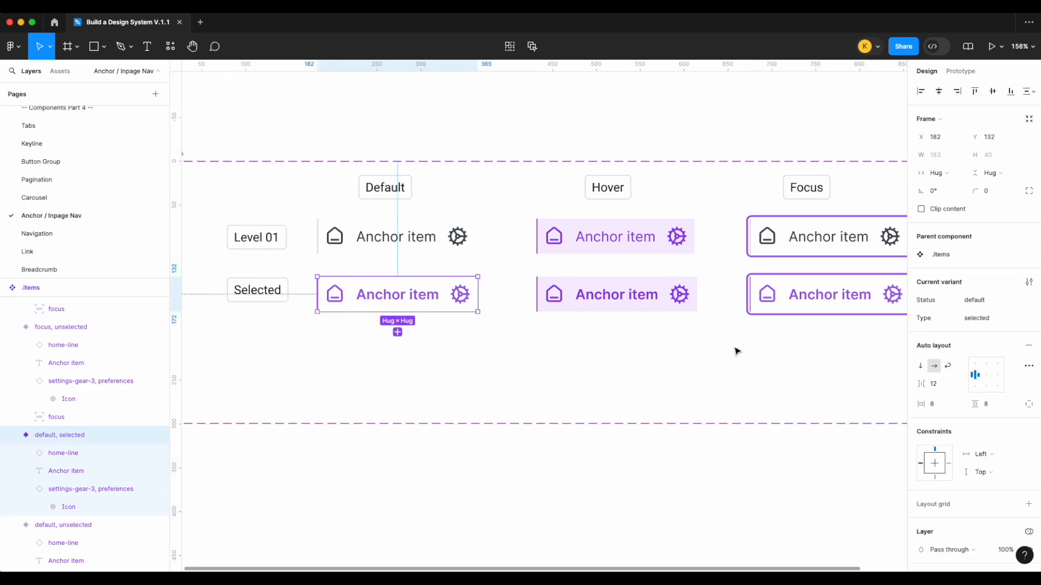
pyautogui.keyDown('shift'); pyautogui.click(804, 307); pyautogui.keyUp('shift')
pyautogui.scroll(-5, 939, 434)
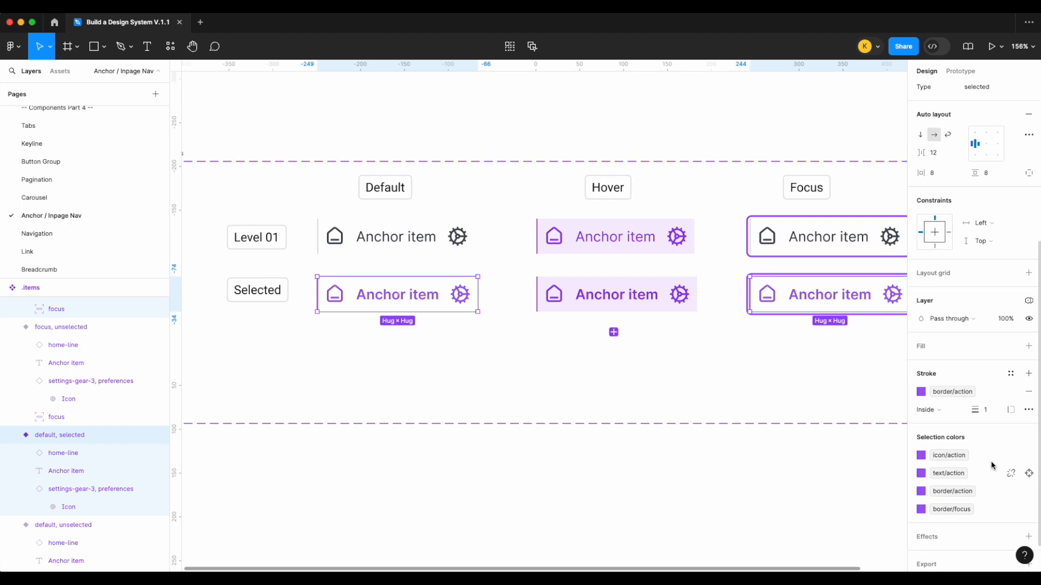
pyautogui.rightClick(990, 415)
pyautogui.click(1001, 486)
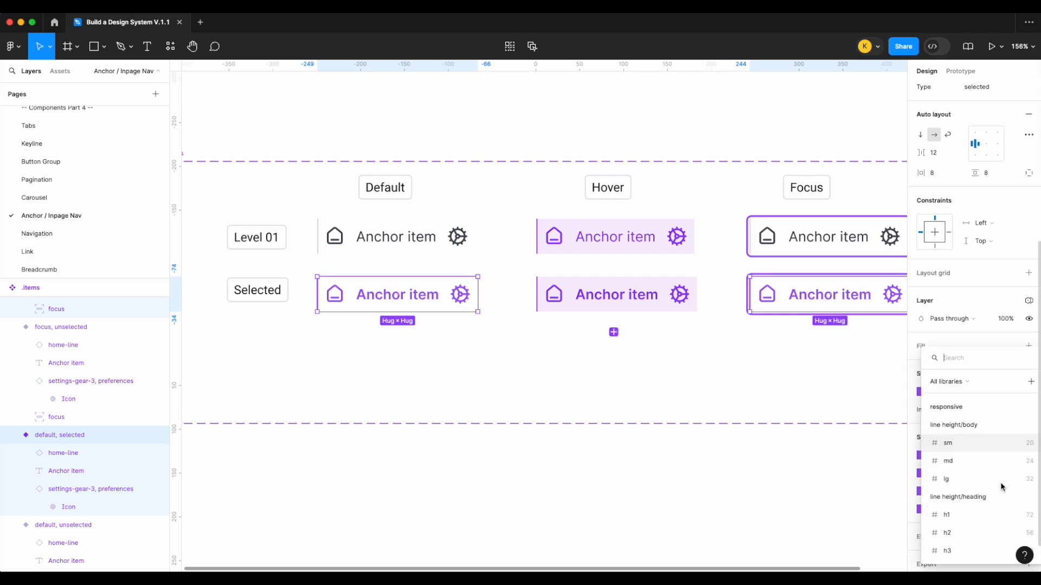
pyautogui.write('wid')
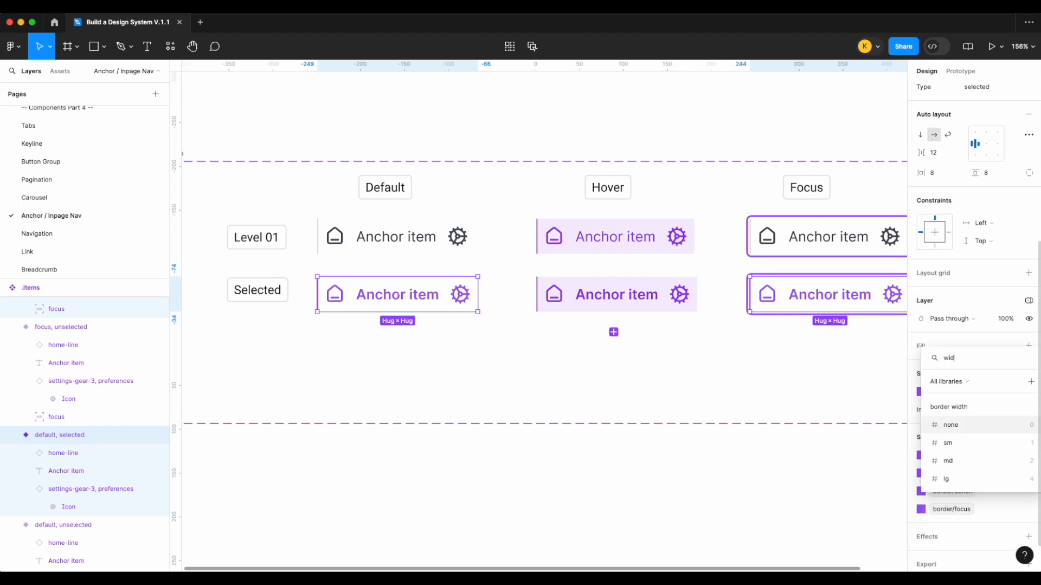
pyautogui.click(964, 454)
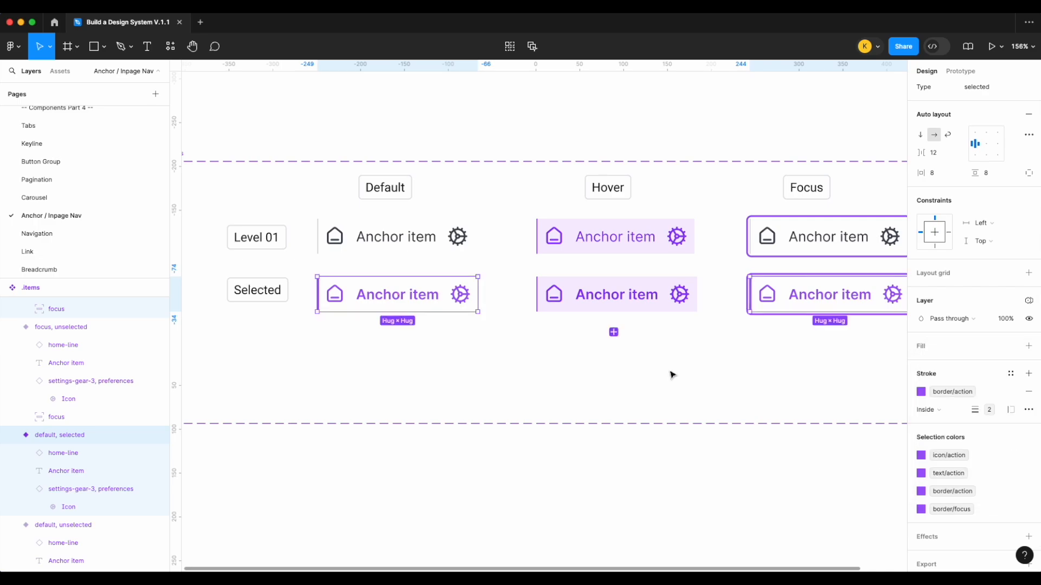
pyautogui.hscroll(2, 522, 385)
pyautogui.click(524, 385)
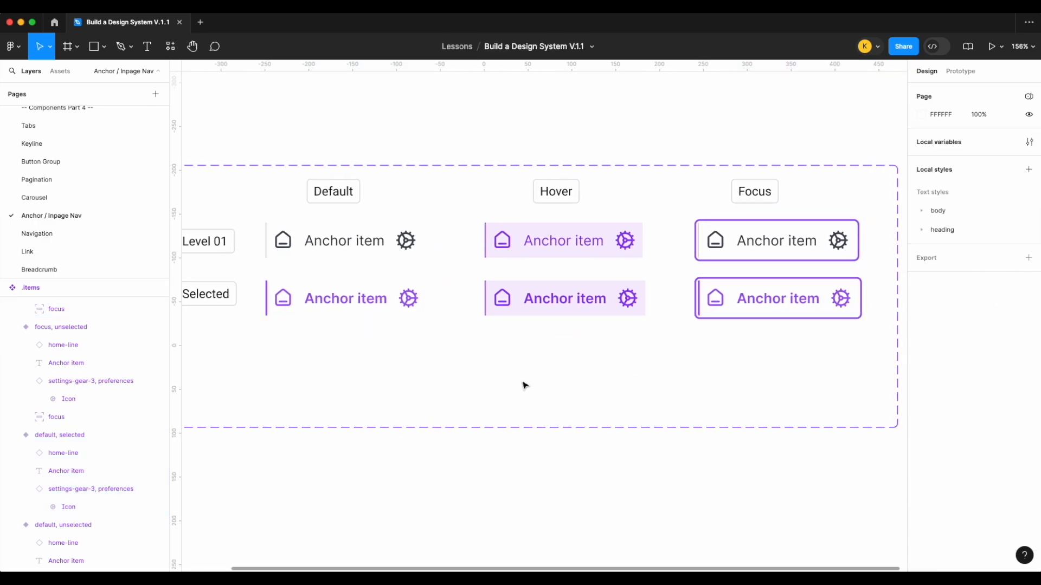
# Step: Bind the stroke weight of the default, hover and focus variants in the Level 01 row to the border width variable of 1
pyautogui.click(382, 251)
pyautogui.keyDown('shift'); pyautogui.click(559, 255); pyautogui.keyUp('shift')
pyautogui.keyDown('shift'); pyautogui.click(726, 248); pyautogui.keyUp('shift')
pyautogui.scroll(-5, 971, 368)
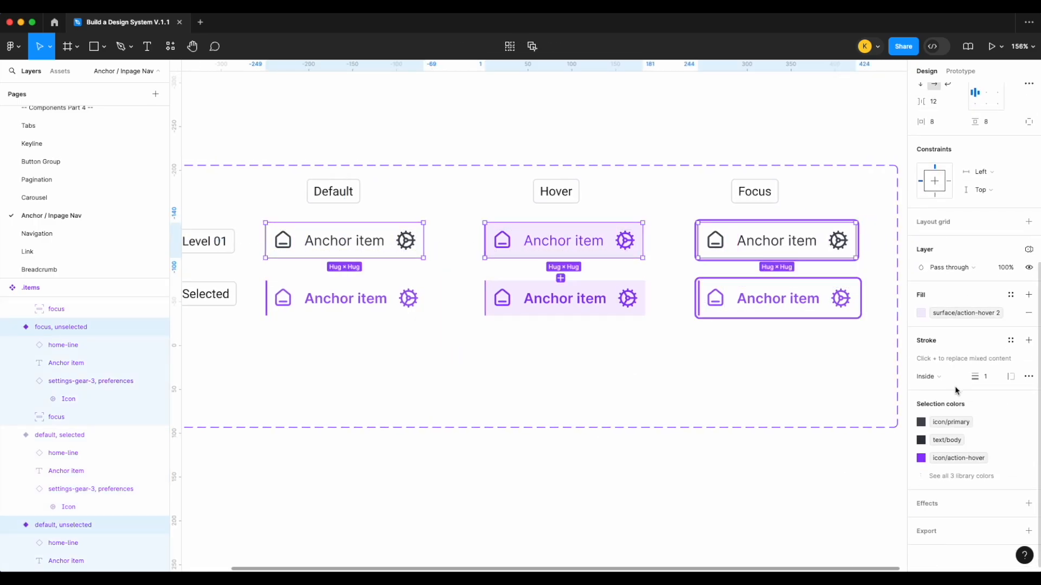
pyautogui.rightClick(995, 375)
pyautogui.click(997, 450)
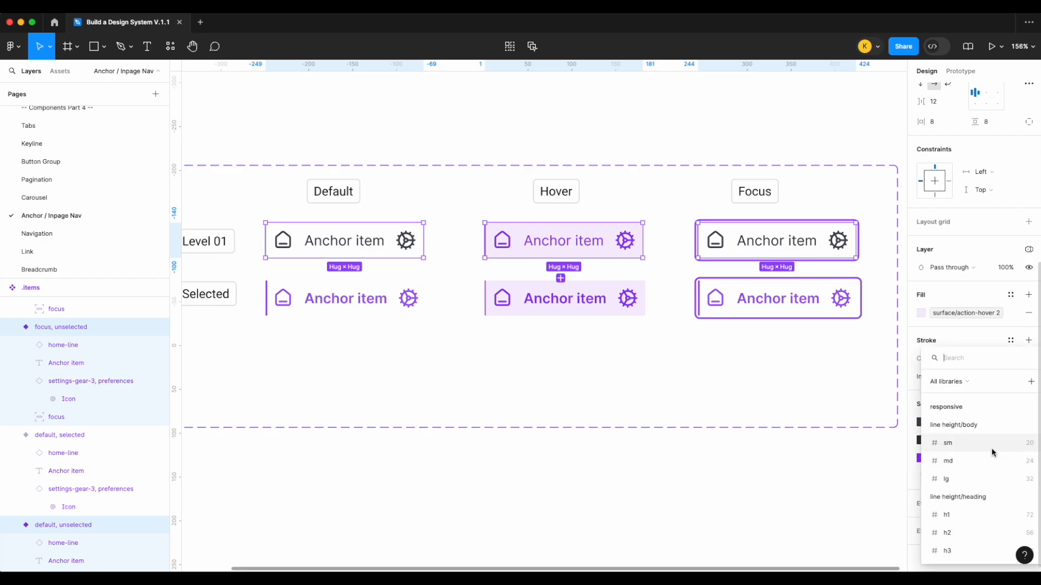
pyautogui.write('wid')
pyautogui.click(949, 443)
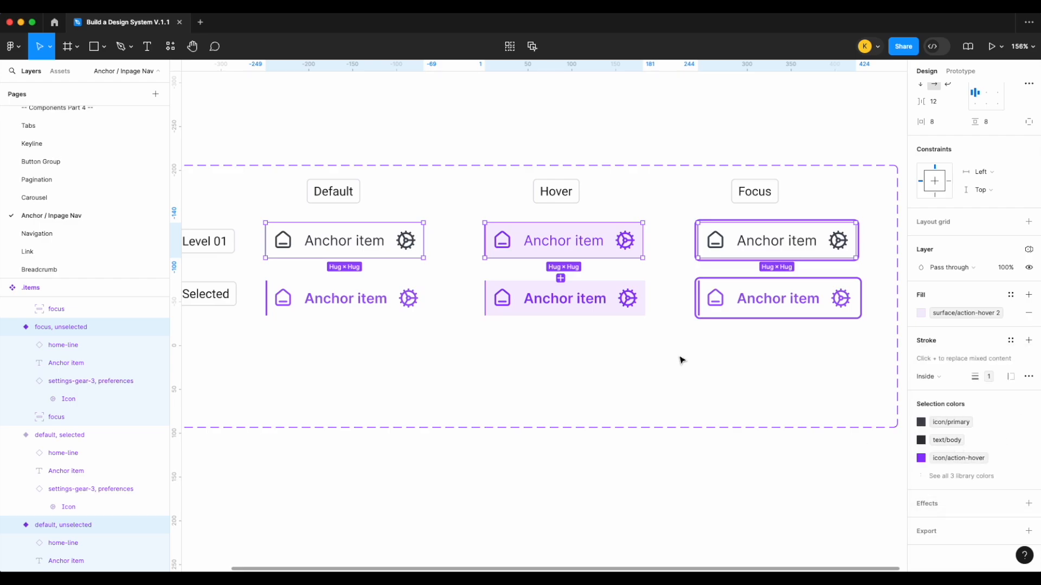
pyautogui.click(628, 378)
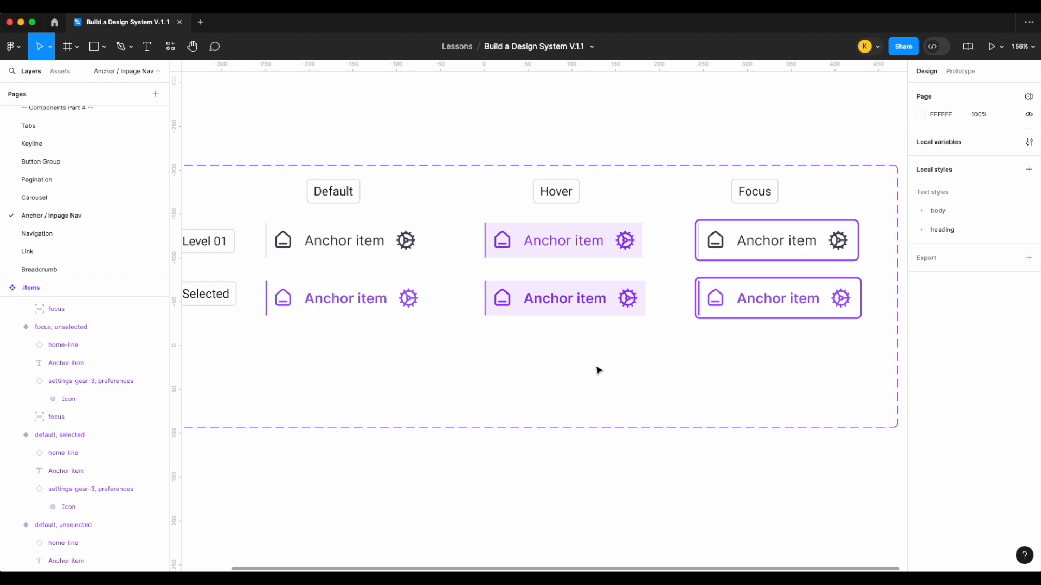
# Step: Bind the stroke weight of the selected hover variant to the border width variable of 2 and check its label's text style
pyautogui.click(562, 309)
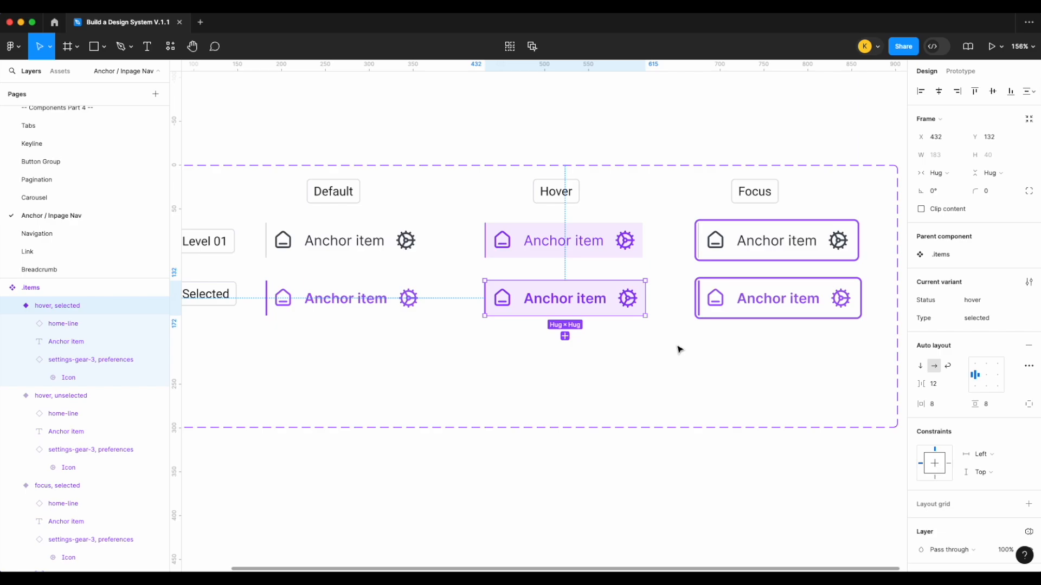
pyautogui.scroll(-5, 989, 450)
pyautogui.scroll(-2, 994, 444)
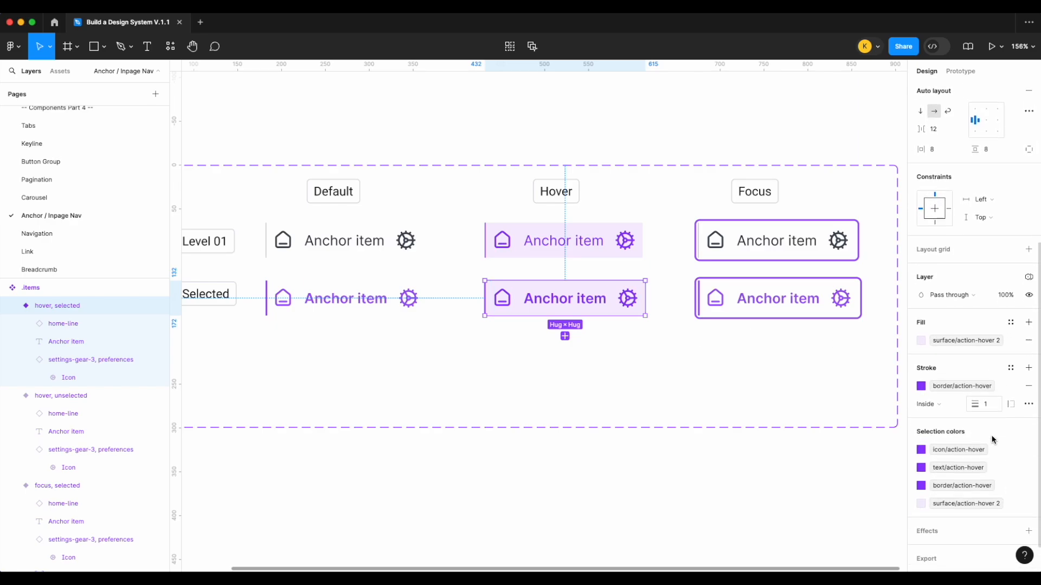
pyautogui.rightClick(987, 389)
pyautogui.click(1004, 467)
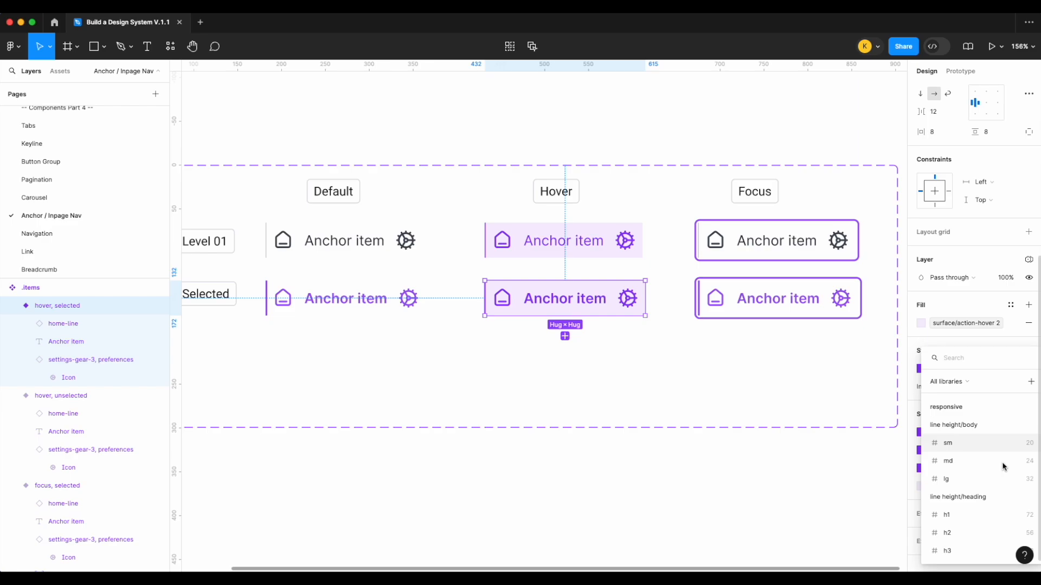
pyautogui.scroll(-3, 1002, 467)
pyautogui.click(970, 461)
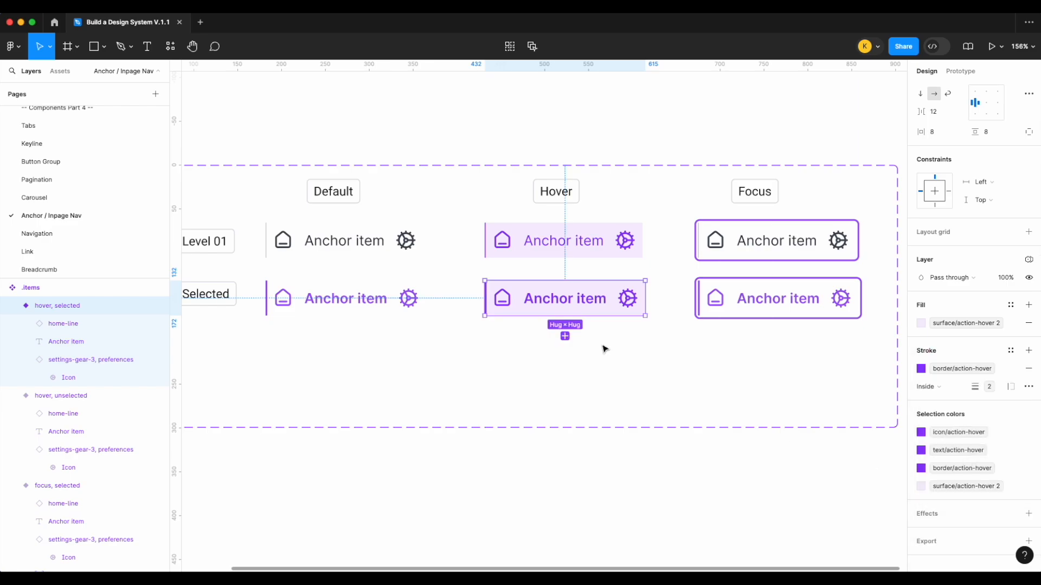
pyautogui.doubleClick(579, 303)
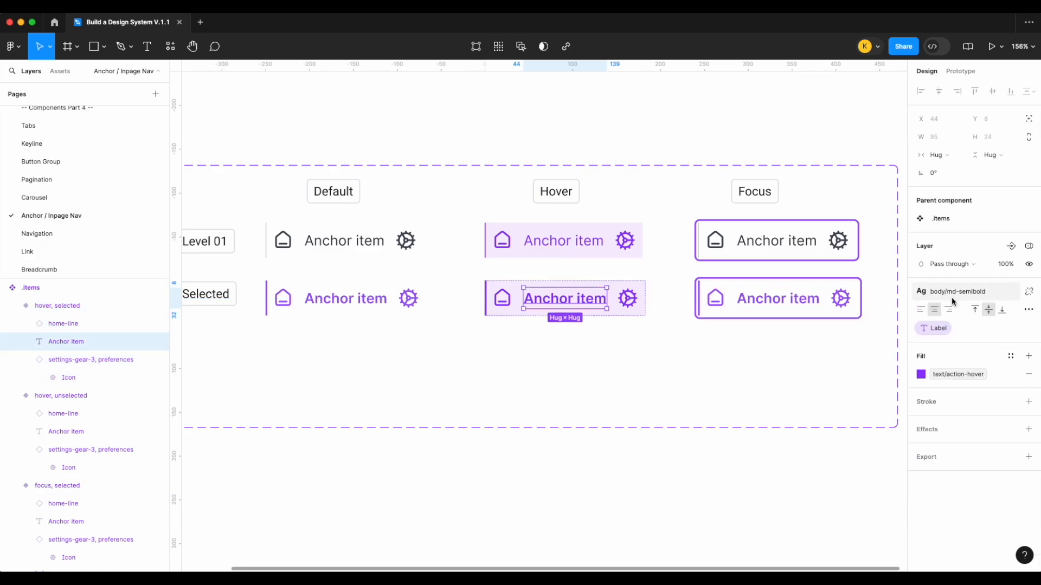
pyautogui.click(688, 392)
pyautogui.scroll(-3, 691, 389)
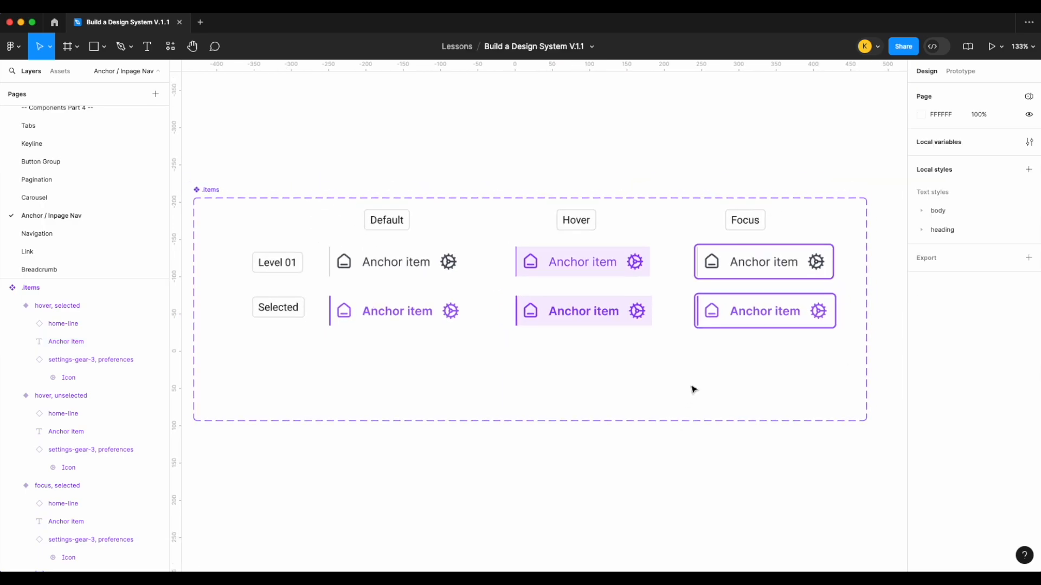
# Step: Place a test instance above the component set and try its hover status with the selected and unselected types
pyautogui.click(412, 319)
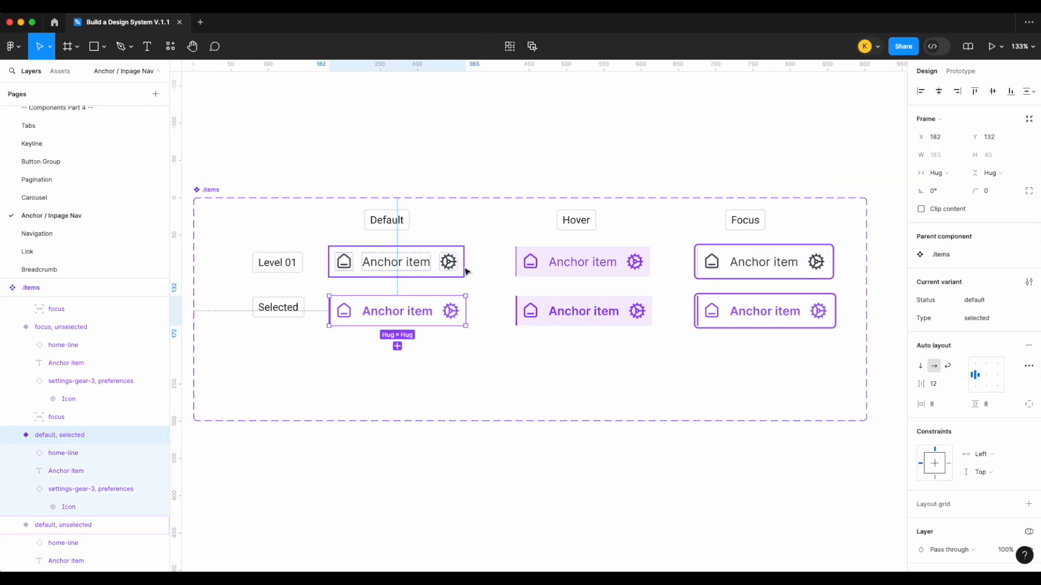
pyautogui.click(425, 267)
pyautogui.moveTo(426, 268); pyautogui.dragTo(458, 146)
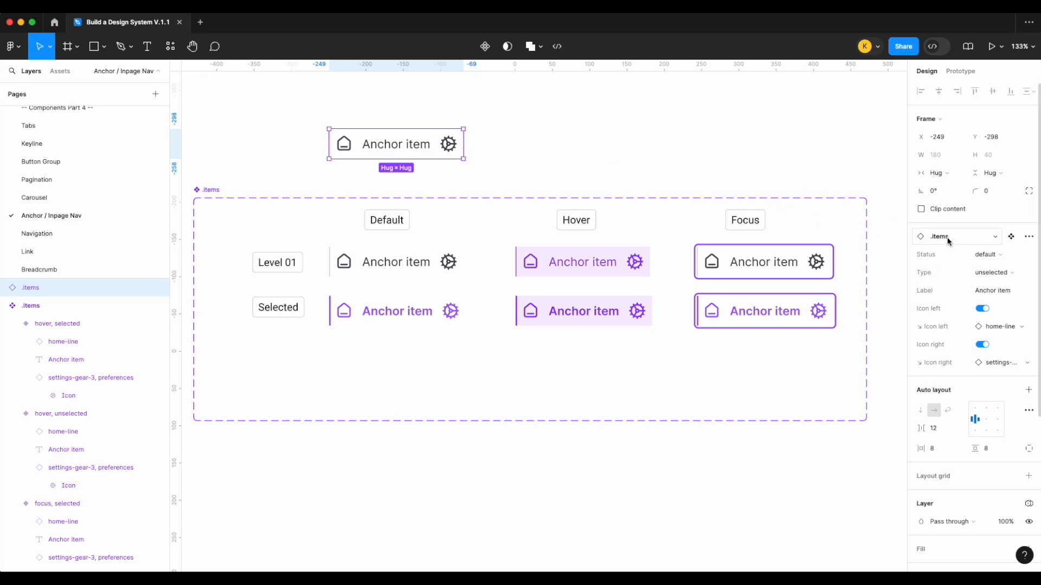
pyautogui.click(996, 255)
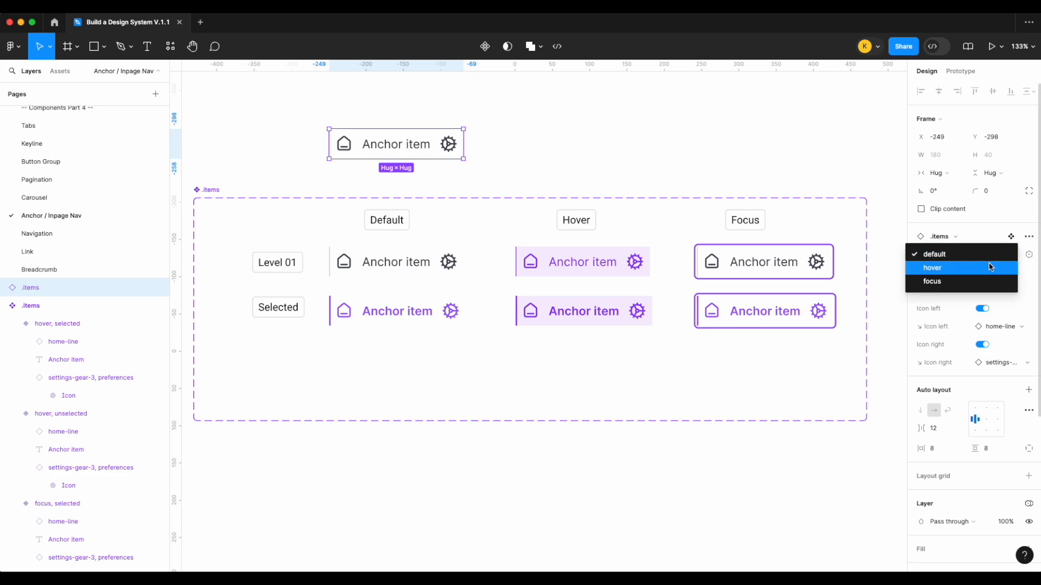
pyautogui.click(991, 267)
pyautogui.click(994, 272)
pyautogui.click(984, 286)
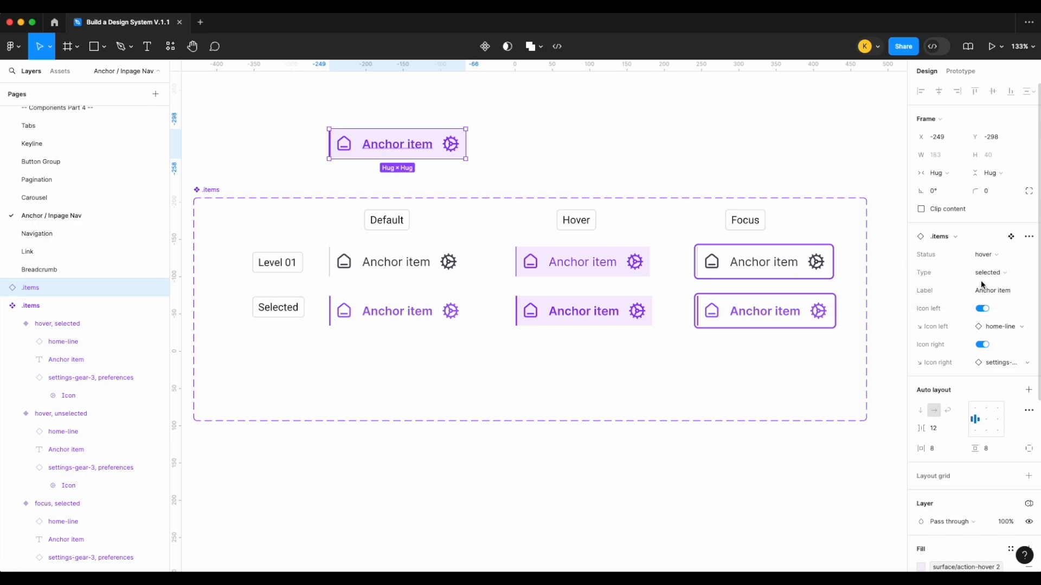
pyautogui.click(985, 272)
pyautogui.click(985, 272)
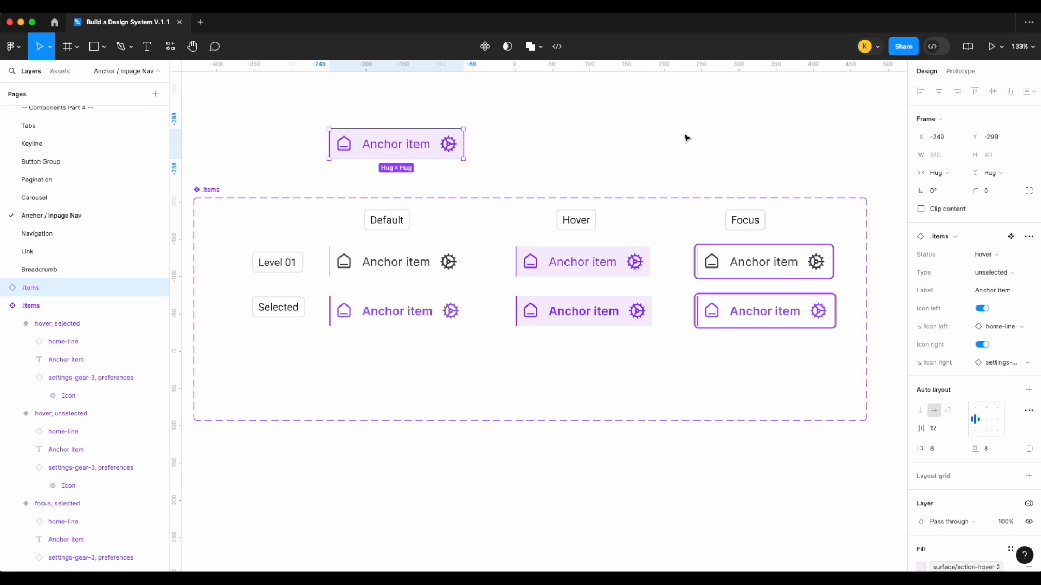
pyautogui.click(685, 135)
pyautogui.scroll(-1, 685, 136)
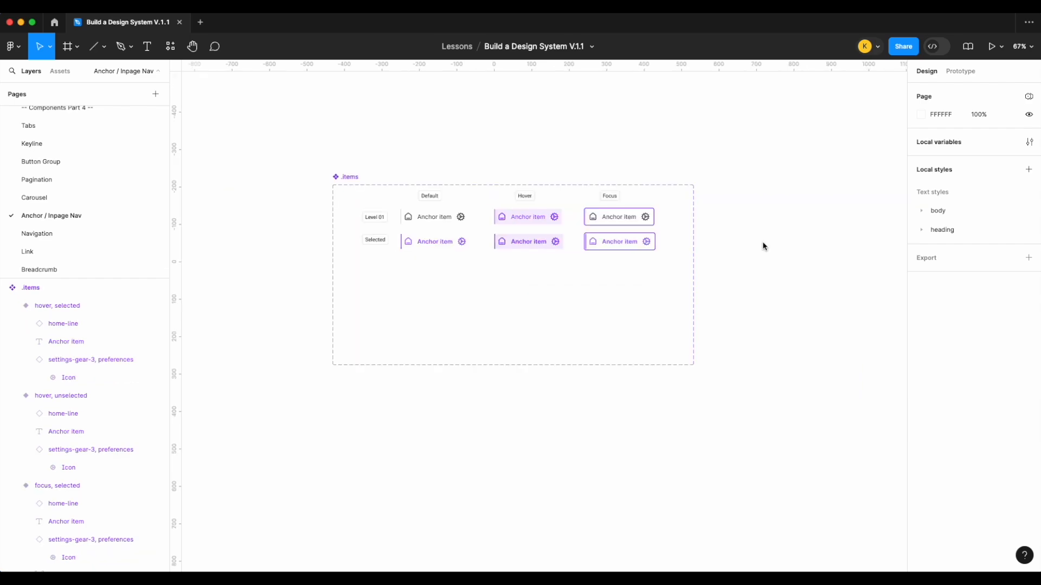
# Step: Add a variant property named Level with the value 01 to the .items component set
pyautogui.click(353, 178)
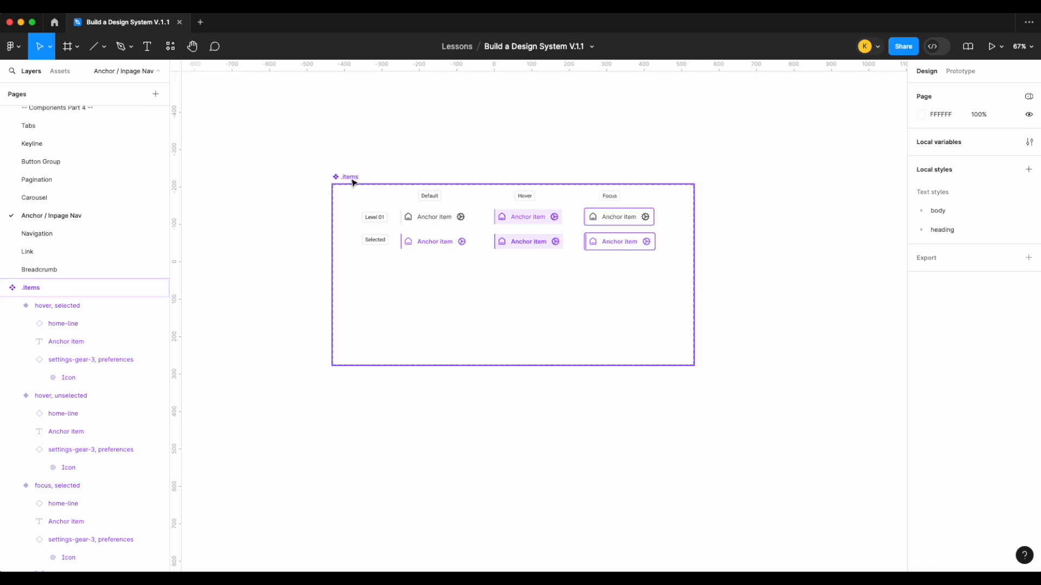
pyautogui.click(1028, 228)
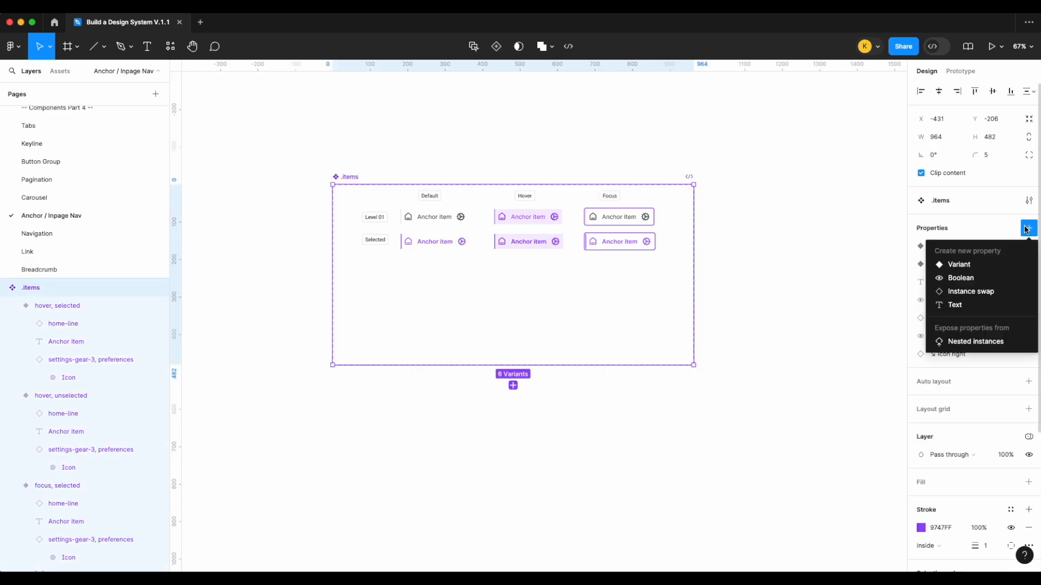
pyautogui.click(969, 267)
pyautogui.write('Level')
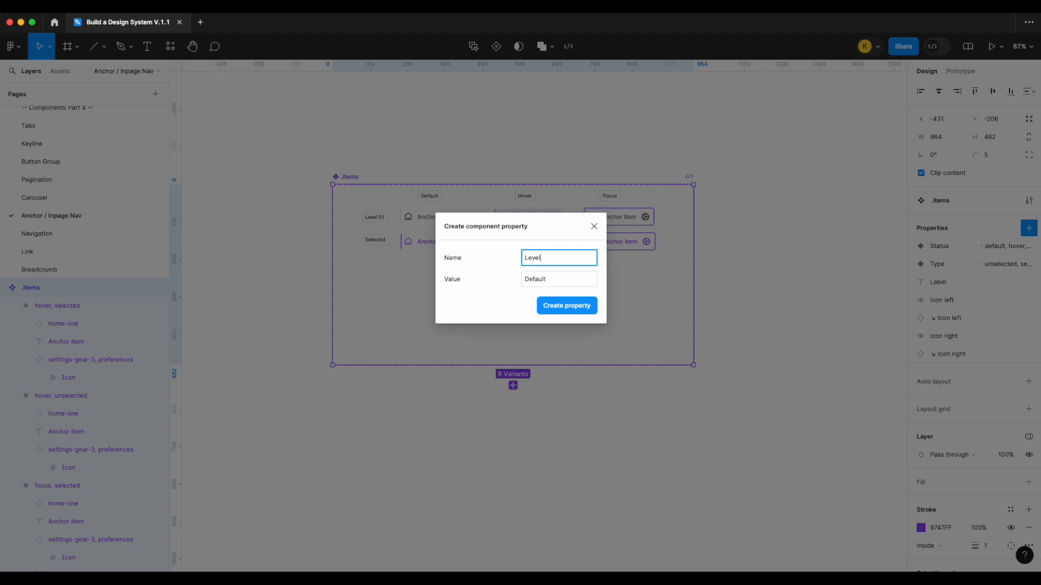
pyautogui.click(567, 282)
pyautogui.write('01')
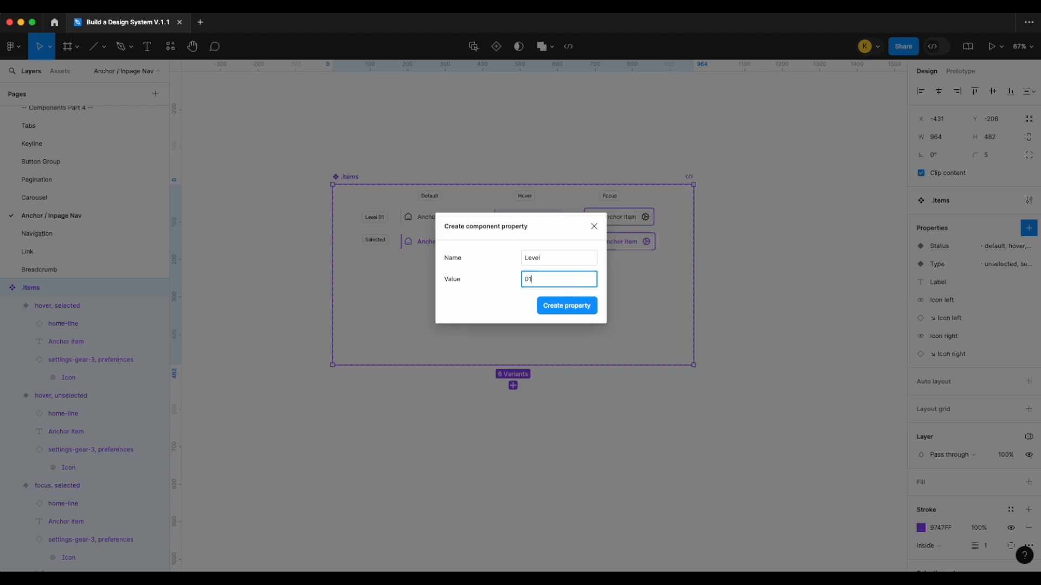
pyautogui.press('Return')
pyautogui.click(773, 278)
# Step: Duplicate all six variants and their two row tags into the empty area below the existing rows of the component set
pyautogui.scroll(3, 773, 278)
pyautogui.hscroll(-3, 781, 276)
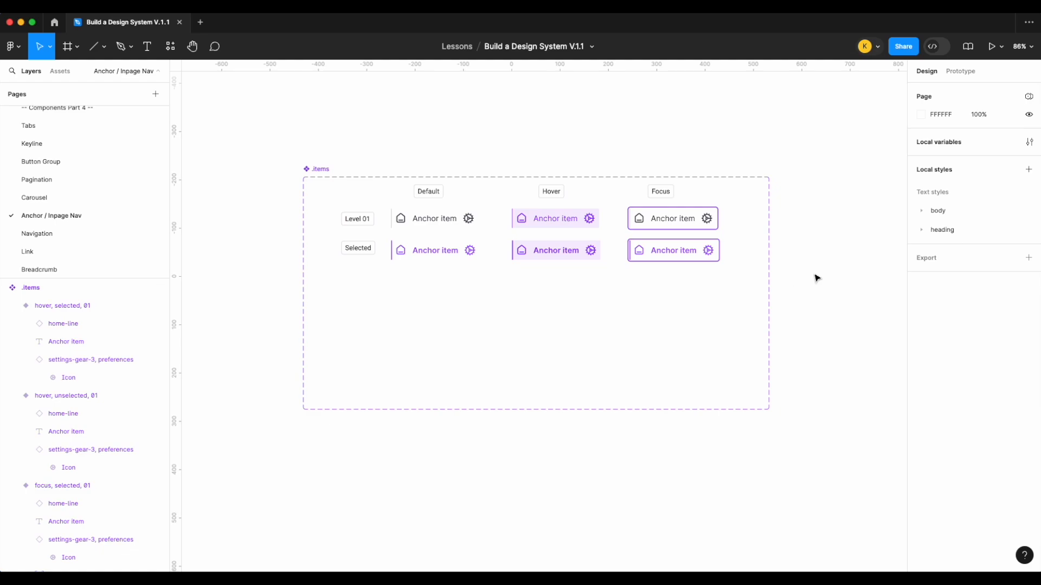
pyautogui.moveTo(819, 302); pyautogui.dragTo(340, 209)
pyautogui.moveTo(460, 219); pyautogui.dragTo(449, 316)
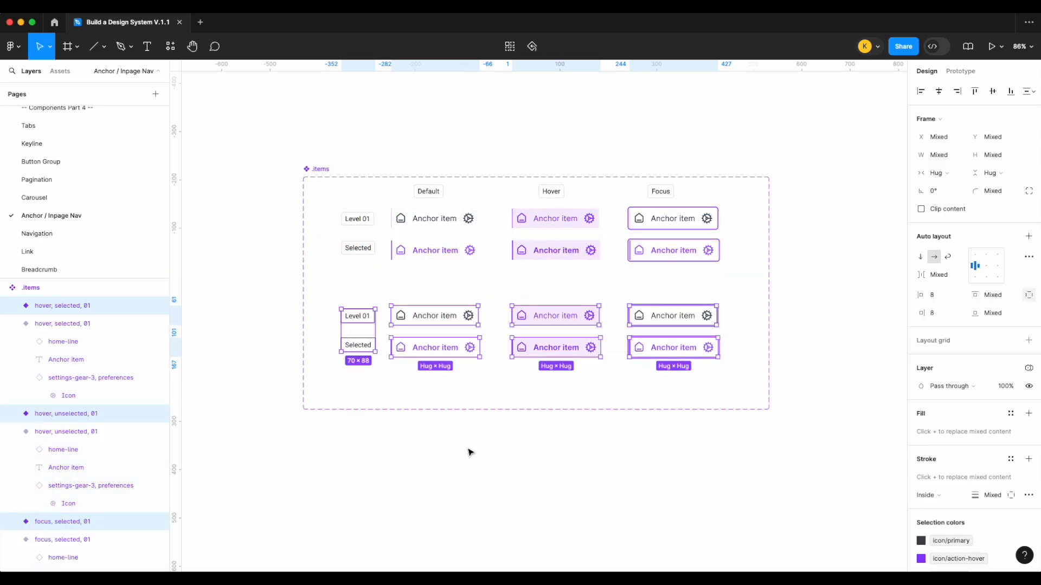
# Step: Set the Level property of the six duplicated variants to 02
pyautogui.moveTo(760, 486); pyautogui.dragTo(481, 354)
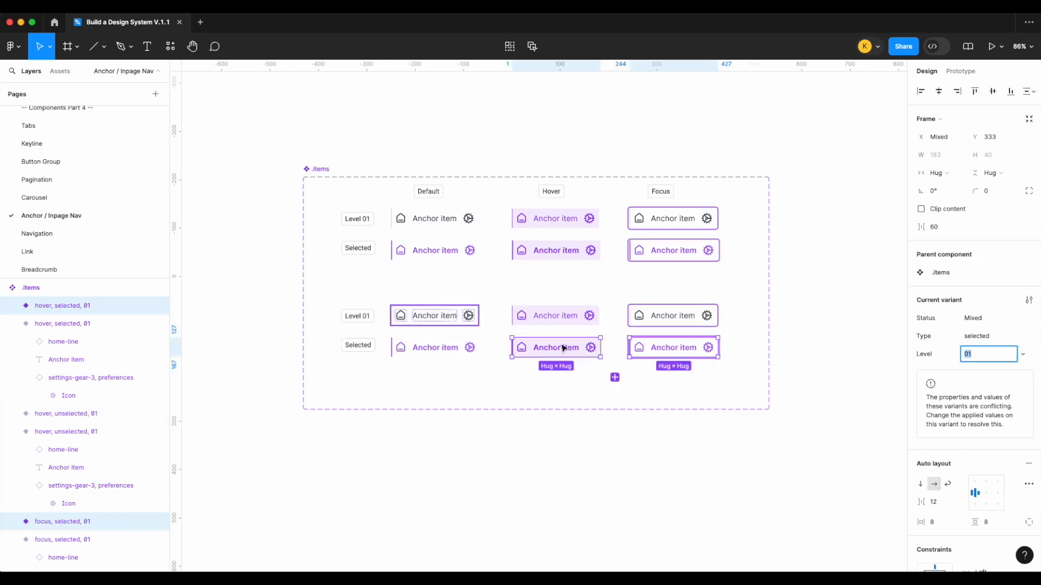
pyautogui.click(730, 450)
pyautogui.moveTo(824, 390); pyautogui.dragTo(412, 290)
pyautogui.click(978, 337)
pyautogui.write('02')
pyautogui.press('Return')
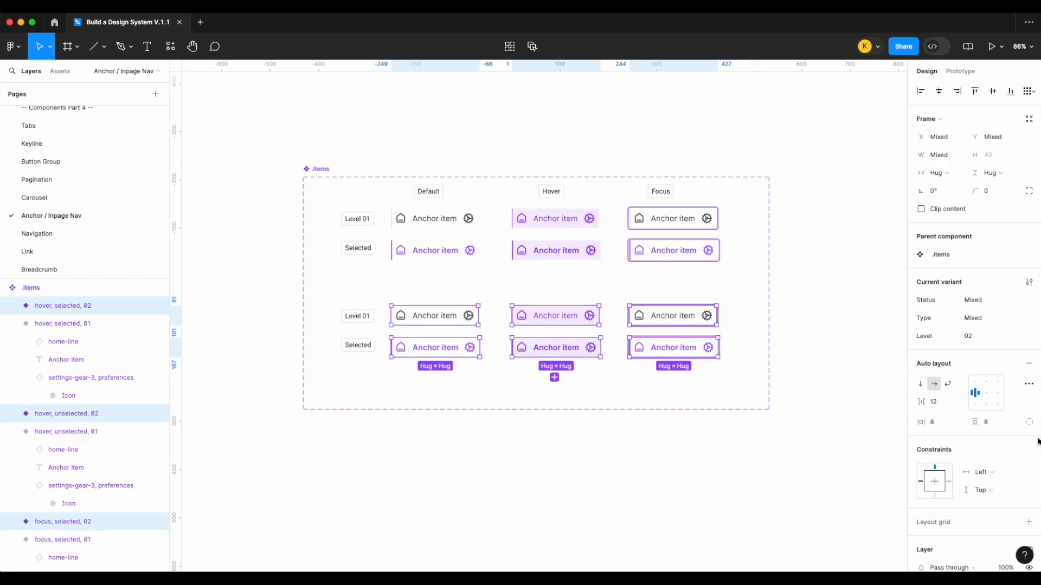
# Step: Set the left padding of the six Level 02 variants to 16
pyautogui.click(1029, 422)
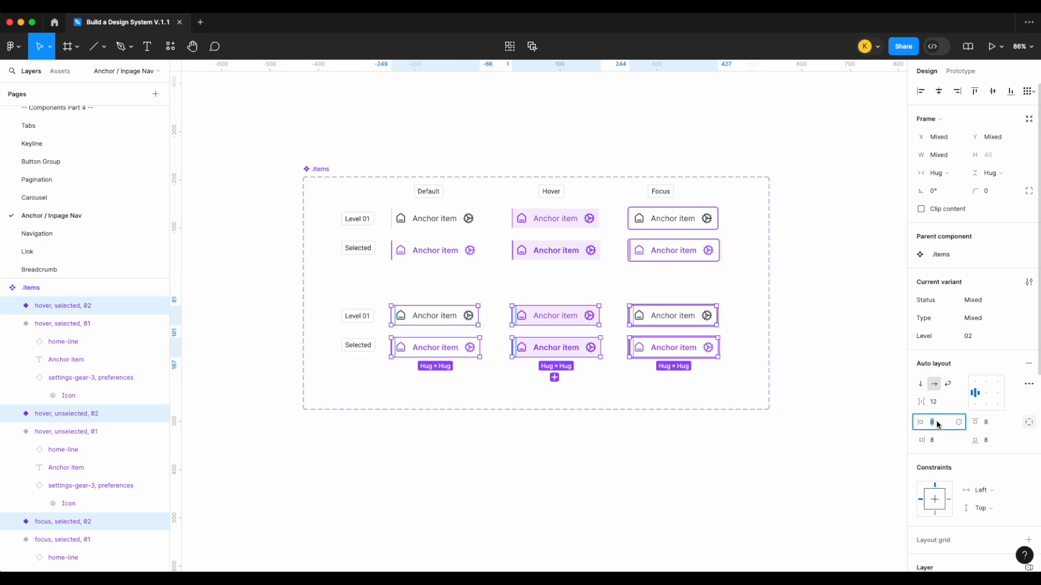
pyautogui.write('16')
pyautogui.press('Return')
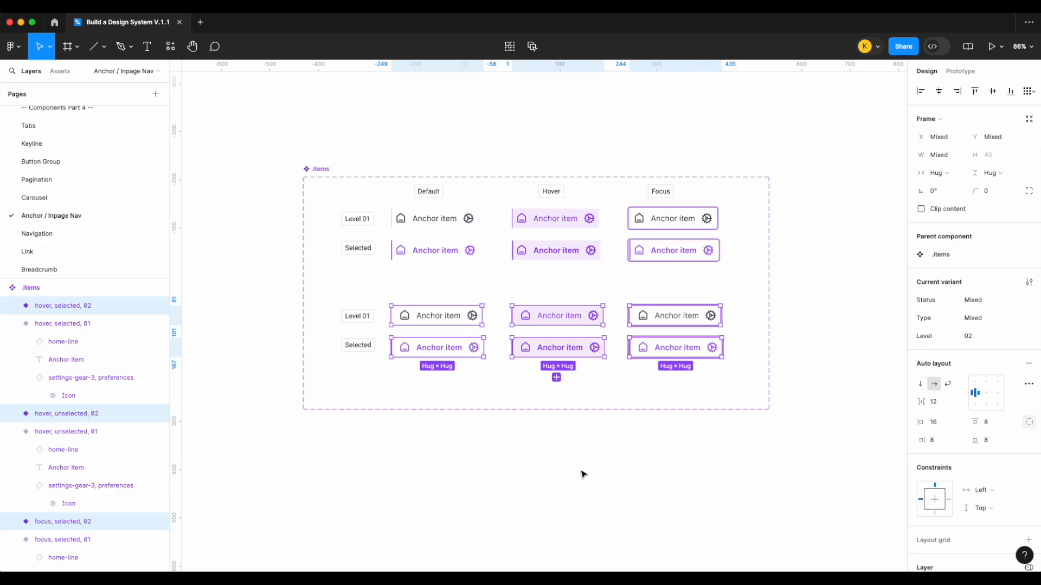
# Step: Change the text of the duplicated Level 01 row tag to Level 02
pyautogui.scroll(2, 583, 475)
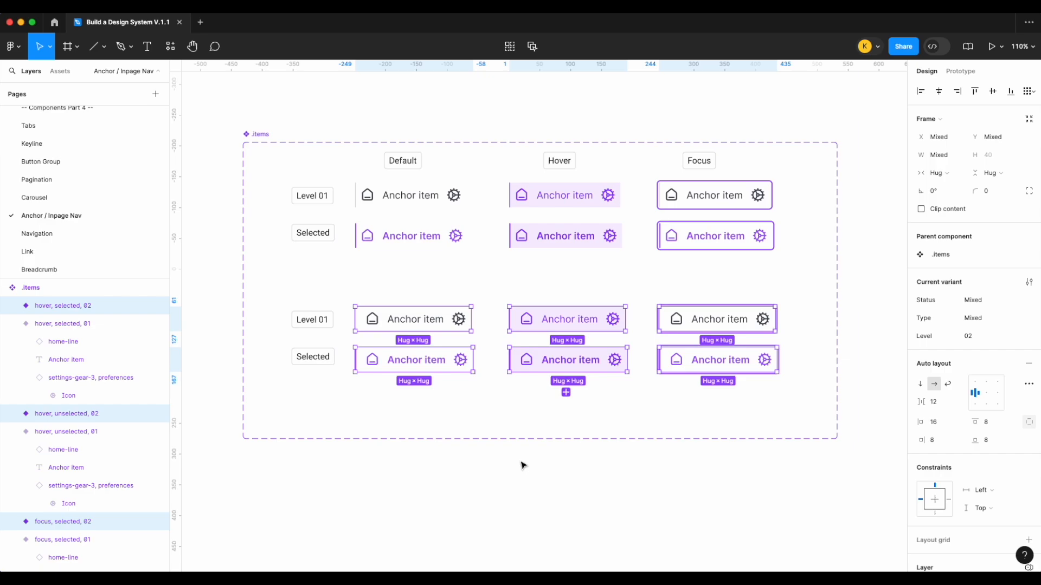
pyautogui.click(327, 321)
pyautogui.click(330, 323)
pyautogui.doubleClick(330, 324)
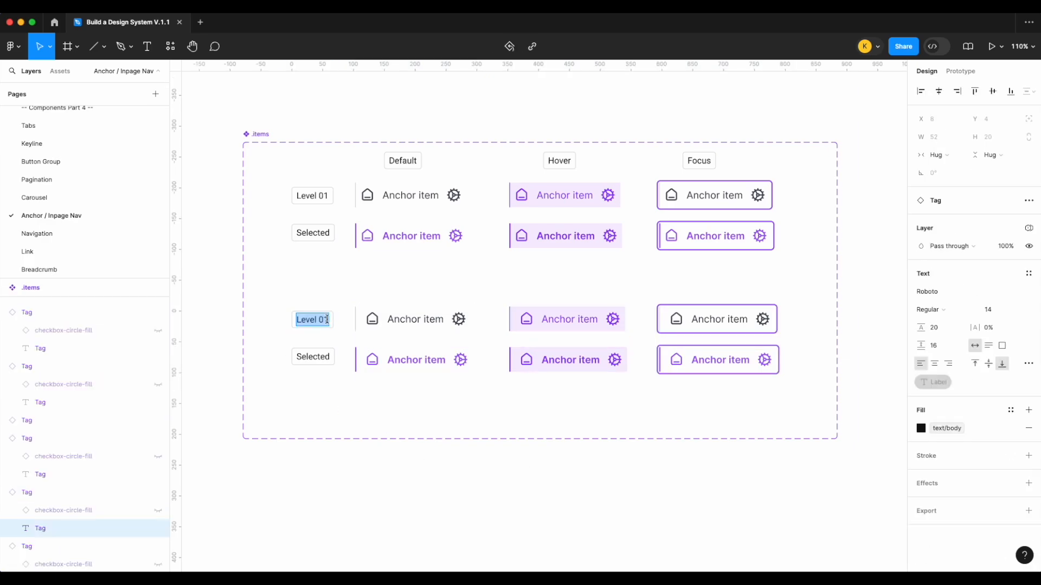
pyautogui.press('BackSpace')
pyautogui.write('2')
pyautogui.click(344, 444)
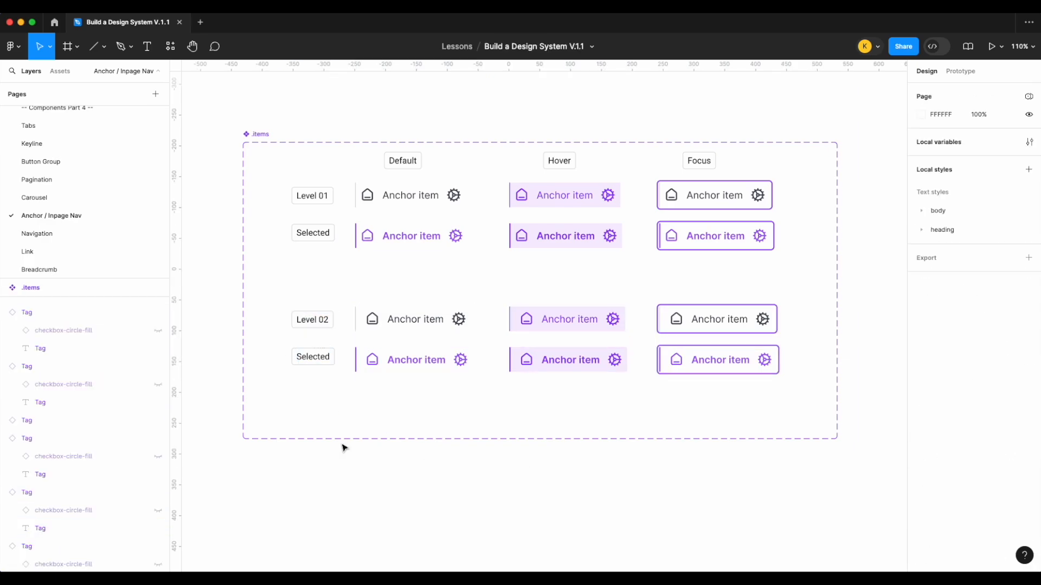
# Step: Place a test instance of the default variant below the component set and switch its Level to 02
pyautogui.click(434, 201)
pyautogui.moveTo(433, 201); pyautogui.dragTo(432, 506)
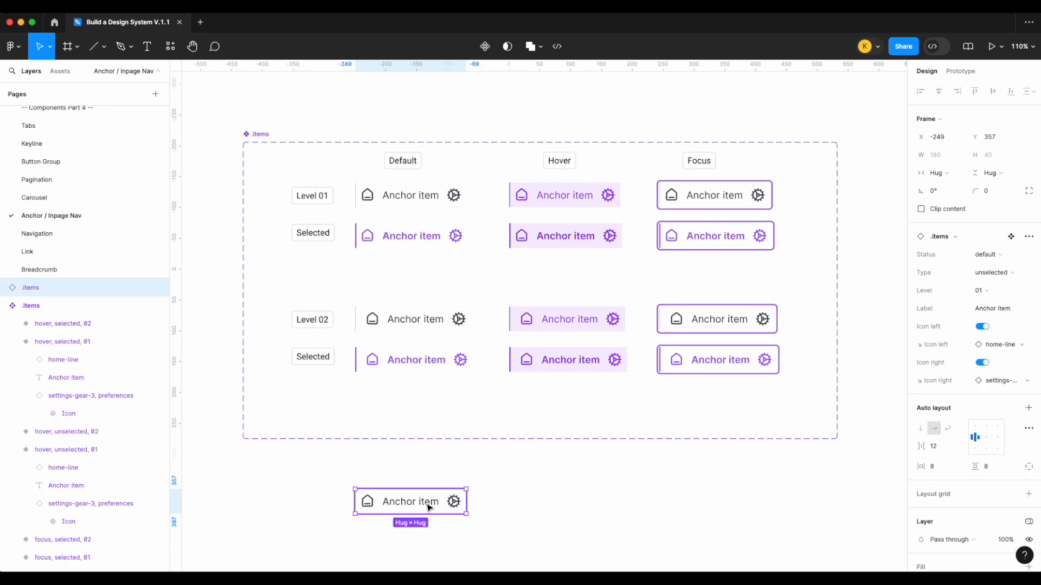
pyautogui.scroll(-1, 635, 386)
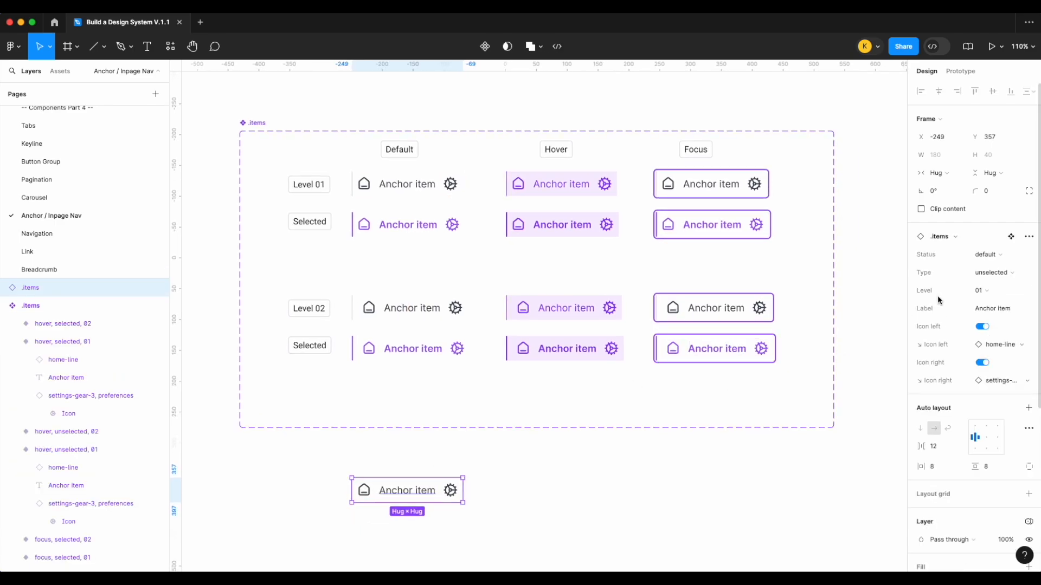
pyautogui.click(993, 289)
pyautogui.click(985, 304)
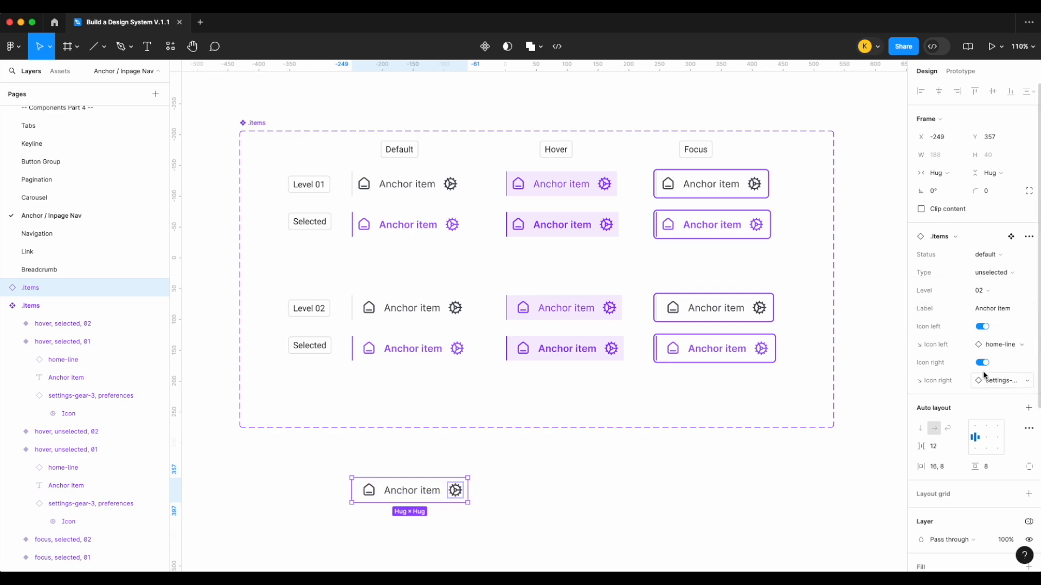
pyautogui.click(993, 273)
pyautogui.click(993, 278)
pyautogui.click(993, 258)
pyautogui.click(996, 261)
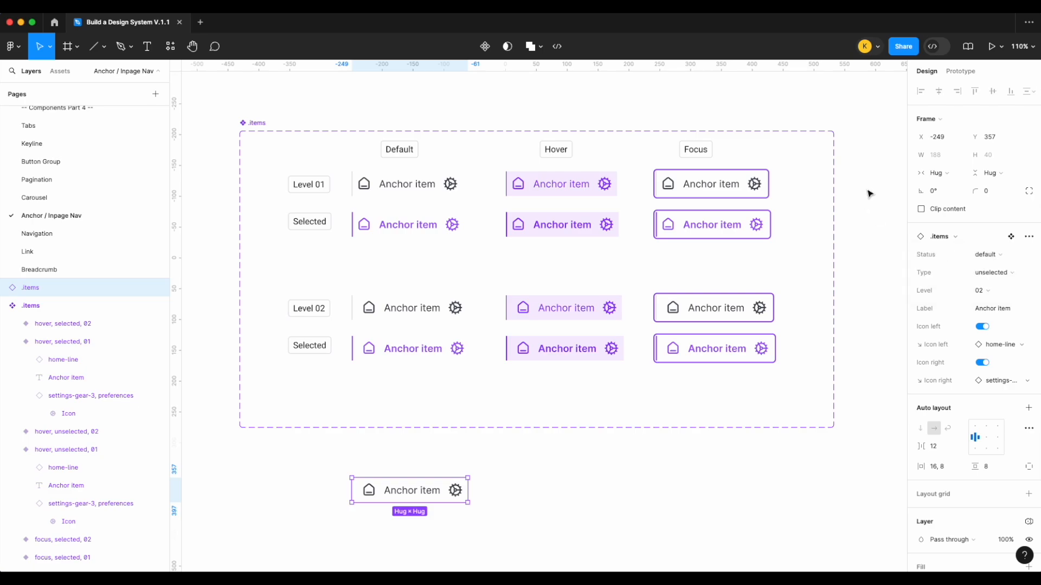
# Step: Delete the test instance below the component set
pyautogui.click(804, 193)
pyautogui.click(399, 495)
pyautogui.press('Delete')
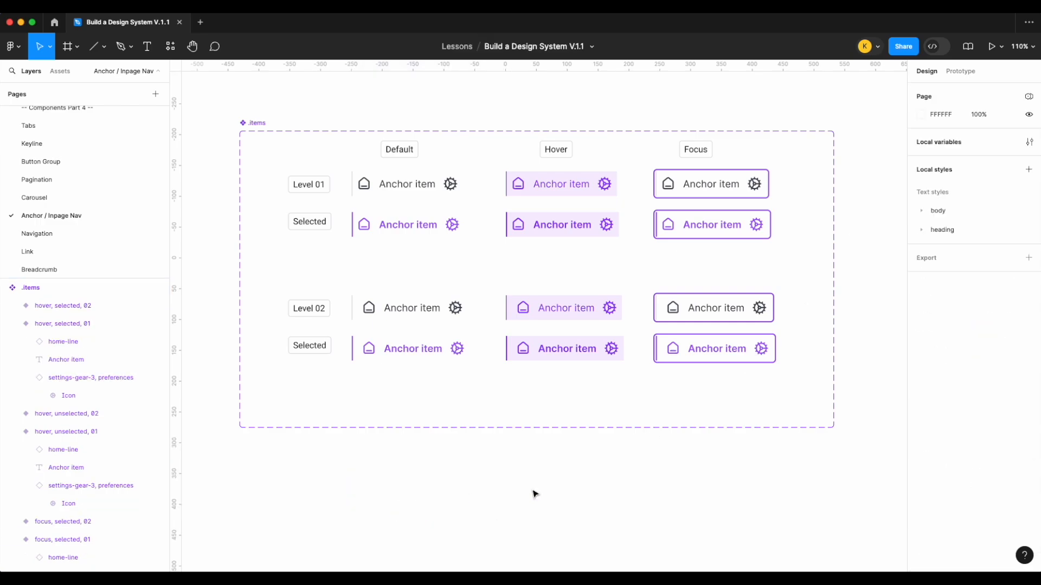
pyautogui.scroll(-5, 440, 395)
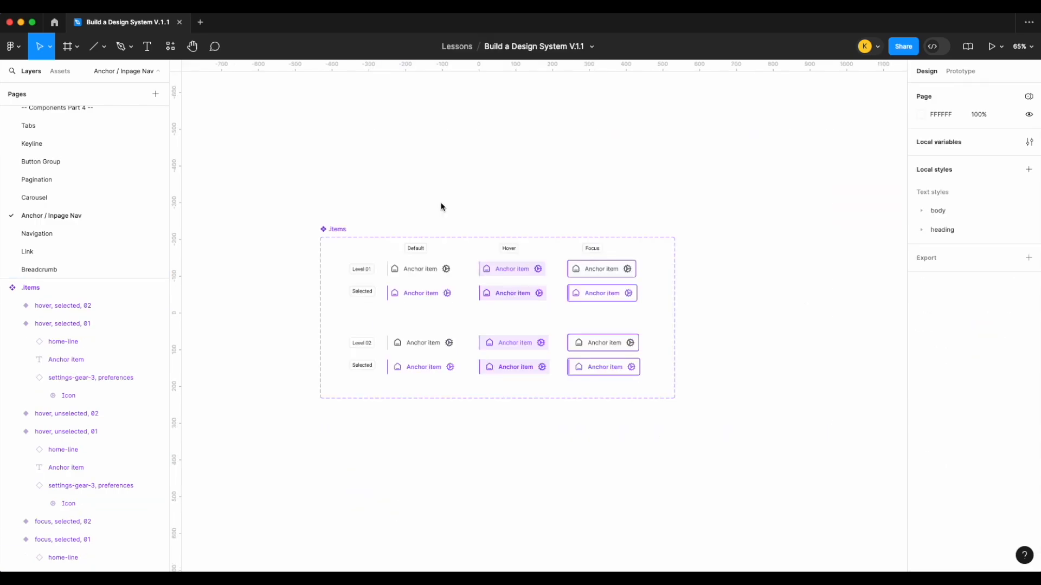
# Step: Place an instance of the default unselected Level 01 variant beside the component set and turn off its left and right icons
pyautogui.click(414, 273)
pyautogui.moveTo(414, 272); pyautogui.dragTo(753, 266)
pyautogui.scroll(5, 751, 264)
pyautogui.hscroll(5, 751, 263)
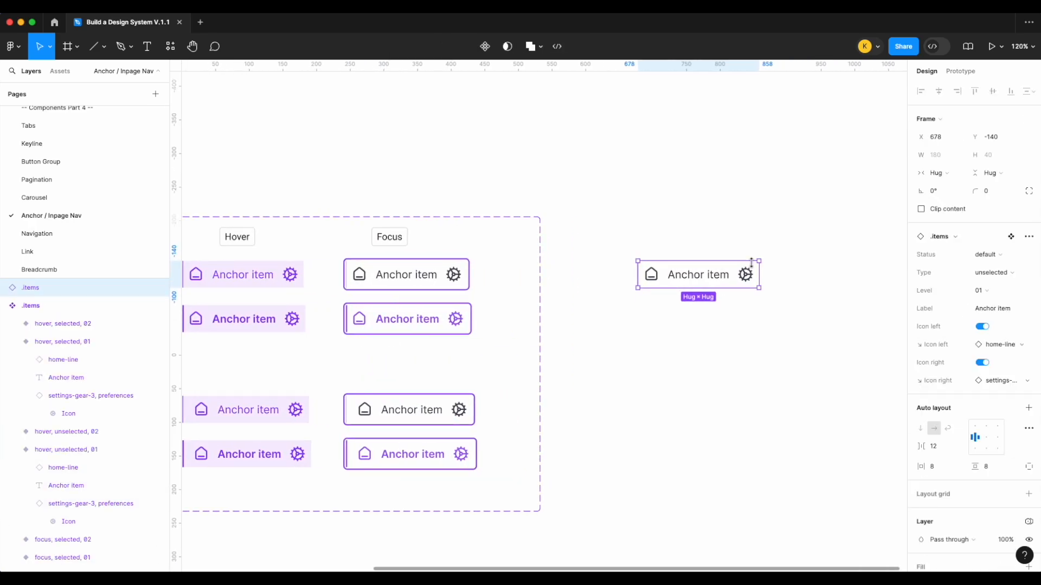
pyautogui.click(983, 326)
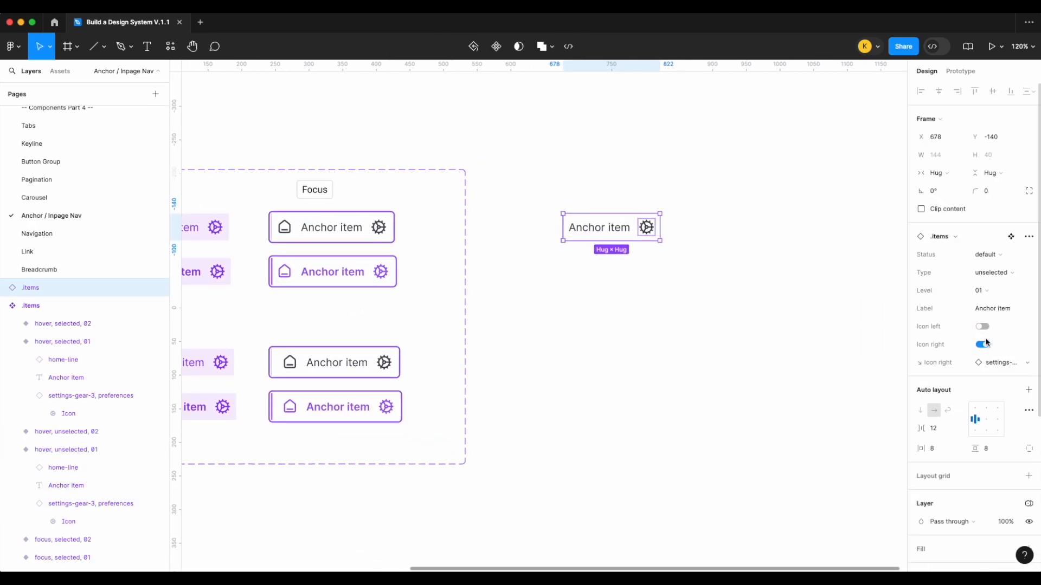
pyautogui.click(982, 345)
pyautogui.click(769, 305)
pyautogui.click(595, 234)
pyautogui.hscroll(3, 594, 234)
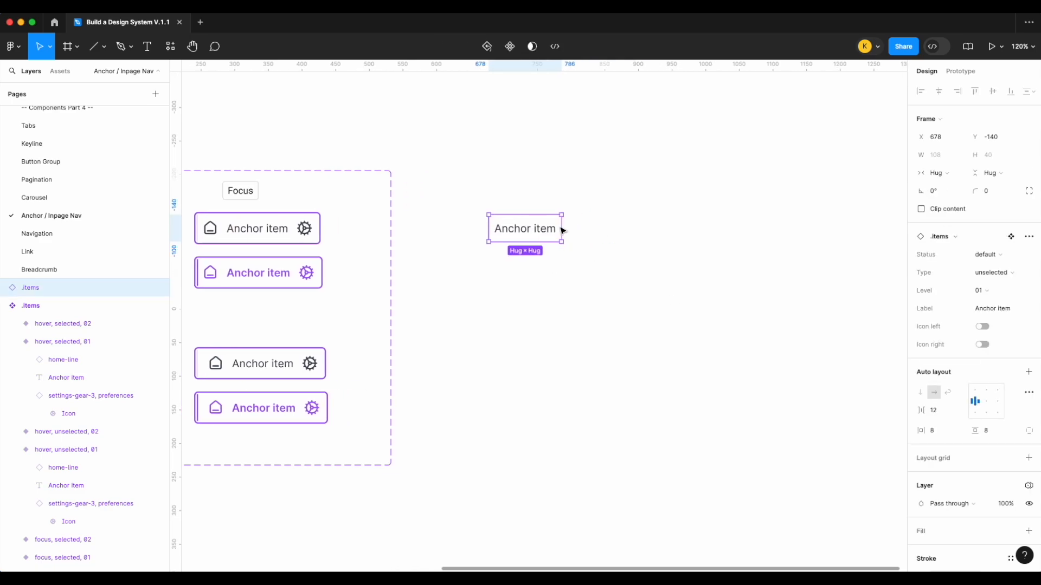
# Step: Duplicate the icon-free instance and wrap both copies in a vertical auto layout frame named Anchor
pyautogui.moveTo(525, 227); pyautogui.dragTo(567, 268)
pyautogui.moveTo(620, 320); pyautogui.dragTo(522, 206)
pyautogui.hotkey('shift', 'a')
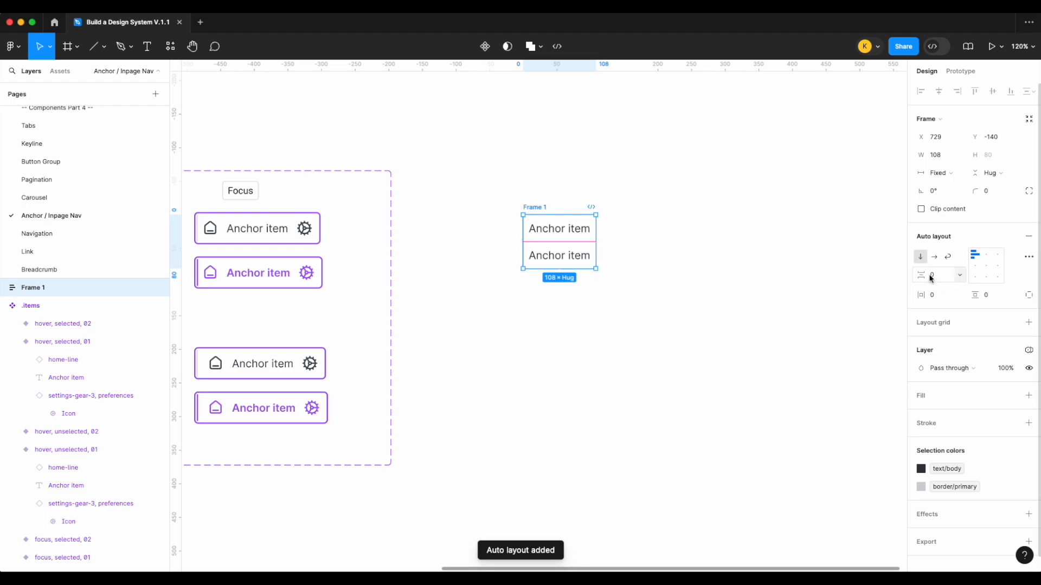
pyautogui.doubleClick(535, 207)
pyautogui.write('Anchor')
pyautogui.click(537, 300)
# Step: Duplicate the second item inside the Anchor frame until the list holds seven items
pyautogui.click(563, 265)
pyautogui.hotkey('ctrl', 'd')
pyautogui.hotkey('ctrl', 'd')
pyautogui.hotkey('ctrl', 'd')
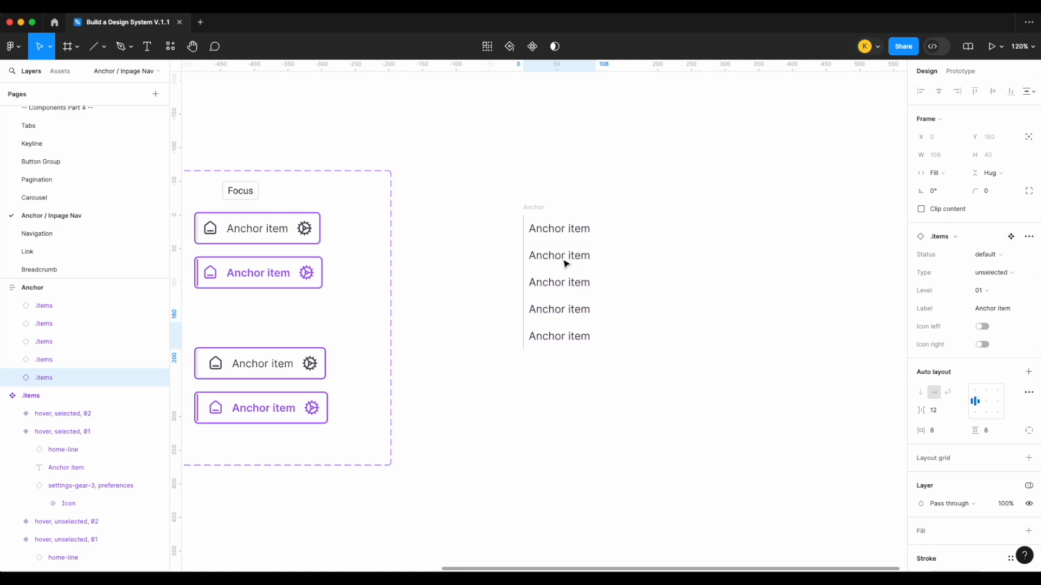
pyautogui.press('super+d')
pyautogui.press('super+d')
# Step: Turn the Anchor frame into a component and place an instance of it beside the main component
pyautogui.click(536, 208)
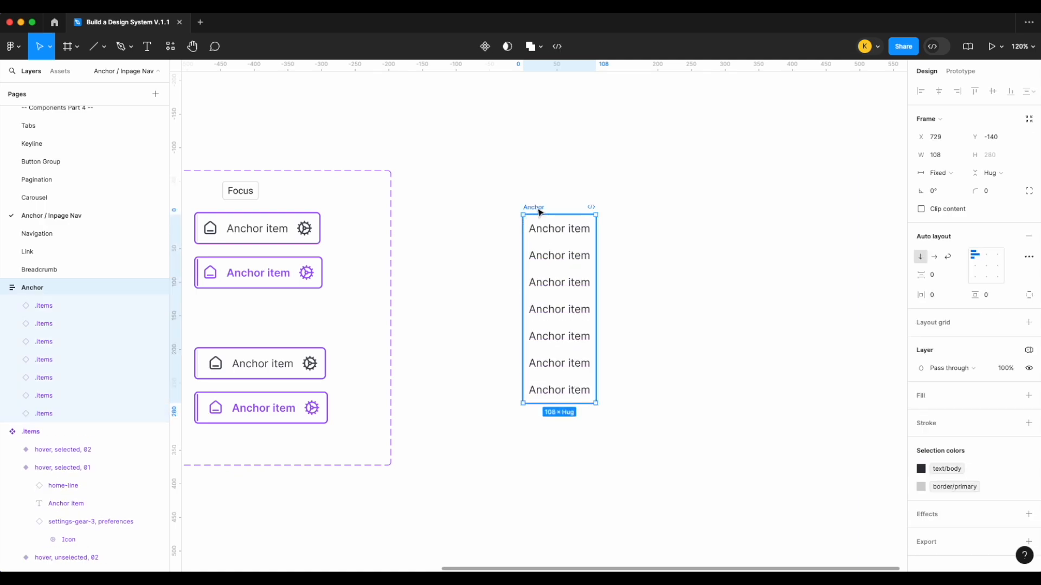
pyautogui.rightClick(537, 208)
pyautogui.click(597, 423)
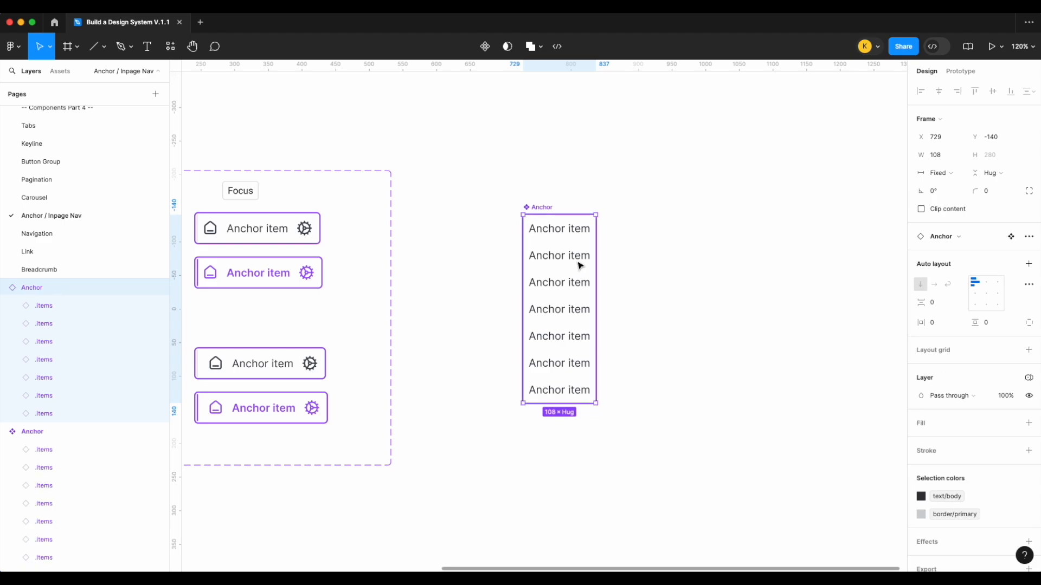
pyautogui.press('super+d')
pyautogui.click(519, 301)
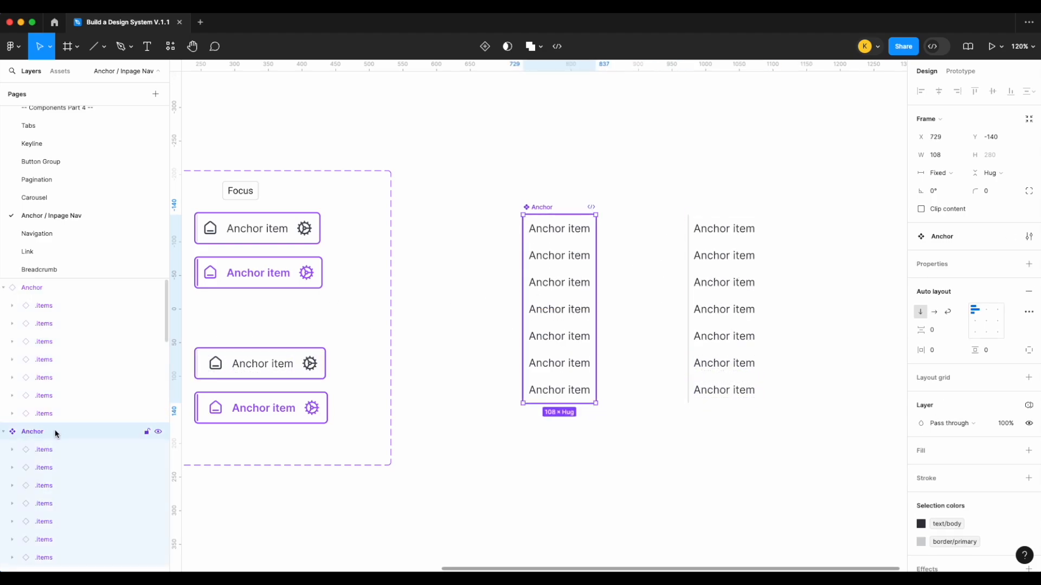
# Step: Hide the last two items of the Anchor main component, keeping the first five visible
pyautogui.scroll(-2, 58, 423)
pyautogui.scroll(-2, 57, 418)
pyautogui.click(158, 469)
pyautogui.click(158, 451)
pyautogui.click(158, 433)
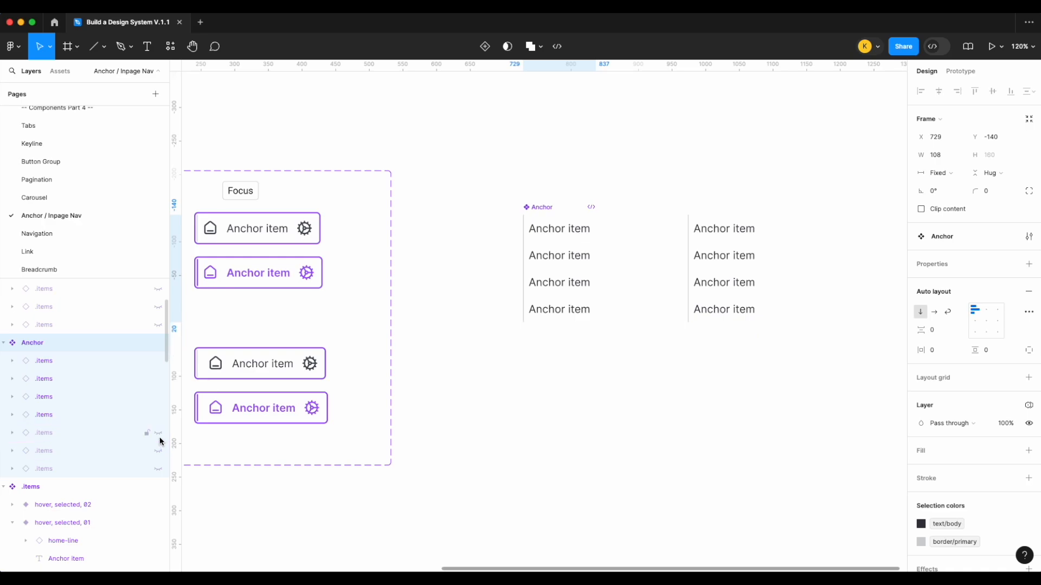
pyautogui.click(158, 433)
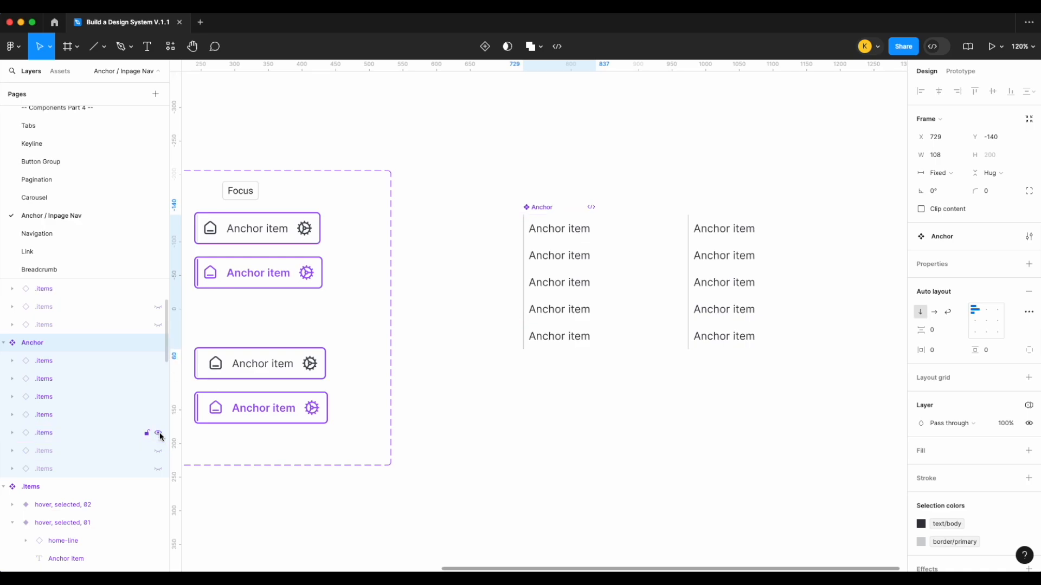
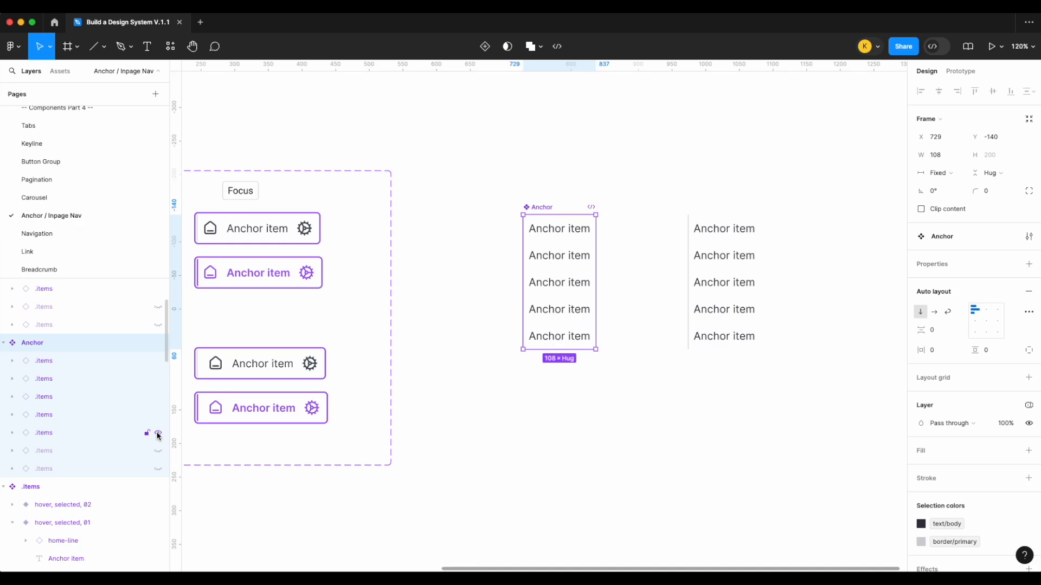
# Step: Hide the fourth and fifth items of the Anchor main component and show them again
pyautogui.click(159, 434)
pyautogui.click(159, 416)
pyautogui.click(159, 416)
pyautogui.click(158, 434)
# Step: Expose the nested instance properties of all seven items, including the two hidden ones, on the Anchor main component
pyautogui.hscroll(3, 593, 456)
pyautogui.click(634, 321)
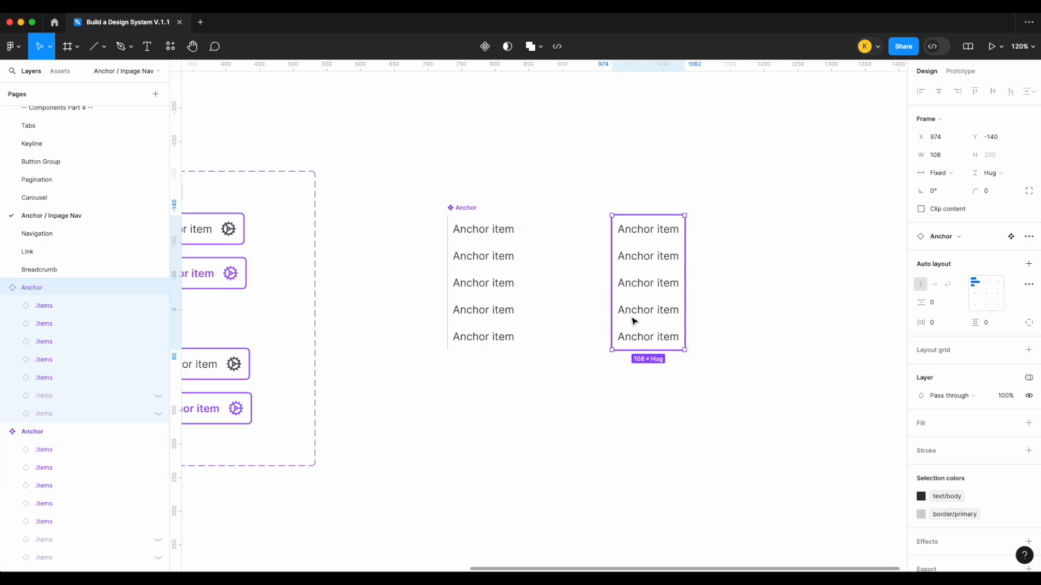
pyautogui.click(471, 217)
pyautogui.click(1028, 264)
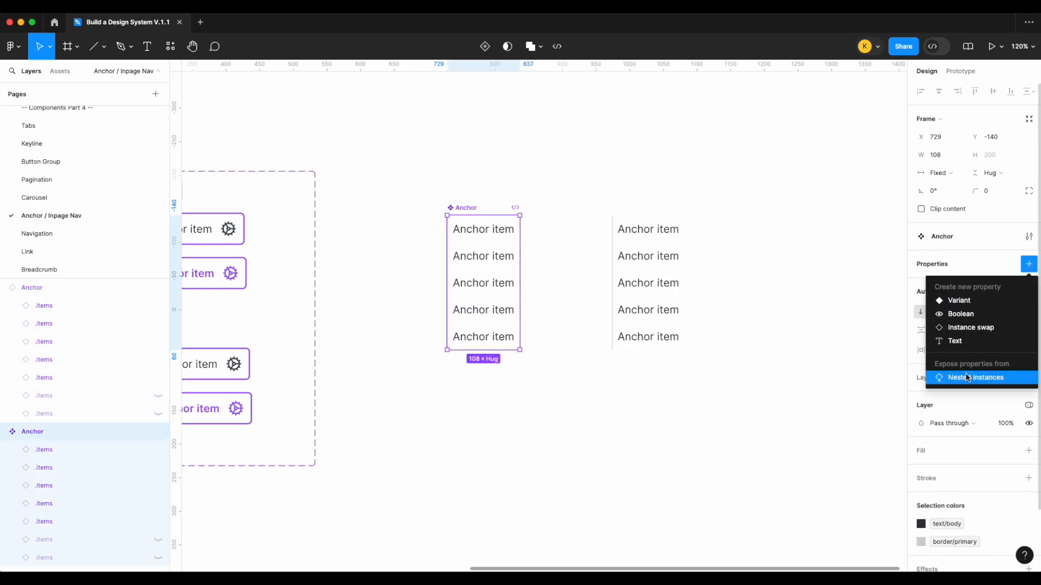
pyautogui.click(976, 377)
pyautogui.click(749, 285)
pyautogui.click(749, 304)
pyautogui.click(749, 322)
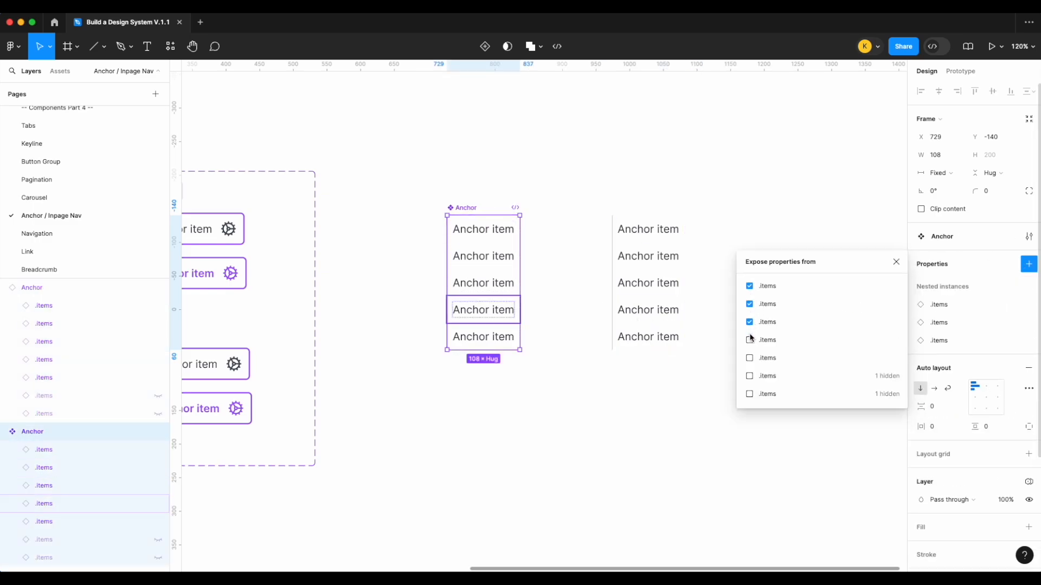
pyautogui.click(749, 340)
pyautogui.click(749, 358)
pyautogui.click(749, 377)
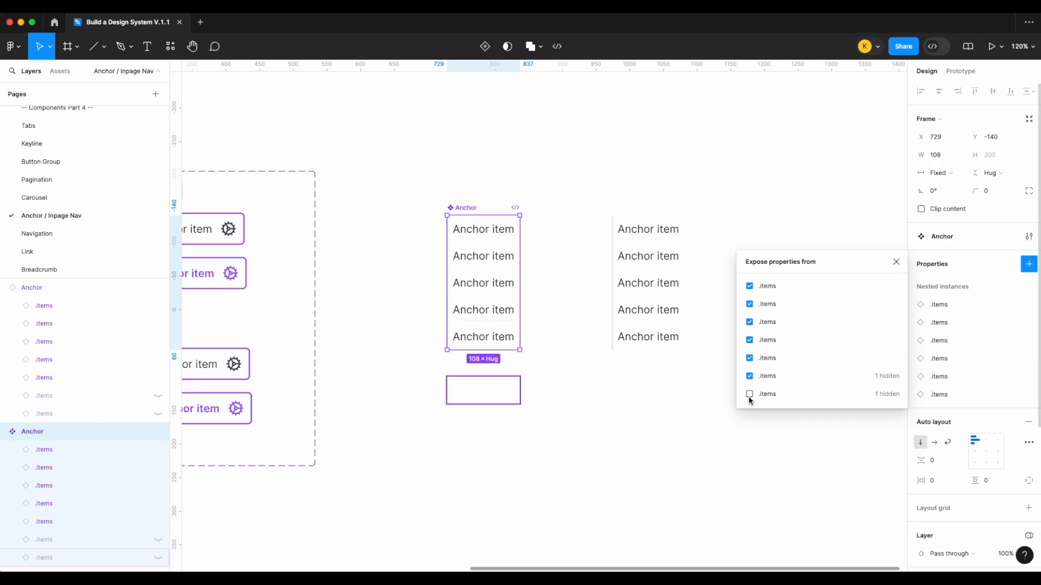
pyautogui.click(749, 394)
pyautogui.click(899, 264)
# Step: Turn on the right icon of the second item through the Anchor instance's exposed properties
pyautogui.click(601, 267)
pyautogui.click(648, 268)
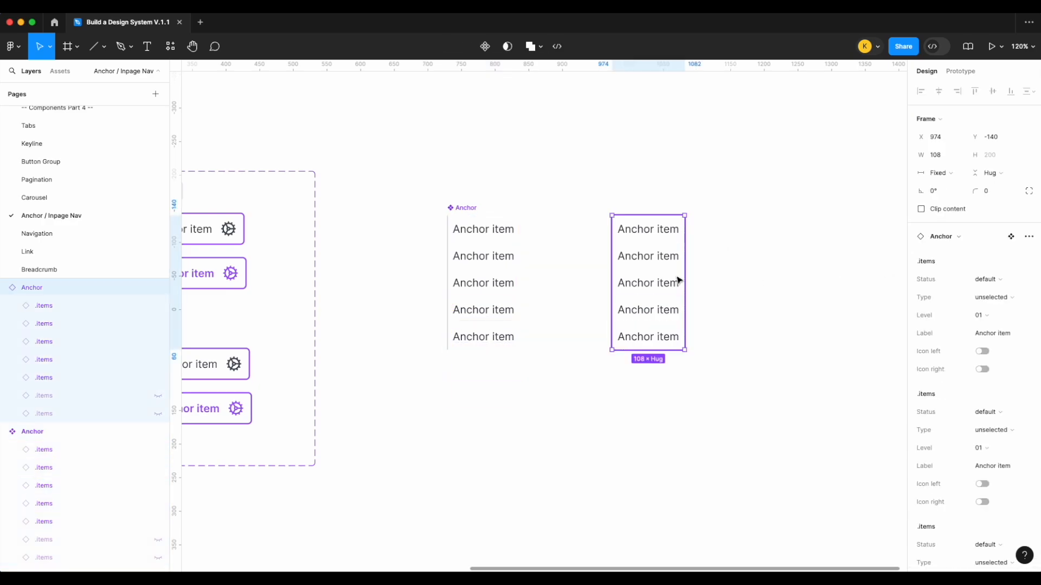
pyautogui.hscroll(1, 758, 293)
pyautogui.scroll(3, 758, 296)
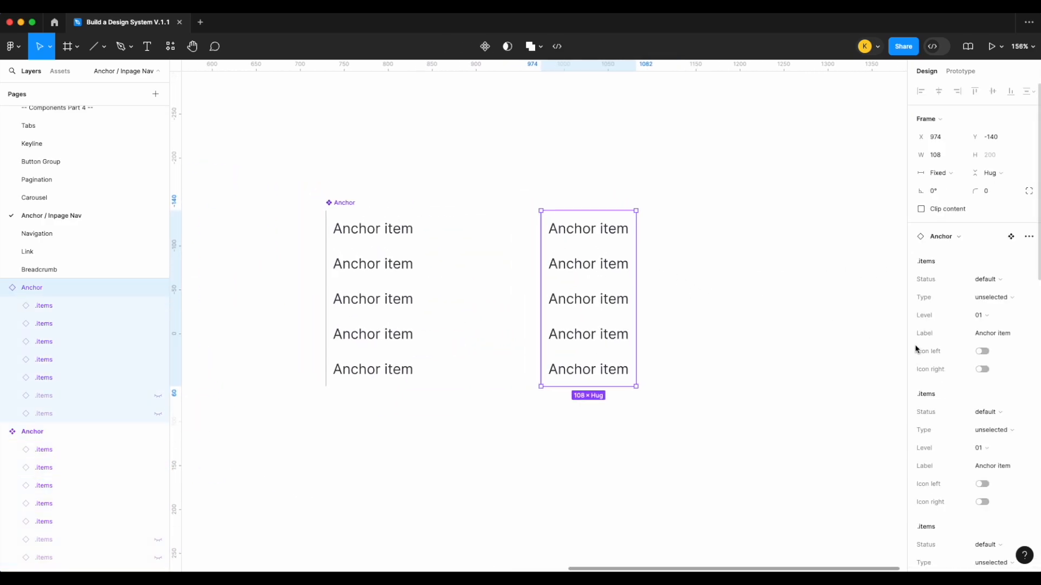
pyautogui.scroll(-3, 995, 350)
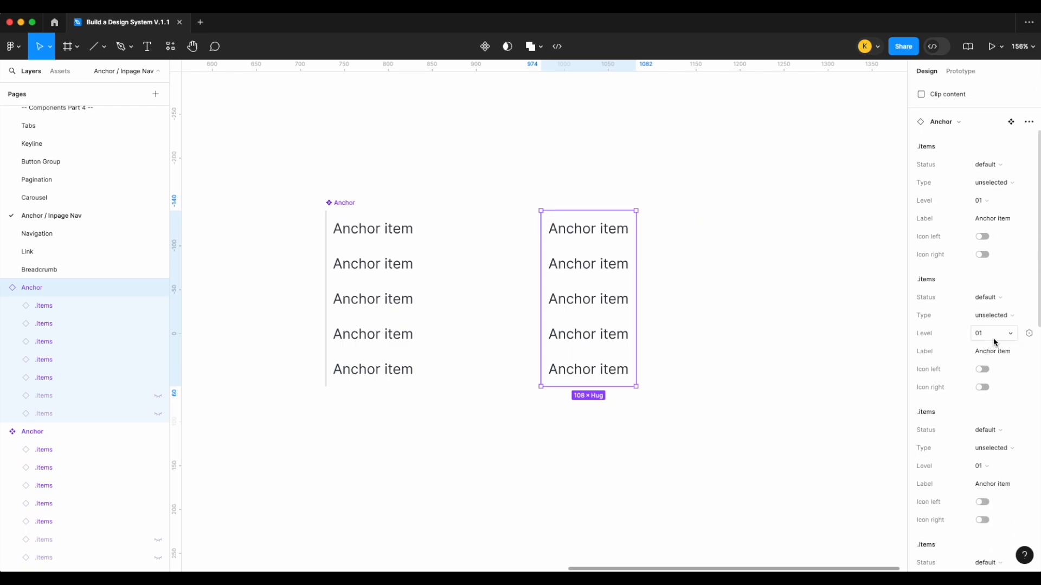
pyautogui.click(983, 387)
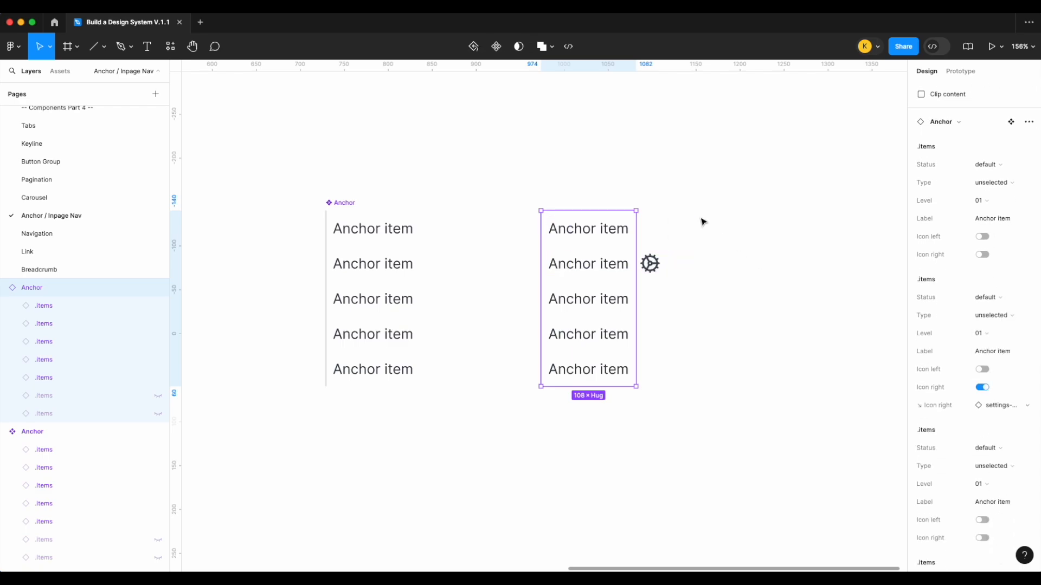
# Step: Set the horizontal sizing of the Anchor main component to Hug
pyautogui.click(378, 255)
pyautogui.scroll(3, 937, 238)
pyautogui.click(936, 173)
pyautogui.click(940, 187)
pyautogui.click(689, 265)
# Step: Swap the right icon of the Anchor instance's second item to chevron-down-small
pyautogui.click(645, 267)
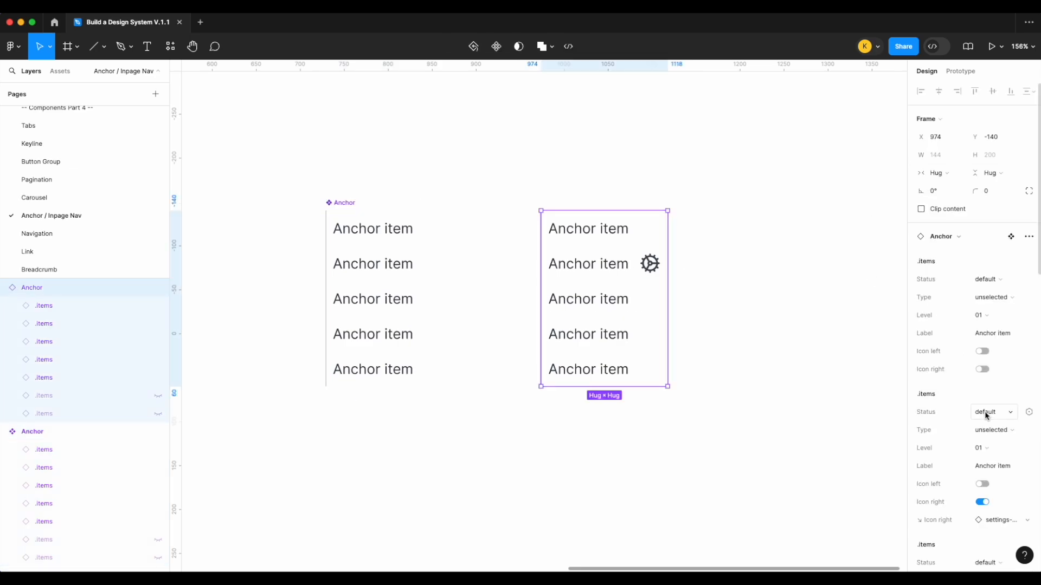
pyautogui.scroll(-3, 986, 417)
pyautogui.click(1003, 379)
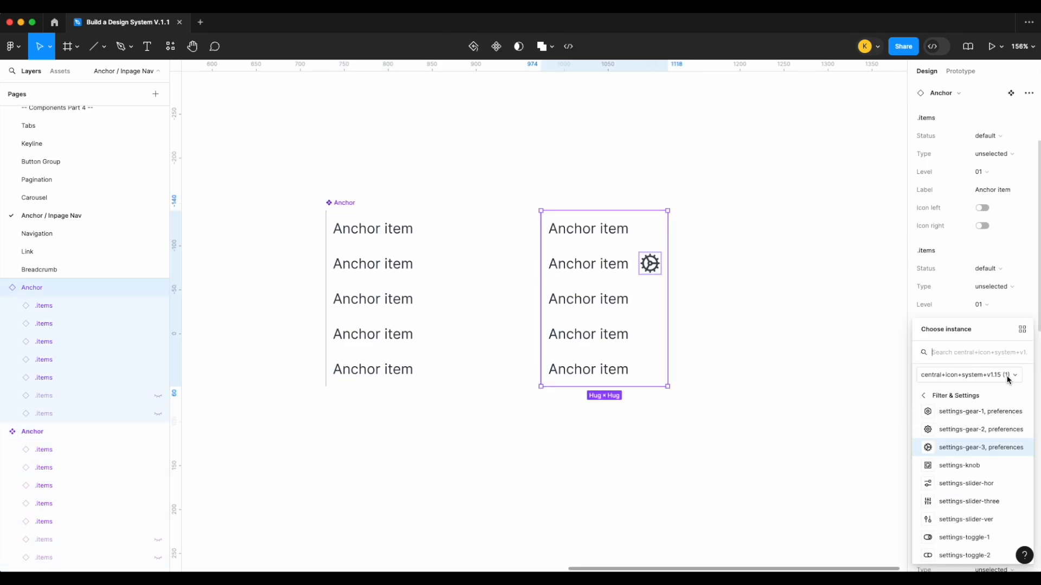
pyautogui.write('chevro')
pyautogui.scroll(-2, 986, 496)
pyautogui.scroll(-3, 985, 495)
pyautogui.scroll(3, 984, 474)
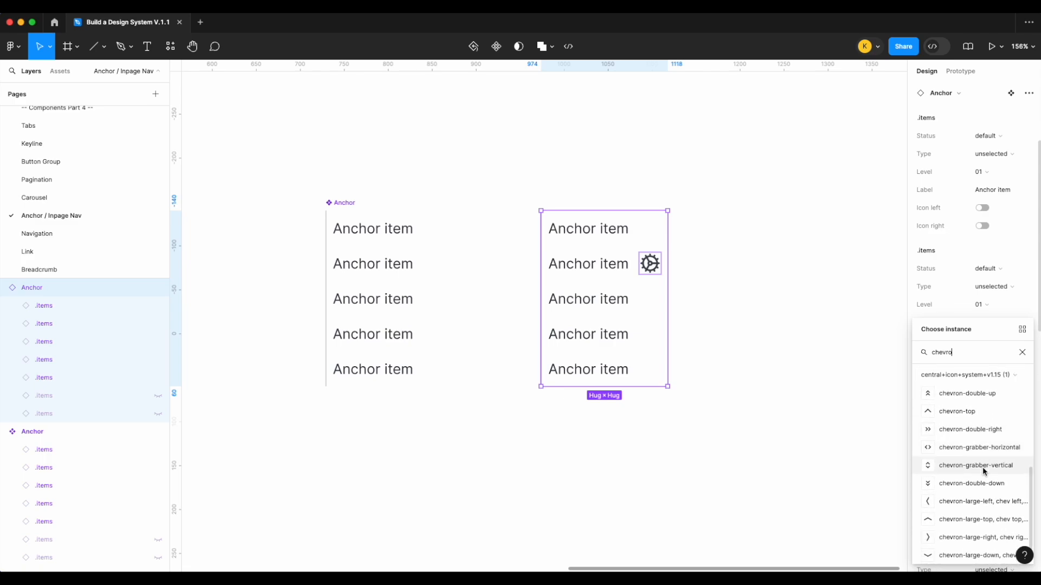
pyautogui.scroll(2, 986, 486)
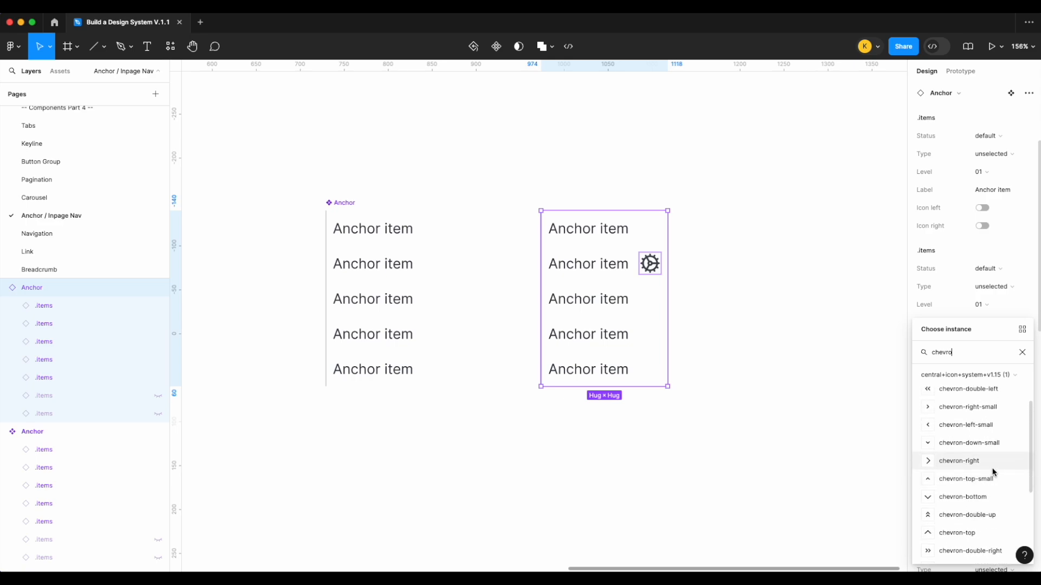
pyautogui.click(994, 461)
pyautogui.hscroll(1, 754, 320)
pyautogui.hscroll(1, 748, 311)
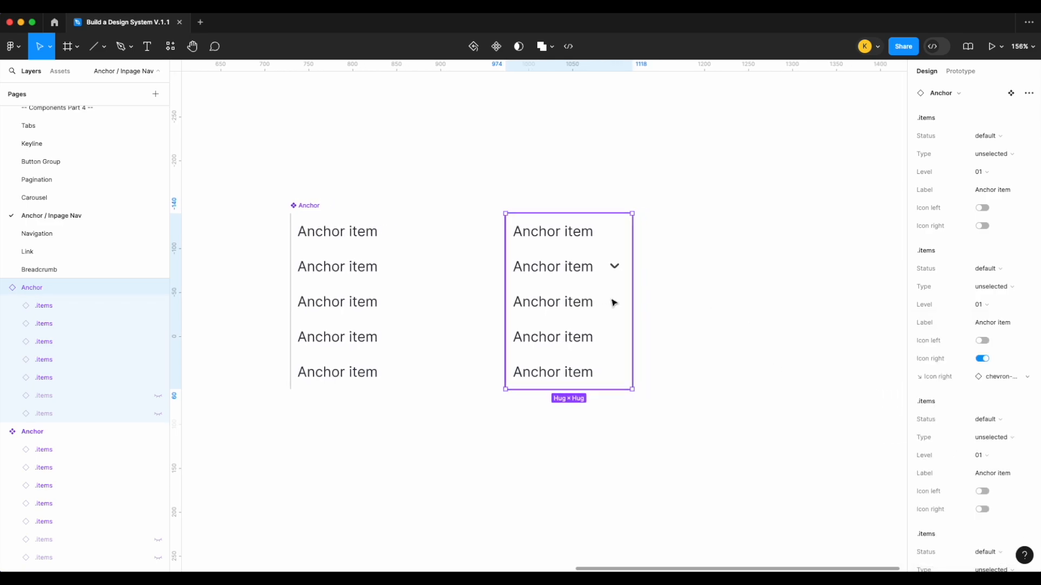
pyautogui.hscroll(1, 619, 279)
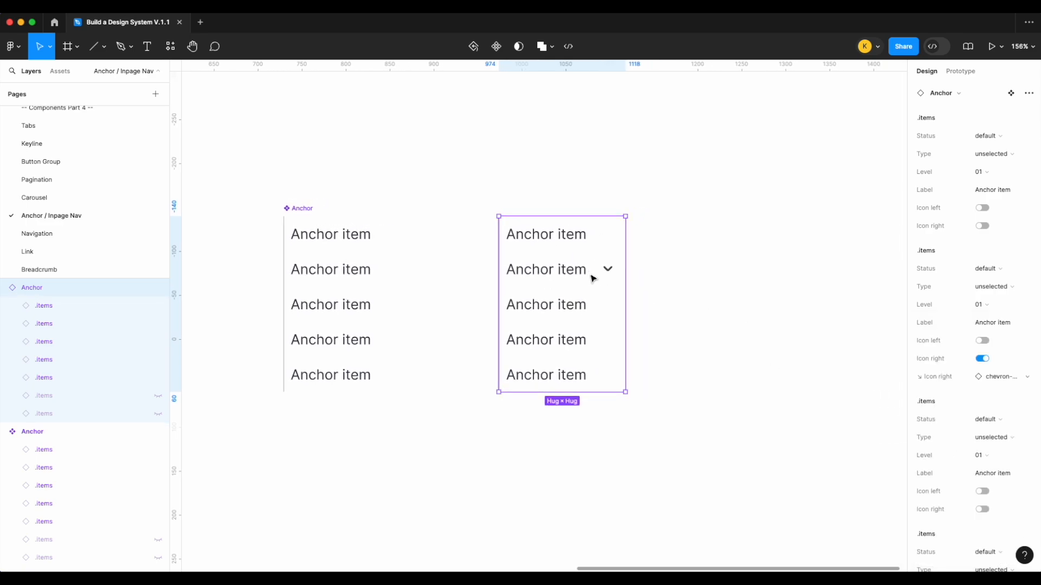
# Step: Set the Level of the third and fourth items in the Anchor instance to 02
pyautogui.click(581, 308)
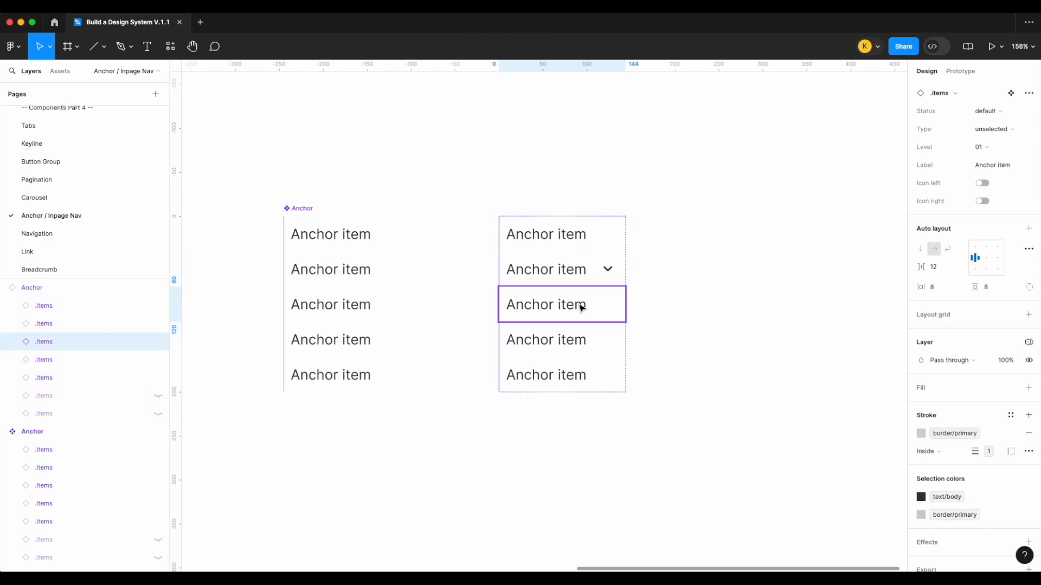
pyautogui.click(690, 324)
pyautogui.click(600, 311)
pyautogui.click(599, 311)
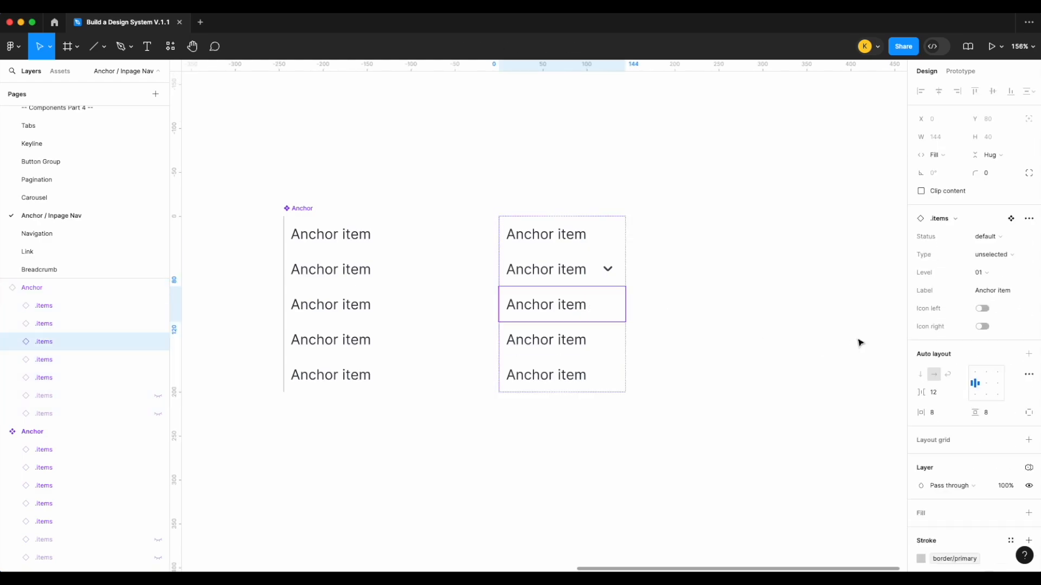
pyautogui.click(980, 272)
pyautogui.click(987, 288)
pyautogui.click(623, 347)
pyautogui.click(980, 273)
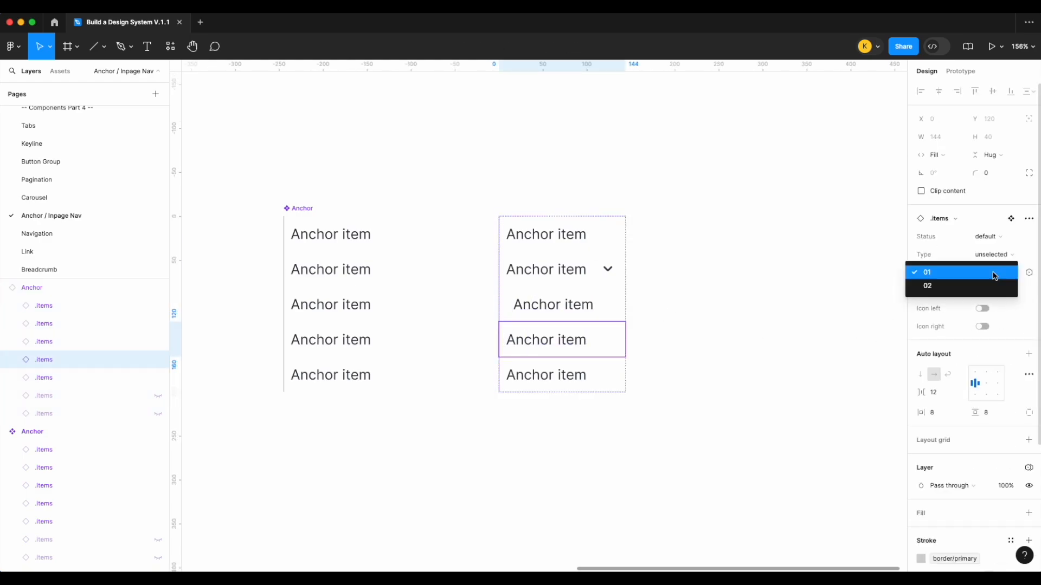
pyautogui.click(987, 287)
# Step: Set the Type of the Anchor instance's second item to selected
pyautogui.click(587, 274)
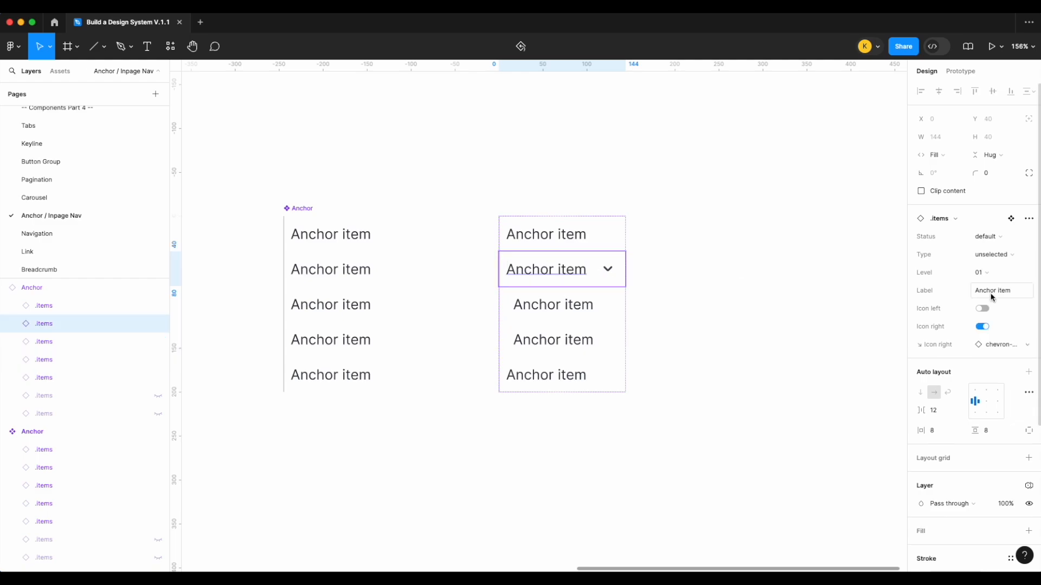
pyautogui.click(993, 254)
pyautogui.click(968, 267)
pyautogui.click(754, 305)
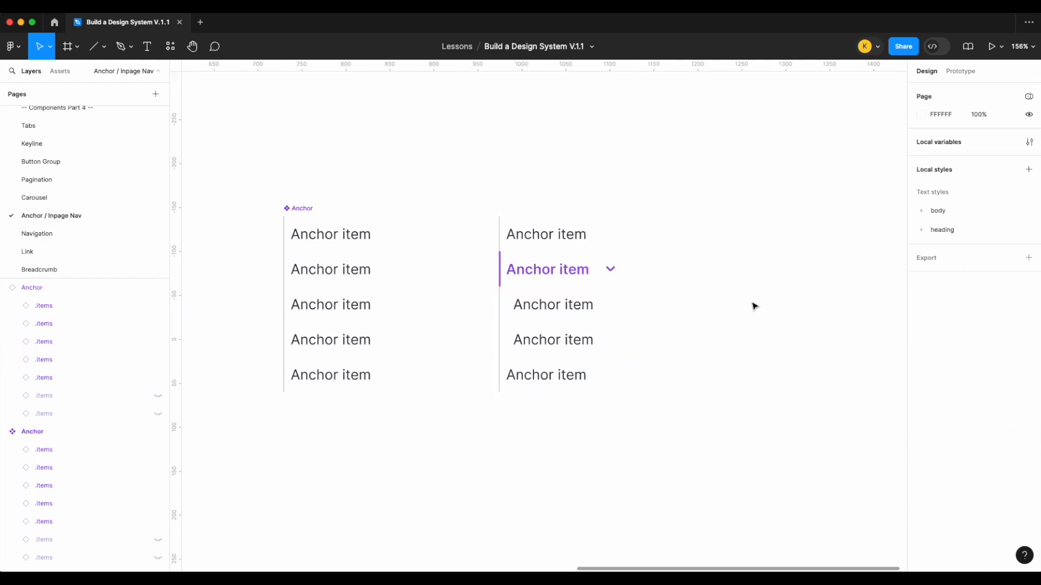
# Step: Swap the selected second item's chevron icon to chevron-top-small
pyautogui.click(570, 268)
pyautogui.keyDown('super'); pyautogui.click(571, 268); pyautogui.keyUp('super')
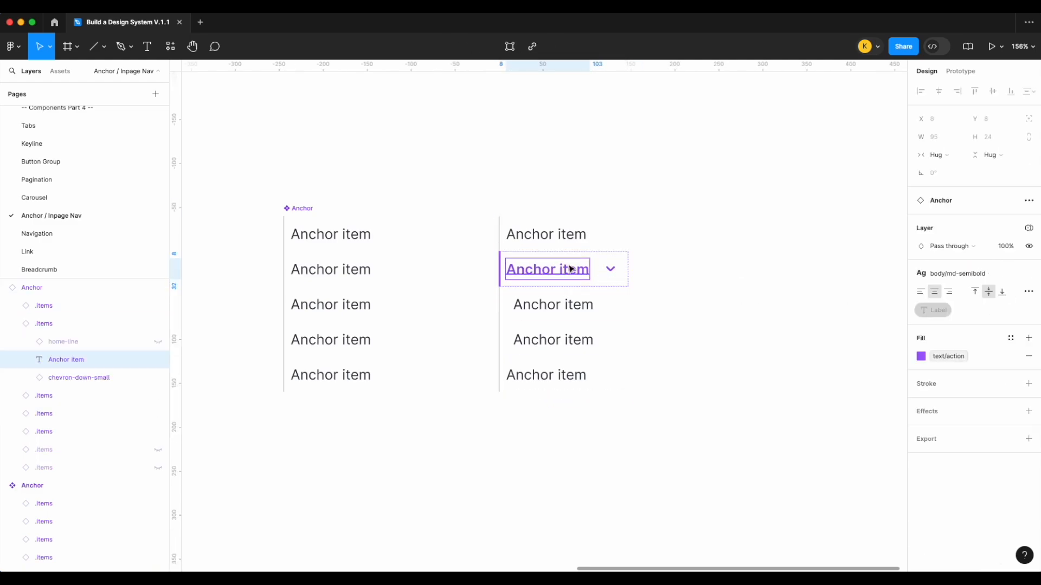
pyautogui.doubleClick(571, 269)
pyautogui.click(612, 271)
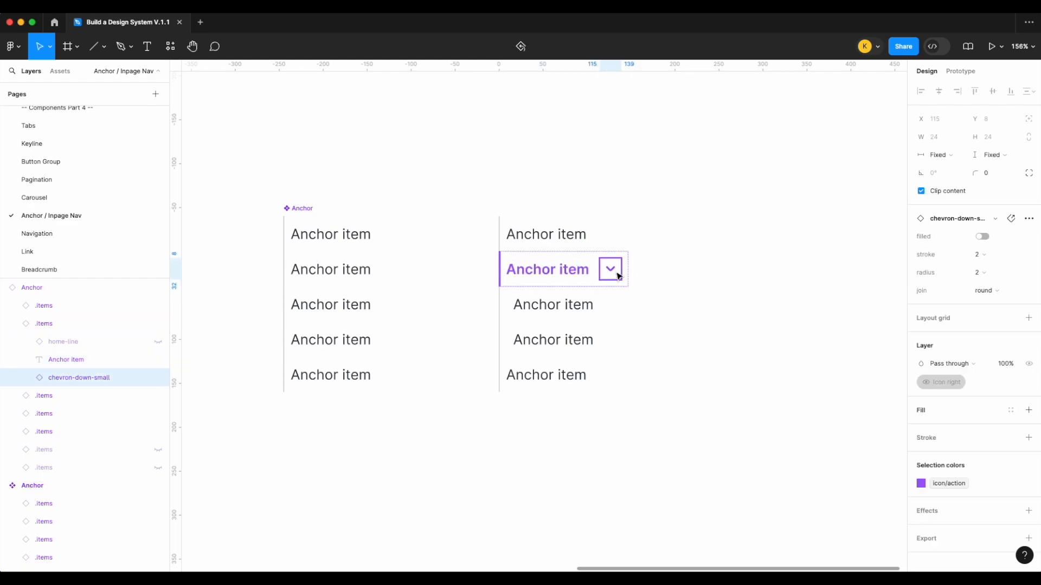
pyautogui.click(995, 219)
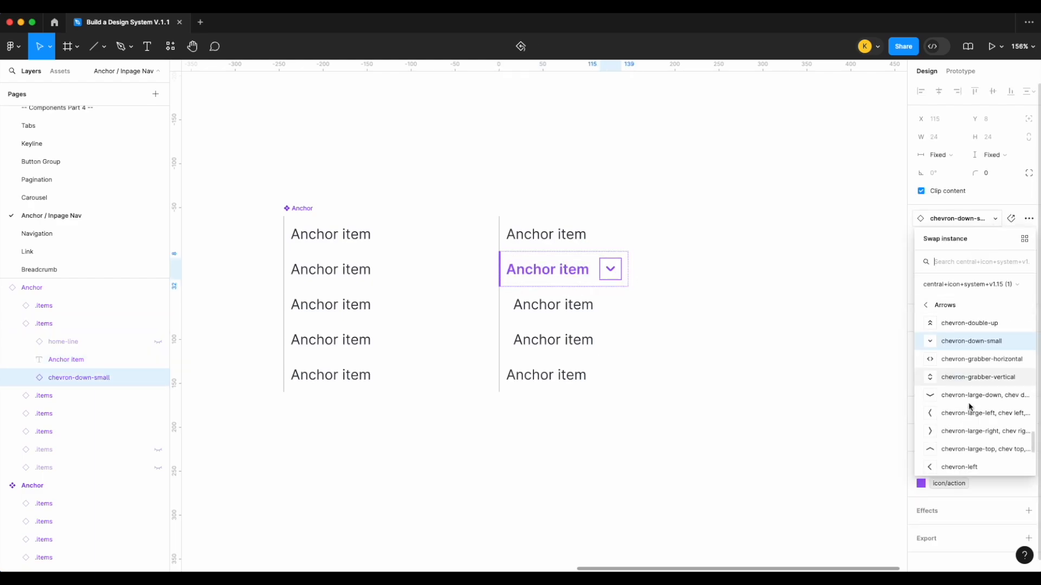
pyautogui.scroll(-5, 976, 391)
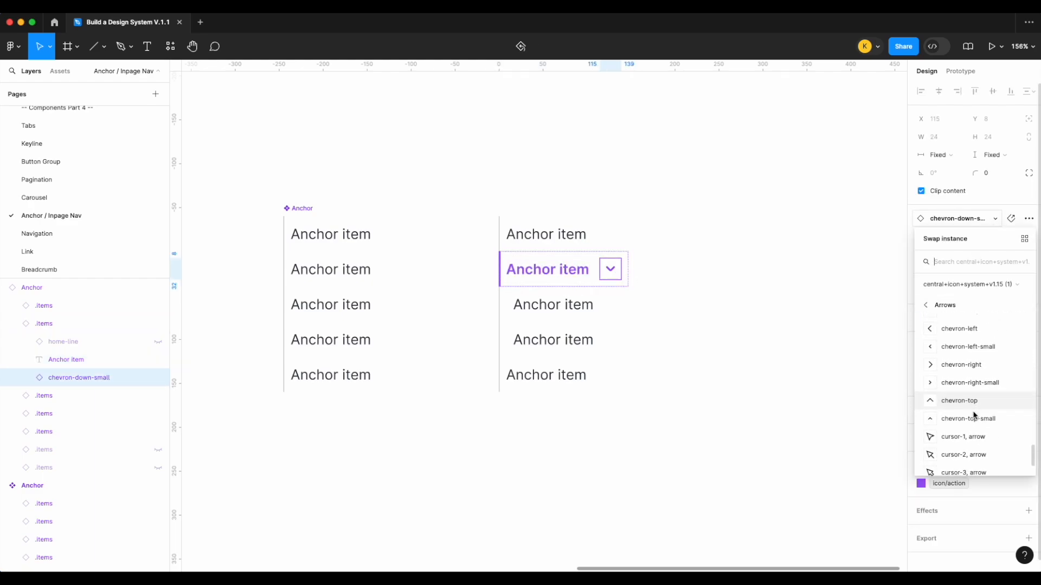
pyautogui.click(970, 419)
pyautogui.click(576, 304)
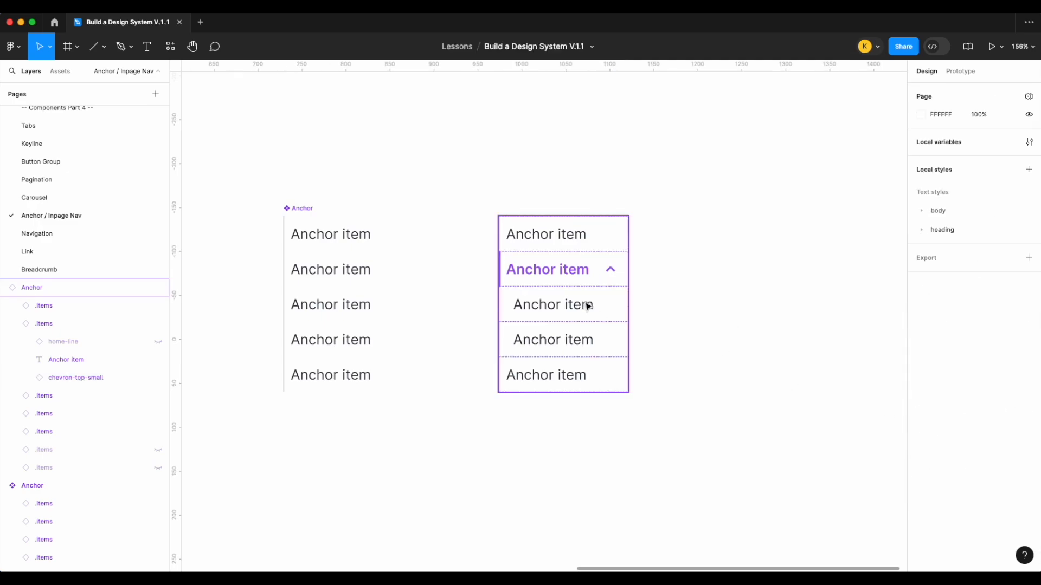
# Step: Label the Anchor instance's second item Settings and its third item Billing
pyautogui.click(598, 313)
pyautogui.click(570, 271)
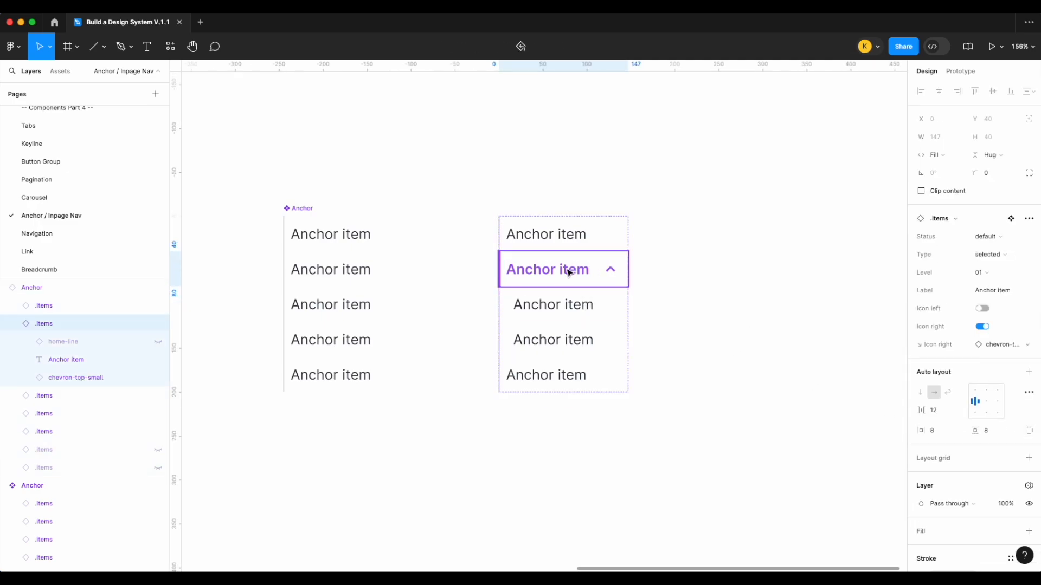
pyautogui.click(1002, 291)
pyautogui.write('Settings')
pyautogui.click(567, 304)
pyautogui.click(1000, 292)
pyautogui.write('B')
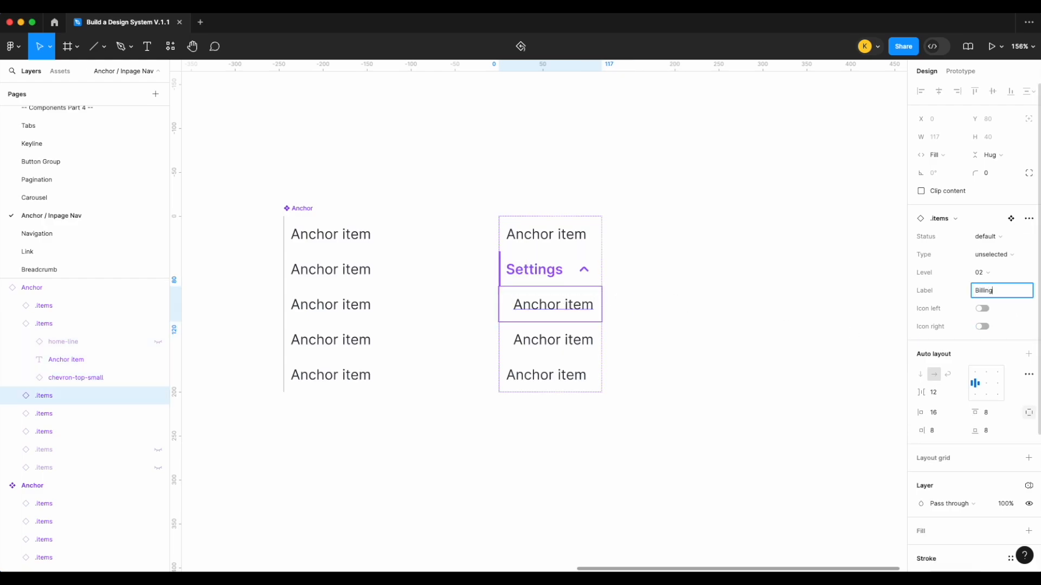
pyautogui.write('illing')
pyautogui.press('Return')
# Step: Label the fourth item of the Anchor instance Notifications
pyautogui.click(567, 336)
pyautogui.click(1006, 291)
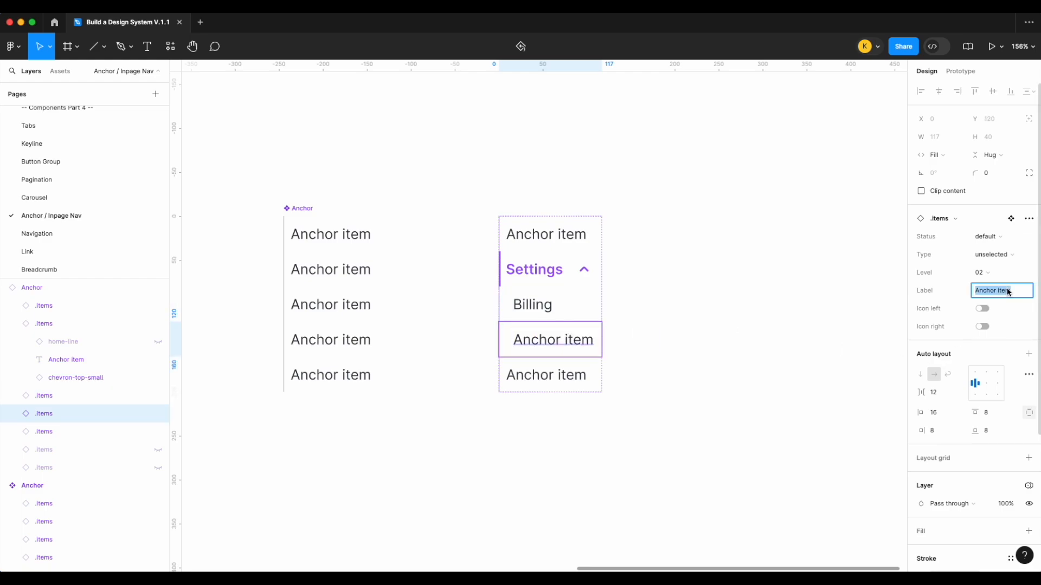
pyautogui.write('Notification')
pyautogui.press('Return')
pyautogui.click(730, 316)
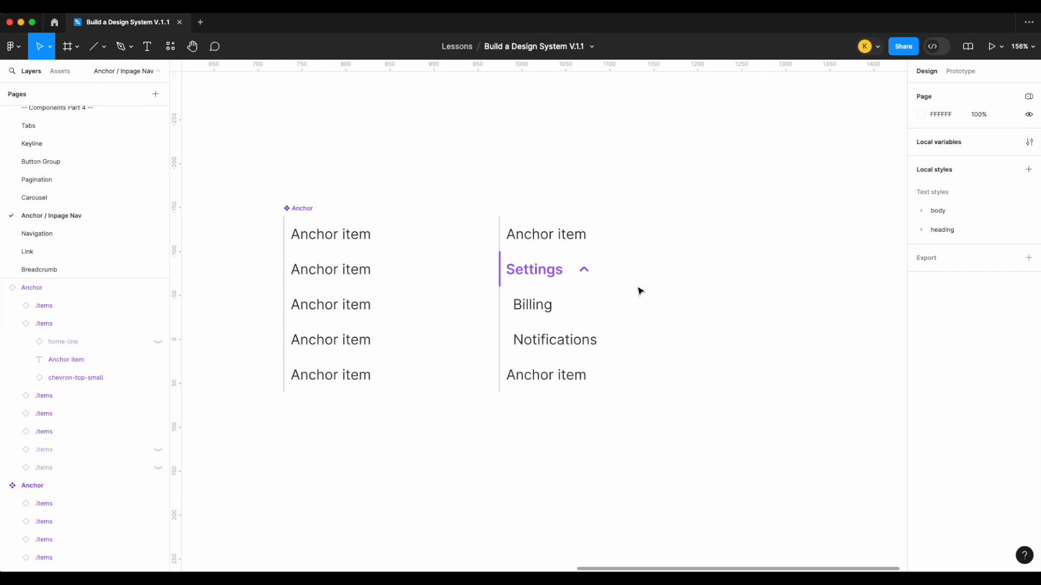
# Step: Delete the customized Anchor instance beside the main Anchor component
pyautogui.scroll(-5, 678, 285)
pyautogui.scroll(-3, 676, 261)
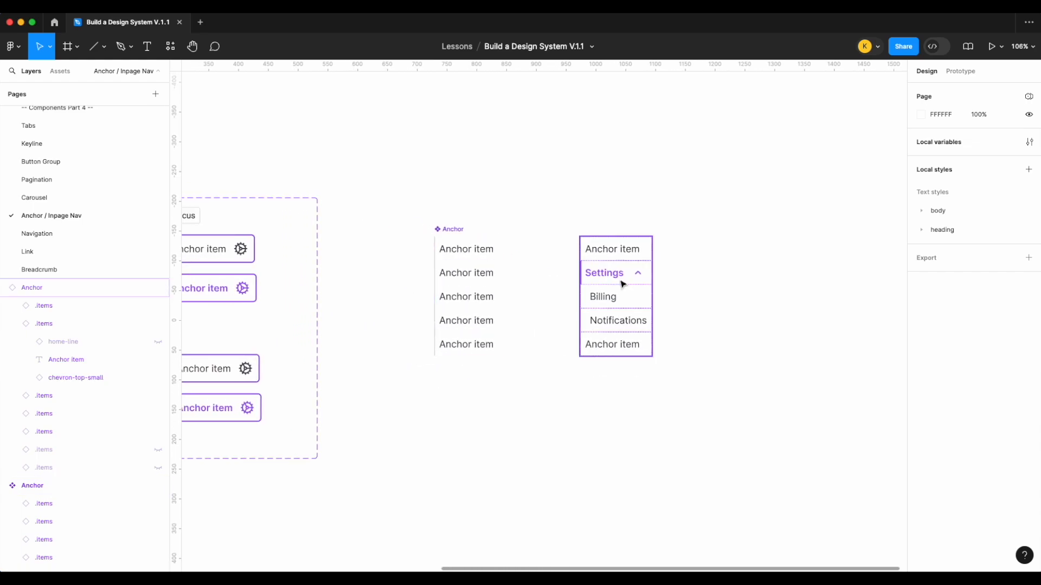
pyautogui.click(494, 268)
pyautogui.scroll(-3, 499, 265)
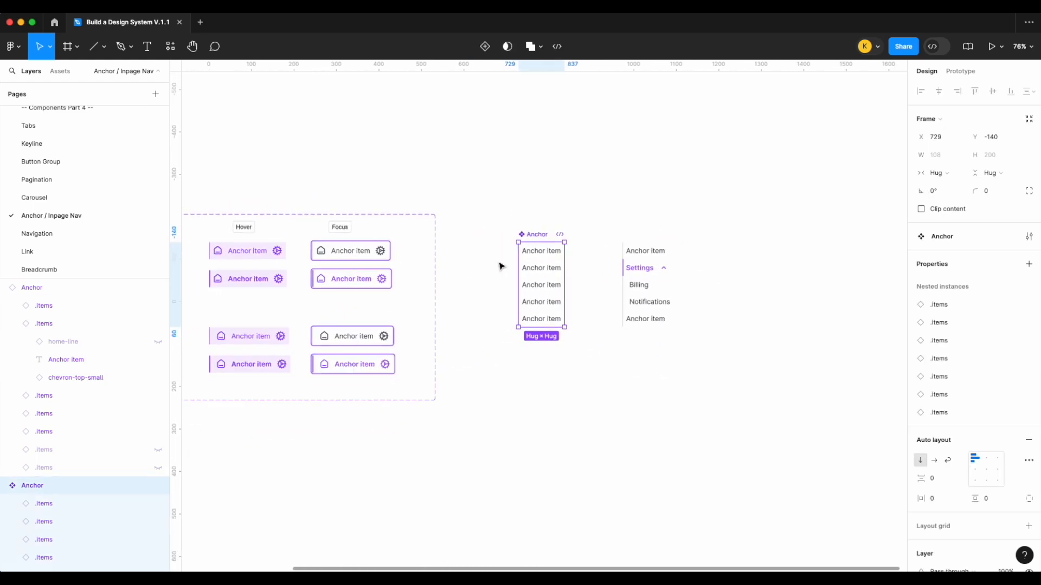
pyautogui.click(764, 392)
pyautogui.moveTo(763, 389); pyautogui.dragTo(704, 249)
pyautogui.press('Delete')
# Step: Move the main Anchor component close beside the .items component set, at about X 603, Y -186
pyautogui.moveTo(625, 239); pyautogui.dragTo(578, 224)
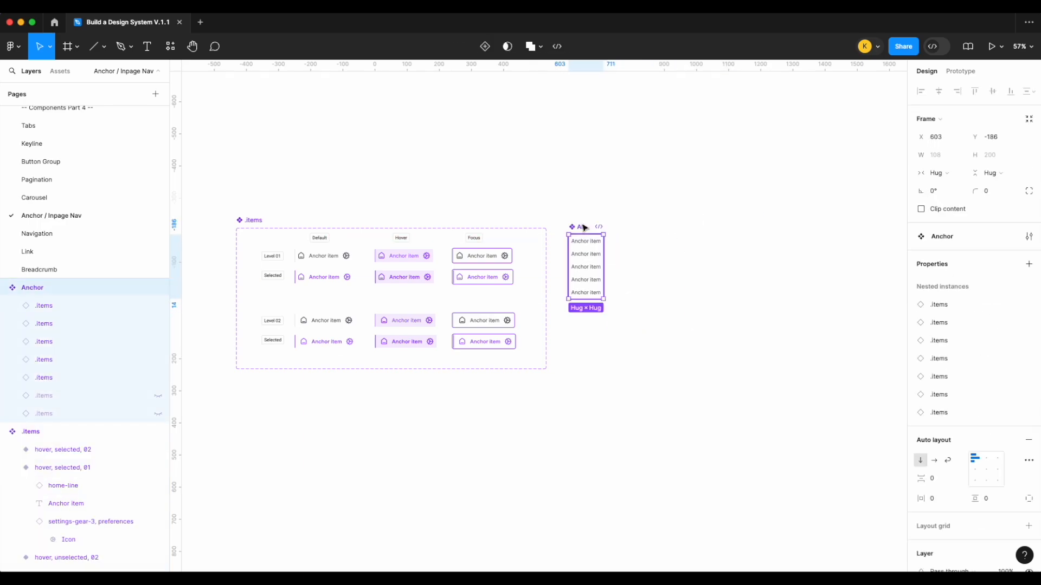
pyautogui.scroll(2, 591, 222)
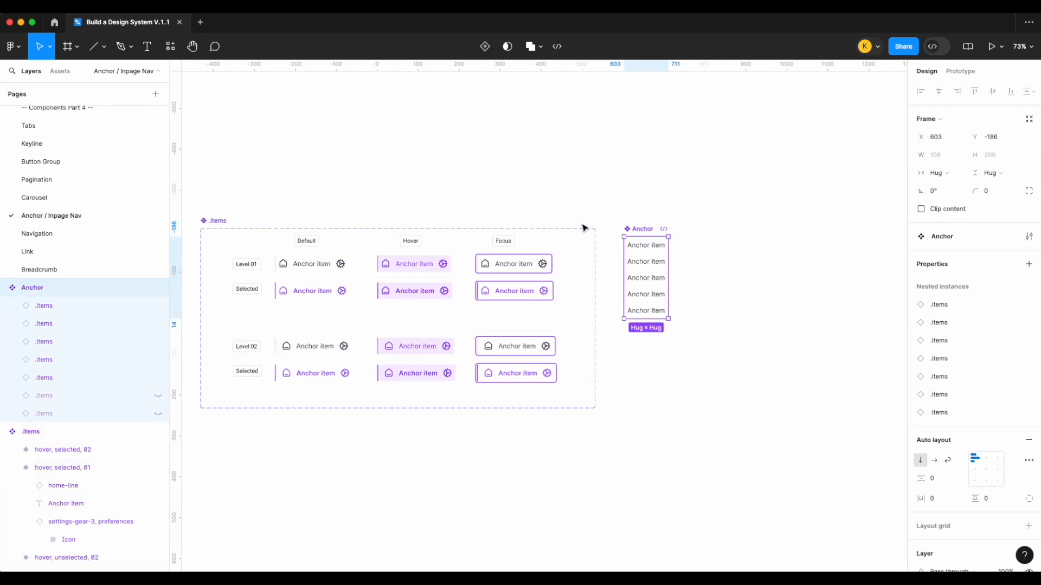
pyautogui.click(618, 193)
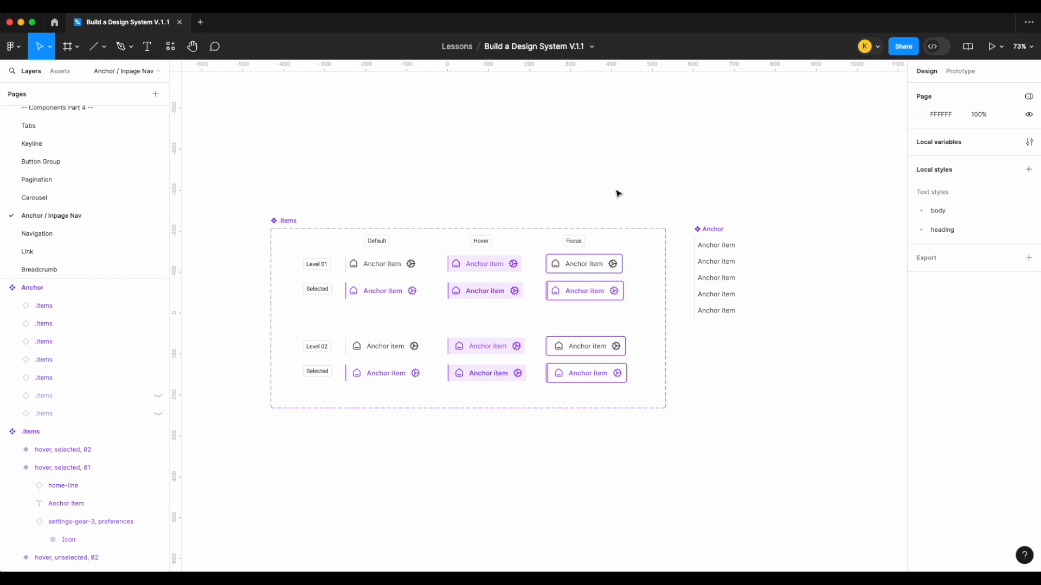
# Step: On the Navigation page, add a text box about 329 × 160 reading Nav item
pyautogui.press('pagedown')
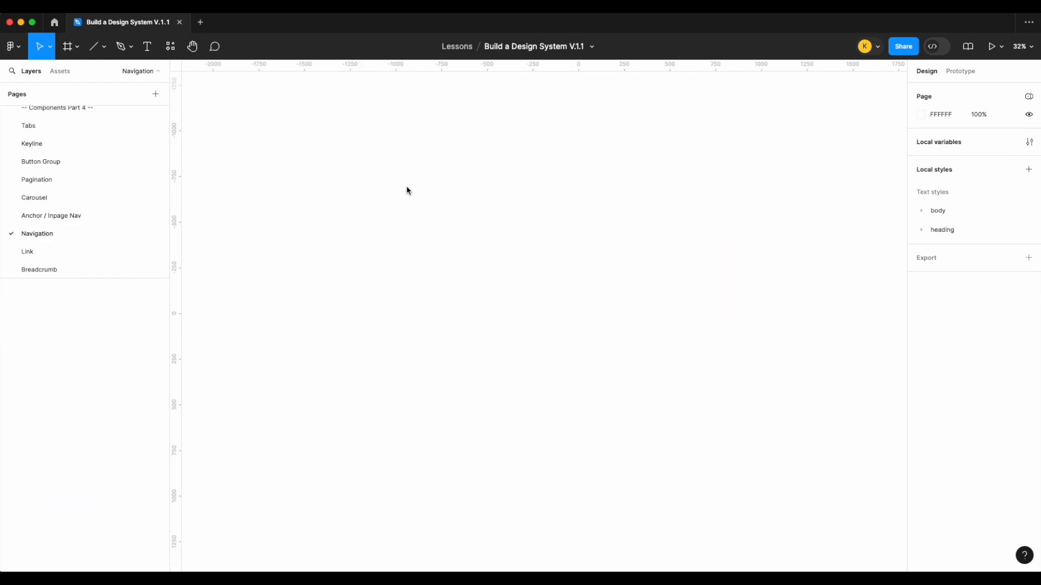
pyautogui.press('t')
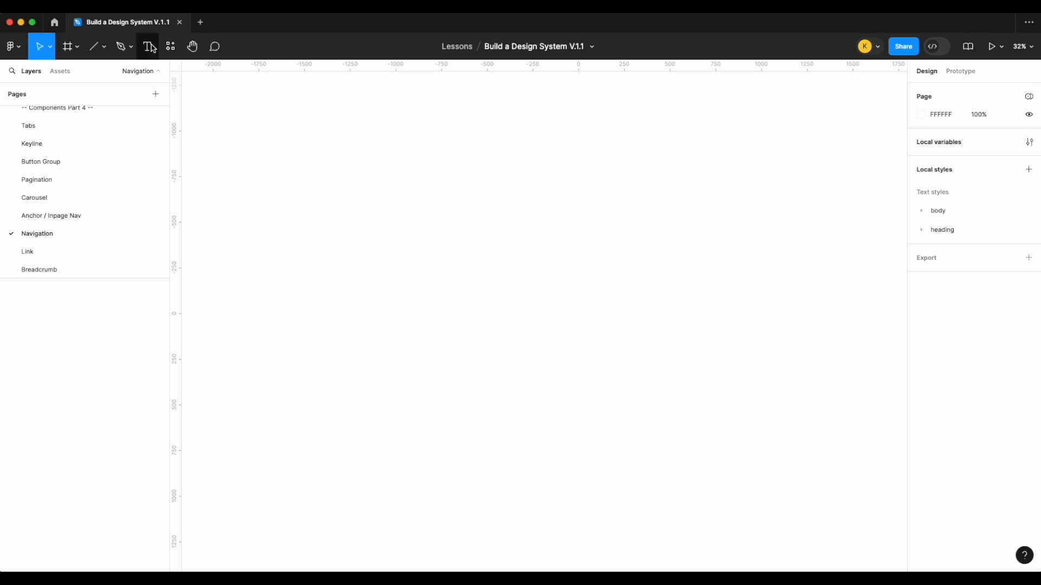
pyautogui.moveTo(496, 212); pyautogui.dragTo(557, 243)
pyautogui.scroll(5, 558, 242)
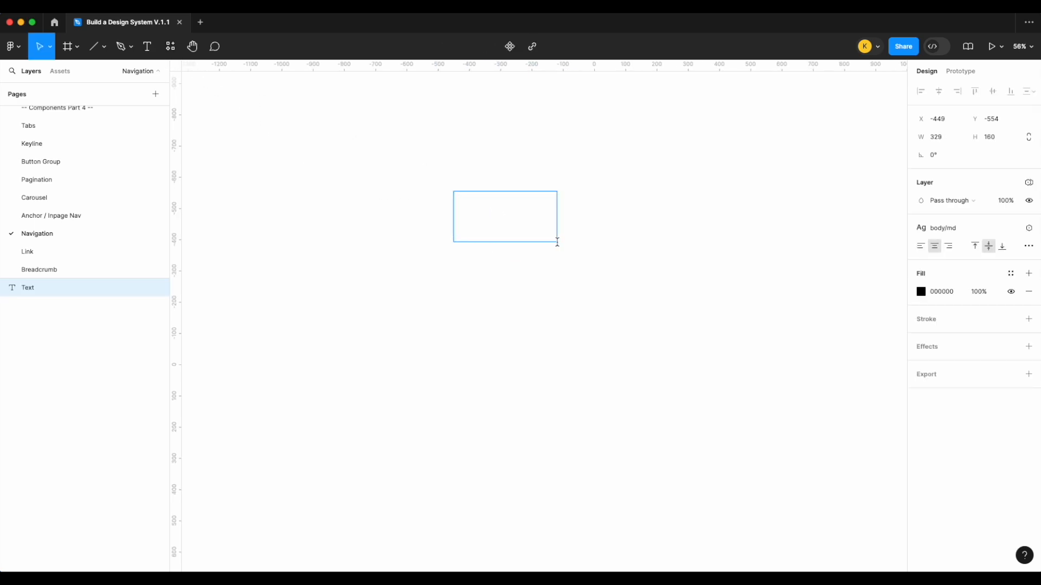
pyautogui.write('Nav item')
pyautogui.press('Escape')
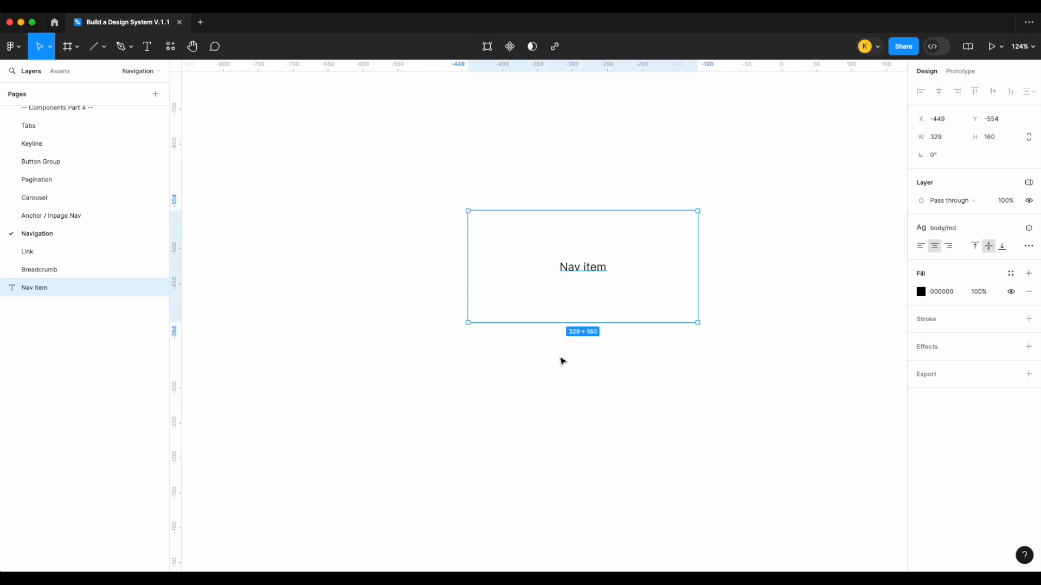
# Step: Shrink the Nav item text box to about 119 × 41
pyautogui.moveTo(697, 230); pyautogui.dragTo(547, 235)
pyautogui.scroll(5, 583, 234)
pyautogui.moveTo(621, 241); pyautogui.dragTo(590, 241)
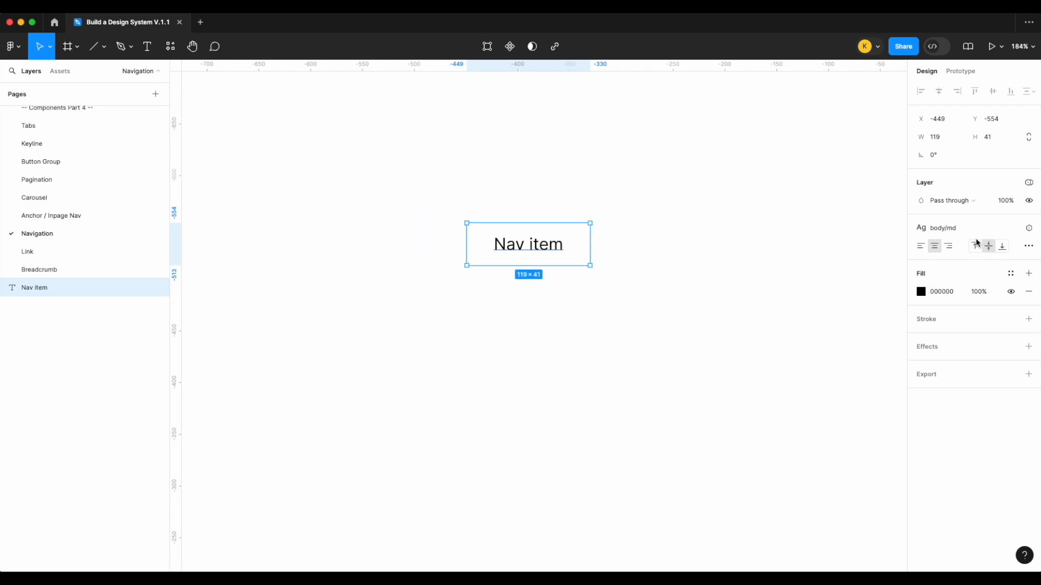
# Step: Apply the library colour text/body as the fill of the Nav item text
pyautogui.click(1010, 273)
pyautogui.write('text')
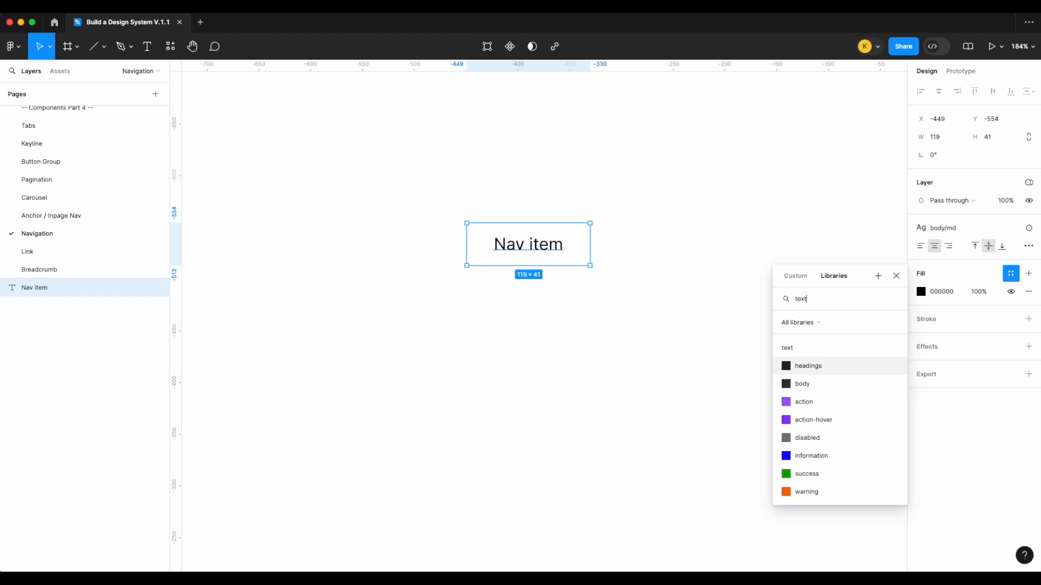
pyautogui.click(803, 383)
pyautogui.press('Escape')
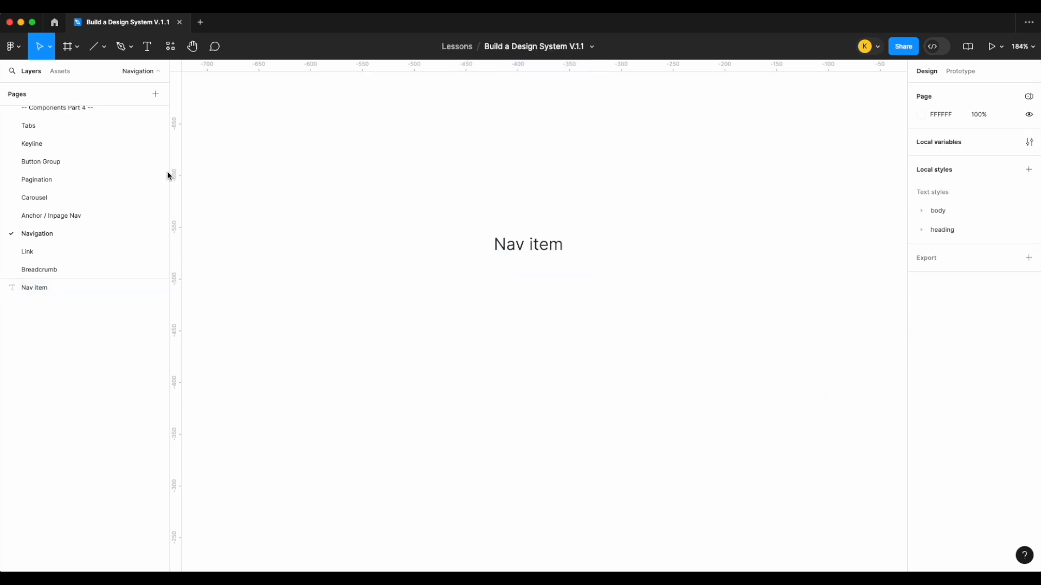
# Step: Open the asset library search to find an icon for the nav item
pyautogui.click(58, 71)
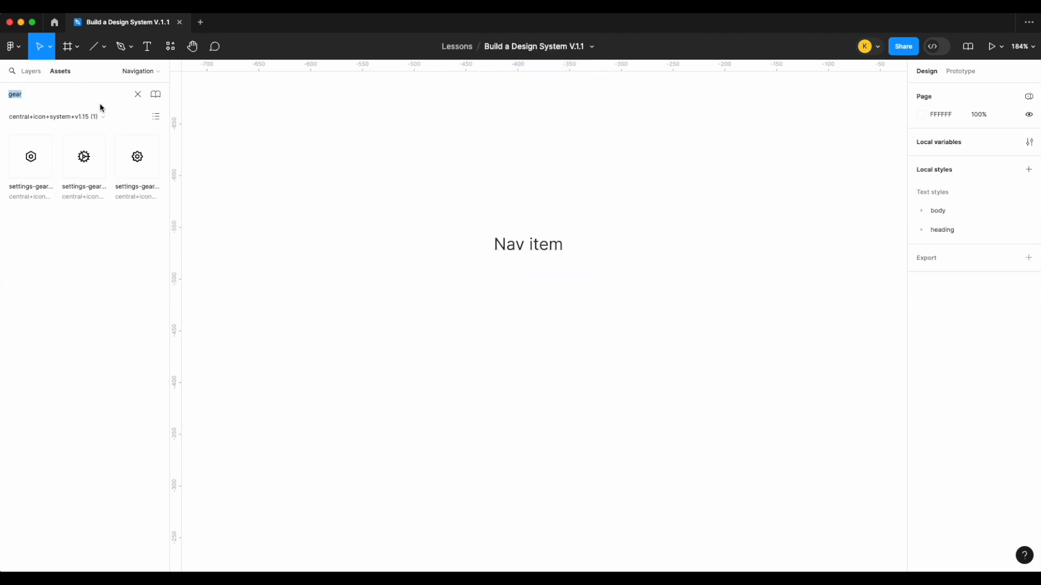
# Step: Place the chevron-down-small icon beside the Nav item text and wrap both in a horizontal auto layout frame
pyautogui.write('chev')
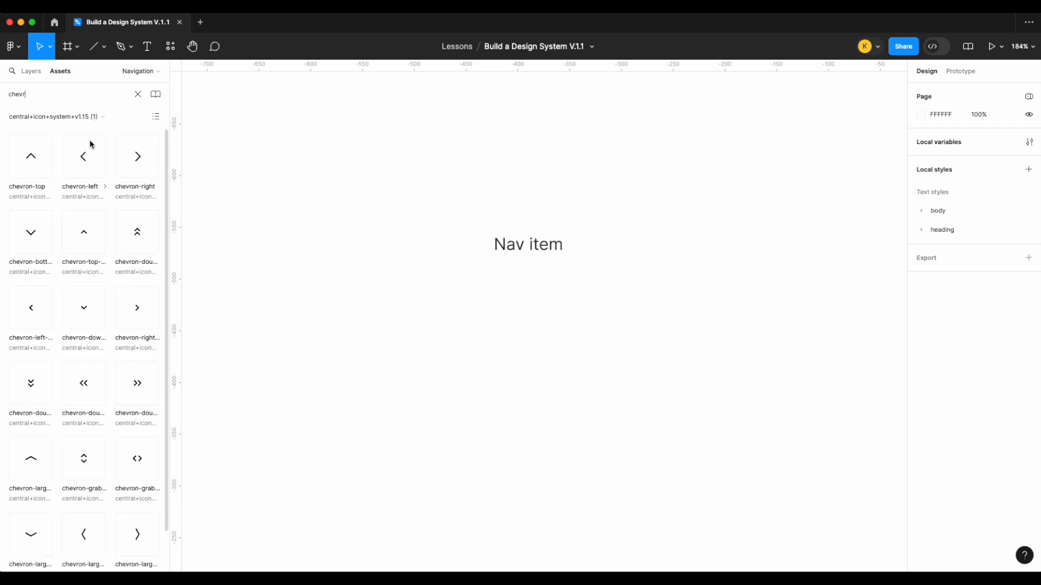
pyautogui.moveTo(106, 310); pyautogui.dragTo(597, 256)
pyautogui.click(31, 71)
pyautogui.click(596, 330)
pyautogui.moveTo(608, 323); pyautogui.dragTo(504, 217)
pyautogui.hotkey('shift', 'a')
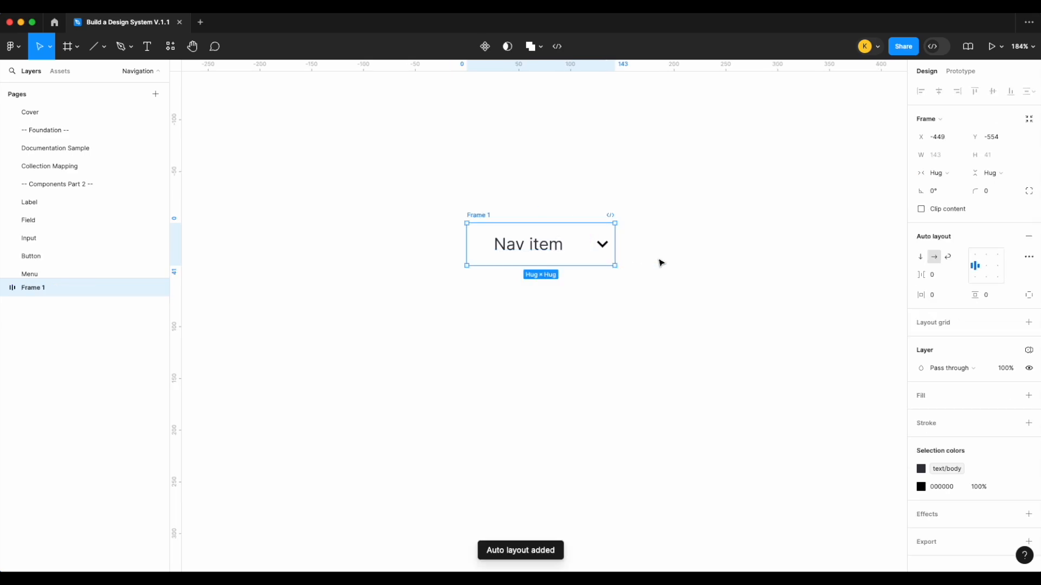
# Step: Set the Nav item text layer's width and height to hug its contents
pyautogui.scroll(2, 660, 263)
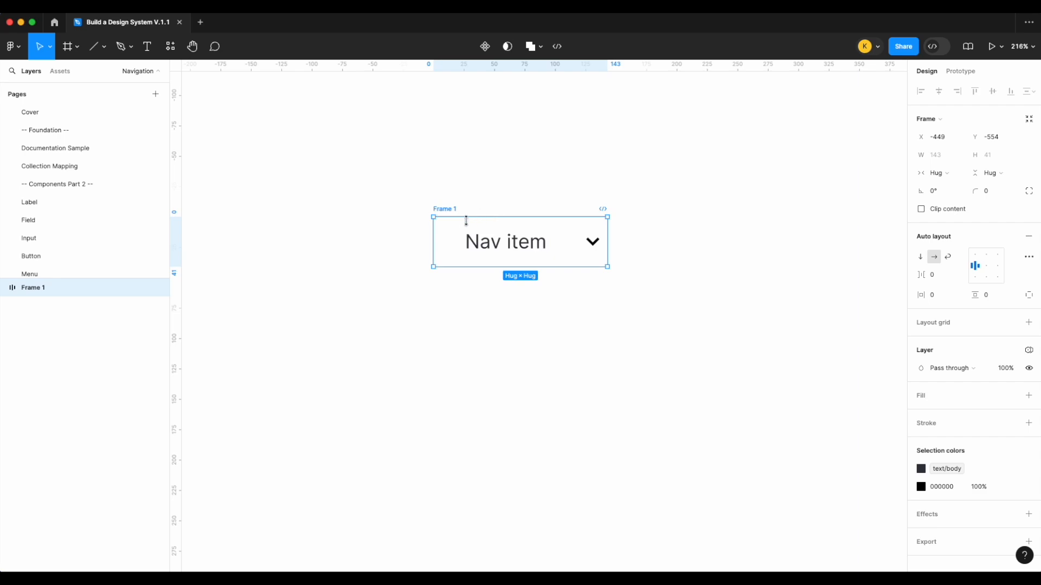
pyautogui.click(560, 249)
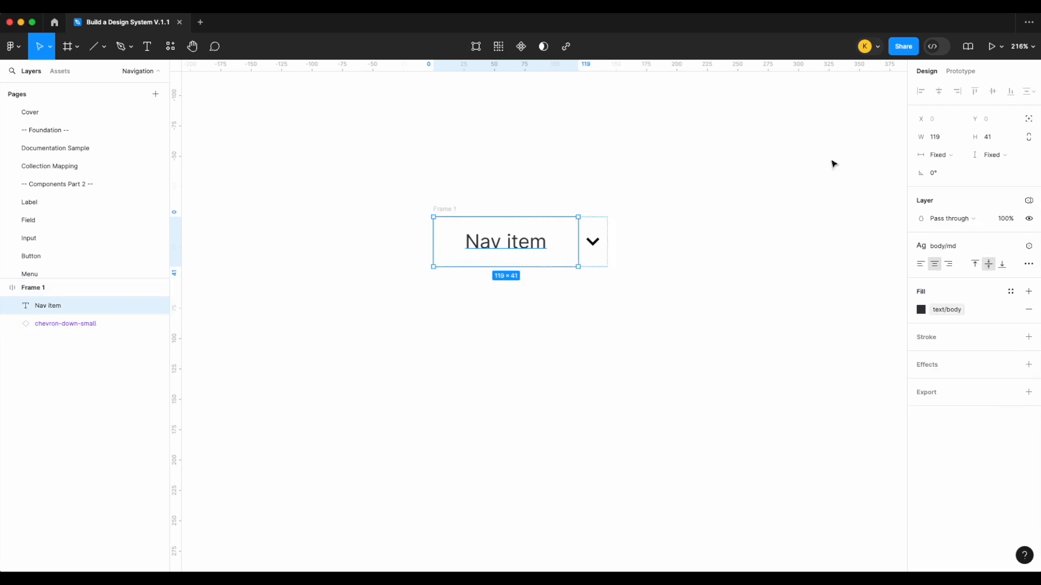
pyautogui.click(711, 231)
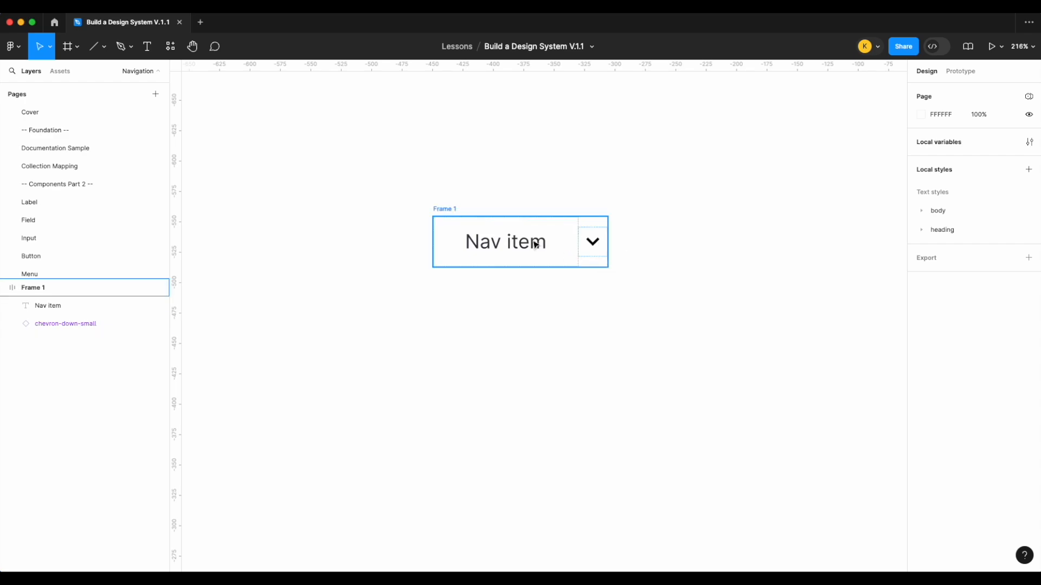
pyautogui.click(453, 210)
pyautogui.click(487, 244)
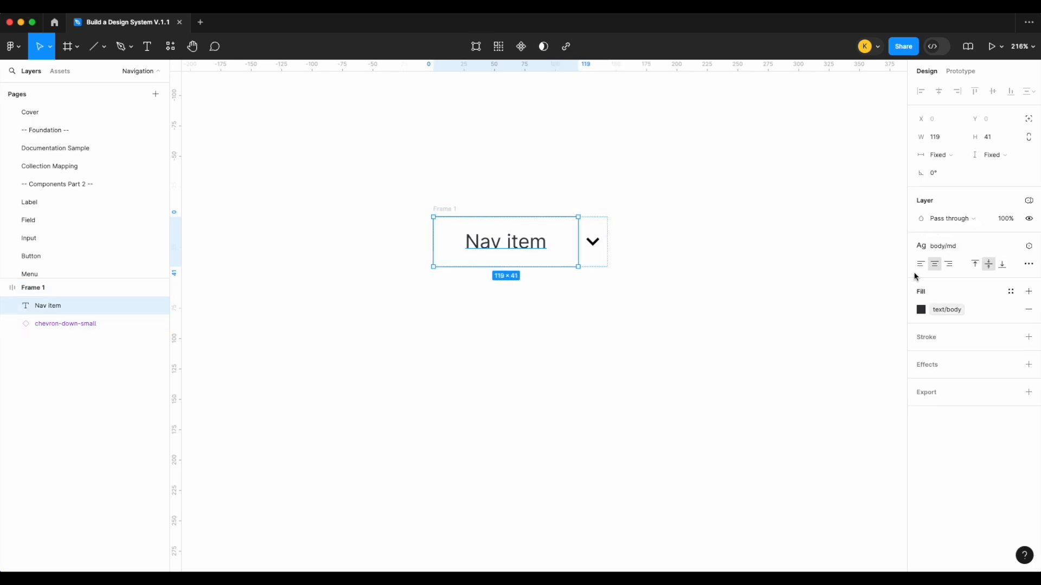
pyautogui.click(943, 155)
pyautogui.click(964, 168)
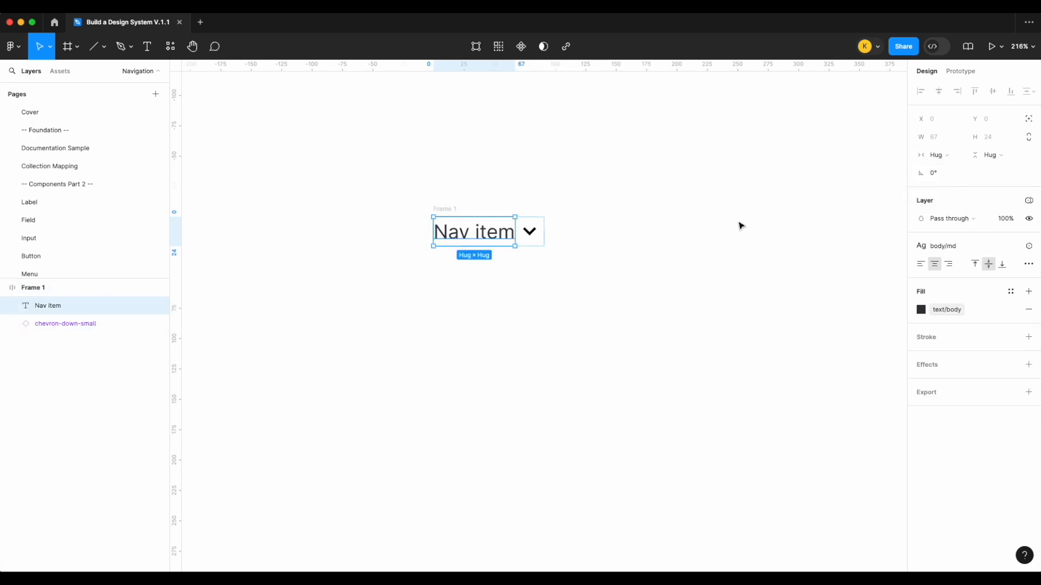
pyautogui.click(742, 226)
# Step: Set the auto layout frame's item gap to 12 and both its horizontal and vertical padding to 8
pyautogui.click(487, 223)
pyautogui.click(938, 275)
pyautogui.write('12')
pyautogui.press('Return')
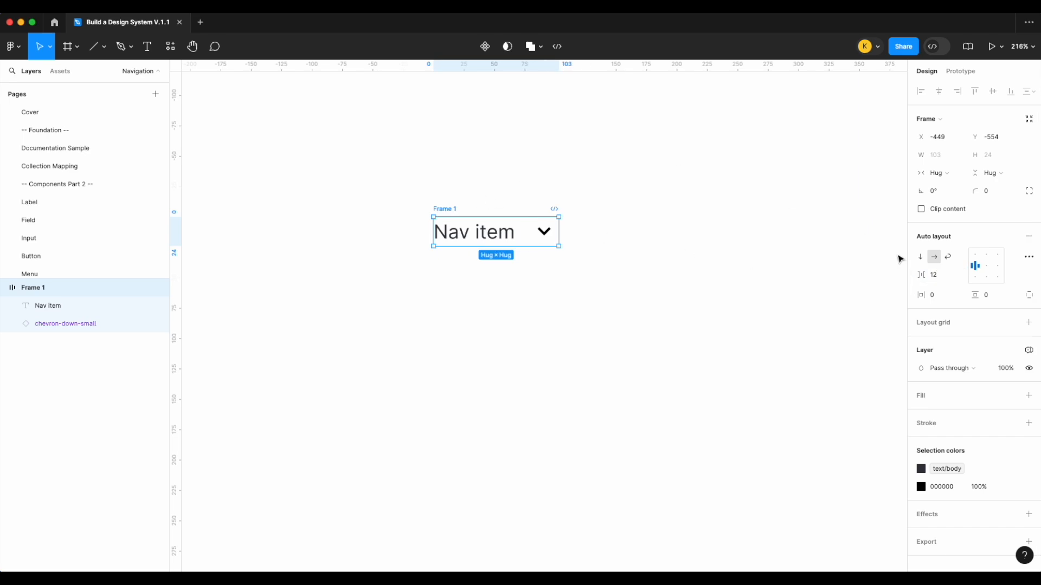
pyautogui.click(942, 301)
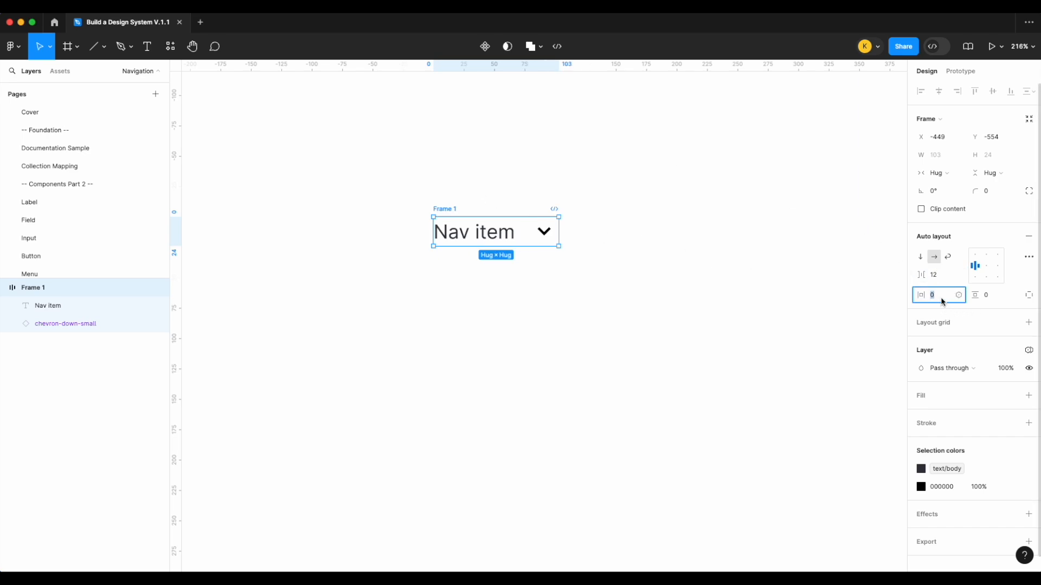
pyautogui.write('8')
pyautogui.press('Return')
pyautogui.click(993, 298)
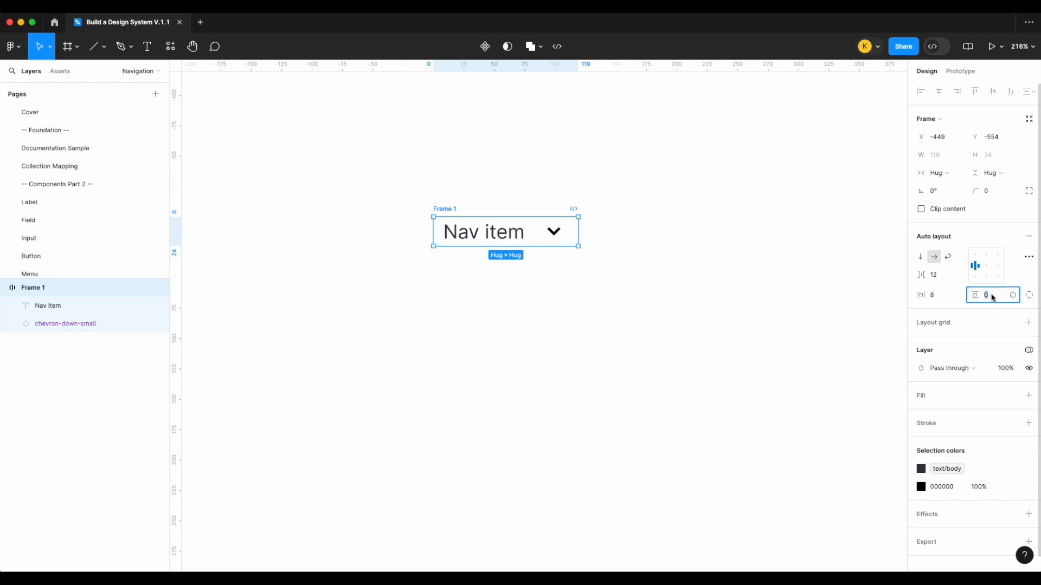
pyautogui.press('Return')
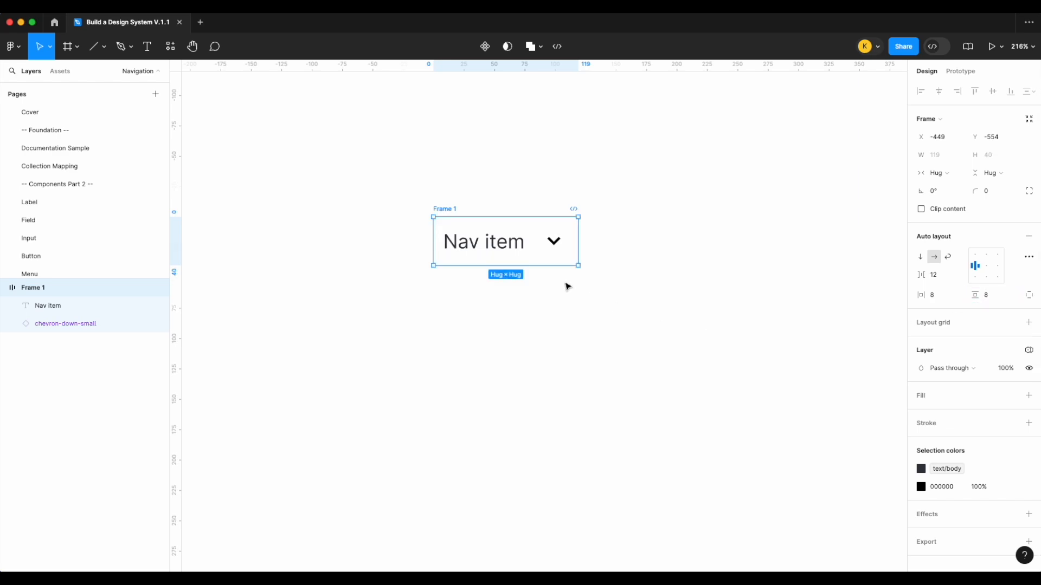
pyautogui.click(686, 289)
# Step: Convert the nav item frame into a component named .items, with an instance placed beside it
pyautogui.click(504, 243)
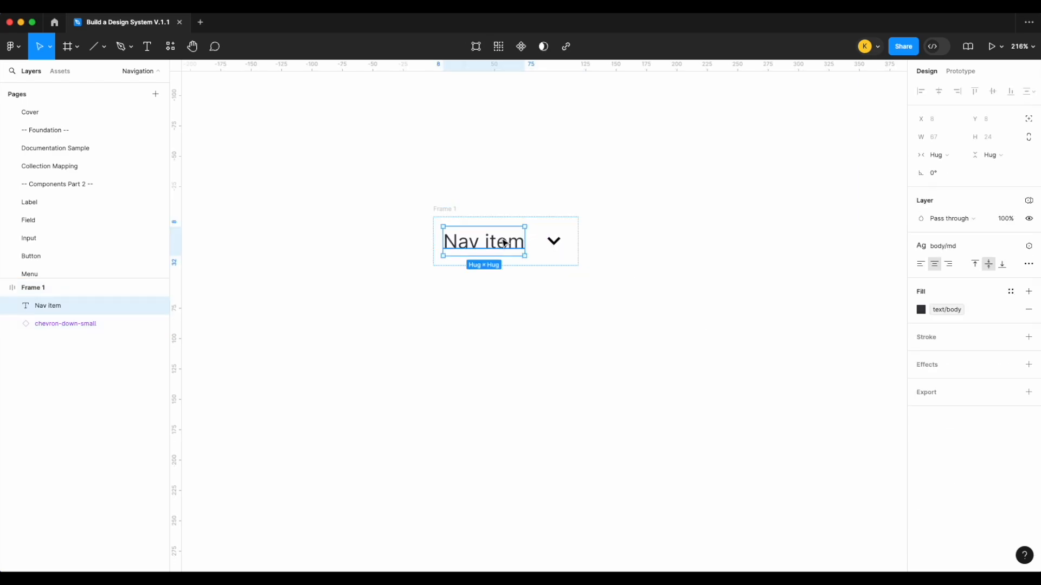
pyautogui.click(459, 211)
pyautogui.rightClick(458, 213)
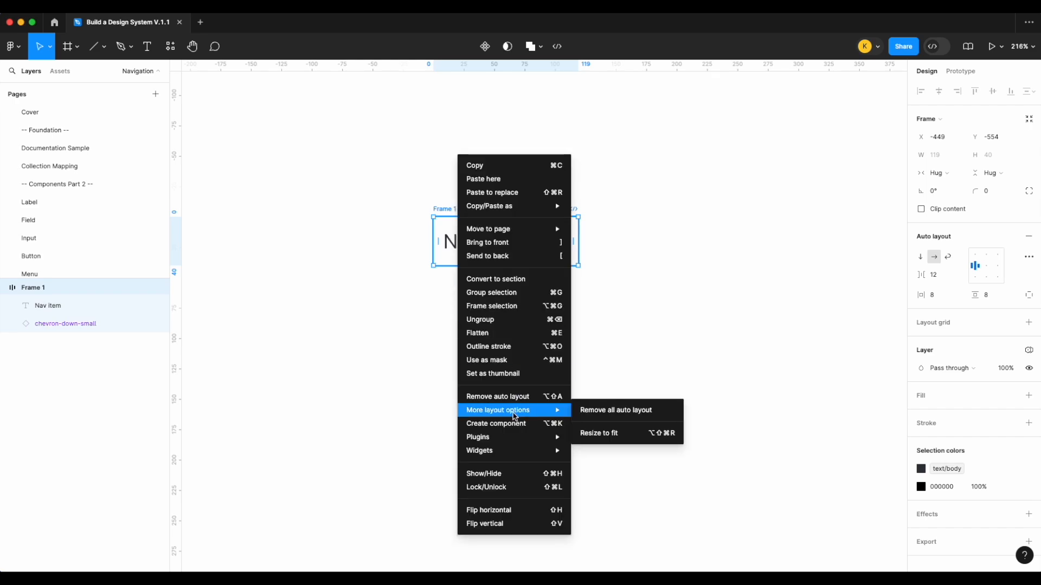
pyautogui.click(513, 426)
pyautogui.click(458, 208)
pyautogui.doubleClick(460, 210)
pyautogui.write('.items')
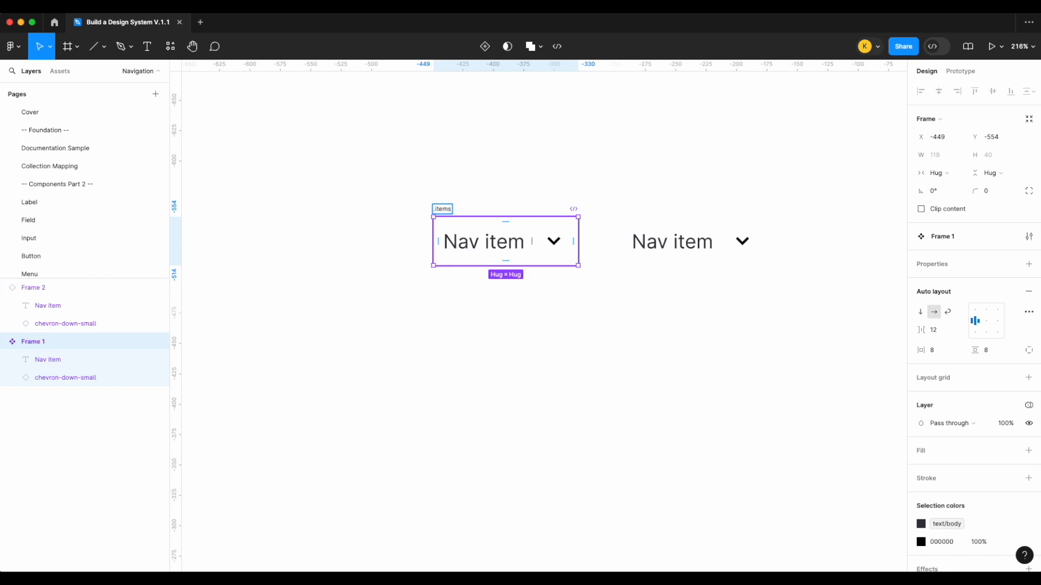
pyautogui.press('Return')
# Step: Replace the chevron's 000000 color in the .items component with the icon/primary variable
pyautogui.scroll(-2, 1025, 481)
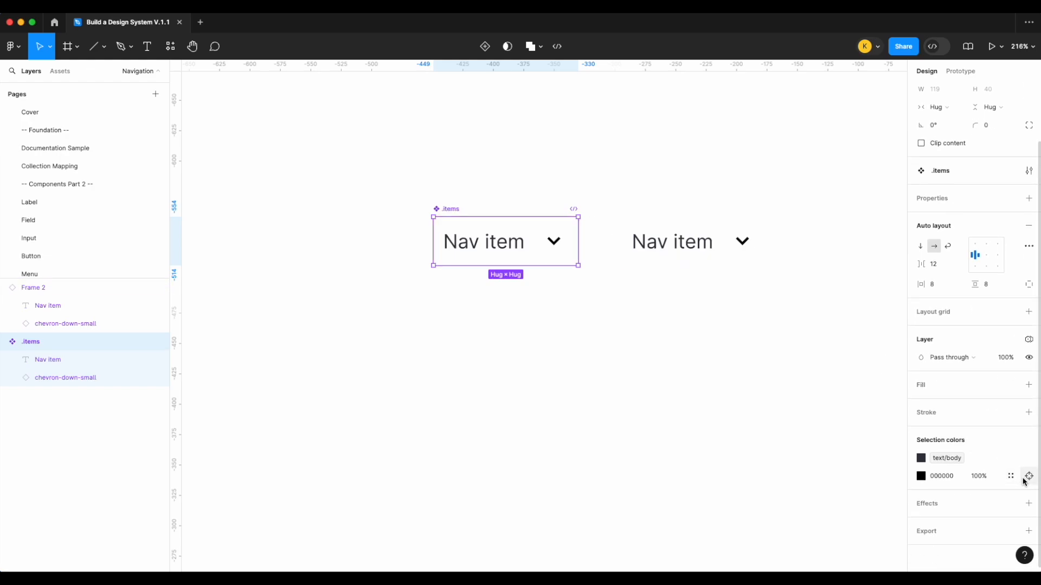
pyautogui.click(1009, 477)
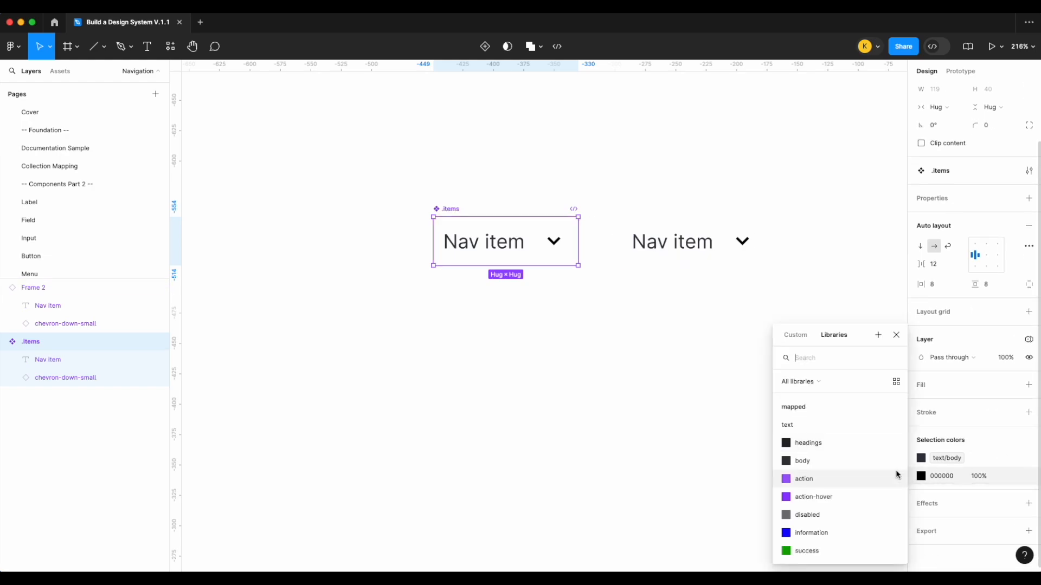
pyautogui.write('ico')
pyautogui.click(801, 425)
pyautogui.click(632, 297)
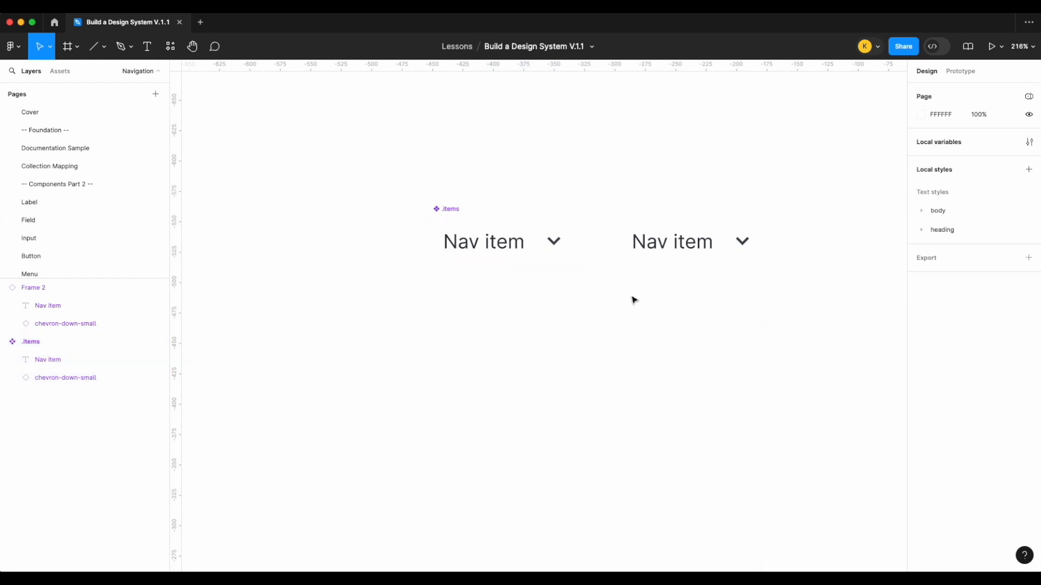
# Step: Create a text property named Label with the value Nav item for the .items component's text
pyautogui.click(509, 250)
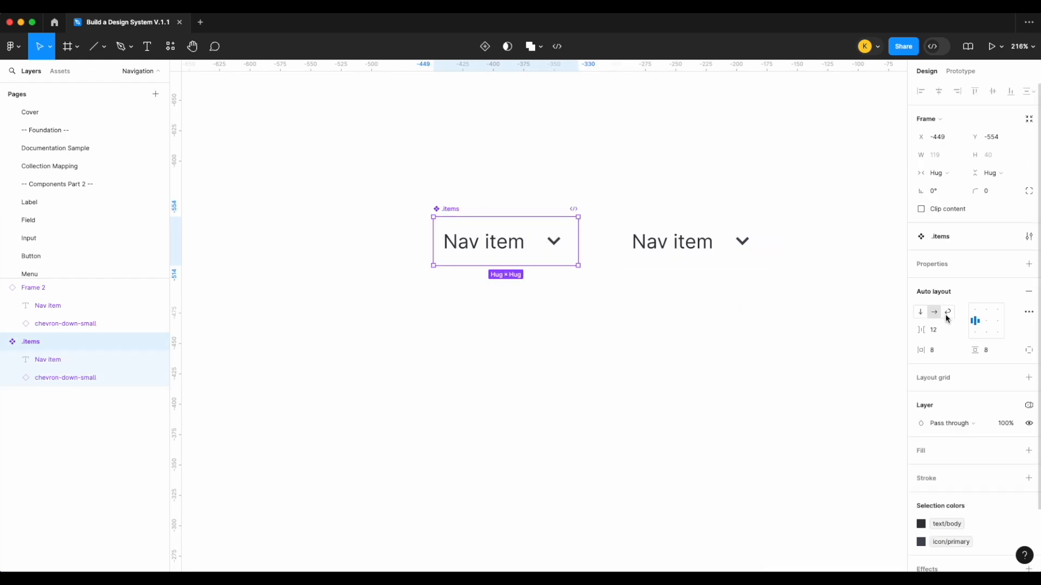
pyautogui.click(507, 254)
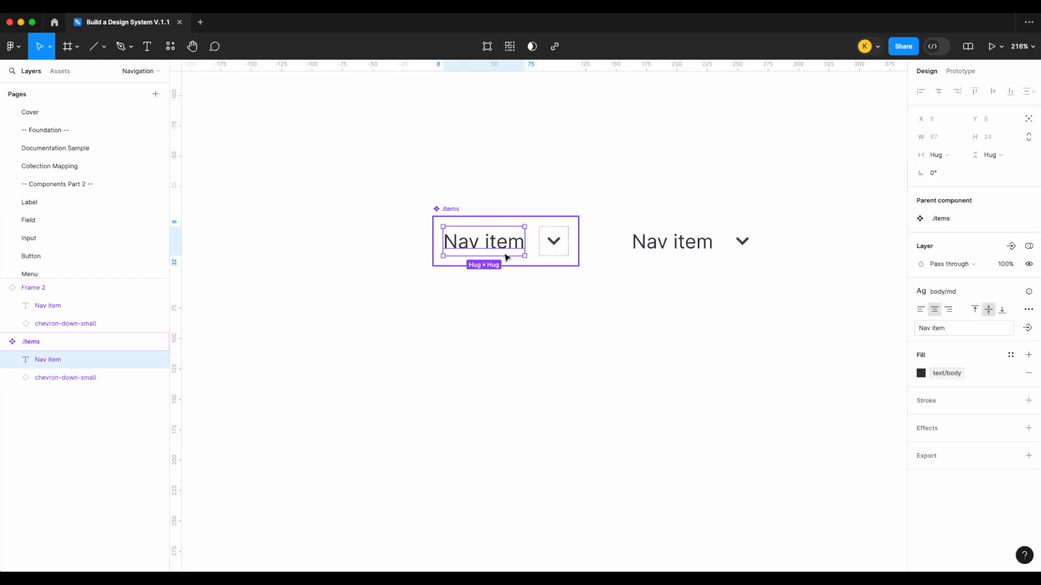
pyautogui.click(1029, 328)
pyautogui.write('Label')
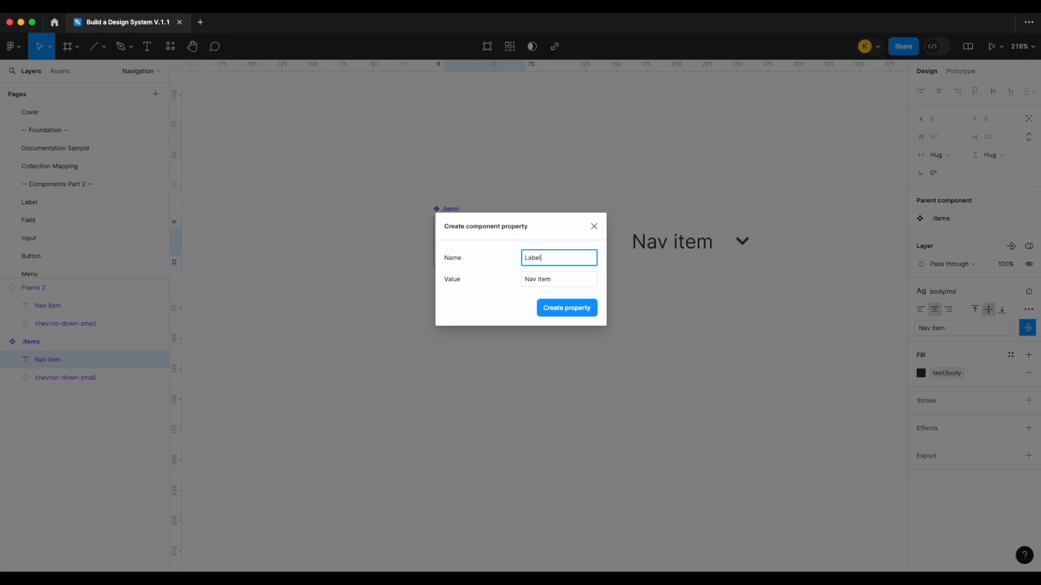
pyautogui.press('Return')
# Step: Set the Label property of the component's instance to Home
pyautogui.click(694, 241)
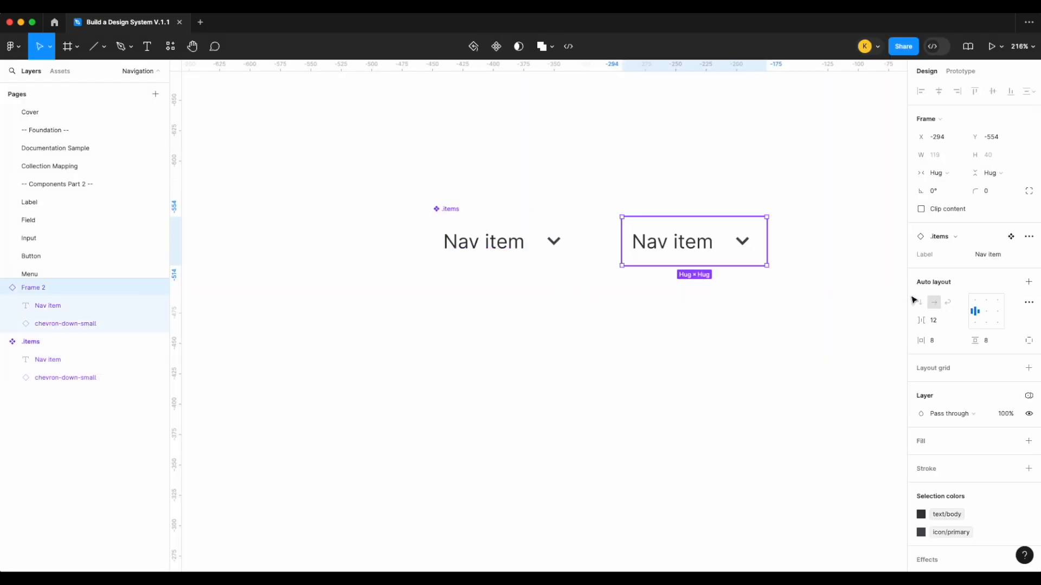
pyautogui.click(994, 254)
pyautogui.write('Home')
pyautogui.press('Return')
# Step: Create a visibility property named Icon with the value True for the chevron in the .items component
pyautogui.click(551, 251)
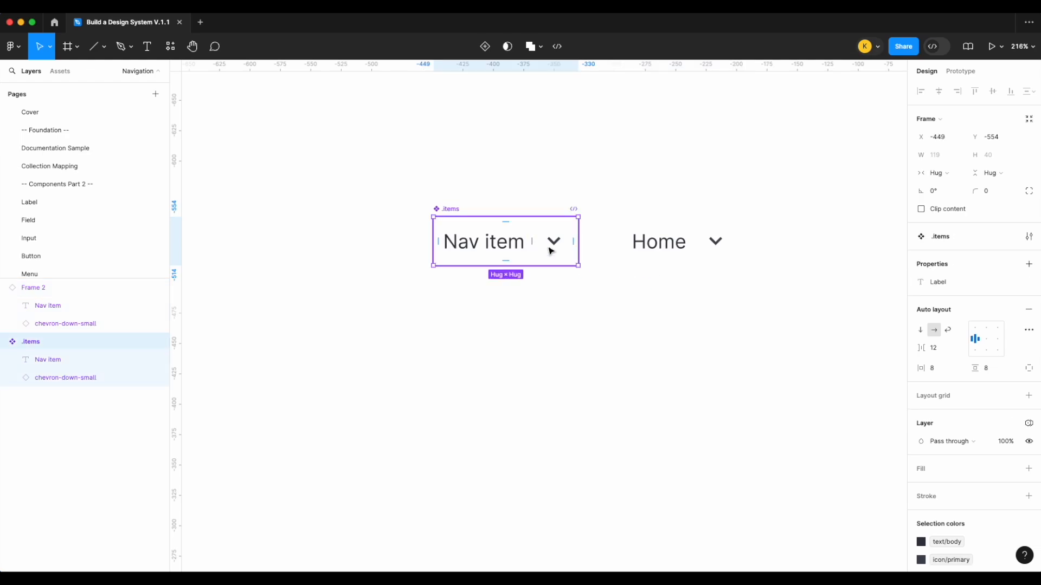
pyautogui.click(554, 251)
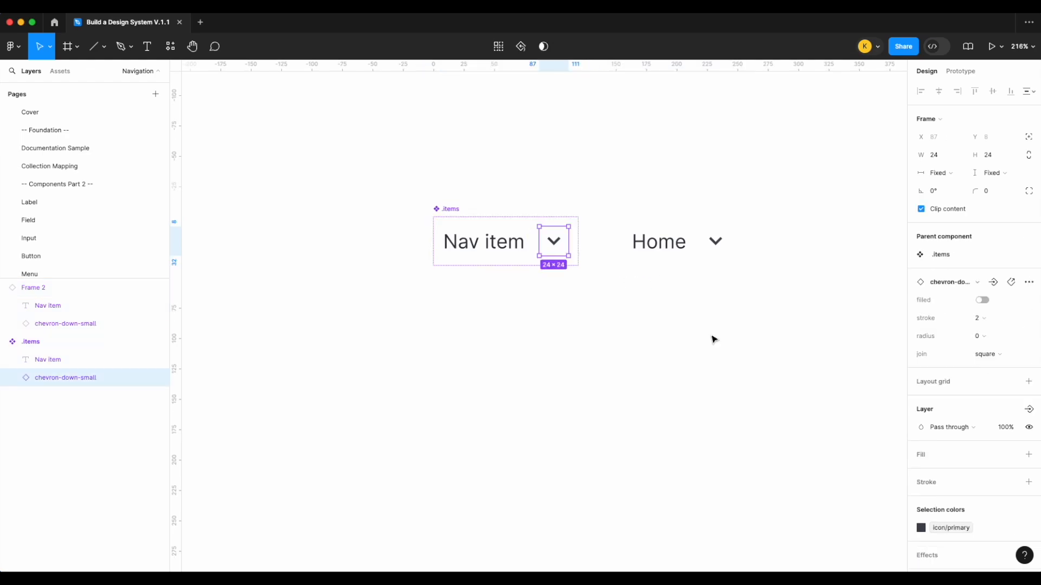
pyautogui.click(1030, 411)
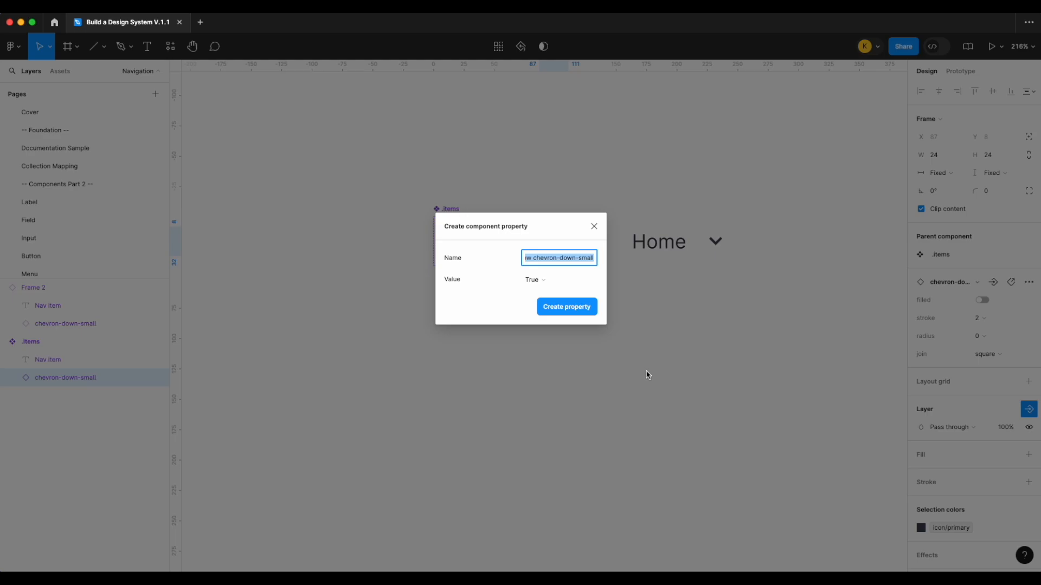
pyautogui.press('BackSpace')
pyautogui.press('Return')
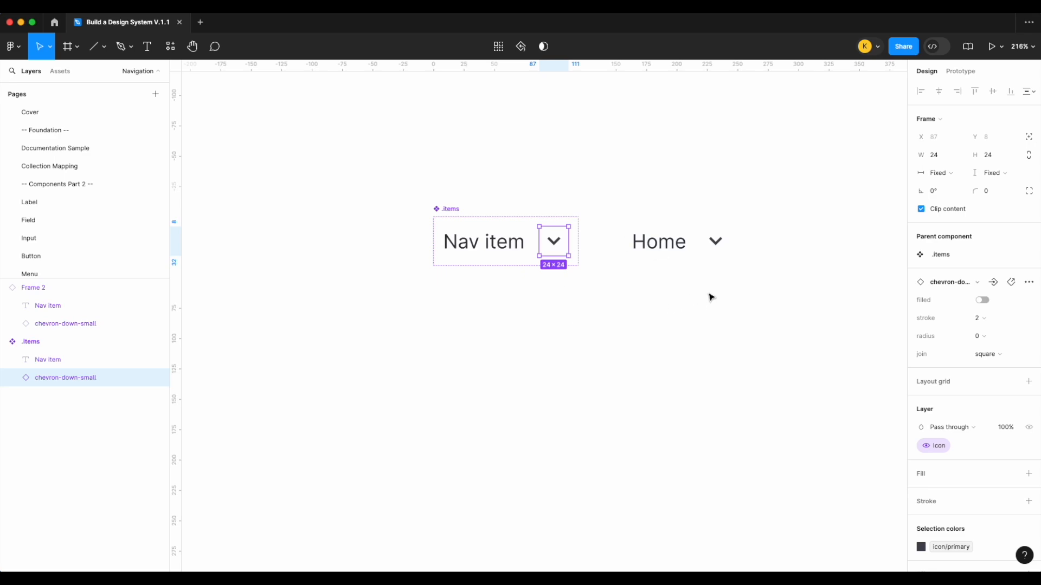
# Step: Test the Icon property on the Home instance by switching it off and back on
pyautogui.click(699, 246)
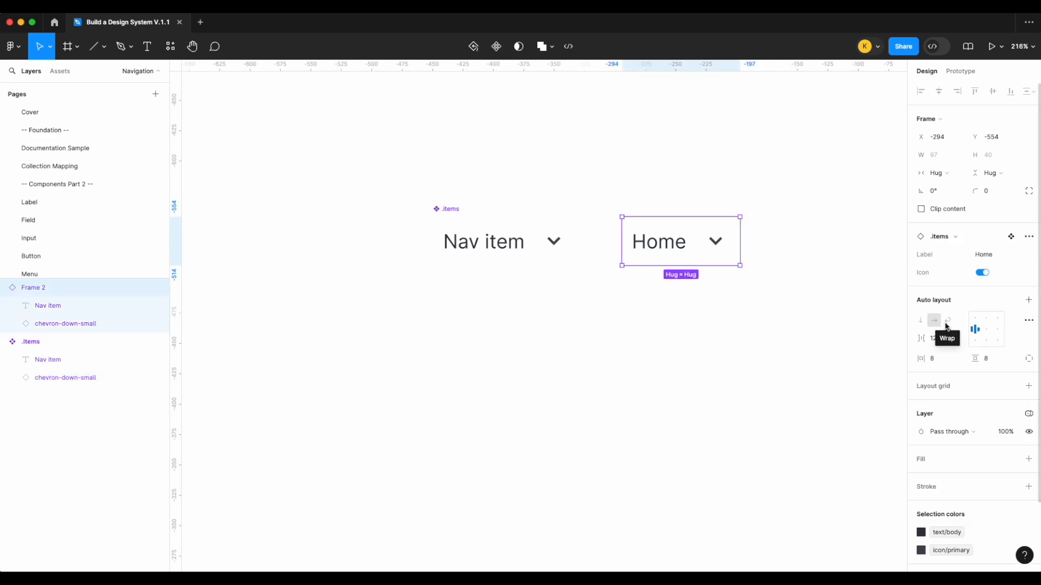
pyautogui.click(982, 274)
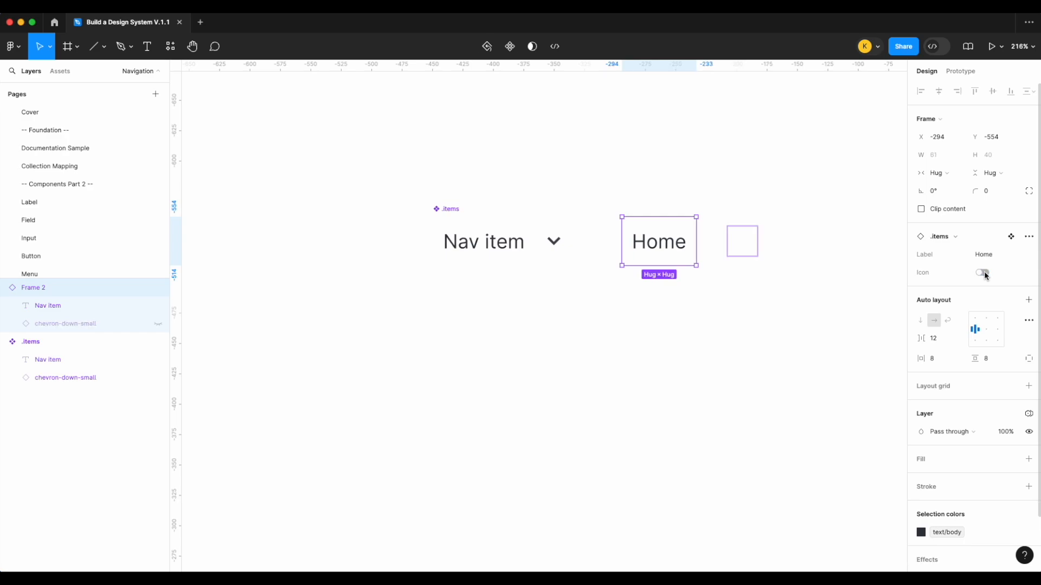
pyautogui.click(983, 273)
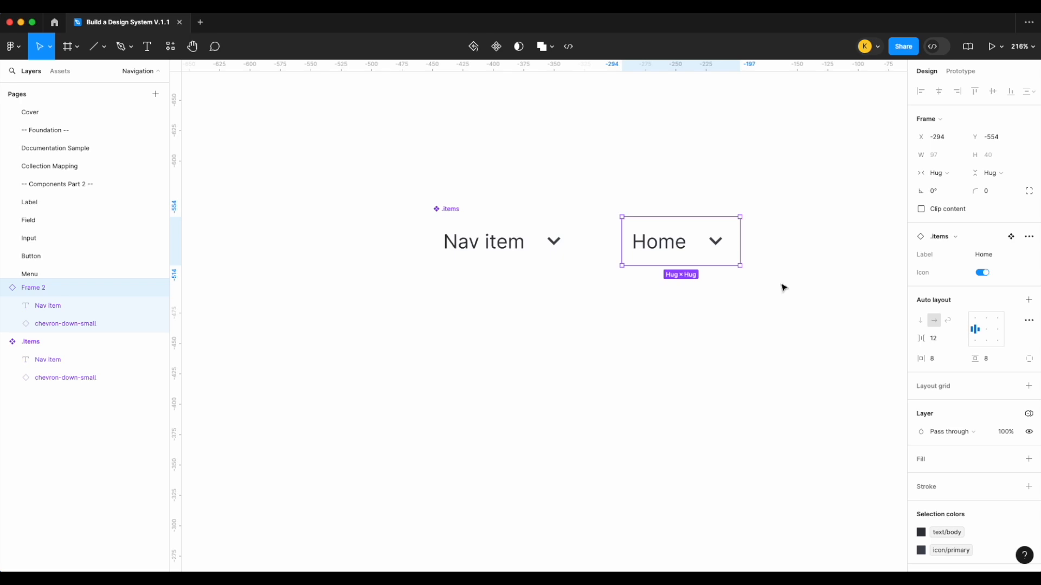
# Step: Set the radius of the chevron icon in the .items component to 2
pyautogui.click(553, 242)
pyautogui.click(553, 242)
pyautogui.click(1002, 337)
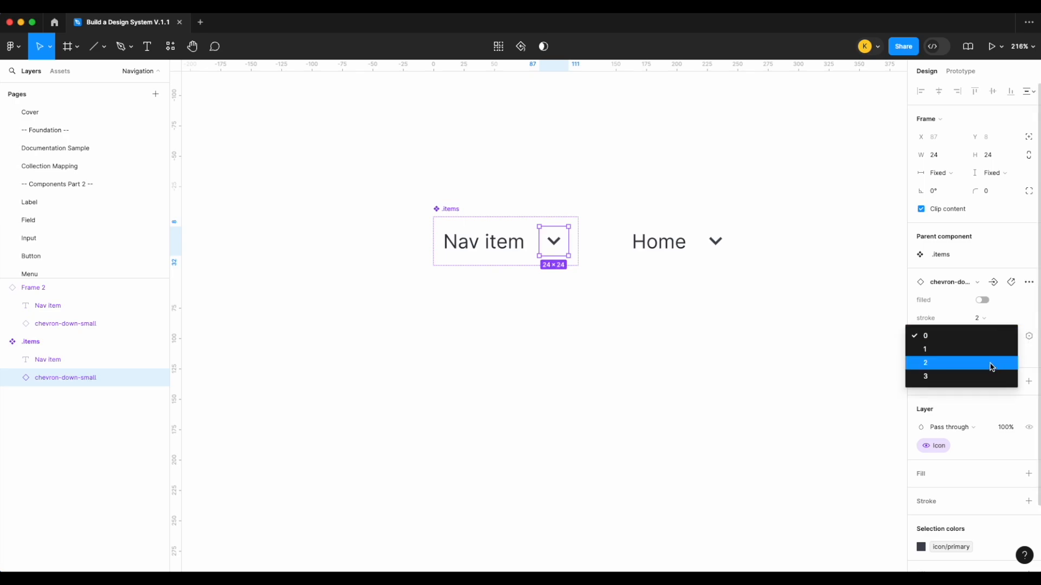
pyautogui.click(992, 363)
pyautogui.click(780, 360)
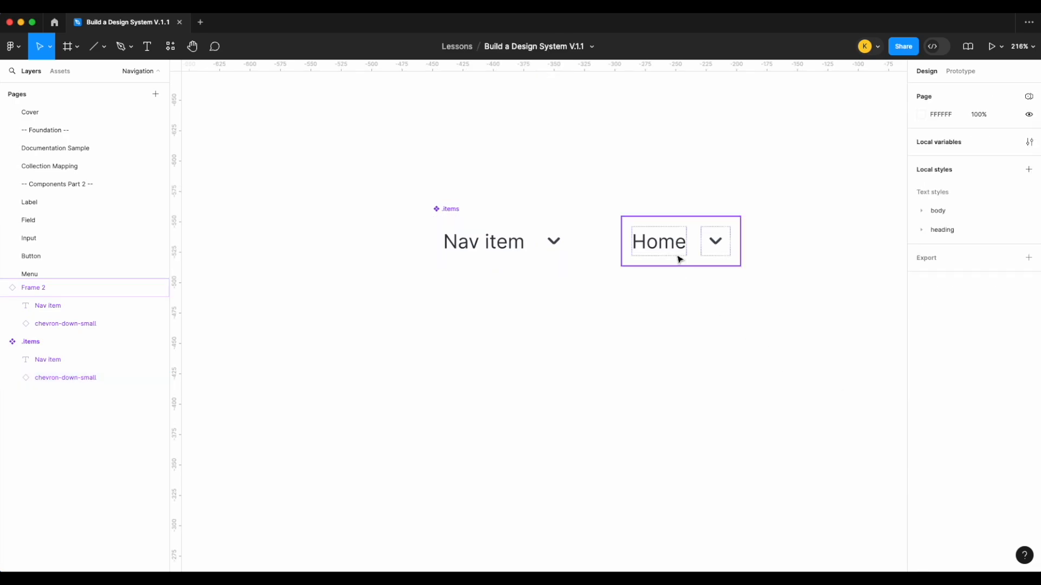
# Step: Check the chevron's settings in the Home instance and delete that instance
pyautogui.scroll(1, 680, 260)
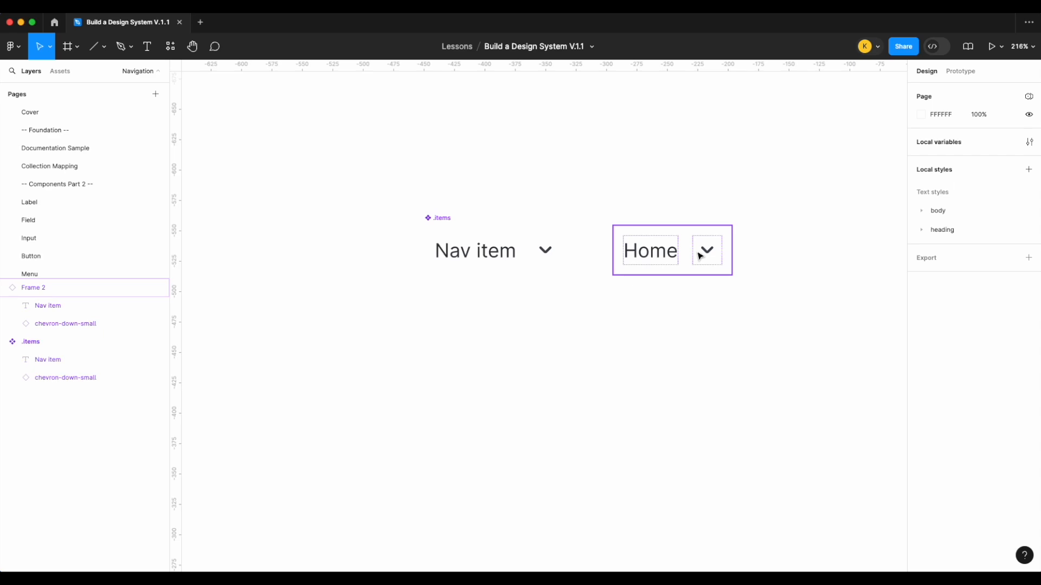
pyautogui.doubleClick(699, 256)
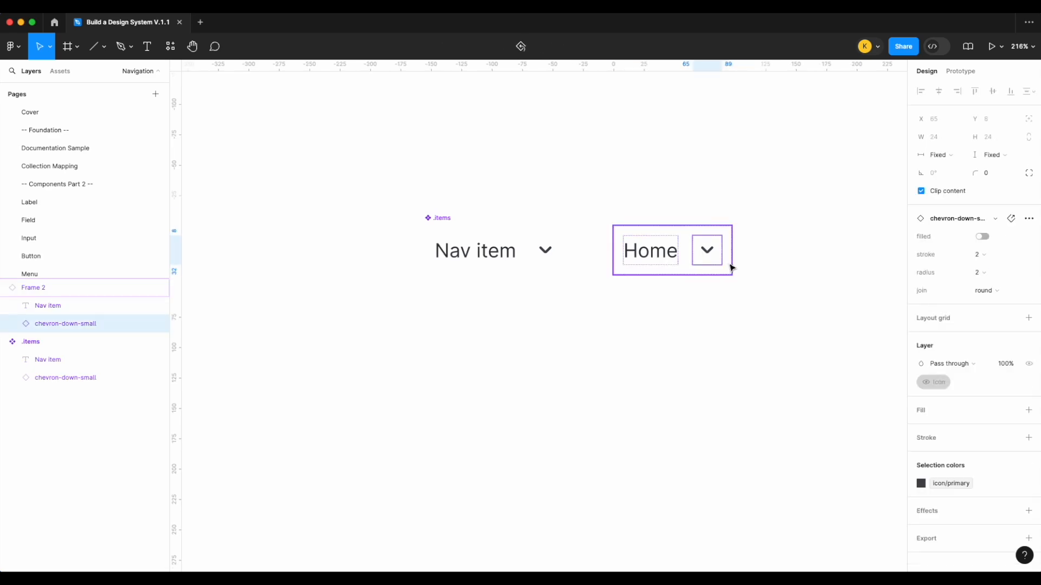
pyautogui.click(686, 296)
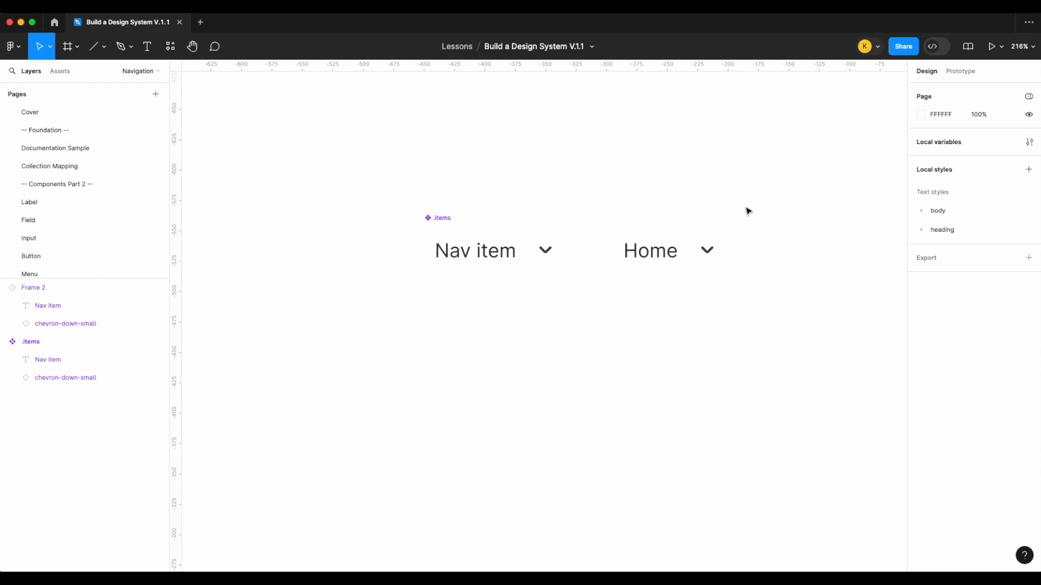
pyautogui.click(685, 253)
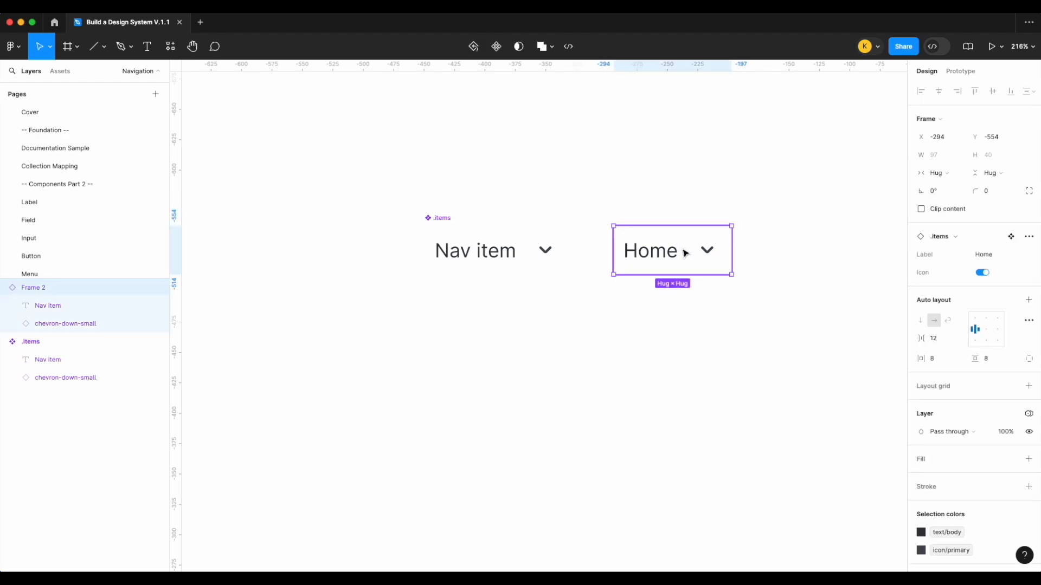
pyautogui.press('Delete')
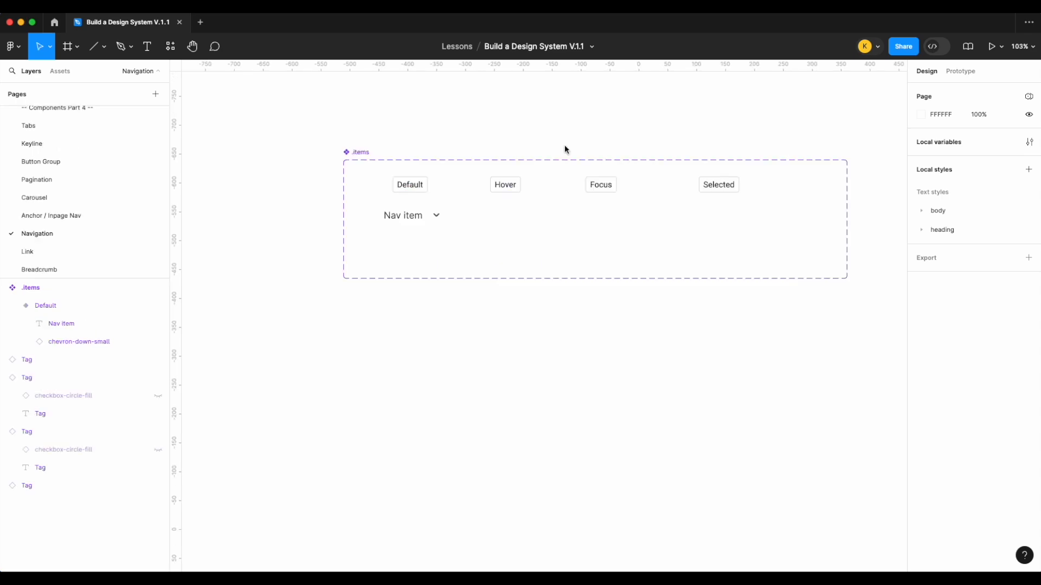
# Step: Rename the variant property of the .items component set to Status
pyautogui.scroll(1, 565, 150)
pyautogui.click(348, 147)
pyautogui.doubleClick(957, 248)
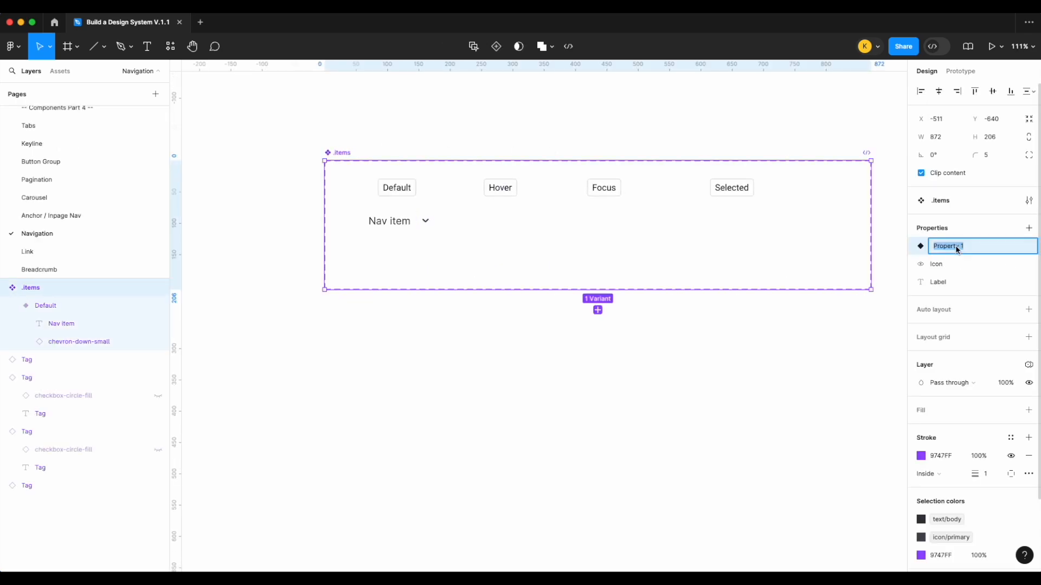
pyautogui.write('Statiu')
pyautogui.press('Return')
pyautogui.hscroll(2, 699, 206)
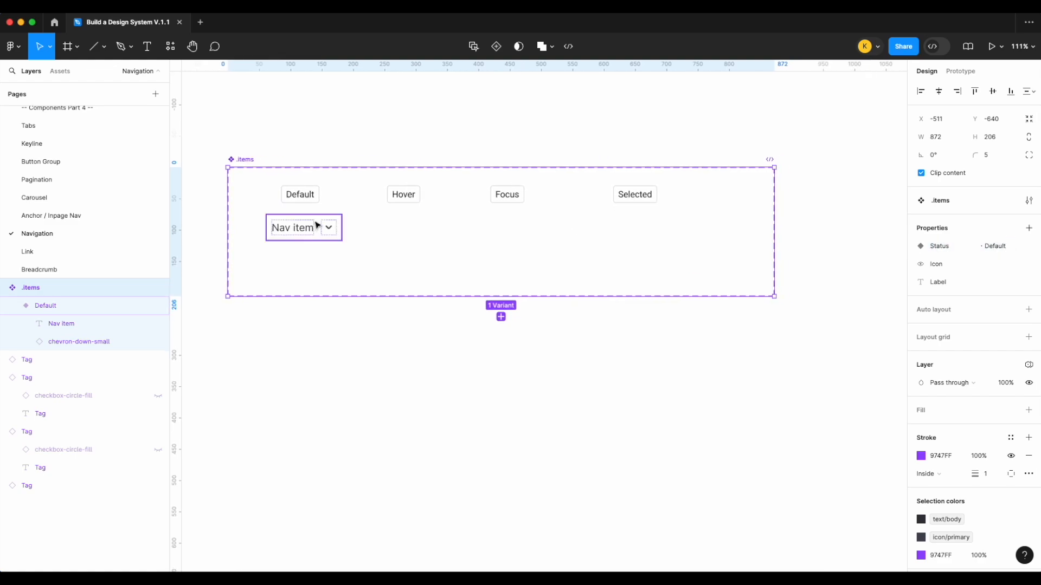
# Step: Set the Status value of the existing nav item variant to default
pyautogui.click(317, 225)
pyautogui.click(975, 300)
pyautogui.write('default')
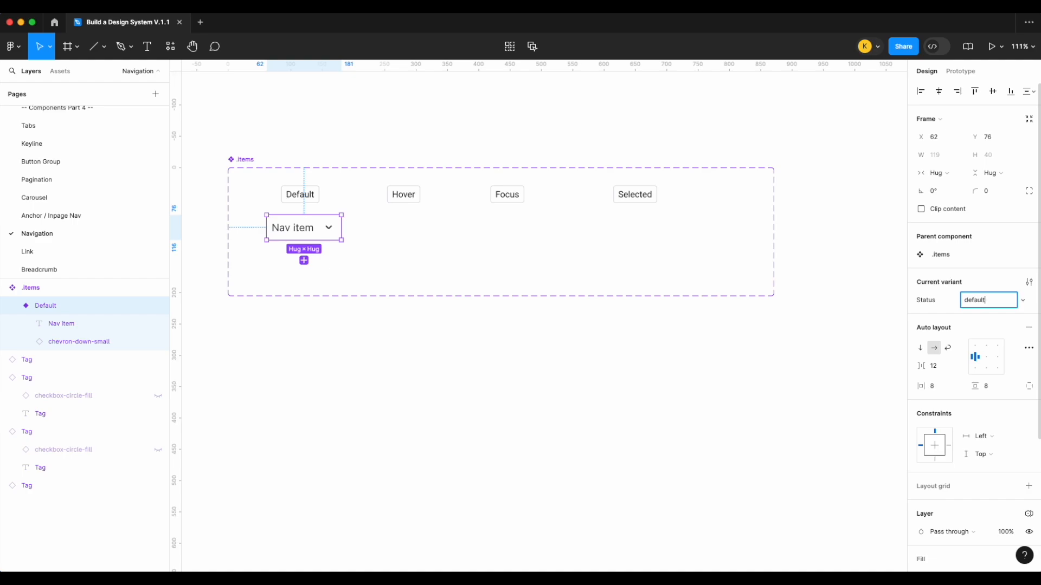
pyautogui.press('Return')
pyautogui.click(477, 491)
# Step: Duplicate the default variant beneath the Hover label and set its Status to hover
pyautogui.moveTo(302, 228); pyautogui.dragTo(400, 233)
pyautogui.write('hover')
pyautogui.press('Return')
# Step: Recolor the hover variant's label with text/action-hover and its chevron with icon/action-hover
pyautogui.scroll(-5, 941, 454)
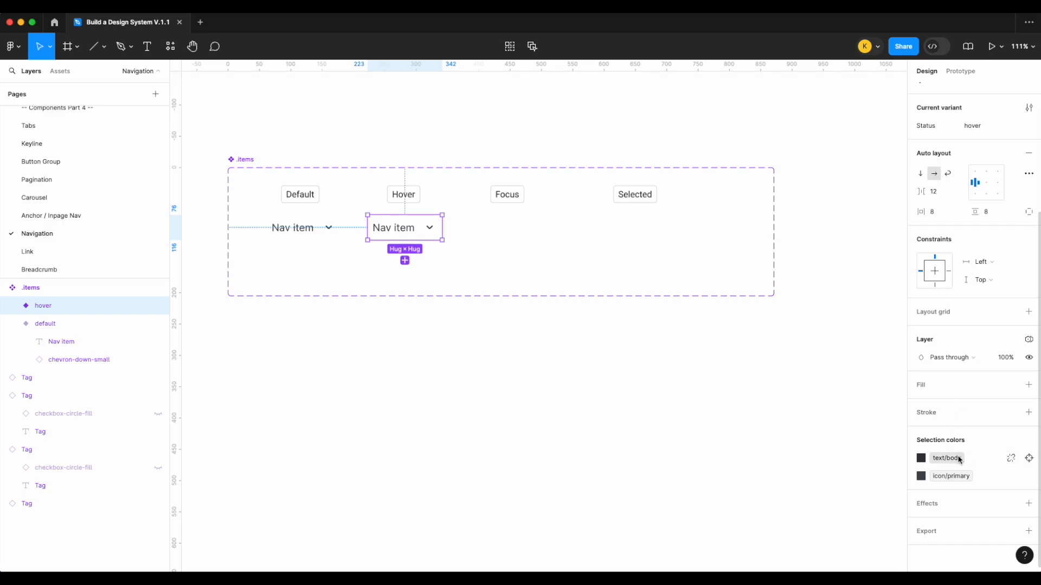
pyautogui.click(1028, 385)
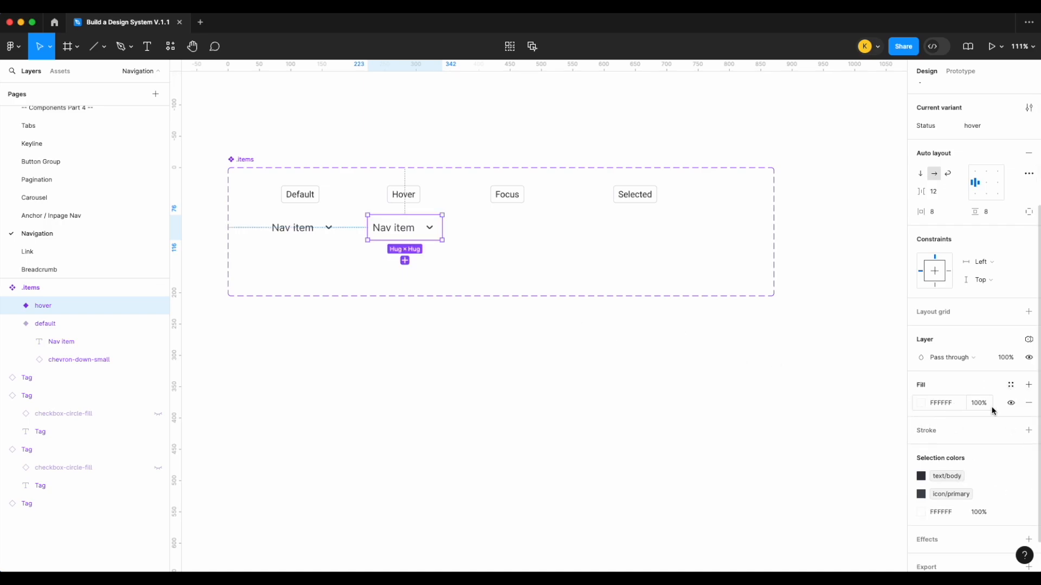
pyautogui.click(1029, 402)
pyautogui.click(953, 460)
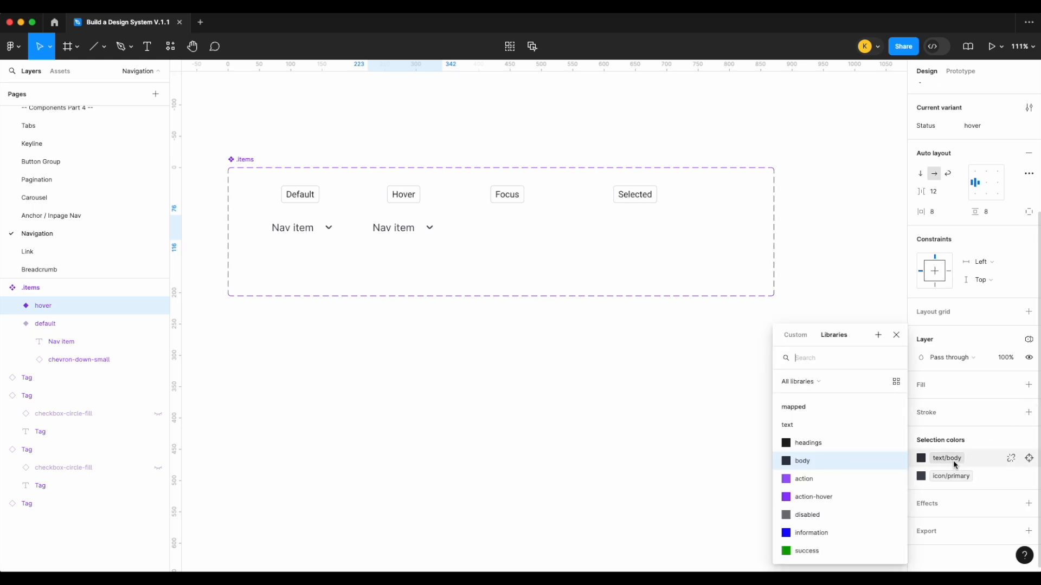
pyautogui.write('te')
pyautogui.click(821, 495)
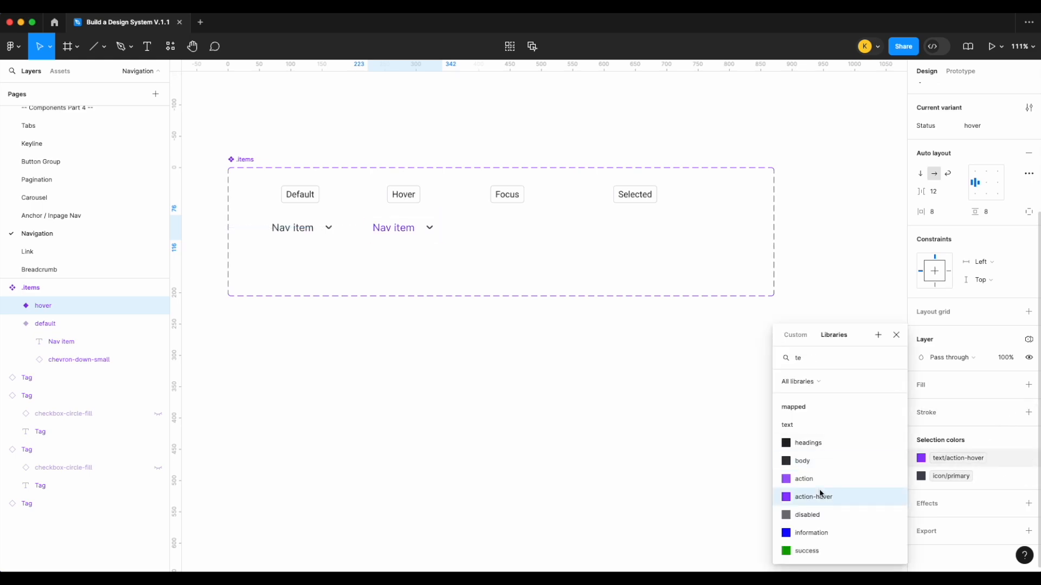
pyautogui.click(953, 476)
pyautogui.scroll(-5, 805, 483)
pyautogui.click(825, 448)
pyautogui.click(626, 442)
# Step: Duplicate the default variant beneath the Focus label and set its Status to focus
pyautogui.click(298, 239)
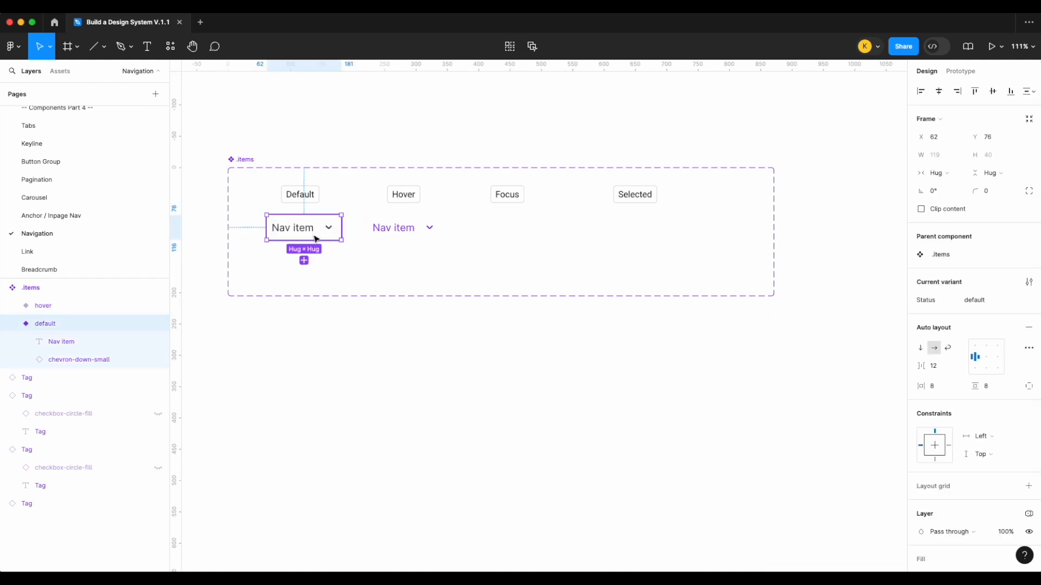
pyautogui.moveTo(304, 228); pyautogui.dragTo(507, 235)
pyautogui.write('focus')
pyautogui.press('Return')
# Step: Draw a rectangle about 126 by 60 on the canvas below the .items component set
pyautogui.click(104, 46)
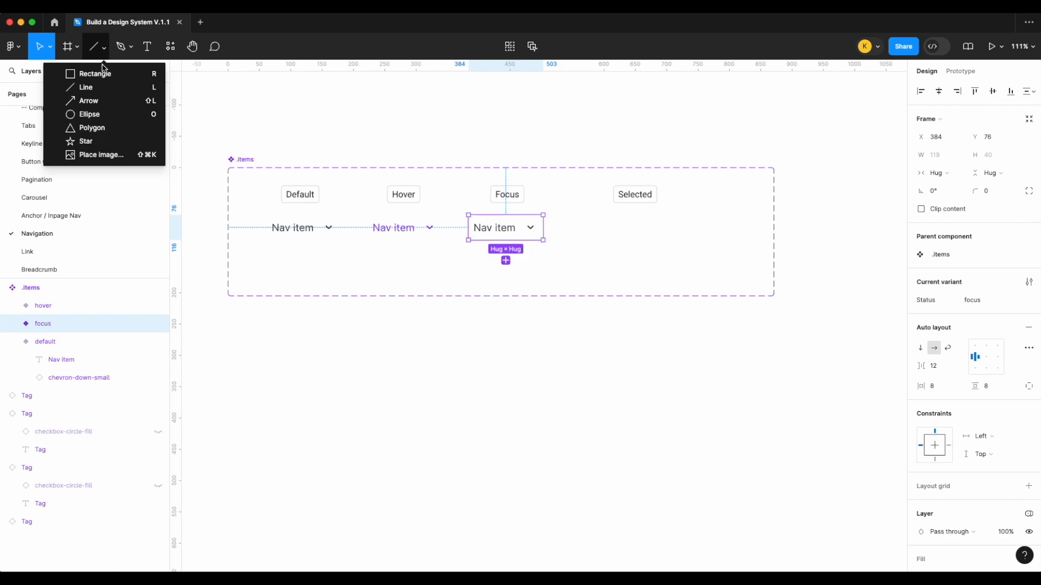
pyautogui.click(108, 72)
pyautogui.moveTo(481, 327); pyautogui.dragTo(560, 365)
pyautogui.scroll(5, 560, 365)
# Step: Add an outside stroke to the rectangle and assign it the border width variable md (2)
pyautogui.click(1028, 273)
pyautogui.scroll(2, 763, 323)
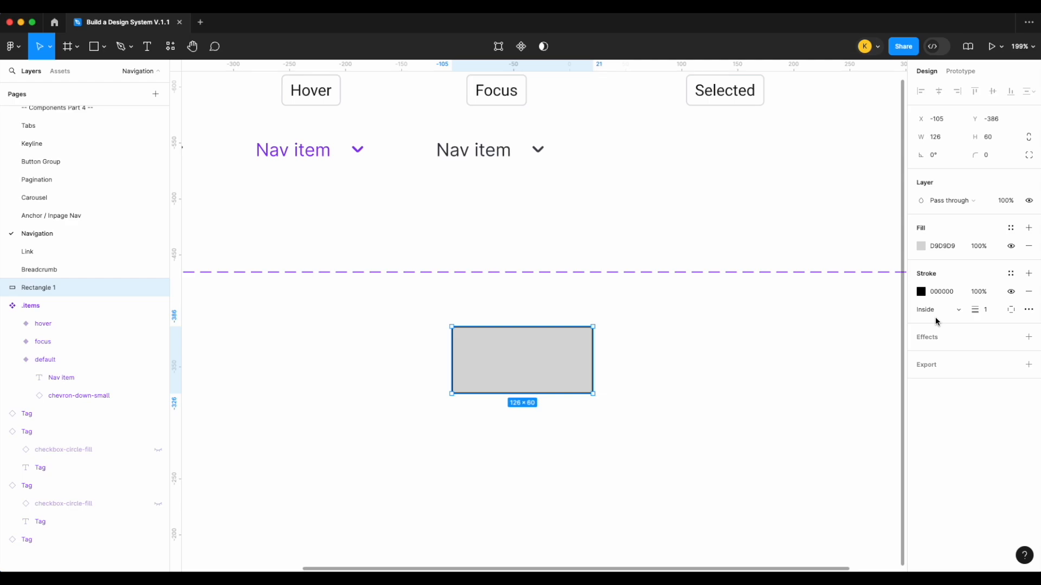
pyautogui.click(949, 310)
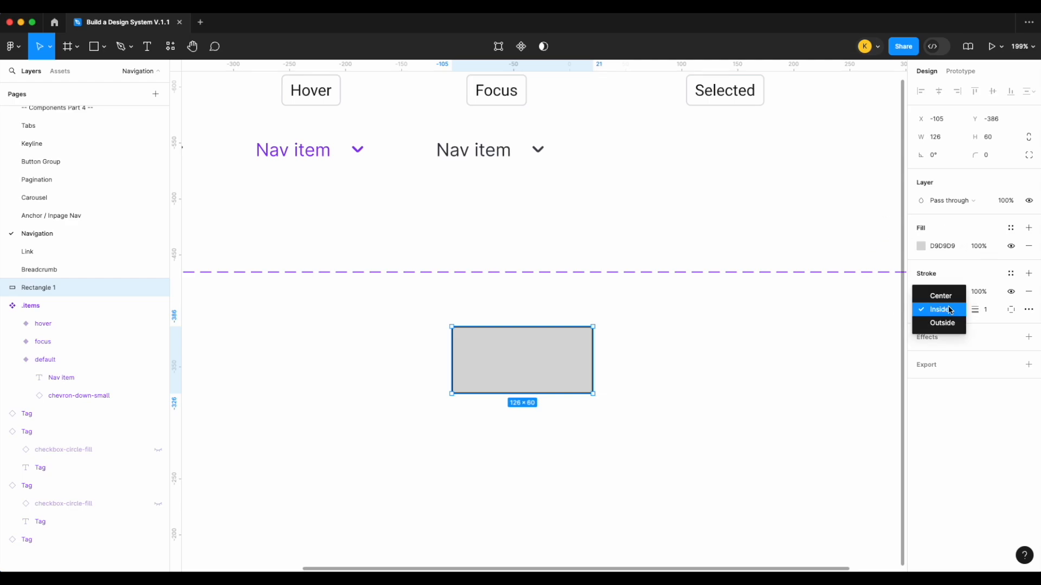
pyautogui.click(943, 323)
pyautogui.rightClick(995, 312)
pyautogui.click(1007, 387)
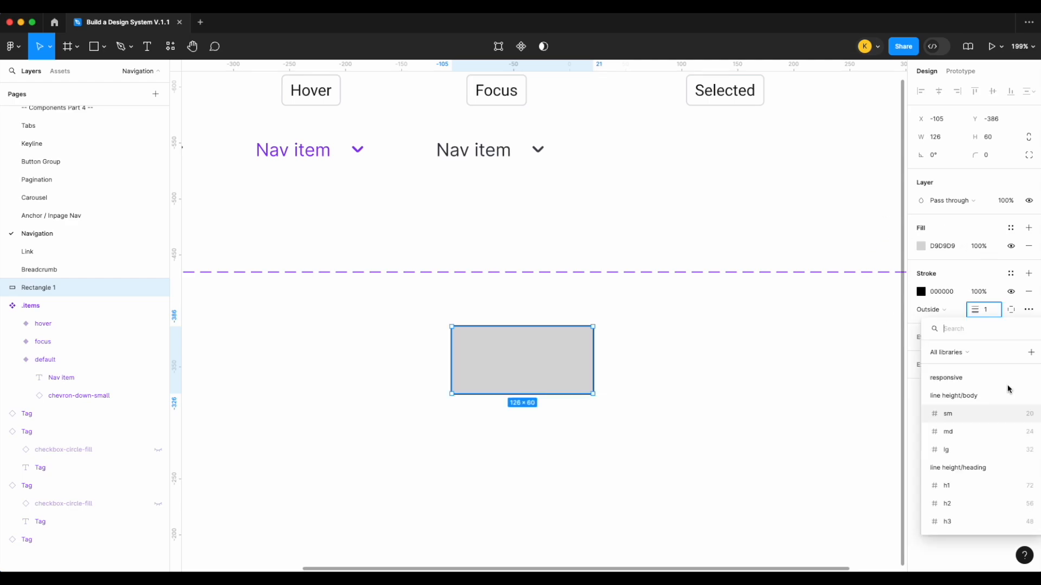
pyautogui.write('str')
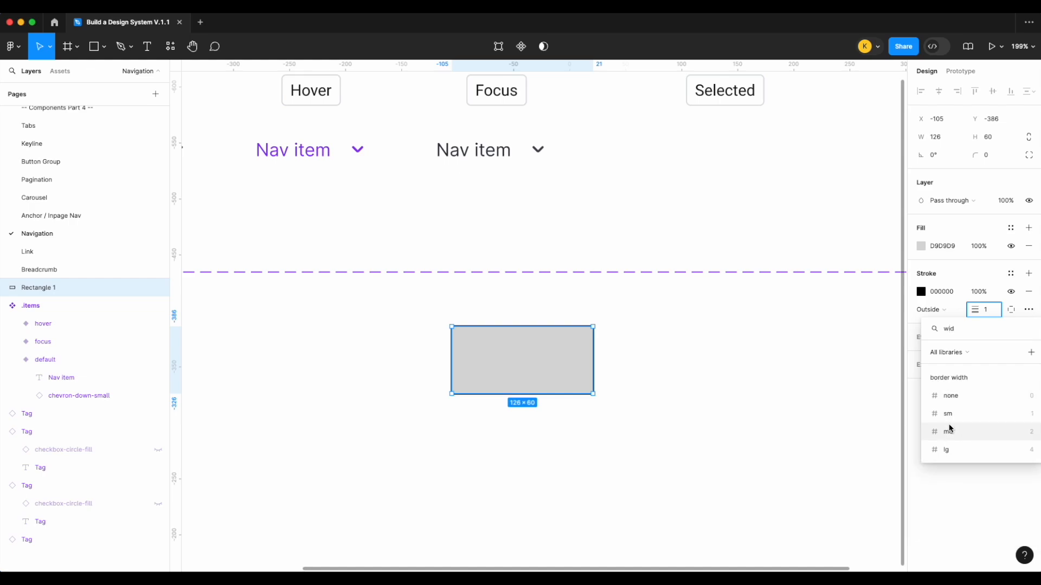
pyautogui.click(949, 430)
# Step: Apply the border/focus color to the rectangle's stroke and remove its fill
pyautogui.click(1011, 273)
pyautogui.write('str')
pyautogui.press('BackSpace')
pyautogui.press('BackSpace')
pyautogui.press('BackSpace')
pyautogui.write('bord')
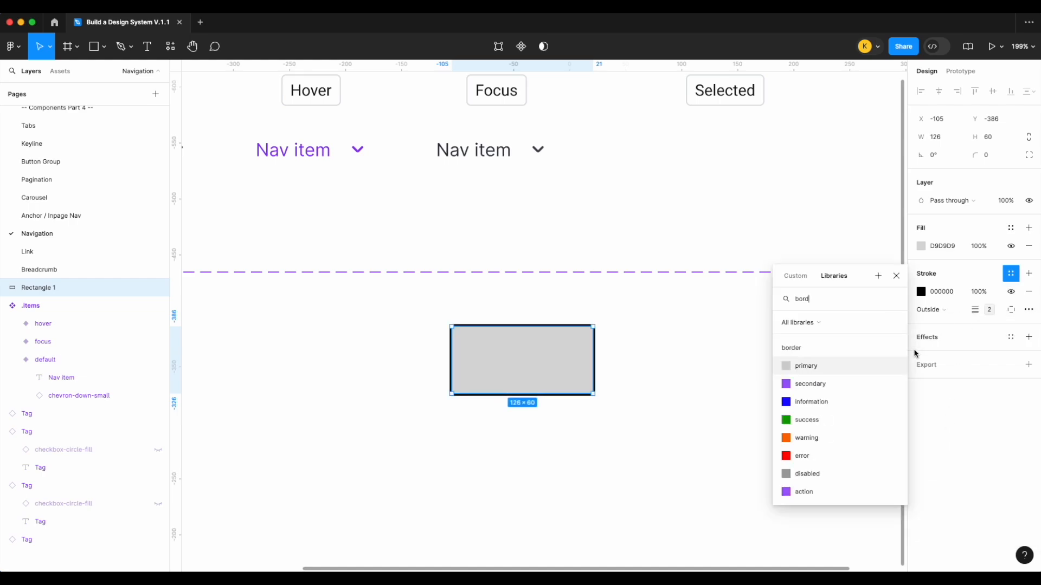
pyautogui.scroll(-3, 830, 436)
pyautogui.click(816, 492)
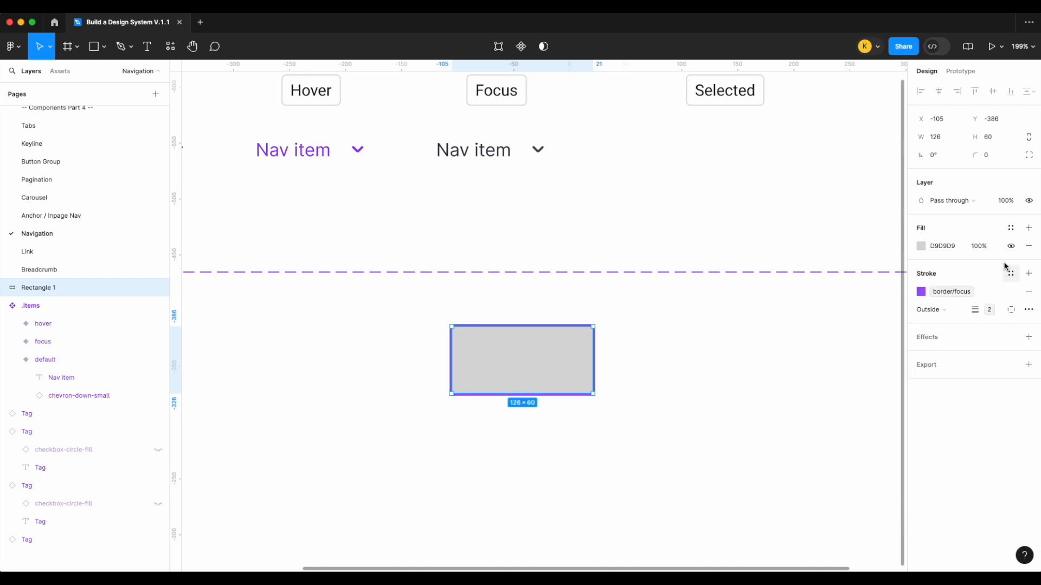
pyautogui.click(1026, 247)
pyautogui.click(744, 399)
pyautogui.click(596, 373)
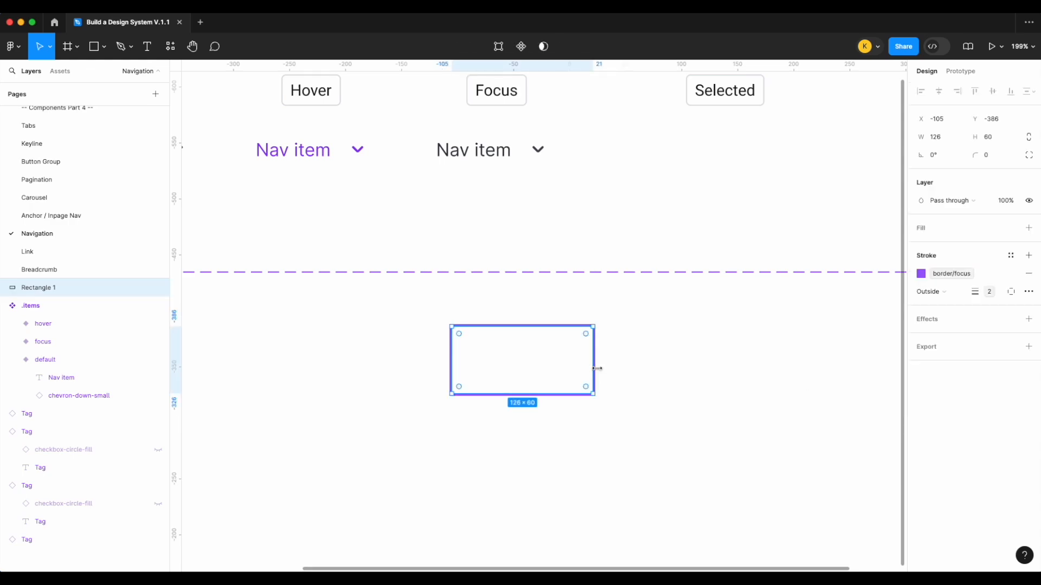
# Step: Move the outlined rectangle into the focus variant and give it absolute positioning
pyautogui.scroll(3, 598, 372)
pyautogui.press('Delete')
pyautogui.click(504, 220)
pyautogui.hotkey('ctrl', 'z')
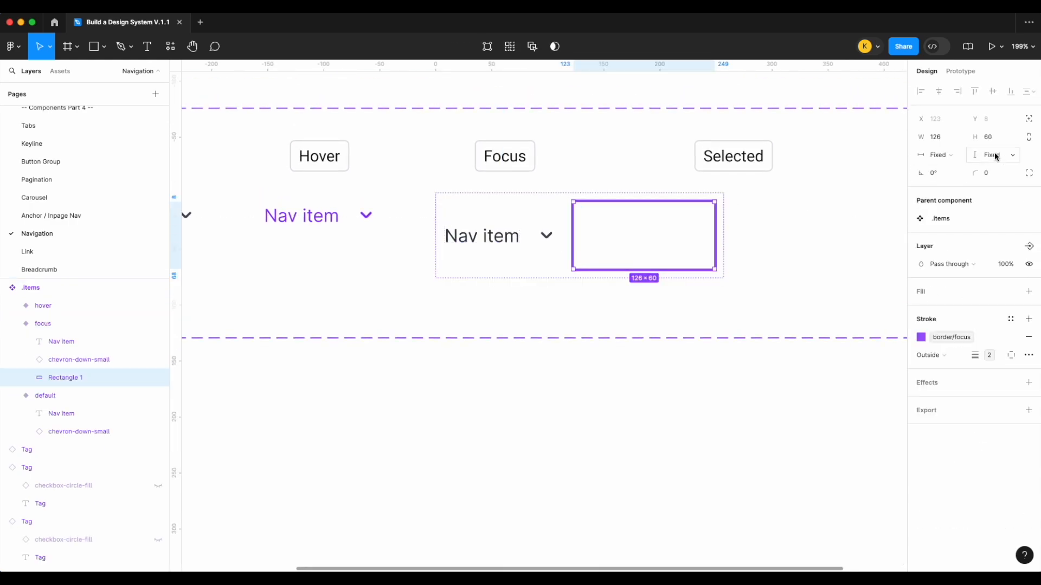
pyautogui.hotkey('ctrl', 'z')
# Step: Shift the outlined rectangle horizontally to X -2 within the focus variant
pyautogui.scroll(5, 436, 193)
pyautogui.hotkey('shift', 'Left')
pyautogui.hotkey('shift', 'Left')
pyautogui.hotkey('shift', 'Left')
pyautogui.hotkey('shift', 'Left')
pyautogui.hotkey('shift', 'Left')
pyautogui.hotkey('shift', 'Left')
pyautogui.hotkey('shift', 'Left')
pyautogui.hotkey('shift', 'Left')
pyautogui.hotkey('shift', 'Left')
pyautogui.hotkey('shift', 'Left')
pyautogui.hotkey('shift', 'Left')
pyautogui.hotkey('shift', 'Left')
pyautogui.hotkey('shift', 'Left')
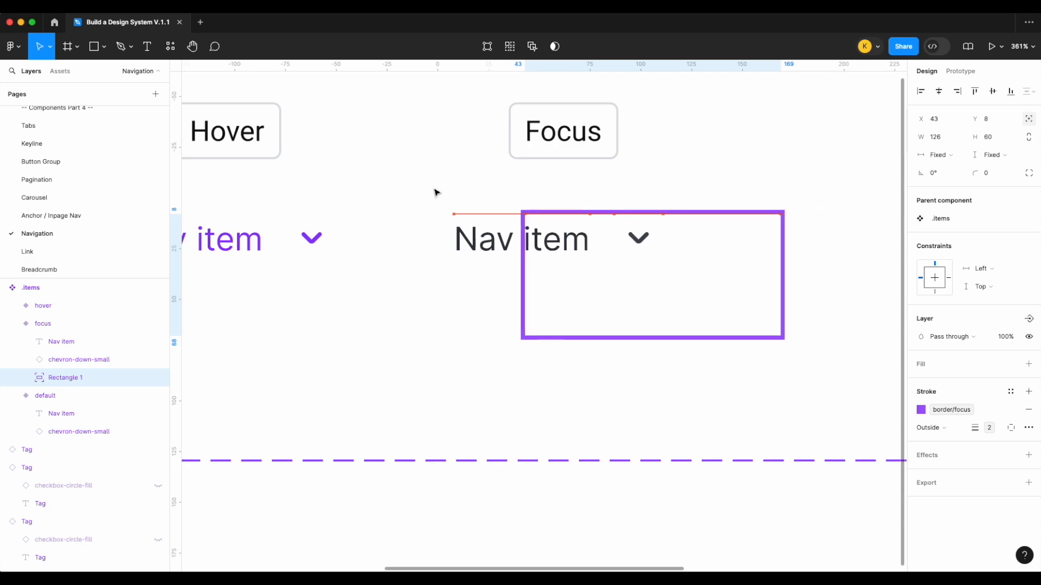
pyautogui.scroll(8, 453, 240)
pyautogui.press('Right')
pyautogui.press('Right')
pyautogui.press('Right')
pyautogui.press('Right')
pyautogui.press('Right')
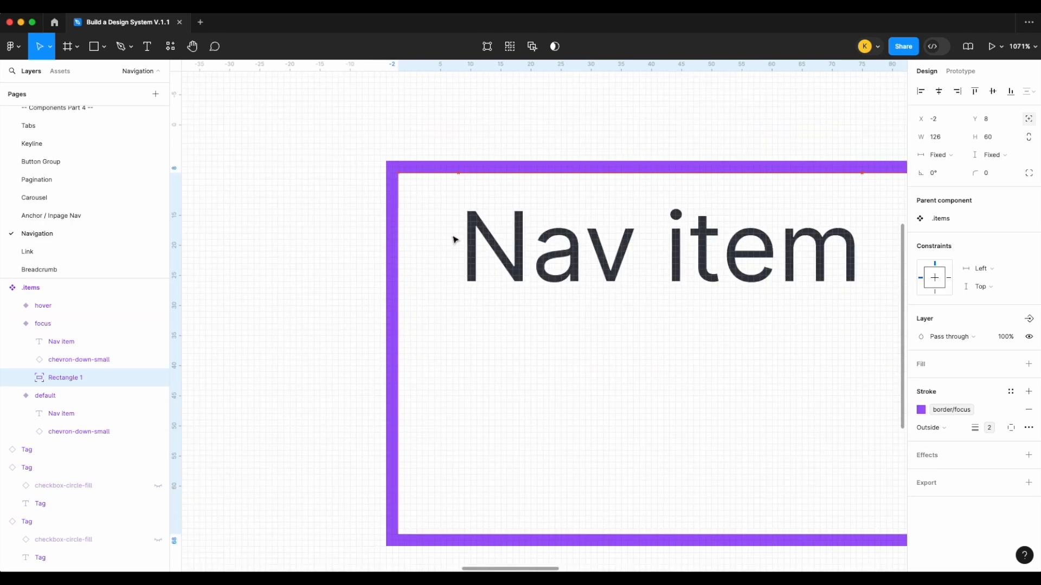
# Step: Resize the outline rectangle to 123 by 44 with Y at -2, framing the focus variant
pyautogui.moveTo(532, 170); pyautogui.dragTo(532, 110)
pyautogui.moveTo(536, 535); pyautogui.dragTo(536, 380)
pyautogui.hscroll(10, 535, 380)
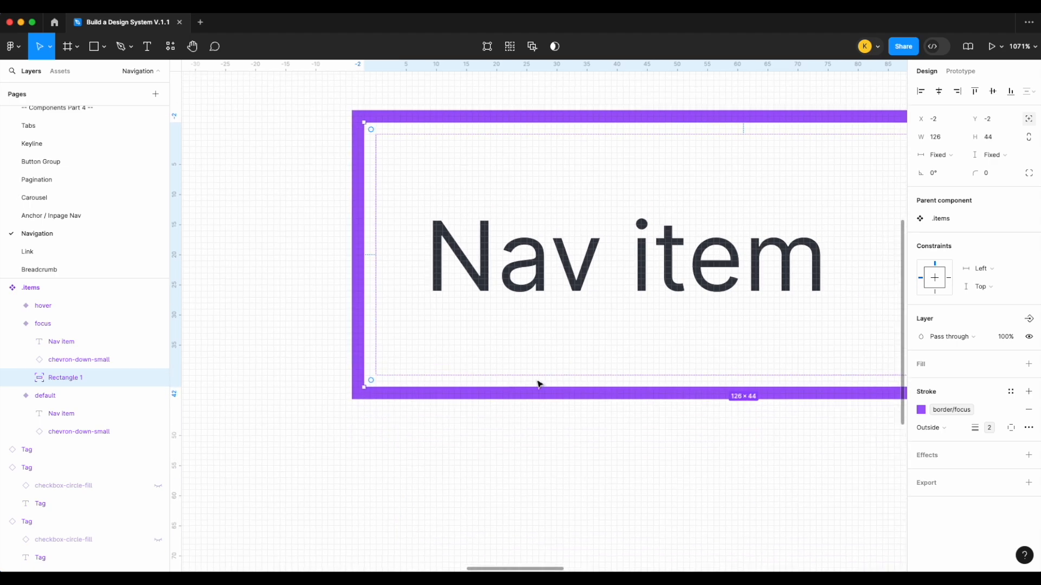
pyautogui.moveTo(505, 341); pyautogui.dragTo(490, 340)
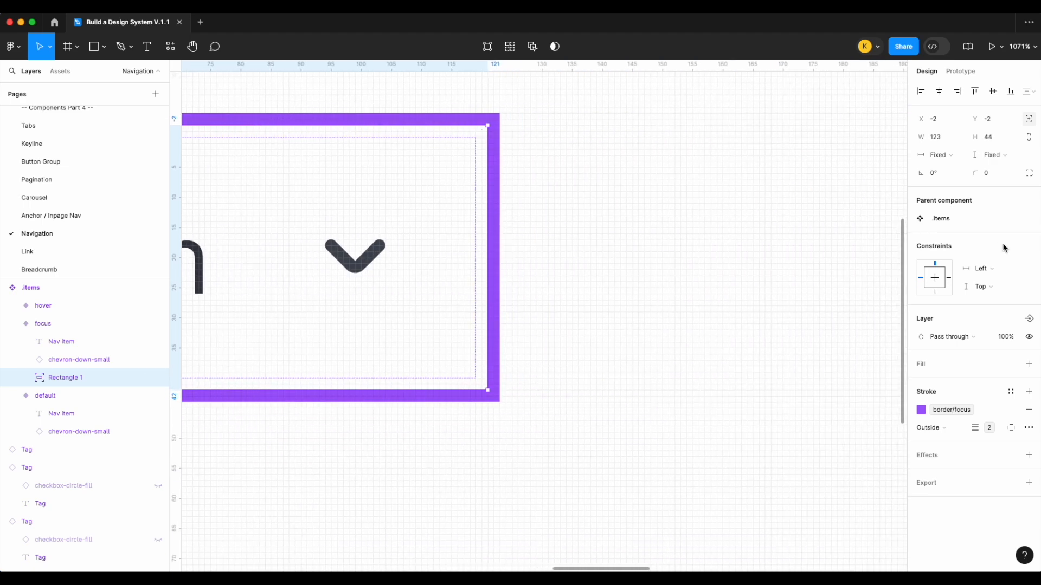
# Step: Set the outline rectangle's constraints to Left and right, and Top and bottom
pyautogui.click(983, 269)
pyautogui.click(997, 295)
pyautogui.click(986, 286)
pyautogui.click(1000, 313)
# Step: Assign the radius variable with value 4 to the outline rectangle's corners
pyautogui.click(1011, 174)
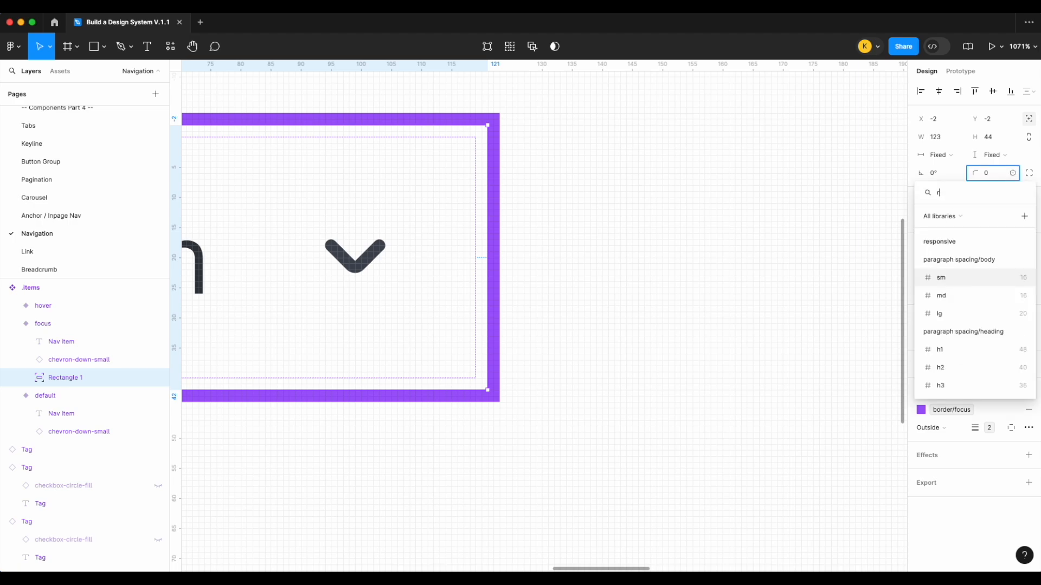
pyautogui.write('rad')
pyautogui.click(958, 279)
pyautogui.click(644, 222)
pyautogui.scroll(-5, 643, 222)
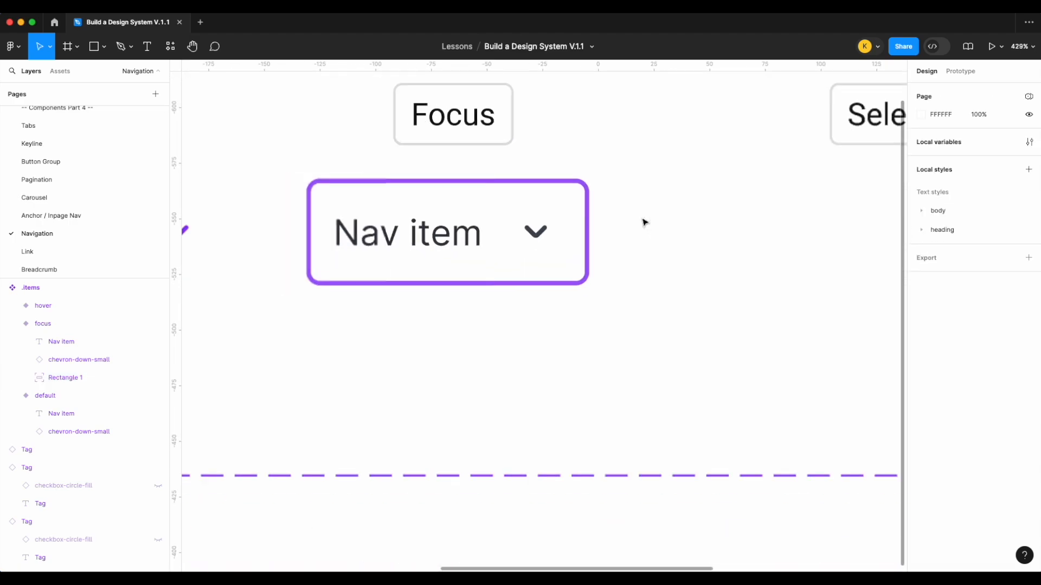
# Step: Rename the Rectangle 1 layer in the focus variant to focus
pyautogui.hscroll(-2, 643, 221)
pyautogui.scroll(3, 574, 175)
pyautogui.doubleClick(53, 379)
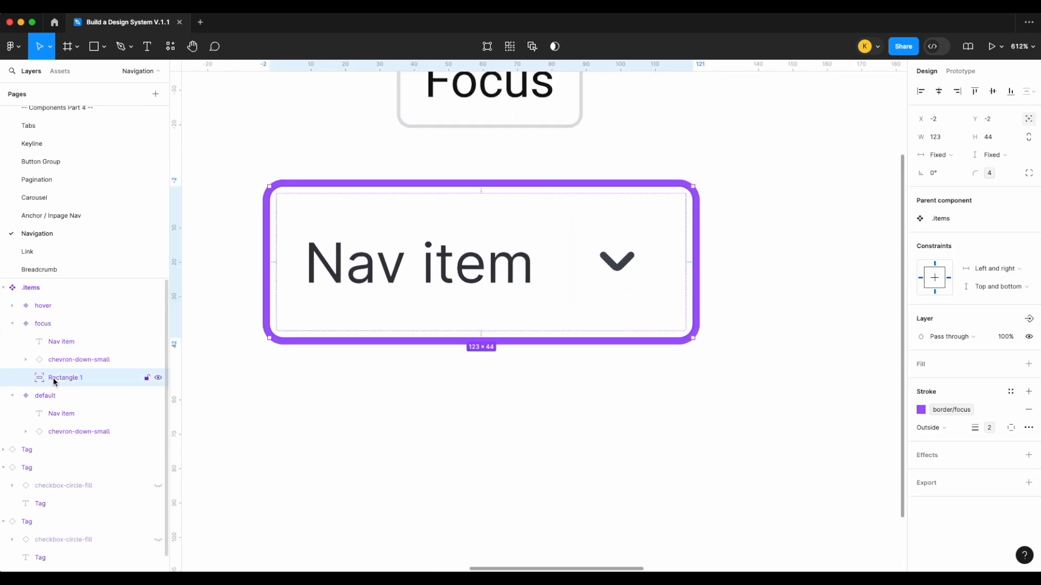
pyautogui.write('focus')
pyautogui.press('Return')
pyautogui.scroll(-5, 542, 380)
pyautogui.click(472, 389)
# Step: Duplicate the hover variant beneath the Selected label and set its Status to selcted
pyautogui.click(378, 348)
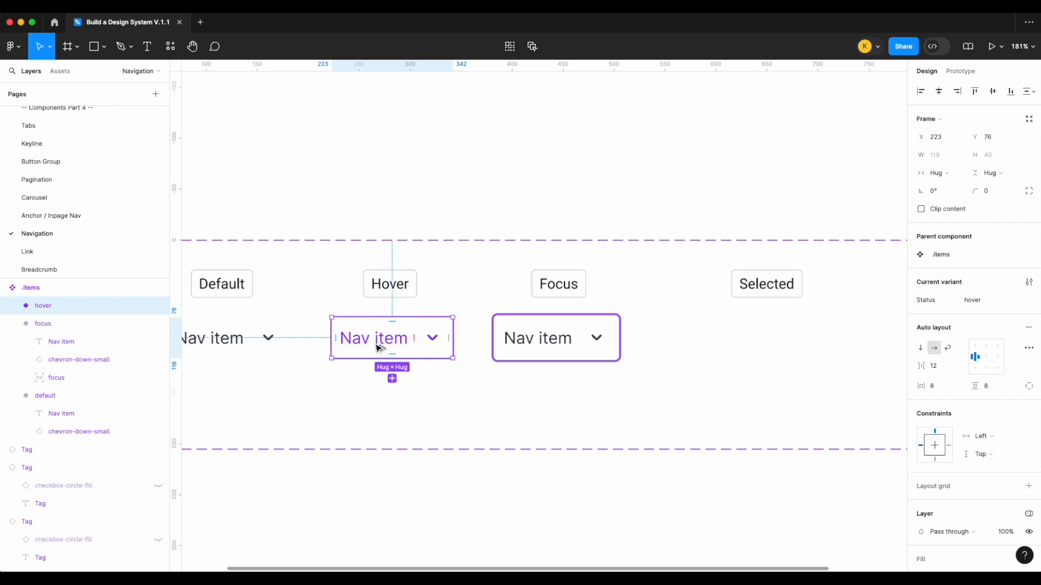
pyautogui.moveTo(374, 346); pyautogui.dragTo(744, 346)
pyautogui.hscroll(2, 754, 348)
pyautogui.write('s')
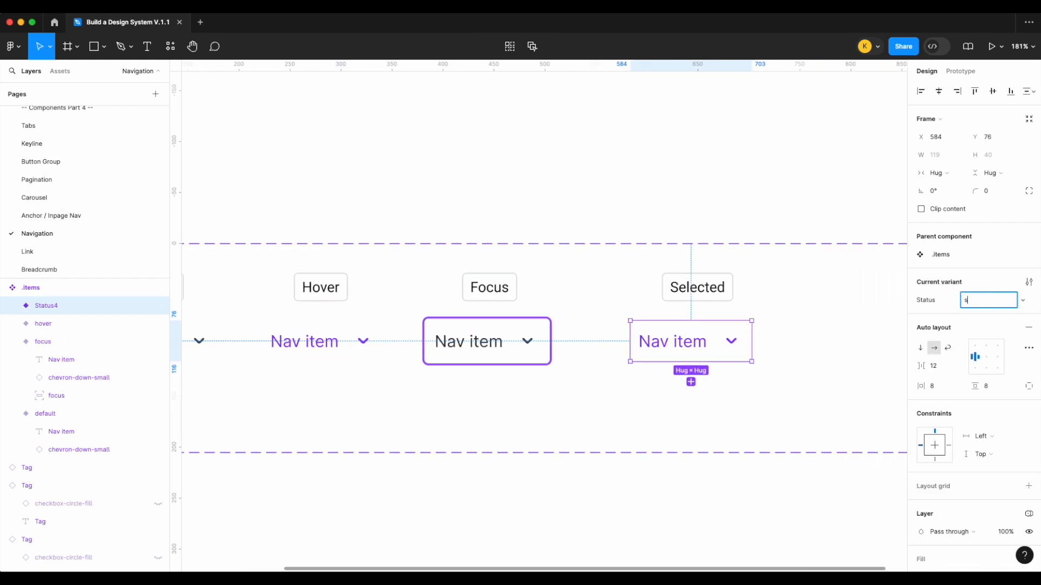
pyautogui.write('elcted')
pyautogui.press('Return')
pyautogui.scroll(-3, 953, 428)
pyautogui.hscroll(2, 705, 340)
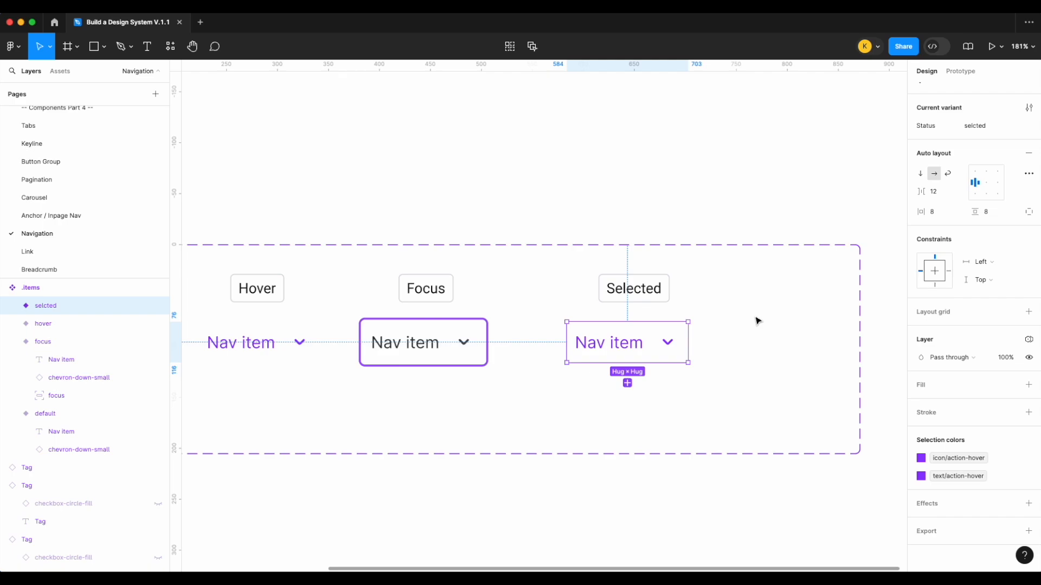
pyautogui.scroll(-5, 758, 321)
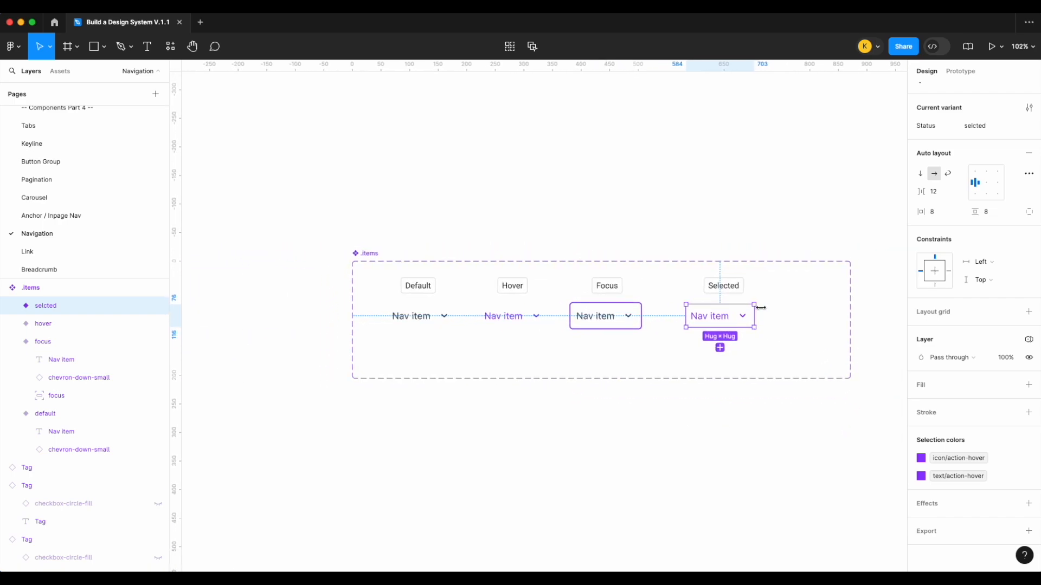
pyautogui.press('Escape')
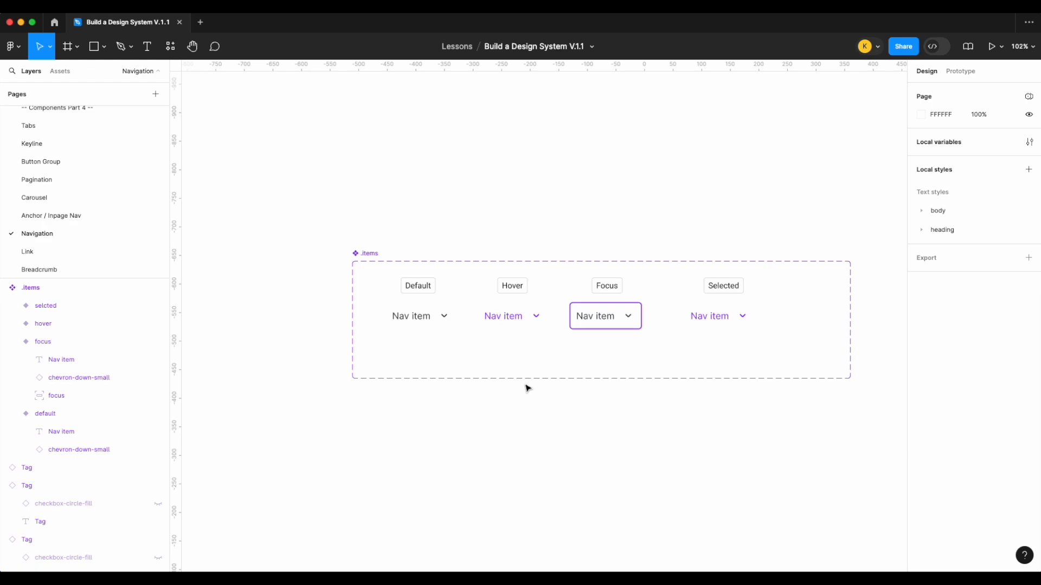
# Step: Recolor the chevron of the variant under the Selected label with icon/action
pyautogui.hscroll(2, 601, 391)
pyautogui.click(662, 329)
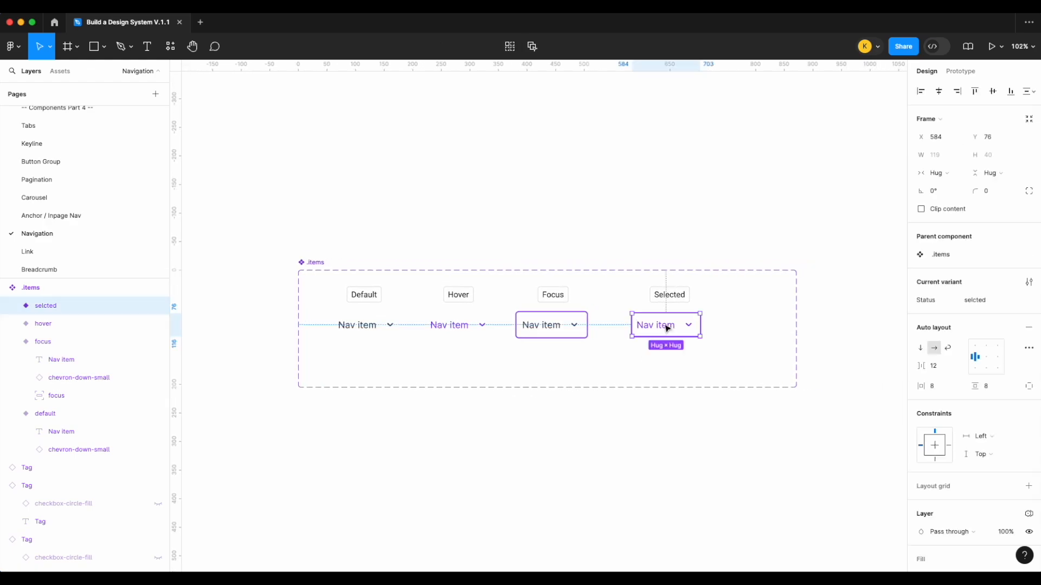
pyautogui.scroll(-3, 981, 434)
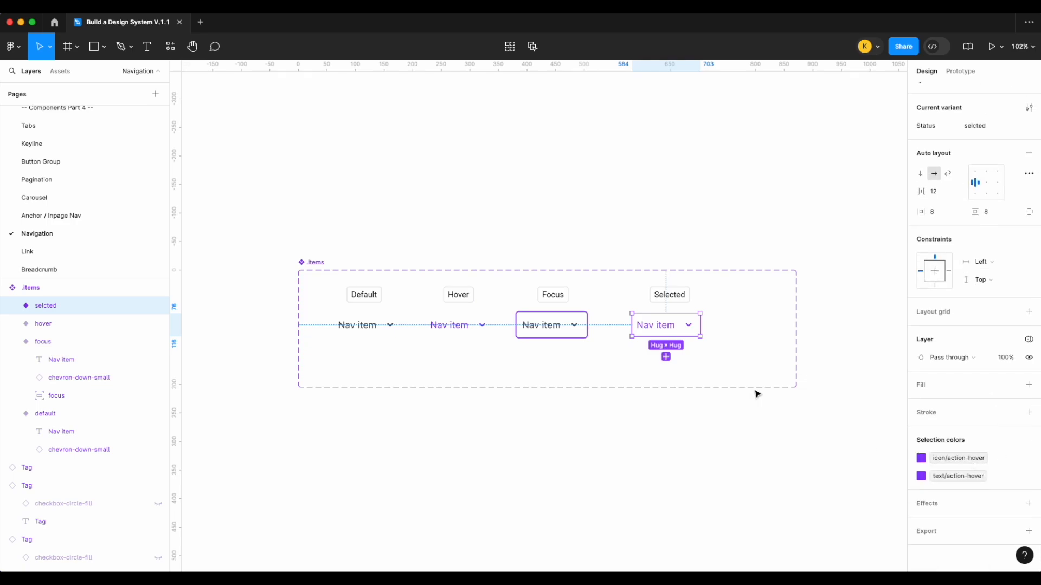
pyautogui.scroll(5, 688, 275)
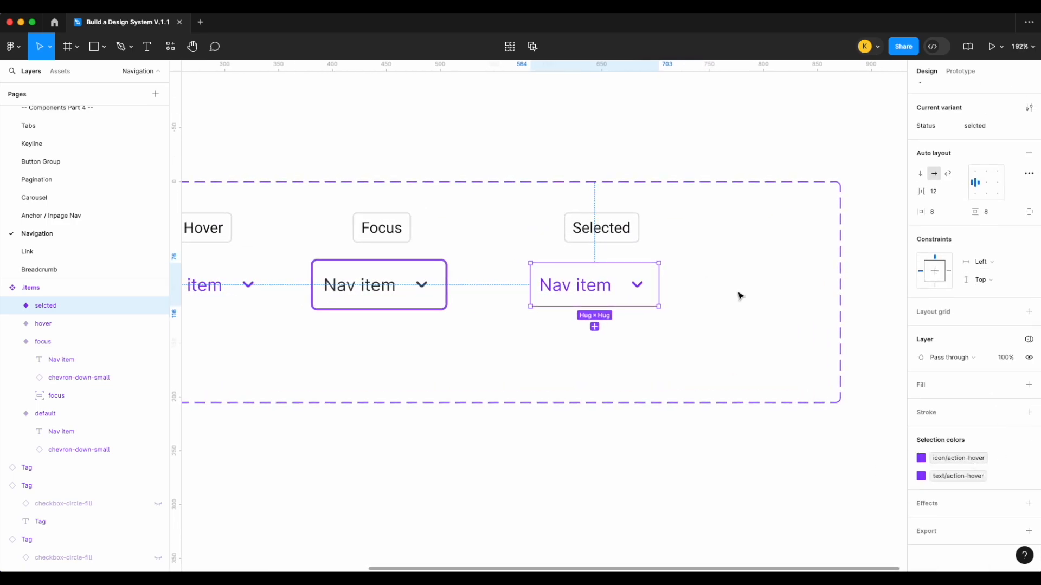
pyautogui.click(936, 458)
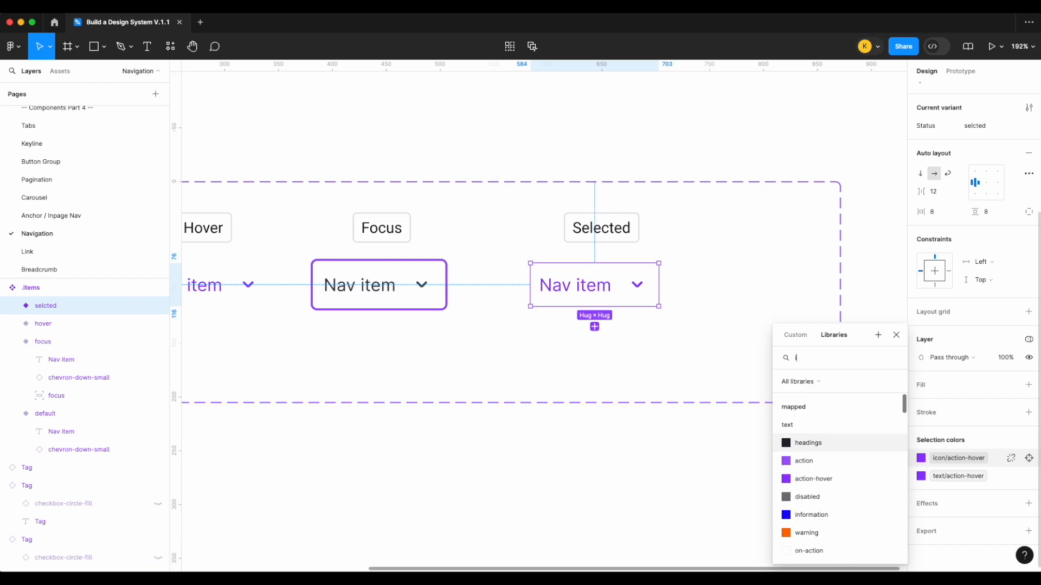
pyautogui.write('ic')
pyautogui.scroll(-1, 813, 515)
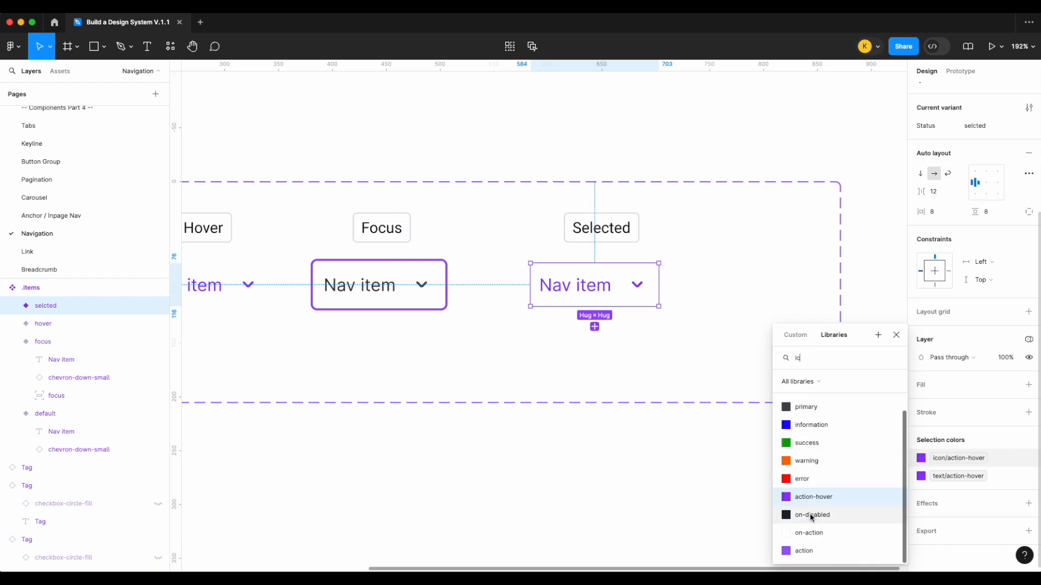
pyautogui.click(804, 550)
# Step: Recolor the label text of the variant under the Selected label with text/action
pyautogui.click(957, 476)
pyautogui.write('text')
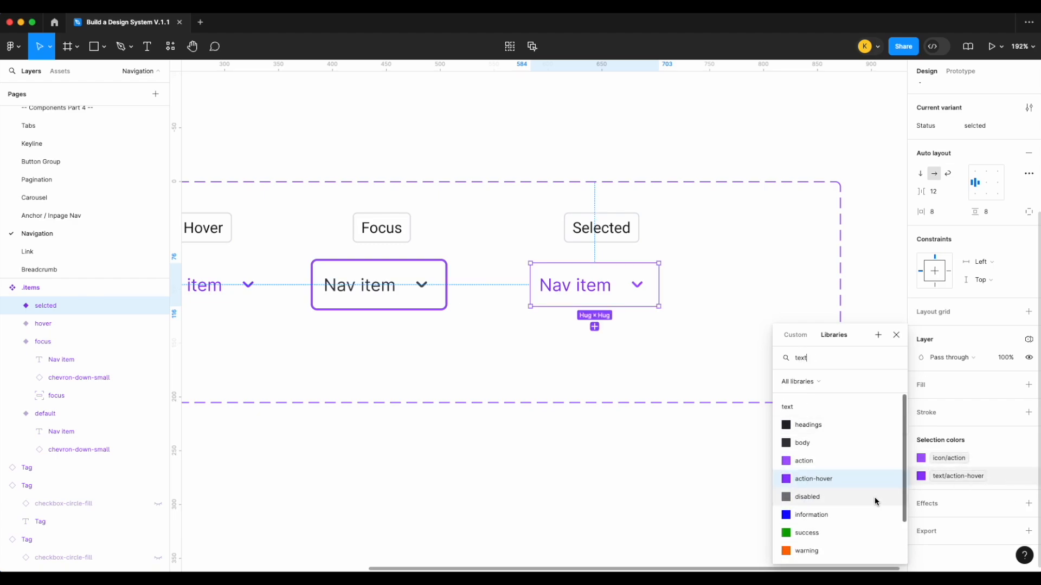
pyautogui.click(841, 462)
# Step: Hide the chevron-down-small icon in the default variant so the chevron is off across all variants
pyautogui.scroll(-3, 672, 376)
pyautogui.hscroll(-3, 597, 358)
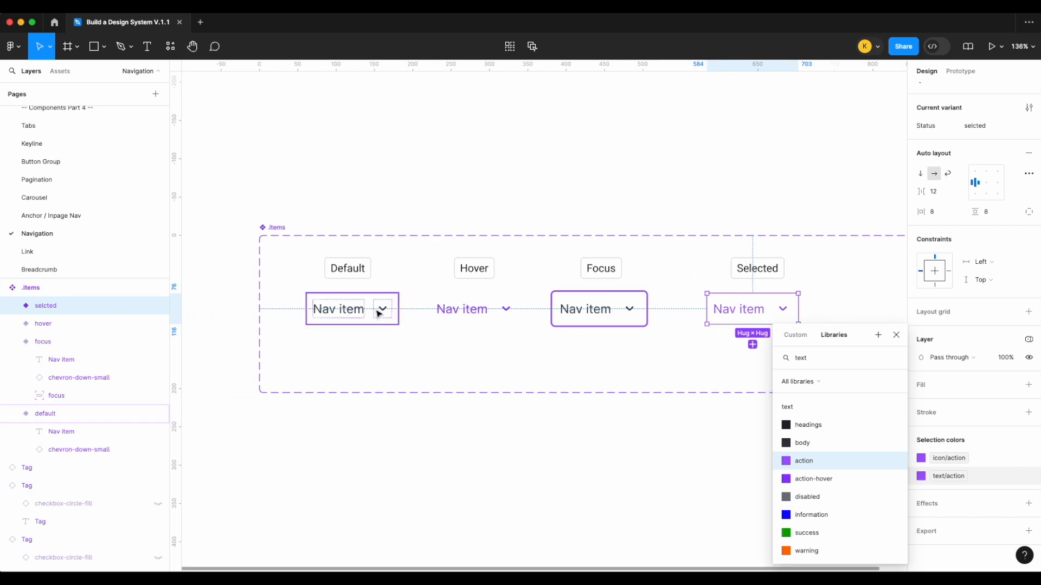
pyautogui.click(382, 317)
pyautogui.click(160, 451)
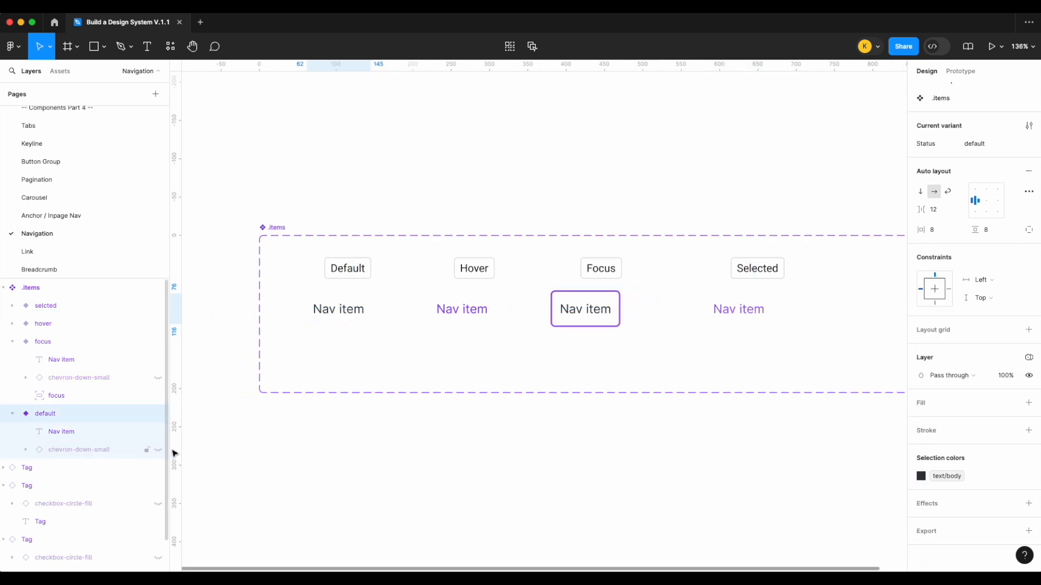
pyautogui.hscroll(3, 409, 449)
pyautogui.click(522, 428)
# Step: Move the focus and selected variants so each is centered beneath its own label
pyautogui.click(290, 322)
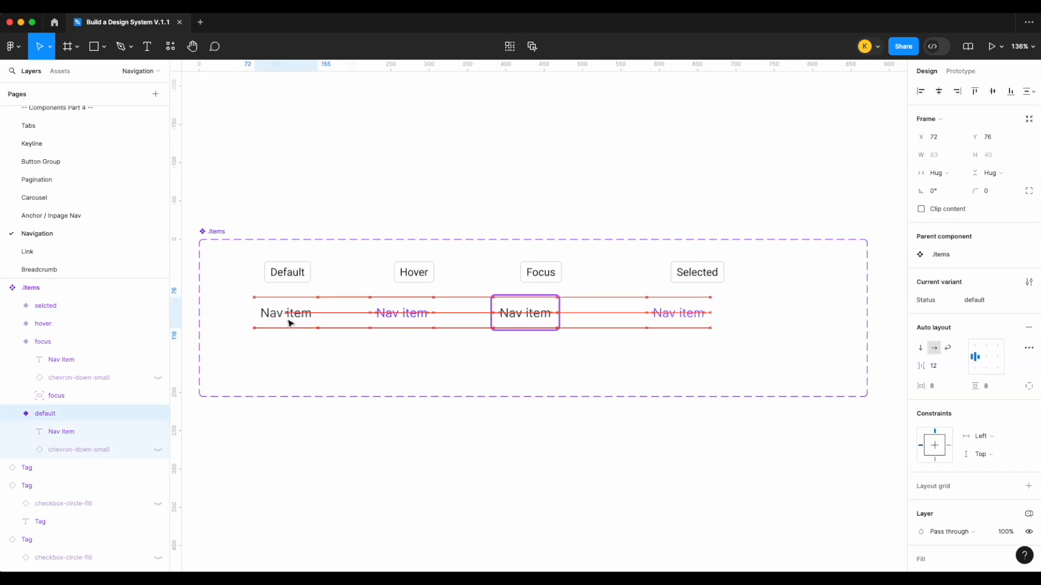
pyautogui.click(399, 307)
pyautogui.click(547, 321)
pyautogui.moveTo(524, 321); pyautogui.dragTo(548, 321)
pyautogui.moveTo(680, 323); pyautogui.dragTo(700, 320)
pyautogui.scroll(-3, 700, 319)
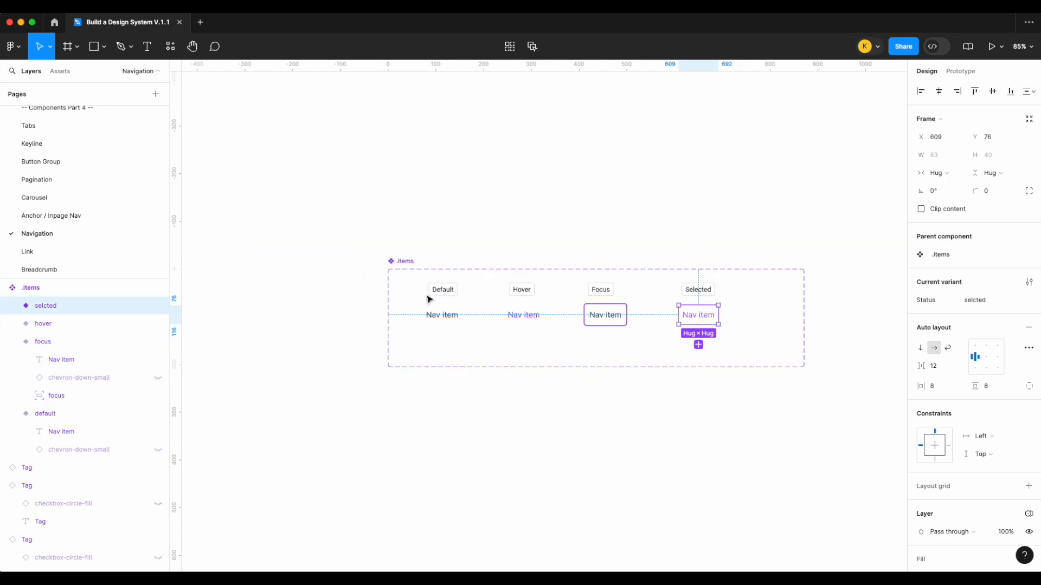
# Step: Shrink the .items component set to 774 by 162 around its variants and view the Status property's values
pyautogui.click(427, 298)
pyautogui.moveTo(467, 367)
pyautogui.mouseDown()
pyautogui.moveTo(467, 337)
pyautogui.moveTo(468, 347)
pyautogui.mouseUp()
pyautogui.moveTo(805, 303); pyautogui.dragTo(757, 302)
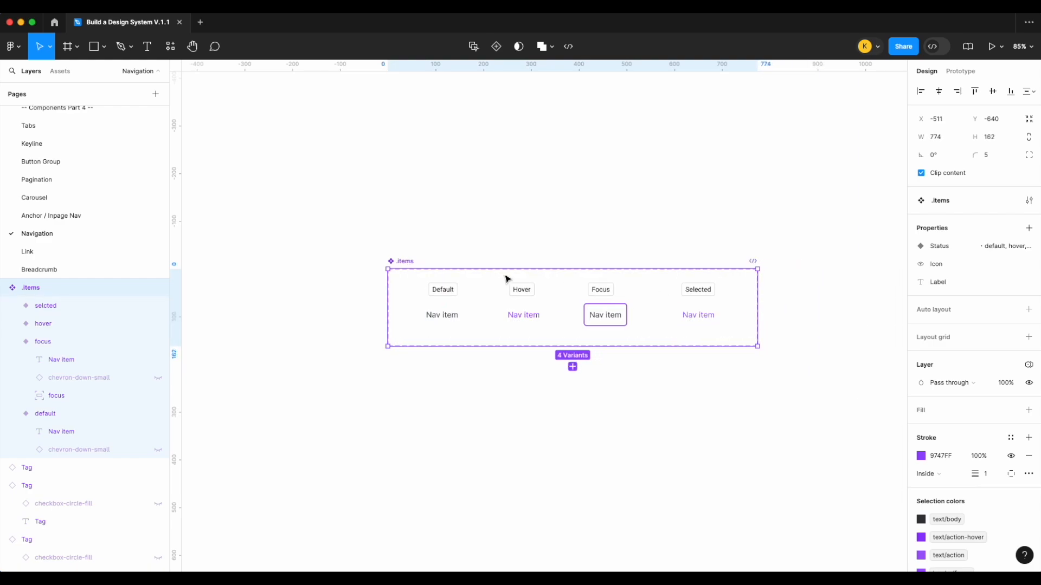
pyautogui.click(1009, 246)
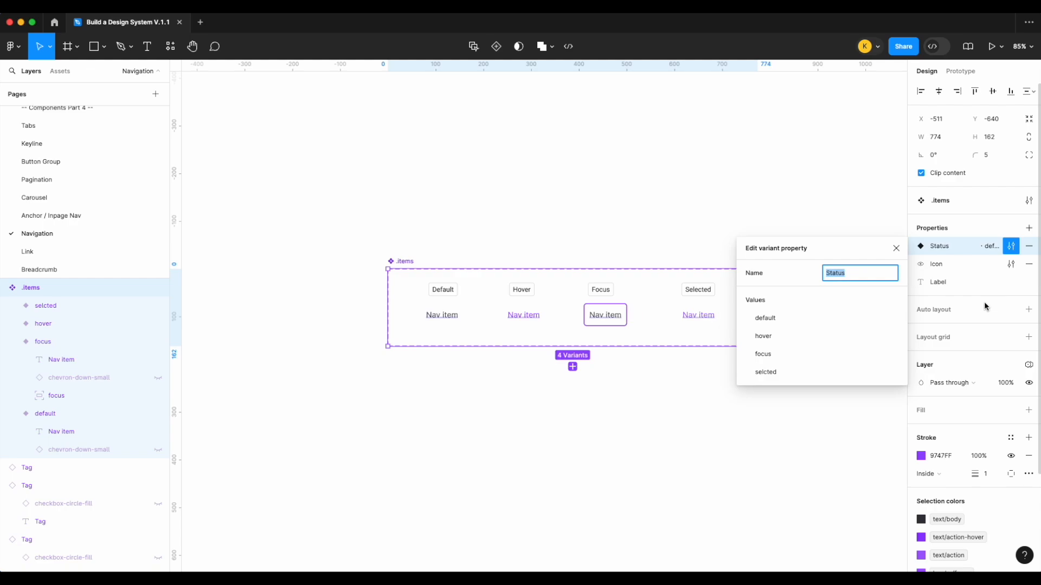
pyautogui.click(741, 433)
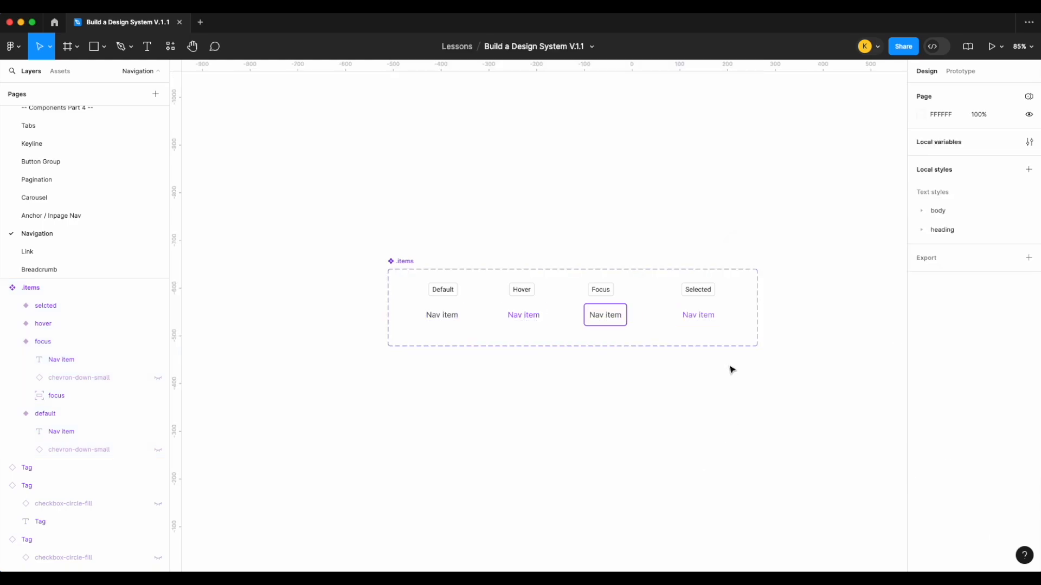
# Step: Place a copy of the UI_Collective logo to the right of the original at X 665, Y -640
pyautogui.hscroll(2, 731, 372)
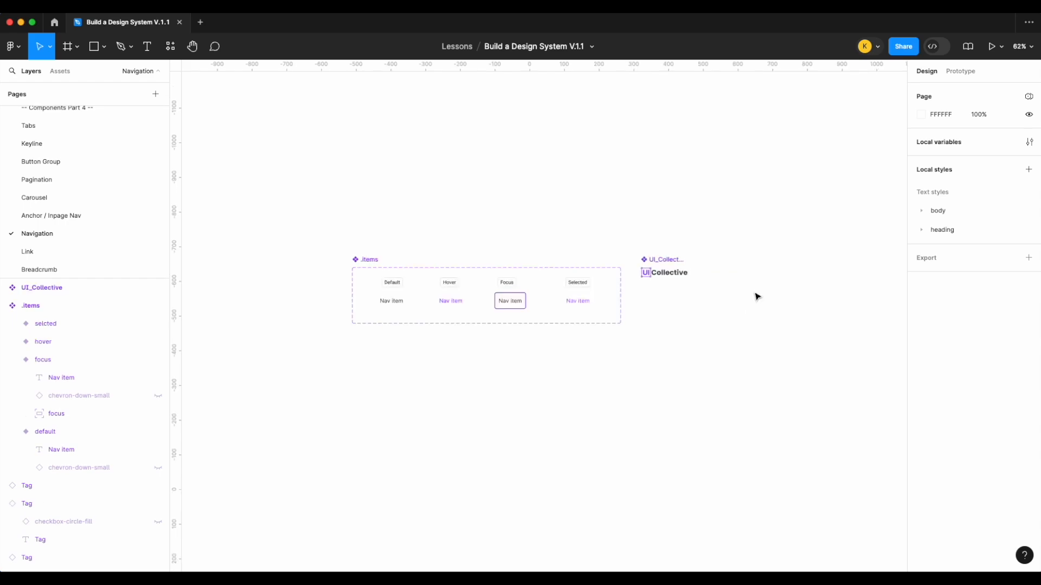
pyautogui.click(679, 275)
pyautogui.moveTo(665, 276); pyautogui.dragTo(783, 276)
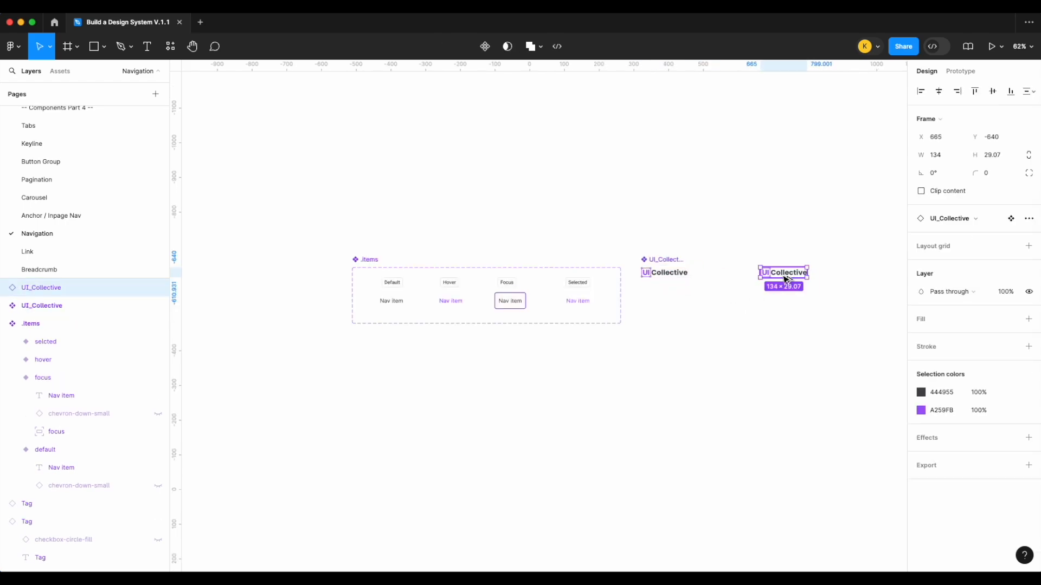
pyautogui.scroll(5, 746, 309)
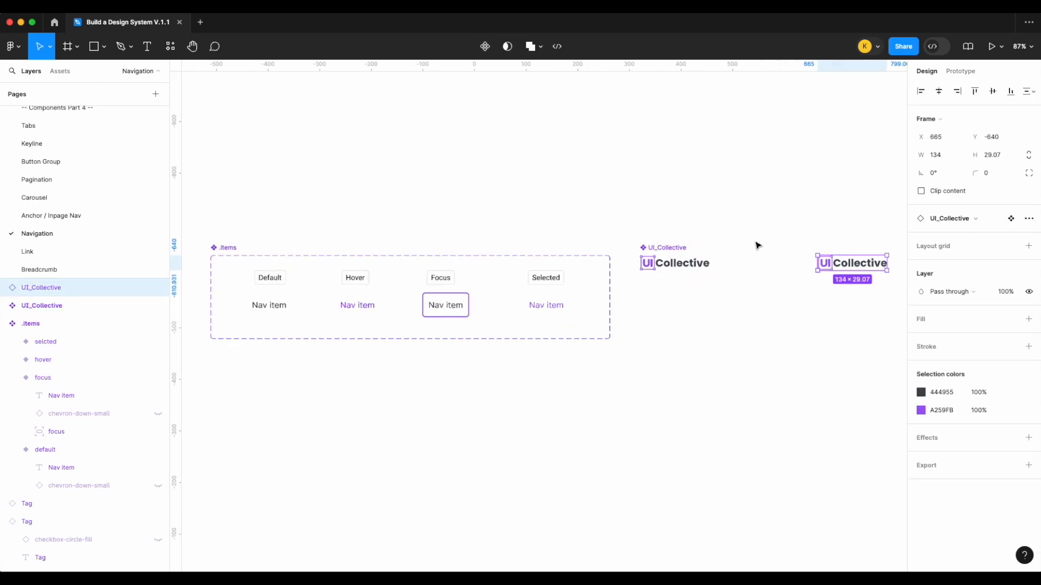
pyautogui.hscroll(-1, 795, 297)
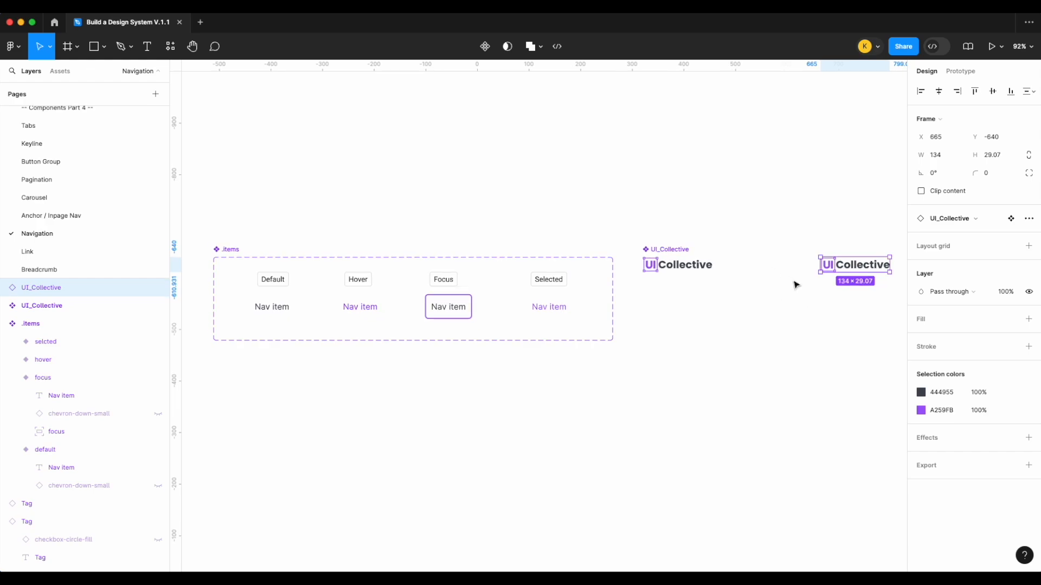
pyautogui.scroll(-2, 795, 295)
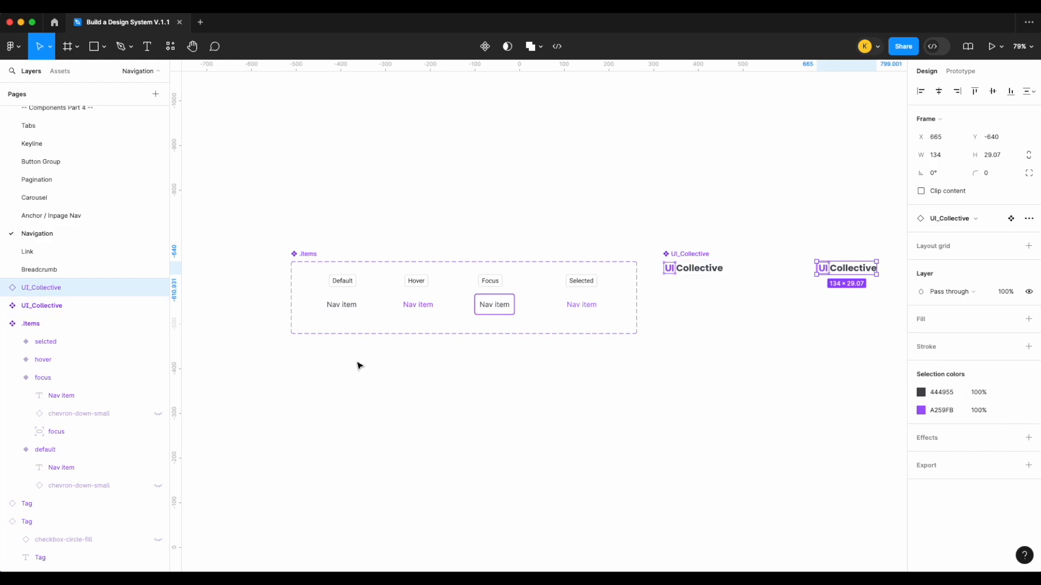
# Step: Place two instances of the default nav item side by side to the right of the logo copy
pyautogui.press('Escape')
pyautogui.click(342, 305)
pyautogui.moveTo(341, 305); pyautogui.dragTo(855, 306)
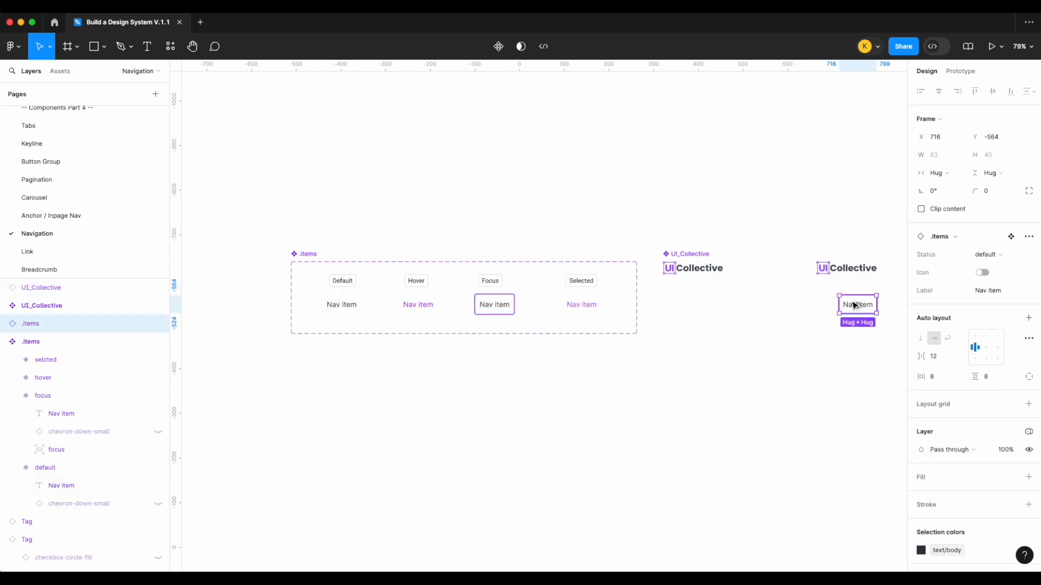
pyautogui.hscroll(5, 855, 306)
pyautogui.moveTo(630, 311); pyautogui.dragTo(685, 279)
pyautogui.scroll(5, 710, 278)
pyautogui.hscroll(2, 685, 278)
pyautogui.moveTo(599, 284); pyautogui.dragTo(691, 285)
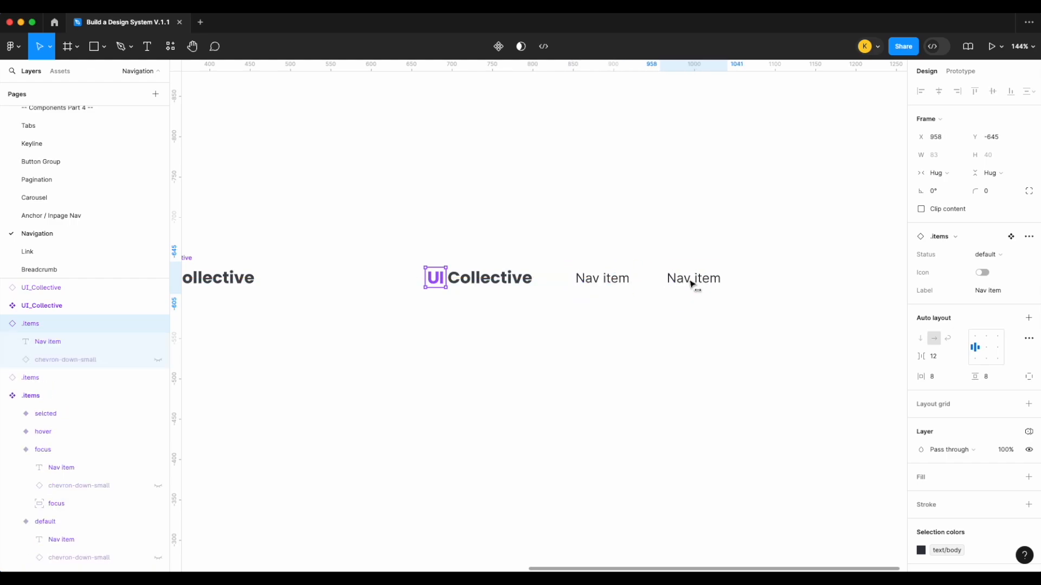
# Step: Wrap the two nav item instances in an auto layout frame with a spacing of 8
pyautogui.moveTo(692, 353); pyautogui.dragTo(607, 276)
pyautogui.hotkey('shift', 'a')
pyautogui.click(945, 281)
pyautogui.write('8')
pyautogui.press('Return')
# Step: Duplicate the second nav item inside the auto layout frame until the row holds seven items
pyautogui.doubleClick(661, 287)
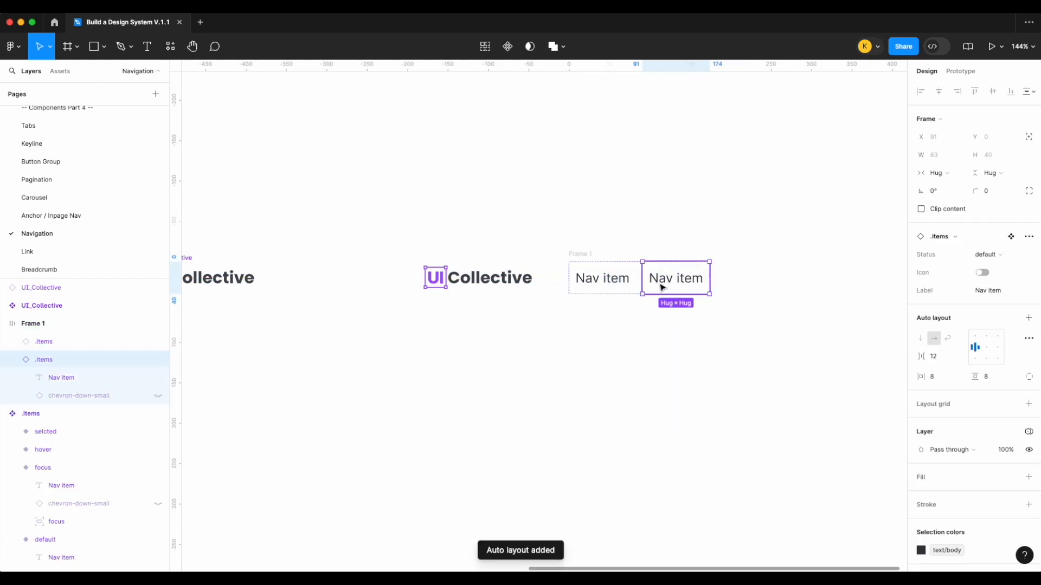
pyautogui.press('super+d')
pyautogui.press('super+d')
pyautogui.hscroll(5, 736, 345)
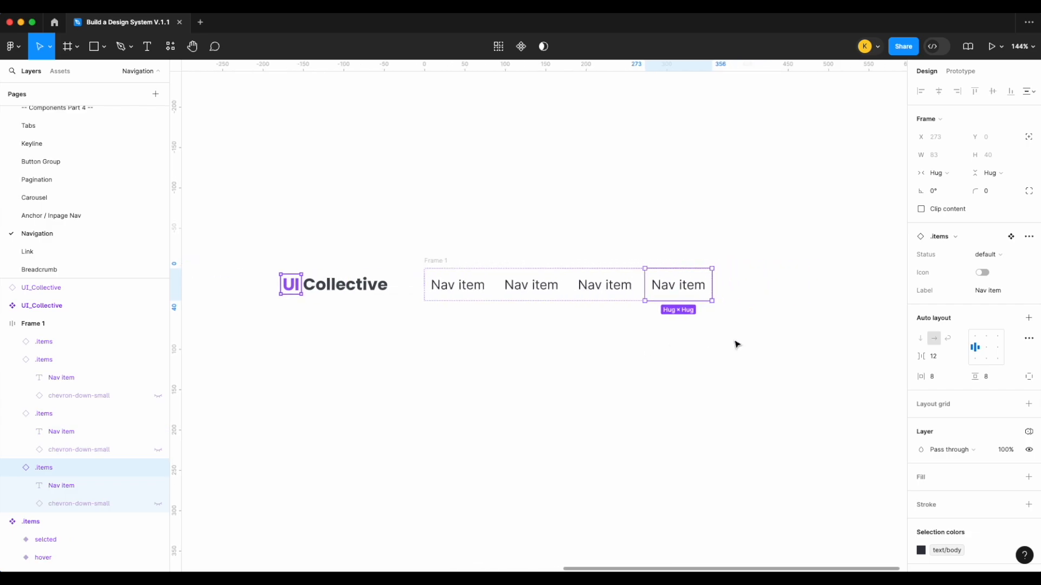
pyautogui.press('super+d')
pyautogui.press('super+d')
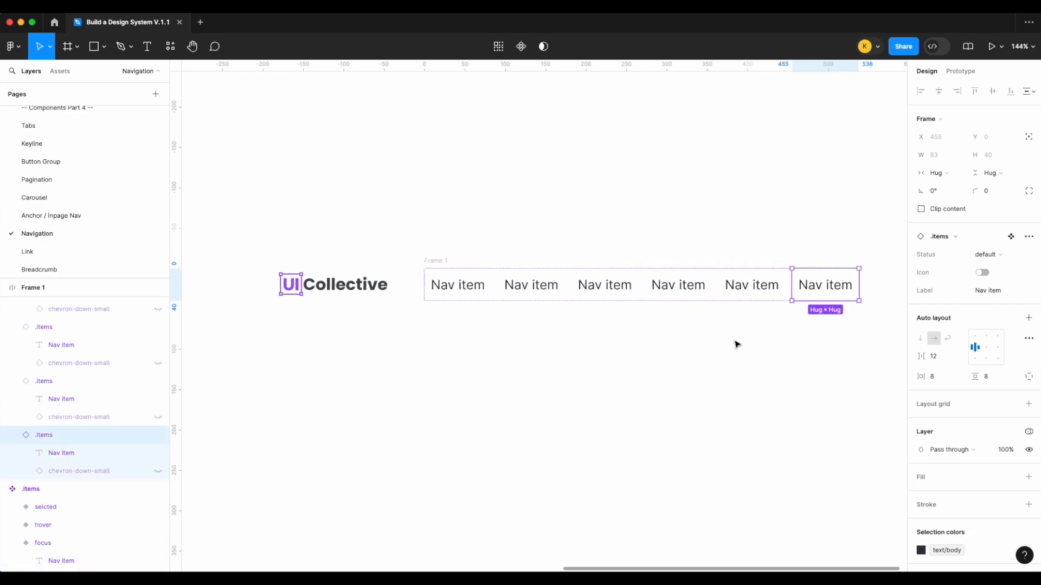
pyautogui.press('super+d')
pyautogui.hscroll(2, 736, 345)
# Step: Rename the frame holding the seven nav items to List
pyautogui.doubleClick(373, 261)
pyautogui.write('Lis')
pyautogui.press('Return')
pyautogui.scroll(-4, 413, 250)
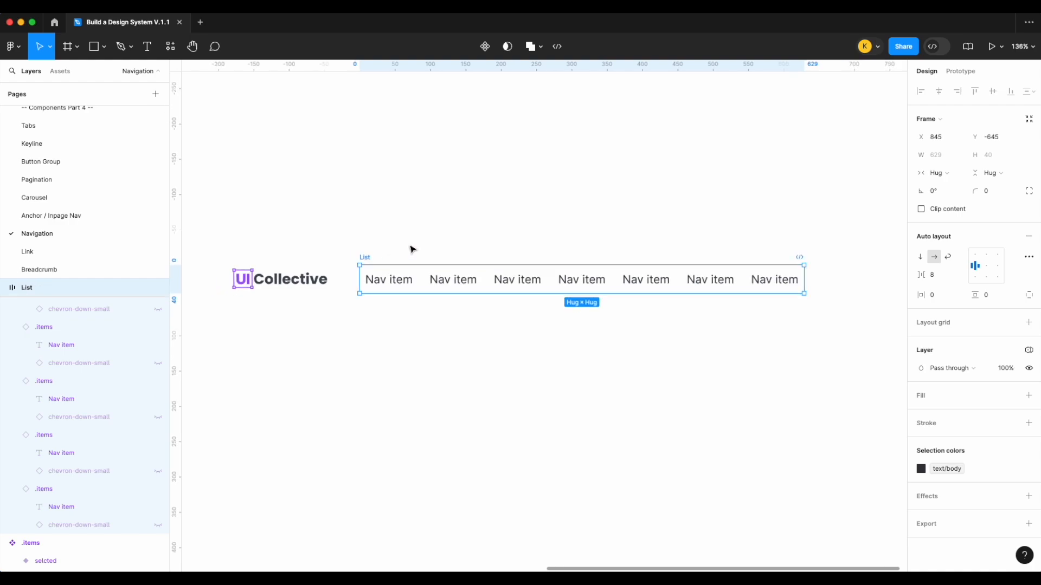
# Step: Combine the logo copy and the List frame in a horizontal auto layout with a spacing of 24
pyautogui.click(322, 279)
pyautogui.keyDown('shift'); pyautogui.click(383, 254); pyautogui.keyUp('shift')
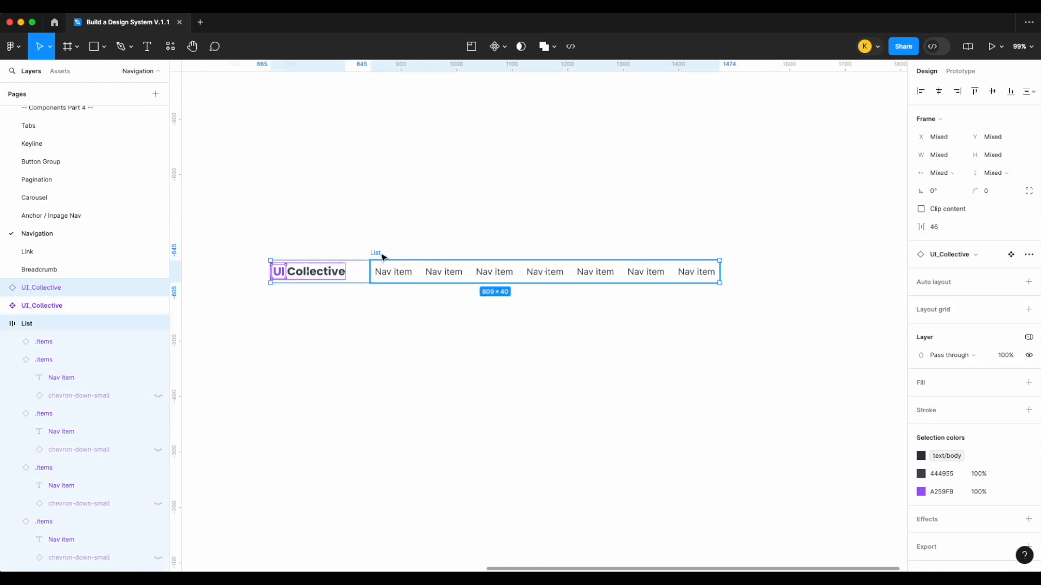
pyautogui.hotkey('shift', 'a')
pyautogui.click(940, 275)
pyautogui.press('Return')
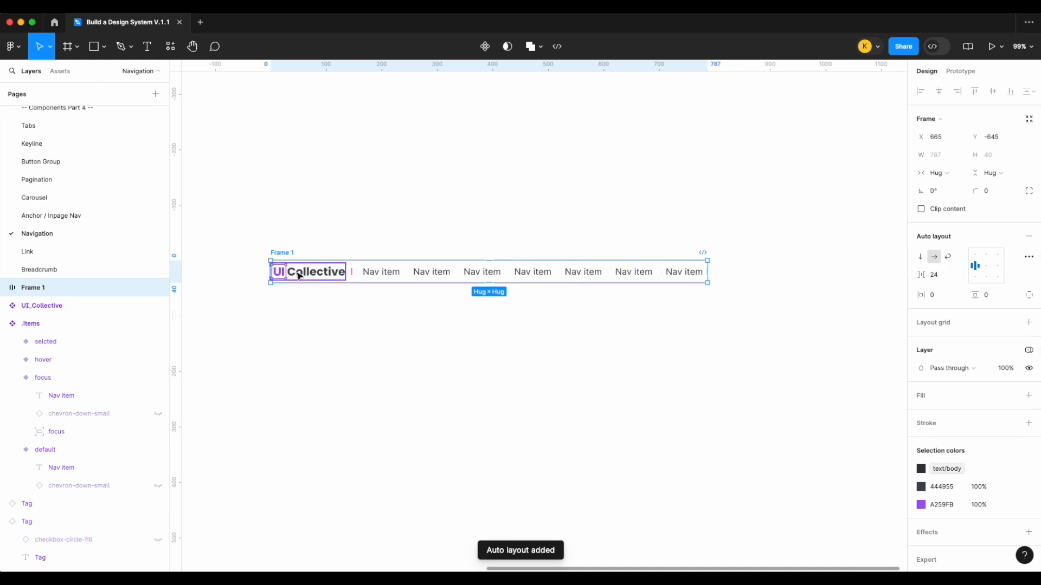
# Step: Turn the frame with the logo and list into a component and name it Header Navigation
pyautogui.rightClick(280, 254)
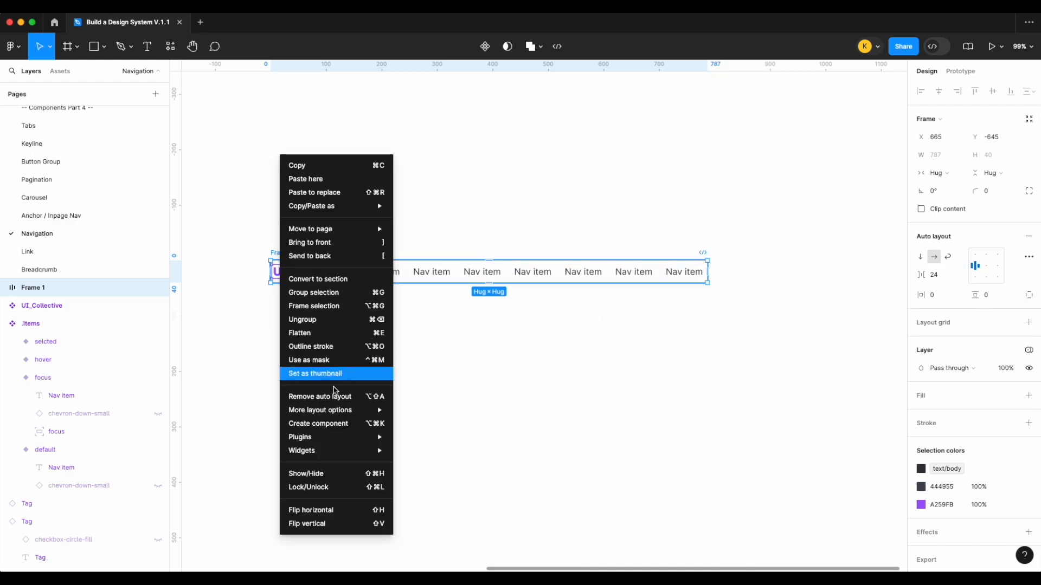
pyautogui.click(325, 423)
pyautogui.doubleClick(290, 253)
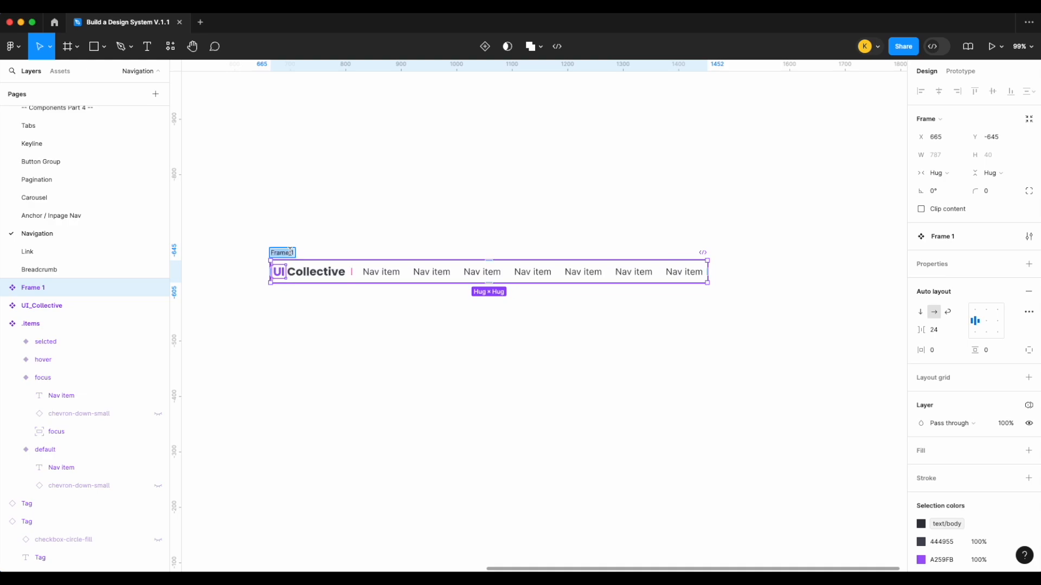
pyautogui.write('Header')
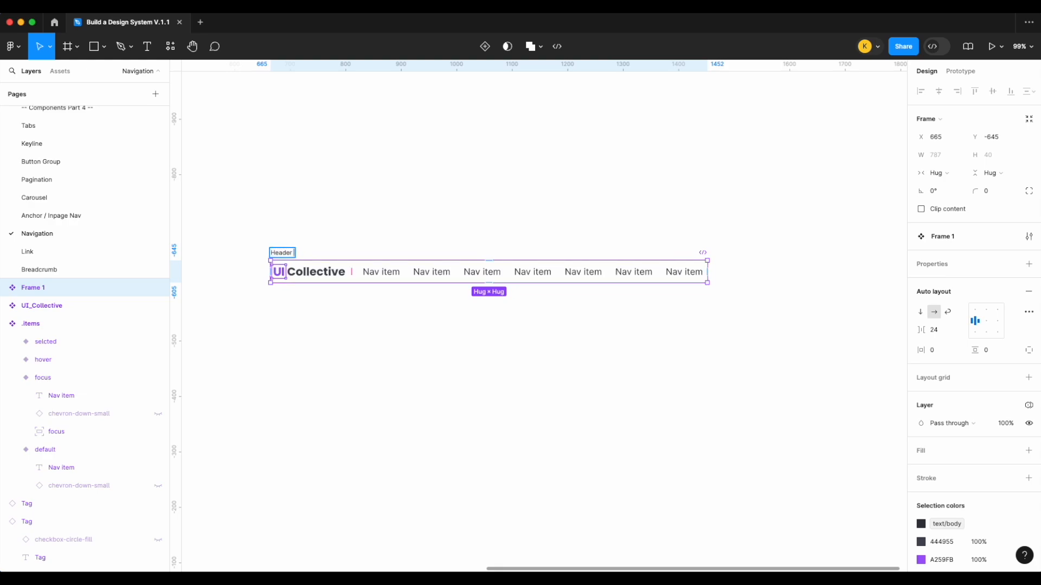
pyautogui.write(' Navigation')
pyautogui.press('Return')
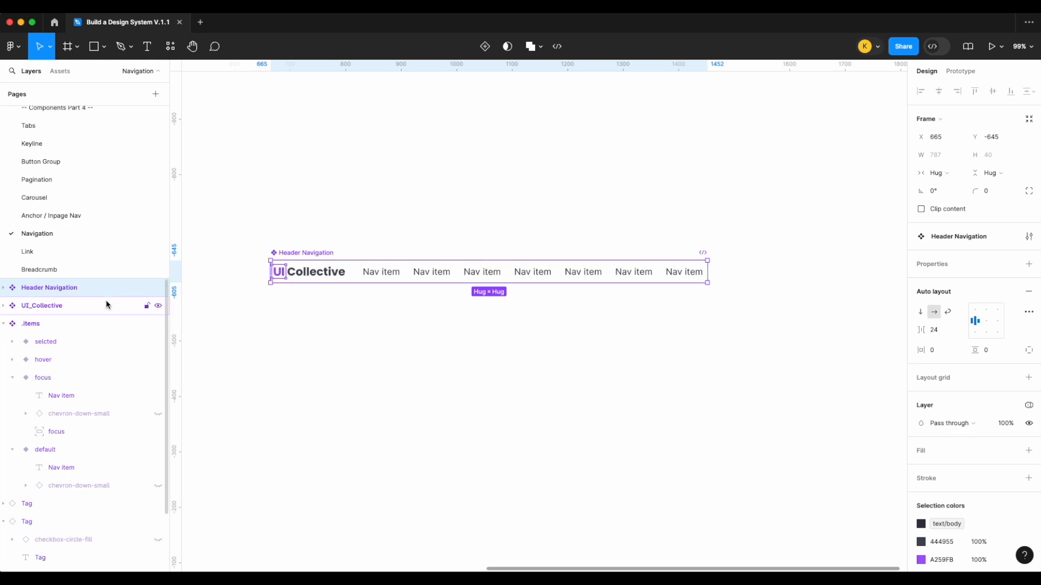
# Step: Collapse the .items layers inside Header Navigation and hide the last three nav items of the List
pyautogui.click(4, 288)
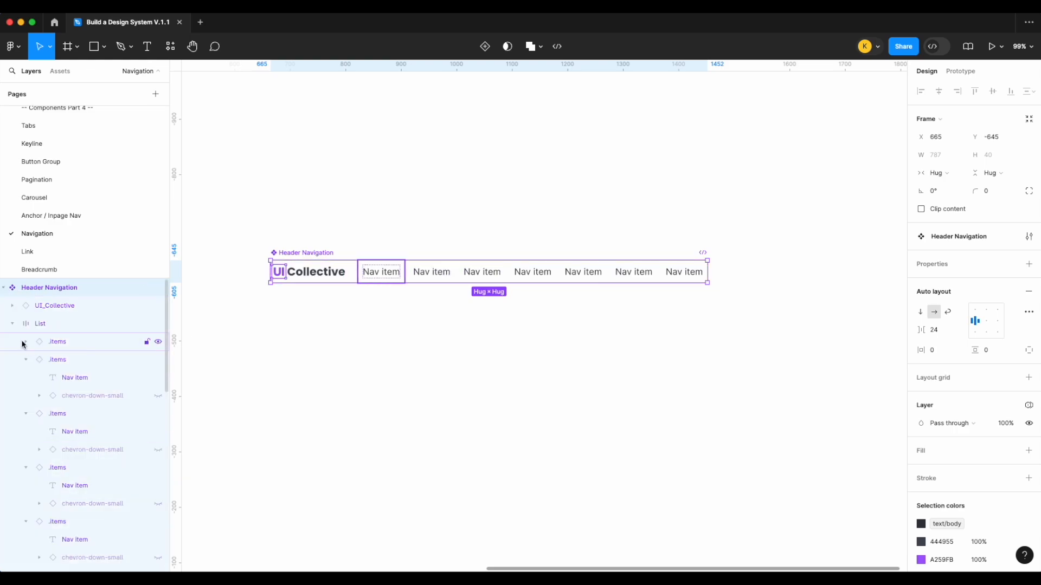
pyautogui.click(25, 360)
pyautogui.click(26, 377)
pyautogui.click(26, 396)
pyautogui.click(26, 414)
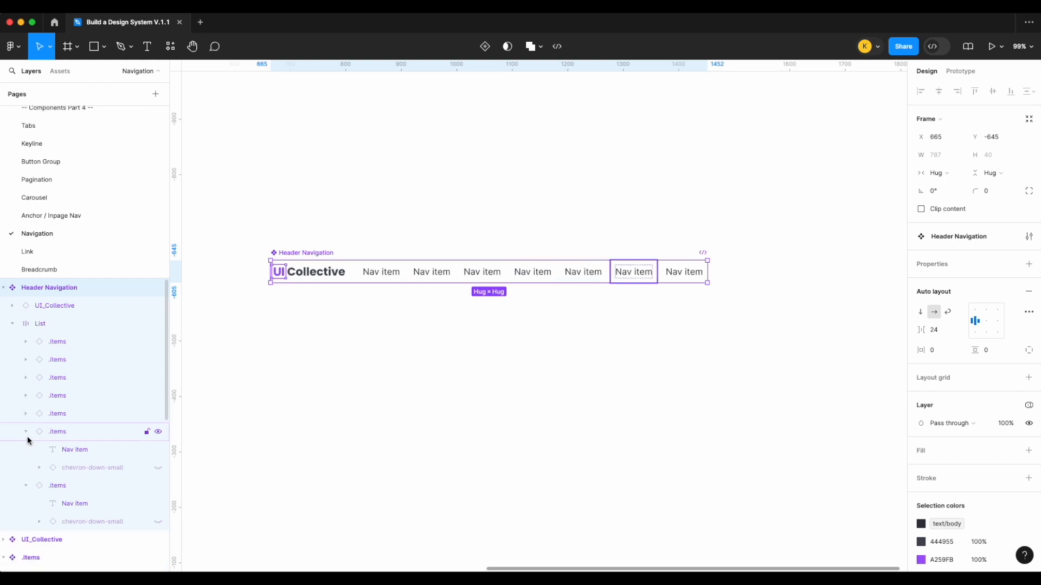
pyautogui.click(28, 437)
pyautogui.click(26, 449)
pyautogui.click(159, 450)
pyautogui.click(158, 432)
pyautogui.click(158, 414)
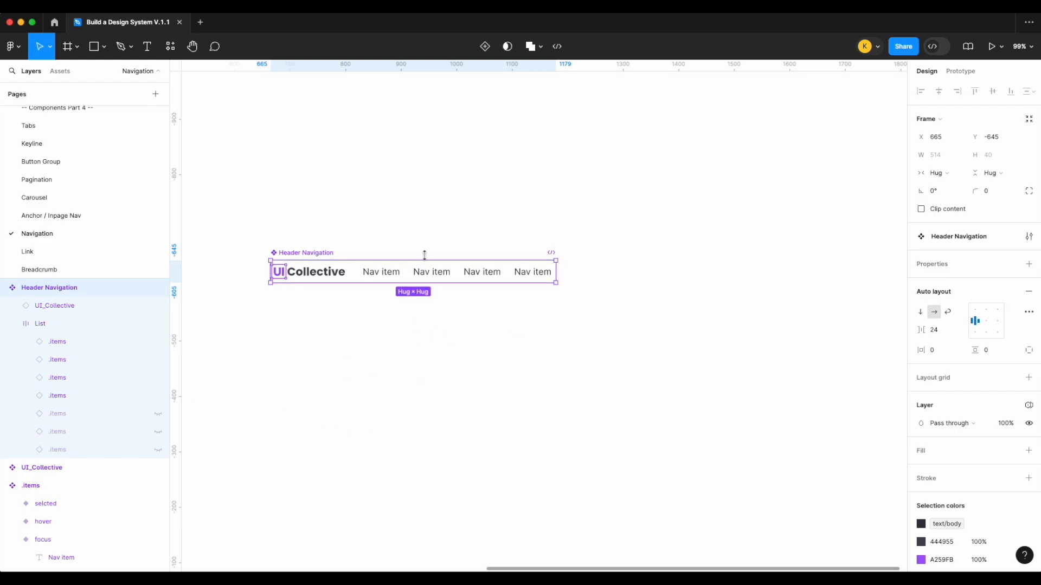
# Step: Expose the properties of all seven nested .items instances on the Header Navigation component, including the hidden ones
pyautogui.doubleClick(390, 272)
pyautogui.click(297, 252)
pyautogui.click(1028, 265)
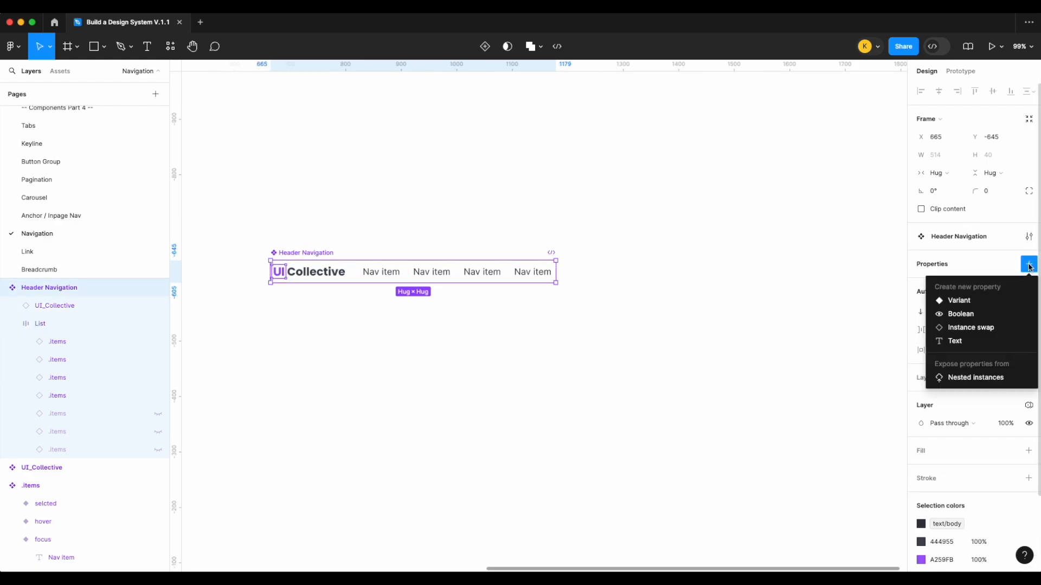
pyautogui.click(975, 378)
pyautogui.click(750, 286)
pyautogui.click(750, 305)
pyautogui.click(749, 322)
pyautogui.click(749, 357)
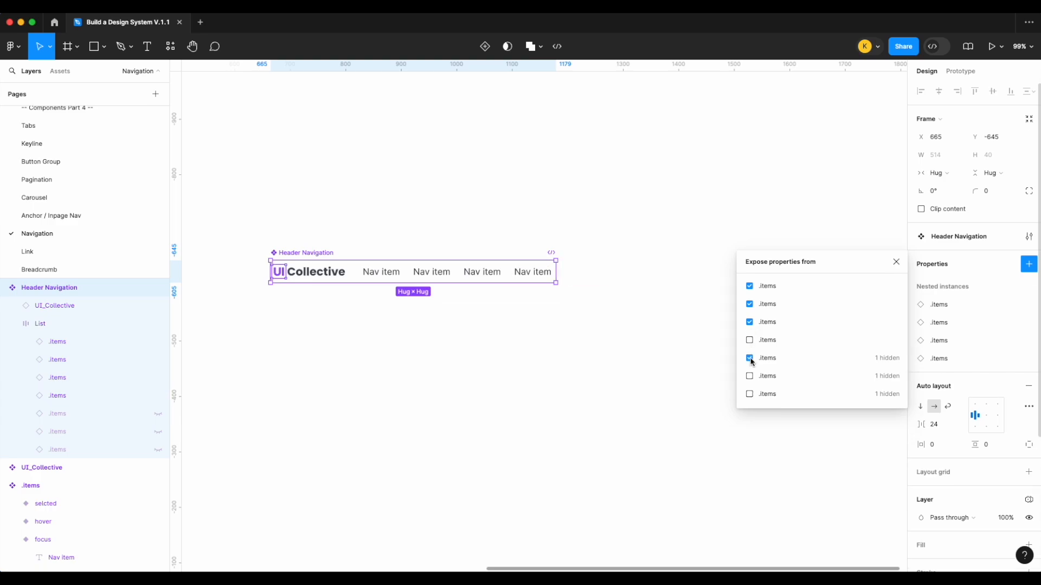
pyautogui.click(750, 340)
pyautogui.click(750, 377)
pyautogui.click(749, 394)
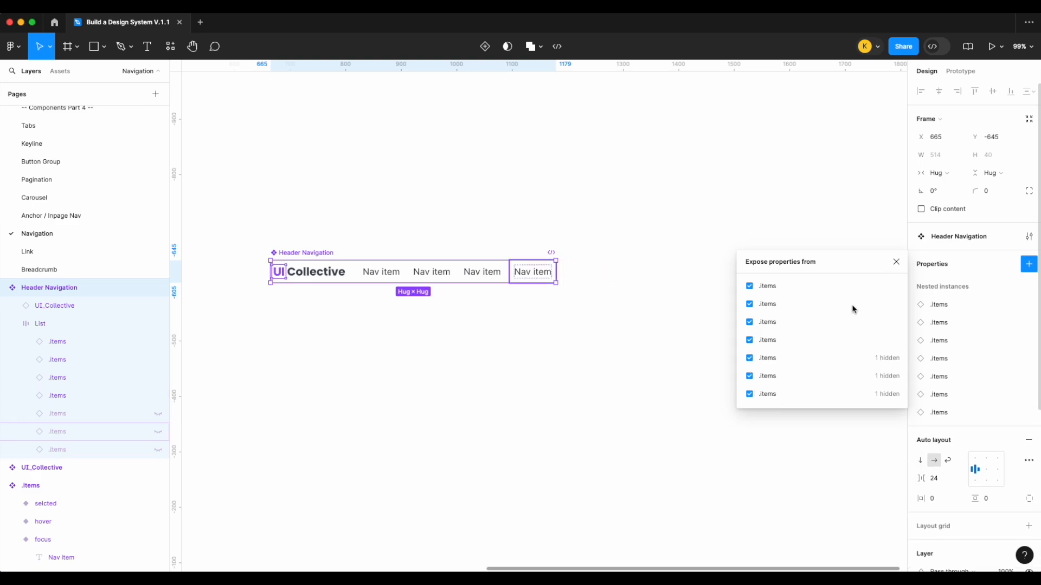
pyautogui.click(897, 262)
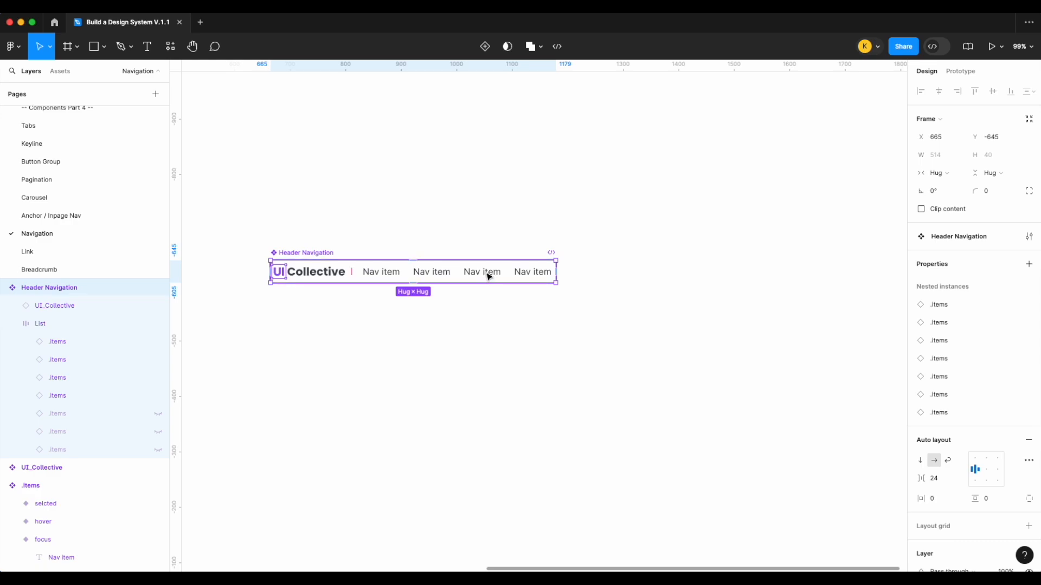
# Step: Create an instance of the Header Navigation component and move it about 150 px below the original
pyautogui.hotkey('ctrl', 'd')
pyautogui.hotkey('shift', 'Down')
pyautogui.hotkey('shift', 'Down')
pyautogui.hotkey('shift', 'Down')
pyautogui.hotkey('shift', 'Down')
pyautogui.hotkey('shift', 'Down')
pyautogui.hotkey('shift', 'Down')
pyautogui.hotkey('shift', 'Down')
pyautogui.hotkey('shift', 'Down')
pyautogui.hotkey('shift', 'Down')
pyautogui.hotkey('shift', 'Down')
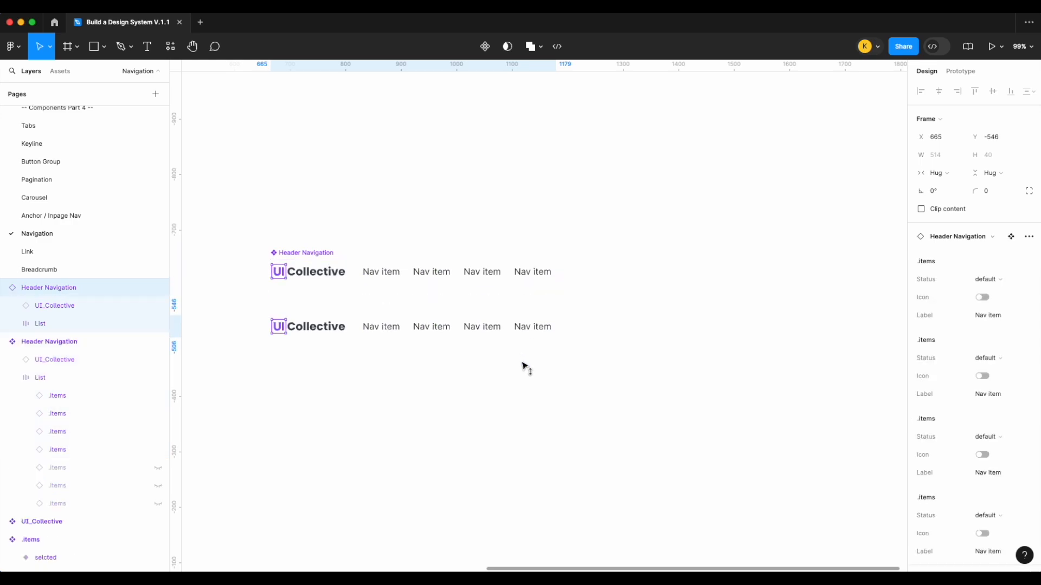
pyautogui.hotkey('shift', 'Down')
pyautogui.hotkey('shift', 'Down')
pyautogui.hotkey('shift', 'Down')
pyautogui.hotkey('shift', 'Down')
pyautogui.hotkey('shift', 'Down')
# Step: Relabel the four visible nav items in the Header Navigation instance as Home, About Us, Team and Forum
pyautogui.doubleClick(382, 356)
pyautogui.doubleClick(381, 355)
pyautogui.doubleClick(379, 353)
pyautogui.write('Home')
pyautogui.press('Tab')
pyautogui.write('ABou')
pyautogui.press('BackSpace')
pyautogui.press('BackSpace')
pyautogui.press('BackSpace')
pyautogui.write('bout Us')
pyautogui.press('Tab')
pyautogui.write('Team')
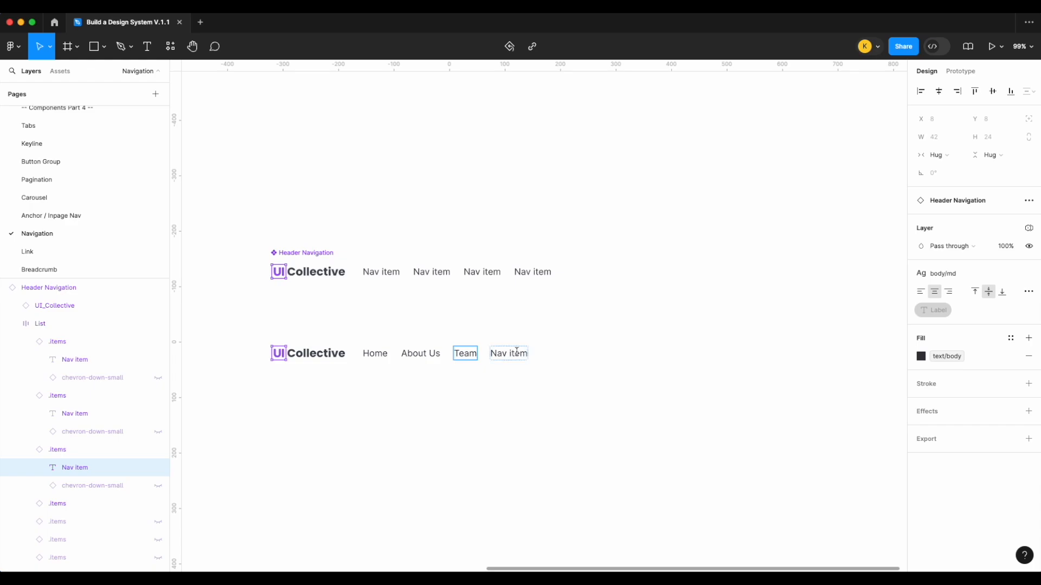
pyautogui.press('Tab')
pyautogui.write('Forum')
pyautogui.click(614, 405)
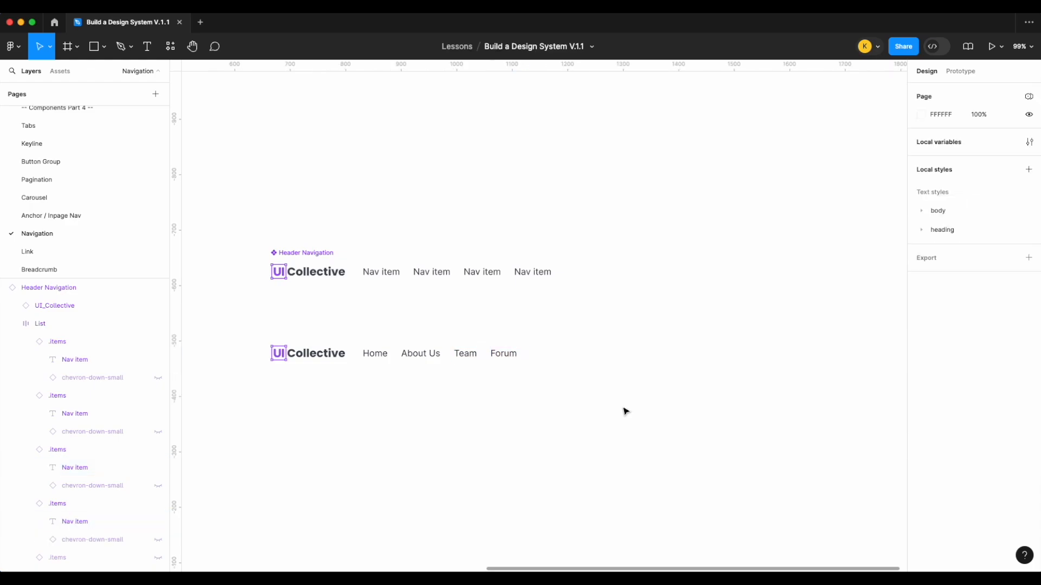
# Step: Move the Header Navigation instance lower and to the right, then reposition the main component at X 1077, Y -672
pyautogui.scroll(-2, 623, 411)
pyautogui.click(342, 354)
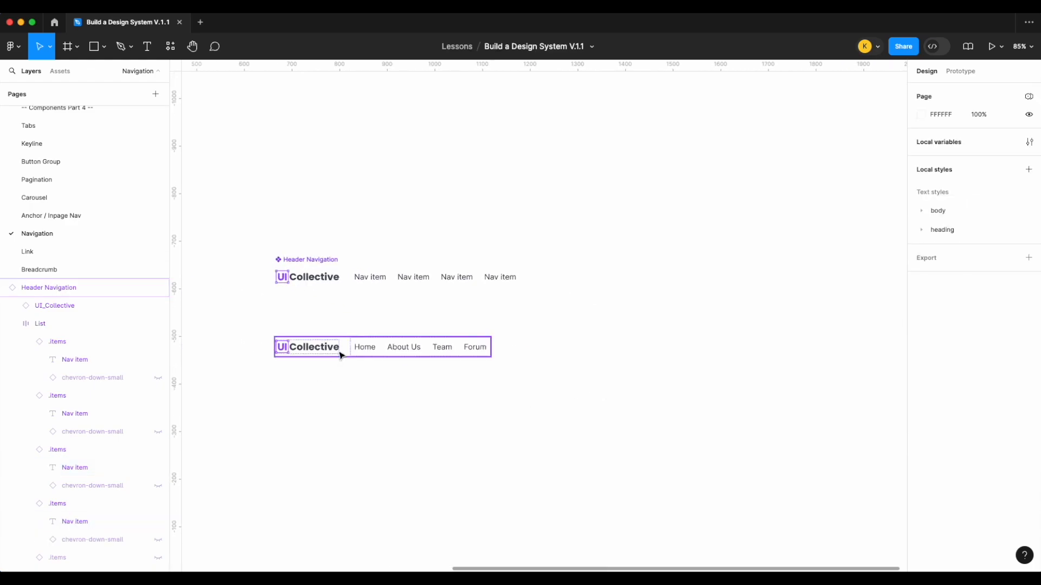
pyautogui.hscroll(-2, 446, 354)
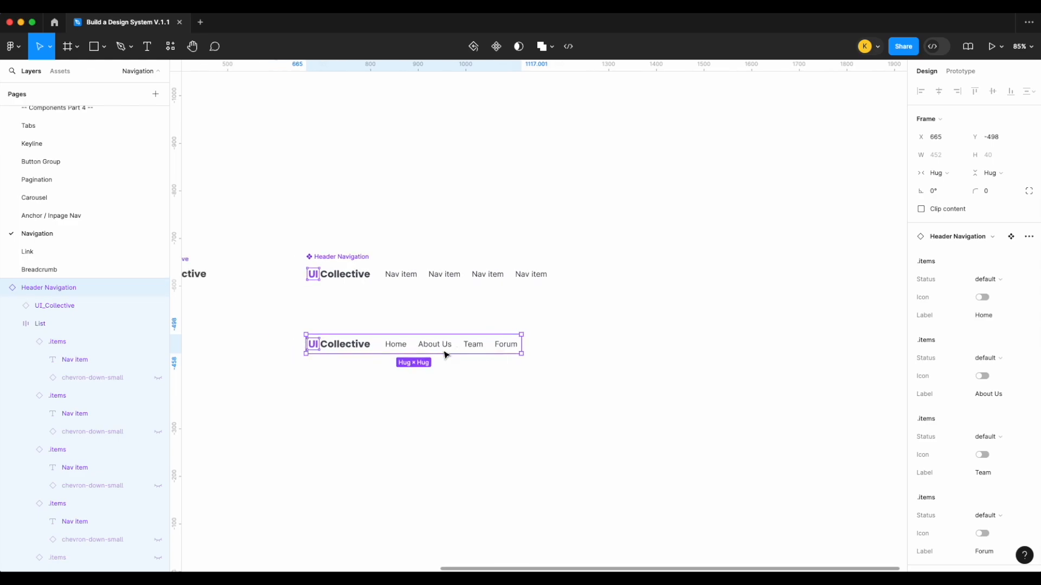
pyautogui.moveTo(376, 344); pyautogui.dragTo(575, 437)
pyautogui.moveTo(356, 260); pyautogui.dragTo(553, 241)
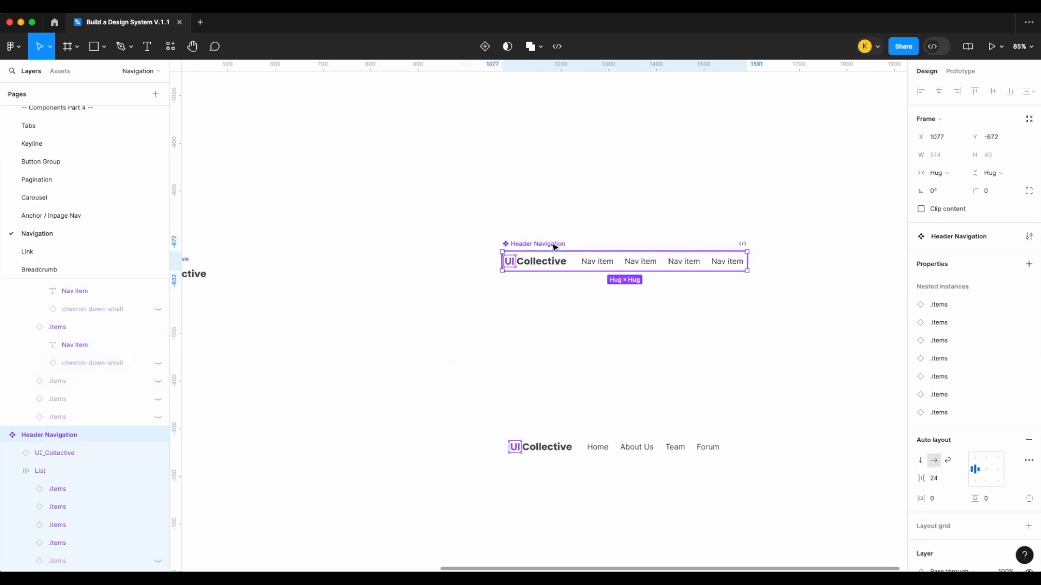
pyautogui.hscroll(2, 553, 242)
pyautogui.scroll(2, 554, 245)
pyautogui.click(590, 218)
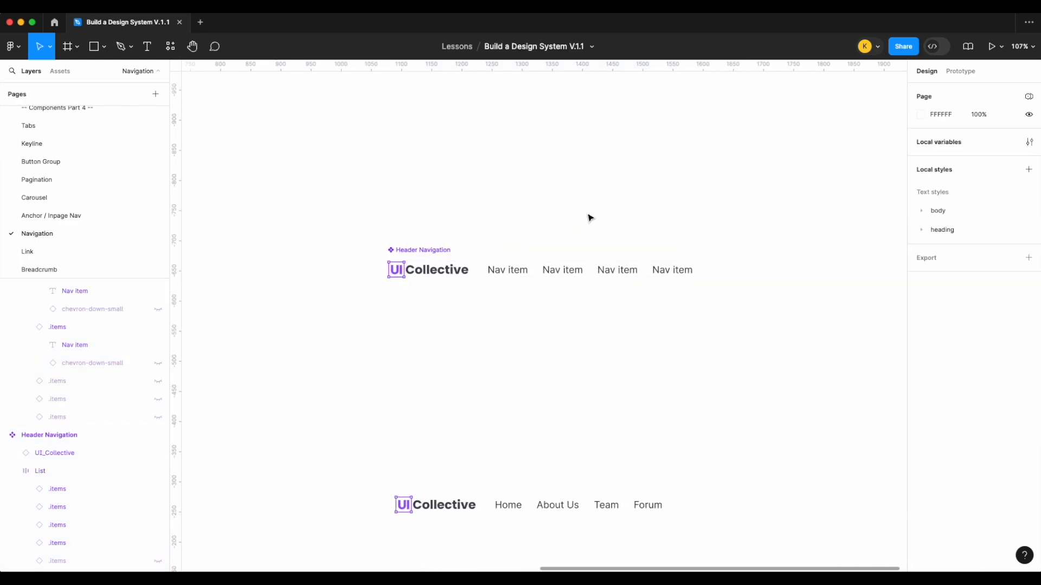
# Step: Find the Button among the local components and place two instances side by side below the Header Navigation component
pyautogui.hscroll(1, 589, 217)
pyautogui.scroll(1, 590, 217)
pyautogui.click(60, 71)
pyautogui.write('button')
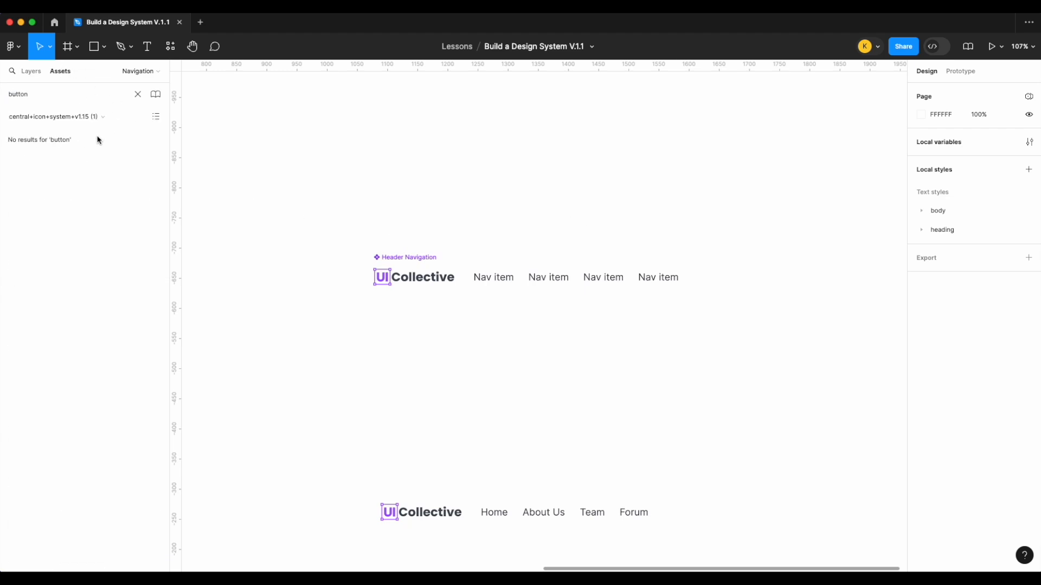
pyautogui.click(85, 118)
pyautogui.click(76, 96)
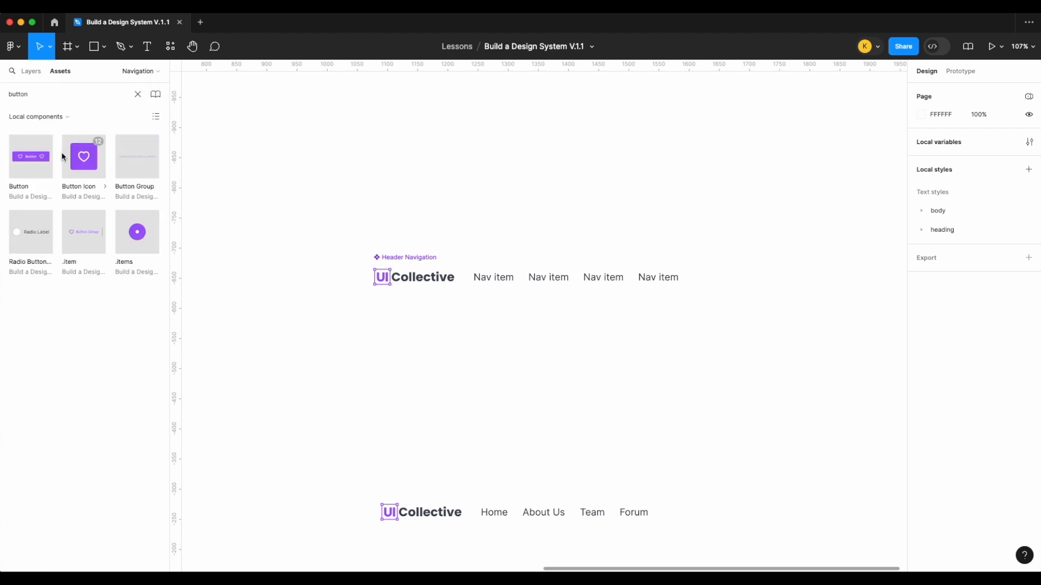
pyautogui.moveTo(38, 161); pyautogui.dragTo(719, 335)
pyautogui.click(574, 393)
pyautogui.click(579, 333)
pyautogui.hscroll(3, 709, 341)
pyautogui.keyDown('shift'); pyautogui.click(543, 337); pyautogui.keyUp('shift')
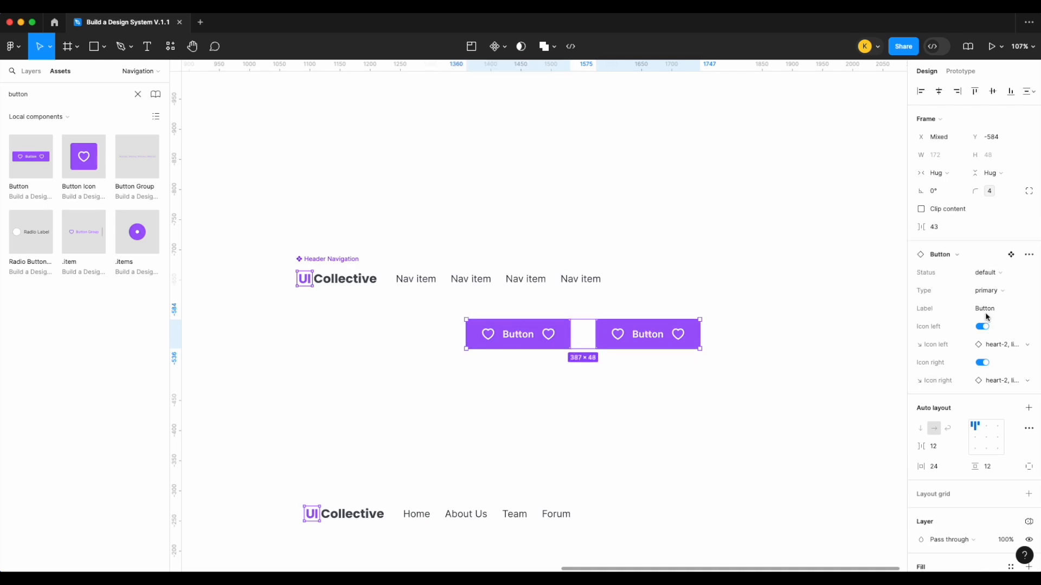
# Step: Turn off the left and right icons on both Button instances and move the first one close beside the second
pyautogui.click(982, 326)
pyautogui.click(984, 346)
pyautogui.click(492, 374)
pyautogui.moveTo(491, 336); pyautogui.dragTo(554, 336)
pyautogui.click(642, 405)
pyautogui.click(572, 346)
# Step: Label the second button Sign up and the first button Login
pyautogui.click(629, 338)
pyautogui.click(985, 291)
pyautogui.write('Sign up')
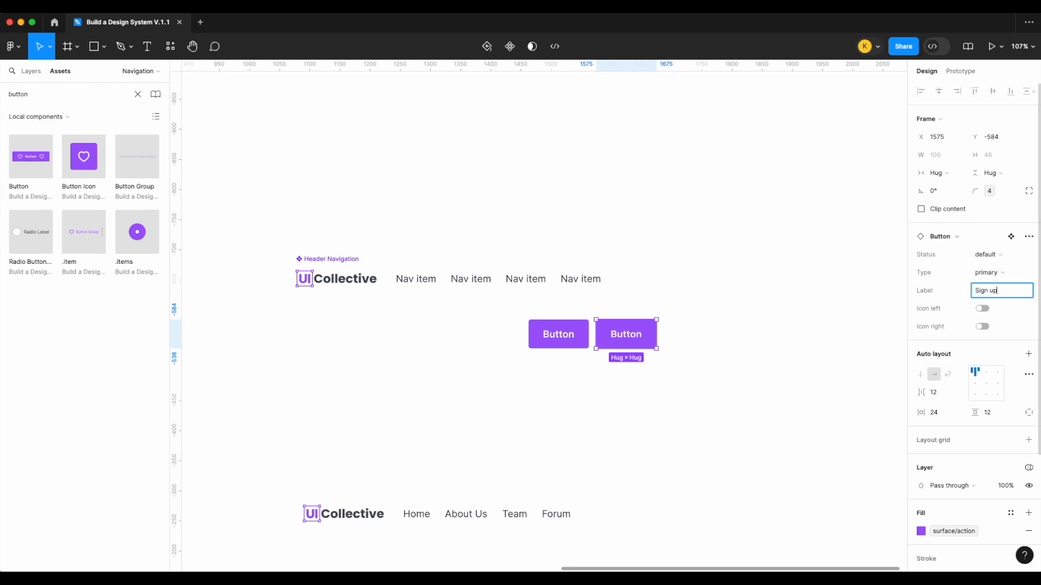
pyautogui.click(562, 333)
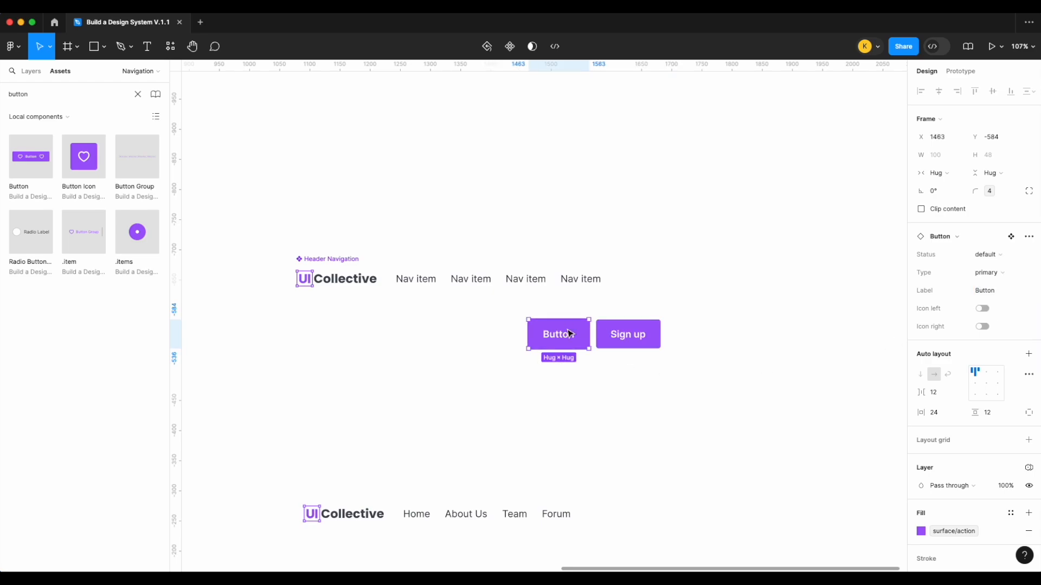
pyautogui.click(987, 290)
pyautogui.write('Login')
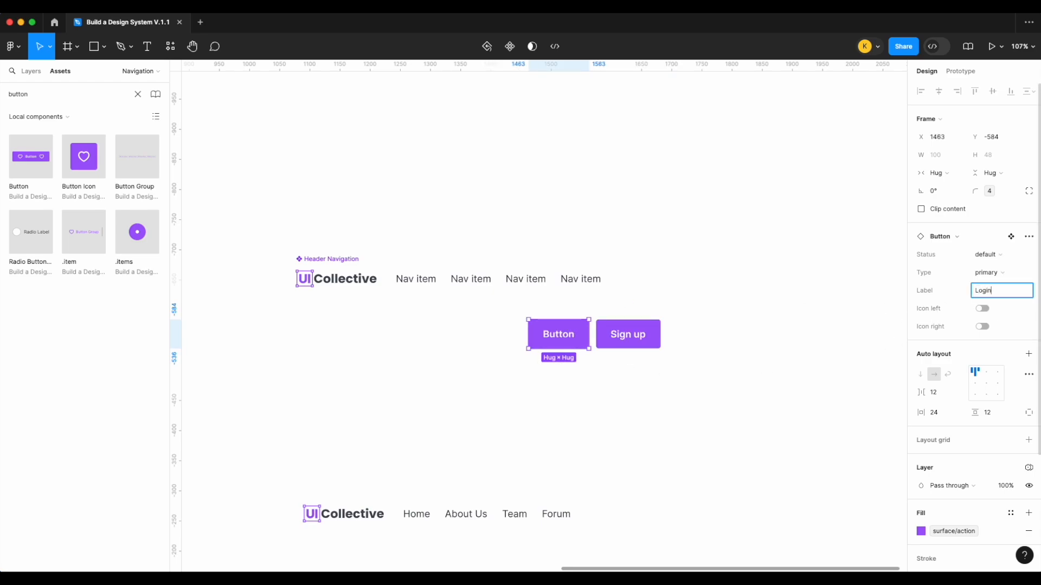
pyautogui.press('Return')
# Step: Change the Login button's type to transparent and move it to 8 px from the Sign up button
pyautogui.click(996, 276)
pyautogui.click(993, 286)
pyautogui.click(755, 394)
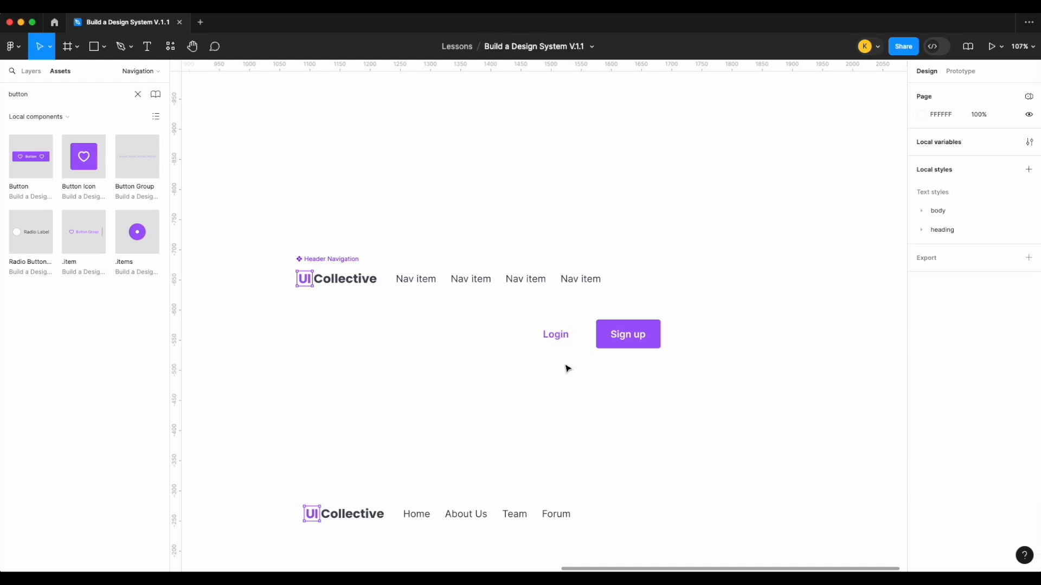
pyautogui.click(566, 336)
# Step: Wrap the Login and Sign up buttons in an auto layout frame named Actions
pyautogui.moveTo(687, 405); pyautogui.dragTo(542, 317)
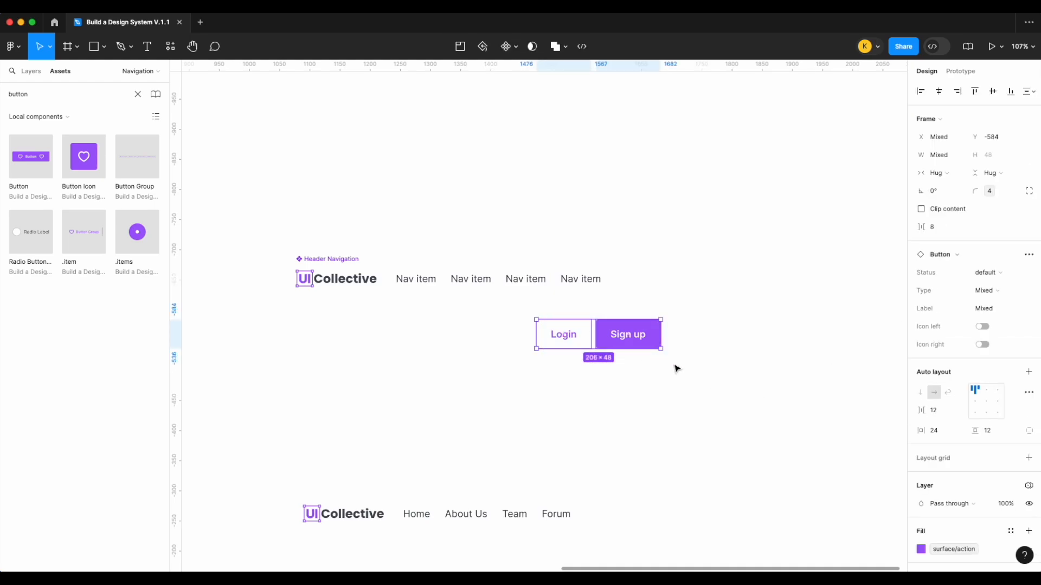
pyautogui.hotkey('shift', 'a')
pyautogui.doubleClick(558, 314)
pyautogui.write('Actions')
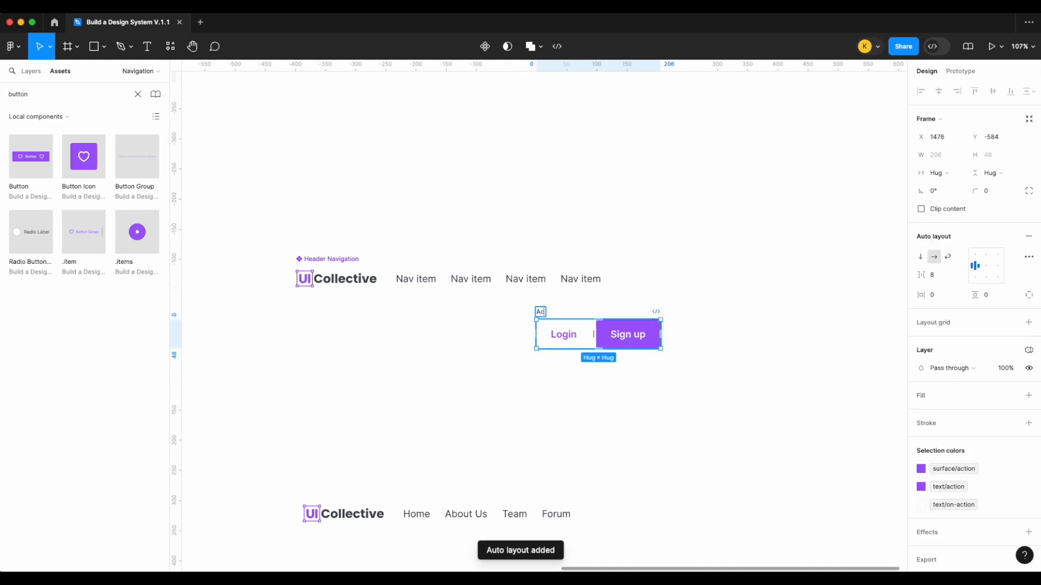
pyautogui.click(454, 331)
# Step: Copy the Actions frame into the Header Navigation component after the nav items and delete the original frame
pyautogui.click(541, 311)
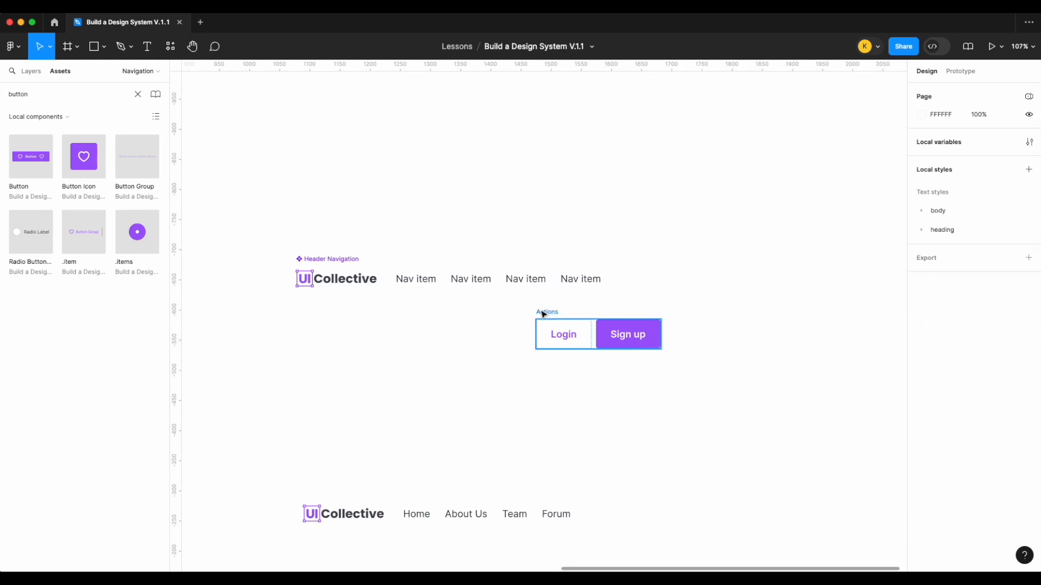
pyautogui.press('super+c')
pyautogui.click(358, 268)
pyautogui.press('super+v')
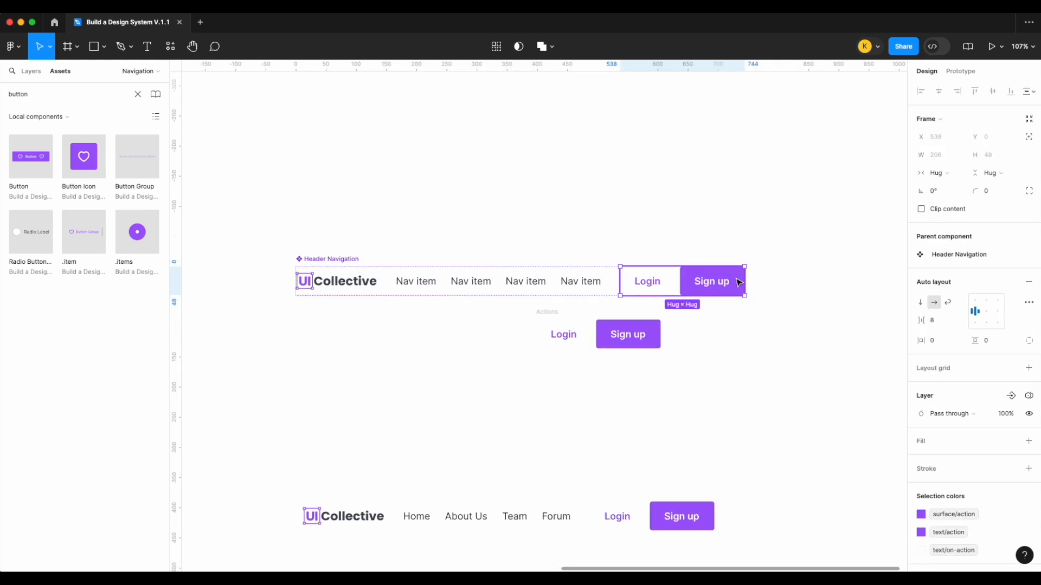
pyautogui.click(774, 319)
pyautogui.click(603, 342)
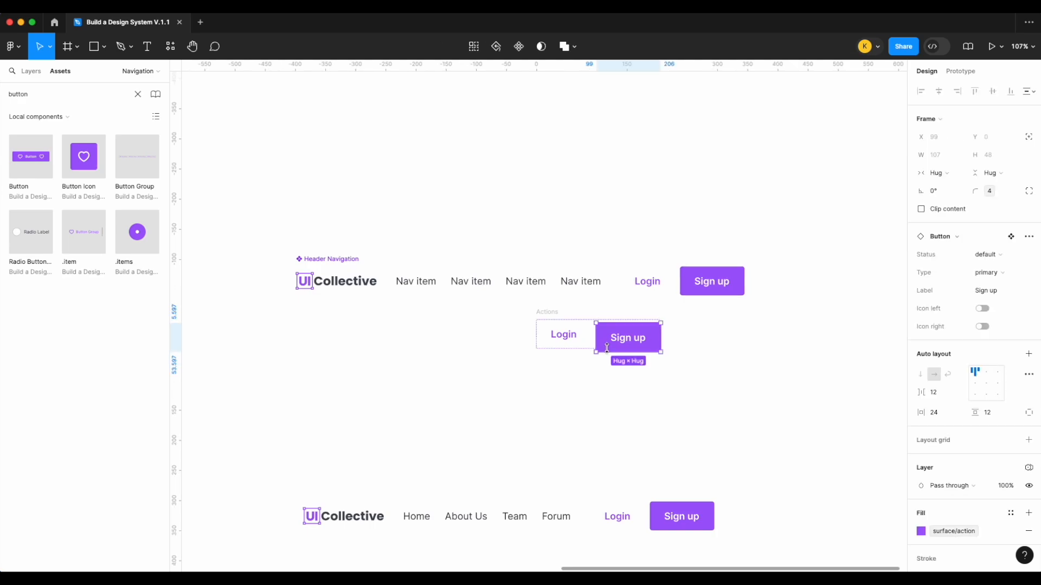
pyautogui.moveTo(542, 313); pyautogui.dragTo(543, 378)
pyautogui.press('Delete')
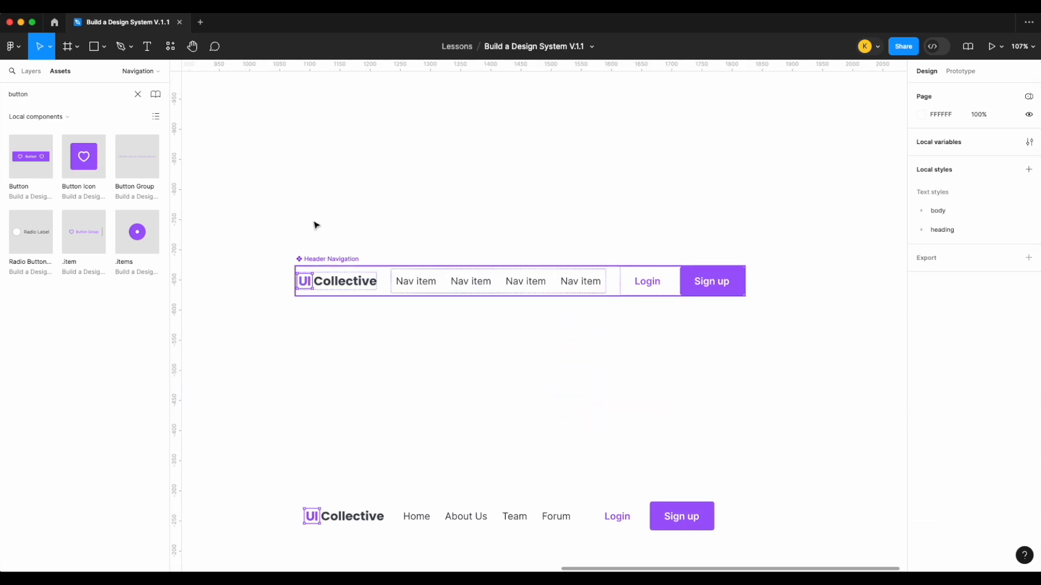
# Step: Shift the Header Navigation instance slightly up to Y -329 and widen the main component to 970
pyautogui.click(343, 293)
pyautogui.click(488, 516)
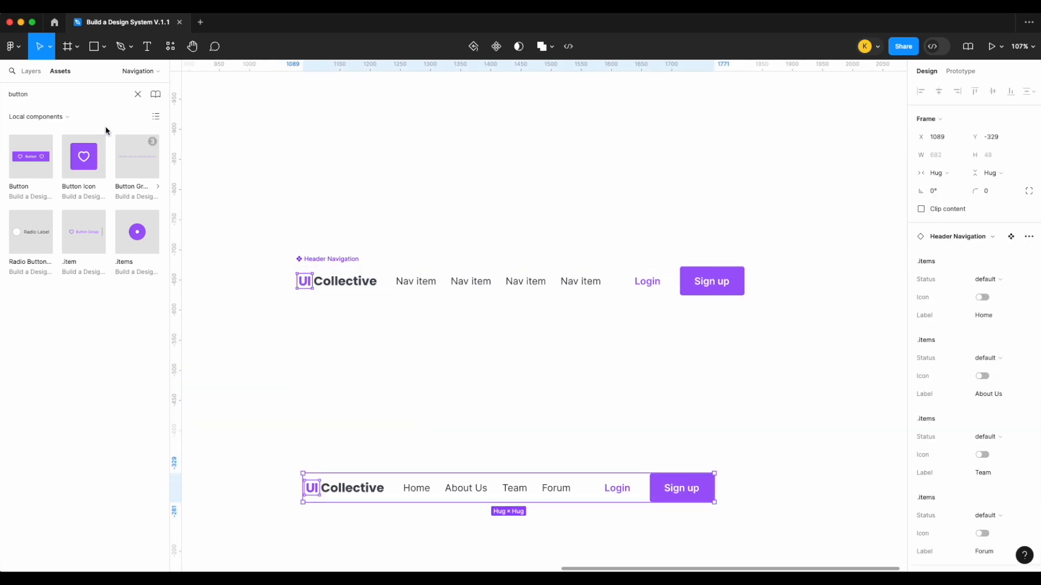
pyautogui.click(31, 71)
pyautogui.click(727, 286)
pyautogui.moveTo(747, 282); pyautogui.dragTo(883, 288)
pyautogui.scroll(-3, 569, 264)
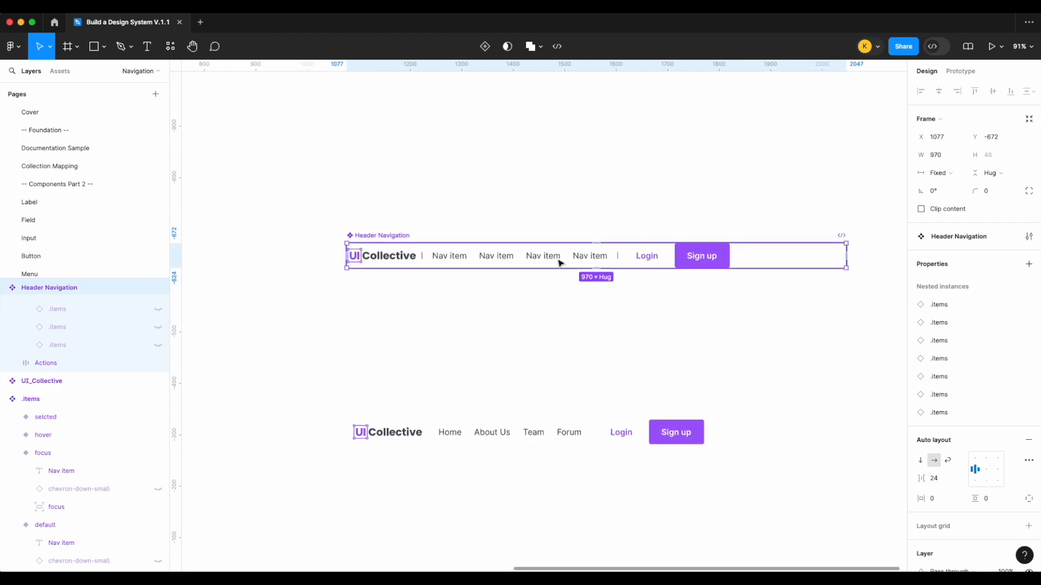
# Step: Set the width of the List inside the Header Navigation component to Fill container
pyautogui.scroll(3, 88, 375)
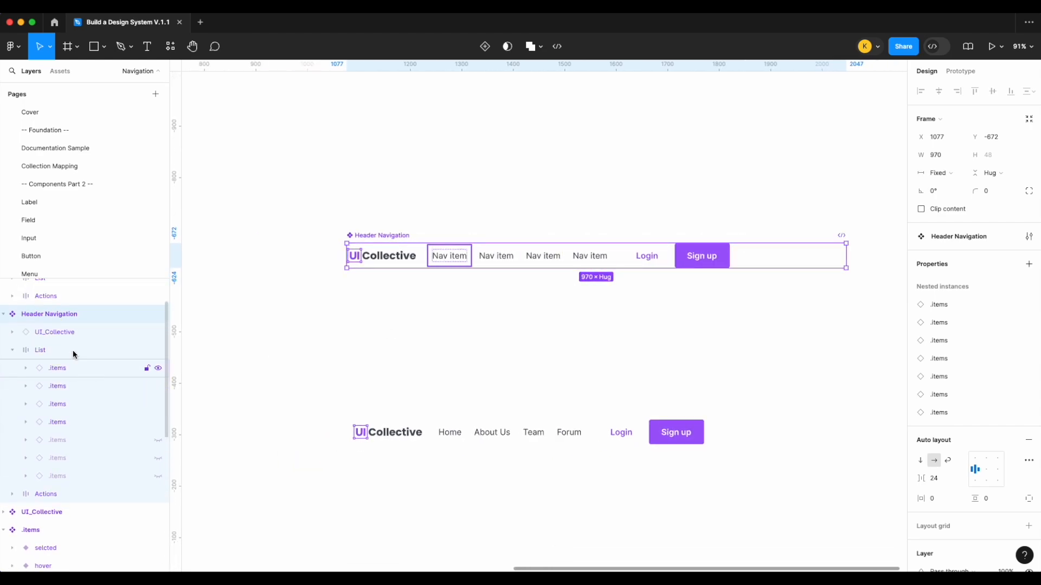
pyautogui.click(61, 350)
pyautogui.click(941, 172)
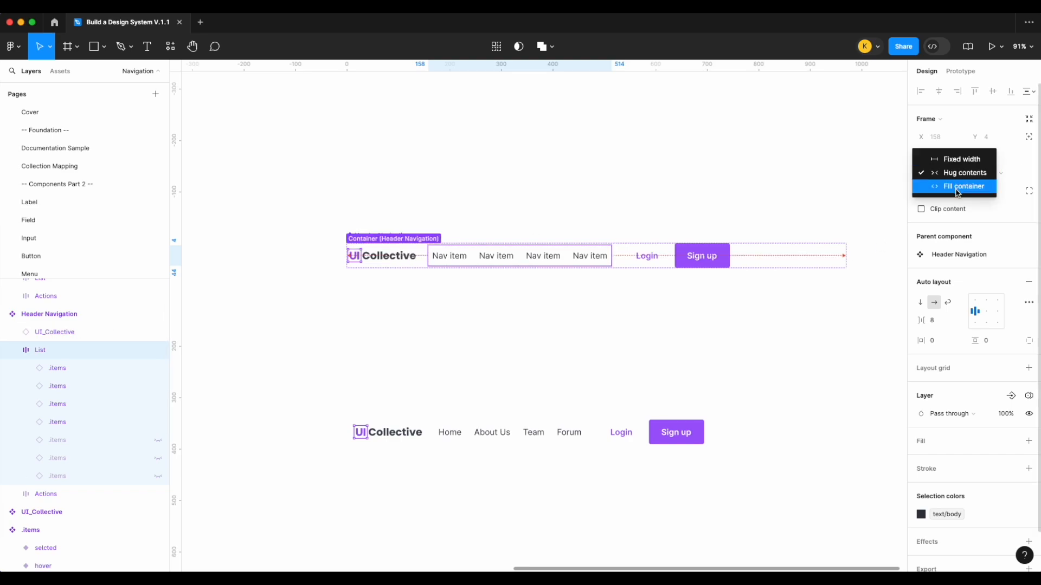
pyautogui.click(953, 186)
pyautogui.click(718, 179)
# Step: Delete the sample Header Navigation instance below the main component
pyautogui.scroll(-3, 718, 179)
pyautogui.hscroll(1, 560, 291)
pyautogui.scroll(2, 716, 255)
pyautogui.click(488, 350)
pyautogui.press('Delete')
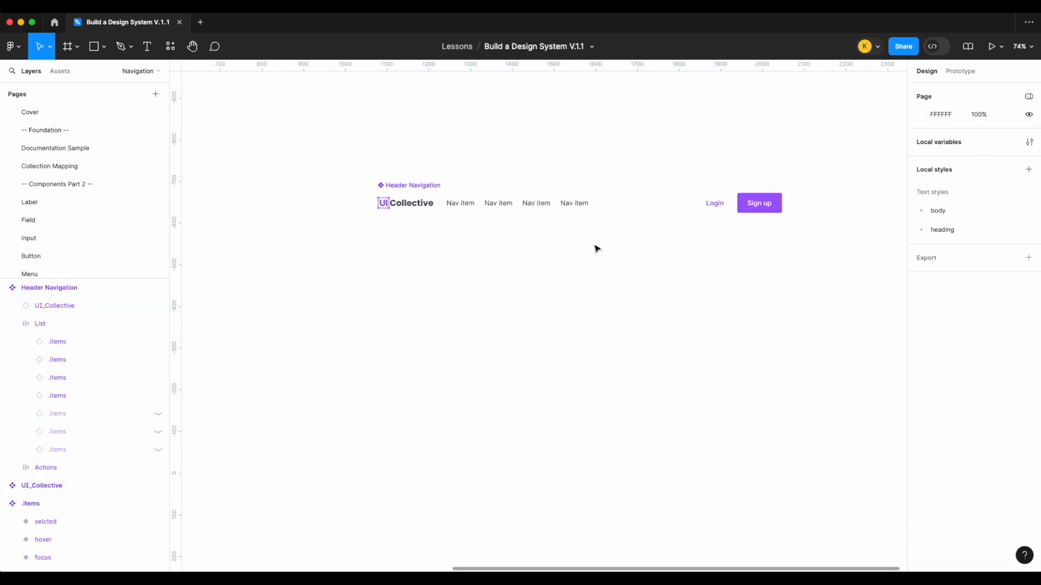
# Step: Create a new Header Navigation instance directly below the main component, at Y -478
pyautogui.scroll(1, 597, 249)
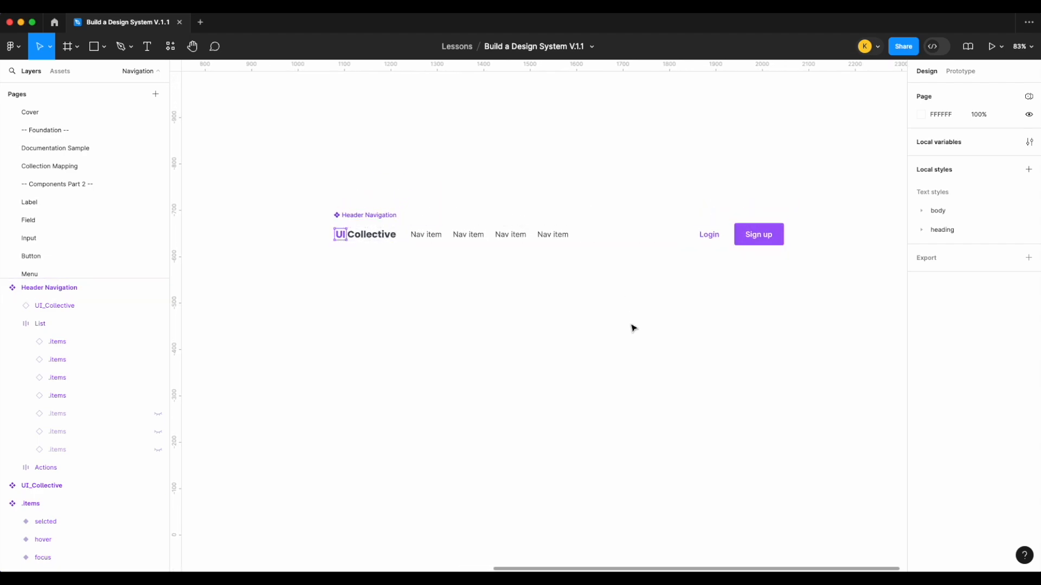
pyautogui.scroll(1, 633, 328)
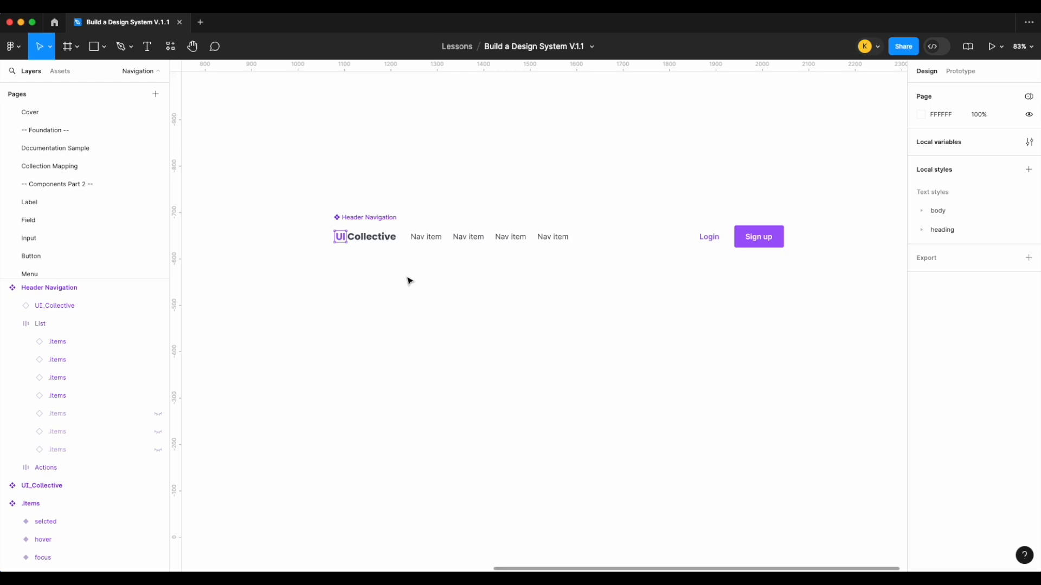
pyautogui.click(432, 240)
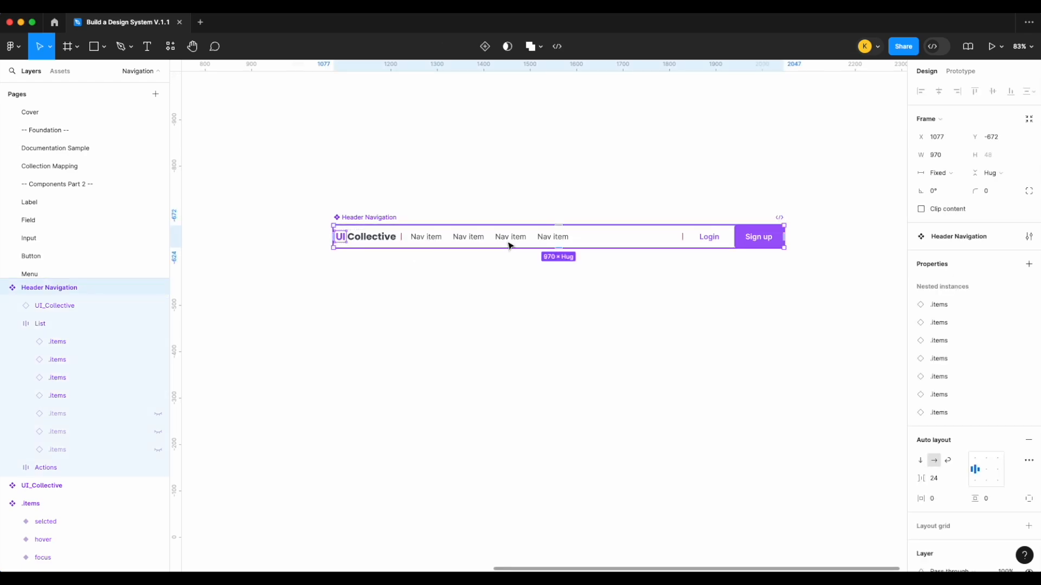
pyautogui.moveTo(486, 242); pyautogui.dragTo(474, 319)
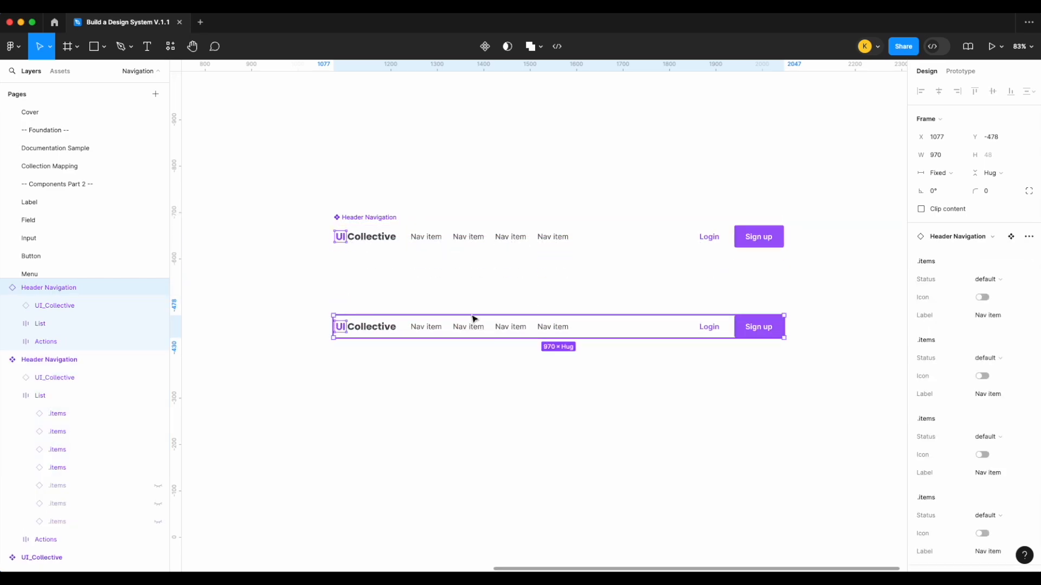
# Step: Expose the properties of both nested Button instances on the Header Navigation component
pyautogui.click(371, 217)
pyautogui.click(1028, 264)
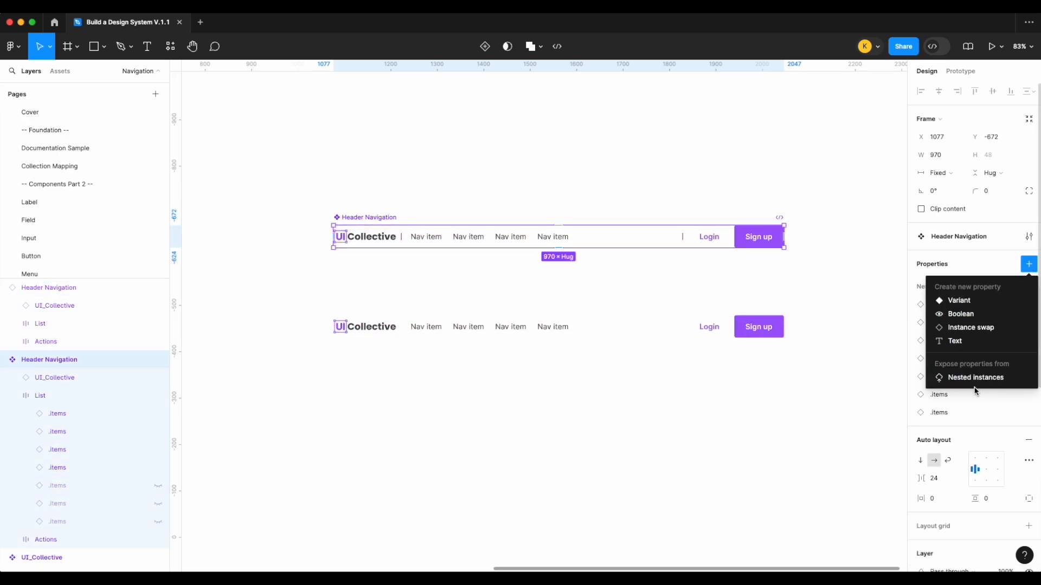
pyautogui.click(975, 380)
pyautogui.click(749, 412)
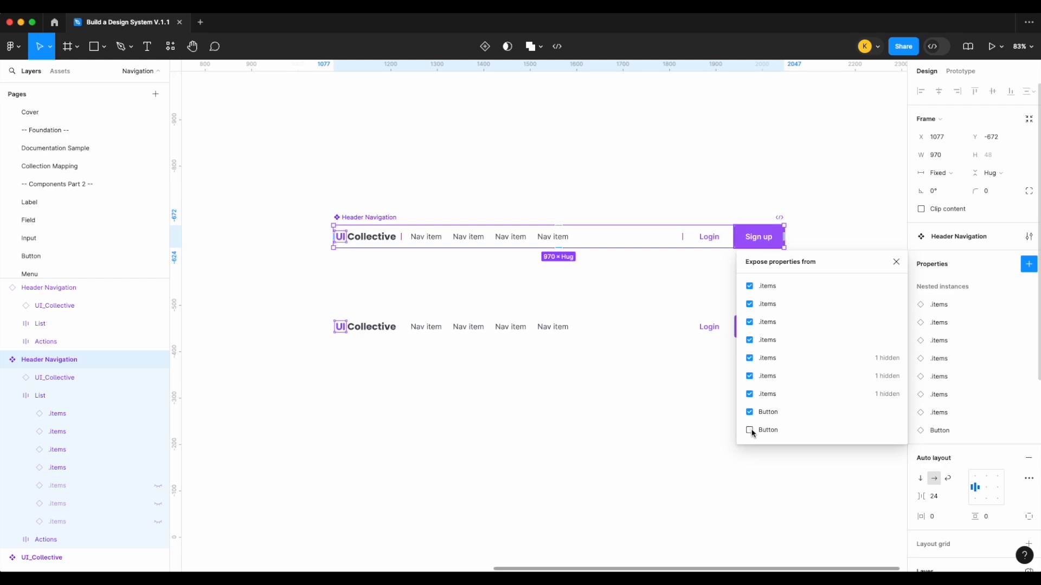
pyautogui.click(895, 262)
# Step: Review the exposed Button properties on the Header Navigation instance and delete that instance
pyautogui.click(578, 332)
pyautogui.scroll(-10, 949, 358)
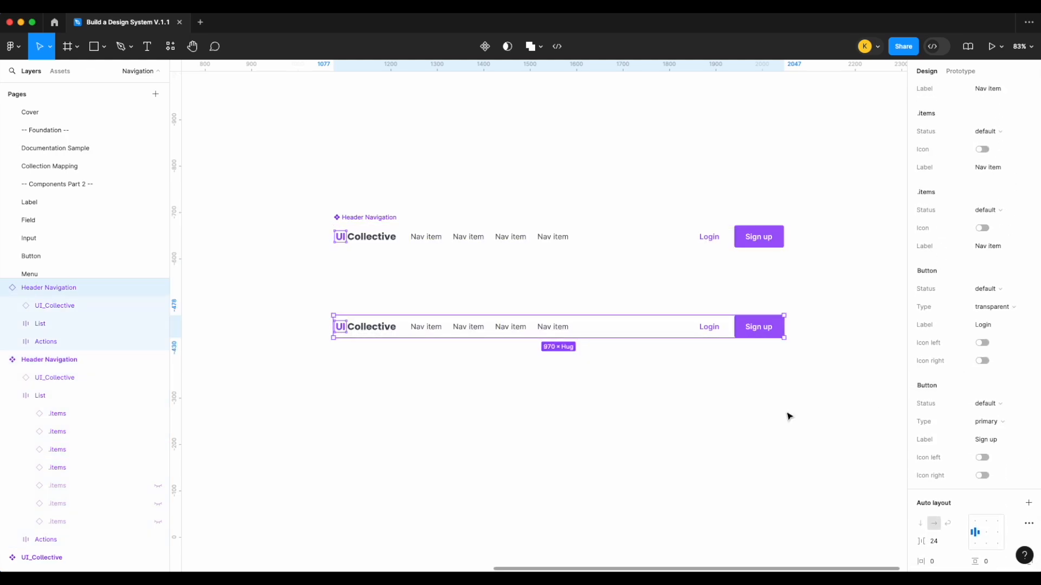
pyautogui.scroll(3, 759, 442)
pyautogui.click(735, 470)
pyautogui.scroll(-1, 734, 472)
pyautogui.hscroll(1, 727, 463)
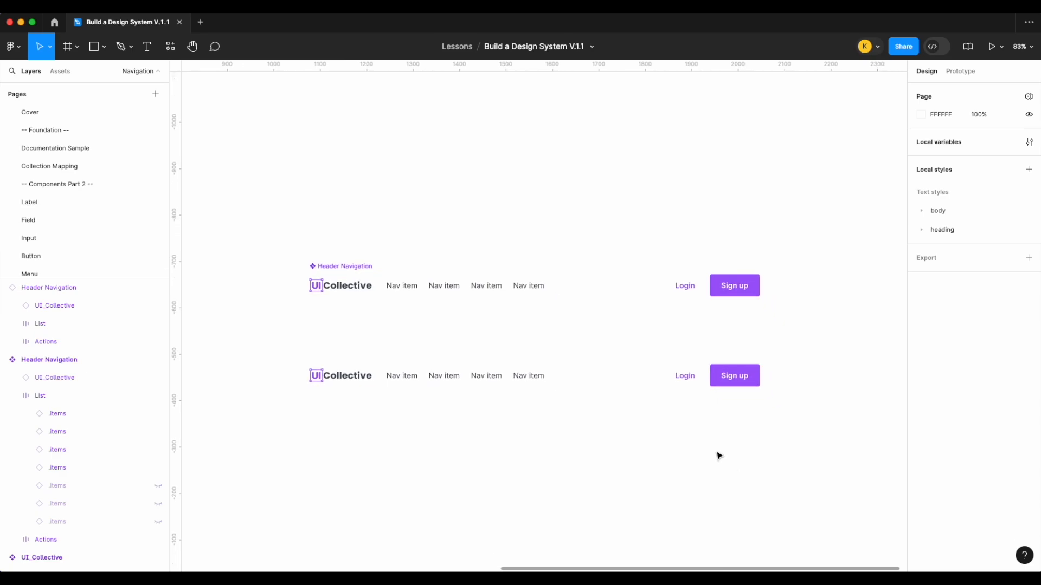
pyautogui.click(718, 378)
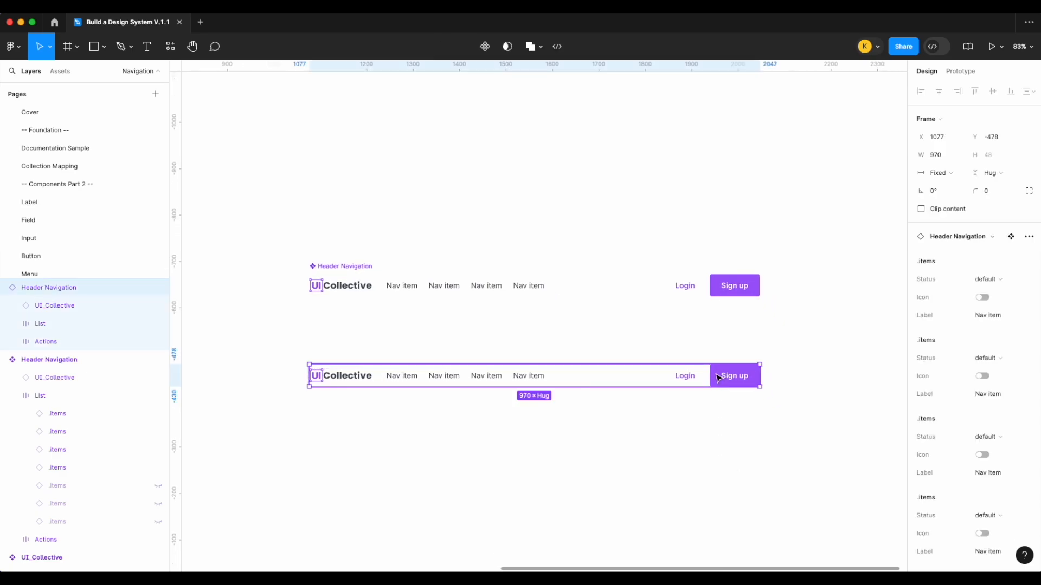
pyautogui.press('Delete')
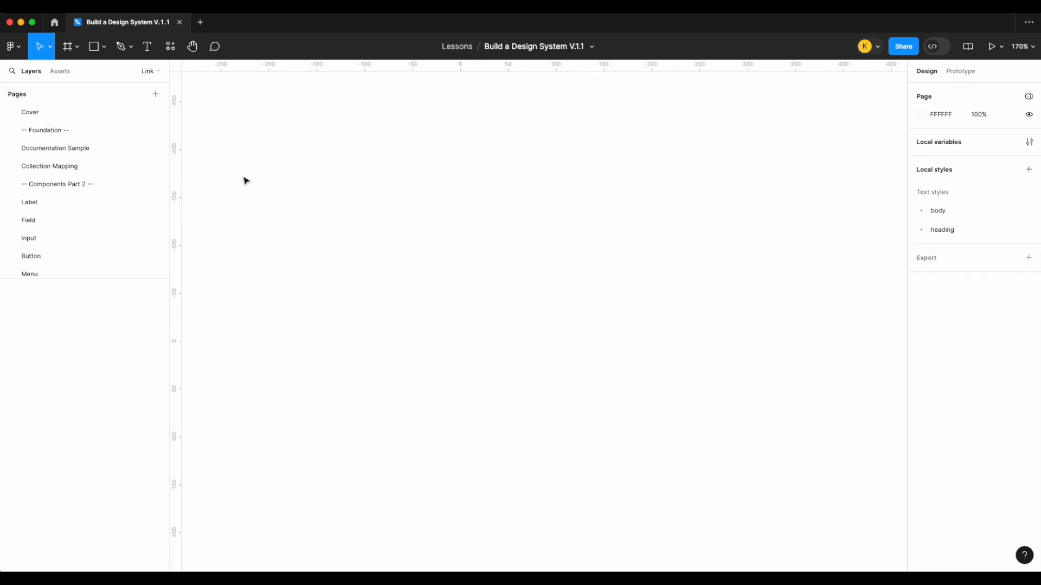
# Step: On the Link page, draw a text box about 97 by 26 containing the text Link
pyautogui.click(147, 46)
pyautogui.moveTo(478, 244); pyautogui.dragTo(571, 268)
pyautogui.write('Link')
pyautogui.press('super+a')
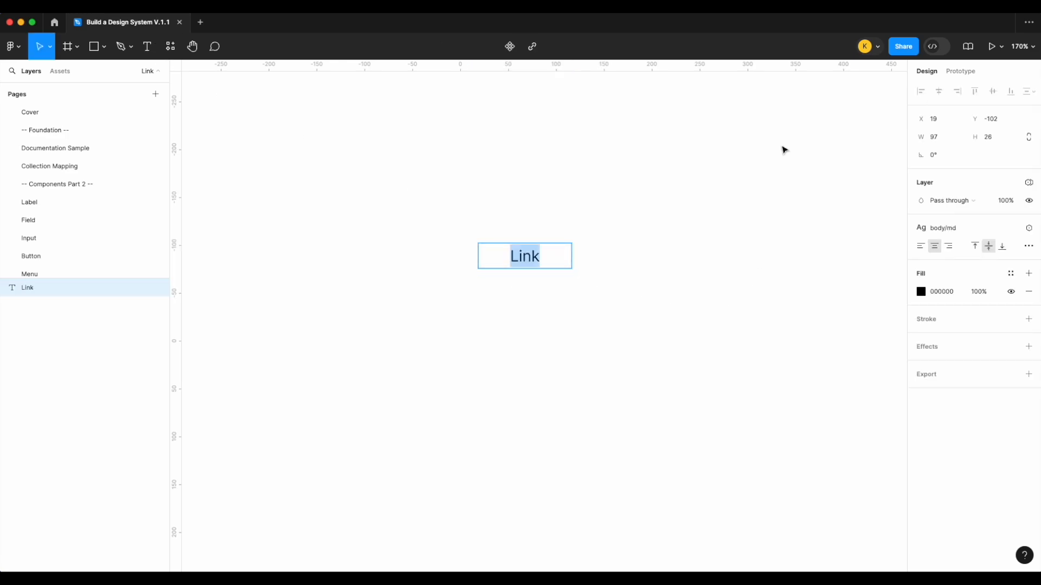
# Step: Apply the text/action colour variable as the fill of the Link text
pyautogui.click(1010, 278)
pyautogui.write('text')
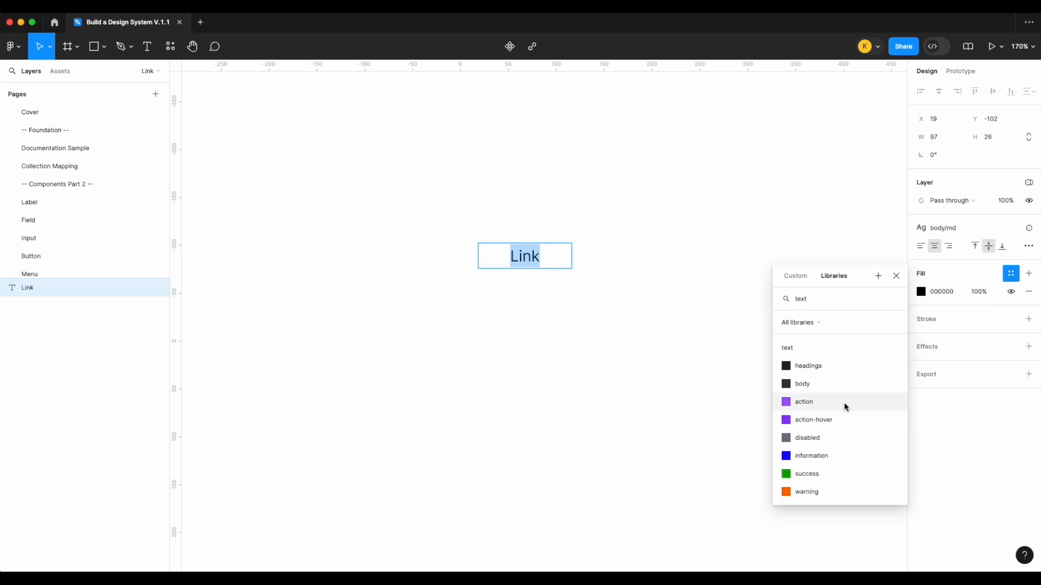
pyautogui.click(845, 407)
# Step: Place an arrow-right icon just after the Link text and search the icon assets for link
pyautogui.click(68, 73)
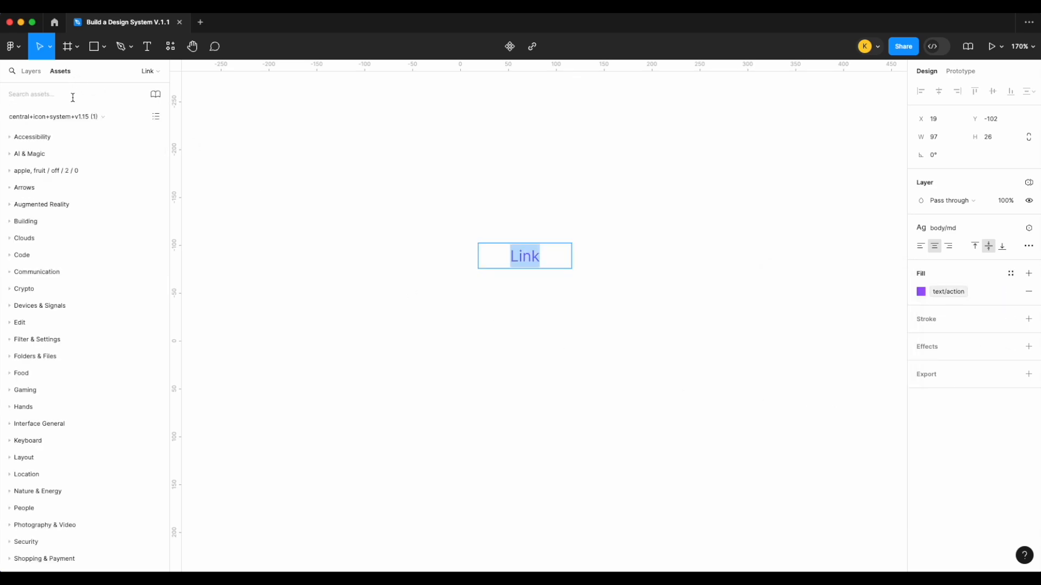
pyautogui.write('arrow')
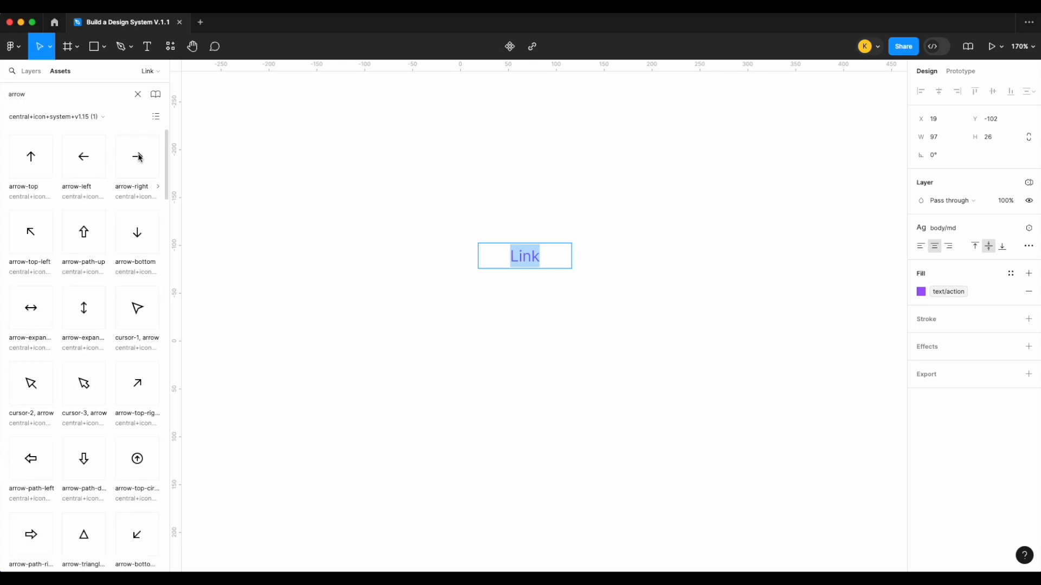
pyautogui.moveTo(139, 157); pyautogui.dragTo(556, 256)
pyautogui.click(138, 94)
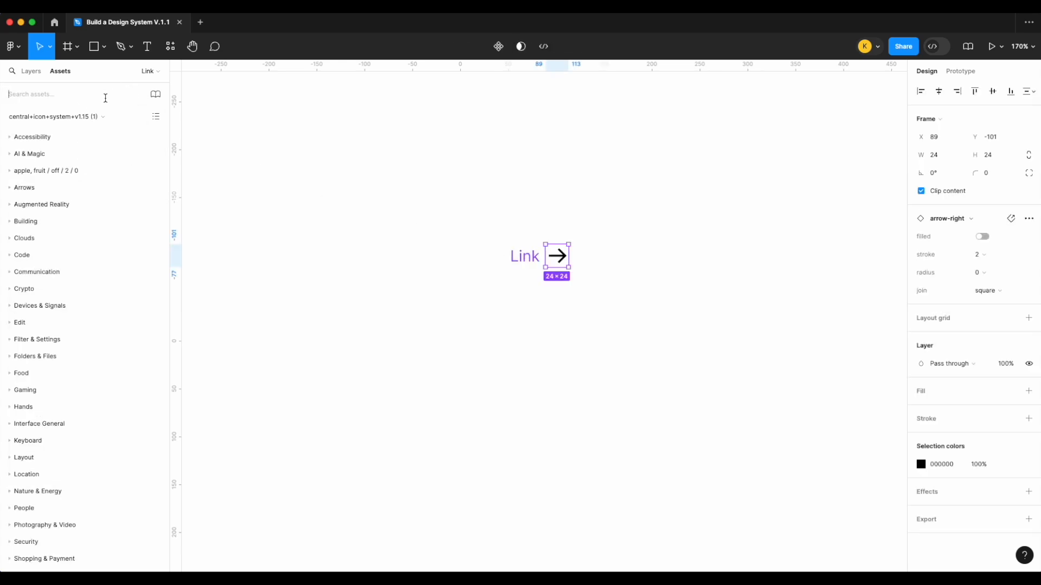
pyautogui.write('link')
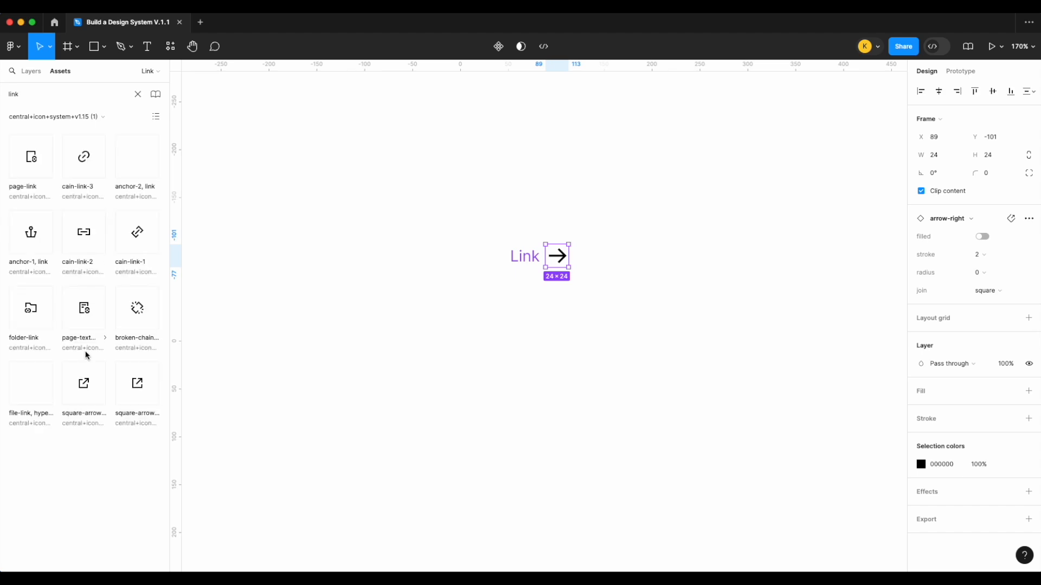
pyautogui.moveTo(124, 389); pyautogui.dragTo(448, 262)
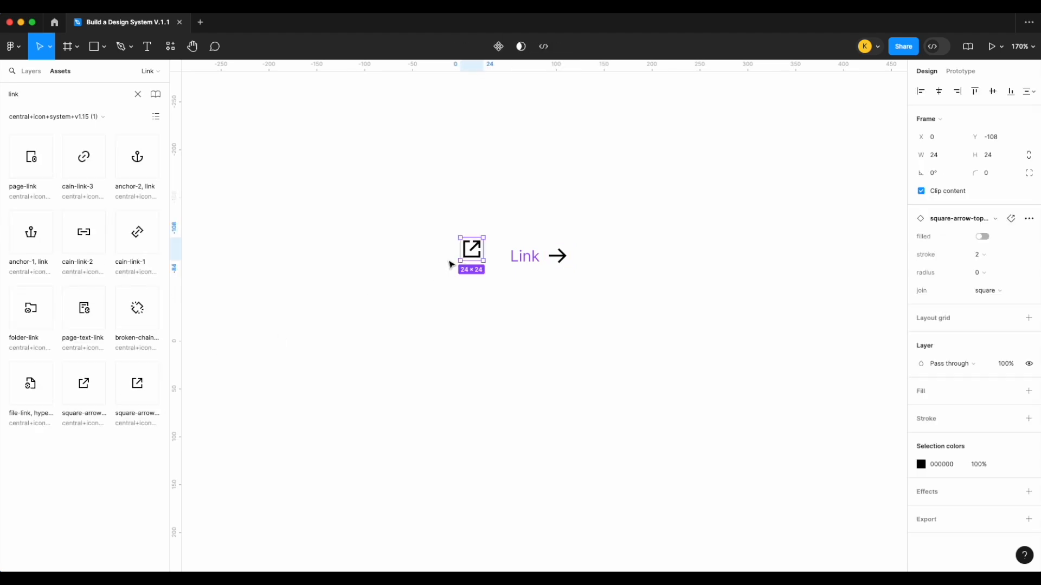
pyautogui.keyDown('shift'); pyautogui.click(558, 256); pyautogui.keyUp('shift')
pyautogui.click(655, 296)
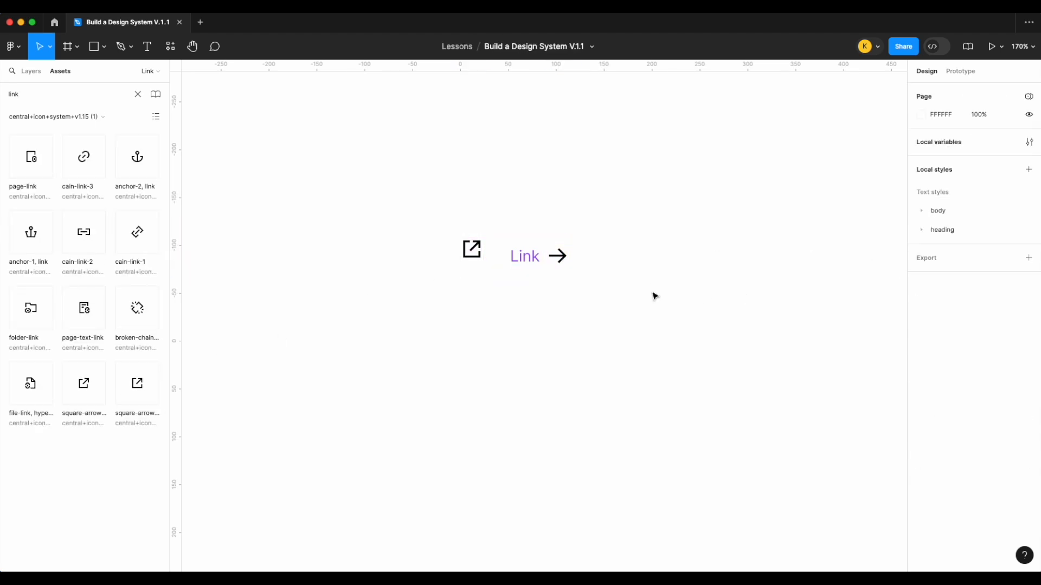
pyautogui.click(469, 249)
pyautogui.click(977, 276)
pyautogui.click(978, 301)
pyautogui.click(610, 270)
pyautogui.click(474, 252)
pyautogui.press('Delete')
# Step: Place the other square-arrow-top-right icon before the Link text and set the radius of both icons to 2
pyautogui.moveTo(97, 387); pyautogui.dragTo(460, 264)
pyautogui.click(978, 273)
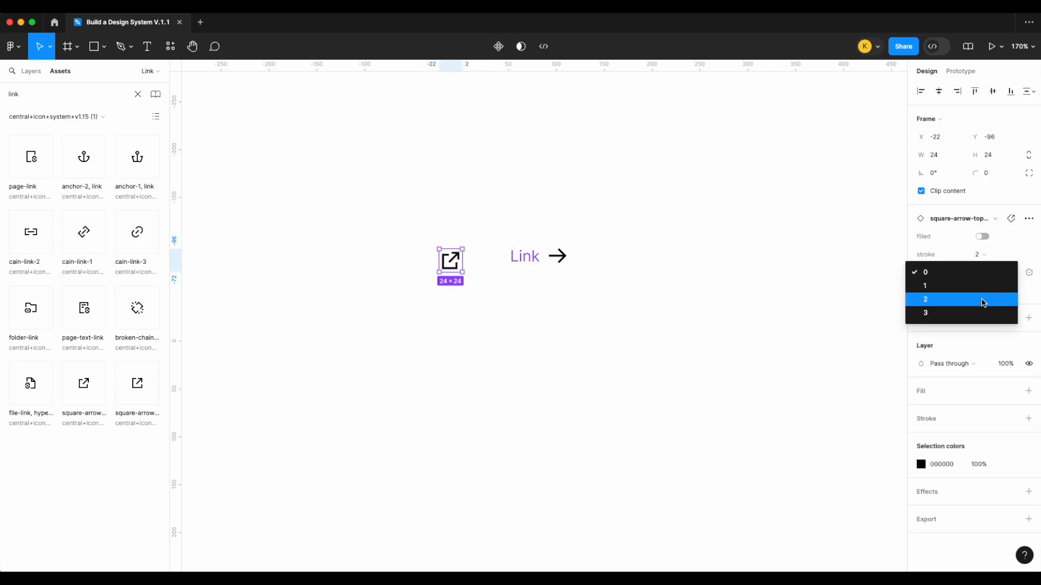
pyautogui.click(983, 301)
pyautogui.click(557, 256)
pyautogui.click(978, 272)
pyautogui.click(980, 299)
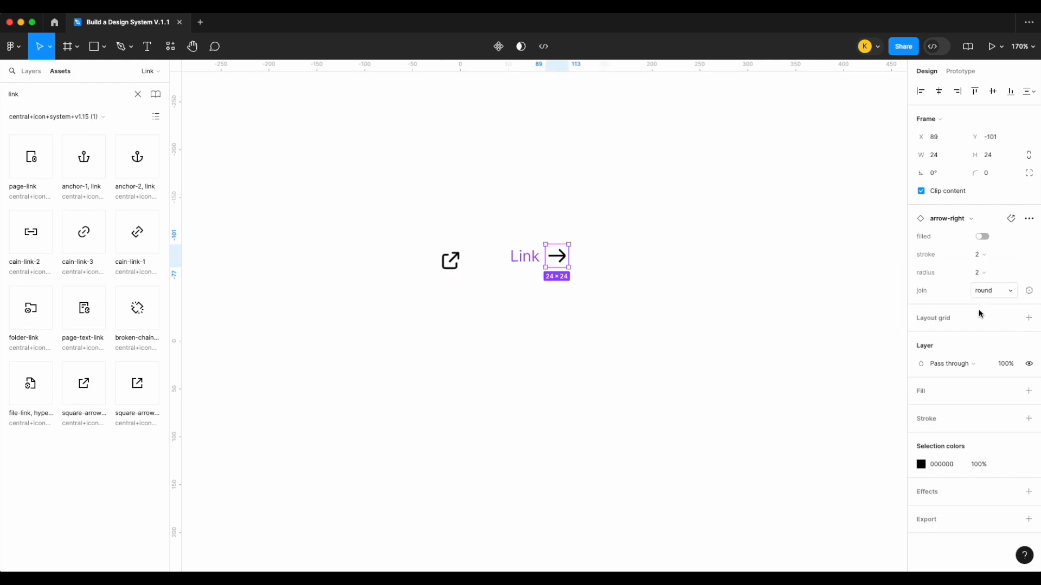
# Step: Apply the icon/action colour variable to both the square-arrow and arrow-right icons
pyautogui.keyDown('shift'); pyautogui.click(451, 260); pyautogui.keyUp('shift')
pyautogui.click(1011, 438)
pyautogui.write('ico')
pyautogui.scroll(-1, 818, 510)
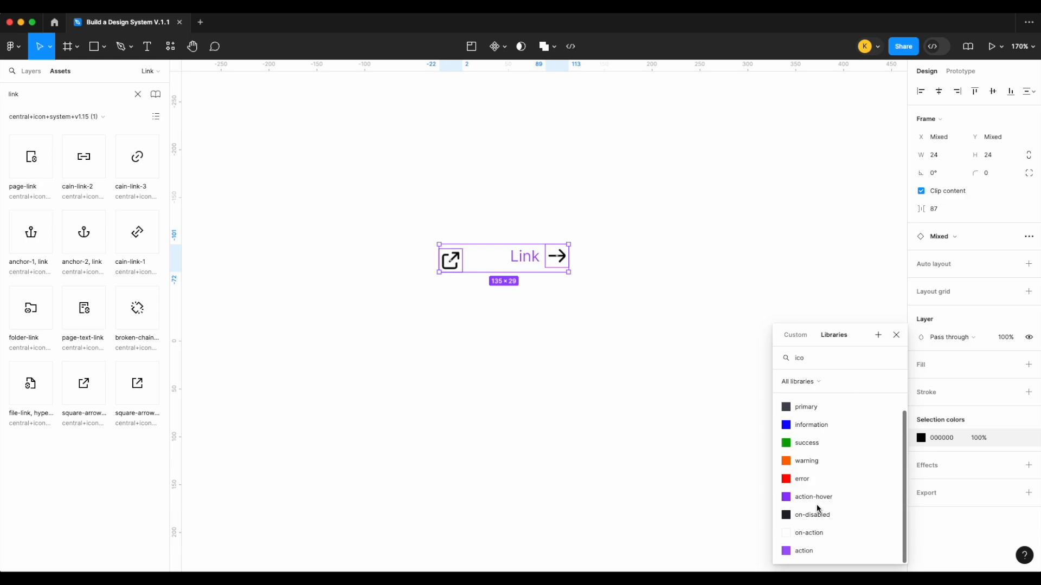
pyautogui.click(804, 551)
pyautogui.click(595, 389)
# Step: Wrap the Link text and both icons in an auto layout frame
pyautogui.click(40, 75)
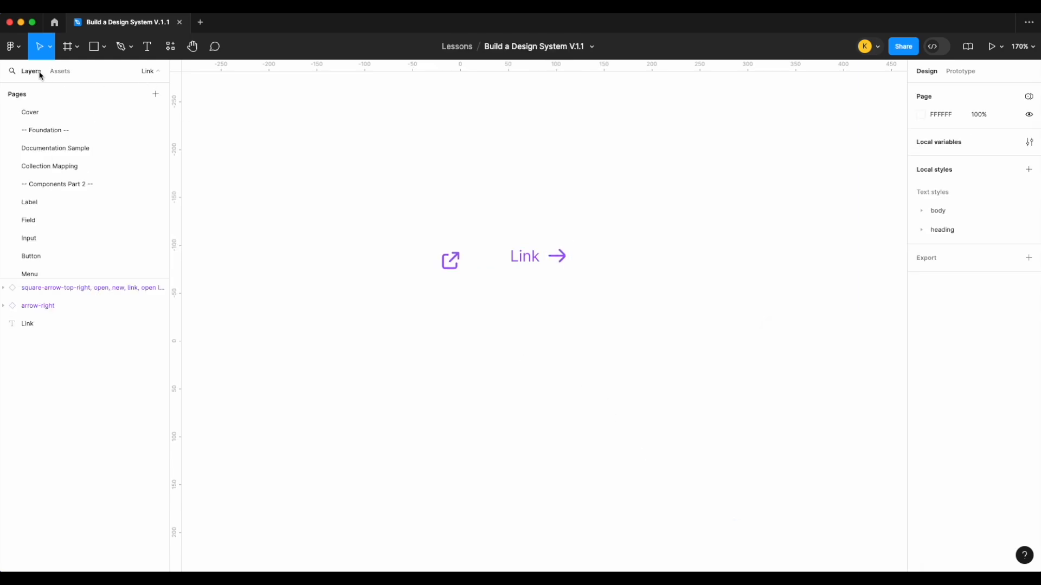
pyautogui.moveTo(621, 351); pyautogui.dragTo(380, 213)
pyautogui.hotkey('shift', 'a')
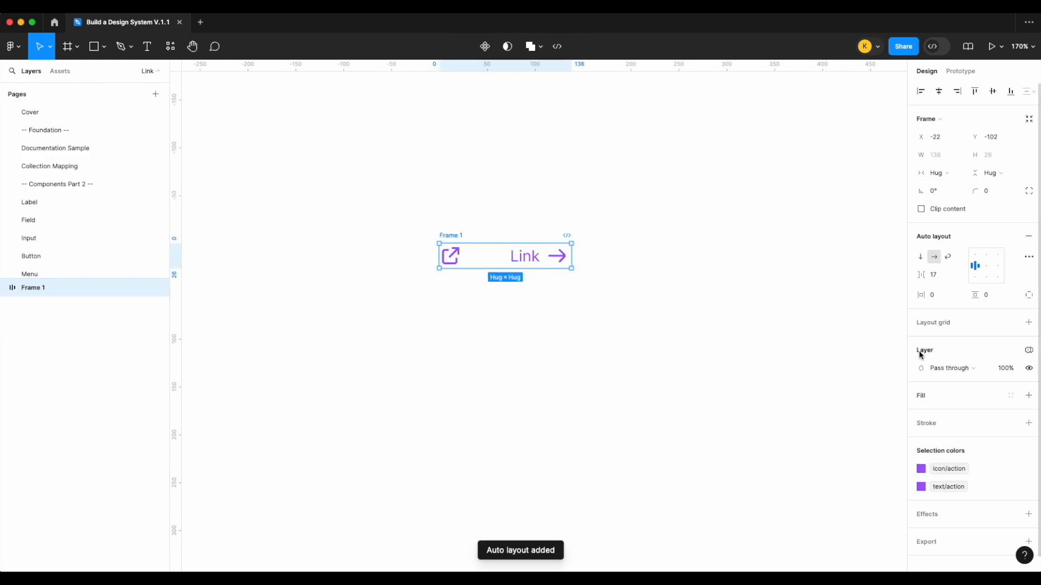
# Step: Set the Link text's width to hug its contents and turn off absolute position for the arrow-right icon
pyautogui.click(521, 260)
pyautogui.click(942, 155)
pyautogui.click(946, 168)
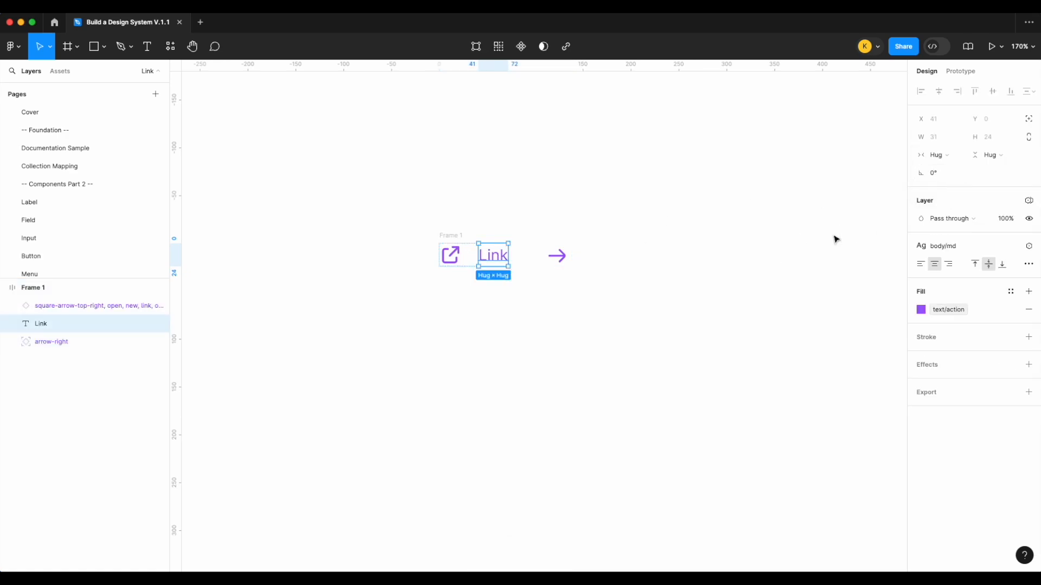
pyautogui.click(551, 268)
pyautogui.click(1028, 137)
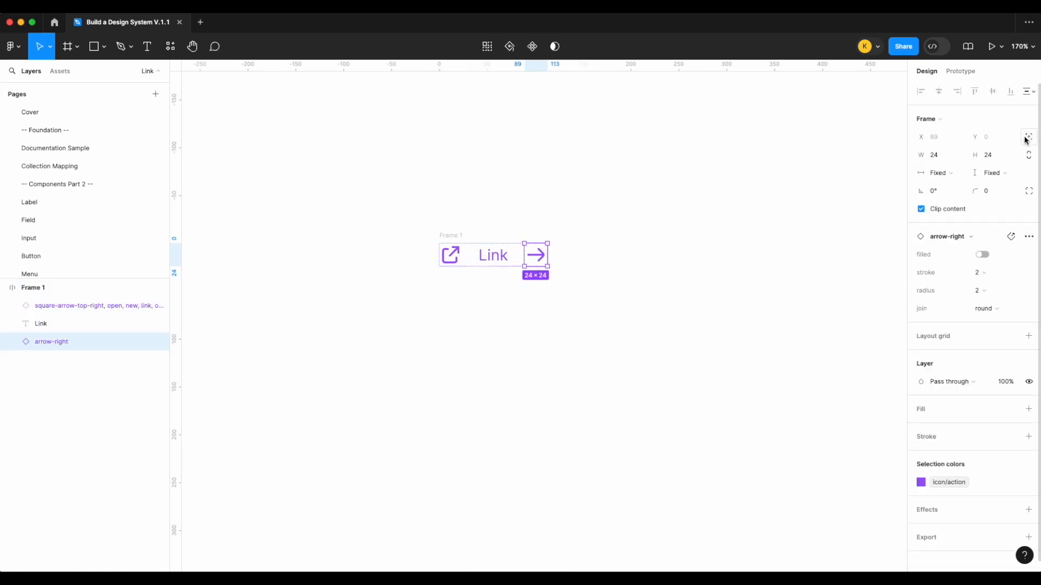
# Step: Set the auto layout frame's gap to 12 with centred alignment and rename the frame Link
pyautogui.click(458, 235)
pyautogui.click(944, 275)
pyautogui.write('12')
pyautogui.press('Return')
pyautogui.doubleClick(453, 237)
pyautogui.write('Link')
pyautogui.press('Return')
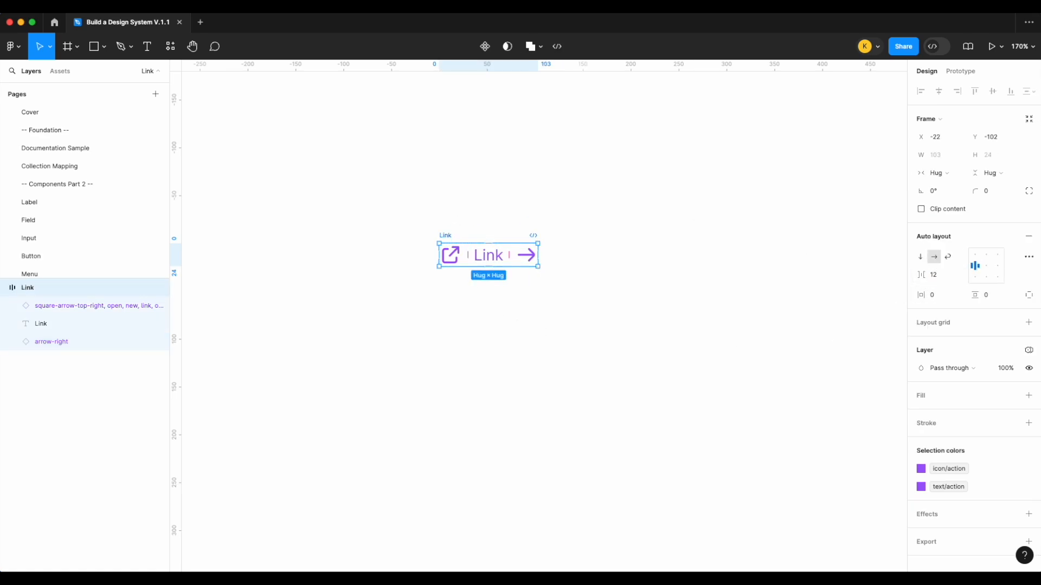
pyautogui.click(613, 288)
# Step: Turn the Link frame into a component and place an instance of it to its right
pyautogui.click(444, 235)
pyautogui.rightClick(446, 236)
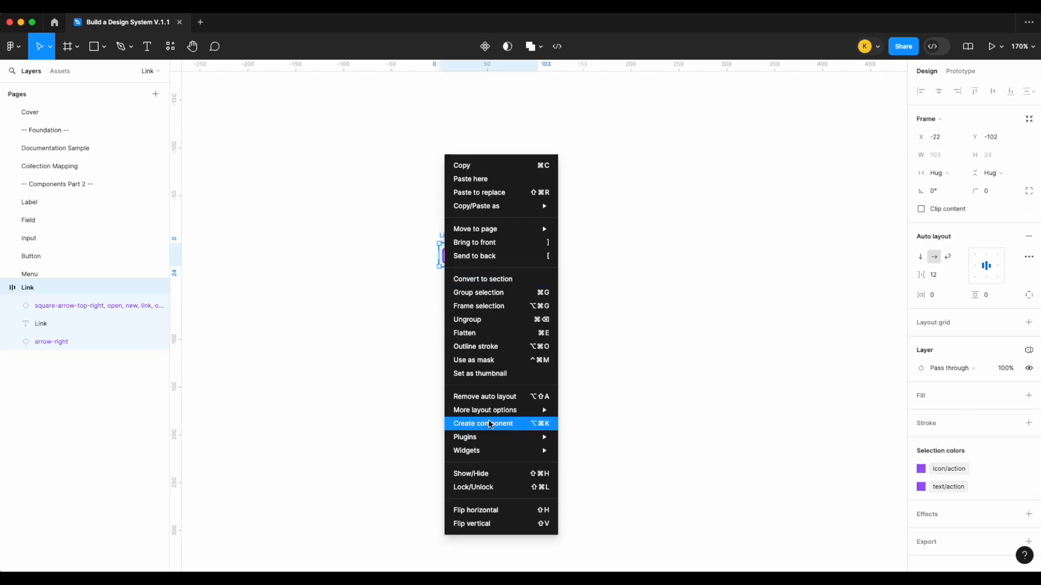
pyautogui.click(491, 424)
pyautogui.moveTo(485, 262); pyautogui.dragTo(657, 268)
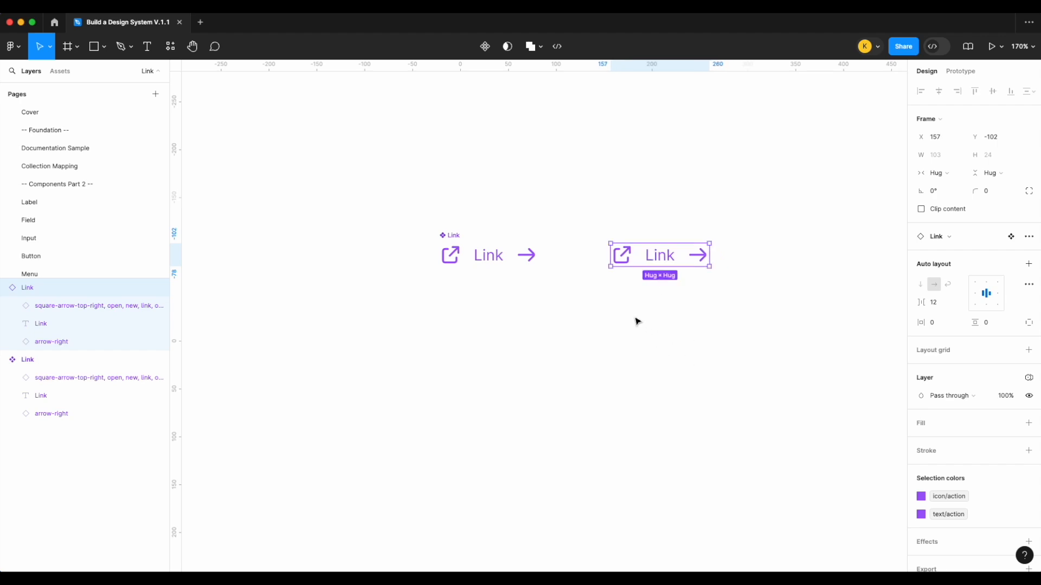
# Step: Create a text property named Label with the value Link for the text in the Link component
pyautogui.doubleClick(488, 255)
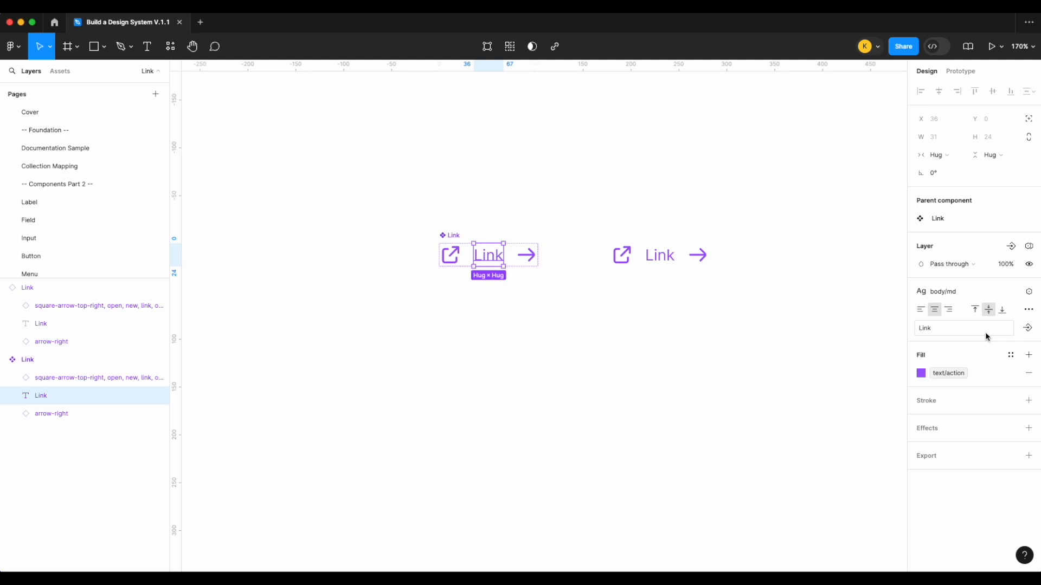
pyautogui.click(1027, 330)
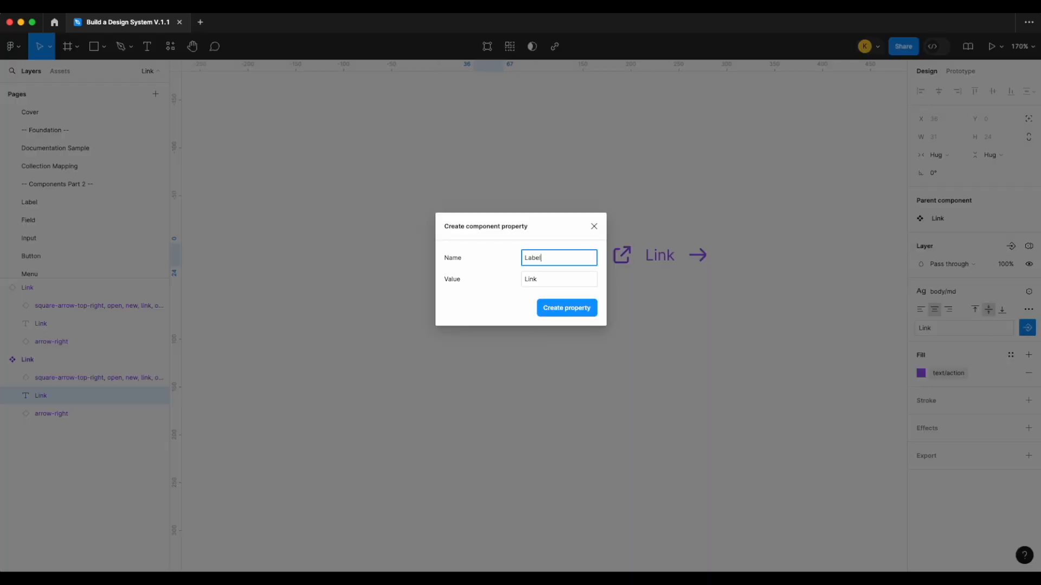
pyautogui.click(594, 227)
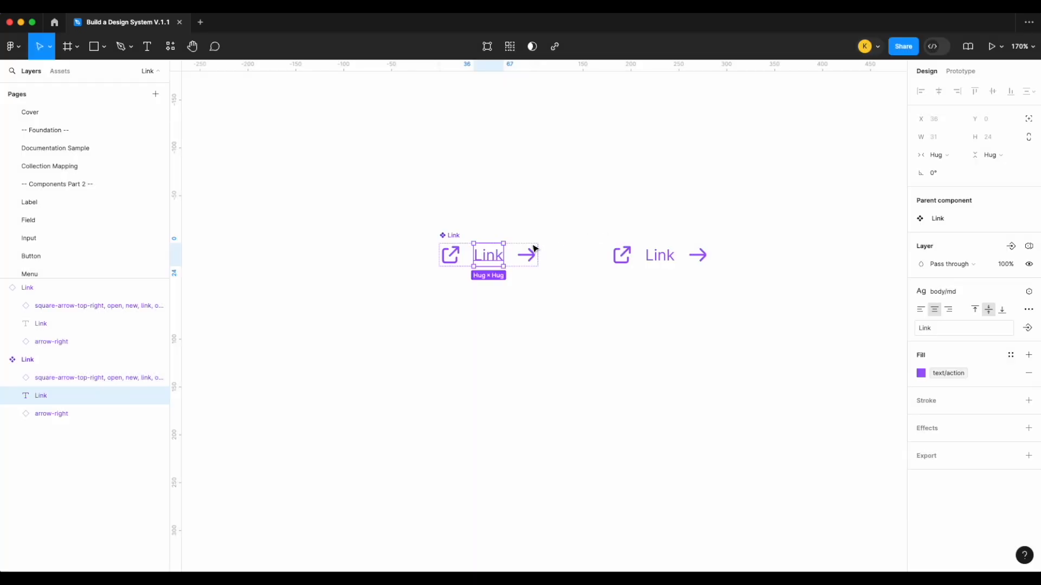
pyautogui.click(1027, 328)
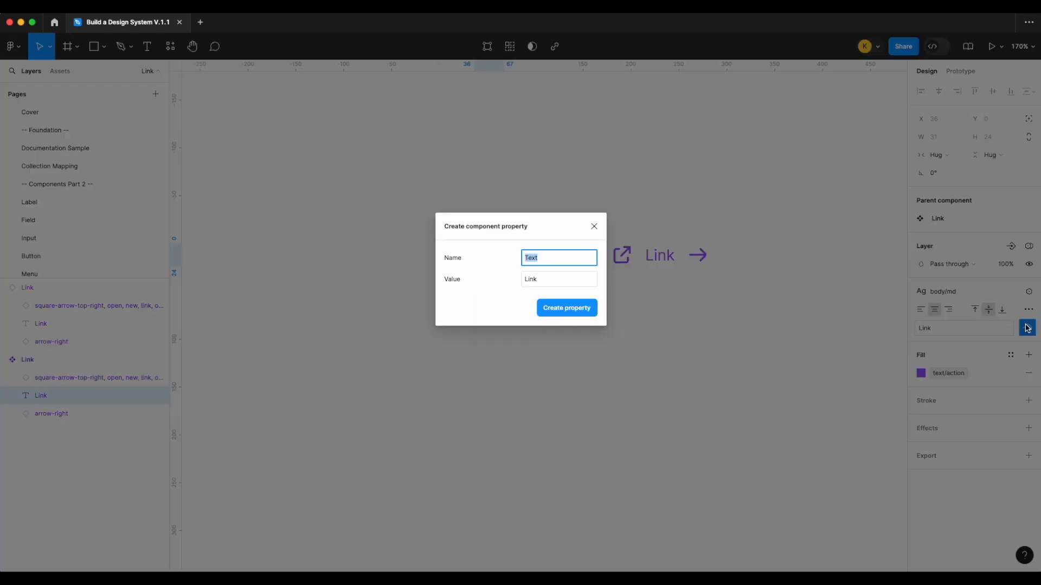
pyautogui.write('La')
pyautogui.press('Return')
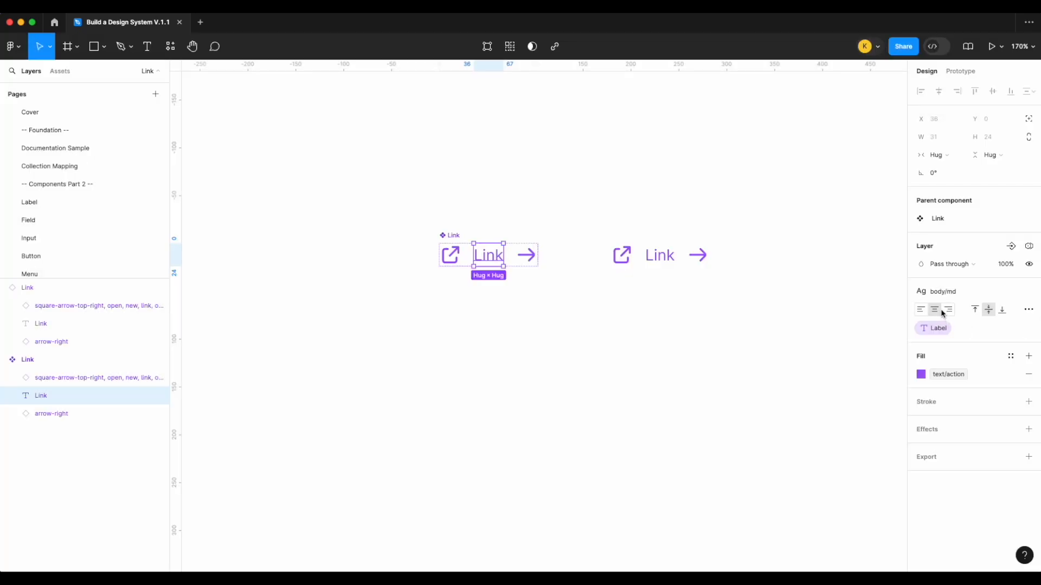
# Step: Set the Label property of the Link instance to Learn more
pyautogui.click(709, 262)
pyautogui.click(1001, 255)
pyautogui.write('Lear')
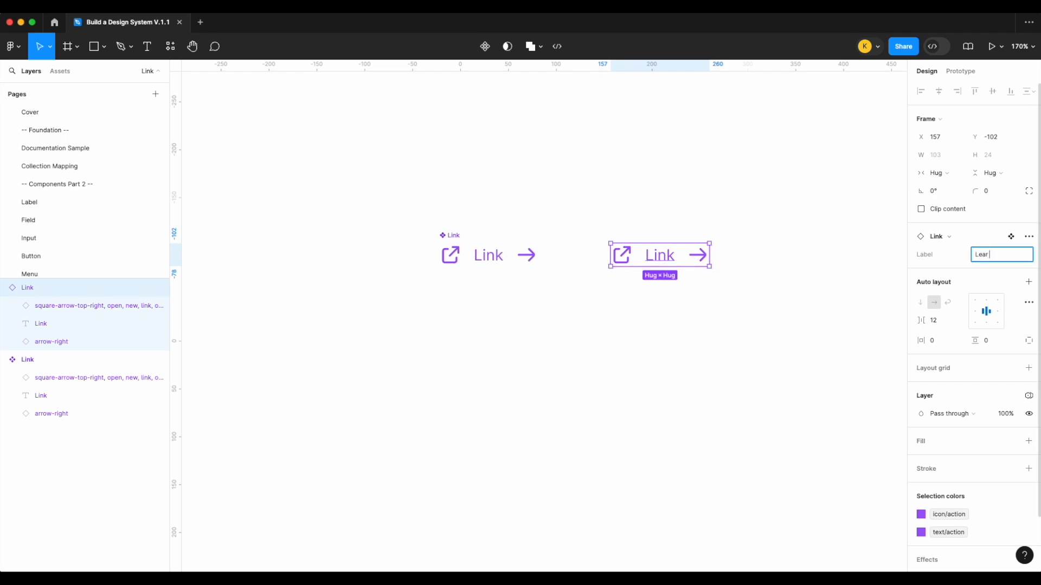
pyautogui.write('n more')
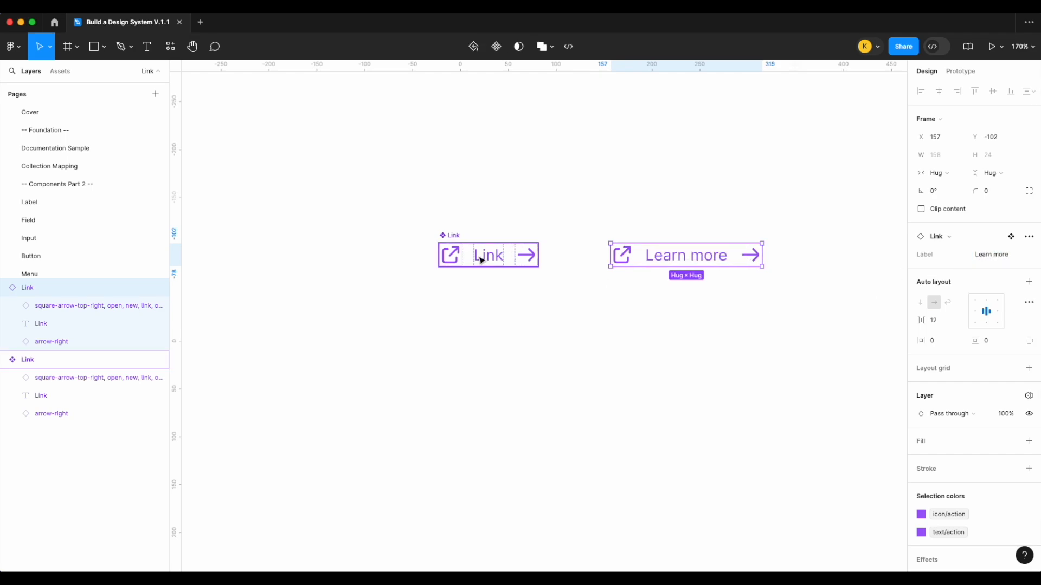
# Step: Create a visibility property named Icon left with the value True for the component's square-arrow icon
pyautogui.click(463, 260)
pyautogui.click(462, 259)
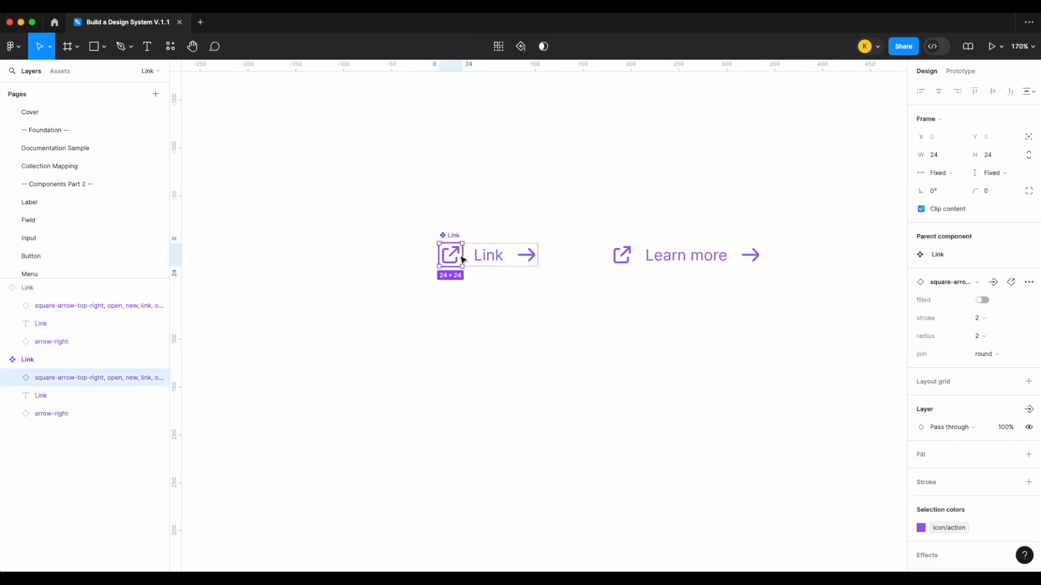
pyautogui.click(1028, 410)
pyautogui.write('Icon left')
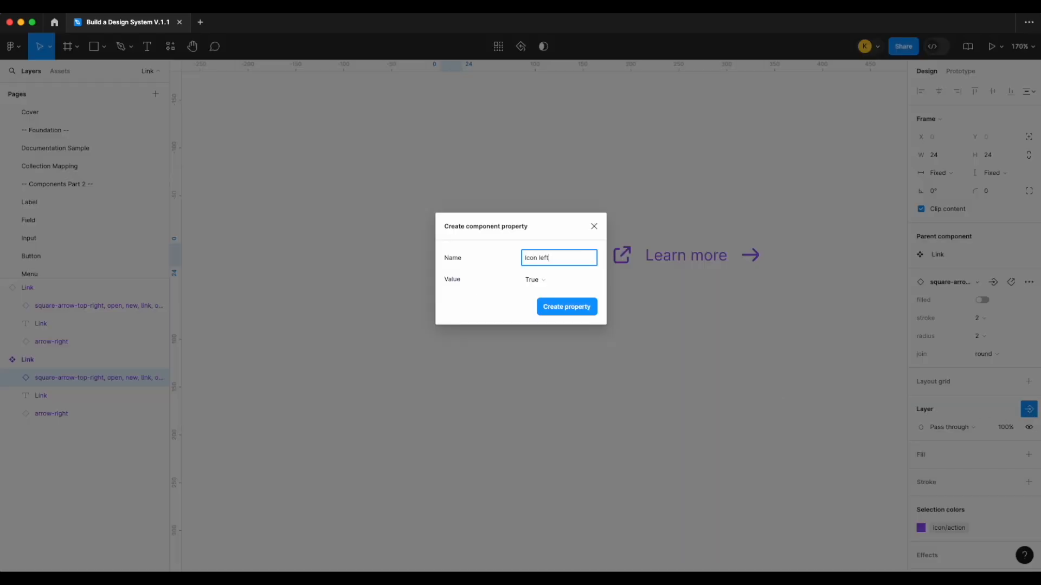
pyautogui.press('Return')
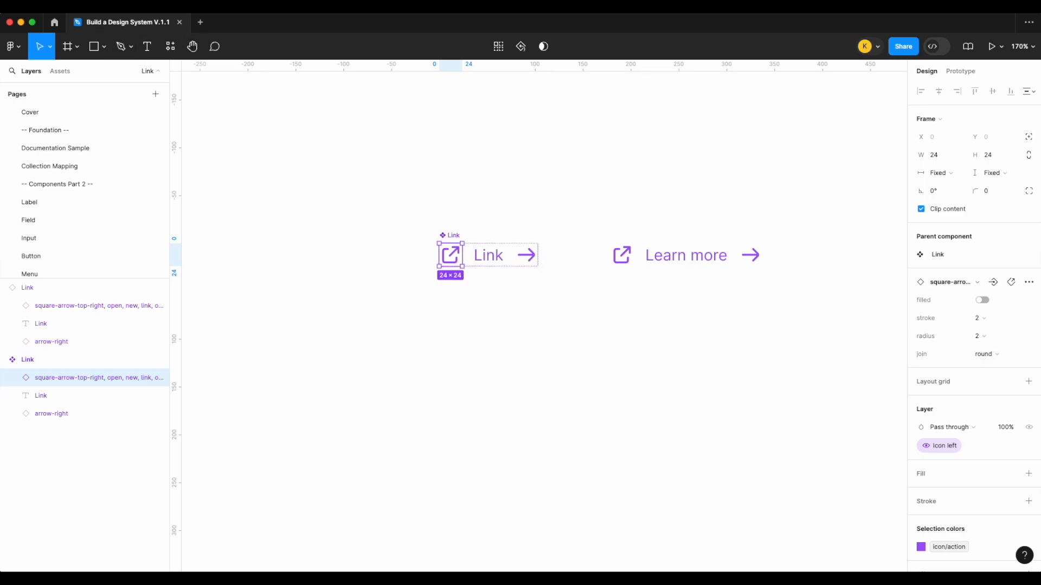
# Step: Create an instance swap property named ↘ Icon left for the square-arrow icon, inserting the arrow symbol before the name
pyautogui.click(993, 282)
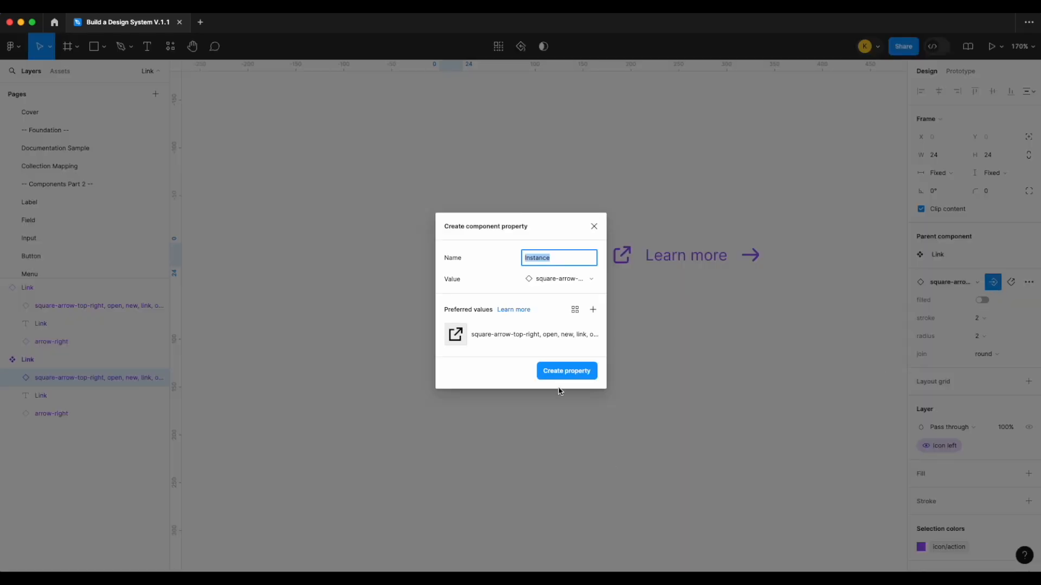
pyautogui.write('Icon left')
pyautogui.click(81, 7)
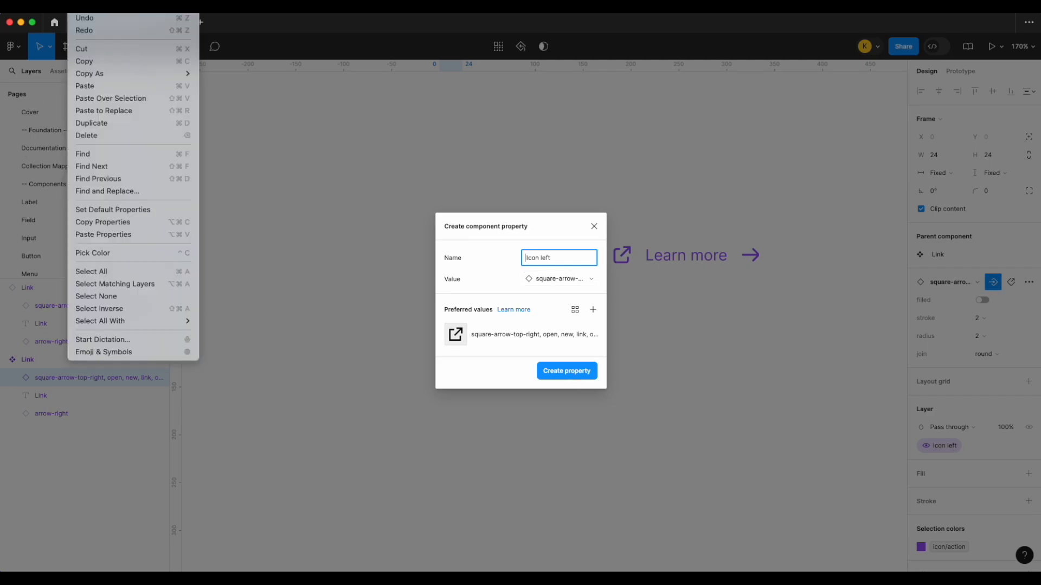
pyautogui.click(134, 353)
pyautogui.write('arrow')
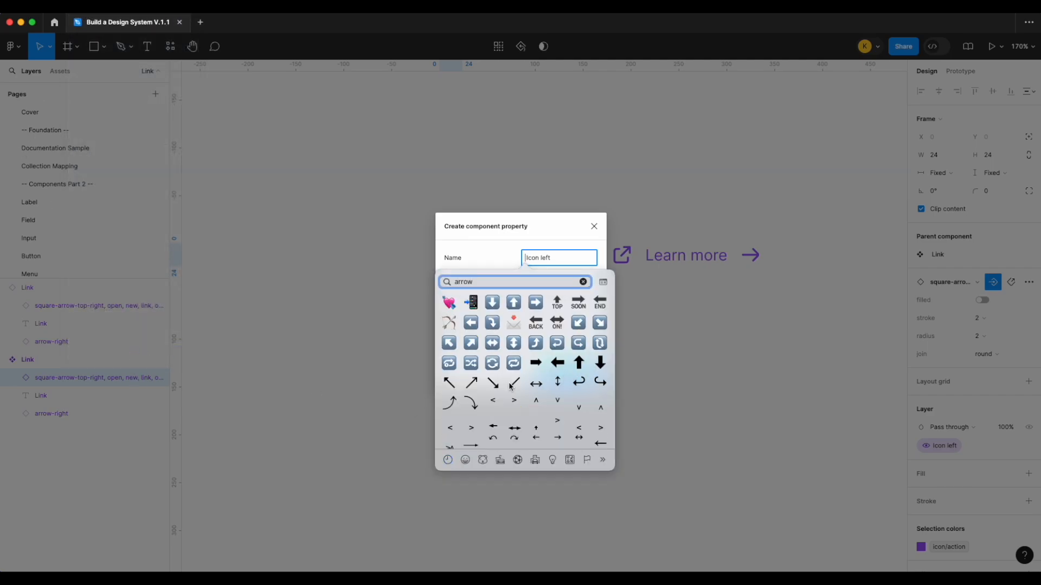
pyautogui.click(493, 383)
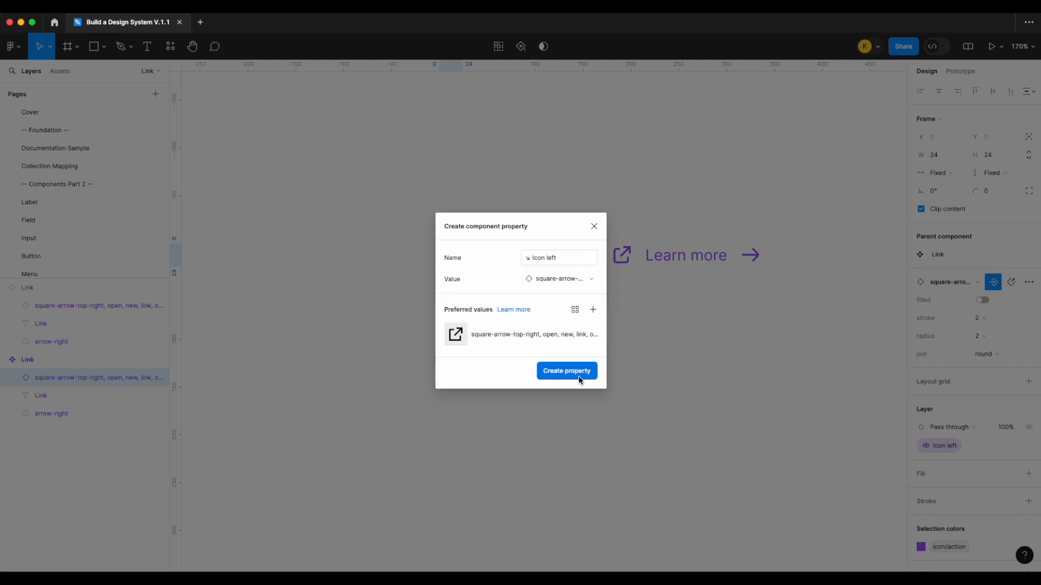
pyautogui.click(579, 380)
# Step: Create a visibility property named Icon right with the value True for the component's arrow-right icon
pyautogui.click(525, 255)
pyautogui.click(1029, 411)
pyautogui.click(957, 454)
pyautogui.press('BackSpace')
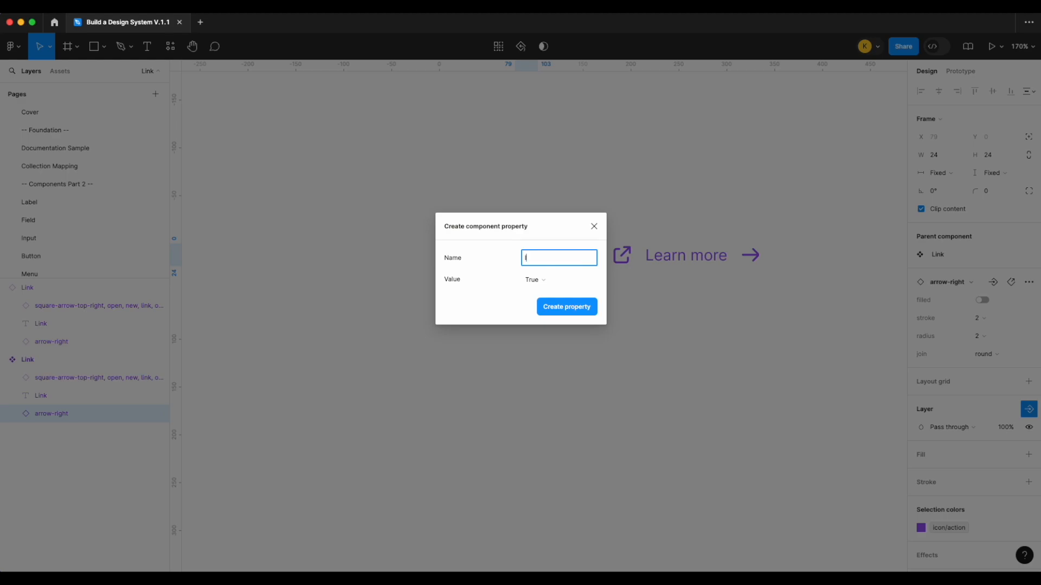
pyautogui.write('Icon right')
pyautogui.press('Return')
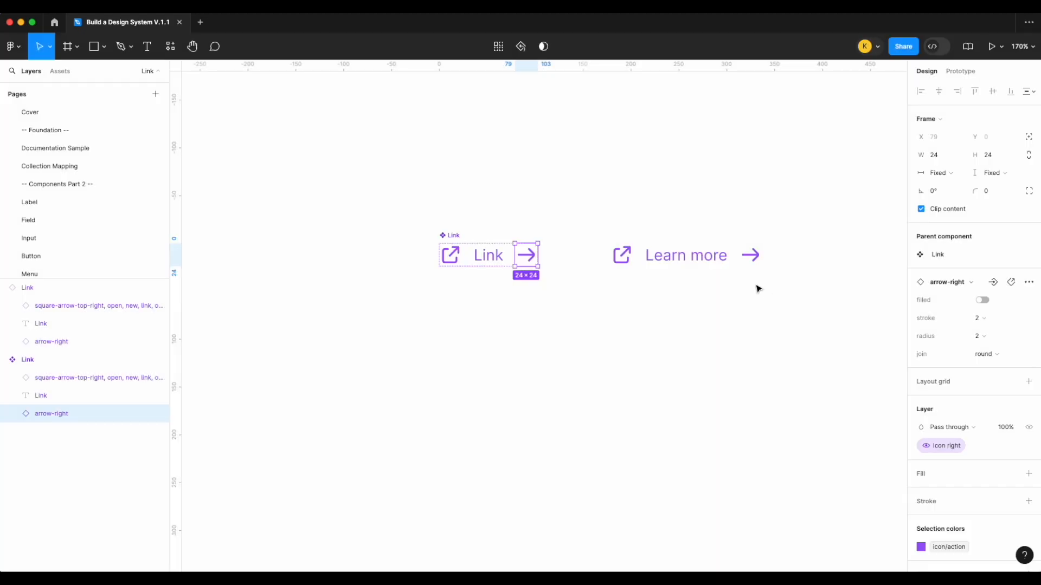
# Step: Create an instance swap property named ↘ Icon right for the arrow-right icon, inserting the arrow symbol before the name
pyautogui.click(993, 282)
pyautogui.click(957, 328)
pyautogui.write('Icon right')
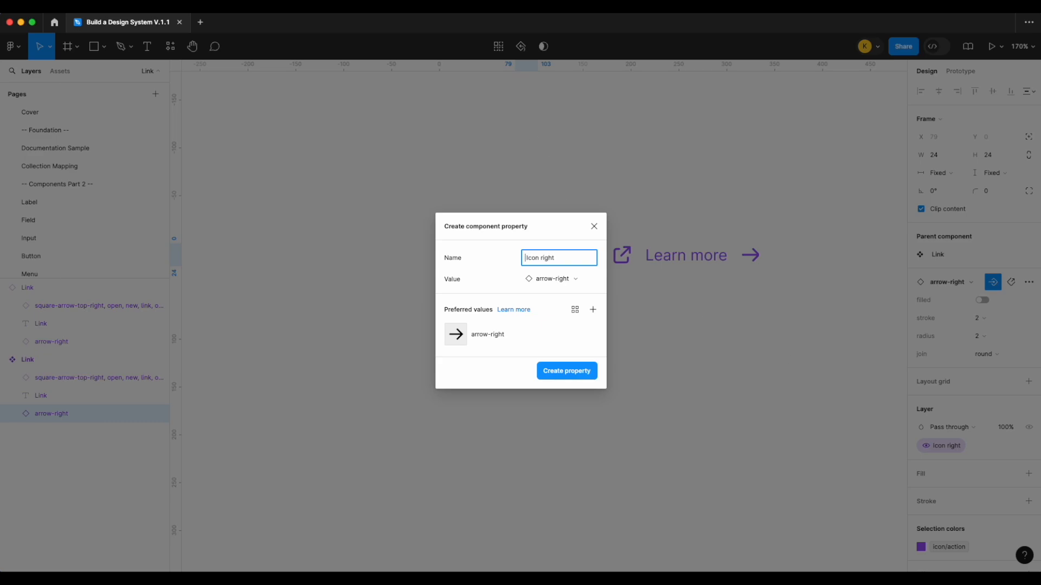
pyautogui.click(76, 5)
pyautogui.click(165, 349)
pyautogui.write('ar')
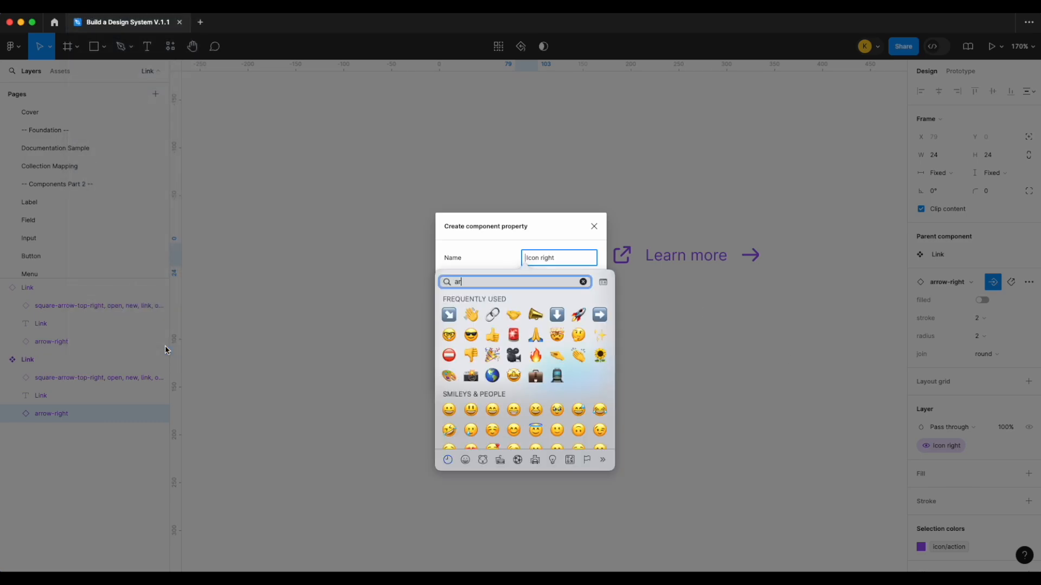
pyautogui.write('row')
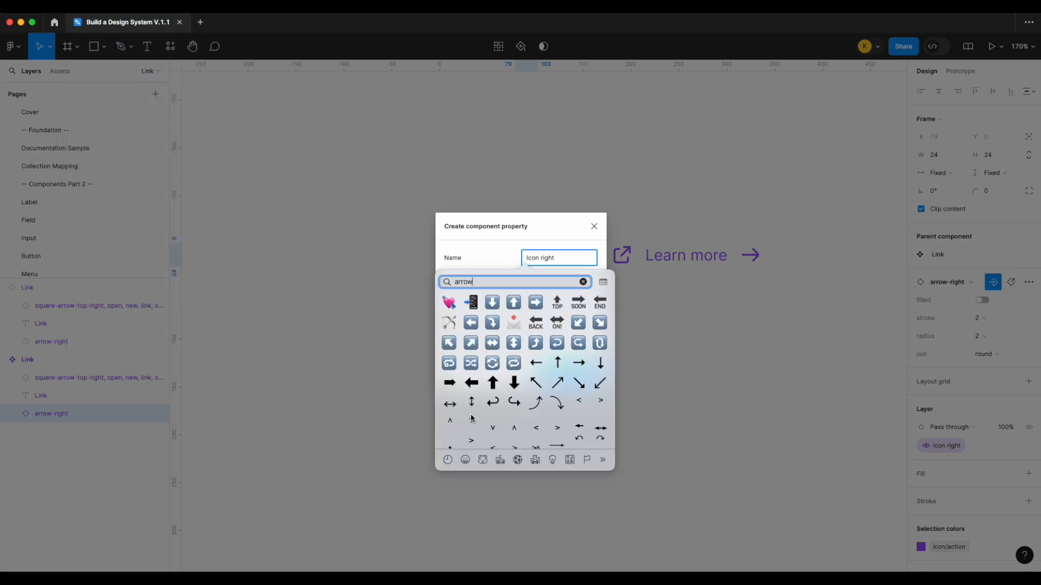
pyautogui.click(578, 383)
pyautogui.click(575, 374)
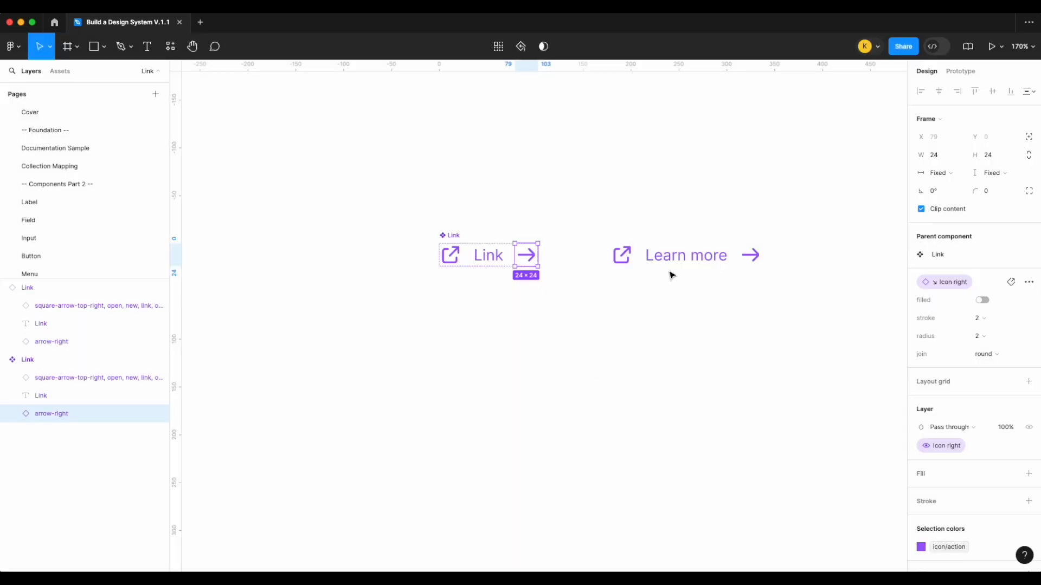
# Step: Test the Learn more instance by switching its Icon left and Icon right properties off and back on
pyautogui.click(678, 256)
pyautogui.hscroll(2, 897, 296)
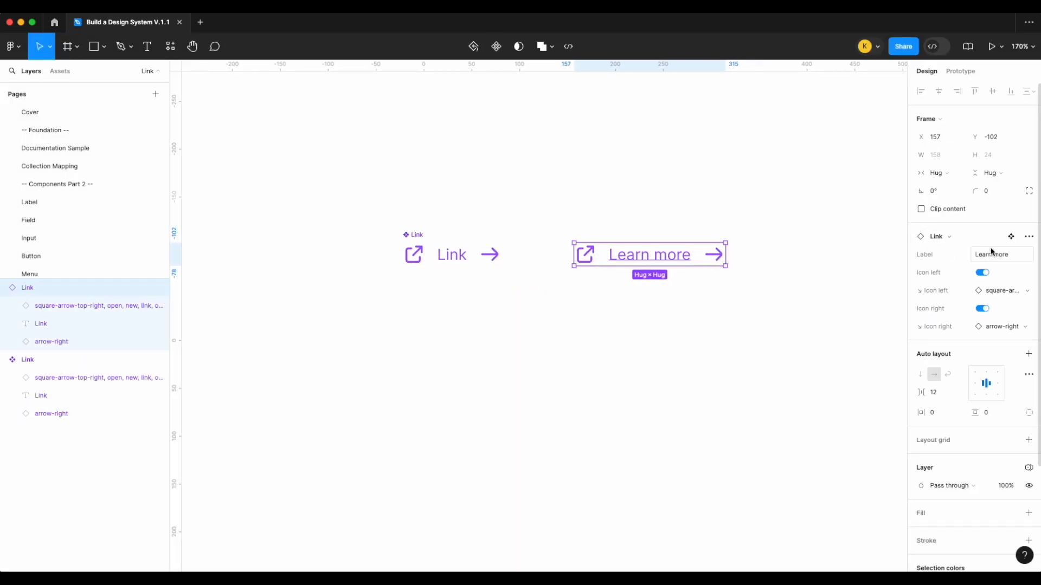
pyautogui.click(982, 274)
pyautogui.click(982, 275)
pyautogui.click(987, 311)
pyautogui.click(988, 311)
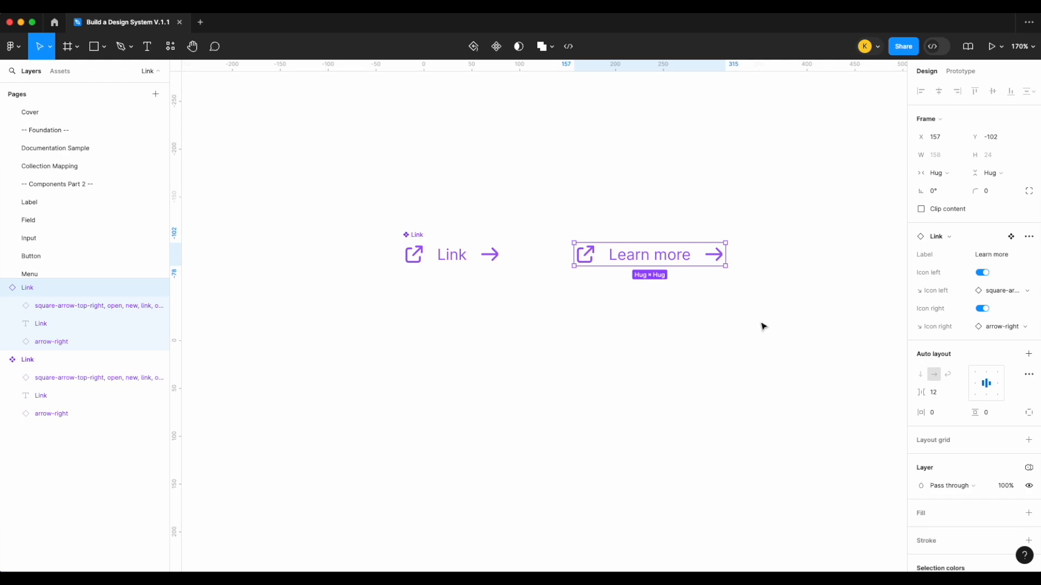
# Step: Delete the Learn more instance of the Link component
pyautogui.click(763, 326)
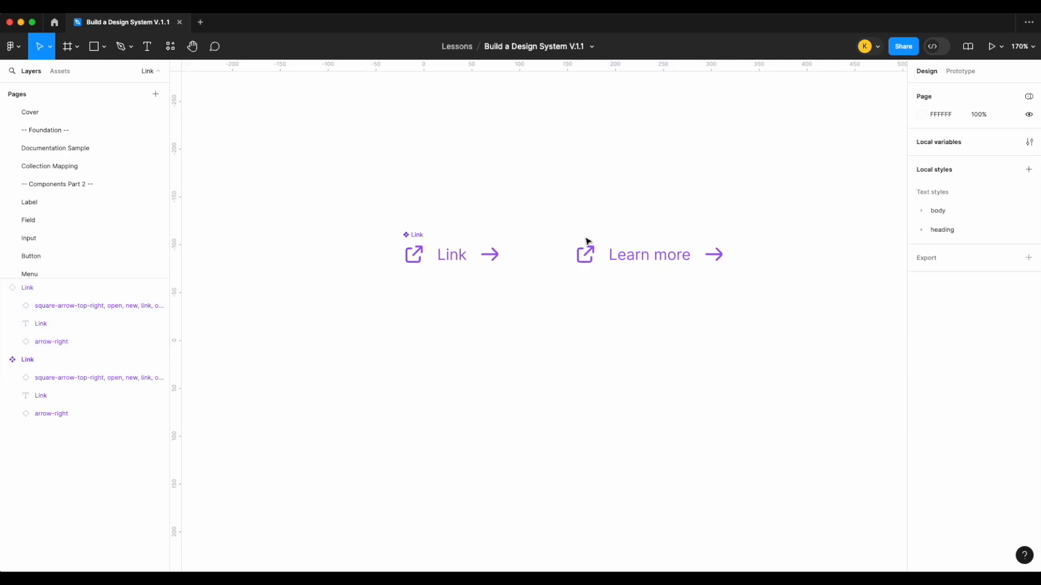
pyautogui.click(609, 255)
pyautogui.press('Delete')
# Step: Add a second variant to the Link component and widen the component set on both sides to about 638 px
pyautogui.click(413, 251)
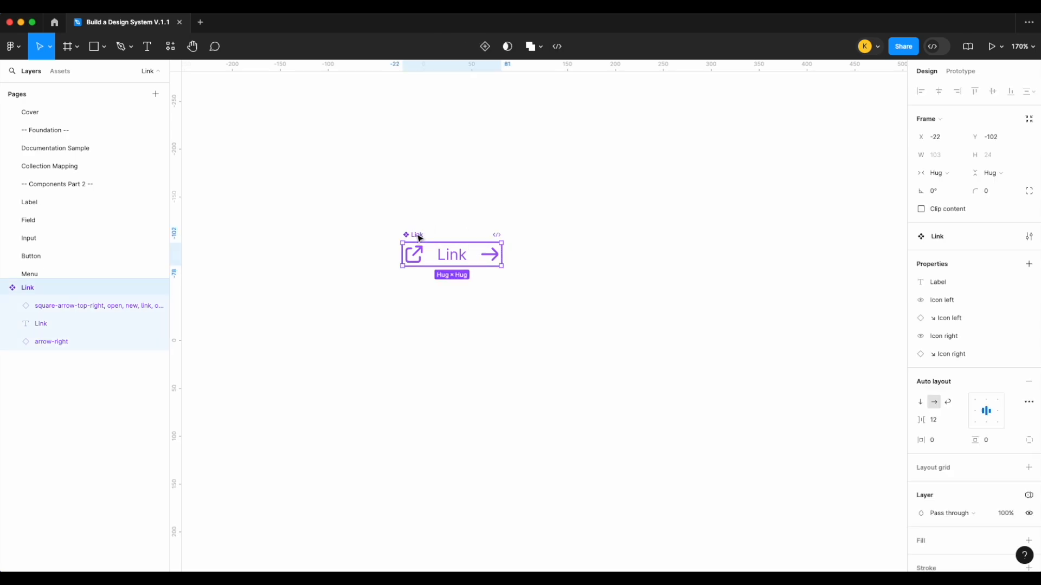
pyautogui.rightClick(418, 253)
pyautogui.moveTo(471, 451)
pyautogui.moveTo(480, 425)
pyautogui.click(569, 436)
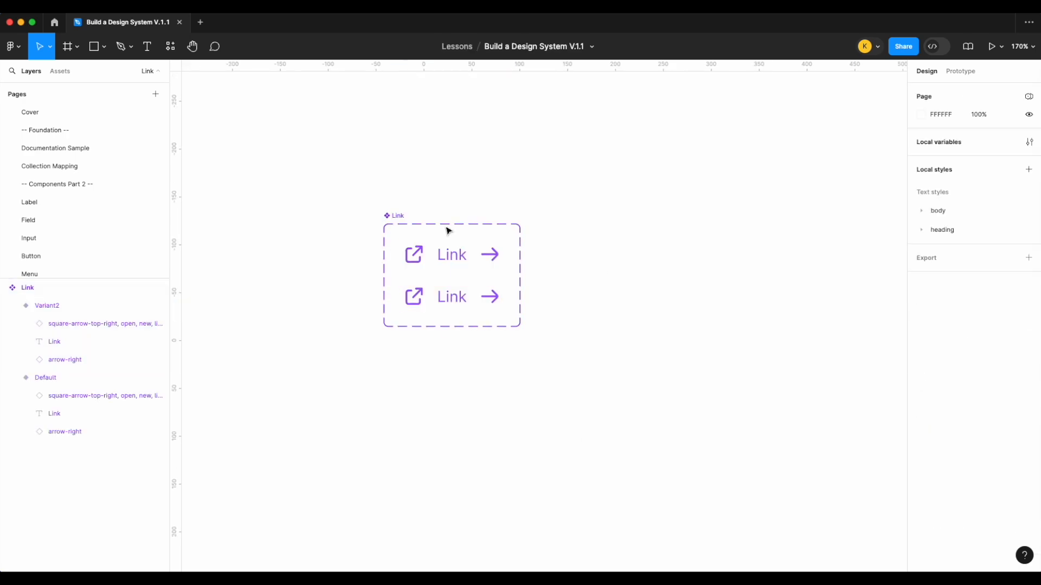
pyautogui.moveTo(520, 261); pyautogui.dragTo(898, 261)
pyautogui.moveTo(383, 276); pyautogui.dragTo(287, 276)
# Step: Get the Default, Hover and Focus tags from the Anchor / Inpage Nav page and return to the Link page
pyautogui.scroll(-8, 94, 200)
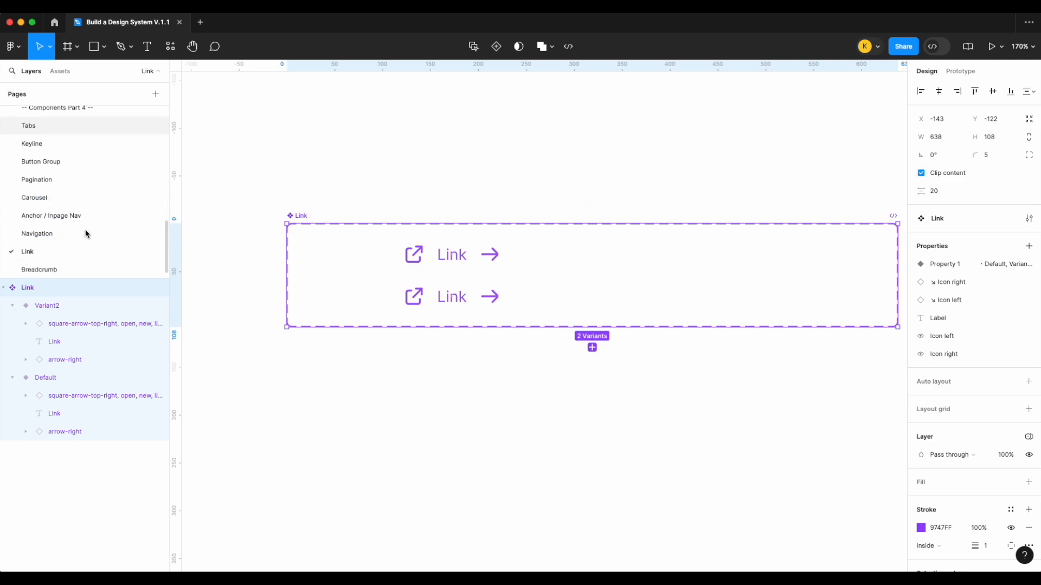
pyautogui.click(86, 232)
pyautogui.click(86, 218)
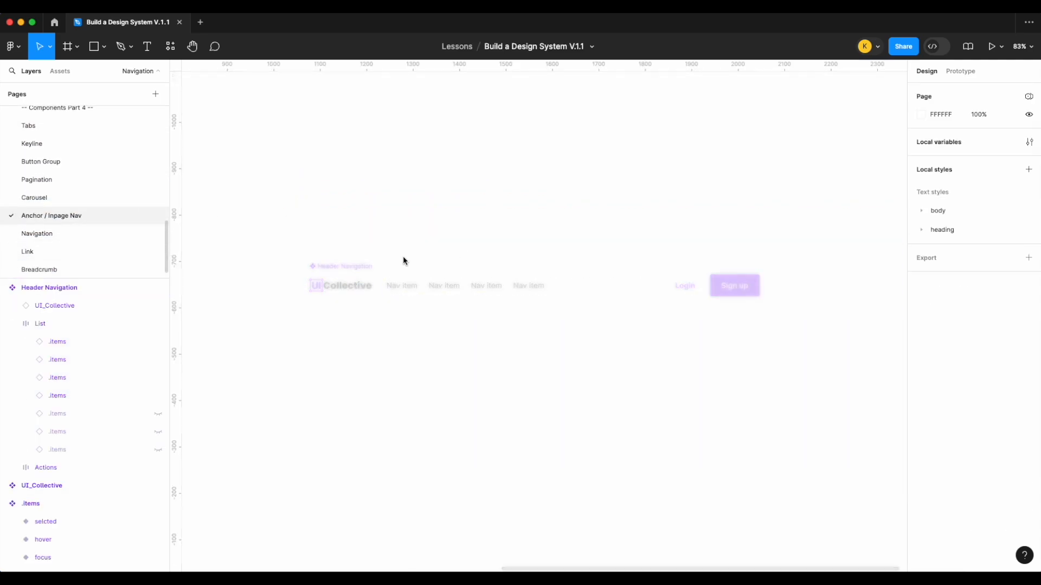
pyautogui.click(72, 257)
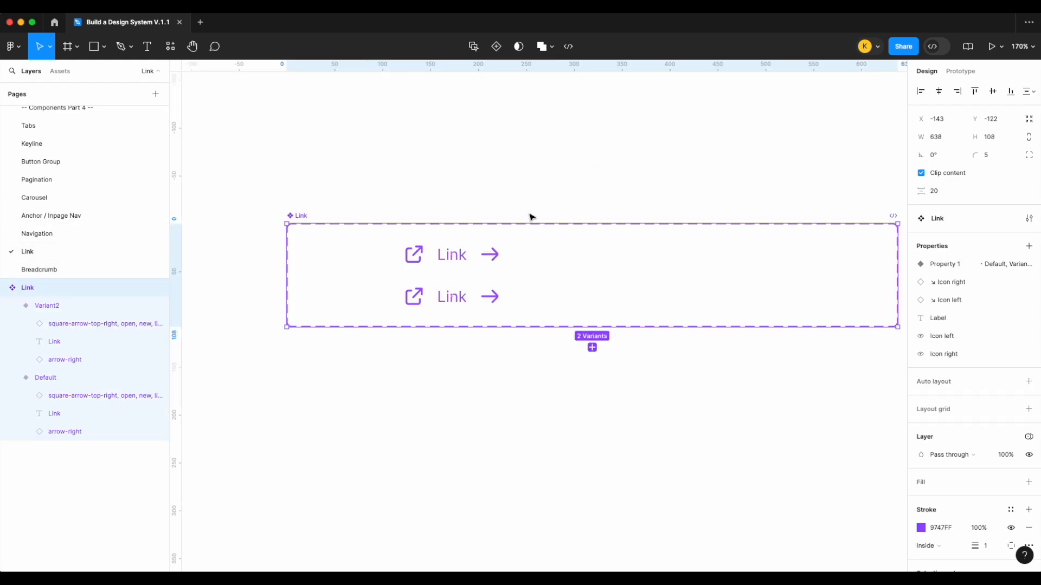
# Step: Extend the Link component set upward to about 137 px high and paste the Default, Hover and Focus tags above the variants
pyautogui.moveTo(523, 224); pyautogui.dragTo(523, 196)
pyautogui.click(541, 163)
pyautogui.hotkey('ctrl', 'v')
pyautogui.hotkey('shift', 'Up')
pyautogui.hotkey('shift', 'Up')
pyautogui.hotkey('shift', 'Up')
pyautogui.hotkey('shift', 'Up')
pyautogui.hotkey('shift', 'Up')
pyautogui.hotkey('shift', 'Up')
pyautogui.hotkey('shift', 'Up')
pyautogui.hotkey('shift', 'Up')
pyautogui.hotkey('shift', 'Up')
pyautogui.hotkey('shift', 'Up')
pyautogui.hotkey('shift', 'Right')
pyautogui.hotkey('shift', 'Right')
pyautogui.hotkey('shift', 'Right')
pyautogui.hotkey('shift', 'Right')
pyautogui.hotkey('shift', 'Right')
pyautogui.hotkey('shift', 'Right')
pyautogui.hotkey('shift', 'Right')
pyautogui.hotkey('shift', 'Right')
pyautogui.hotkey('shift', 'Right')
pyautogui.hotkey('shift', 'Right')
pyautogui.hotkey('shift', 'Right')
pyautogui.hotkey('shift', 'Right')
pyautogui.hotkey('shift', 'Right')
pyautogui.hotkey('shift', 'Right')
pyautogui.hotkey('shift', 'Right')
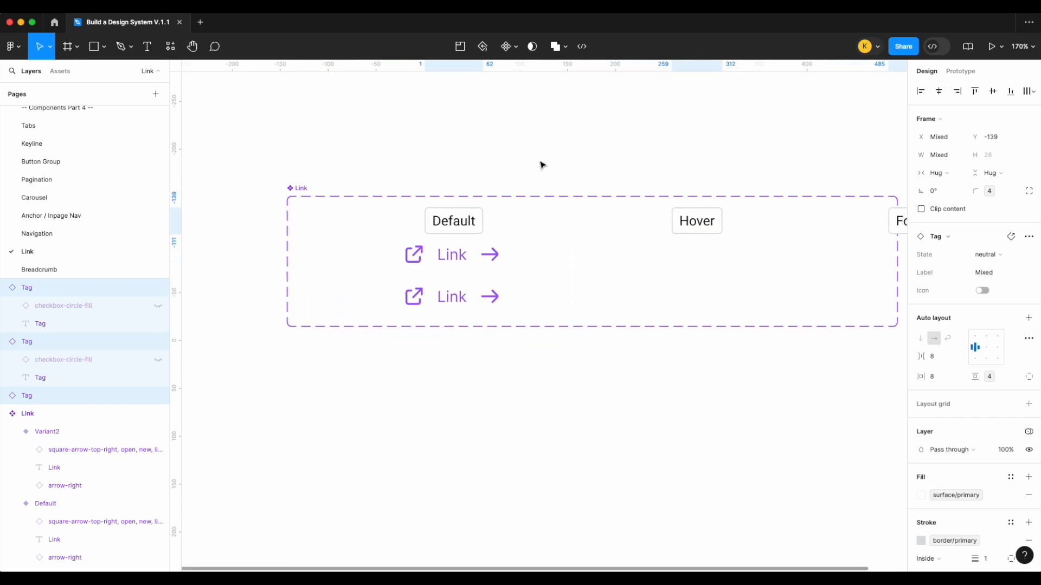
# Step: Move the Default tag together with both Link variants 100 px toward the component set's left edge
pyautogui.click(525, 163)
pyautogui.moveTo(508, 428); pyautogui.dragTo(434, 222)
pyautogui.hotkey('shift', 'Left')
pyautogui.hotkey('shift', 'Left')
pyautogui.hotkey('shift', 'Left')
pyautogui.hotkey('shift', 'Left')
pyautogui.hotkey('shift', 'Left')
pyautogui.hotkey('shift', 'Left')
pyautogui.hotkey('shift', 'Left')
pyautogui.hotkey('shift', 'Left')
pyautogui.hotkey('shift', 'Left')
pyautogui.hotkey('shift', 'Left')
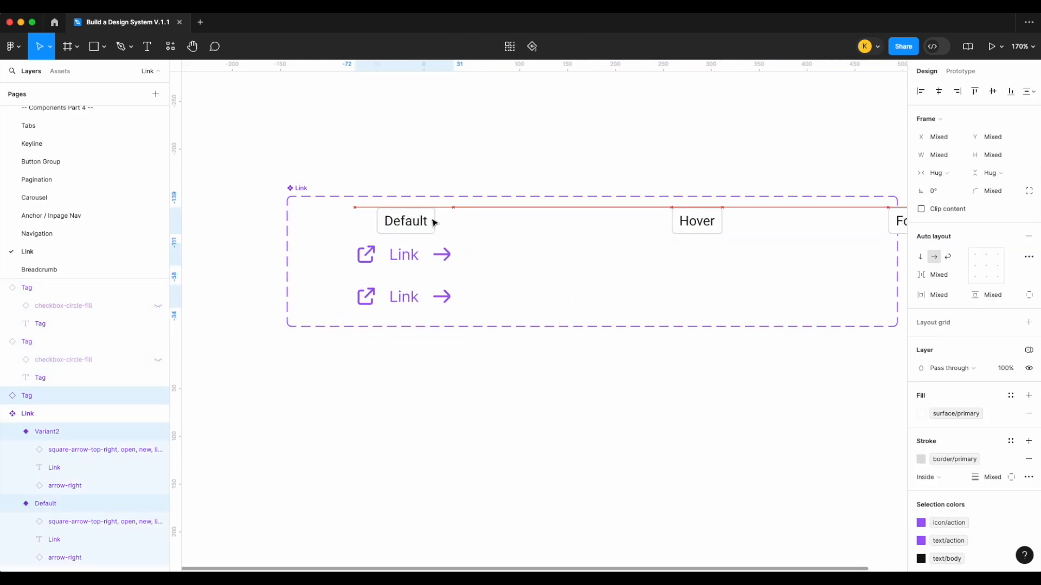
# Step: Move the Hover and Focus tags closer to the Default tag and place the second Link variant beside the default one
pyautogui.click(699, 219)
pyautogui.moveTo(699, 219); pyautogui.dragTo(477, 222)
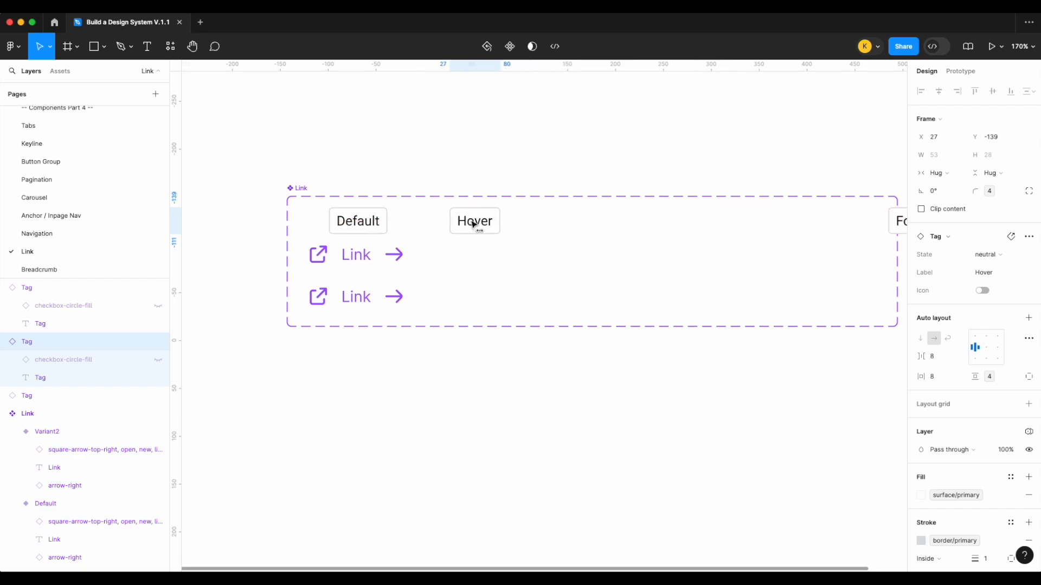
pyautogui.hscroll(3, 701, 292)
pyautogui.click(801, 225)
pyautogui.moveTo(801, 225); pyautogui.dragTo(472, 226)
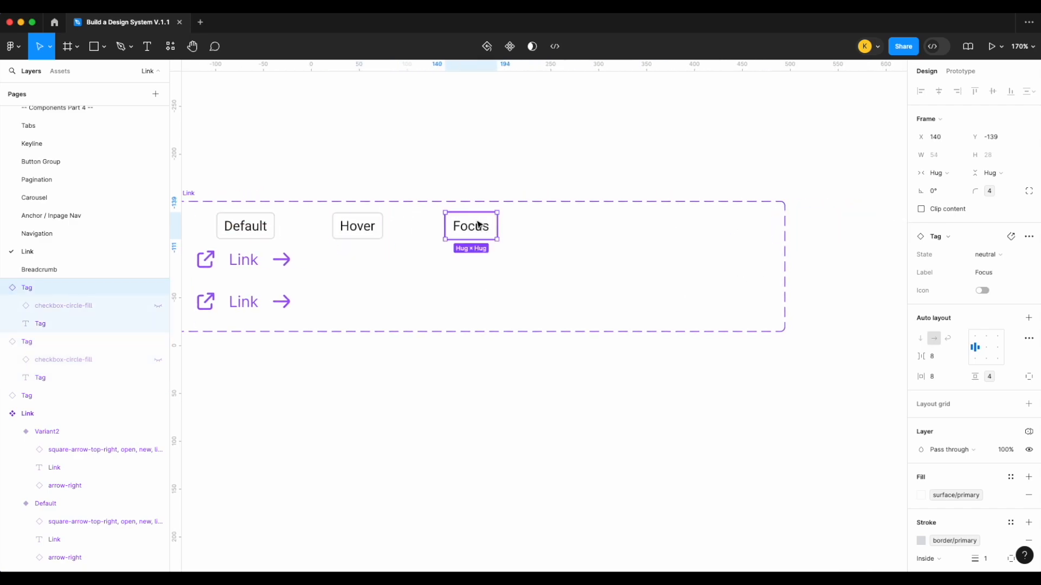
pyautogui.moveTo(214, 314); pyautogui.dragTo(349, 270)
pyautogui.moveTo(469, 238); pyautogui.dragTo(502, 239)
# Step: Duplicate the Hover tag to the far side of the Focus tag and label the copy Disabled
pyautogui.moveTo(368, 234); pyautogui.dragTo(669, 233)
pyautogui.doubleClick(667, 232)
pyautogui.doubleClick(665, 230)
pyautogui.click(569, 310)
pyautogui.click(568, 310)
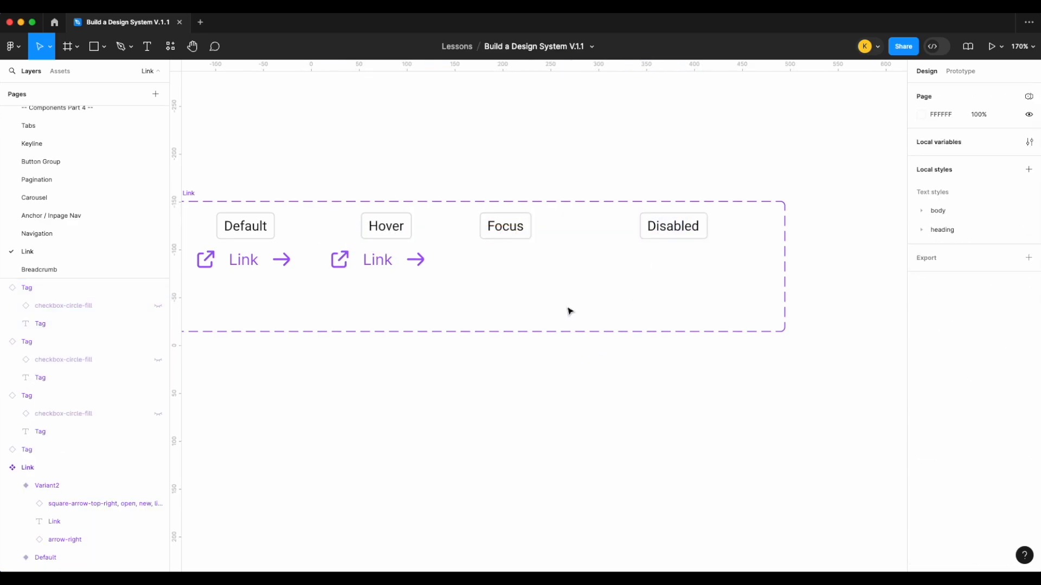
# Step: Nudge the Hover tag to X 50 and shift the second Link variant beneath it to X 164
pyautogui.click(387, 232)
pyautogui.press('Left')
pyautogui.press('Left')
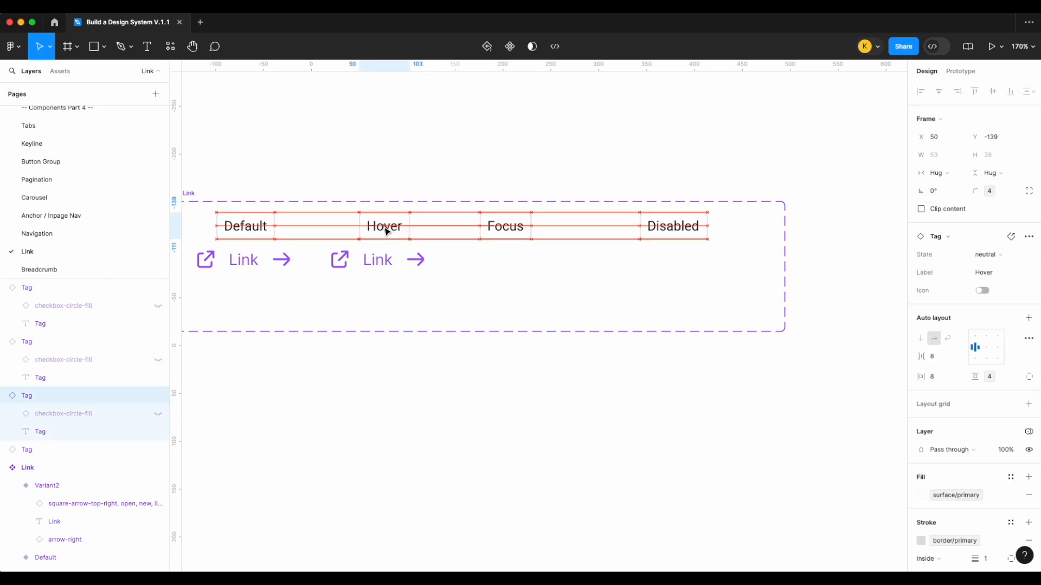
pyautogui.click(391, 257)
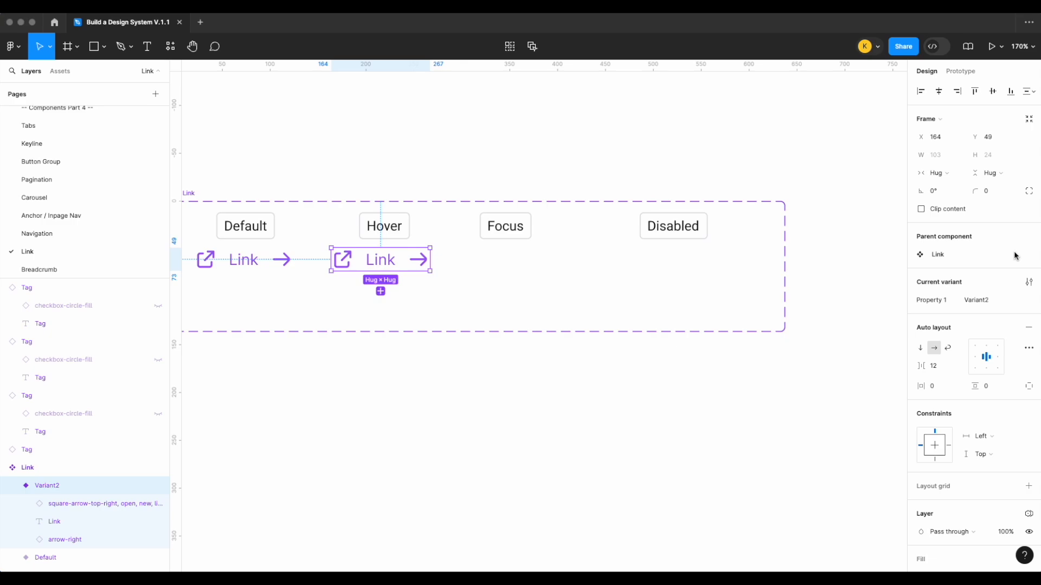
# Step: Apply the surface/action-hover 2 variable as the fill of the second Link variant
pyautogui.hscroll(-2, 871, 408)
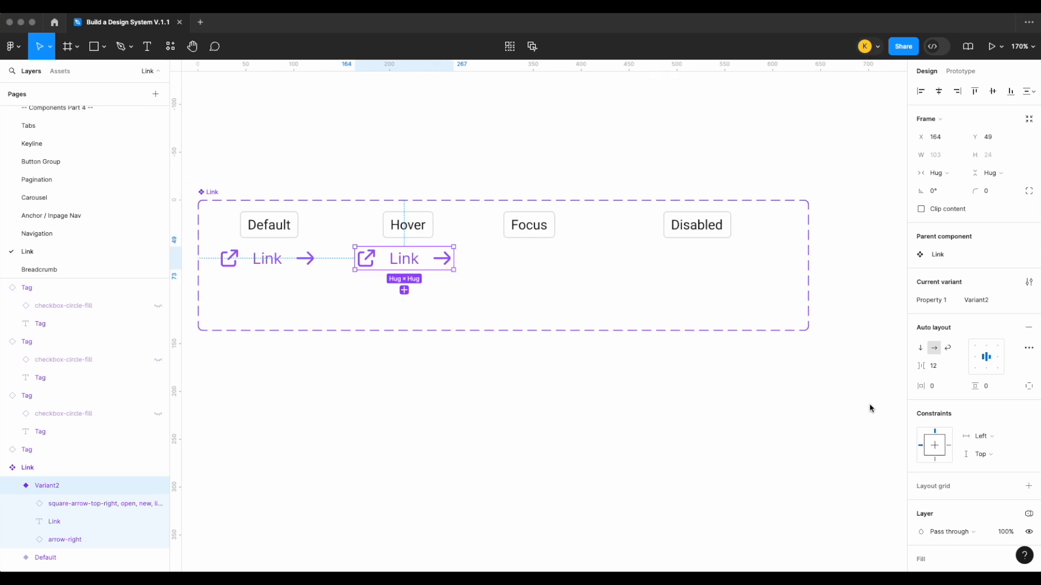
pyautogui.hscroll(-5, 621, 373)
pyautogui.scroll(-3, 956, 480)
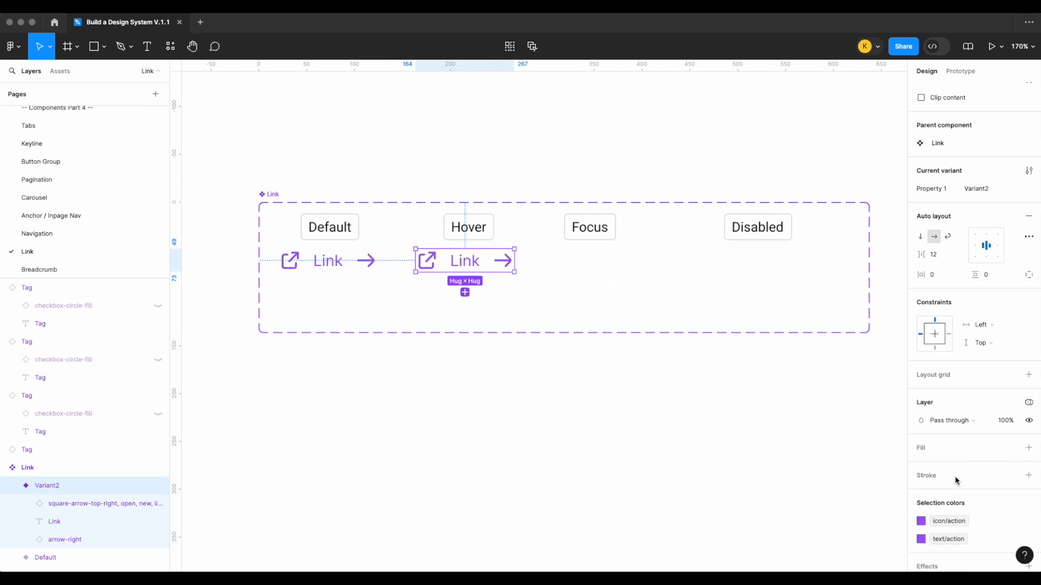
pyautogui.click(1028, 448)
pyautogui.click(1011, 448)
pyautogui.write('surf')
pyautogui.scroll(-4, 853, 504)
pyautogui.click(831, 532)
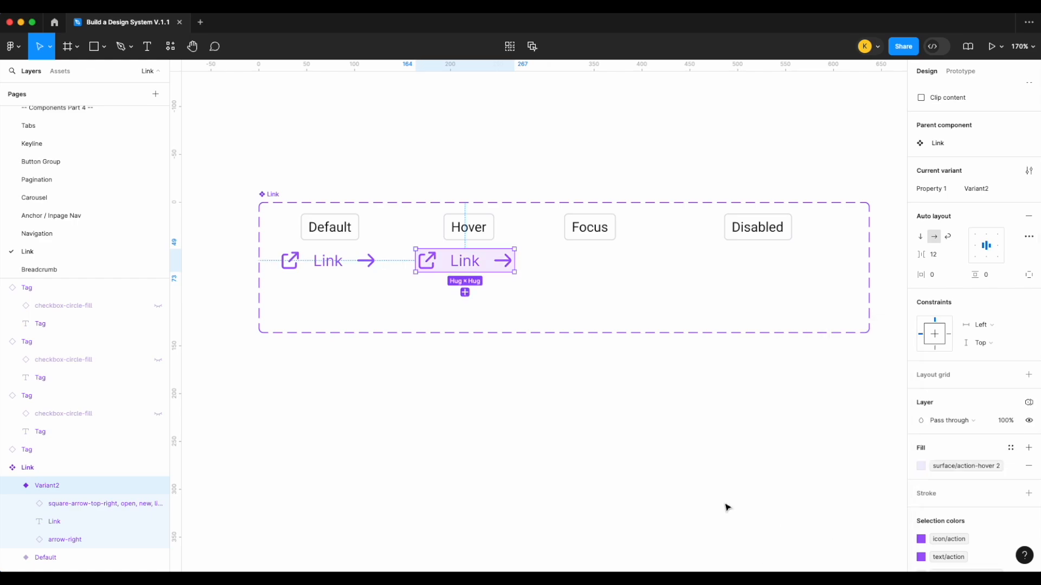
pyautogui.click(785, 527)
pyautogui.scroll(4, 448, 306)
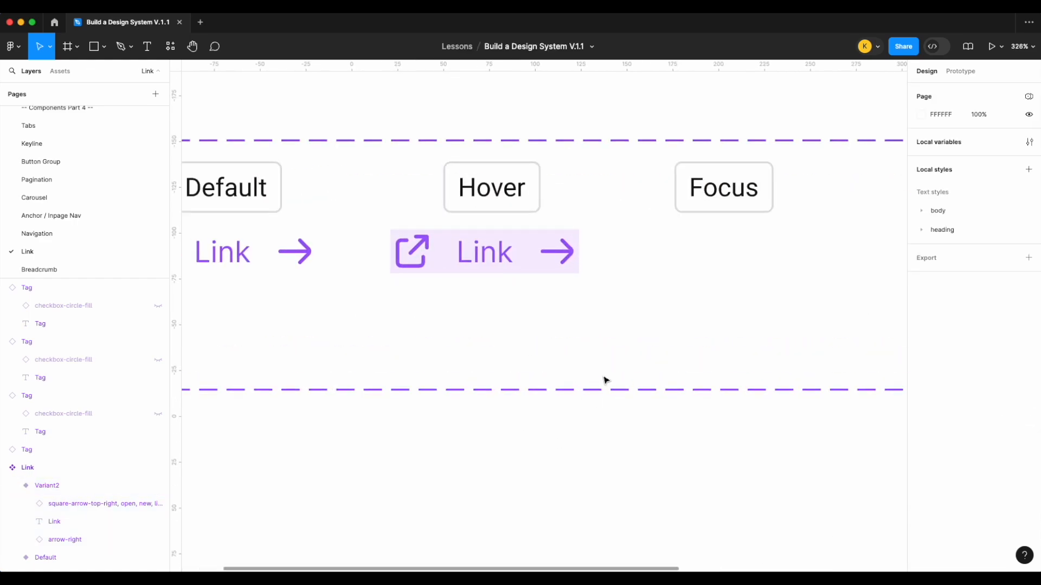
# Step: Change the second variant's icon colour to icon/action-hover and its text colour to text/action-hover
pyautogui.scroll(-4, 605, 380)
pyautogui.click(537, 307)
pyautogui.scroll(-3, 960, 457)
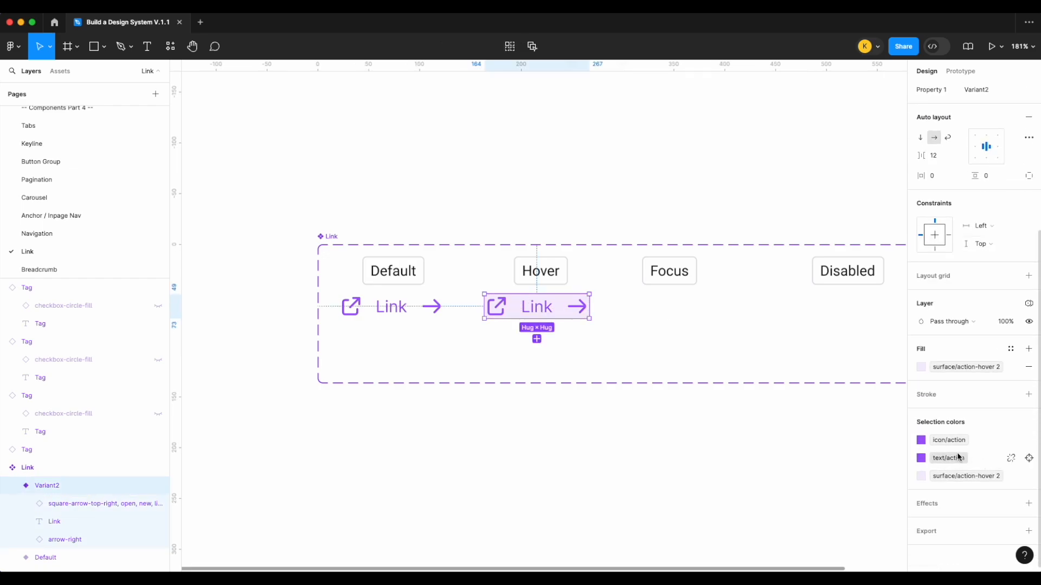
pyautogui.click(949, 440)
pyautogui.write('ico')
pyautogui.click(813, 497)
pyautogui.click(948, 458)
pyautogui.click(808, 497)
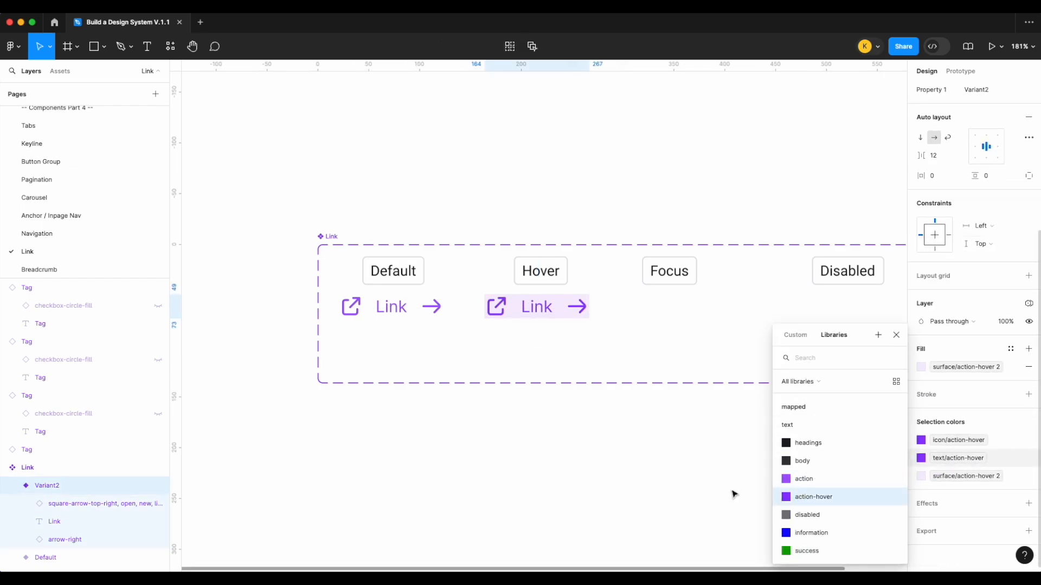
pyautogui.click(573, 453)
pyautogui.click(430, 314)
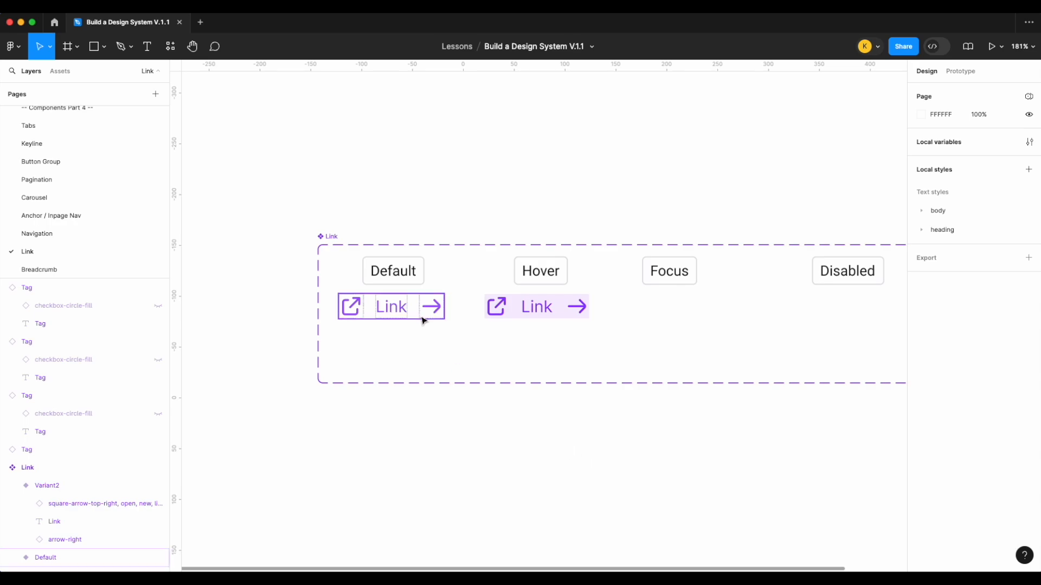
# Step: Try a vertical padding of 2 on the Link variant under the Hover tag
pyautogui.click(563, 314)
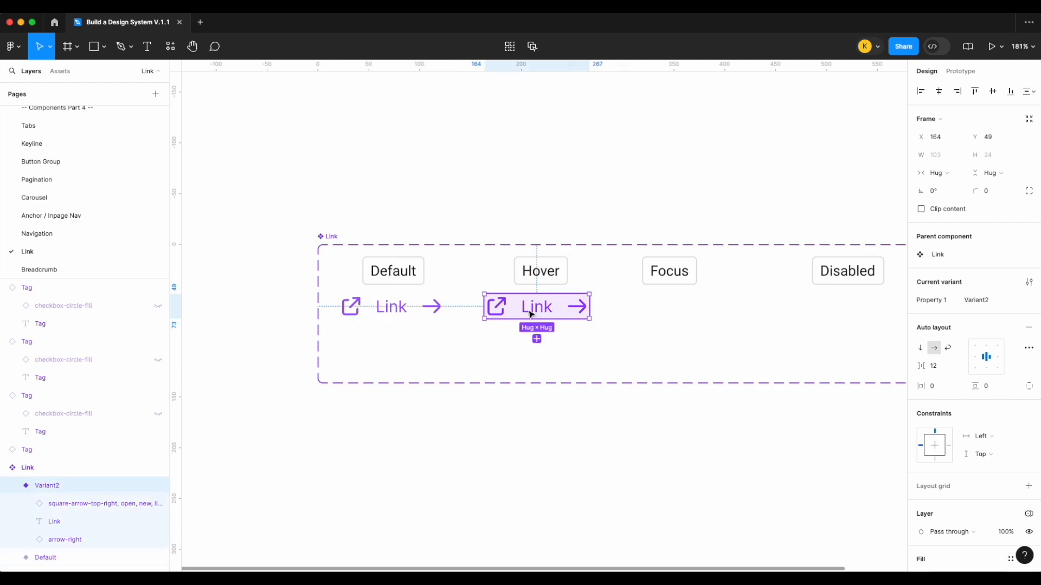
pyautogui.write('2')
pyautogui.press('Return')
pyautogui.scroll(3, 461, 327)
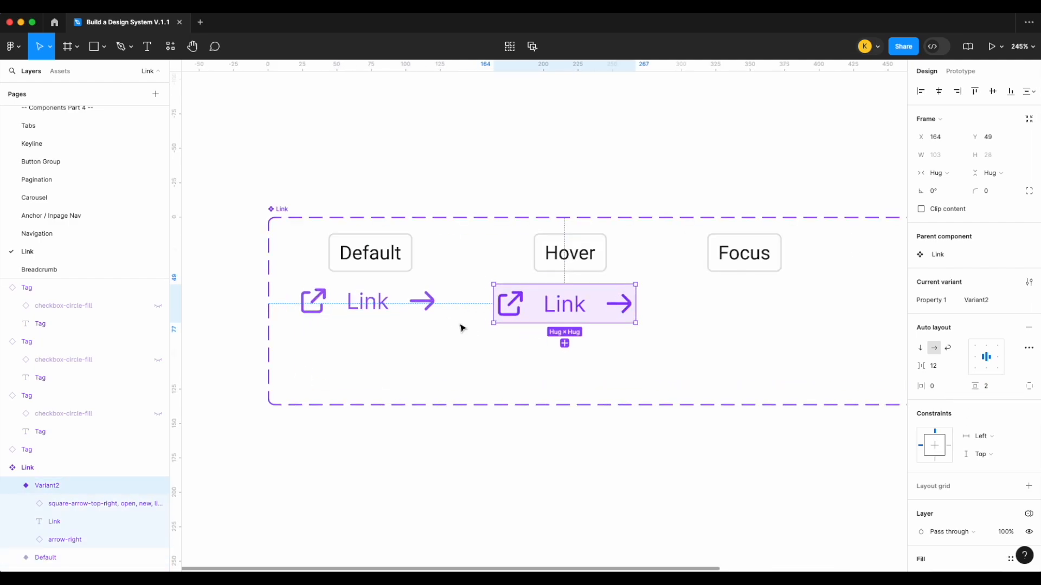
pyautogui.scroll(4, 595, 314)
pyautogui.hotkey('ctrl', 'z')
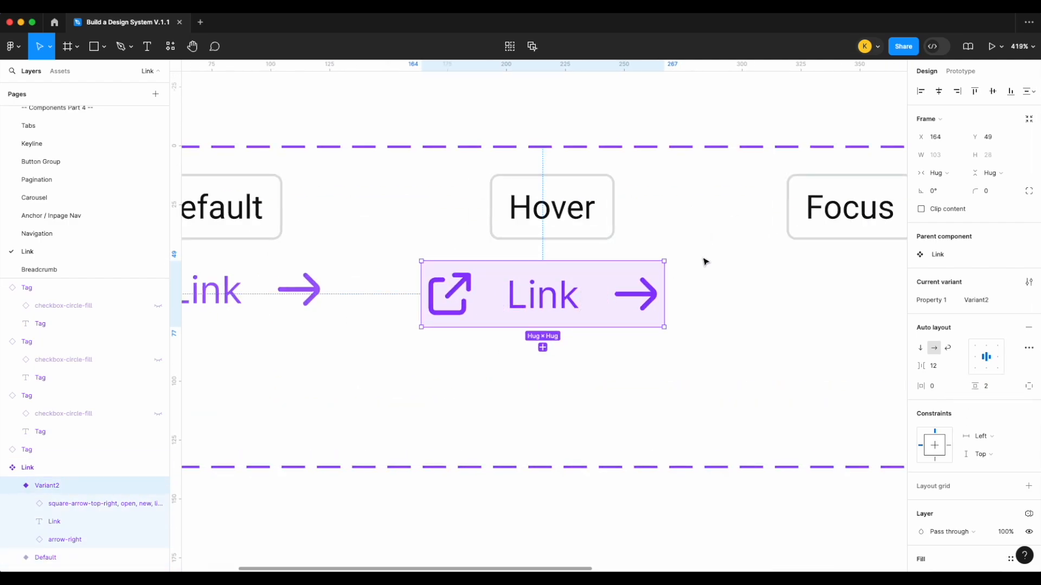
# Step: Shift the second Link variant to X 168, centred under the Hover tag
pyautogui.scroll(-3, 807, 352)
pyautogui.hscroll(2, 808, 354)
pyautogui.click(808, 354)
pyautogui.scroll(-4, 807, 355)
pyautogui.hscroll(2, 807, 355)
pyautogui.hscroll(-2, 808, 355)
pyautogui.click(472, 325)
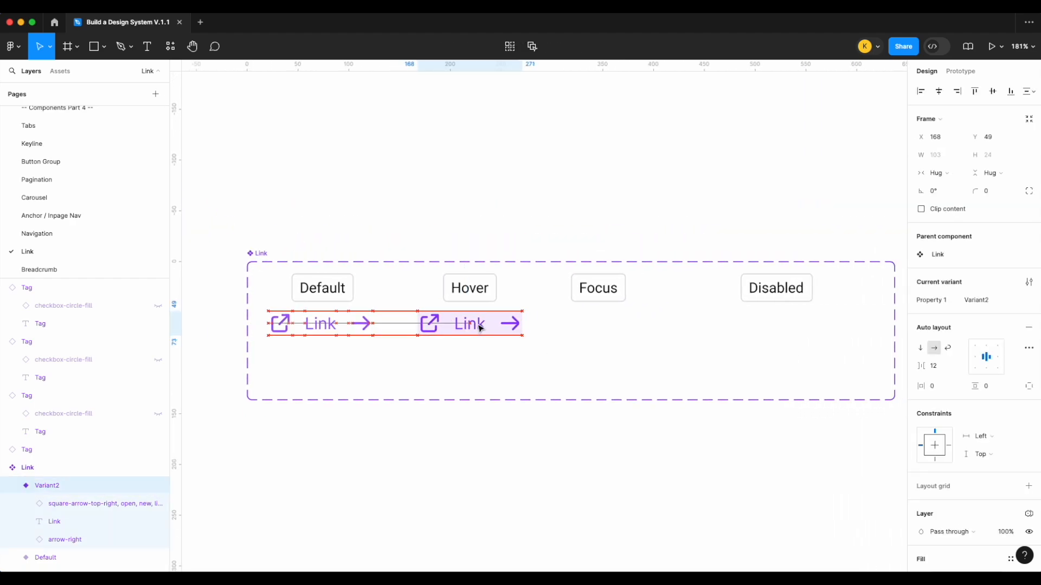
# Step: Duplicate the default Link variant under the Focus tag at X 300 and set its variant value to focus
pyautogui.click(292, 329)
pyautogui.moveTo(292, 329); pyautogui.dragTo(583, 328)
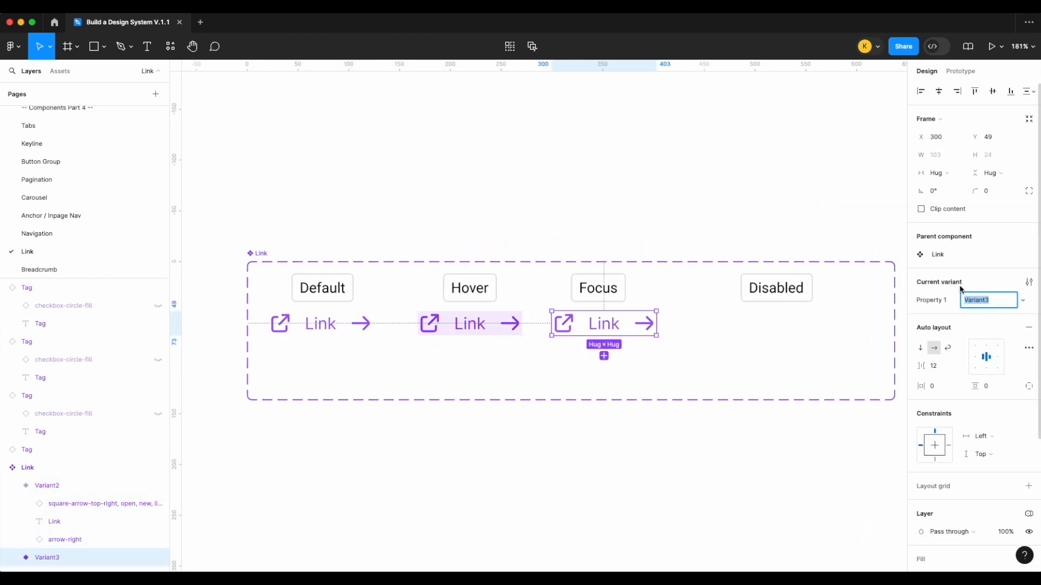
pyautogui.press('Return')
# Step: Rename the variant property to Status and set the values of the first two variants to default and hover
pyautogui.click(259, 253)
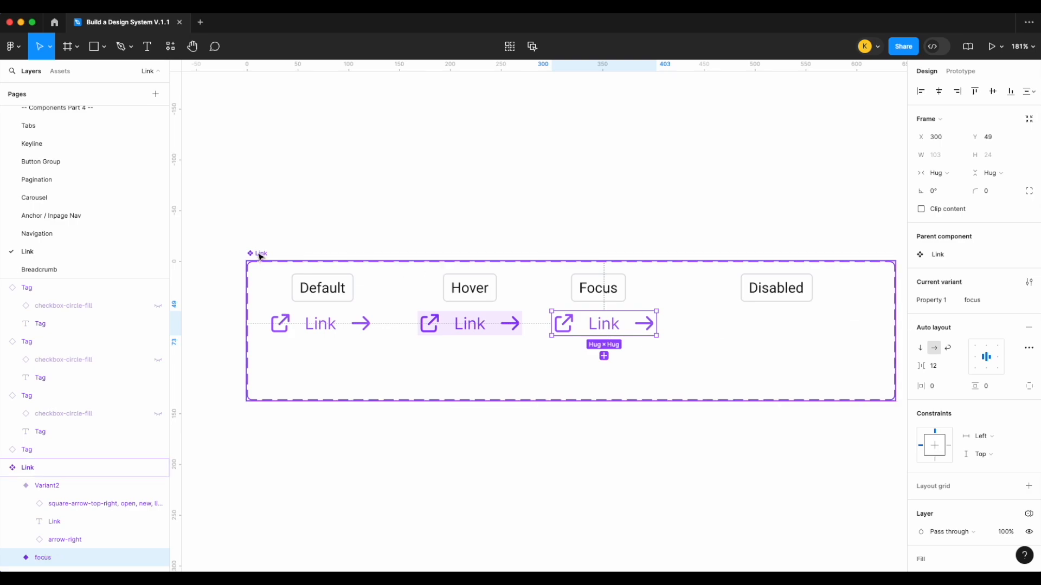
pyautogui.doubleClick(947, 247)
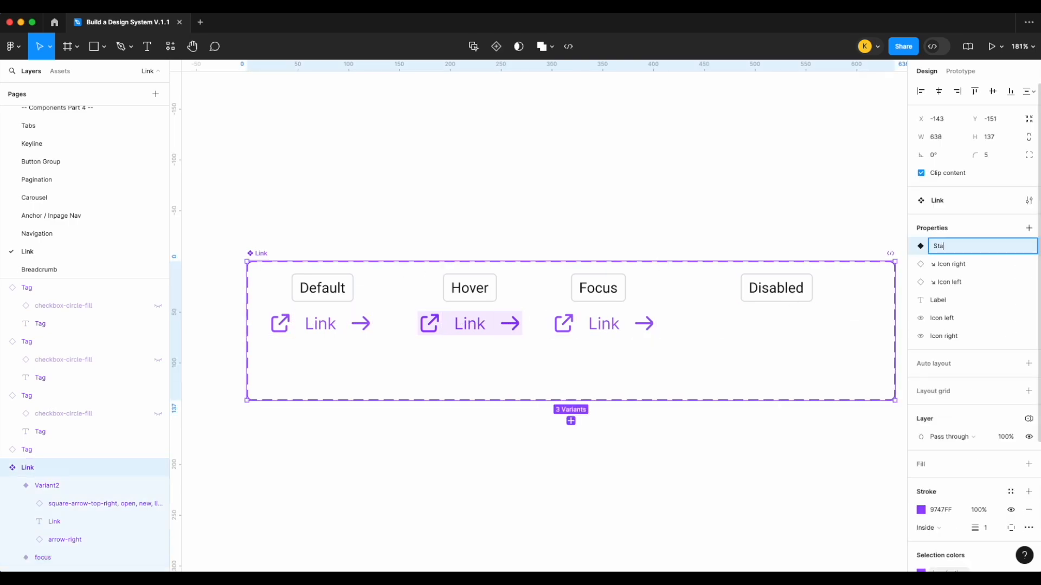
pyautogui.click(371, 321)
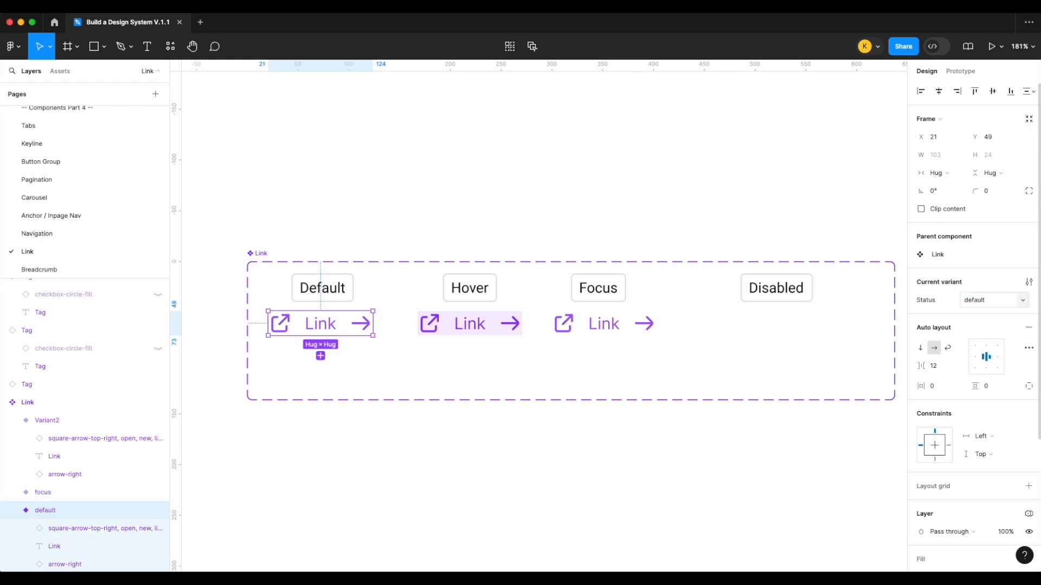
pyautogui.click(514, 332)
pyautogui.write('hover')
pyautogui.press('Return')
pyautogui.click(599, 324)
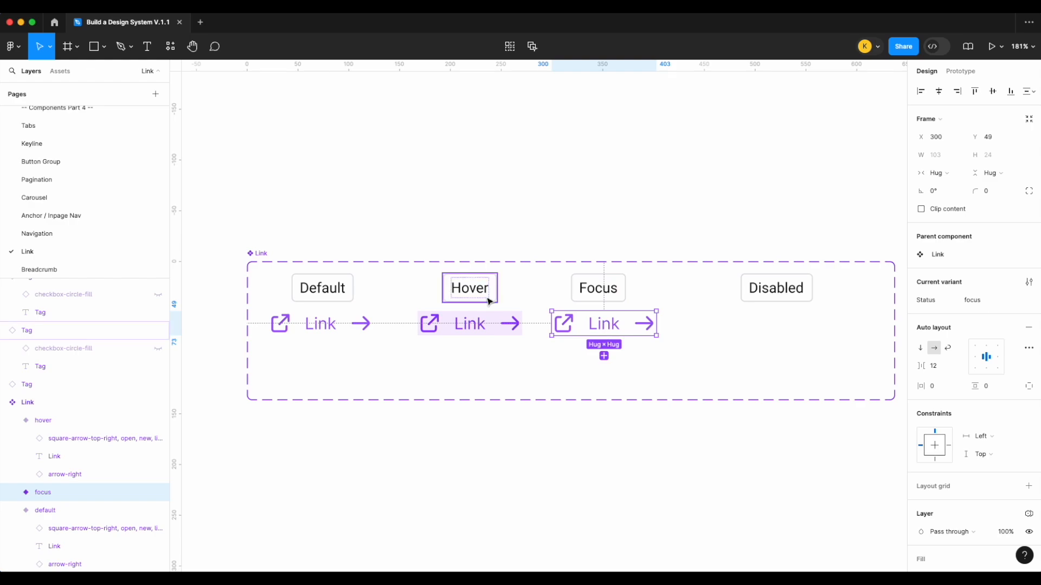
# Step: Move the default, hover and focus Link variants down together to Y 59
pyautogui.click(321, 326)
pyautogui.keyDown('shift'); pyautogui.click(471, 325); pyautogui.keyUp('shift')
pyautogui.keyDown('shift'); pyautogui.click(599, 324); pyautogui.keyUp('shift')
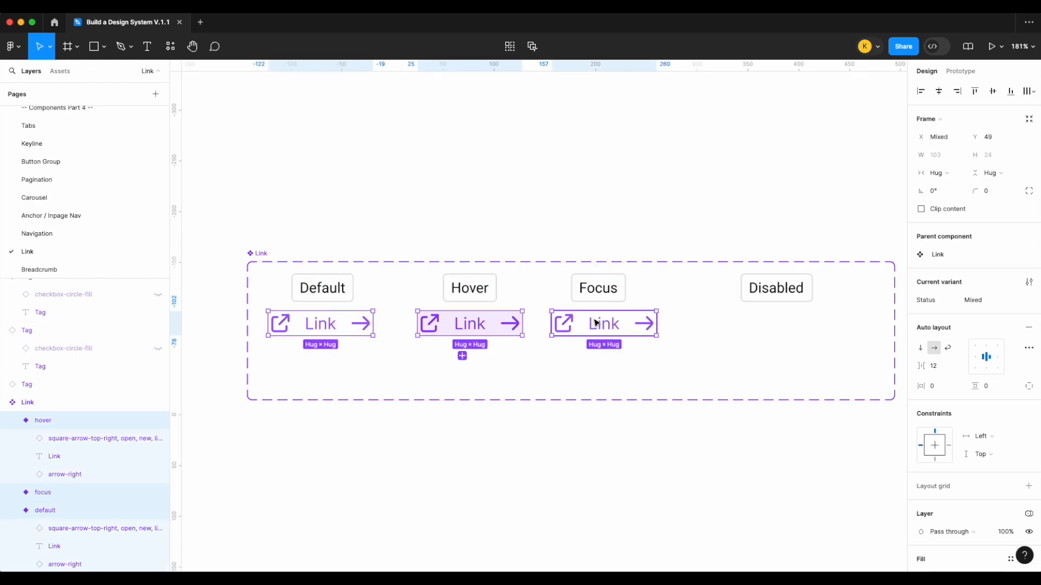
pyautogui.hotkey('shift', 'Down')
# Step: Draw a rectangle about 75 × 24 on the empty canvas below the Link component set
pyautogui.click(103, 46)
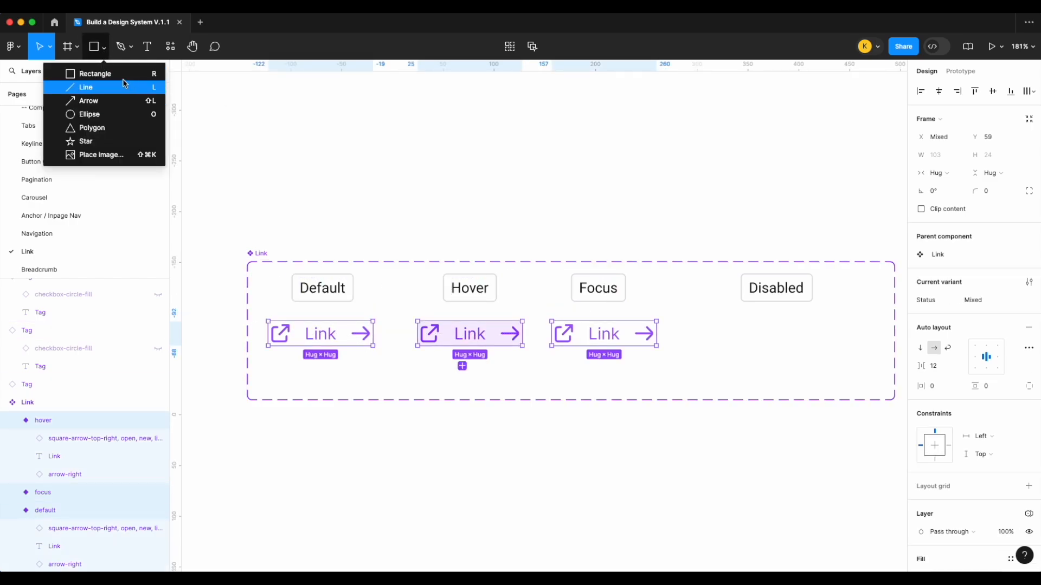
pyautogui.click(114, 85)
pyautogui.click(103, 52)
pyautogui.click(112, 72)
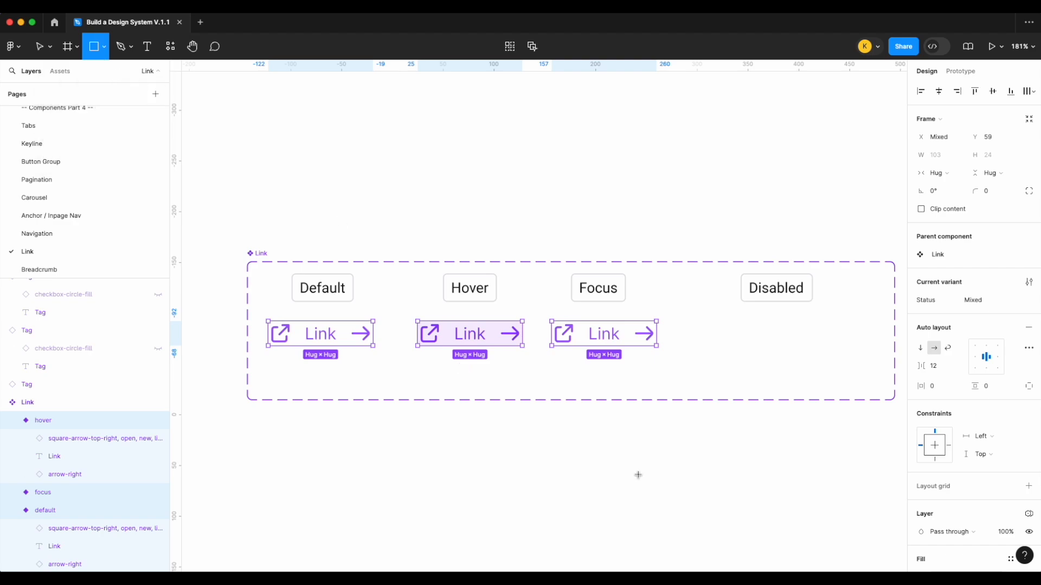
pyautogui.scroll(3, 638, 475)
pyautogui.moveTo(601, 445); pyautogui.dragTo(701, 478)
# Step: Give the rectangle an outside stroke with the md border width and the border/focus colour
pyautogui.click(1029, 274)
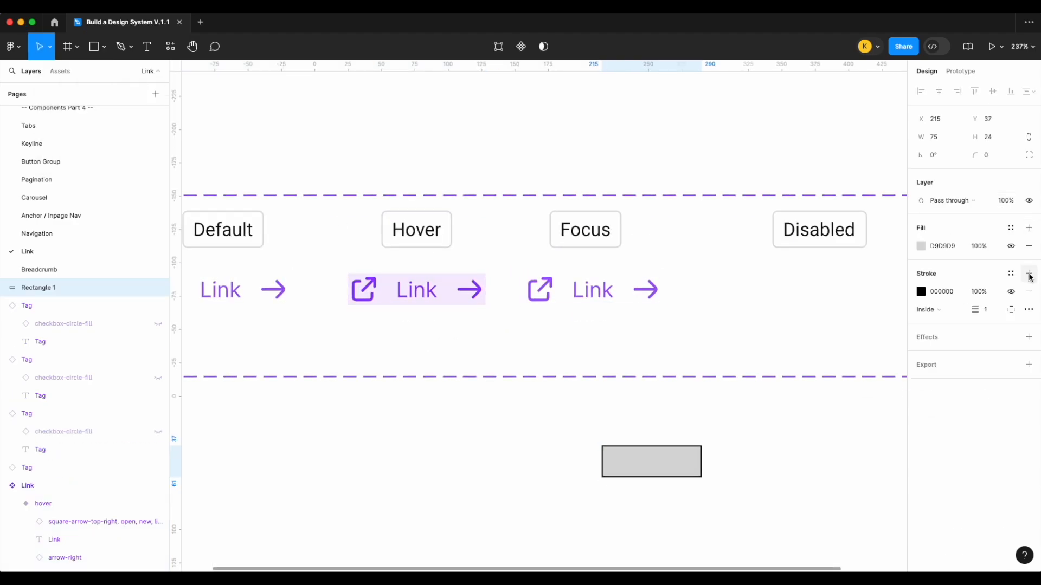
pyautogui.rightClick(987, 320)
pyautogui.click(999, 391)
pyautogui.write('wid')
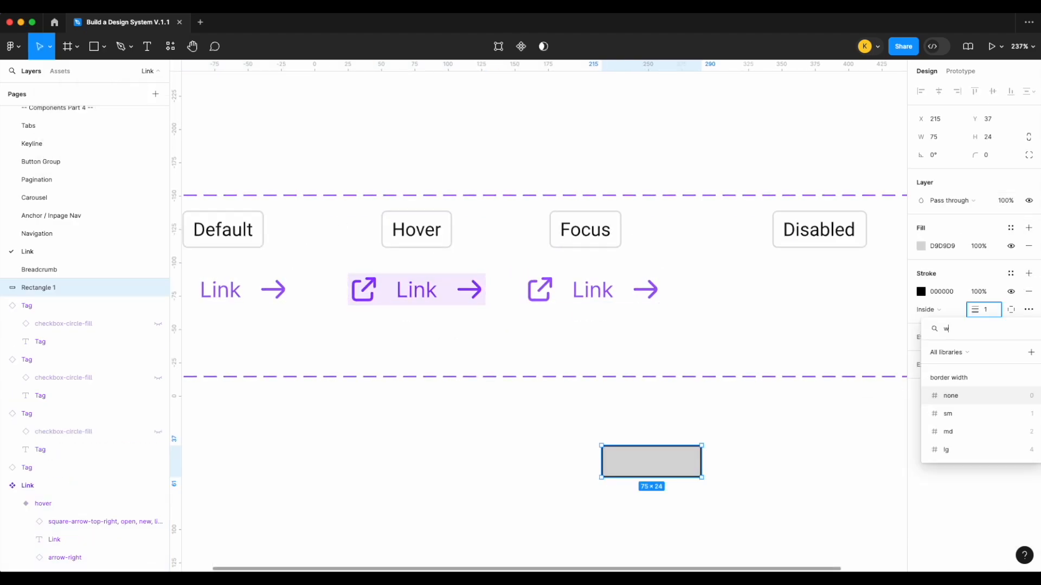
pyautogui.click(949, 432)
pyautogui.click(927, 310)
pyautogui.click(929, 324)
pyautogui.click(1010, 274)
pyautogui.write('bor')
pyautogui.scroll(-3, 848, 432)
pyautogui.click(815, 491)
# Step: Apply the radius variable of 4 to the rectangle's corners and remove its fill
pyautogui.click(1011, 156)
pyautogui.write('rad')
pyautogui.click(941, 277)
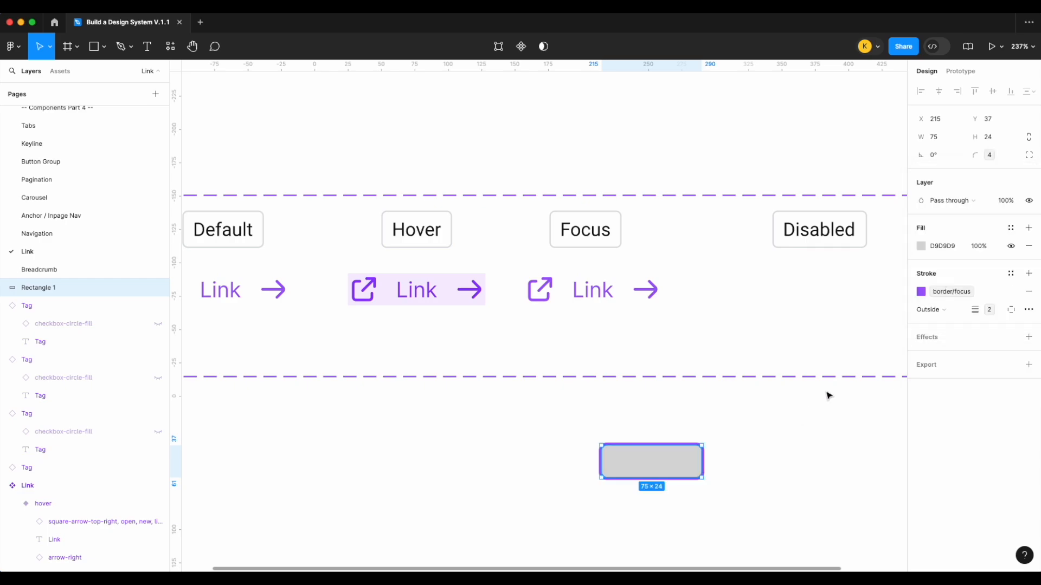
pyautogui.click(1028, 246)
pyautogui.click(692, 469)
pyautogui.click(703, 464)
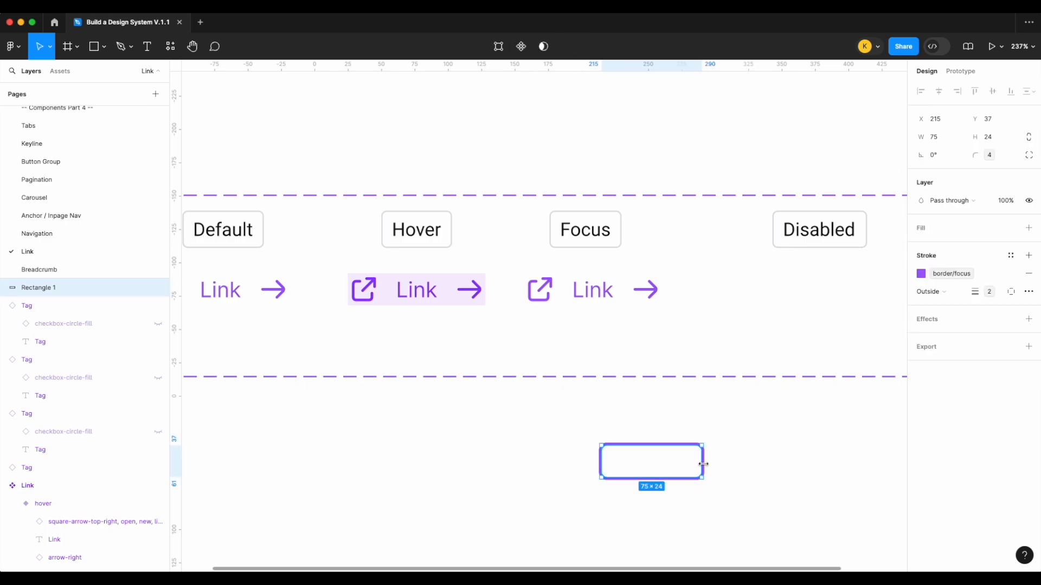
# Step: Cut the outlined rectangle, paste it into the focus variant and give it absolute position
pyautogui.press('Delete')
pyautogui.hscroll(-2, 542, 296)
pyautogui.click(611, 293)
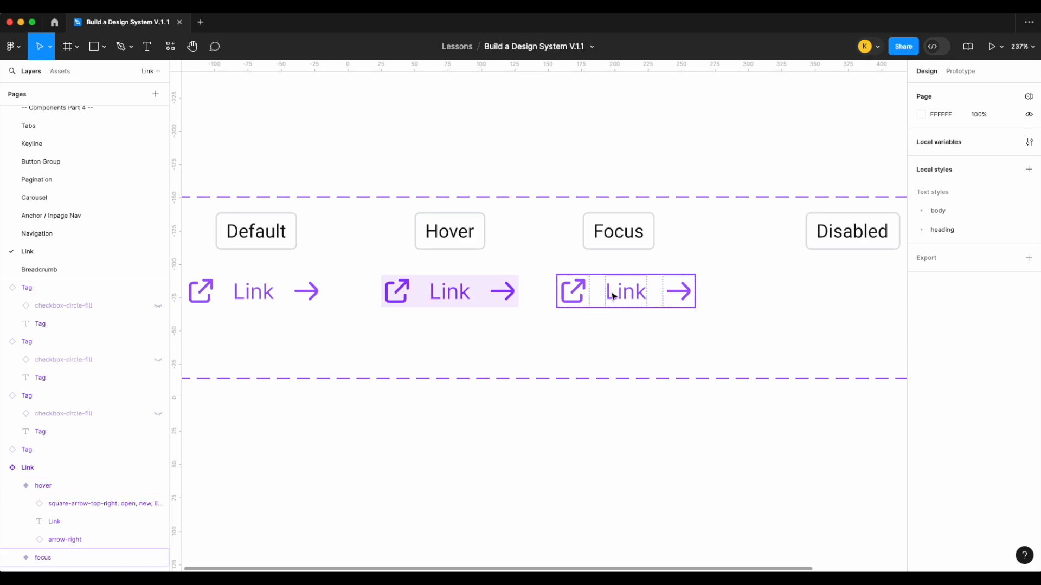
pyautogui.hotkey('ctrl', 'z')
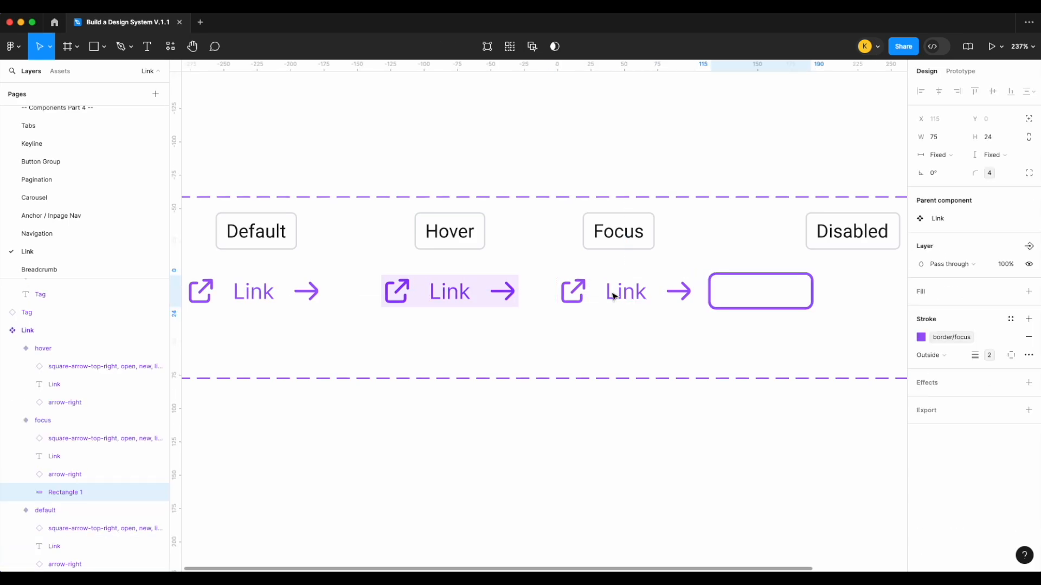
pyautogui.scroll(5, 759, 292)
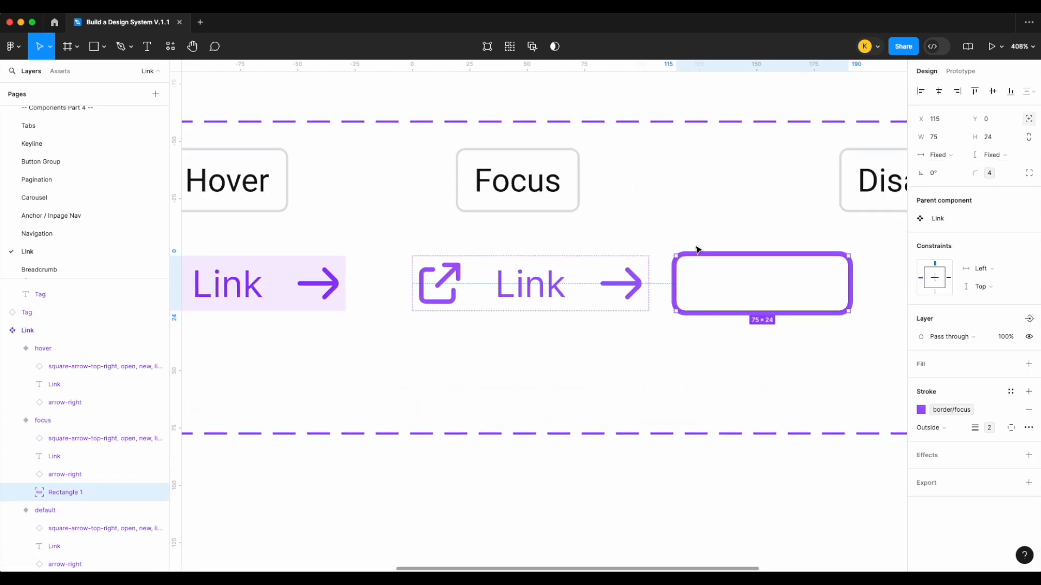
# Step: Shift the absolute-positioned rectangle over the focus Link's content to X -5
pyautogui.hotkey('shift', 'Left')
pyautogui.hotkey('shift', 'Left')
pyautogui.hotkey('shift', 'Left')
pyautogui.hotkey('shift', 'Left')
pyautogui.hotkey('shift', 'Left')
pyautogui.hotkey('shift', 'Left')
pyautogui.hotkey('shift', 'Left')
pyautogui.hotkey('shift', 'Left')
pyautogui.hotkey('shift', 'Left')
pyautogui.hotkey('shift', 'Left')
pyautogui.hotkey('shift', 'Left')
pyautogui.hotkey('shift', 'Left')
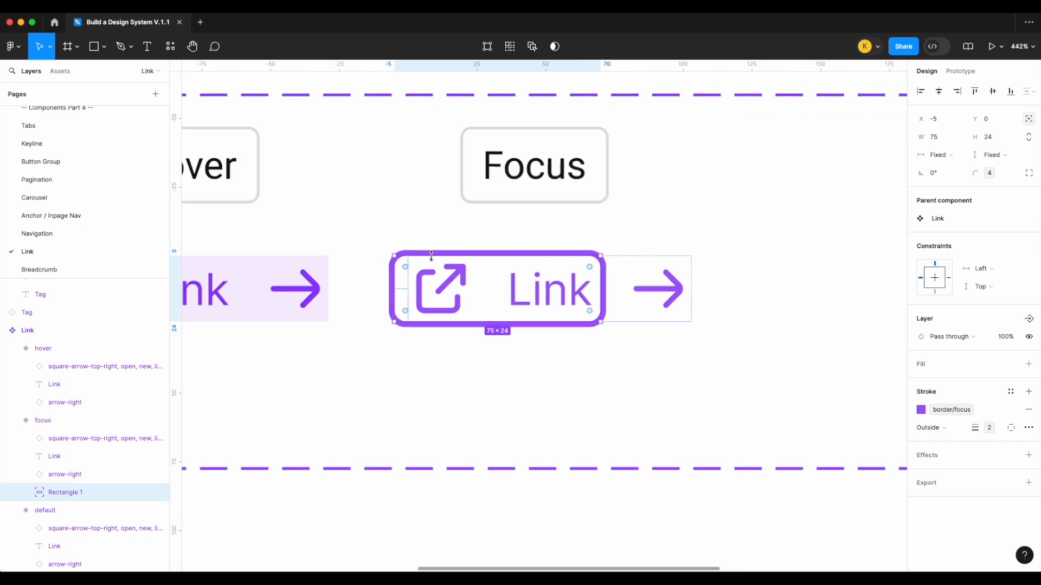
# Step: Resize the outline rectangle to 107 × 28 at X -2, Y -2, so it surrounds the focus Link by 2 on every side
pyautogui.scroll(5, 430, 260)
pyautogui.moveTo(326, 326); pyautogui.dragTo(353, 321)
pyautogui.moveTo(450, 255); pyautogui.dragTo(450, 243)
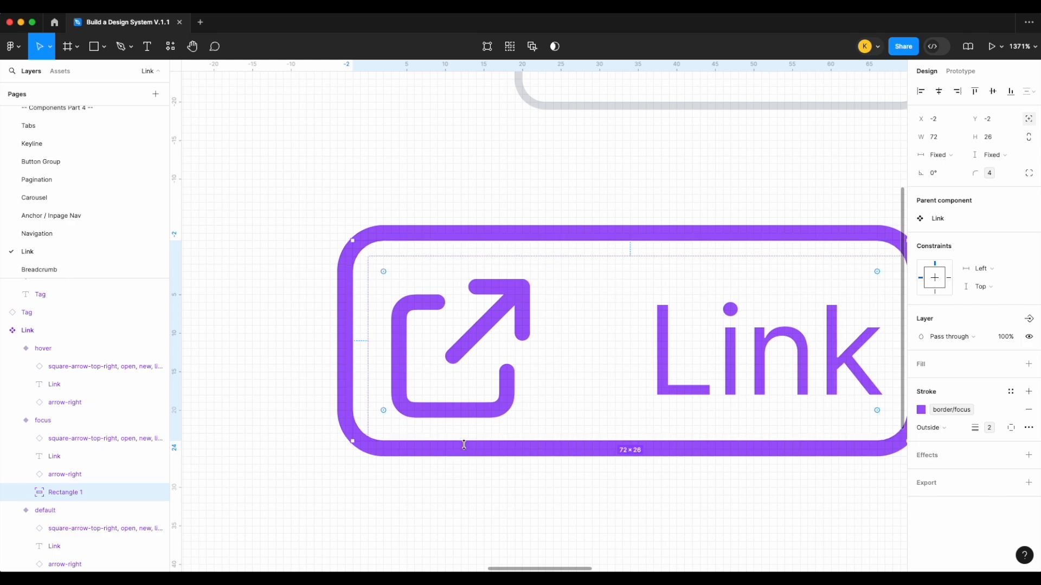
pyautogui.moveTo(465, 442); pyautogui.dragTo(465, 457)
pyautogui.hscroll(5, 705, 372)
pyautogui.moveTo(701, 367); pyautogui.dragTo(747, 392)
# Step: Set the outline rectangle's constraints to Left and right and Top and bottom
pyautogui.click(980, 268)
pyautogui.click(992, 295)
pyautogui.click(982, 286)
pyautogui.click(992, 311)
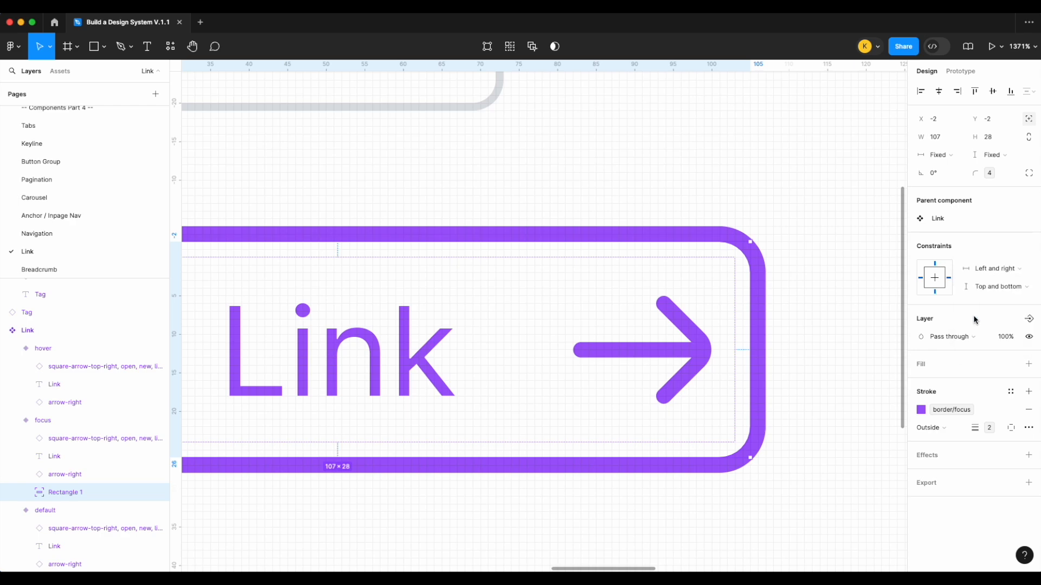
# Step: Rename the outline rectangle's layer to focus
pyautogui.doubleClick(70, 493)
pyautogui.press('Return')
pyautogui.scroll(-5, 535, 242)
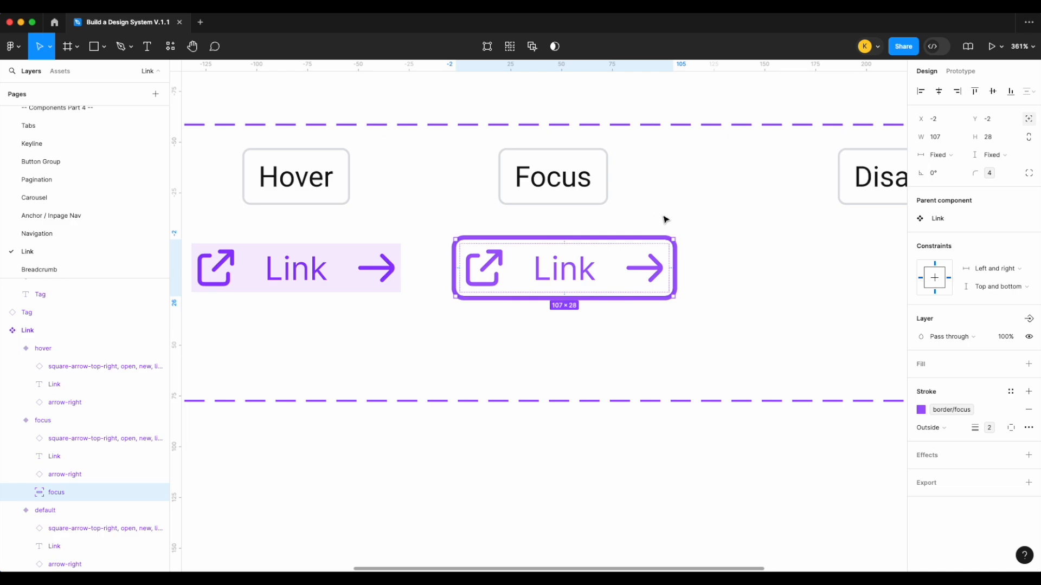
pyautogui.press('Escape')
pyautogui.scroll(-5, 664, 220)
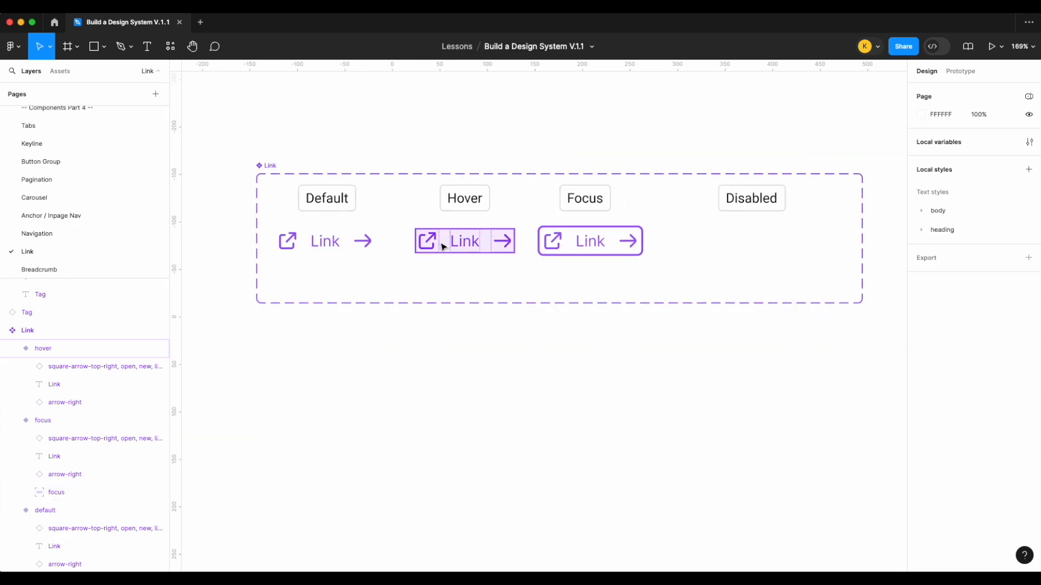
# Step: Apply the radius variable of 4 to the corners of the default and hover Link variants
pyautogui.click(342, 251)
pyautogui.click(672, 339)
pyautogui.scroll(3, 487, 241)
pyautogui.click(477, 242)
pyautogui.scroll(-3, 466, 244)
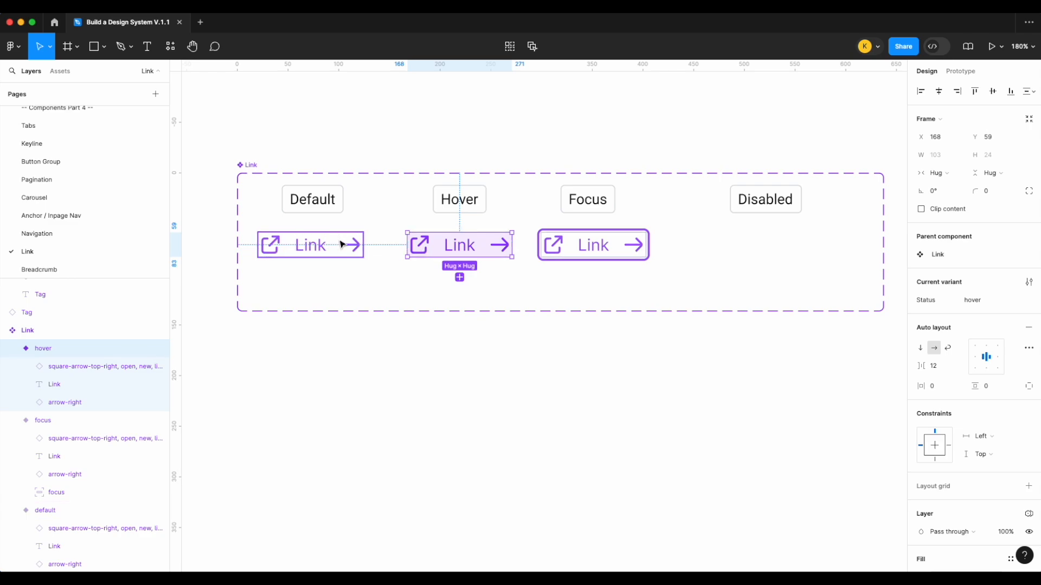
pyautogui.keyDown('shift'); pyautogui.click(342, 245); pyautogui.keyUp('shift')
pyautogui.click(1013, 191)
pyautogui.write('rad')
pyautogui.click(971, 313)
pyautogui.click(690, 395)
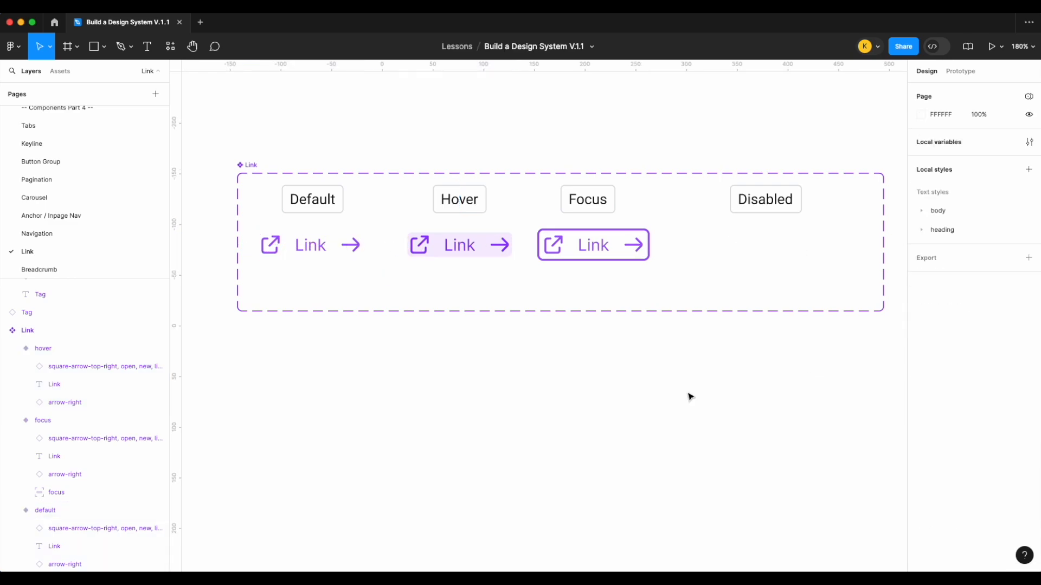
# Step: Apply the radius variable of 4 to the corners of the focus Link variant
pyautogui.scroll(5, 453, 283)
pyautogui.scroll(-5, 477, 268)
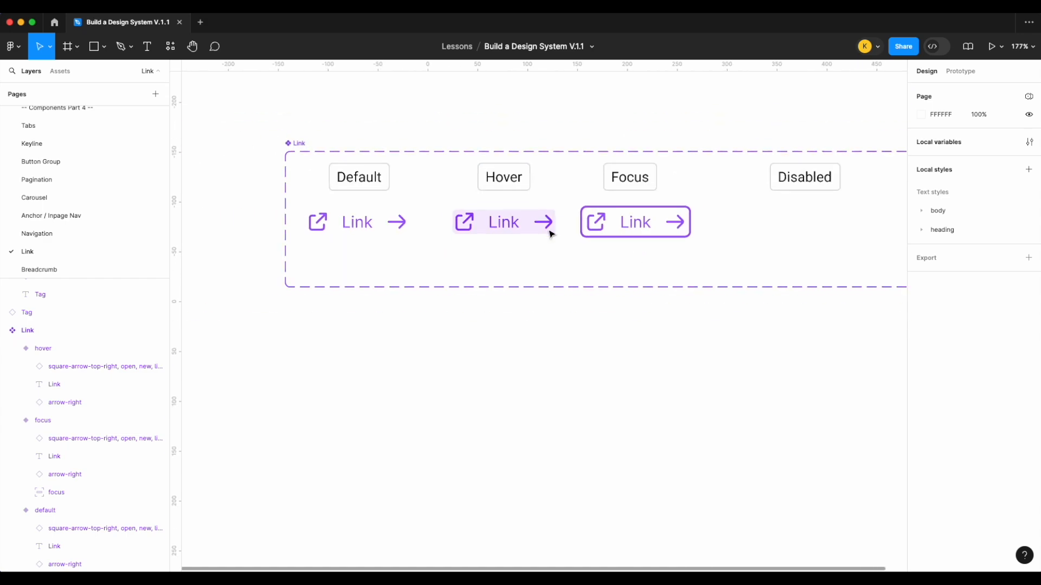
pyautogui.hscroll(2, 548, 233)
pyautogui.click(475, 227)
pyautogui.click(596, 230)
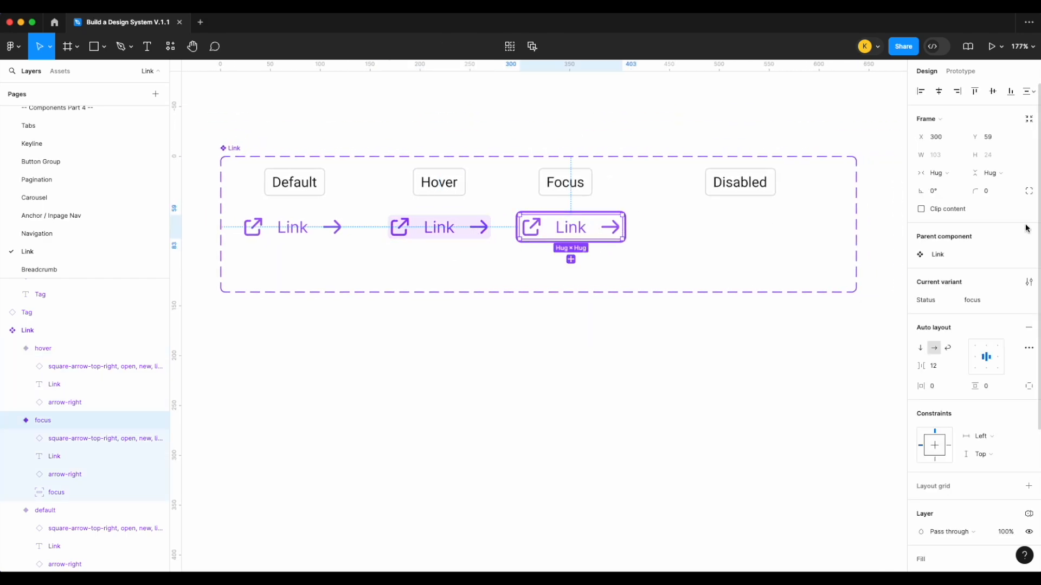
pyautogui.click(1013, 192)
pyautogui.click(963, 309)
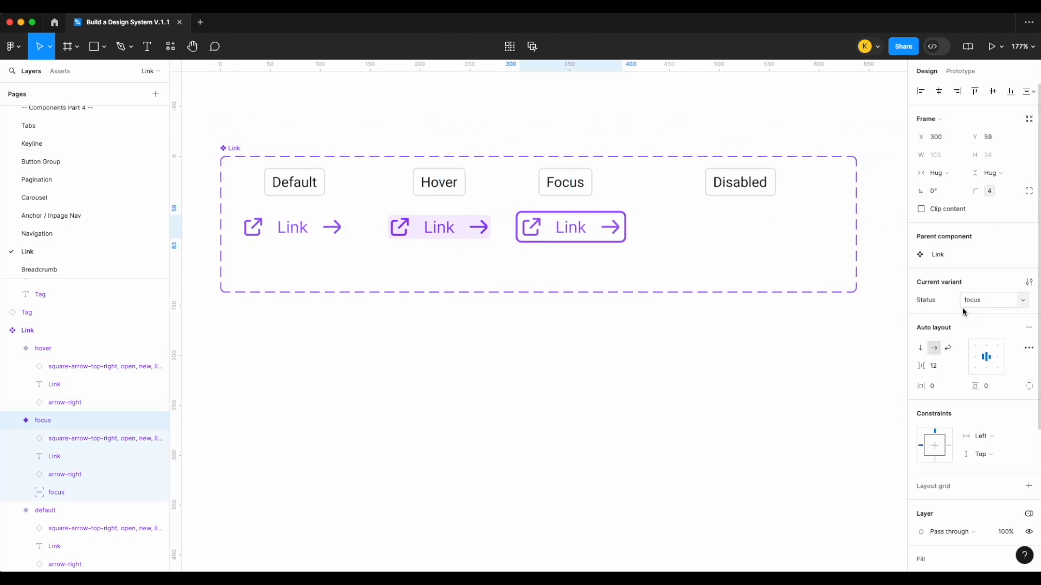
pyautogui.click(637, 329)
# Step: Duplicate the default Link variant under the Disabled tag at X 471 and set its Status value to disabled
pyautogui.click(320, 237)
pyautogui.moveTo(309, 234); pyautogui.dragTo(741, 228)
pyautogui.click(1009, 301)
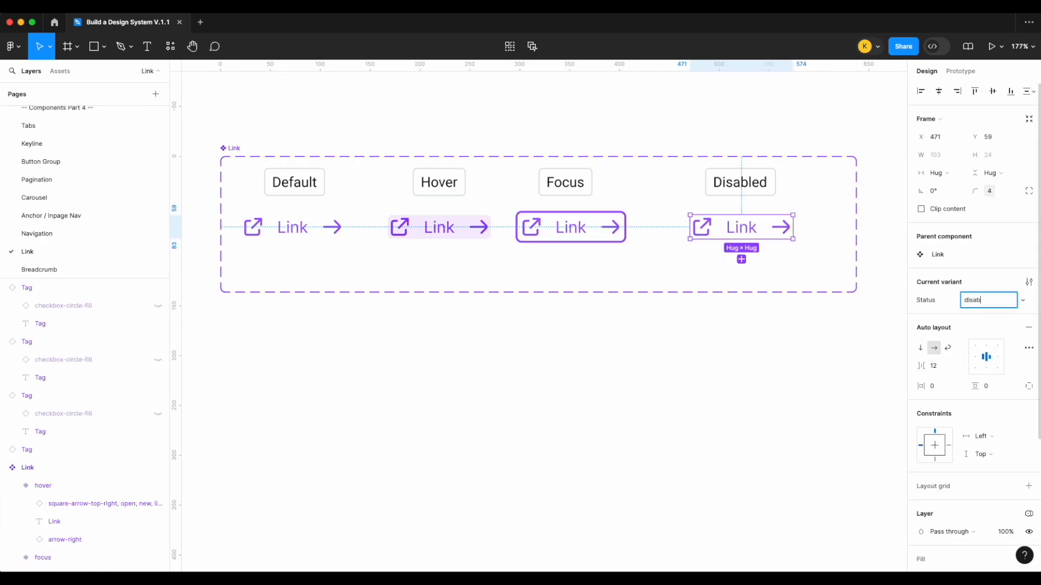
pyautogui.write('disabled')
pyautogui.press('Return')
# Step: Add the surface/disabled colour as the fill of the disabled Link variant
pyautogui.scroll(-5, 994, 481)
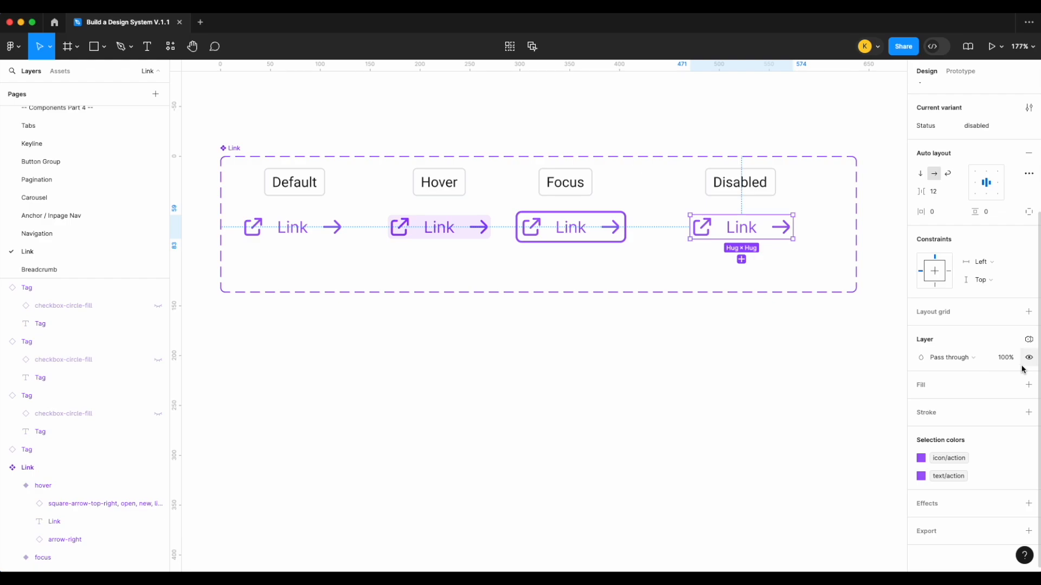
pyautogui.click(1011, 385)
pyautogui.write('sur')
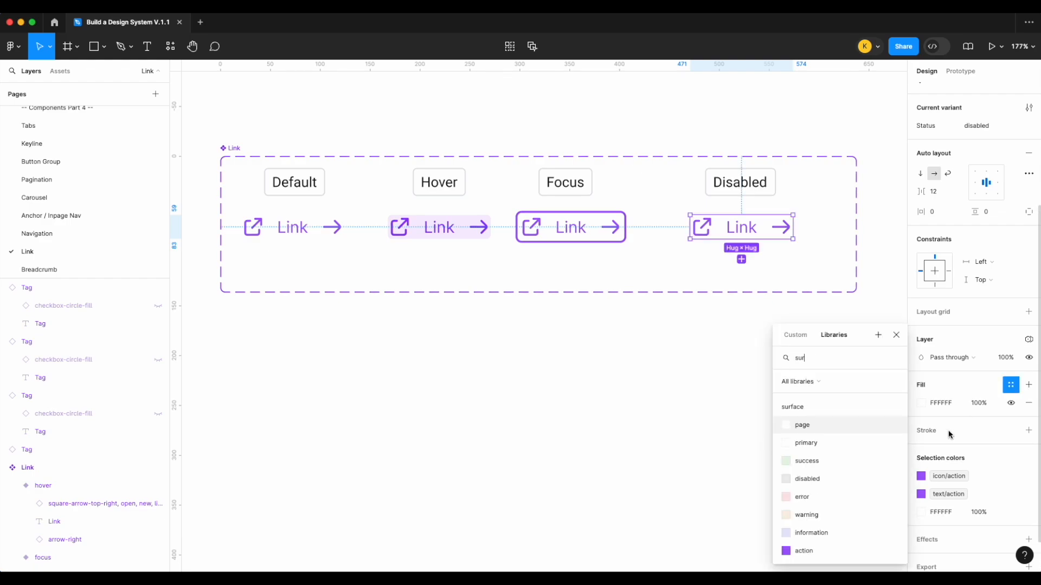
pyautogui.click(844, 481)
# Step: Change the disabled variant's text colour to text/on-disabled and its icon colour to icon/on-disabled
pyautogui.scroll(-2, 987, 407)
pyautogui.click(953, 469)
pyautogui.scroll(-3, 840, 480)
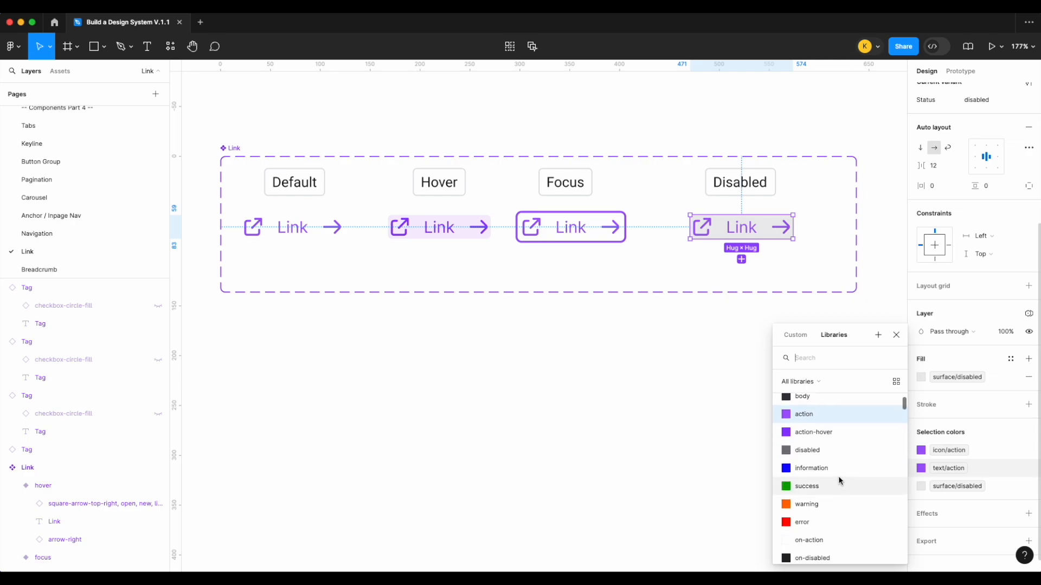
pyautogui.scroll(-2, 845, 460)
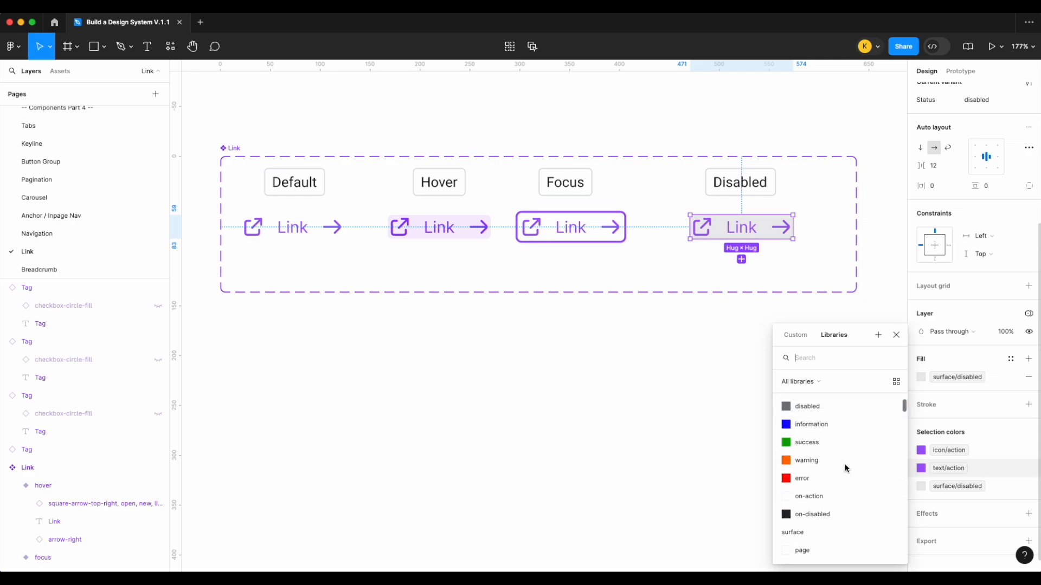
pyautogui.click(828, 514)
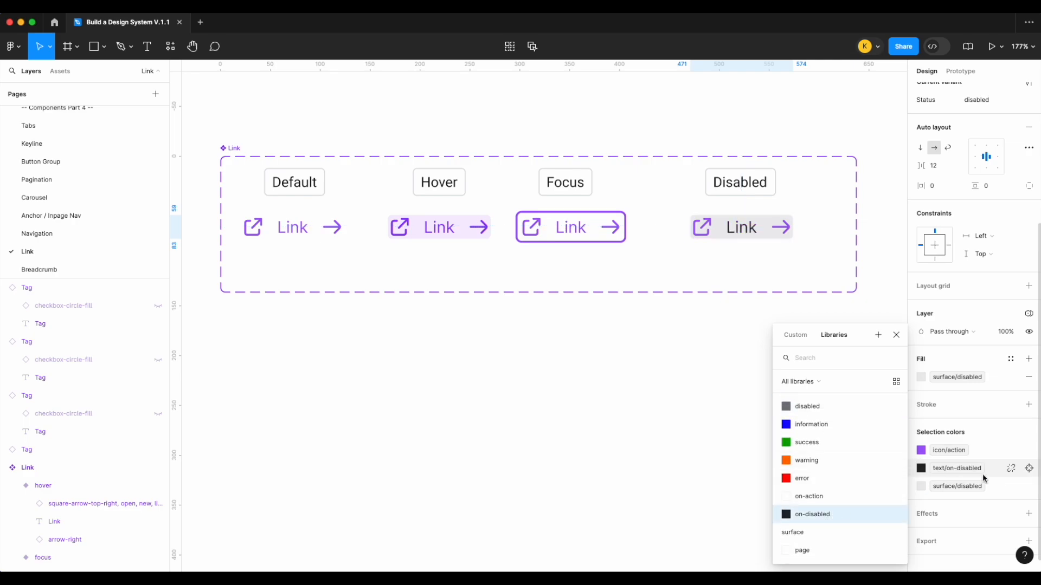
pyautogui.click(944, 450)
pyautogui.scroll(1, 832, 477)
pyautogui.click(835, 463)
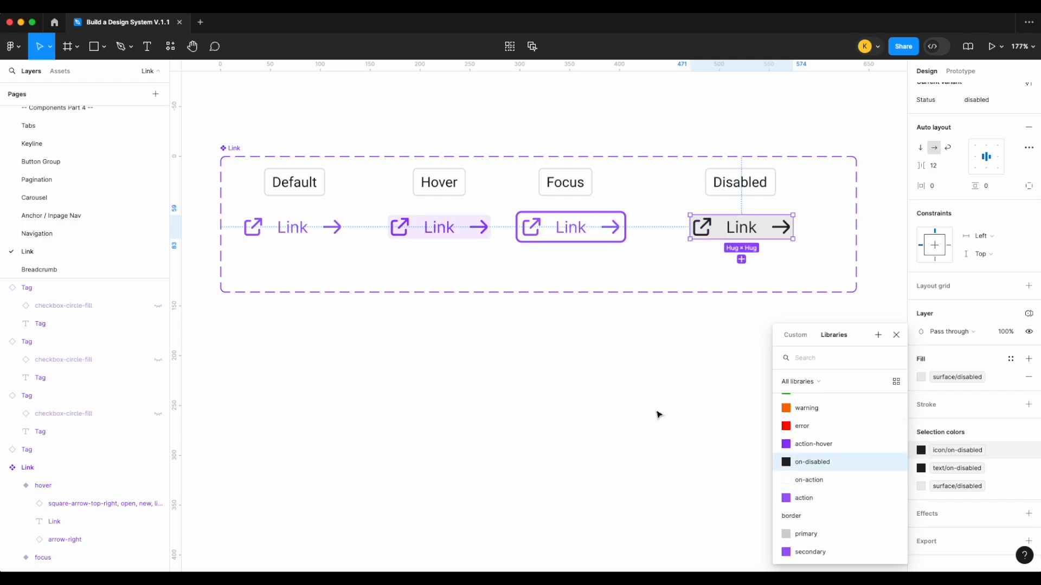
pyautogui.click(657, 415)
# Step: Place an instance of the default Link variant below the component set at X -122, Y 42
pyautogui.click(736, 231)
pyautogui.hscroll(-3, 694, 258)
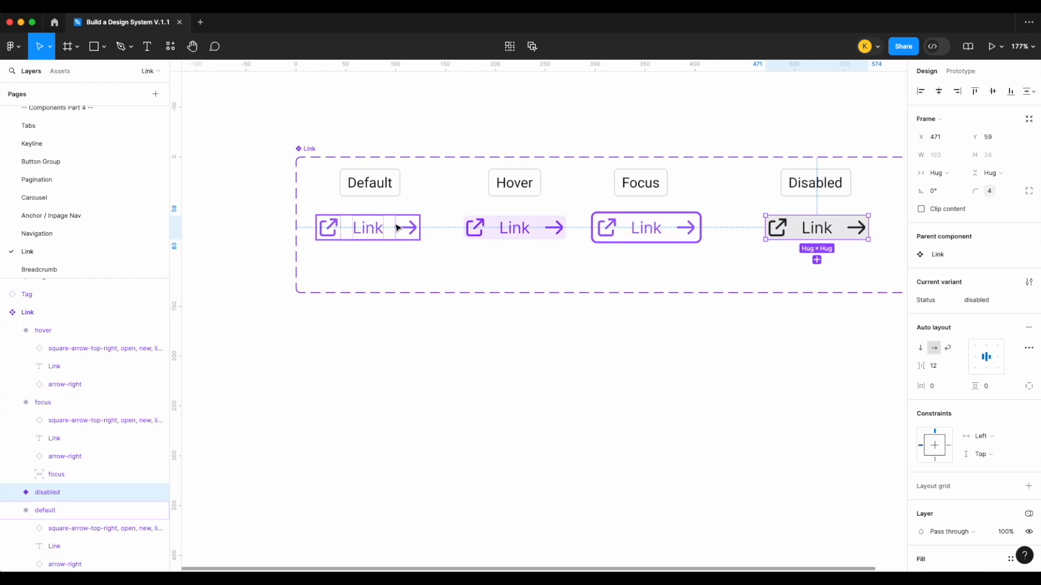
pyautogui.click(403, 229)
pyautogui.moveTo(383, 228); pyautogui.dragTo(395, 365)
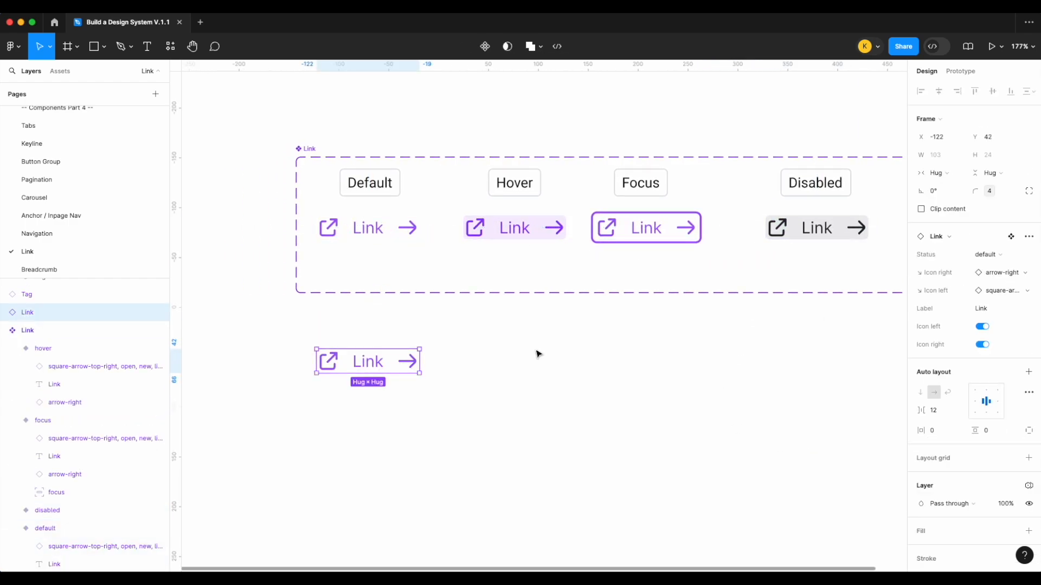
# Step: Reorder the Link component properties after Status as Label, Icon left toggle, Icon left swap, Icon right toggle and Icon right swap
pyautogui.click(305, 148)
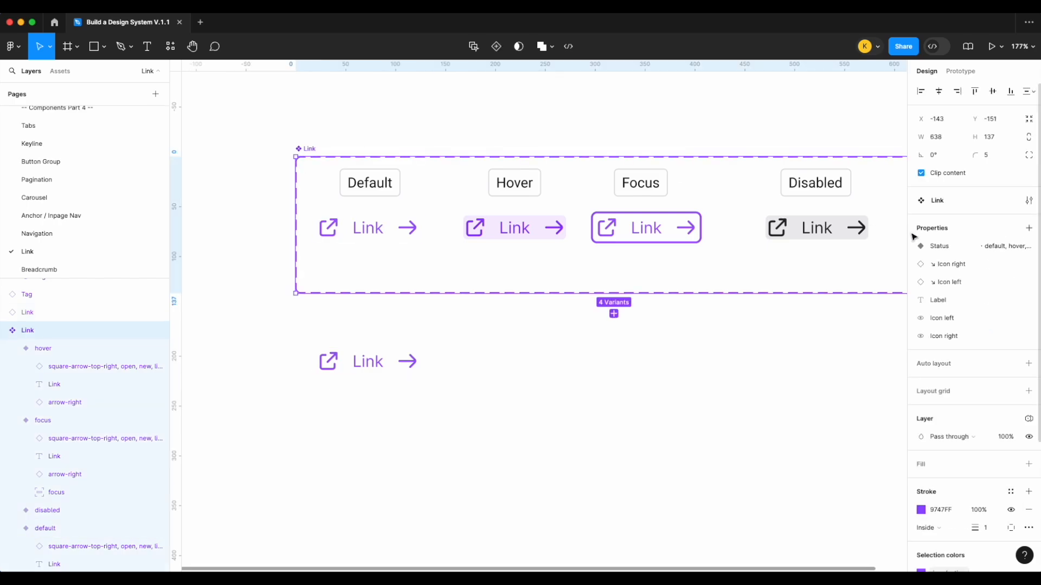
pyautogui.moveTo(956, 297); pyautogui.dragTo(956, 263)
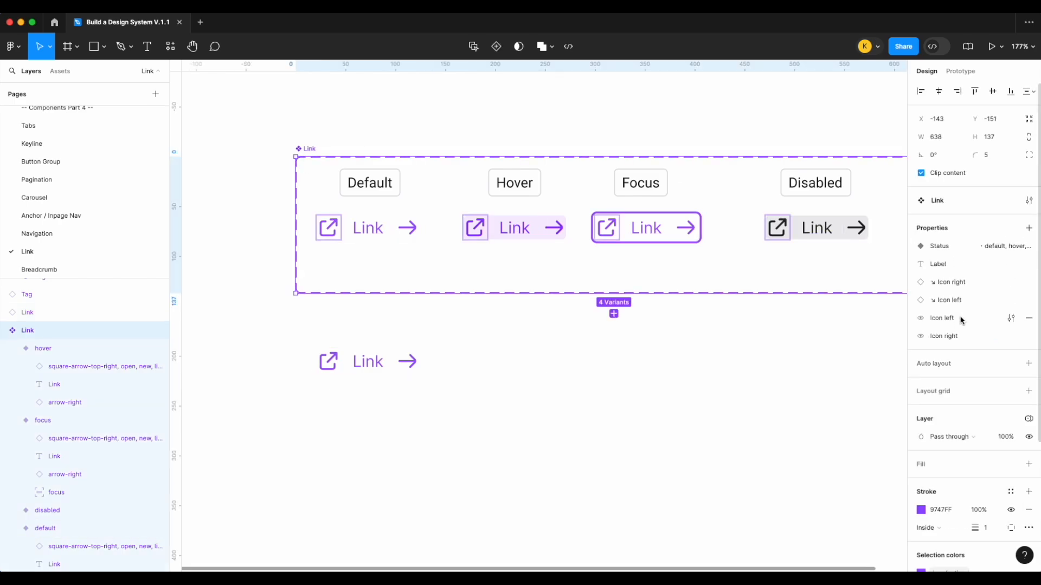
pyautogui.moveTo(957, 326); pyautogui.dragTo(956, 279)
pyautogui.moveTo(955, 318); pyautogui.dragTo(964, 291)
pyautogui.moveTo(952, 336); pyautogui.dragTo(952, 316)
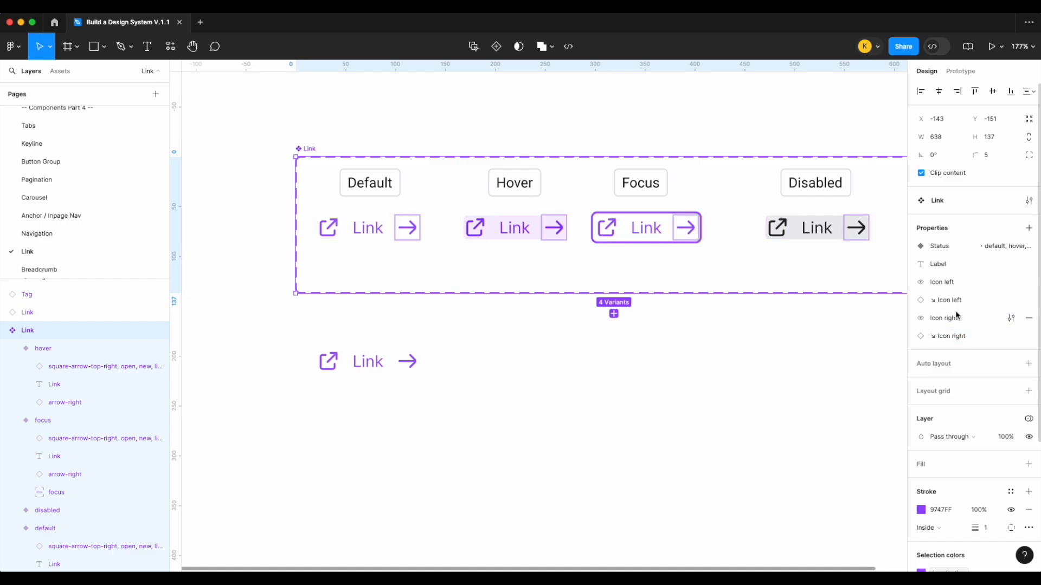
pyautogui.scroll(-3, 757, 392)
# Step: Extend the Link component set's left edge to X -156, making the set 651 wide
pyautogui.click(757, 392)
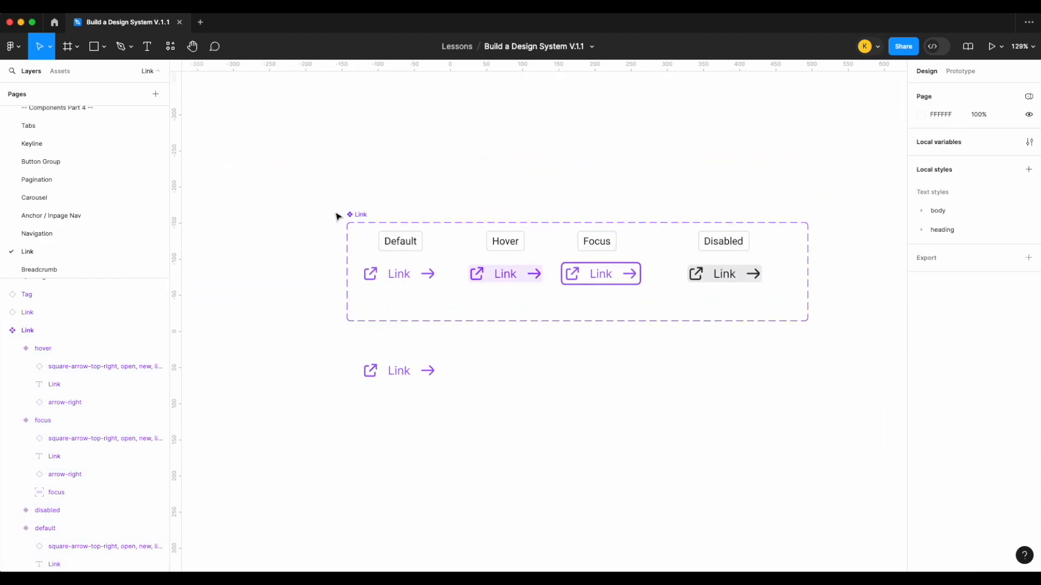
pyautogui.click(349, 237)
pyautogui.moveTo(349, 238); pyautogui.dragTo(338, 244)
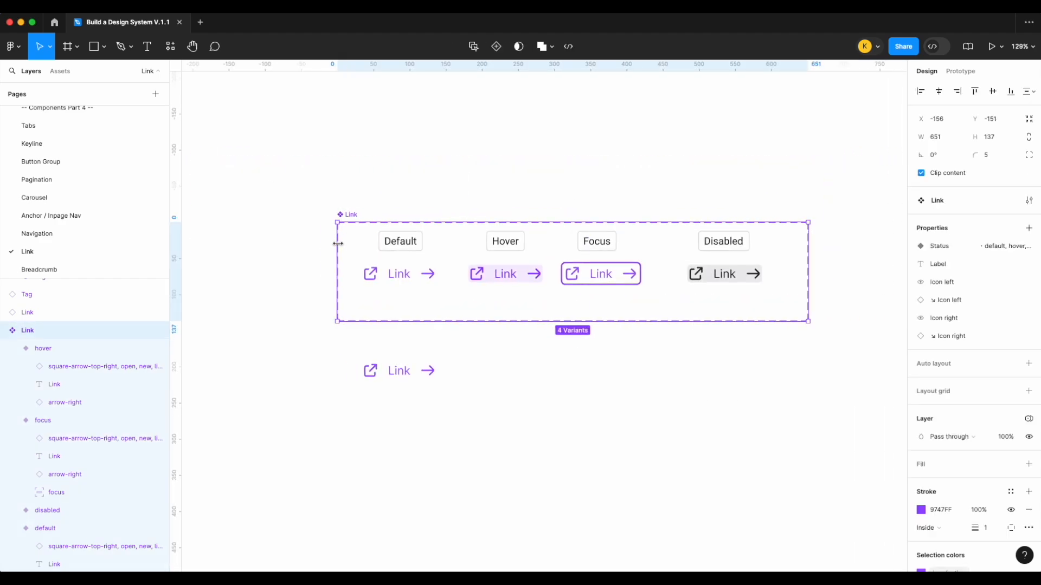
# Step: Delete the Link instance placed below the component set
pyautogui.click(858, 274)
pyautogui.click(430, 377)
pyautogui.press('Delete')
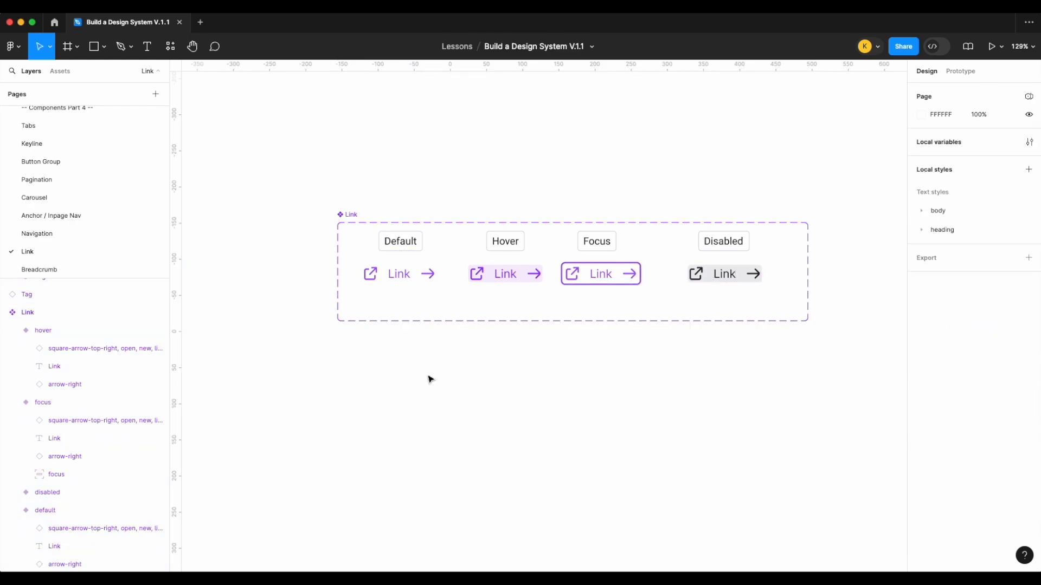
# Step: Add a variant property named Type with the value basic to the Link component set
pyautogui.hscroll(2, 564, 427)
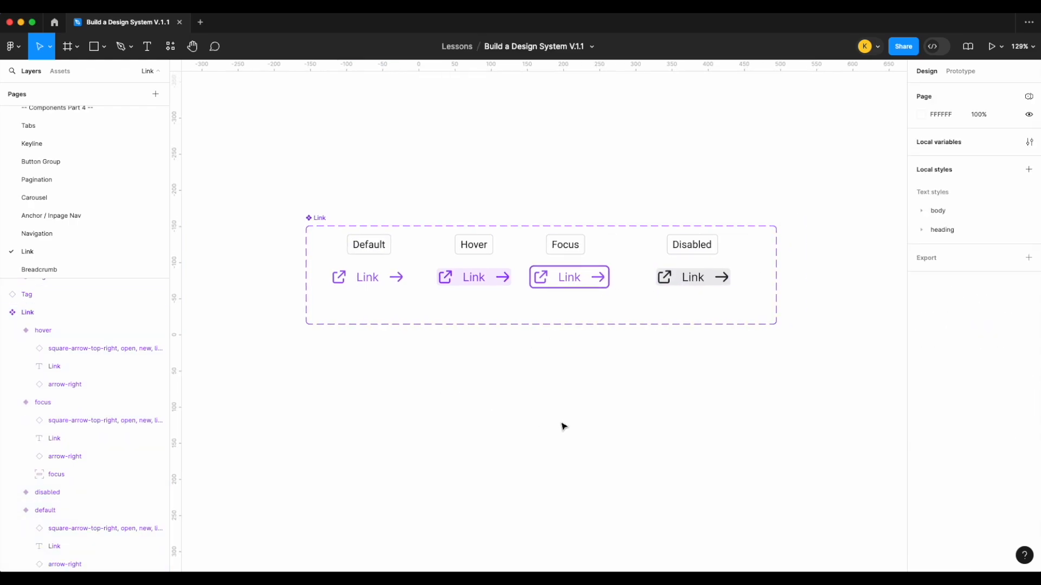
pyautogui.hotkey('ctrl', 'z')
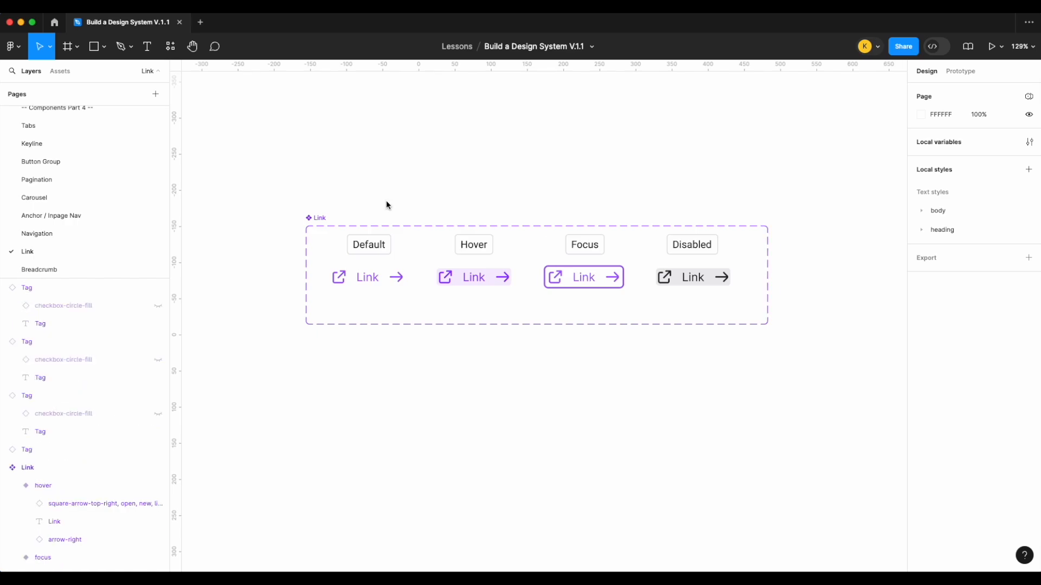
pyautogui.click(332, 221)
pyautogui.click(1028, 227)
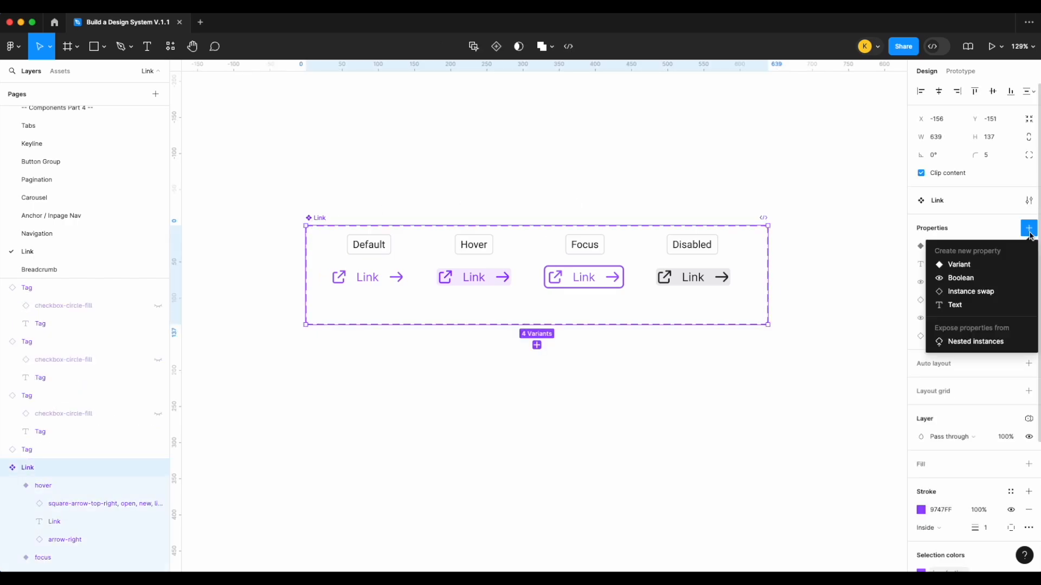
pyautogui.click(971, 264)
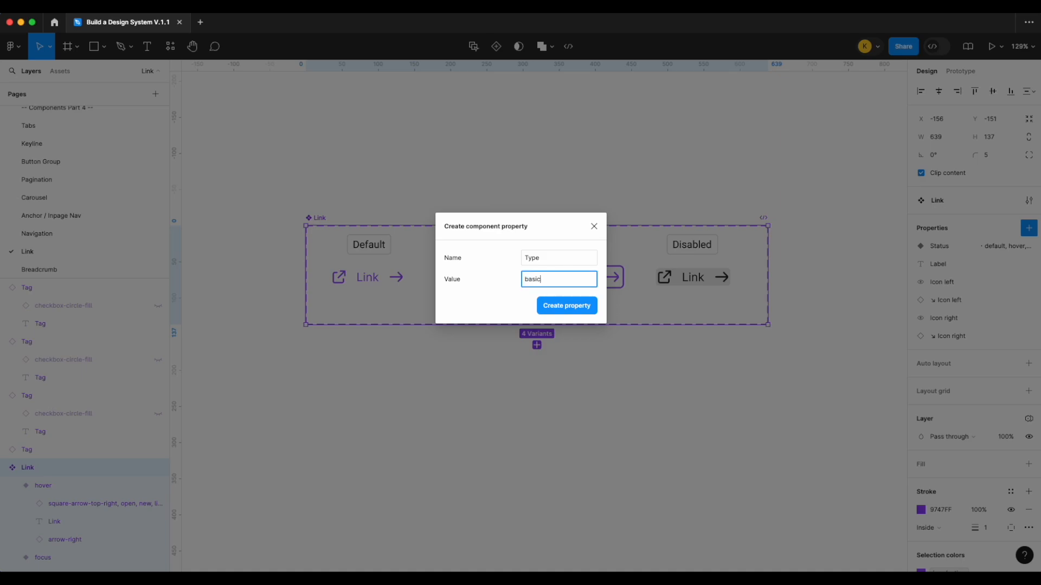
pyautogui.press('Return')
# Step: Enlarge the Link component set to 744 by 211 and add a "Basic" row label beside the existing variants
pyautogui.moveTo(356, 325); pyautogui.dragTo(353, 379)
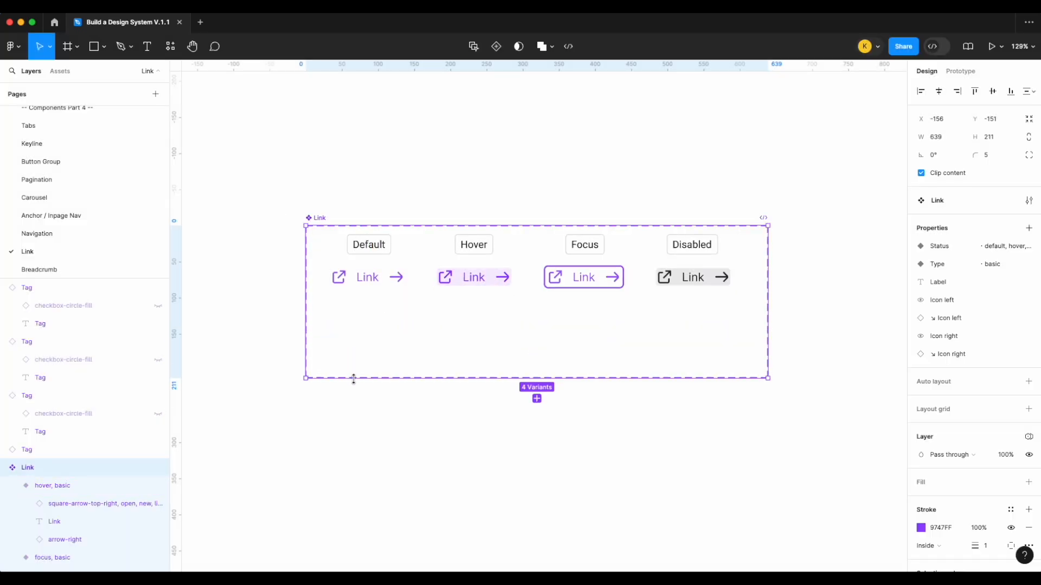
pyautogui.moveTo(306, 292); pyautogui.dragTo(230, 291)
pyautogui.moveTo(376, 249); pyautogui.dragTo(281, 247)
pyautogui.doubleClick(274, 277)
pyautogui.doubleClick(274, 276)
pyautogui.write('Basic')
pyautogui.click(284, 302)
# Step: Add an "Inline" row label below Basic and duplicate the four Link variants into that row
pyautogui.moveTo(274, 279); pyautogui.dragTo(283, 333)
pyautogui.doubleClick(277, 328)
pyautogui.doubleClick(278, 328)
pyautogui.write('Inline')
pyautogui.click(543, 363)
pyautogui.moveTo(700, 326); pyautogui.dragTo(394, 339)
# Step: Apply the body/md-link text style to the labels of the default and hover variants in the Inline row
pyautogui.doubleClick(367, 328)
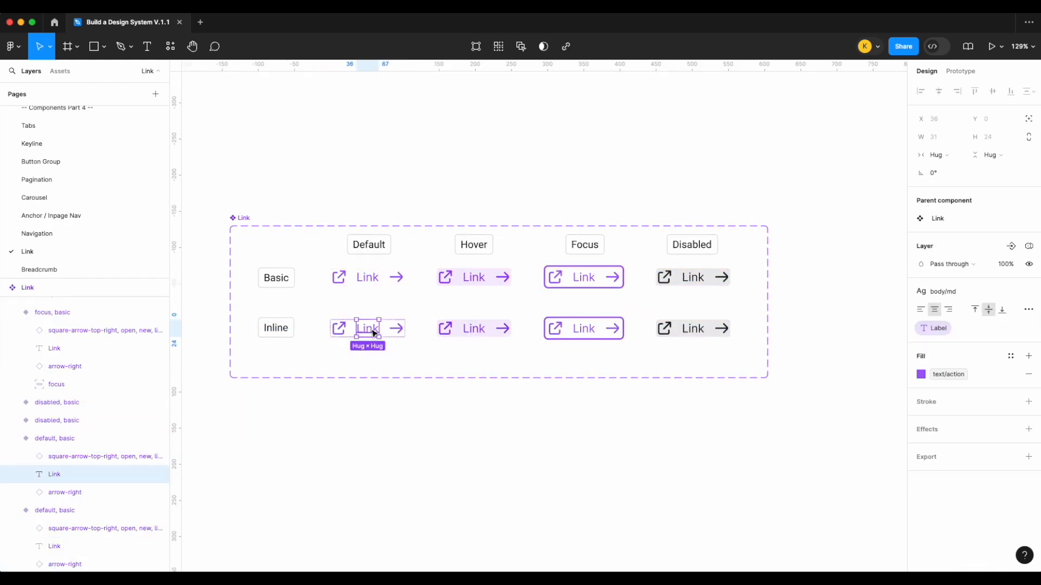
pyautogui.click(950, 292)
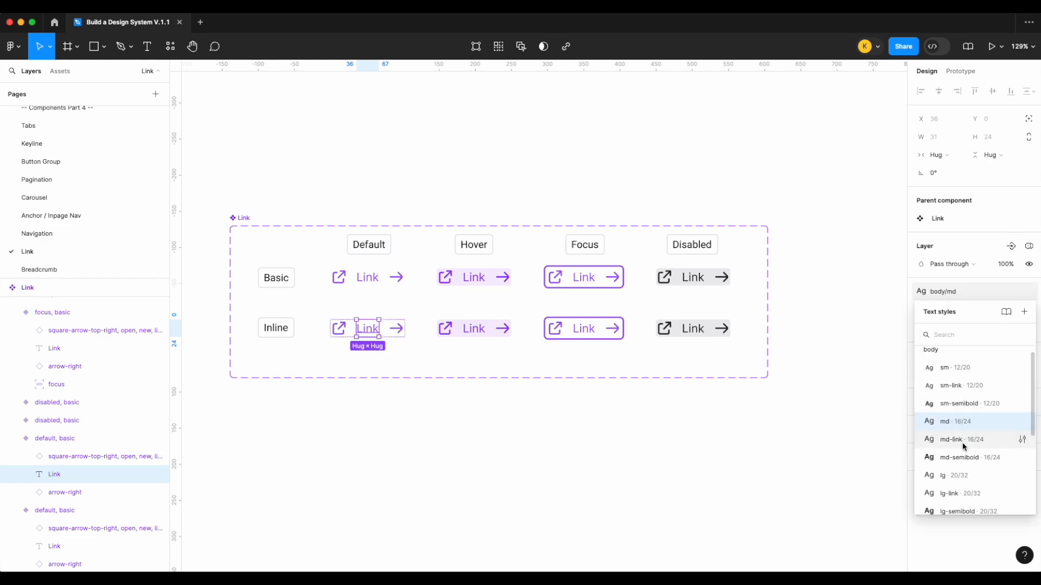
pyautogui.click(965, 442)
pyautogui.doubleClick(474, 329)
pyautogui.click(949, 298)
pyautogui.click(954, 440)
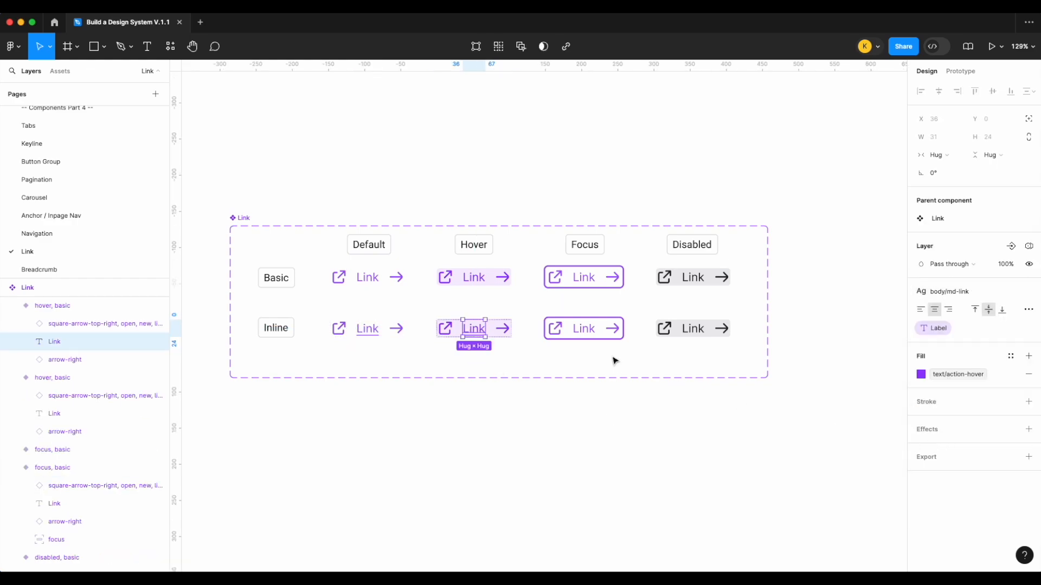
# Step: Apply the body/md-link text style to the labels of the focus and disabled variants in the Inline row
pyautogui.doubleClick(584, 328)
pyautogui.click(950, 292)
pyautogui.click(954, 440)
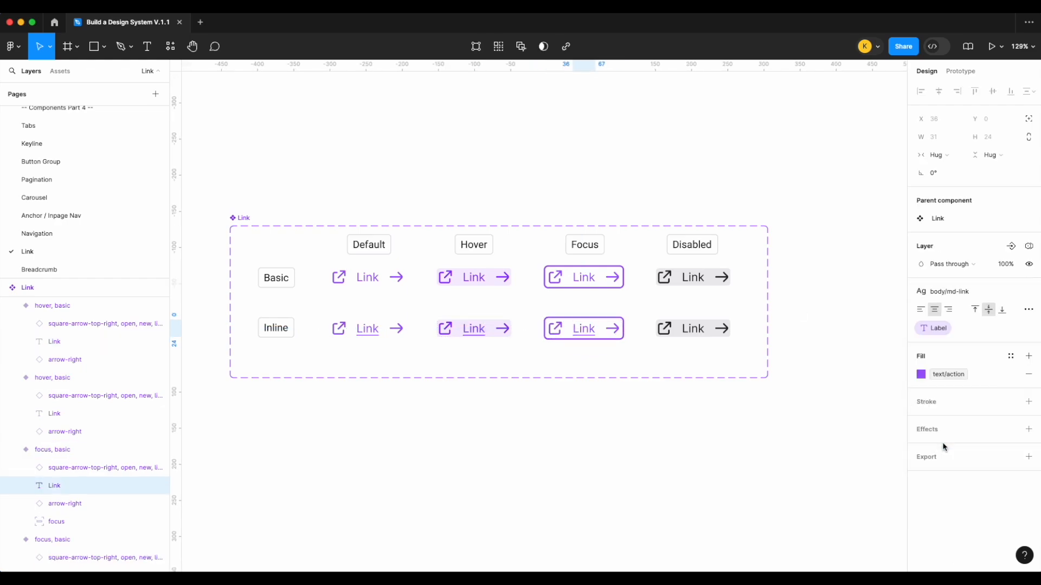
pyautogui.doubleClick(694, 329)
pyautogui.click(950, 292)
pyautogui.click(954, 439)
pyautogui.click(770, 440)
# Step: Set the Type property of the four Inline row variants to inline
pyautogui.moveTo(771, 442); pyautogui.dragTo(337, 313)
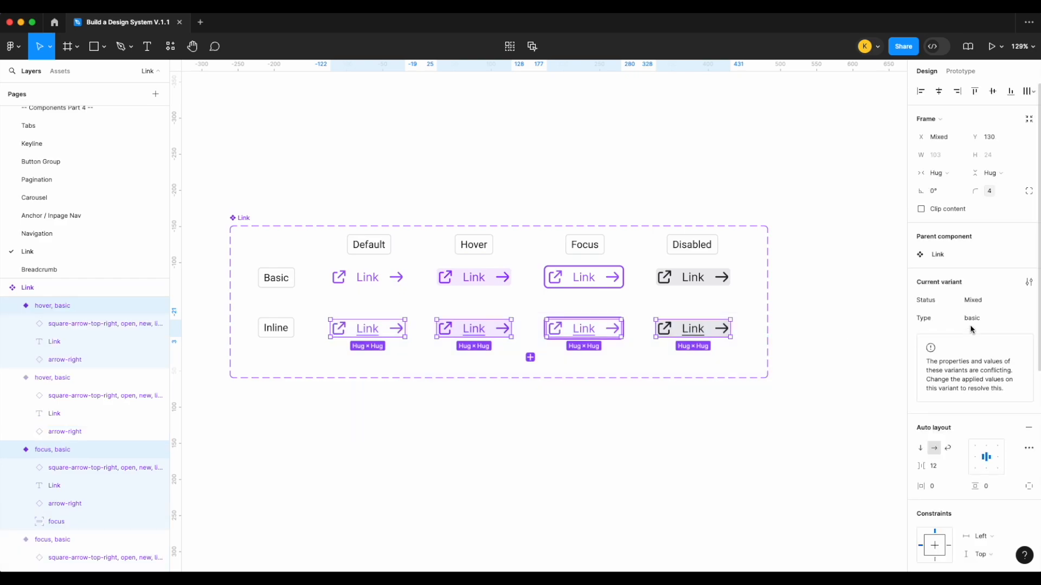
pyautogui.click(984, 317)
pyautogui.write('inline')
pyautogui.press('Return')
pyautogui.click(442, 349)
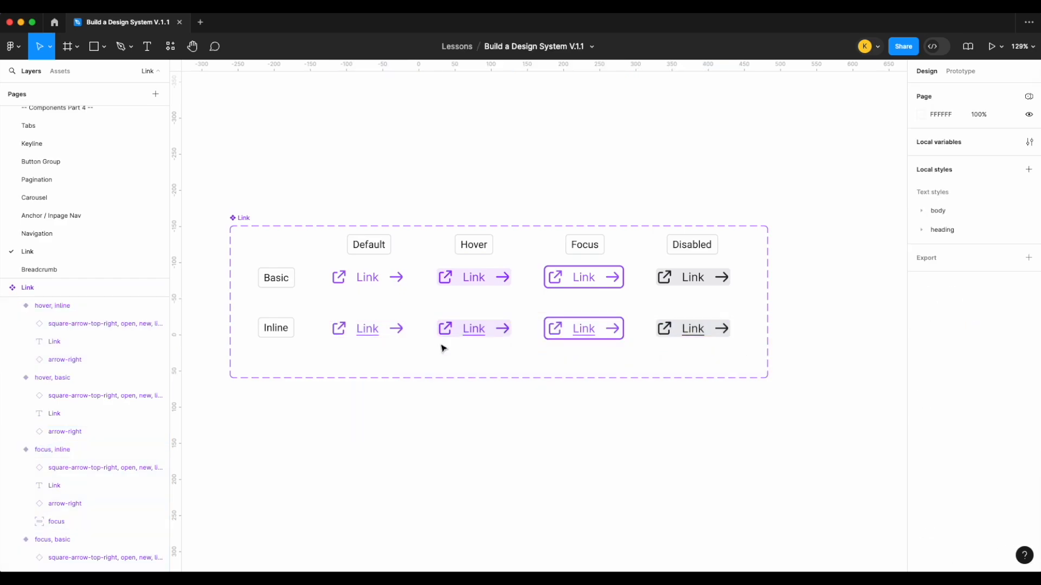
# Step: Place an instance of the default basic Link above the component set and switch its Type to inline
pyautogui.click(382, 278)
pyautogui.moveTo(382, 278); pyautogui.dragTo(382, 133)
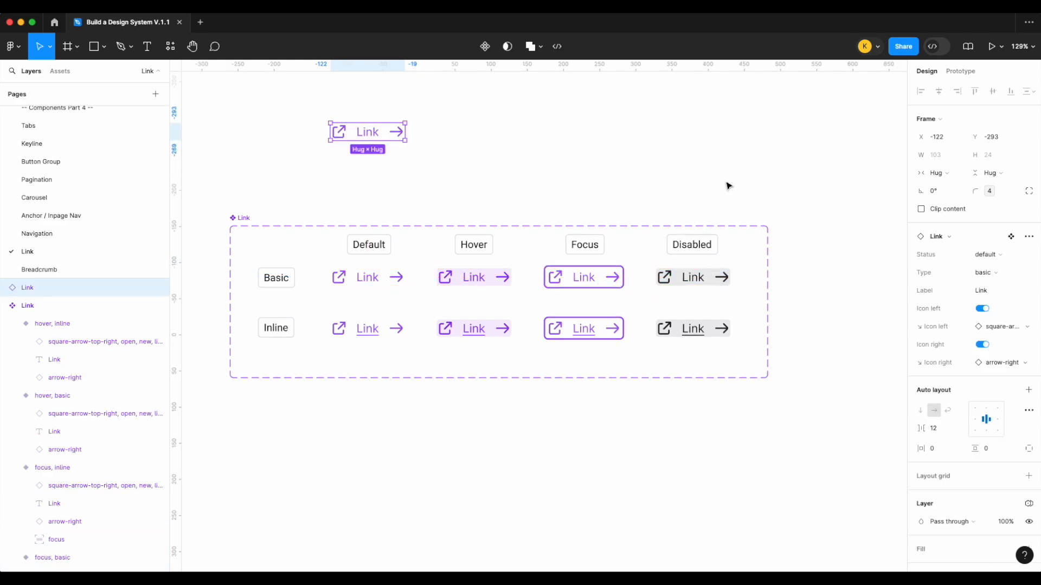
pyautogui.click(1001, 270)
pyautogui.click(948, 285)
pyautogui.click(686, 174)
# Step: Reduce the Link component set's height to 189 and delete the Link instance above it
pyautogui.hscroll(-3, 580, 174)
pyautogui.click(296, 234)
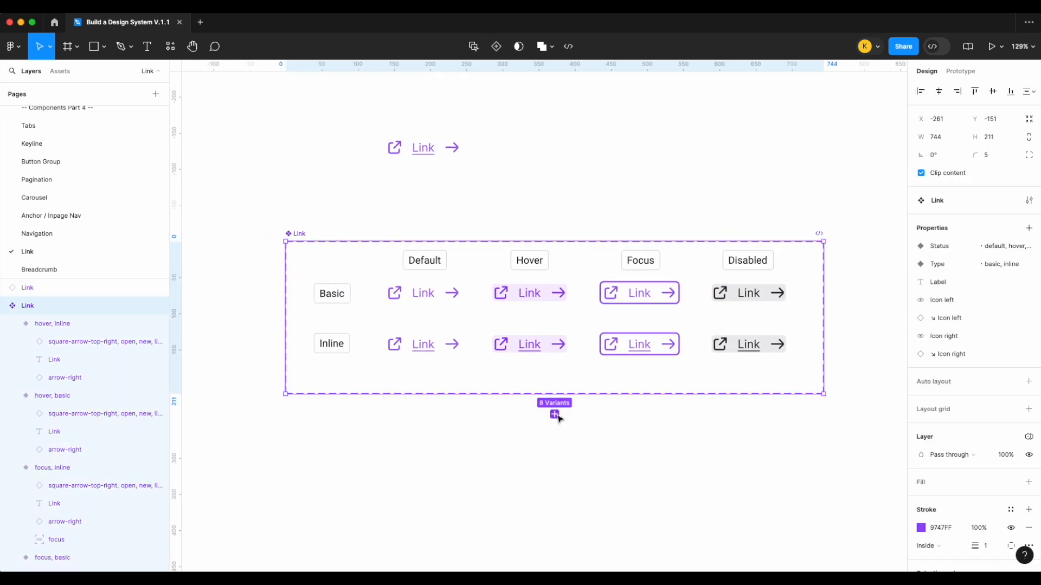
pyautogui.scroll(-5, 565, 378)
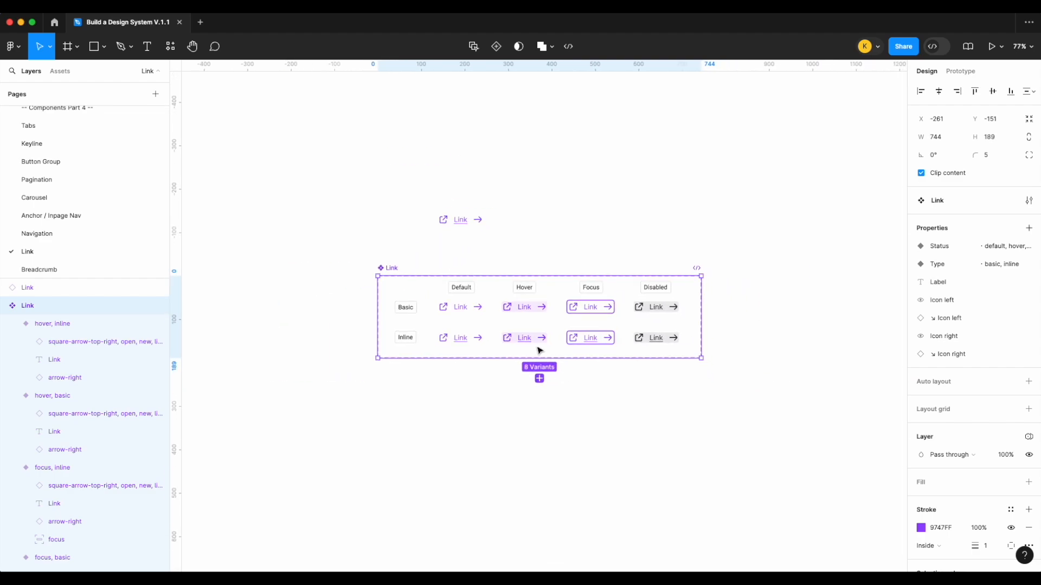
pyautogui.click(476, 224)
pyautogui.press('Delete')
# Step: Extend the bottom edge of the Link component set to a height of 481
pyautogui.click(395, 272)
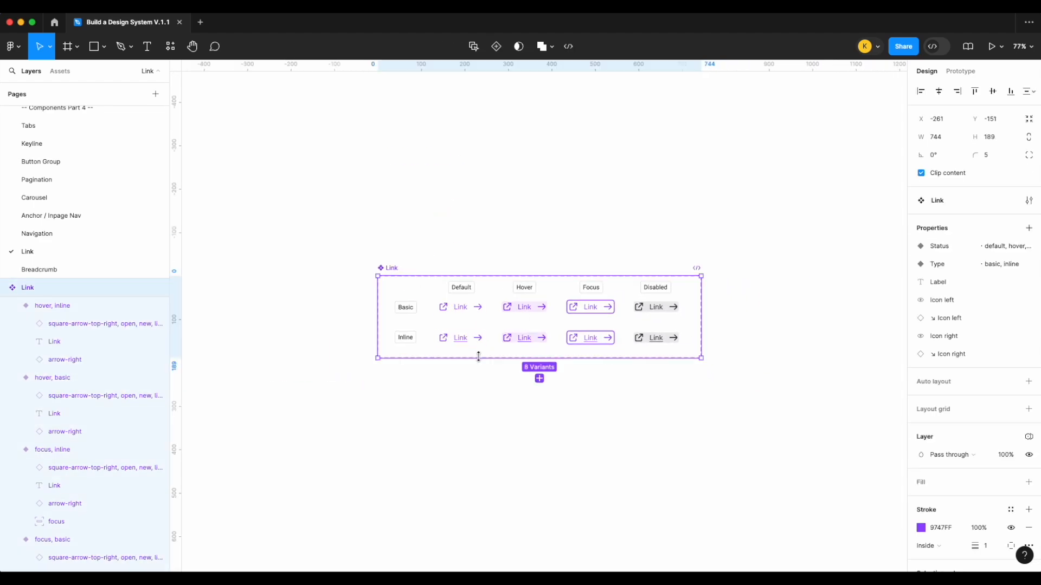
pyautogui.moveTo(478, 452); pyautogui.dragTo(479, 458)
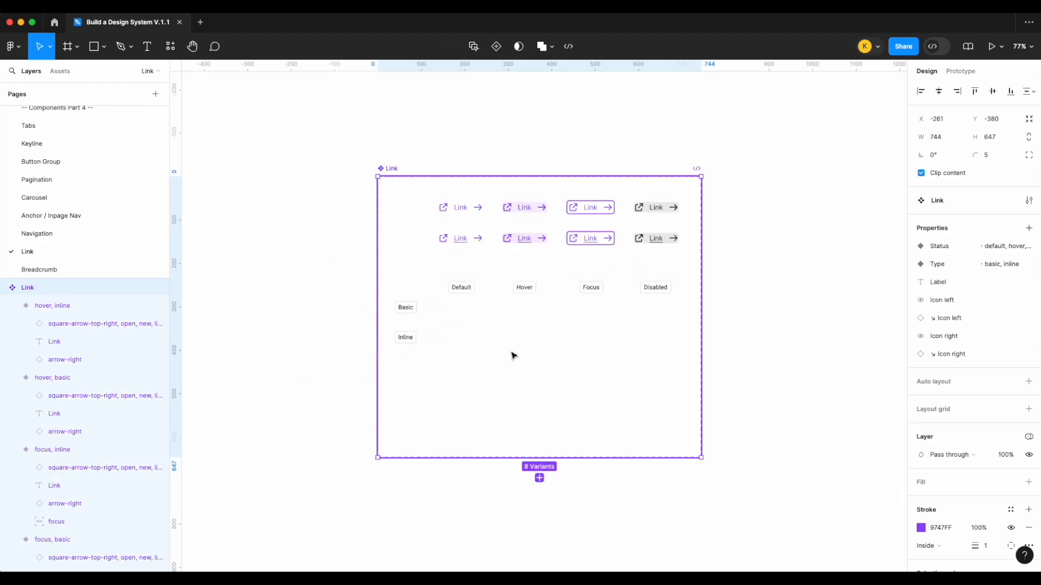
pyautogui.press('super+z')
pyautogui.moveTo(508, 358); pyautogui.dragTo(508, 486)
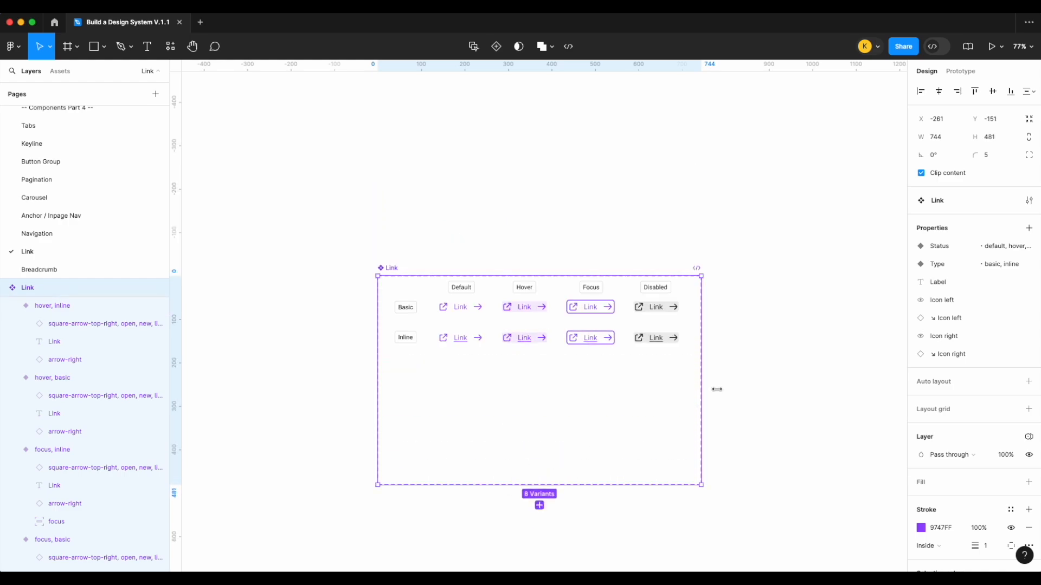
# Step: Duplicate all eight Link variants below the originals and apply the body/sm text style to the copied default basic label
pyautogui.click(768, 365)
pyautogui.scroll(3, 769, 365)
pyautogui.moveTo(823, 367); pyautogui.dragTo(416, 380)
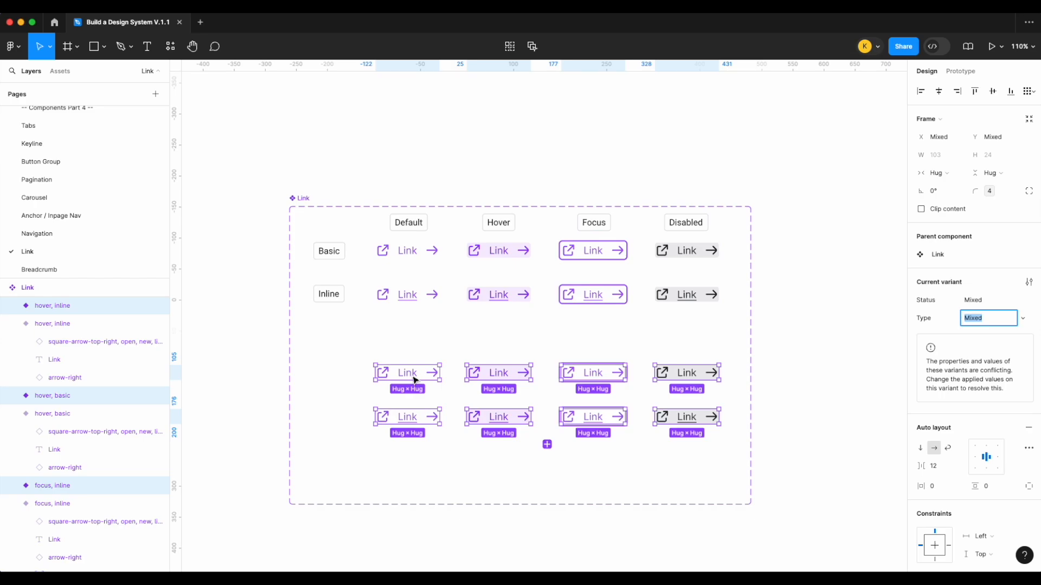
pyautogui.doubleClick(416, 379)
pyautogui.click(946, 292)
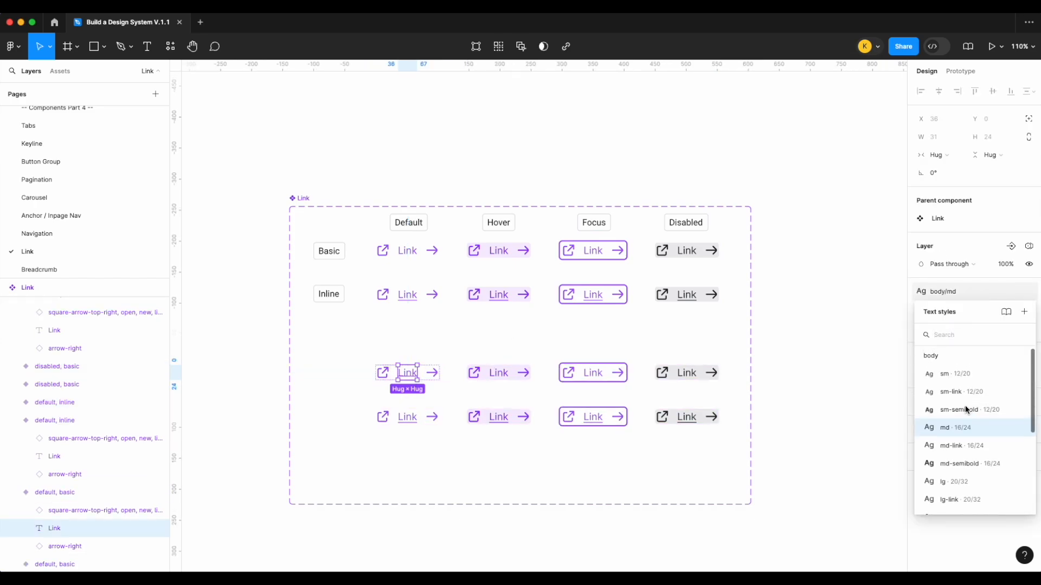
pyautogui.click(982, 379)
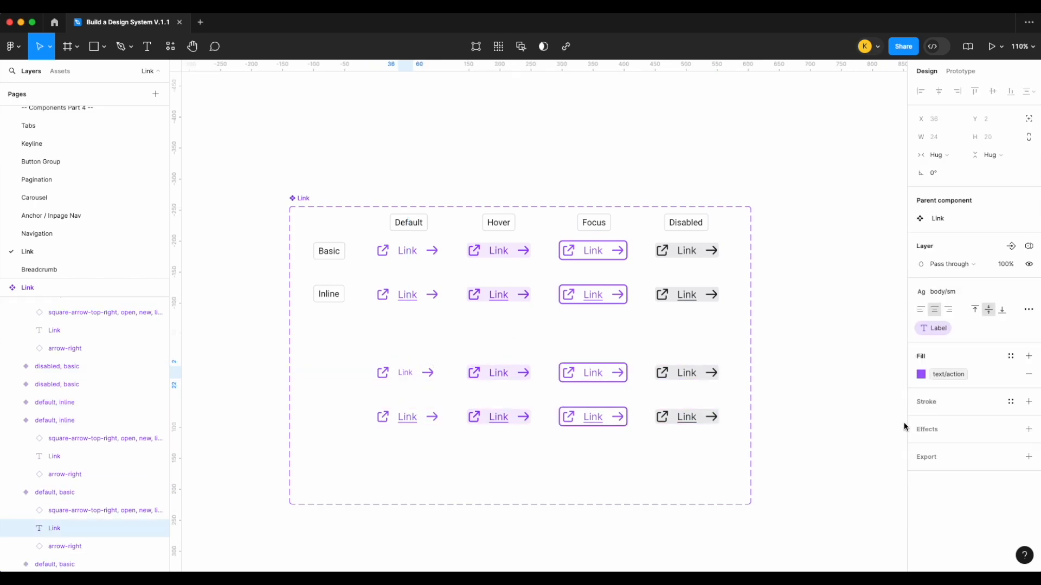
pyautogui.click(836, 469)
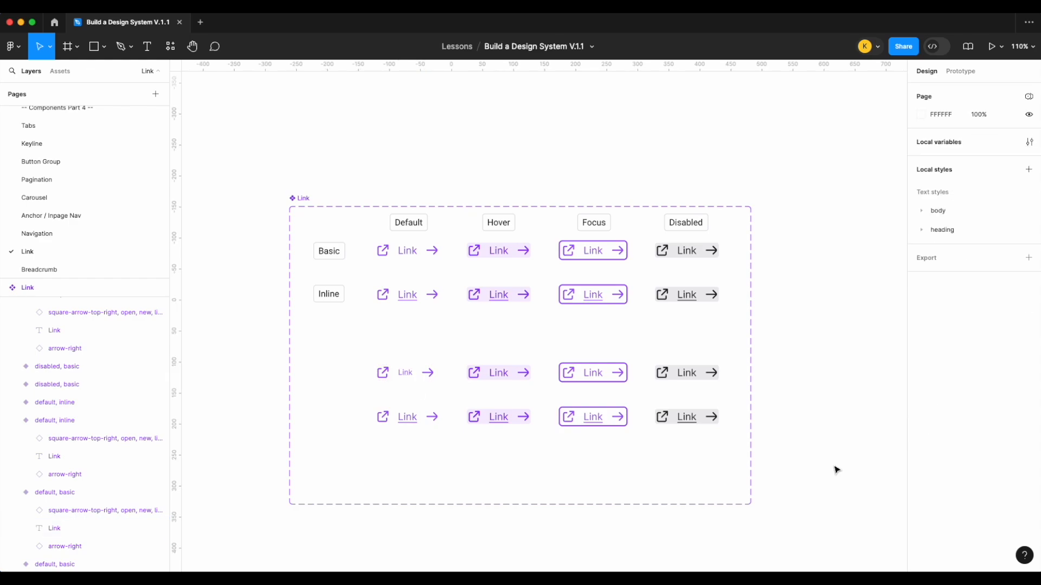
# Step: Delete the eight duplicated variants in the lower rows and reduce the Link component set's height to 195
pyautogui.moveTo(825, 474); pyautogui.dragTo(370, 356)
pyautogui.press('Delete')
pyautogui.click(300, 198)
pyautogui.moveTo(505, 372); pyautogui.dragTo(507, 327)
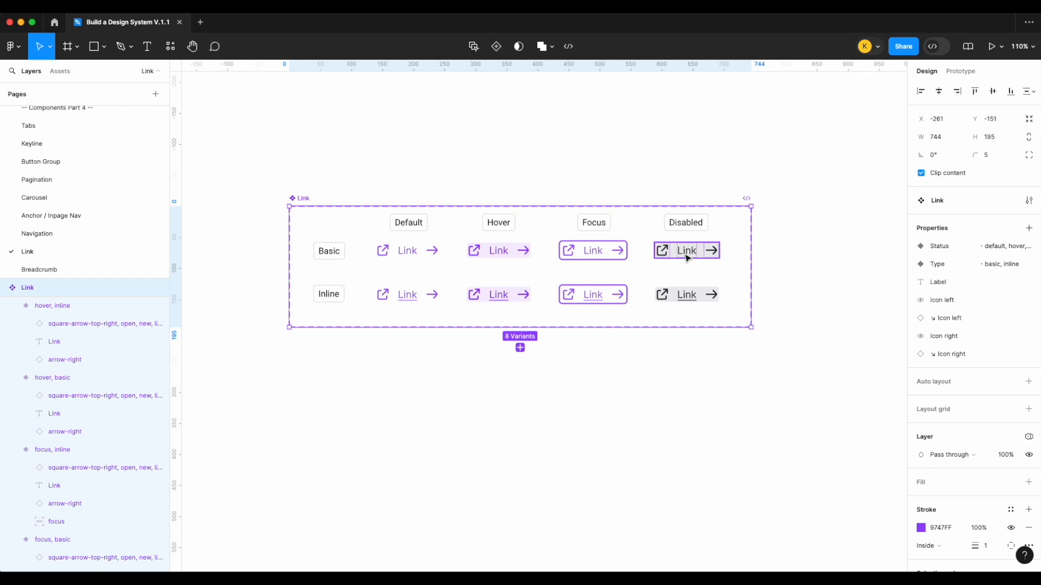
pyautogui.click(699, 186)
pyautogui.scroll(1, 678, 192)
pyautogui.hscroll(1, 679, 192)
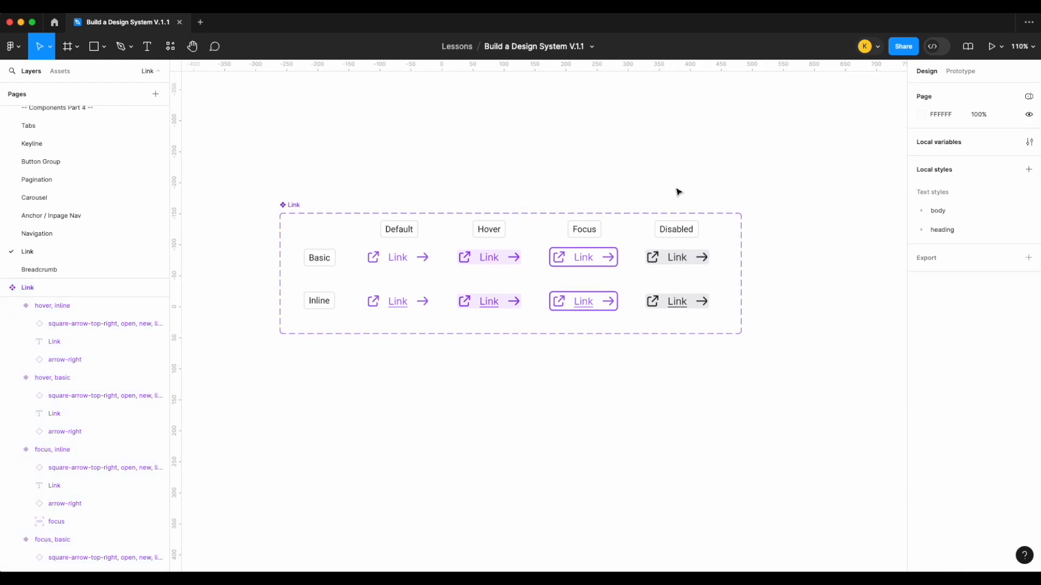
# Step: Place a default Link instance above the component set at X -122, Y -222 to check its properties, and delete it
pyautogui.click(302, 206)
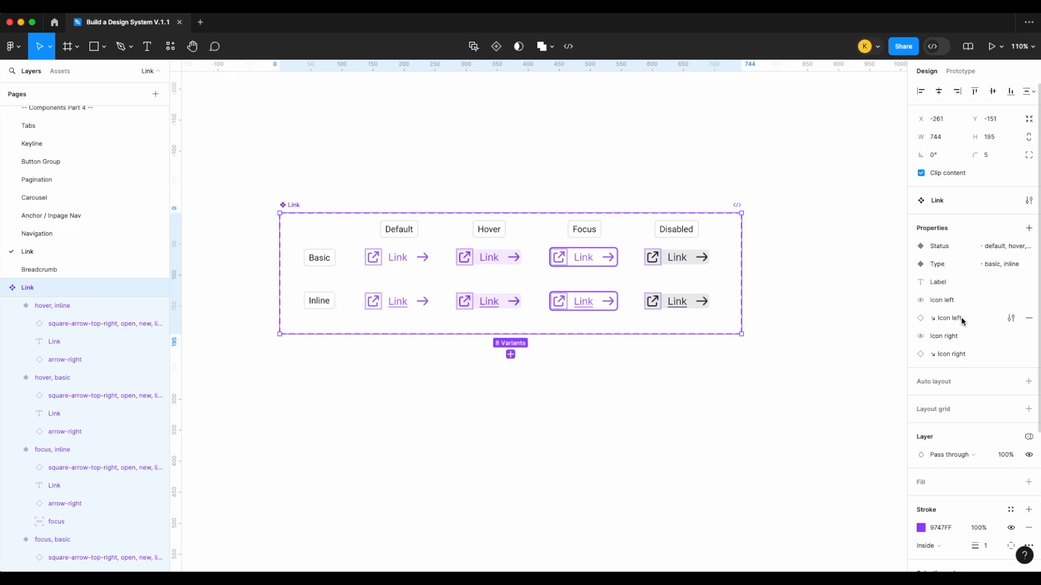
pyautogui.click(655, 434)
pyautogui.moveTo(407, 261); pyautogui.dragTo(408, 181)
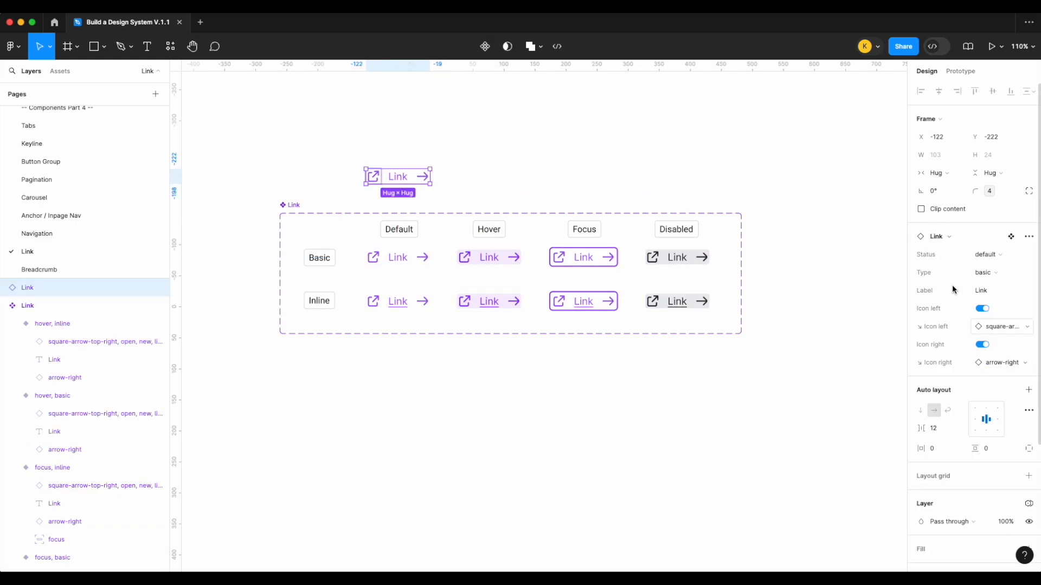
pyautogui.click(583, 161)
pyautogui.click(374, 175)
pyautogui.press('Delete')
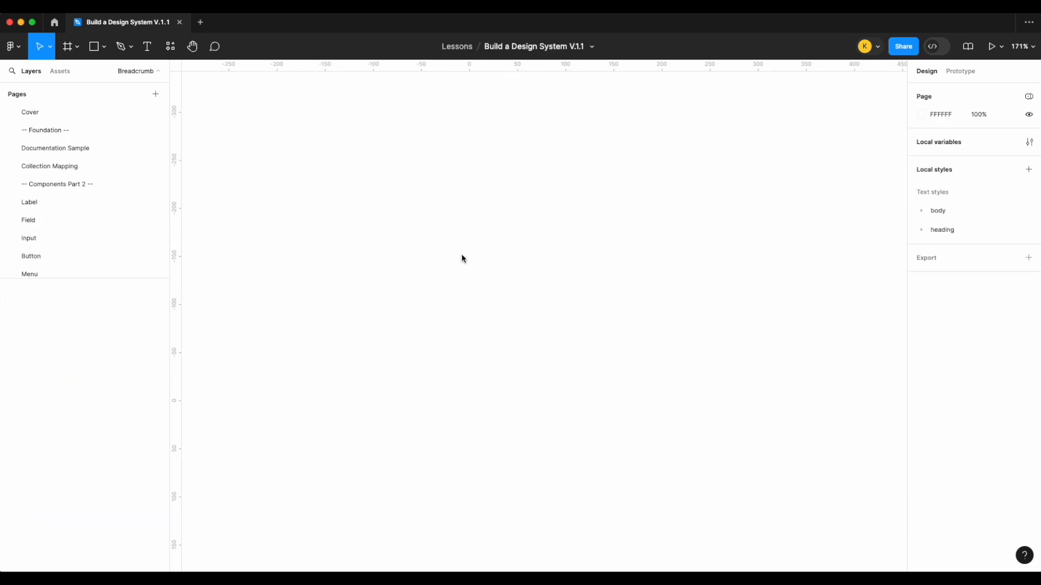
# Step: Insert an instance of the Link component on the Breadcrumb page at X 50, Y -186
pyautogui.click(61, 71)
pyautogui.moveTo(33, 157); pyautogui.dragTo(566, 233)
pyautogui.click(27, 73)
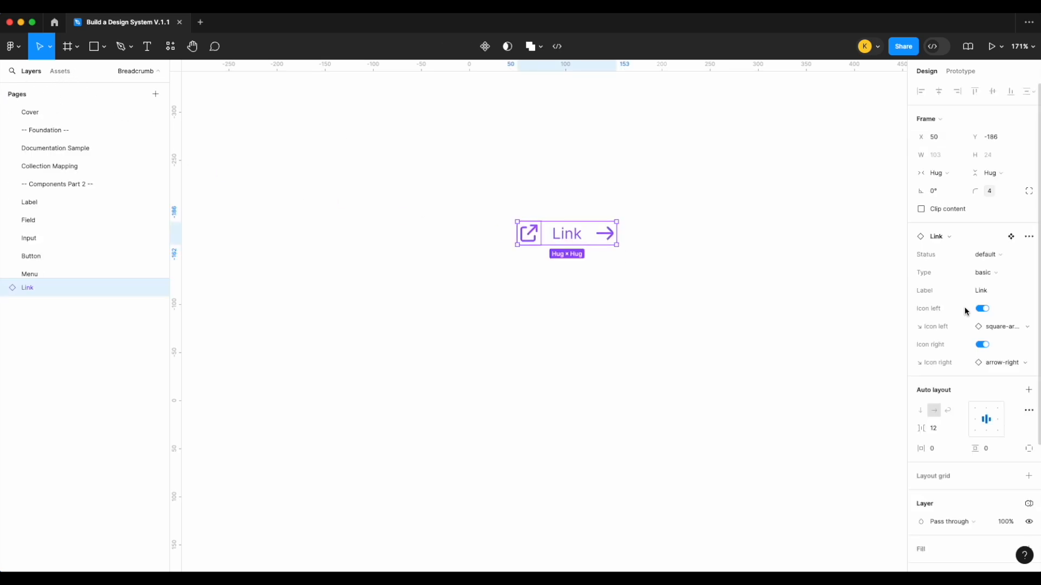
# Step: Turn off the Link instance's left icon and swap its right icon to chevron-right-small
pyautogui.click(986, 309)
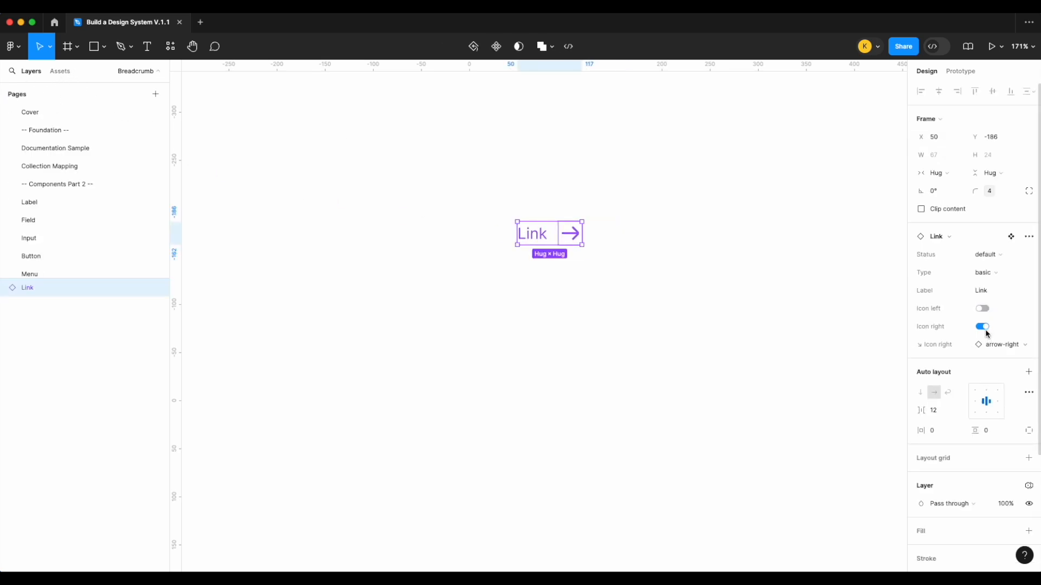
pyautogui.click(1004, 344)
pyautogui.write('chev')
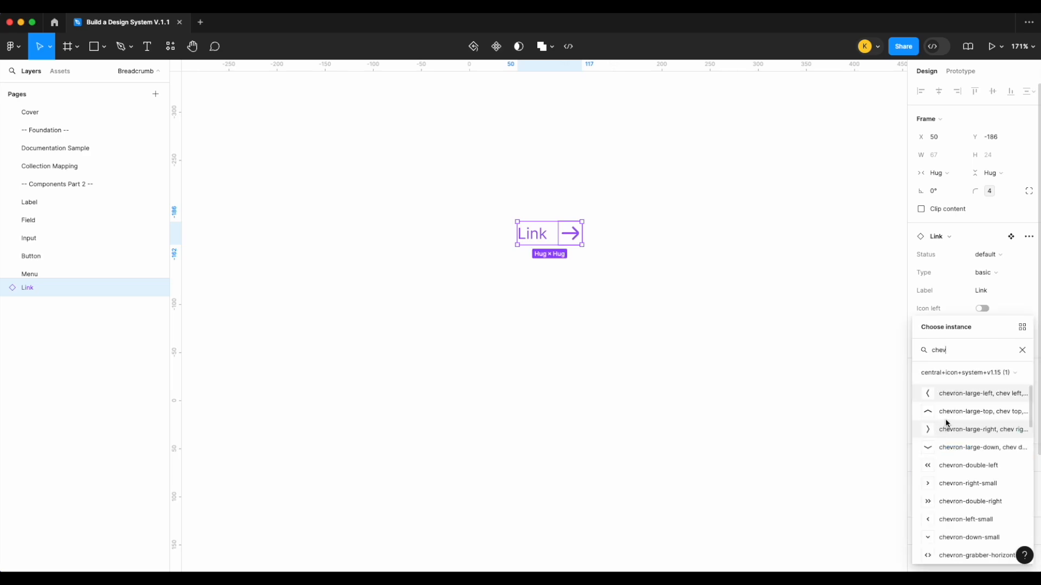
pyautogui.click(958, 482)
pyautogui.click(635, 344)
# Step: Duplicate the Link instance beside itself and wrap both in a horizontal auto layout frame with a gap of 4
pyautogui.click(562, 239)
pyautogui.keyDown('alt'); pyautogui.moveTo(562, 239); pyautogui.dragTo(659, 238); pyautogui.keyUp('alt')
pyautogui.moveTo(659, 292); pyautogui.dragTo(521, 221)
pyautogui.hotkey('shift', 'a')
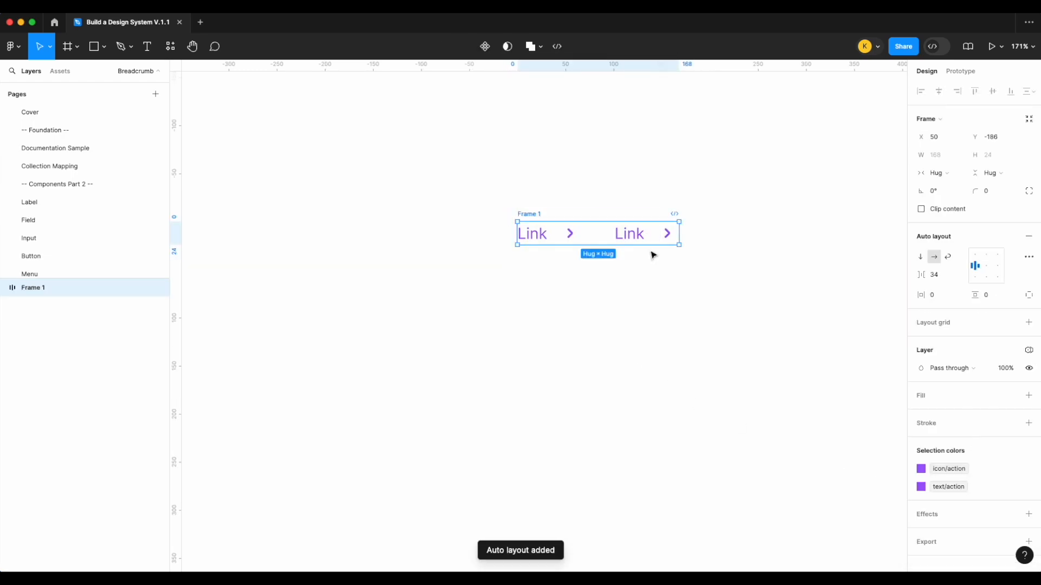
pyautogui.click(938, 275)
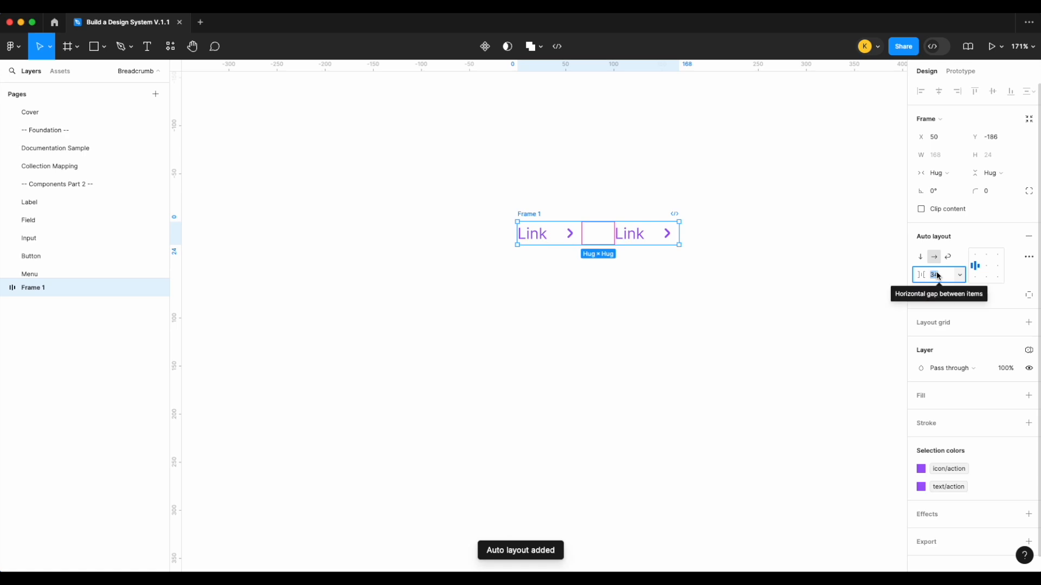
pyautogui.write('4')
pyautogui.press('Return')
pyautogui.hscroll(3, 651, 280)
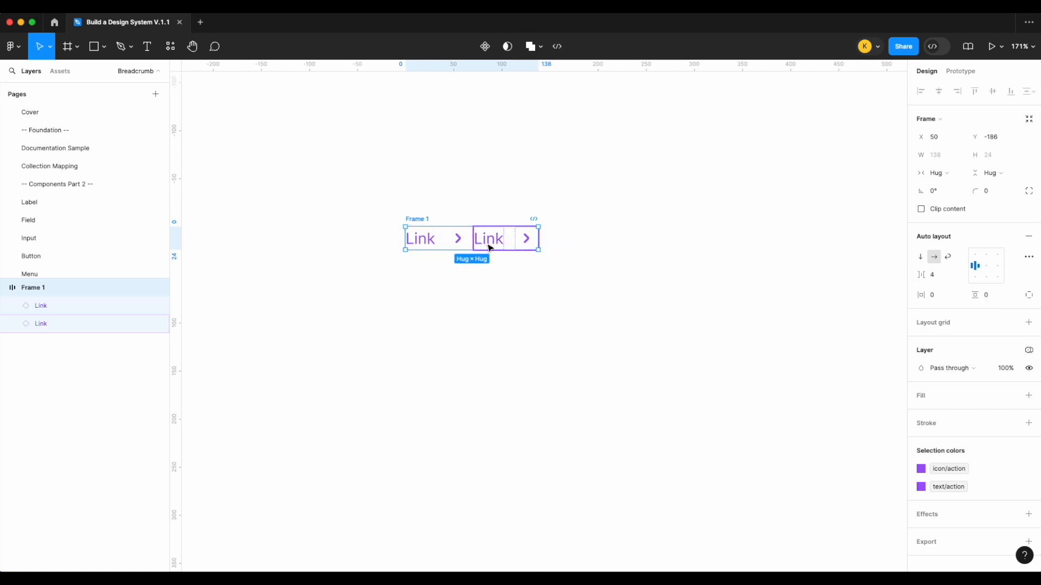
# Step: Duplicate the second Link in the auto layout frame three times, making a row of five links
pyautogui.click(488, 240)
pyautogui.press('super+d')
pyautogui.press('super+d')
pyautogui.press('super+d')
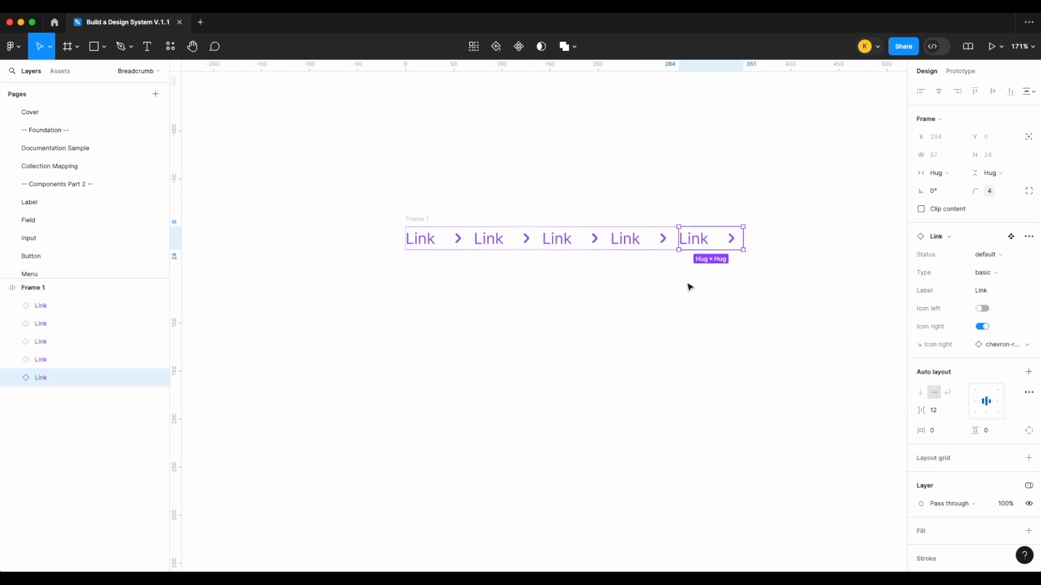
pyautogui.hscroll(3, 688, 286)
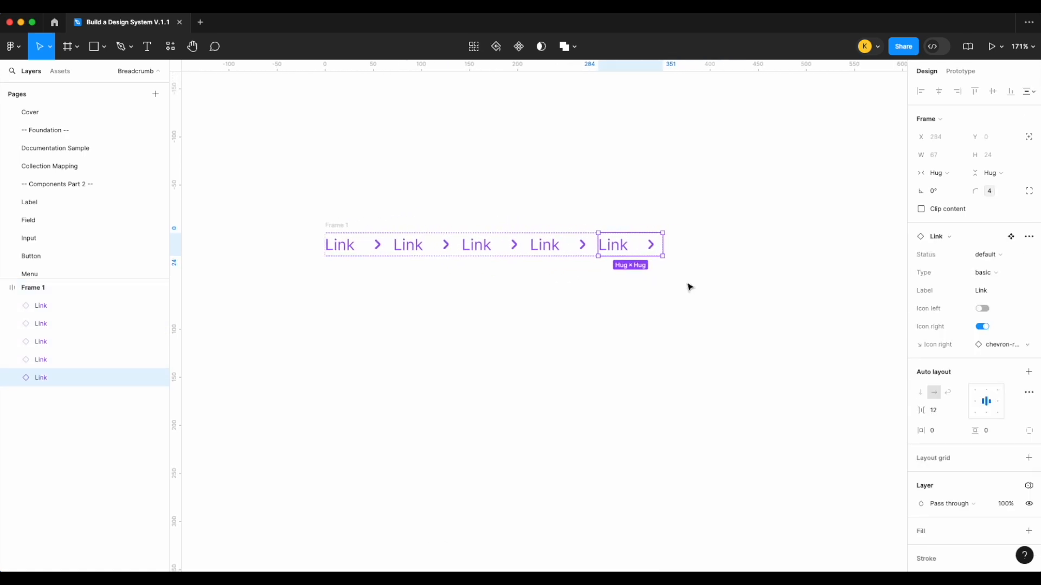
# Step: Add a text layer reading "Current page" beyond the last chevron of the link row
pyautogui.click(664, 323)
pyautogui.click(147, 46)
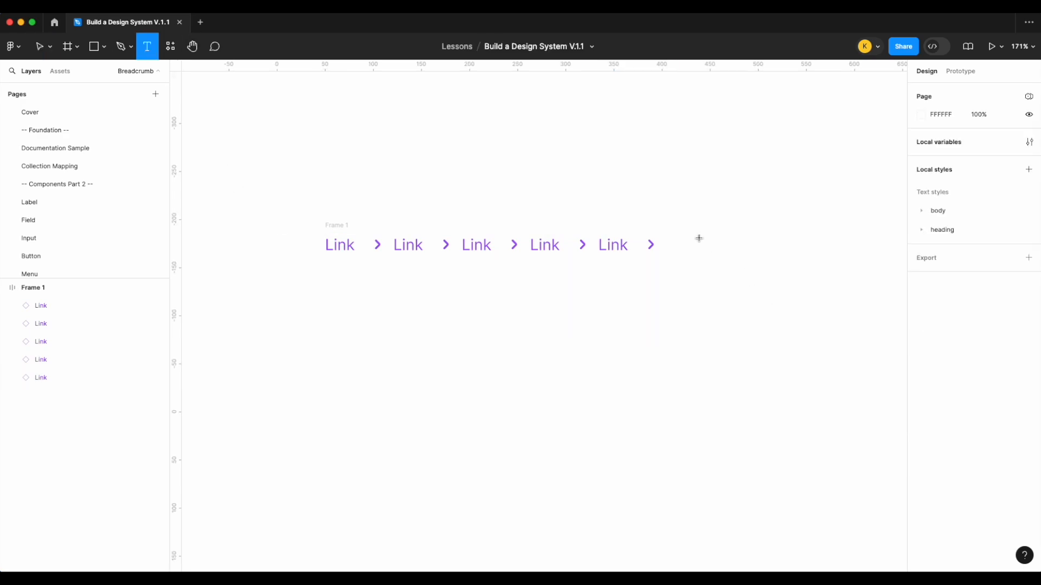
pyautogui.moveTo(693, 233); pyautogui.dragTo(742, 253)
pyautogui.write('Current page')
pyautogui.press('Escape')
pyautogui.moveTo(789, 245); pyautogui.dragTo(837, 245)
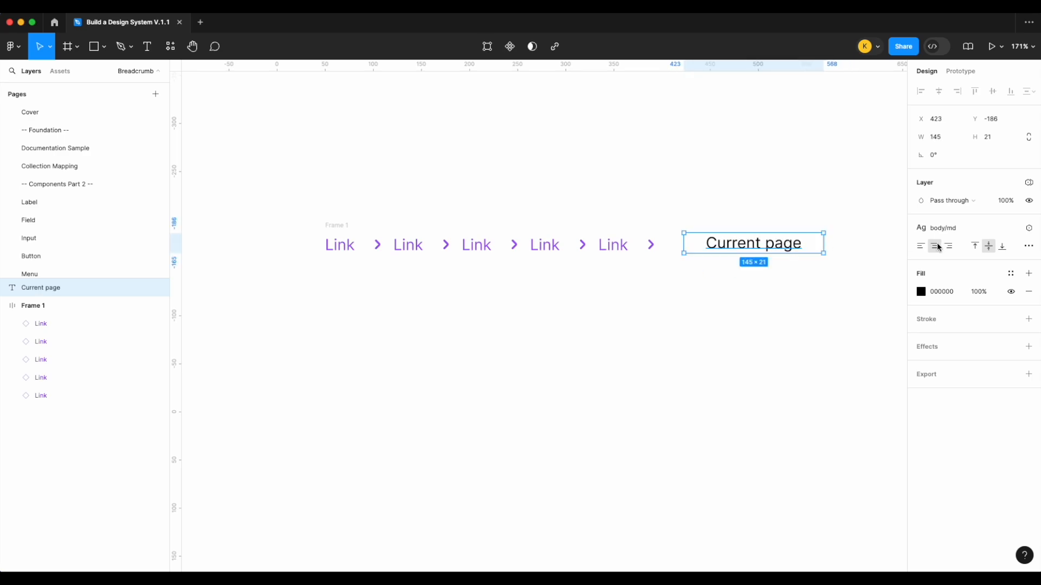
# Step: Apply the text/body colour variable to the Current page text's fill
pyautogui.click(1011, 273)
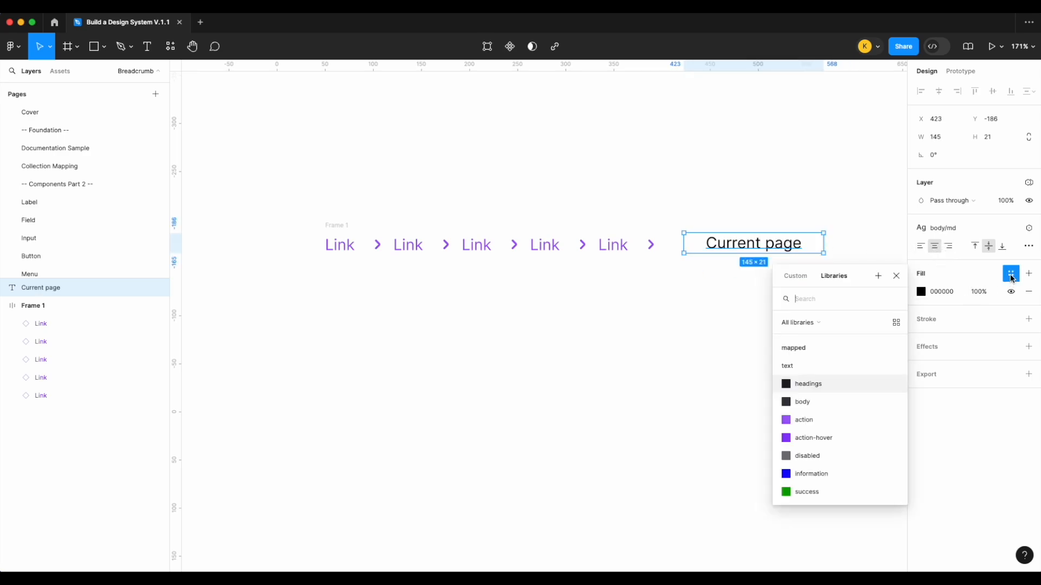
pyautogui.click(825, 405)
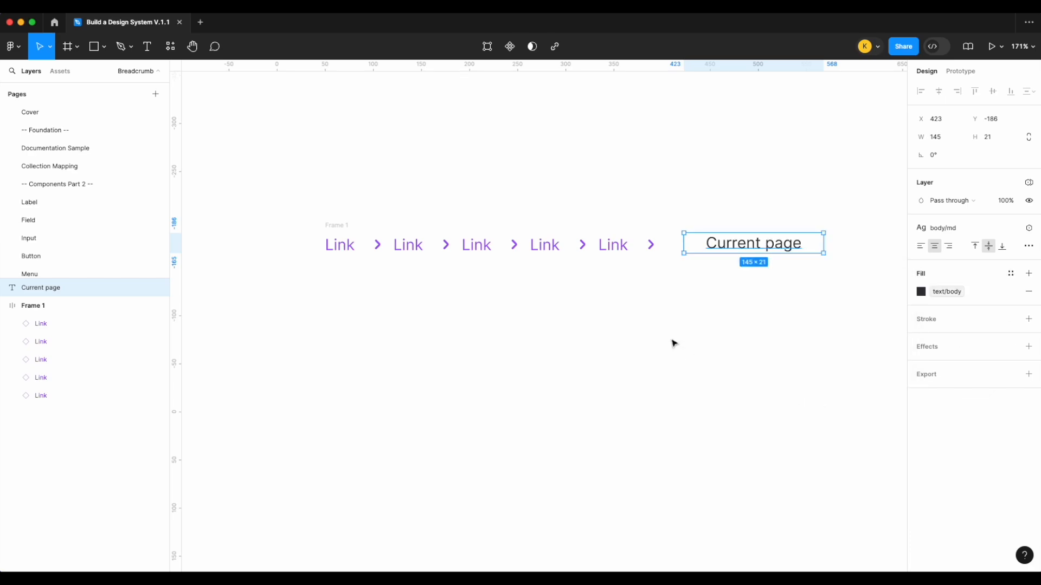
pyautogui.click(689, 331)
# Step: Wrap the Current page text in an auto layout frame with horizontal and vertical padding of 0
pyautogui.click(736, 243)
pyautogui.hotkey('shift', 'a')
pyautogui.click(937, 297)
pyautogui.write('0')
pyautogui.press('Return')
pyautogui.click(990, 295)
pyautogui.write('0')
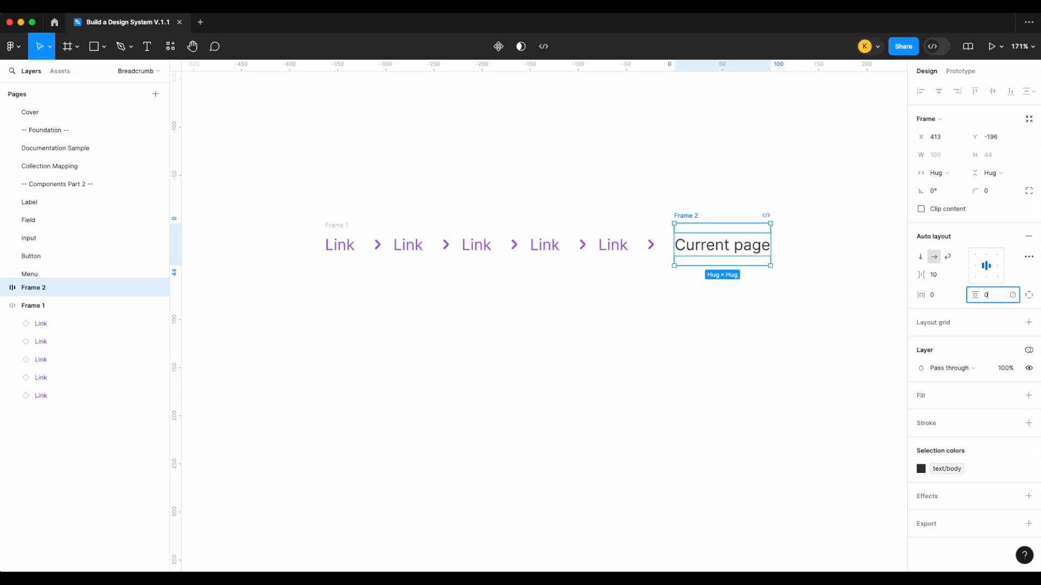
pyautogui.press('Return')
# Step: Rename the text's frame as "Current page" and the frame holding the five links as "Link structure"
pyautogui.doubleClick(689, 215)
pyautogui.write('Curerent page')
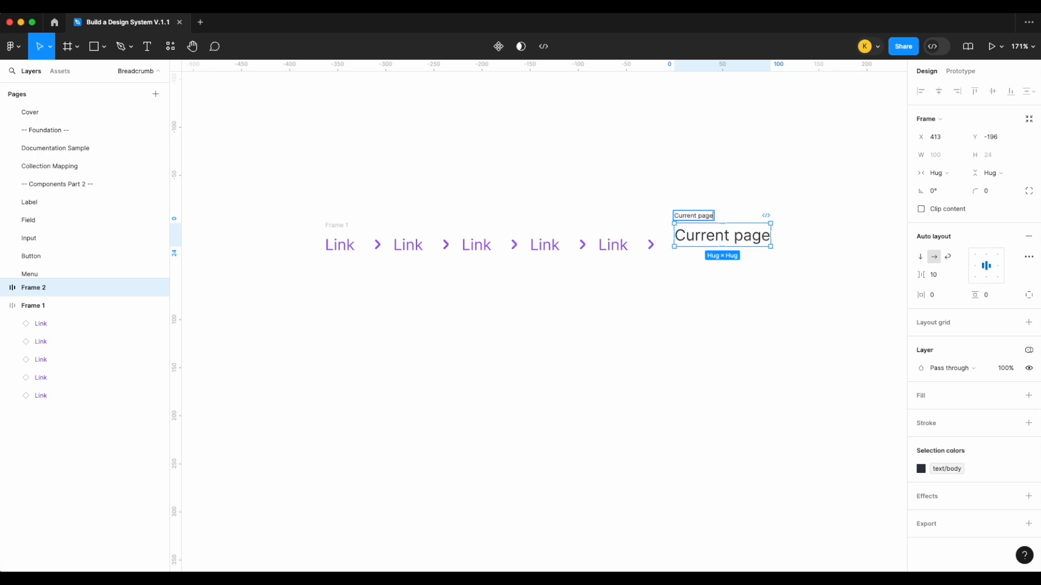
pyautogui.press('Return')
pyautogui.click(332, 225)
pyautogui.doubleClick(331, 225)
pyautogui.write('Link struc')
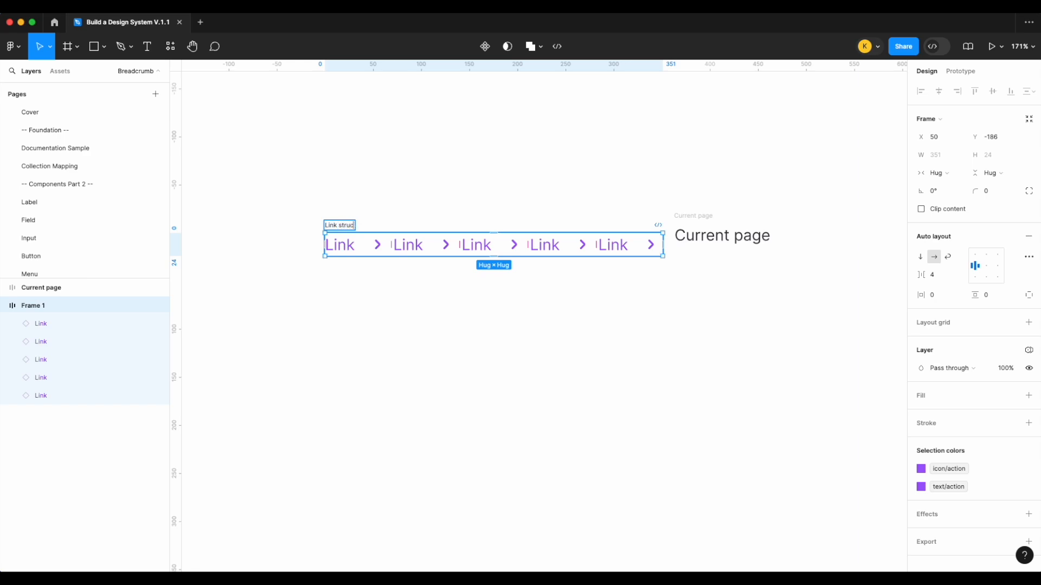
pyautogui.write('ture')
pyautogui.press('Return')
# Step: Combine the Link structure and Current page frames in one horizontal auto layout frame with a gap of 4
pyautogui.click(706, 272)
pyautogui.moveTo(704, 218); pyautogui.dragTo(702, 234)
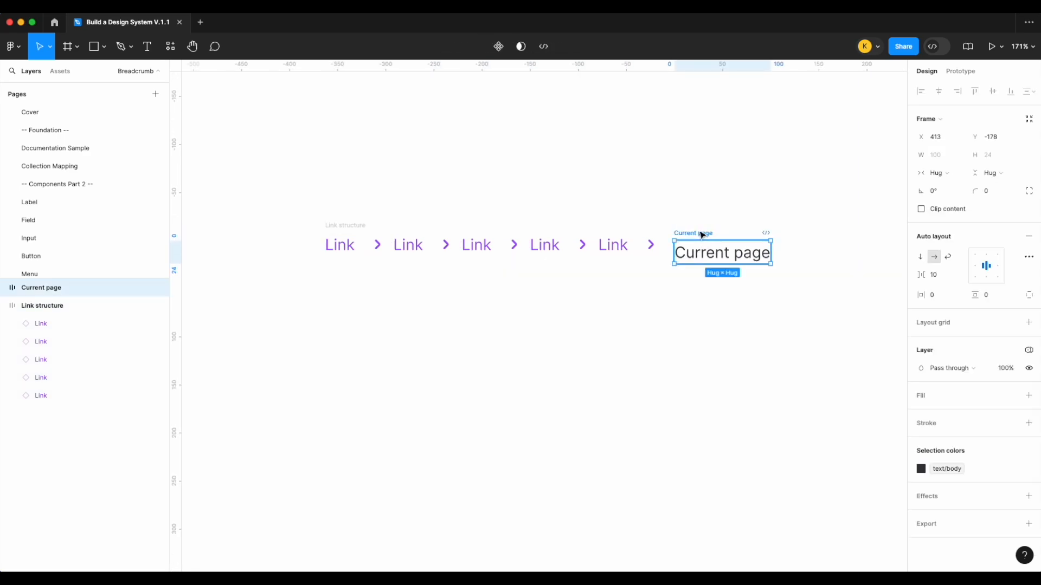
pyautogui.keyDown('shift'); pyautogui.click(352, 225); pyautogui.keyUp('shift')
pyautogui.hotkey('shift', 'a')
pyautogui.click(946, 278)
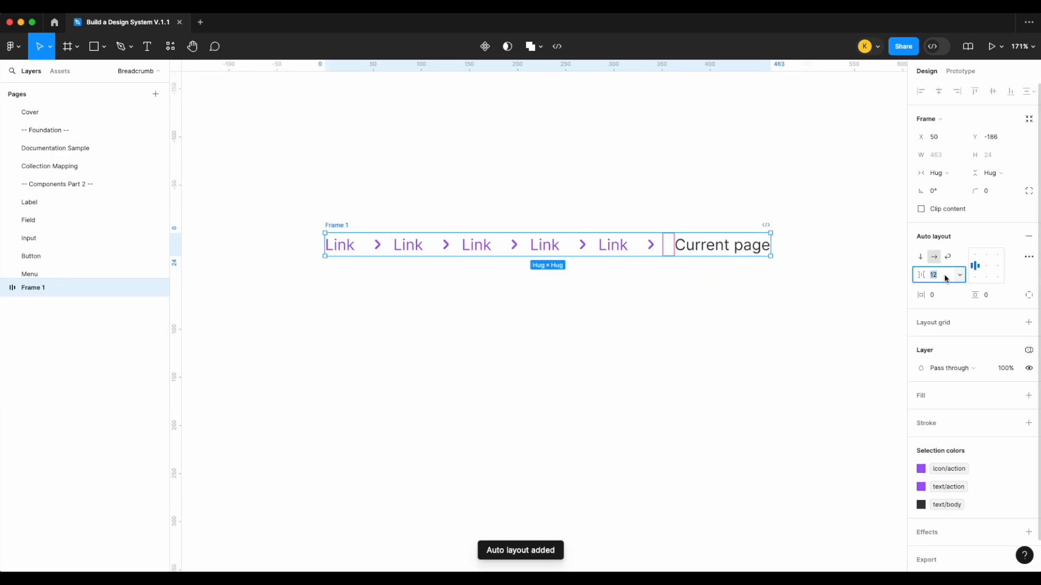
pyautogui.press('Return')
pyautogui.click(613, 242)
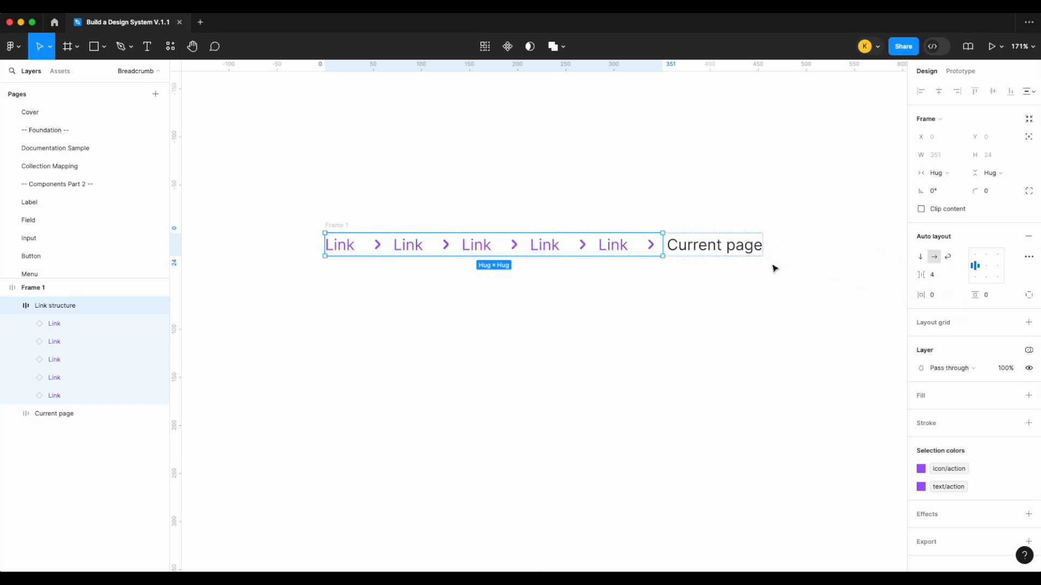
# Step: Rename the outer auto layout frame as "Breadcrumb" and turn it into a component
pyautogui.click(335, 226)
pyautogui.write('Breadcru')
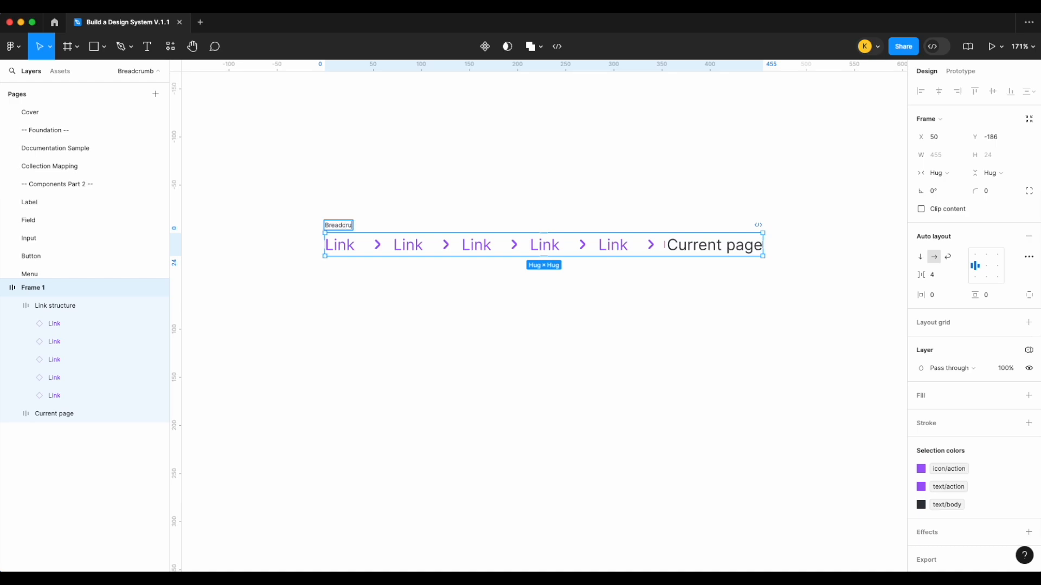
pyautogui.press('Return')
pyautogui.rightClick(351, 227)
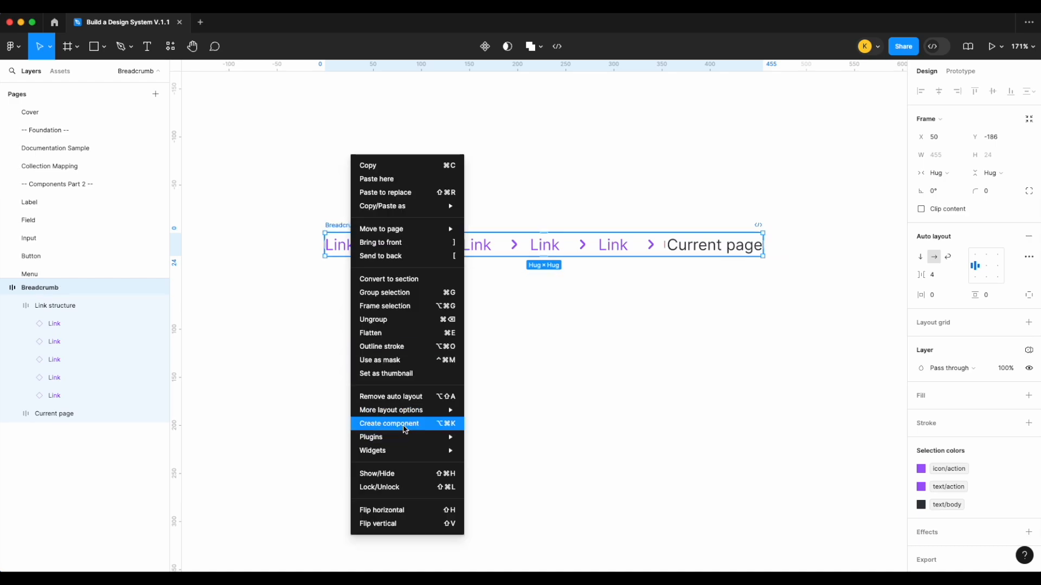
pyautogui.click(405, 424)
# Step: Duplicate the Breadcrumb component as an instance and move it straight down to Y -116
pyautogui.press('super+d')
pyautogui.hotkey('shift', 'Down')
pyautogui.hotkey('shift', 'Down')
pyautogui.hotkey('shift', 'Down')
pyautogui.hotkey('shift', 'Down')
pyautogui.hotkey('shift', 'Down')
pyautogui.hotkey('shift', 'Down')
pyautogui.hotkey('shift', 'Down')
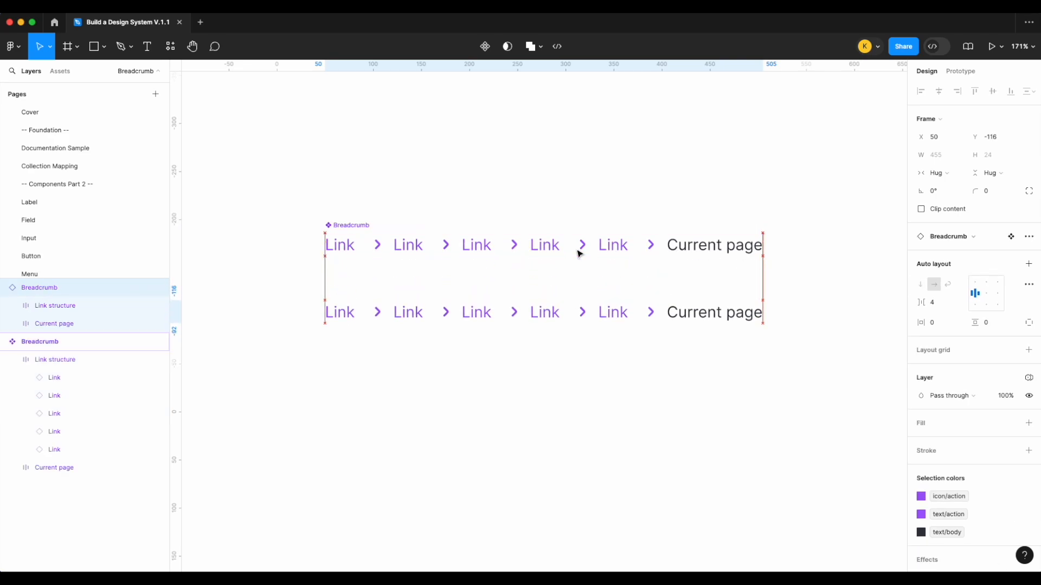
# Step: Create a boolean visibility property named "Current page" with value True for the component's Current page frame
pyautogui.hscroll(2, 579, 254)
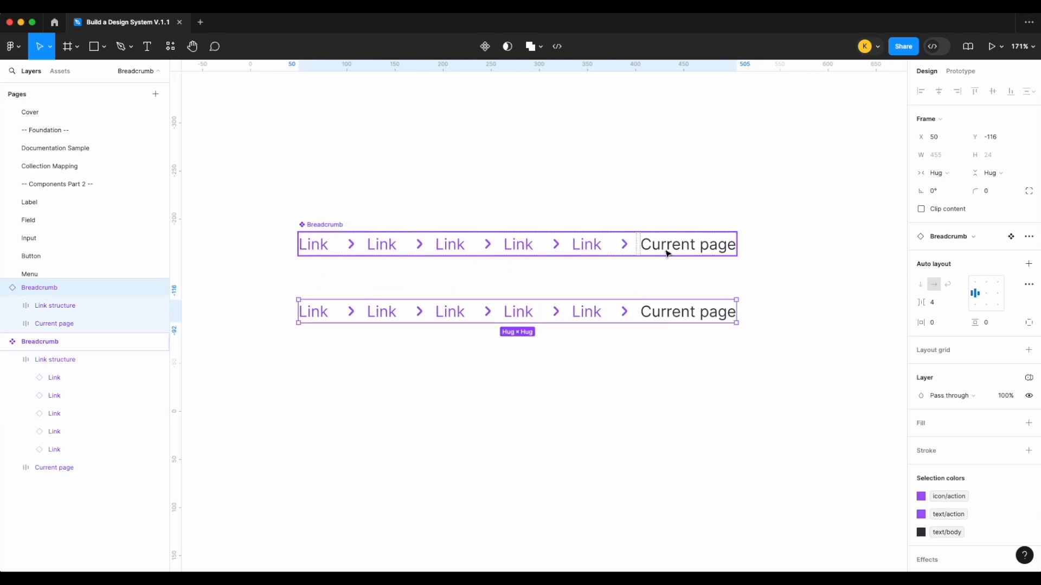
pyautogui.doubleClick(668, 245)
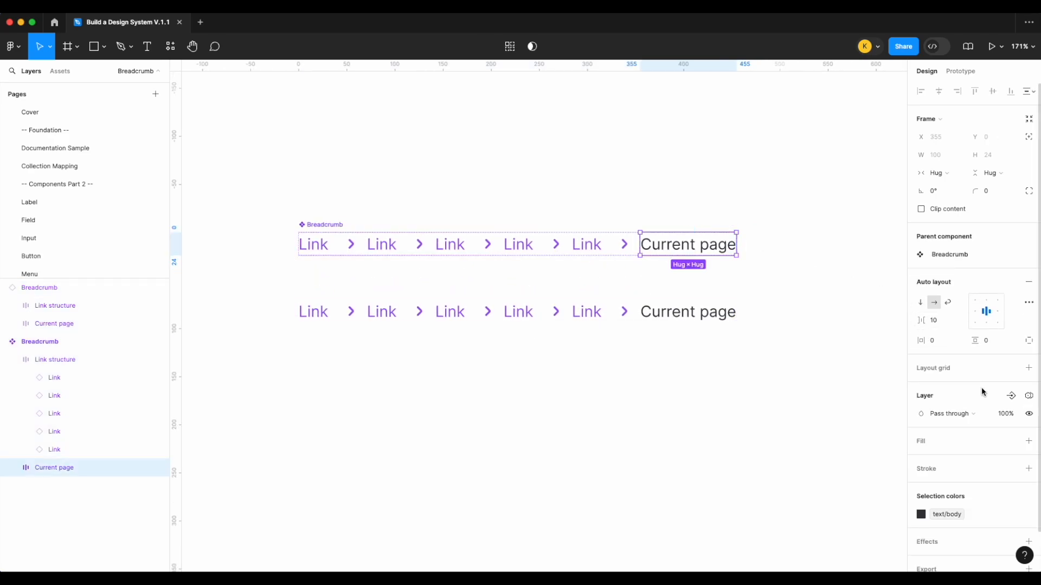
pyautogui.doubleClick(703, 249)
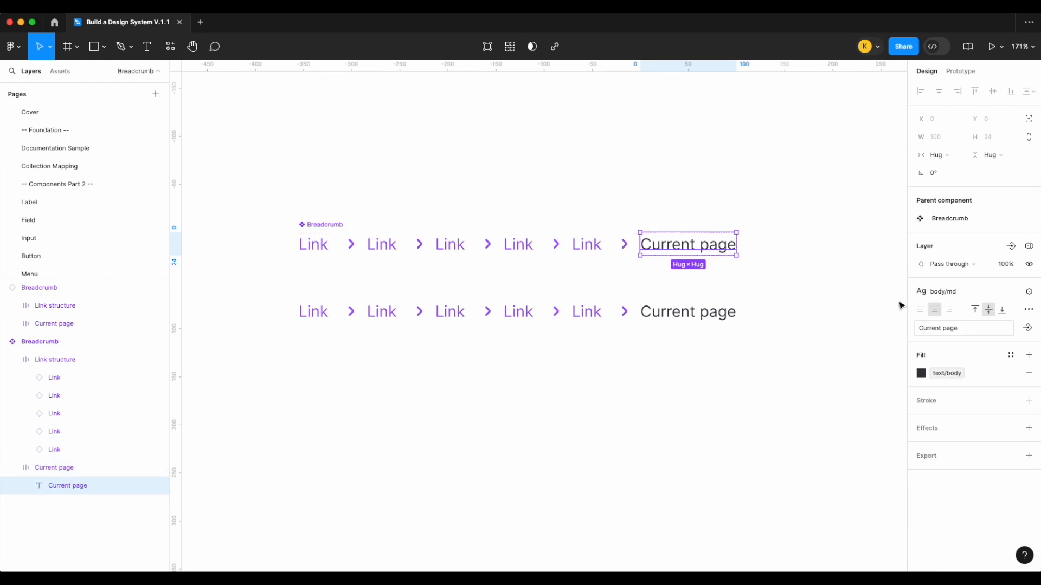
pyautogui.click(698, 245)
pyautogui.doubleClick(697, 248)
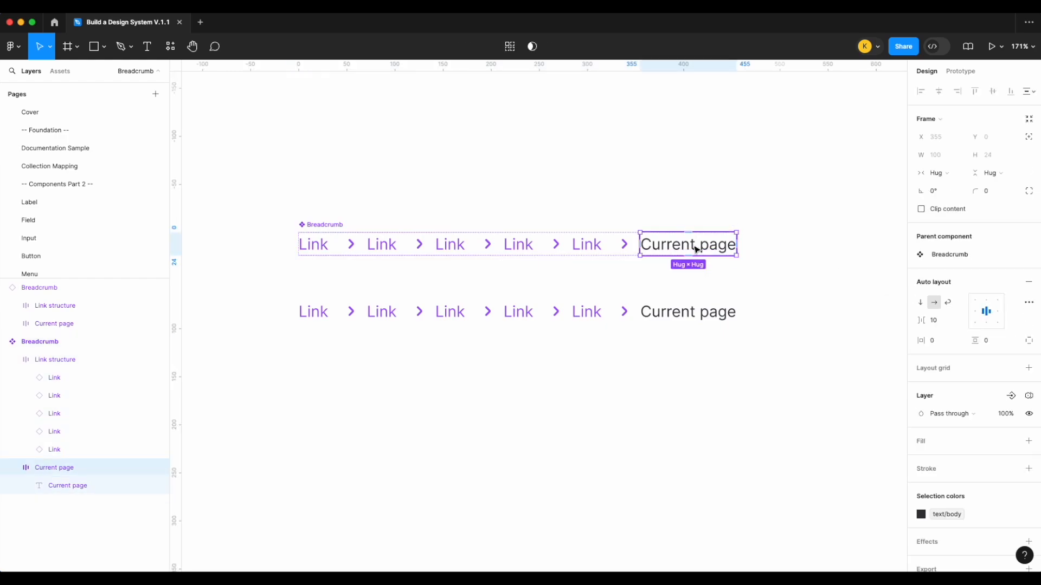
pyautogui.click(1012, 396)
pyautogui.write('Current page')
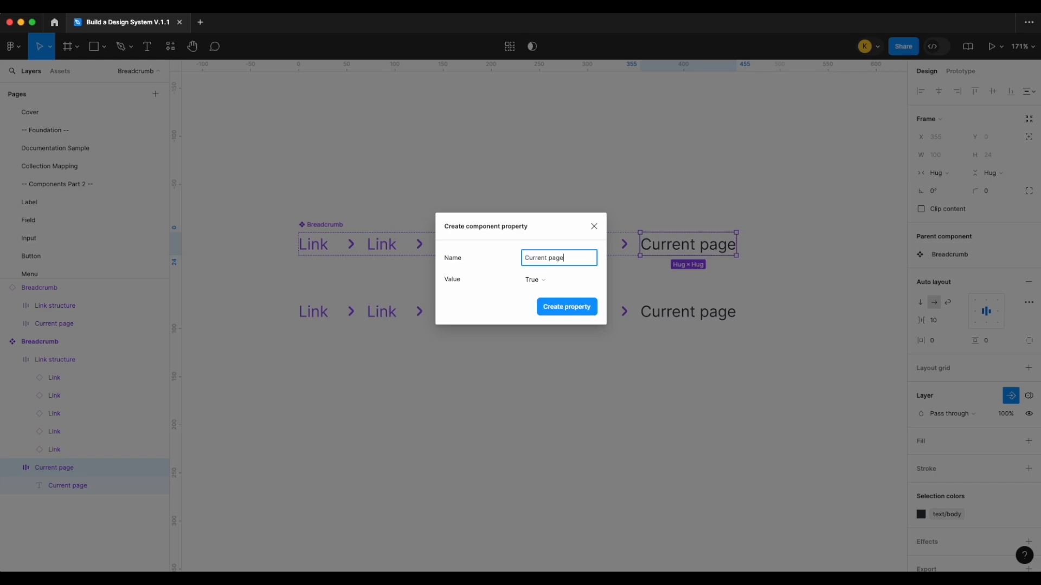
pyautogui.press('Return')
# Step: Test the Current page property on the Breadcrumb instance by switching it off and on, leaving it on
pyautogui.click(546, 320)
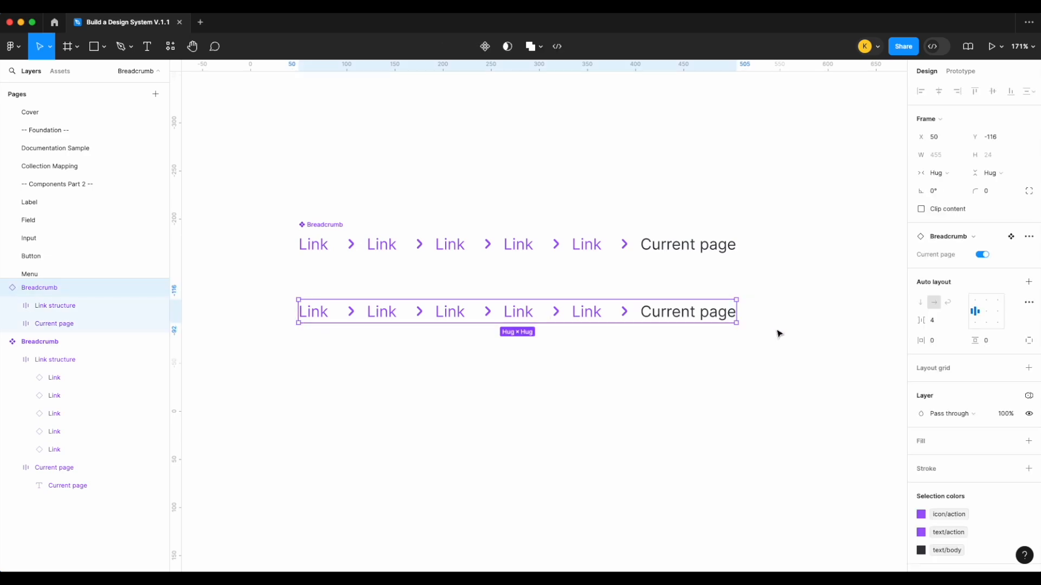
pyautogui.click(982, 255)
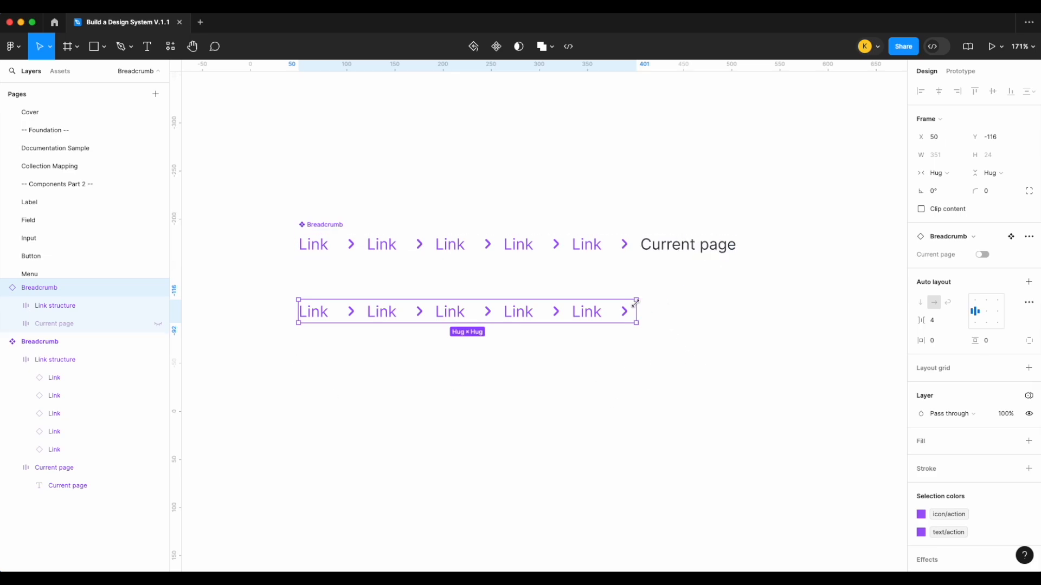
pyautogui.click(983, 255)
pyautogui.click(983, 255)
pyautogui.click(983, 256)
pyautogui.click(983, 256)
pyautogui.click(982, 255)
pyautogui.click(983, 256)
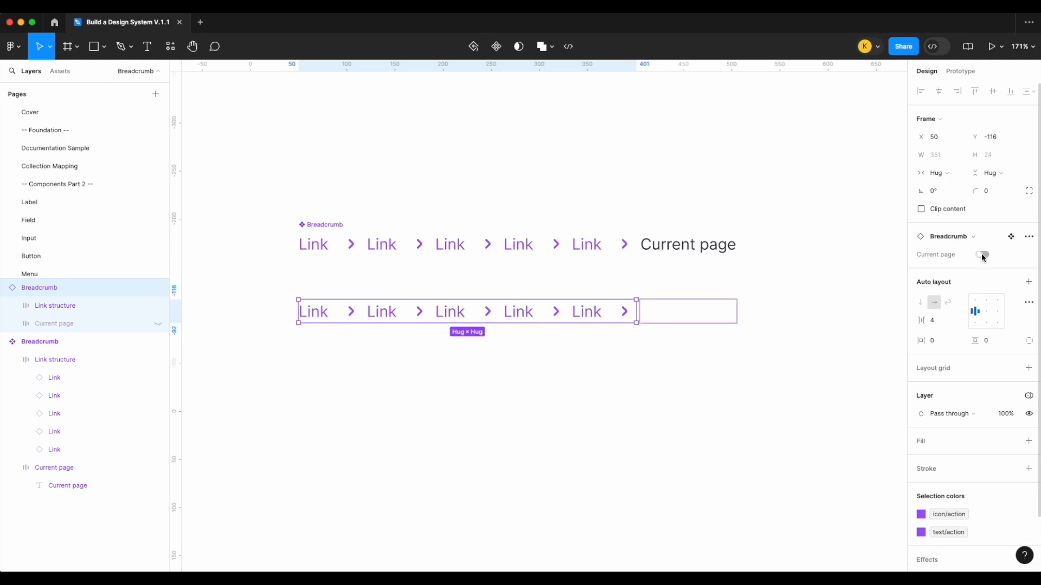
pyautogui.click(983, 256)
# Step: Create a text property named "Label" for the text layer inside the component's Current page frame
pyautogui.click(657, 247)
pyautogui.click(658, 249)
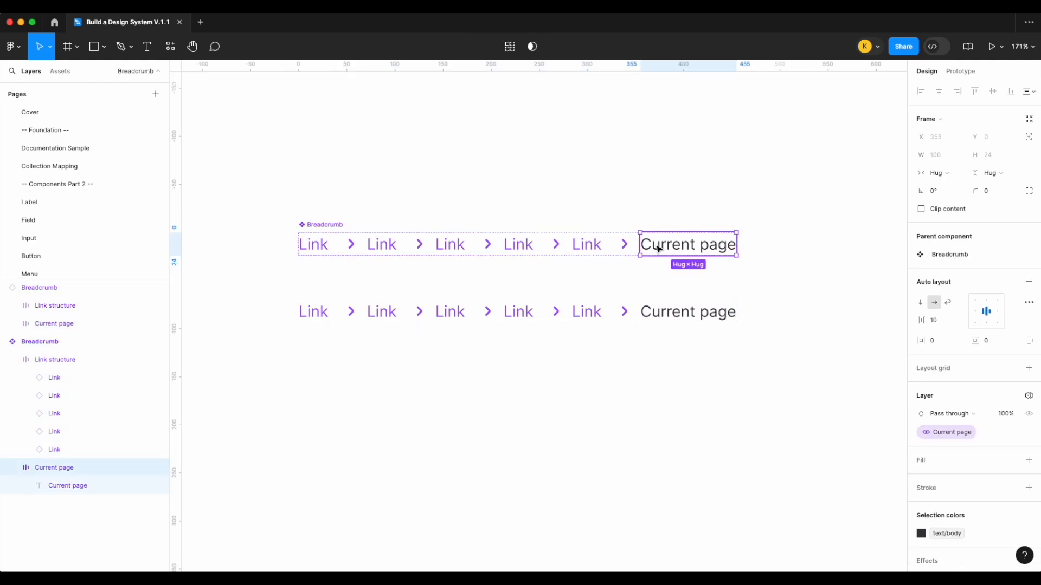
pyautogui.press('Return')
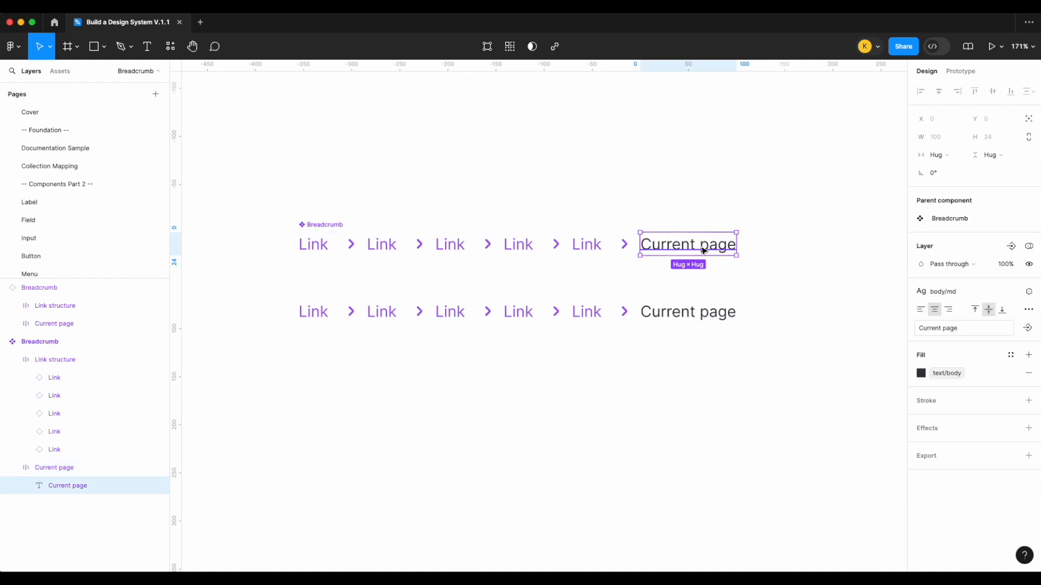
pyautogui.click(1027, 329)
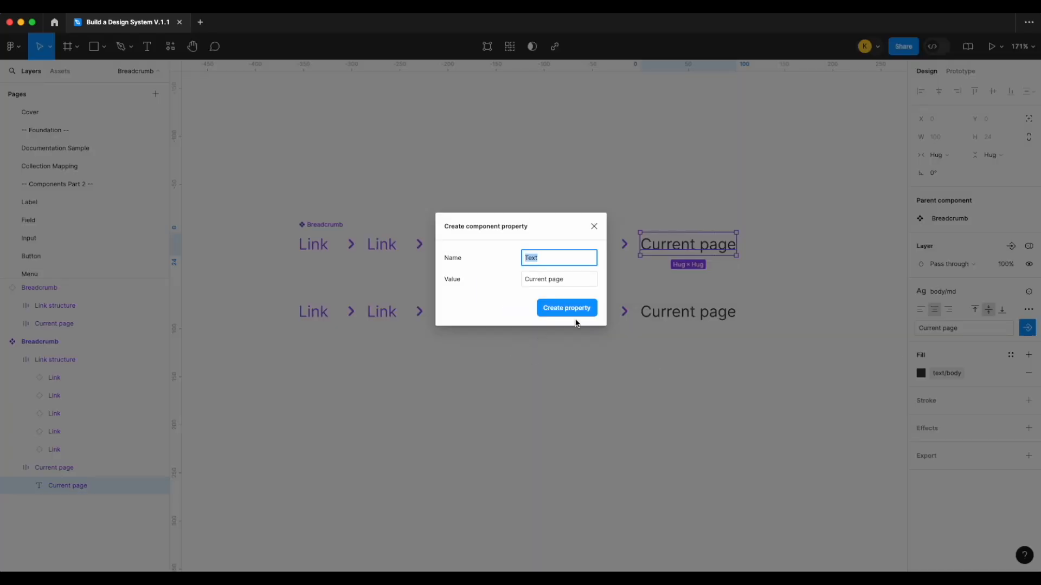
pyautogui.write('Current page')
pyautogui.hotkey('ctrl', 'a')
pyautogui.write('Label')
pyautogui.press('Return')
# Step: Check the instance's Label and Current page properties and compare them with the main component's Current page frame
pyautogui.click(692, 313)
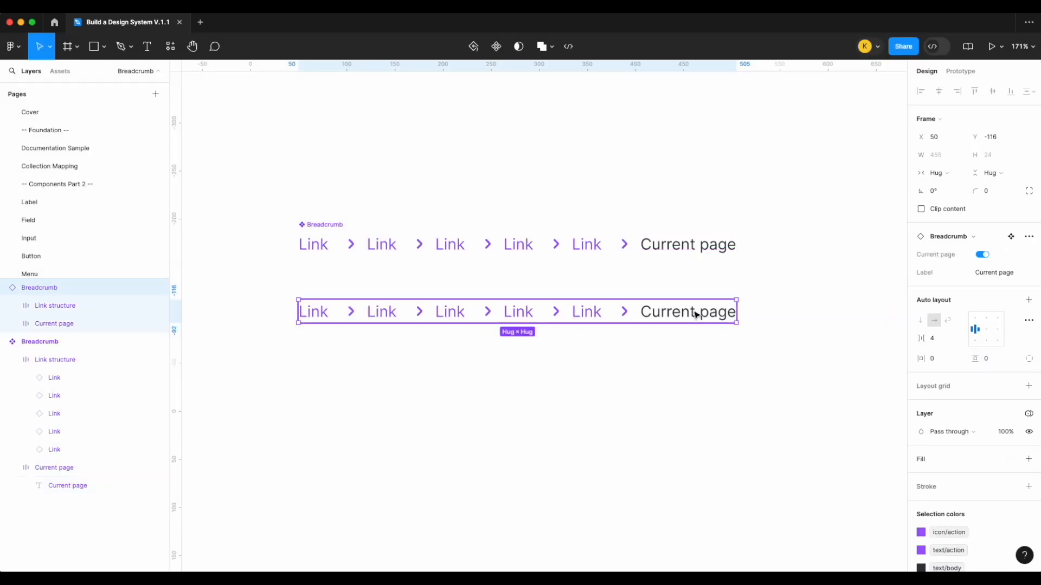
pyautogui.click(692, 313)
pyautogui.click(796, 264)
pyautogui.click(690, 313)
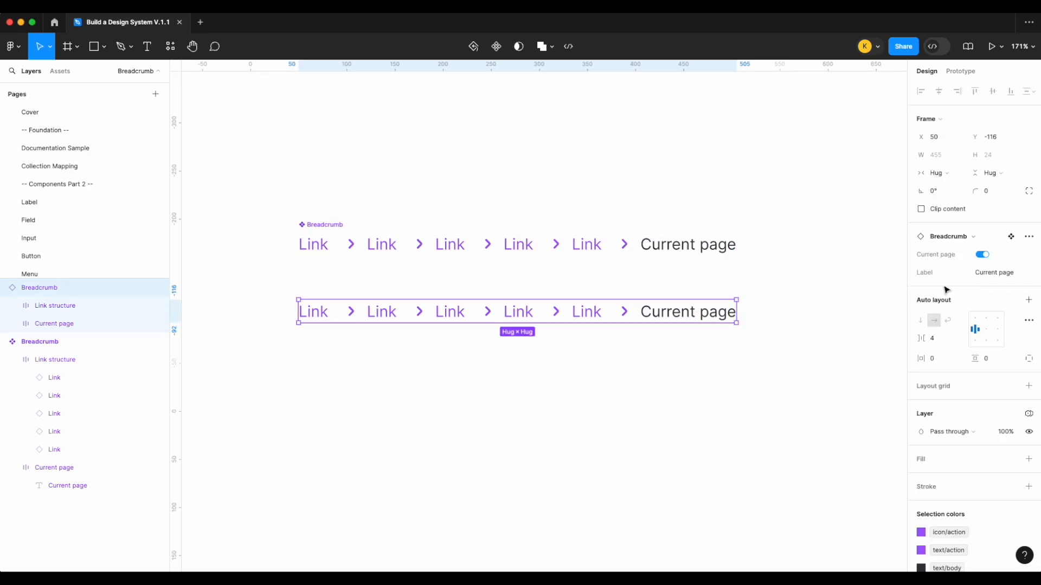
pyautogui.click(984, 257)
pyautogui.click(983, 256)
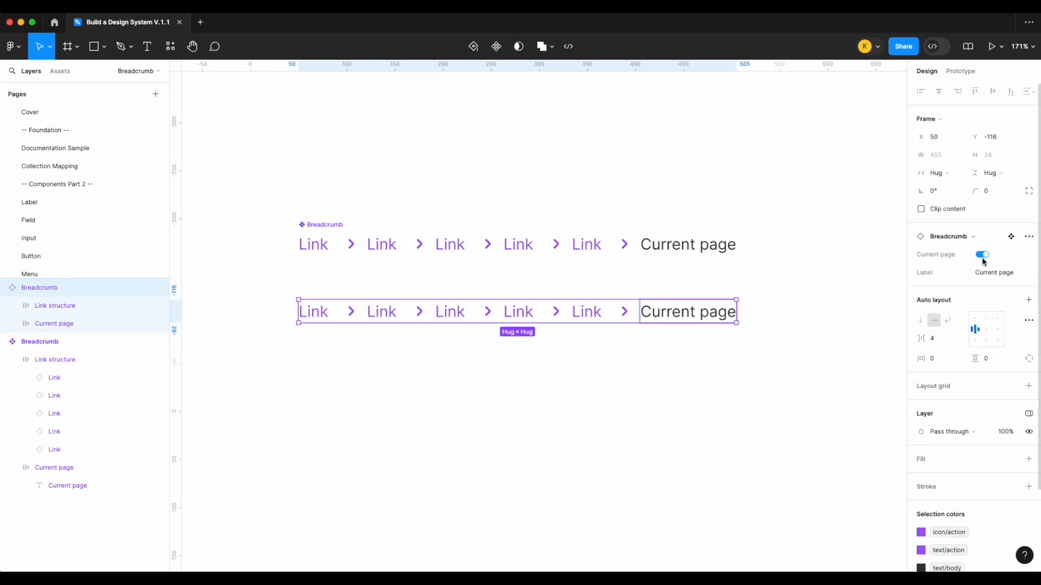
pyautogui.click(715, 249)
pyautogui.click(711, 249)
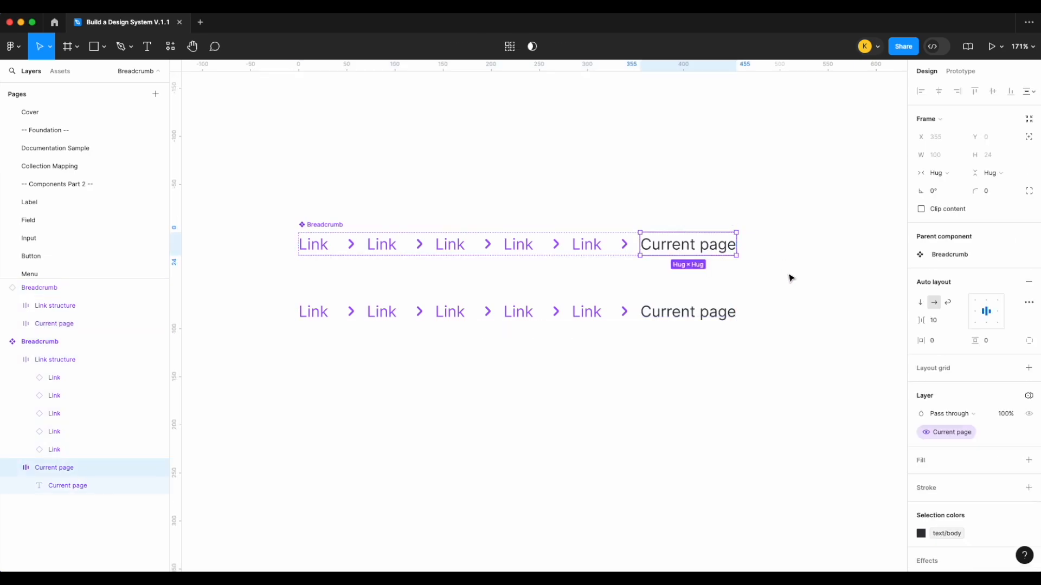
pyautogui.click(786, 264)
pyautogui.click(723, 311)
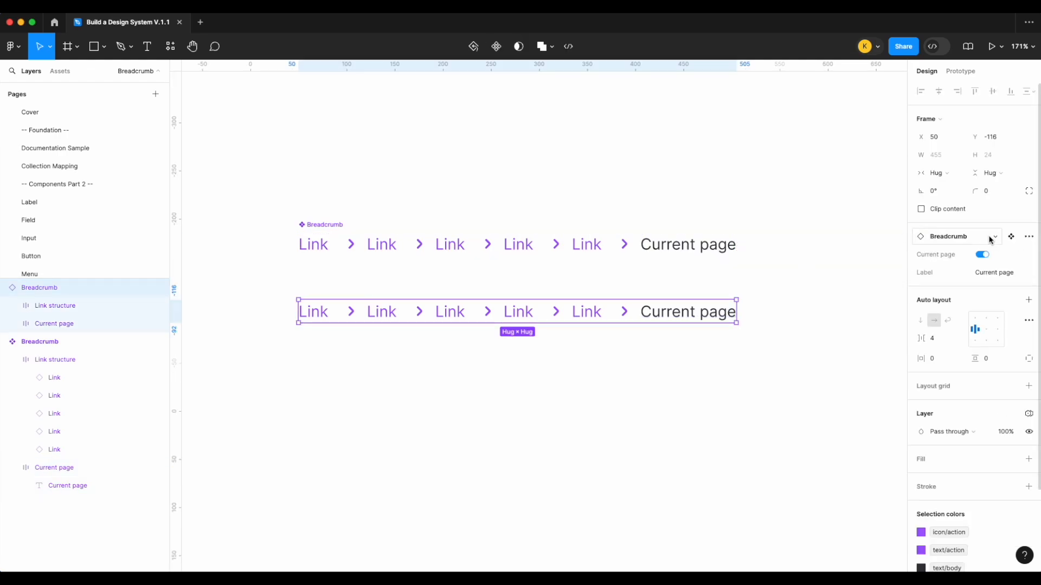
# Step: Rename the Breadcrumb component's Label property as "Current page" prefixed with a down-right arrow symbol
pyautogui.click(551, 244)
pyautogui.doubleClick(946, 300)
pyautogui.write('Current page')
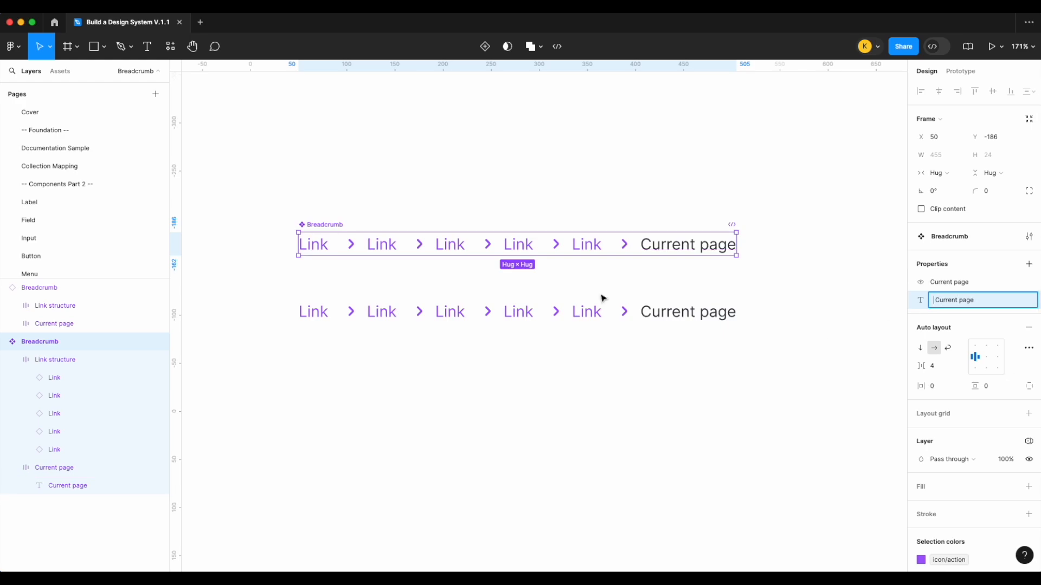
pyautogui.click(76, 8)
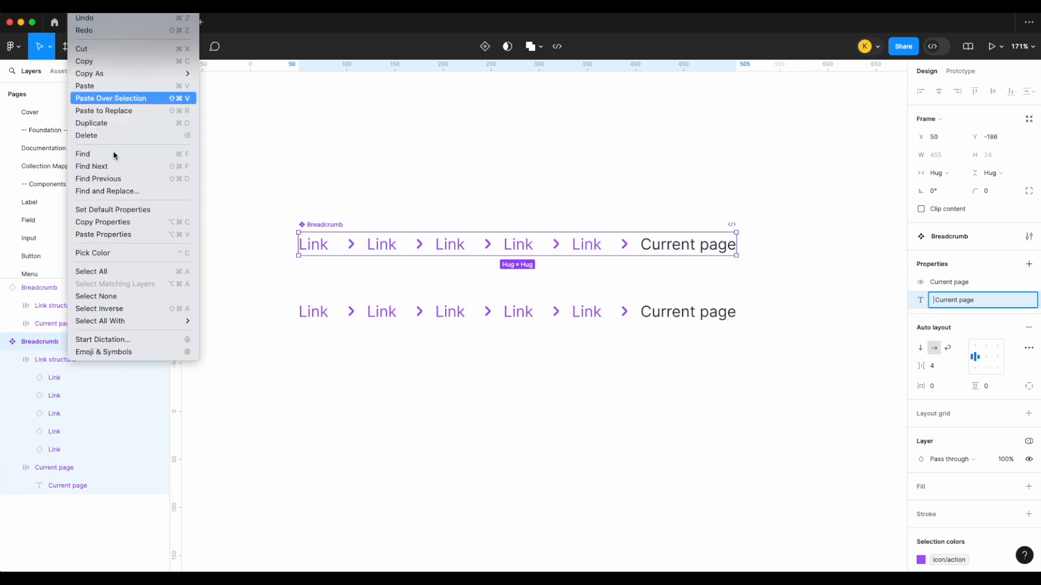
pyautogui.click(155, 351)
pyautogui.write('arrow')
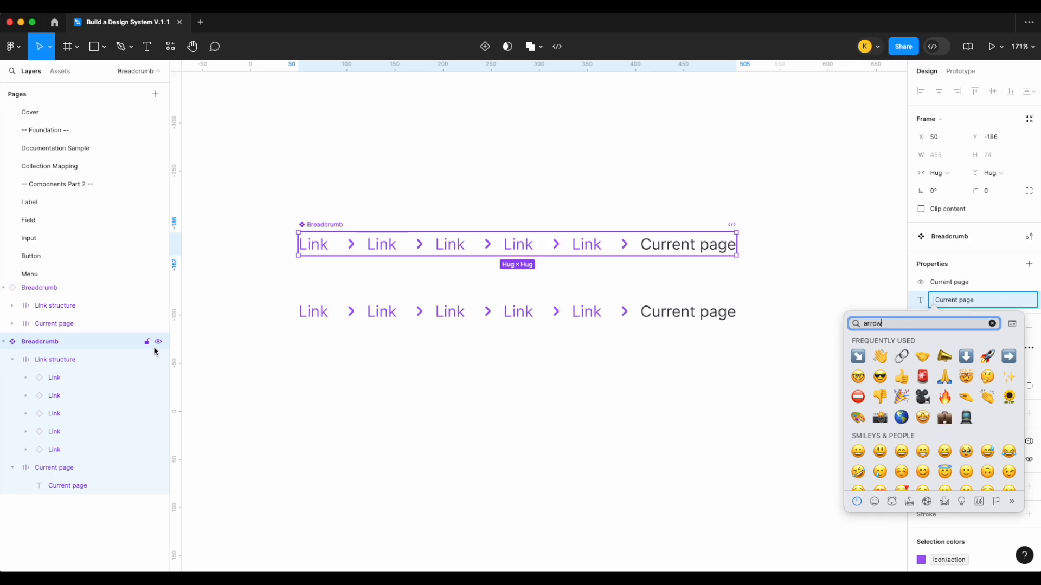
pyautogui.click(903, 426)
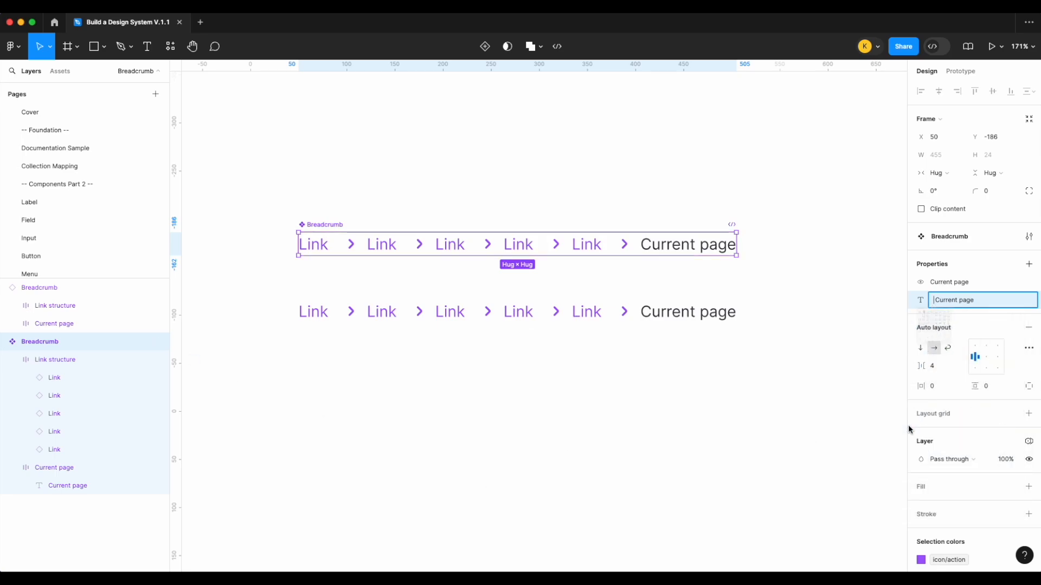
pyautogui.click(636, 332)
# Step: Check the renamed text property on the instance by switching Current page visibility off and back on
pyautogui.click(635, 321)
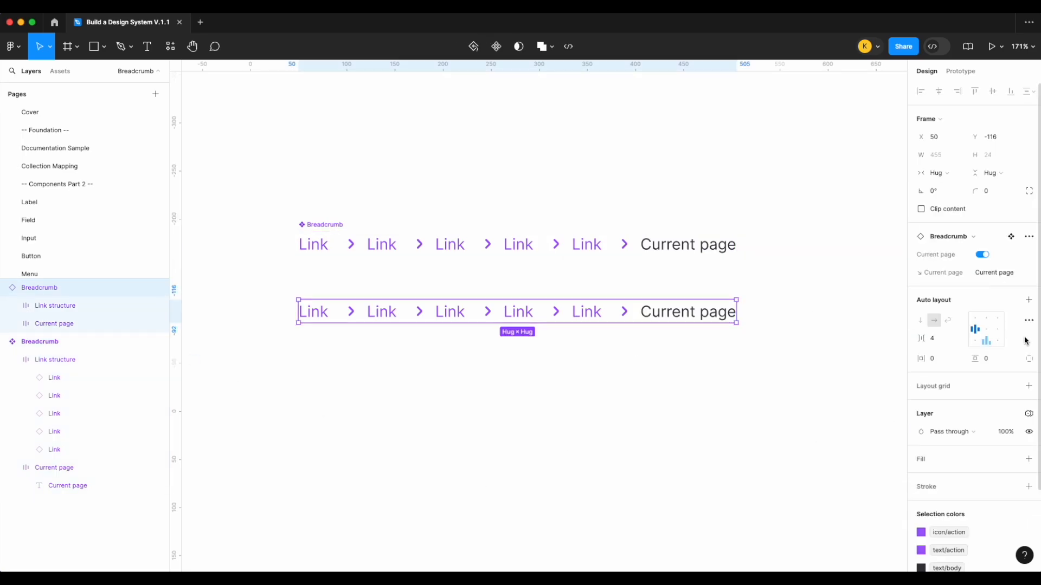
pyautogui.click(983, 256)
pyautogui.click(983, 255)
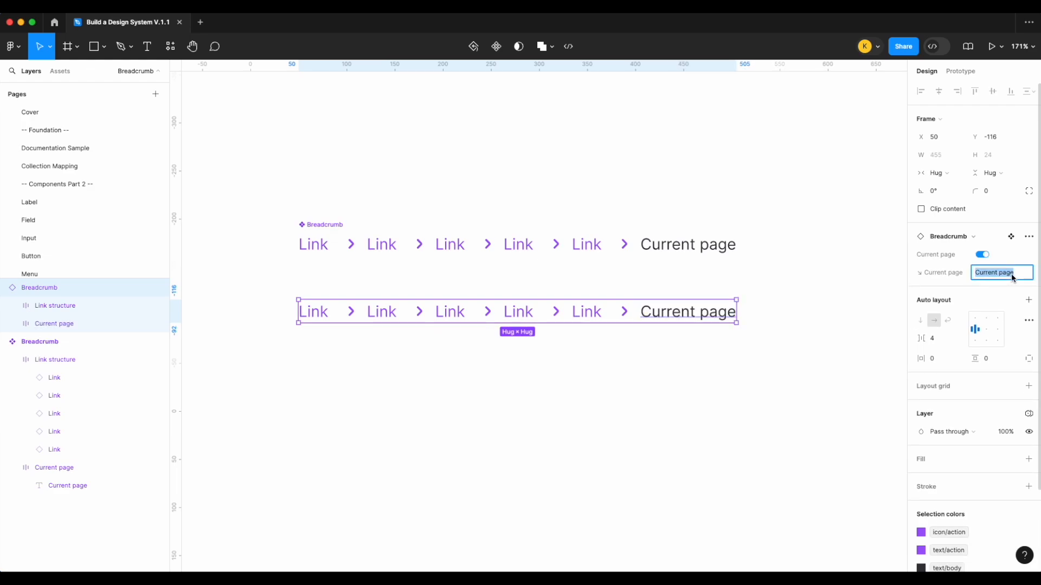
# Step: Set the current page text of the Breadcrumb instance to "About Us"
pyautogui.write('About Us')
pyautogui.press('Return')
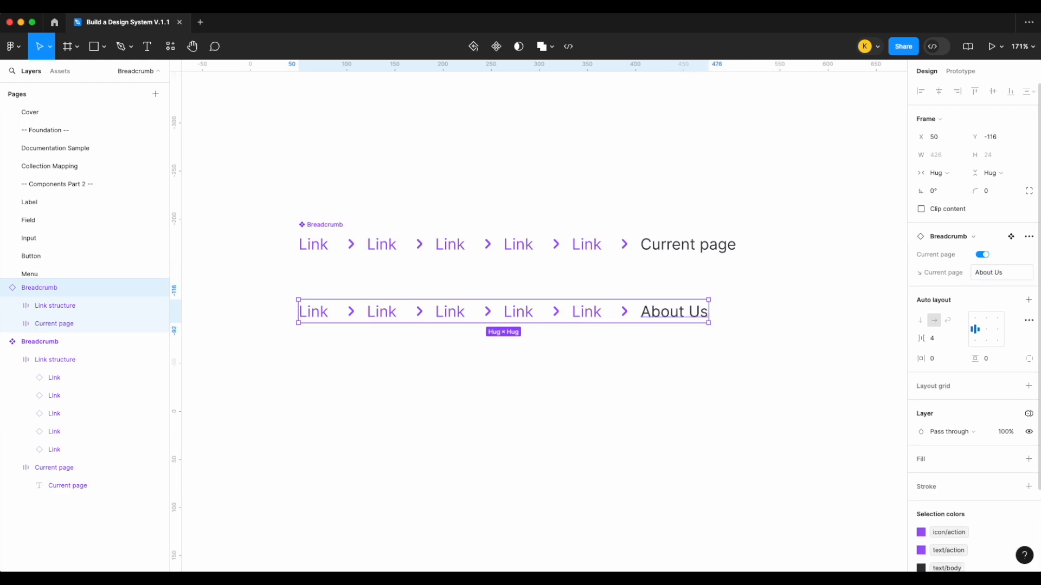
pyautogui.click(824, 353)
pyautogui.click(322, 230)
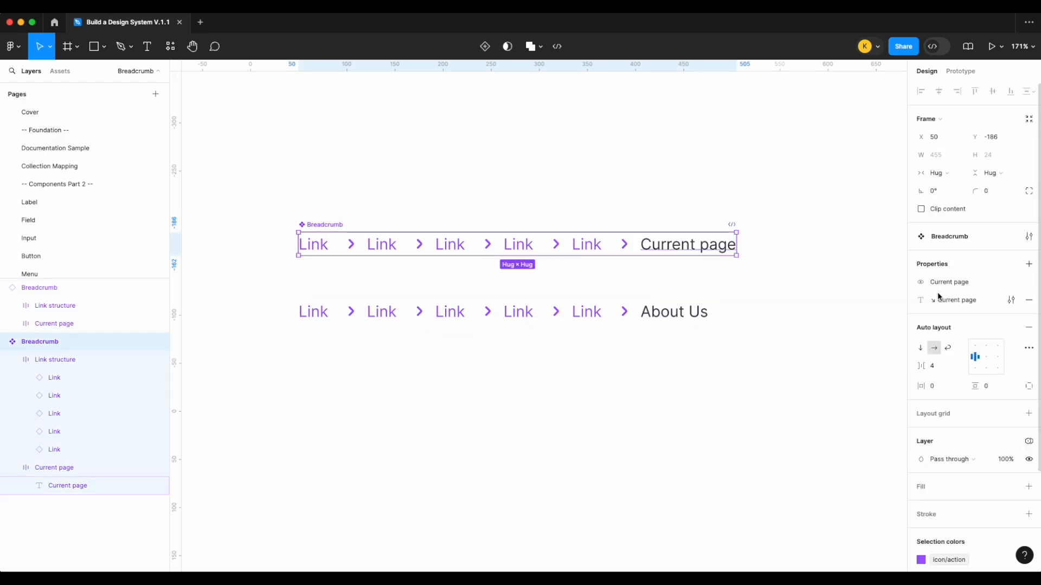
pyautogui.click(1011, 300)
pyautogui.click(943, 387)
pyautogui.click(942, 386)
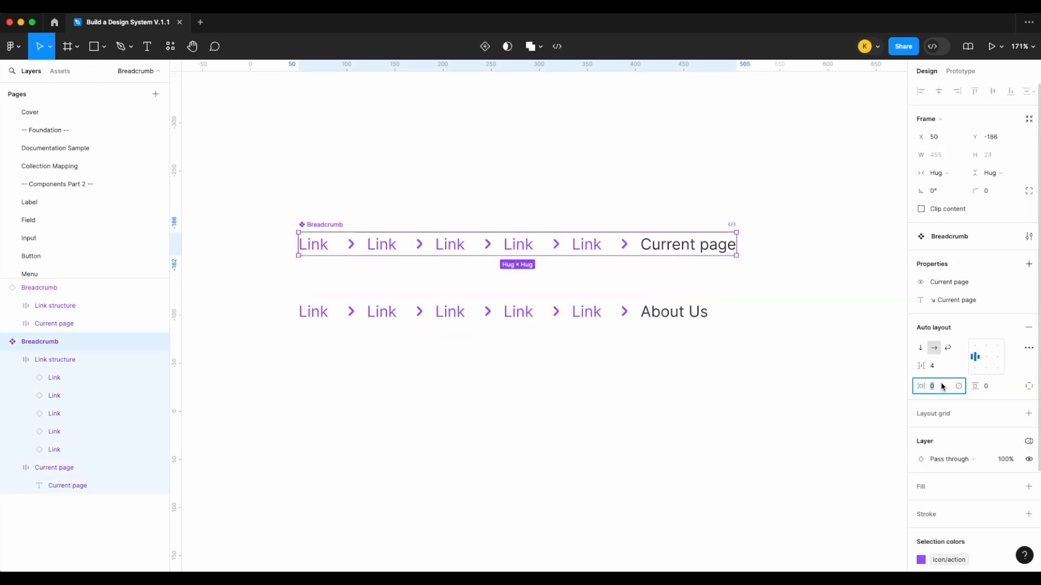
pyautogui.click(775, 367)
# Step: Expose the properties of all five nested Link instances on the main Breadcrumb component
pyautogui.click(325, 226)
pyautogui.click(1028, 264)
pyautogui.click(954, 374)
pyautogui.click(750, 286)
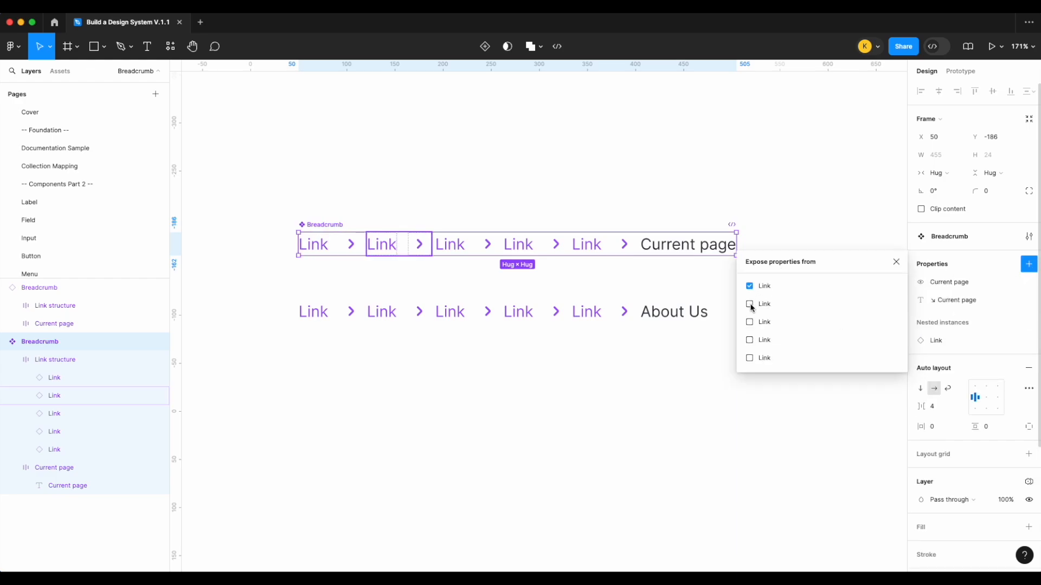
pyautogui.click(750, 304)
pyautogui.click(749, 322)
pyautogui.click(750, 340)
pyautogui.click(750, 358)
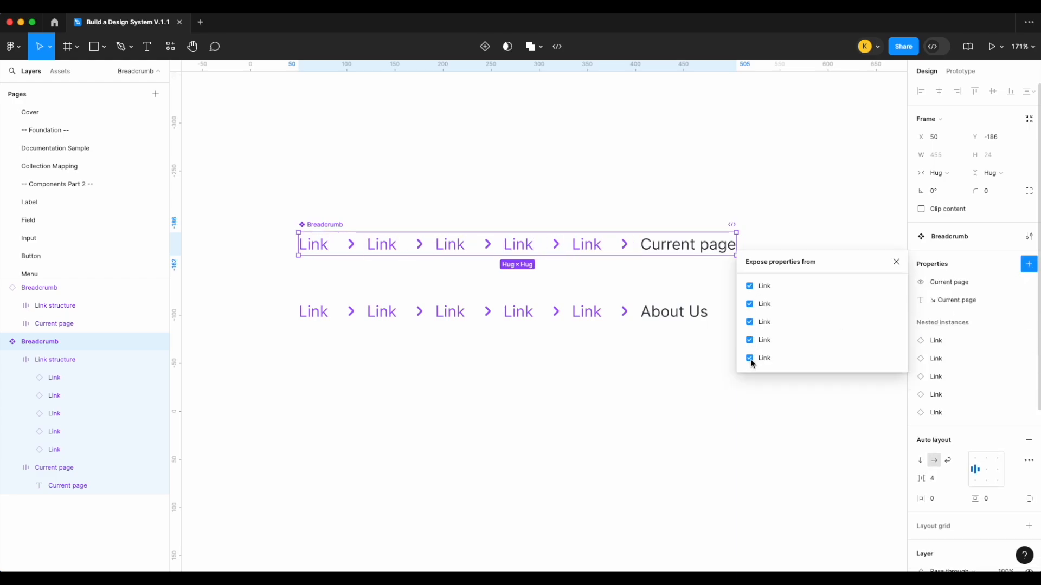
pyautogui.click(896, 264)
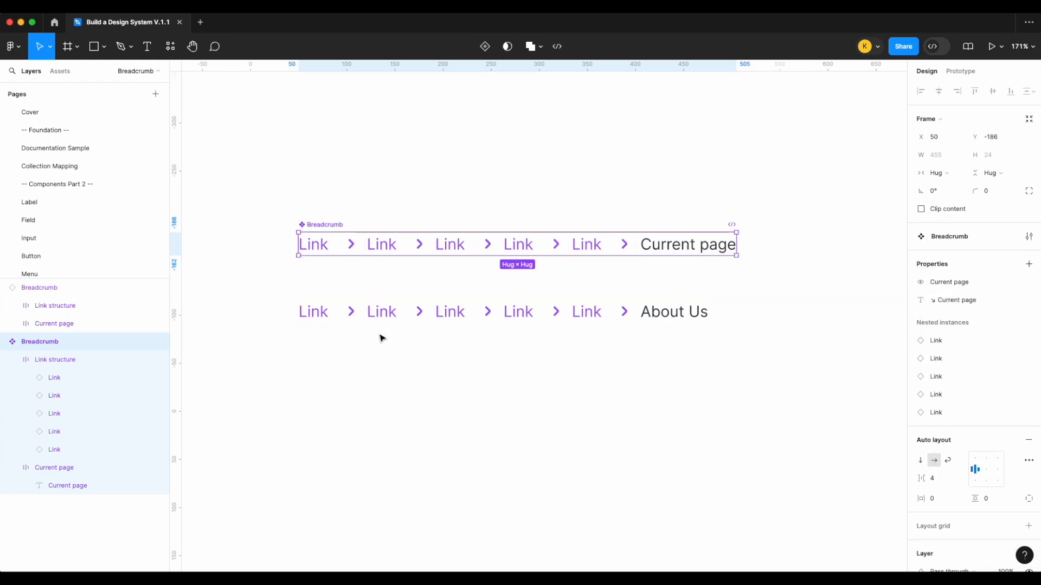
# Step: Hide the last two Link layers in the Link structure of the main Breadcrumb component
pyautogui.click(157, 449)
pyautogui.click(158, 431)
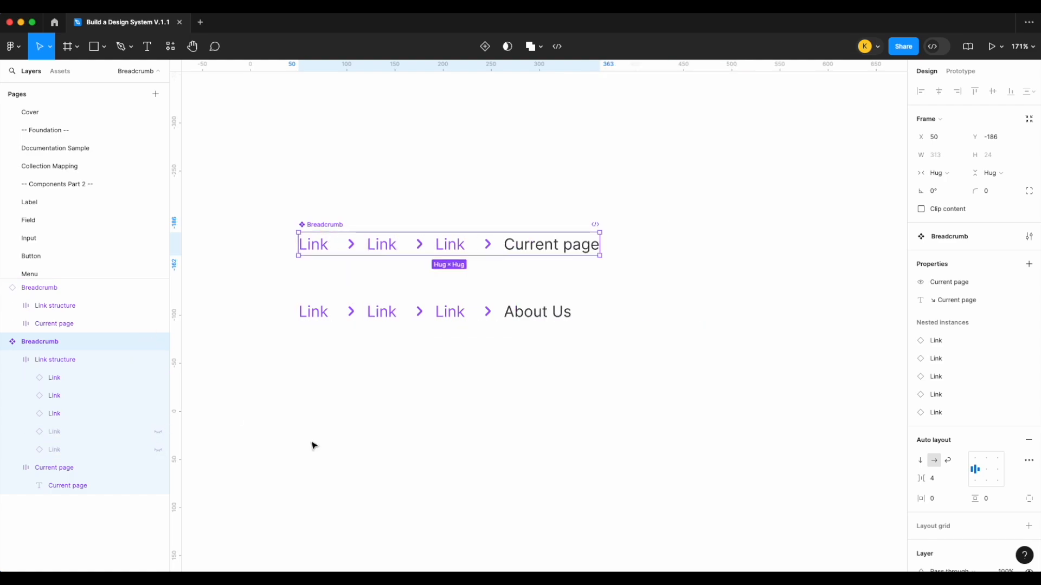
pyautogui.click(451, 483)
# Step: Set the first Link's label in the Breadcrumb instance to "Home"
pyautogui.hscroll(-3, 479, 320)
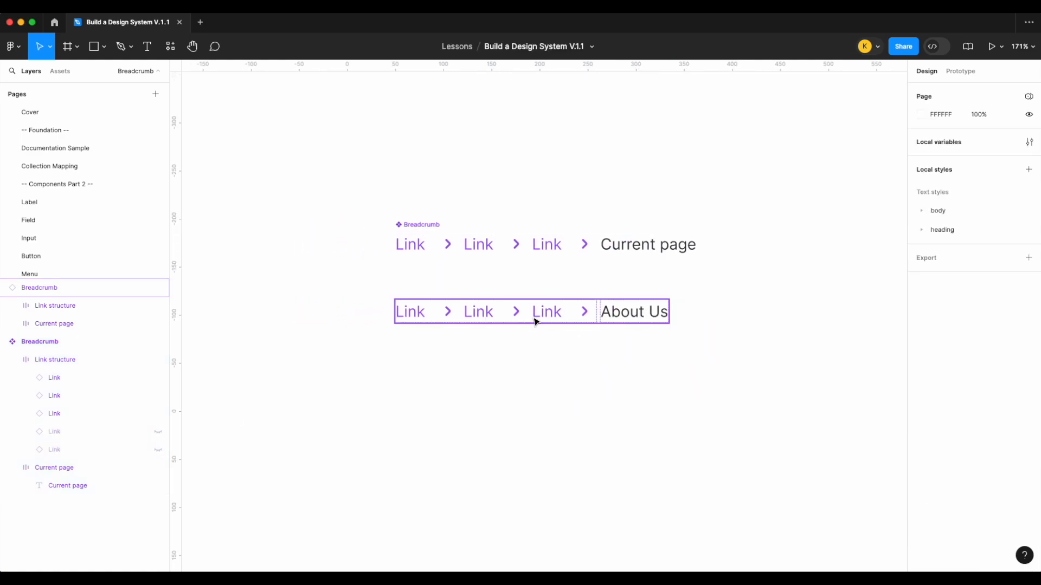
pyautogui.click(420, 318)
pyautogui.click(1000, 355)
pyautogui.write('G')
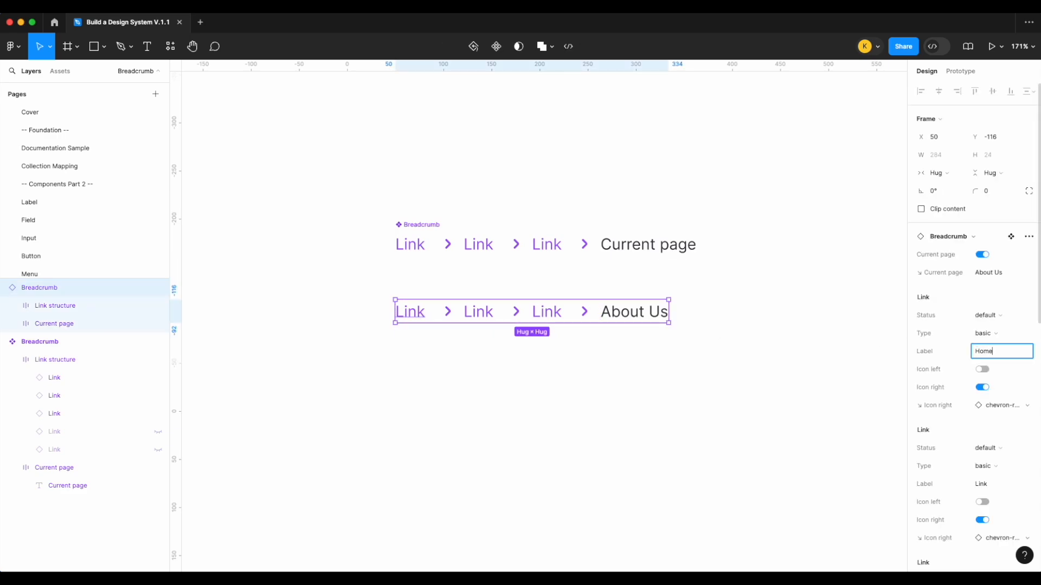
pyautogui.press('Return')
# Step: Enable the left icon on the instance's Home link and swap it for a home icon, searching for "home"
pyautogui.click(983, 370)
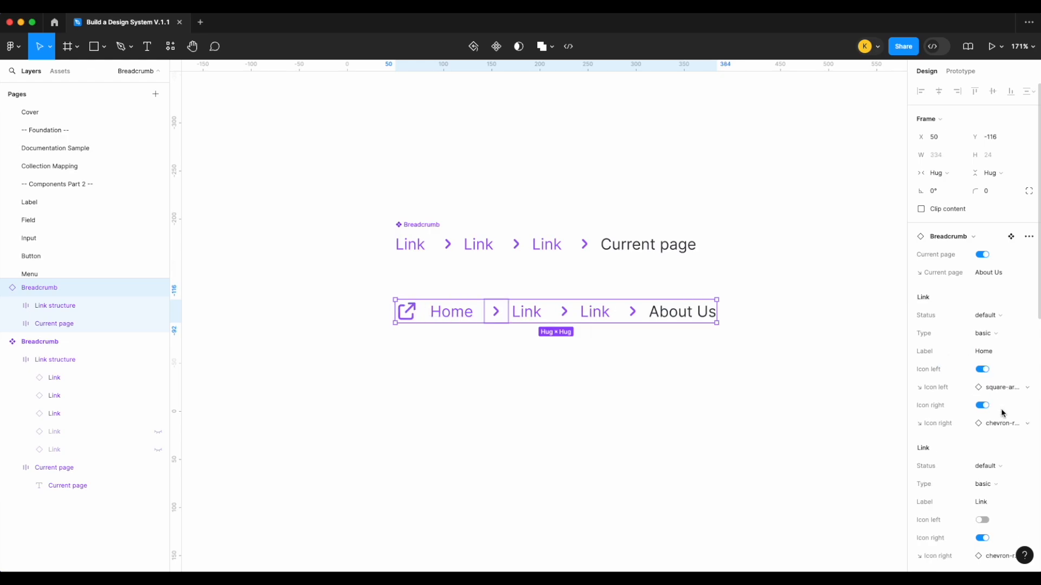
pyautogui.click(1014, 388)
pyautogui.write('home')
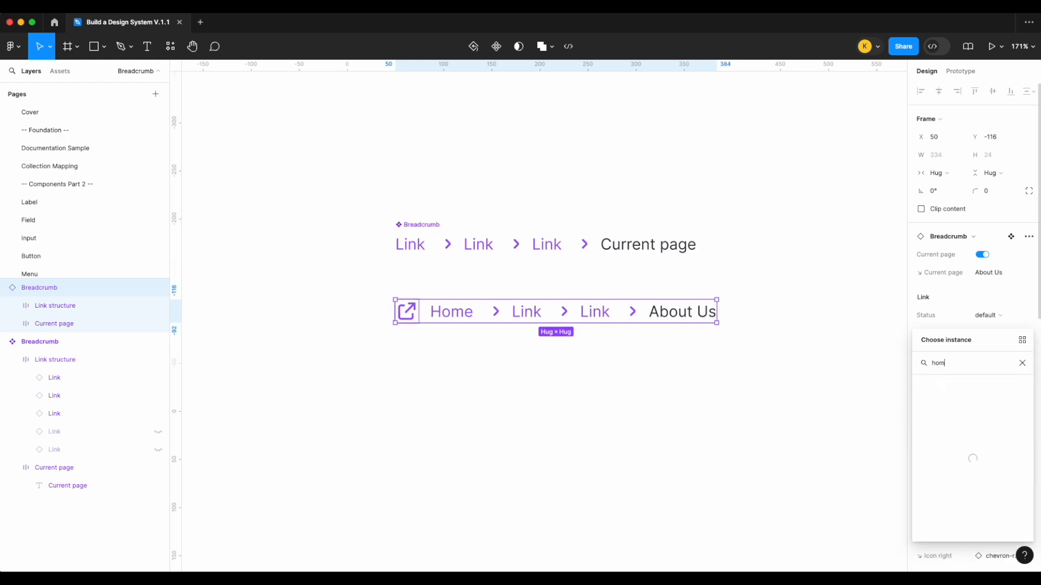
pyautogui.click(955, 412)
pyautogui.press('Escape')
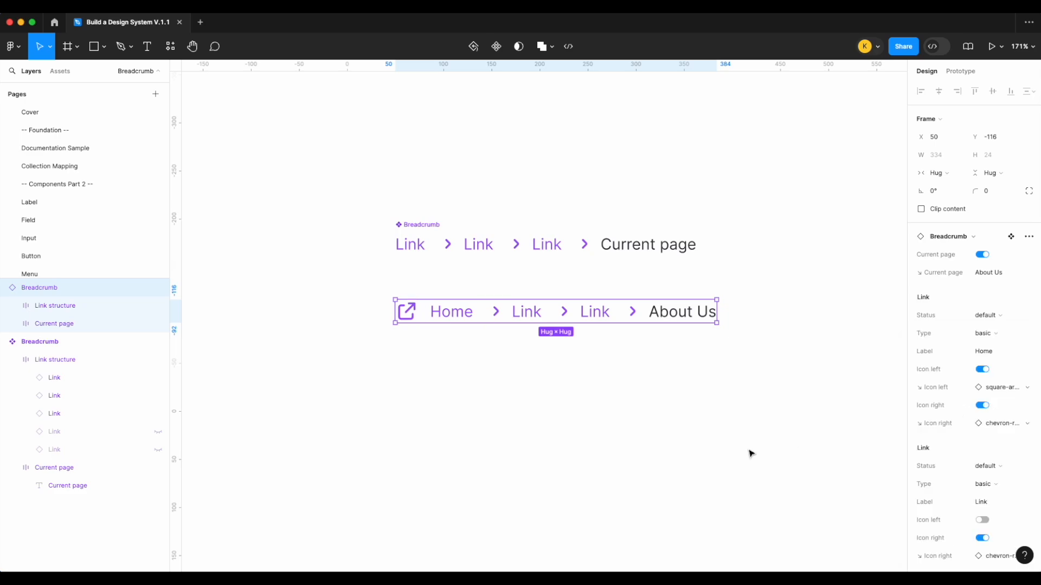
pyautogui.click(681, 416)
# Step: Review the Breadcrumb instance and its exposed Link properties, comparing it with the main component
pyautogui.hscroll(2, 682, 415)
pyautogui.hscroll(1, 682, 415)
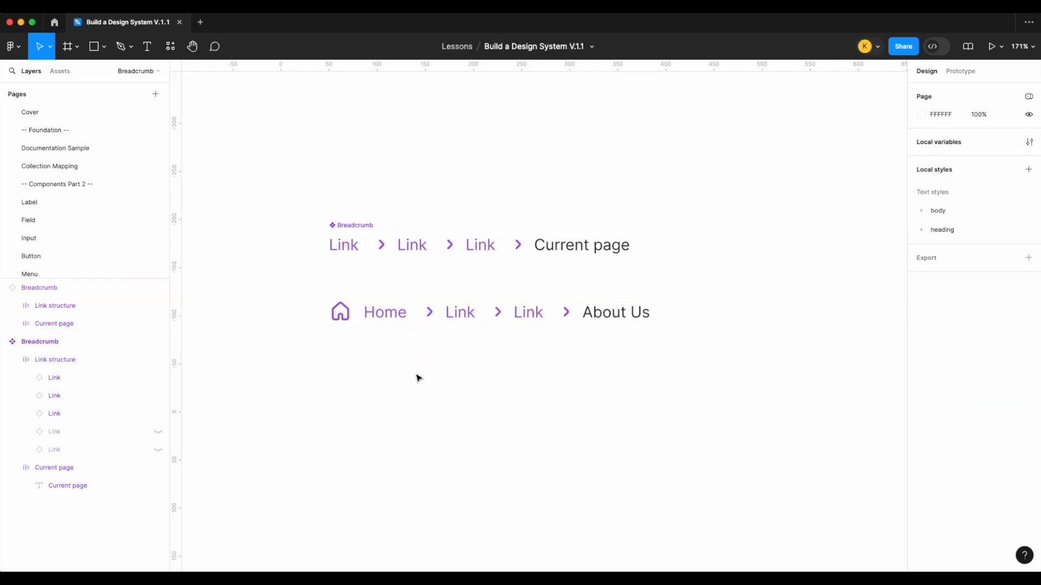
pyautogui.hscroll(-1, 418, 378)
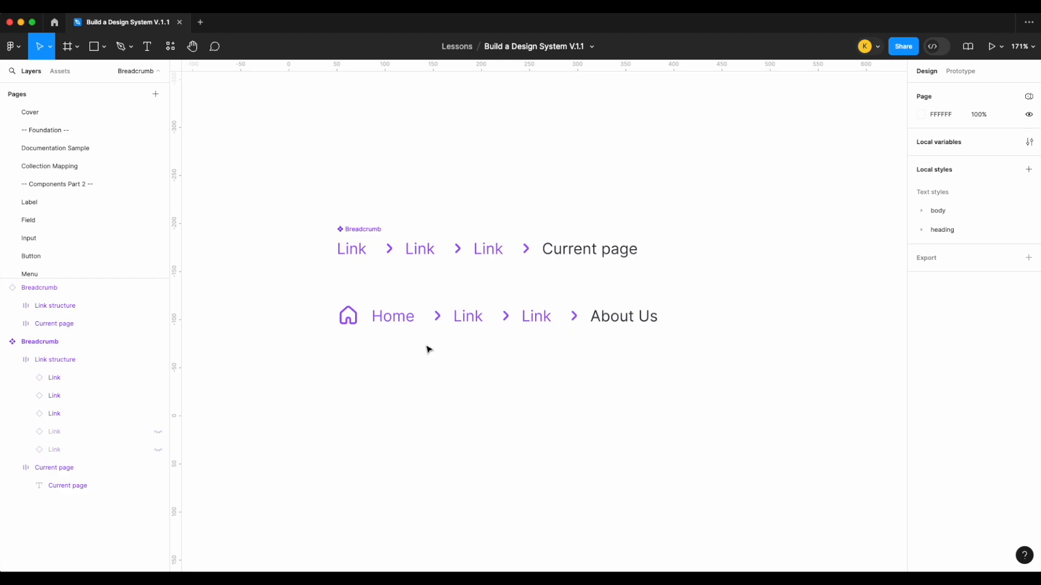
pyautogui.click(438, 325)
pyautogui.scroll(-3, 971, 355)
pyautogui.scroll(3, 972, 357)
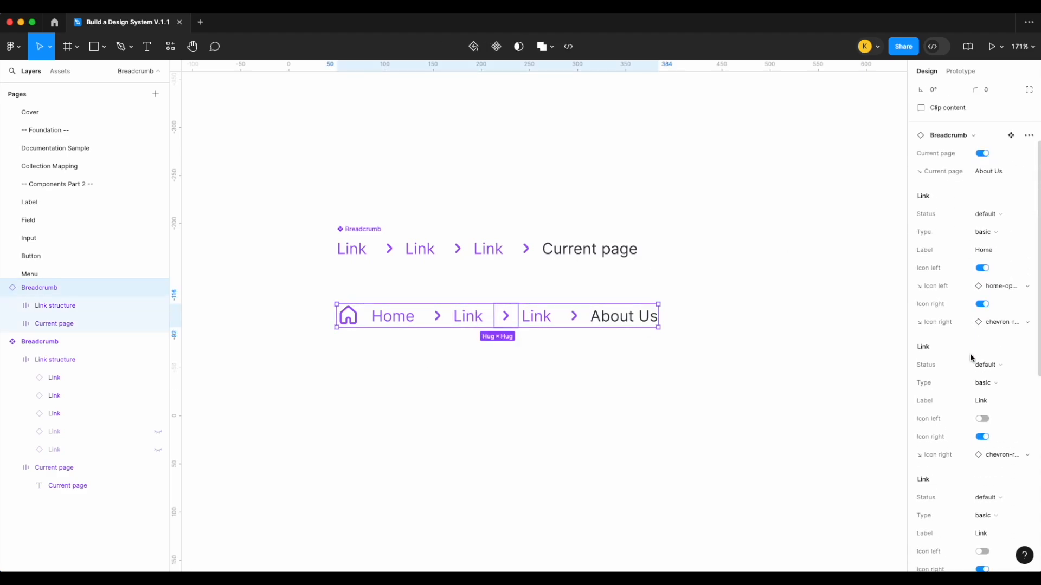
pyautogui.scroll(1, 583, 434)
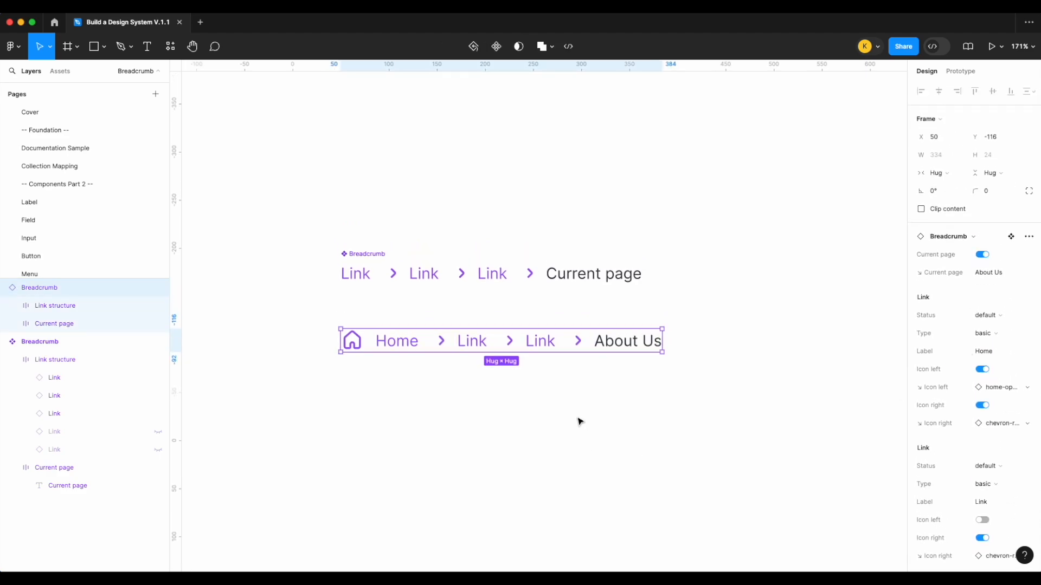
pyautogui.click(637, 211)
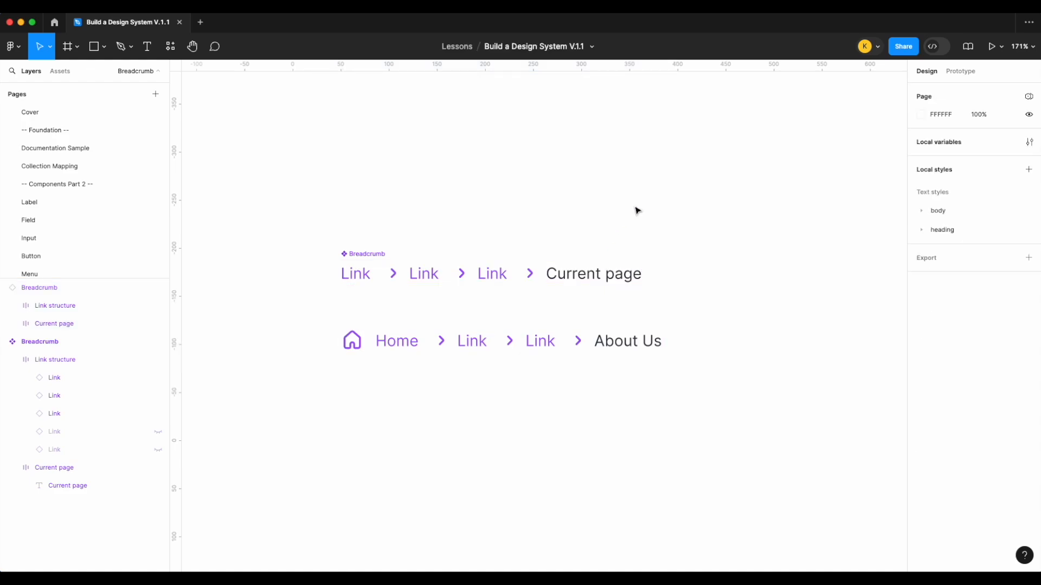